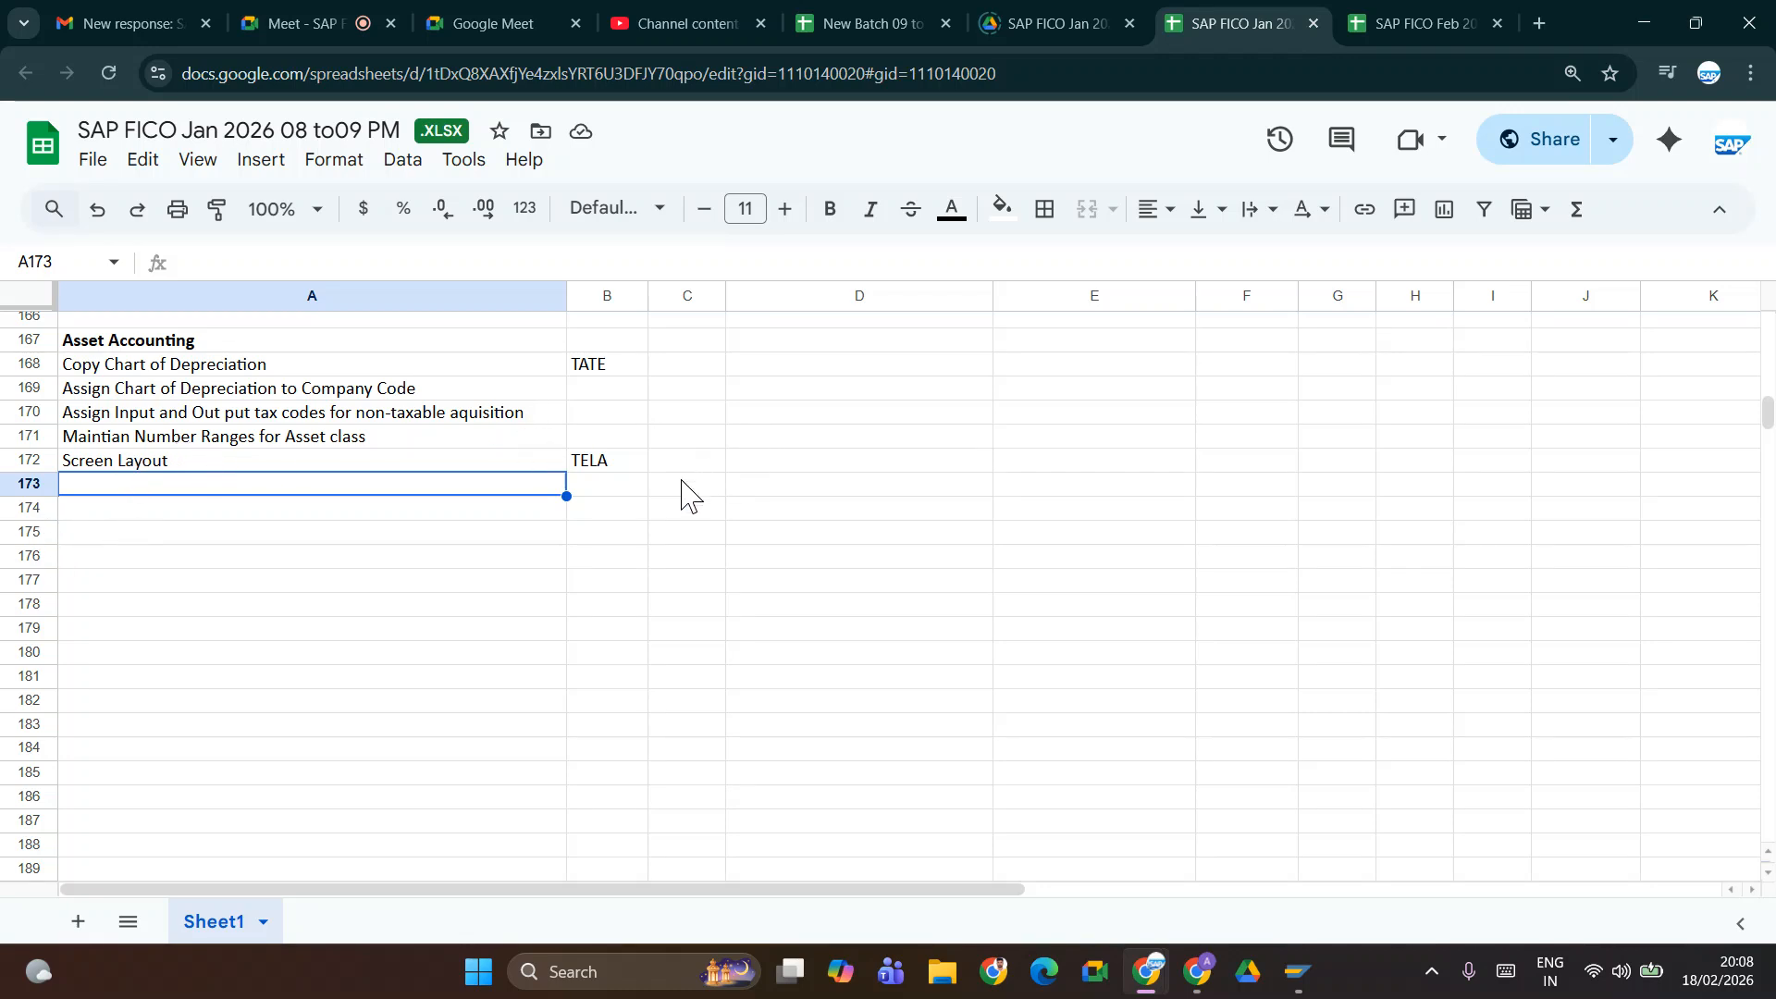
# - Switch to SAP Logon and open the S4HANA2023A connection
pyautogui.hotkey('alt', 'Tab')
pyautogui.hotkey('alt', 'Tab')
pyautogui.hotkey('alt', 'Tab')
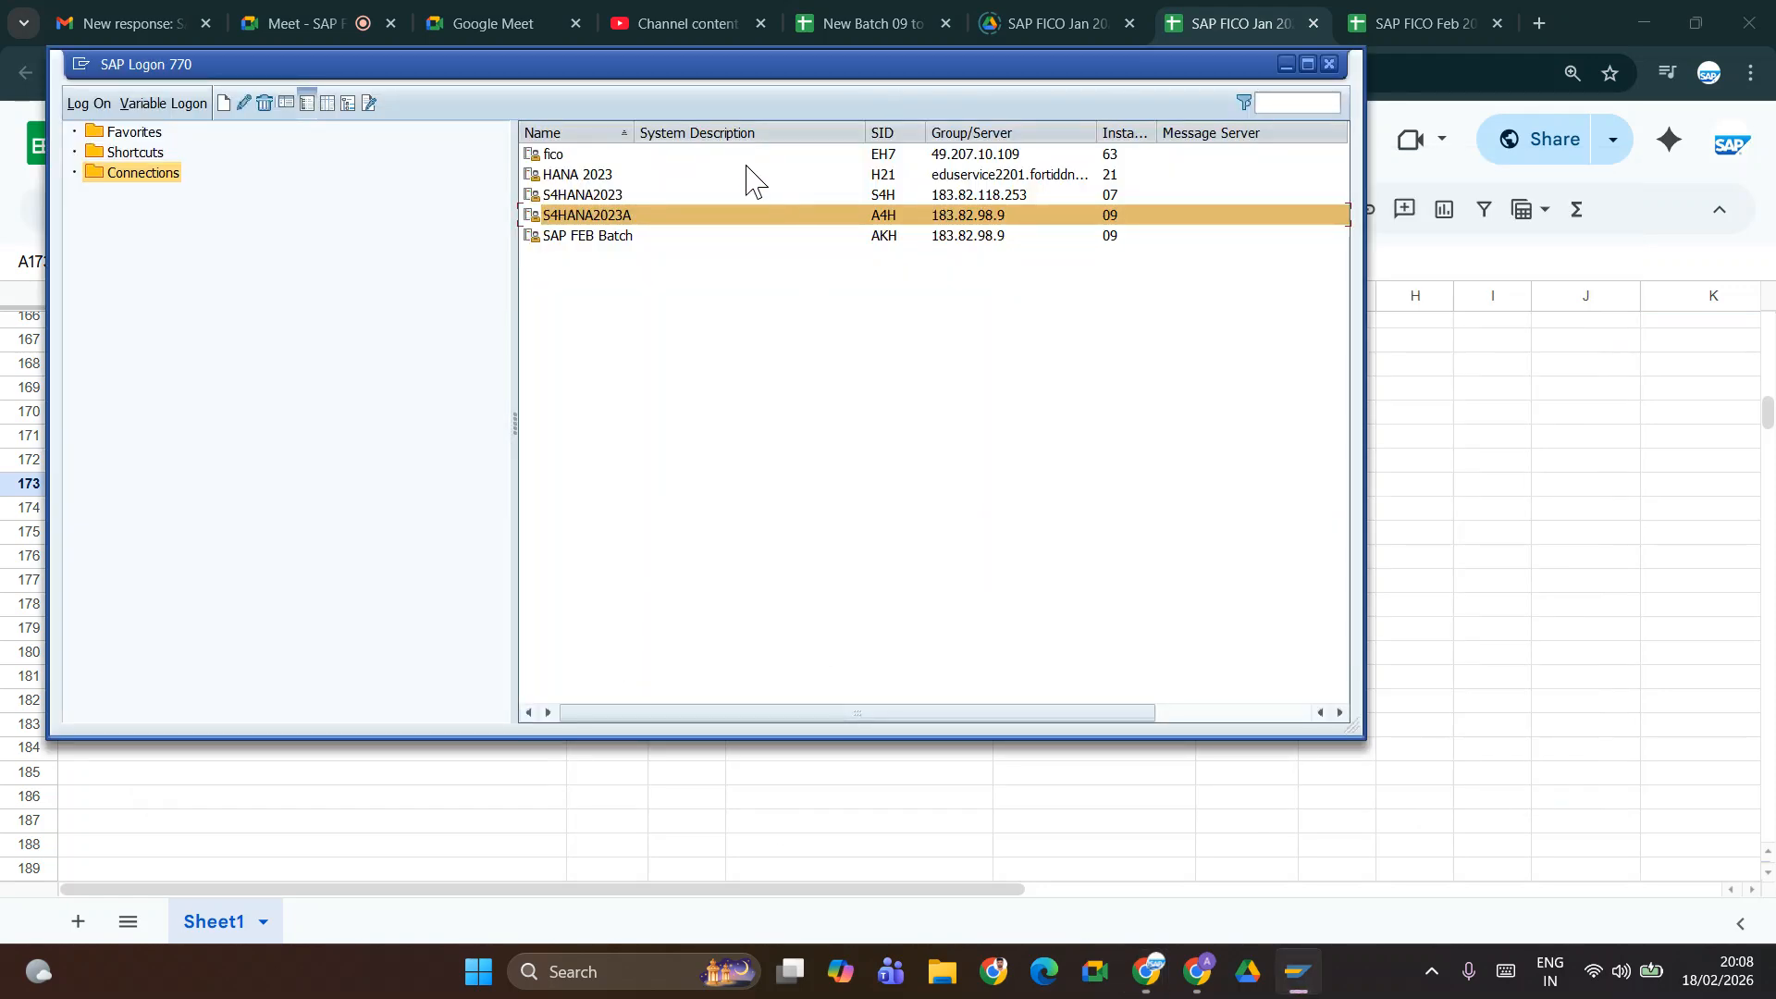
pyautogui.doubleClick(615, 213)
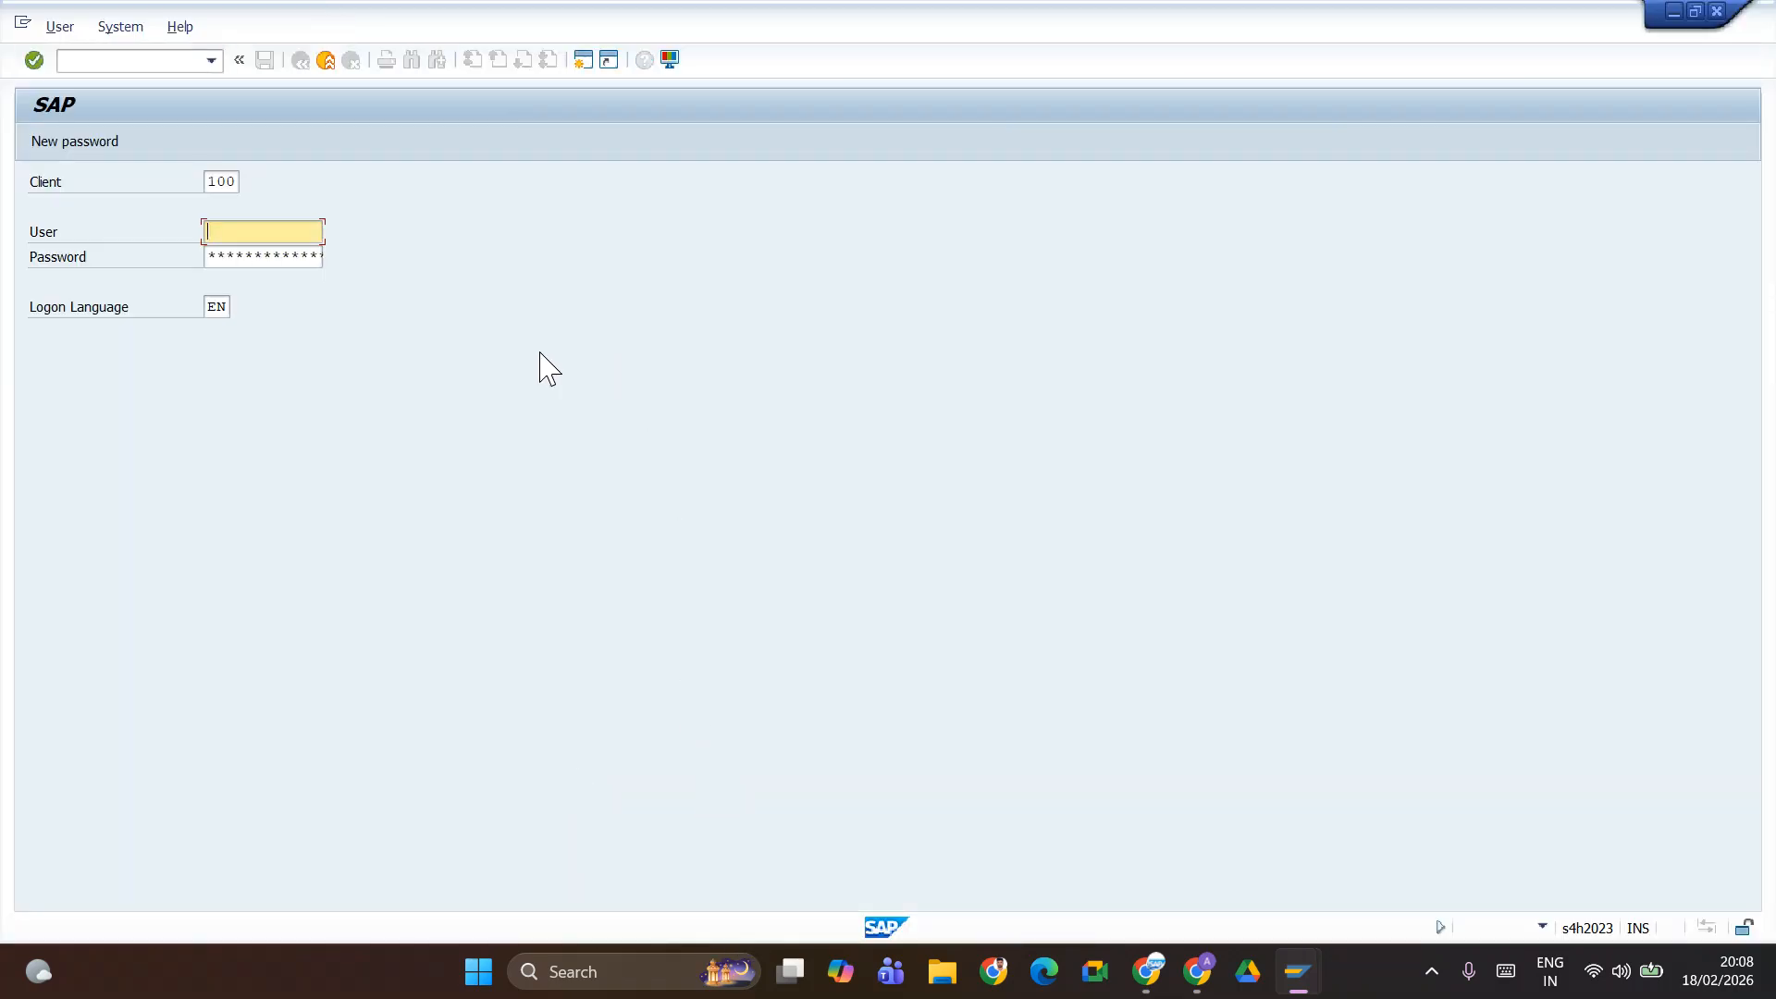
# - Check the ongoing Google Meet presentation in the browser and return to the SAP logon screen
pyautogui.hotkey('alt', 'Tab')
pyautogui.hotkey('alt', 'Tab')
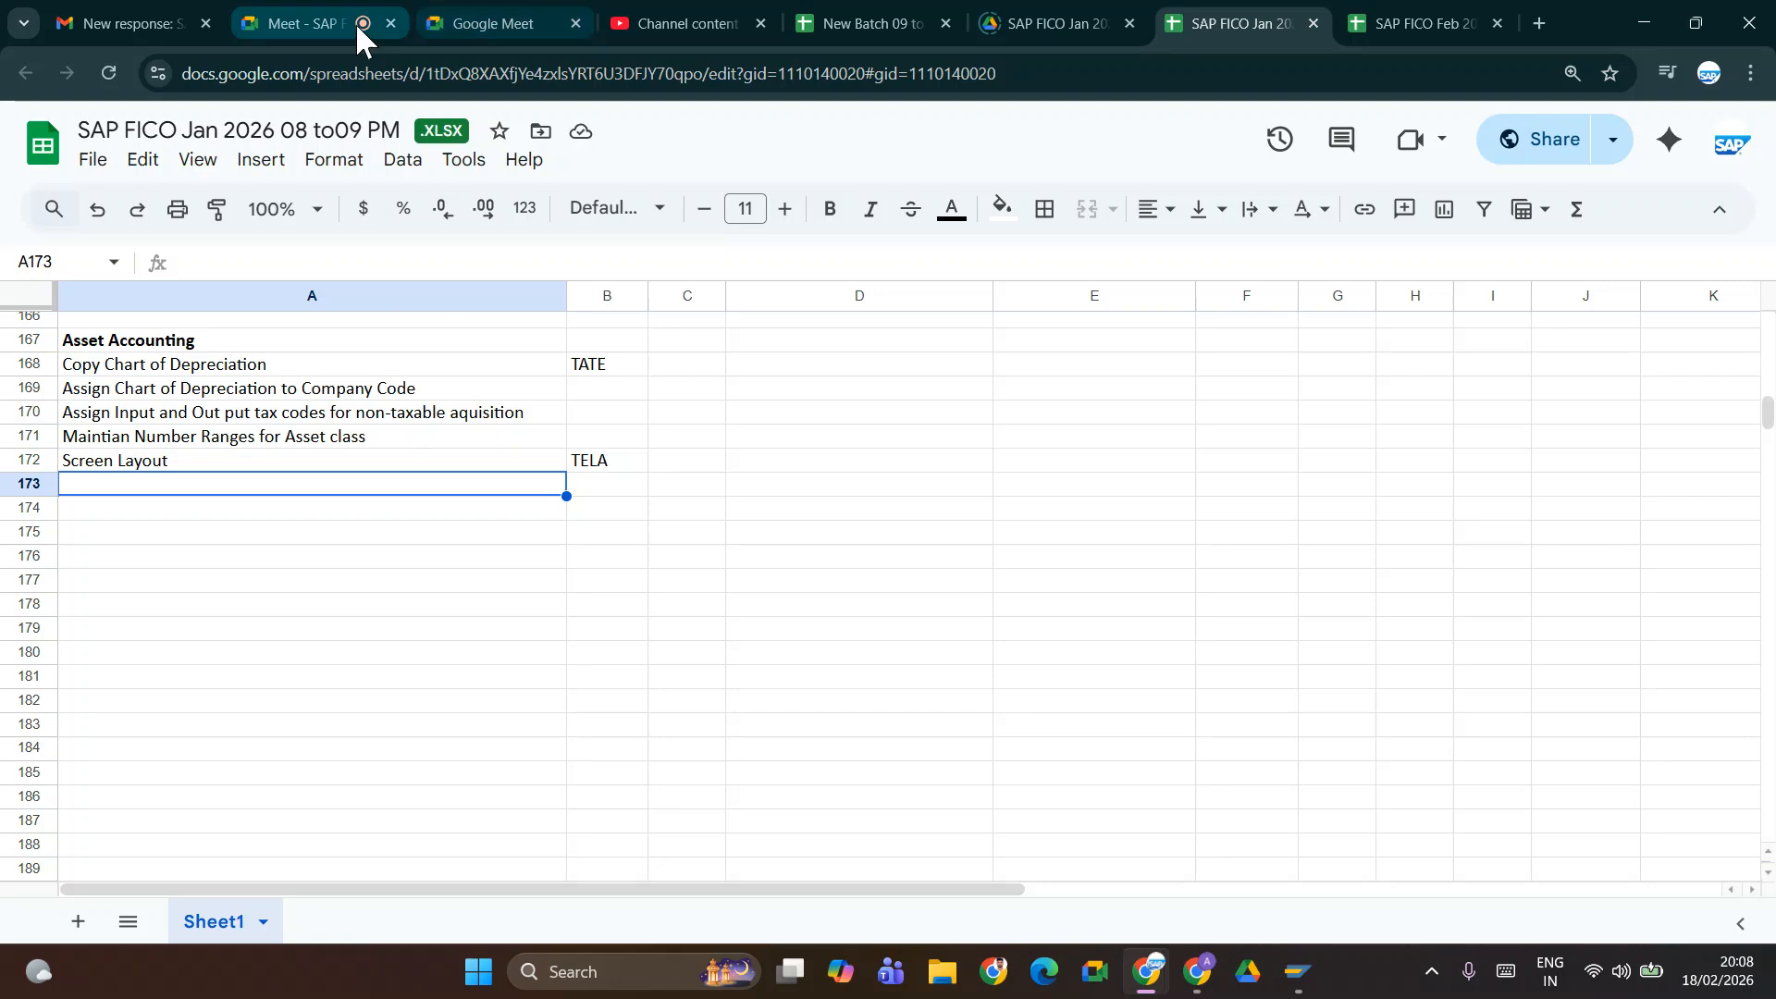
pyautogui.click(369, 28)
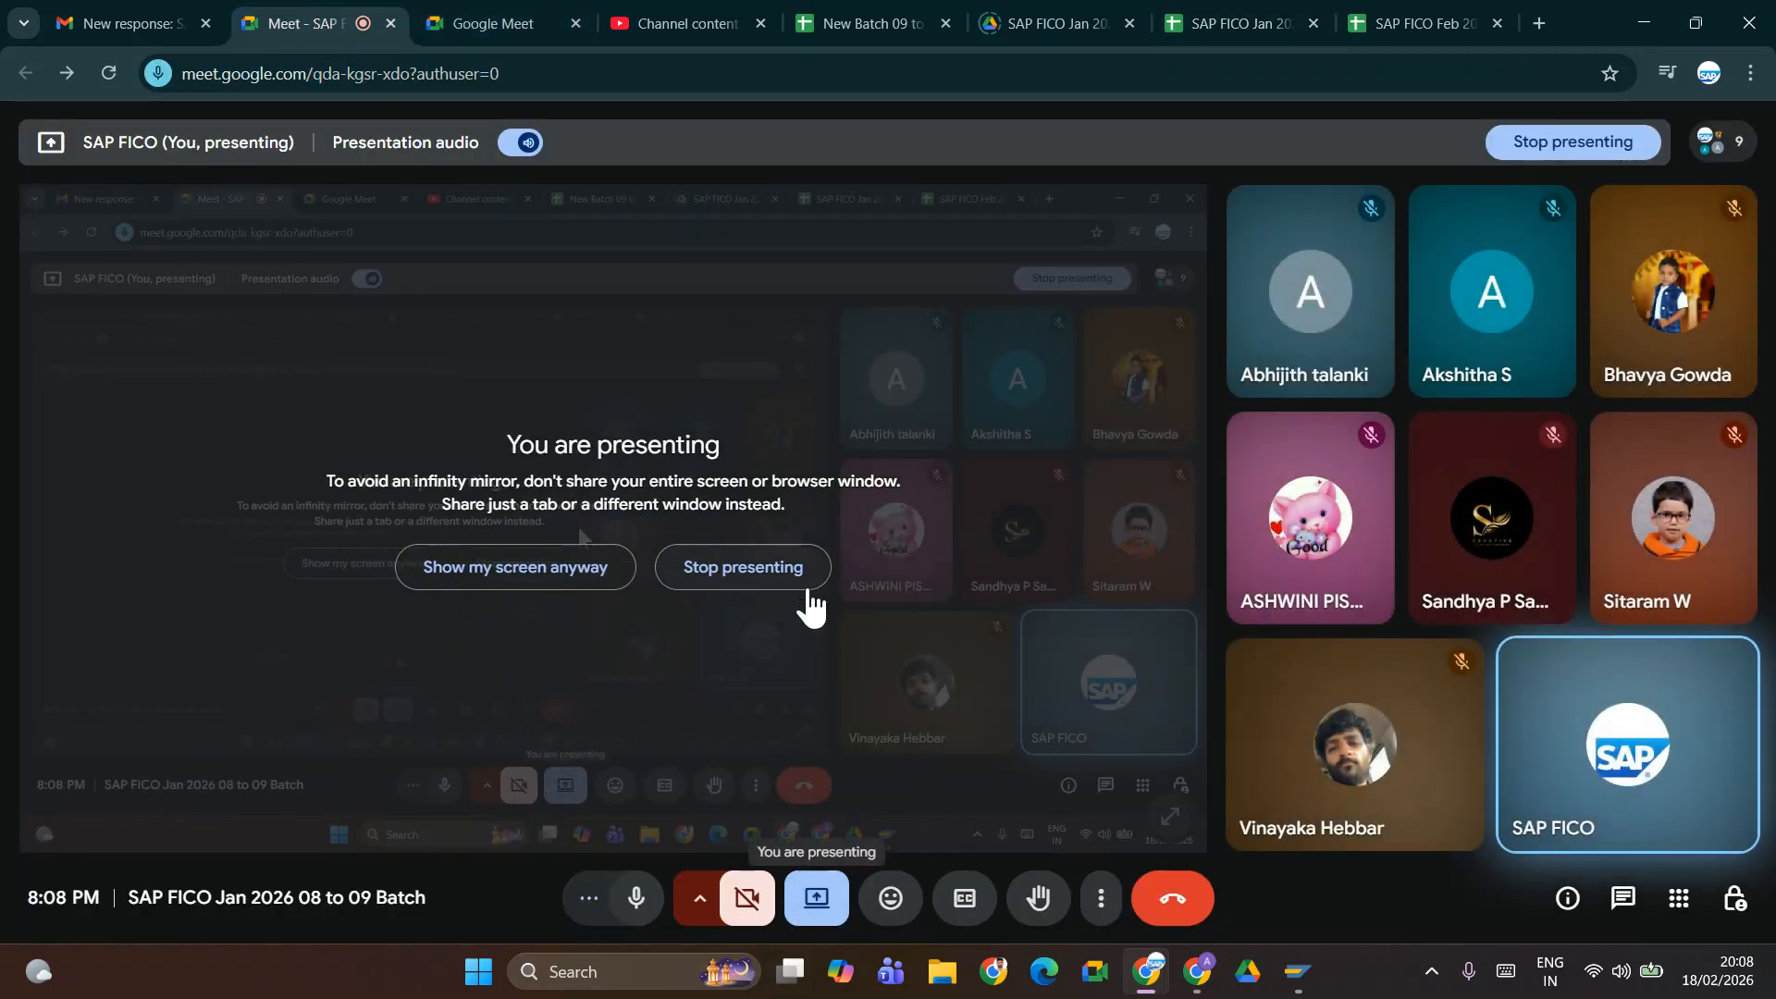
pyautogui.hotkey('alt', 'Tab')
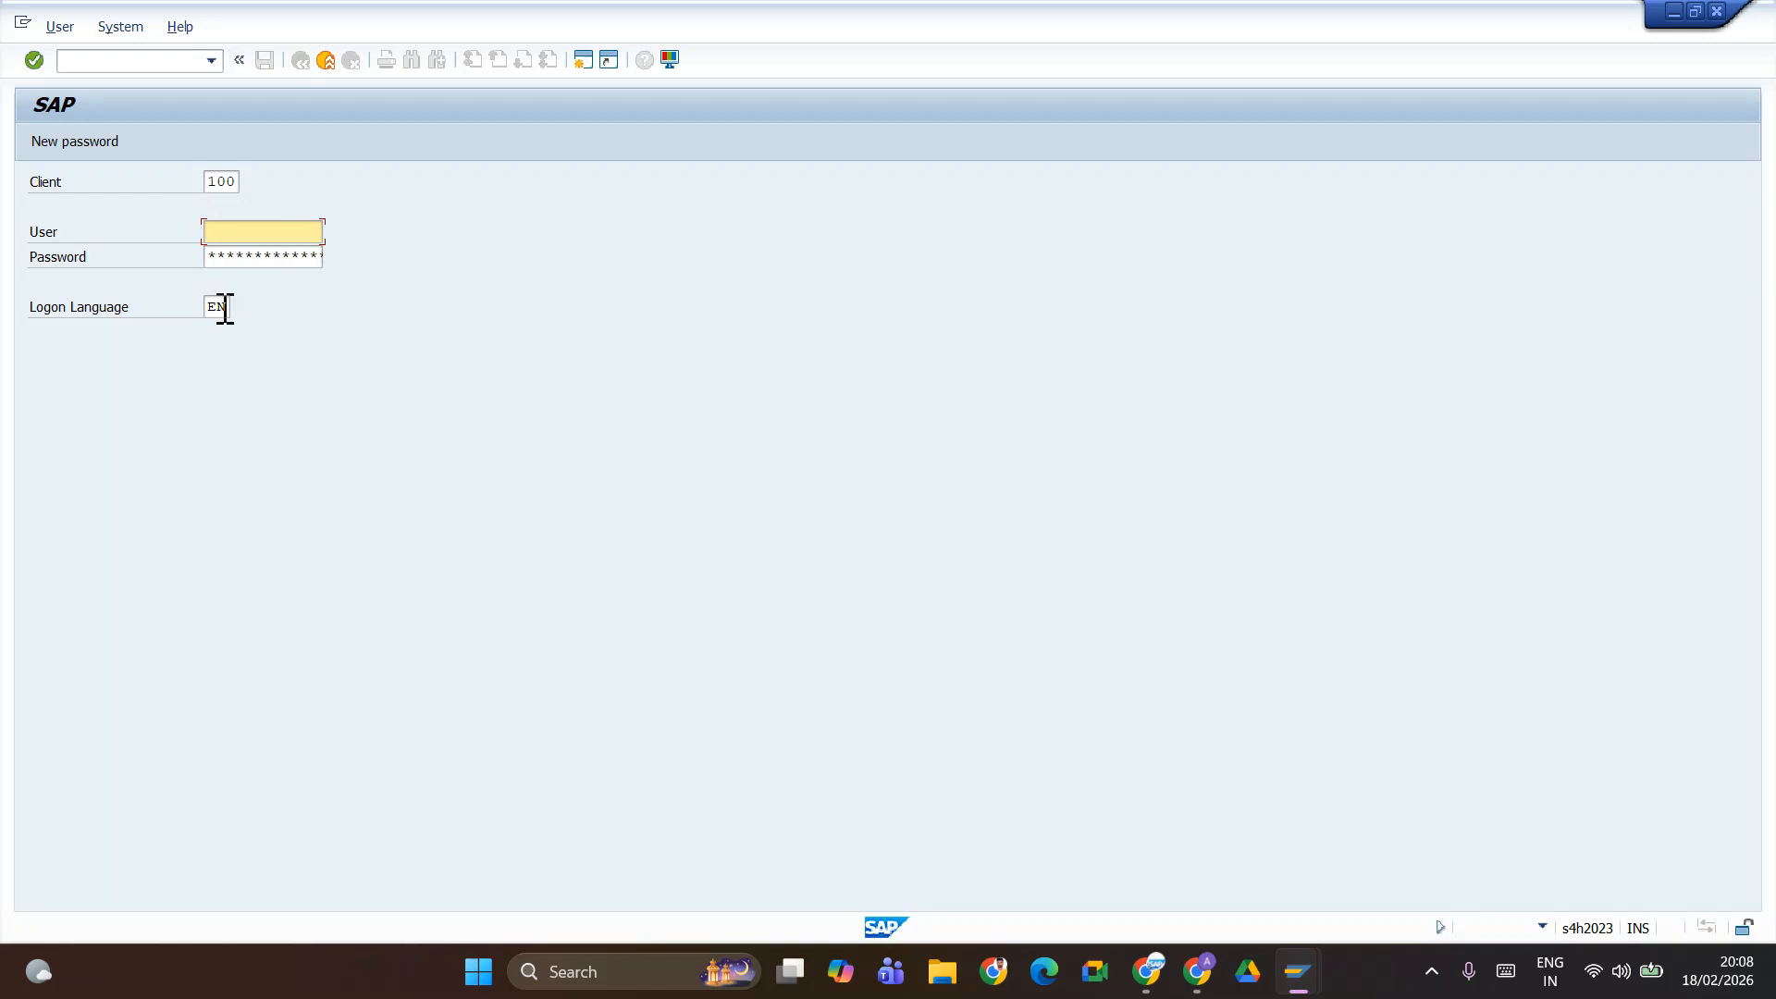
# - Log on to client 100 in language EN with the user ID and the account password
pyautogui.press('Tab')
pyautogui.press('Tab')
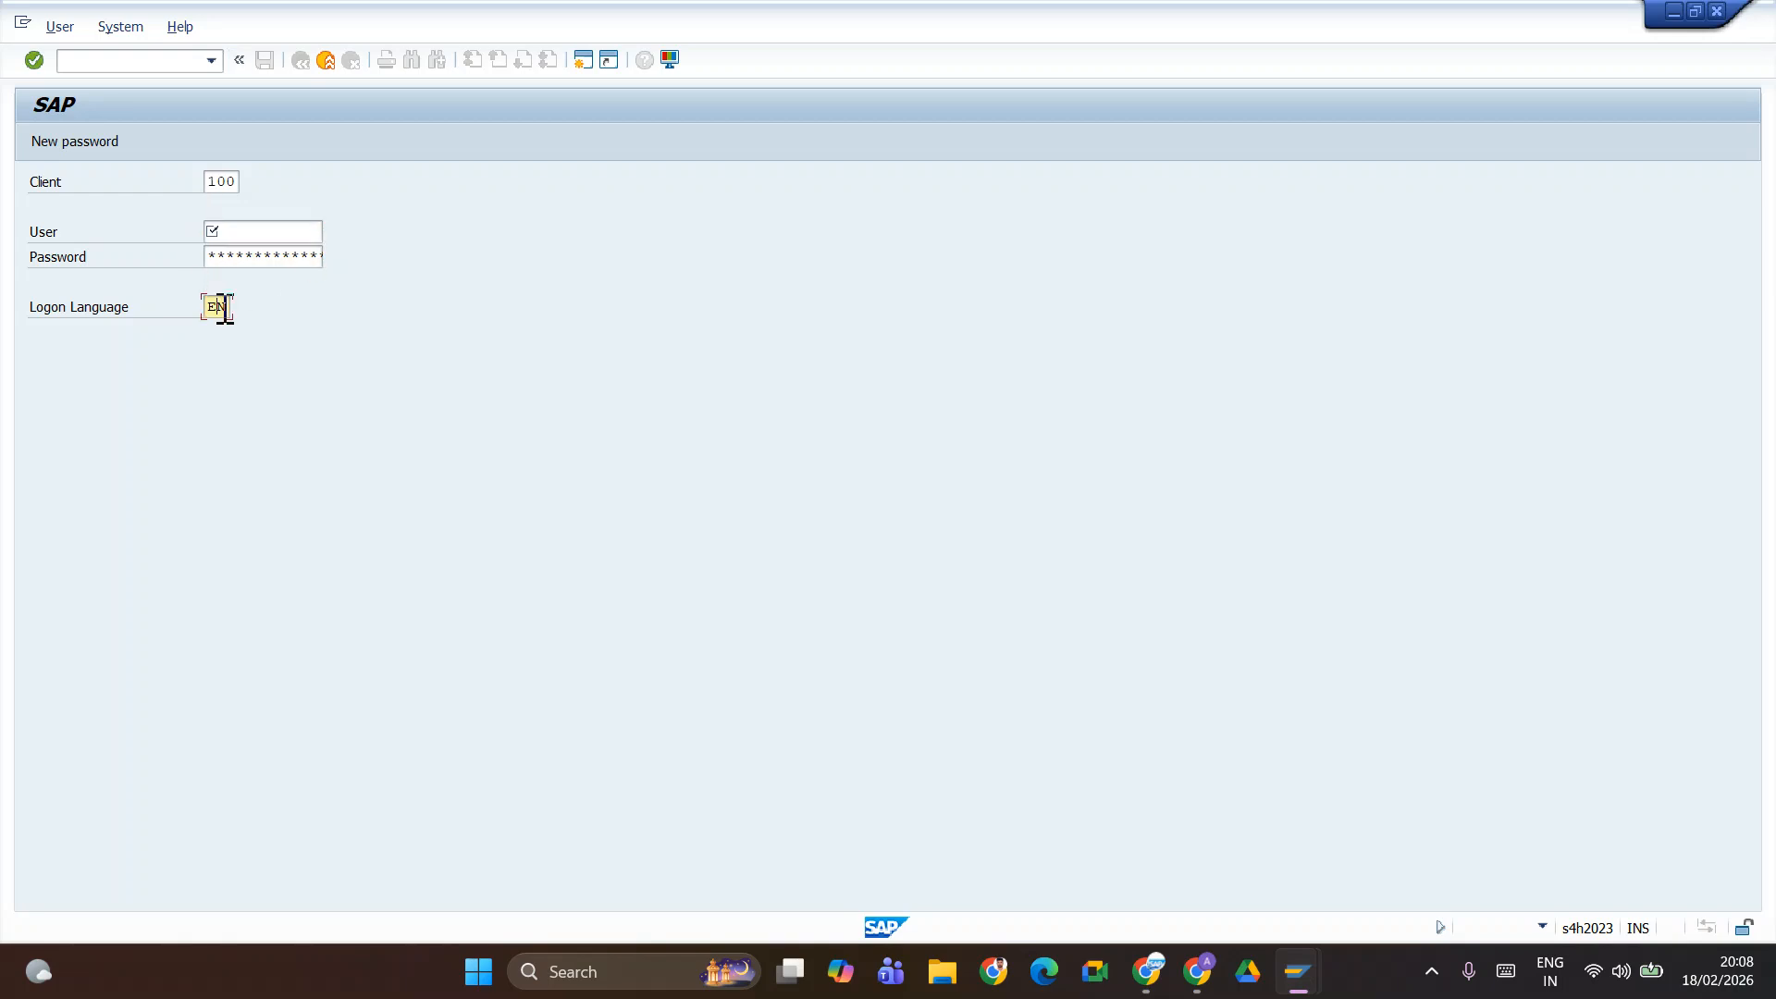
pyautogui.press('Up')
pyautogui.press('Up')
pyautogui.press('Down')
pyautogui.press('Return')
pyautogui.press('Tab')
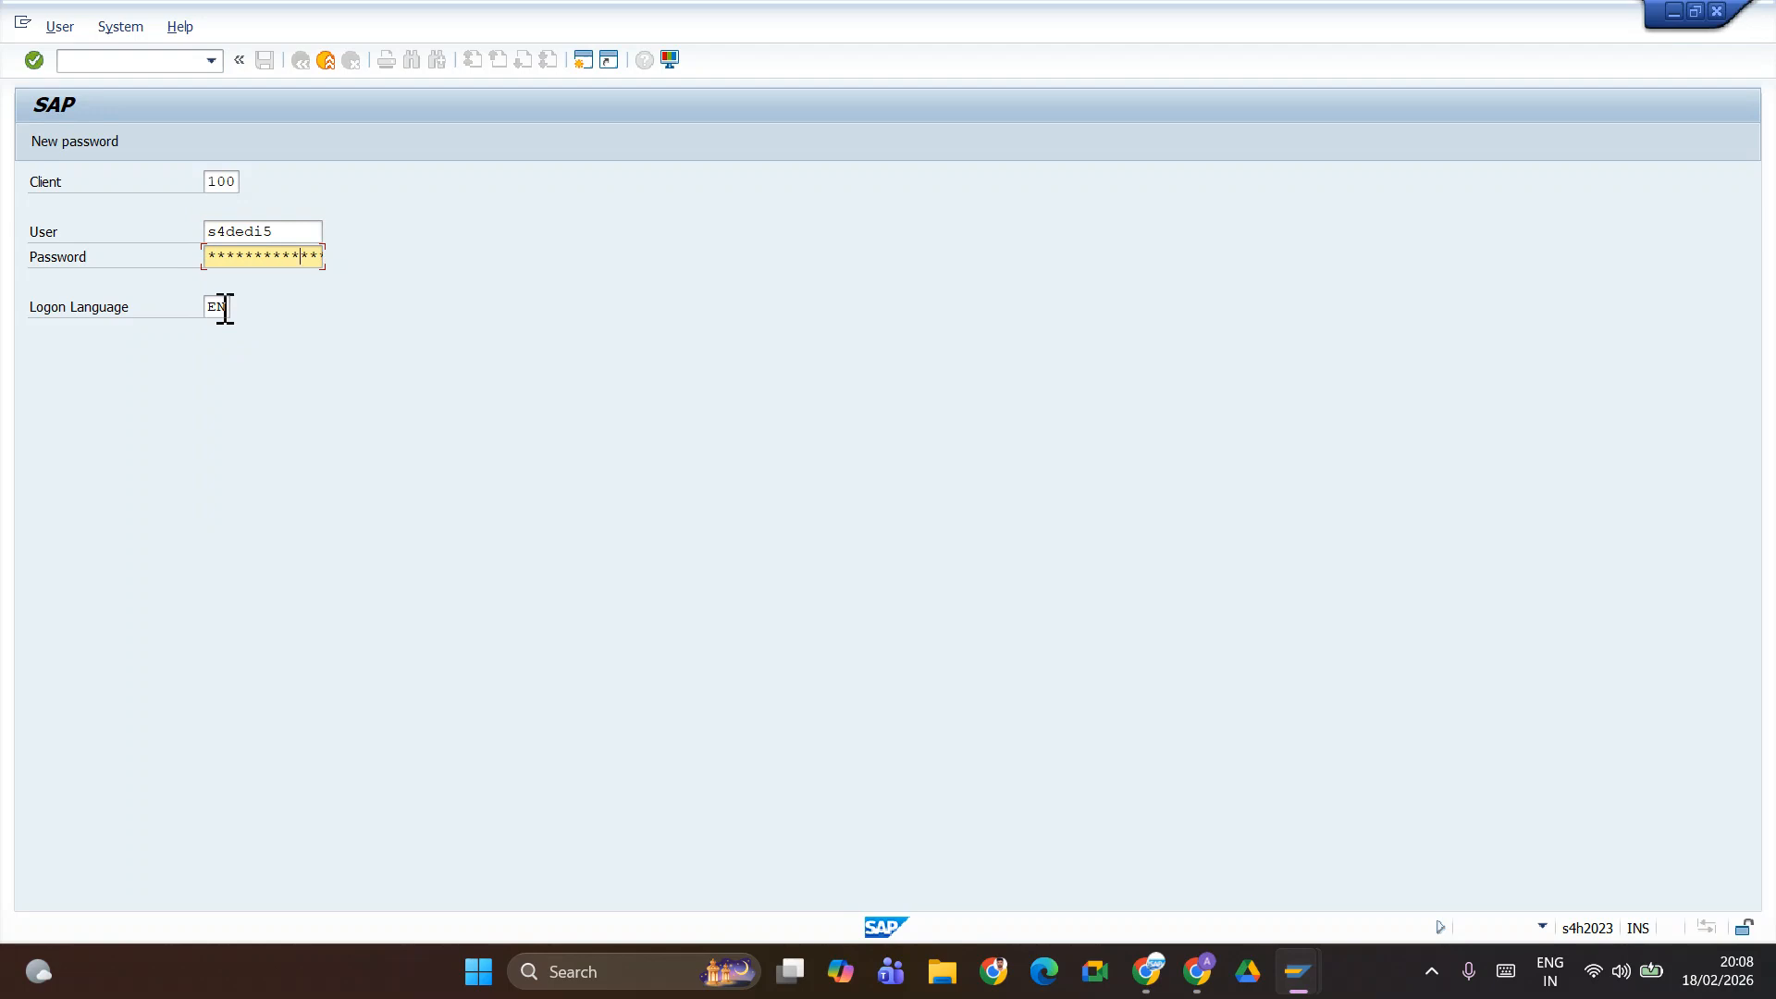
pyautogui.press('Return')
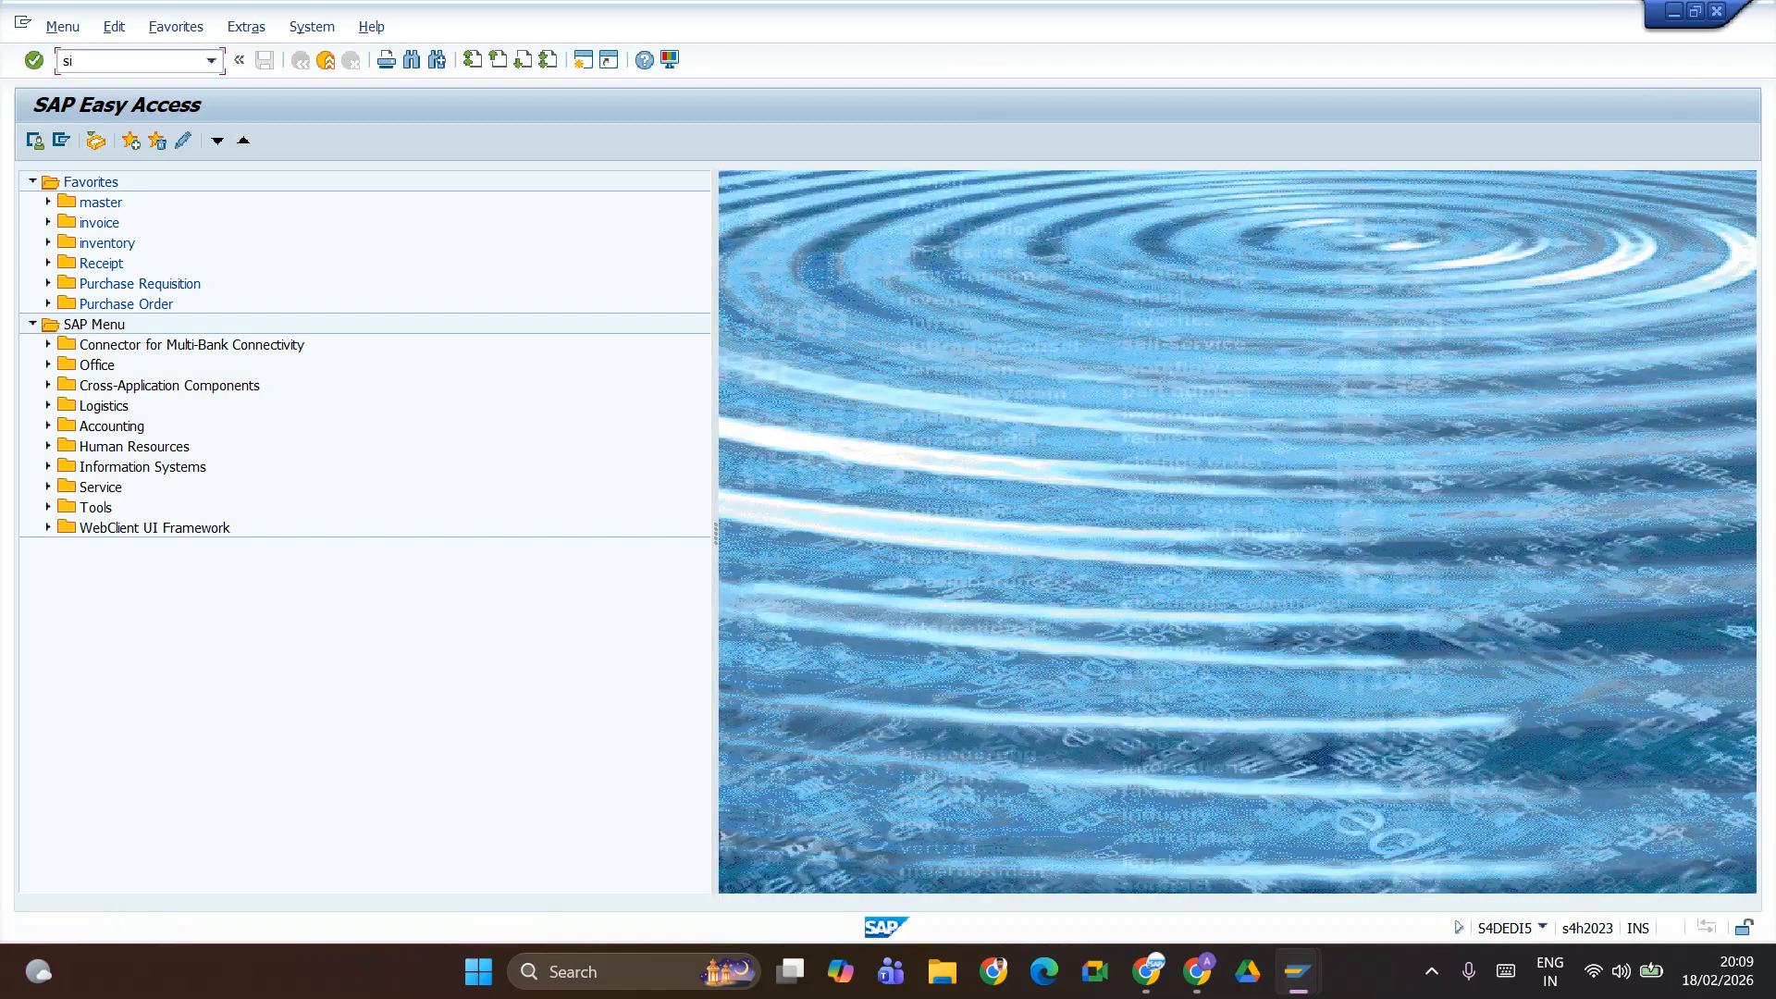
# - Open the SAP Customizing Implementation Guide and expand Financial Accounting down to Organizational Structures under Asset Accounting
pyautogui.write('g')
pyautogui.press('Return')
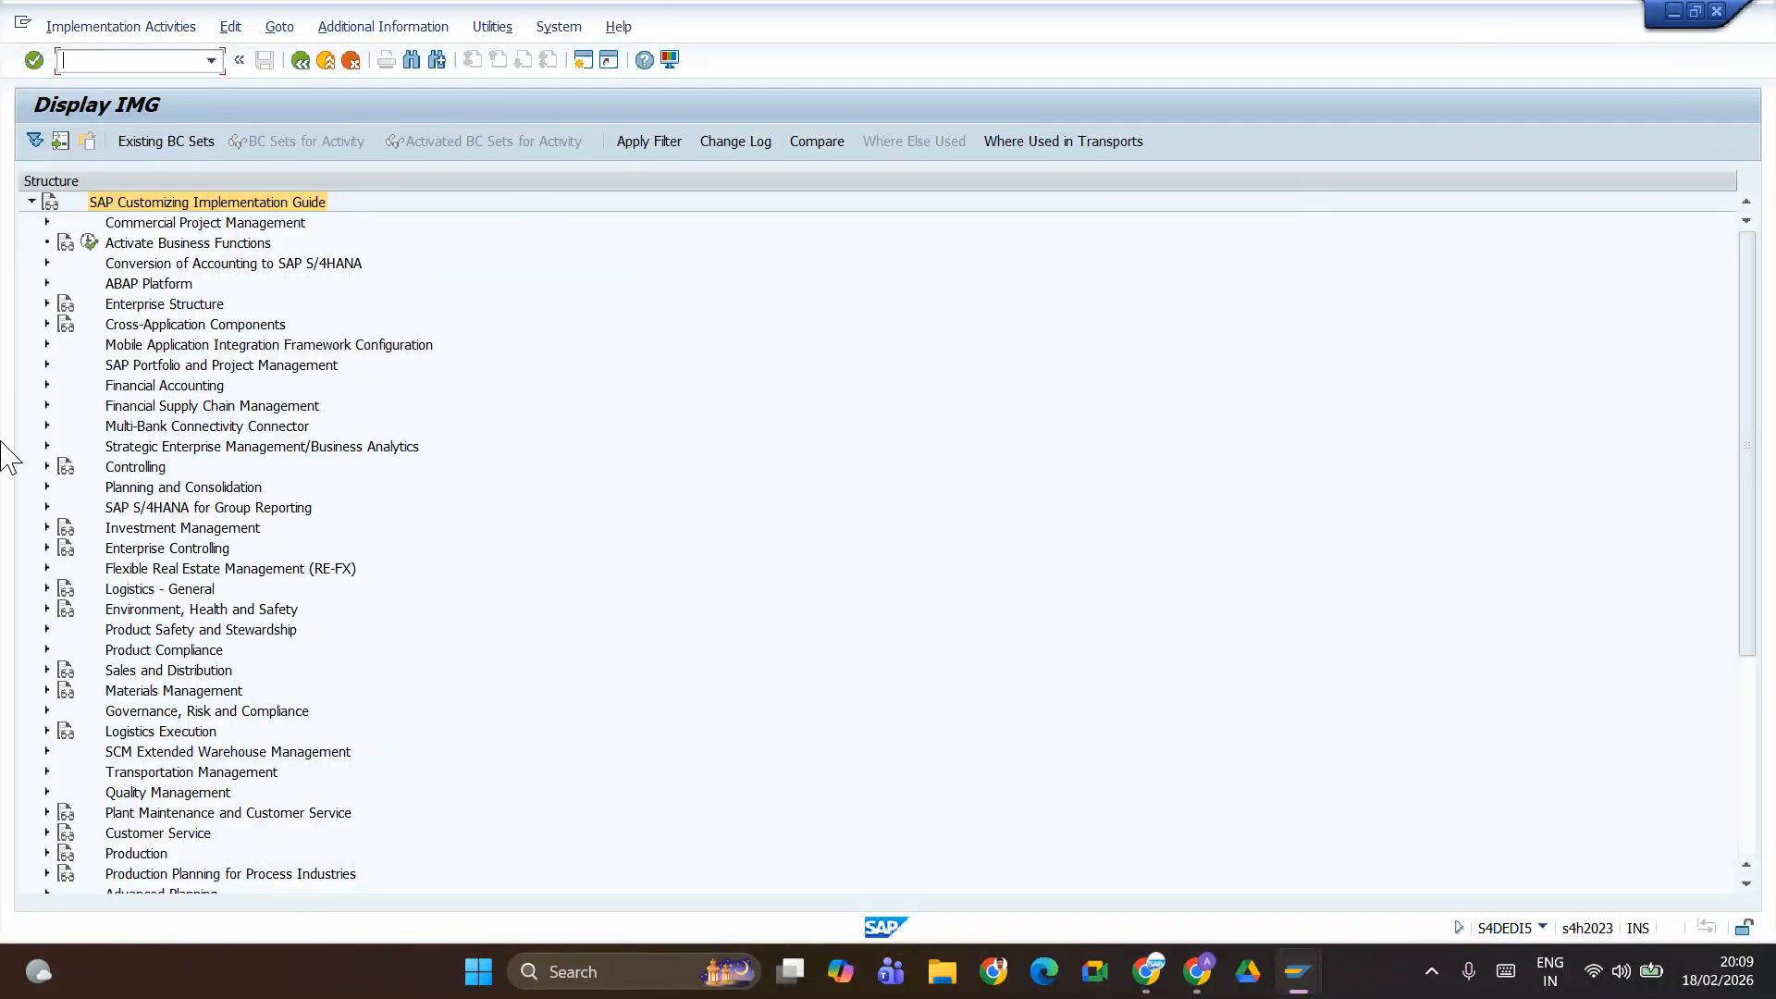
pyautogui.click(47, 385)
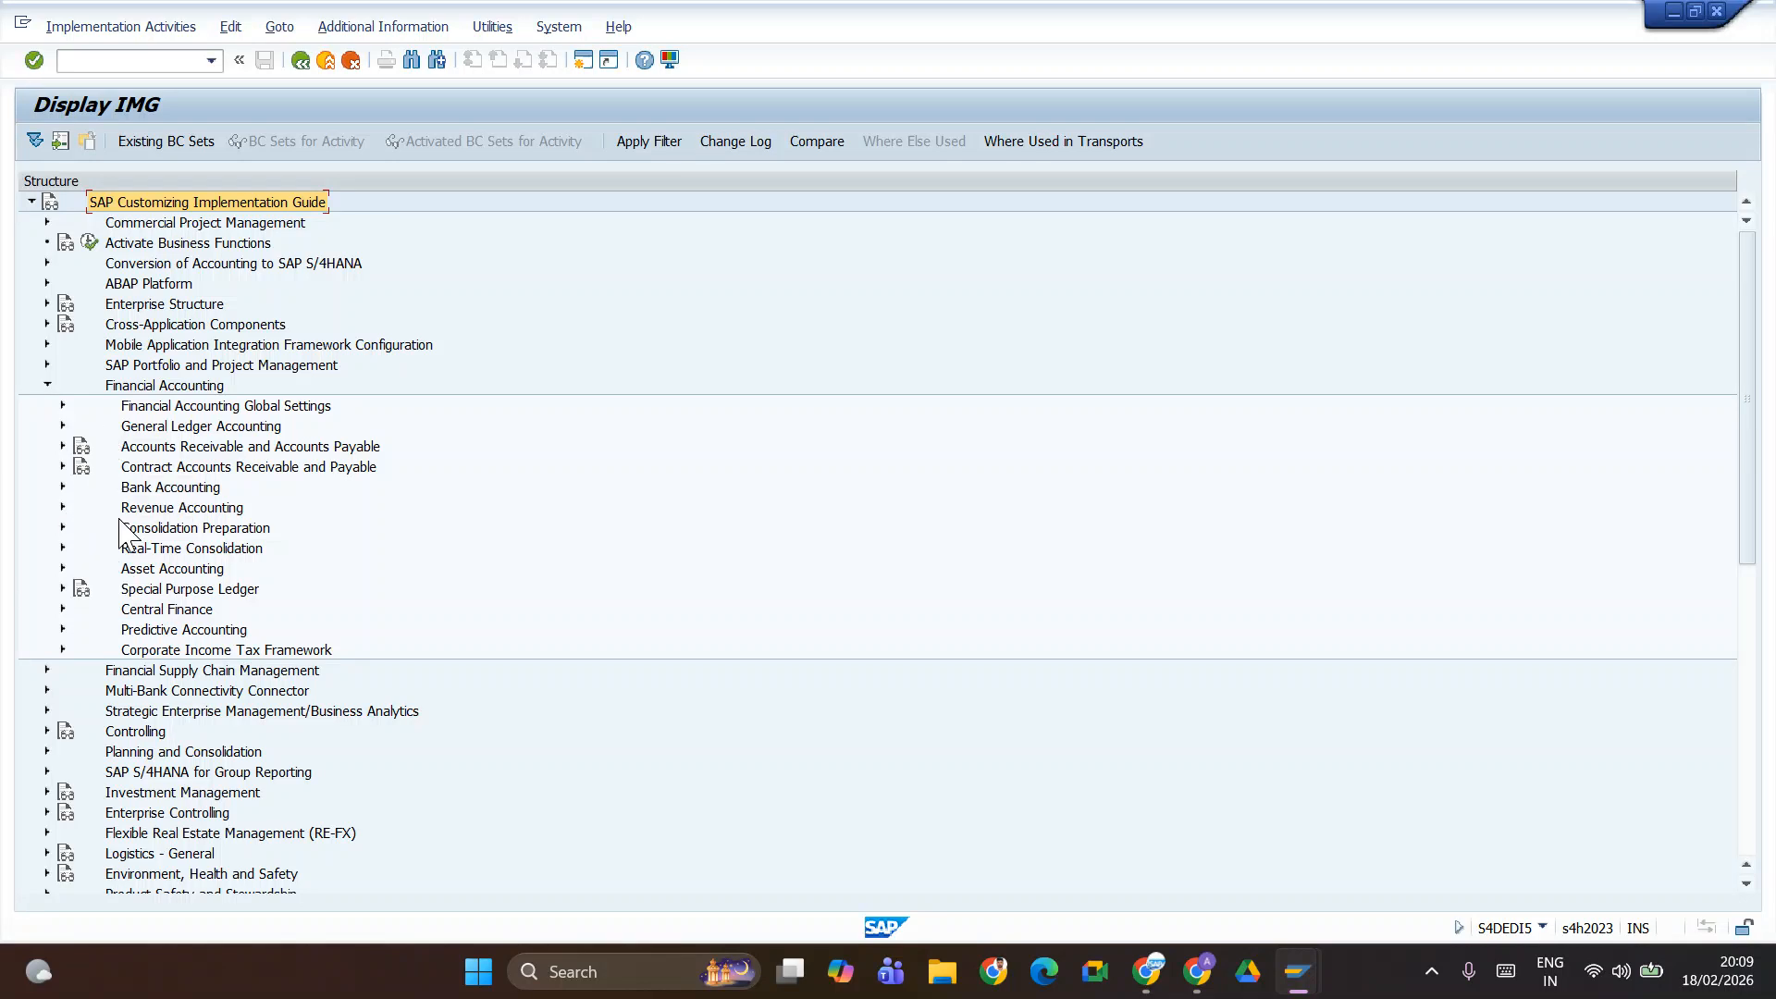
pyautogui.click(62, 568)
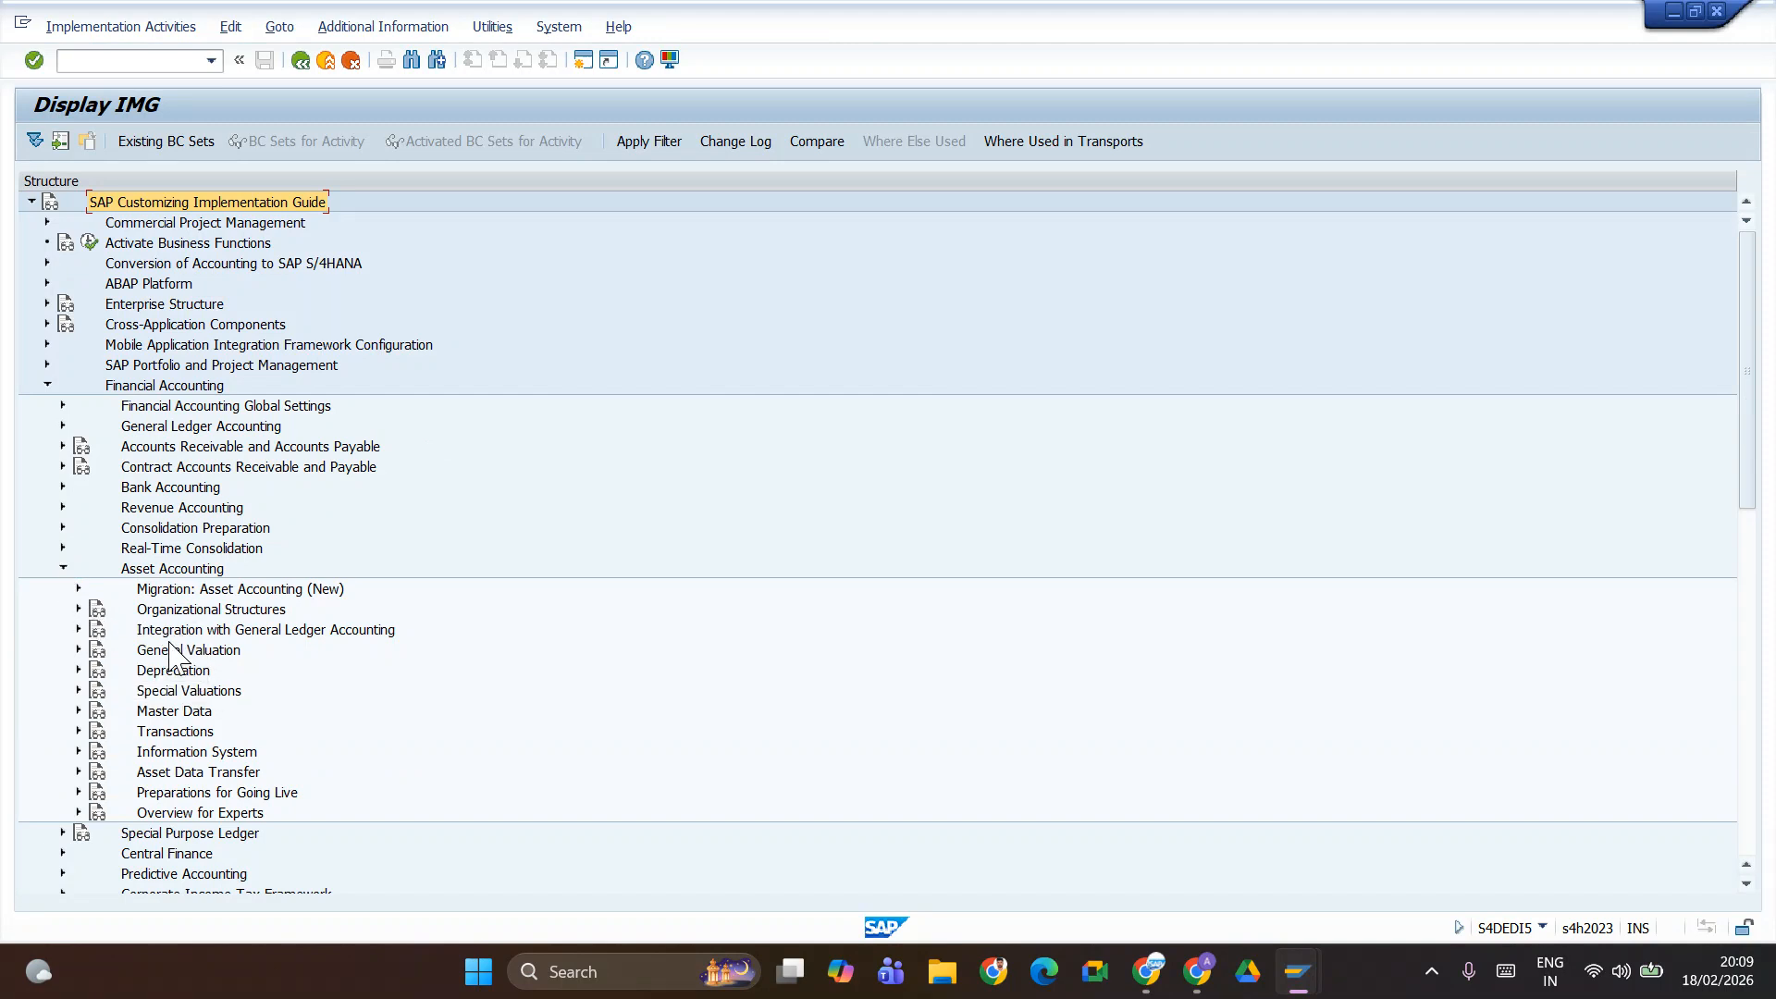
pyautogui.click(79, 609)
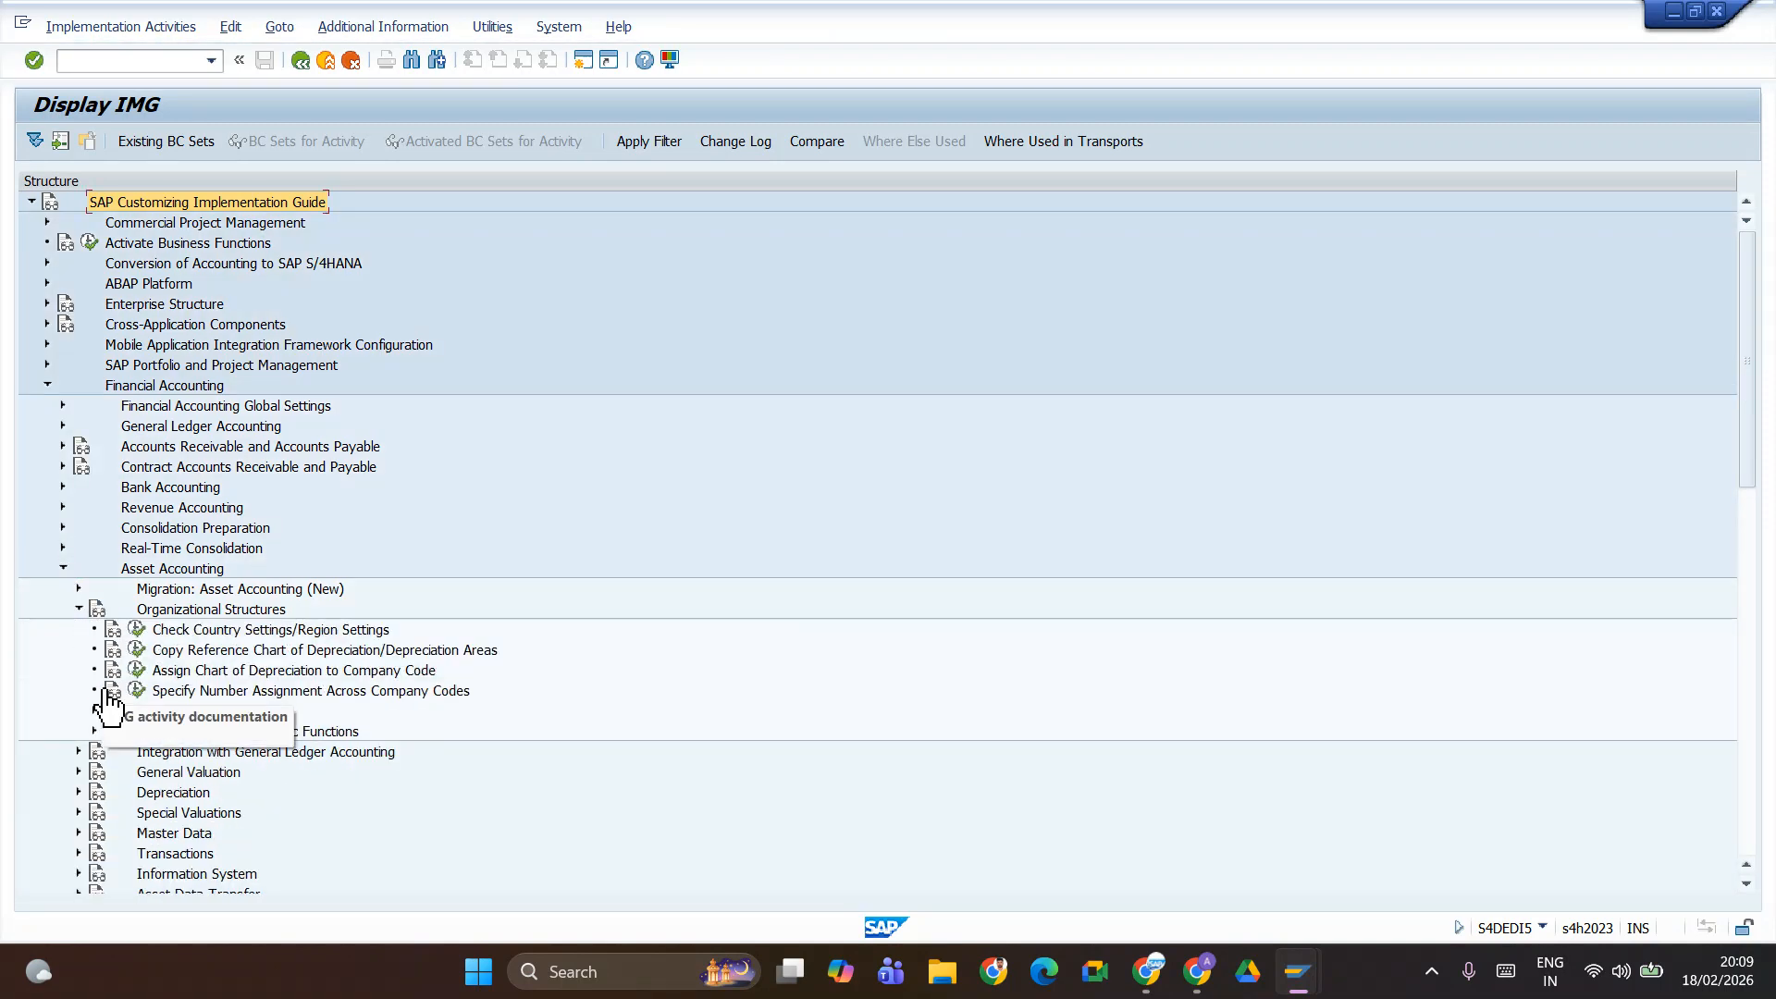
pyautogui.click(78, 609)
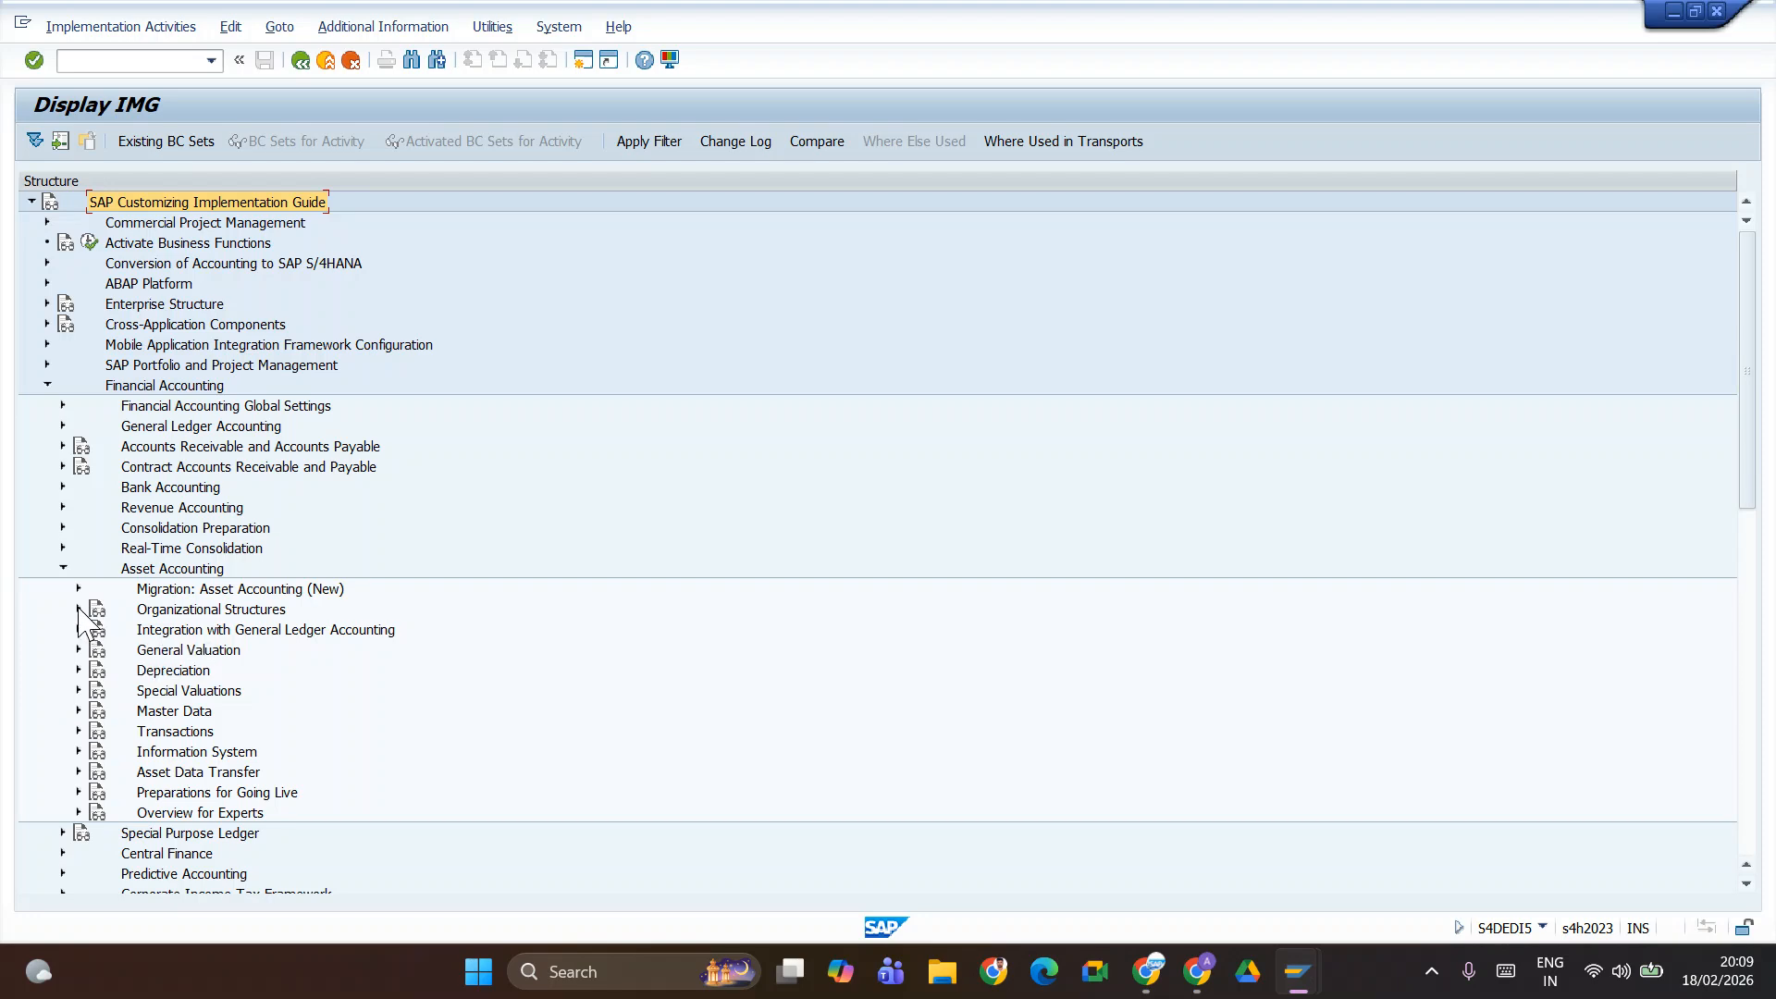
pyautogui.click(79, 609)
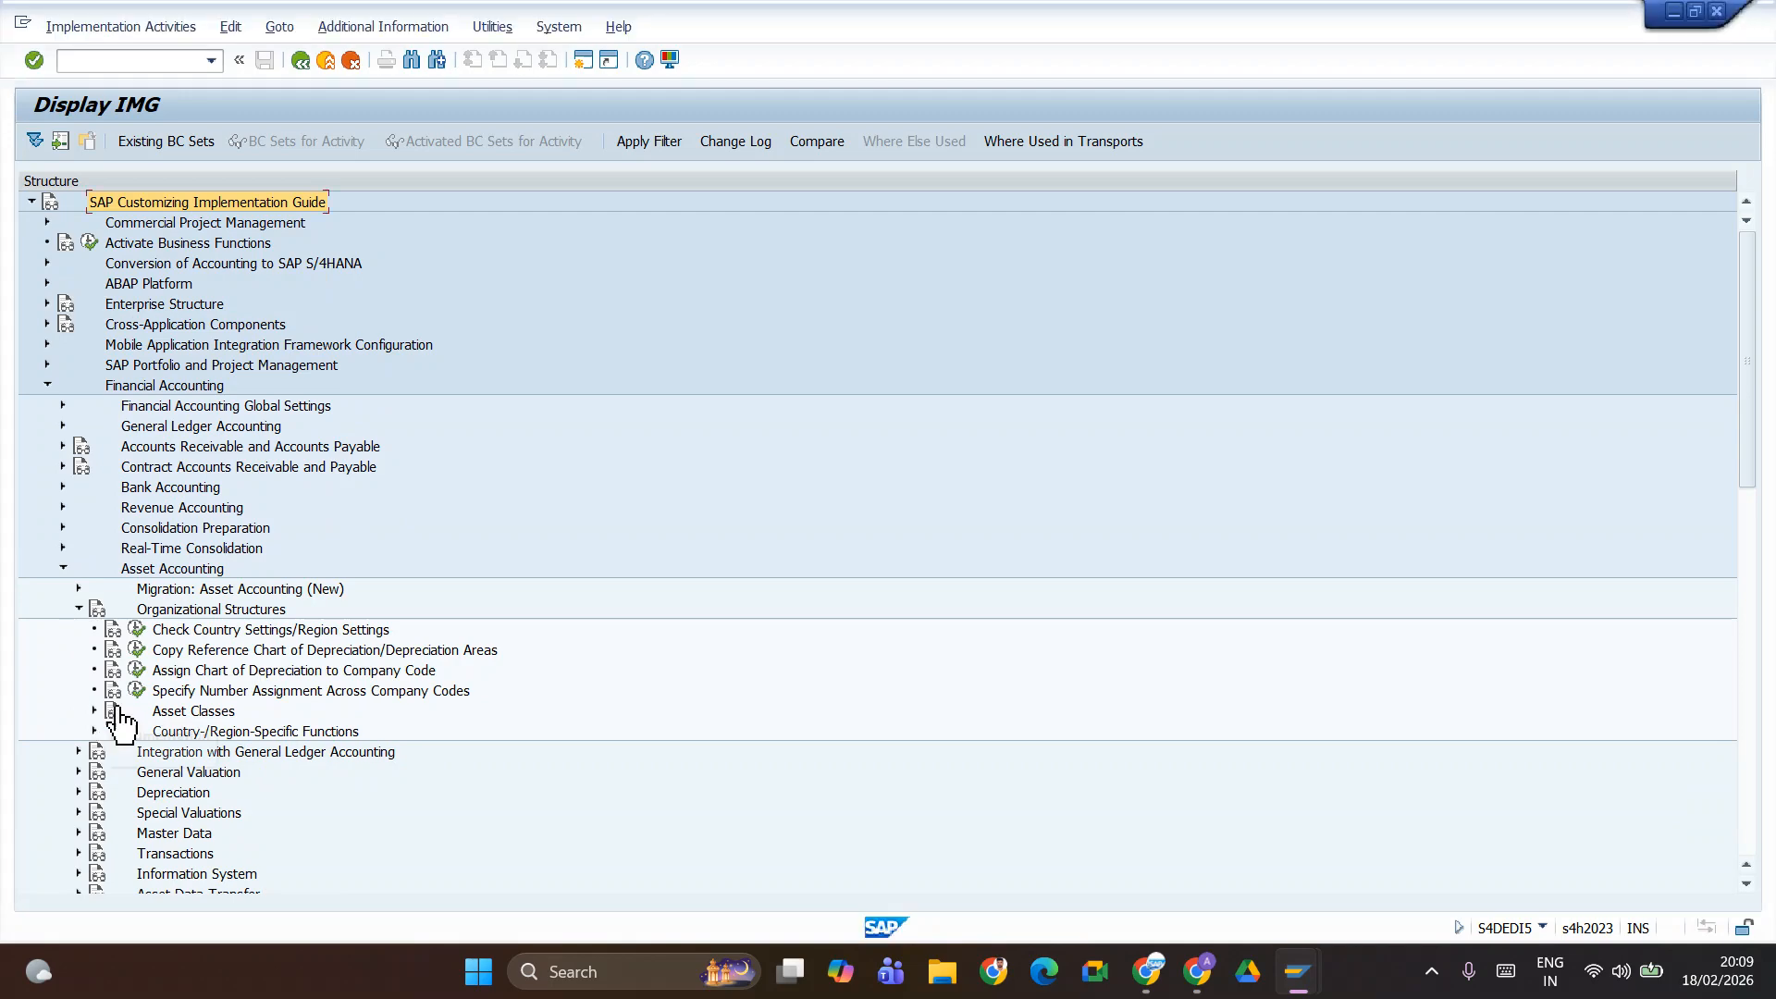
# - Under Master Data > Screen Layout, open Create Screen Layout Rules for Asset Master Record from Define Screen Layout for Asset Master Data
pyautogui.click(78, 833)
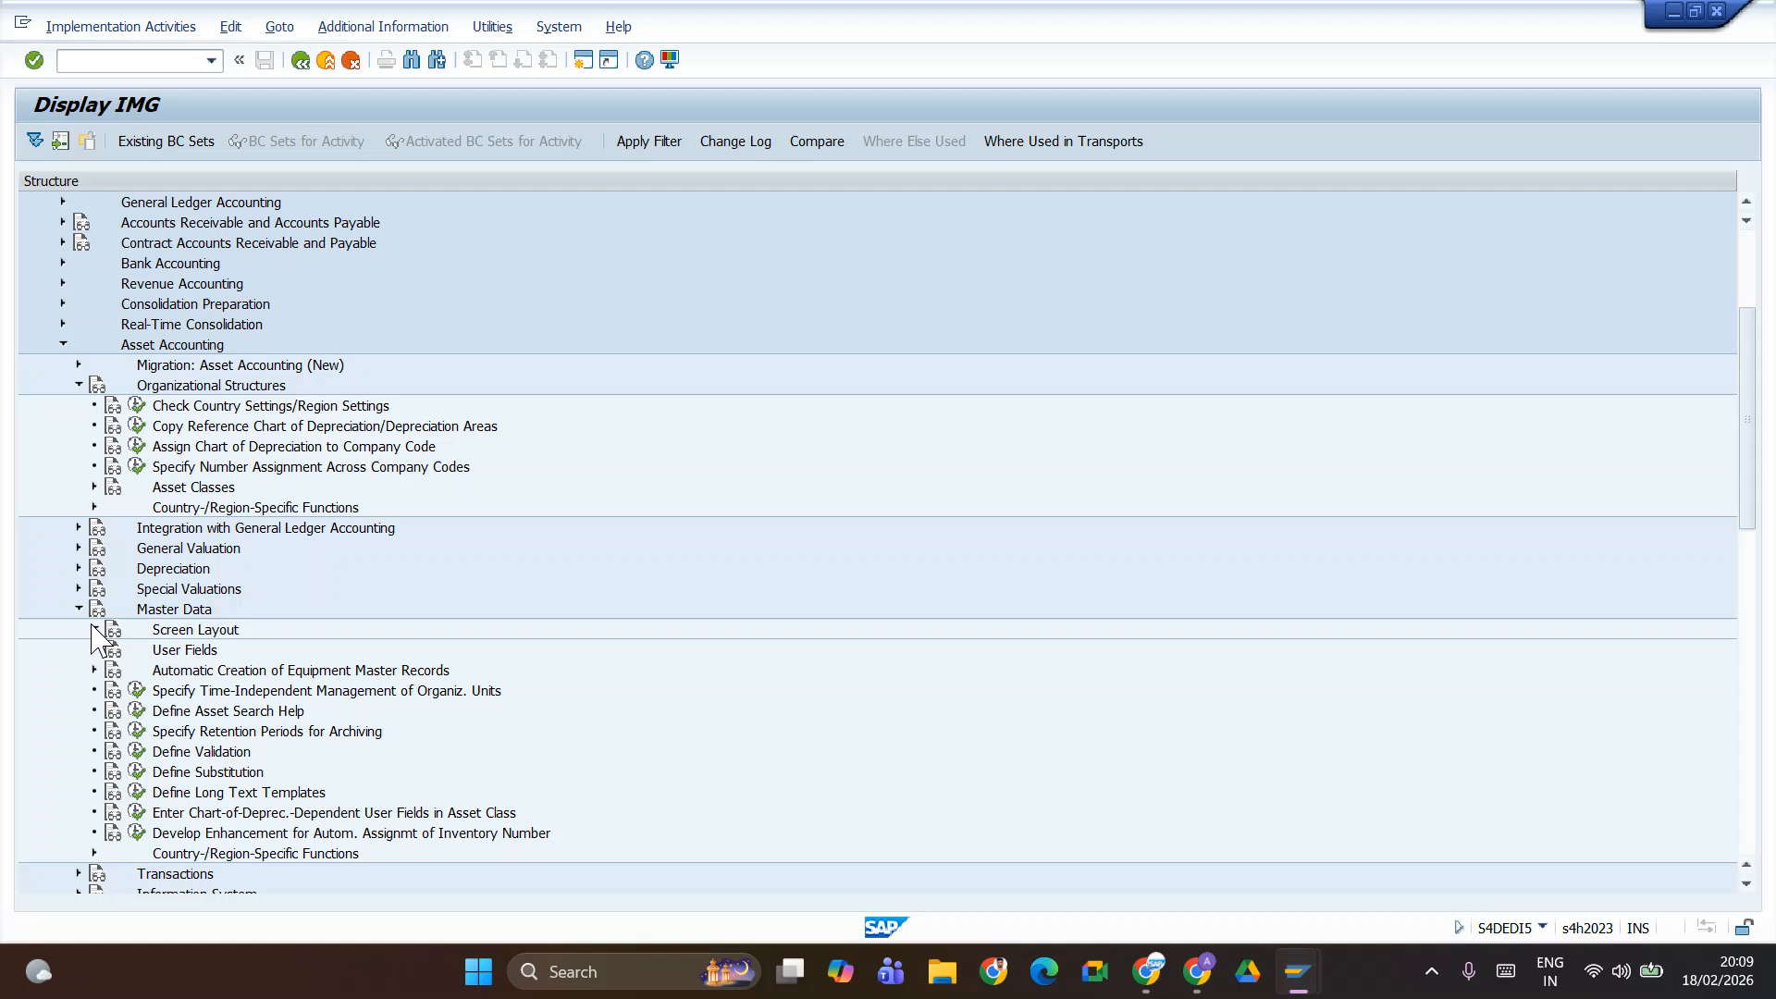
pyautogui.click(95, 629)
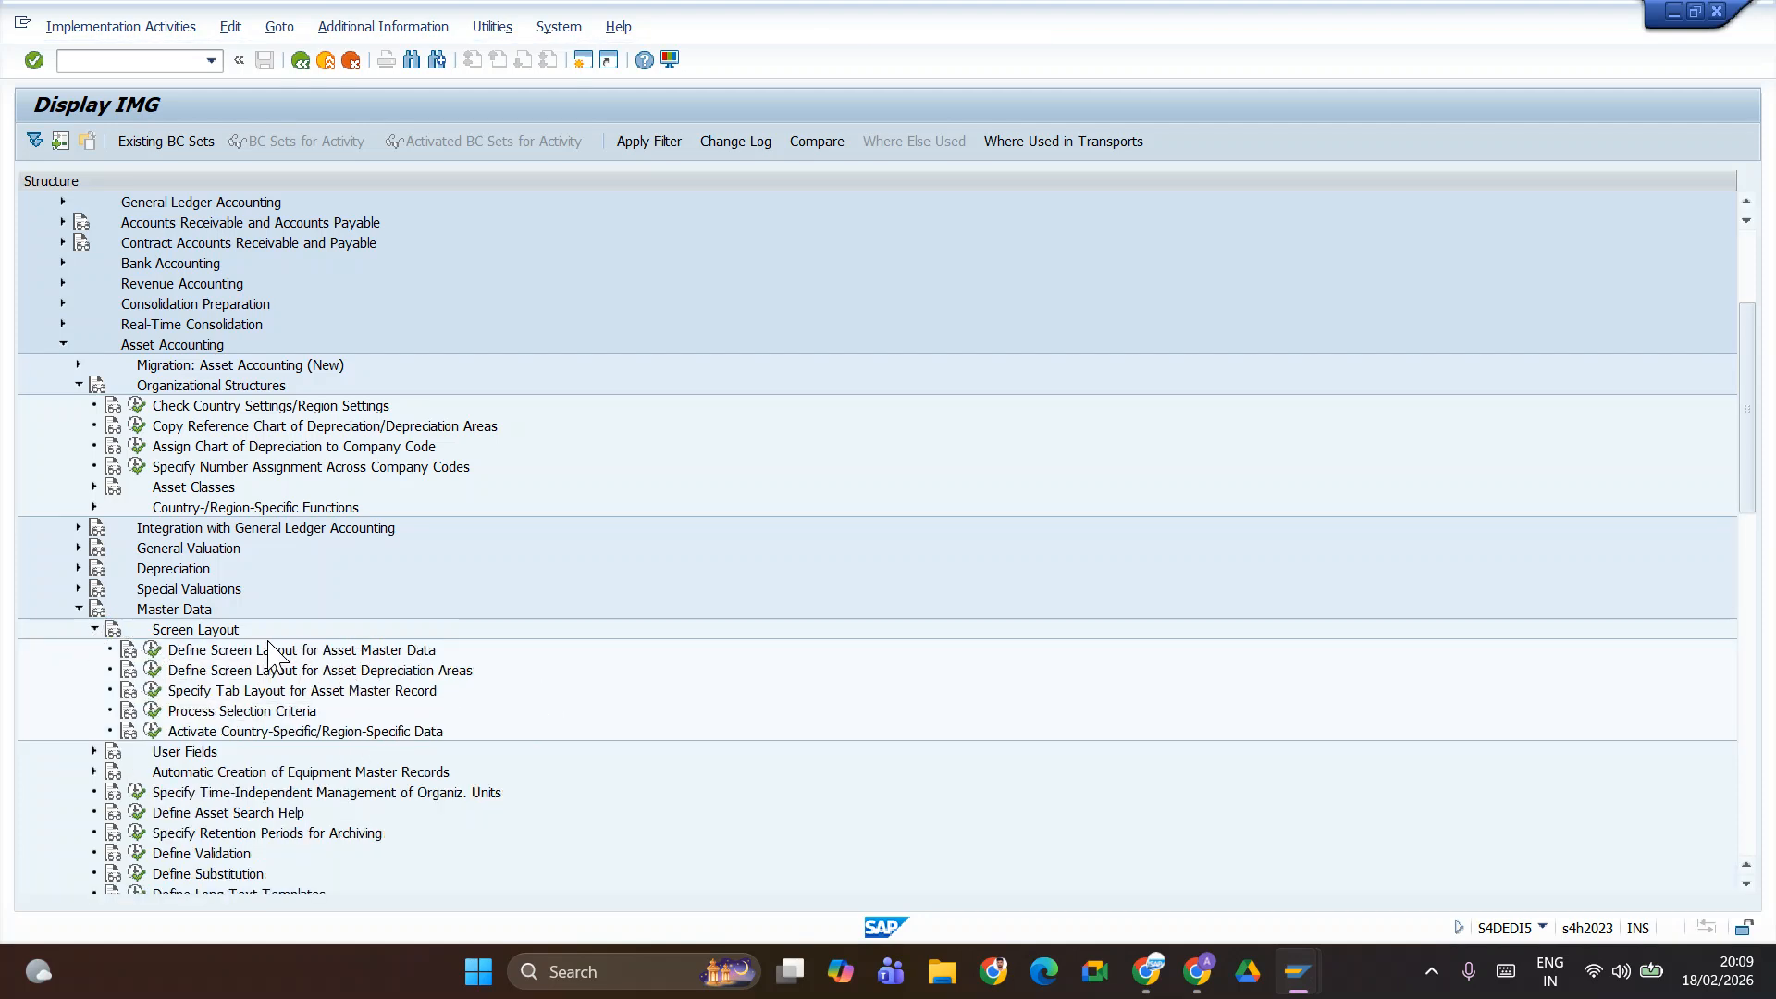
pyautogui.click(153, 649)
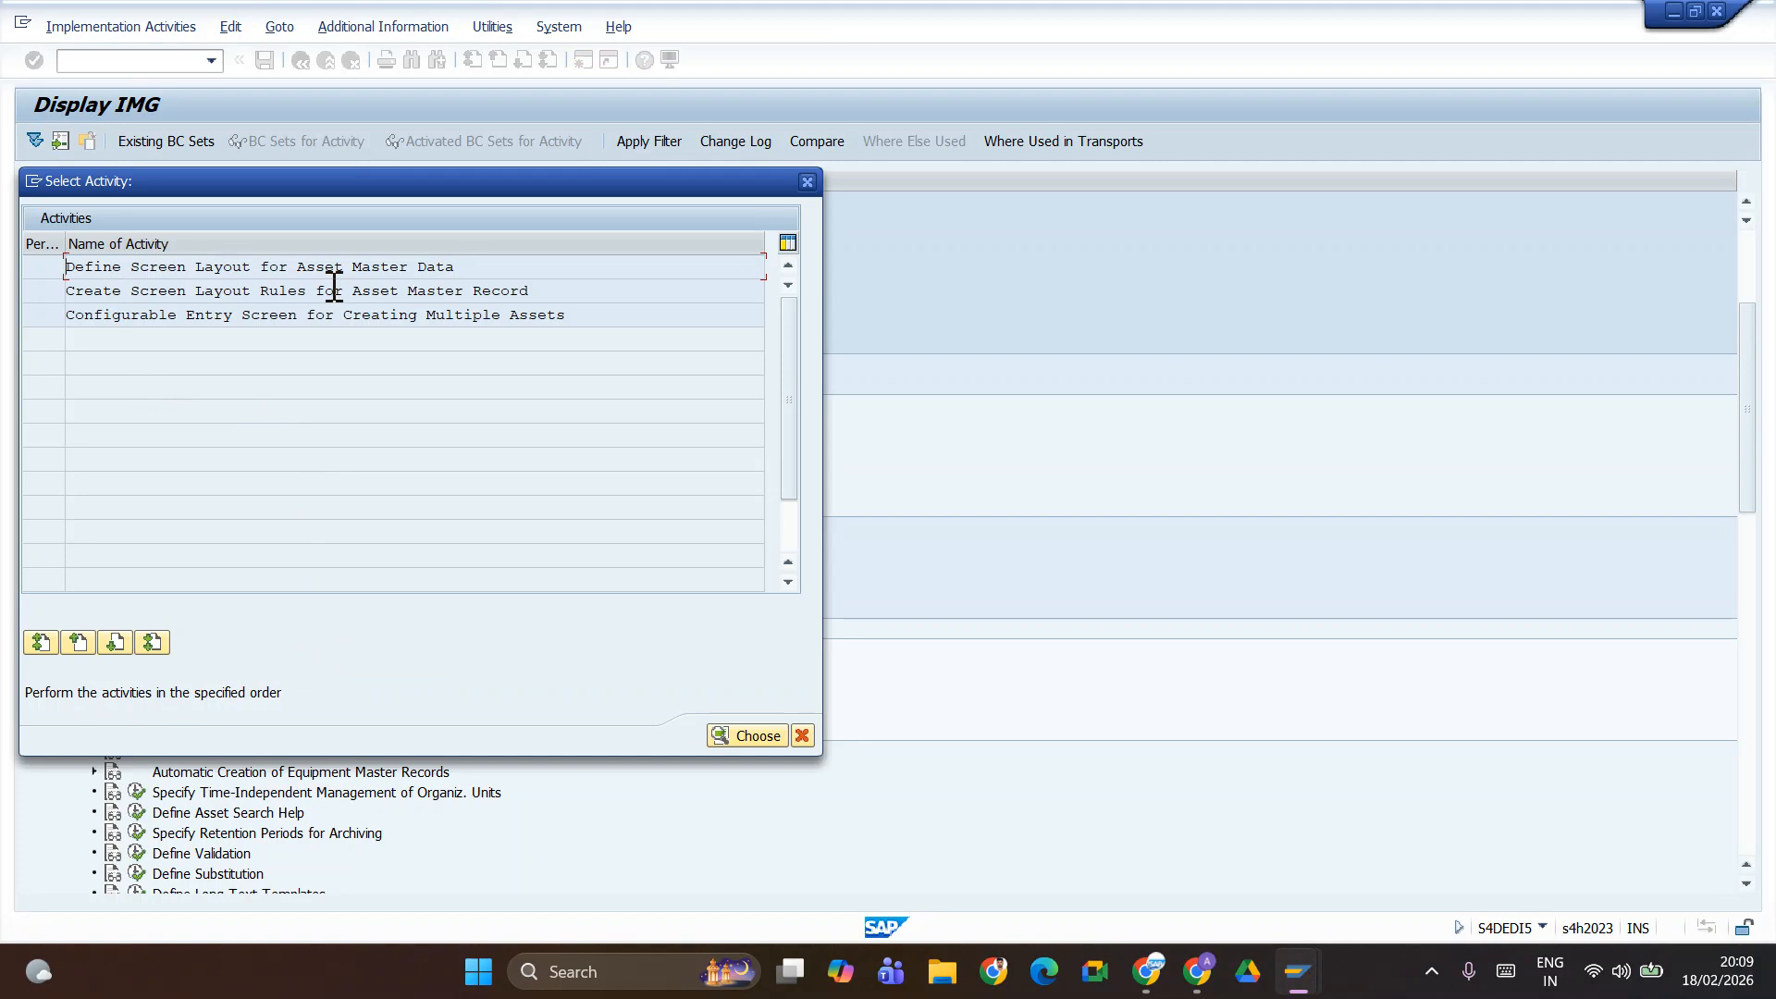
pyautogui.click(295, 294)
pyautogui.doubleClick(294, 292)
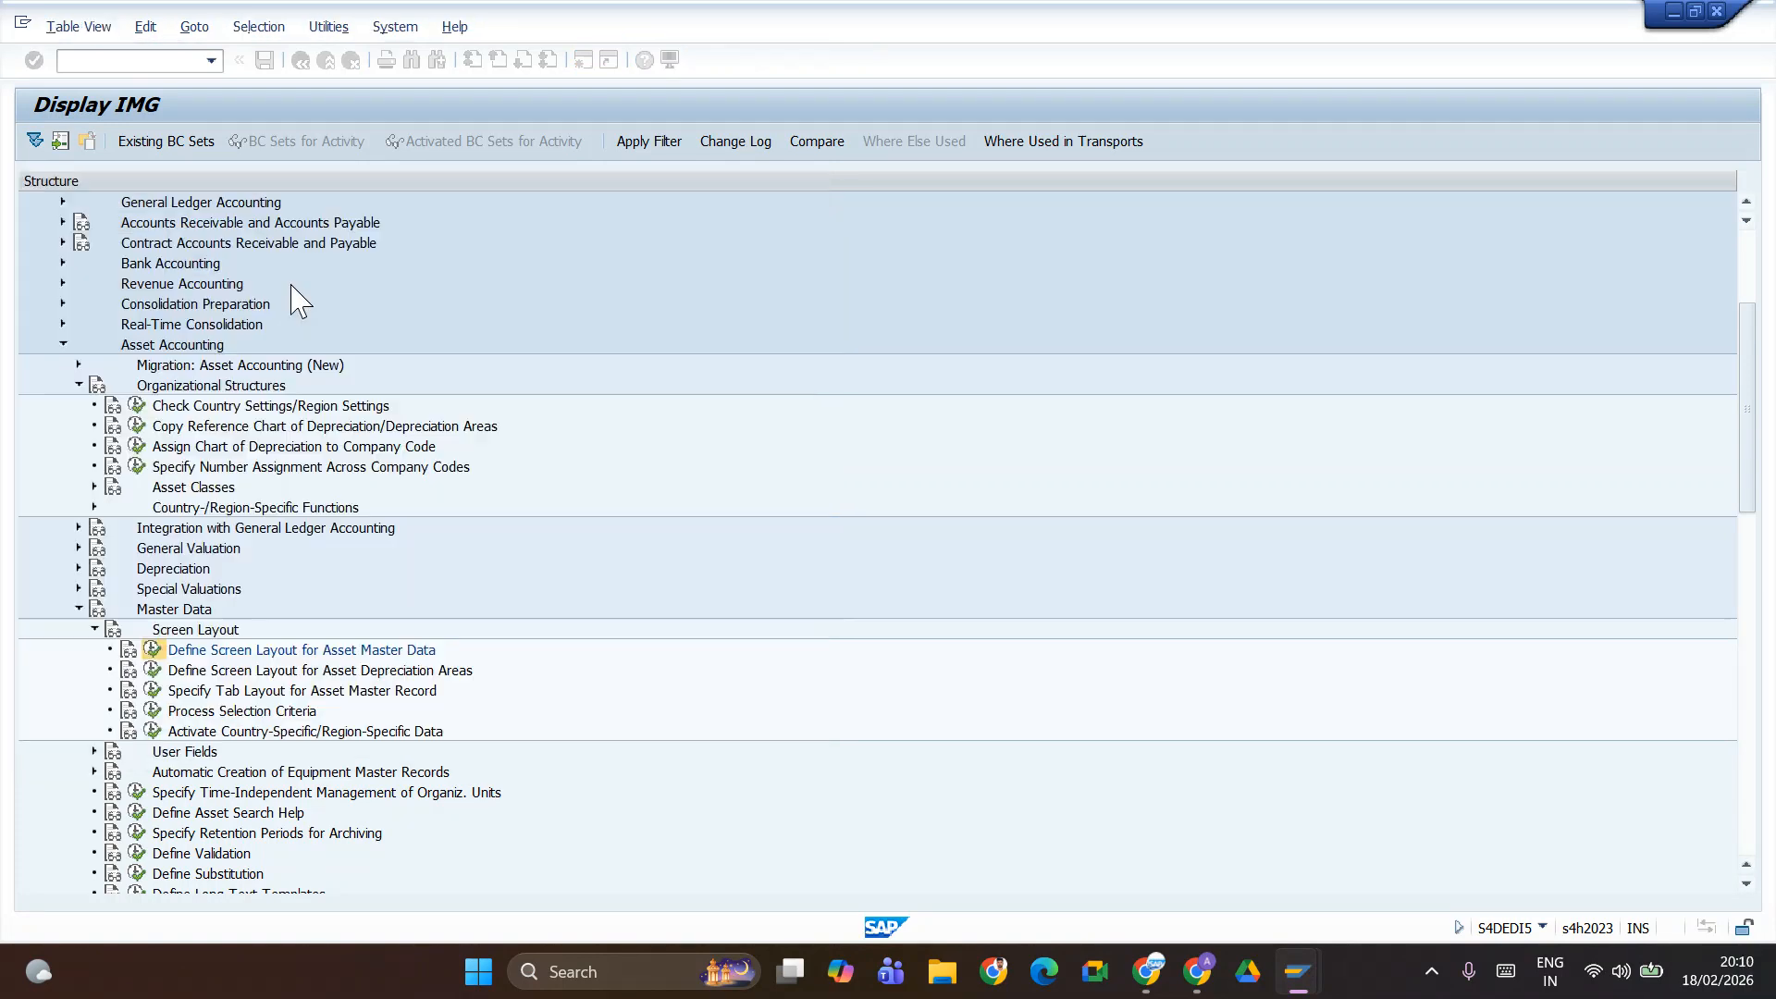
# - Locate screen layout rule TELA for Land in the overview and return to the implementation guide
pyautogui.click(126, 682)
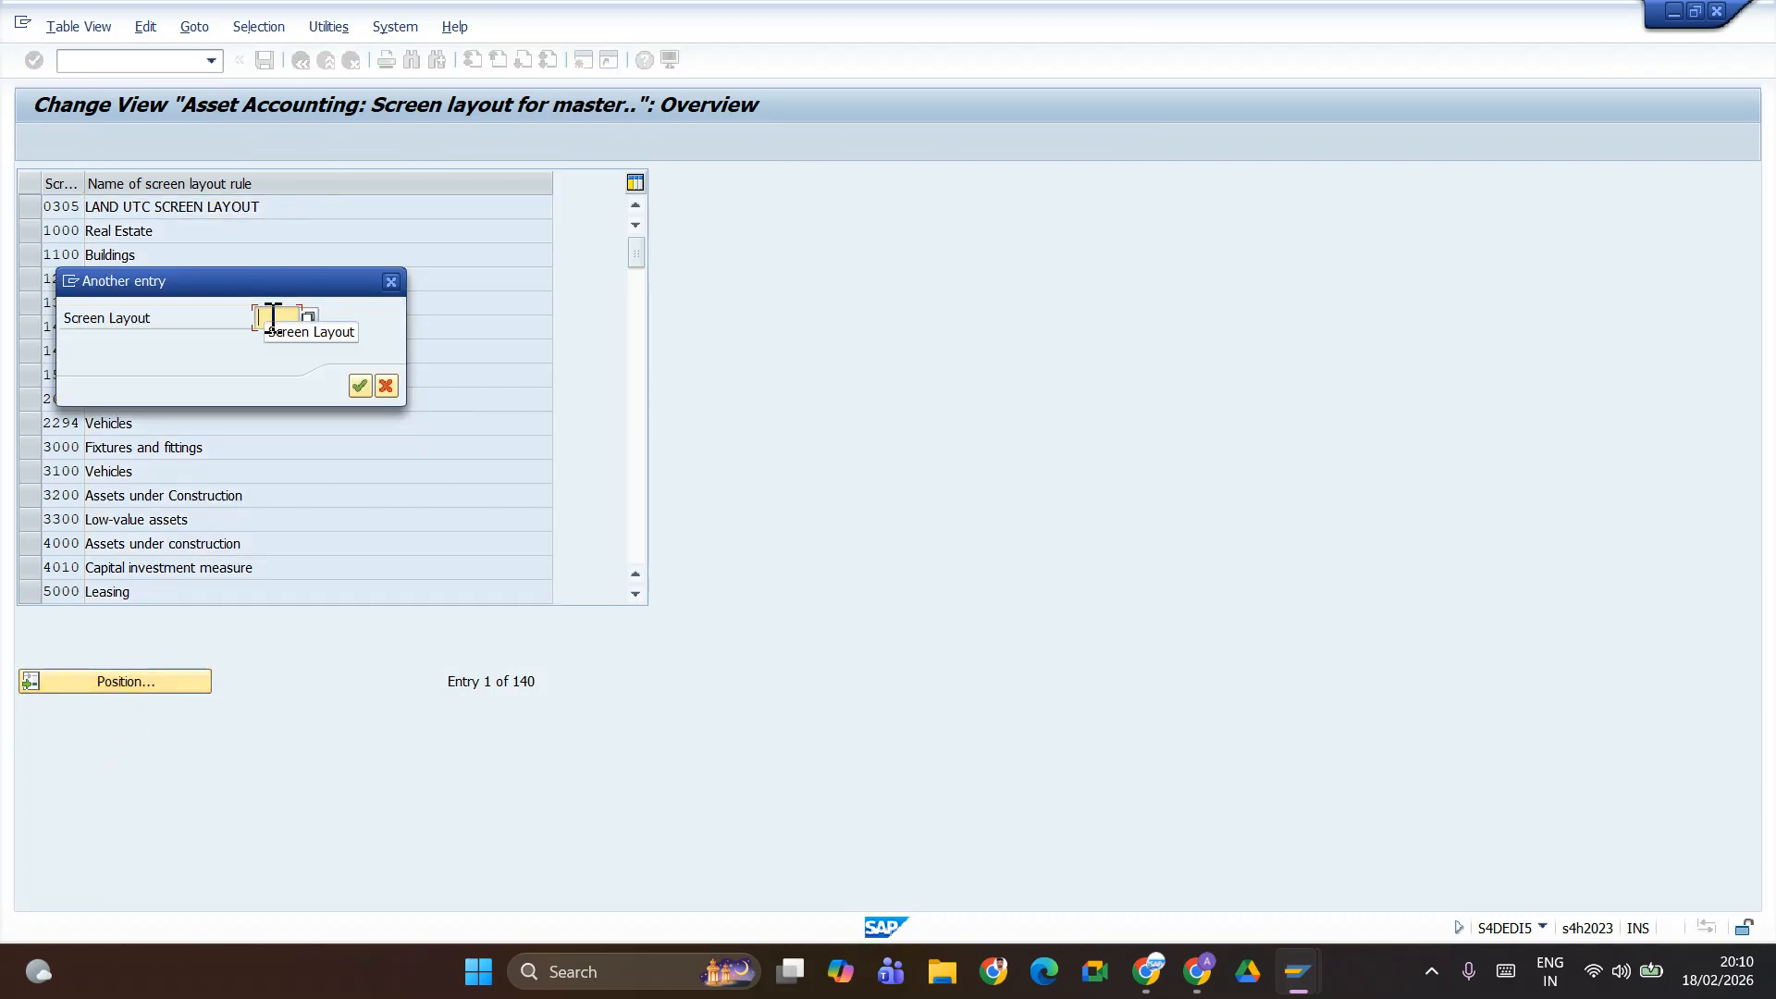
pyautogui.write('te')
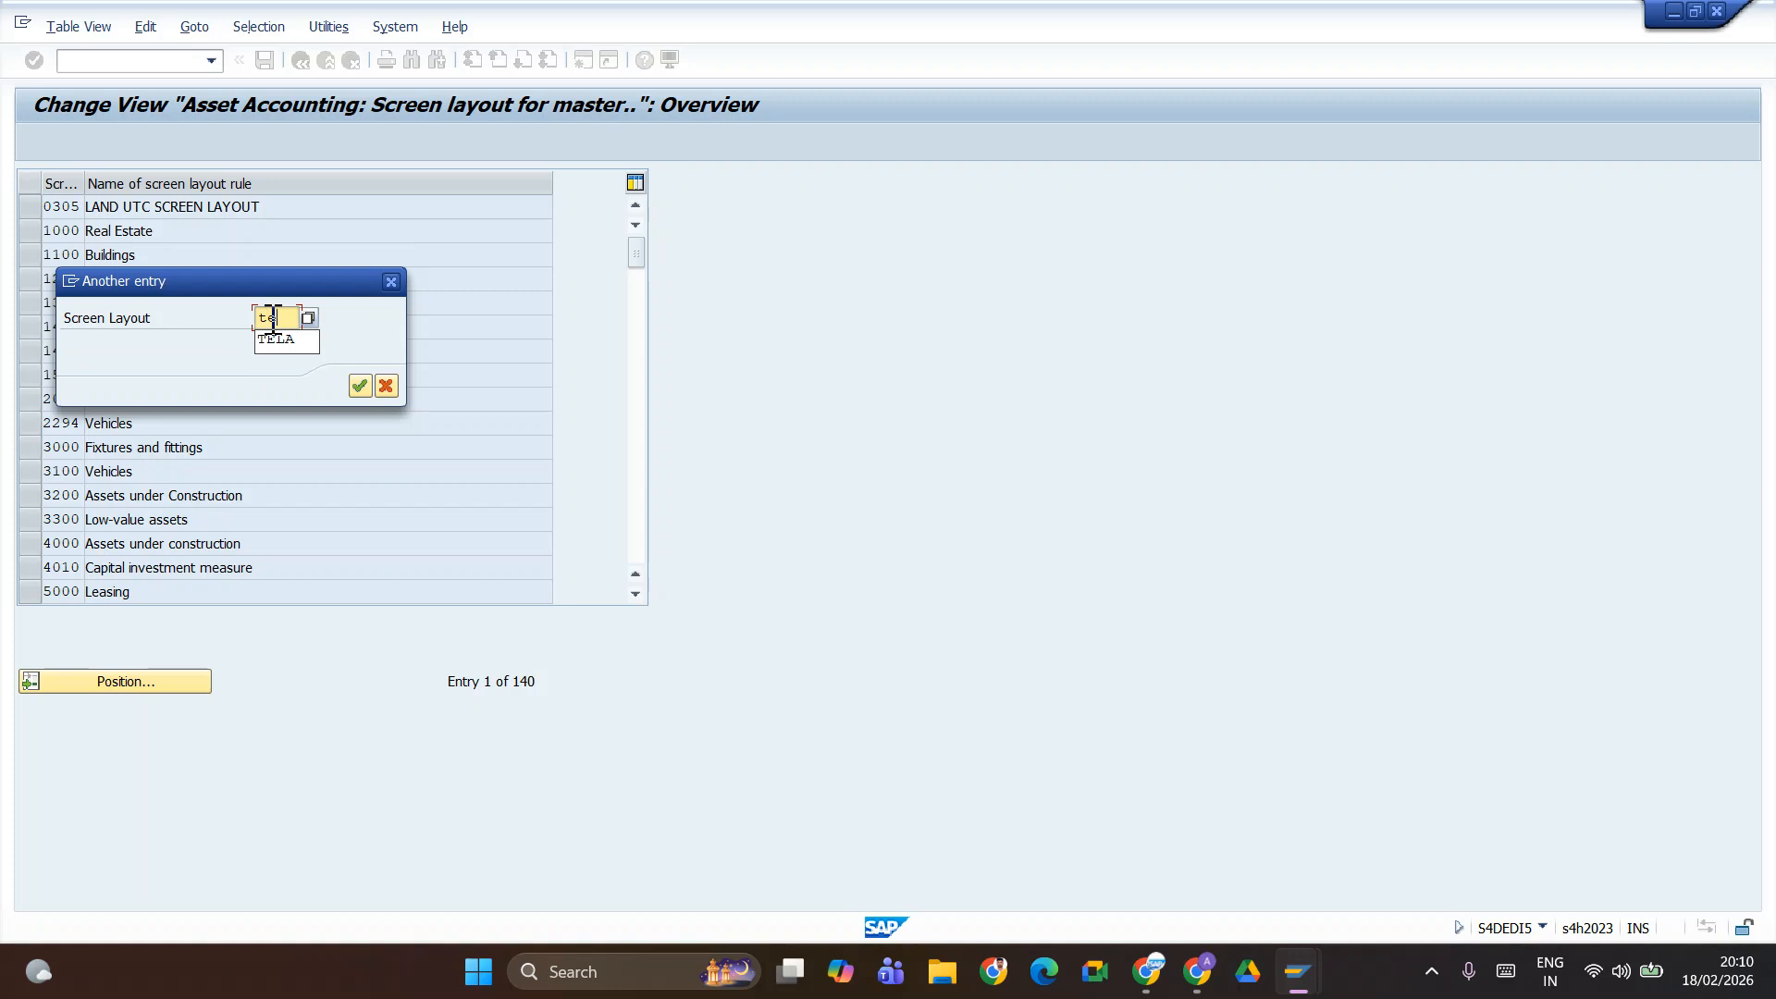
pyautogui.press('Return')
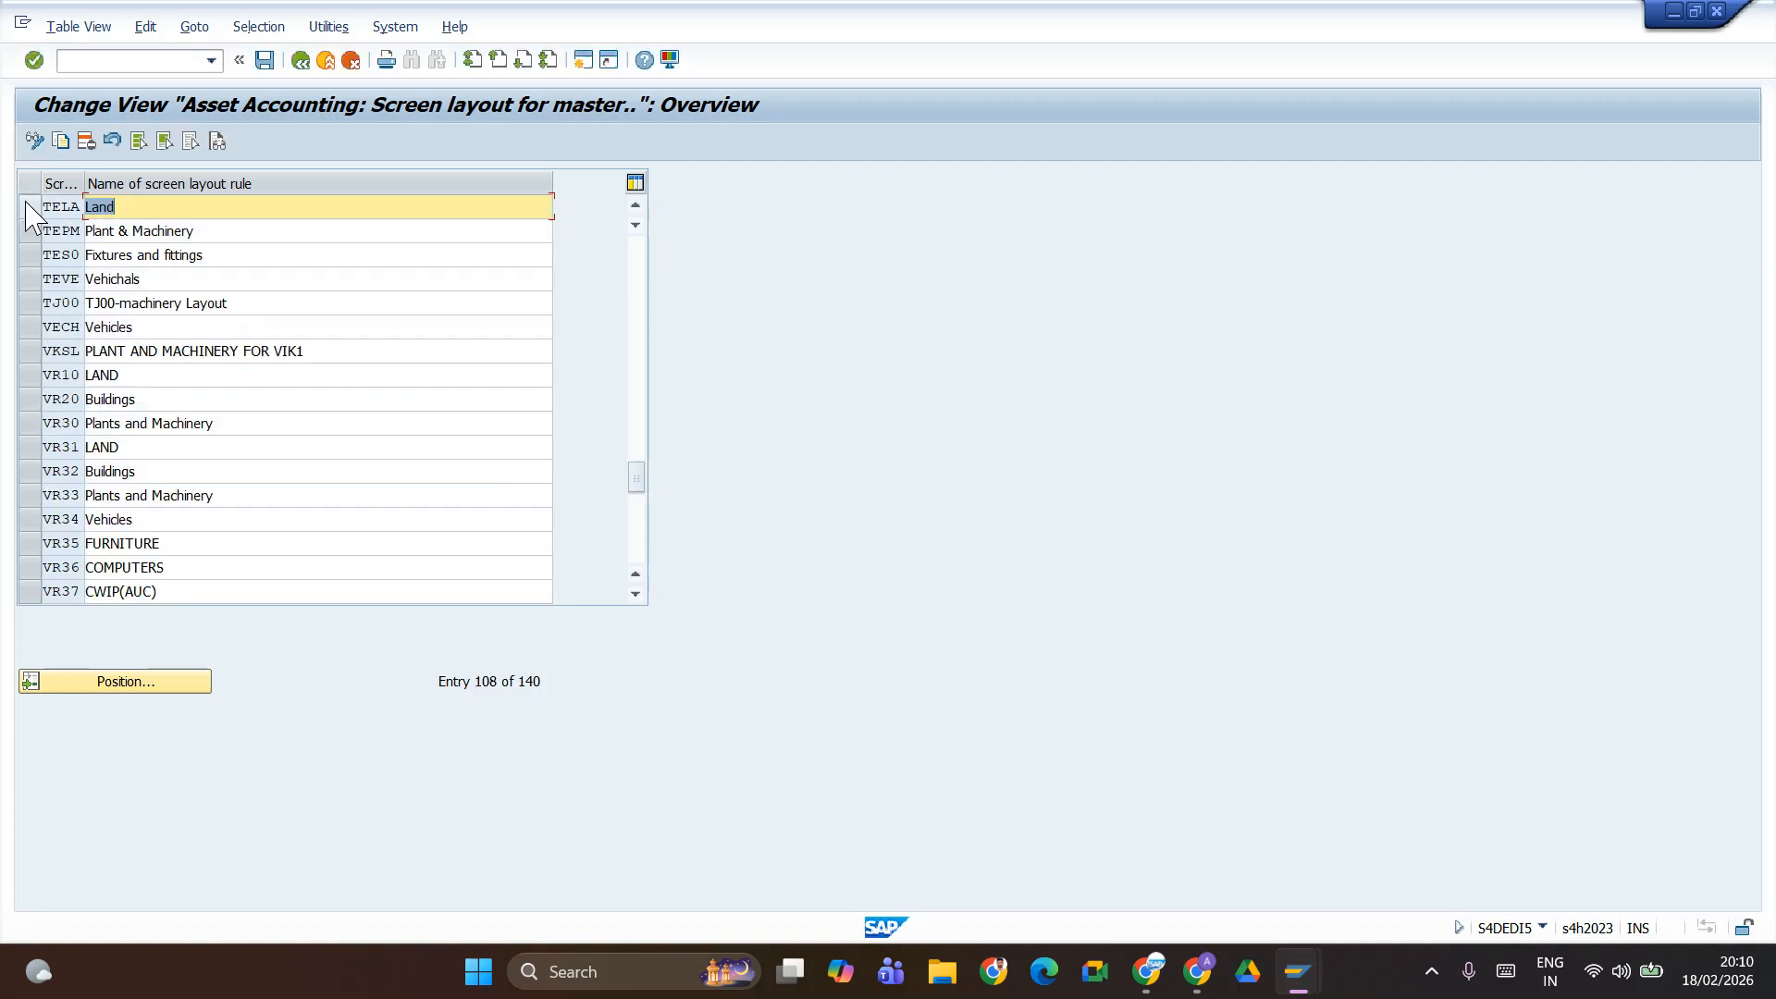
pyautogui.click(30, 207)
pyautogui.doubleClick(64, 208)
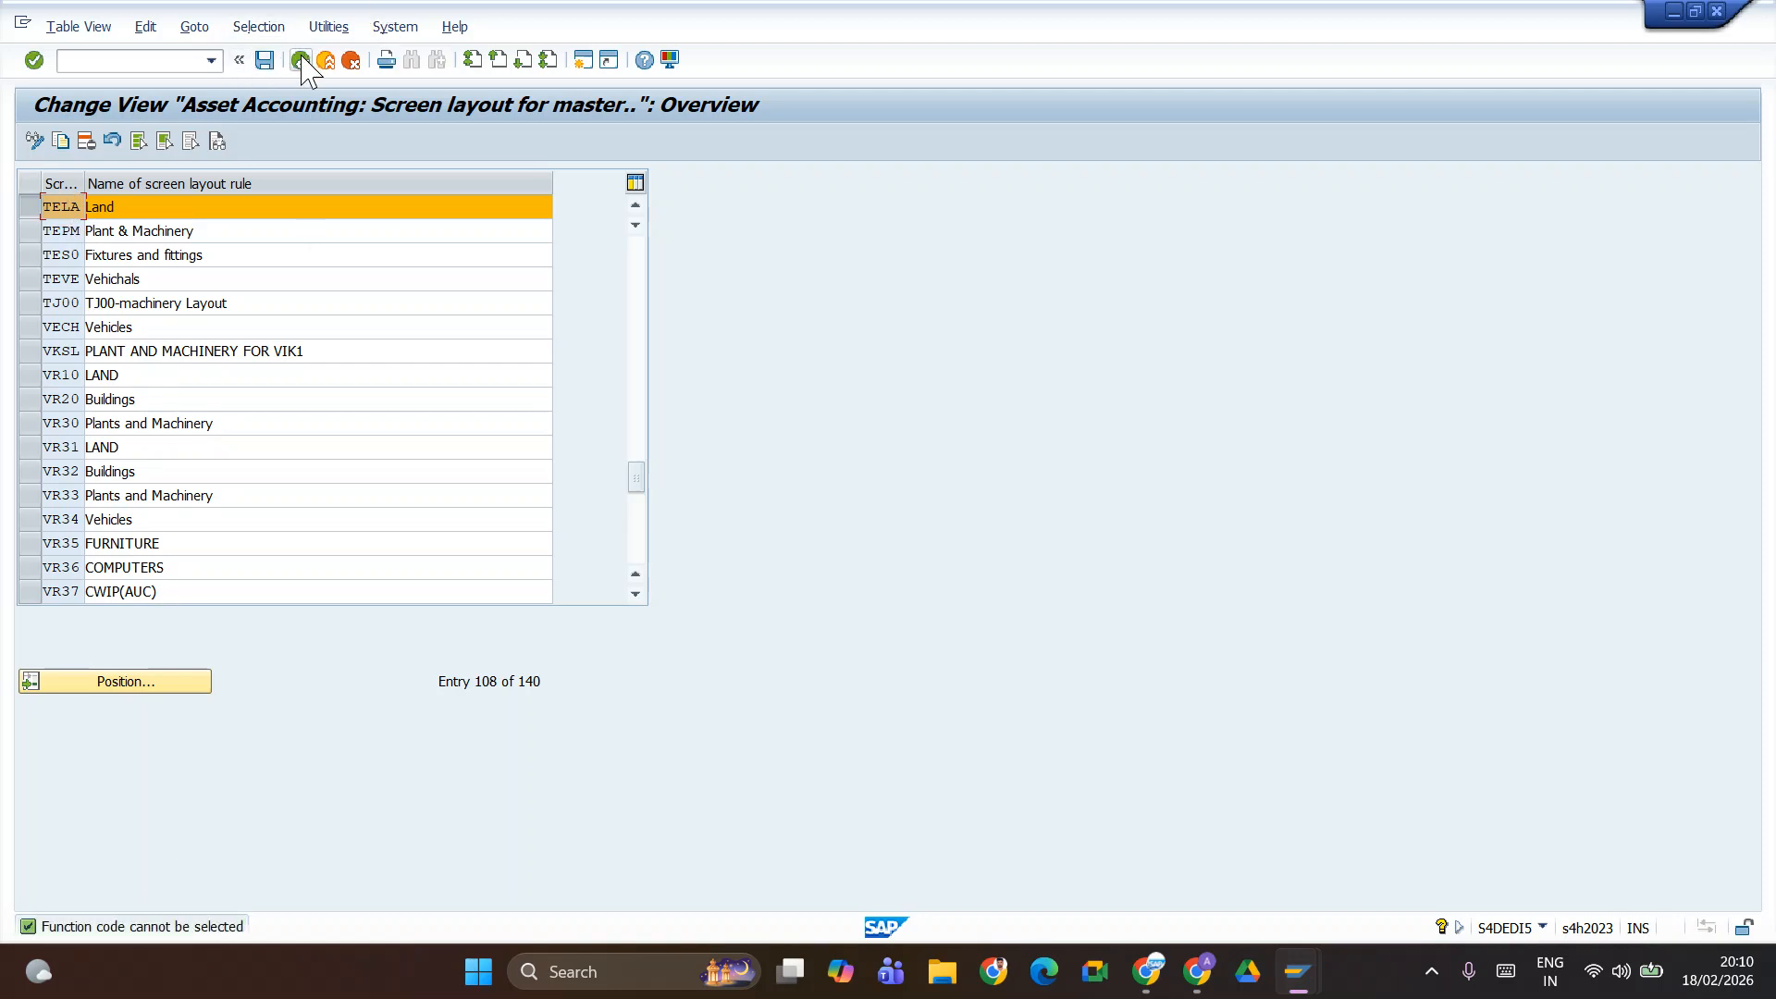
pyautogui.click(303, 61)
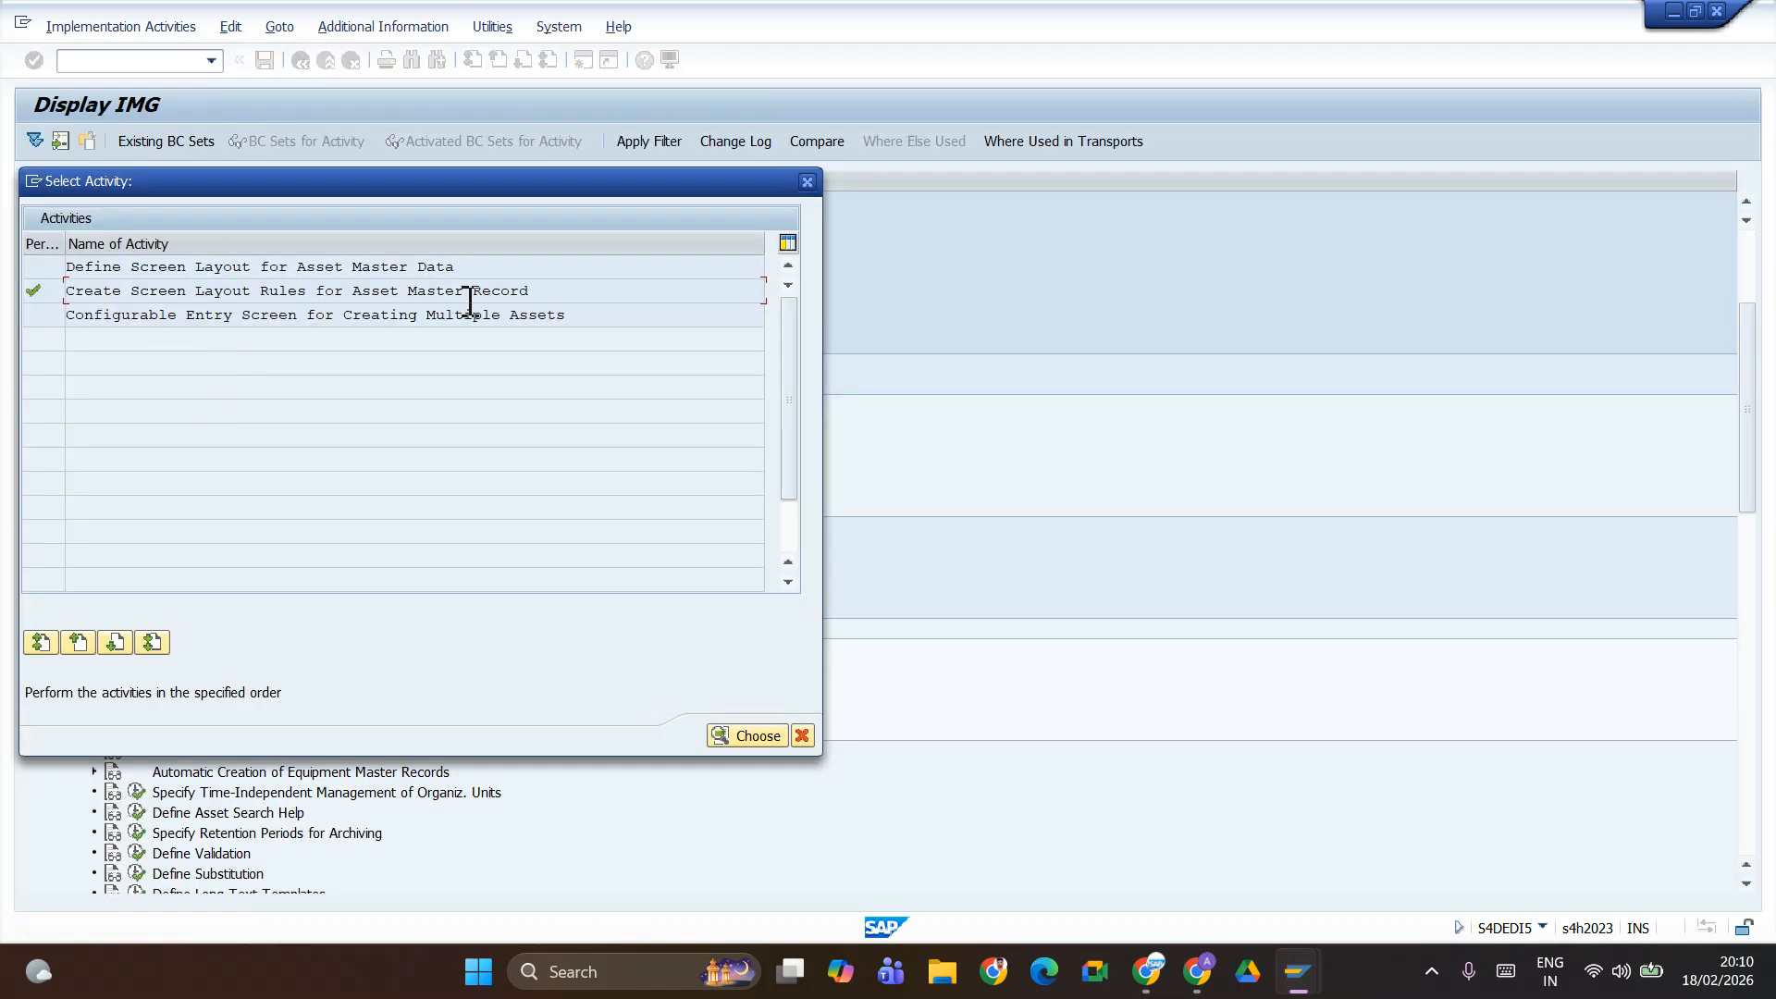
pyautogui.click(804, 184)
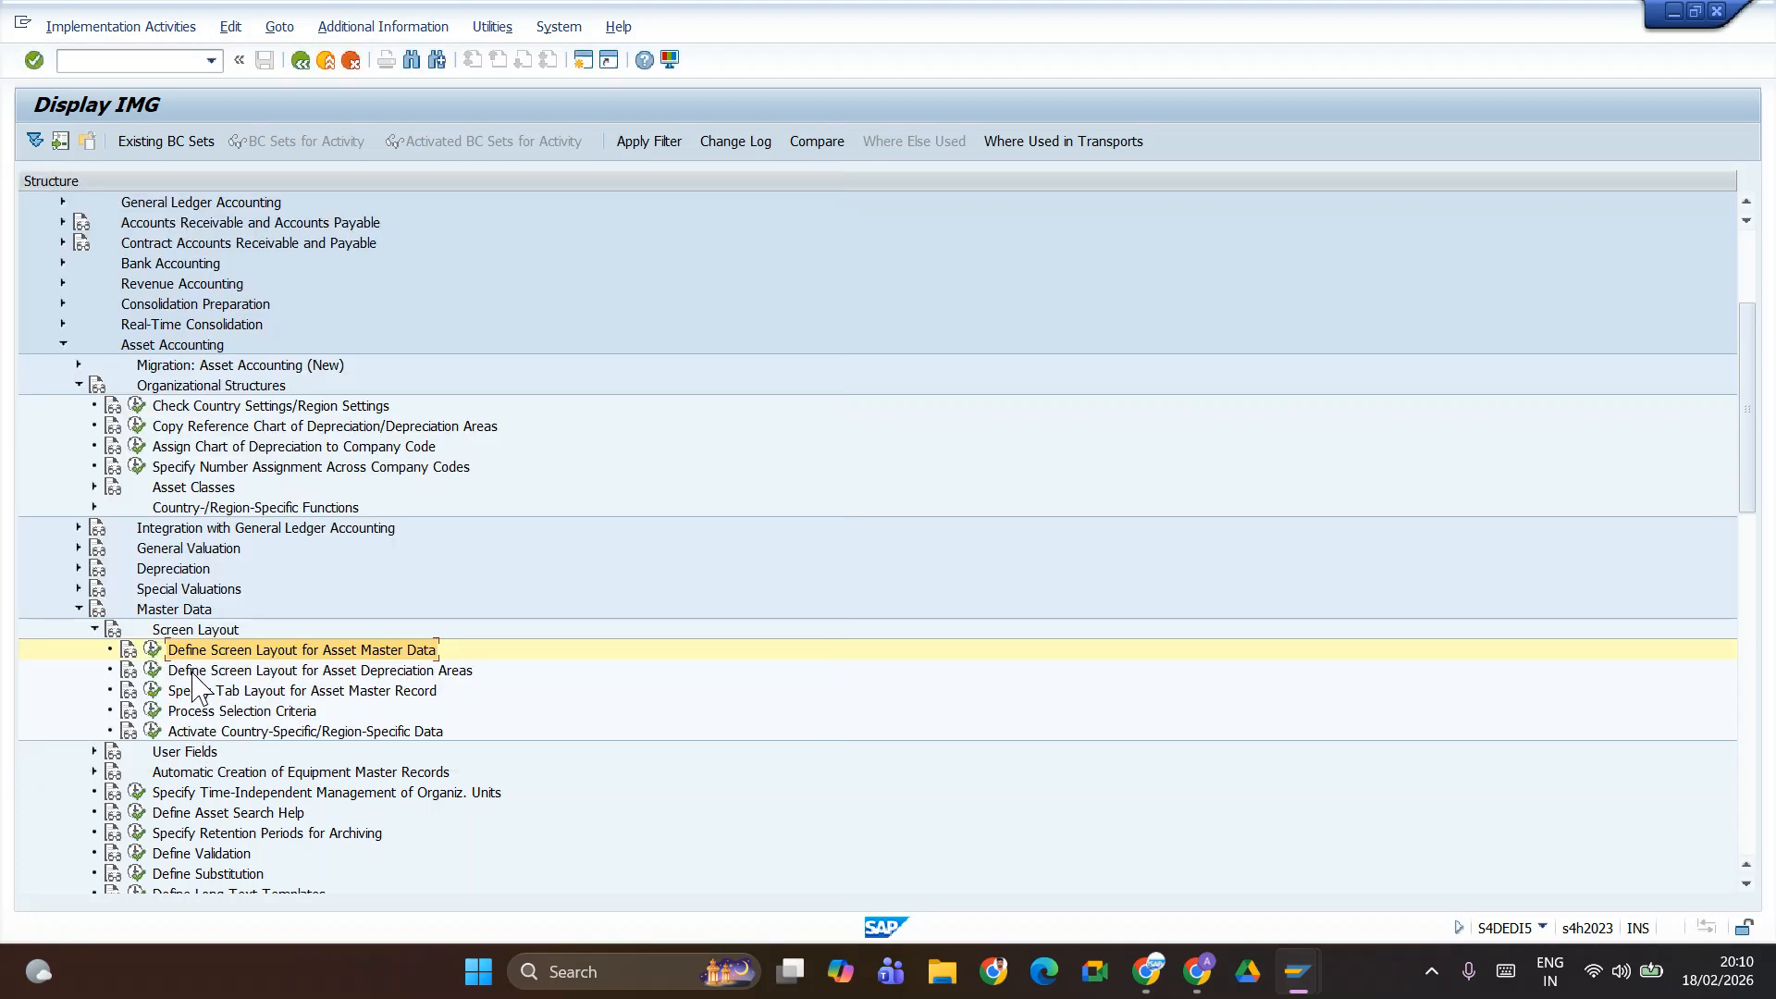
# - Open Define Screen Layout for Asset Depreciation Areas and examine the field group rules of screen layout 1000, returning to the layout overview
pyautogui.click(151, 671)
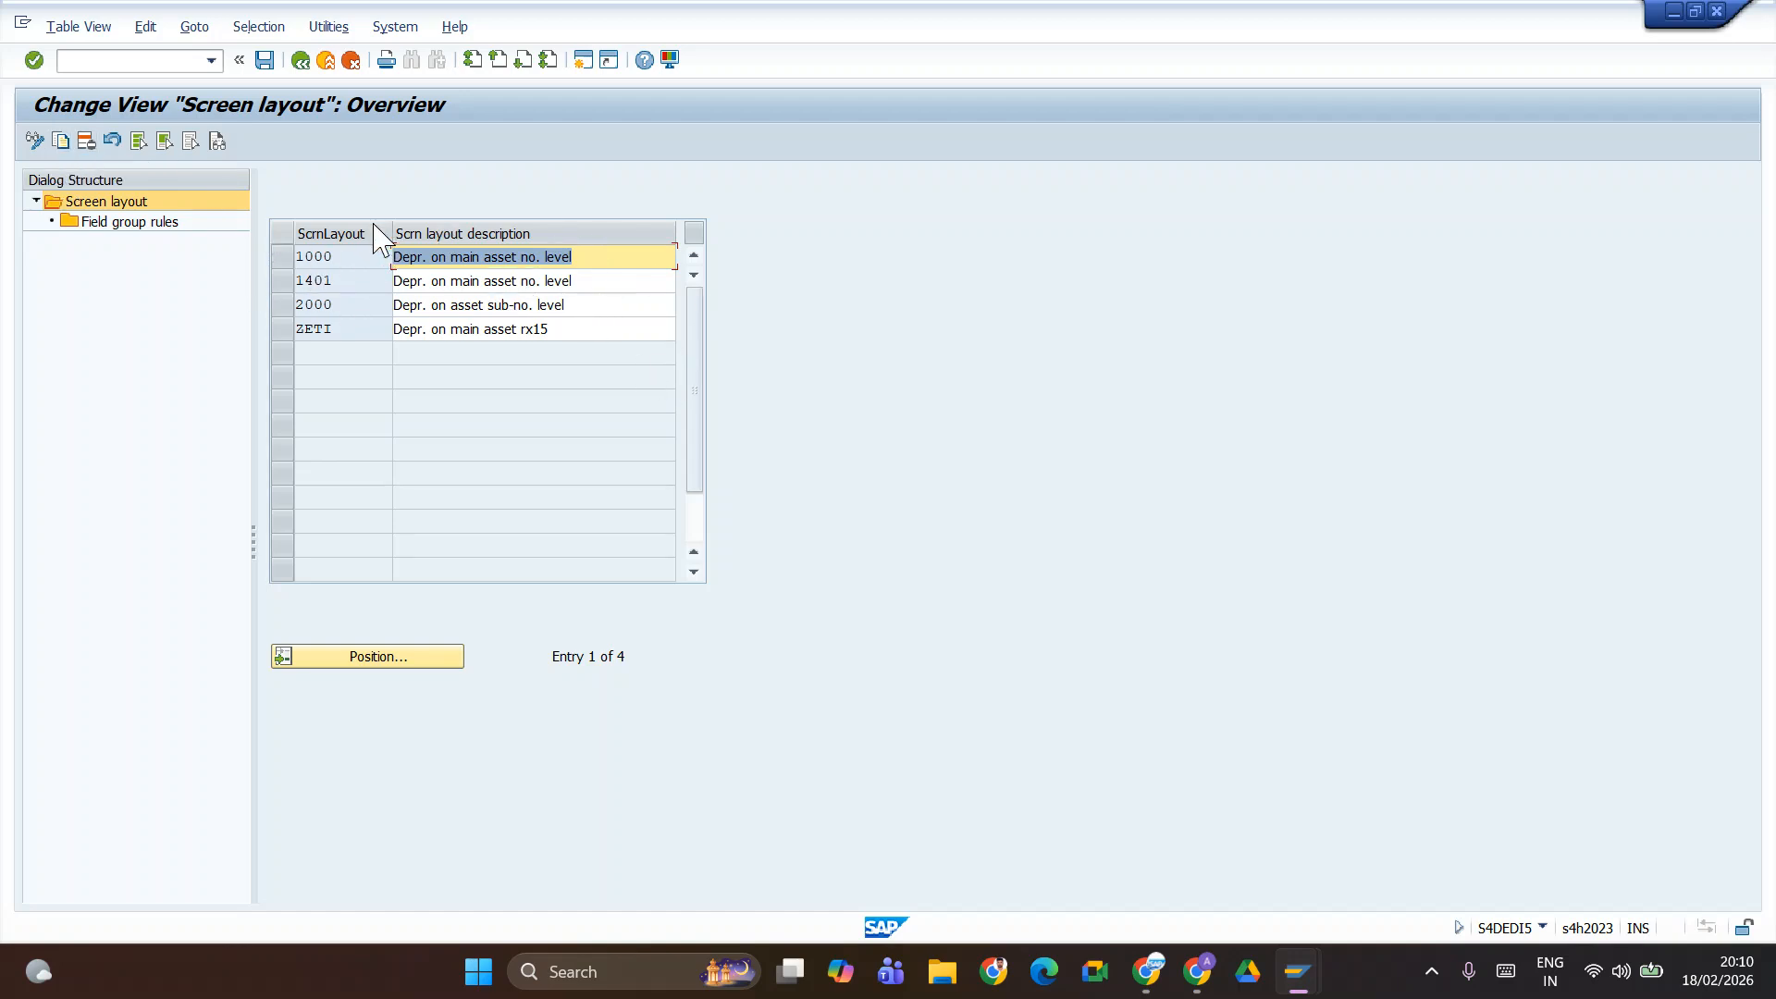
pyautogui.click(285, 257)
pyautogui.doubleClick(129, 224)
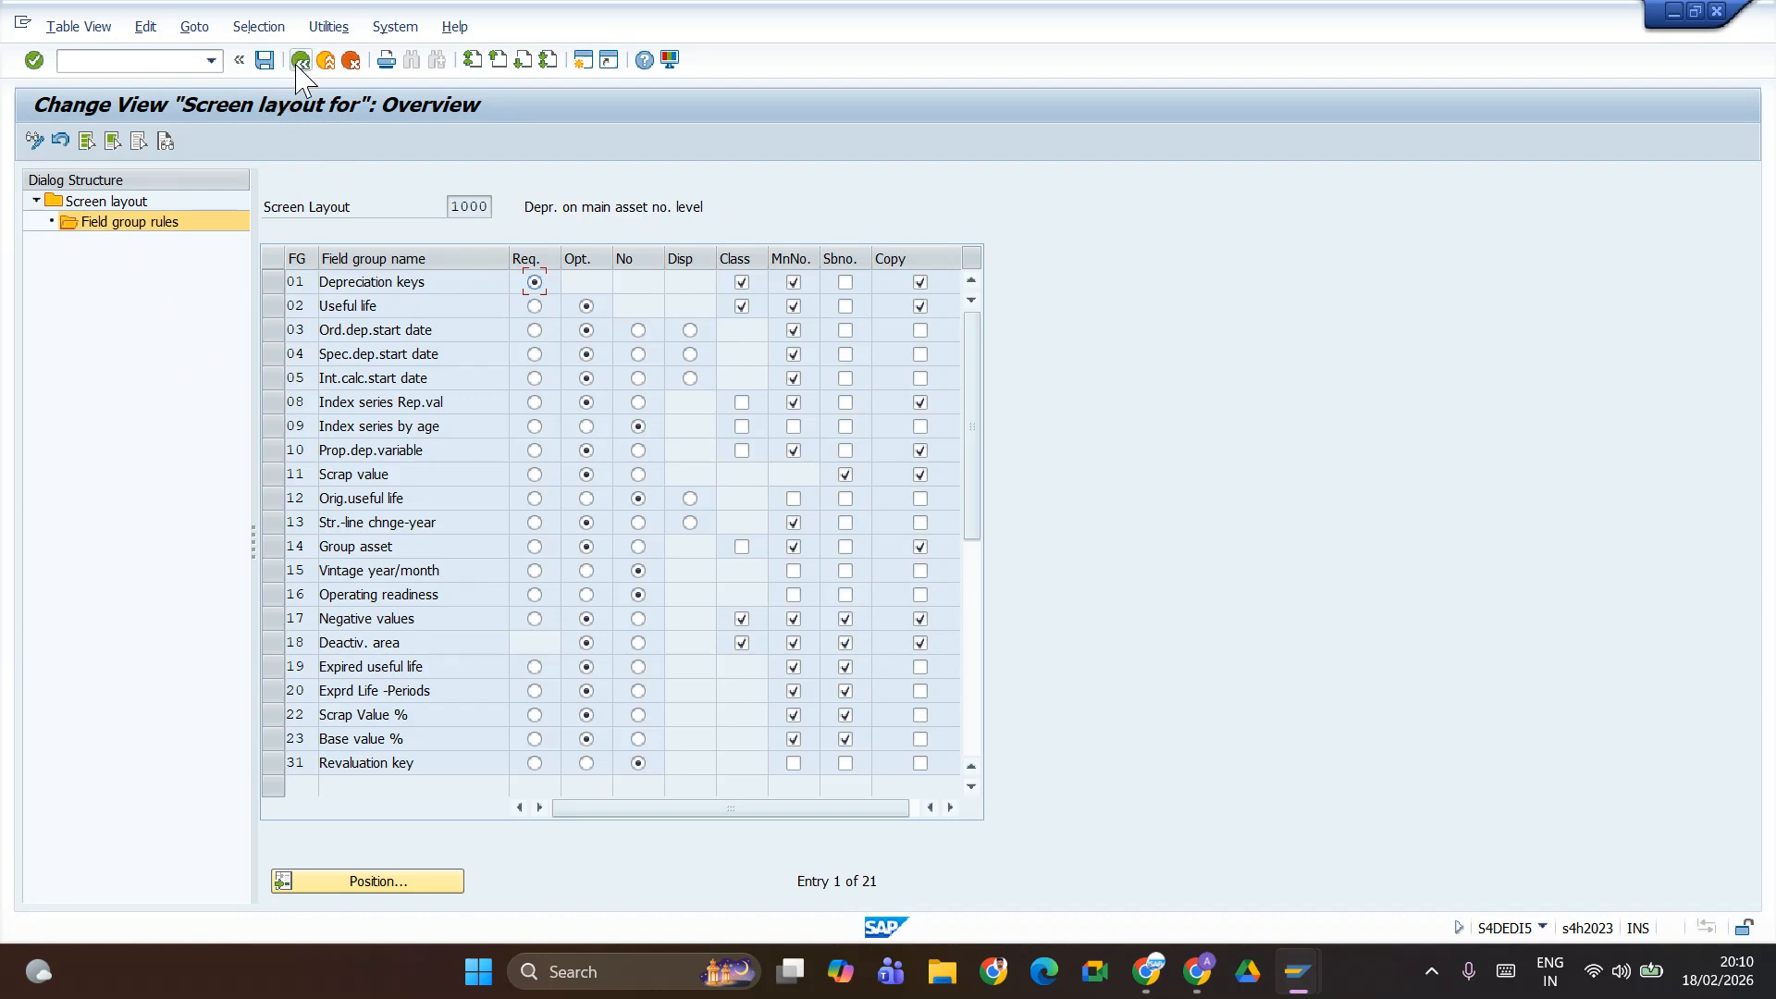
pyautogui.click(299, 60)
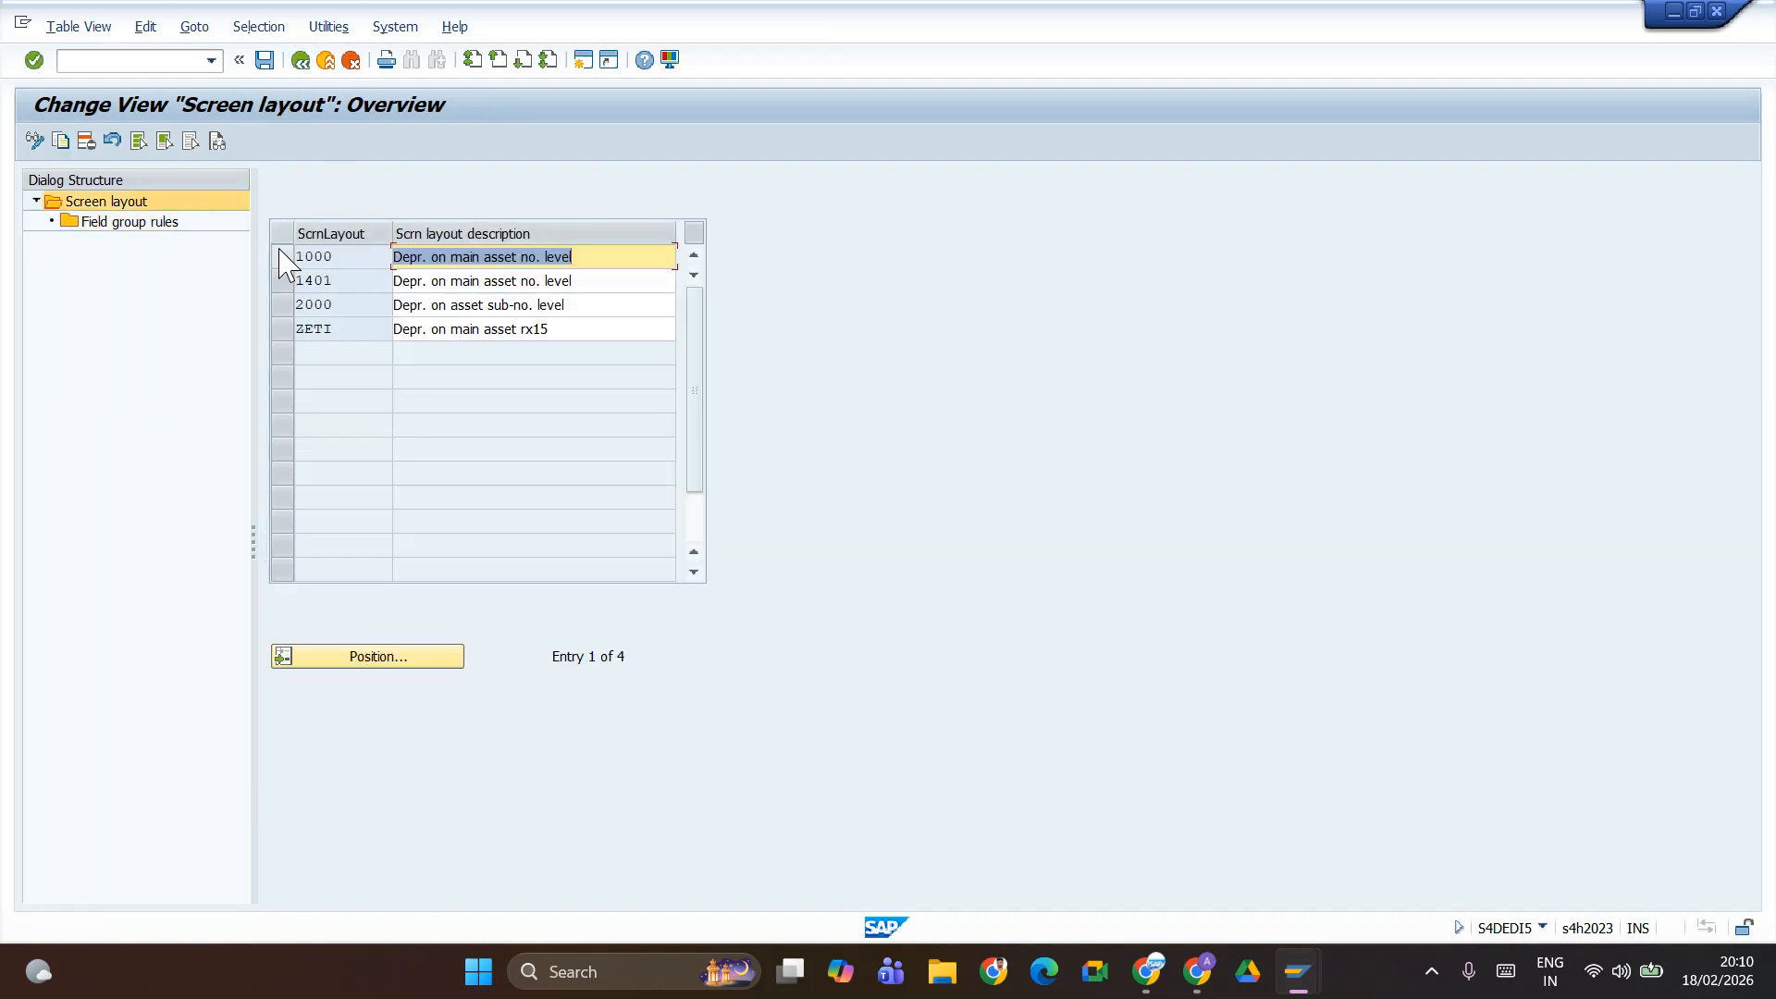
pyautogui.click(278, 258)
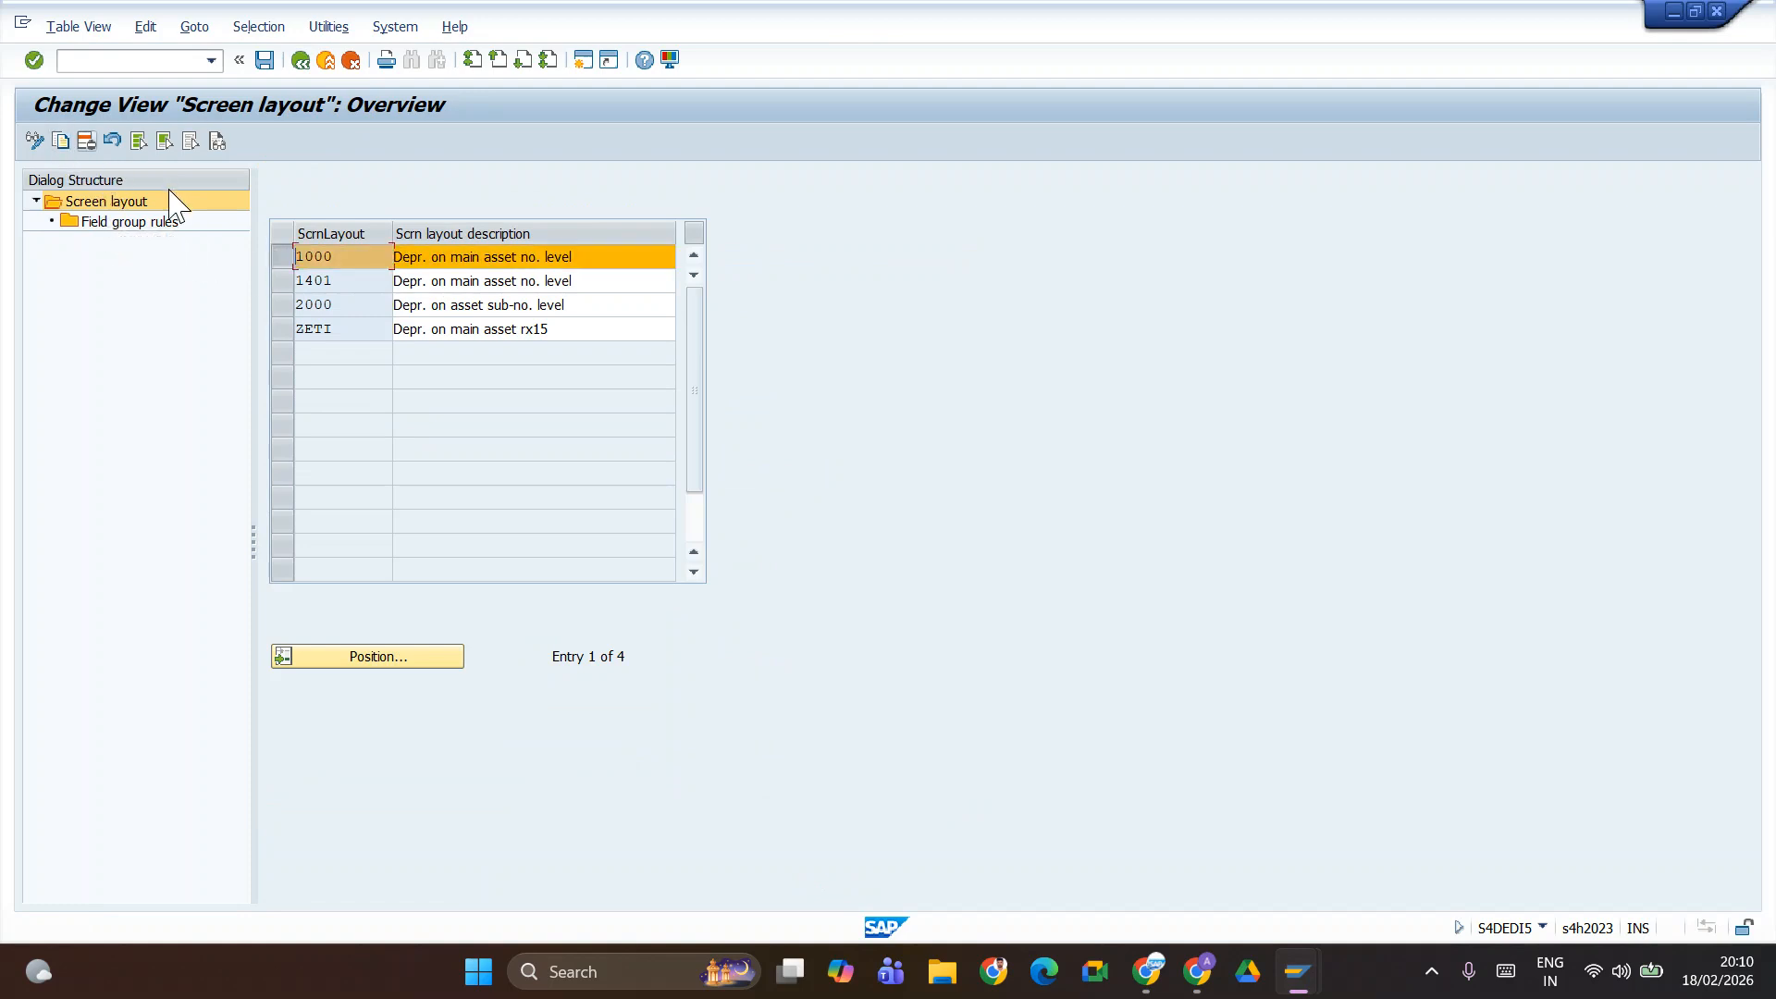
pyautogui.click(163, 224)
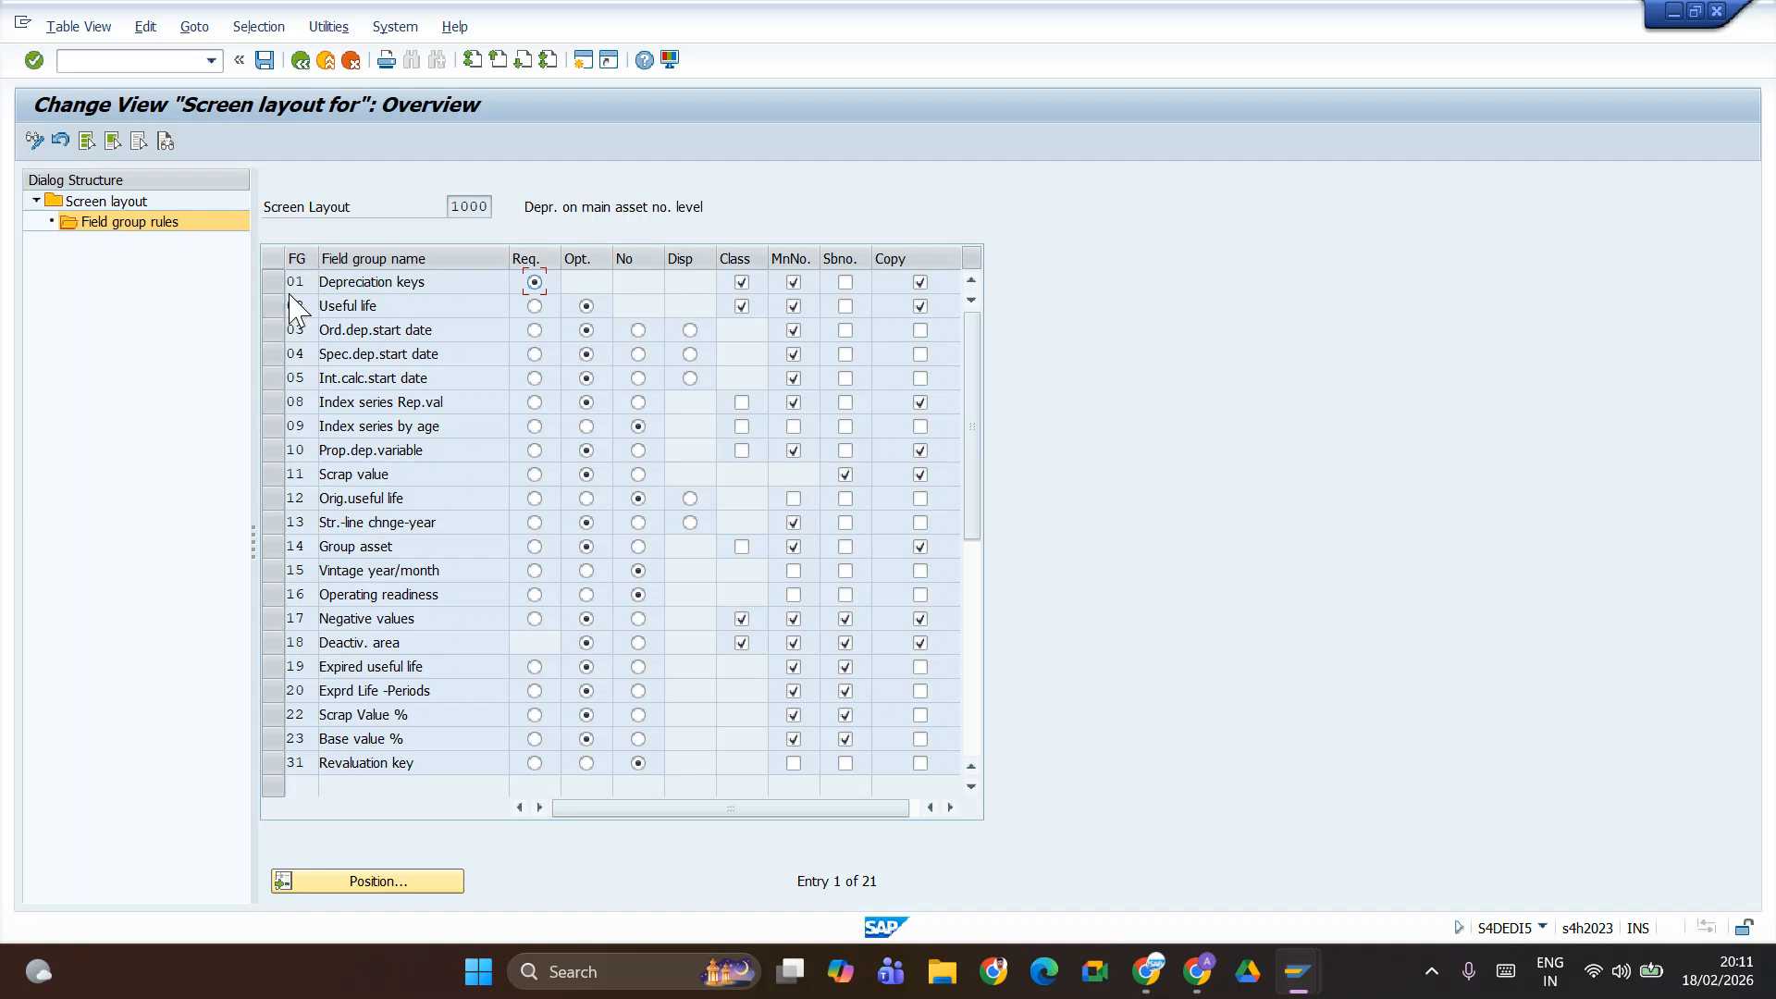
pyautogui.click(132, 202)
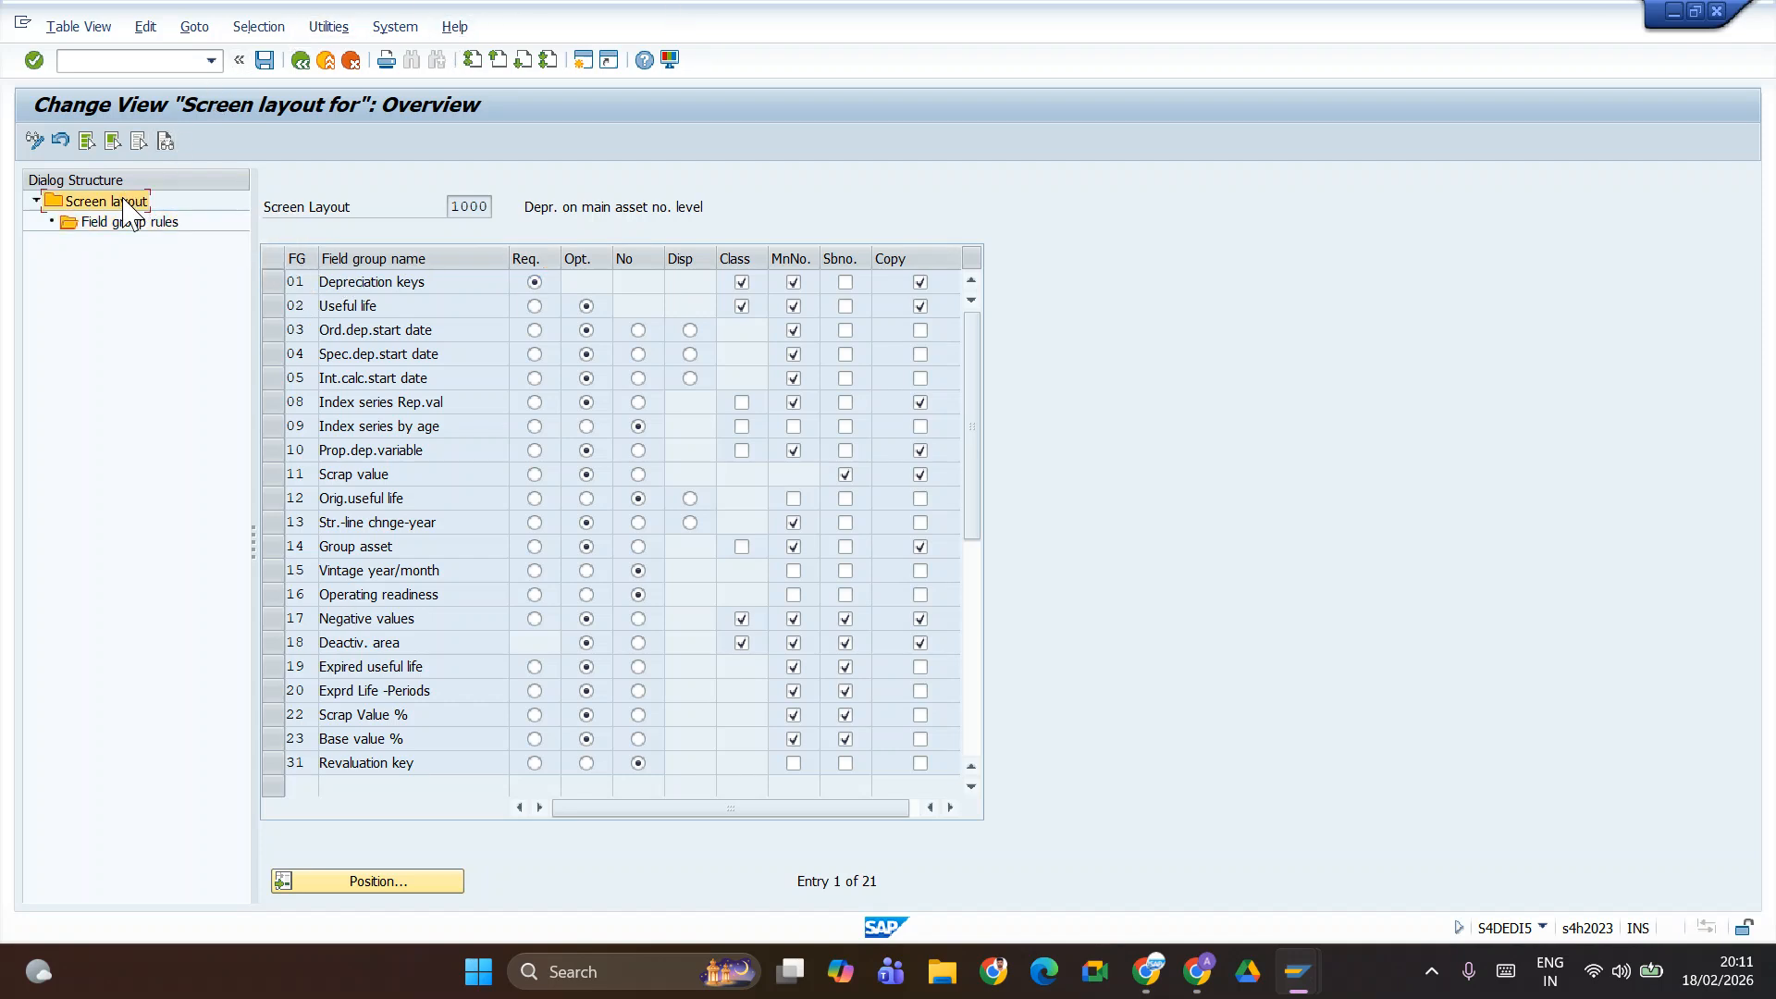
pyautogui.doubleClick(132, 203)
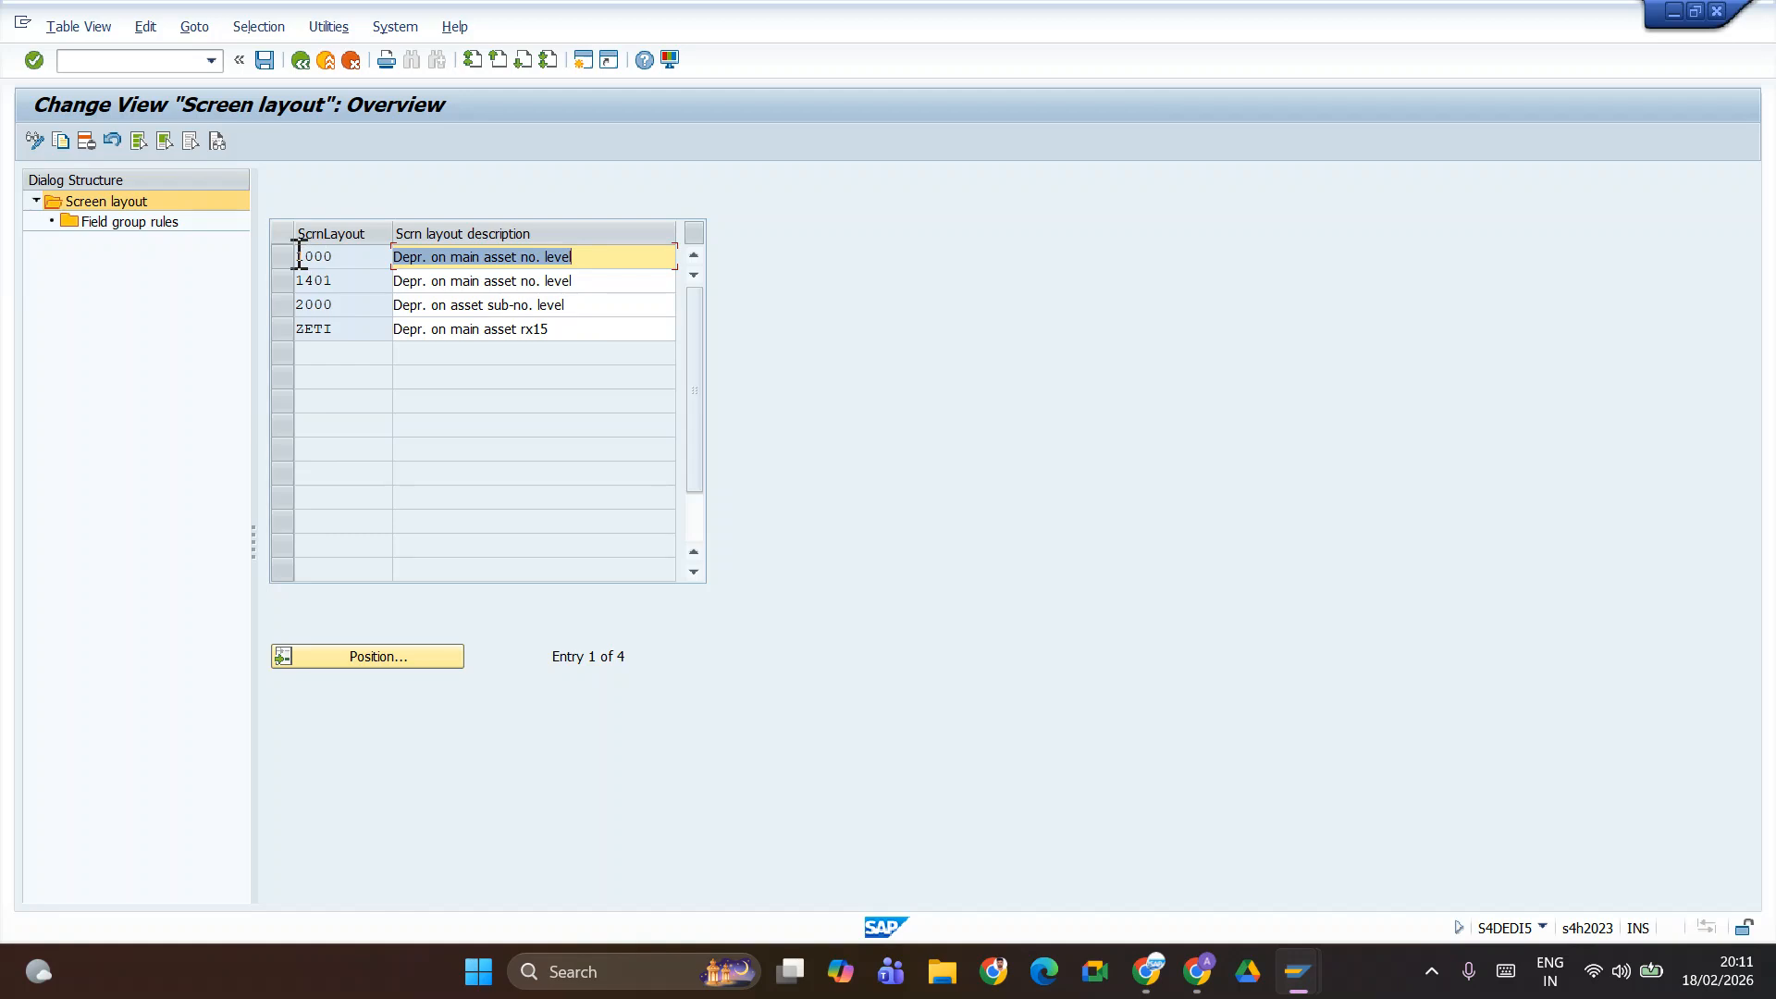
# - Copy depreciation area screen layout 1000 with its dependent entries to a new layout named TATE
pyautogui.click(299, 257)
pyautogui.click(60, 141)
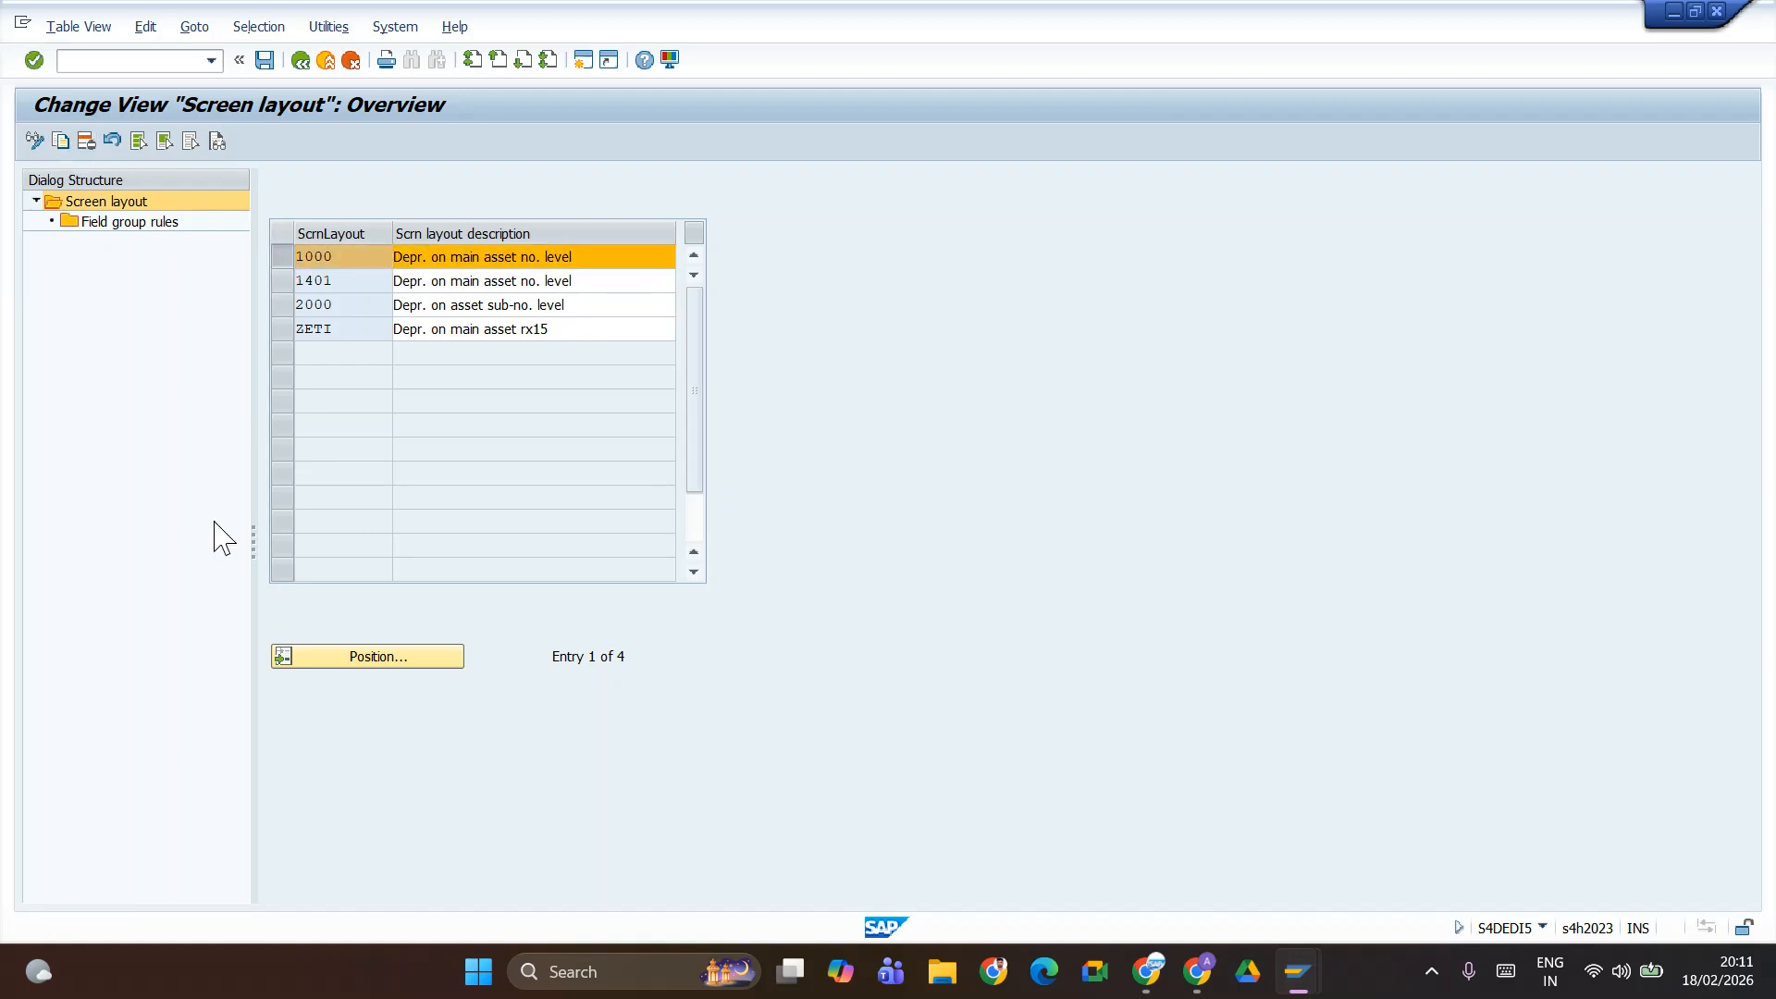
pyautogui.doubleClick(345, 261)
pyautogui.press('BackSpace')
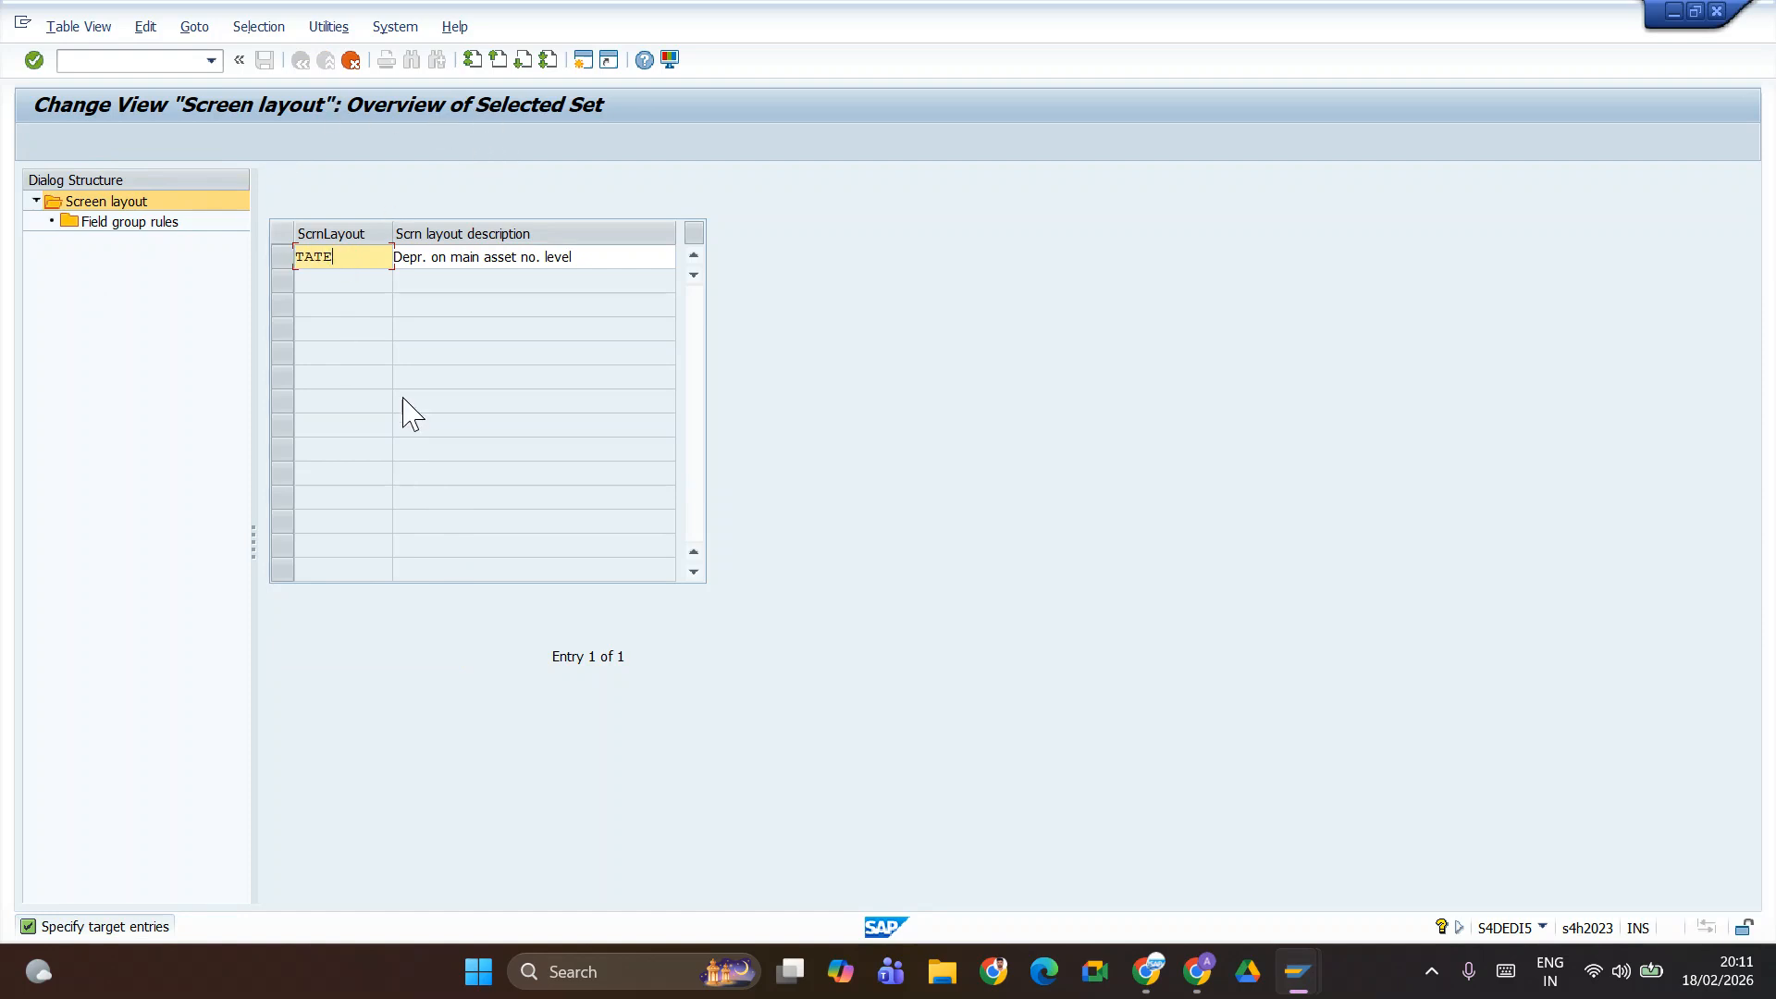
pyautogui.press('Return')
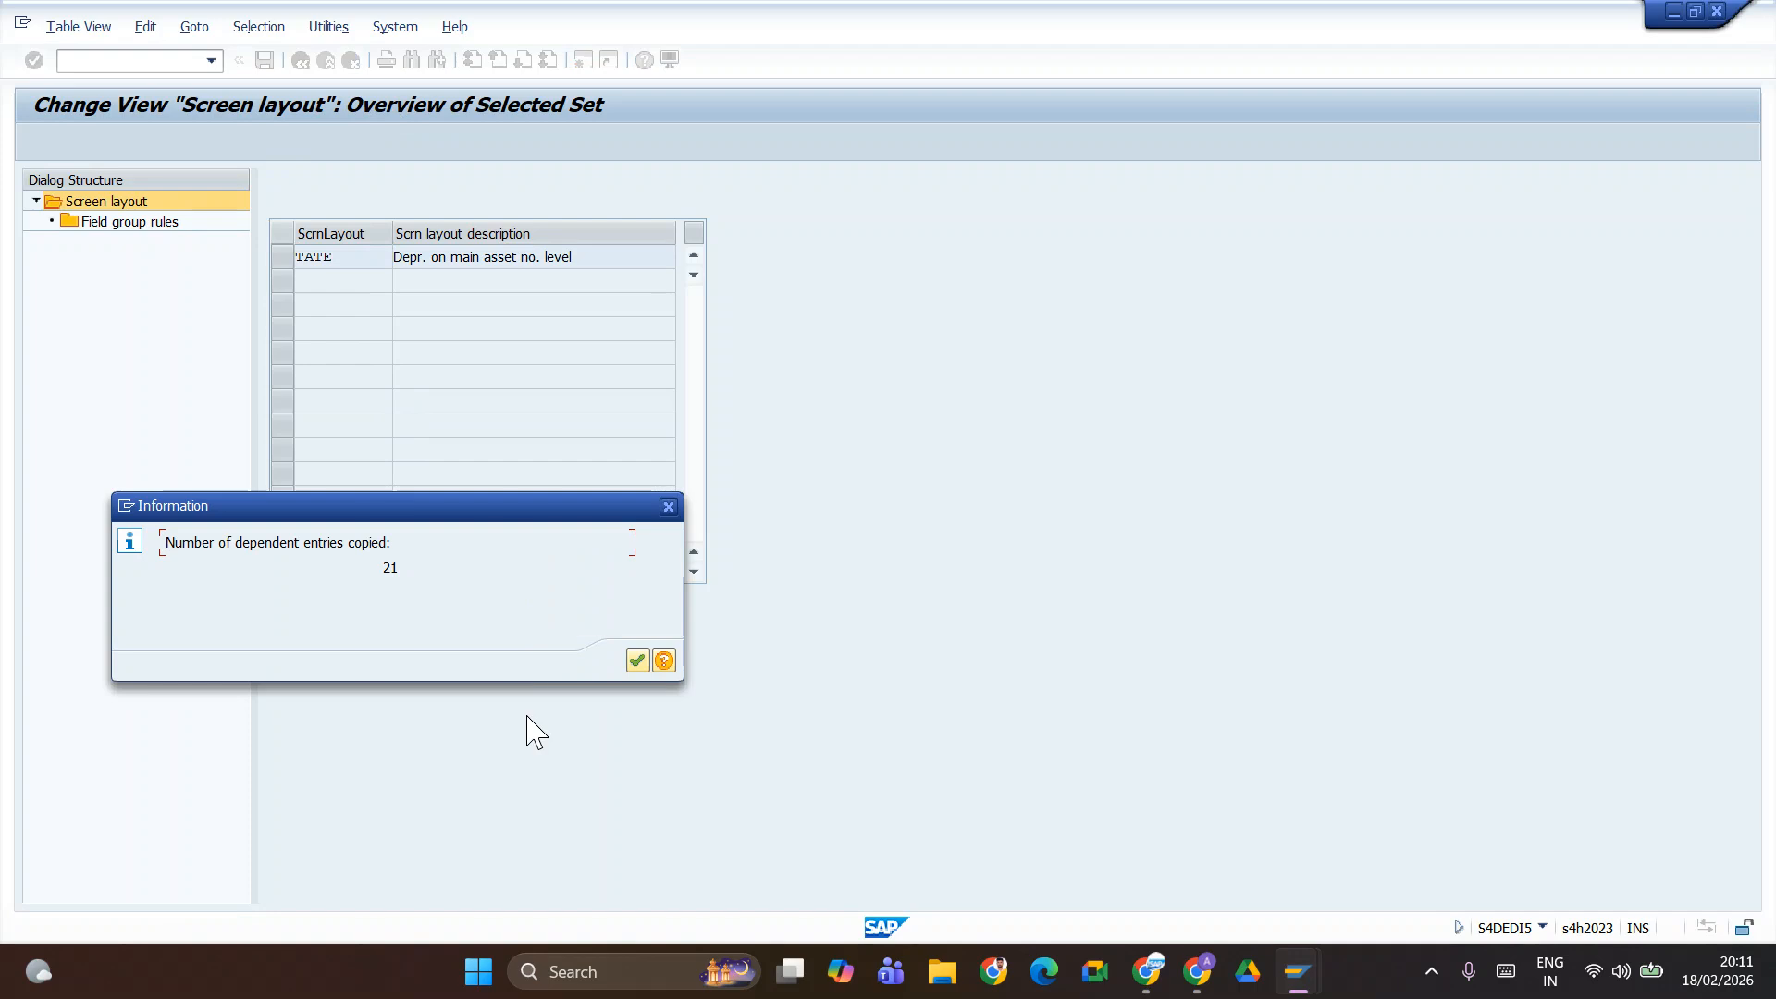
pyautogui.click(637, 660)
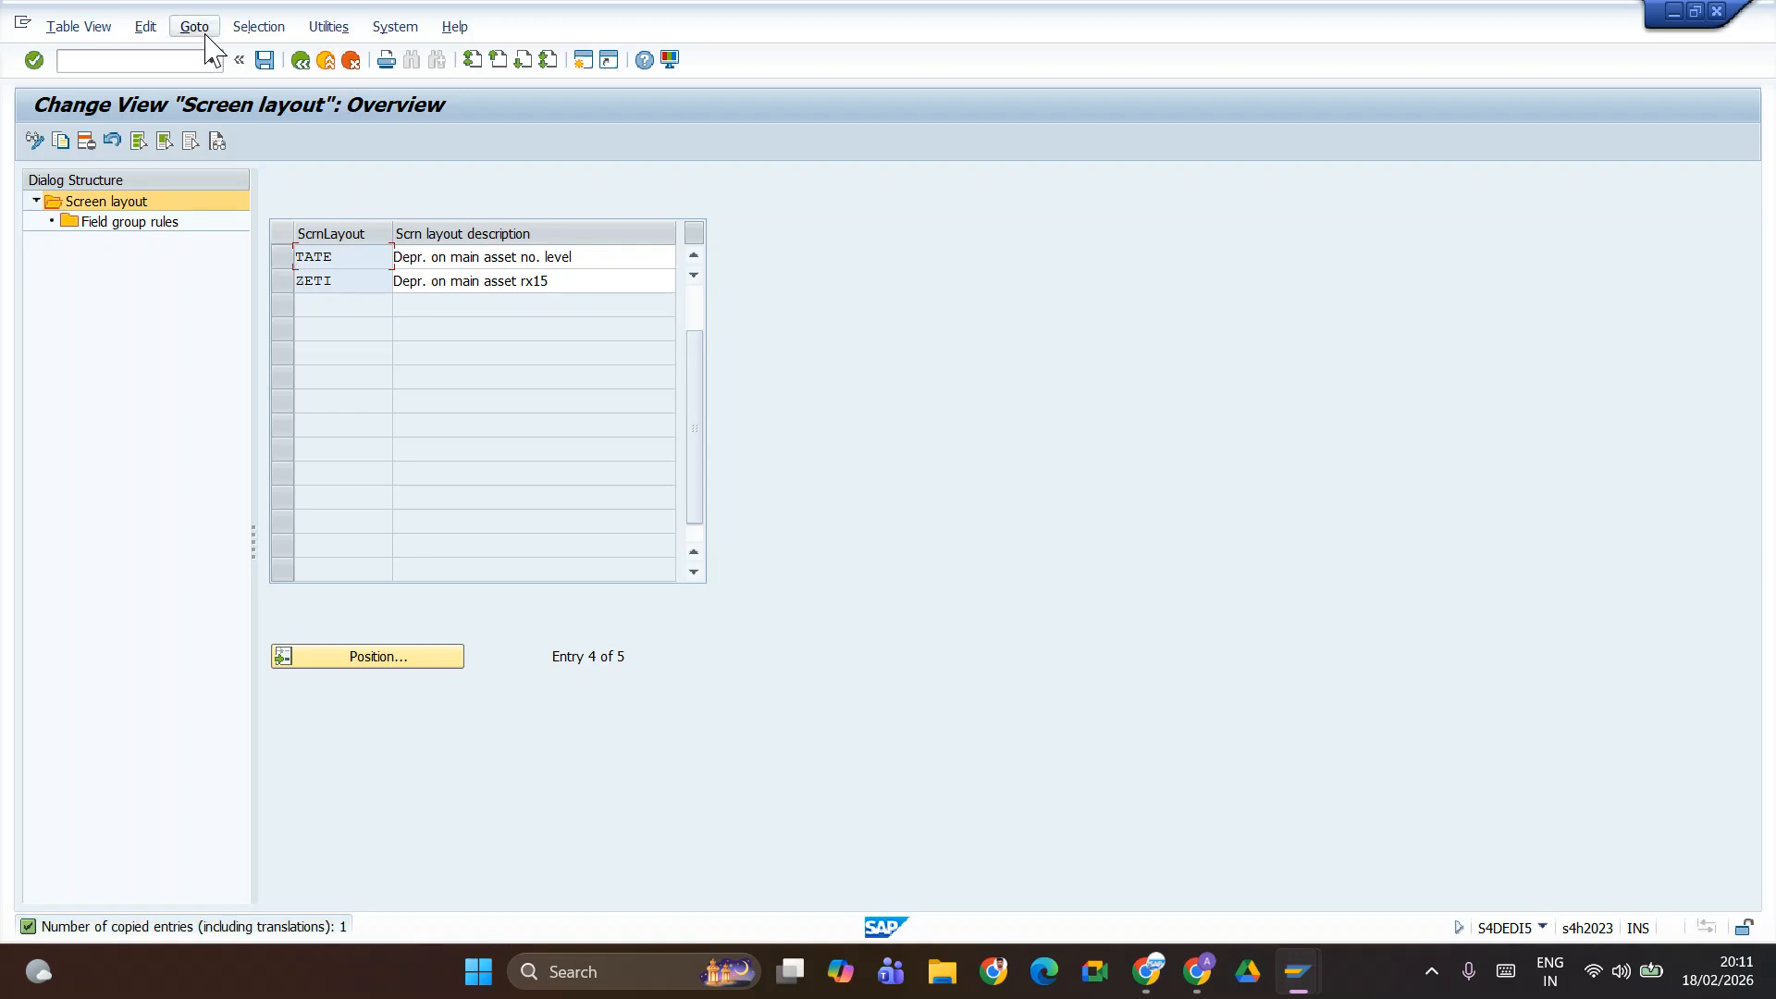
# - Save screen layout TATE under the TATA Group of Co. Org Structure customizing request and return to the implementation guide
pyautogui.click(265, 60)
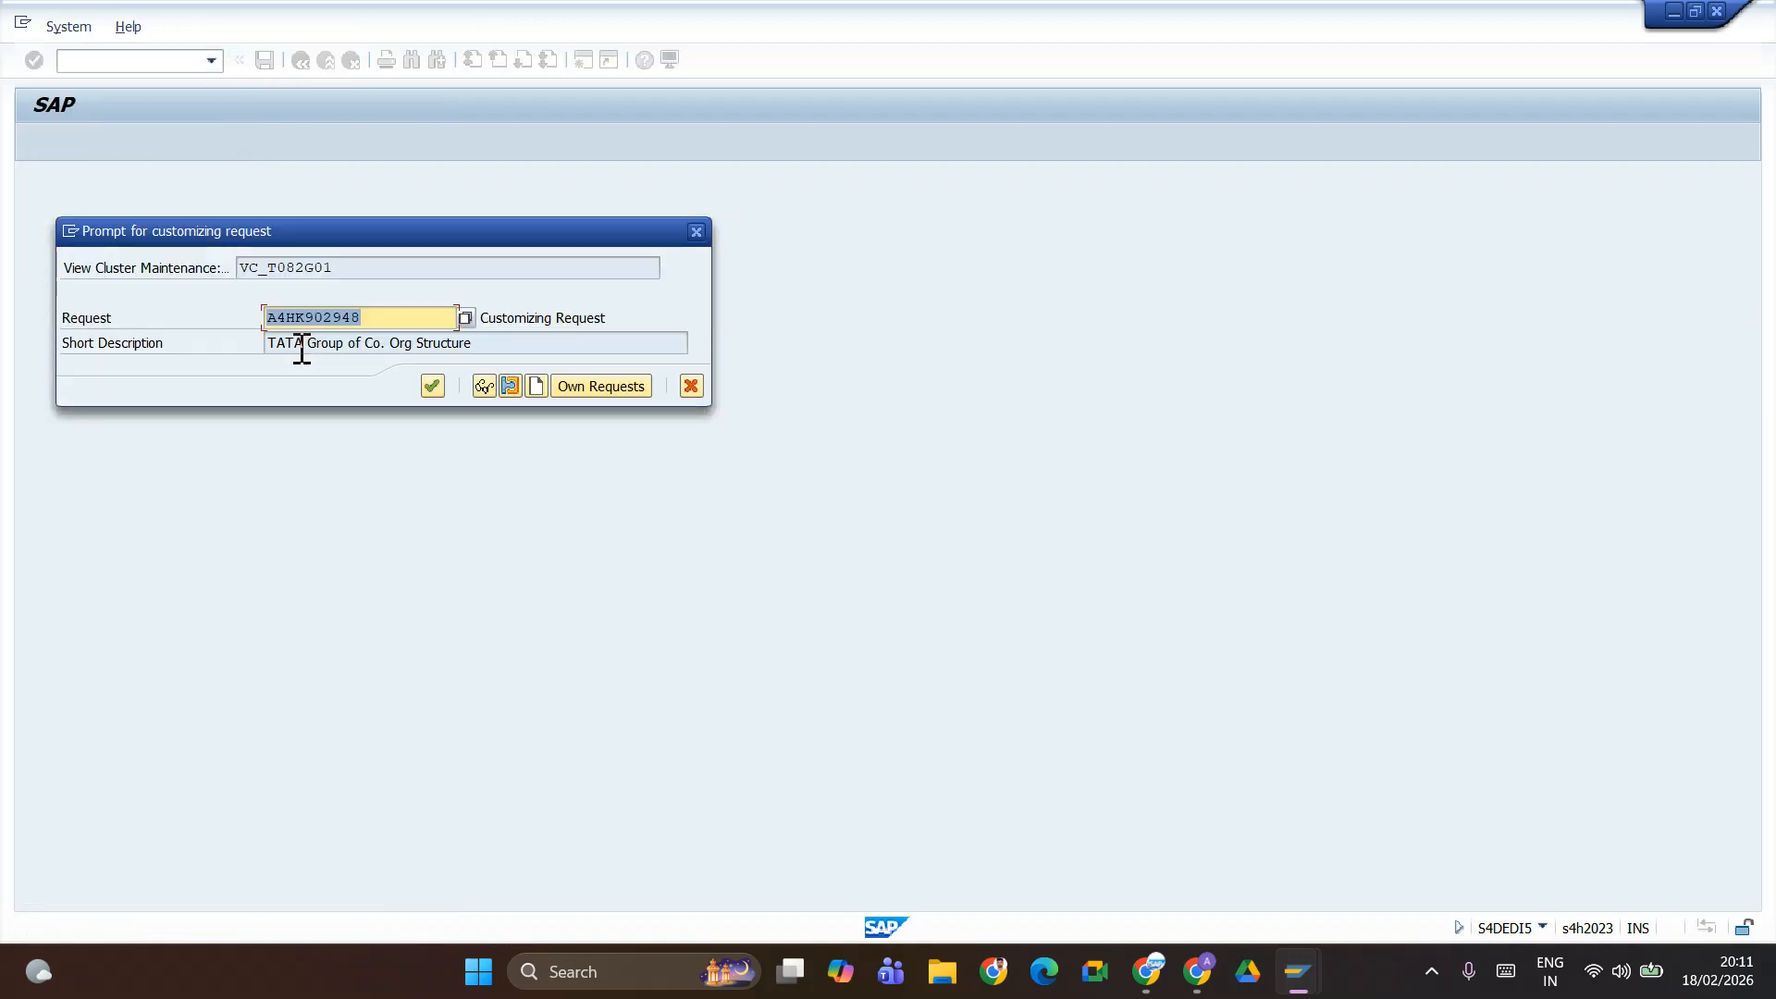
pyautogui.click(431, 387)
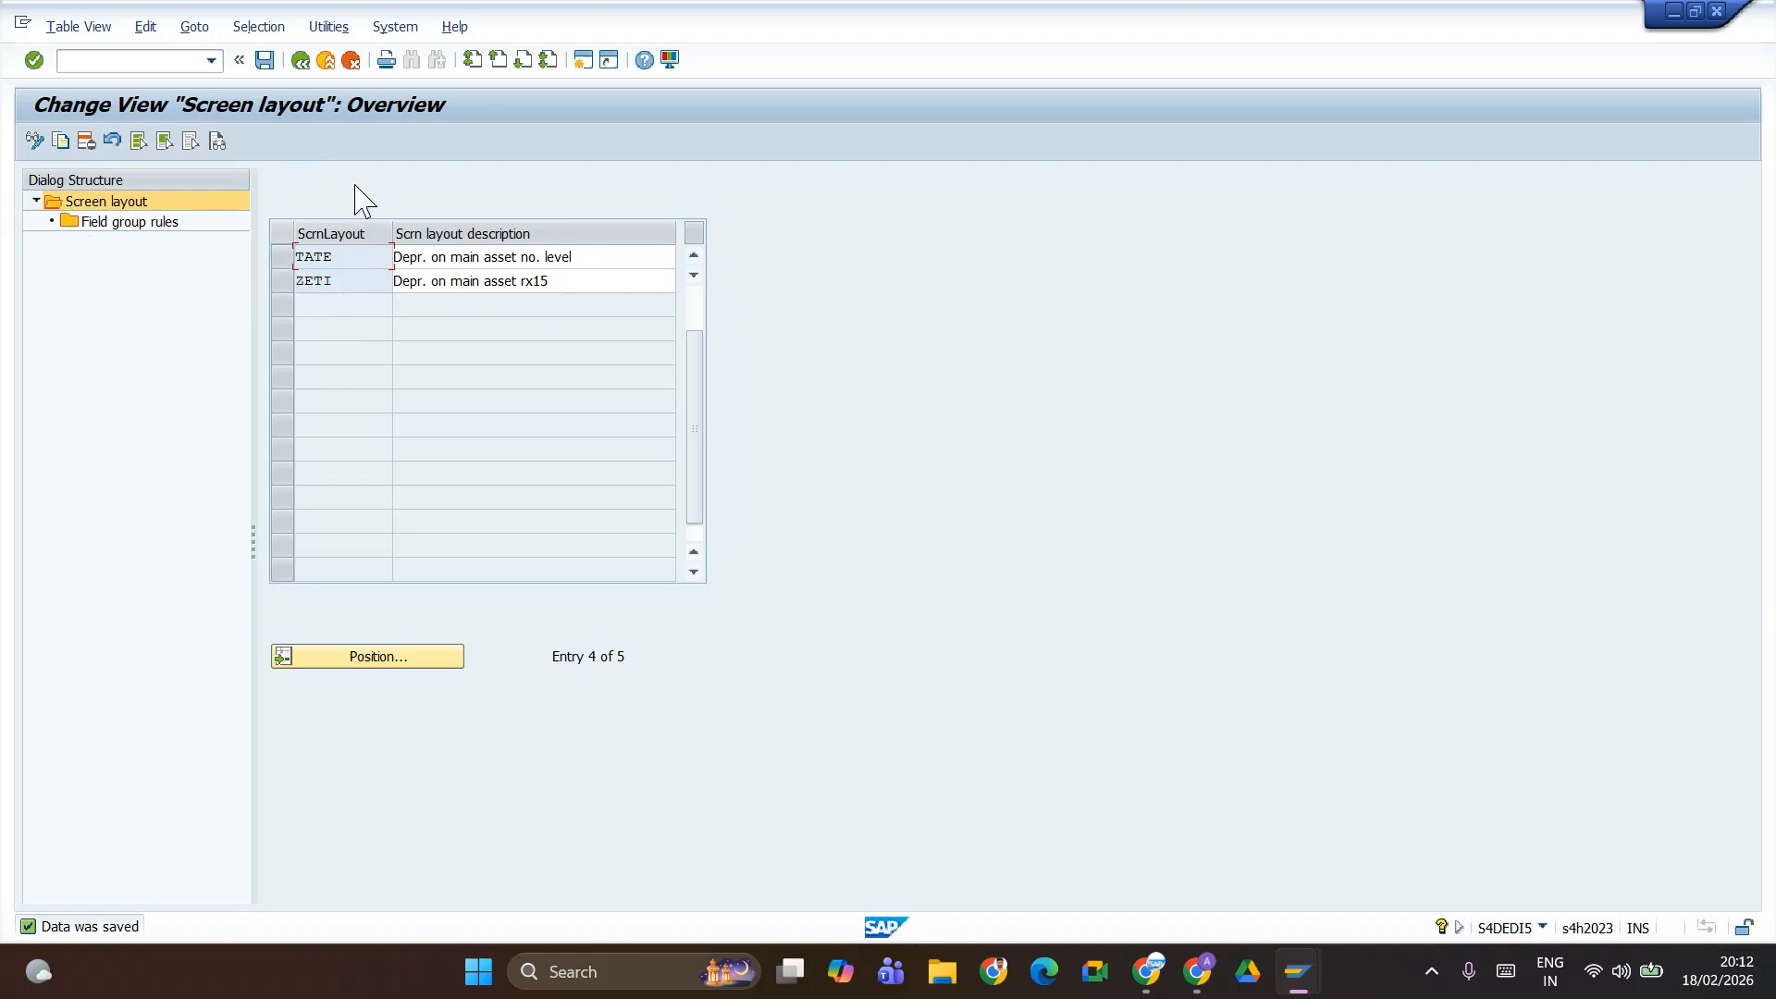
pyautogui.click(301, 61)
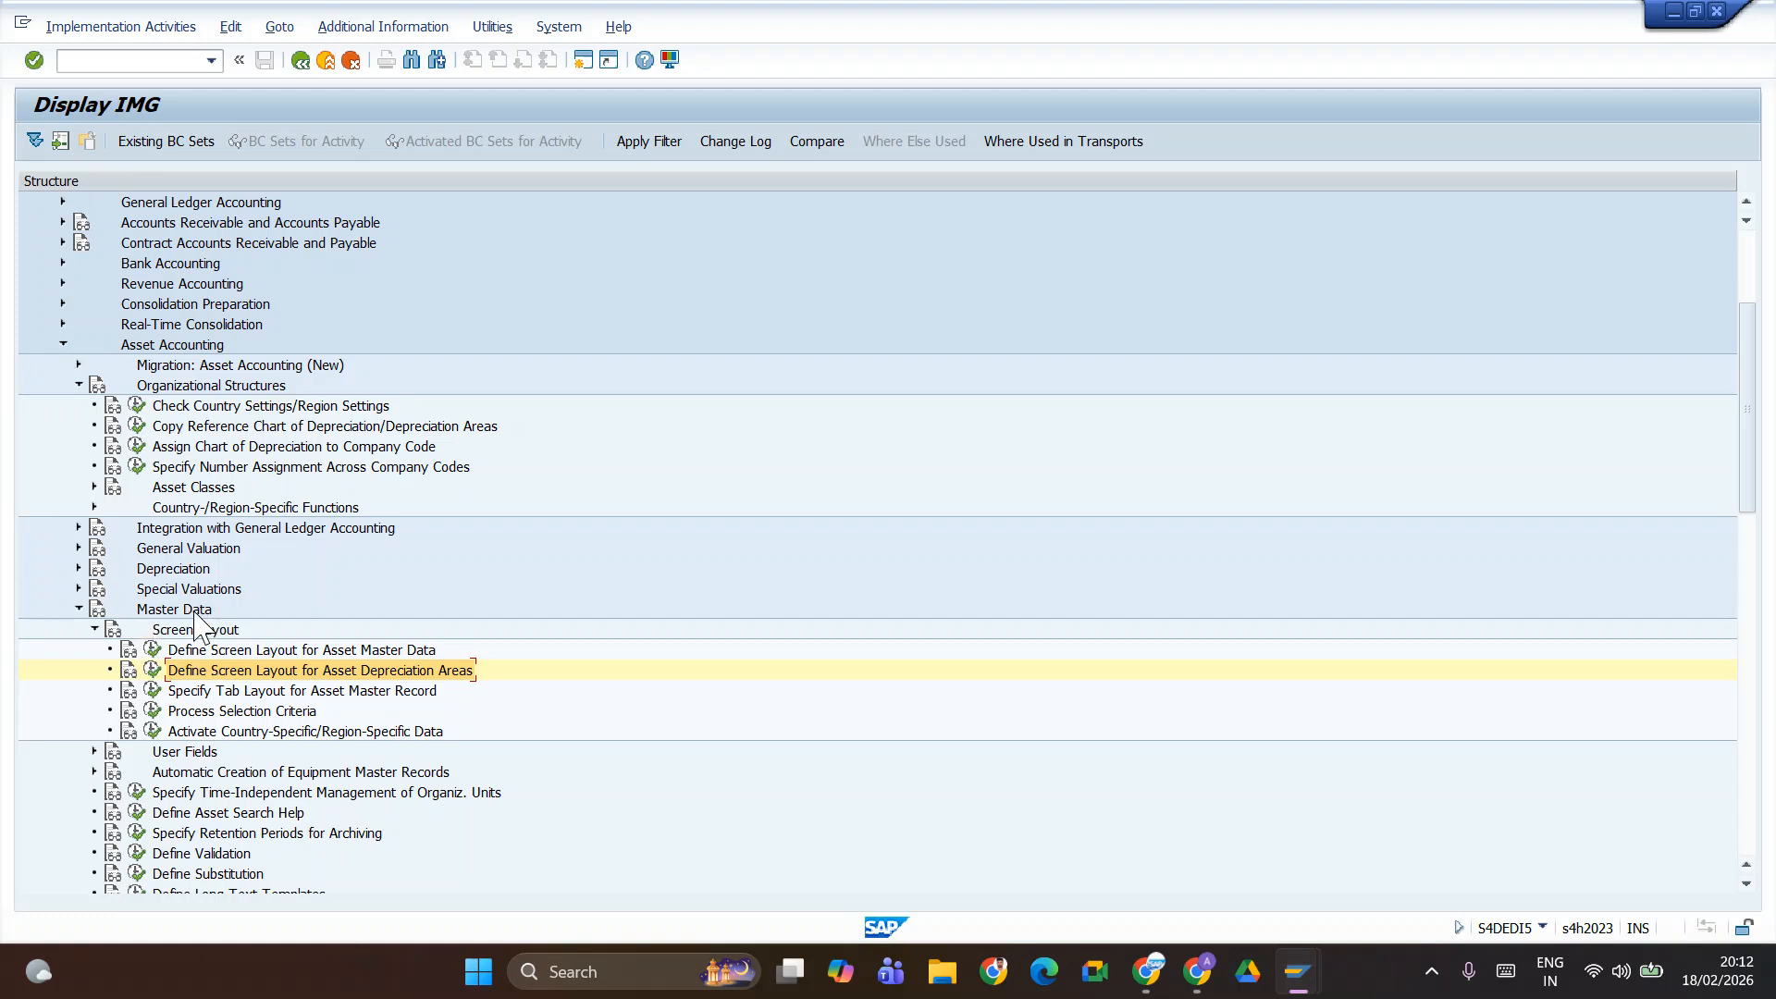
# - Collapse the Master Data branch and open Define Asset Classes from Asset Classes under Organizational Structures
pyautogui.click(94, 629)
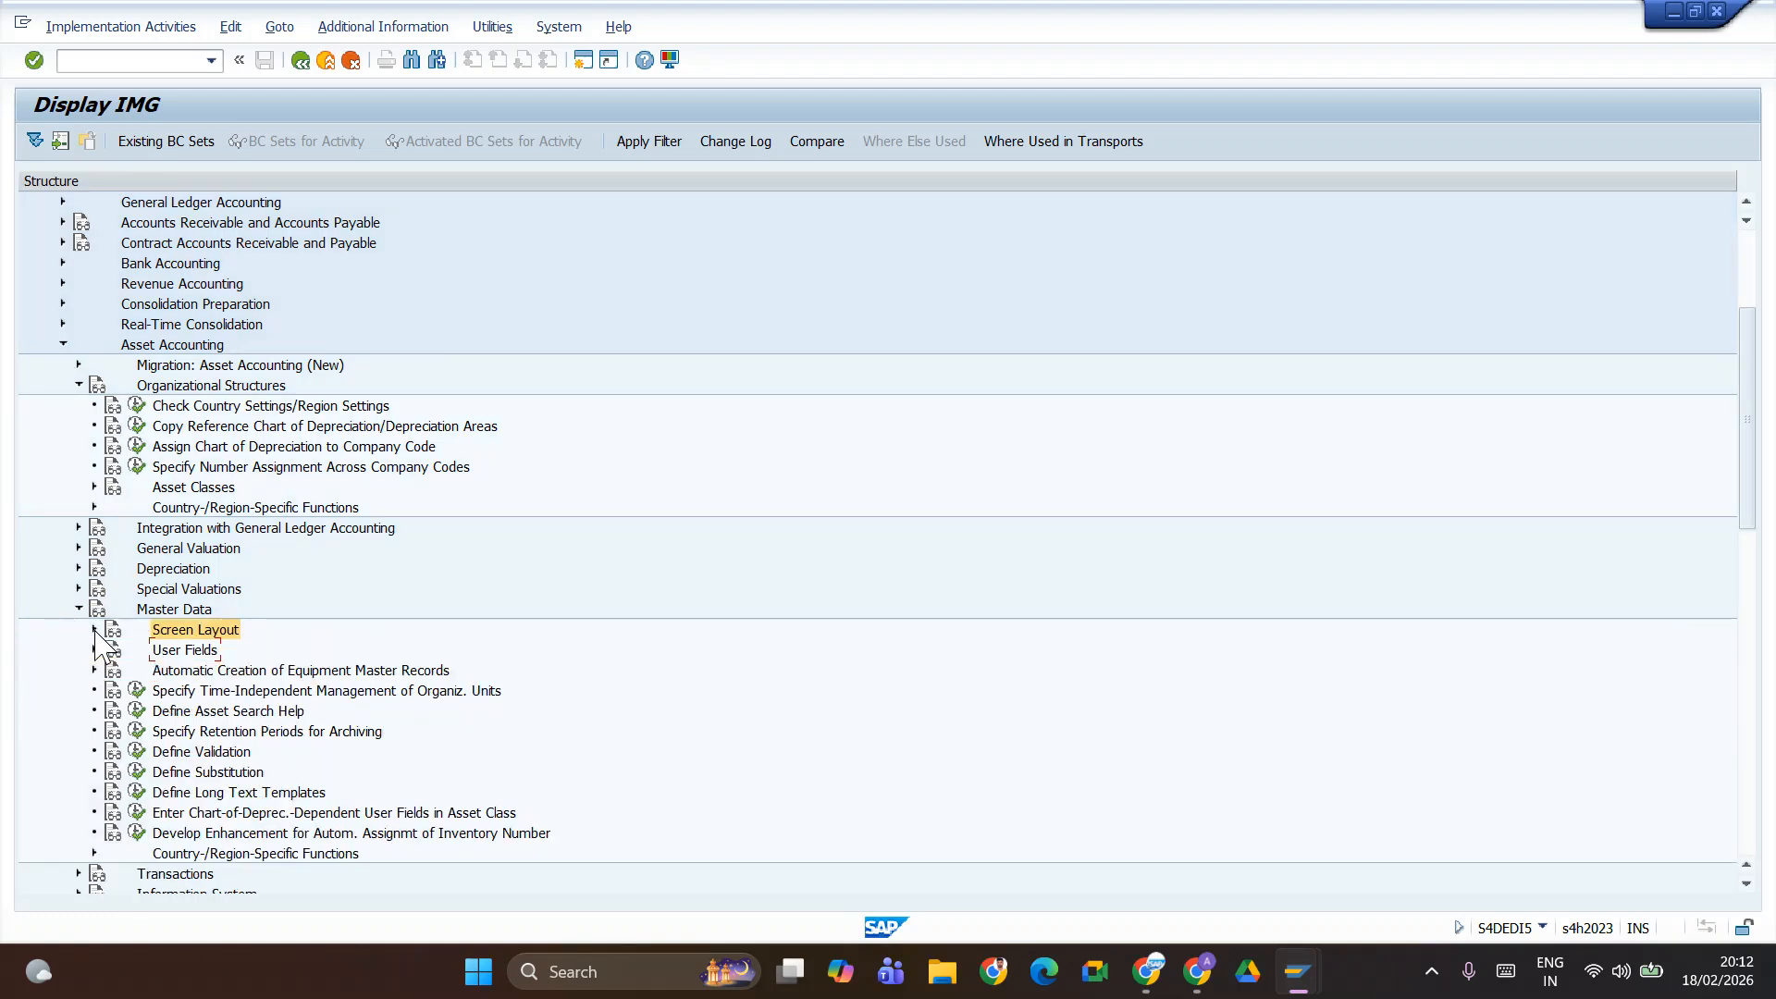
pyautogui.click(79, 609)
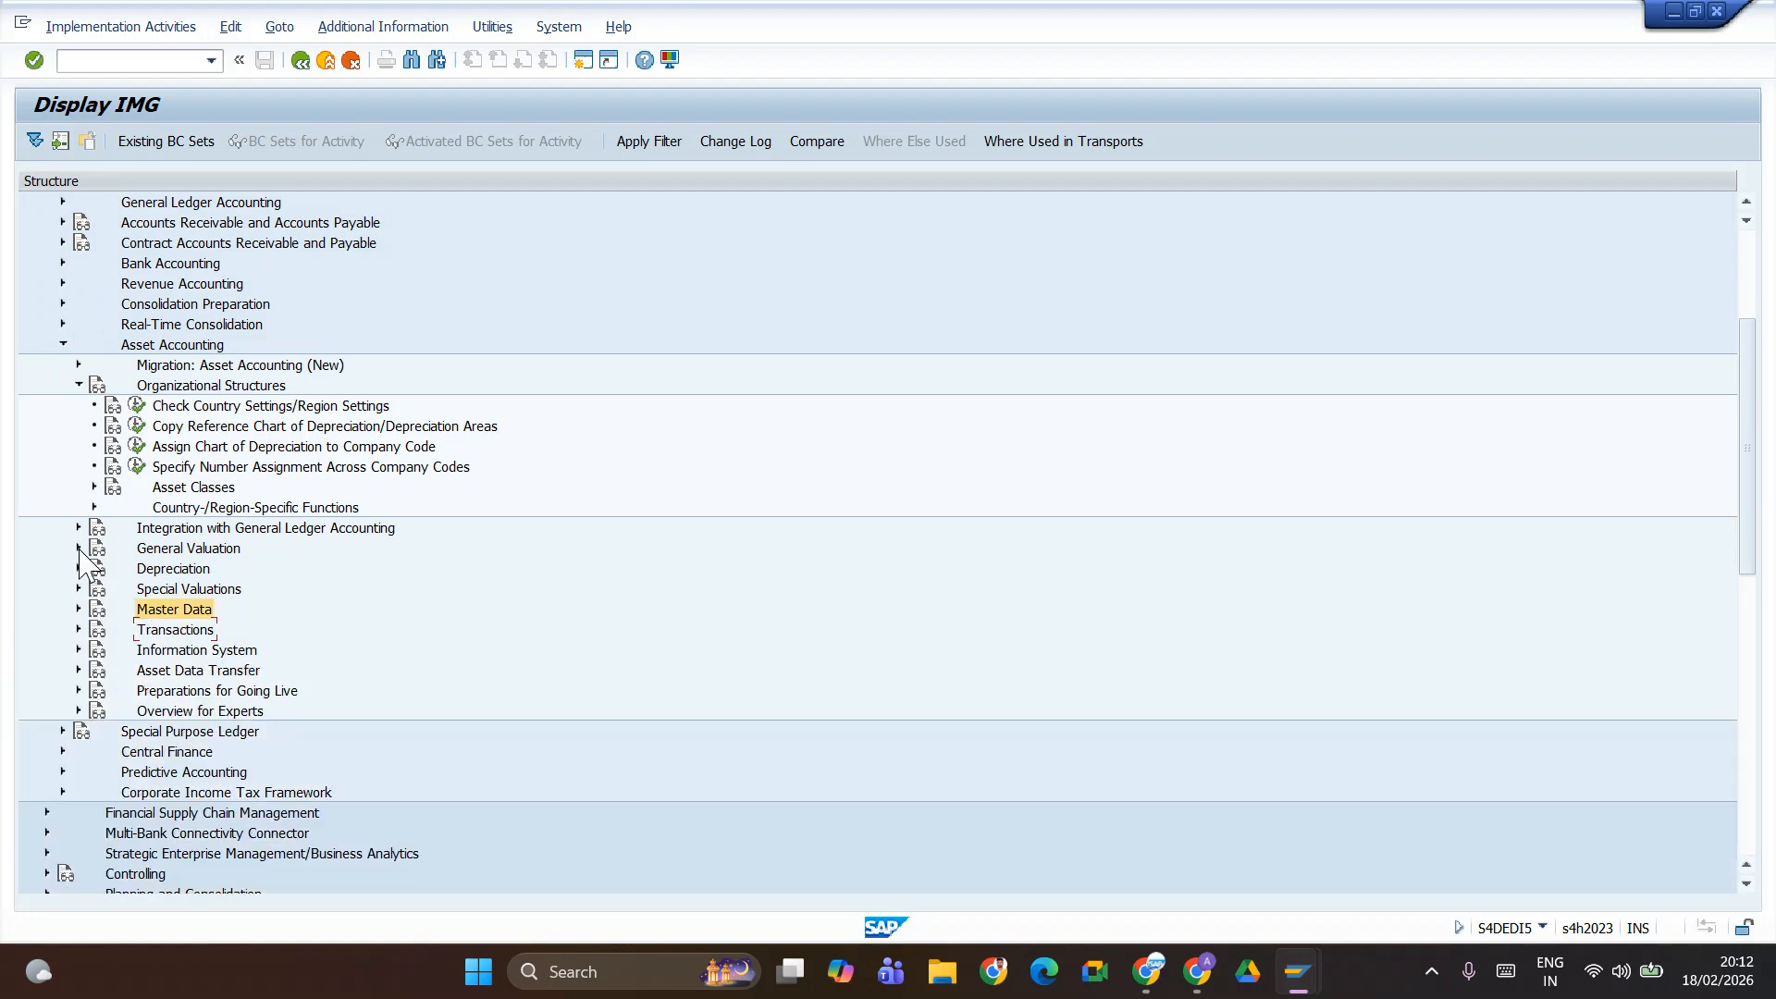
pyautogui.click(93, 487)
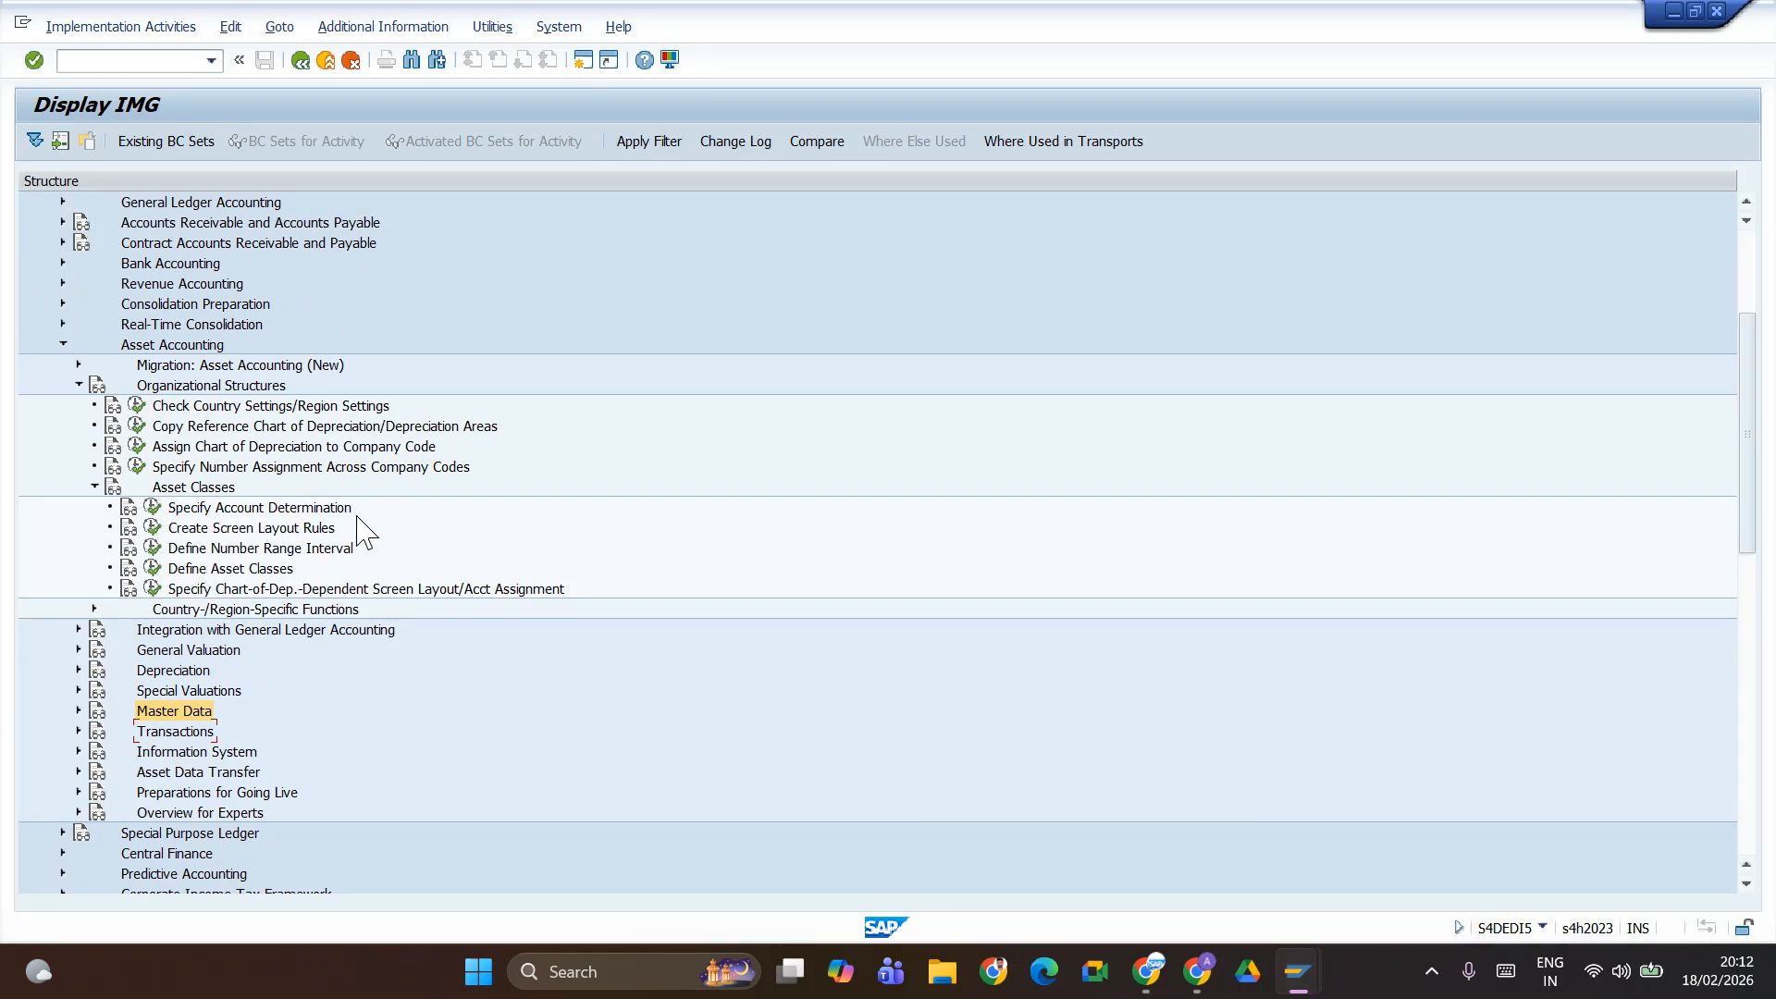
pyautogui.click(156, 568)
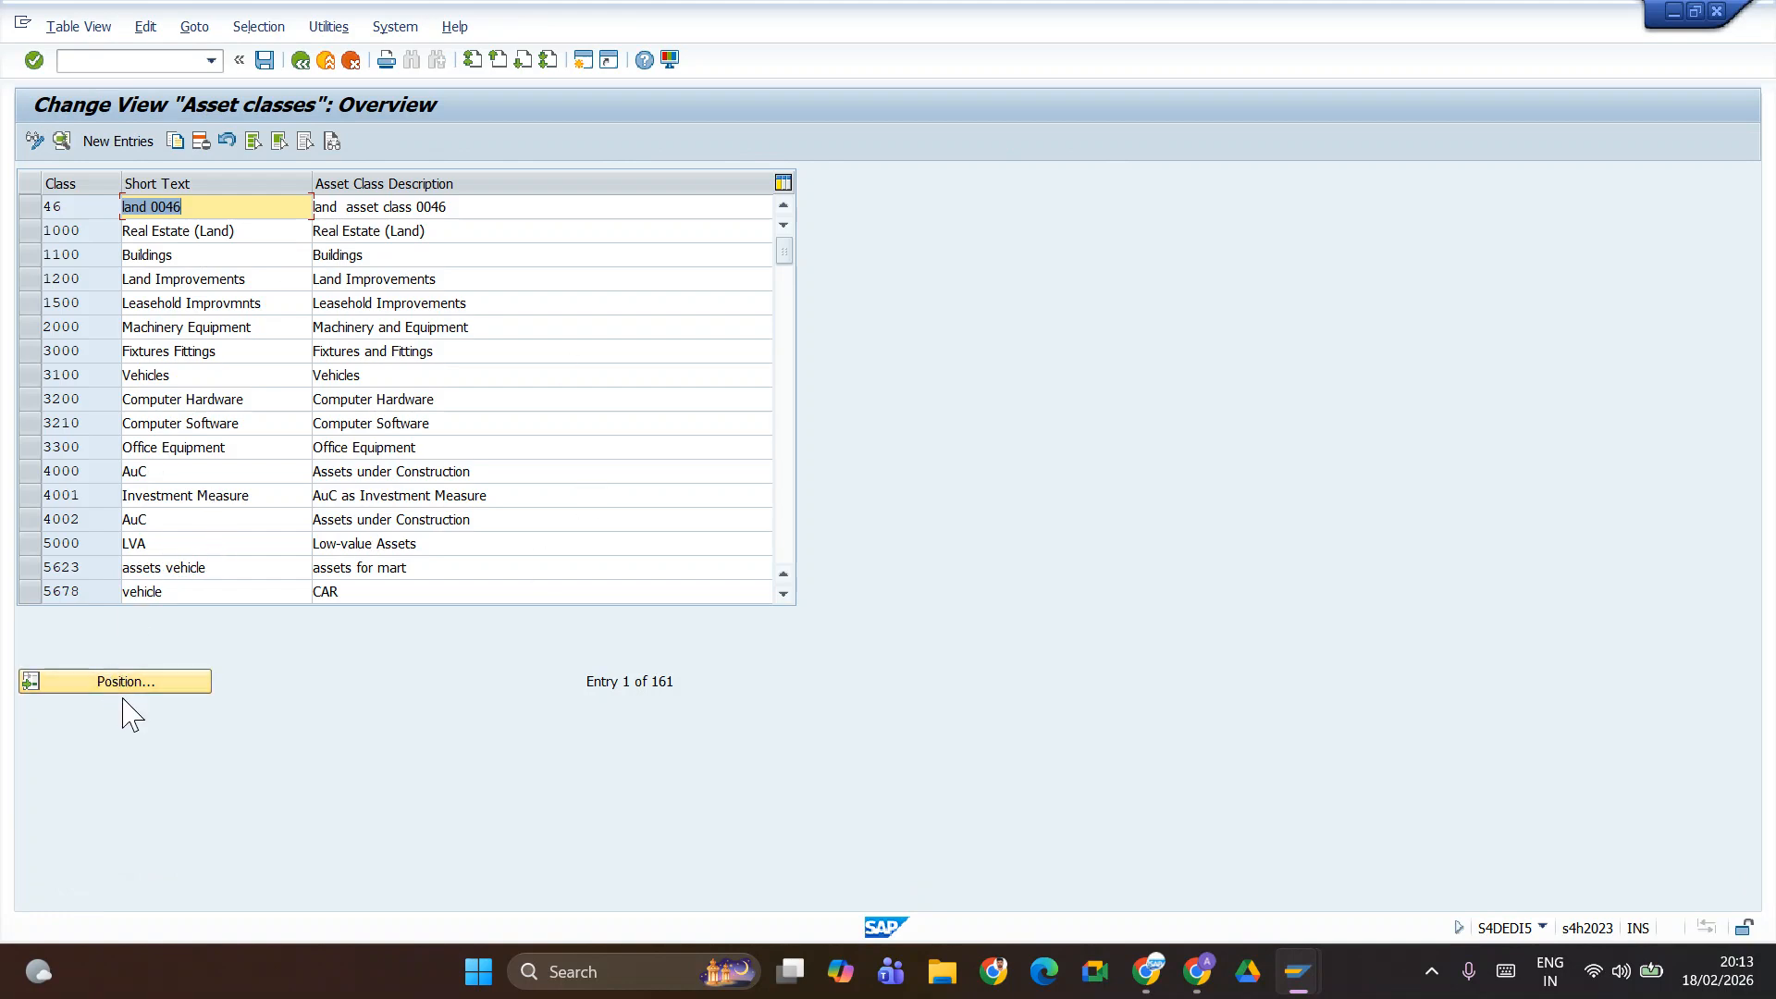
# - Position the asset class overview at TELA and start a new asset class entry
pyautogui.click(145, 689)
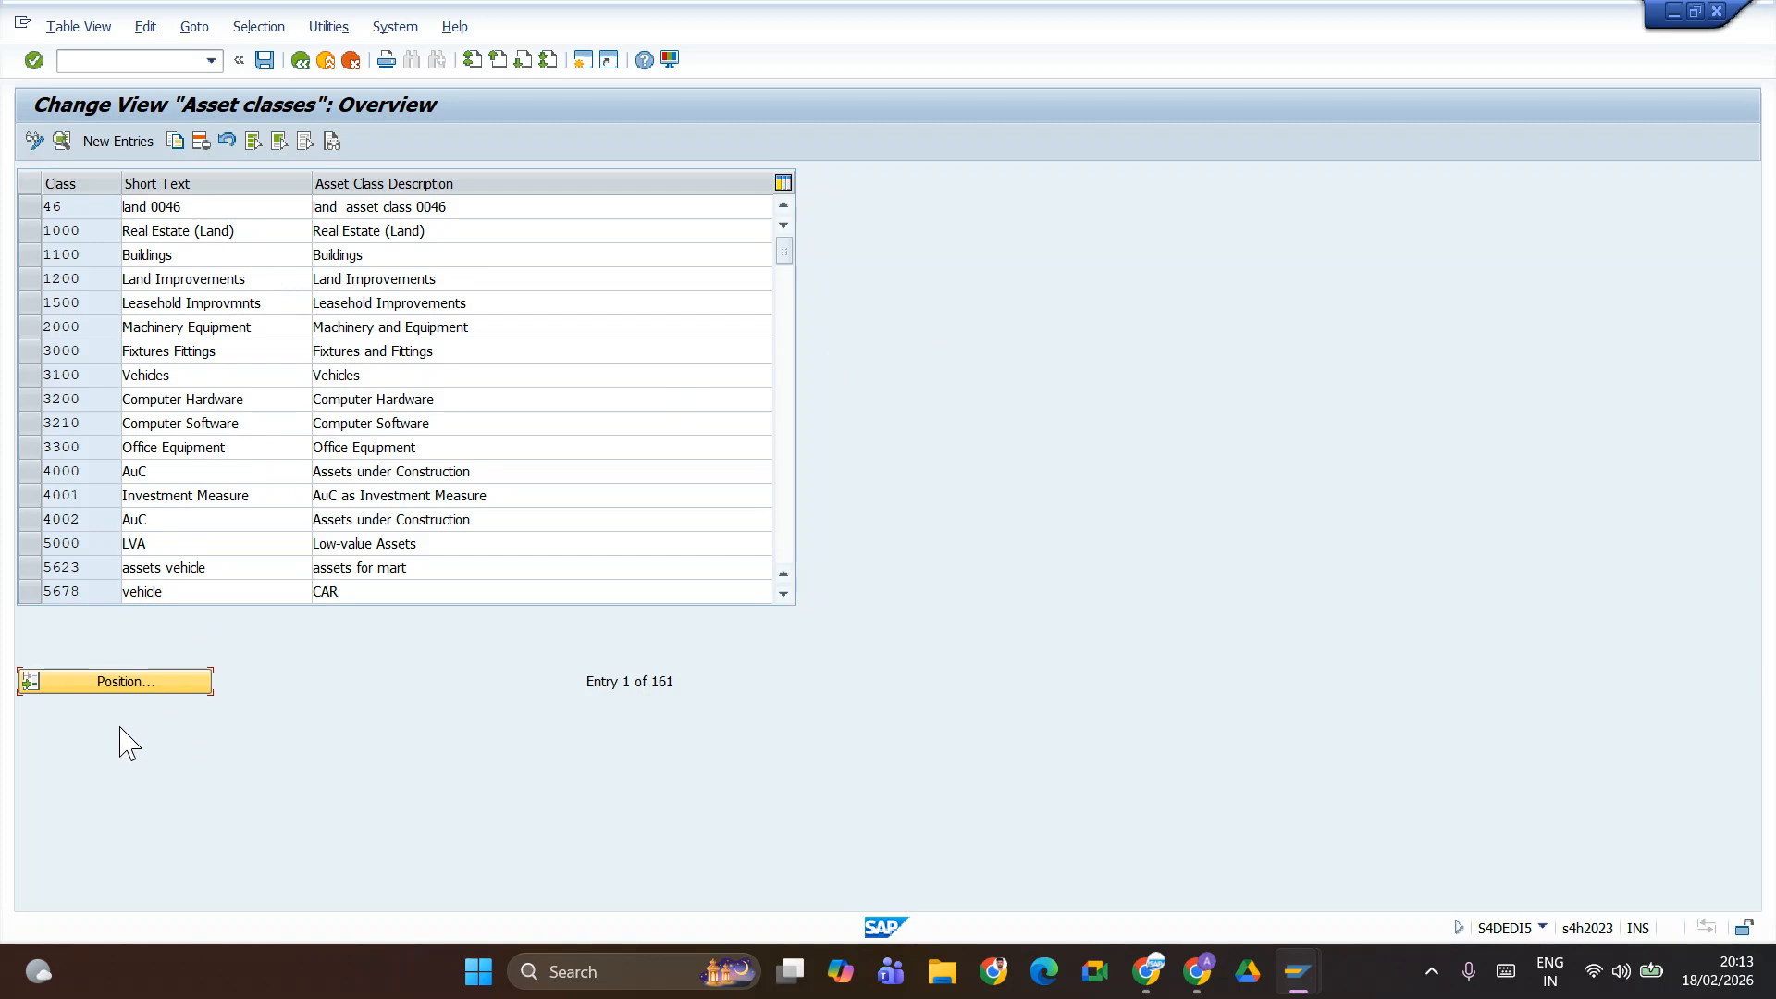
pyautogui.click(135, 685)
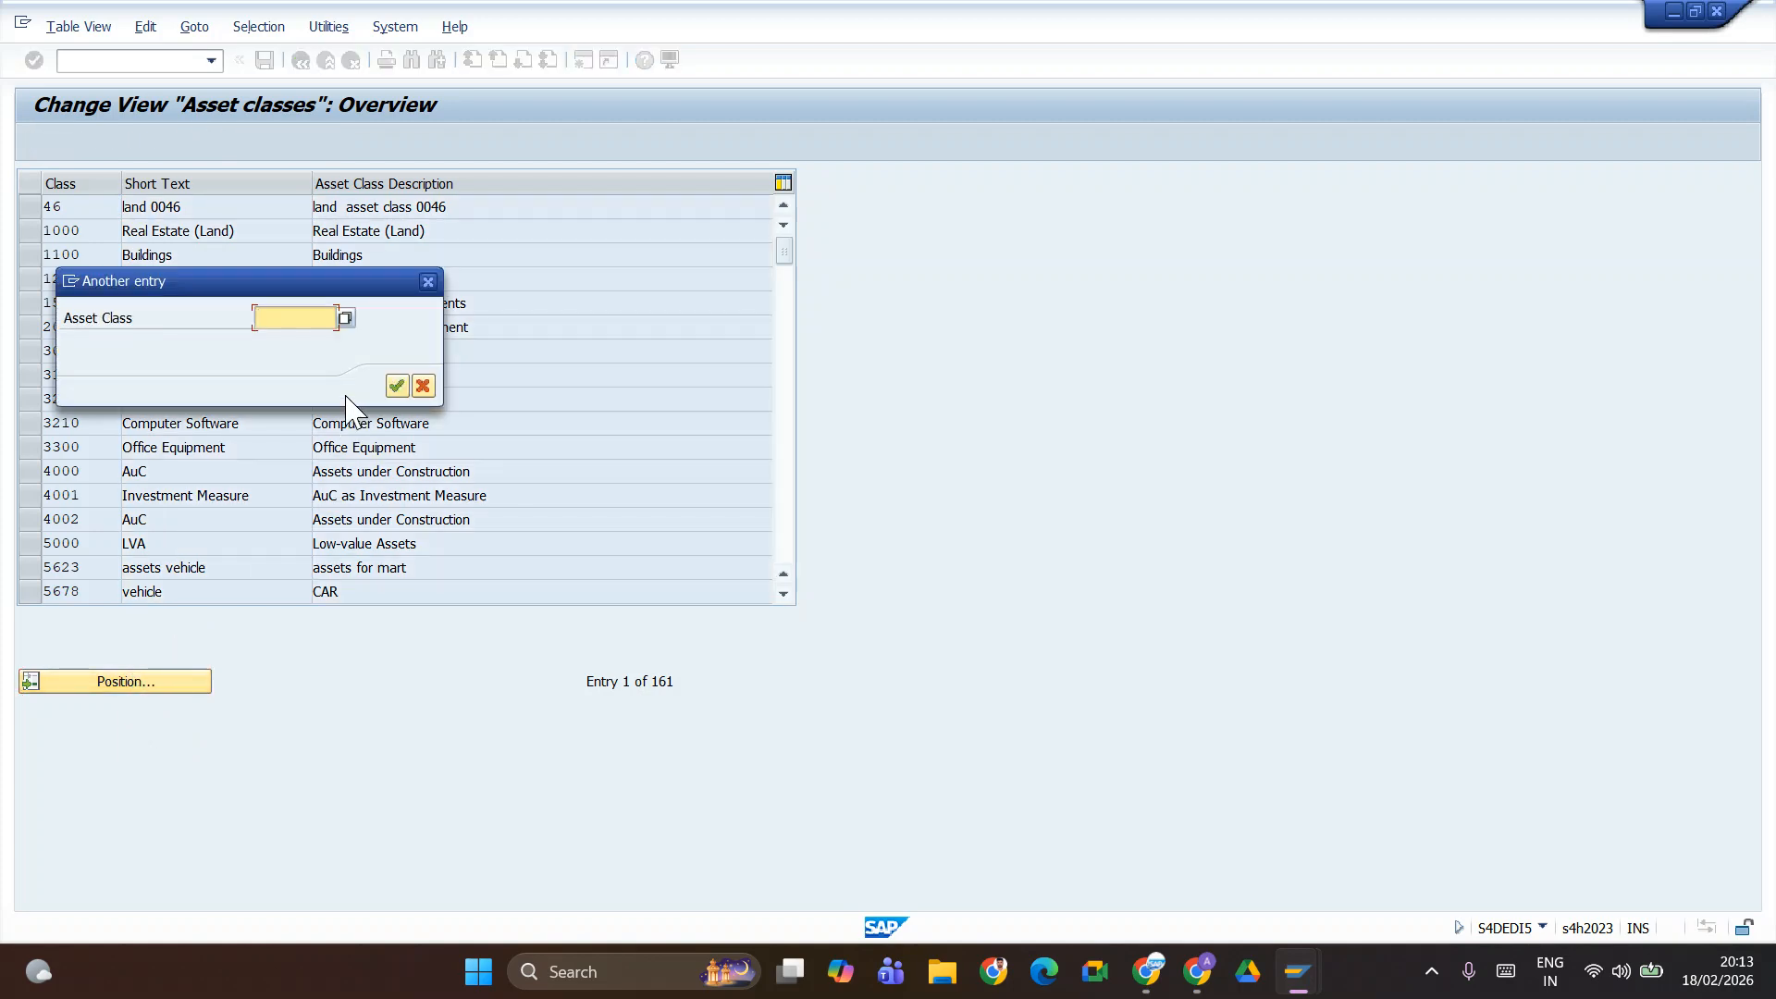
pyautogui.write('TELA')
pyautogui.click(397, 385)
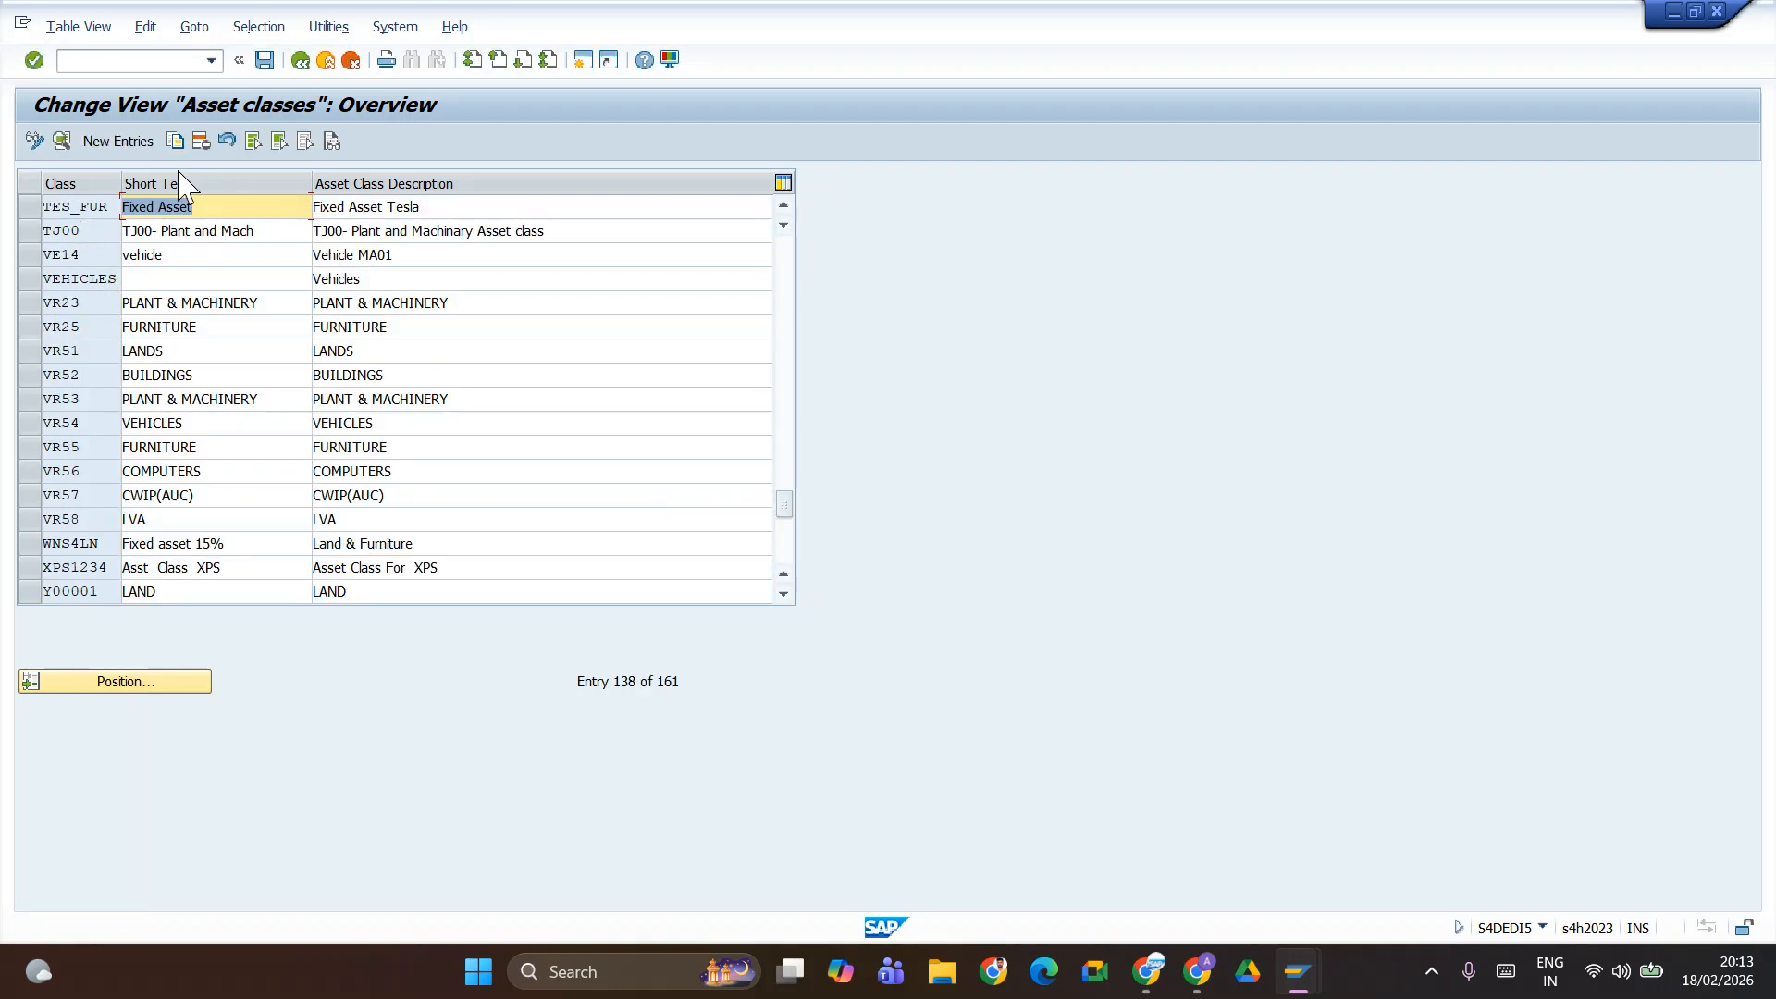
pyautogui.click(117, 140)
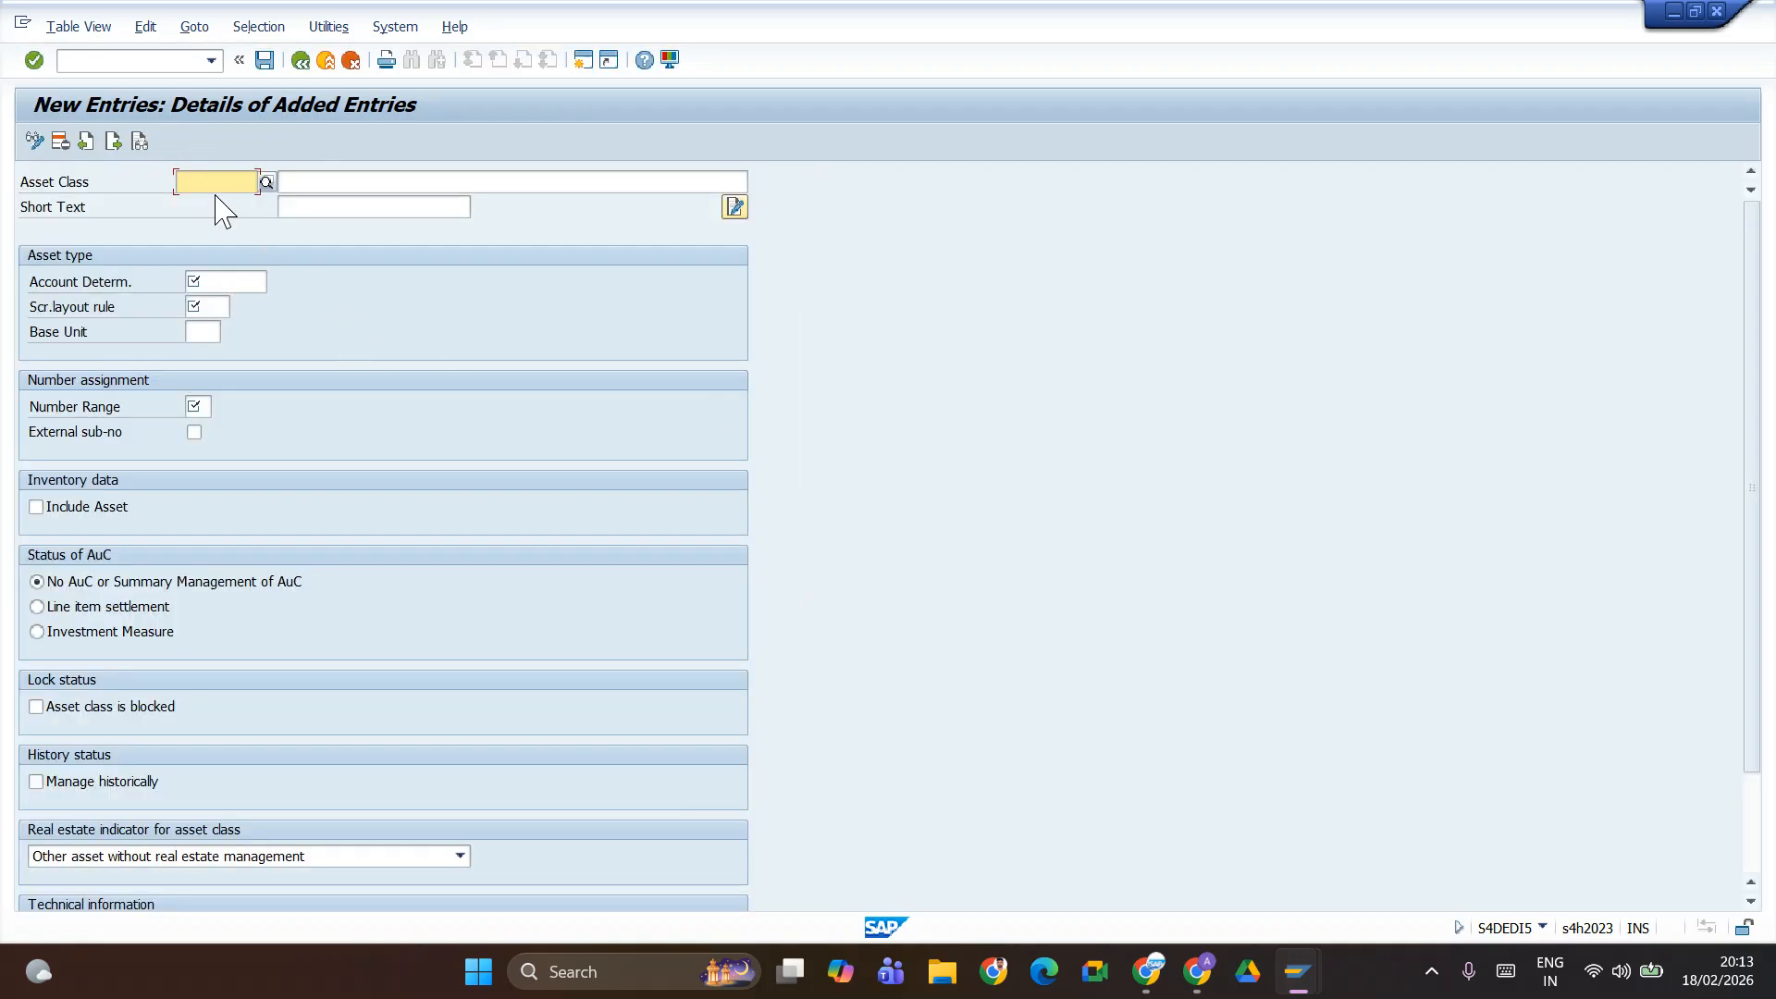
# - Open central G/L account maintenance with transaction fs00 in a new session
pyautogui.click(583, 60)
pyautogui.write('fs00')
pyautogui.press('Return')
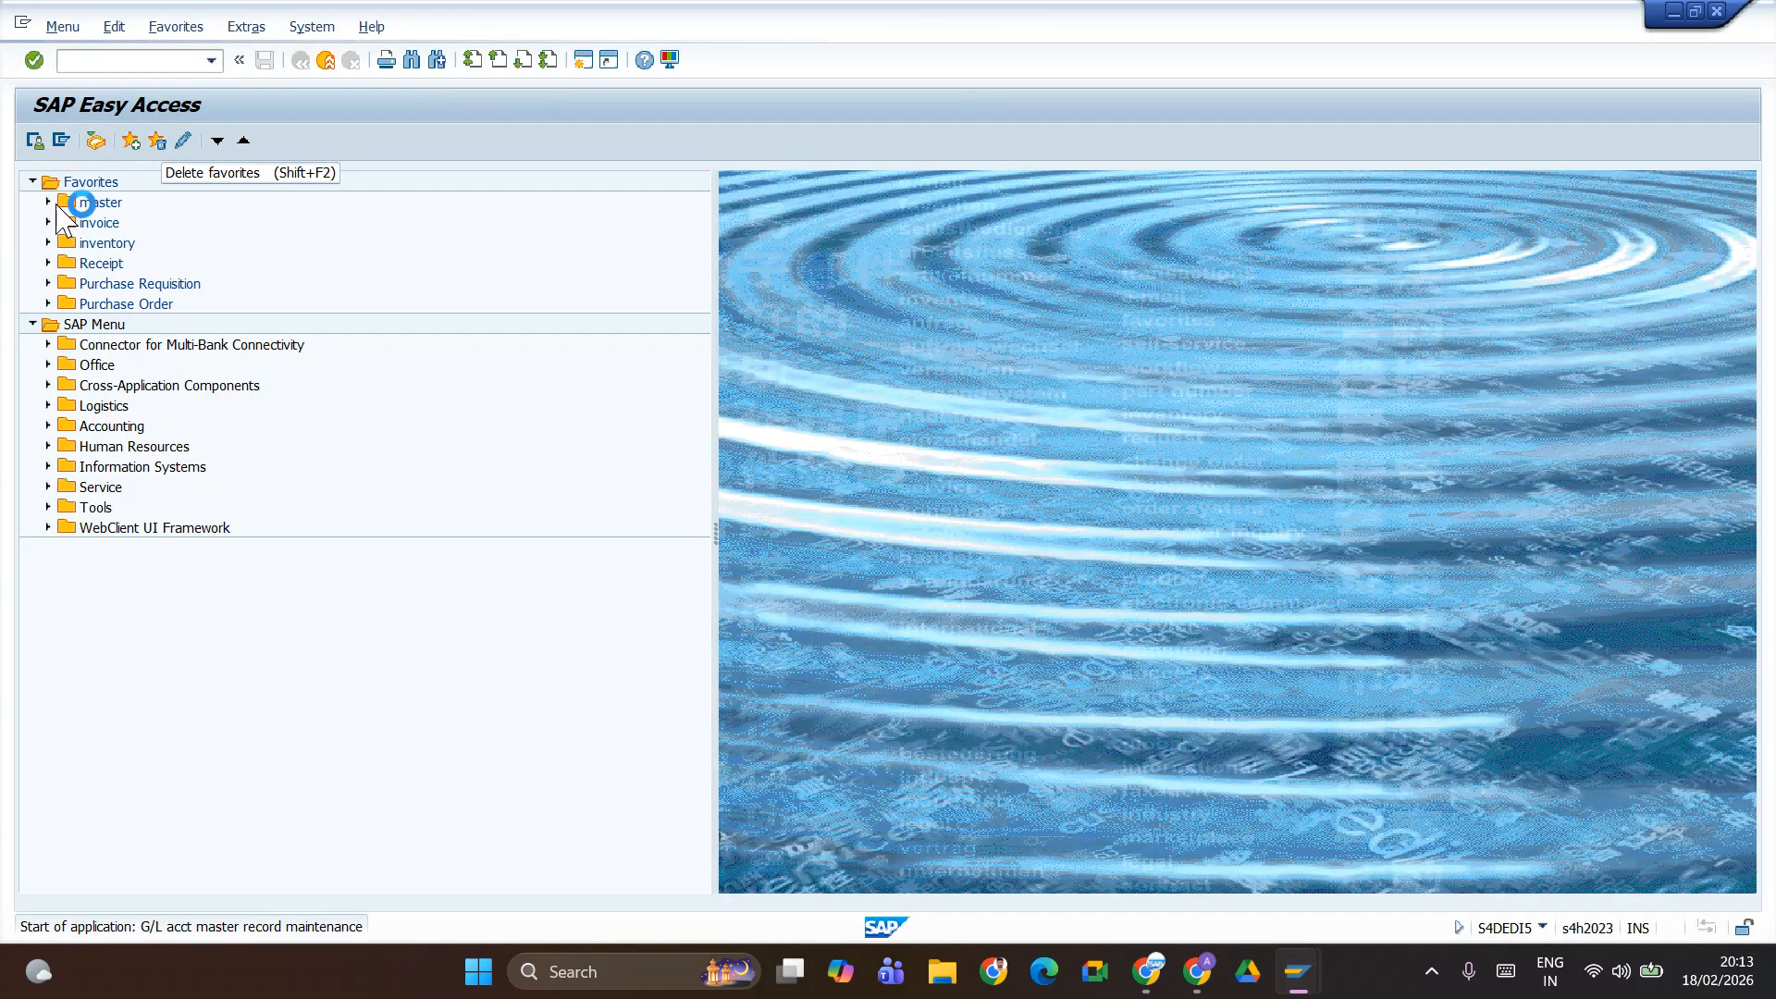
pyautogui.click(34, 229)
pyautogui.click(34, 229)
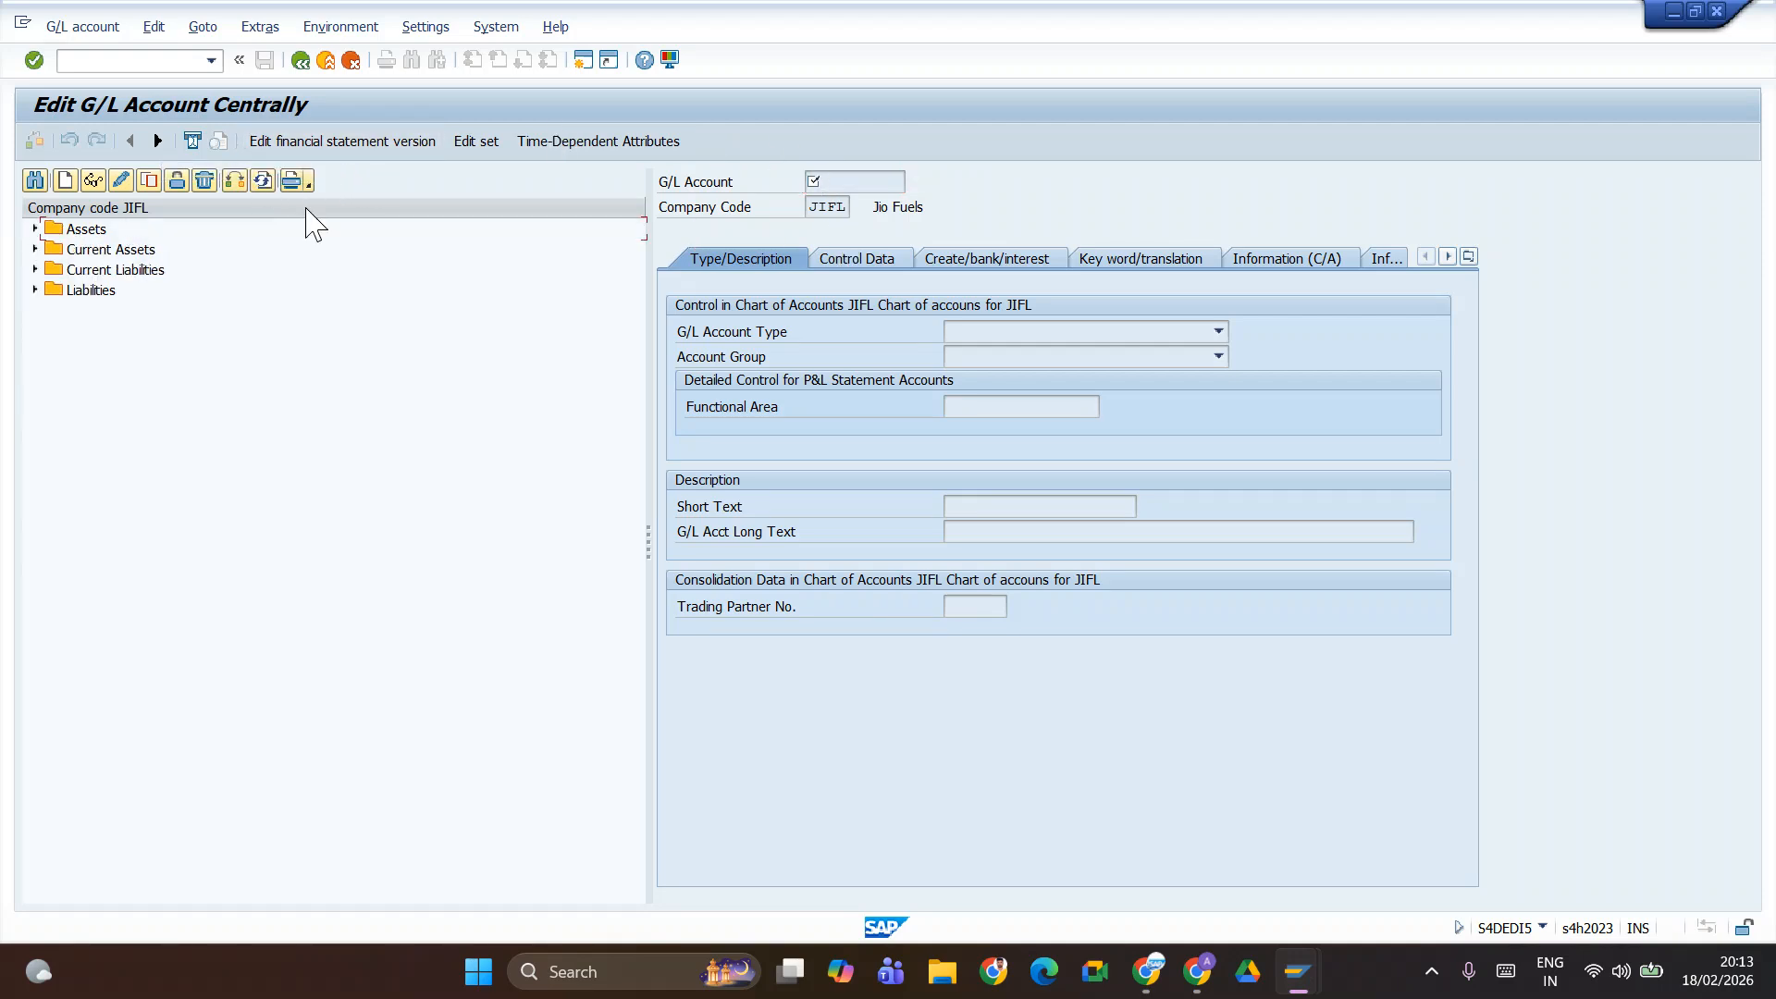
# - Switch the G/L account tree to company code TATE, examine its Assets accounts, and return to the new asset class entry
pyautogui.click(234, 181)
pyautogui.write('\\')
pyautogui.press('BackSpace')
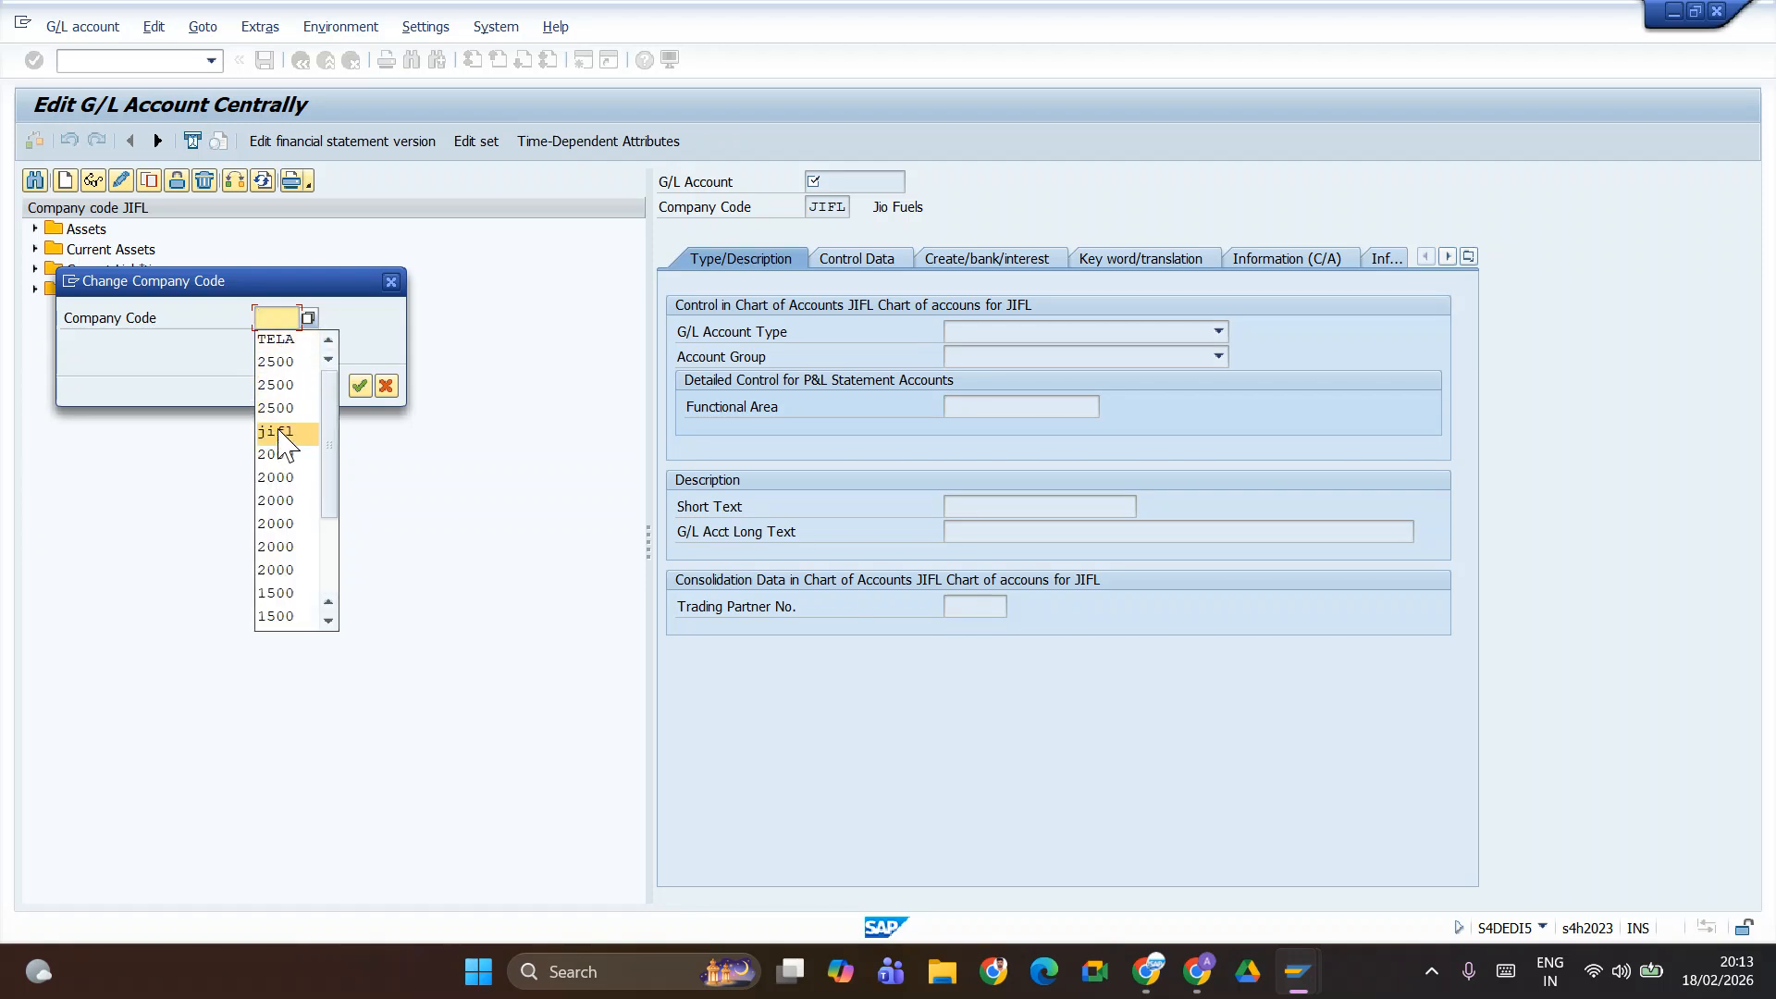
pyautogui.write('t')
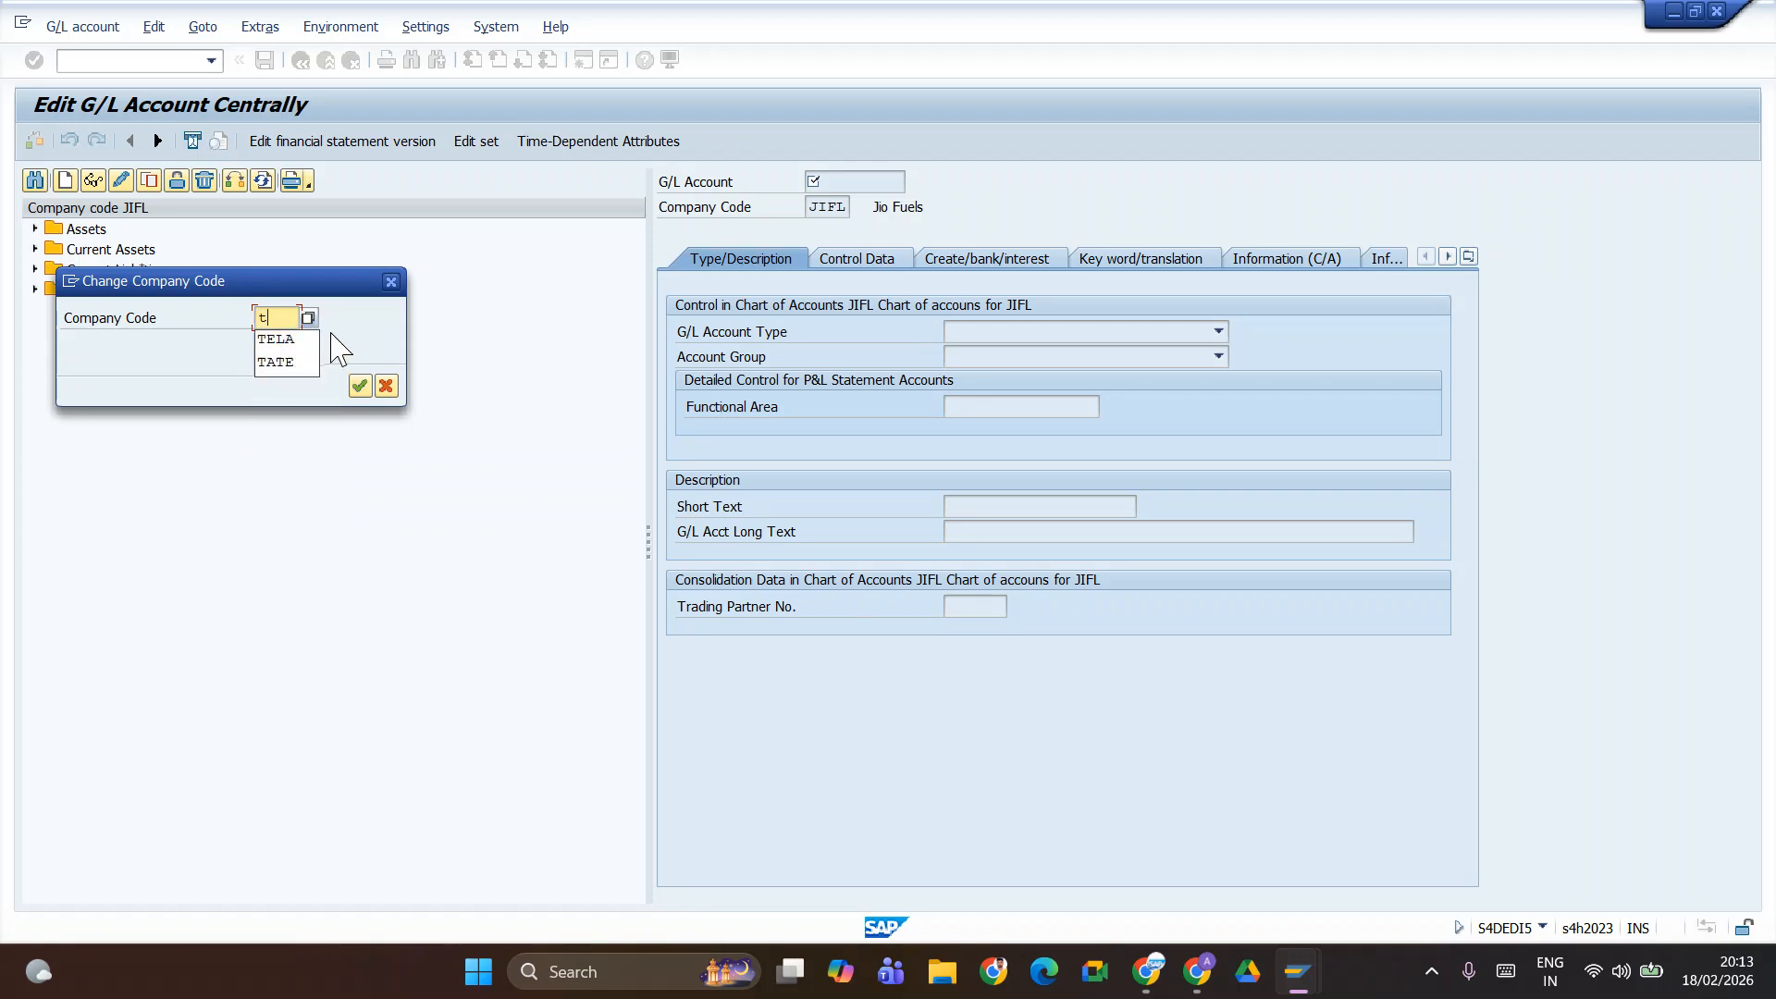
pyautogui.click(296, 362)
pyautogui.click(361, 385)
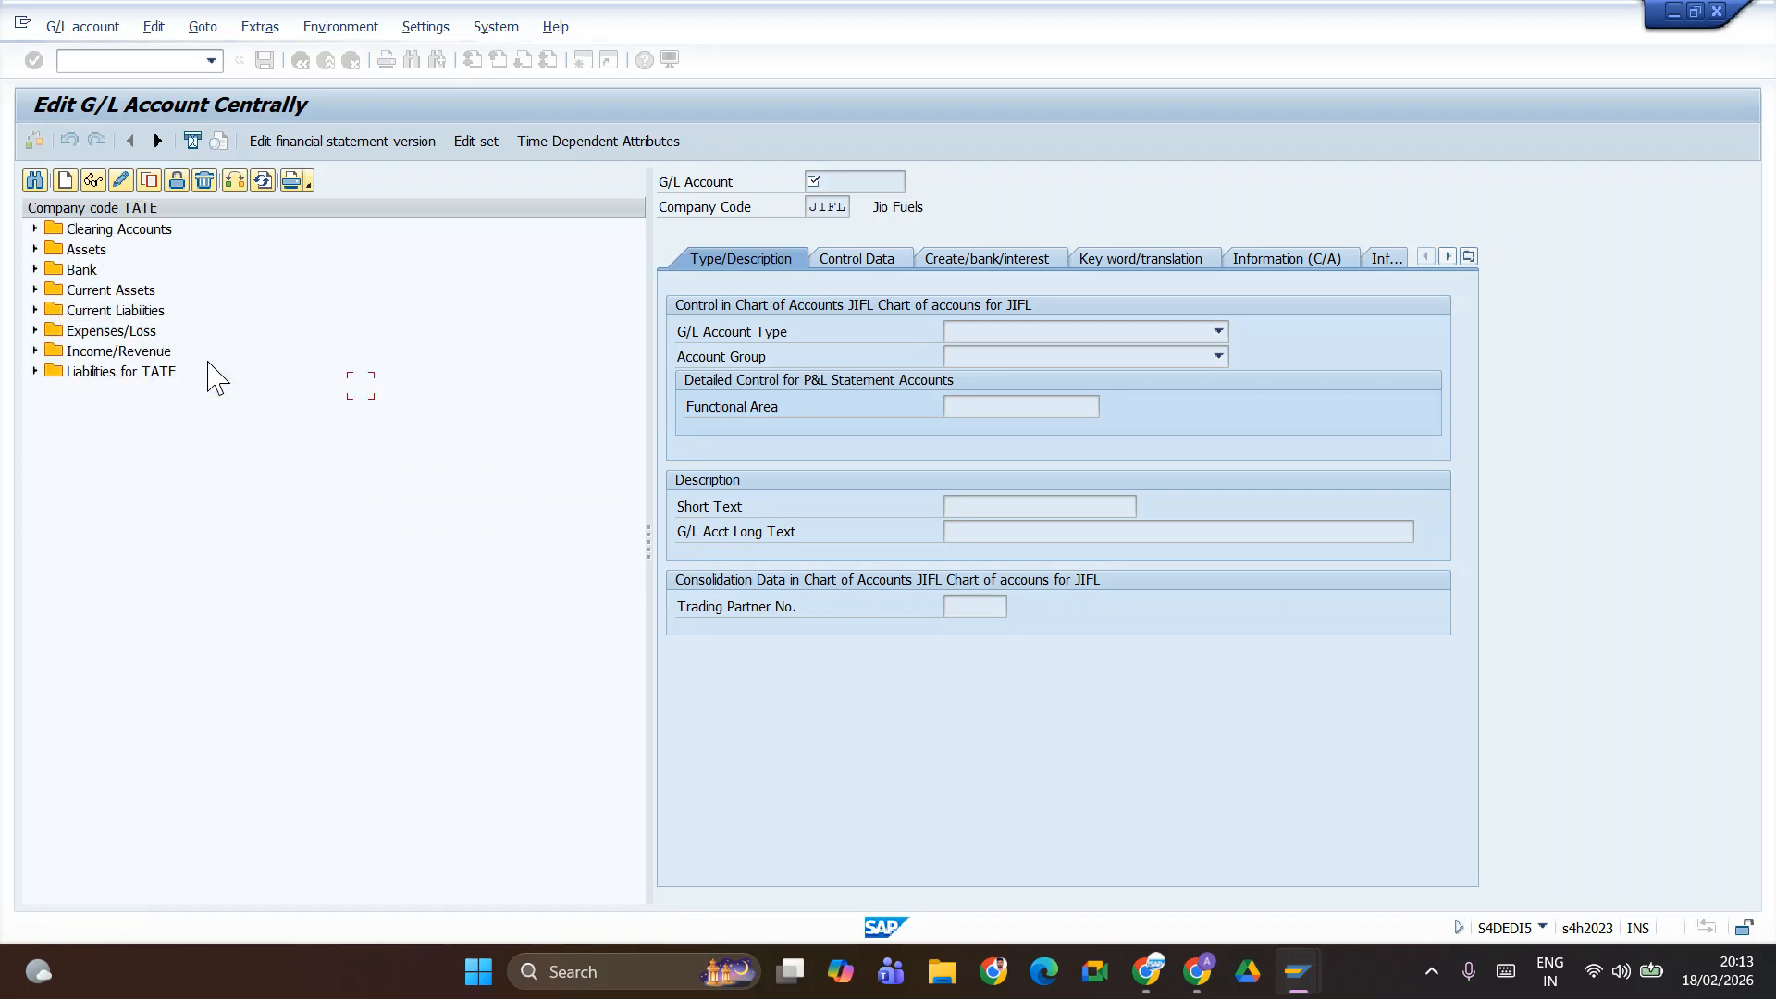
pyautogui.click(35, 249)
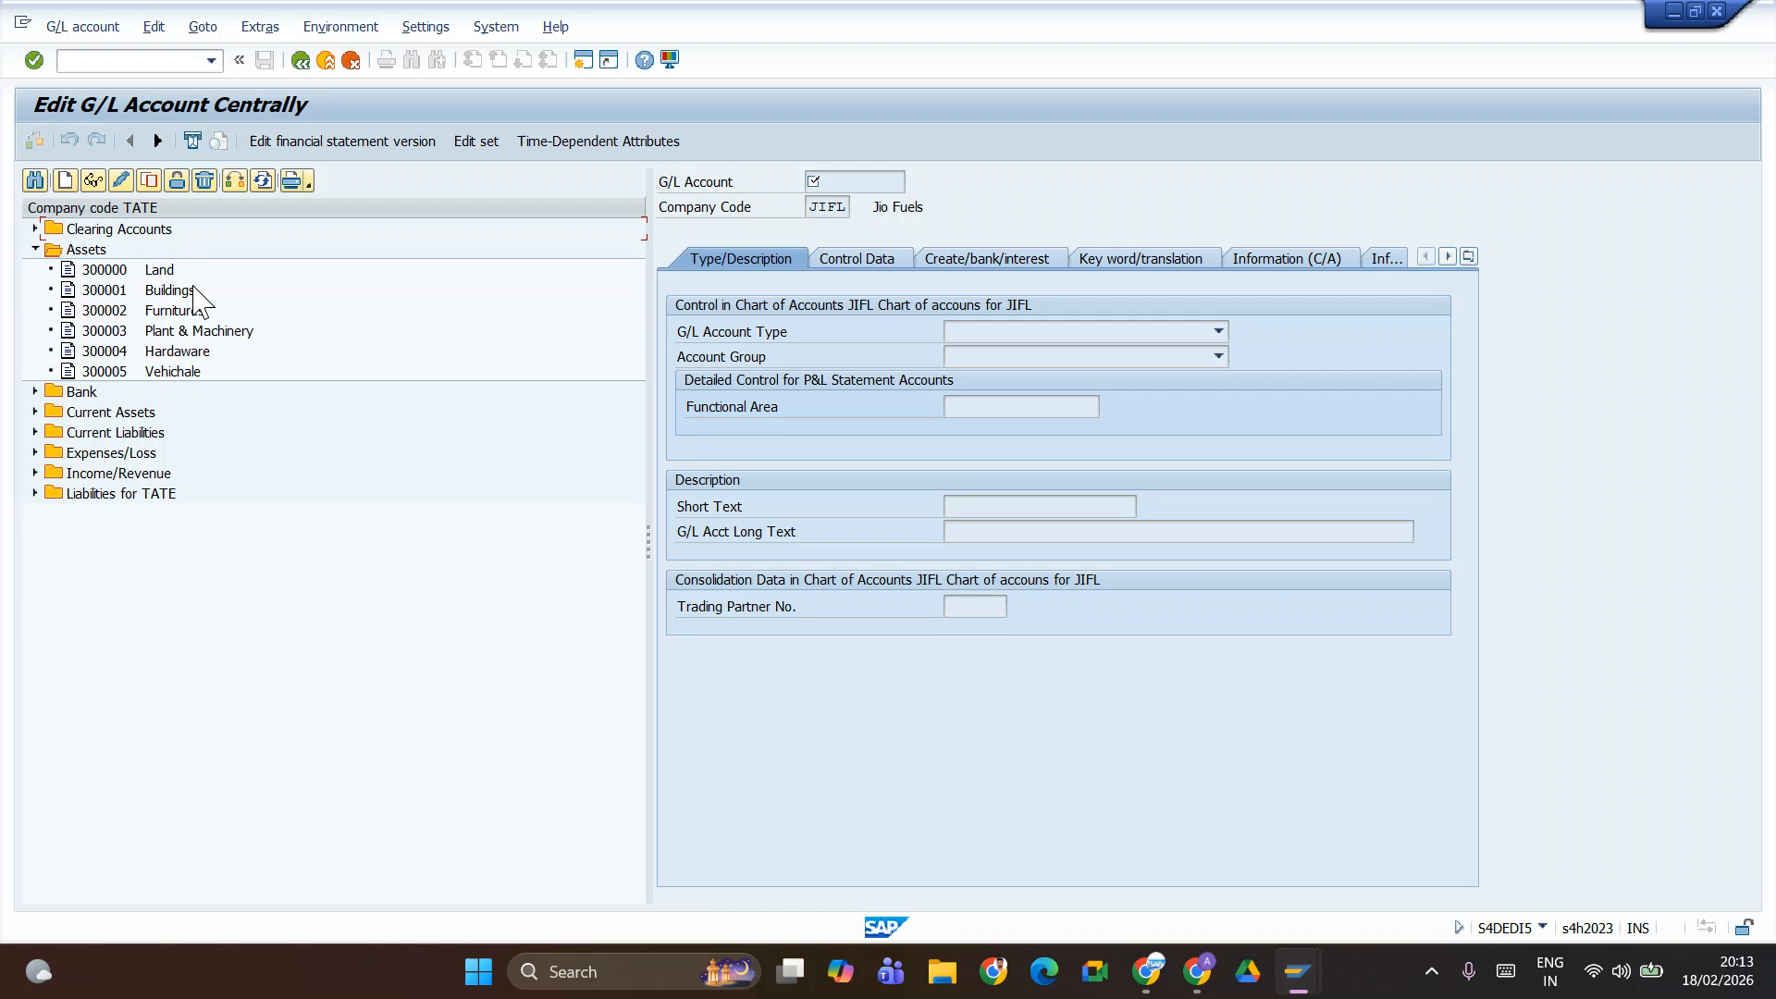
pyautogui.hotkey('alt', 'Tab')
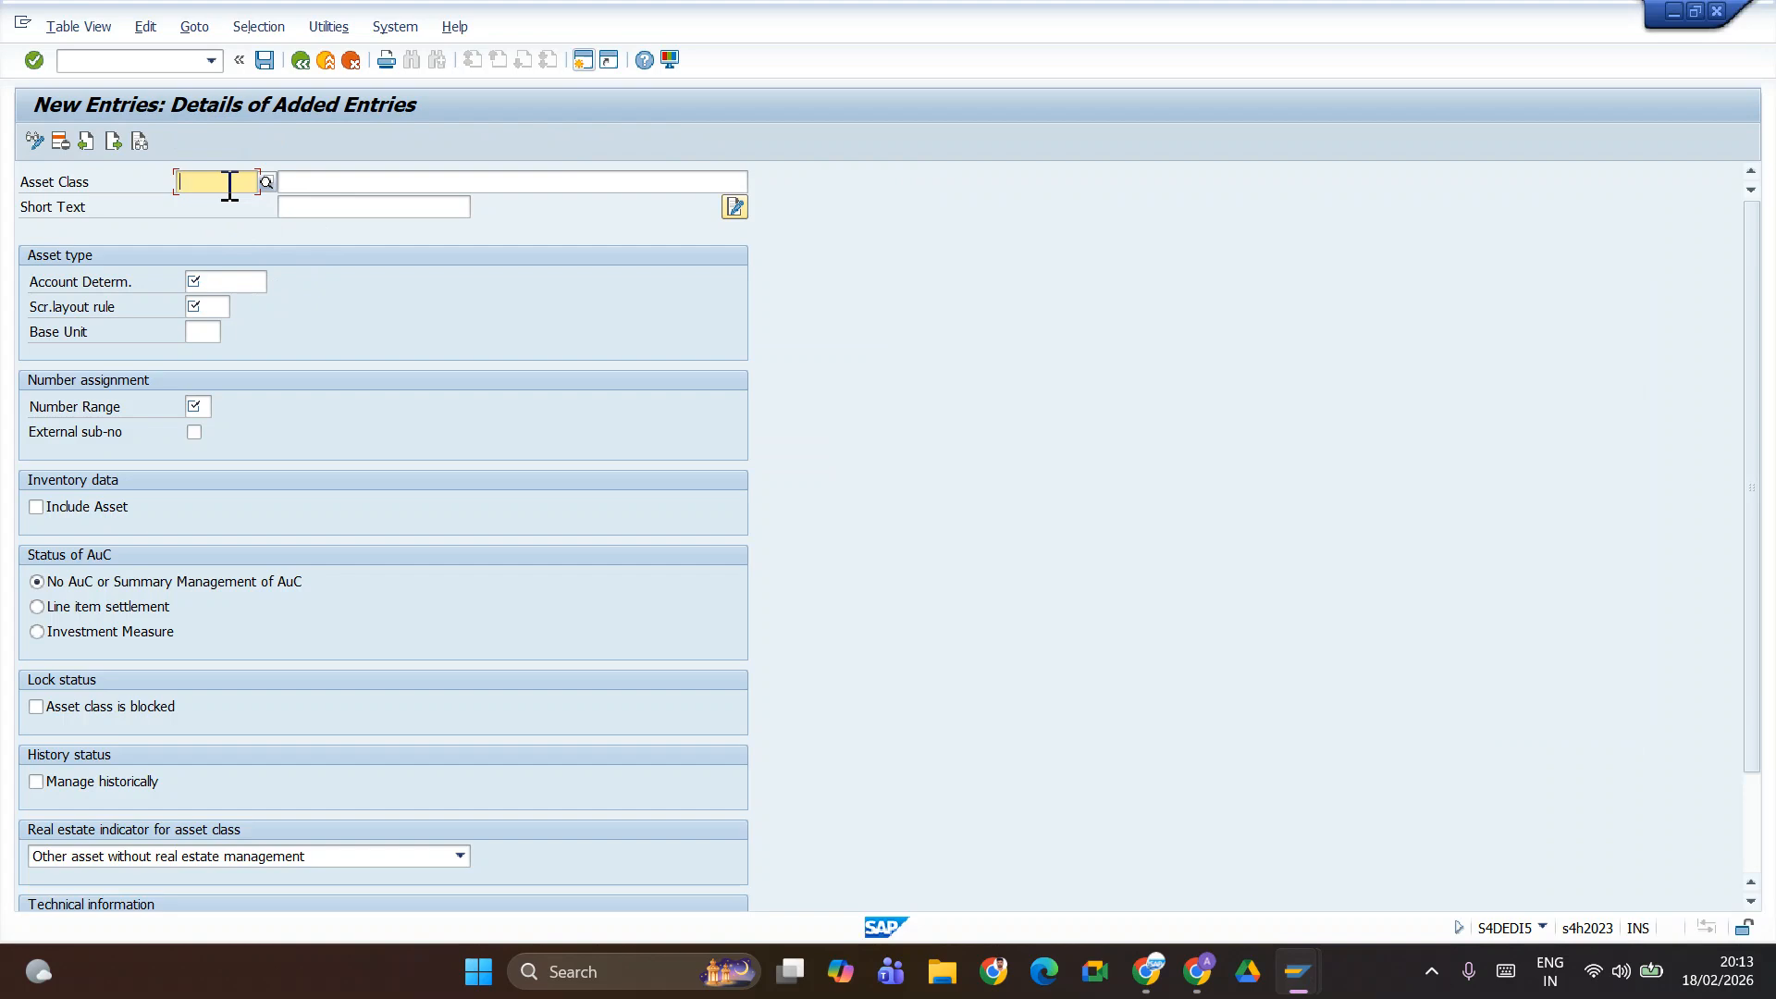
# - Enter TELA as the new asset class with the description Land
pyautogui.write('TEL')
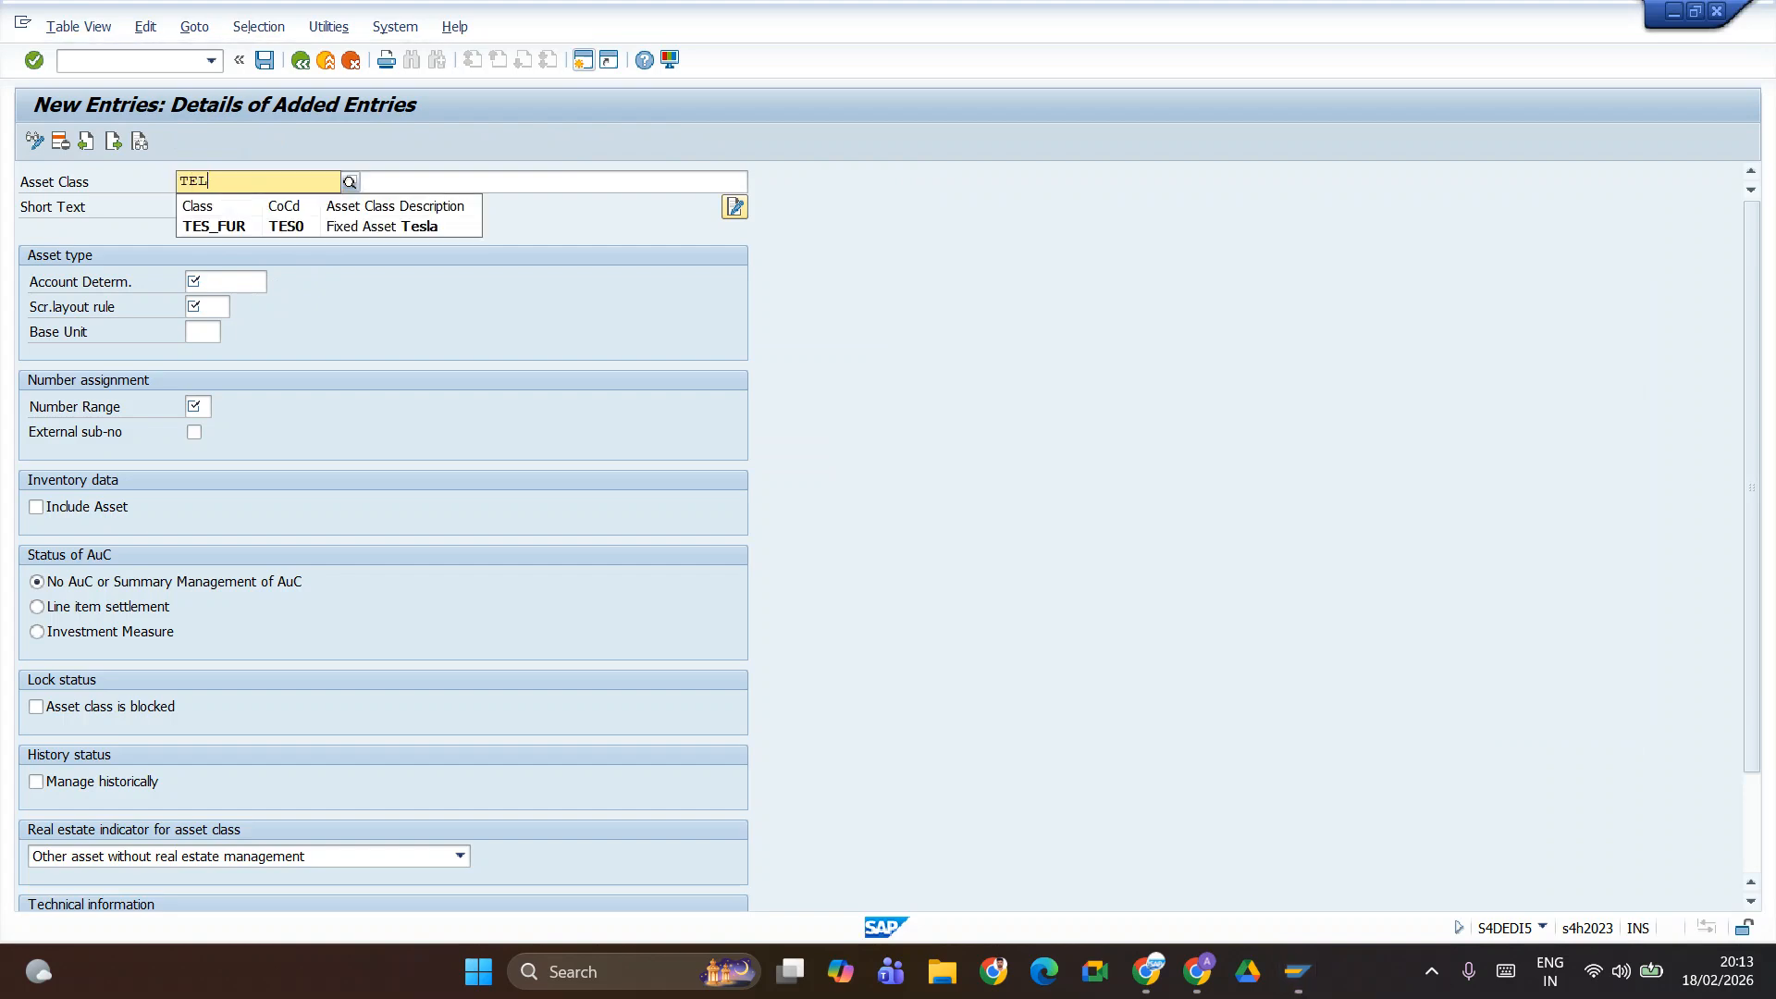
pyautogui.write('A')
pyautogui.press('Tab')
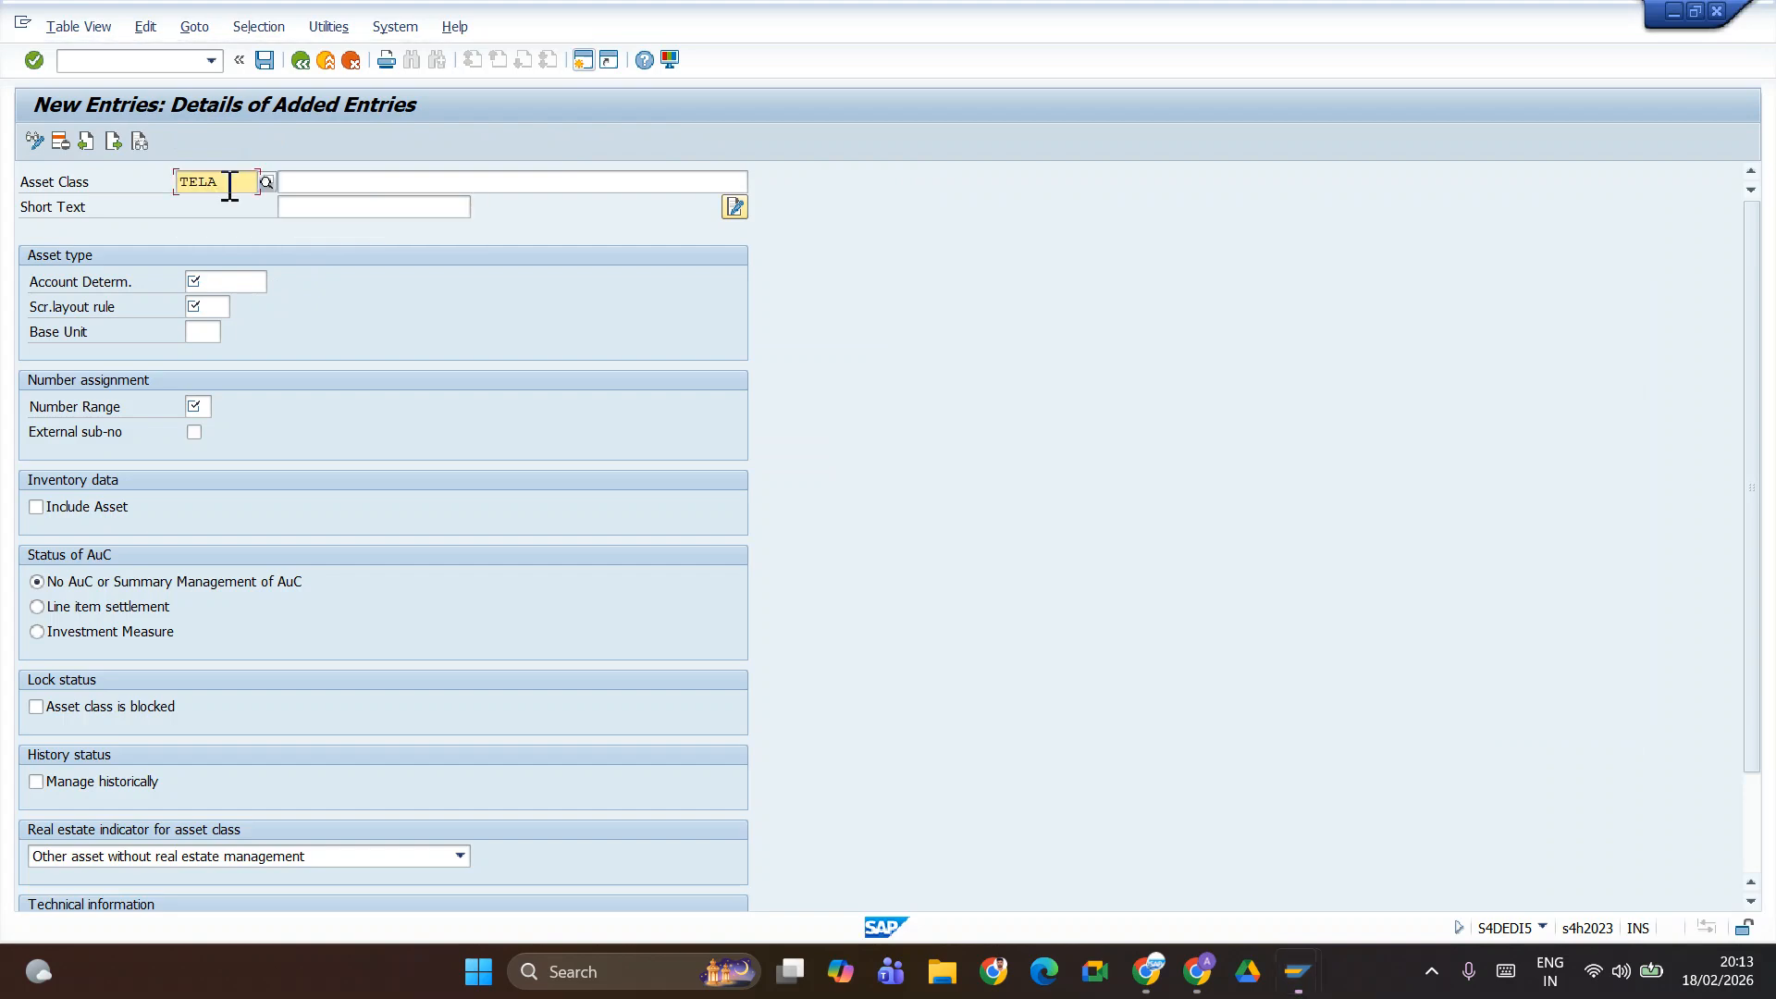
pyautogui.write('lA')
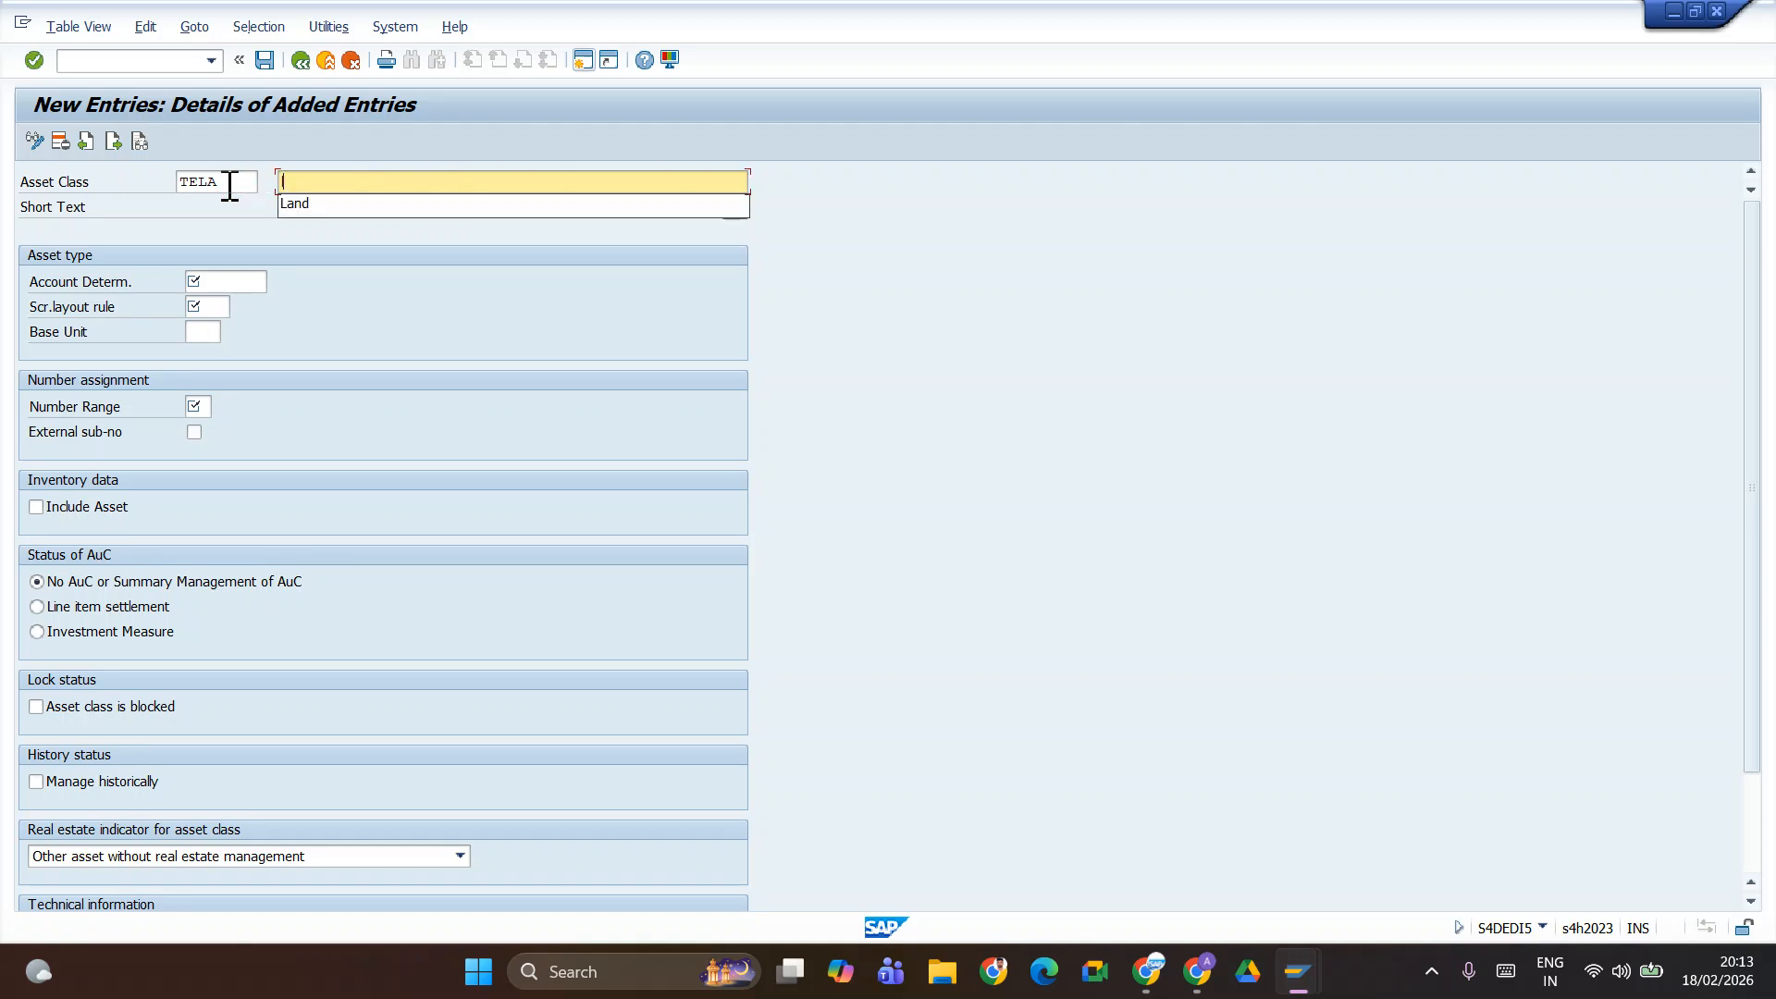
pyautogui.press('BackSpace')
pyautogui.press('BackSpace')
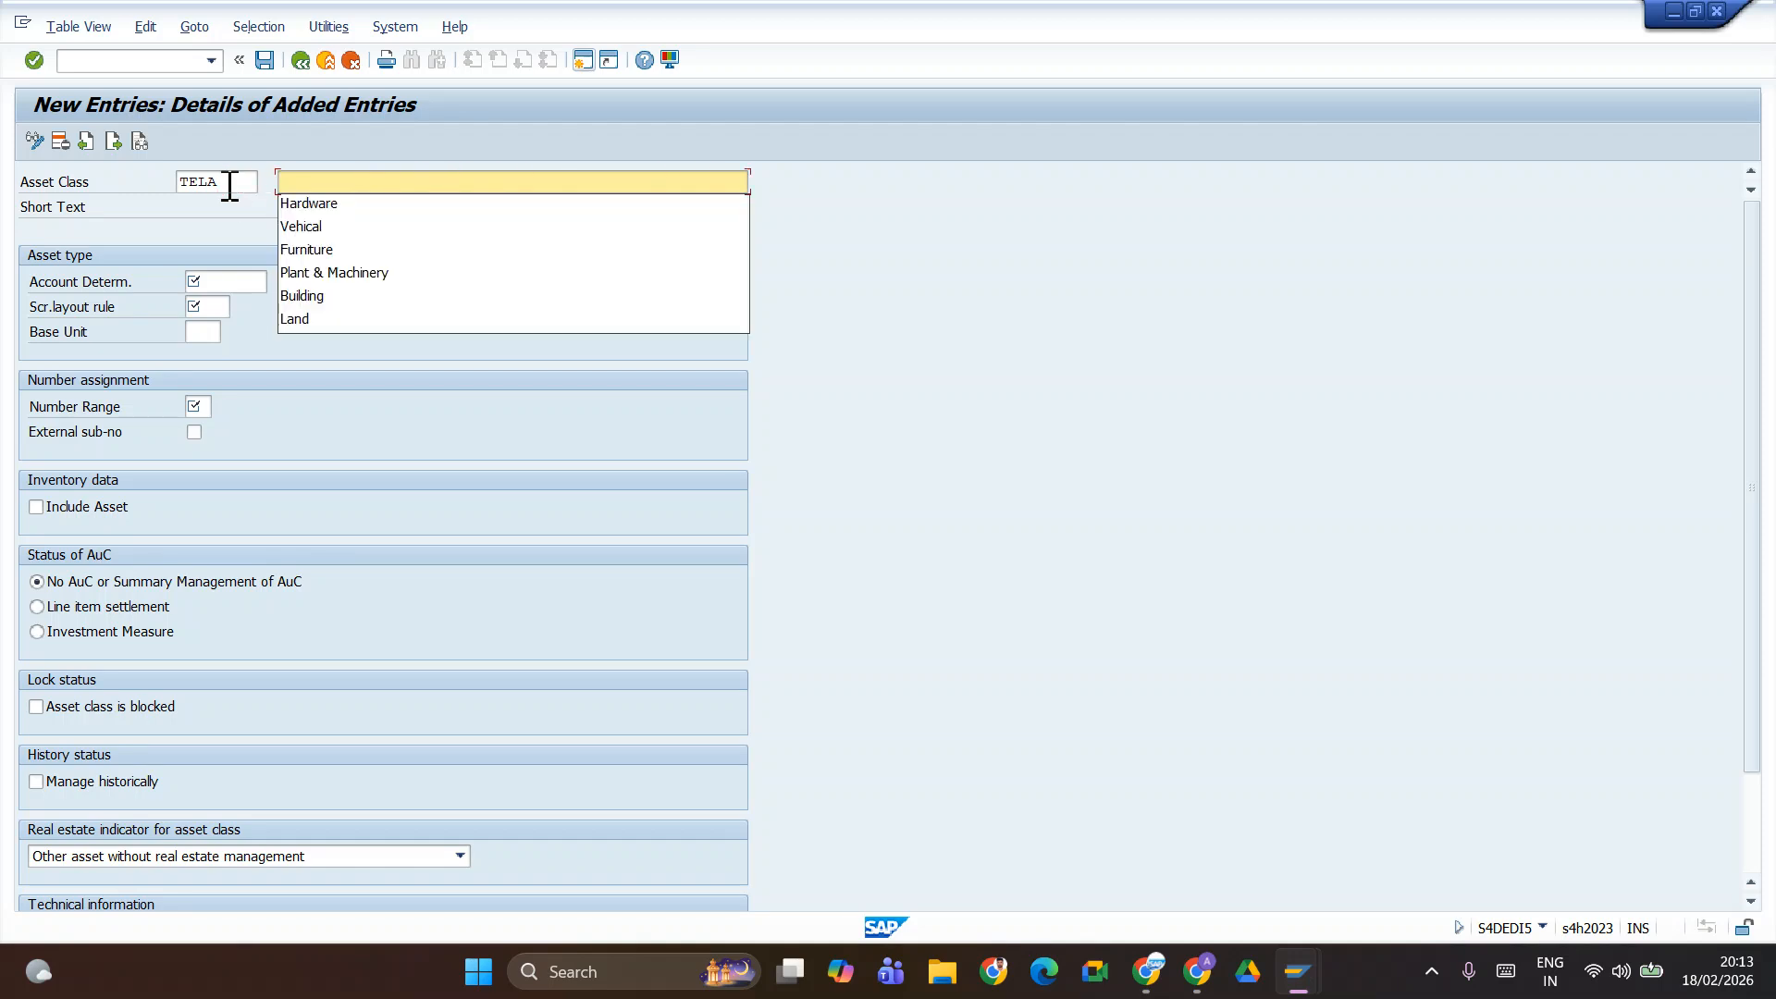
pyautogui.write('l')
pyautogui.press('BackSpace')
pyautogui.write('l')
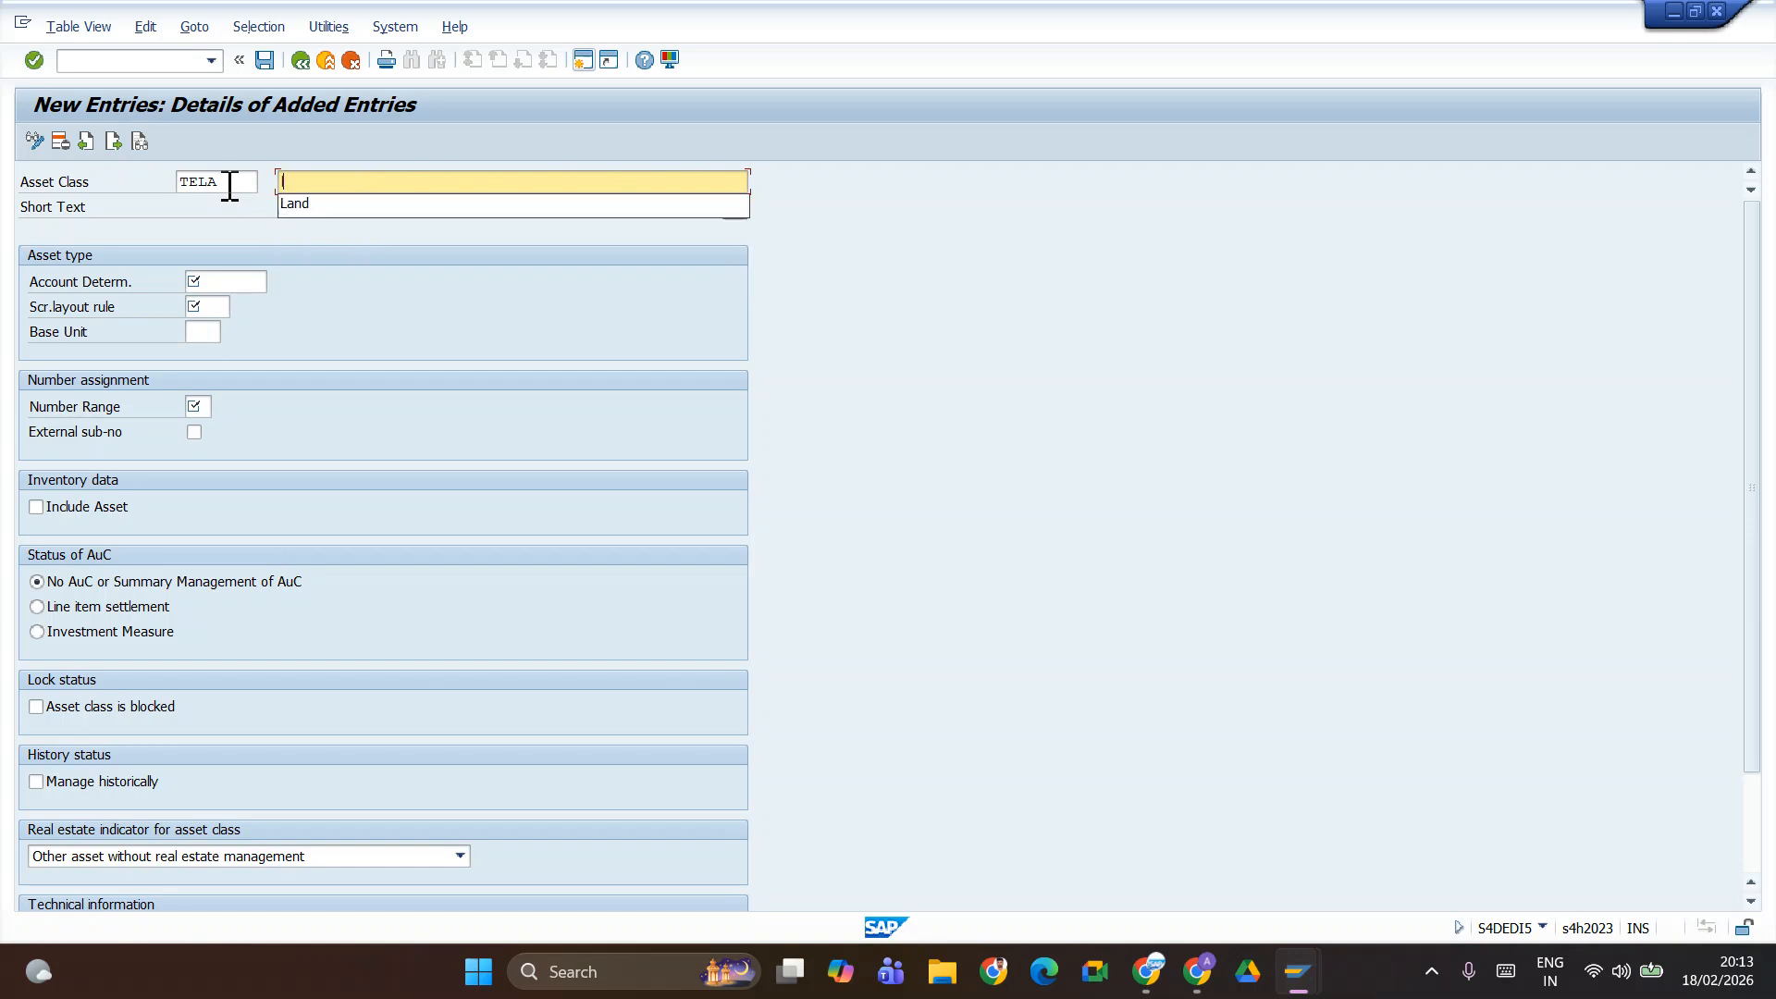
pyautogui.press('Down')
pyautogui.press('Return')
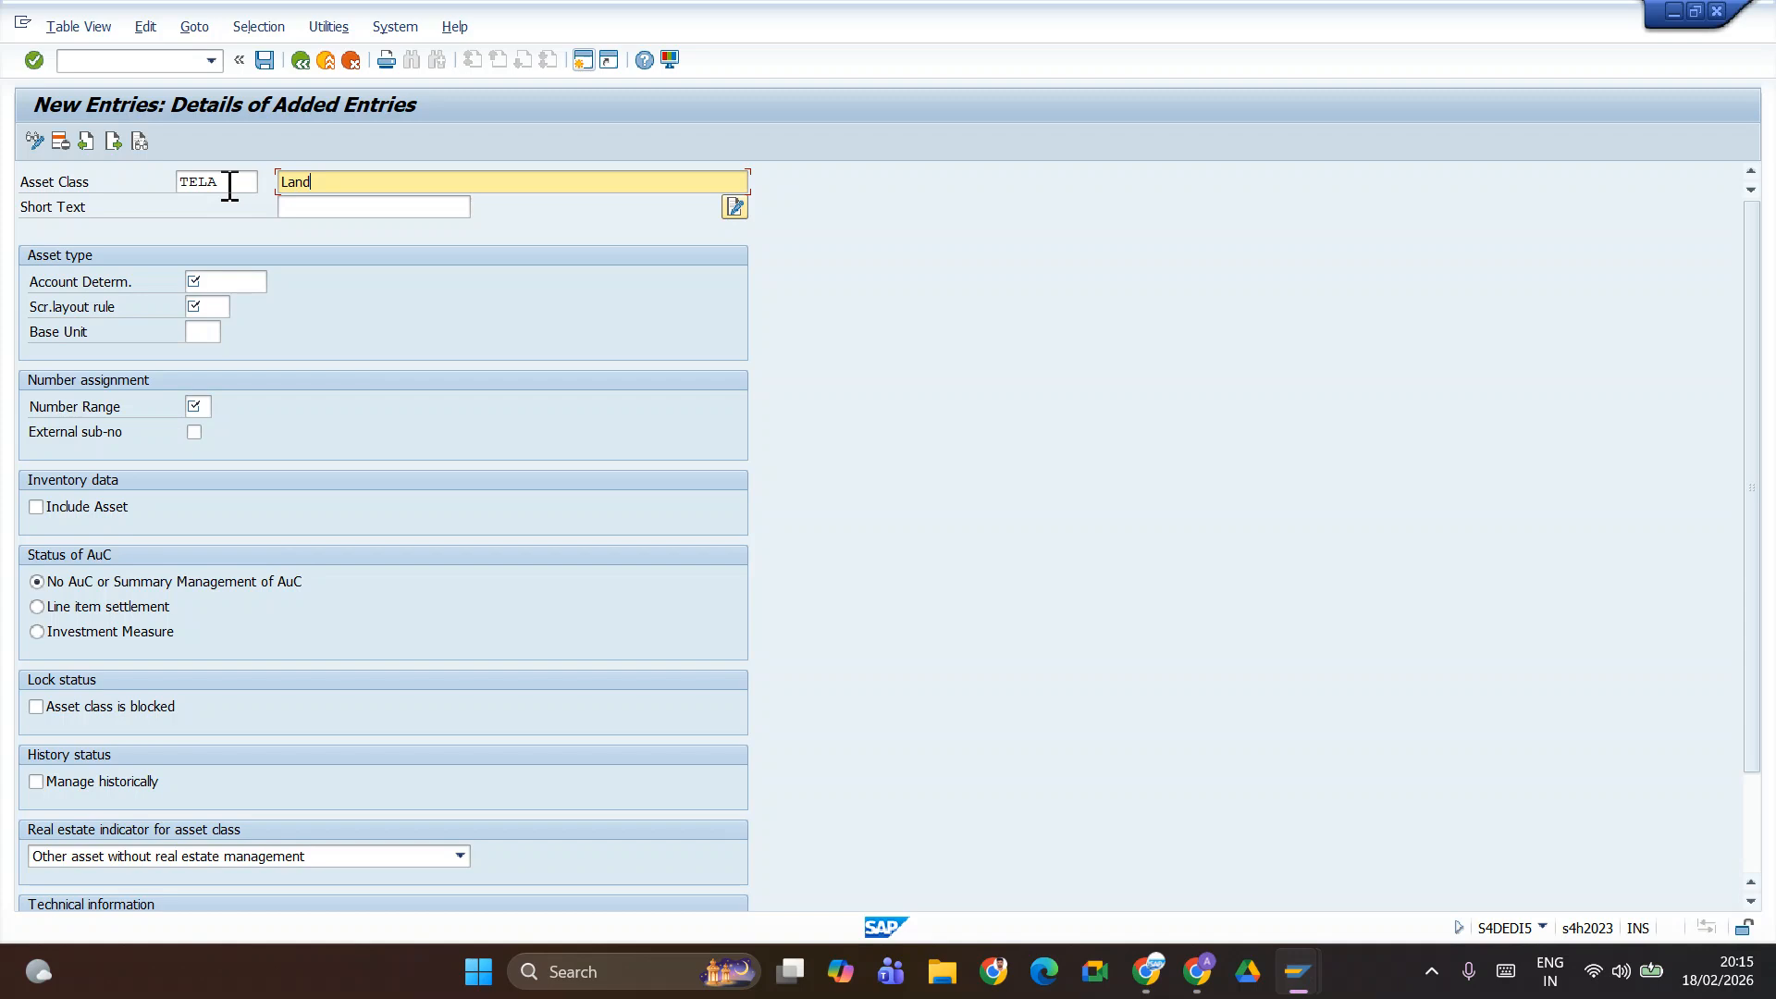
# - Set the short text of asset class TELA to Land
pyautogui.press('Tab')
pyautogui.press('Tab')
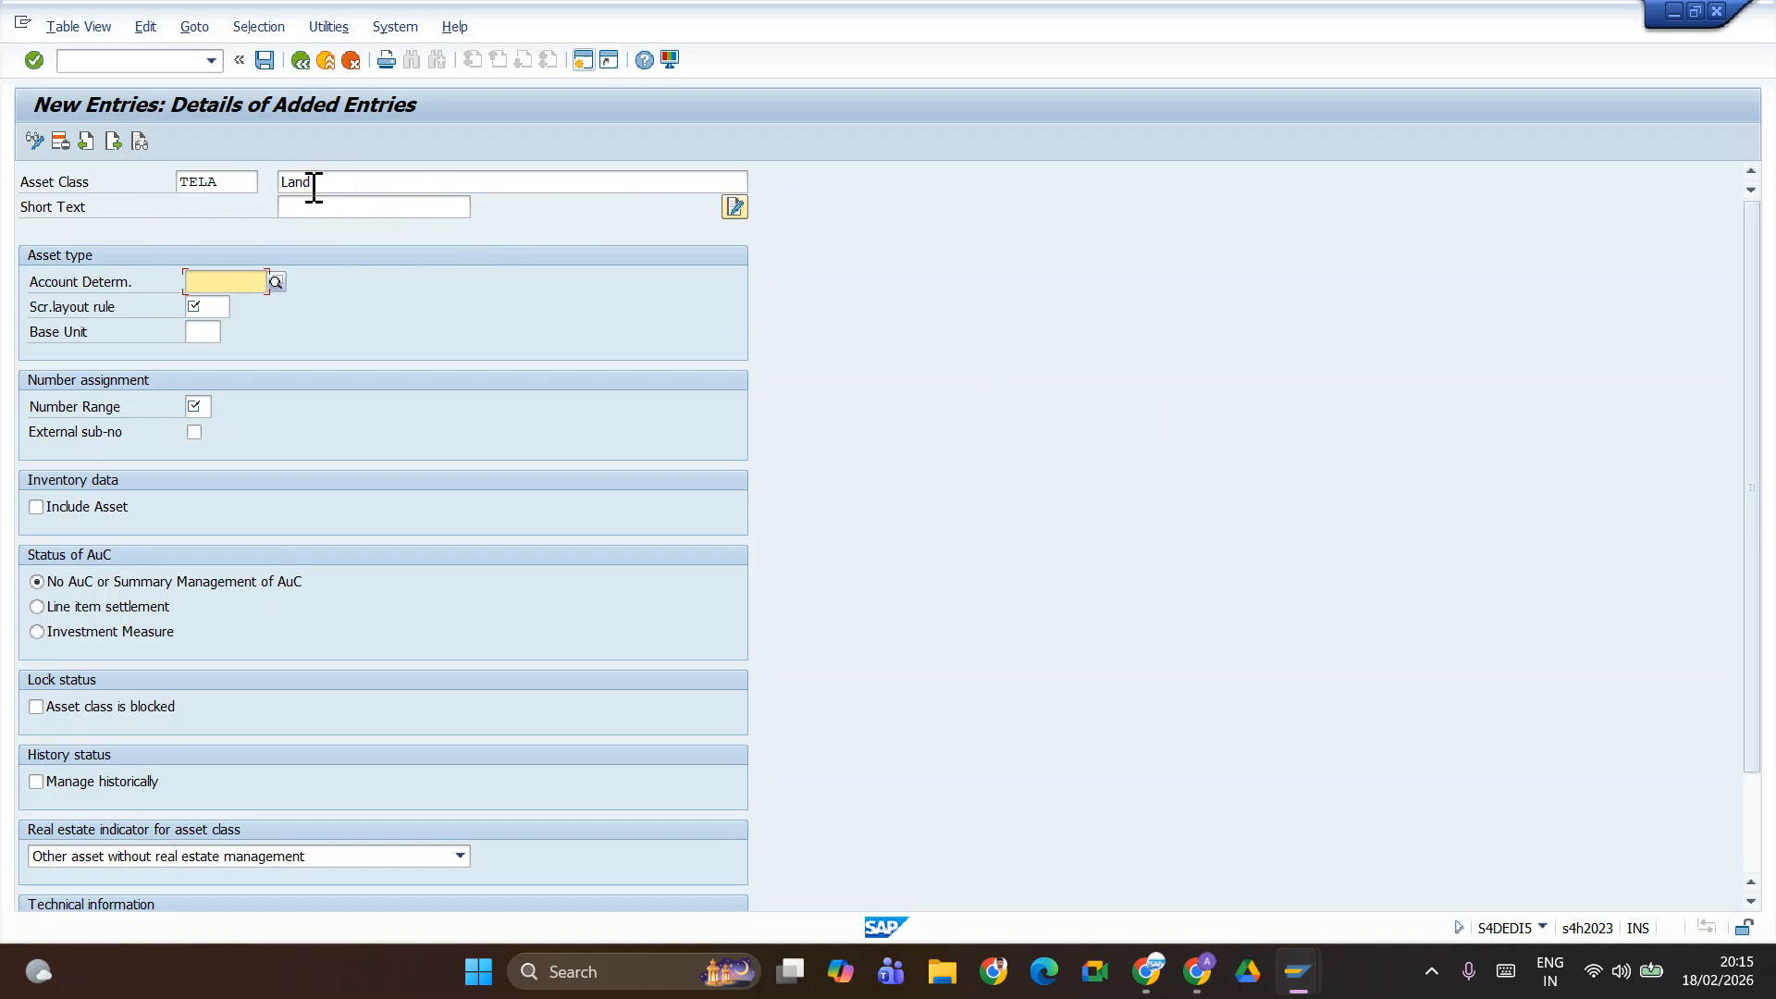
pyautogui.click(346, 204)
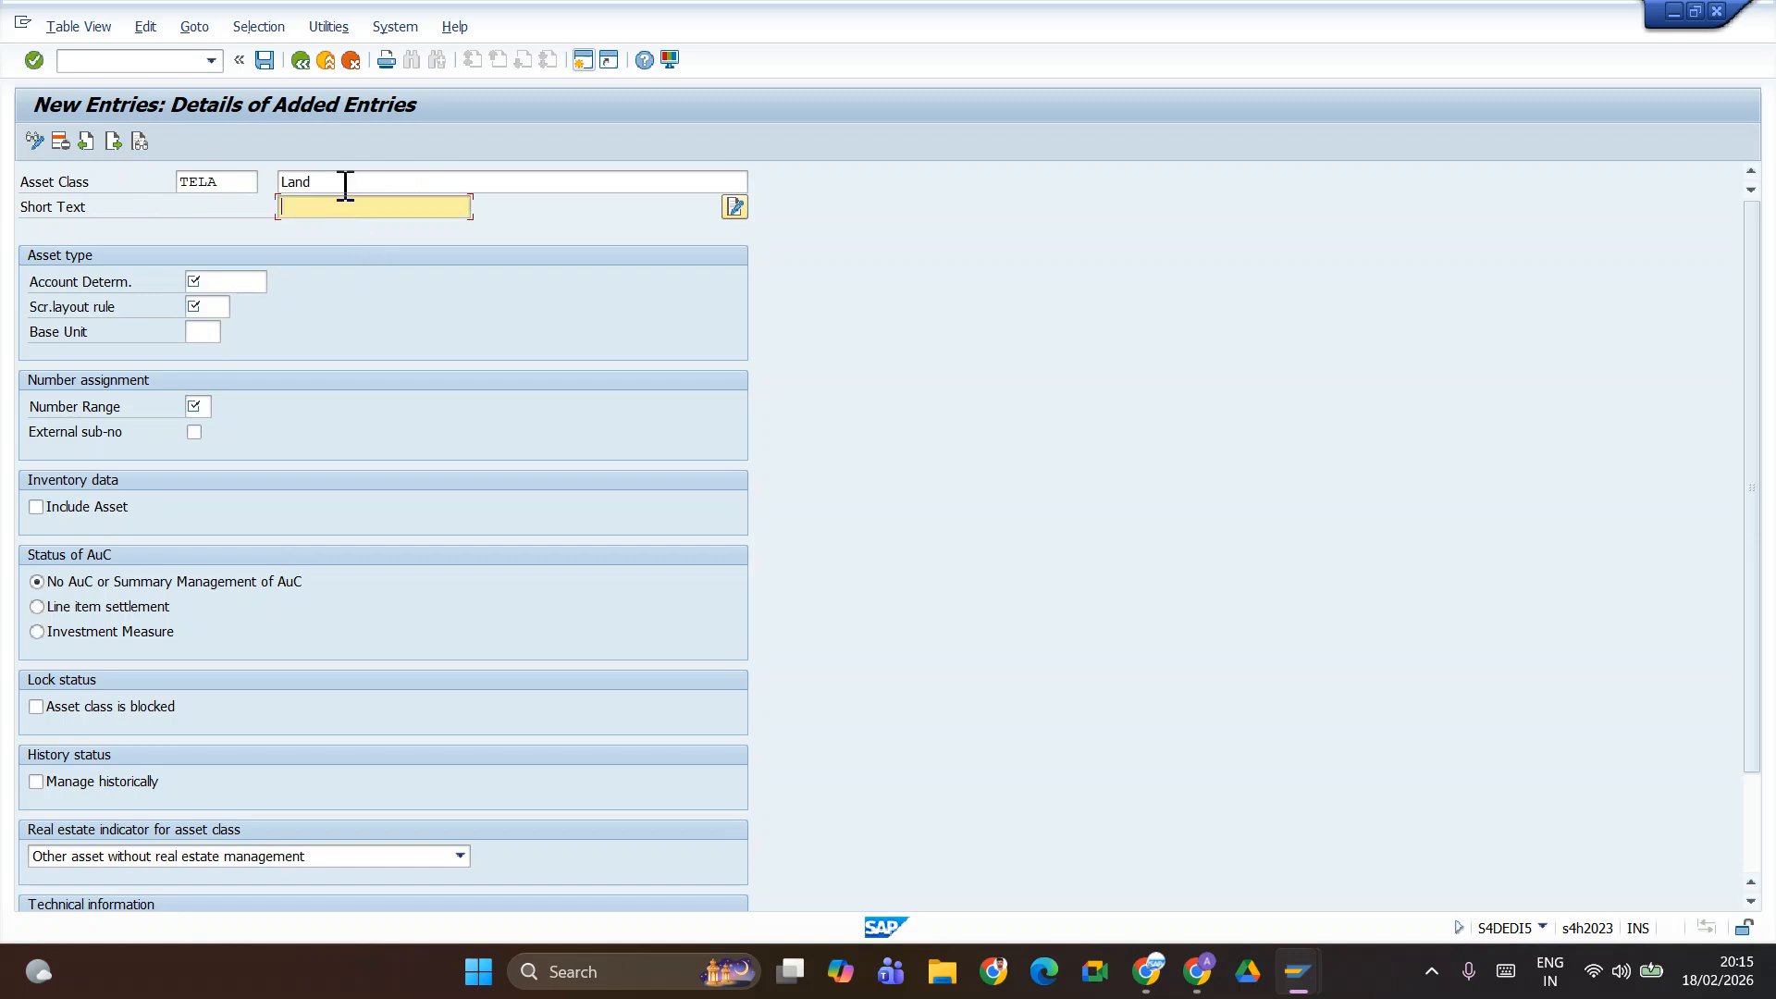
pyautogui.click(340, 181)
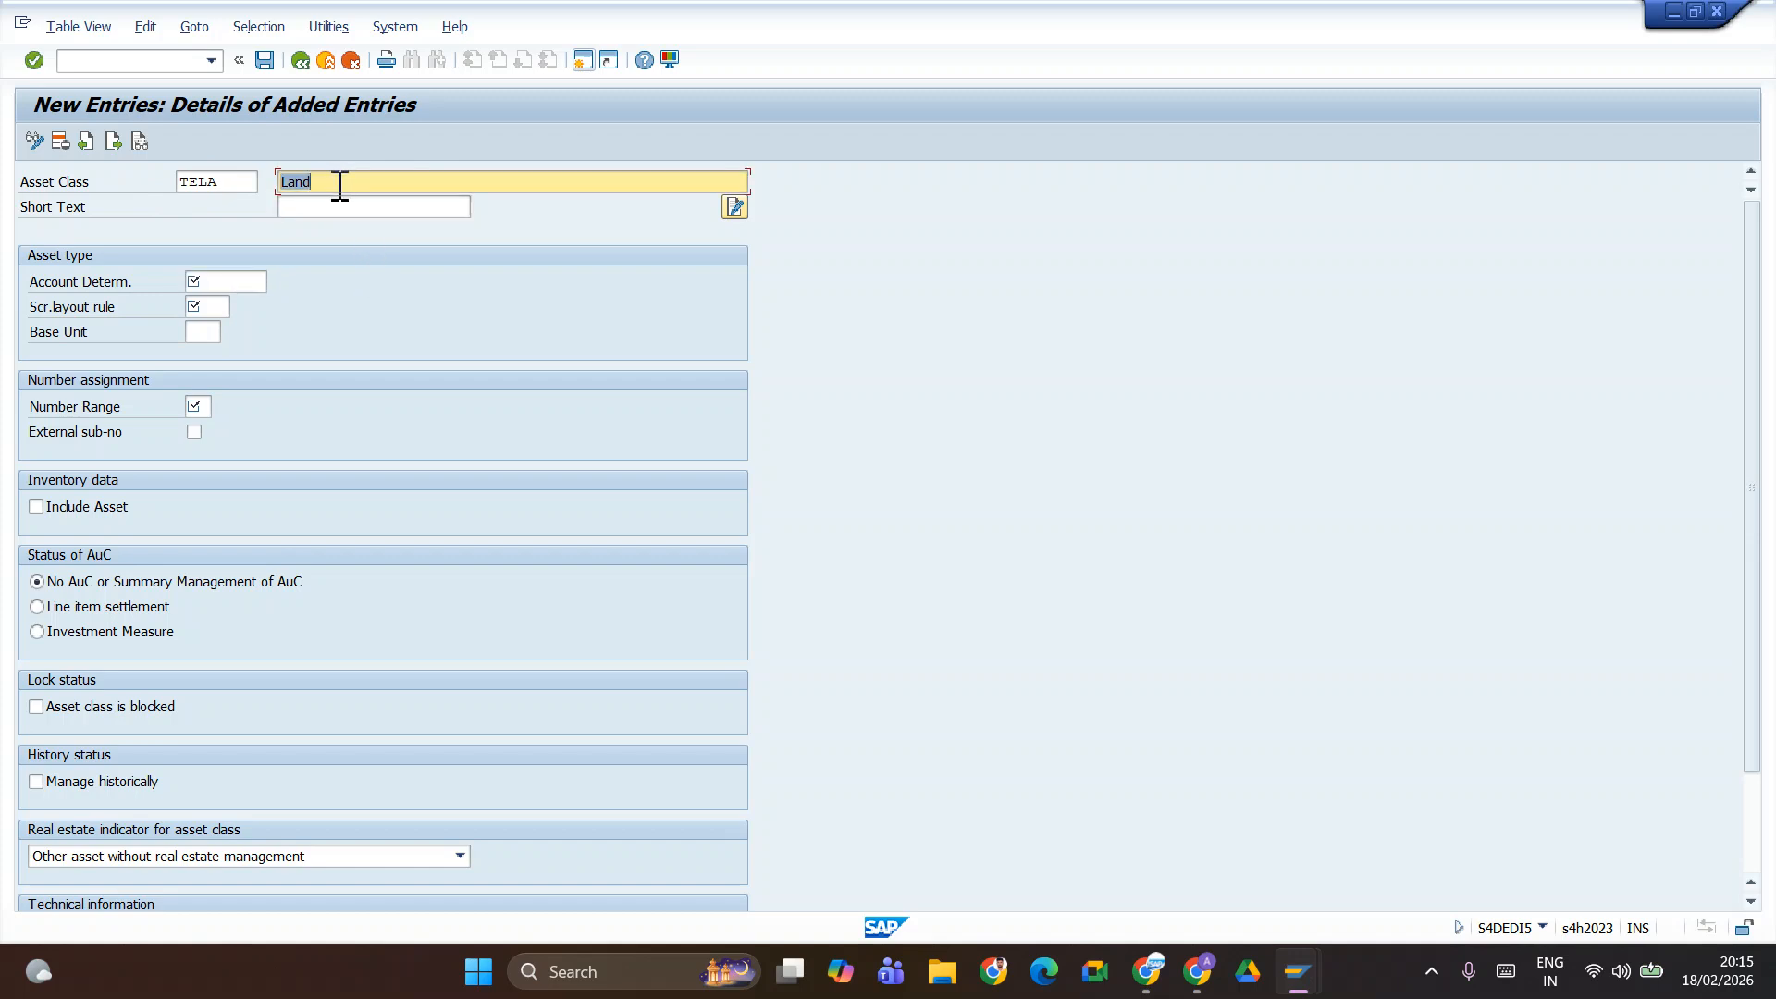
pyautogui.press('Tab')
pyautogui.write('Land')
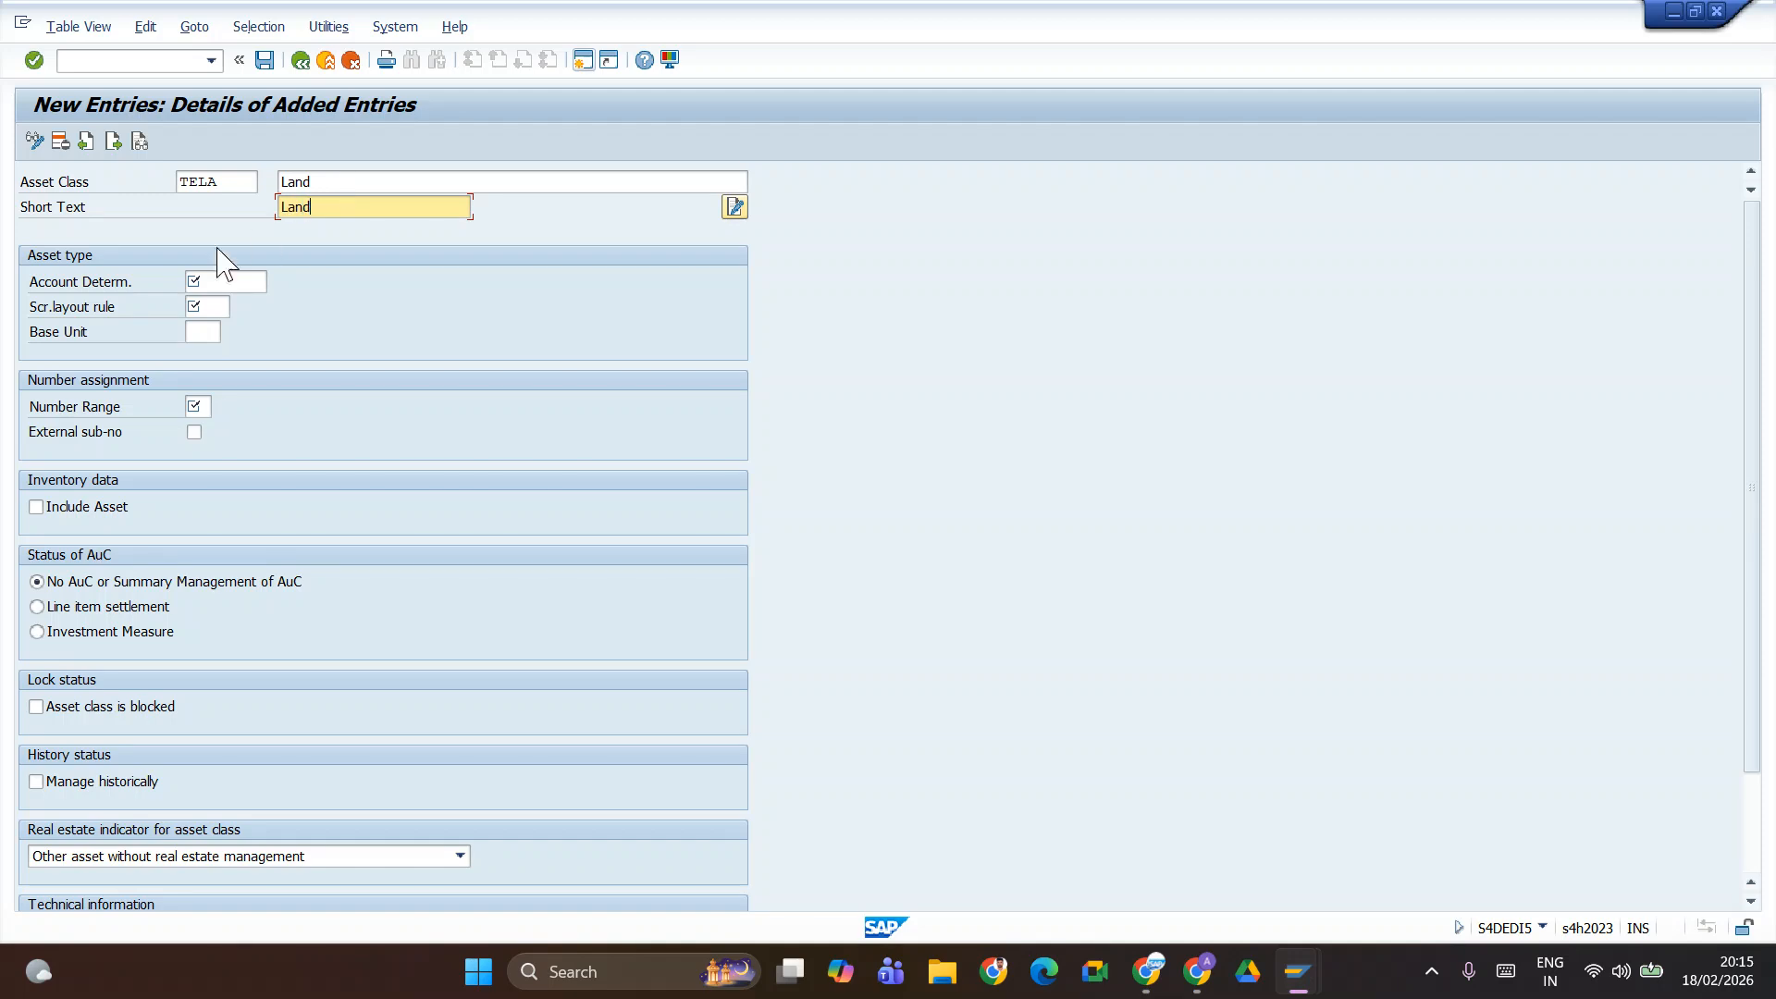
# - Assign screen layout rule TELA to the Land asset class
pyautogui.click(222, 305)
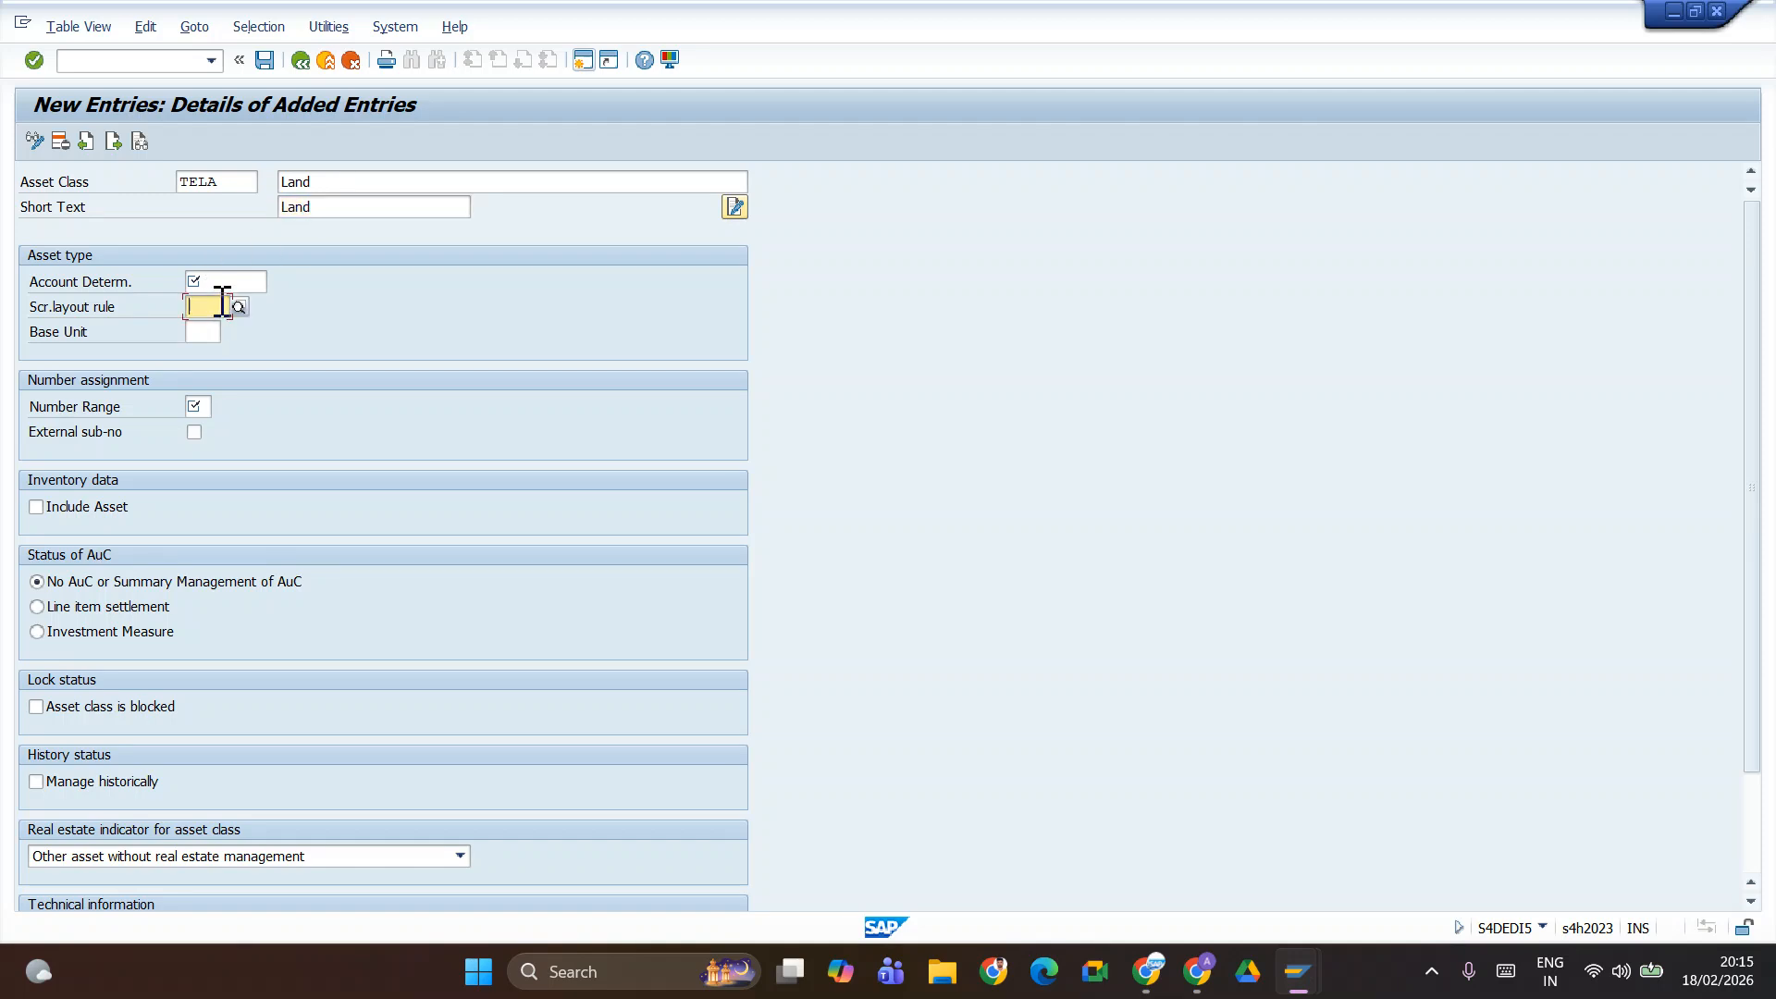
pyautogui.write('TE')
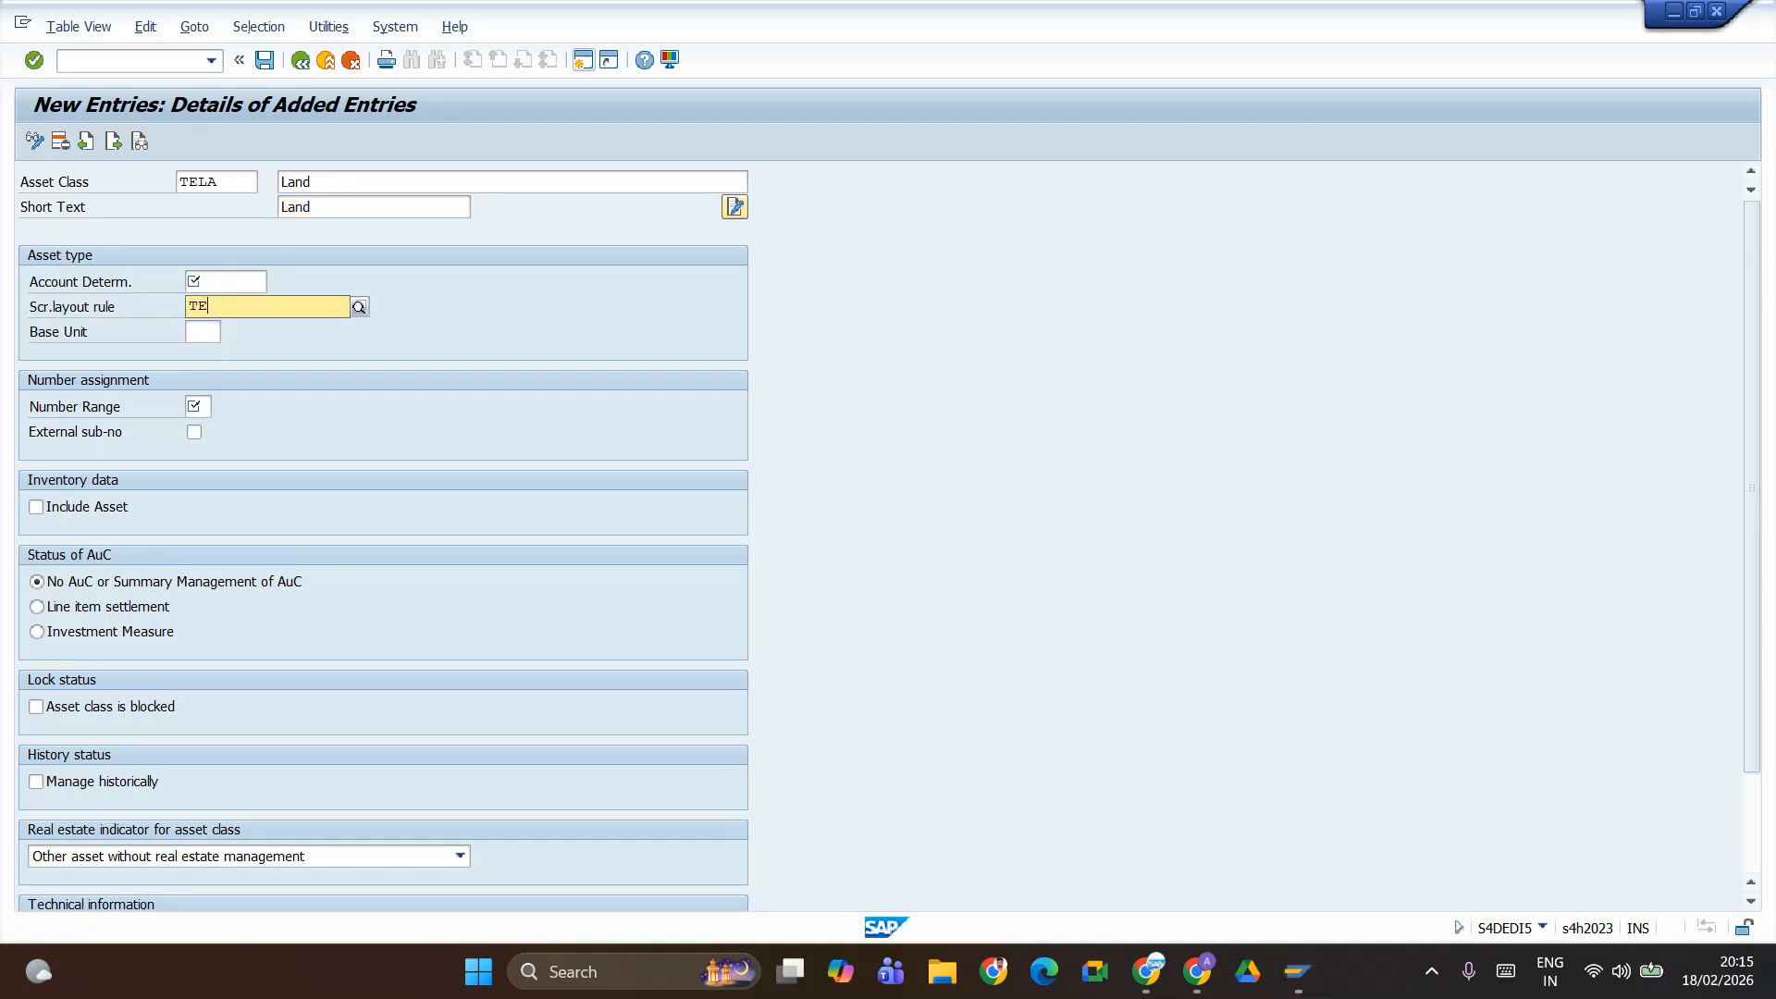
pyautogui.write('LA')
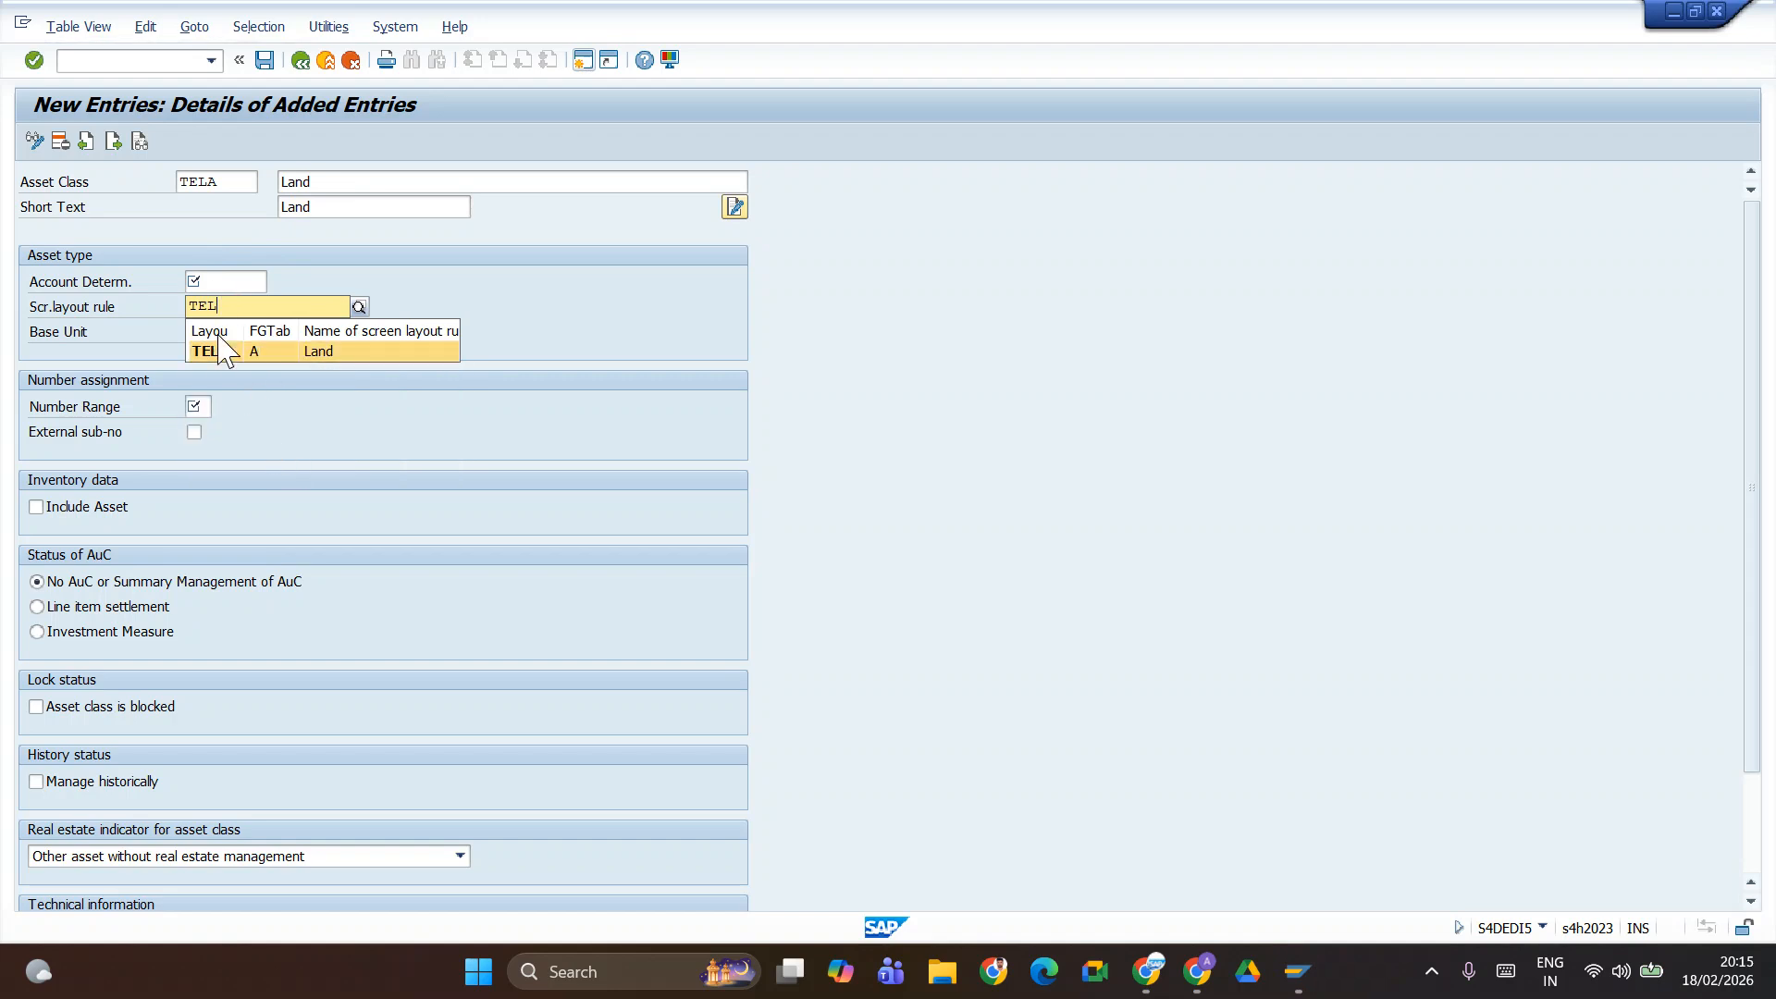
pyautogui.click(212, 359)
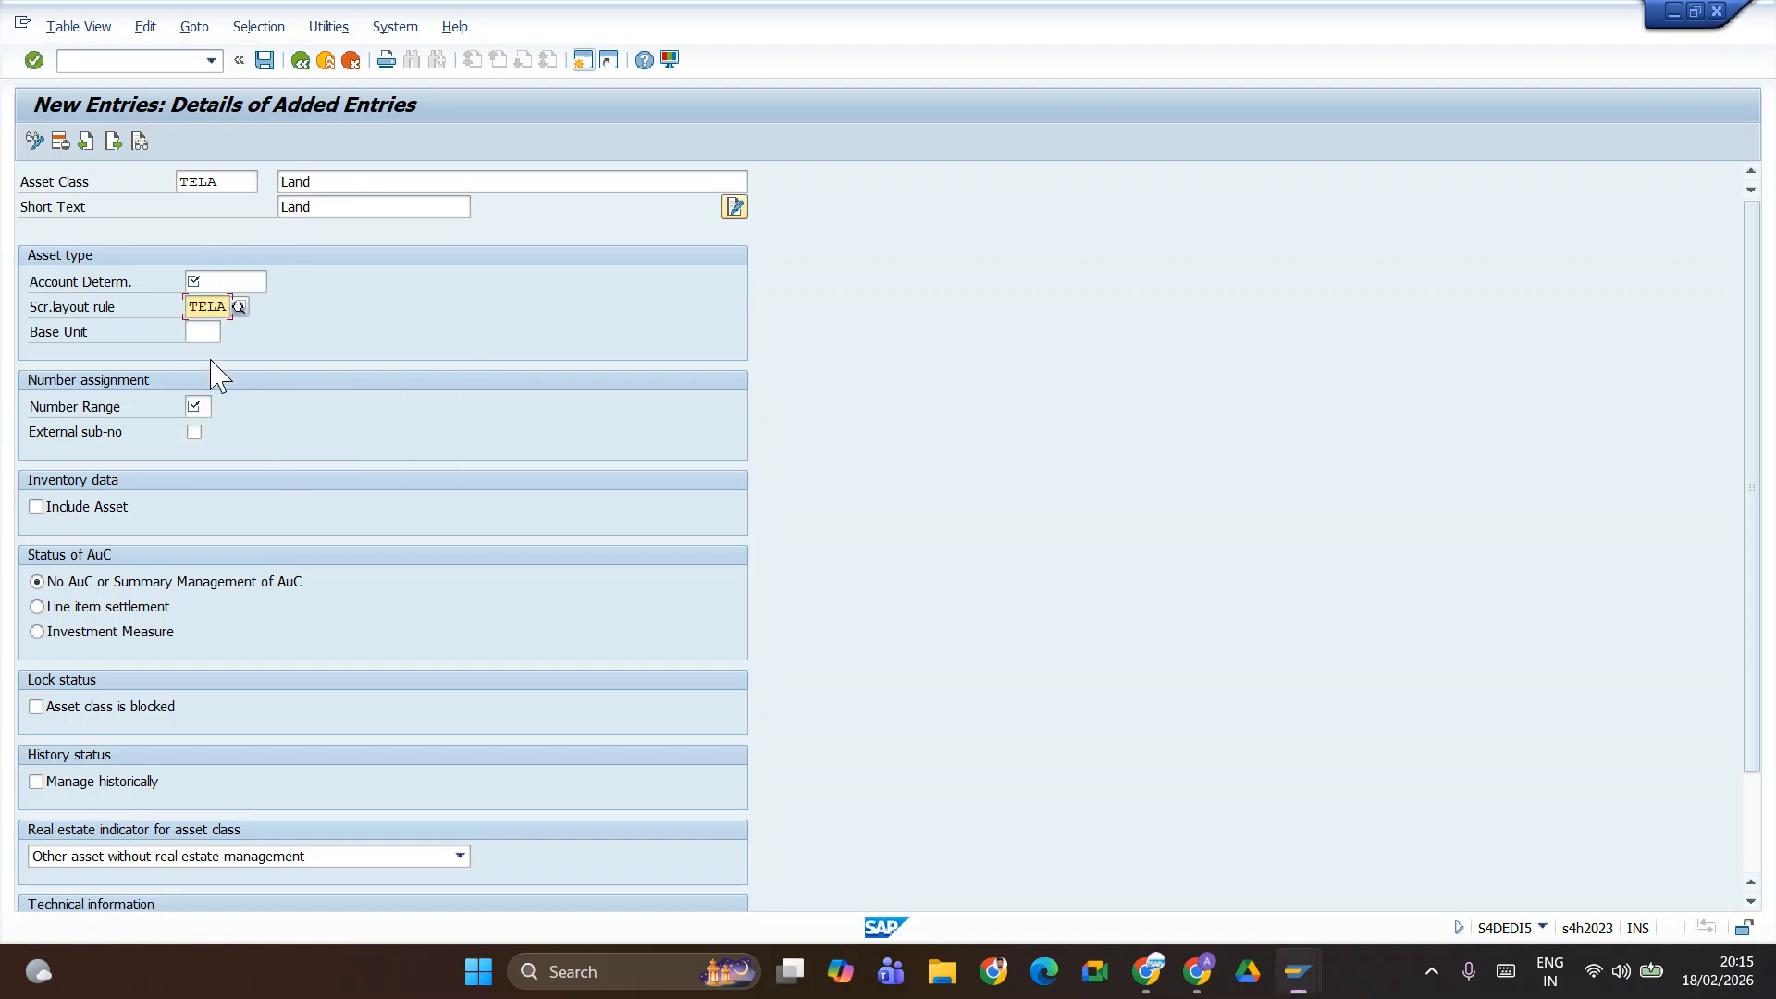
# - Look through the available account determinations for the Land asset class and close the list without choosing one
pyautogui.click(243, 280)
pyautogui.click(276, 282)
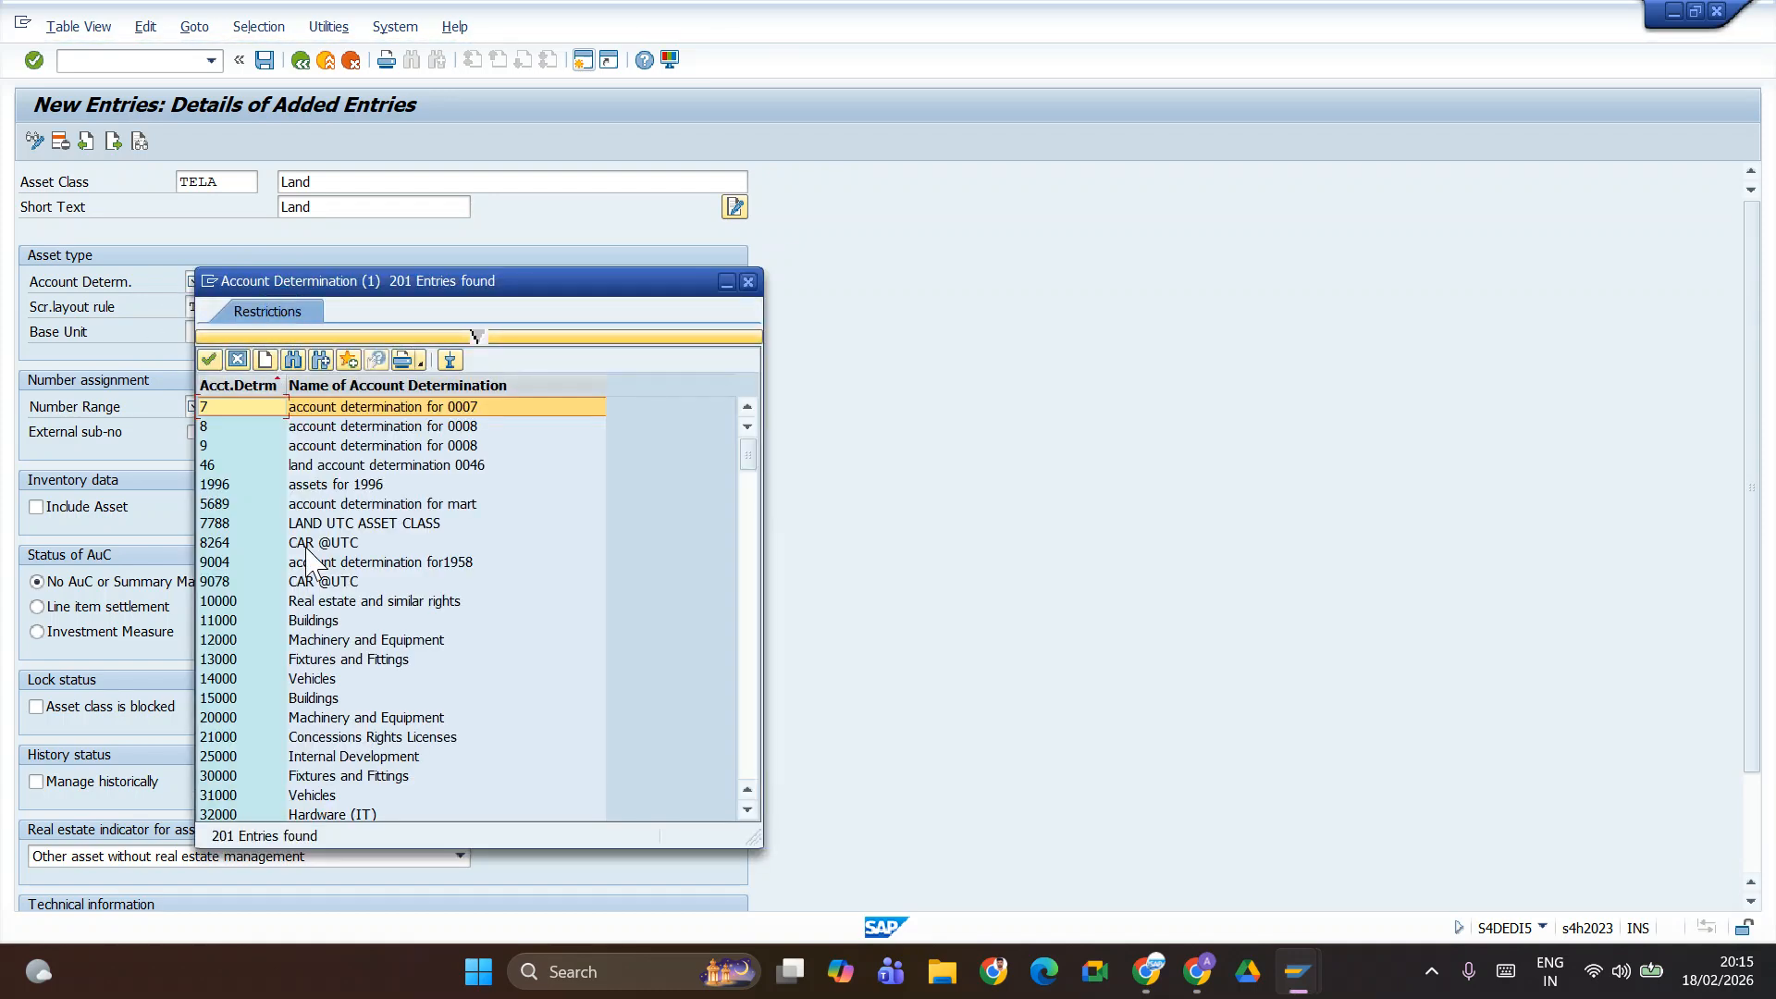
pyautogui.scroll(-20, 314, 703)
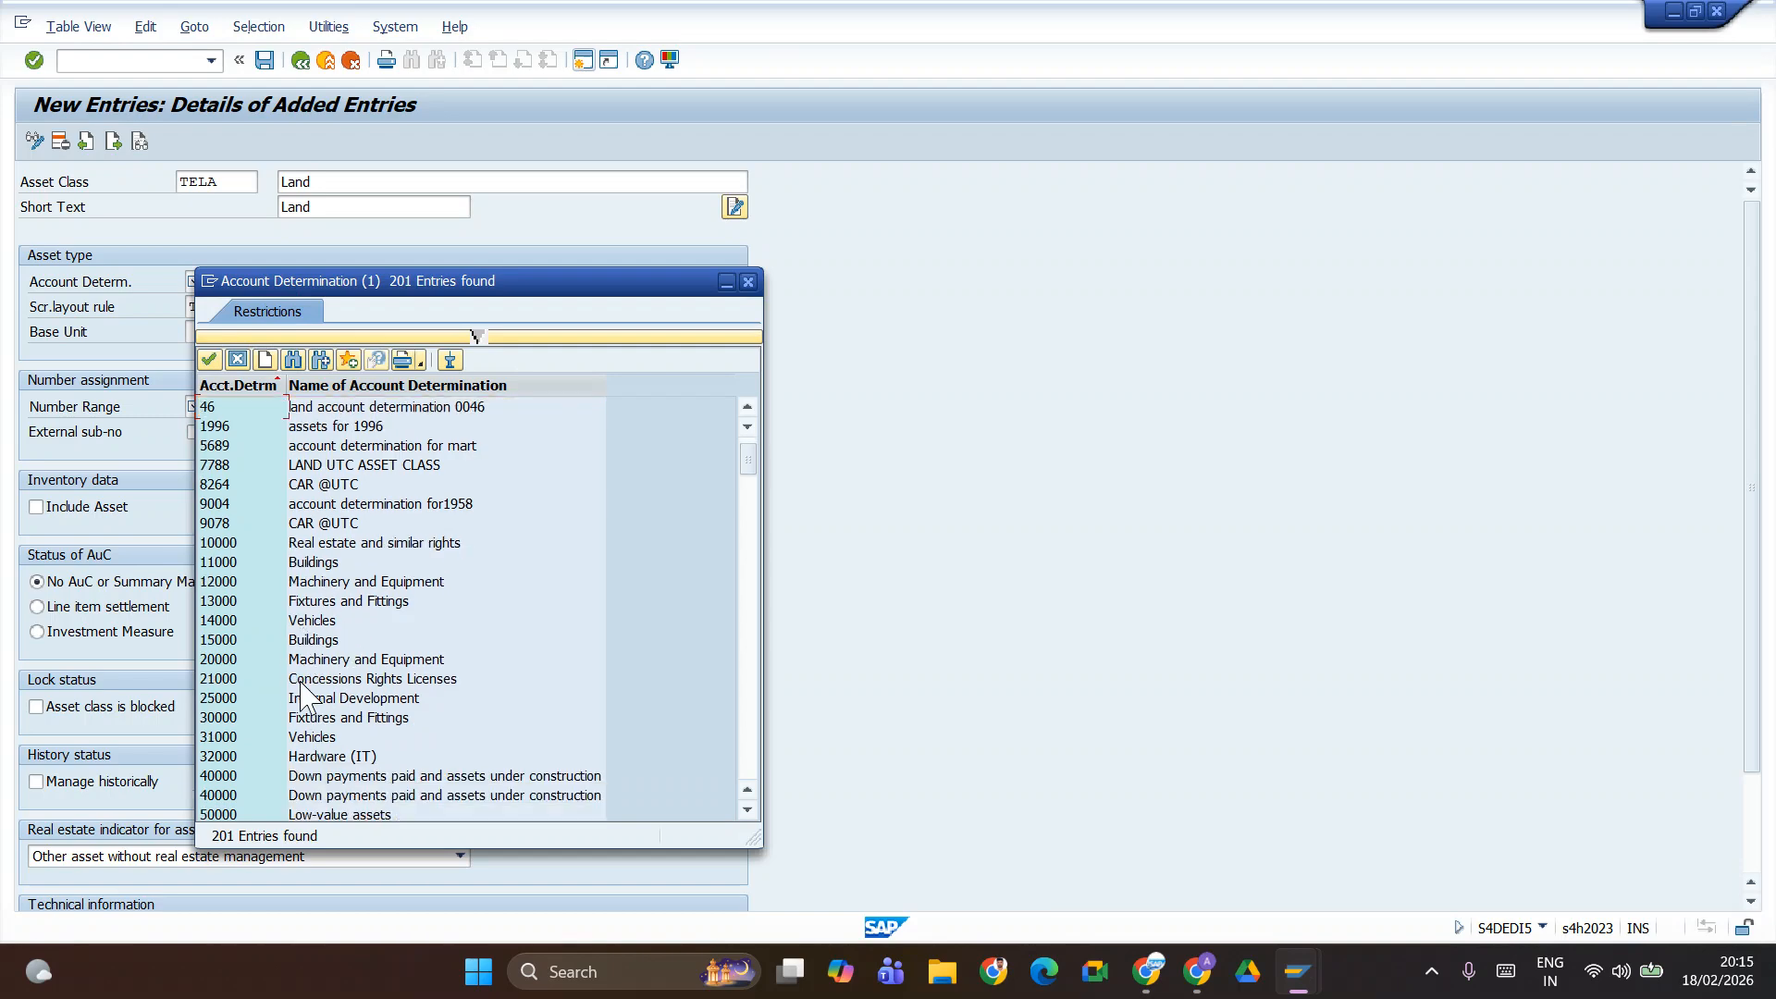
pyautogui.scroll(-13, 301, 692)
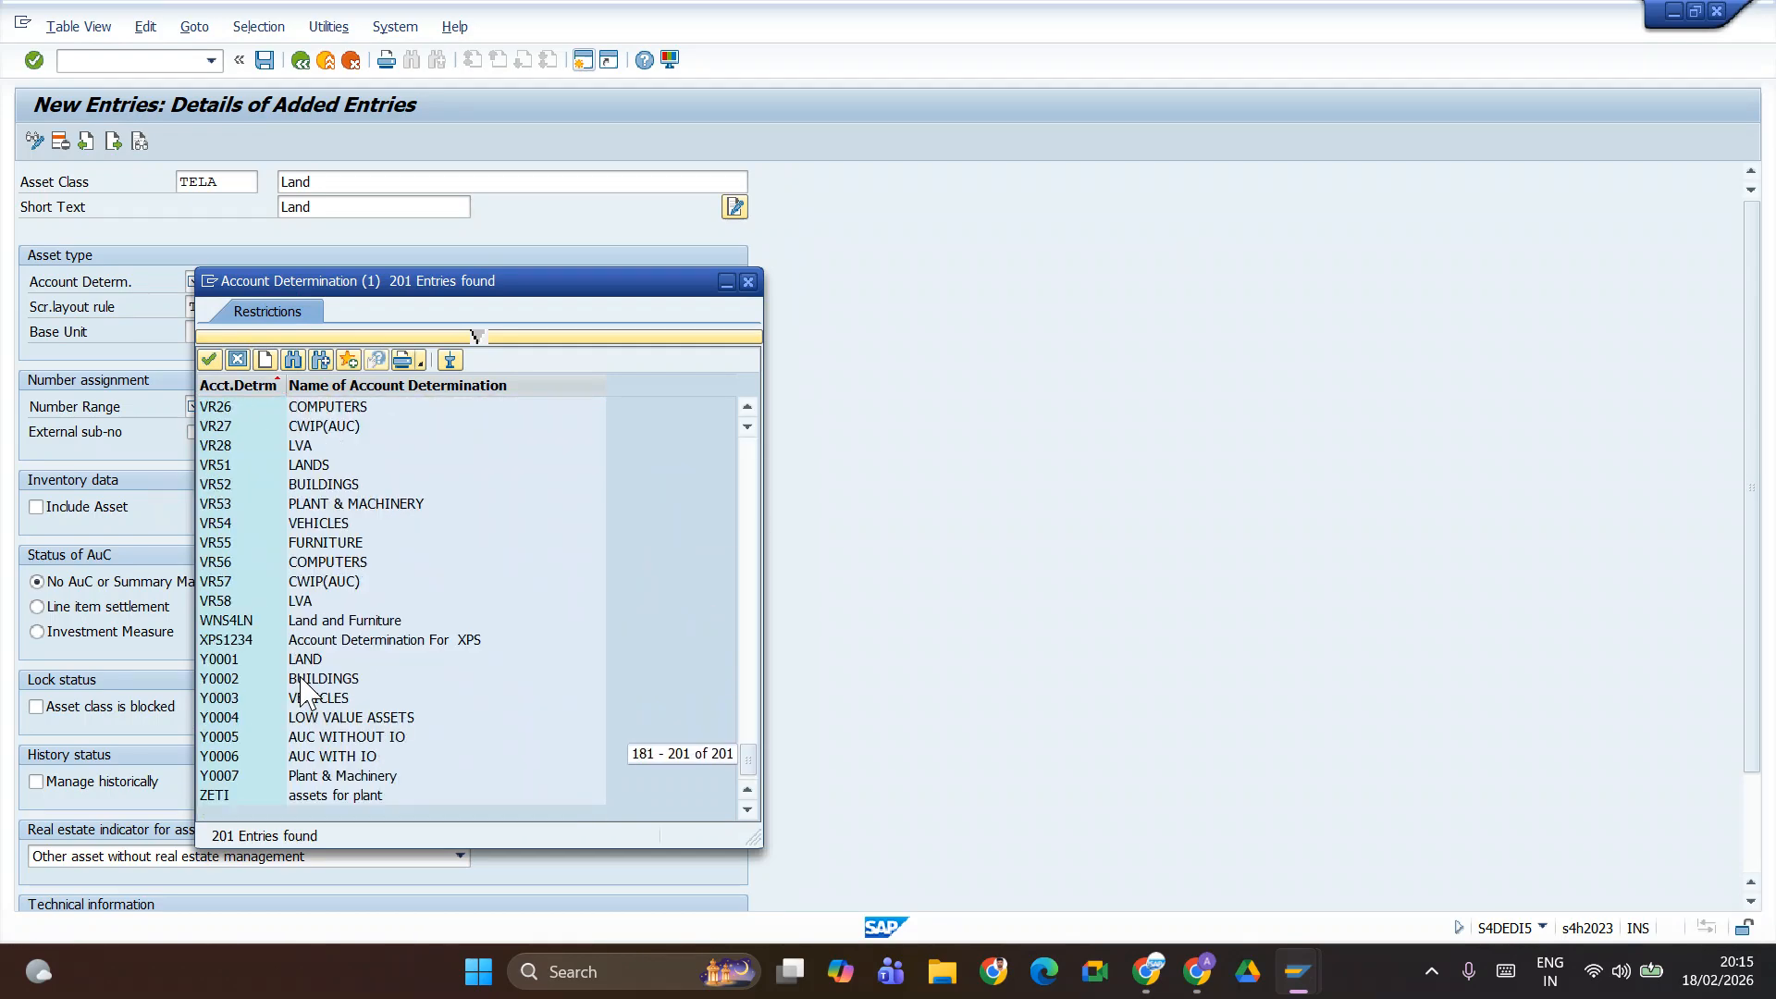
pyautogui.scroll(19, 302, 692)
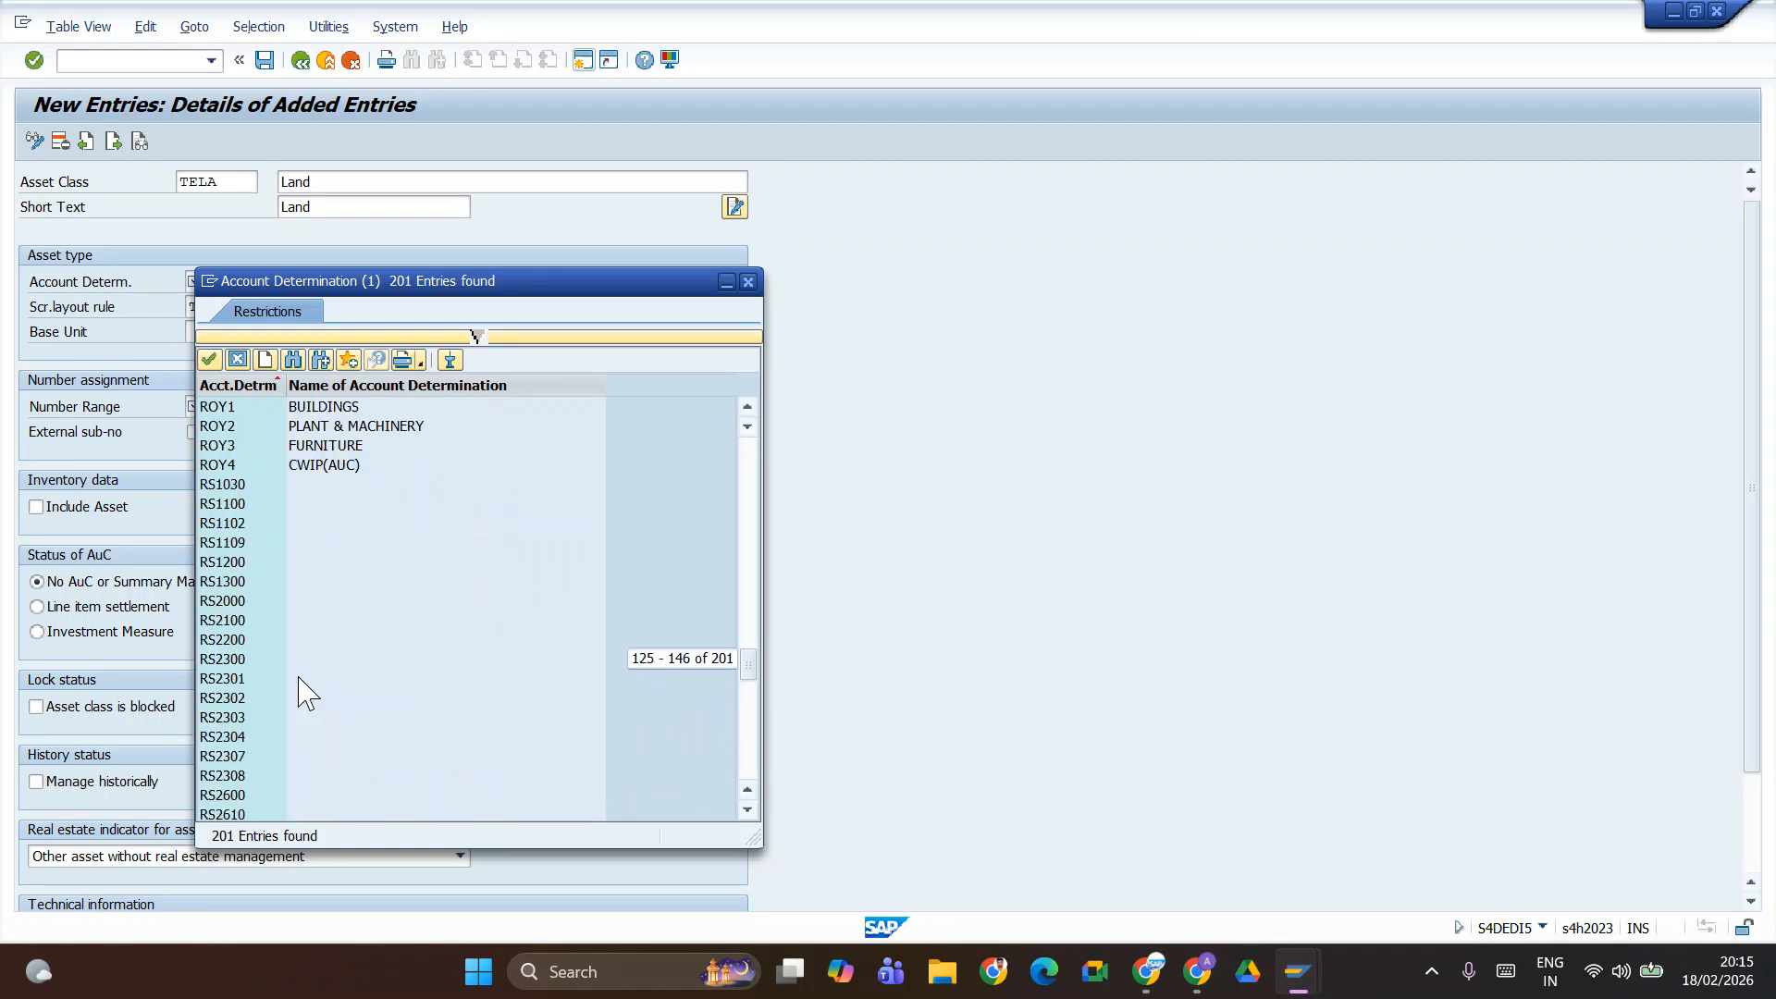
pyautogui.scroll(-11, 306, 692)
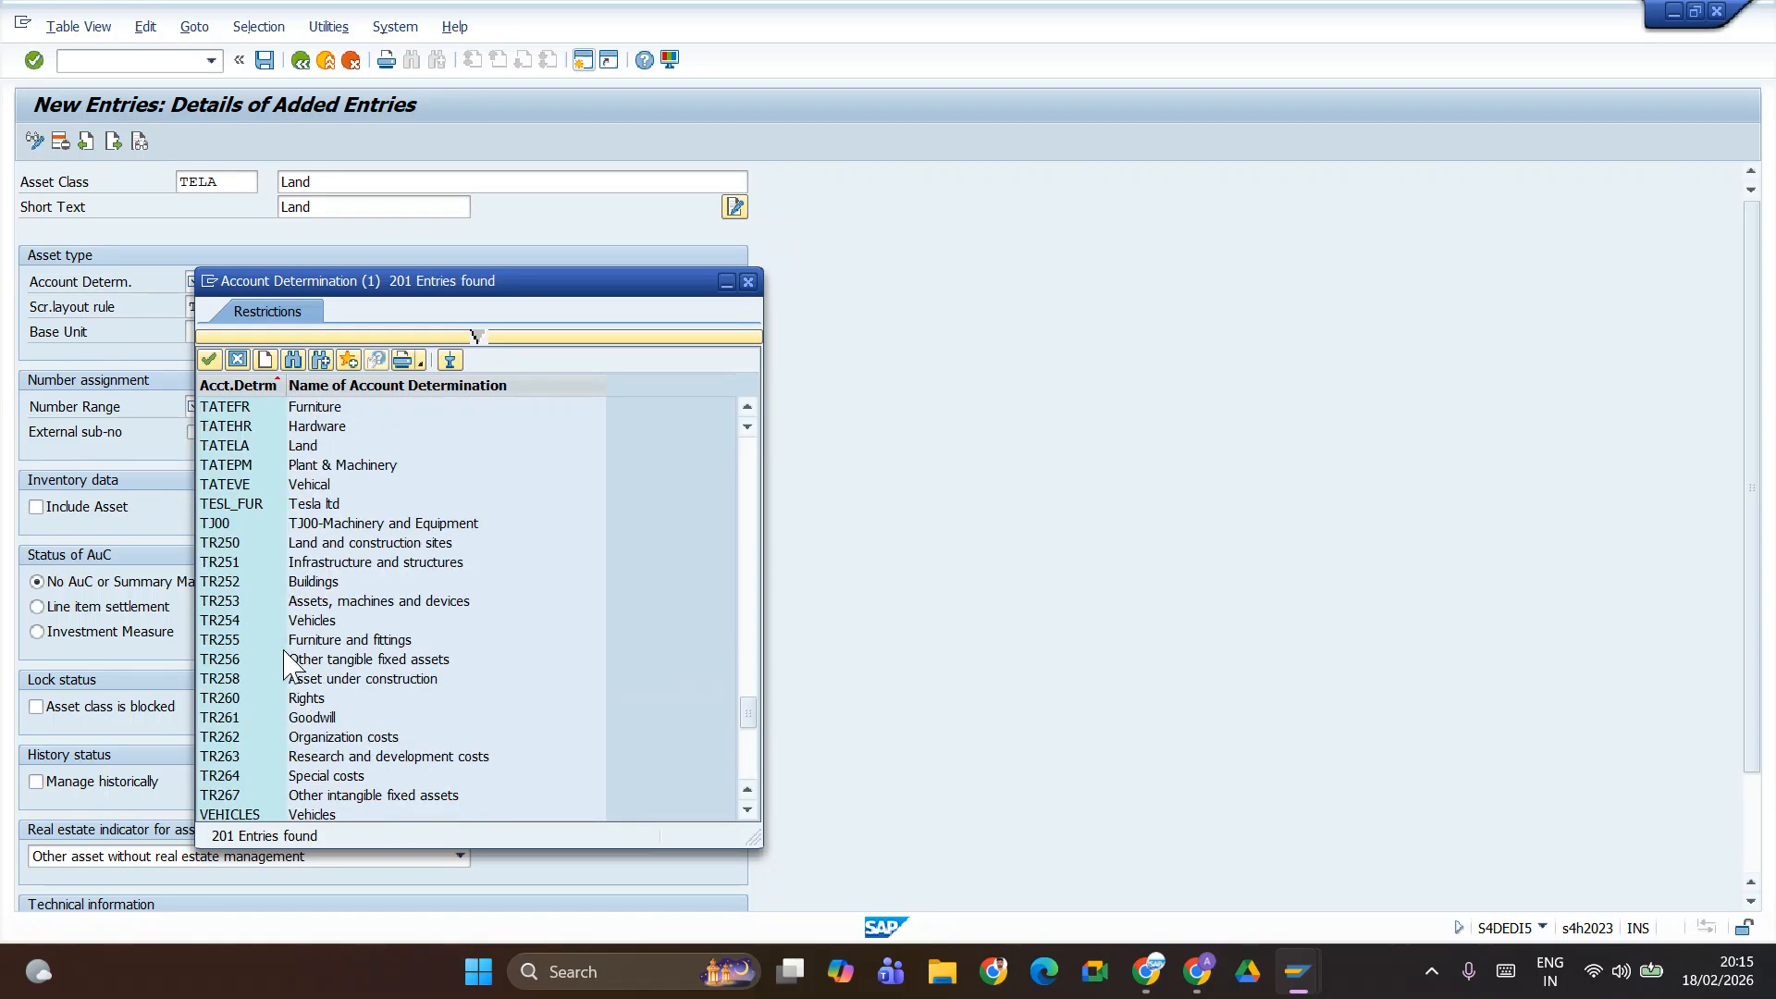
pyautogui.click(748, 282)
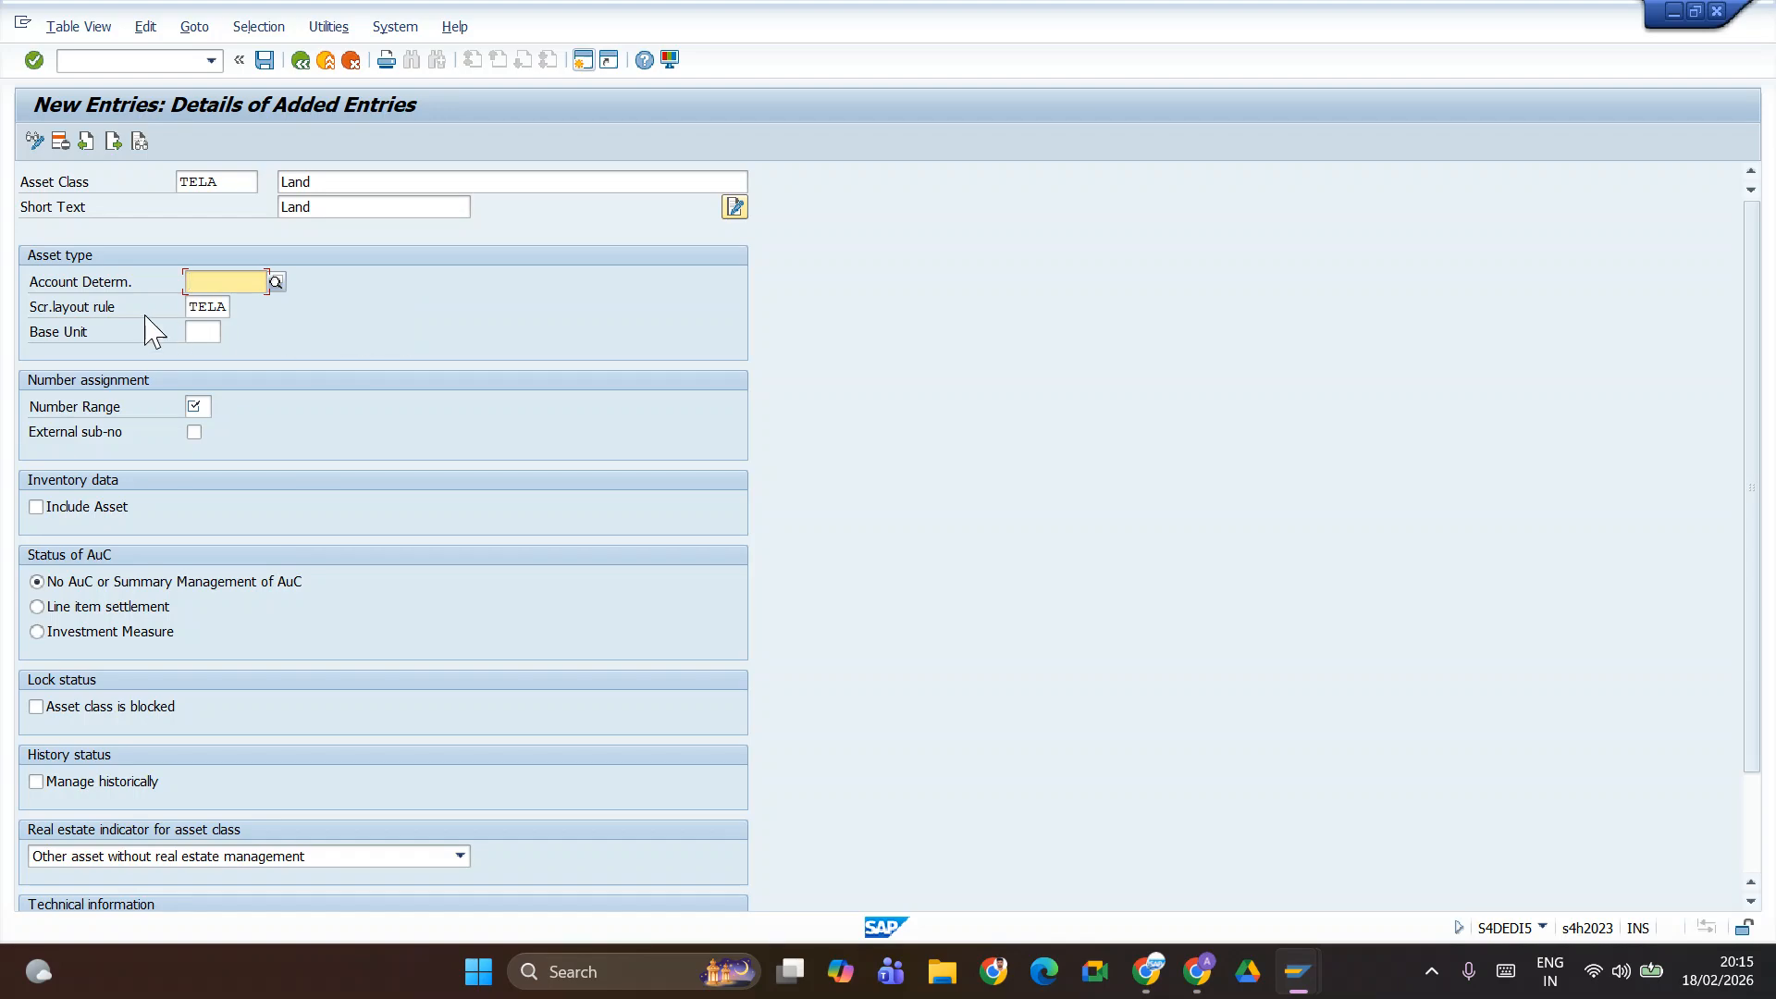
# - Open an additional session from the G/L account window and start transaction SIMG in it
pyautogui.hotkey('alt', 'Tab')
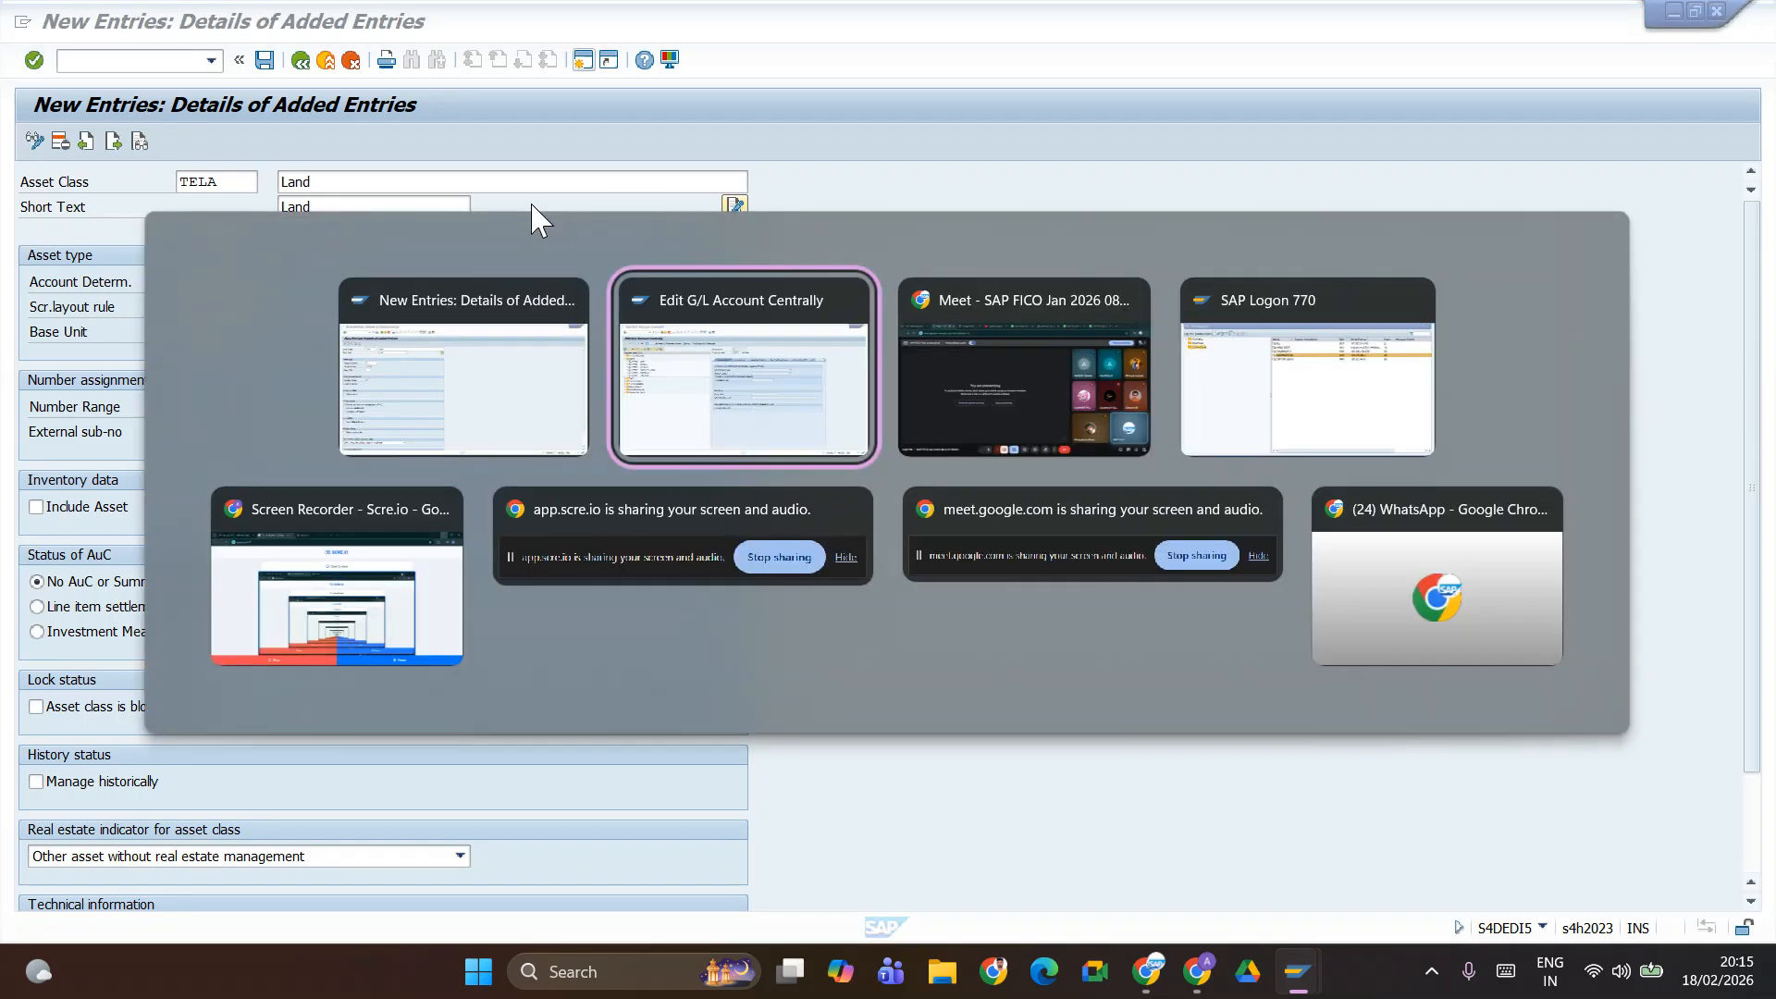
pyautogui.hotkey('alt', 'shift', 'Tab')
pyautogui.hotkey('alt', 'Tab')
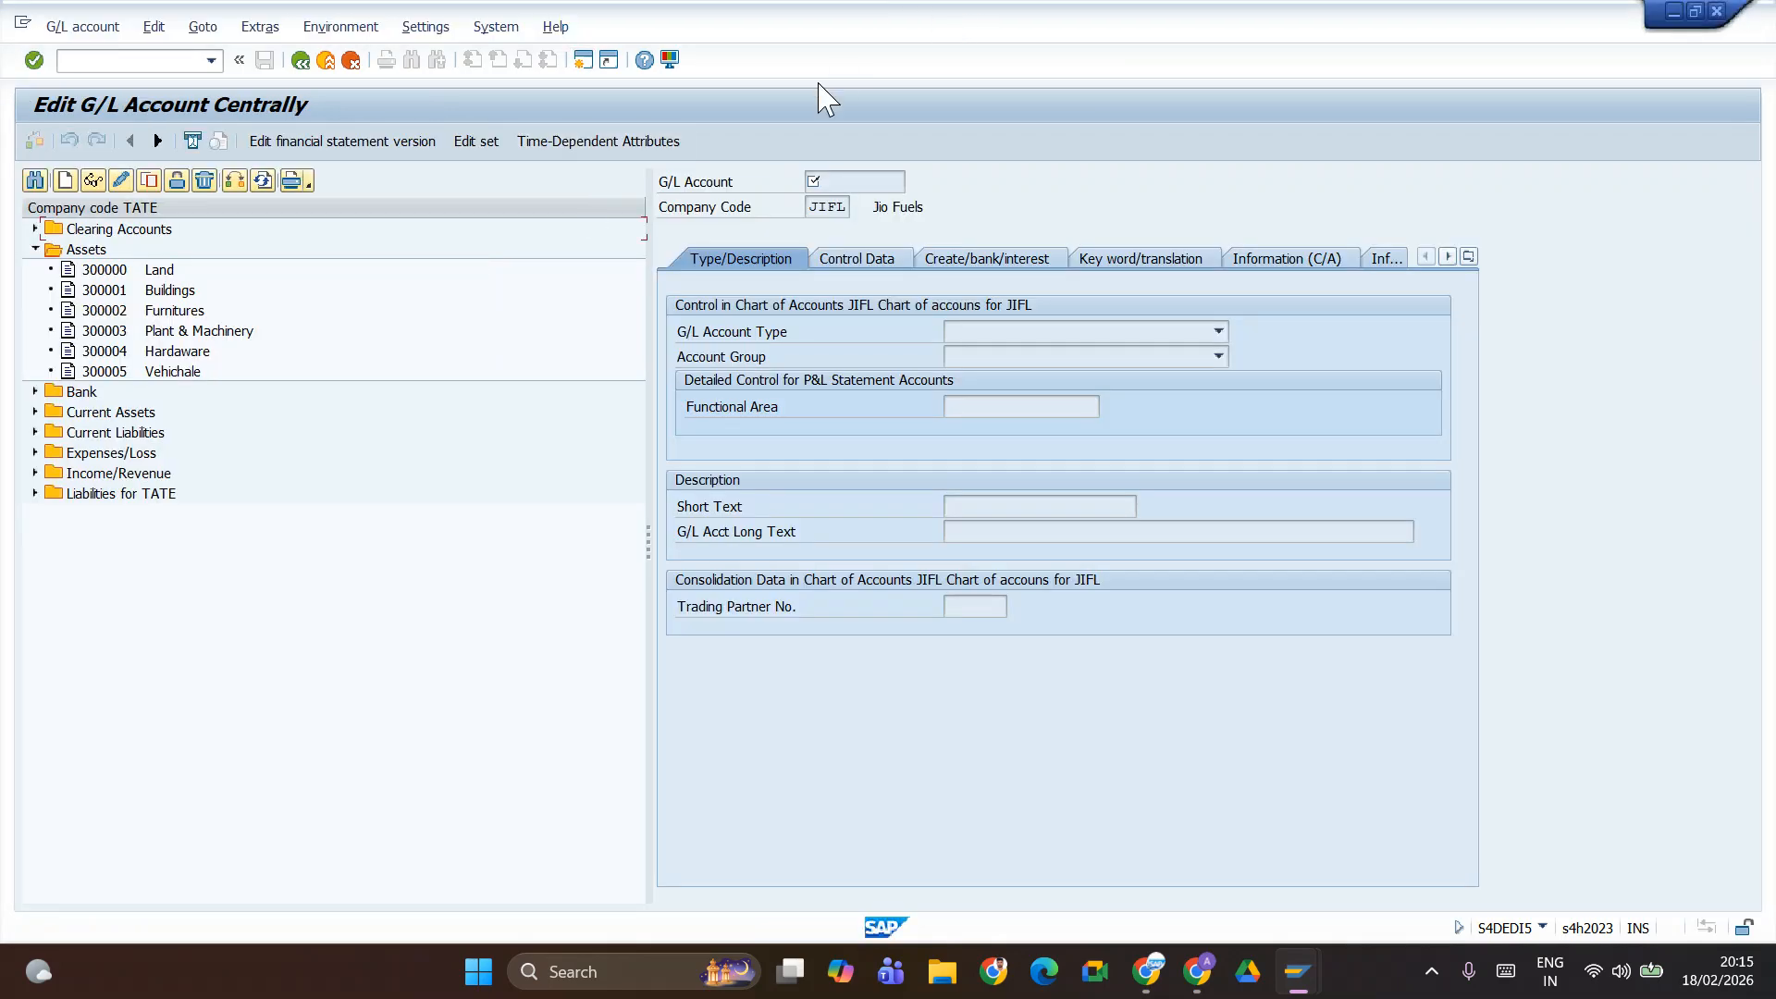
pyautogui.click(583, 59)
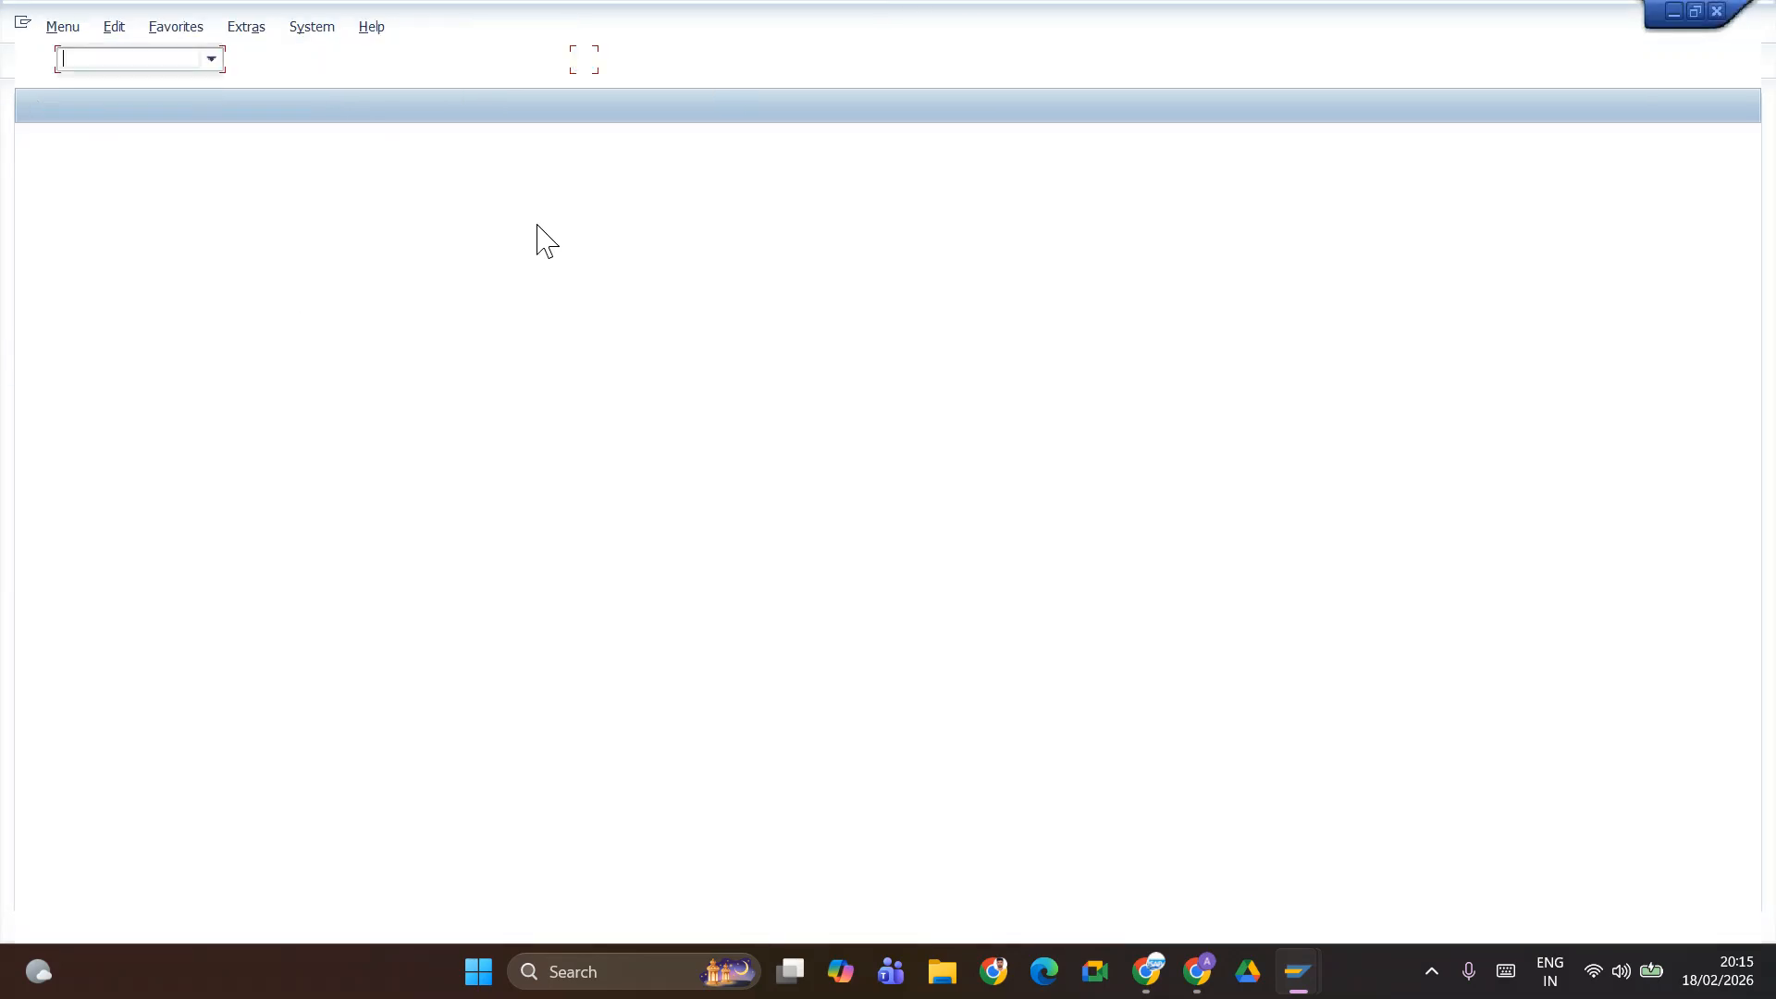
pyautogui.hotkey('alt', 'Tab')
pyautogui.hotkey('alt', 'Tab')
pyautogui.hotkey('alt', 'Tab')
pyautogui.press('Tab')
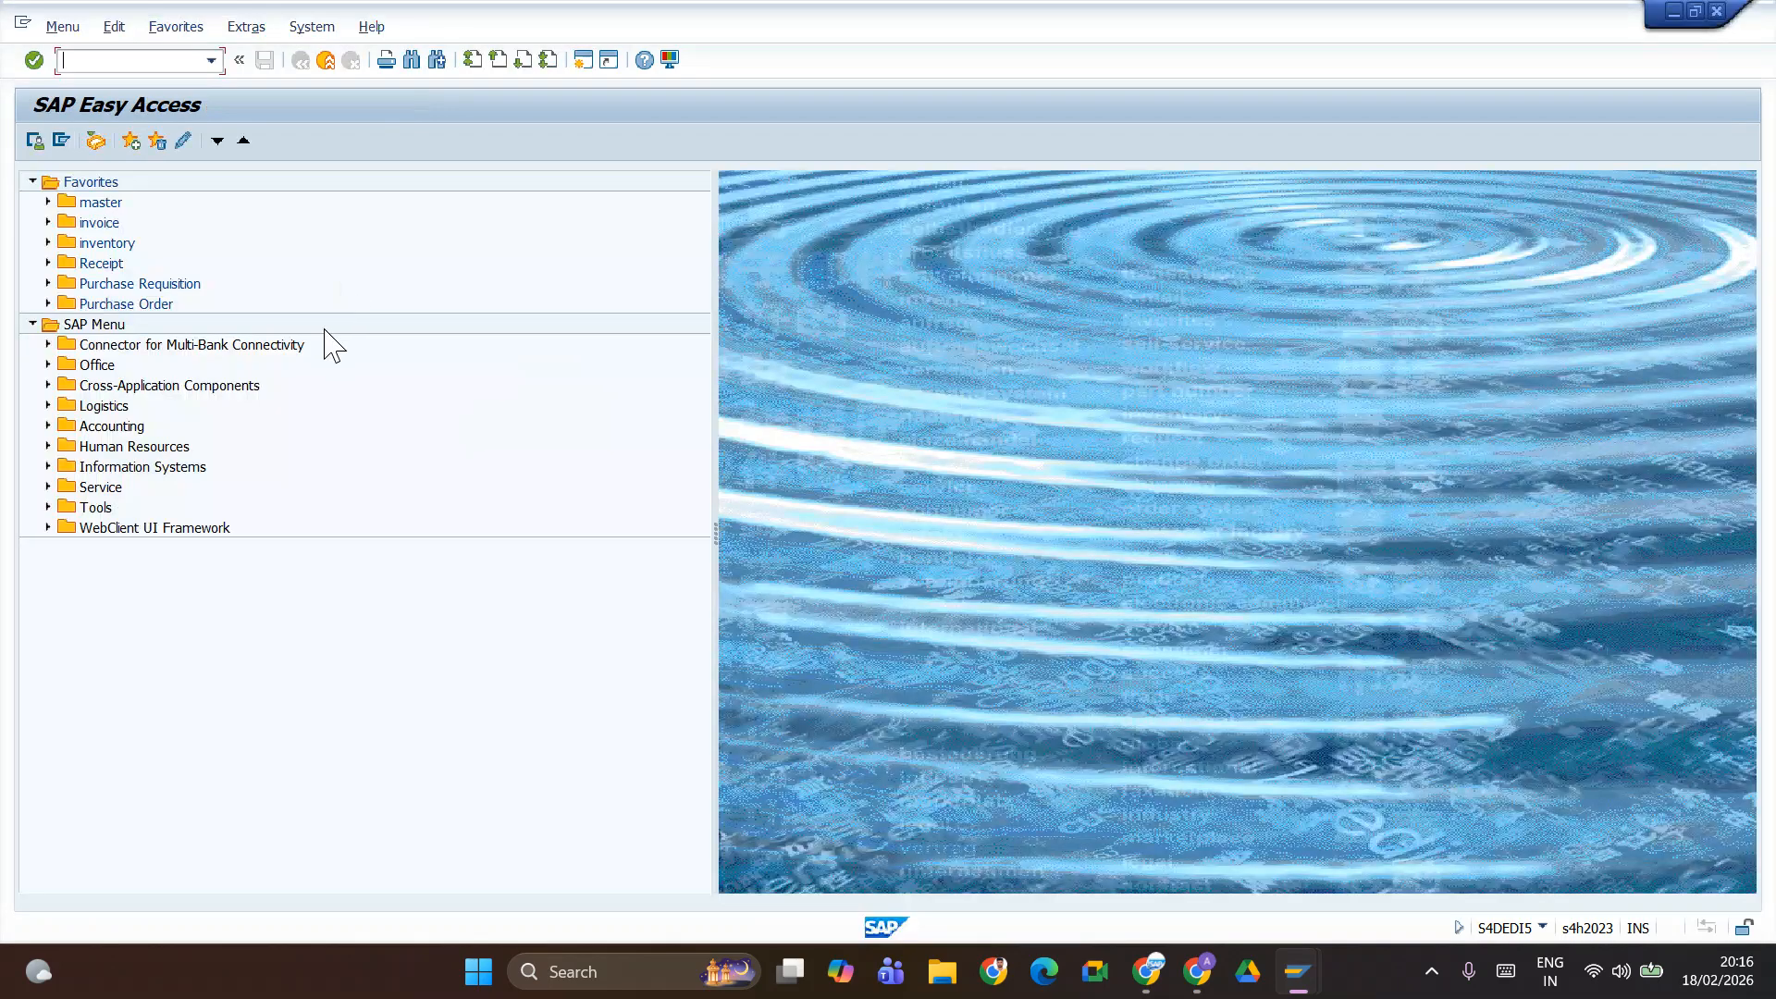
pyautogui.write('SIMG')
pyautogui.press('Return')
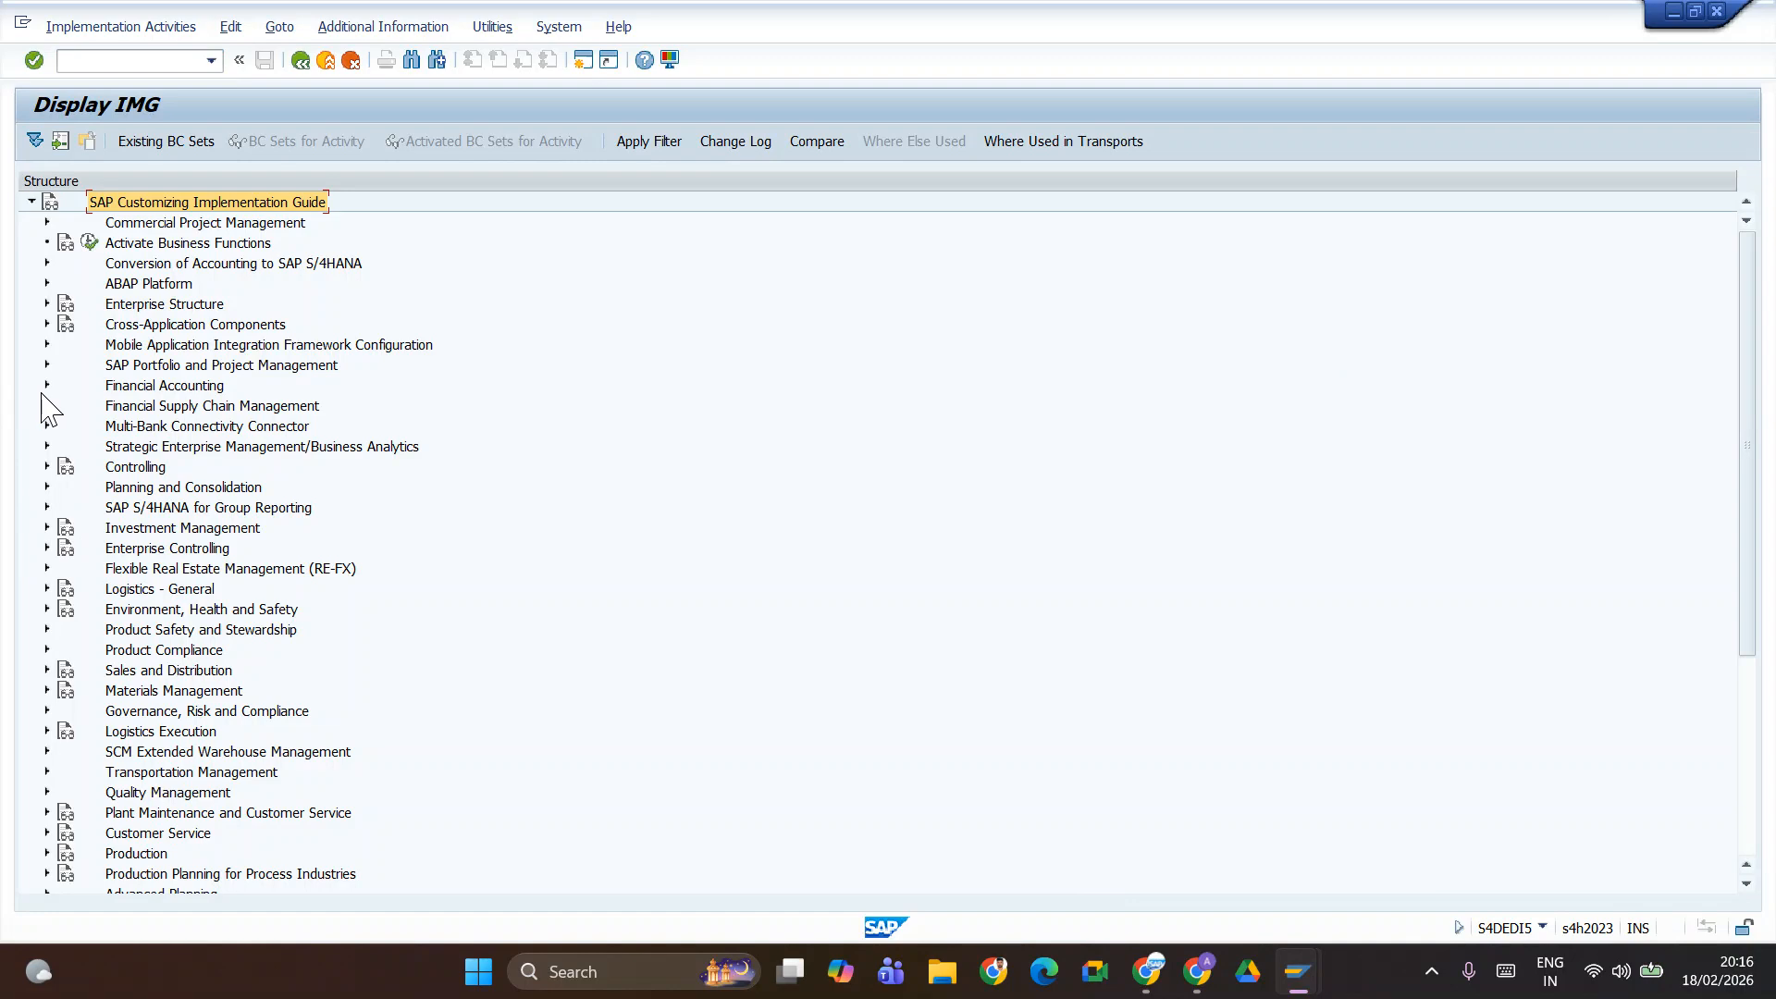
# - Open the Specify Account Determination activity in Financial Accounting, Asset Accounting, Organizational Structures, Asset Classes
pyautogui.click(46, 384)
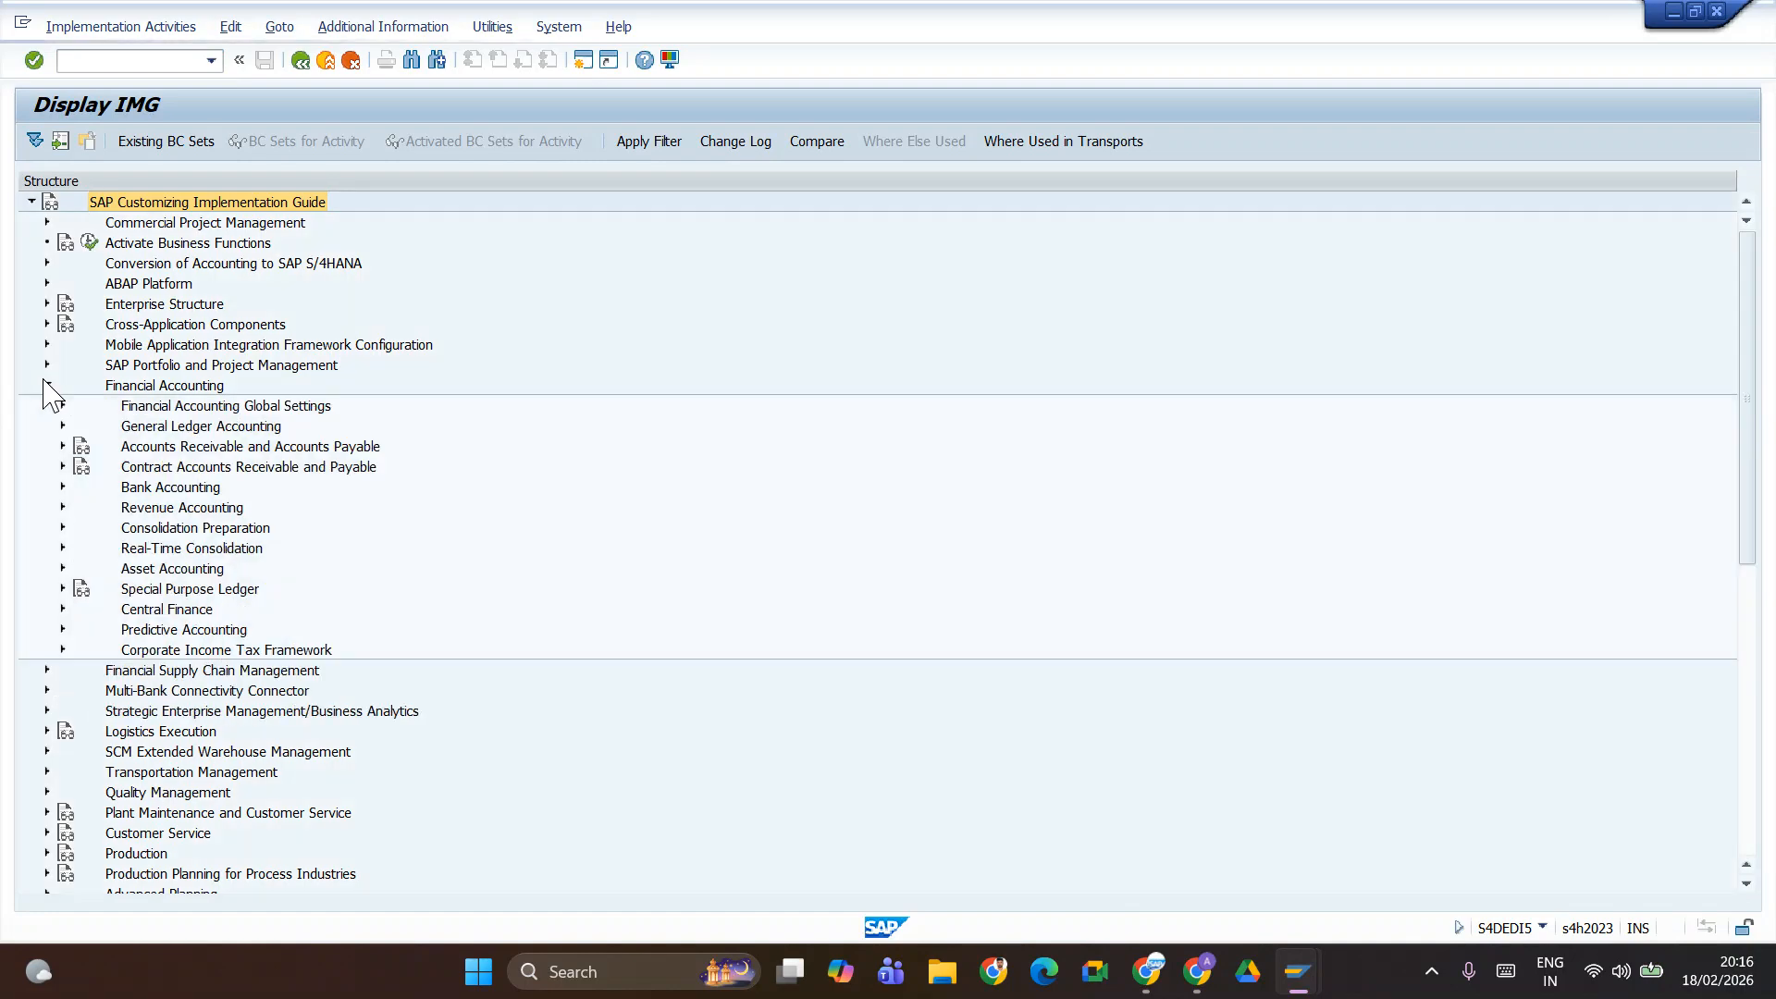
pyautogui.click(62, 568)
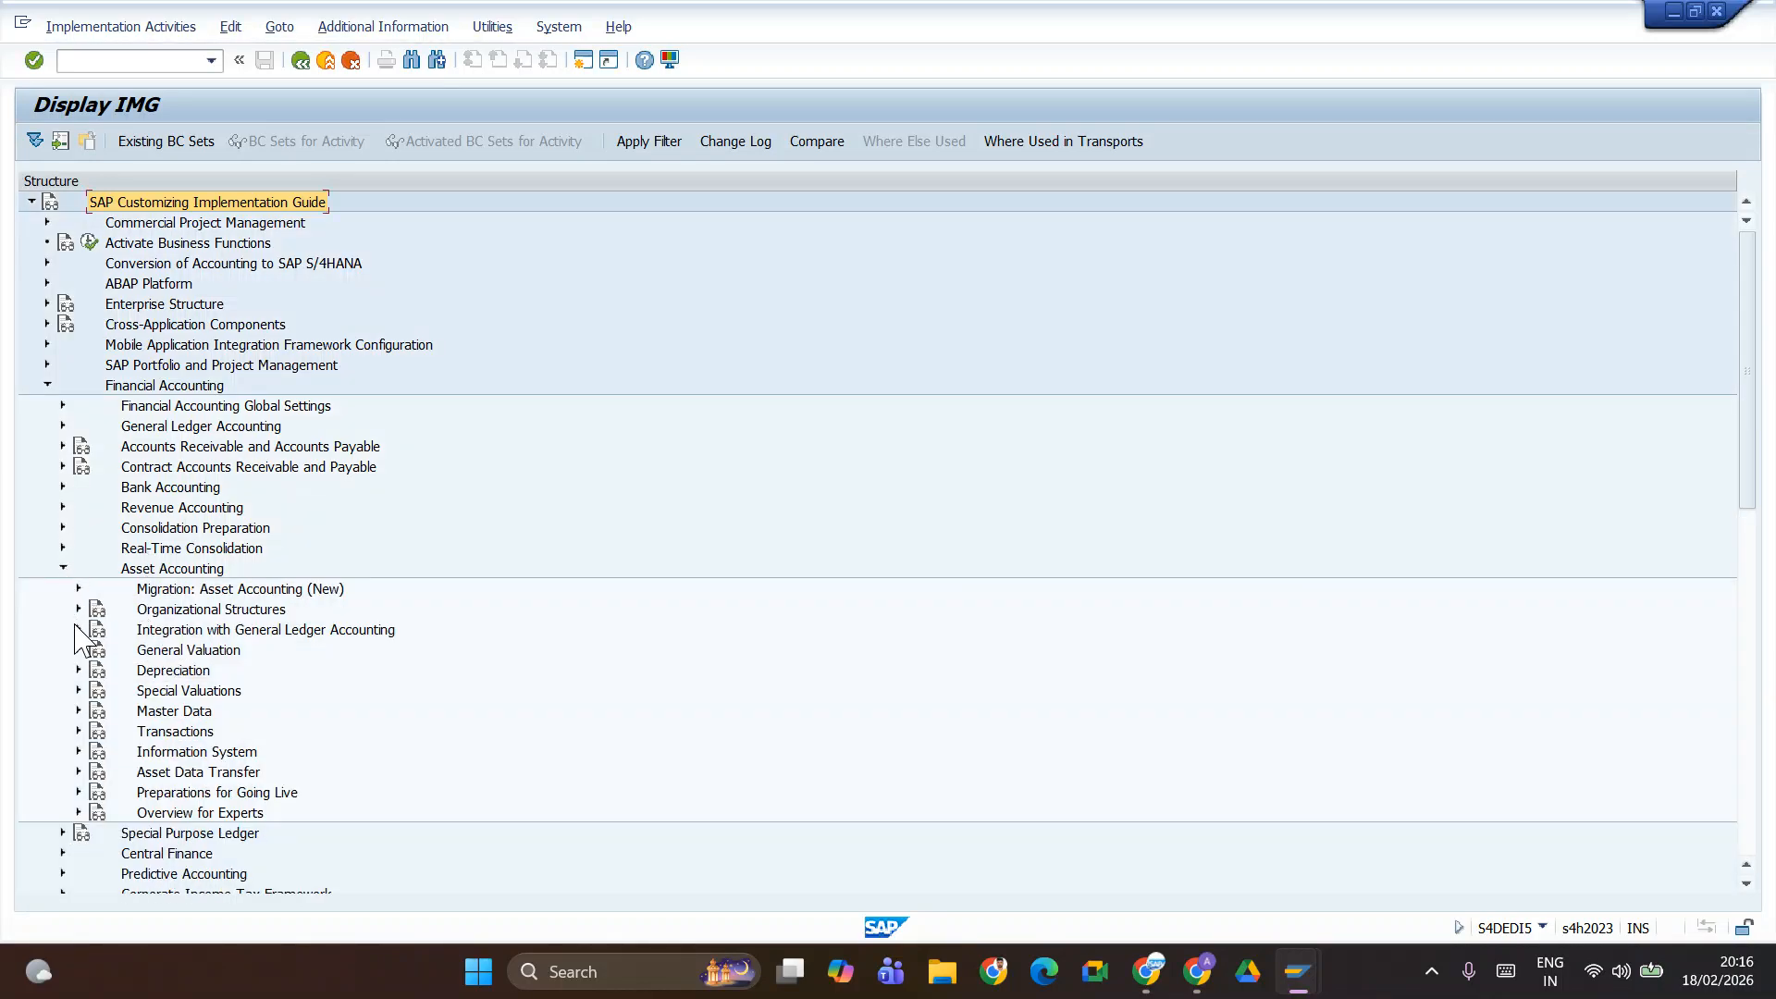
pyautogui.click(77, 609)
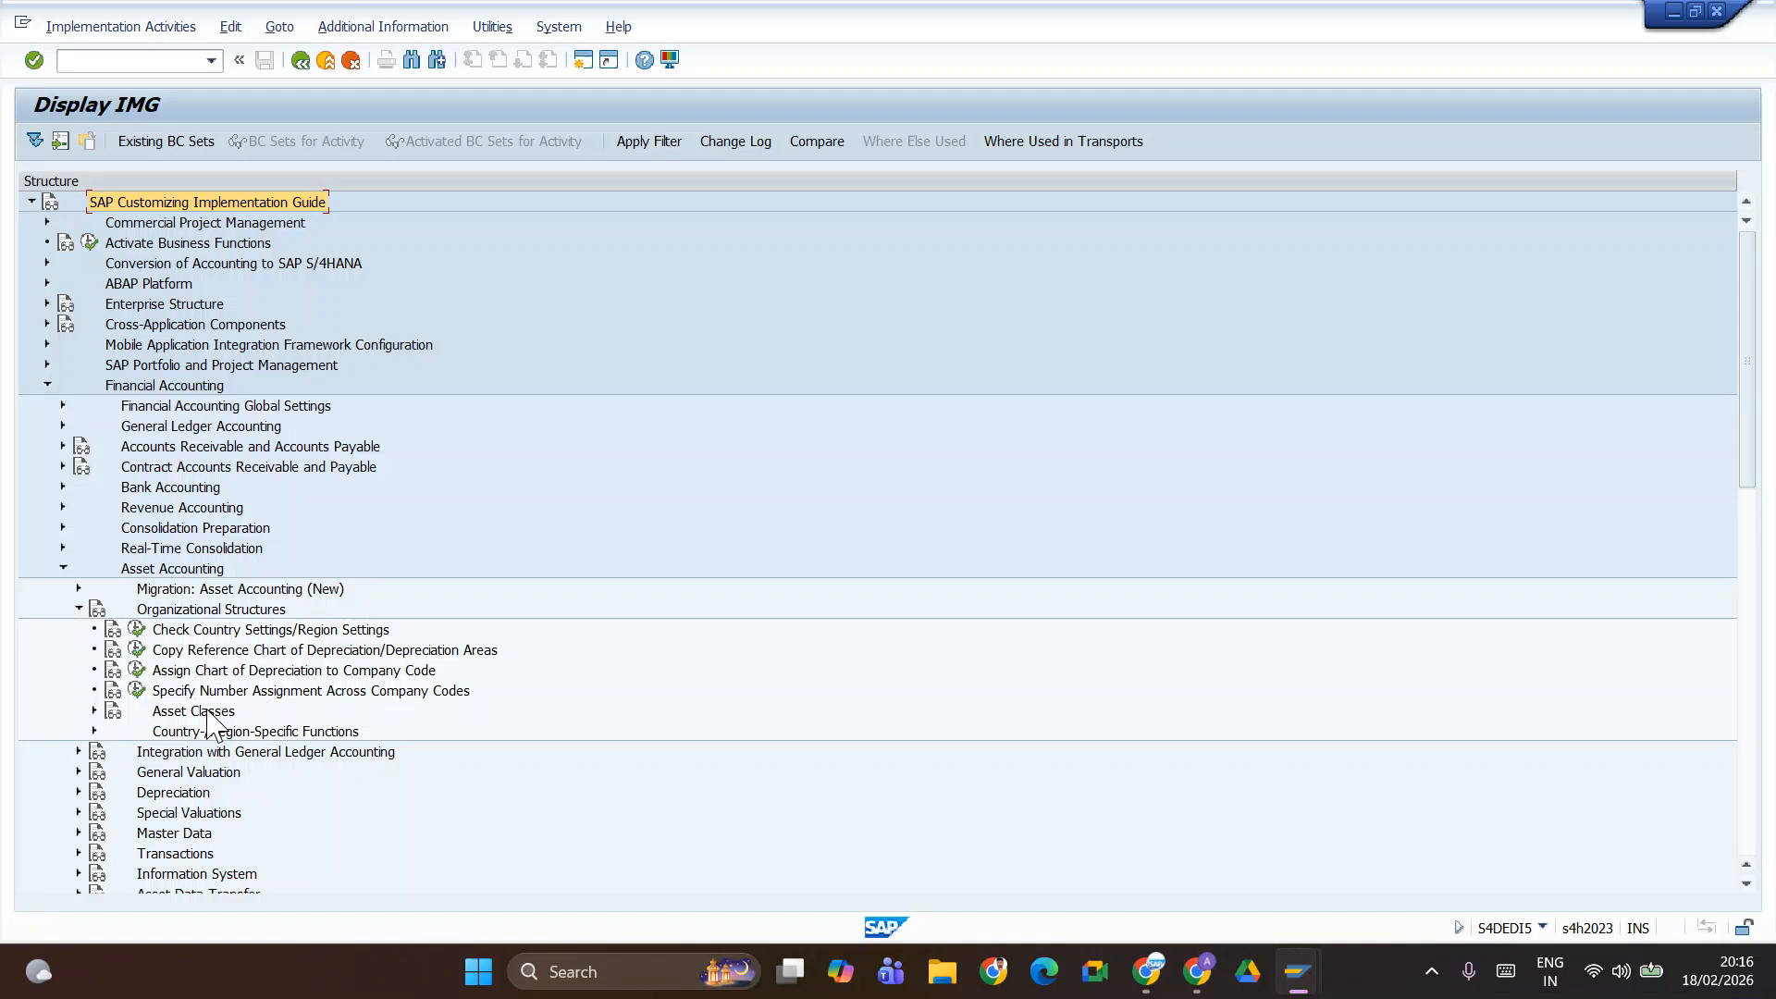
pyautogui.click(94, 710)
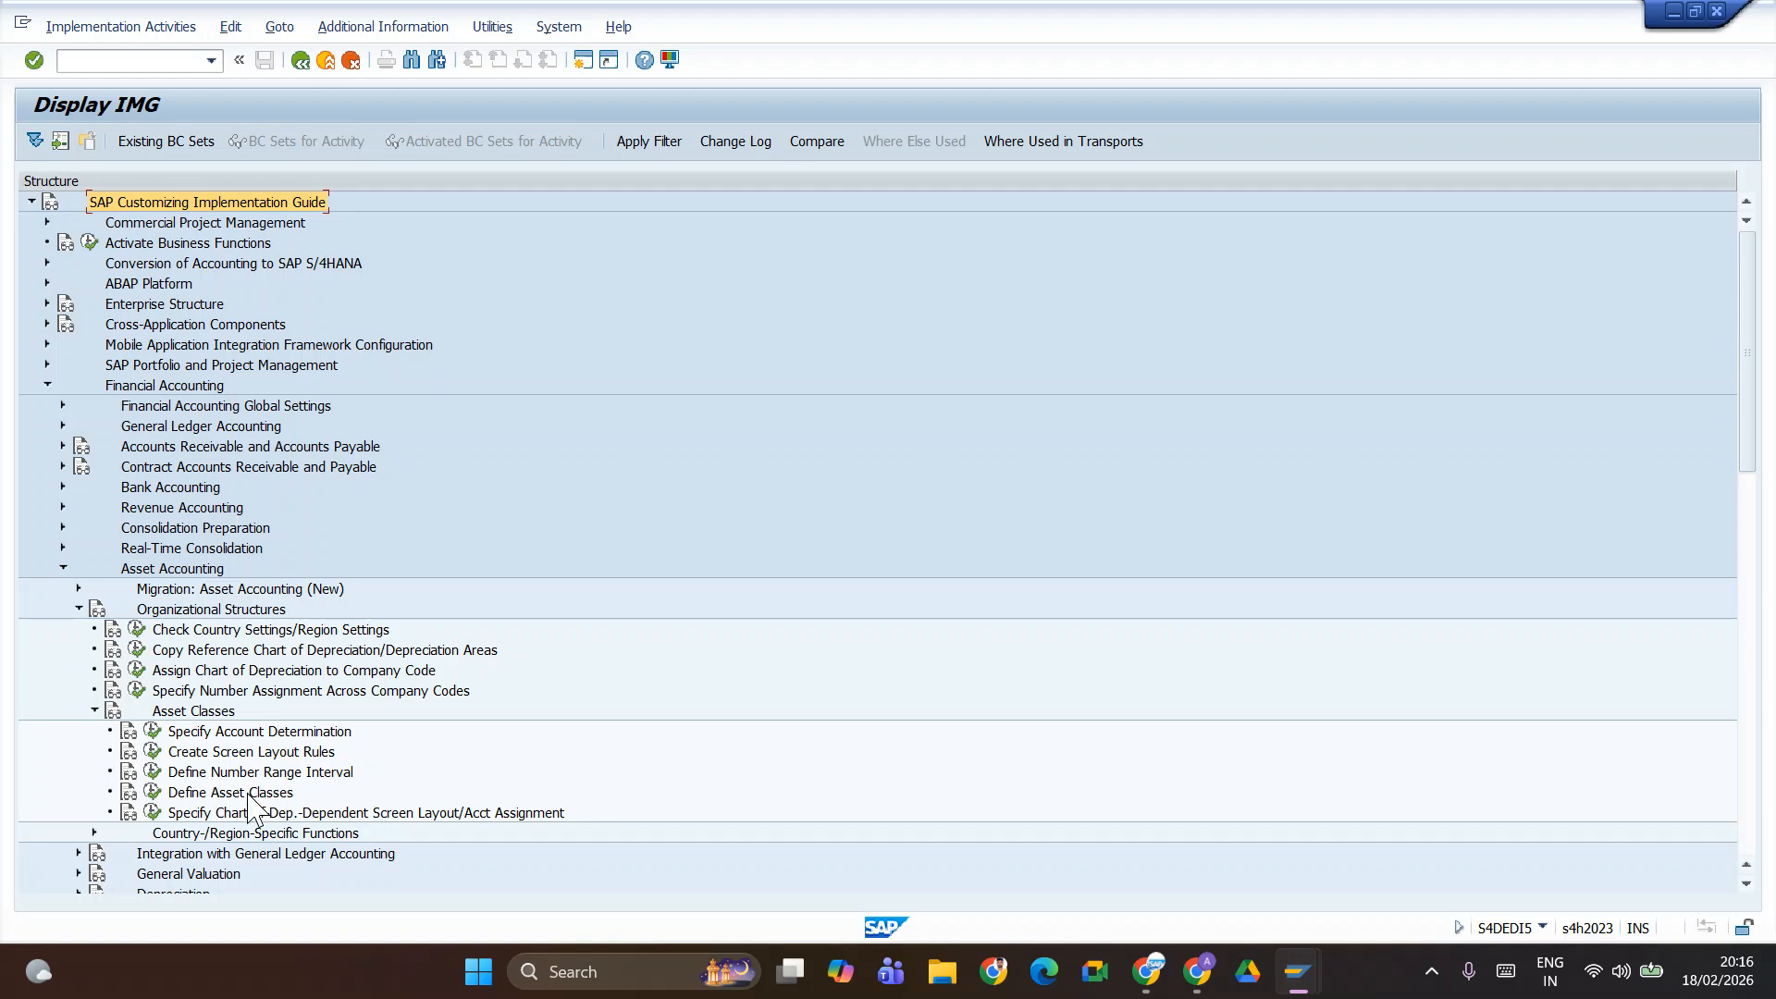
pyautogui.click(152, 730)
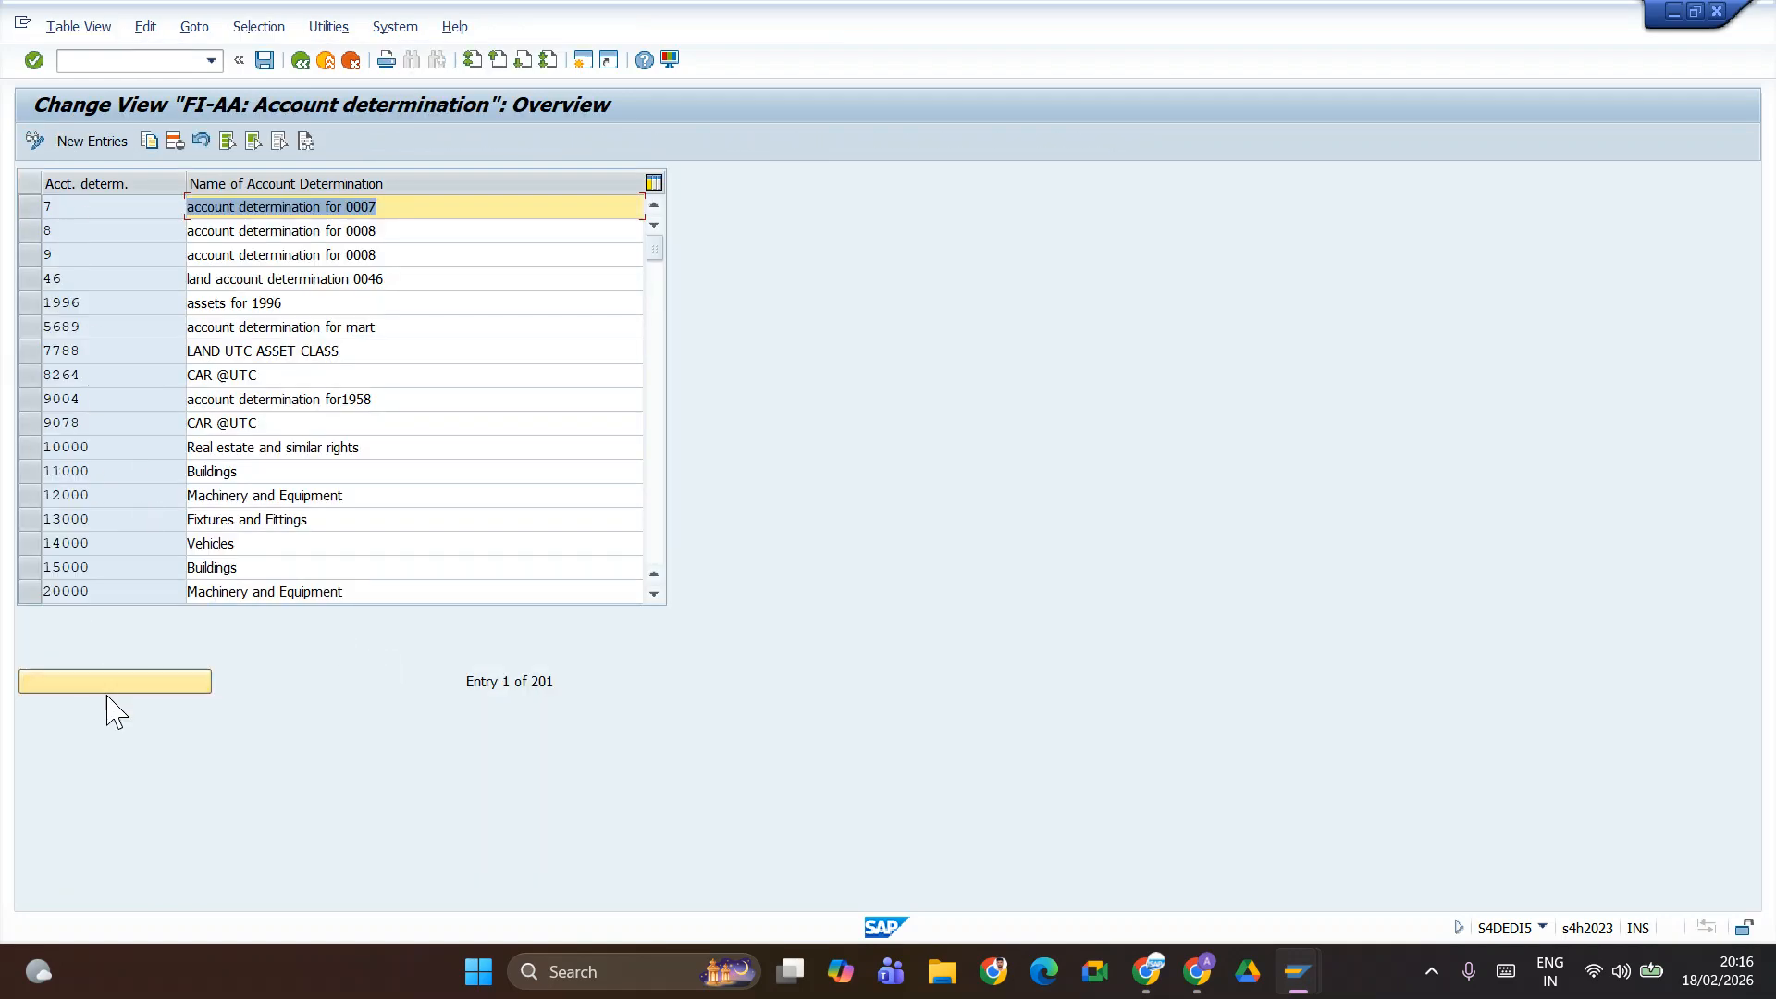
# - Examine the existing account determinations in the overview table
pyautogui.scroll(-18, 150, 490)
pyautogui.scroll(-20, 150, 492)
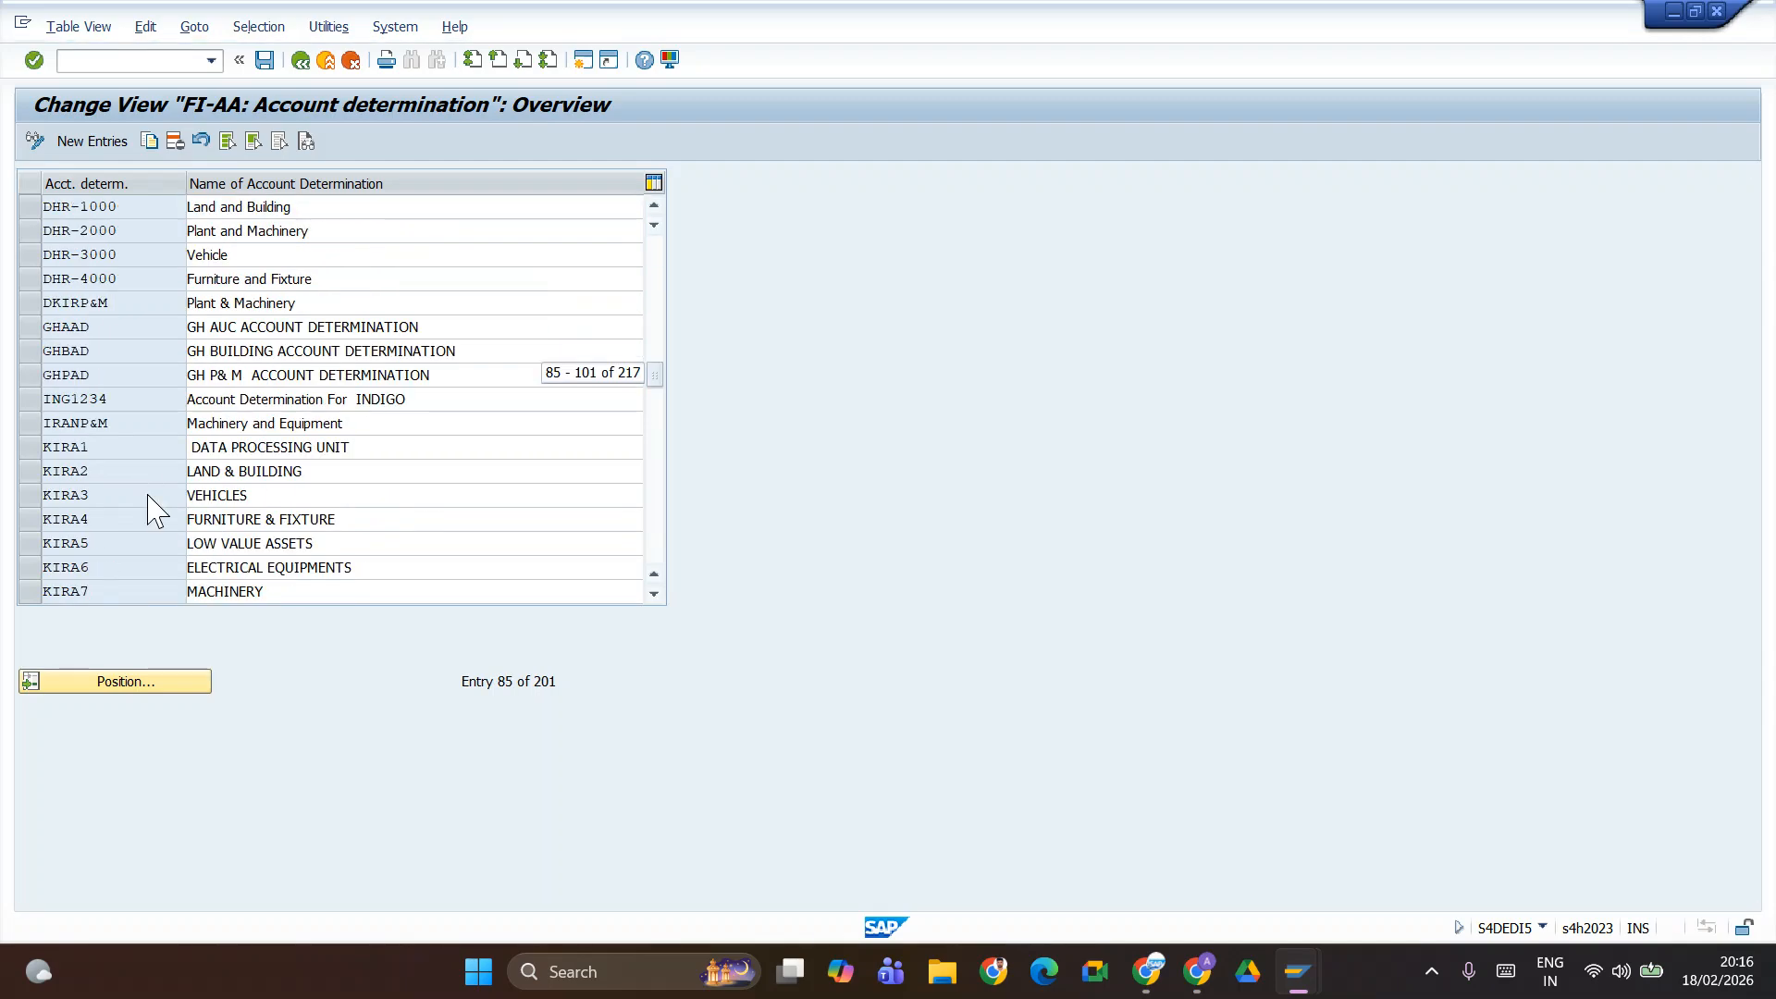
pyautogui.scroll(9, 148, 504)
pyautogui.scroll(19, 148, 507)
pyautogui.scroll(-9, 147, 497)
pyautogui.scroll(-9, 147, 497)
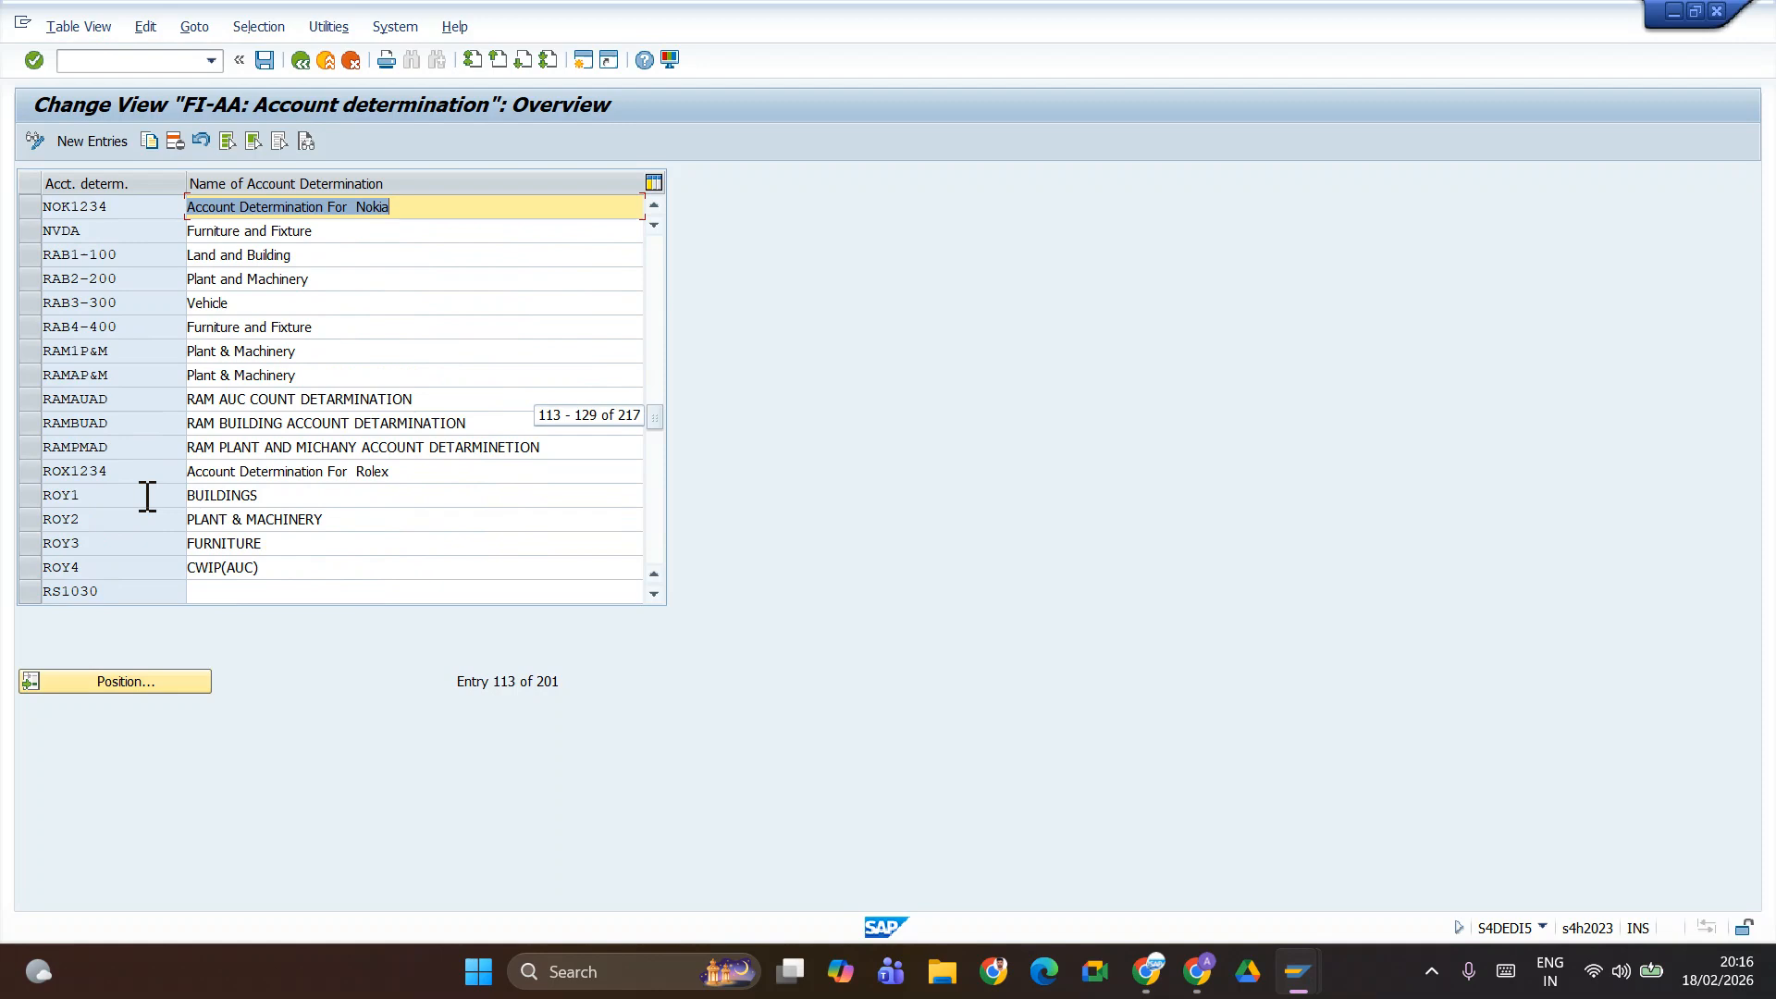
pyautogui.scroll(9, 93, 338)
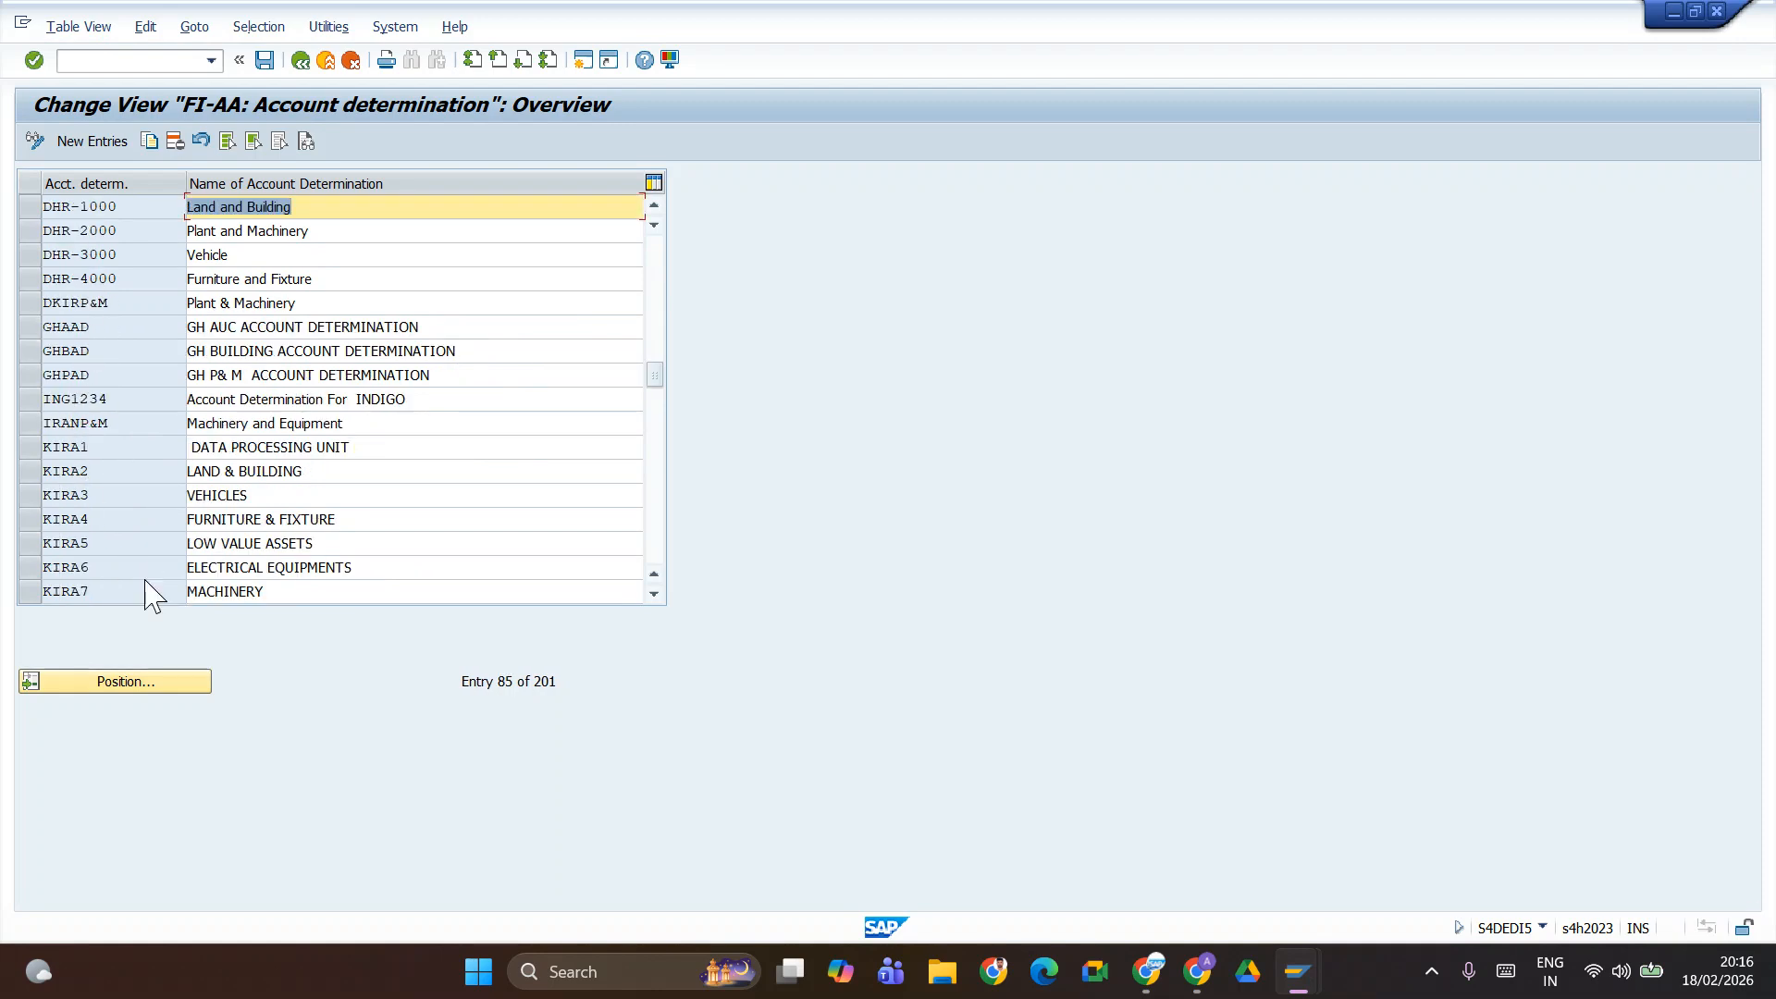
pyautogui.scroll(19, 185, 375)
pyautogui.scroll(10, 139, 400)
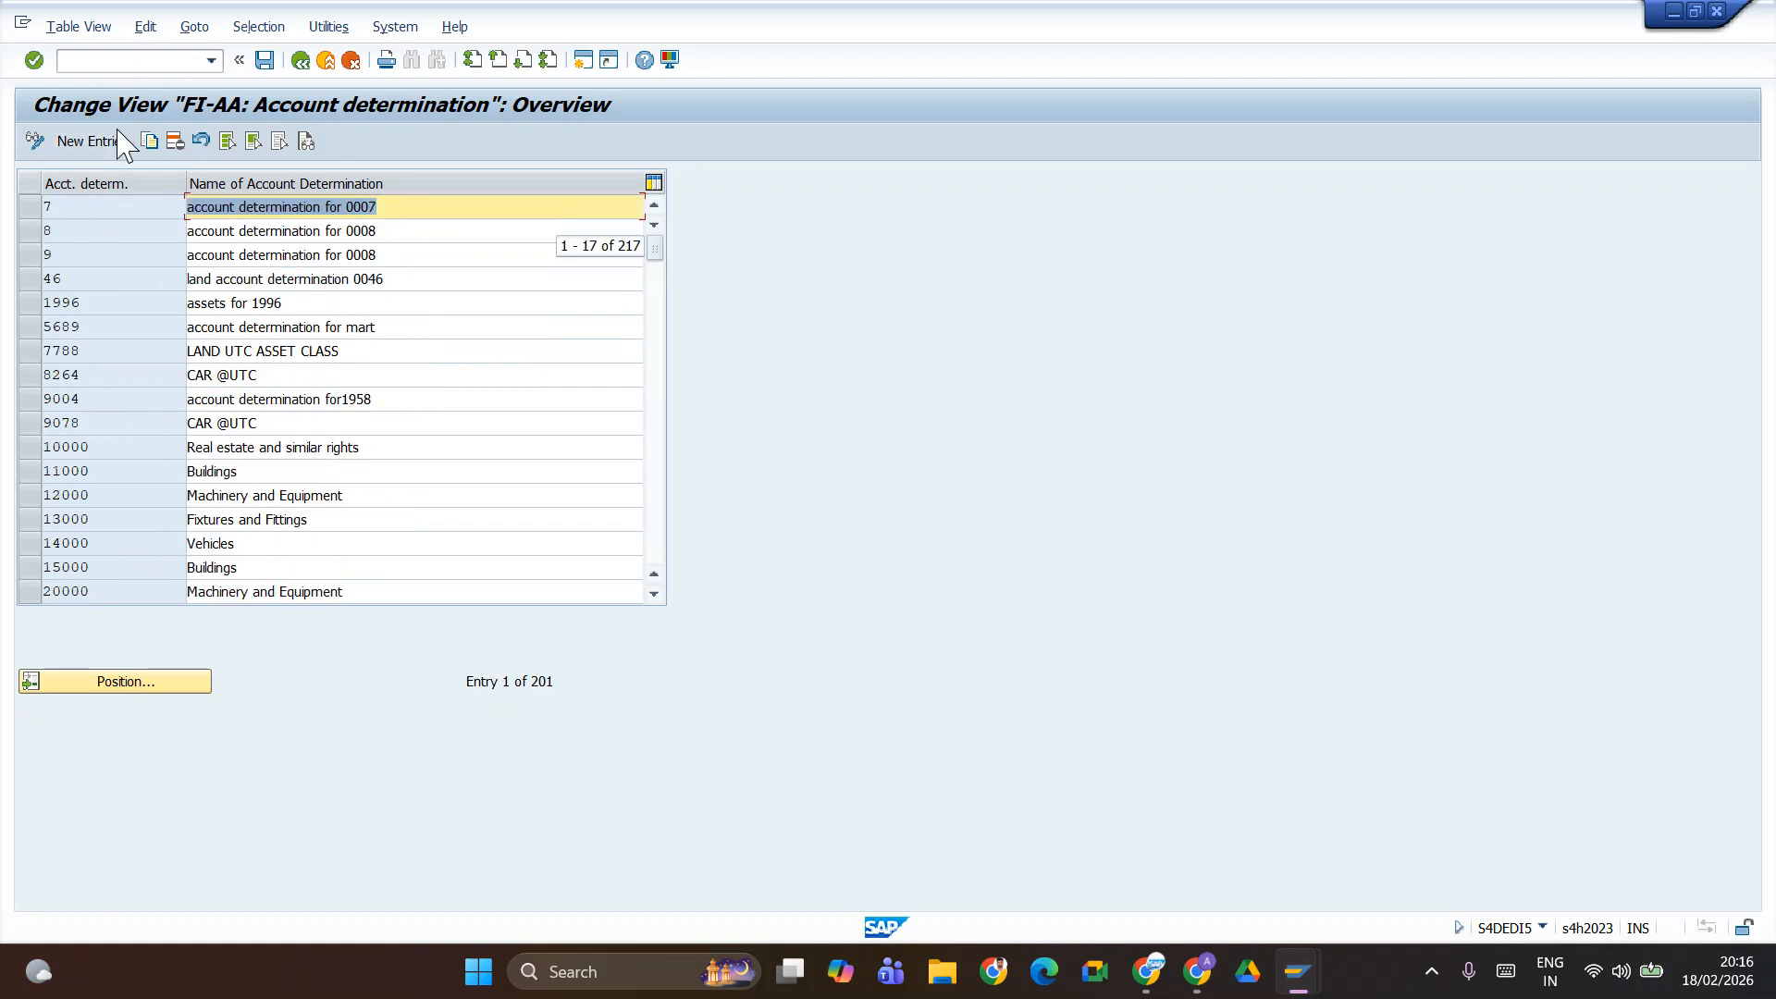
# - Try to add TATELA as a new account determination, discard the entry and return to the overview
pyautogui.click(94, 141)
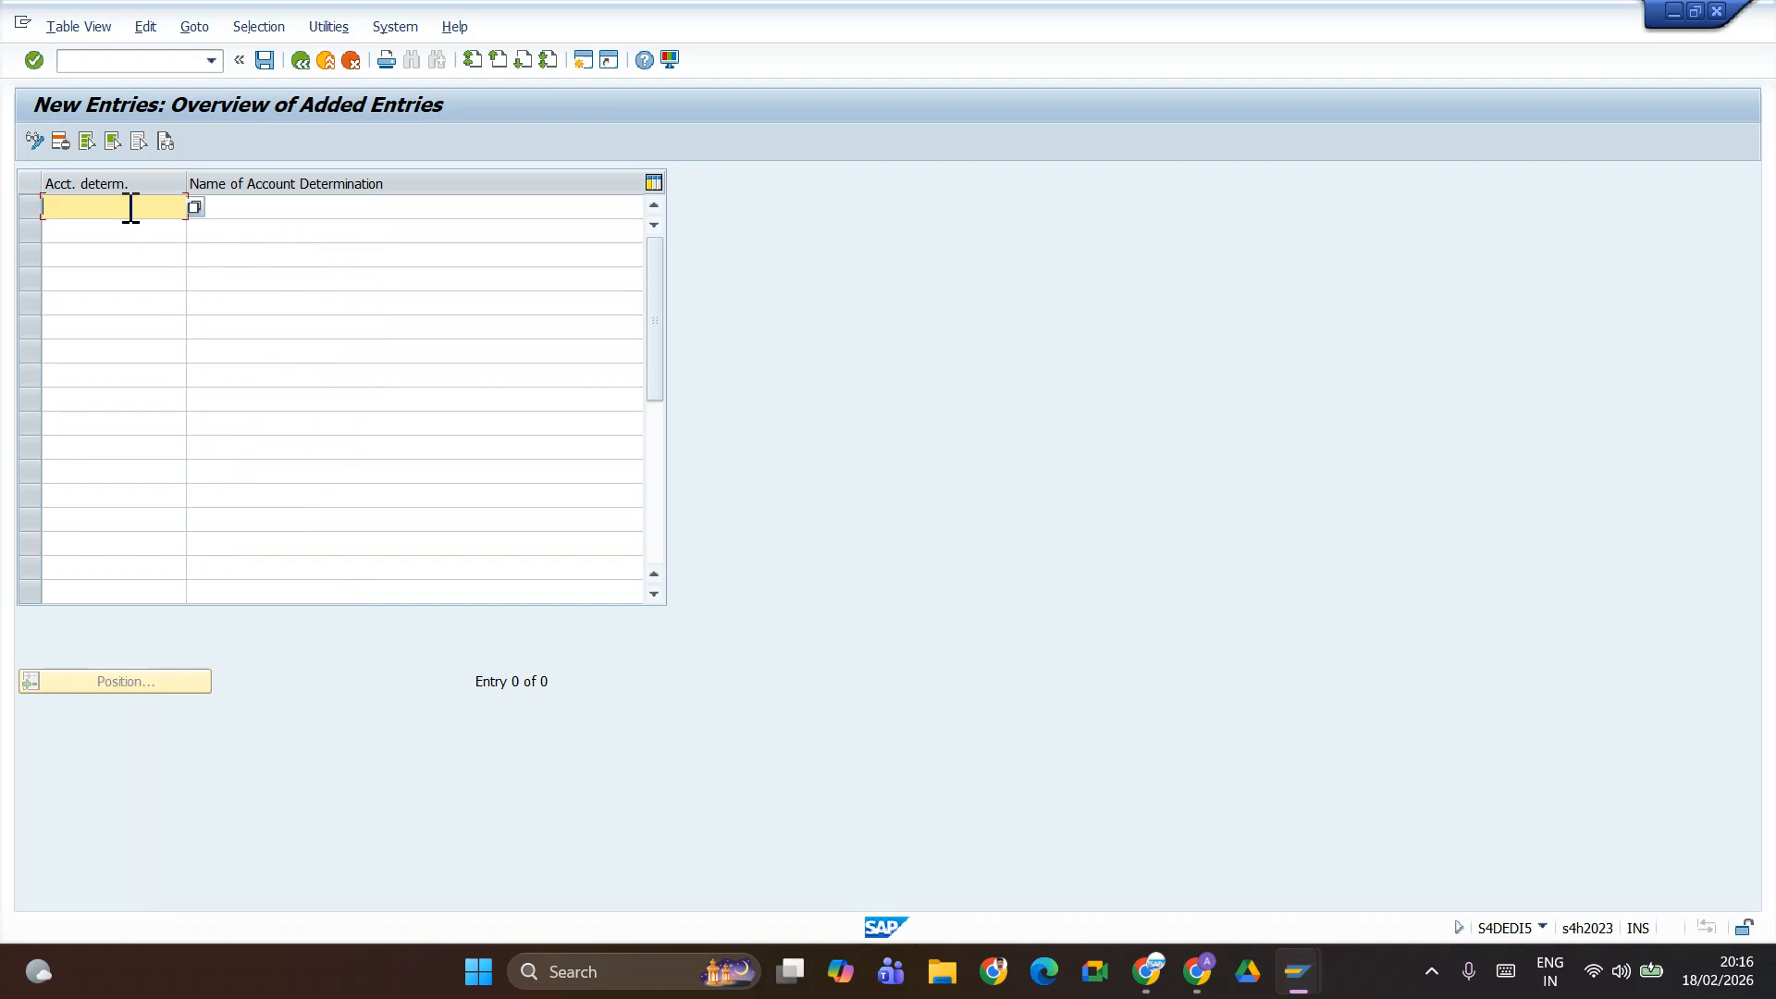
pyautogui.write('t')
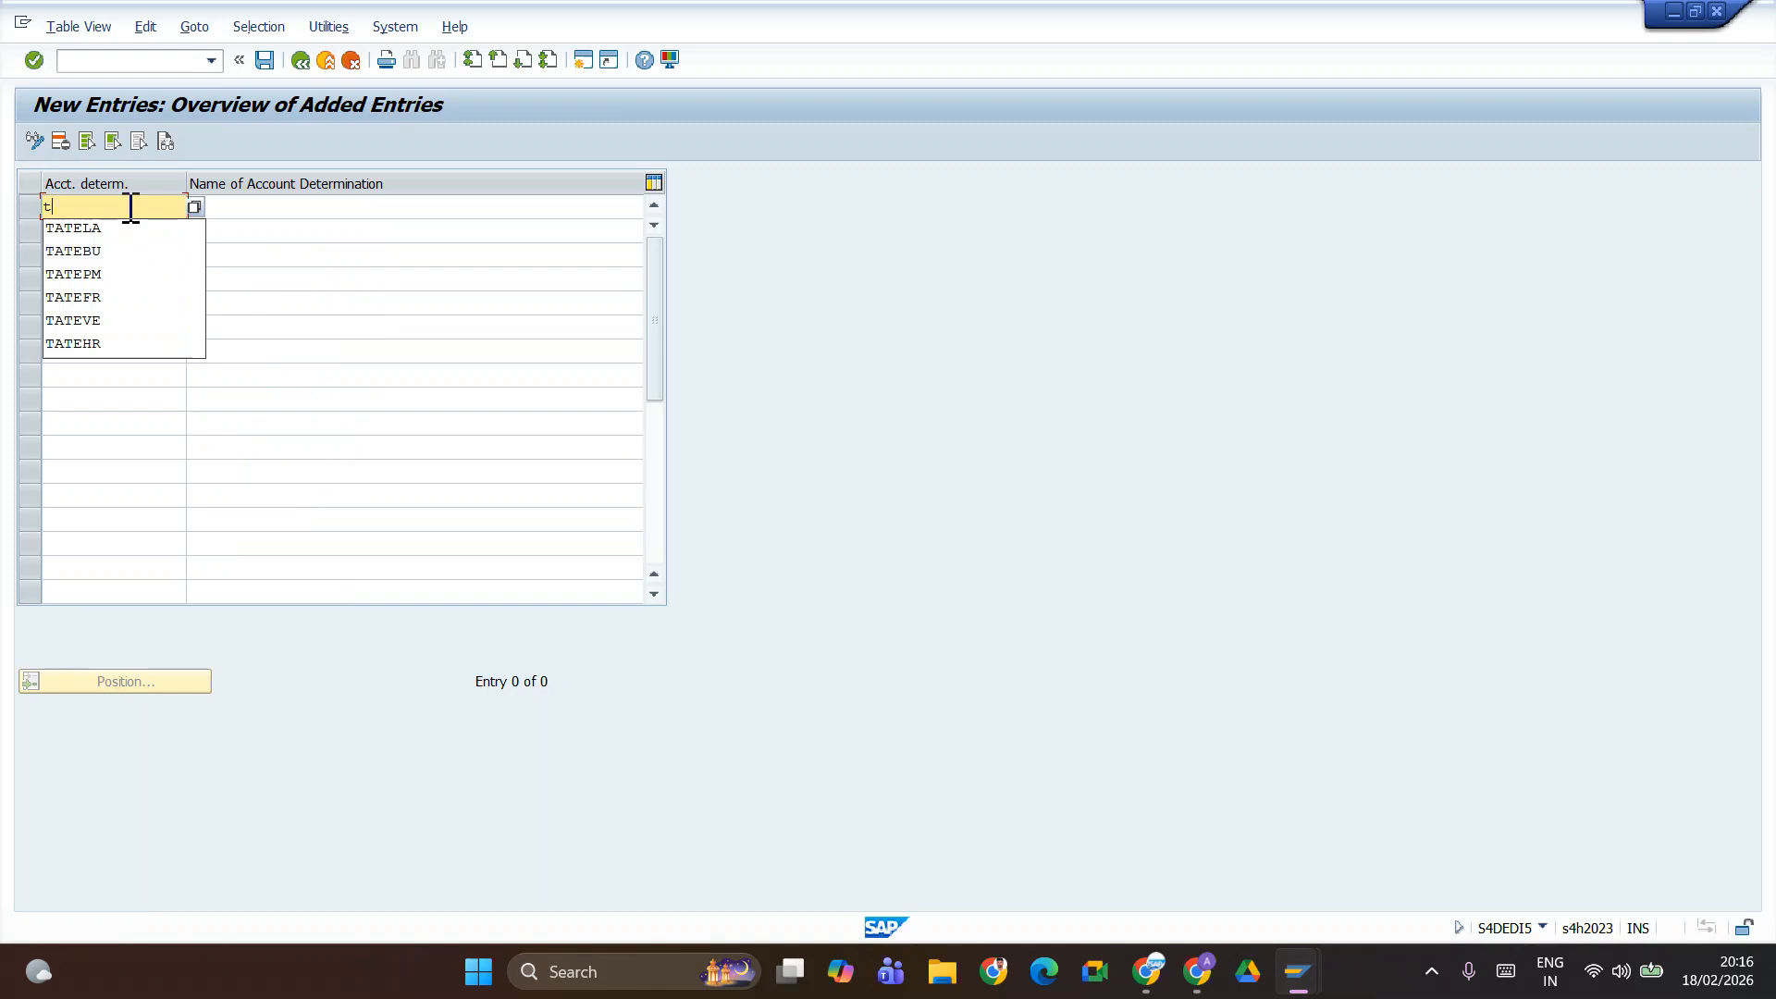
pyautogui.press('BackSpace')
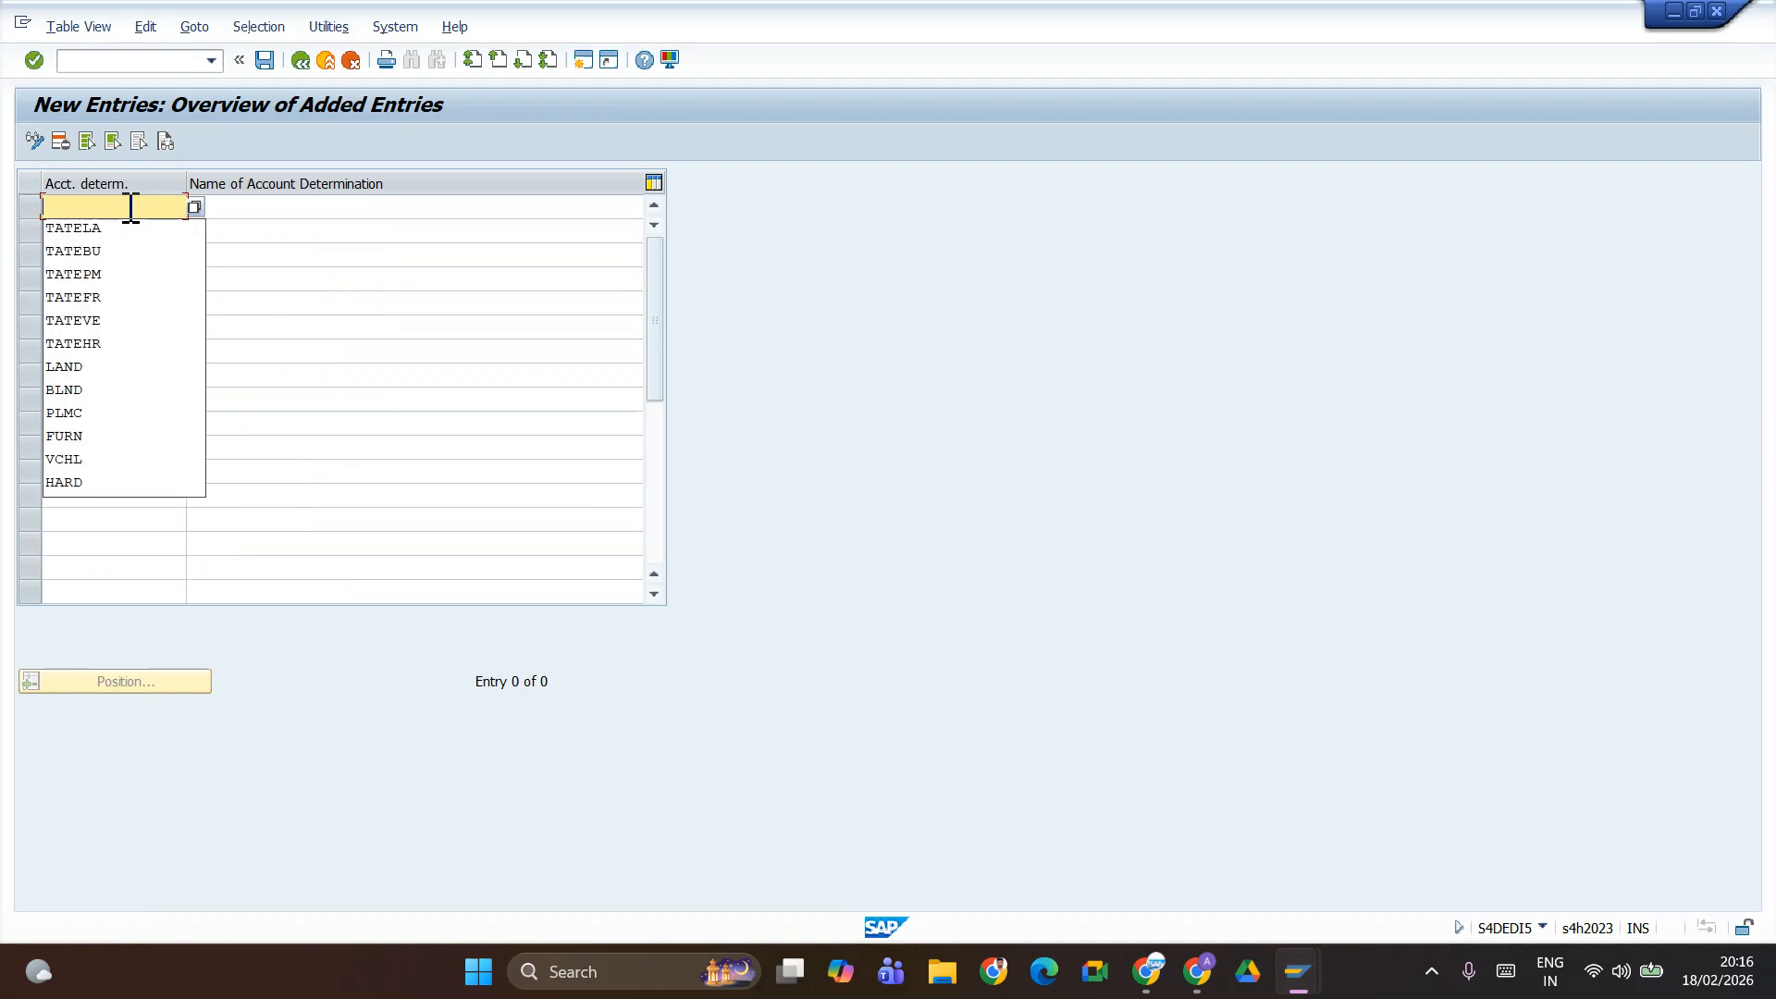
pyautogui.write('t')
pyautogui.press('BackSpace')
pyautogui.write('TAT')
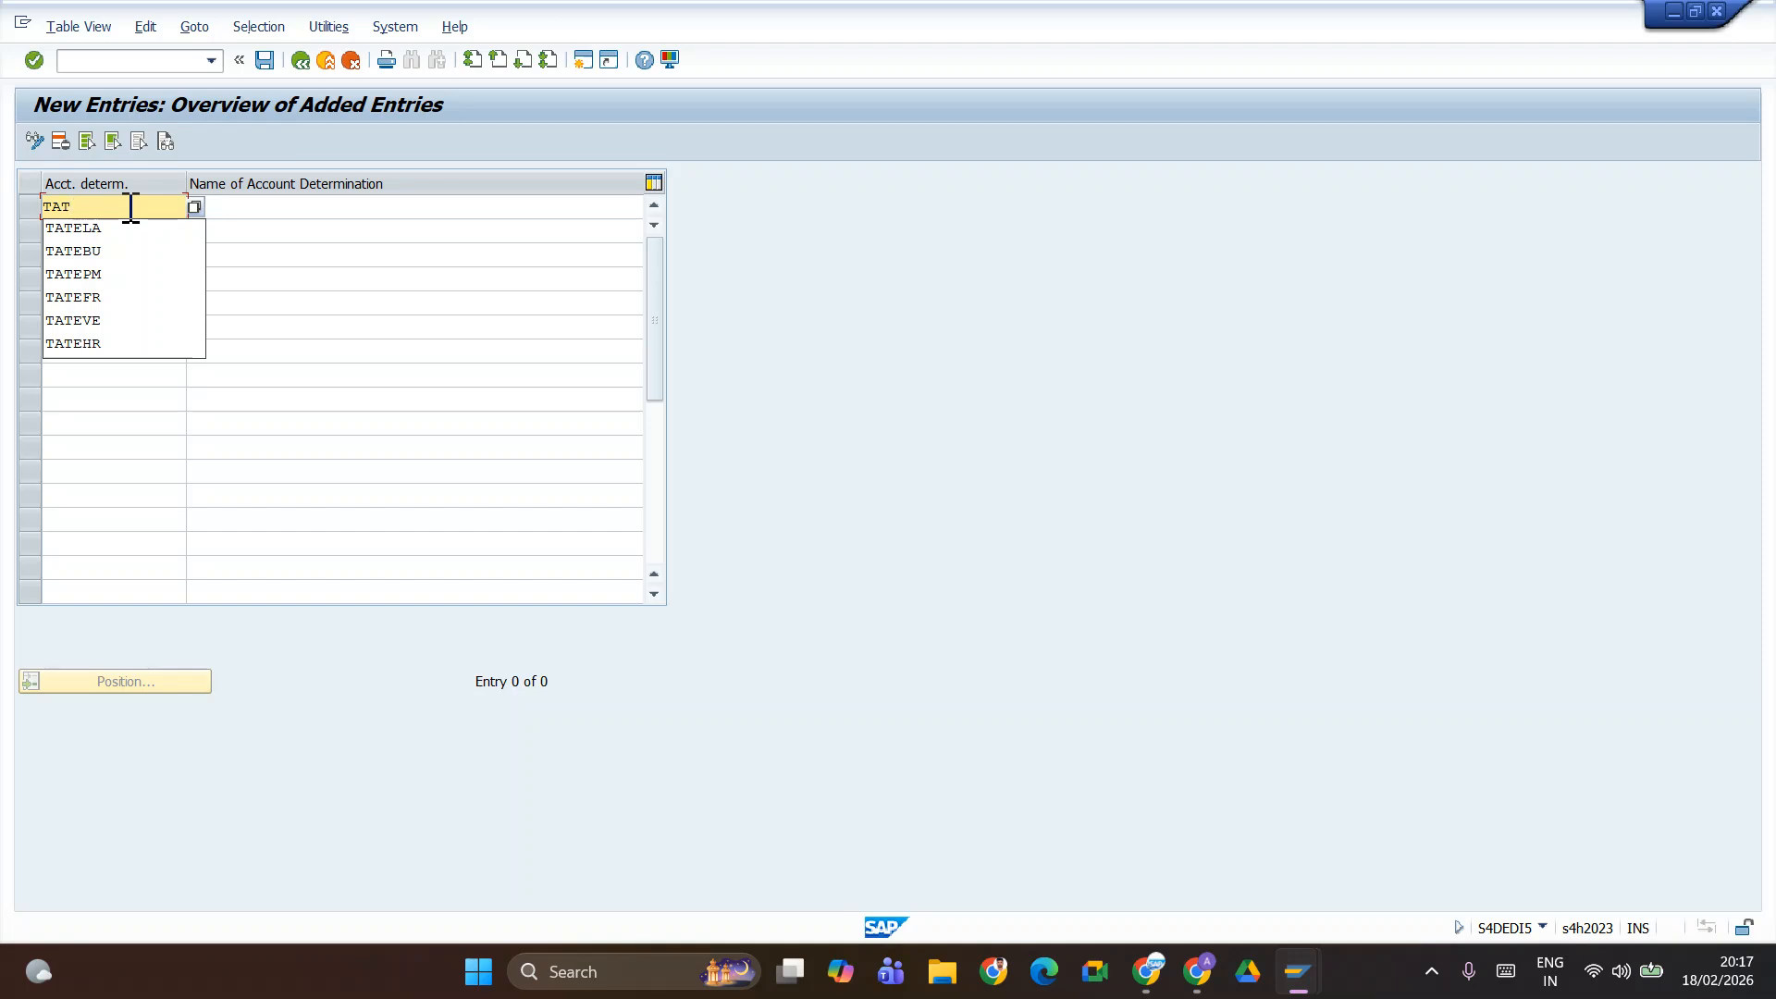
pyautogui.press('Down')
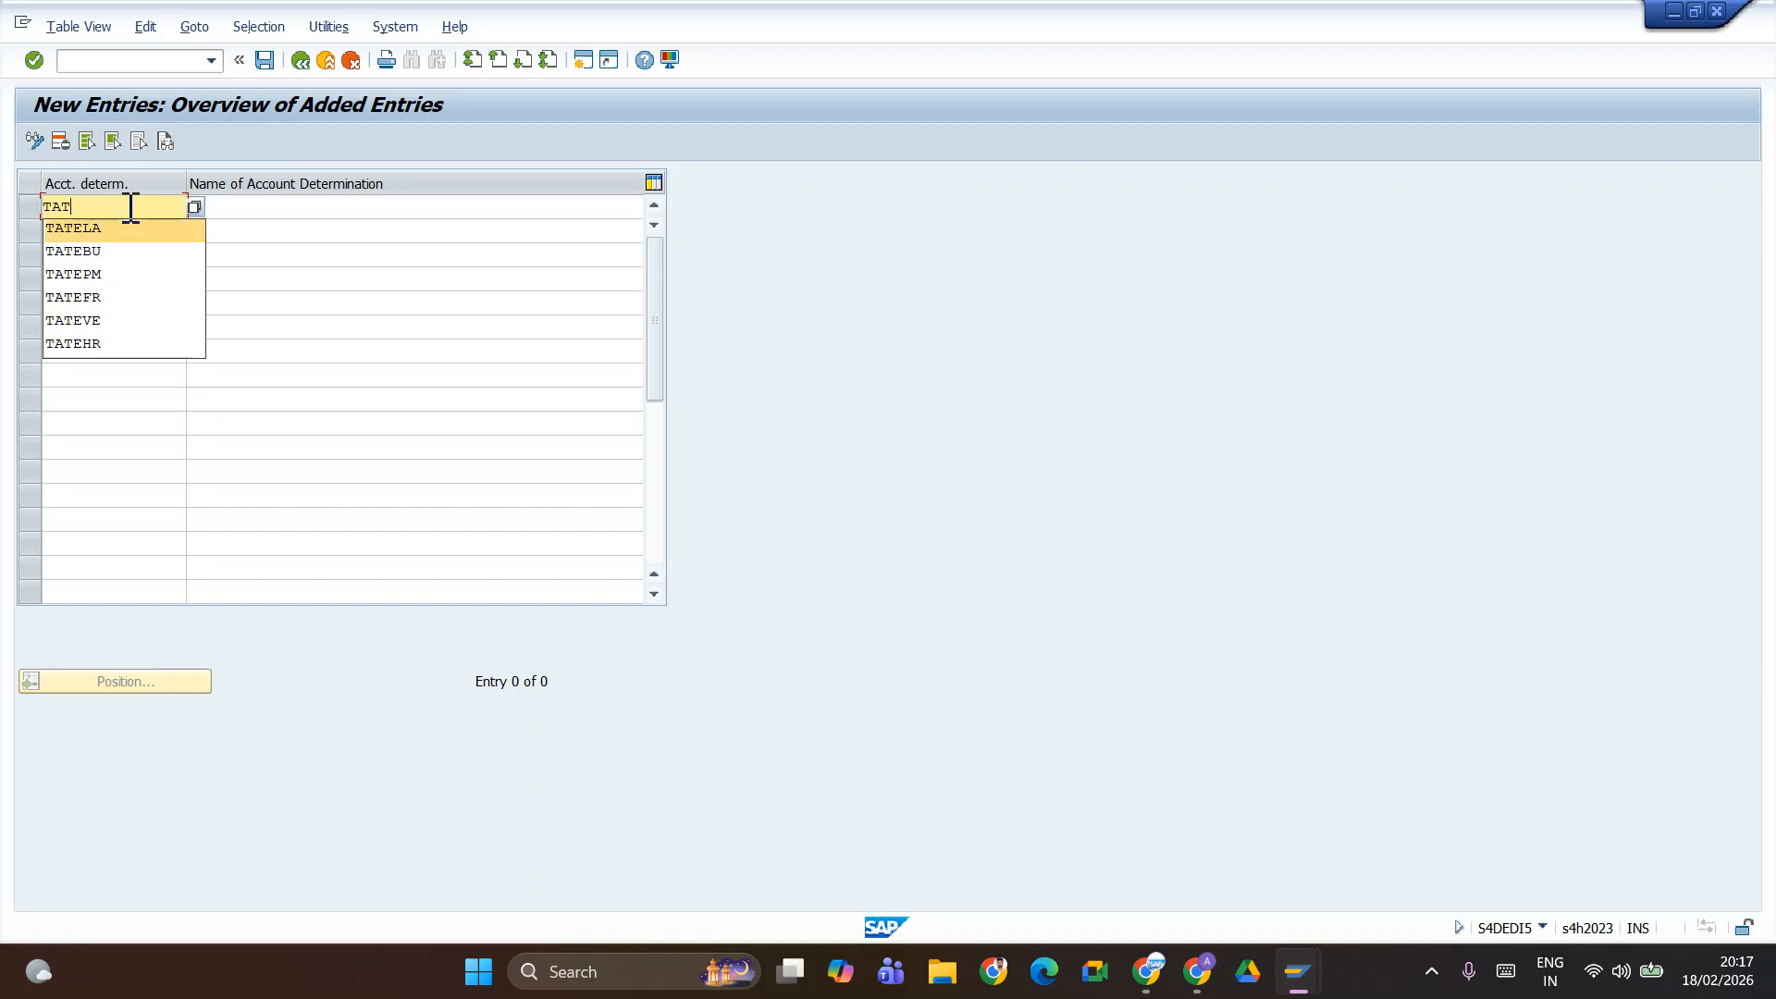
pyautogui.press('Return')
pyautogui.press('Return')
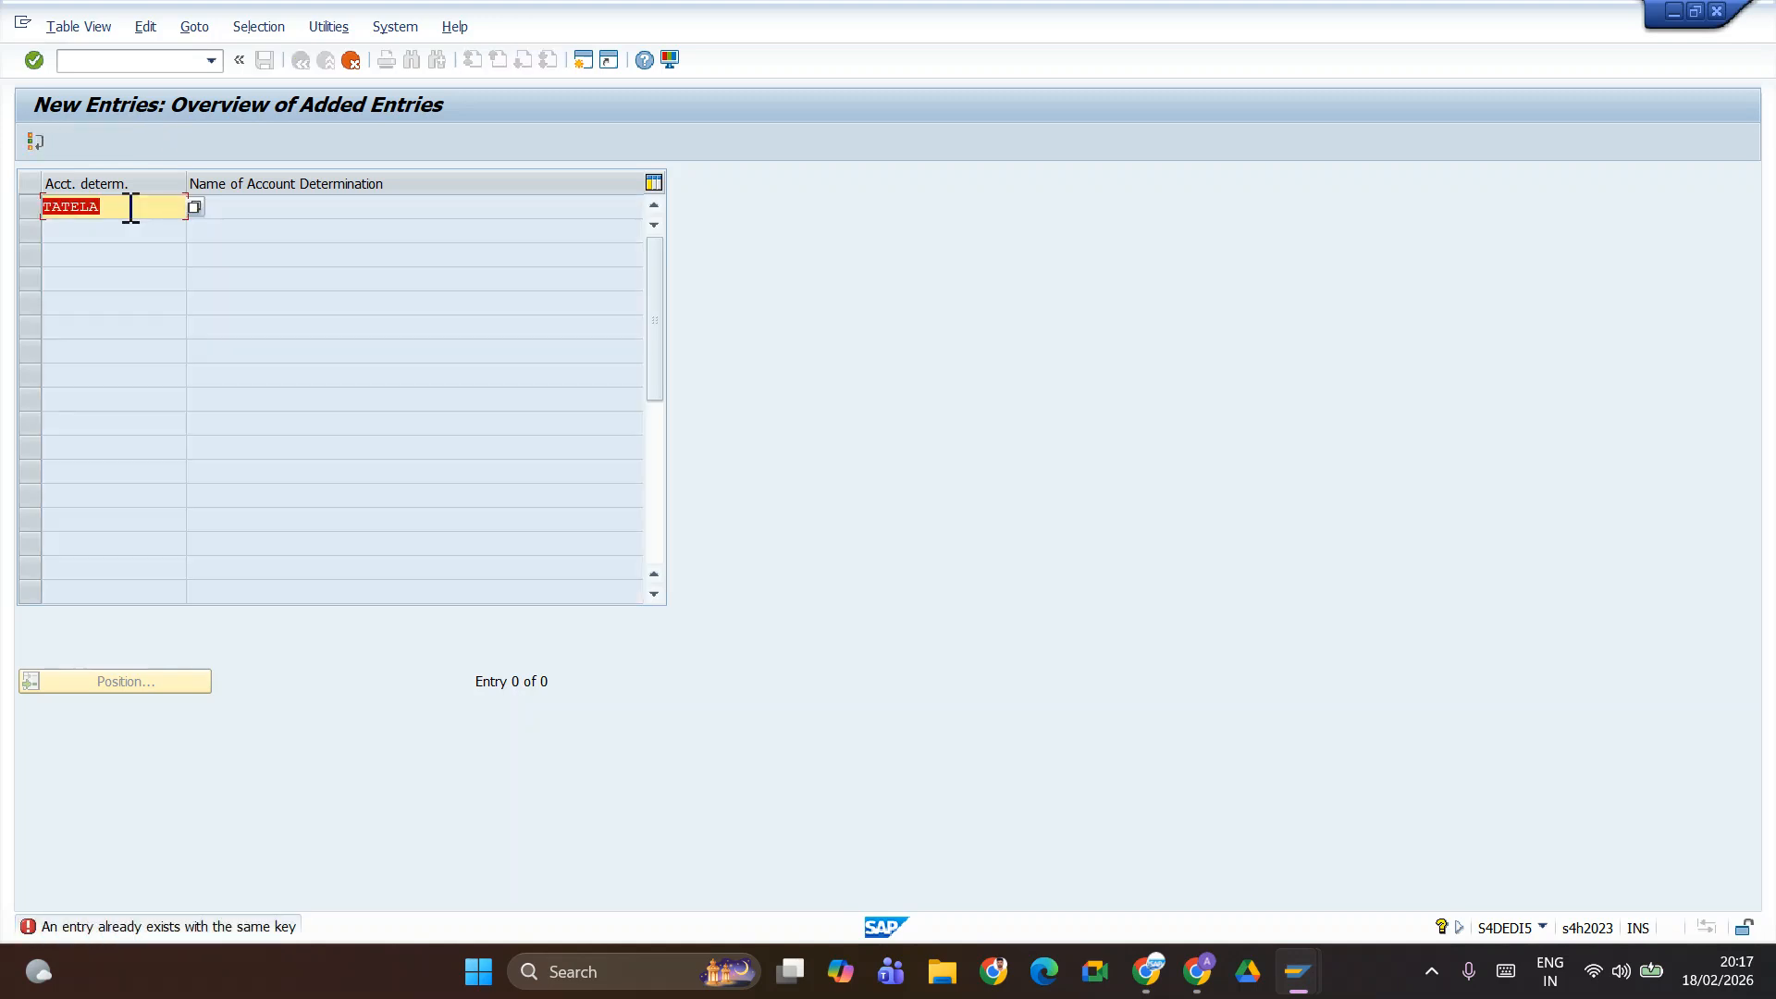
pyautogui.click(350, 61)
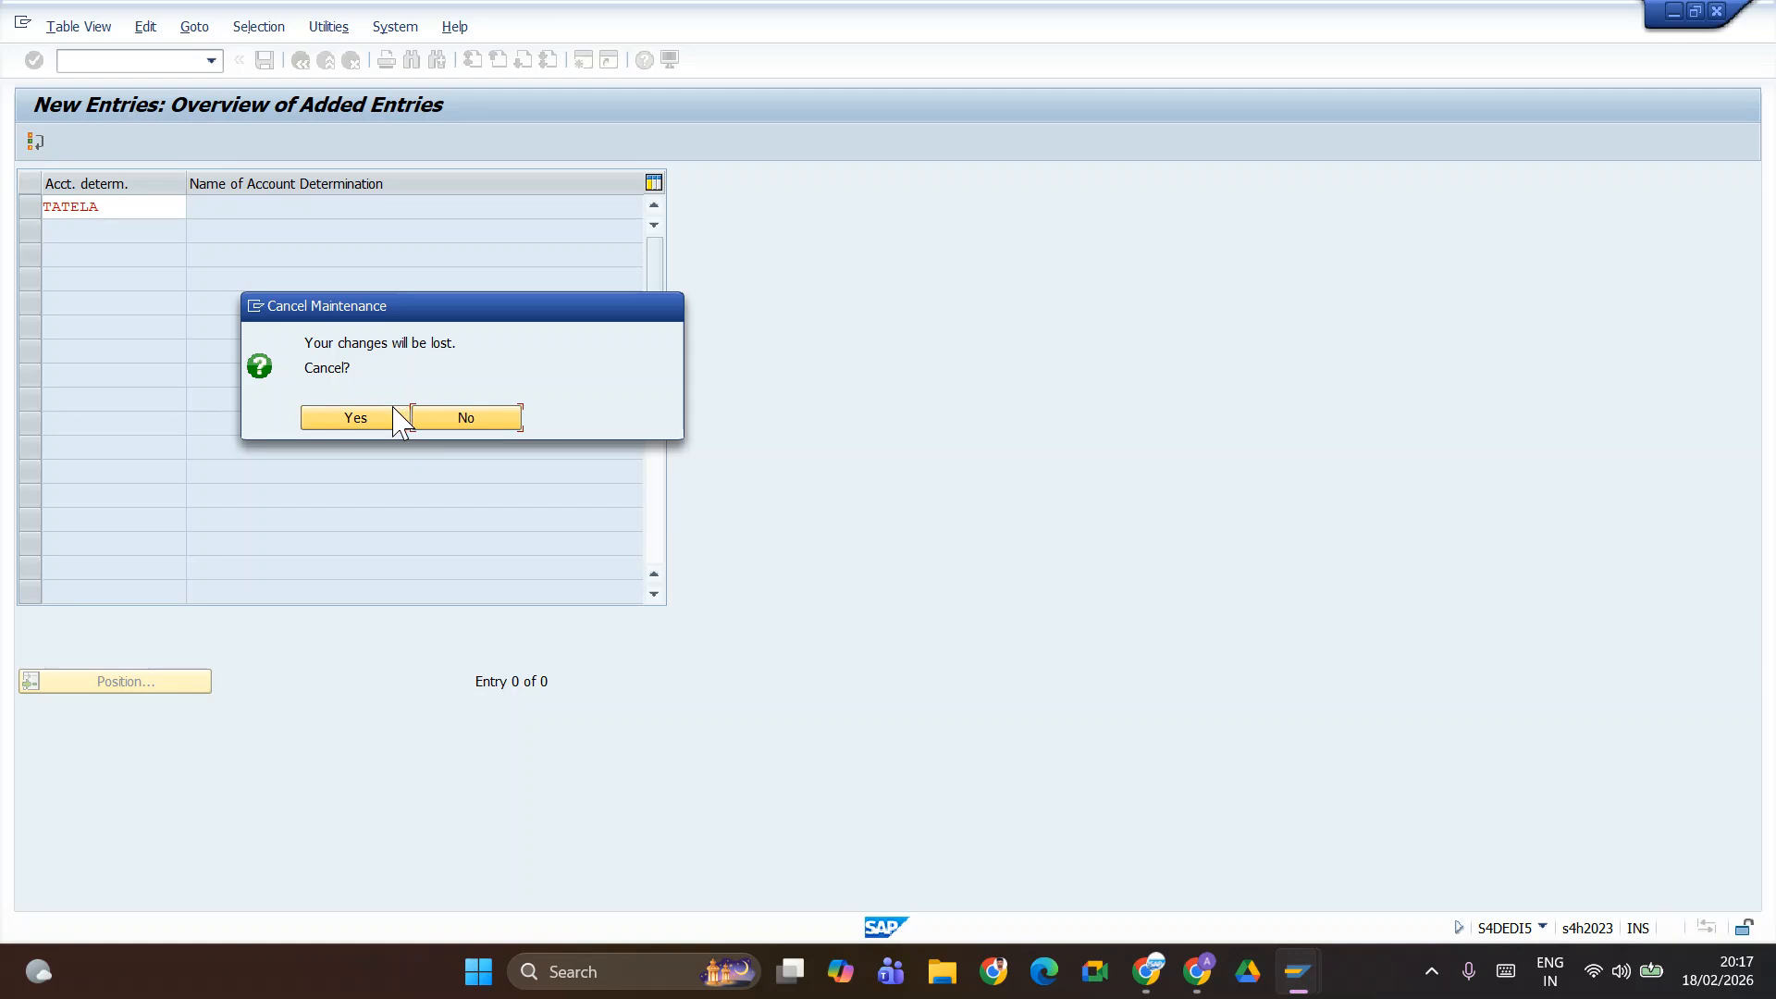
pyautogui.click(400, 414)
pyautogui.click(300, 61)
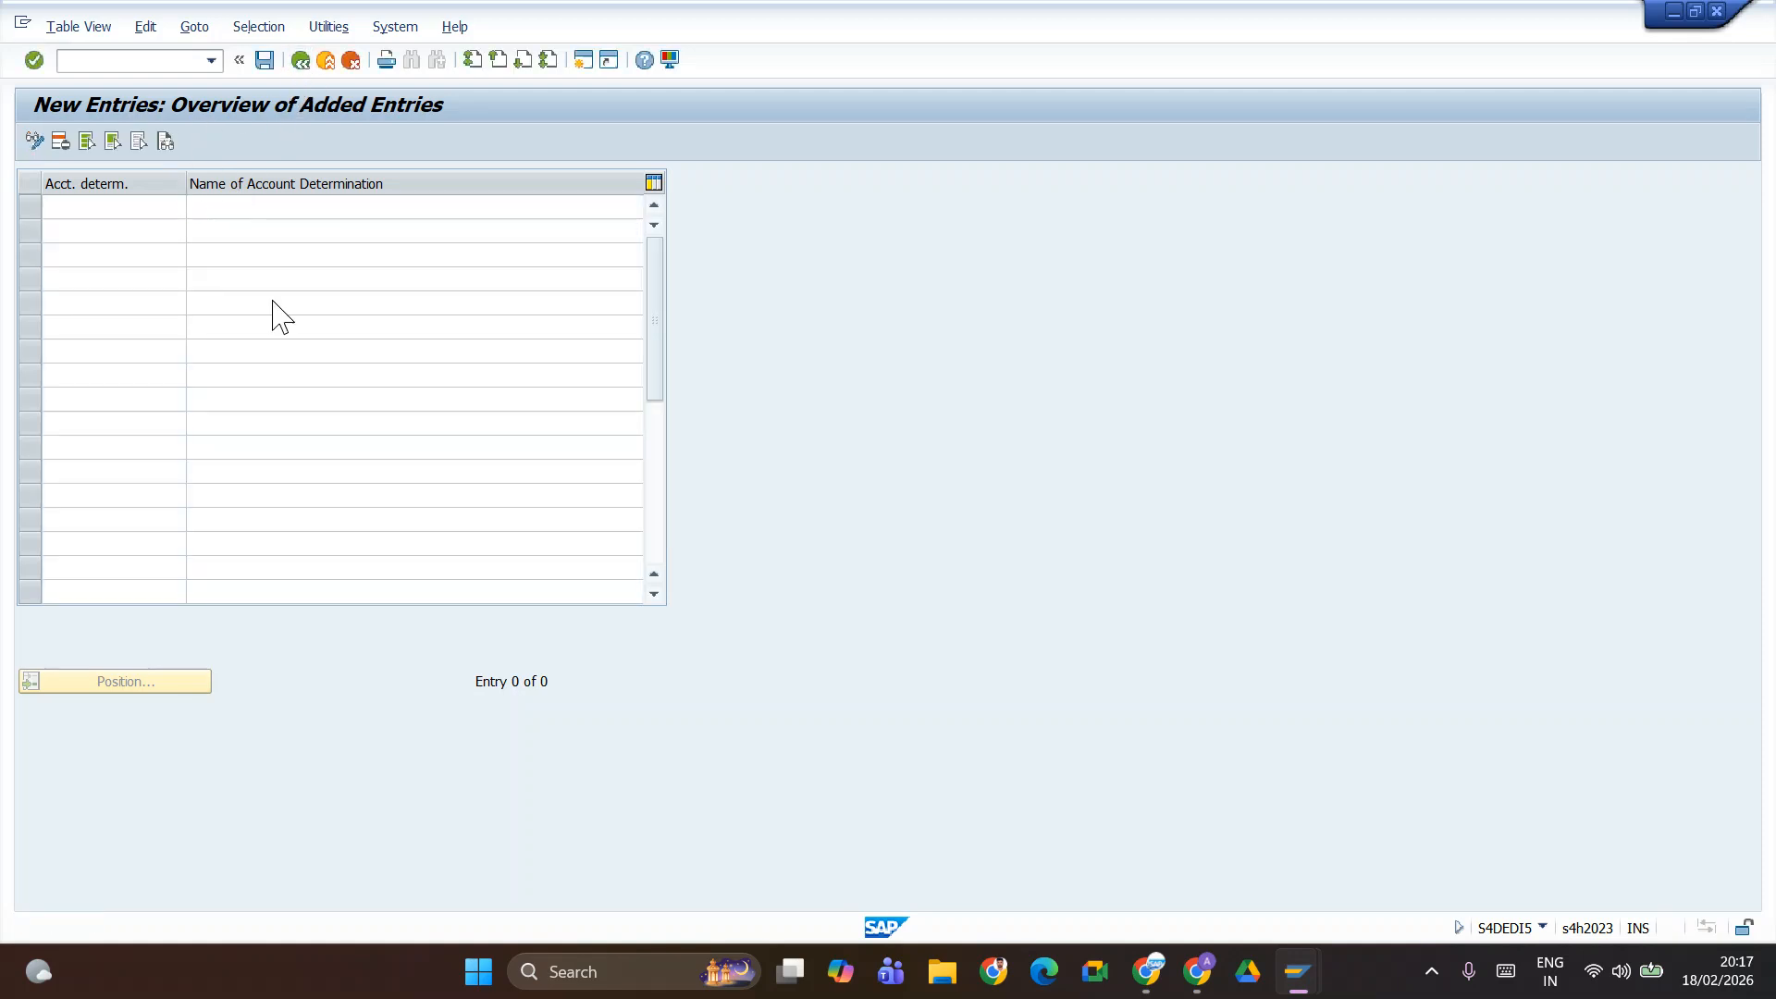
# - Look up the TATE account determinations in the overview and assign TATELA to the Land asset class
pyautogui.scroll(-20, 136, 465)
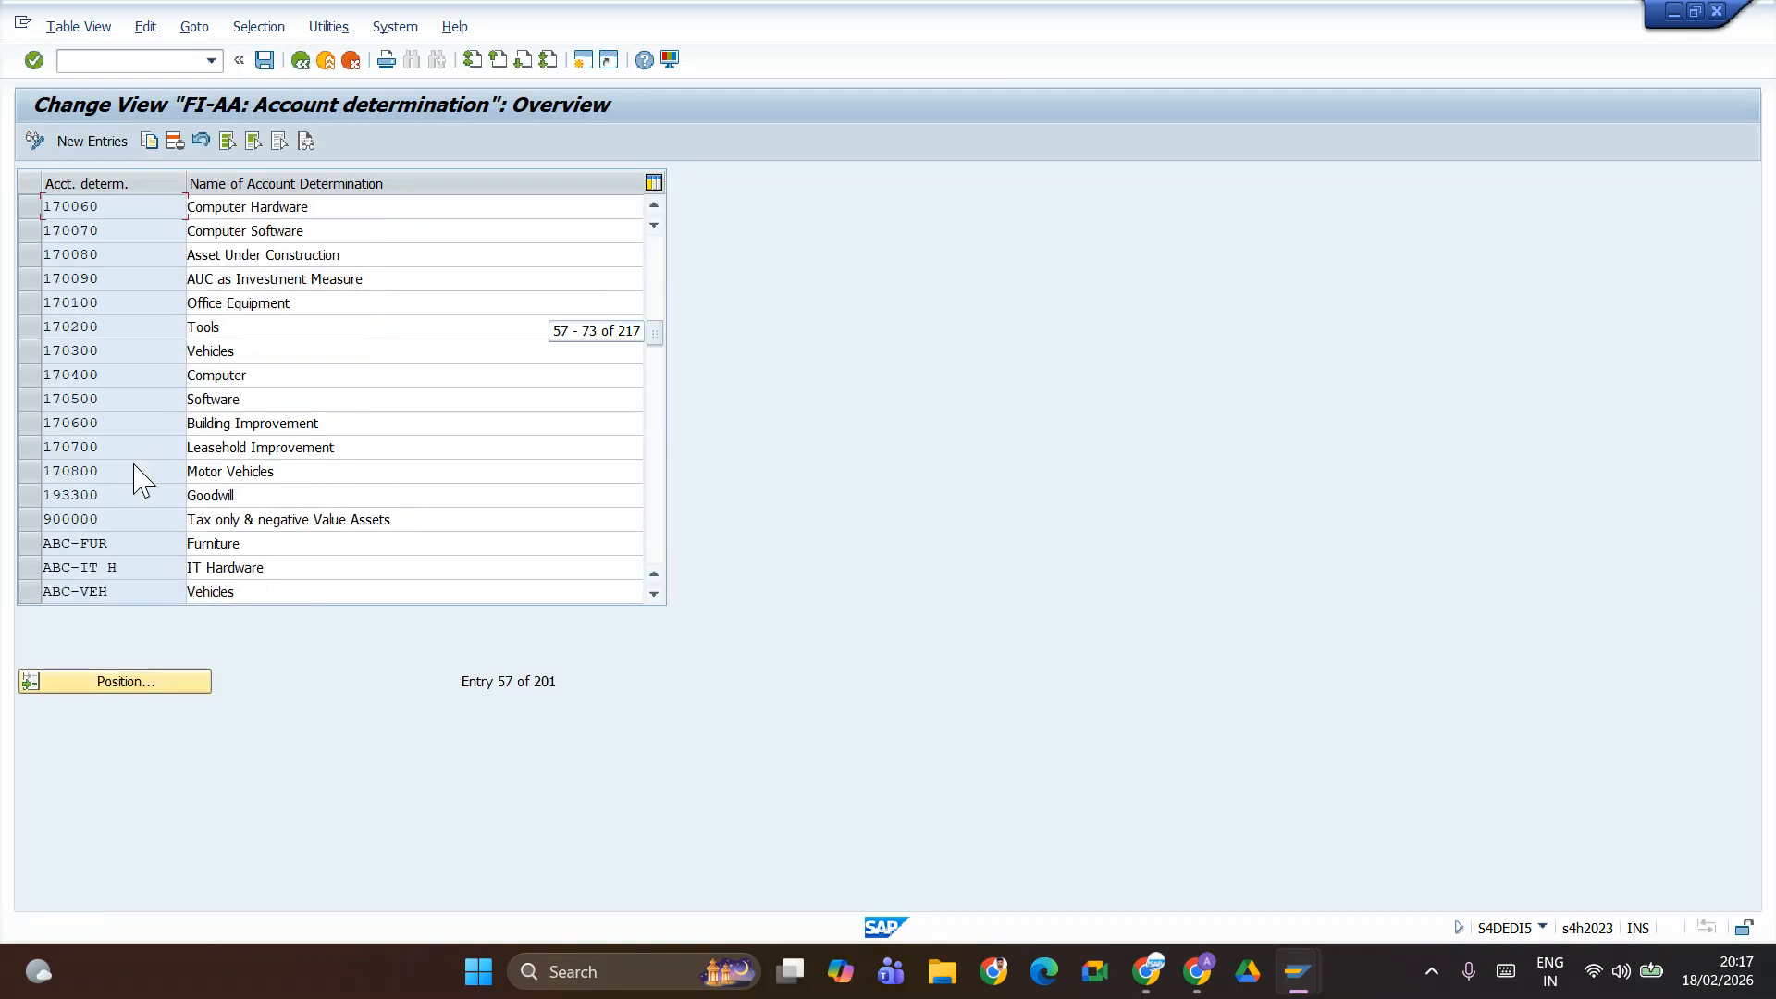
pyautogui.scroll(-20, 136, 464)
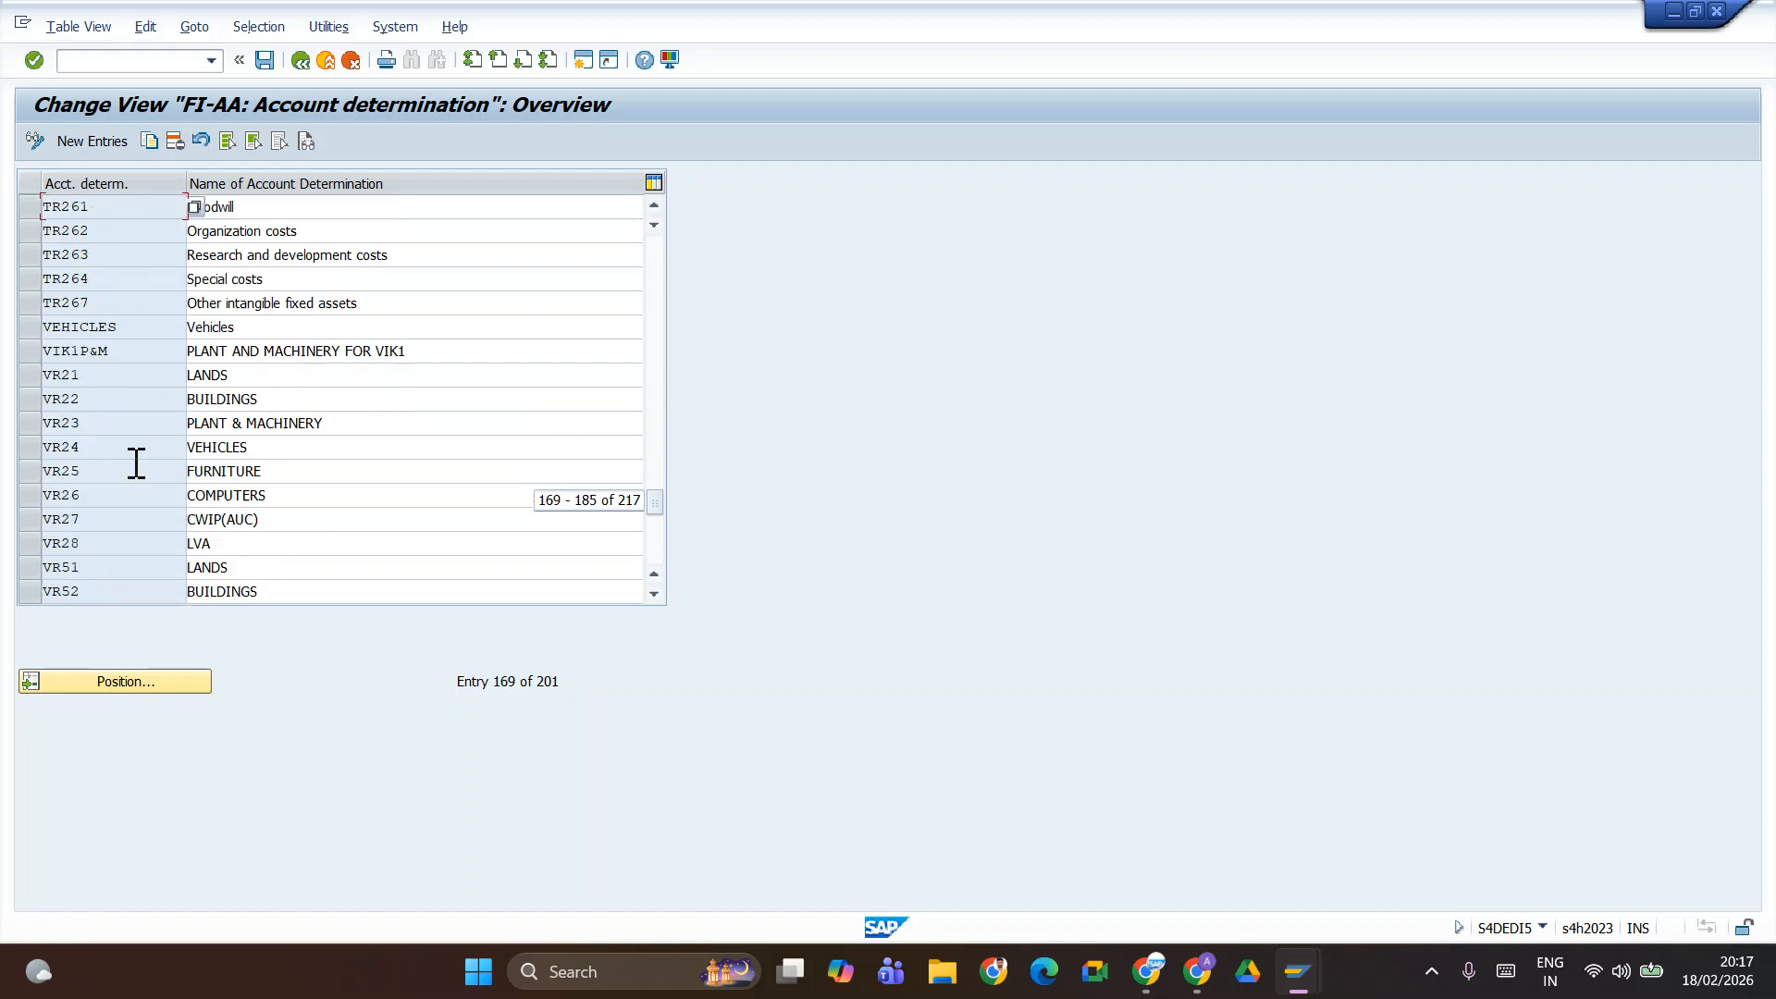
pyautogui.scroll(-9, 112, 430)
pyautogui.scroll(19, 109, 417)
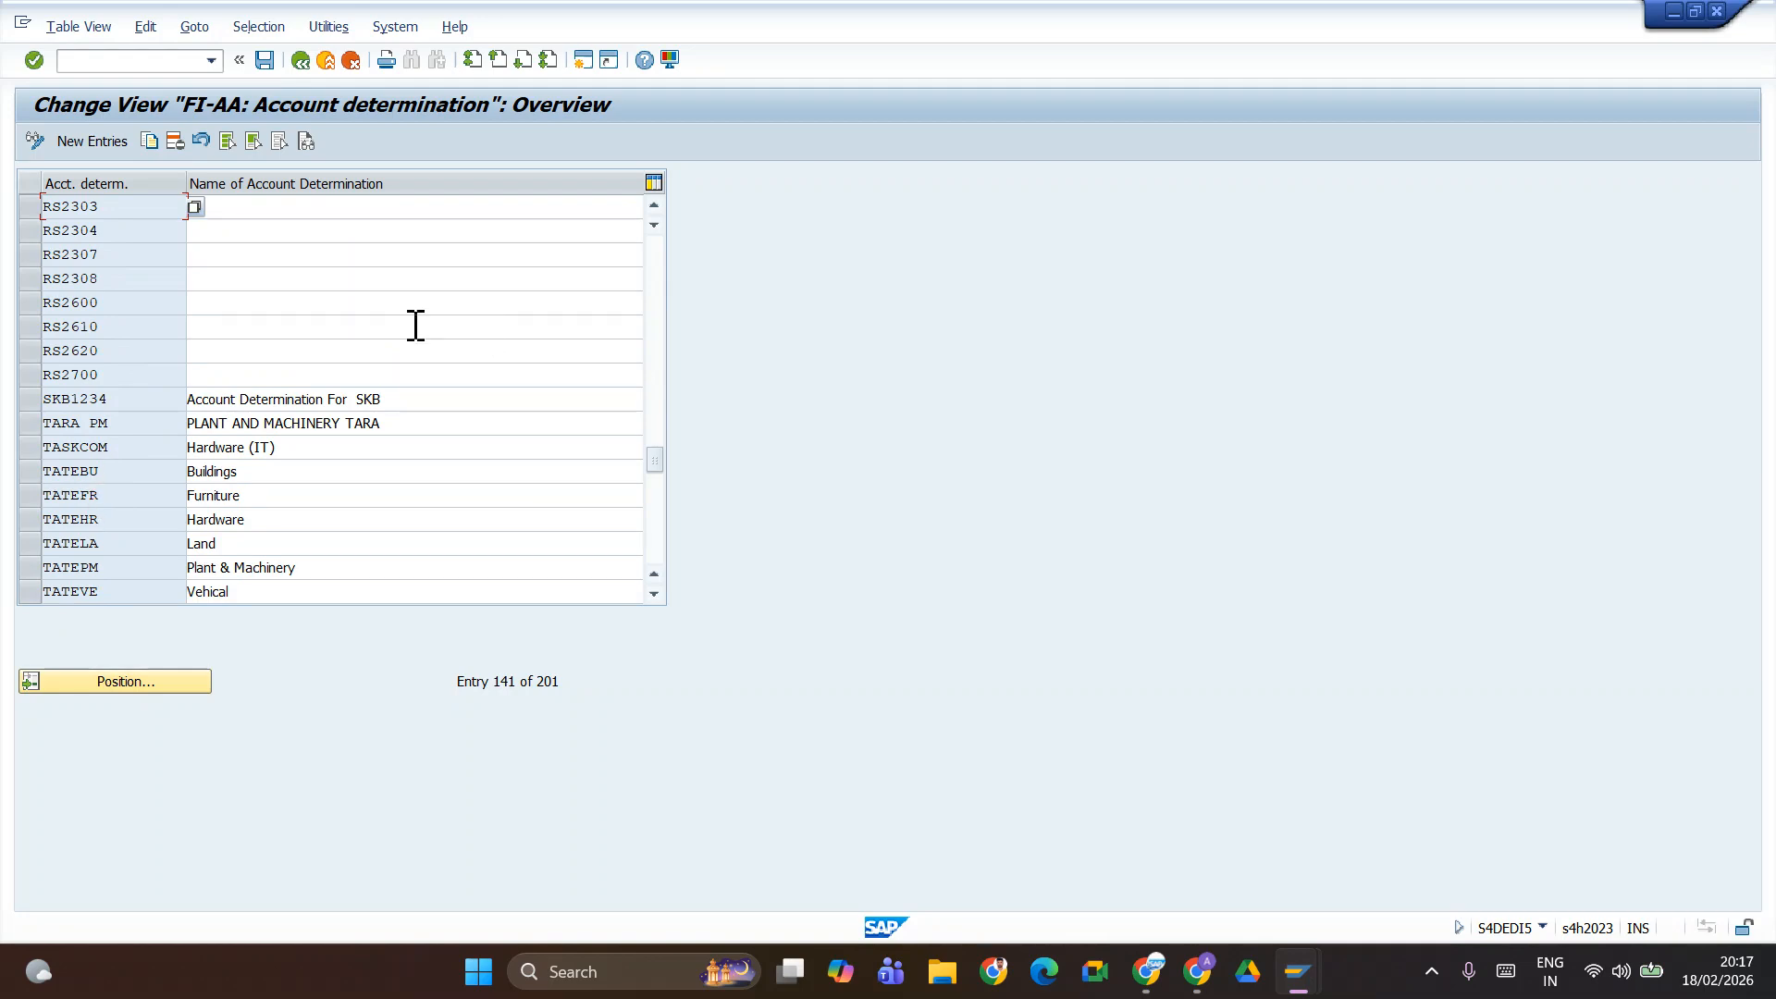
pyautogui.hotkey('alt', 'Tab')
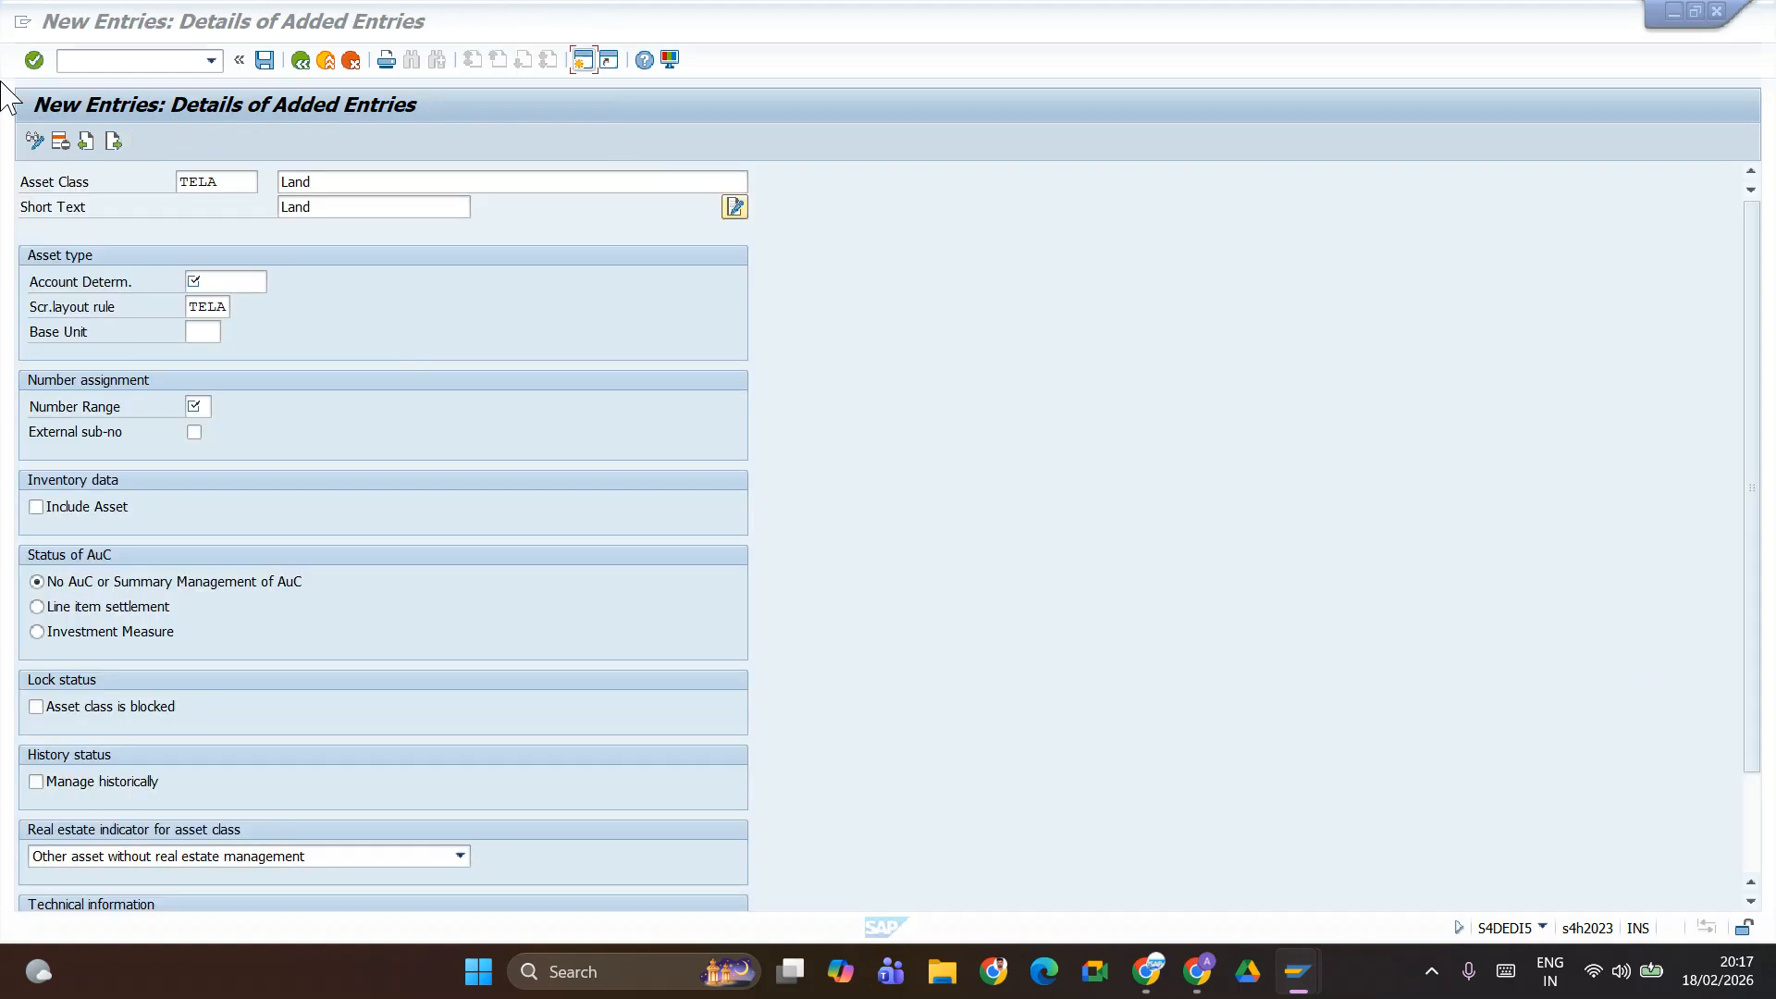
pyautogui.write('TATELA')
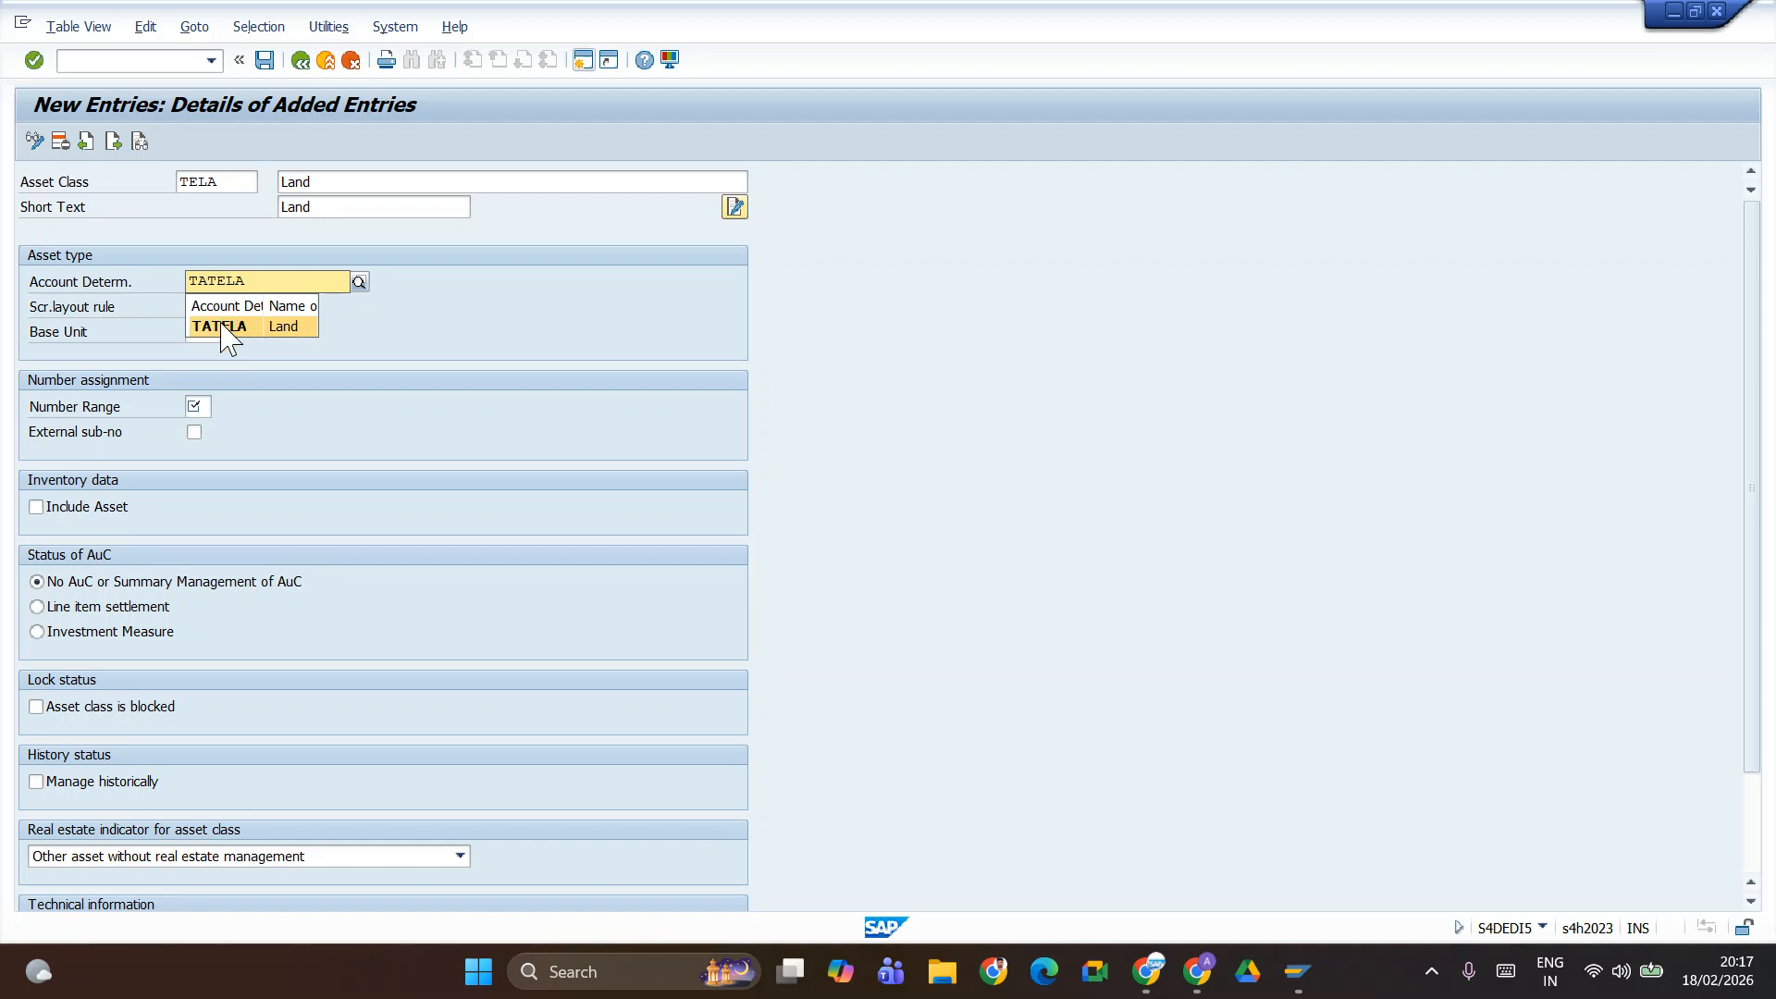
pyautogui.click(222, 324)
# - Leave the account determination overview and open the Define Number Range Interval activity under Asset Classes
pyautogui.click(196, 406)
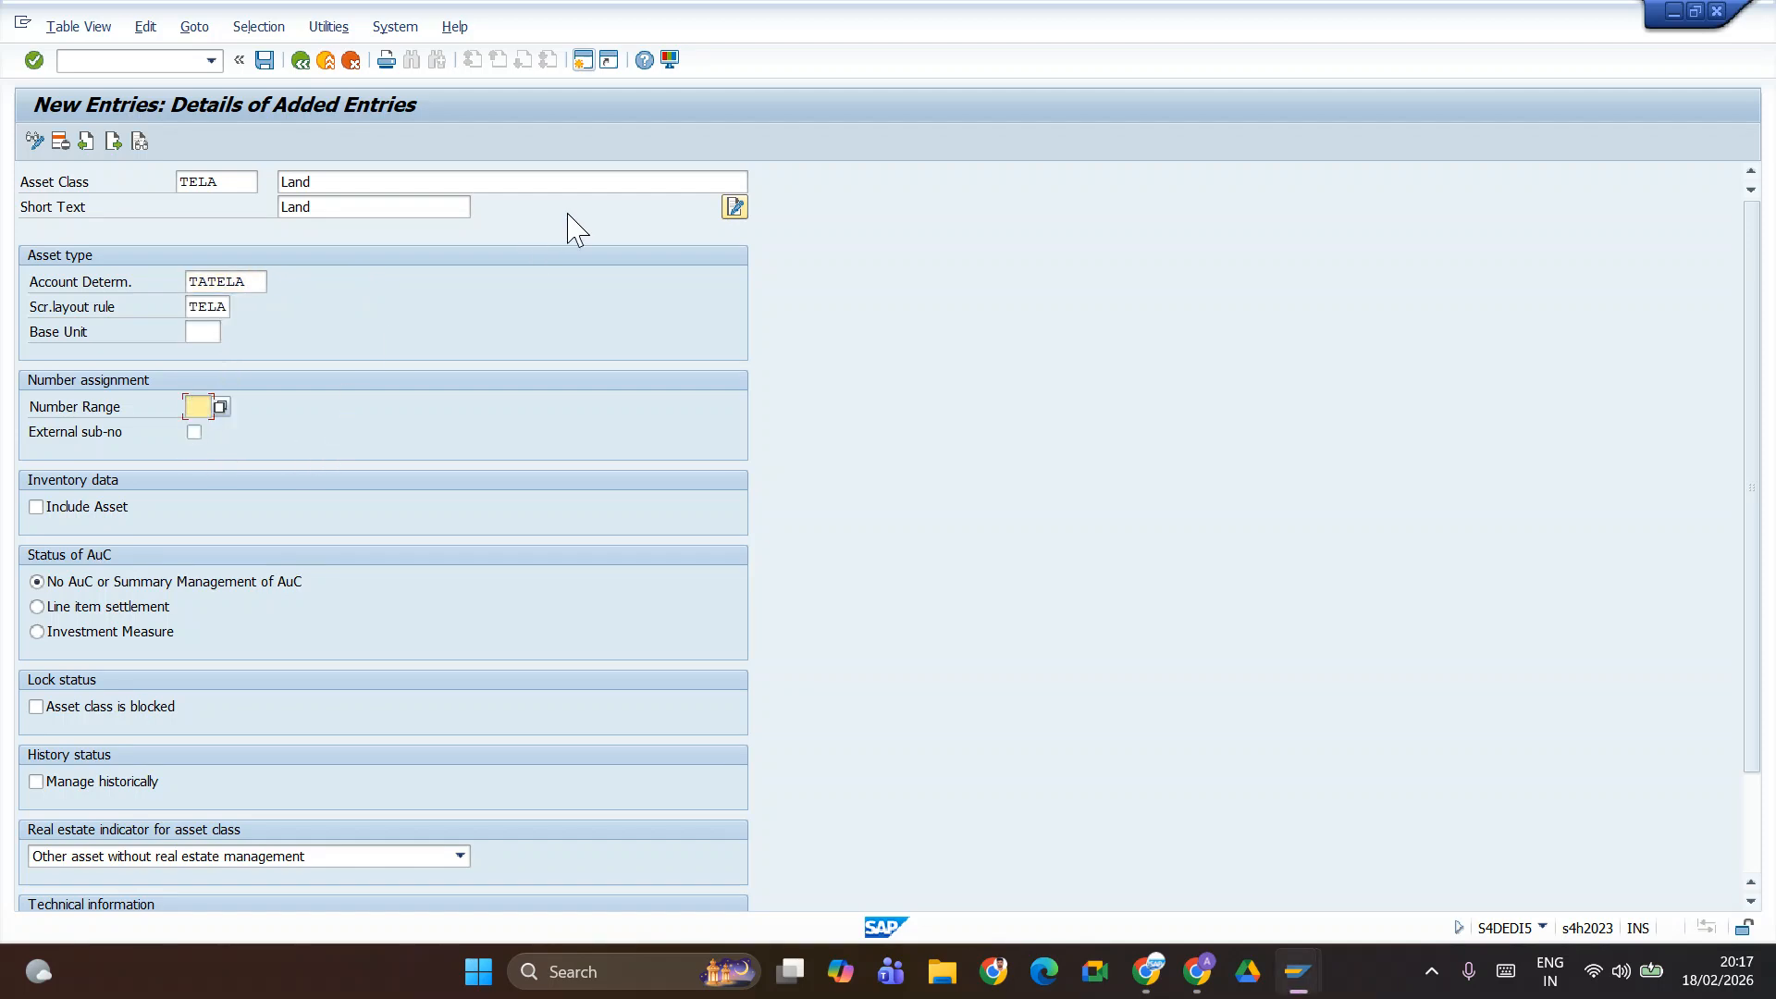
pyautogui.hotkey('alt', 'Tab')
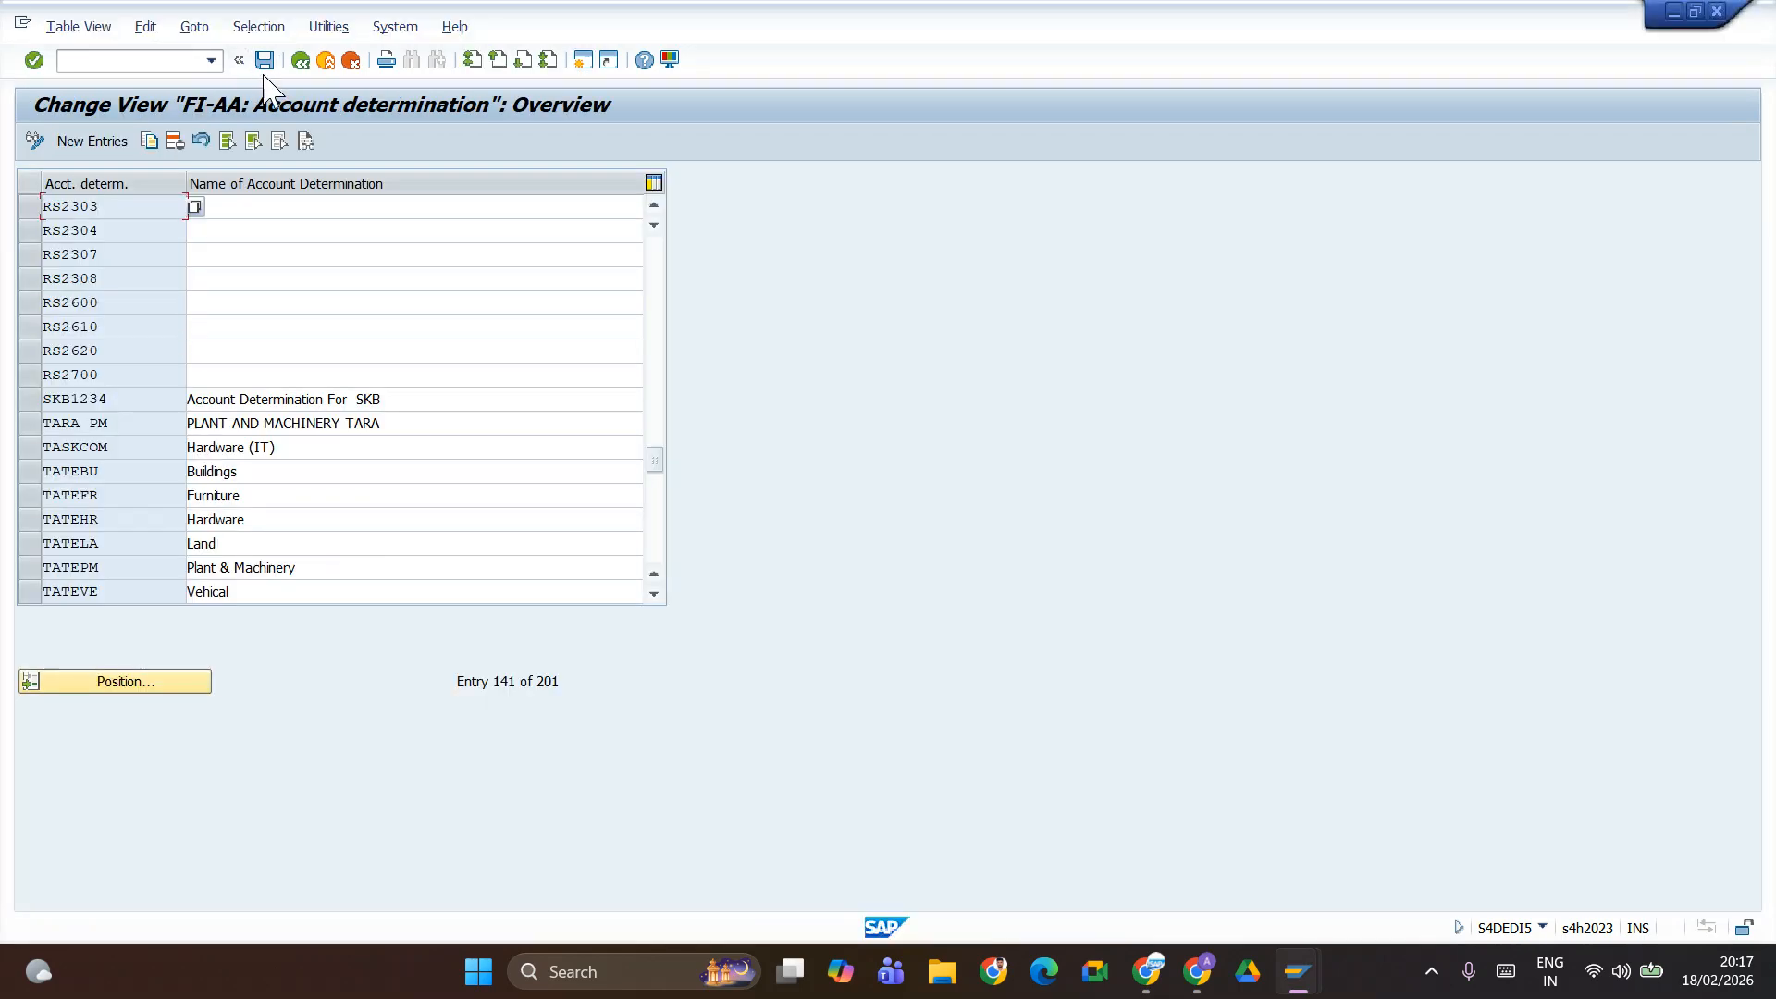
pyautogui.click(301, 61)
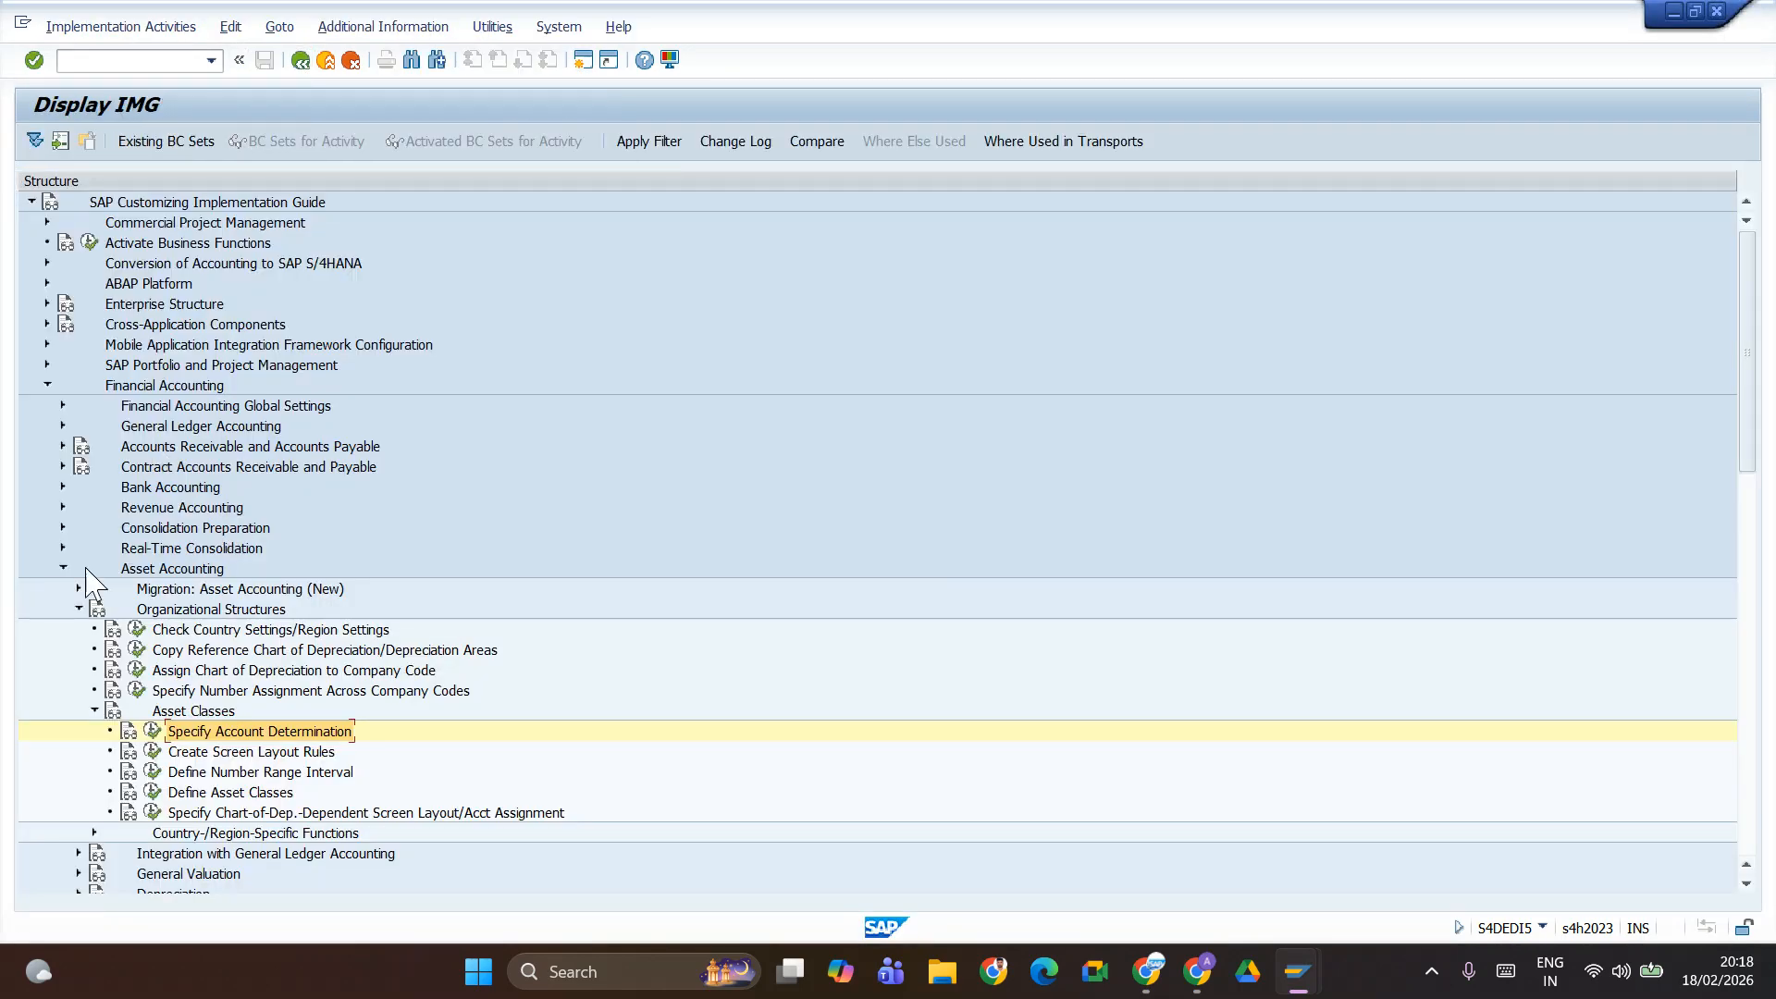
pyautogui.click(155, 773)
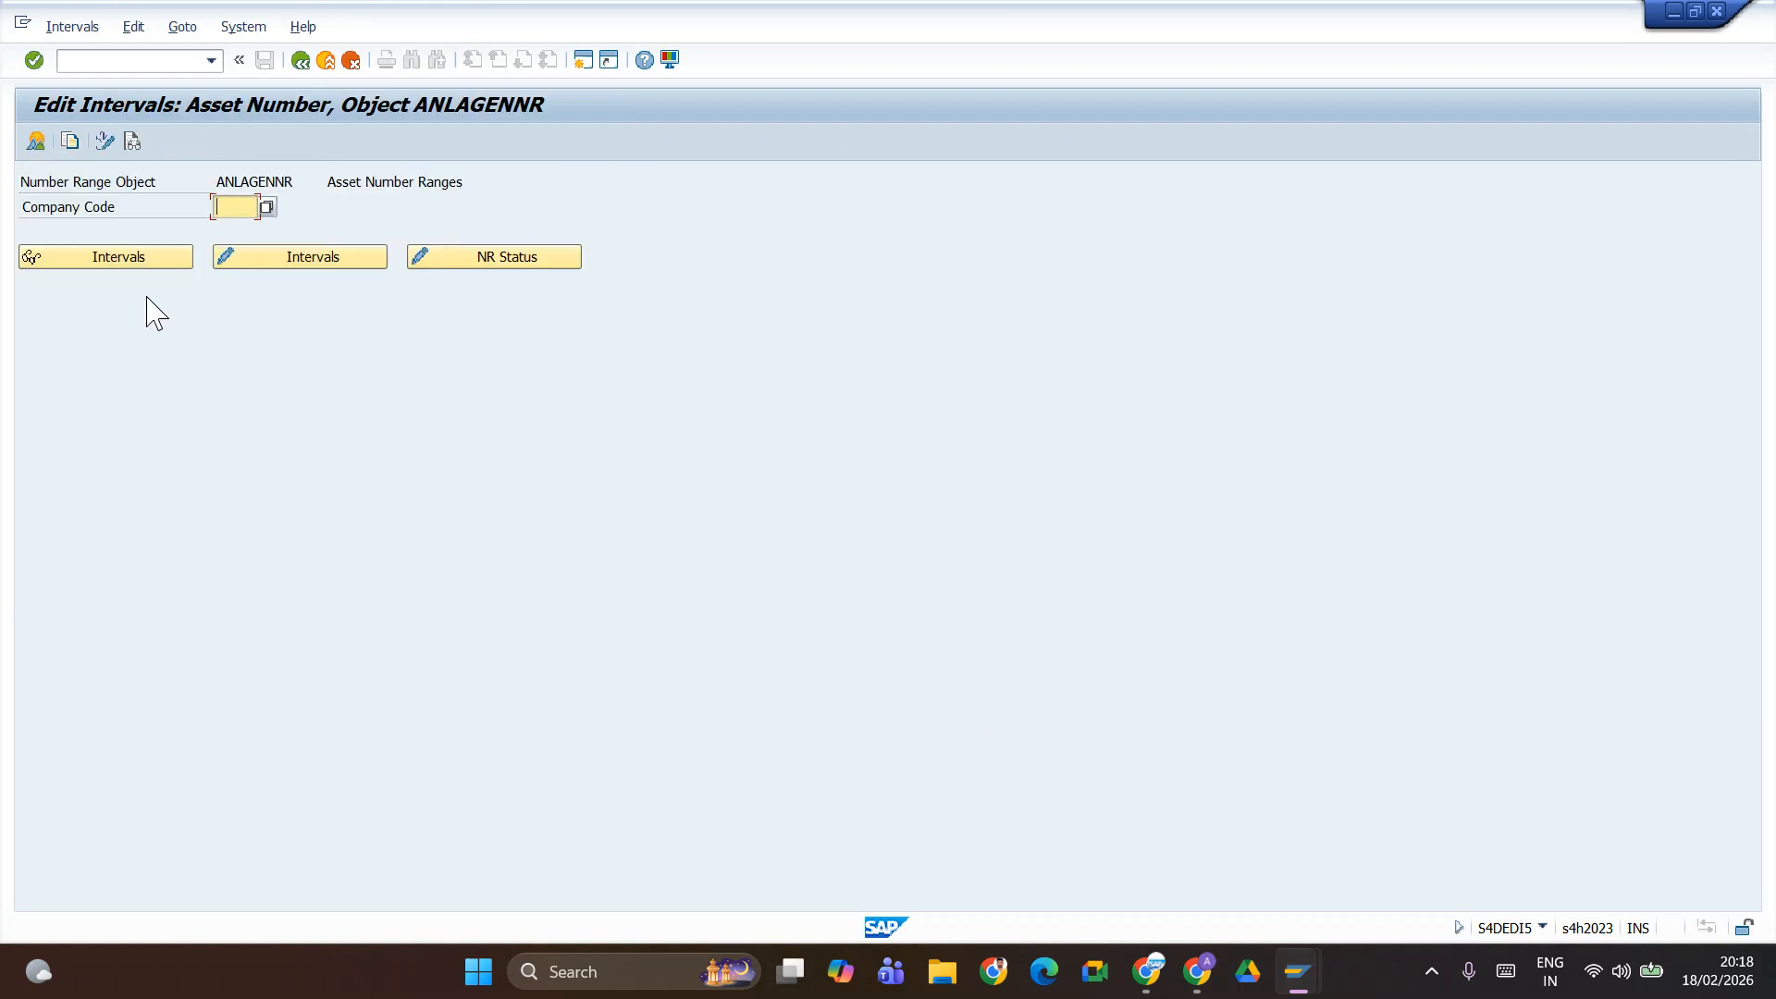
# - Display the asset number range intervals of company code TATE
pyautogui.click(244, 208)
pyautogui.click(241, 250)
pyautogui.click(132, 259)
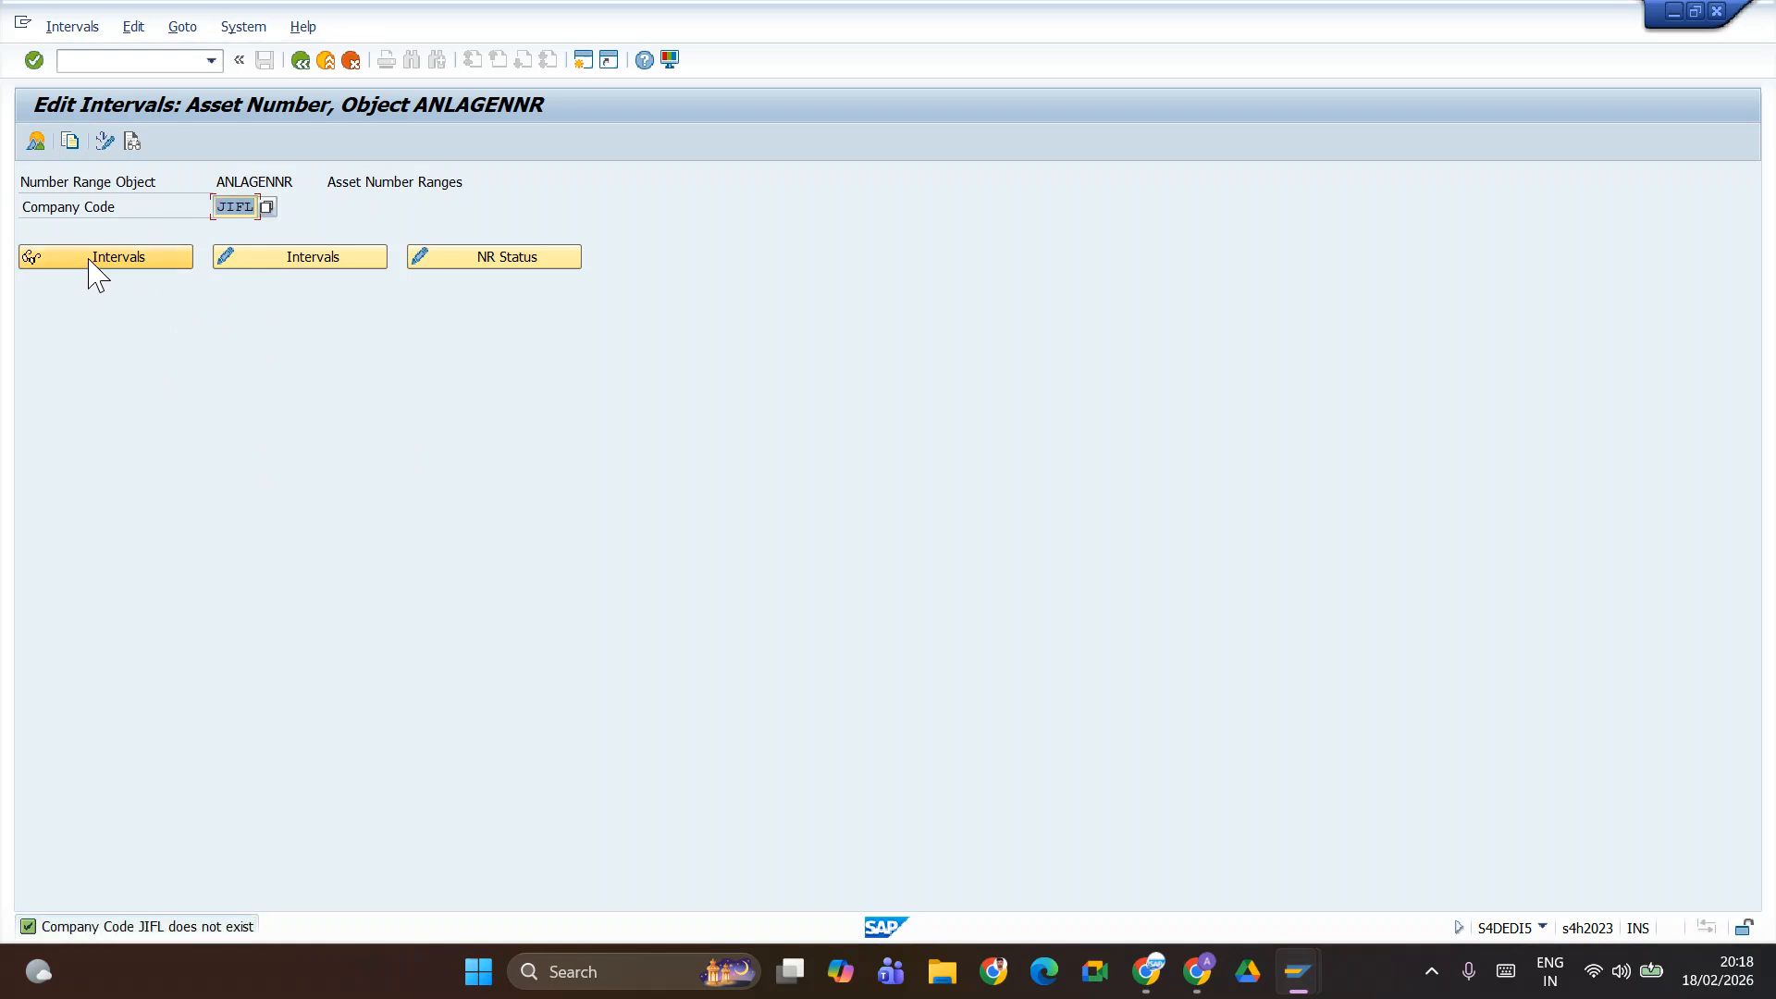
pyautogui.click(231, 207)
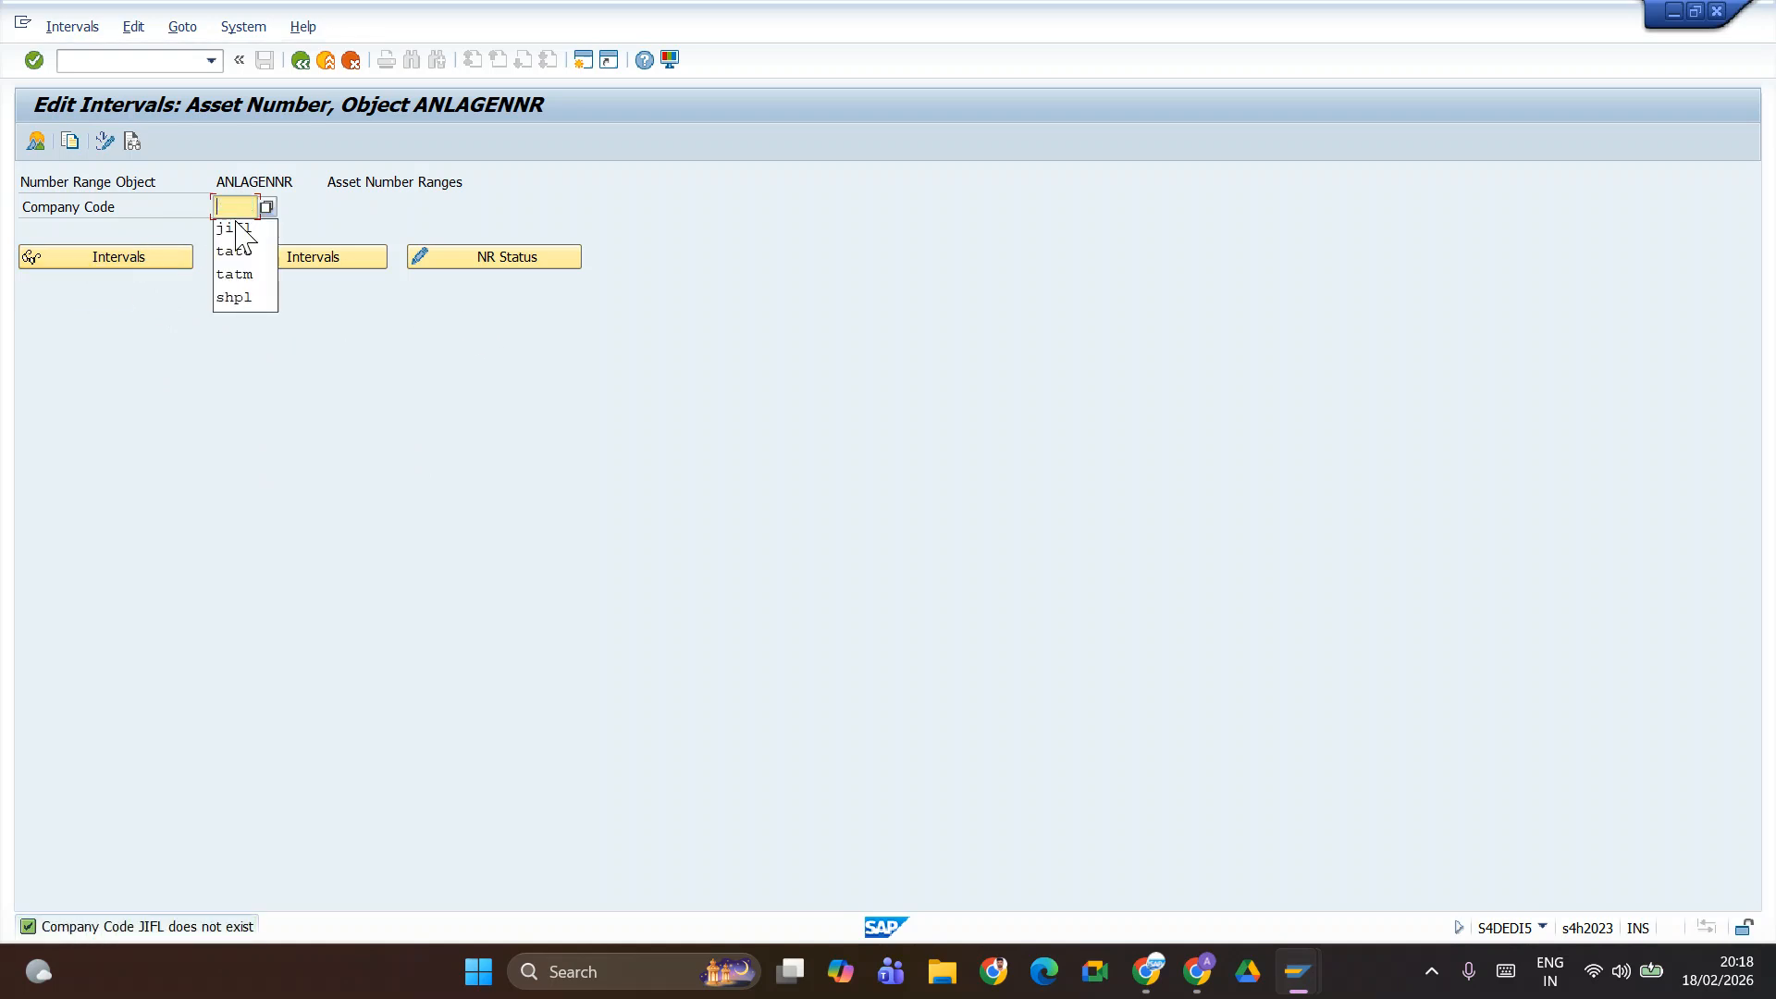
pyautogui.click(239, 270)
pyautogui.click(131, 259)
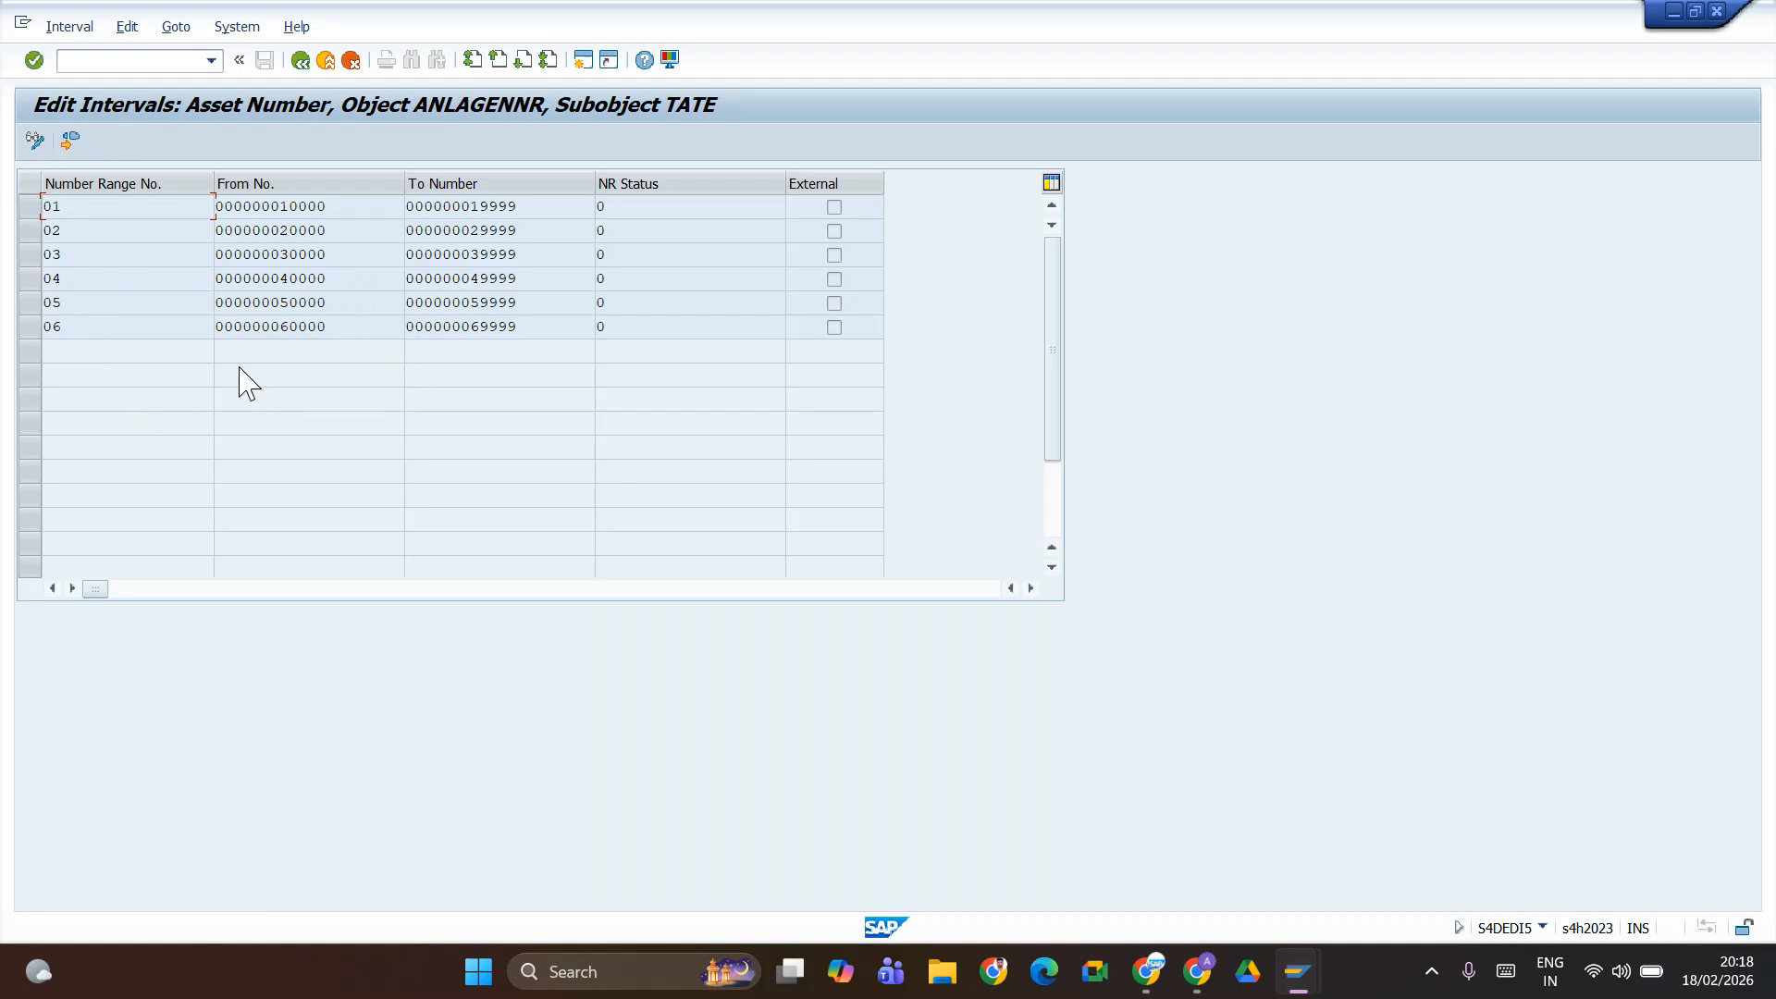
# - Compare the number ranges with TATE's asset G/L accounts and assign number range 01 to the Land asset class
pyautogui.hotkey('alt', 'Tab')
pyautogui.hotkey('alt', 'Tab')
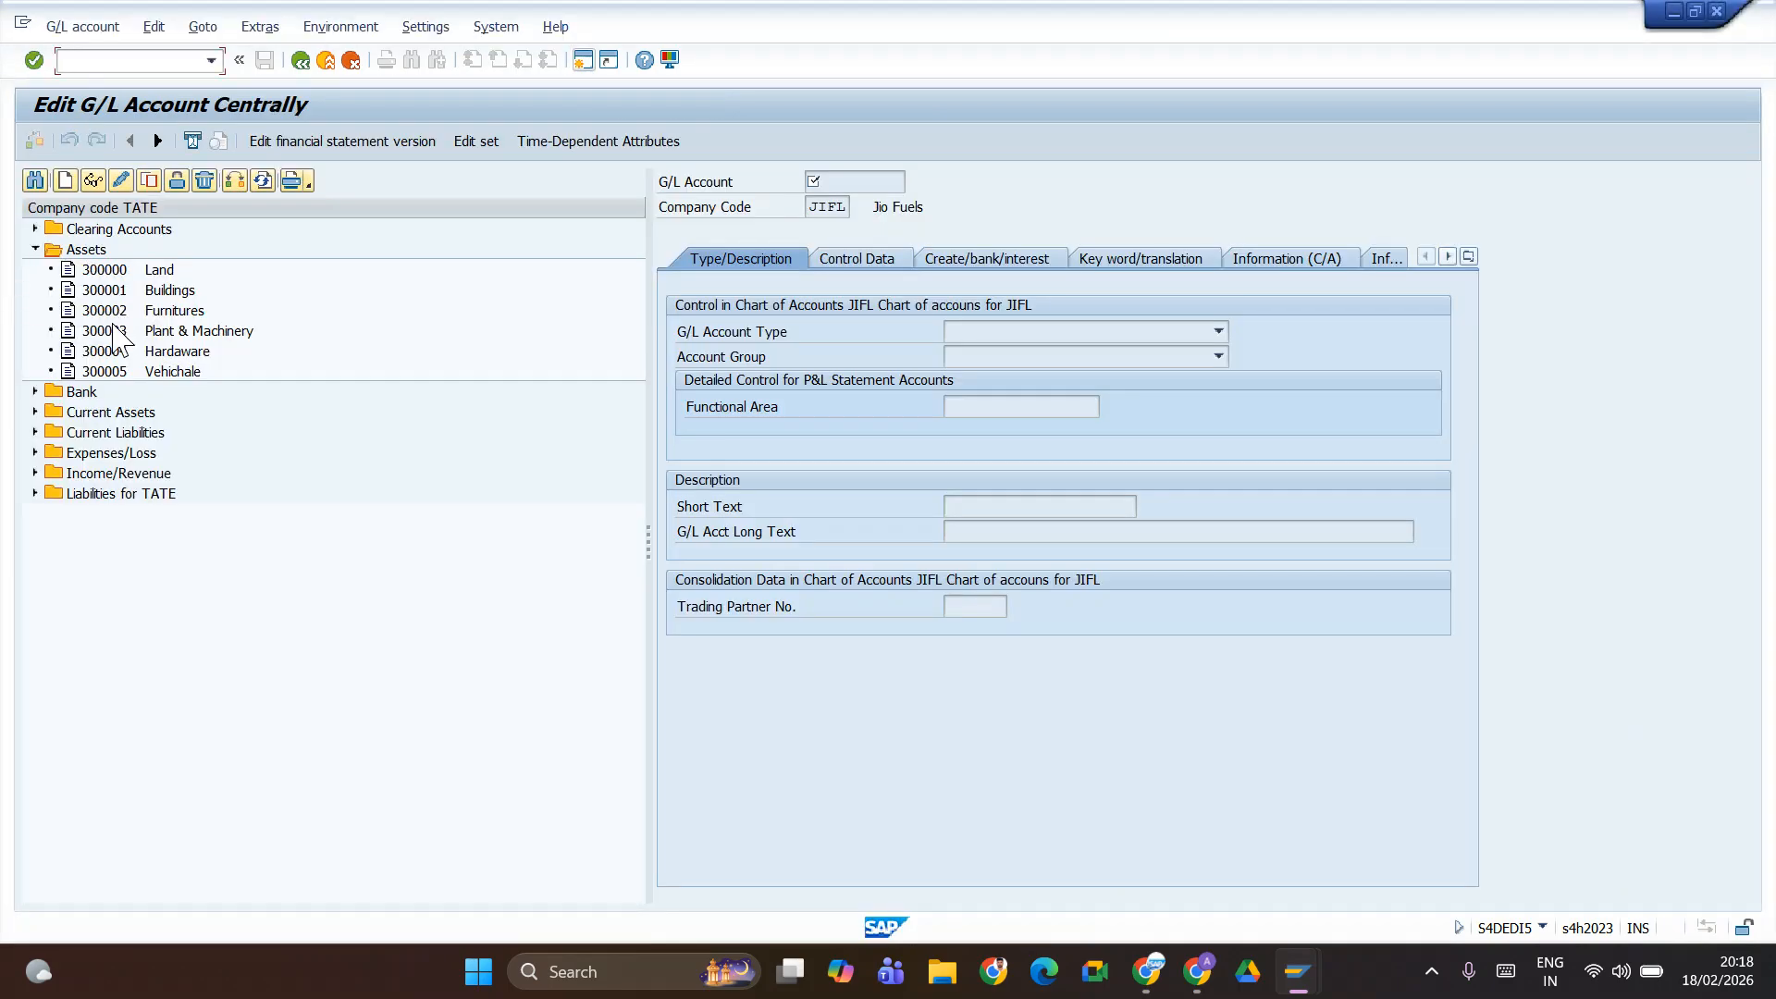
pyautogui.hotkey('alt', 'Tab')
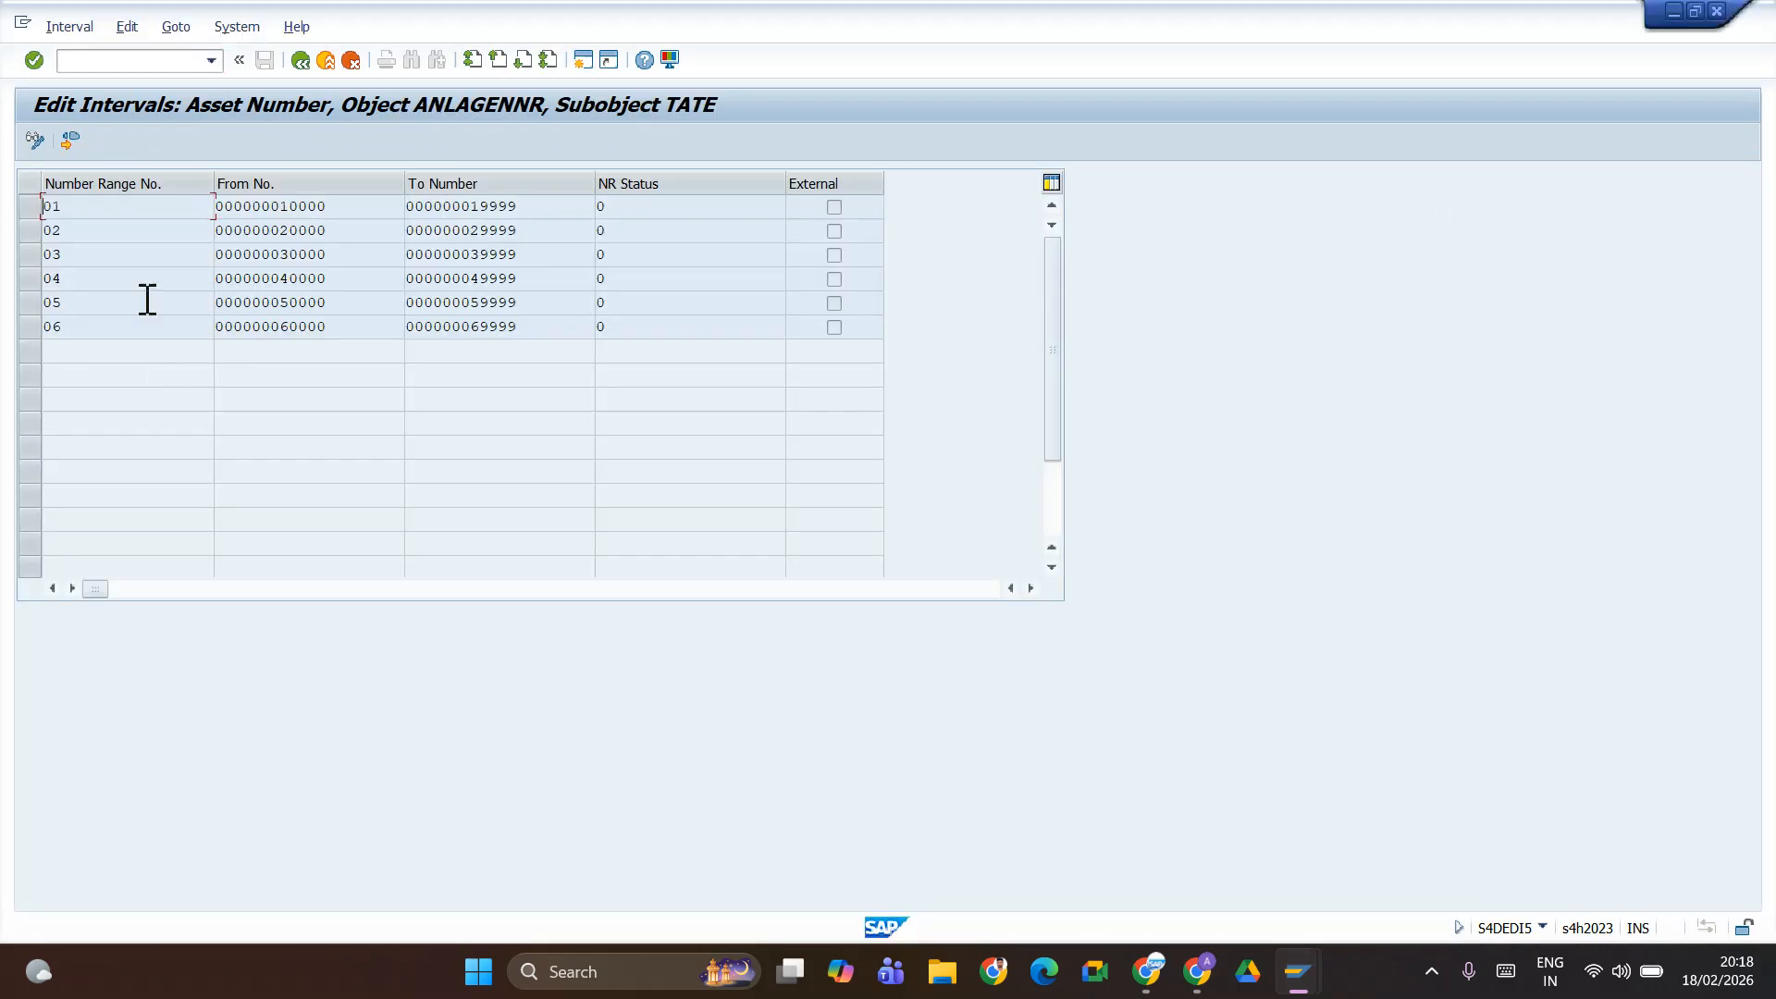
pyautogui.hotkey('alt', 'Tab')
pyautogui.hotkey('alt', 'Tab')
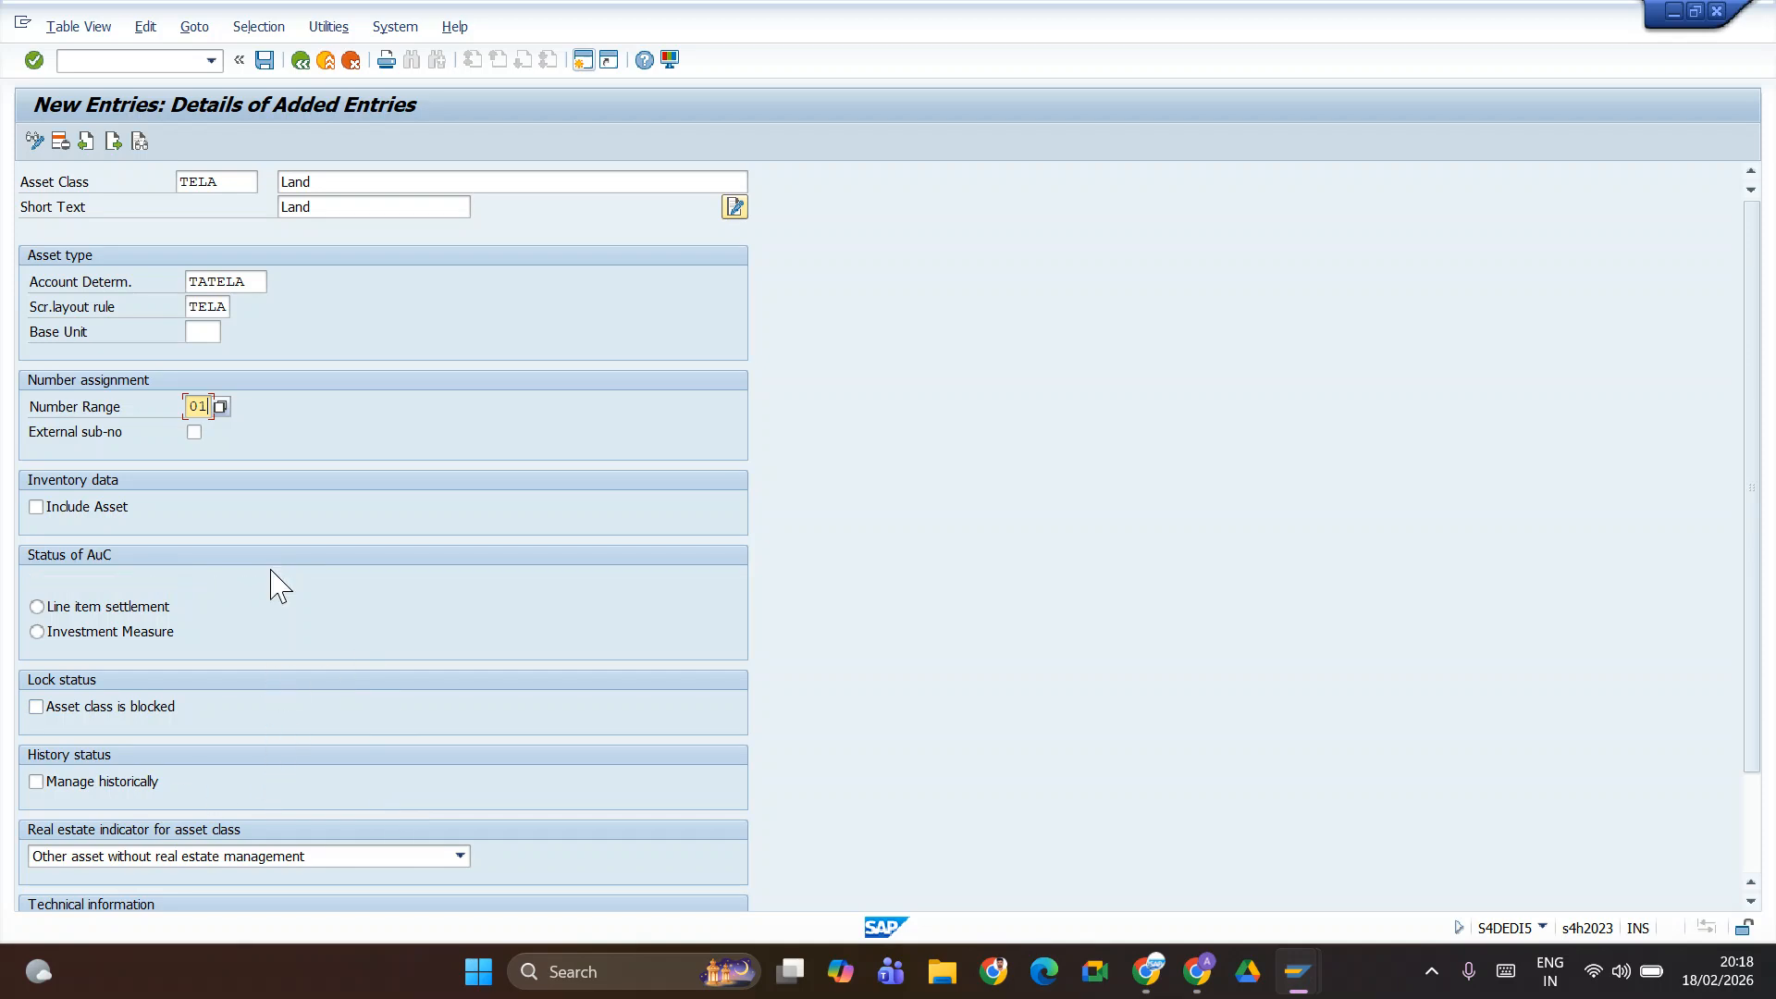
# - Include the Land asset class in the inventory data and save it under the TATA Group of Co. Org Structure customizing request
pyautogui.click(37, 508)
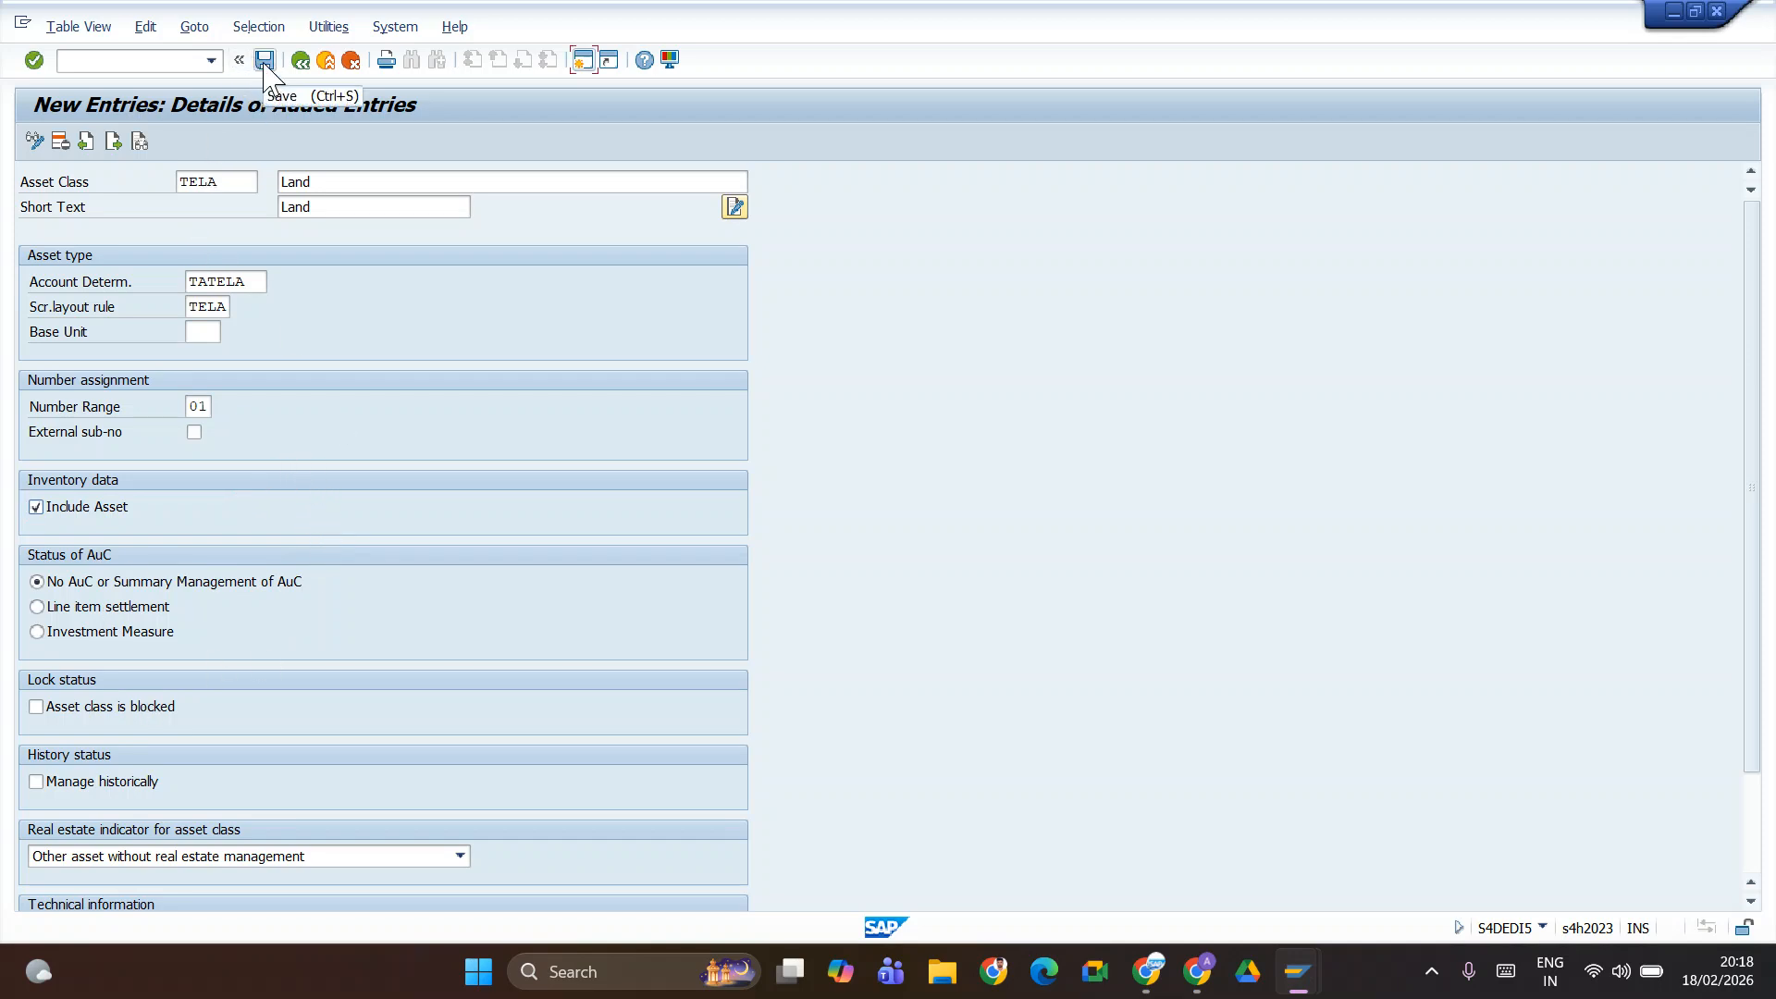
pyautogui.scroll(-2, 305, 541)
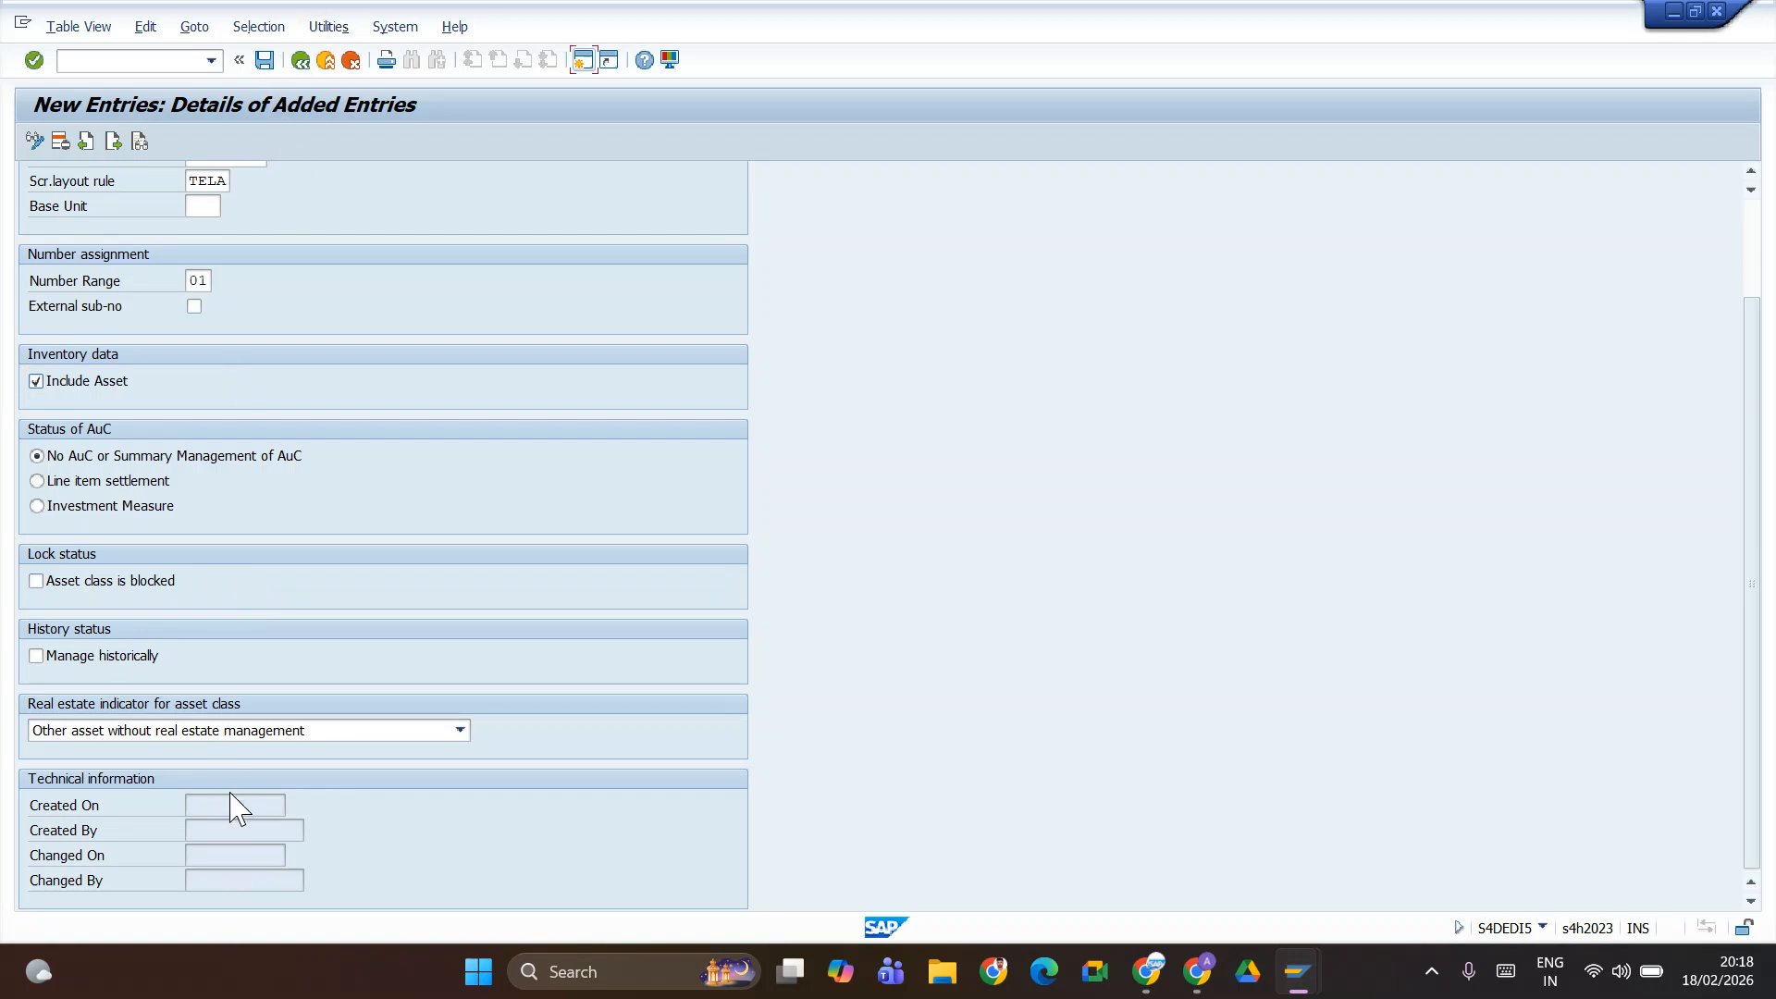
pyautogui.click(264, 60)
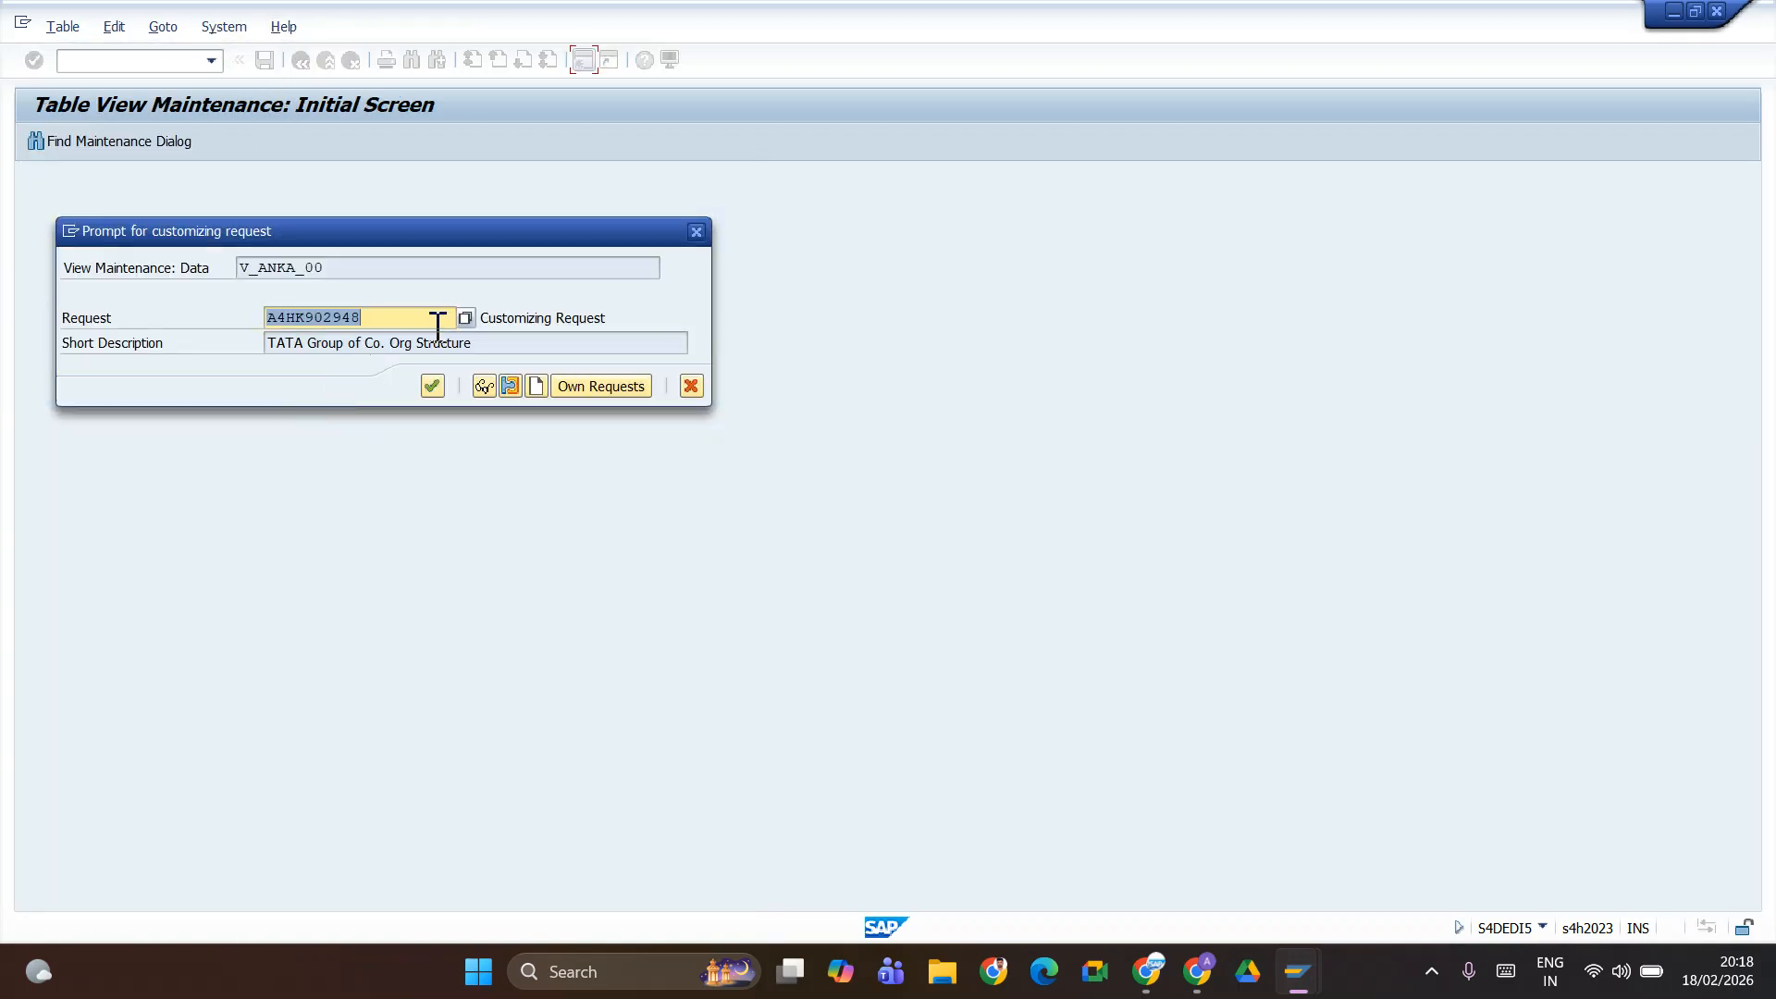
pyautogui.click(432, 388)
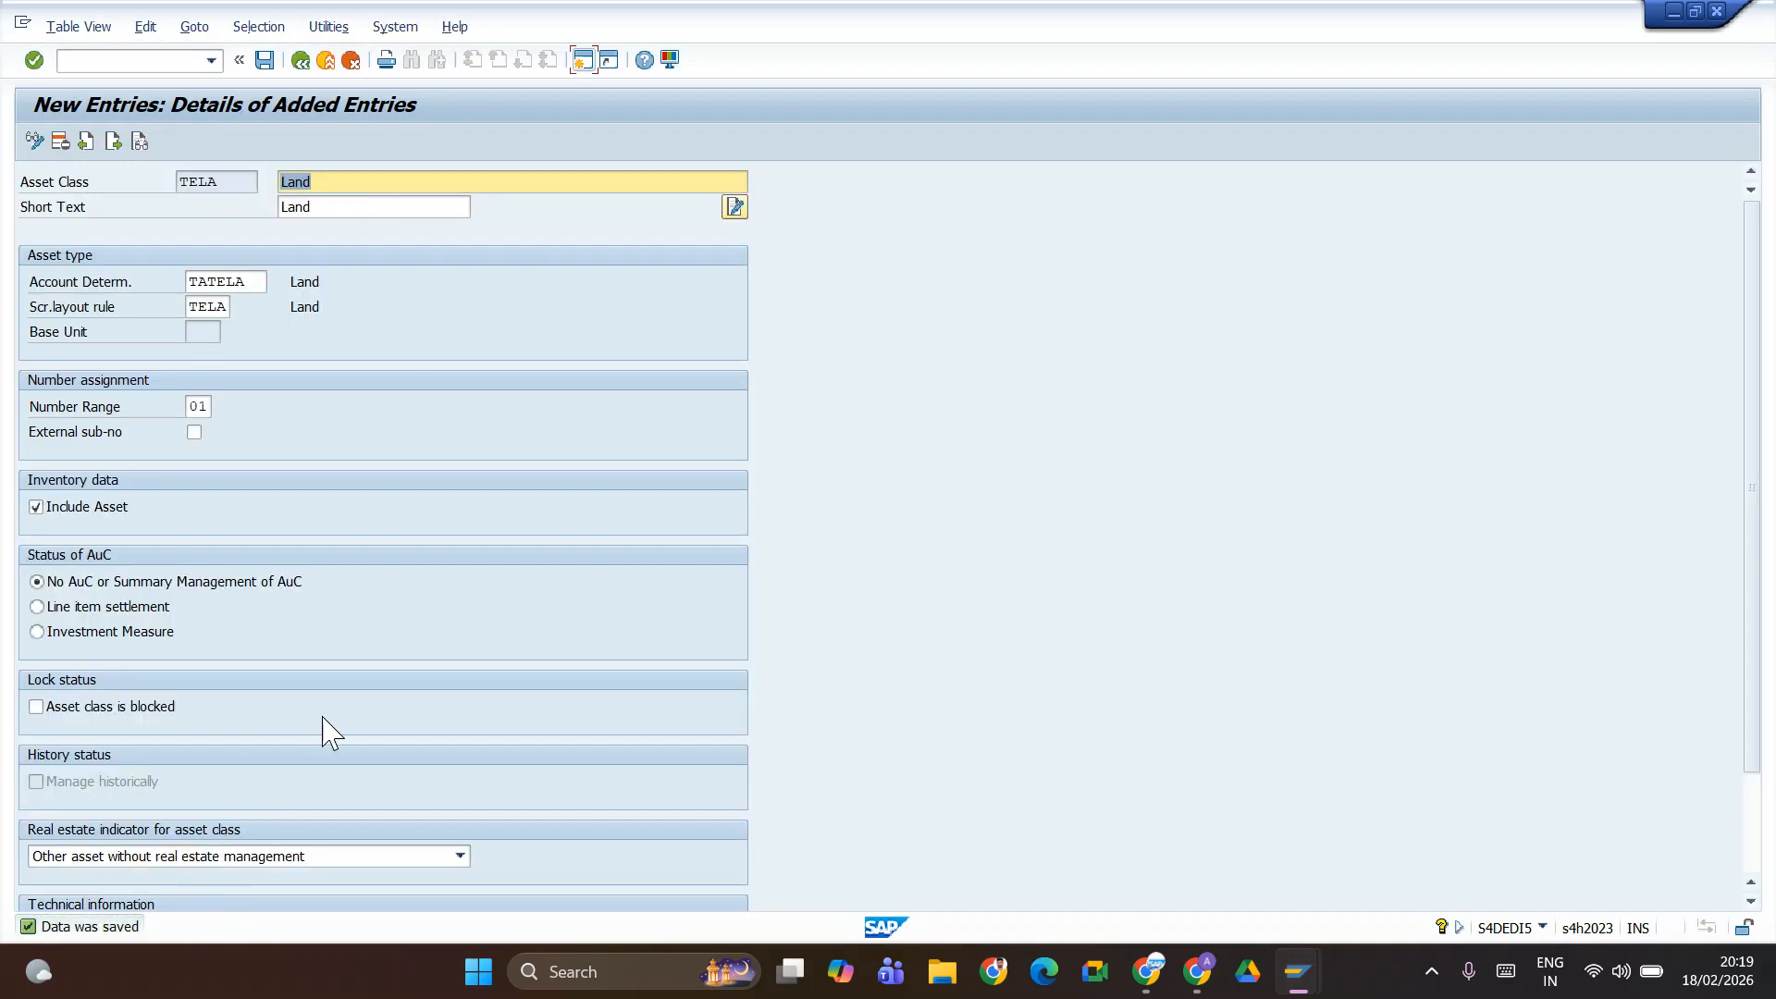
# - Create a new asset class entry TEBU with Building as both description and short text
pyautogui.click(111, 146)
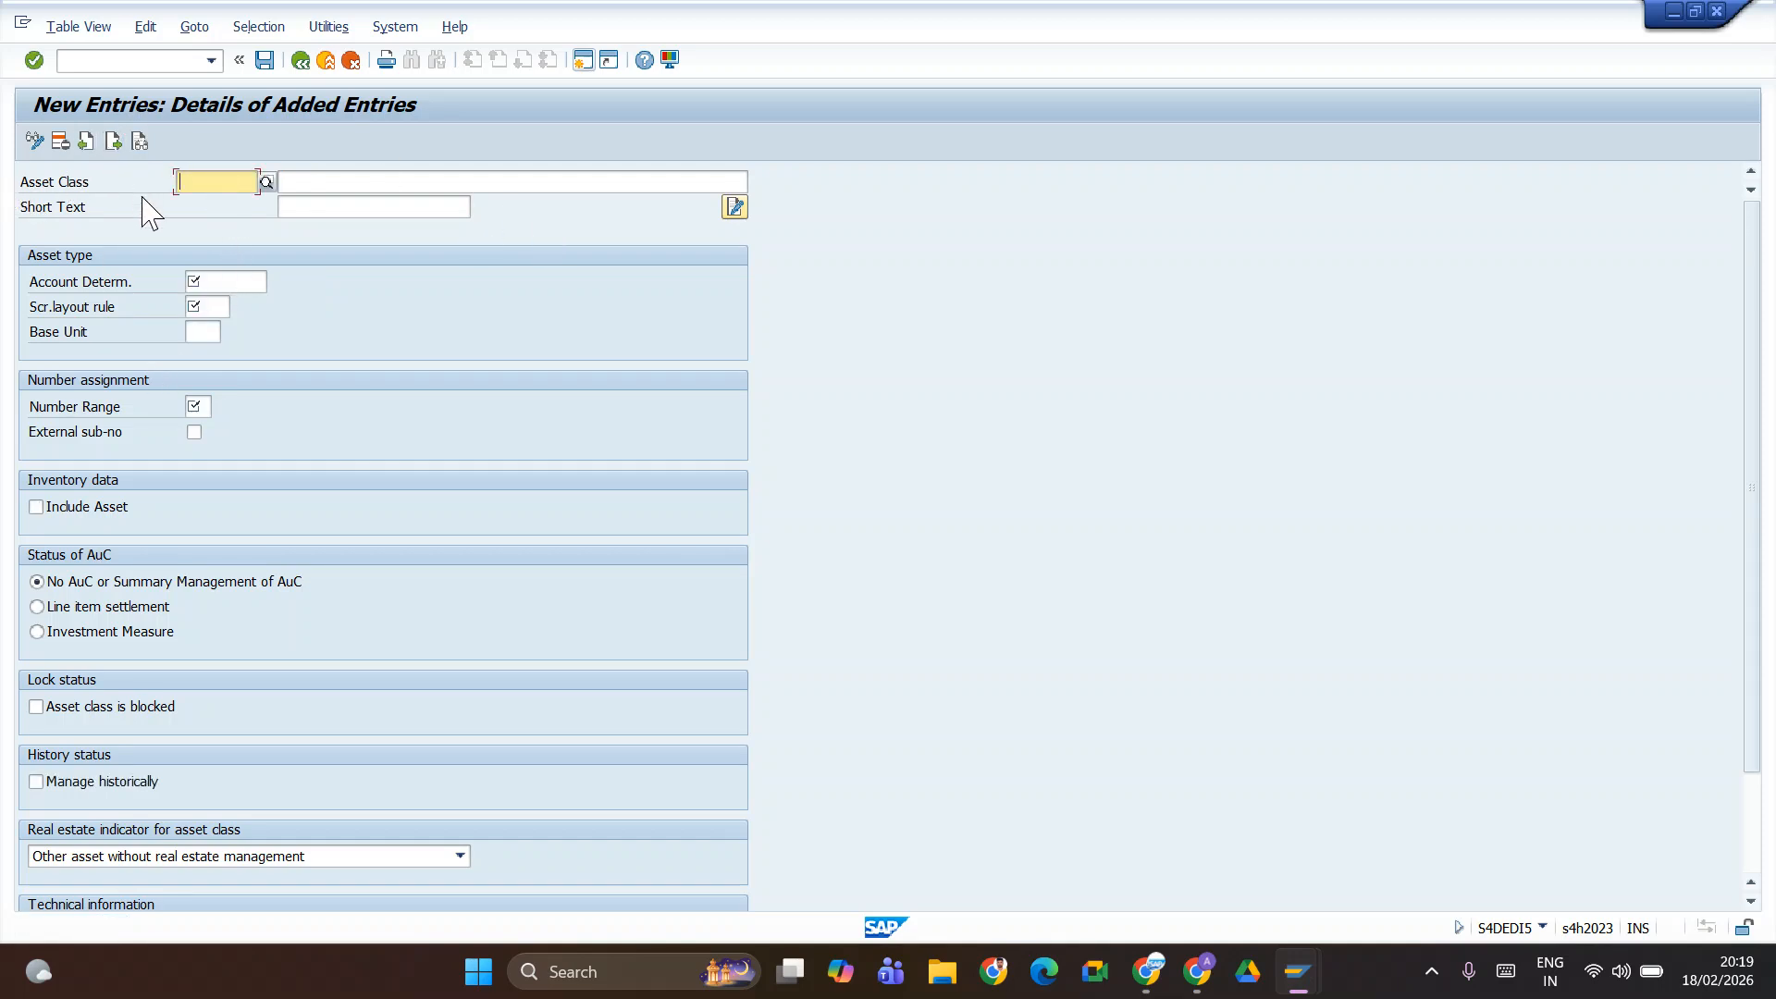
pyautogui.write('TEB')
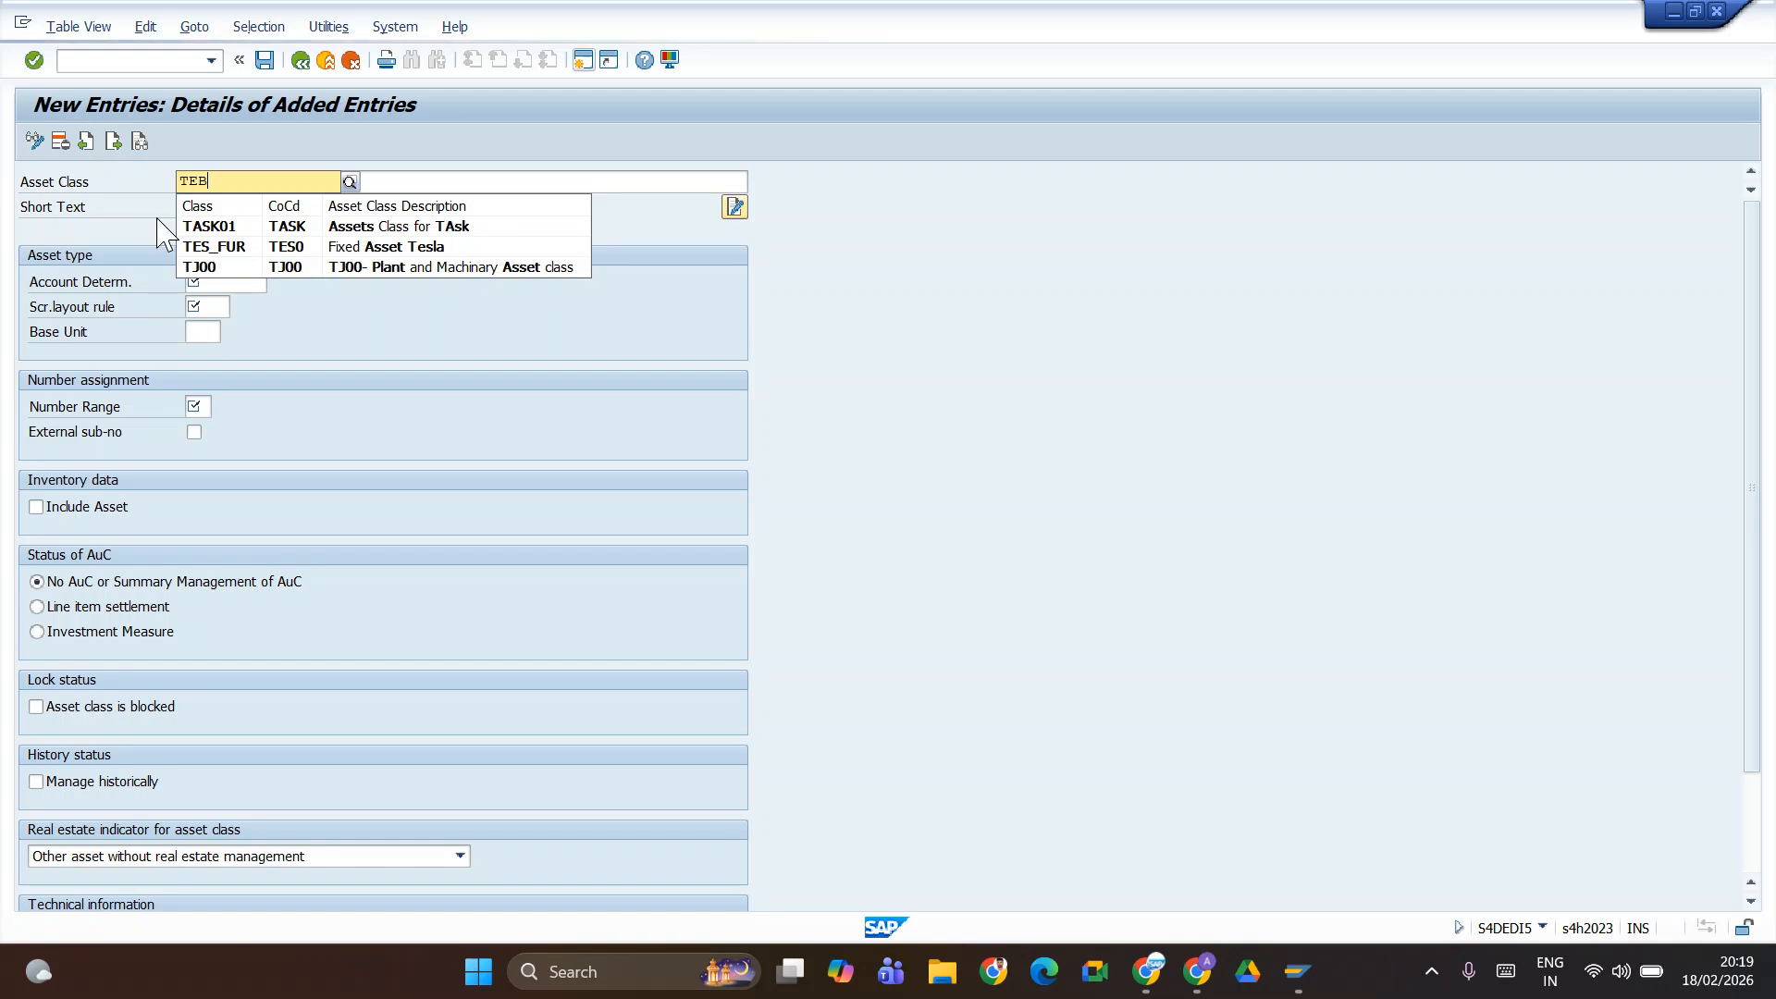
pyautogui.write('U')
pyautogui.press('Return')
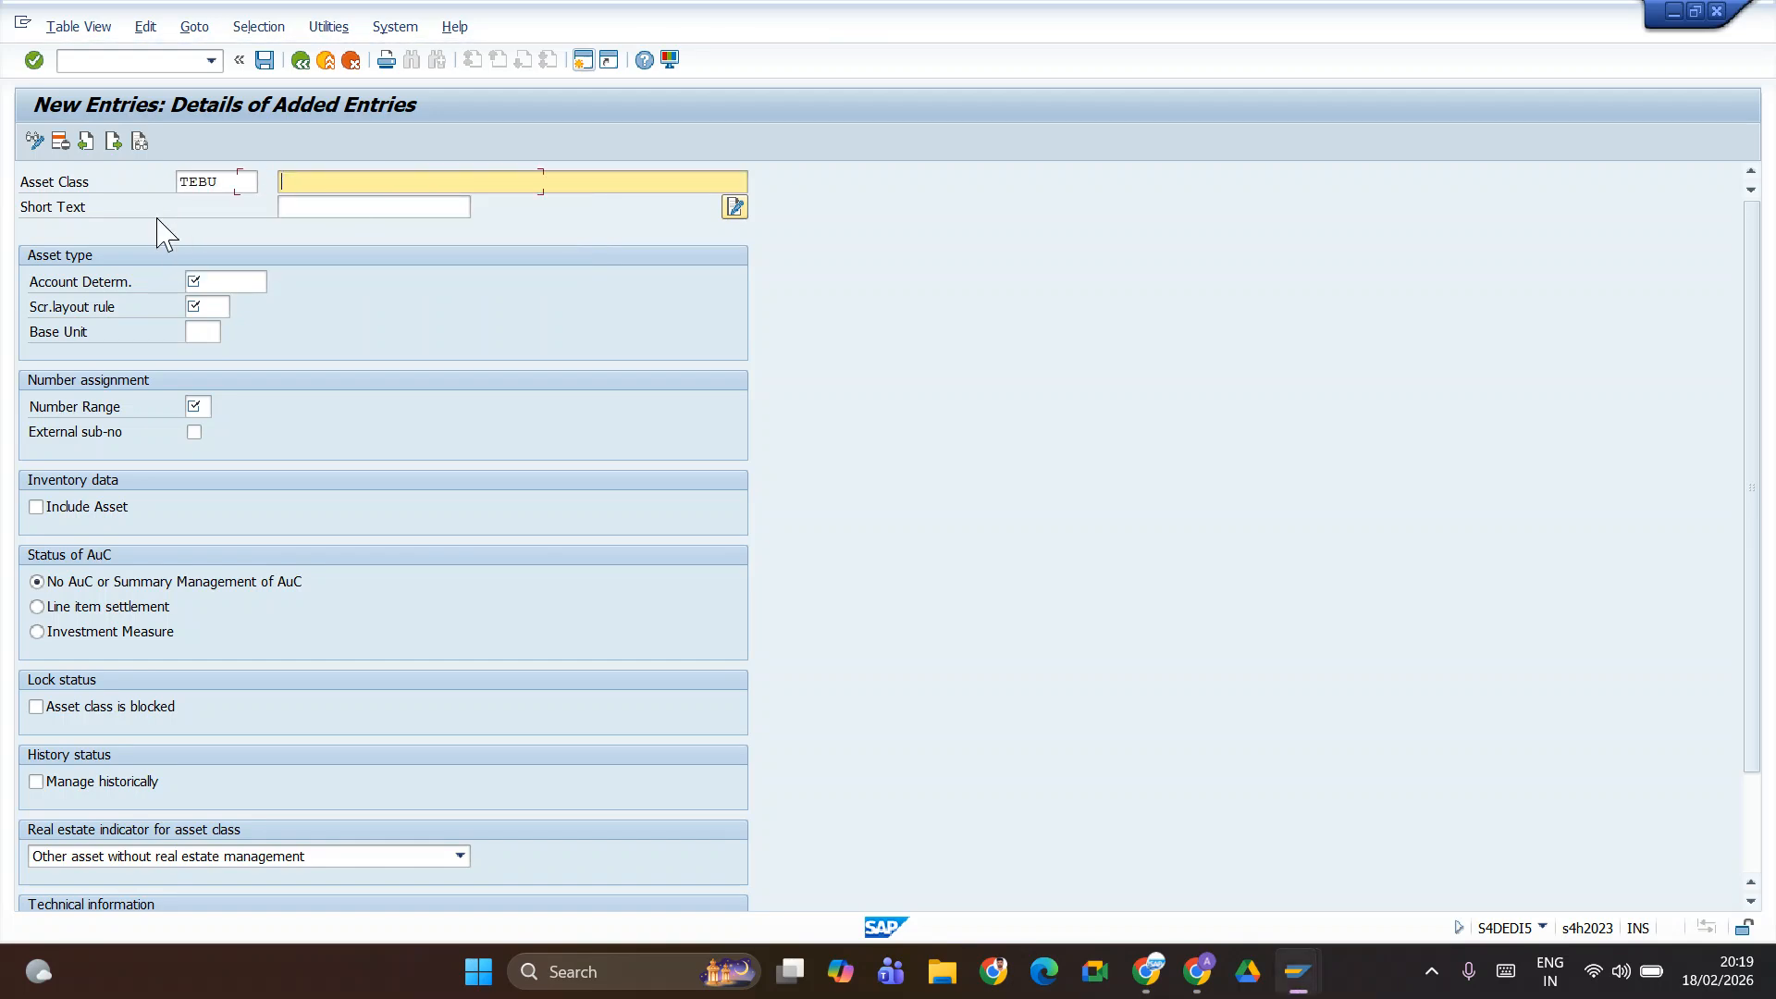
pyautogui.write('b')
pyautogui.press('Down')
pyautogui.press('Return')
pyautogui.press('Tab')
pyautogui.write('Building')
# - Assign account determination TATEBU and screen layout rule TEBU to the Building asset class
pyautogui.click(245, 280)
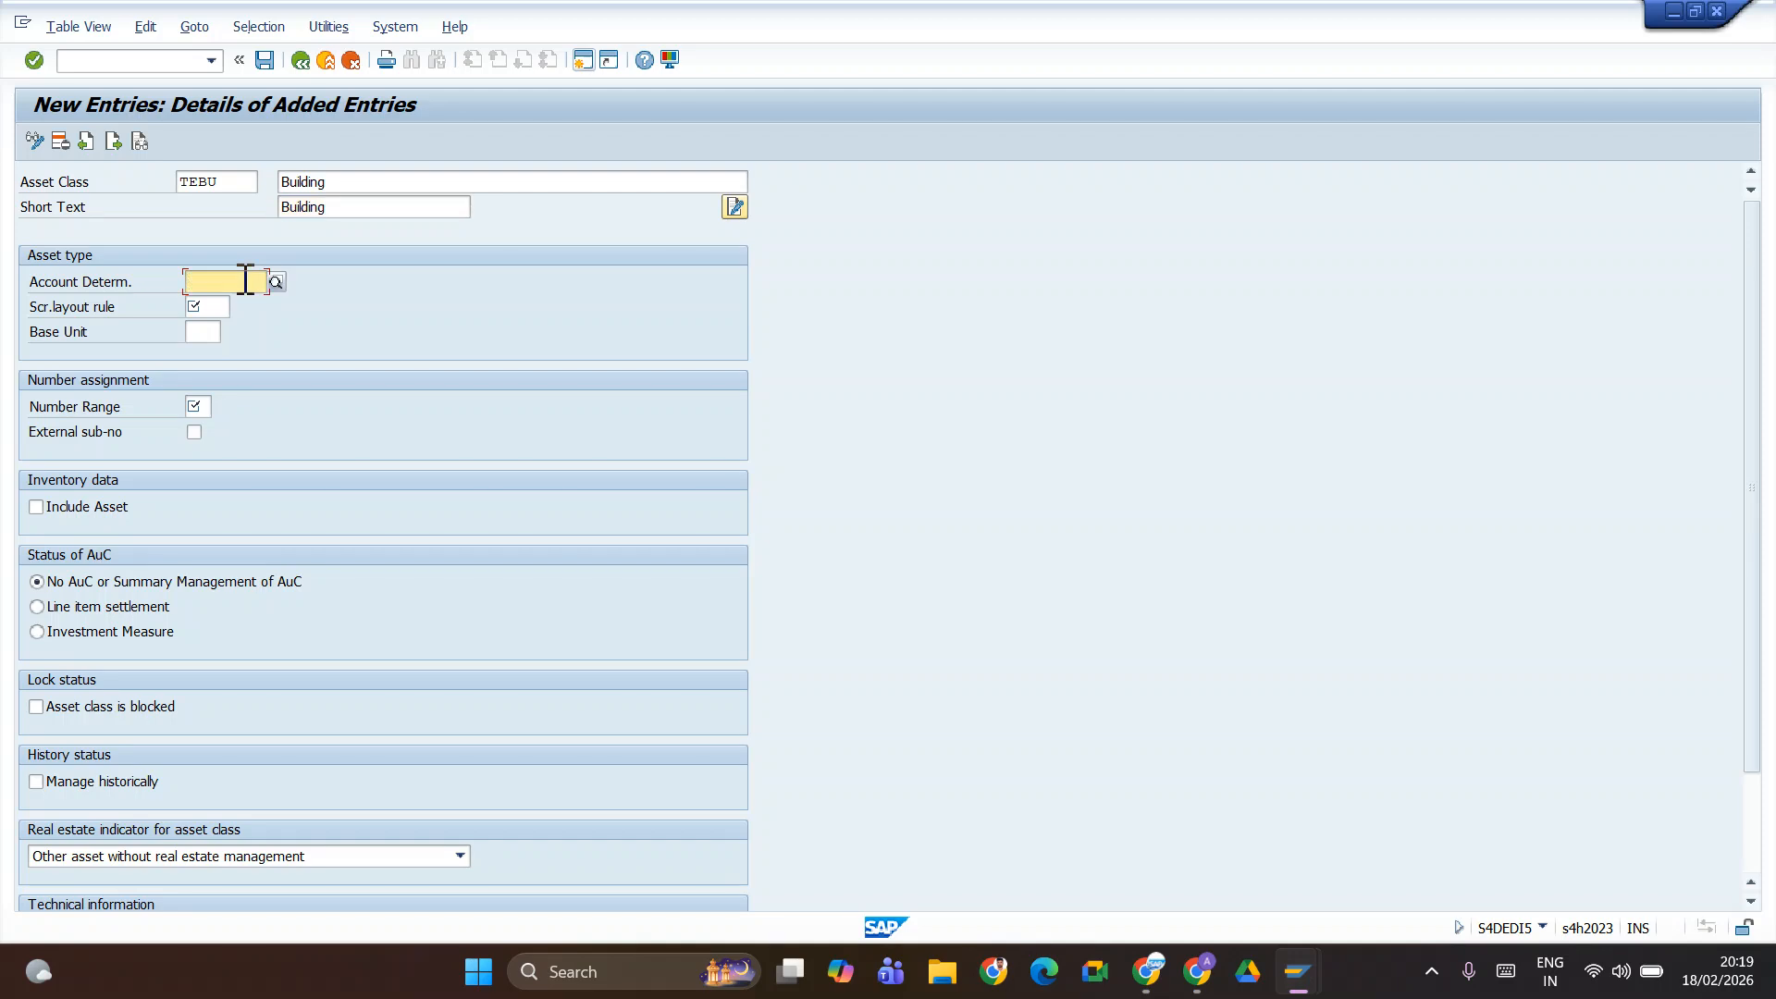
pyautogui.write('TATEBU')
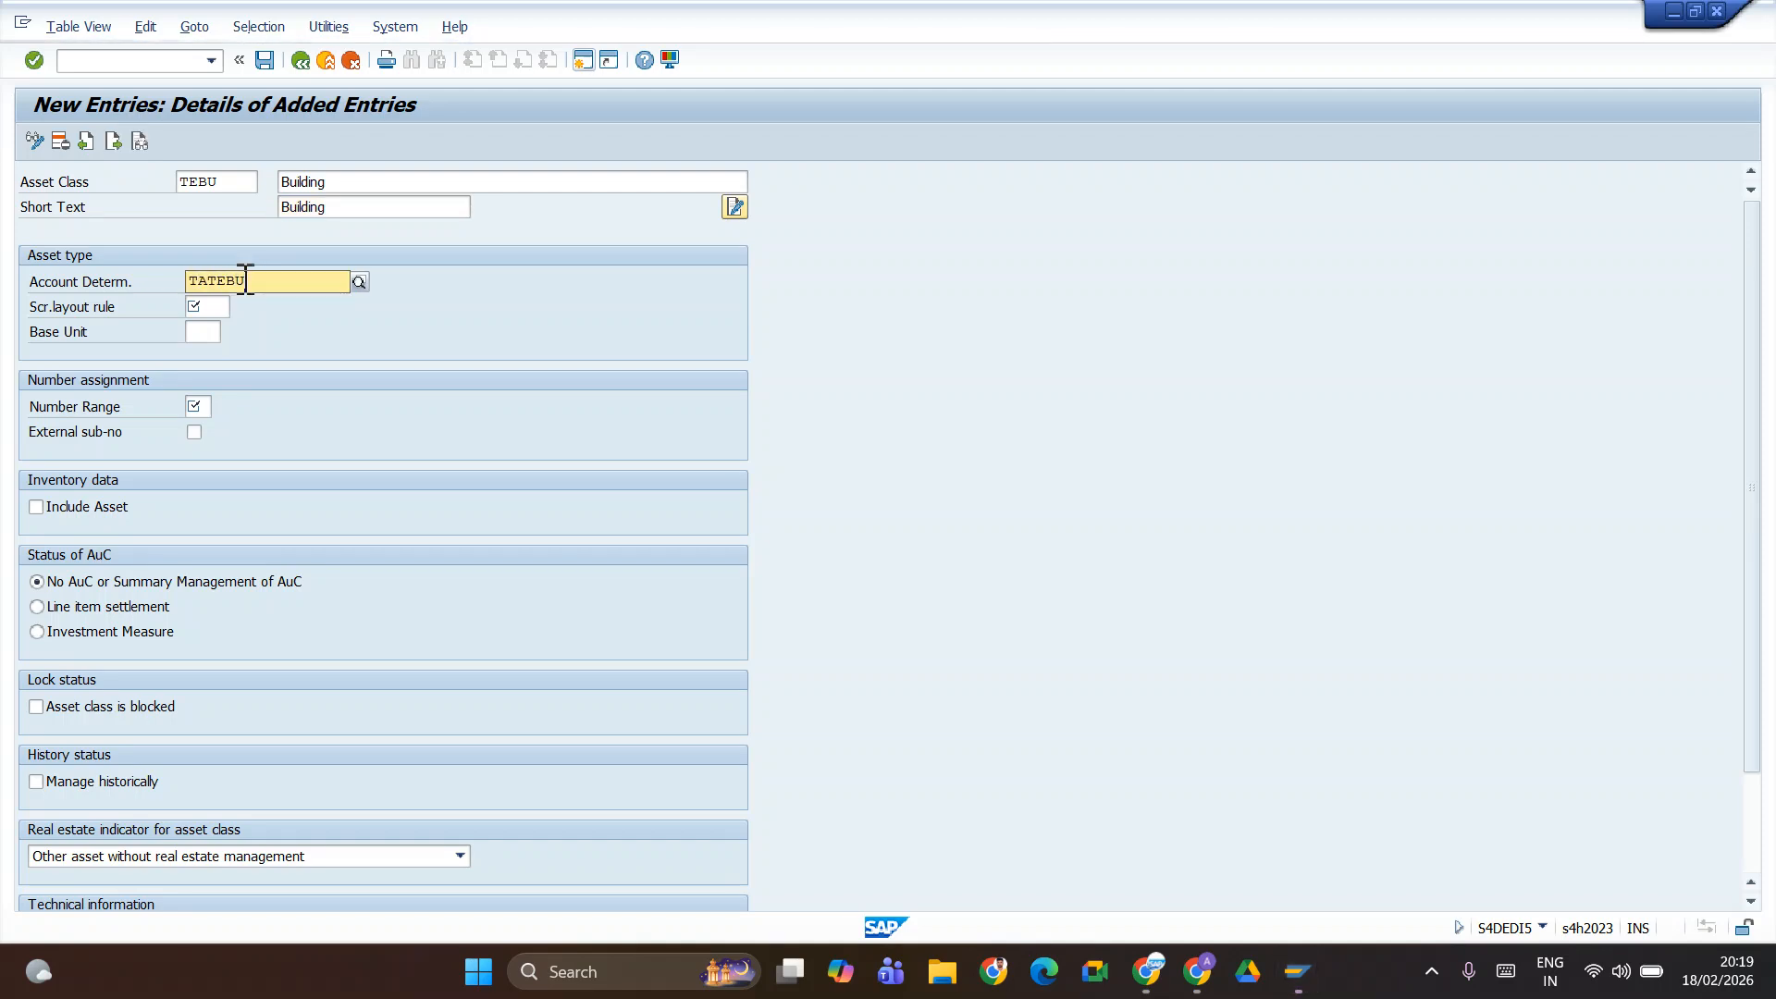
pyautogui.click(249, 331)
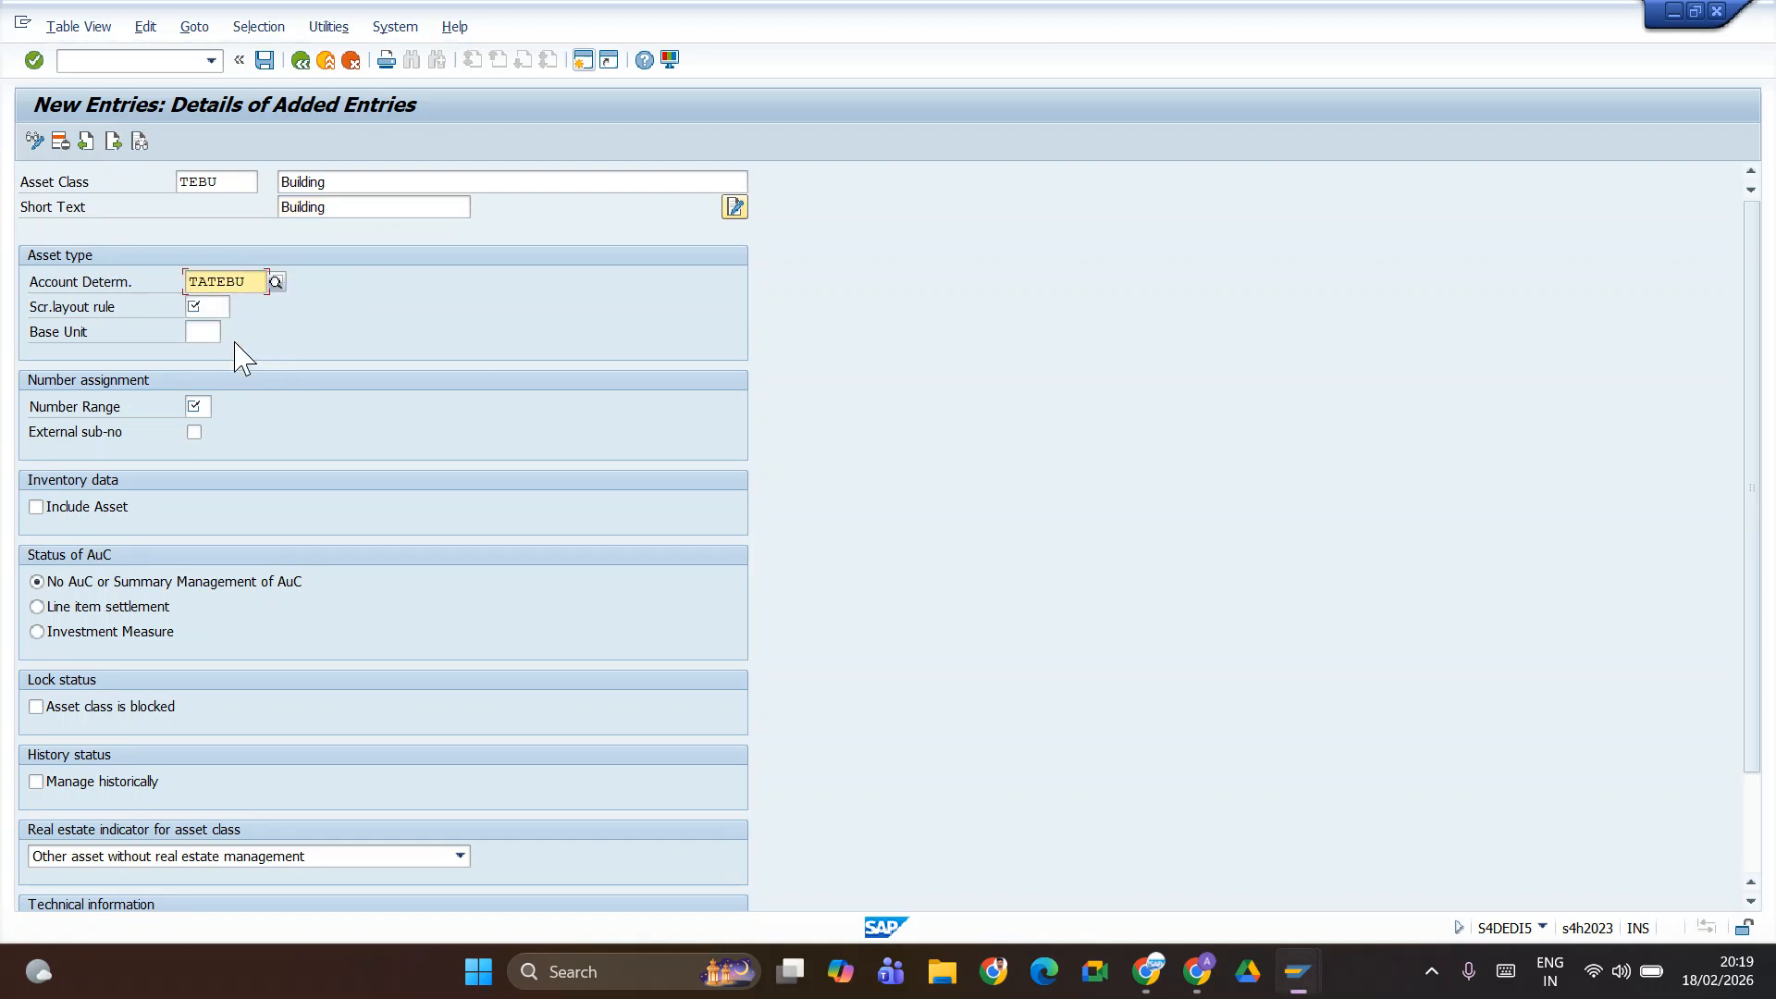
pyautogui.click(218, 307)
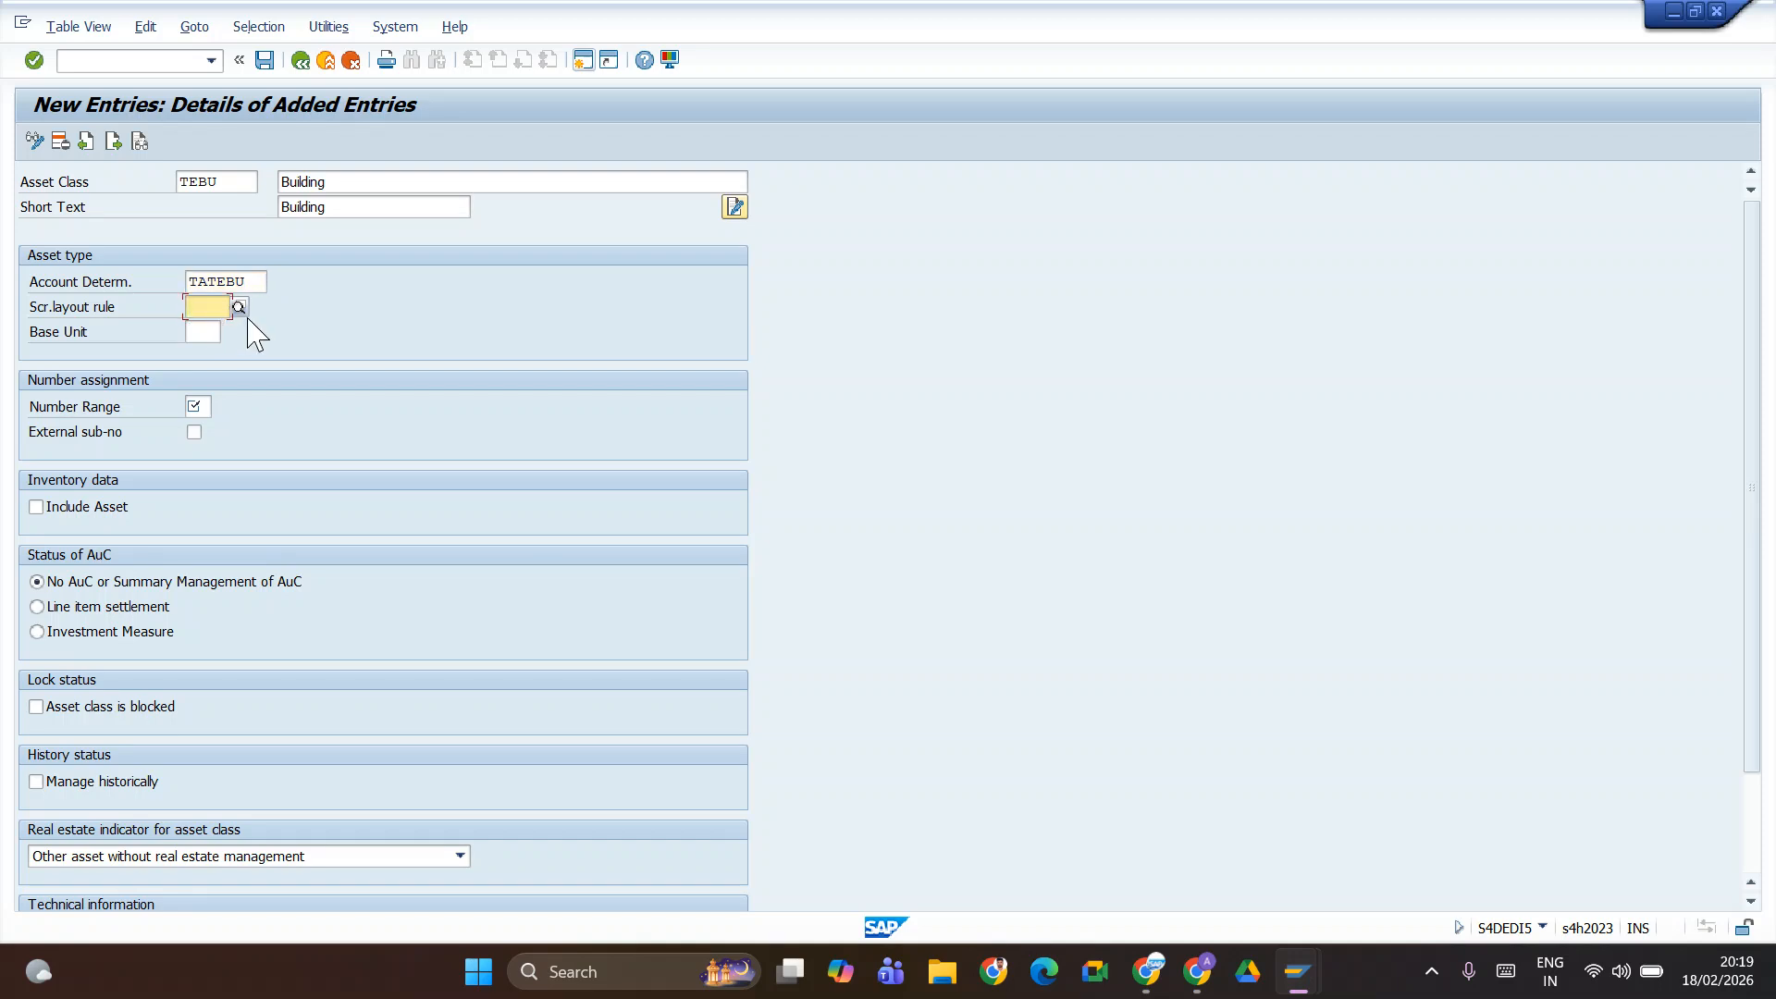
pyautogui.write('TAB')
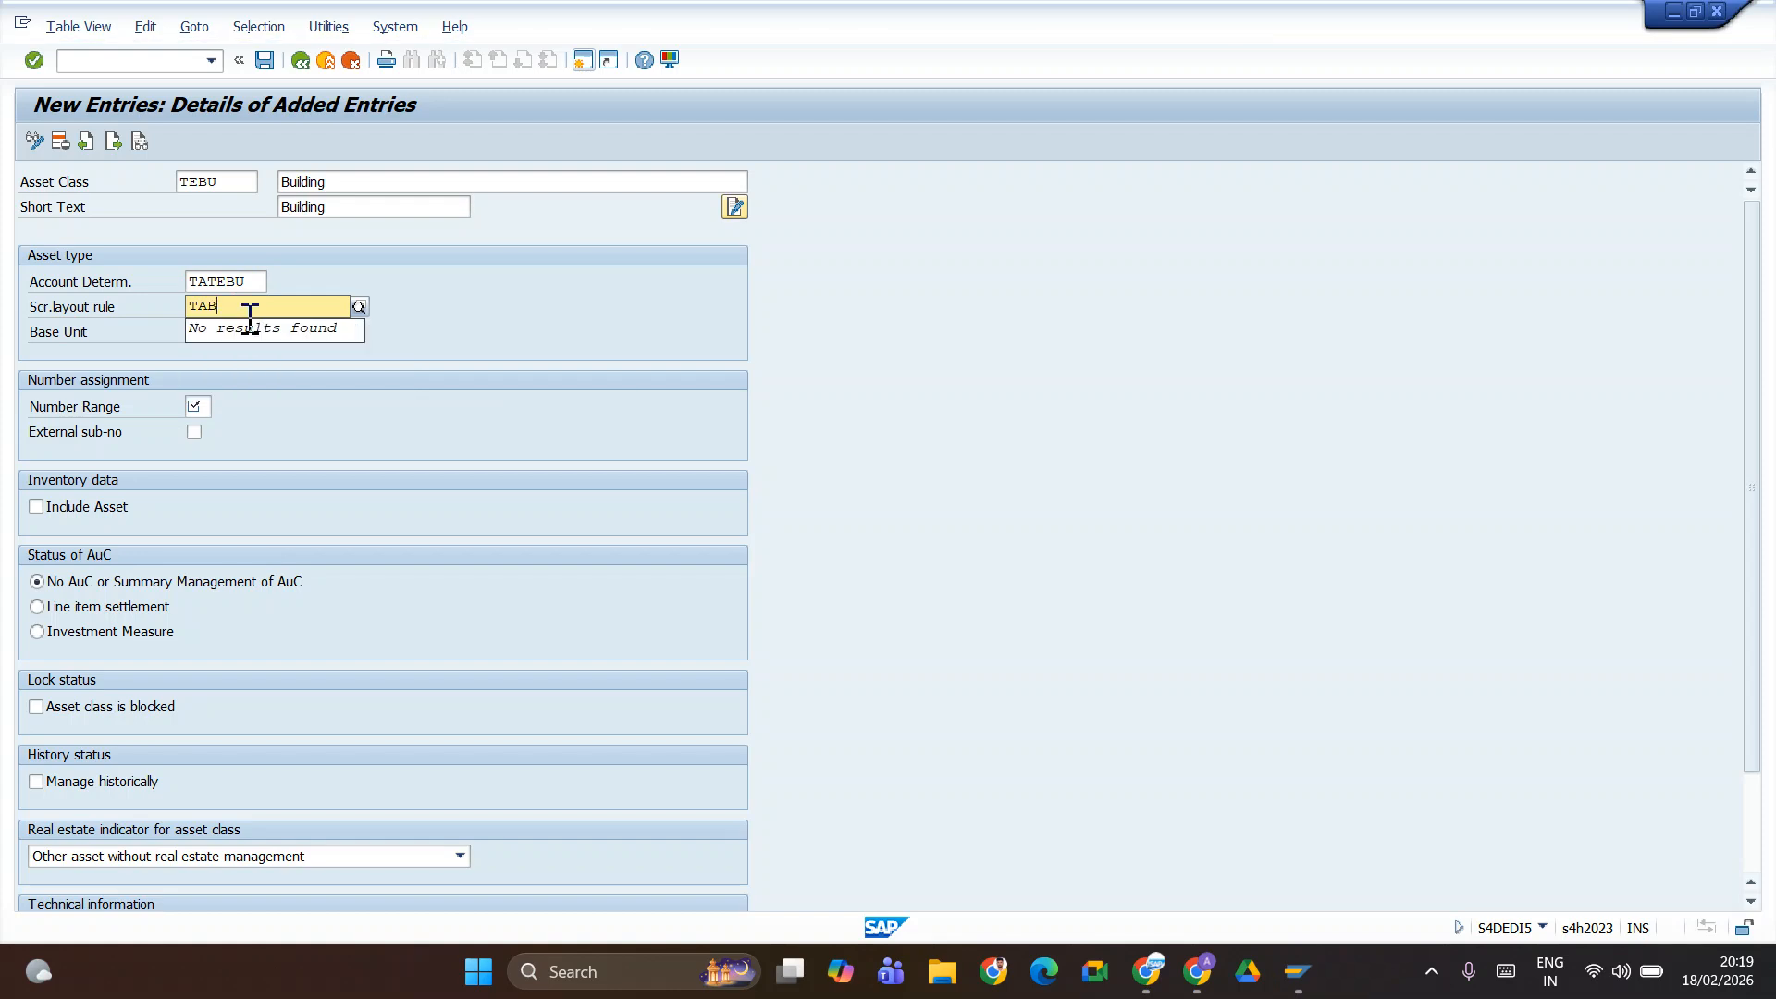
pyautogui.write('U')
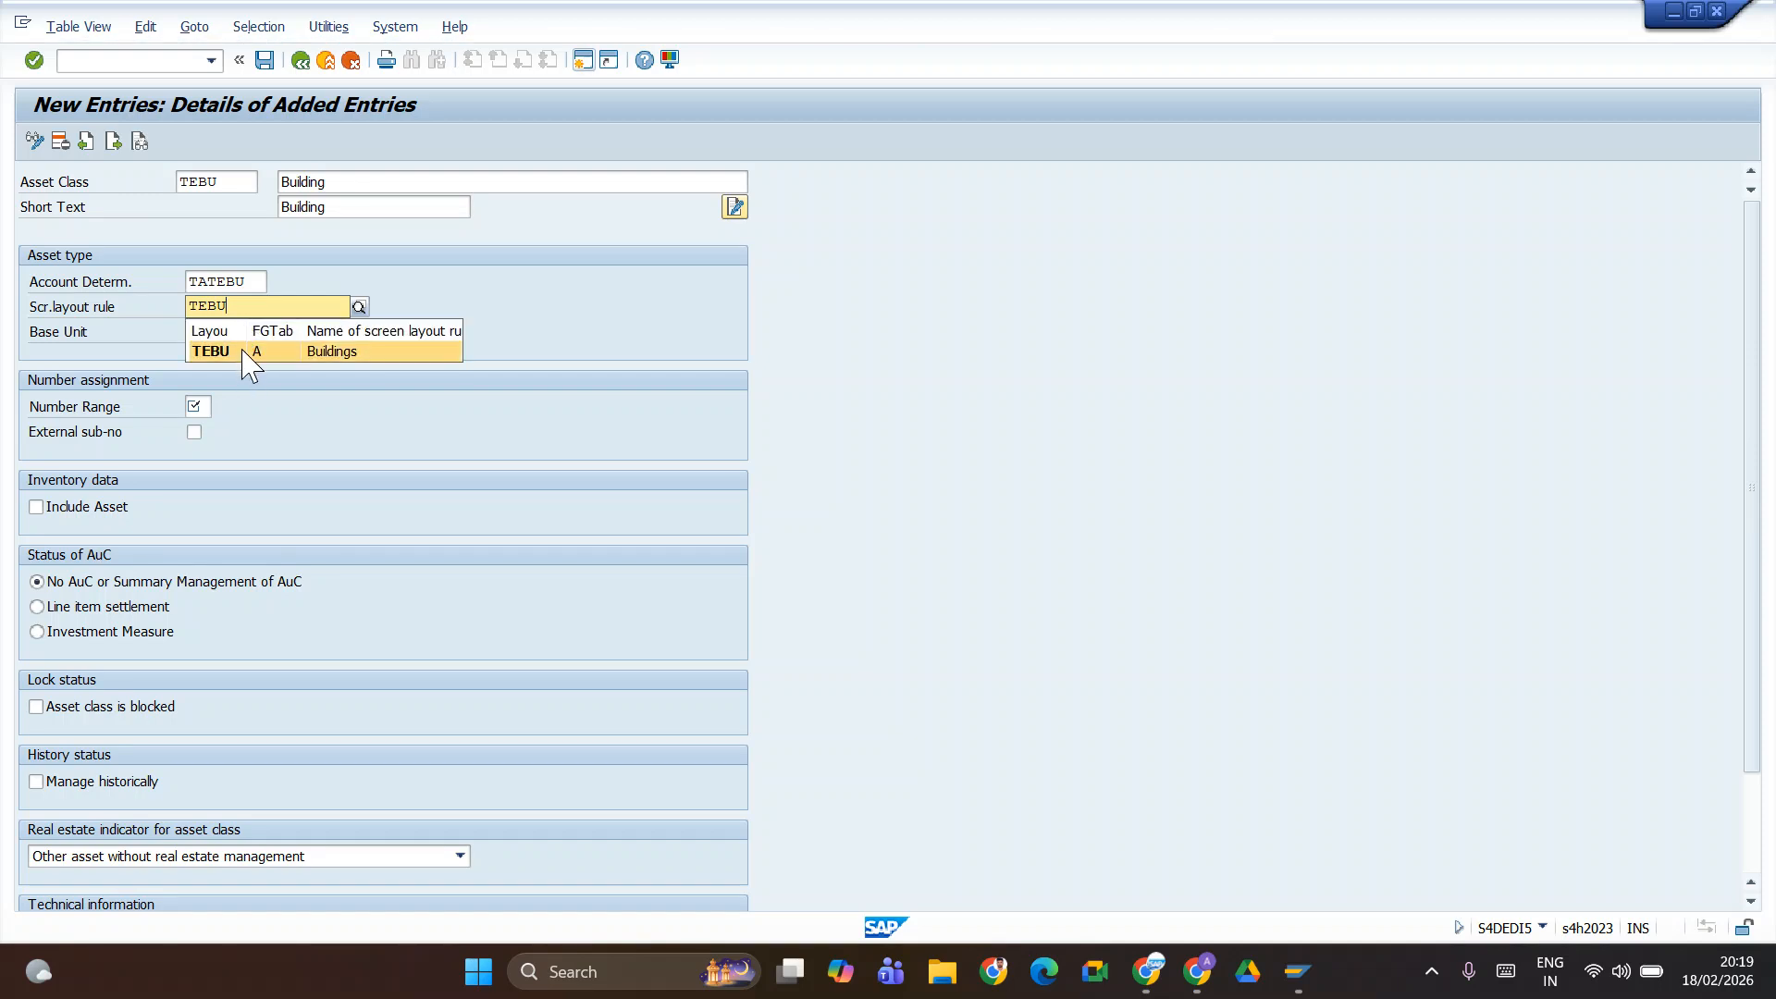
pyautogui.click(241, 352)
# - Set the Building asset class's number range to 02, include it in the inventory data and save
pyautogui.click(207, 406)
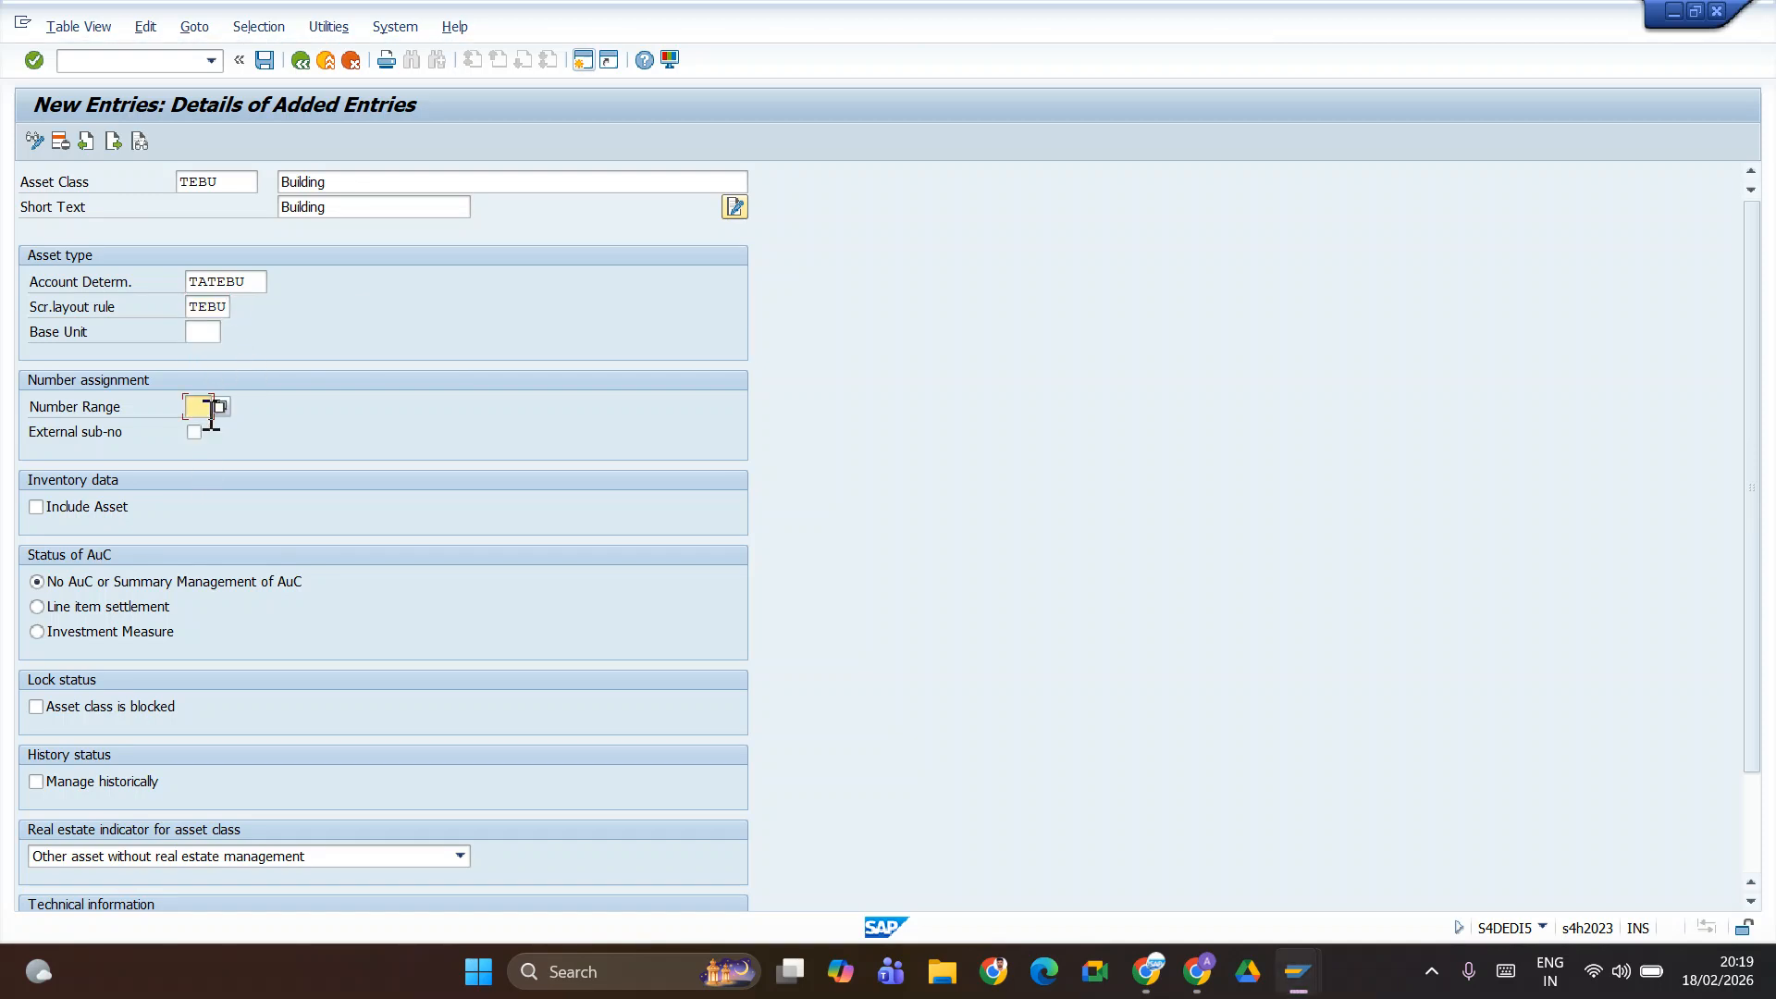
pyautogui.write('02')
pyautogui.click(37, 507)
pyautogui.click(264, 59)
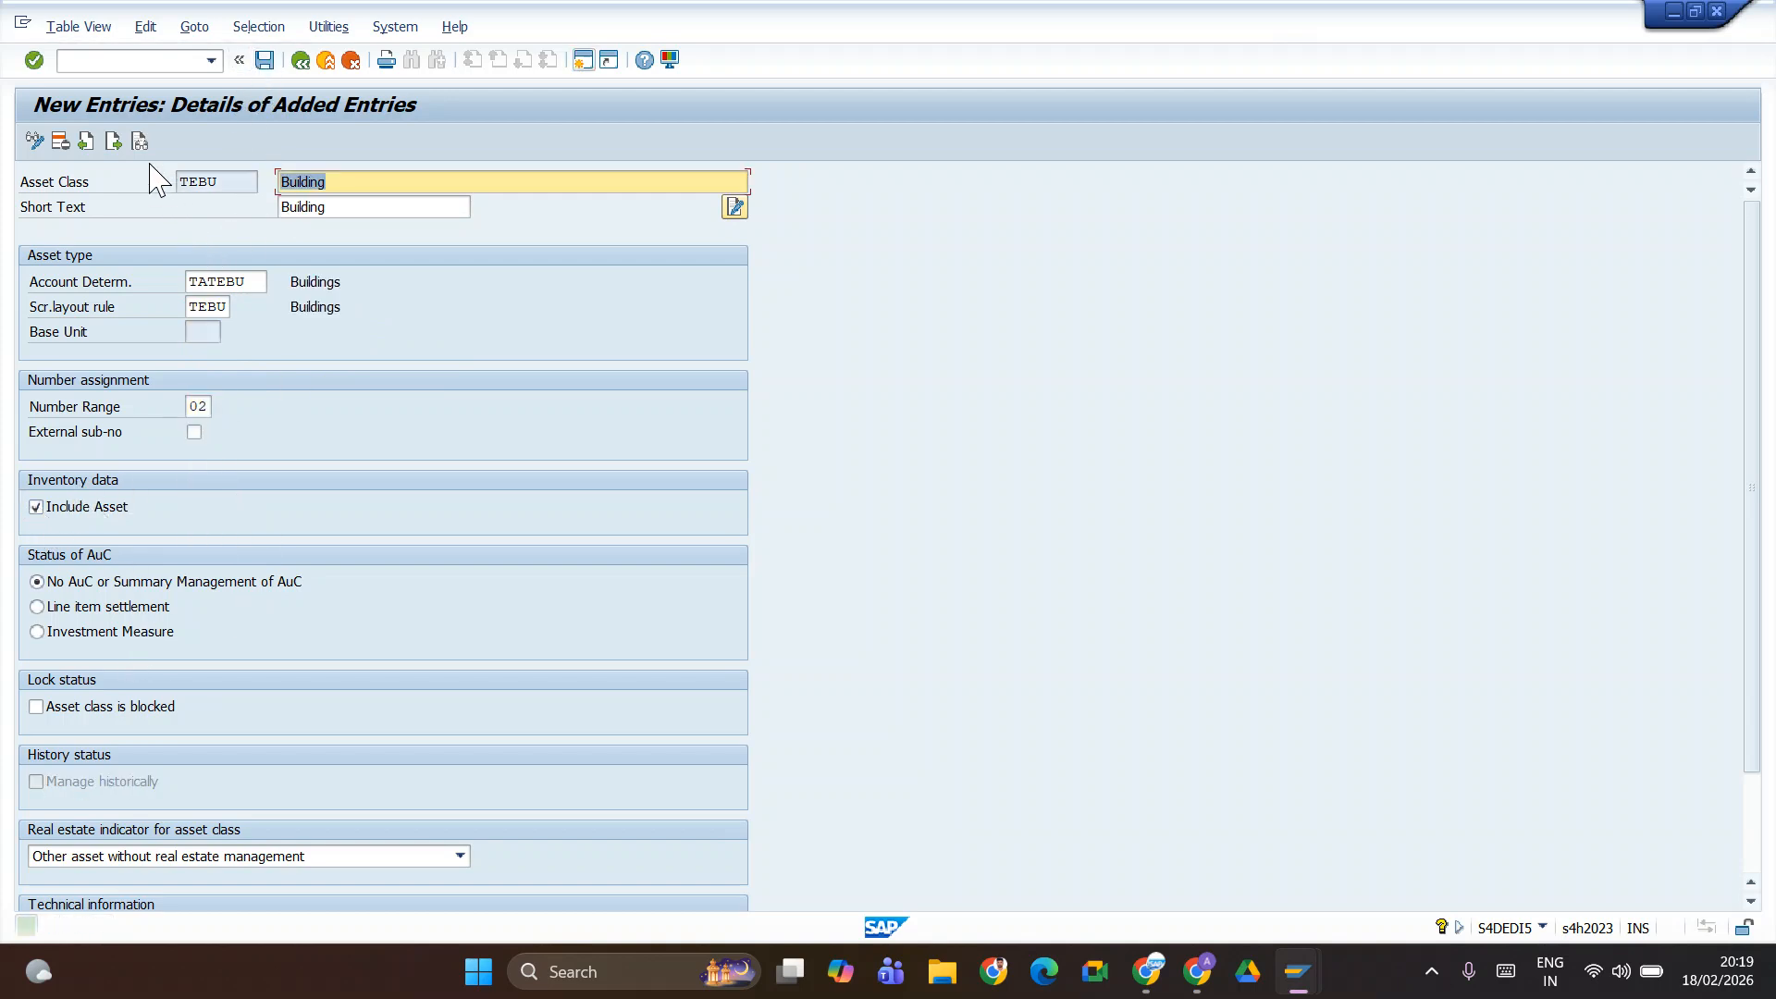
# - Start a new asset class entry with the code TAFU
pyautogui.click(112, 142)
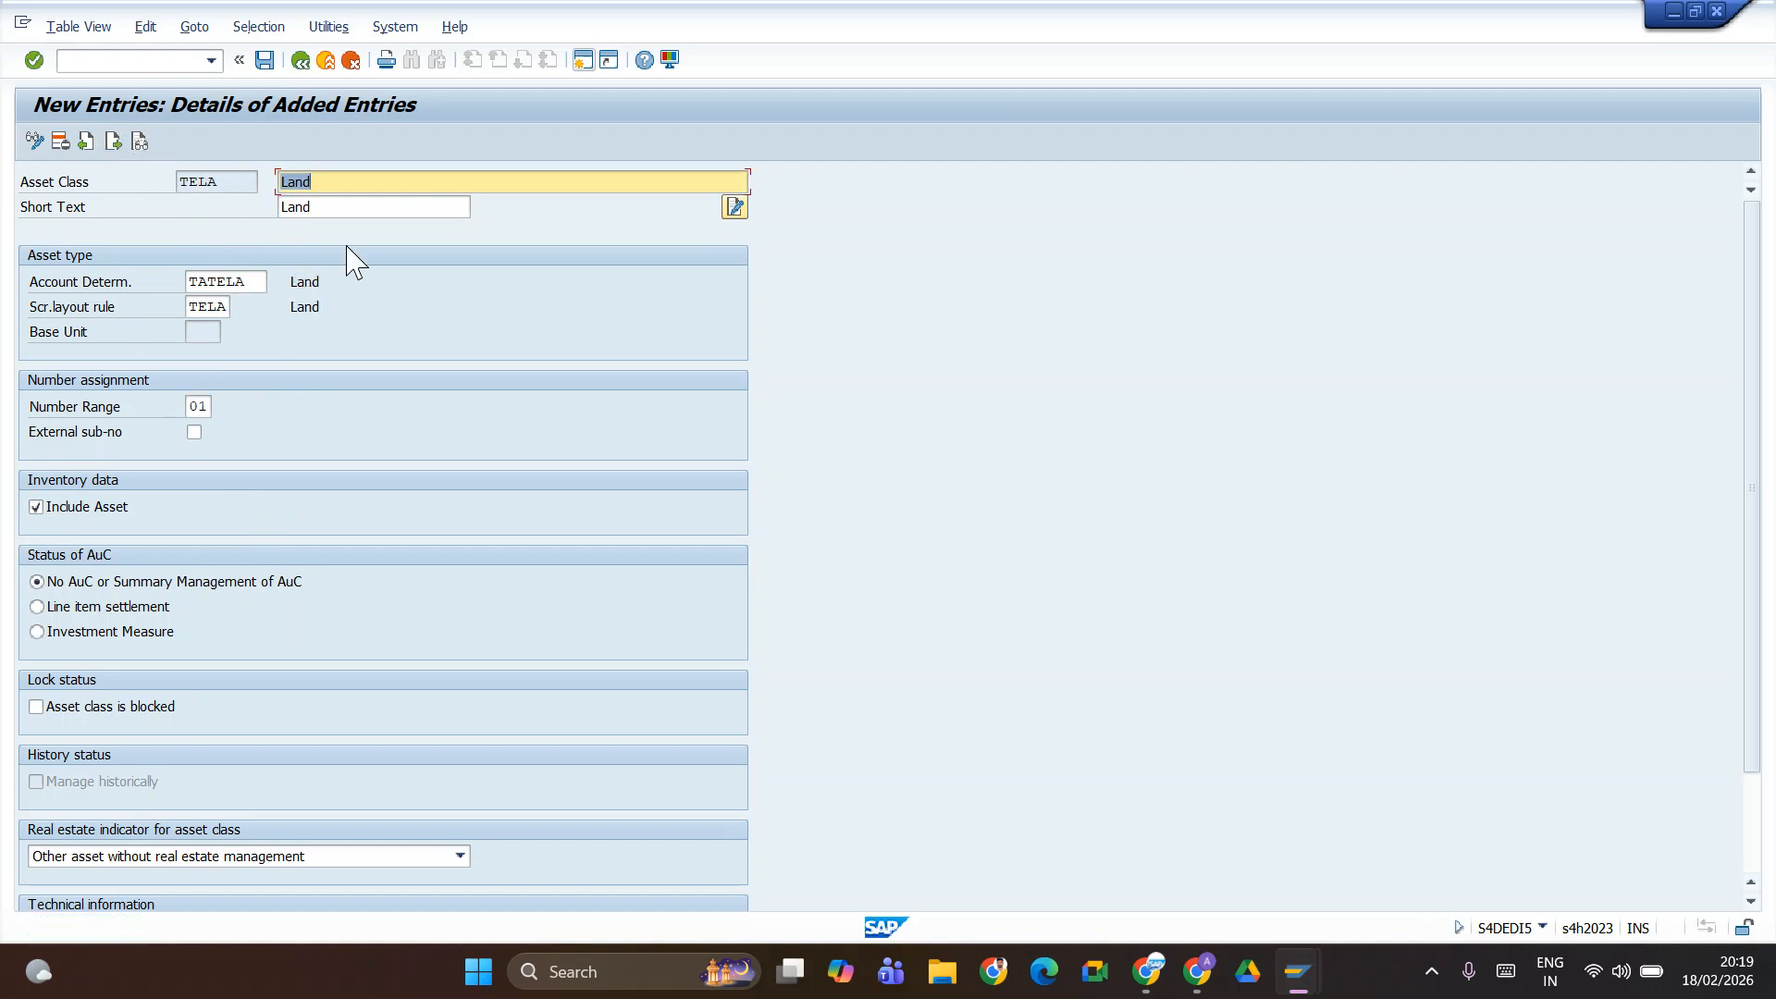
pyautogui.click(113, 141)
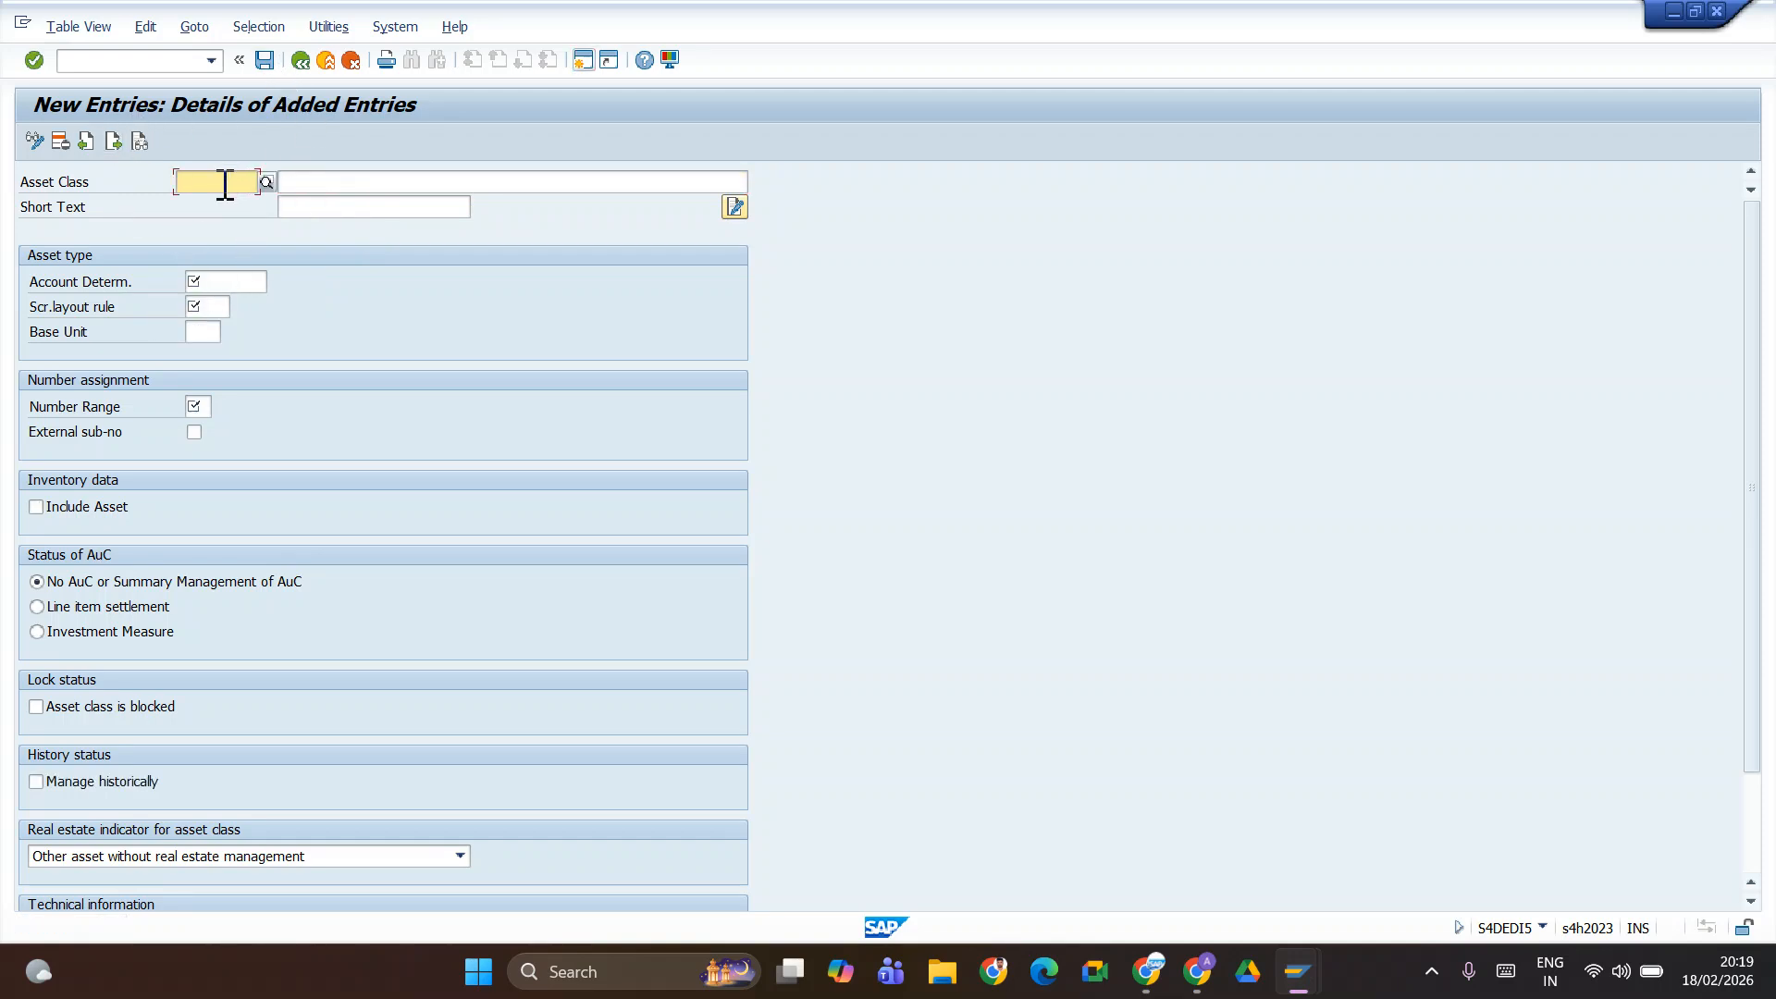
pyautogui.hotkey('alt', 'Tab')
pyautogui.hotkey('alt', 'Tab')
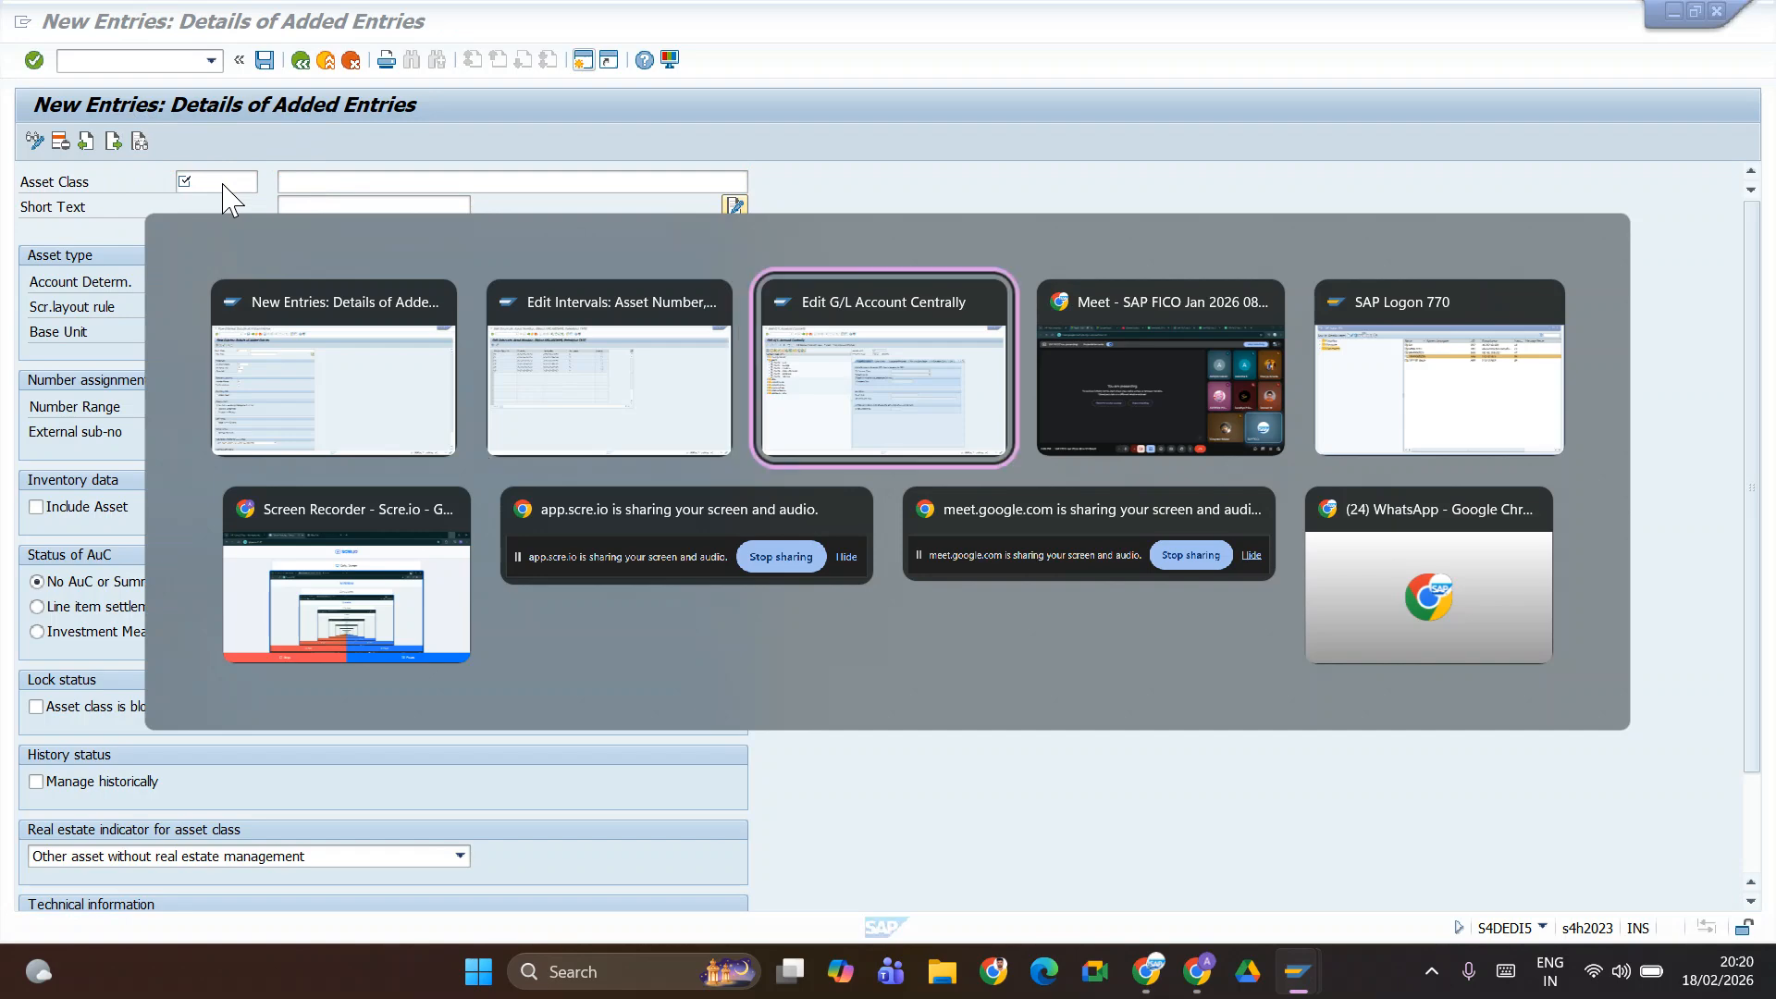
pyautogui.hotkey('alt', 'Tab')
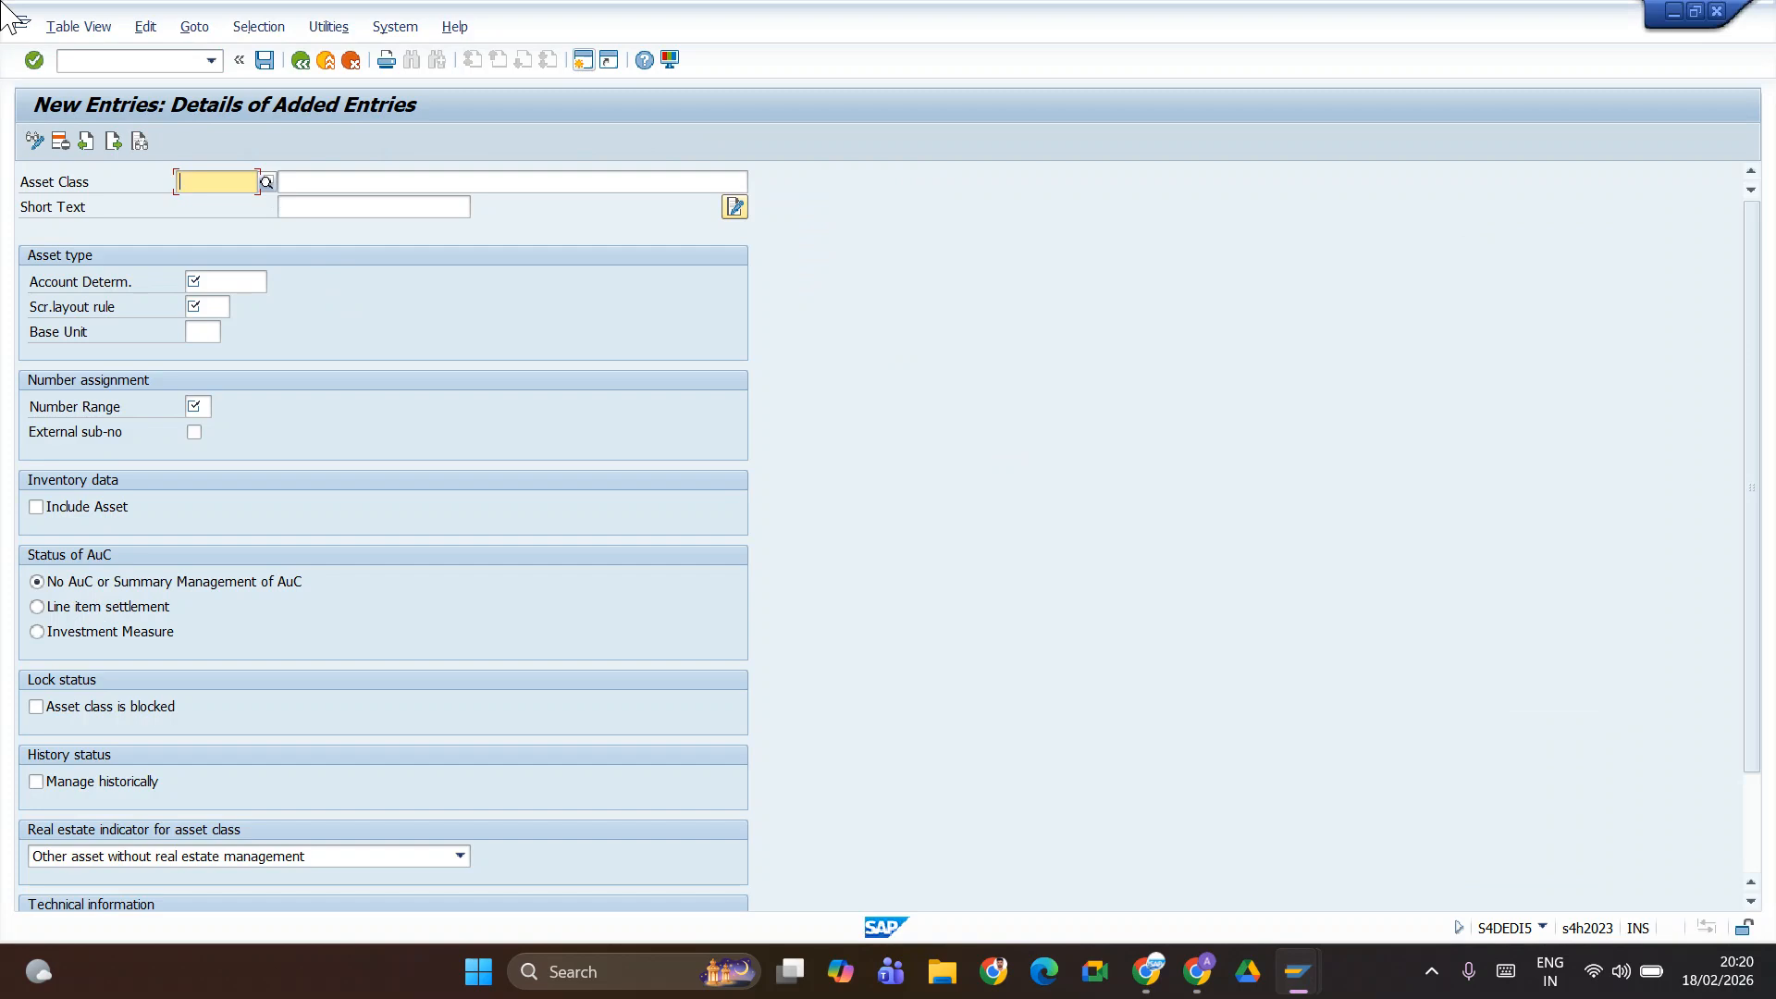
pyautogui.write('TA')
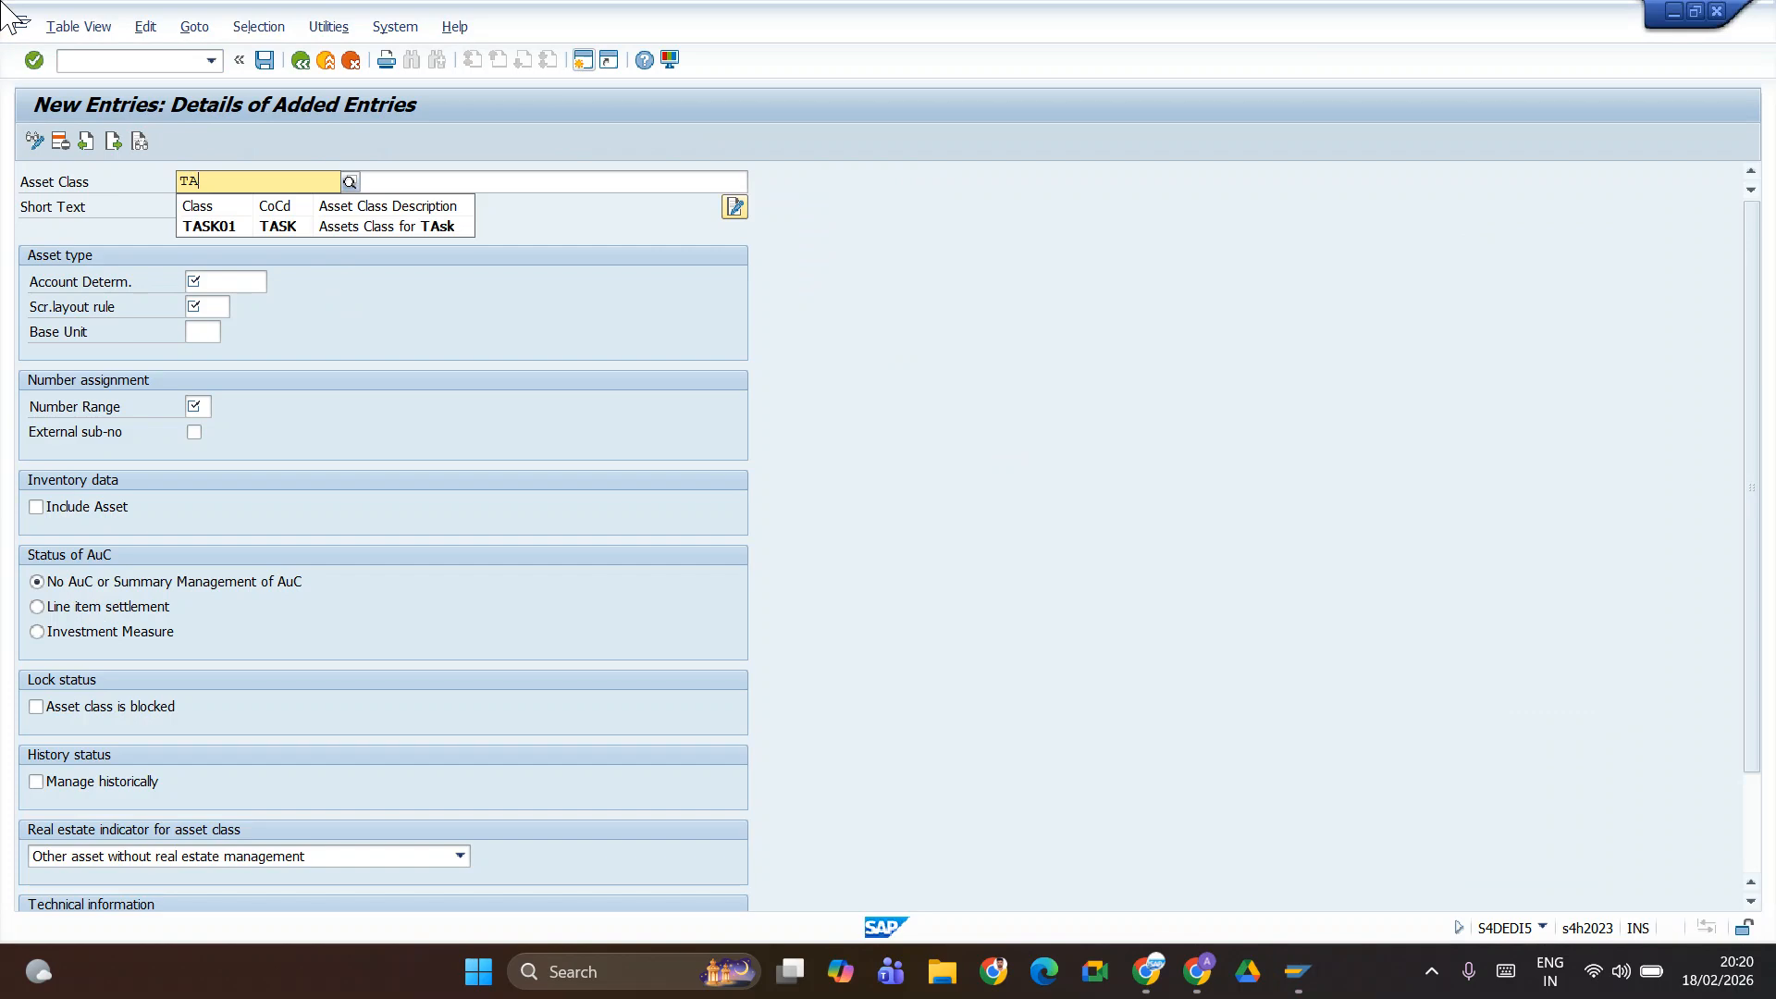
pyautogui.write('FU')
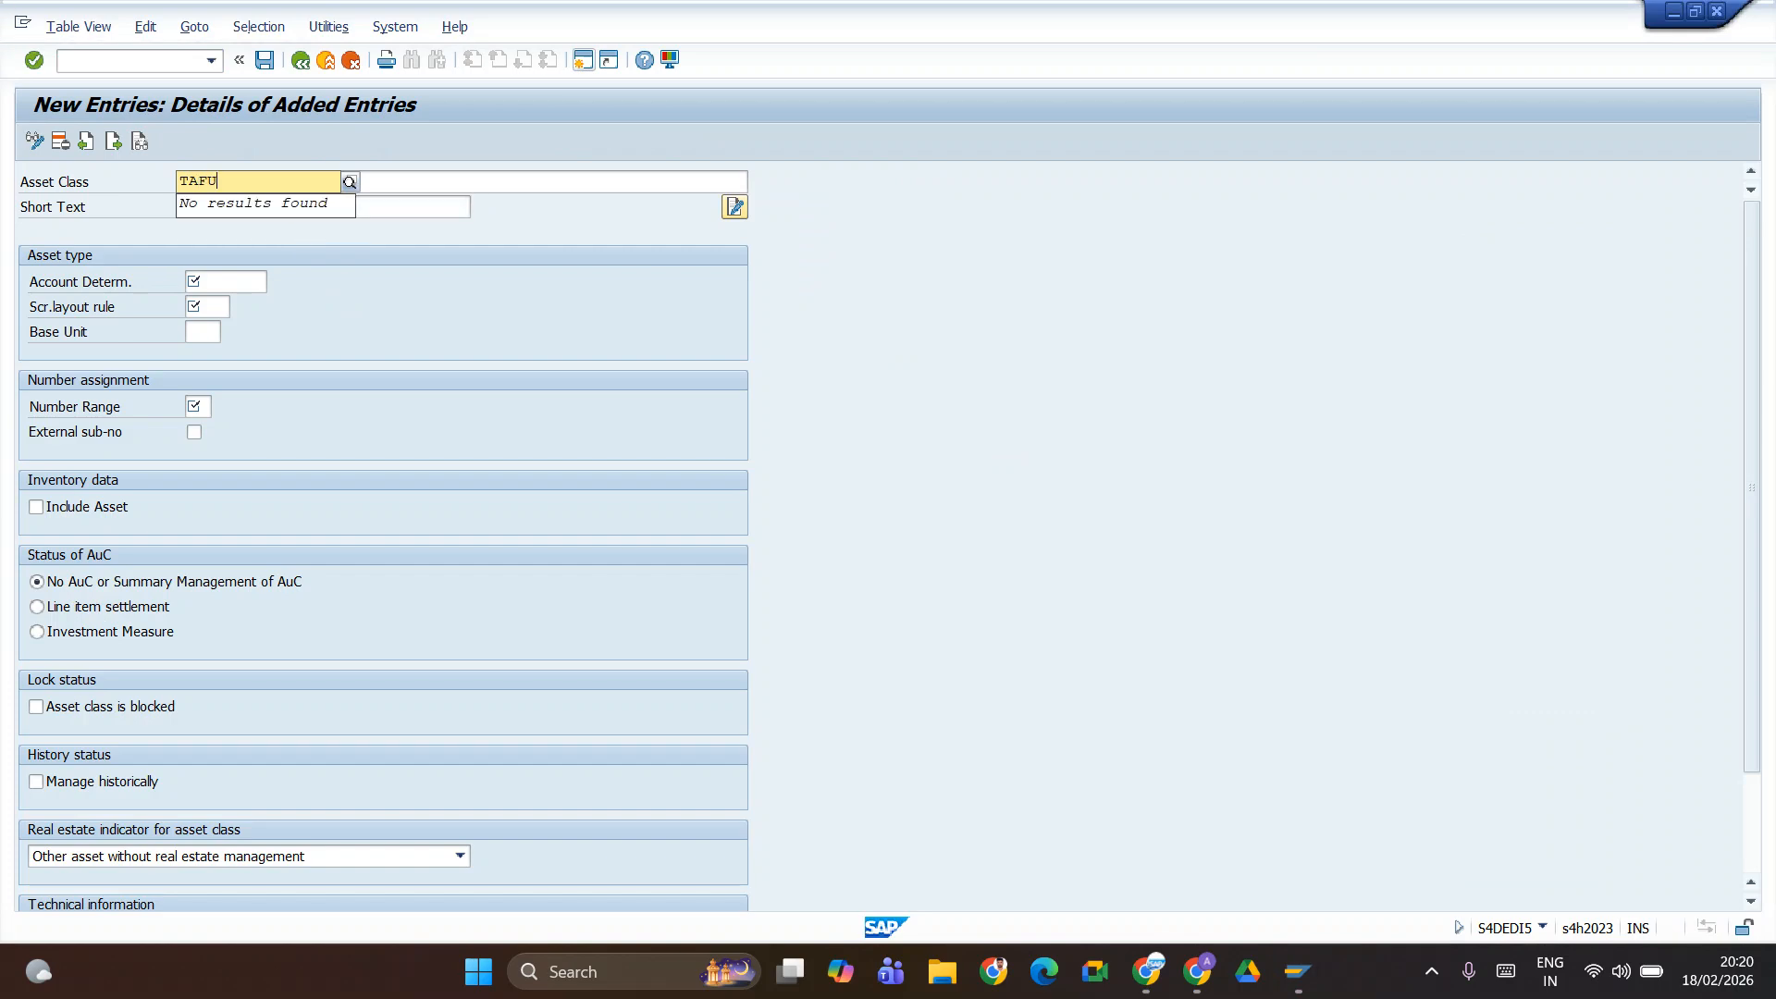
pyautogui.press('Tab')
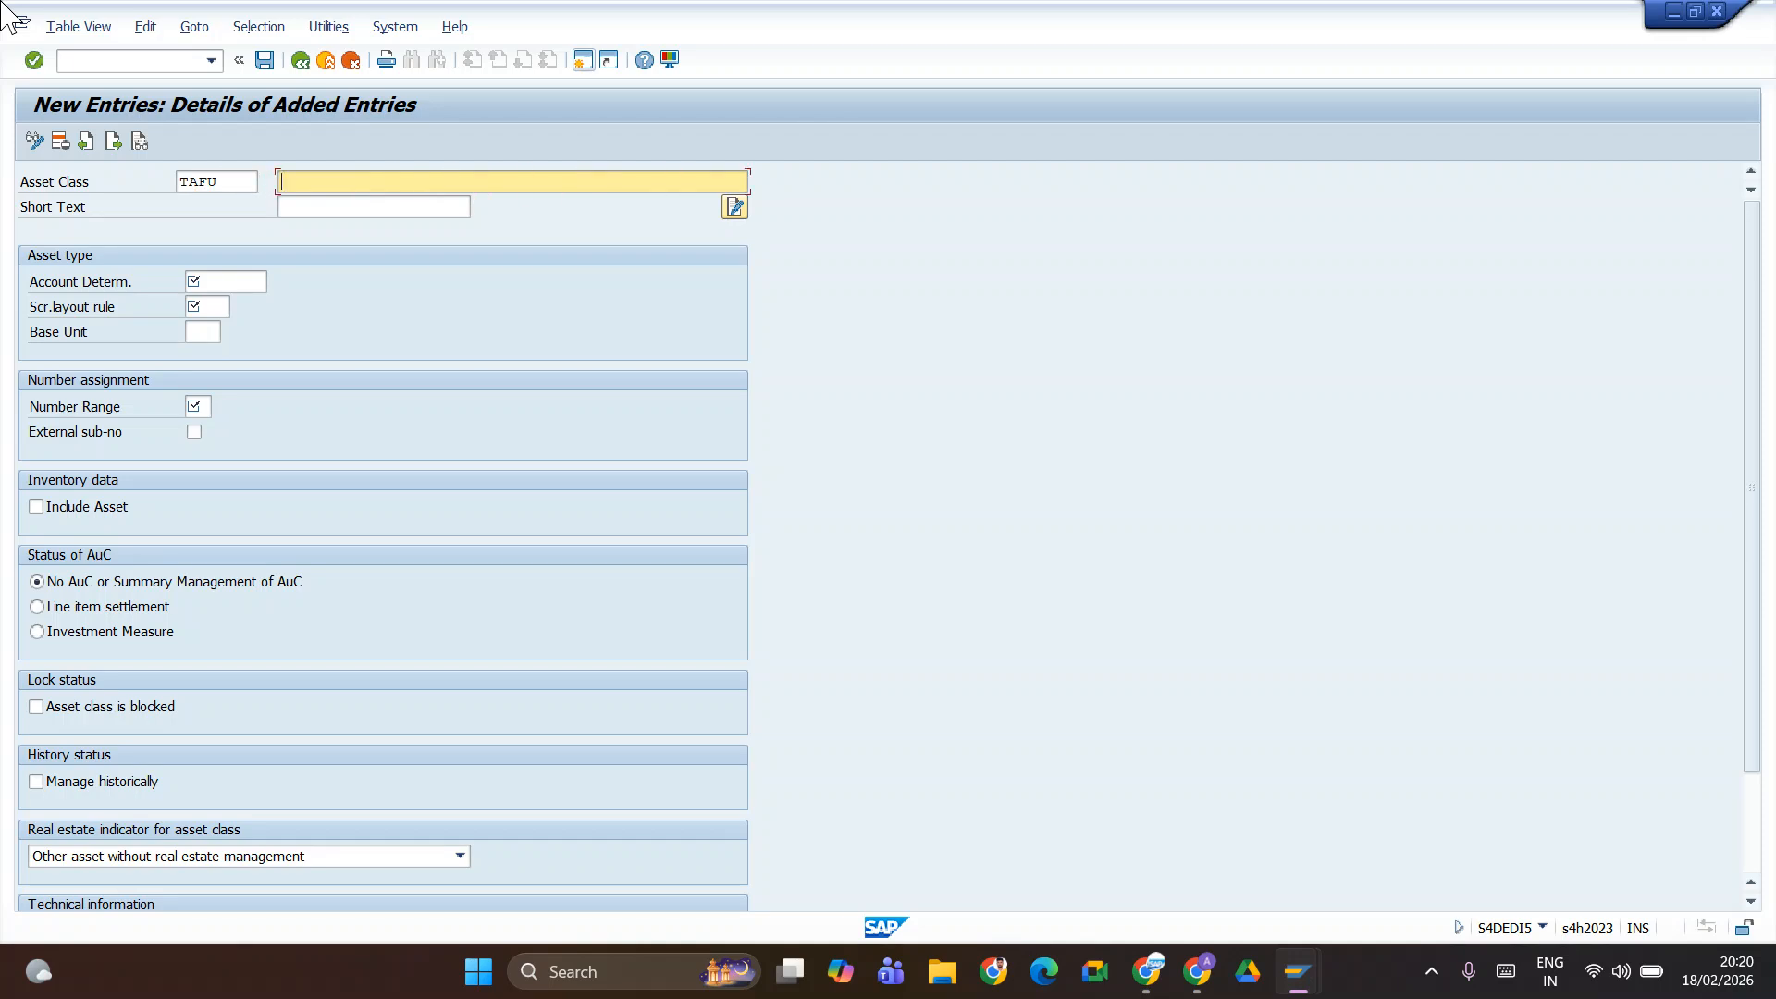
# - Enter Furniture as both the description and the short text of asset class TAFU
pyautogui.write('f')
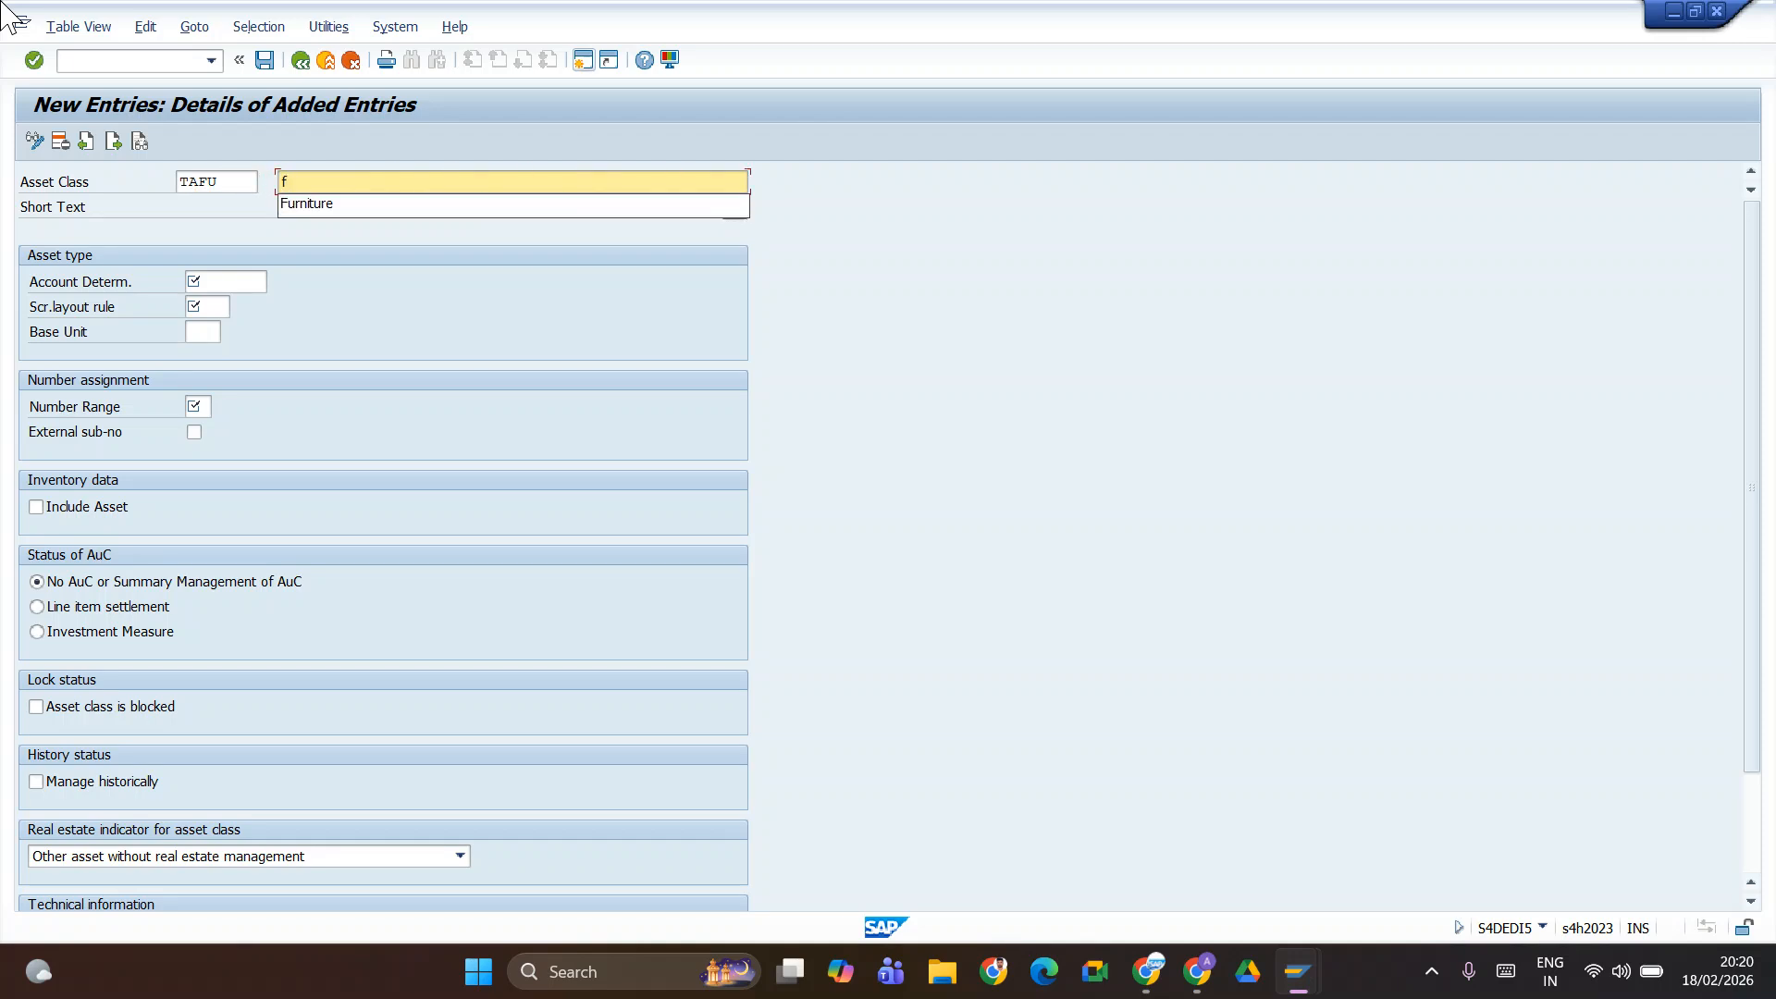
pyautogui.press('Down')
pyautogui.press('Return')
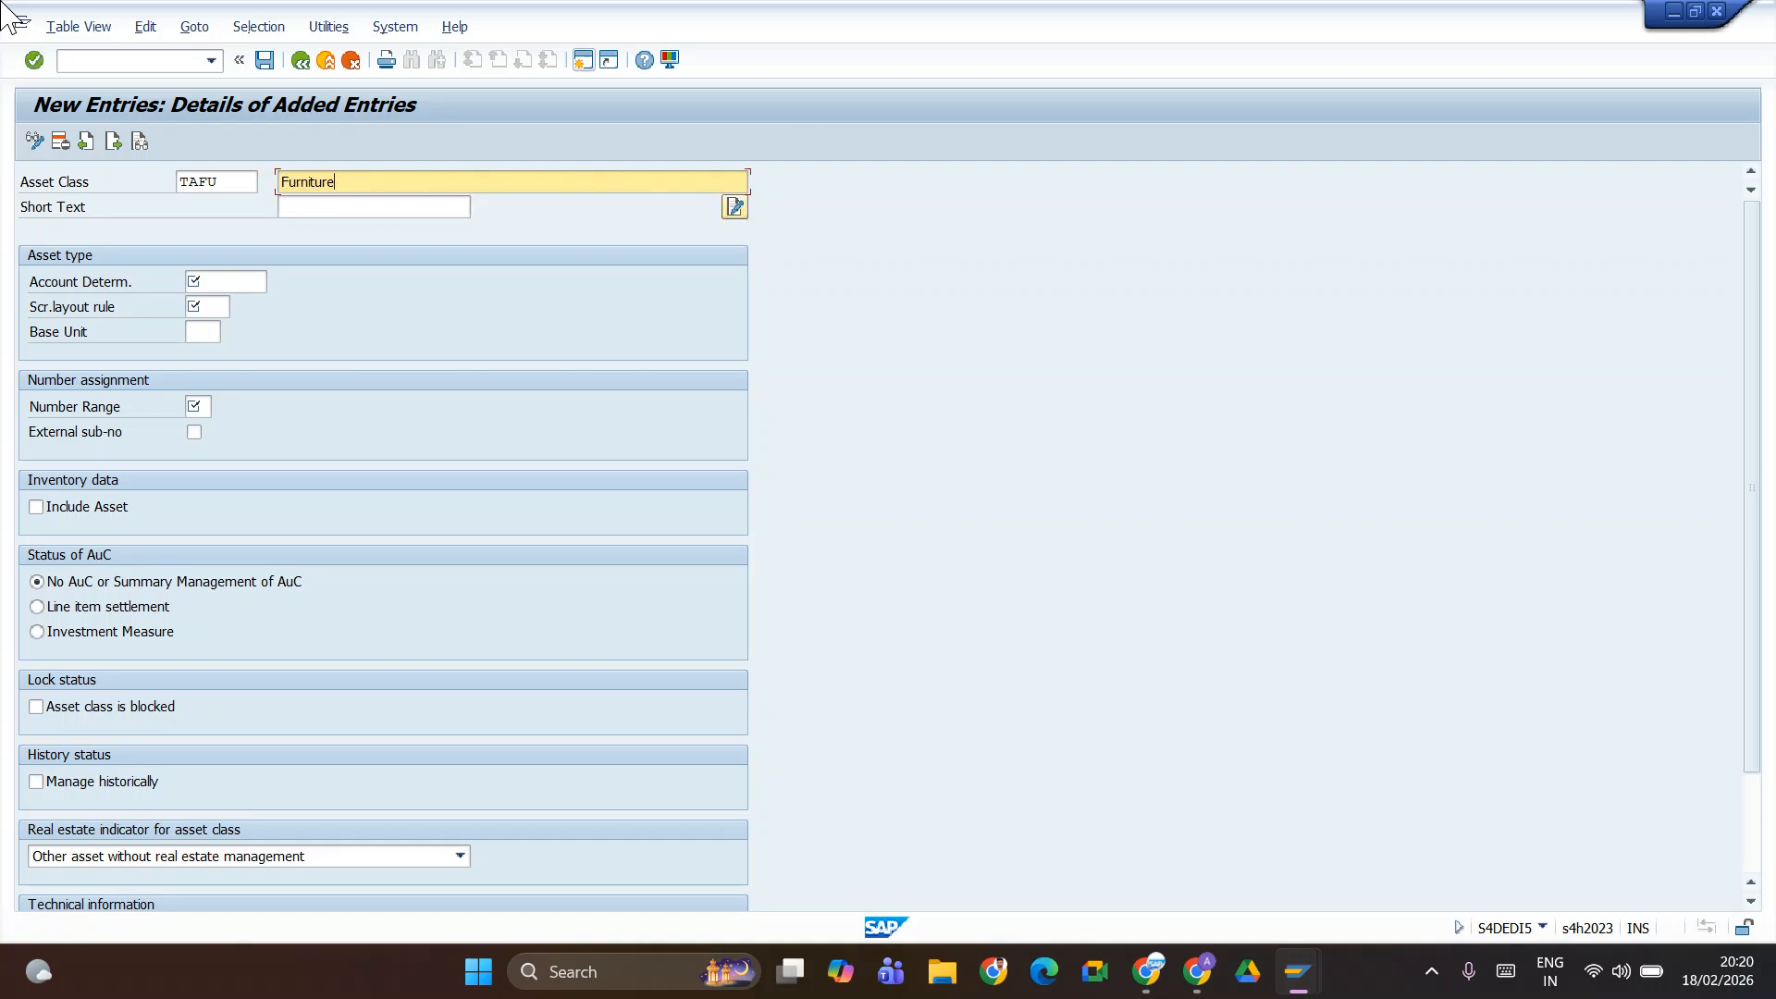
pyautogui.press('Tab')
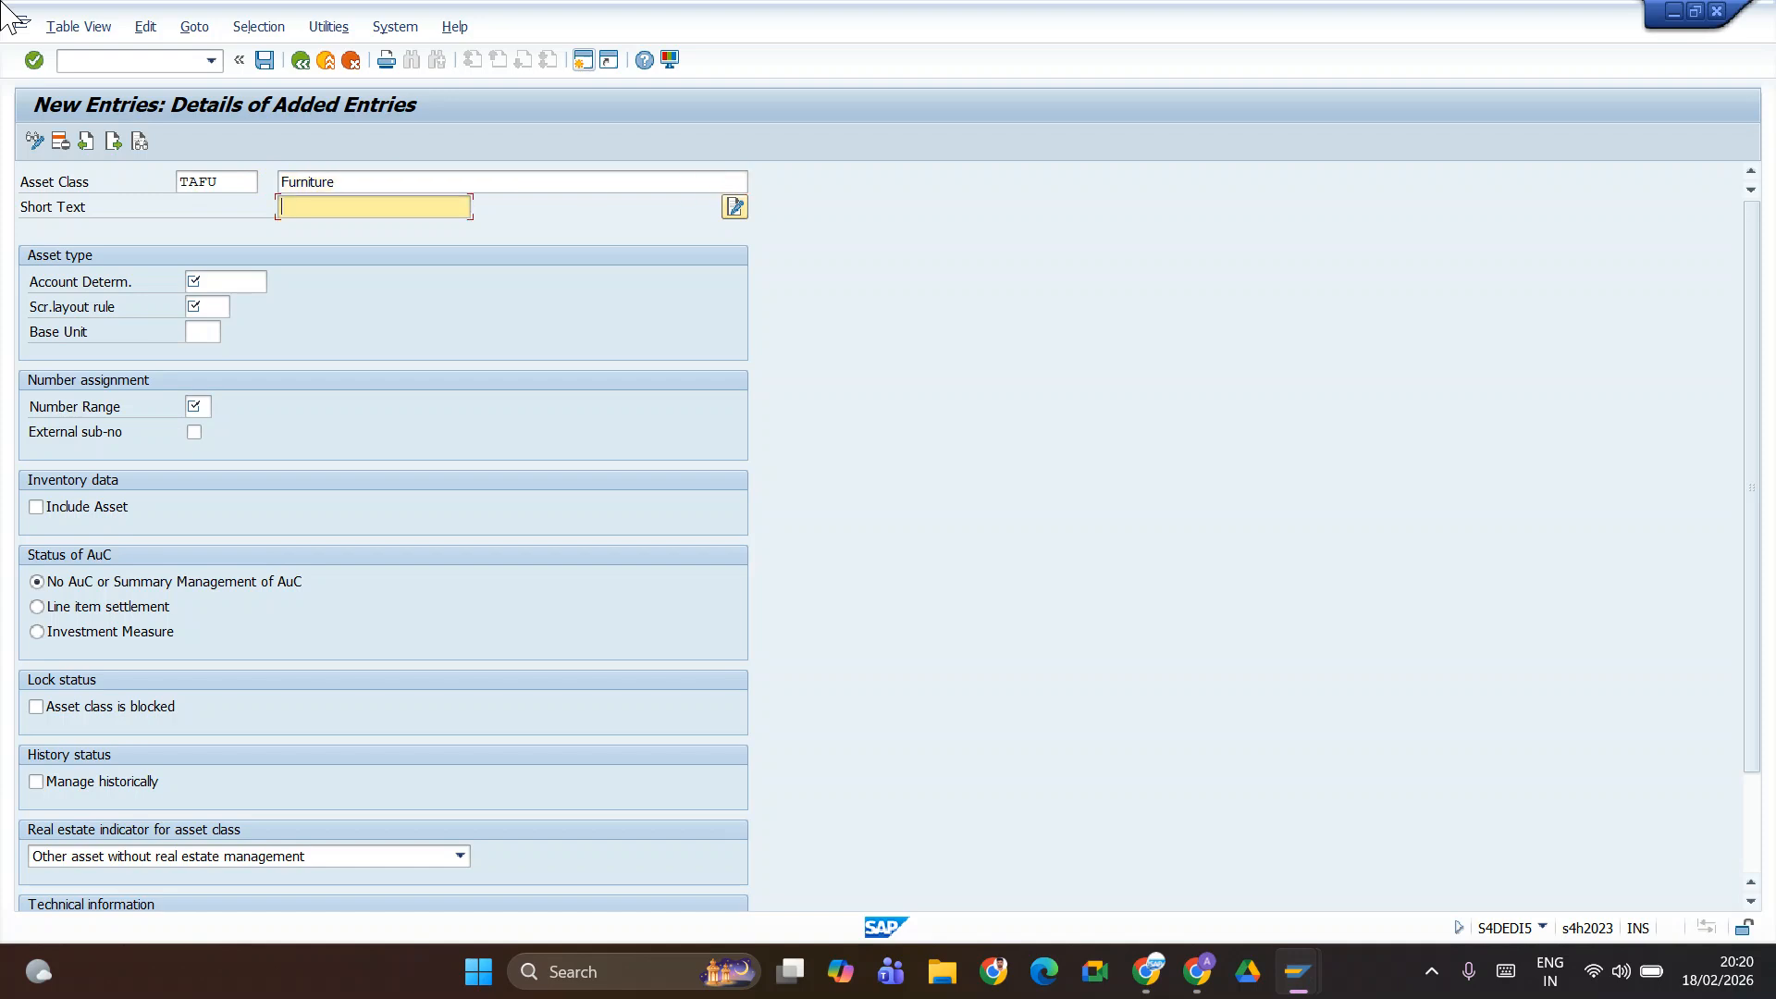
pyautogui.write('f')
pyautogui.press('Down')
pyautogui.press('Return')
pyautogui.press('Tab')
# - Assign account determination TATEFR and screen layout rule TEFU to the Furniture asset class
pyautogui.write('TATEFU')
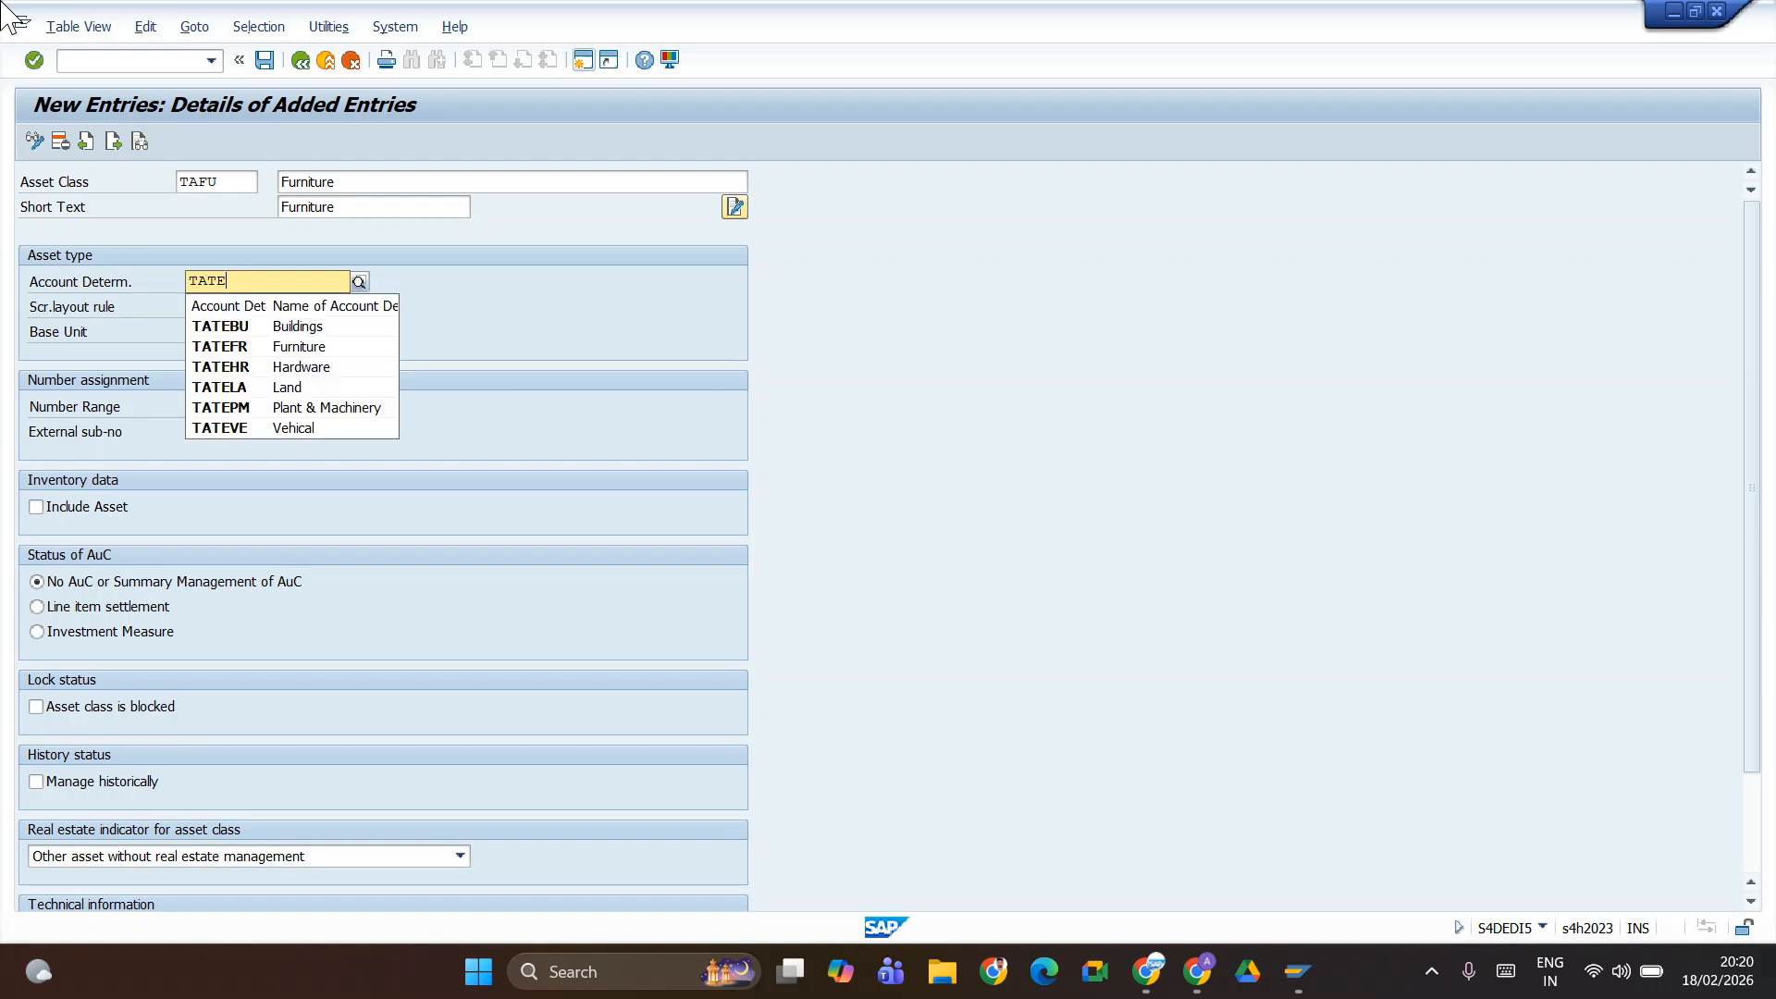
pyautogui.press('Down')
pyautogui.press('Down')
pyautogui.press('Return')
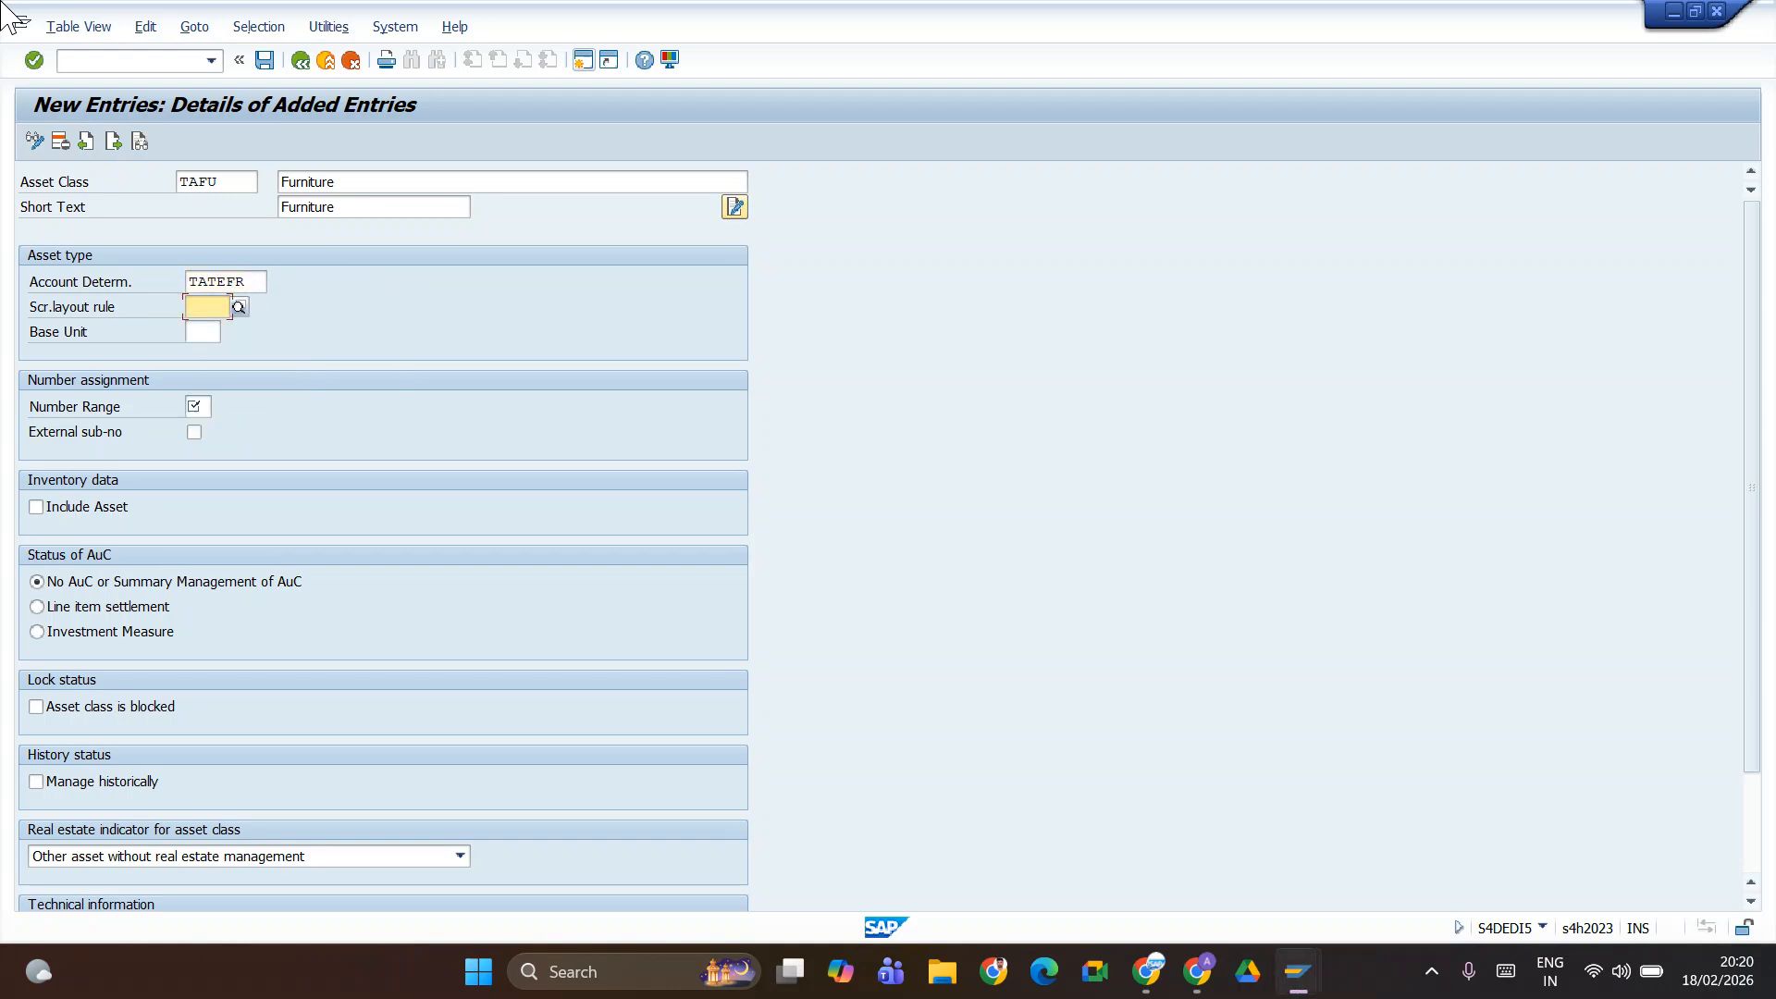
pyautogui.write('TEF')
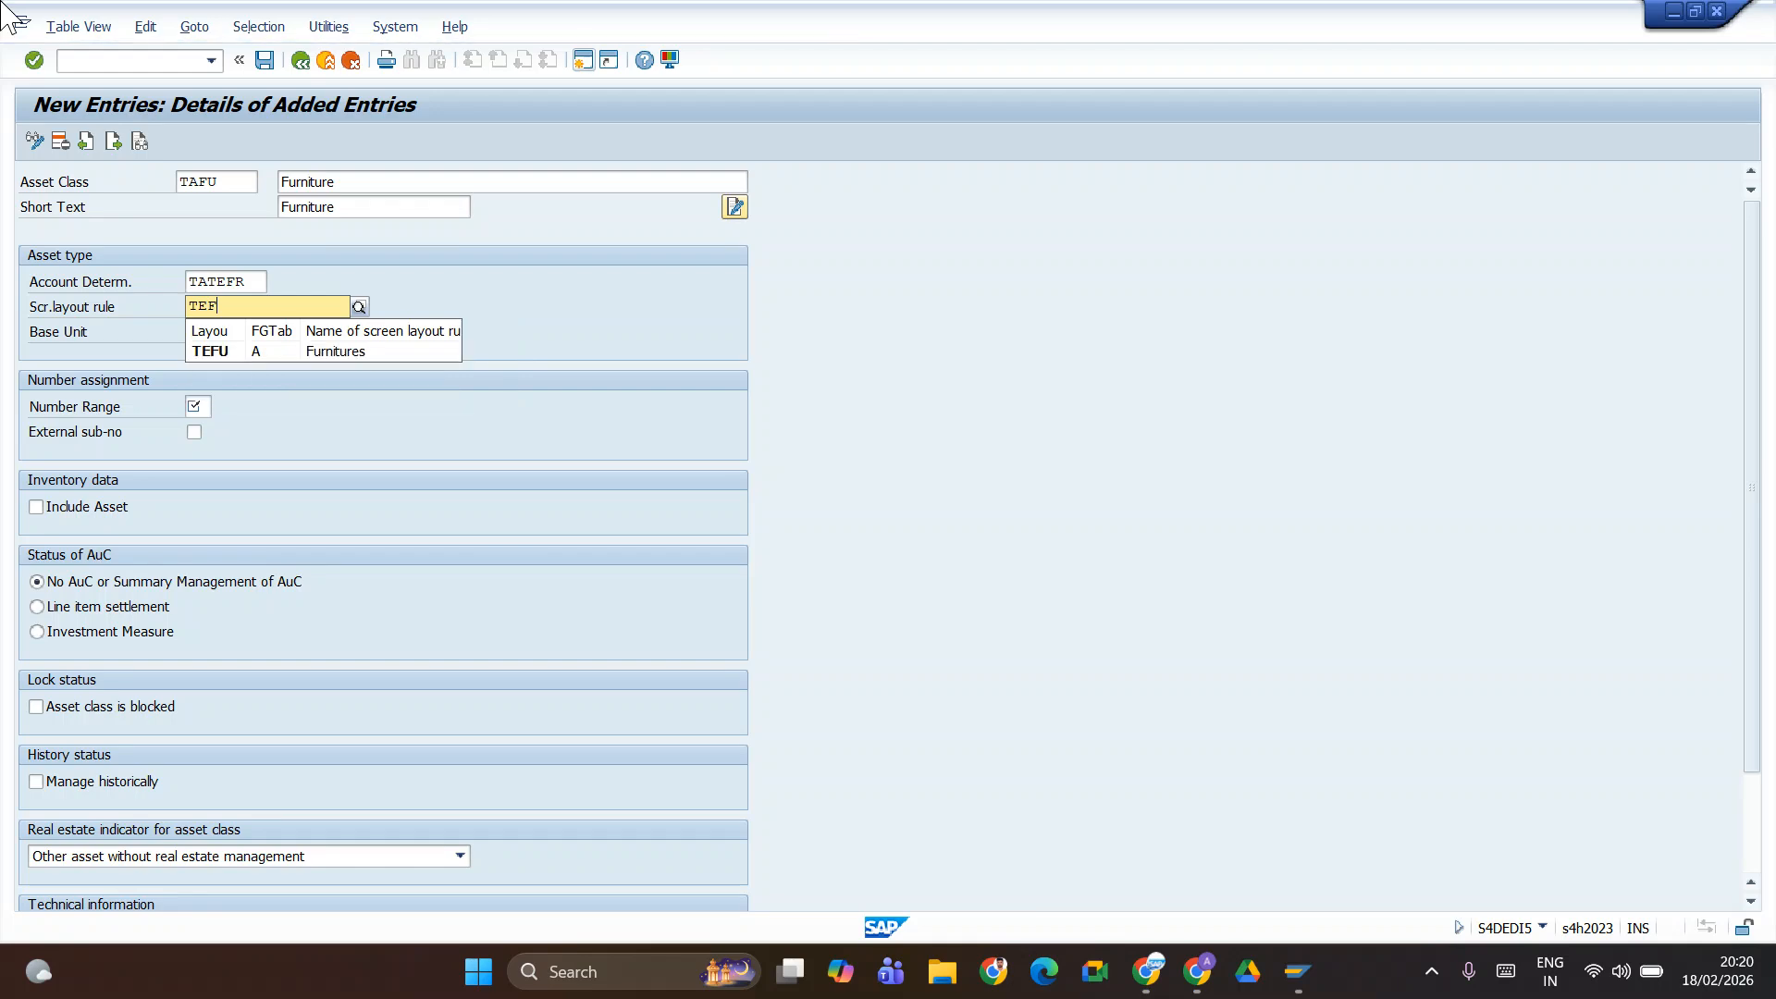
pyautogui.press('Down')
pyautogui.press('Return')
# - Set the Furniture asset class's number range to 03, include it in the inventory data and save
pyautogui.press('Return')
pyautogui.write('03')
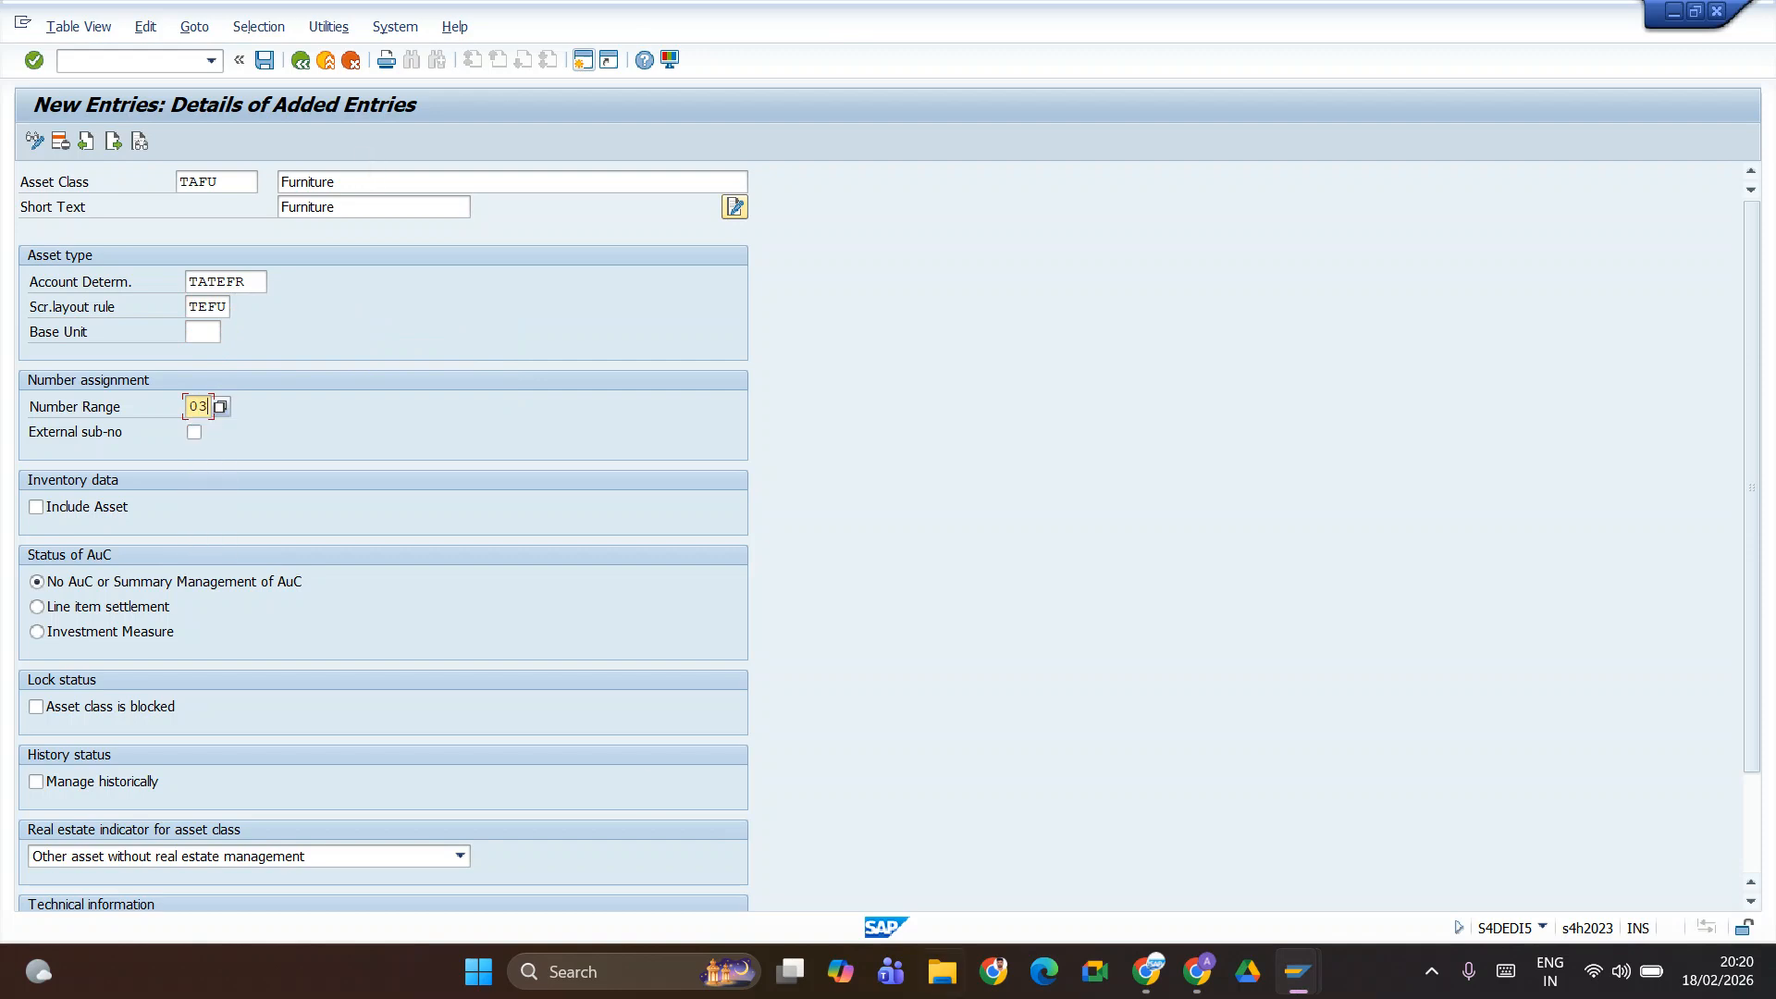
pyautogui.click(31, 508)
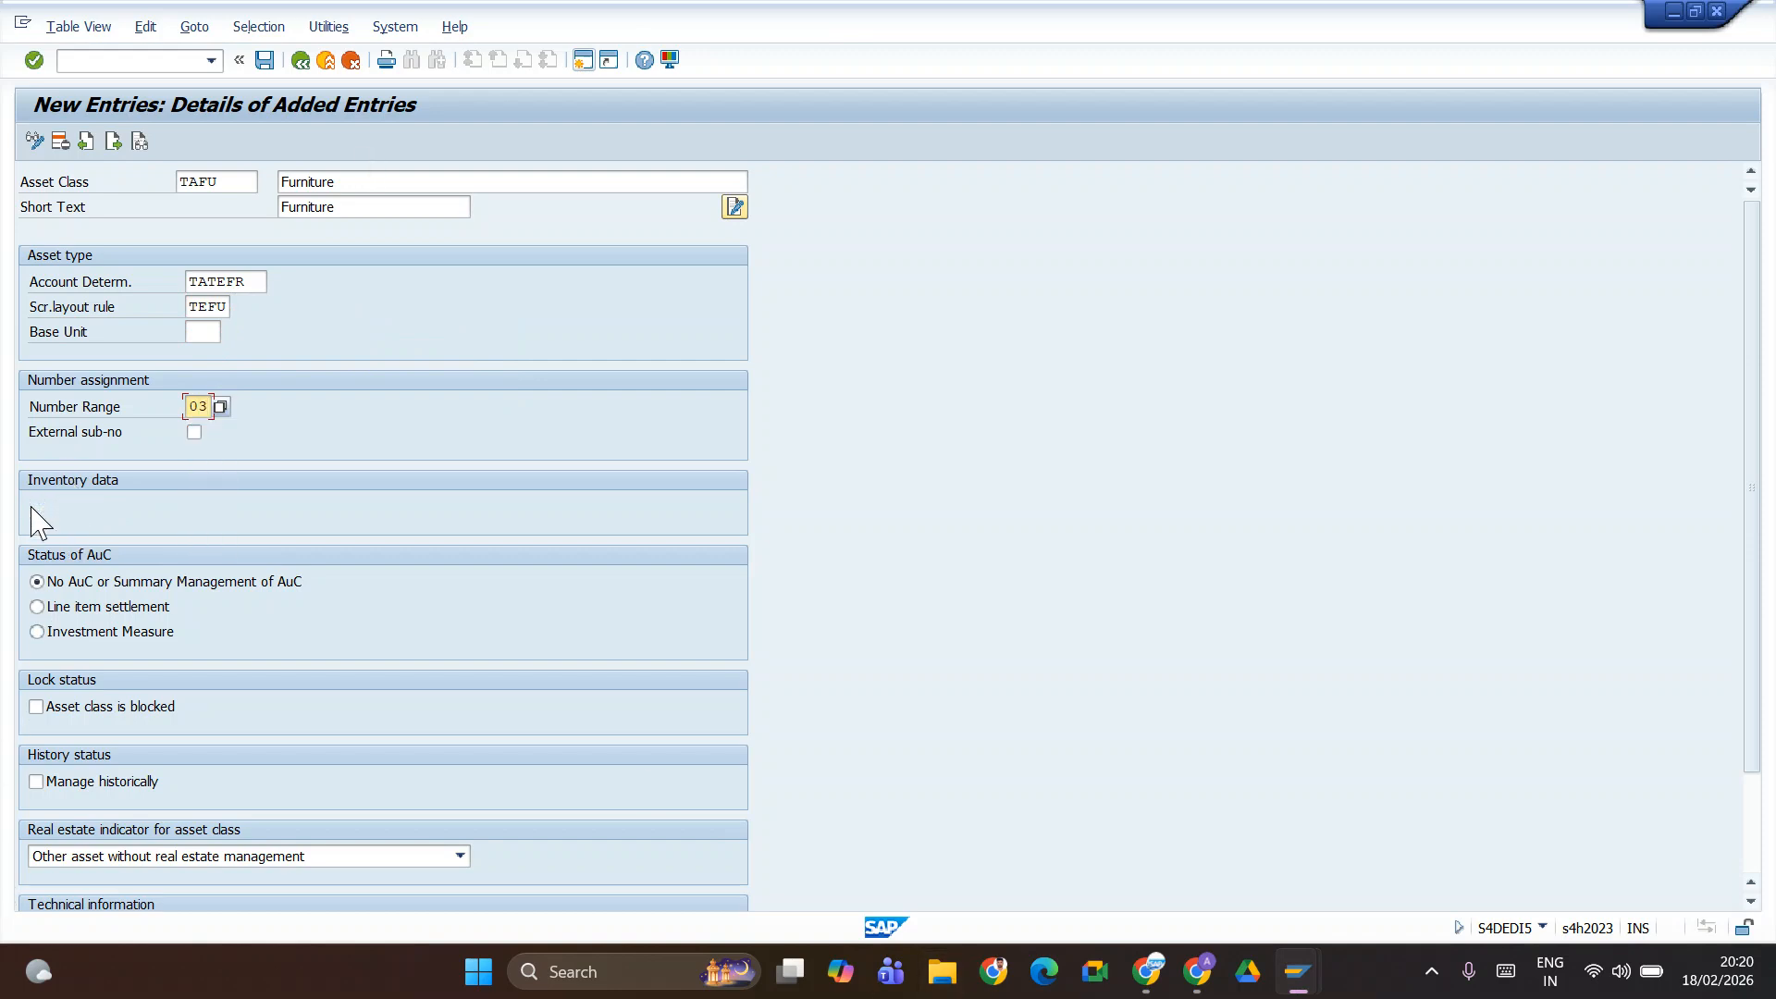
pyautogui.click(265, 60)
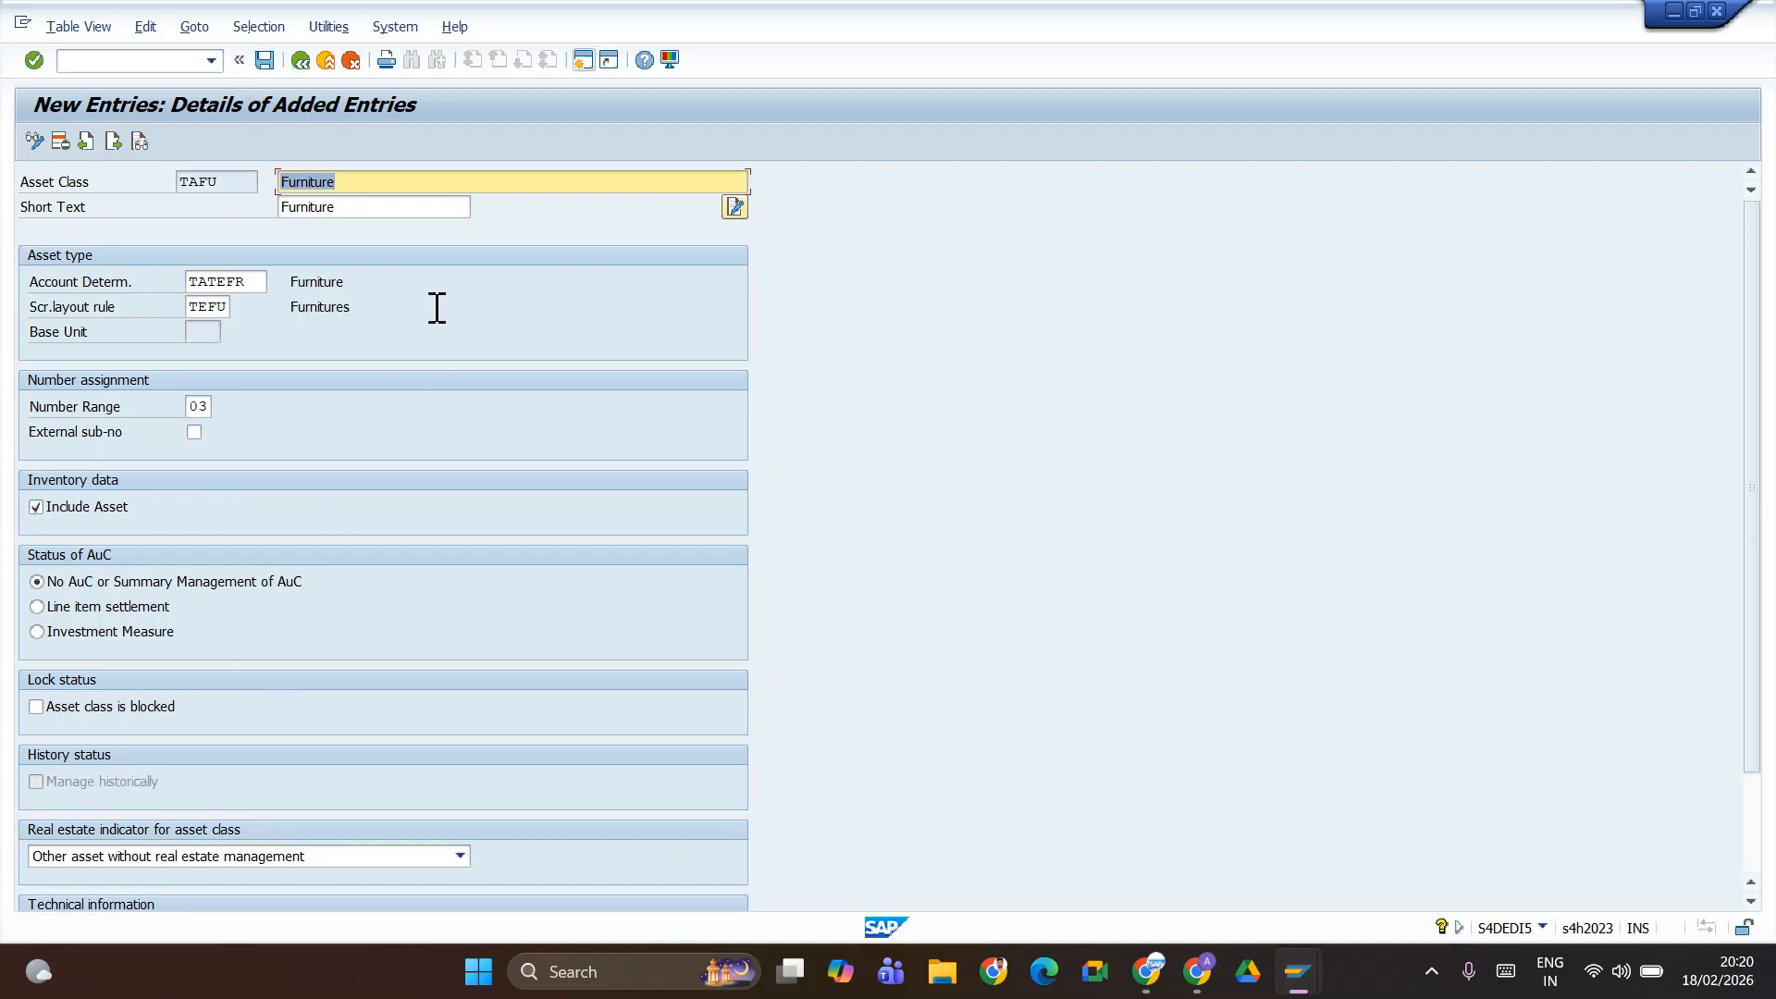
# - Check the next asset type in the G/L account list and start a new asset class entry coded TEPM
pyautogui.click(113, 141)
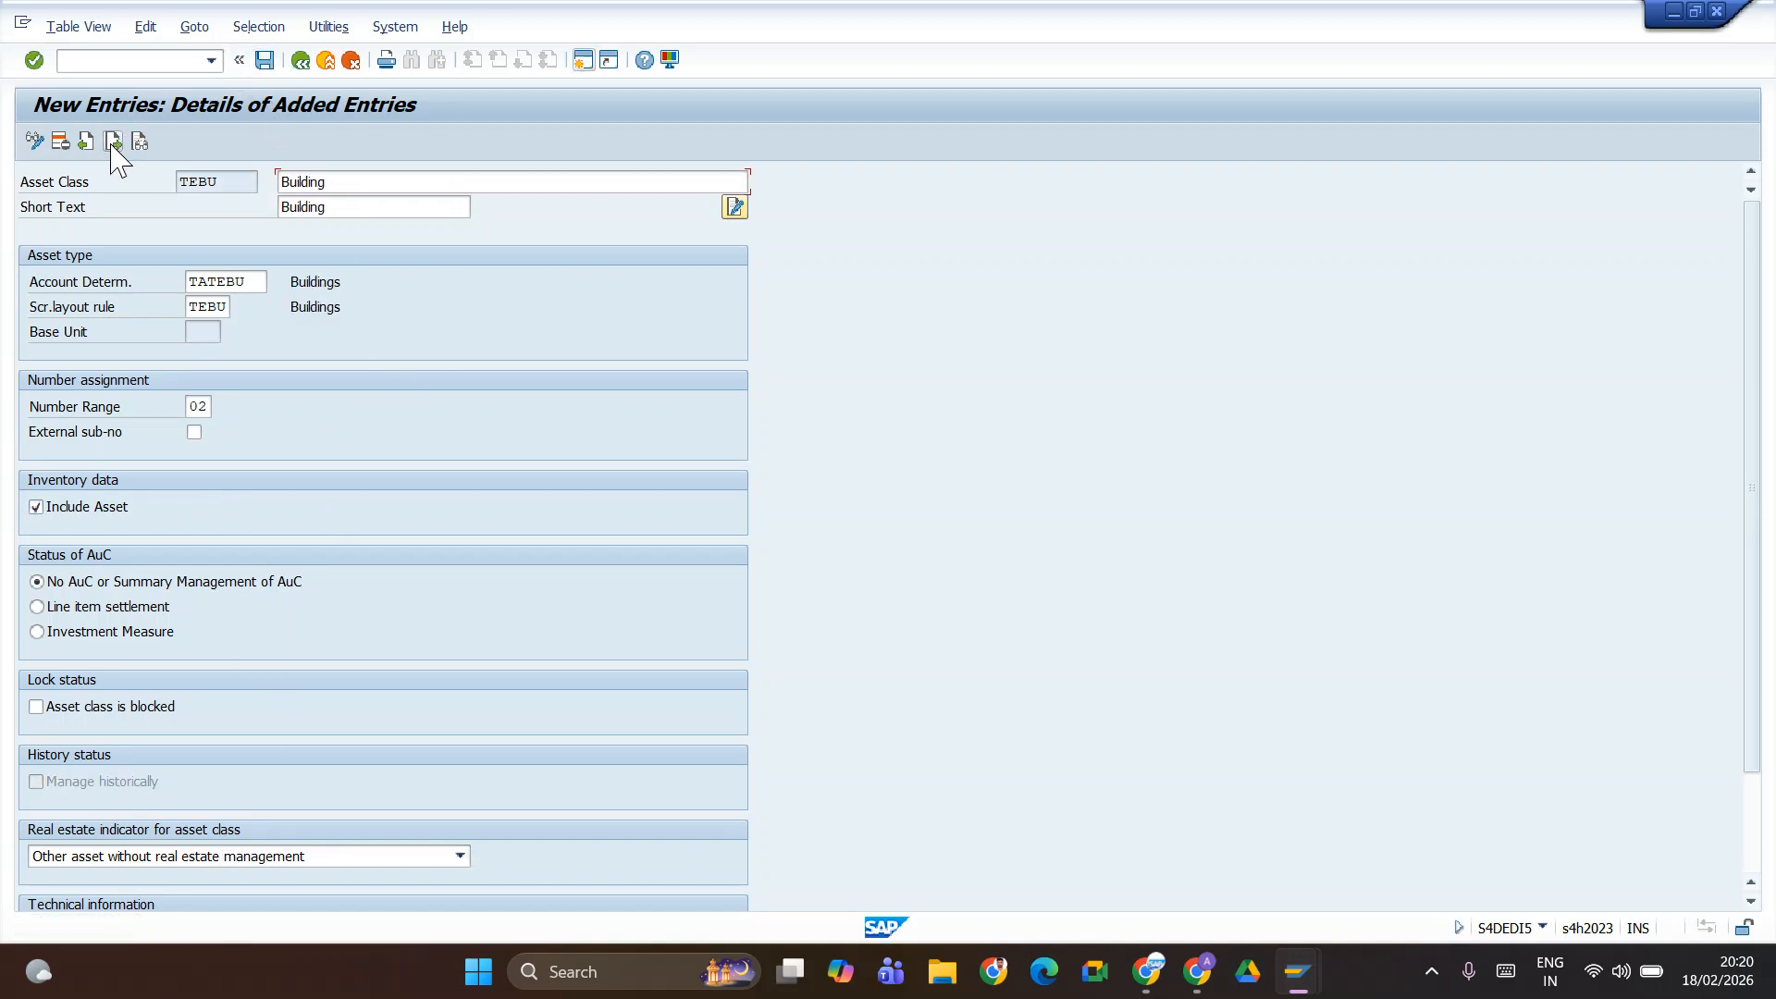
pyautogui.click(113, 143)
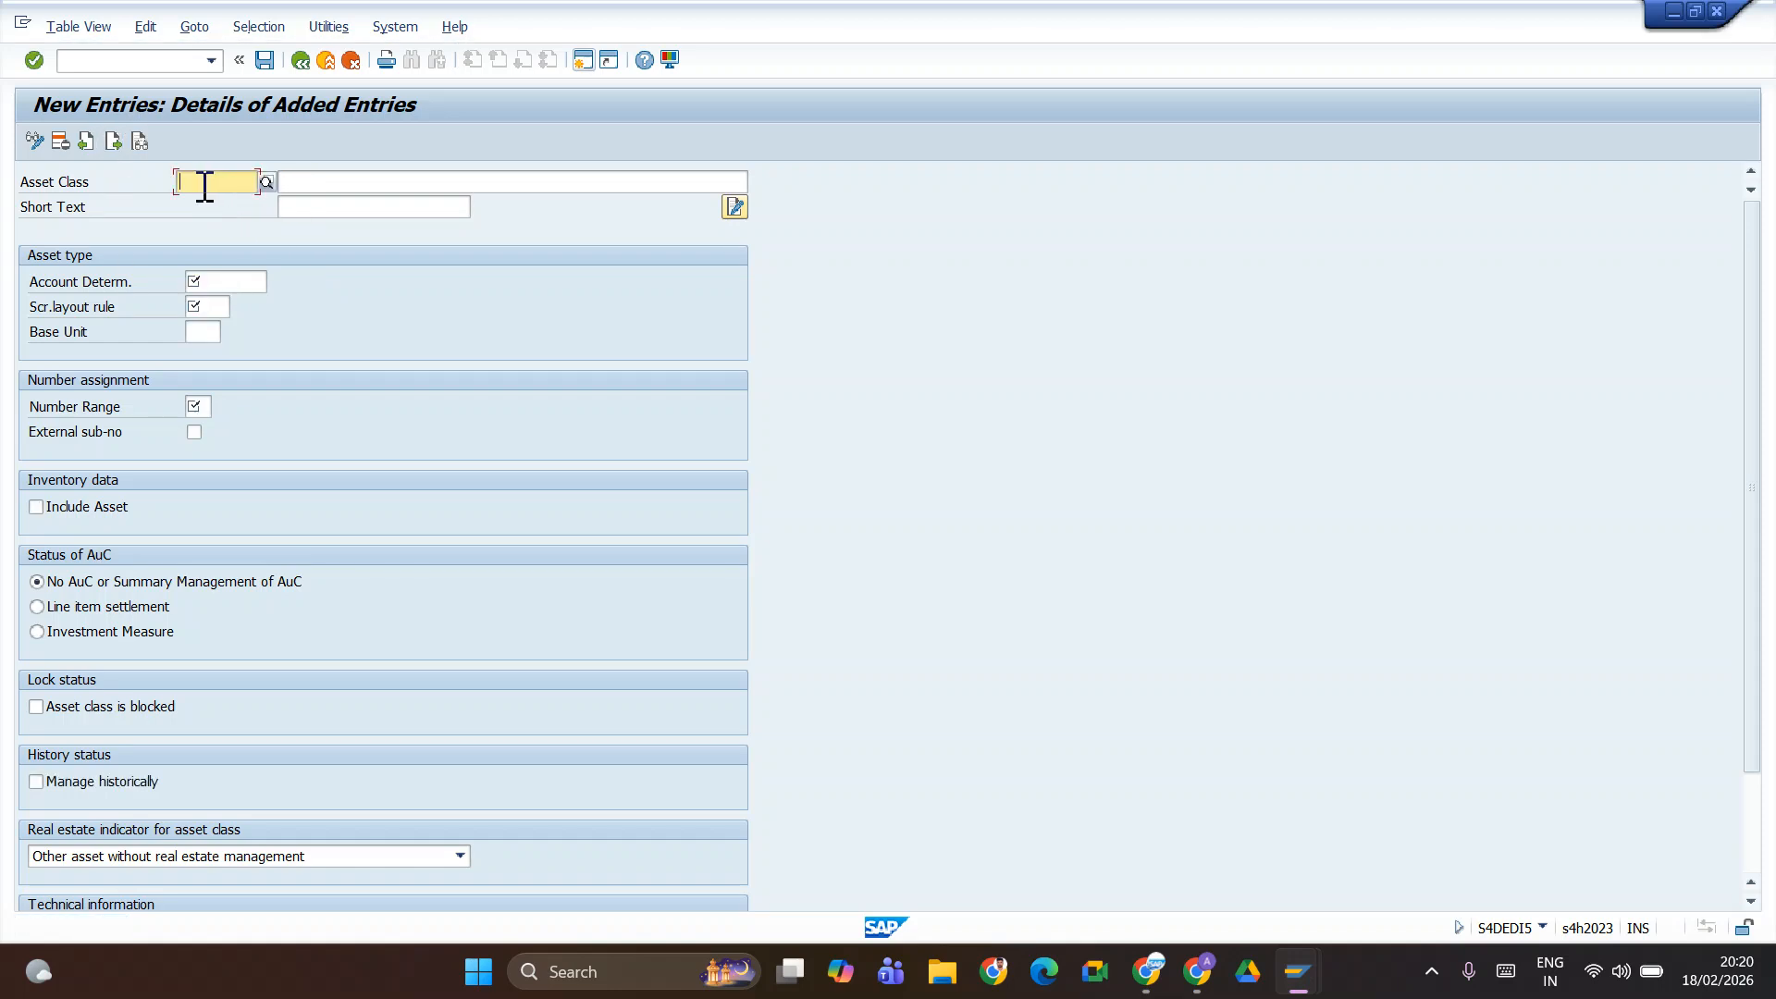
pyautogui.hotkey('alt', 'Tab')
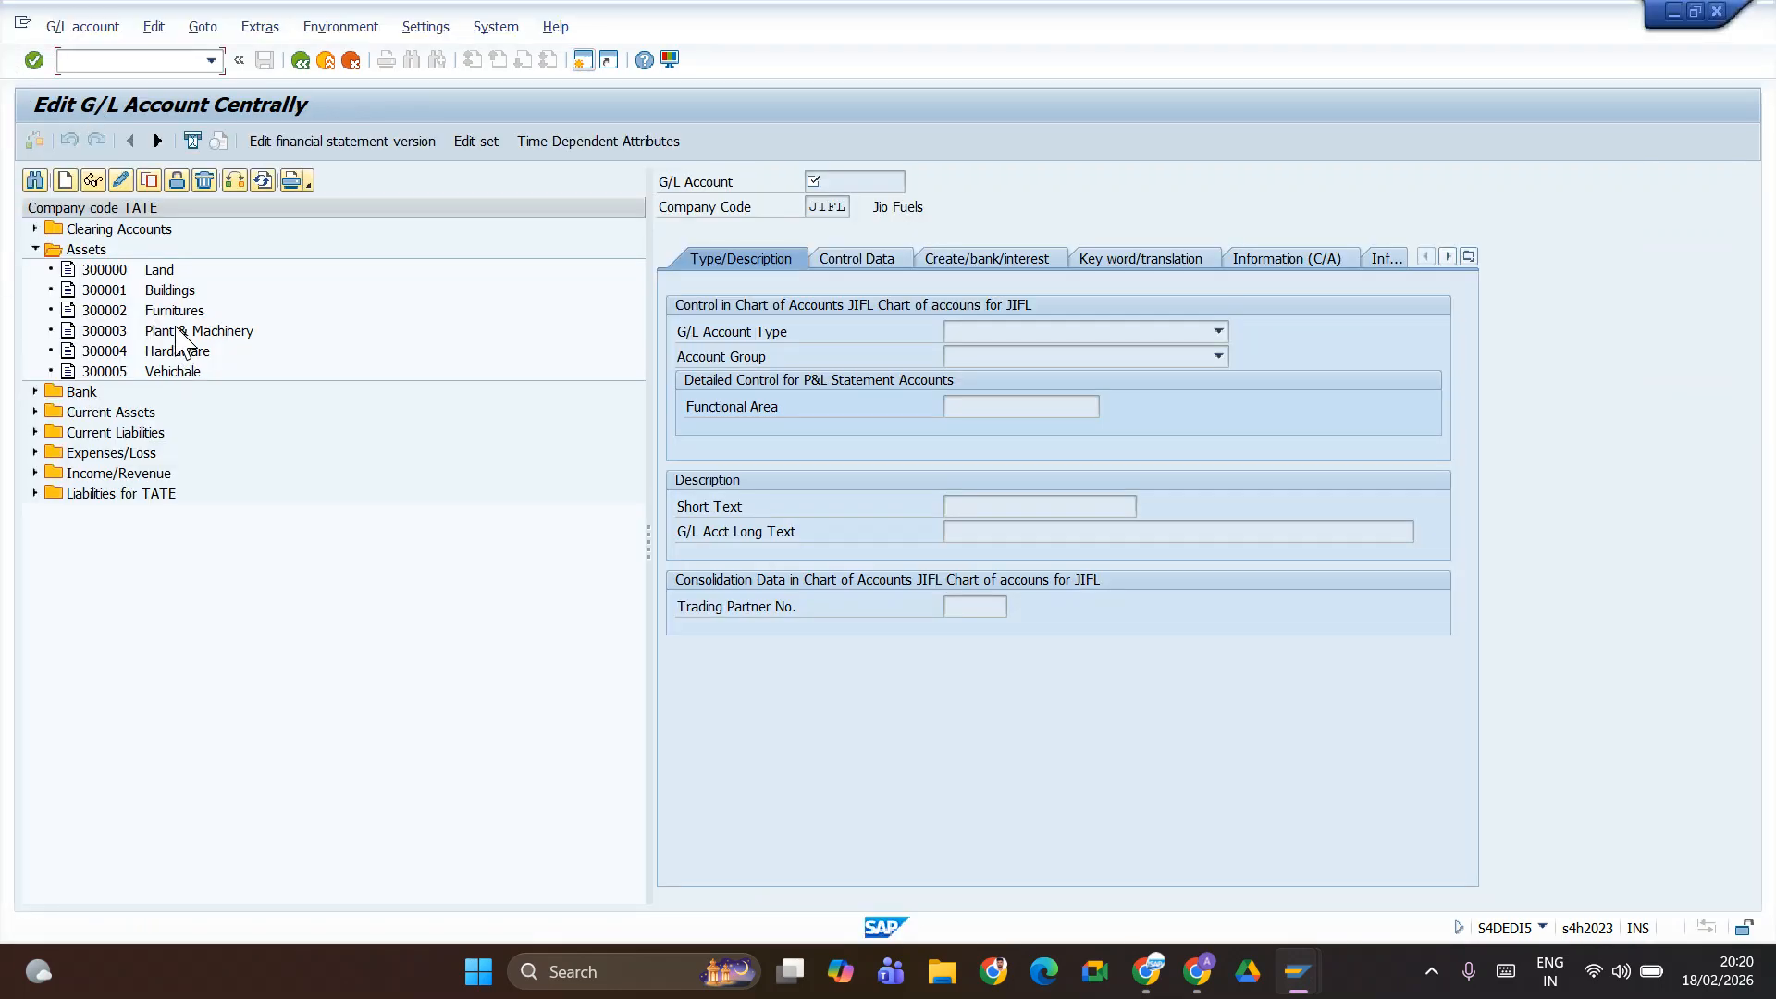
pyautogui.hotkey('alt', 'Tab')
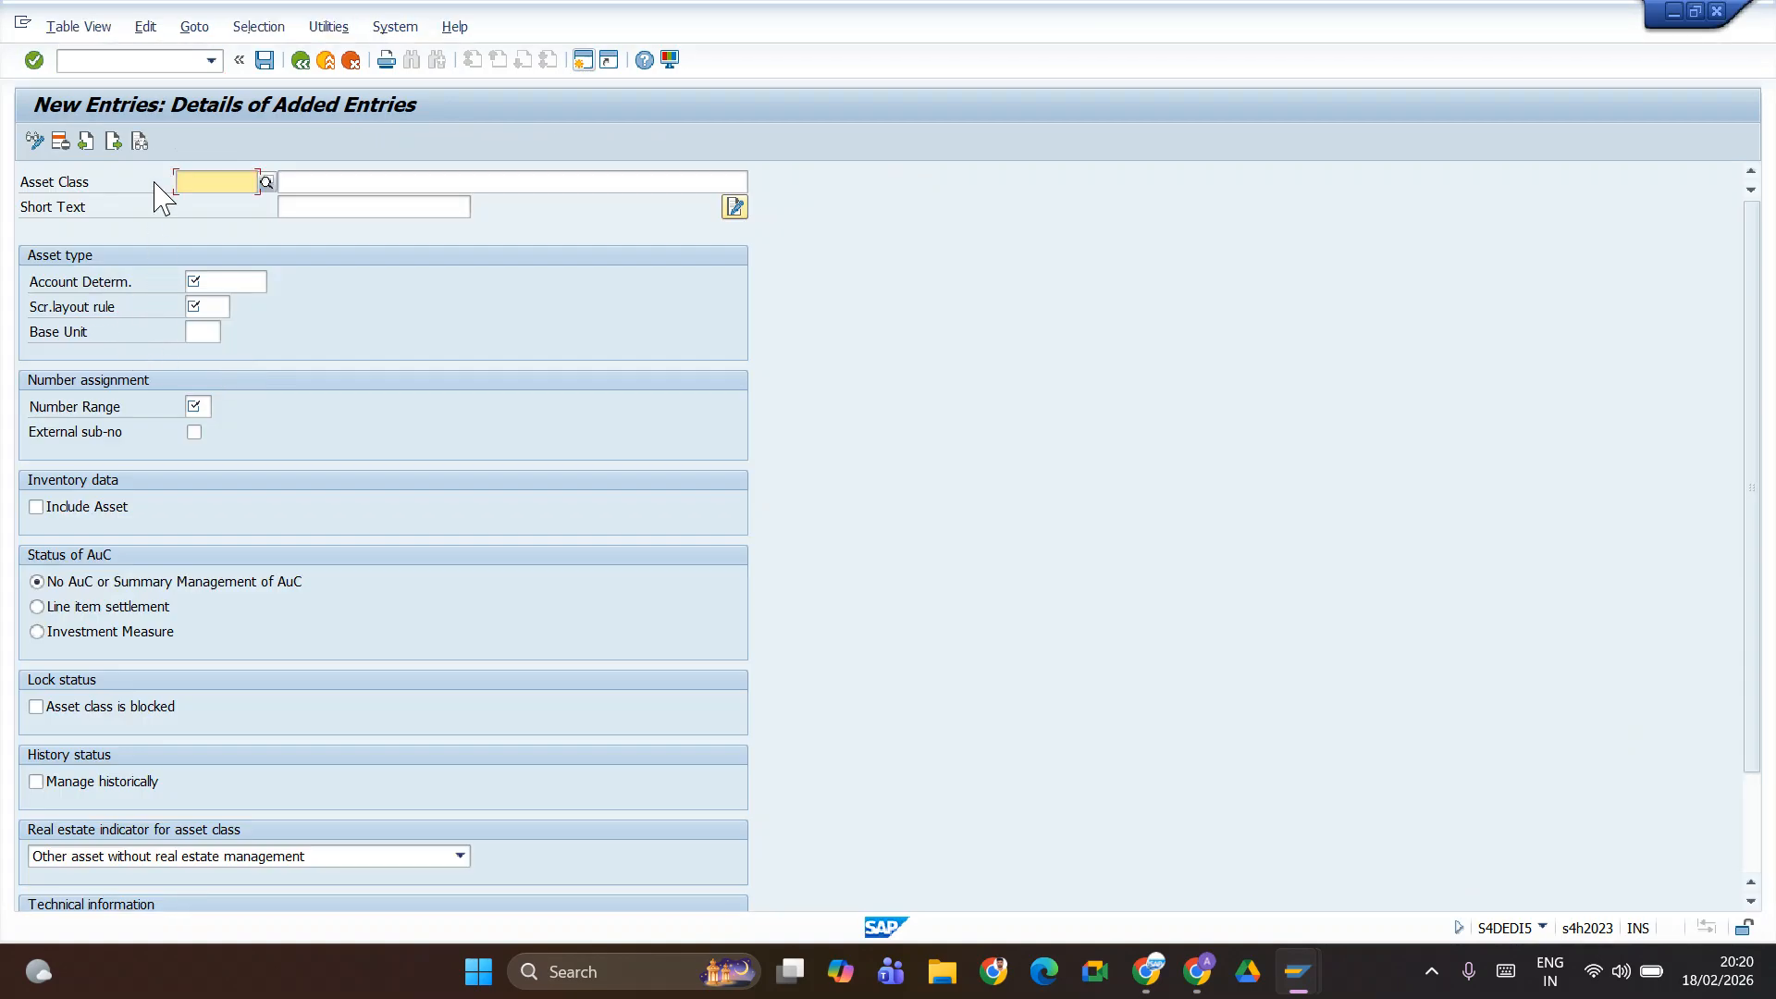
pyautogui.write('T')
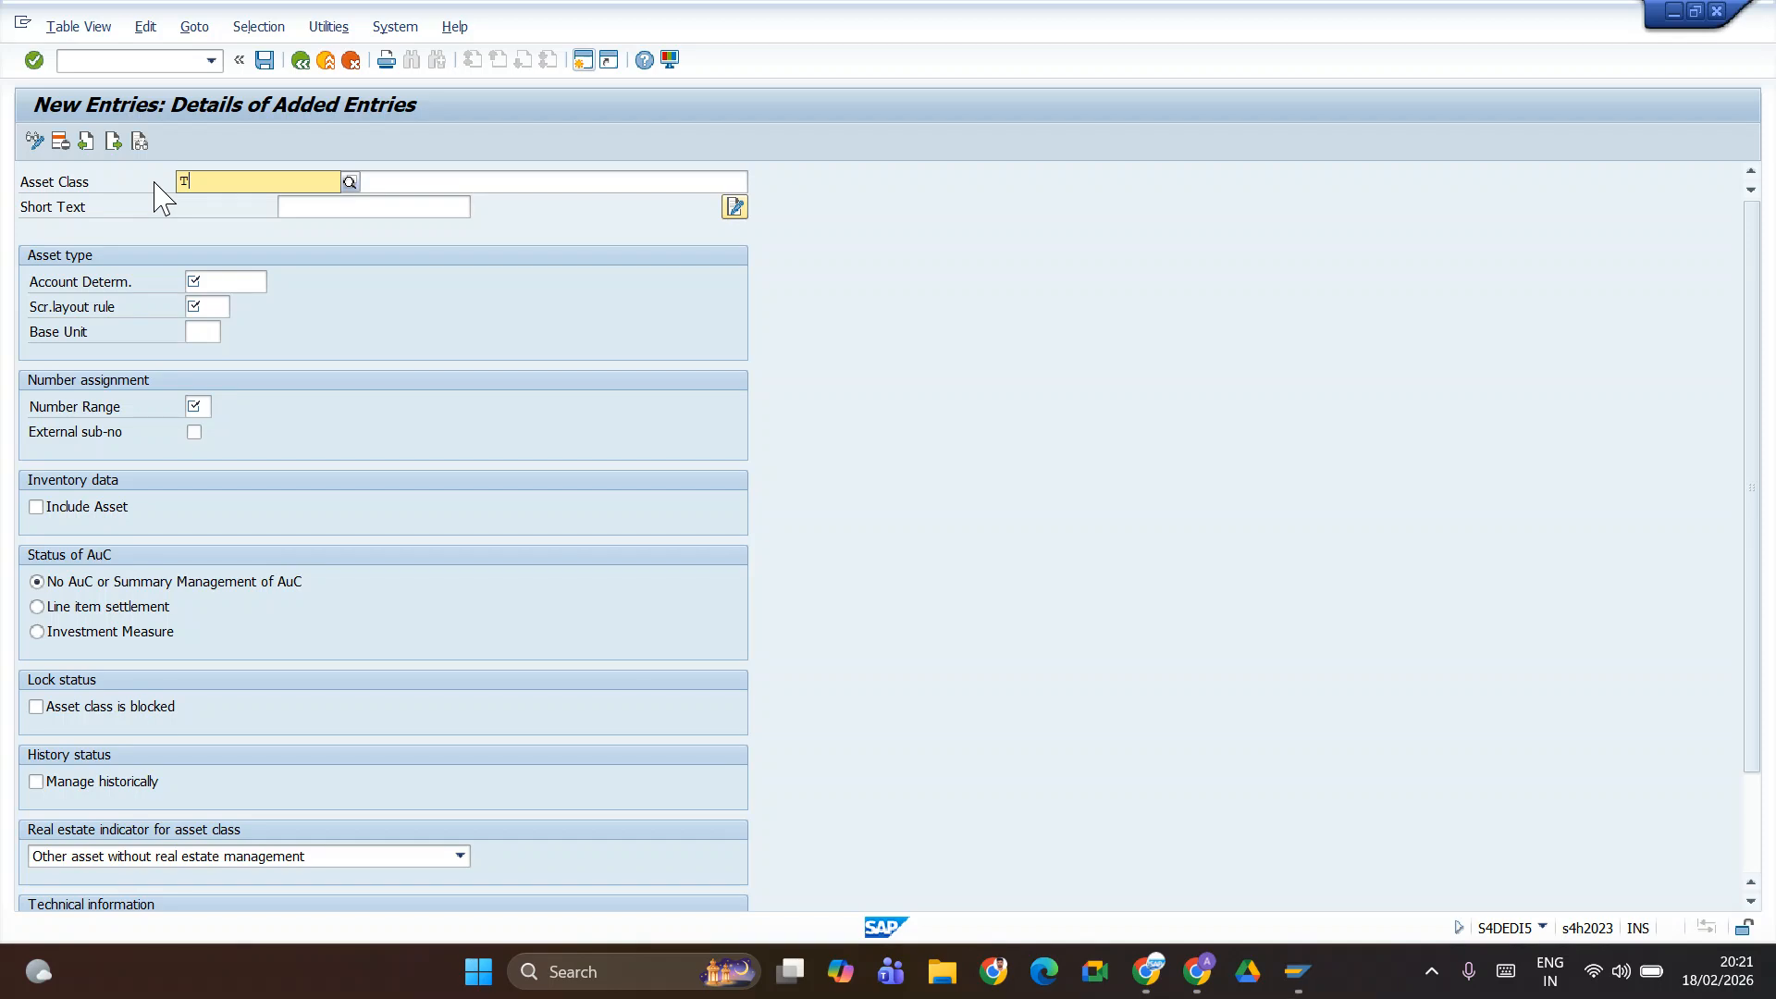
pyautogui.write('EPM')
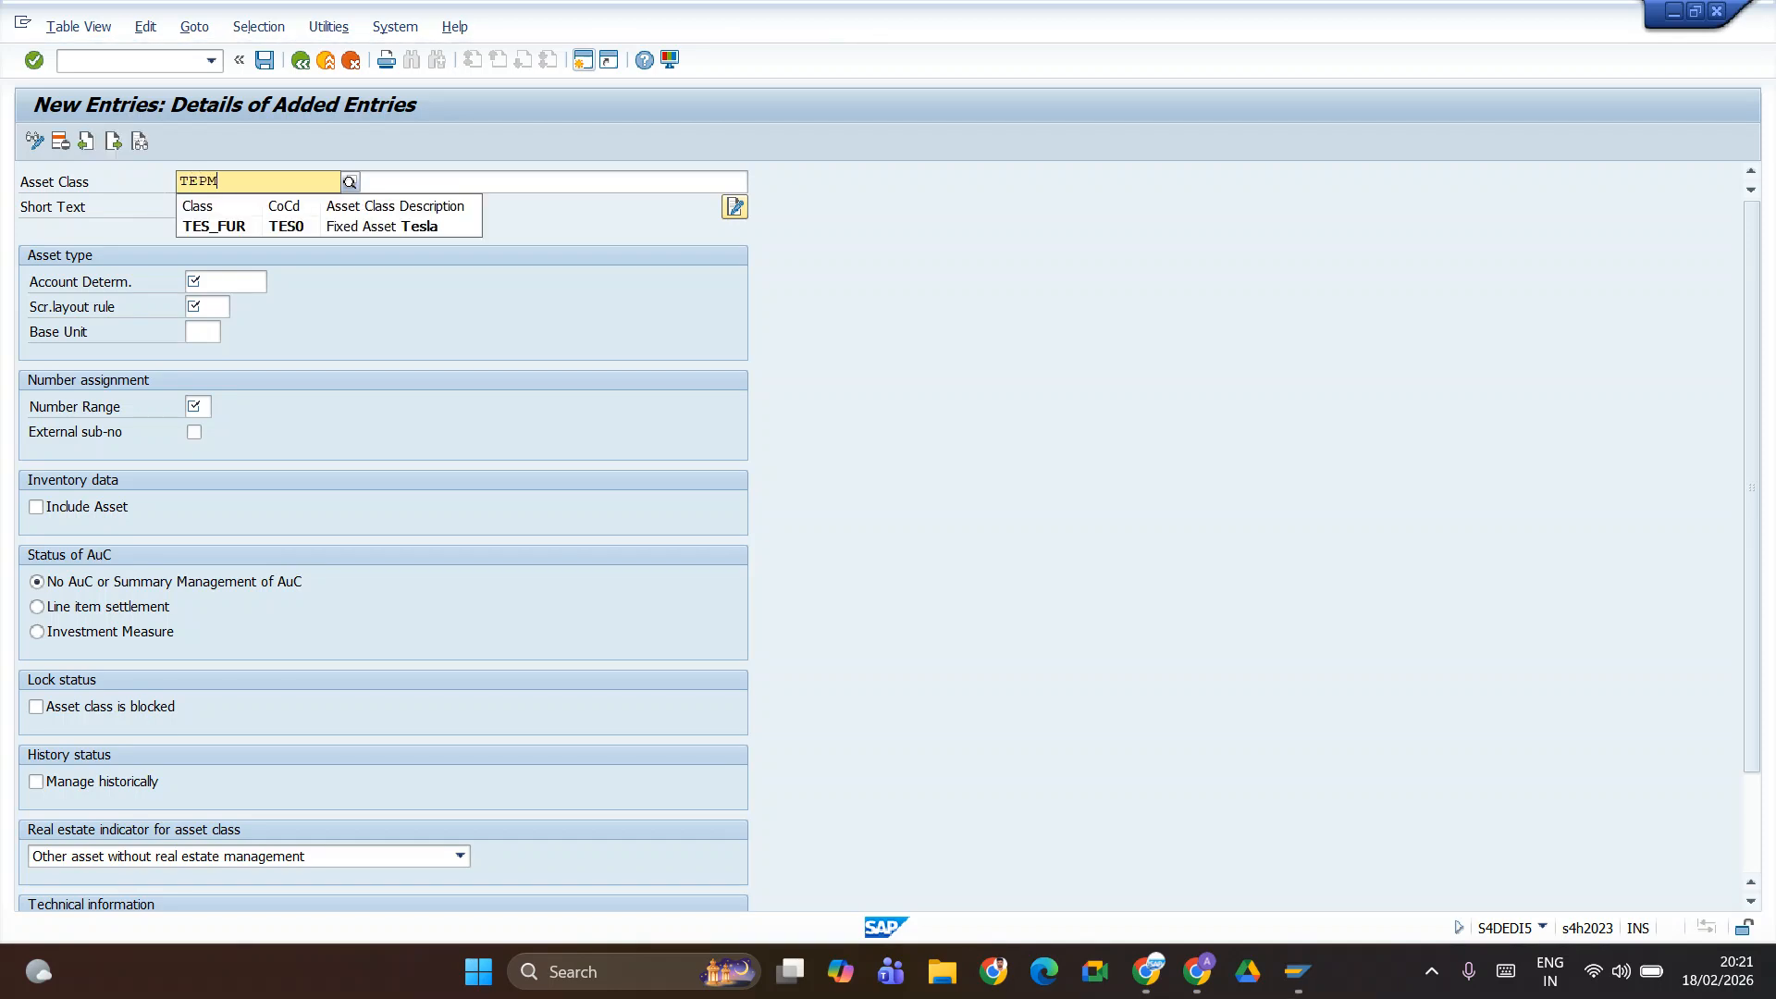
pyautogui.press('Return')
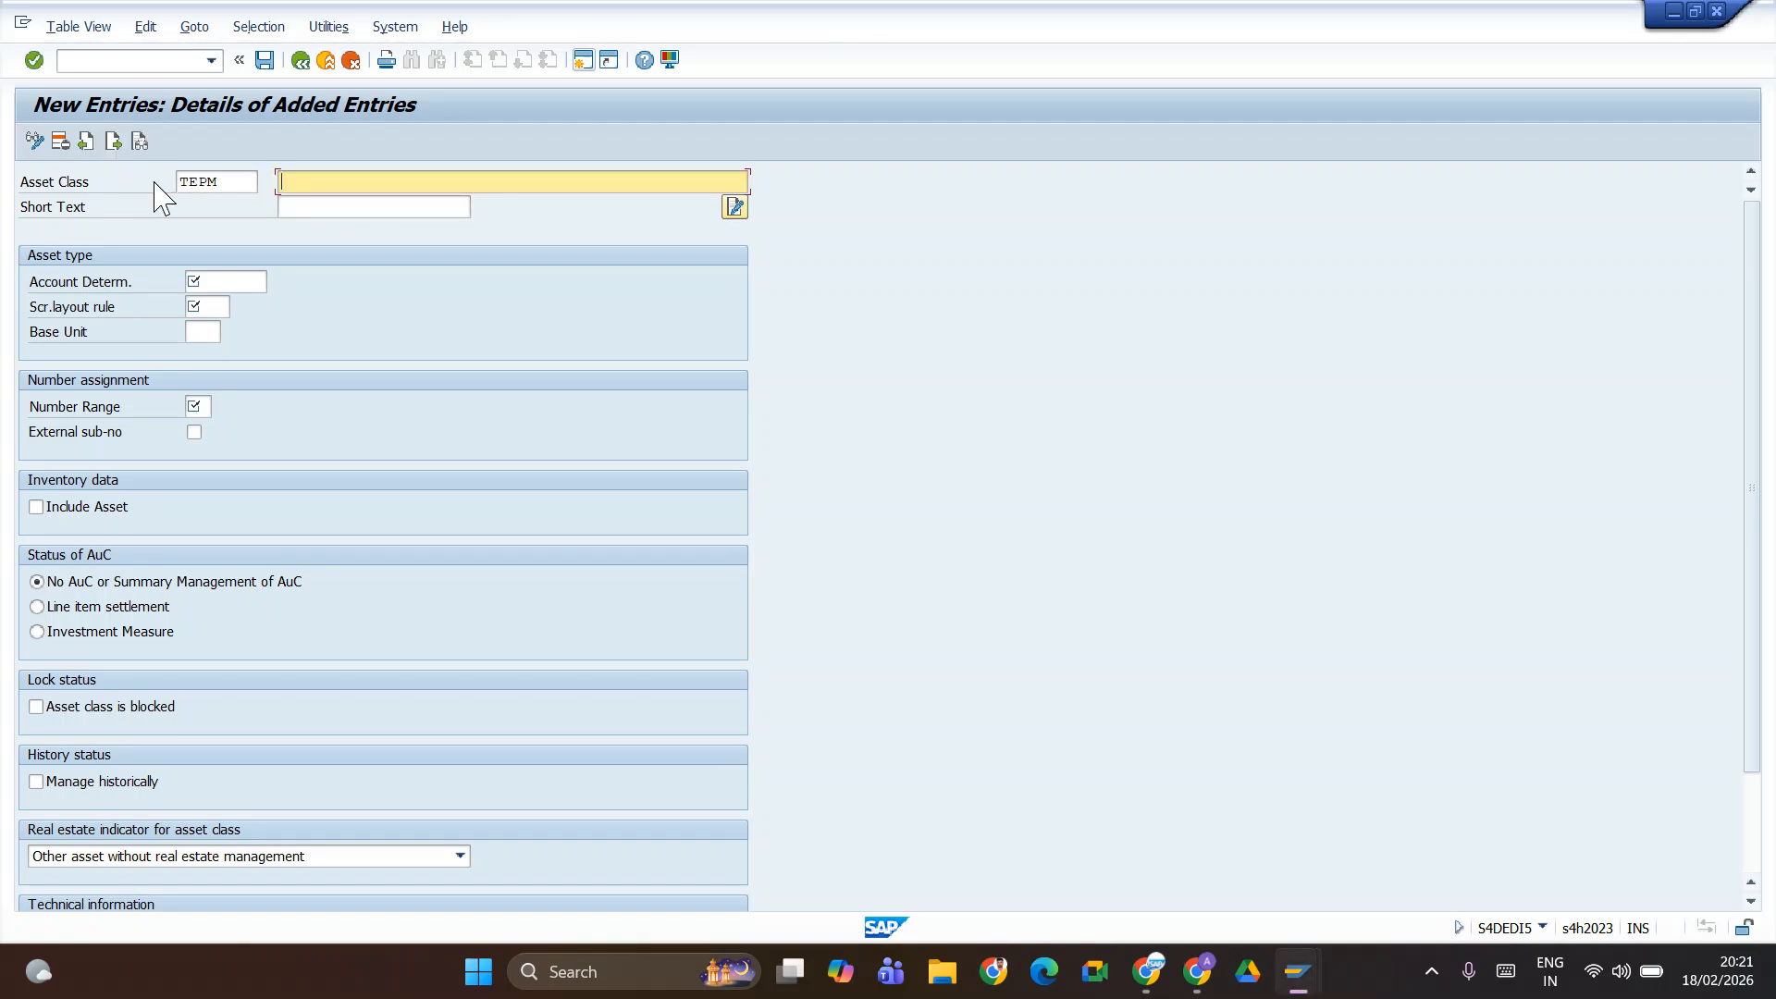
# - Enter Plant & Machinery as both the description and the short text of asset class TEPM
pyautogui.write('p')
pyautogui.press('Down')
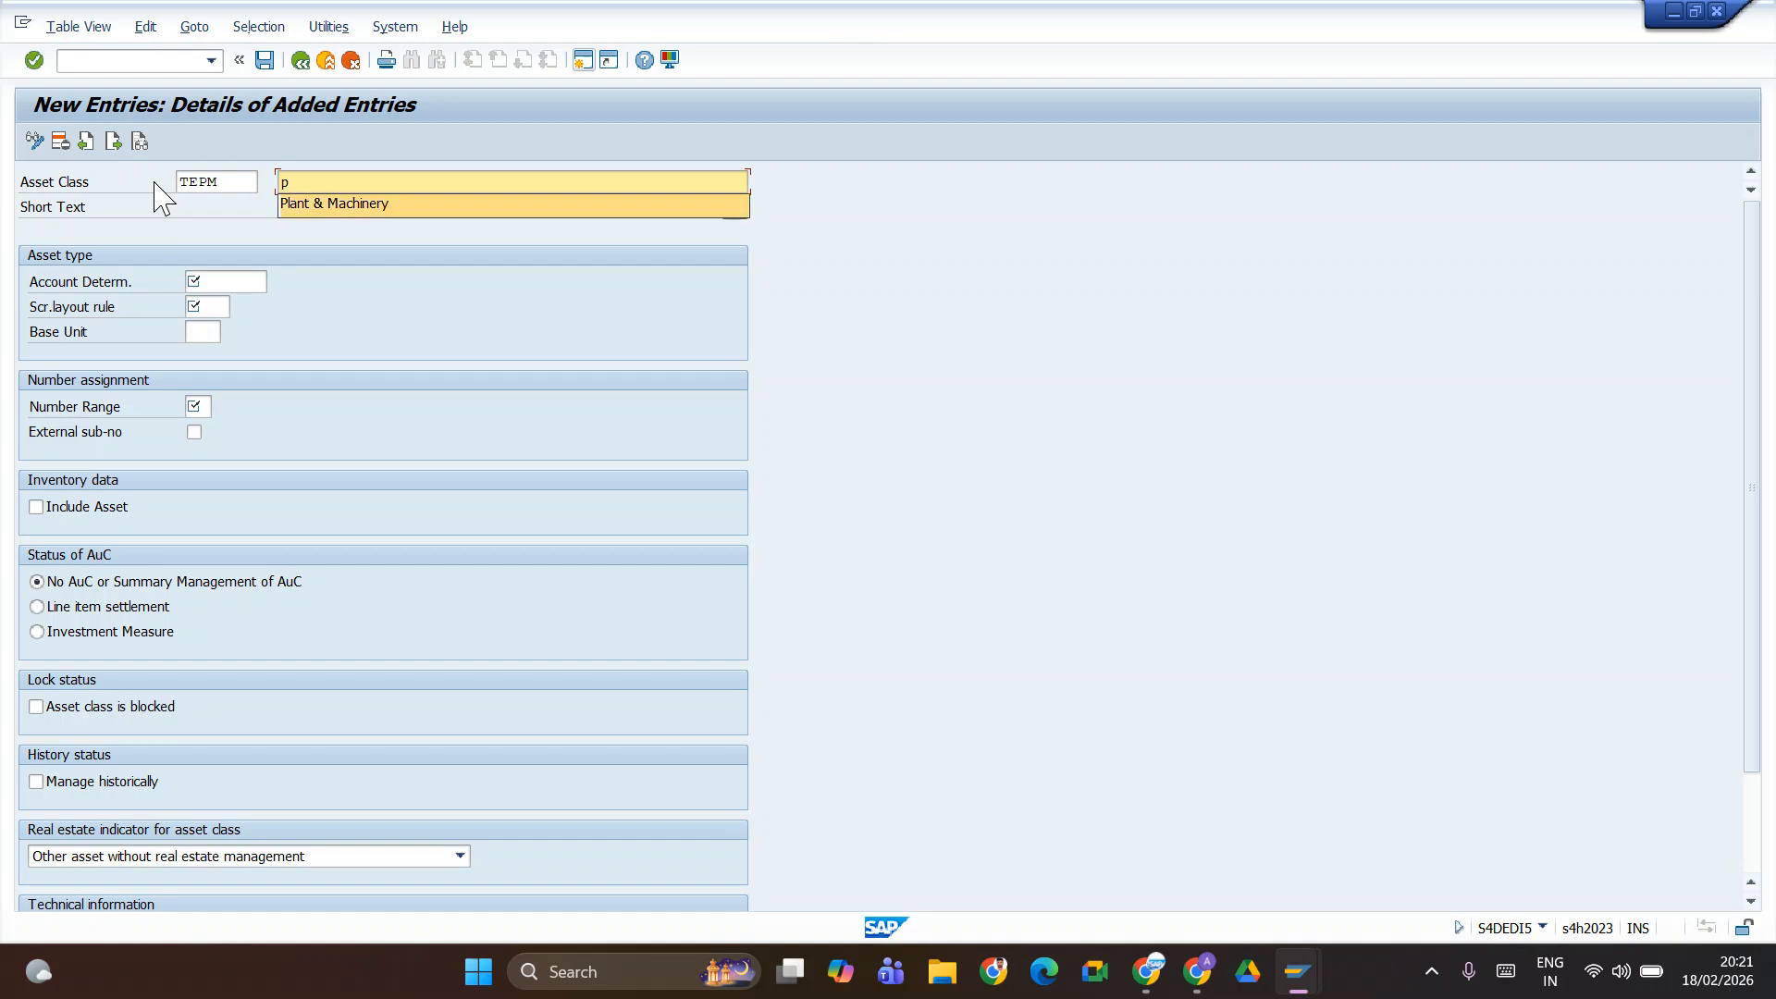
pyautogui.press('Return')
pyautogui.press('Tab')
pyautogui.write('P')
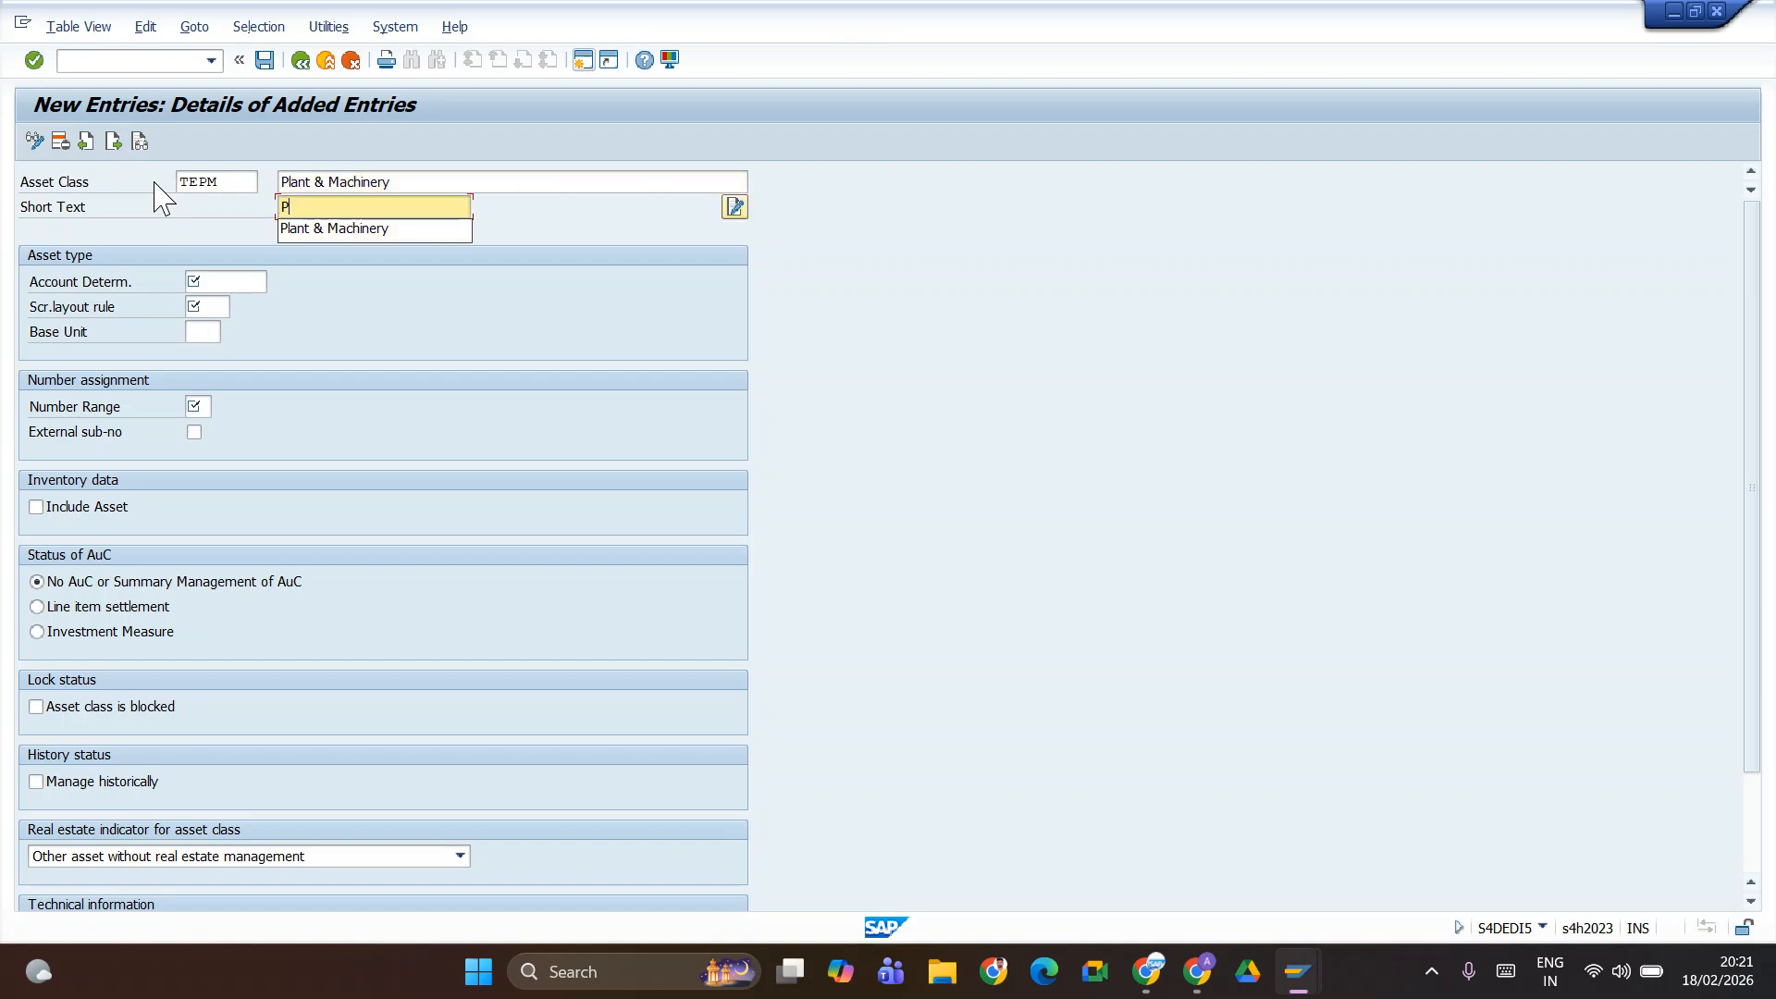
pyautogui.press('Down')
pyautogui.press('Return')
pyautogui.press('Tab')
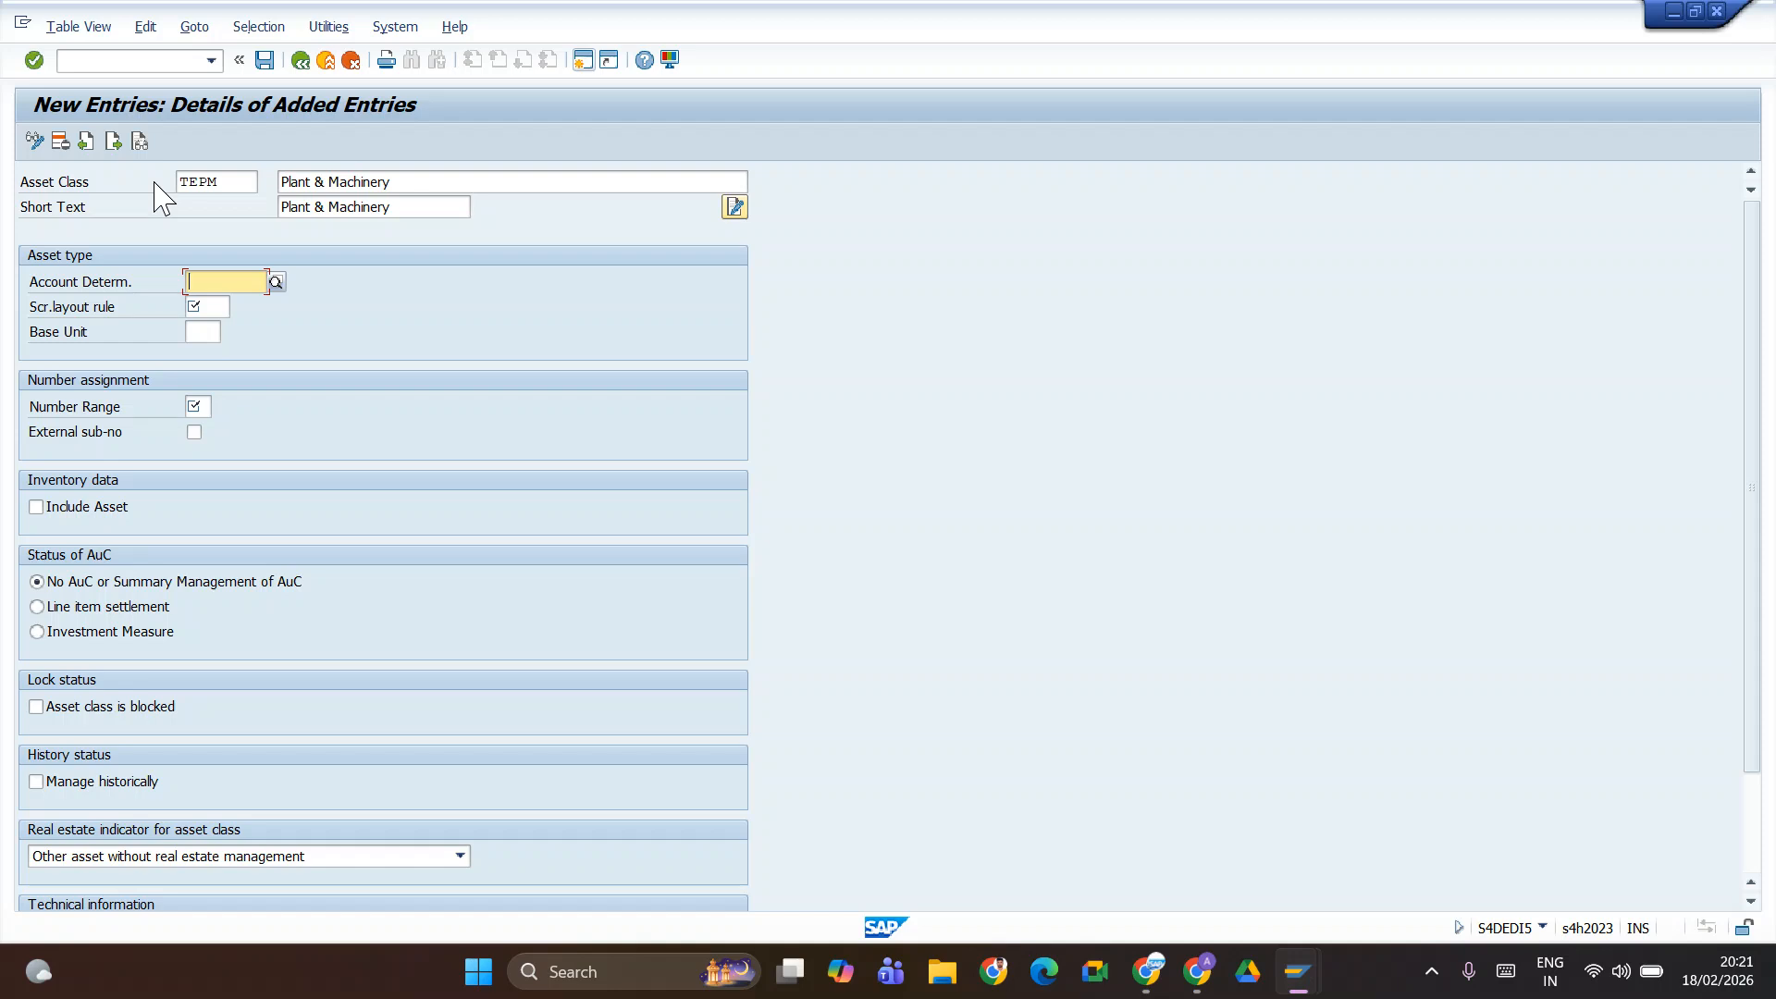
# - Assign account determination TATEPM to the Plant & Machinery asset class
pyautogui.write('te')
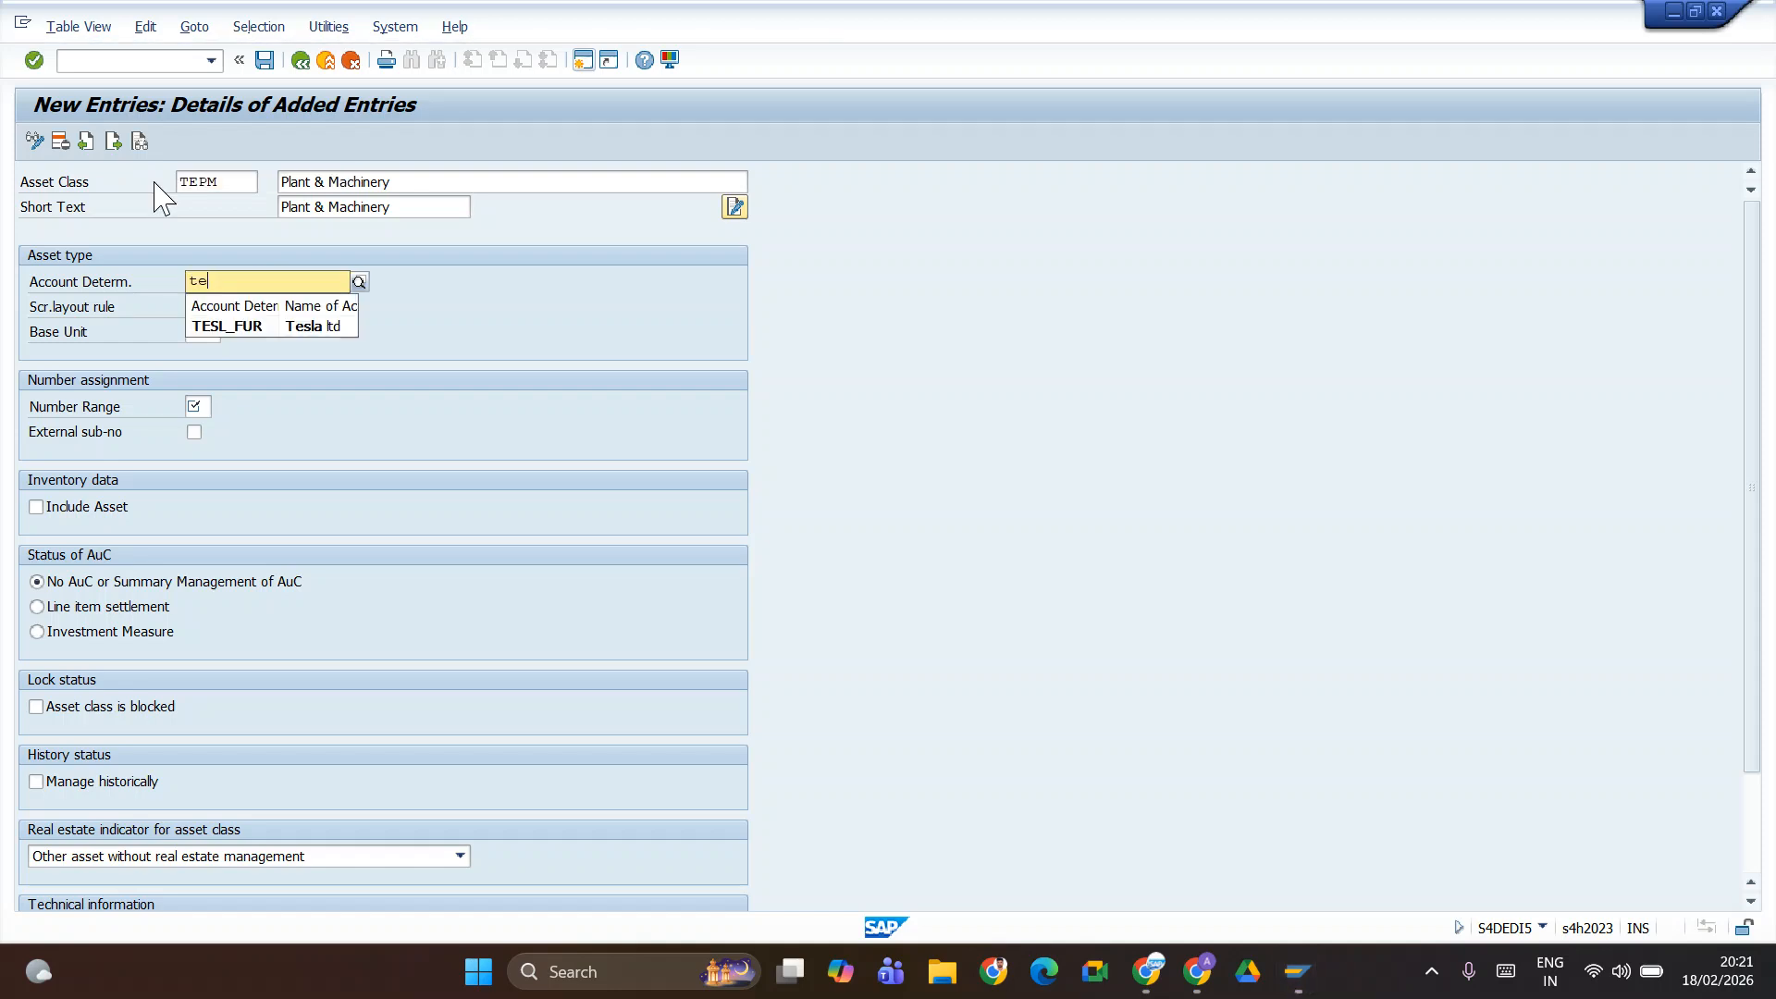
pyautogui.press('BackSpace')
pyautogui.press('BackSpace')
pyautogui.write('te')
pyautogui.write('t')
pyautogui.write('apm')
pyautogui.write('ATE')
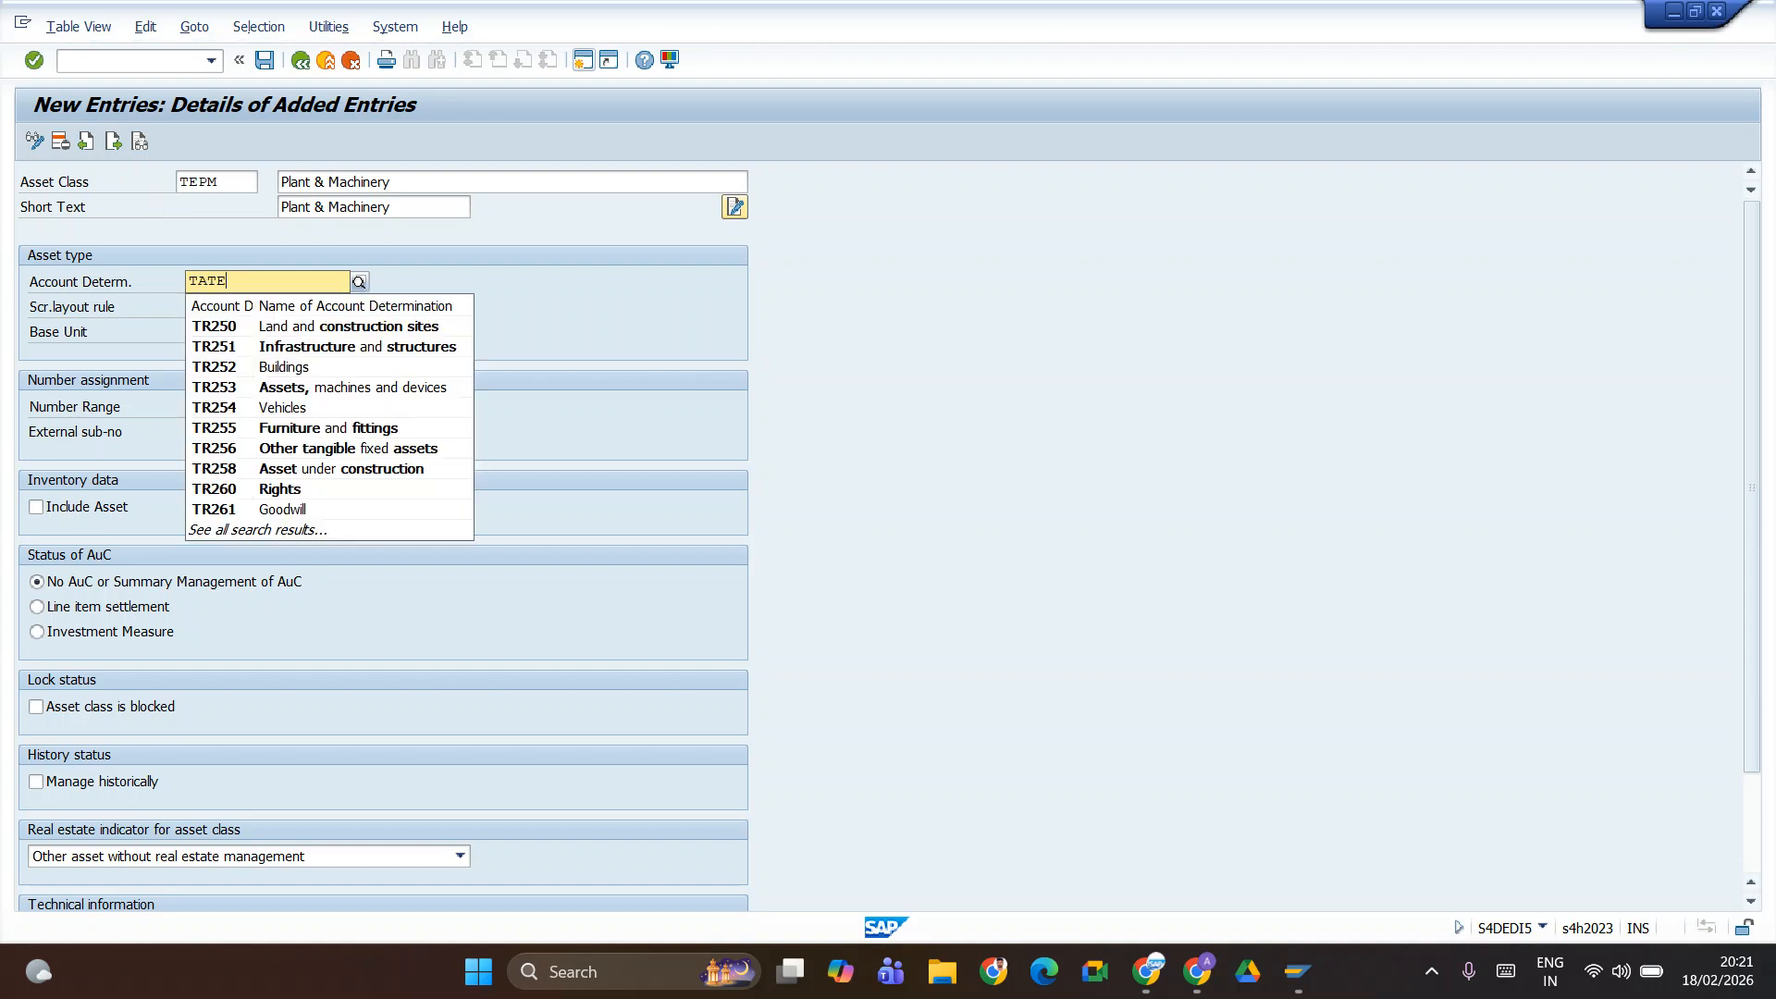
pyautogui.write('P')
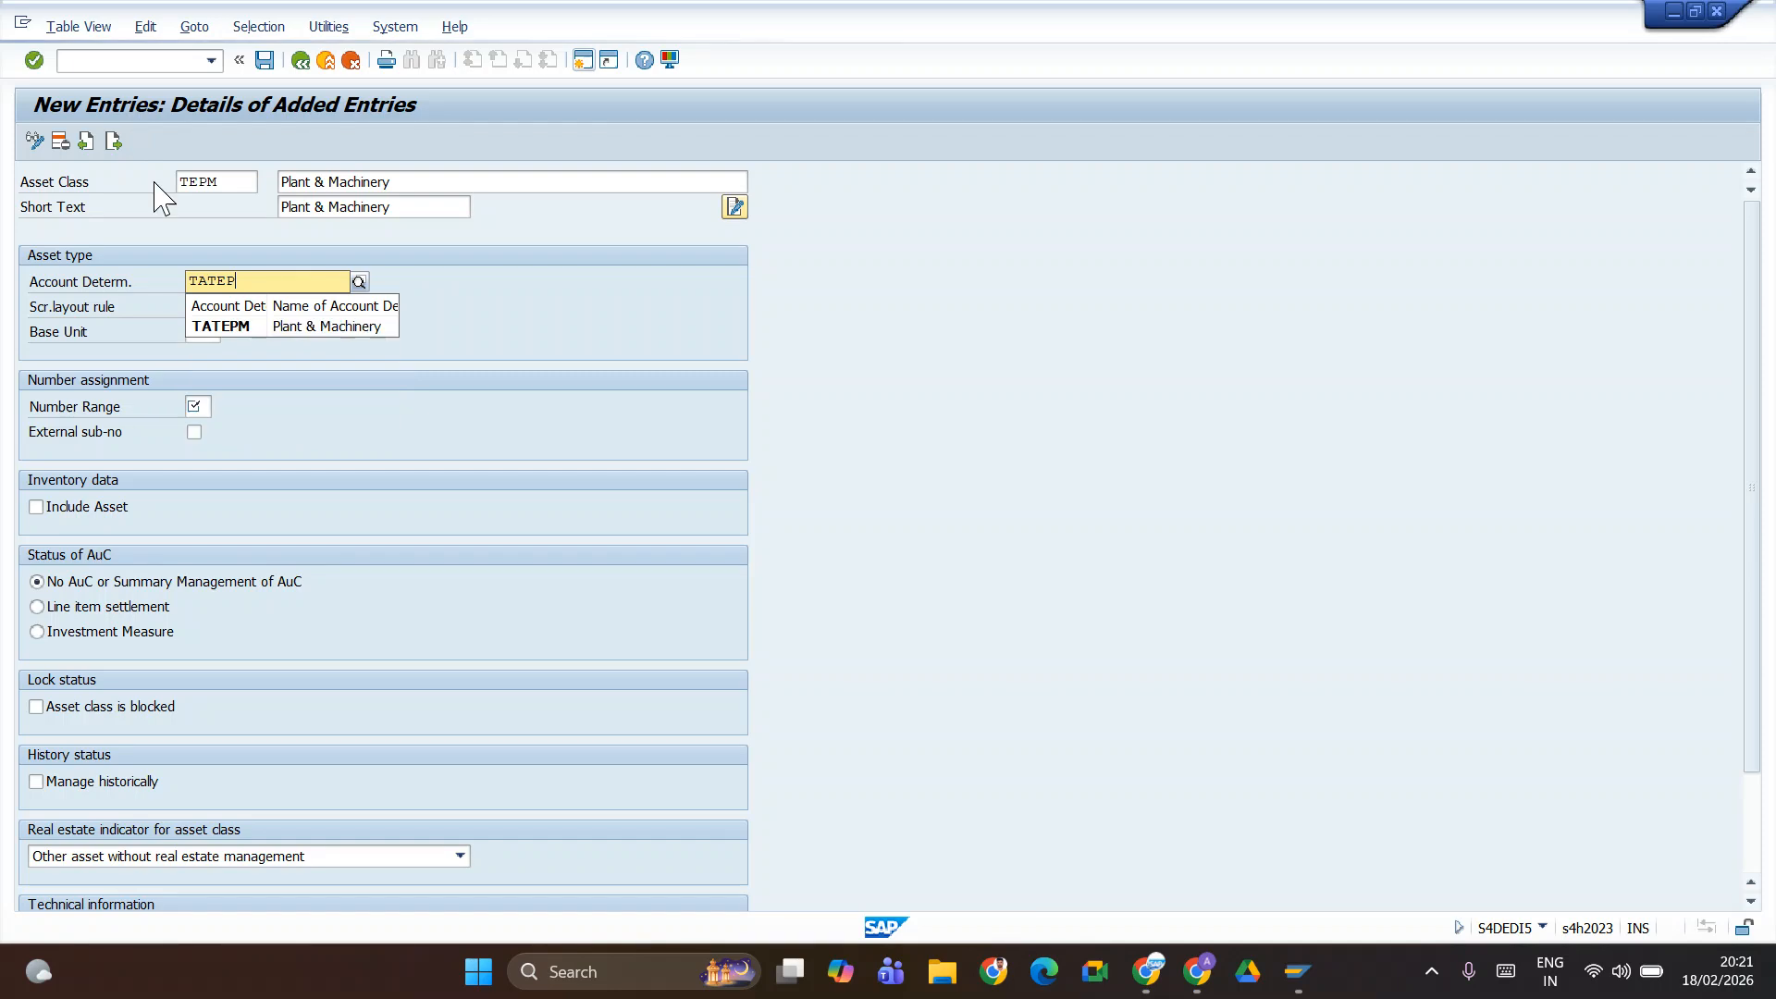
pyautogui.press('Down')
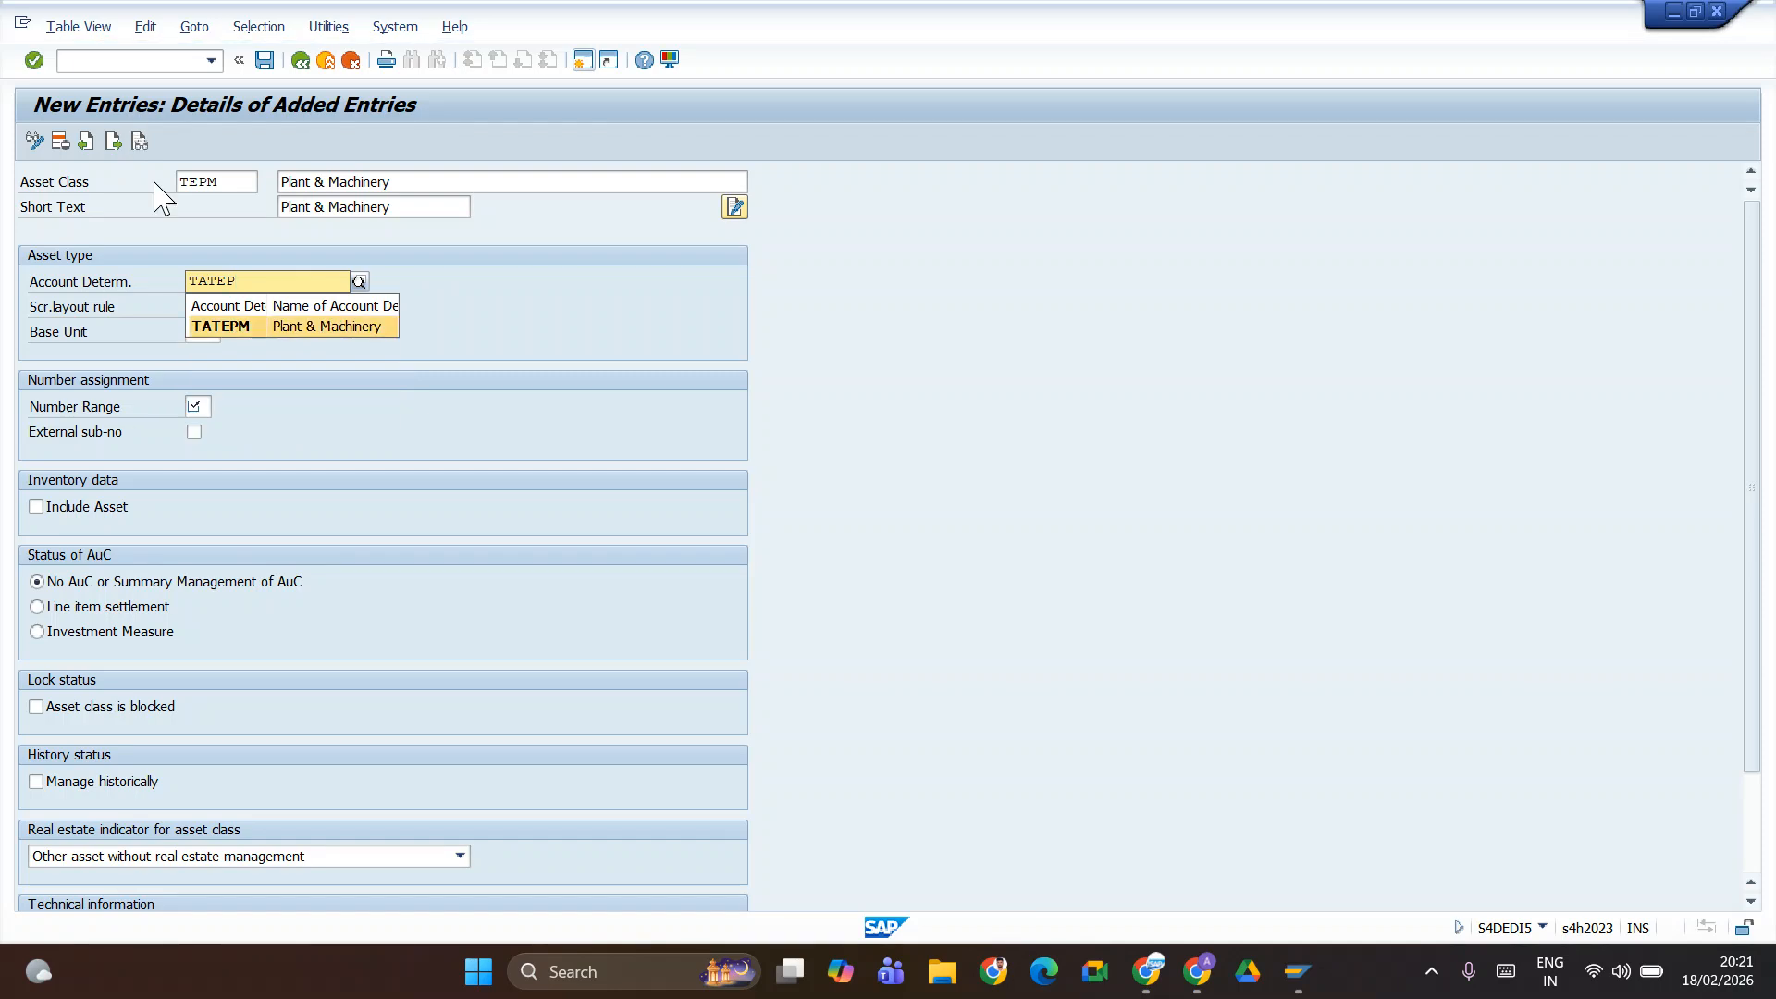
pyautogui.press('Return')
pyautogui.press('Tab')
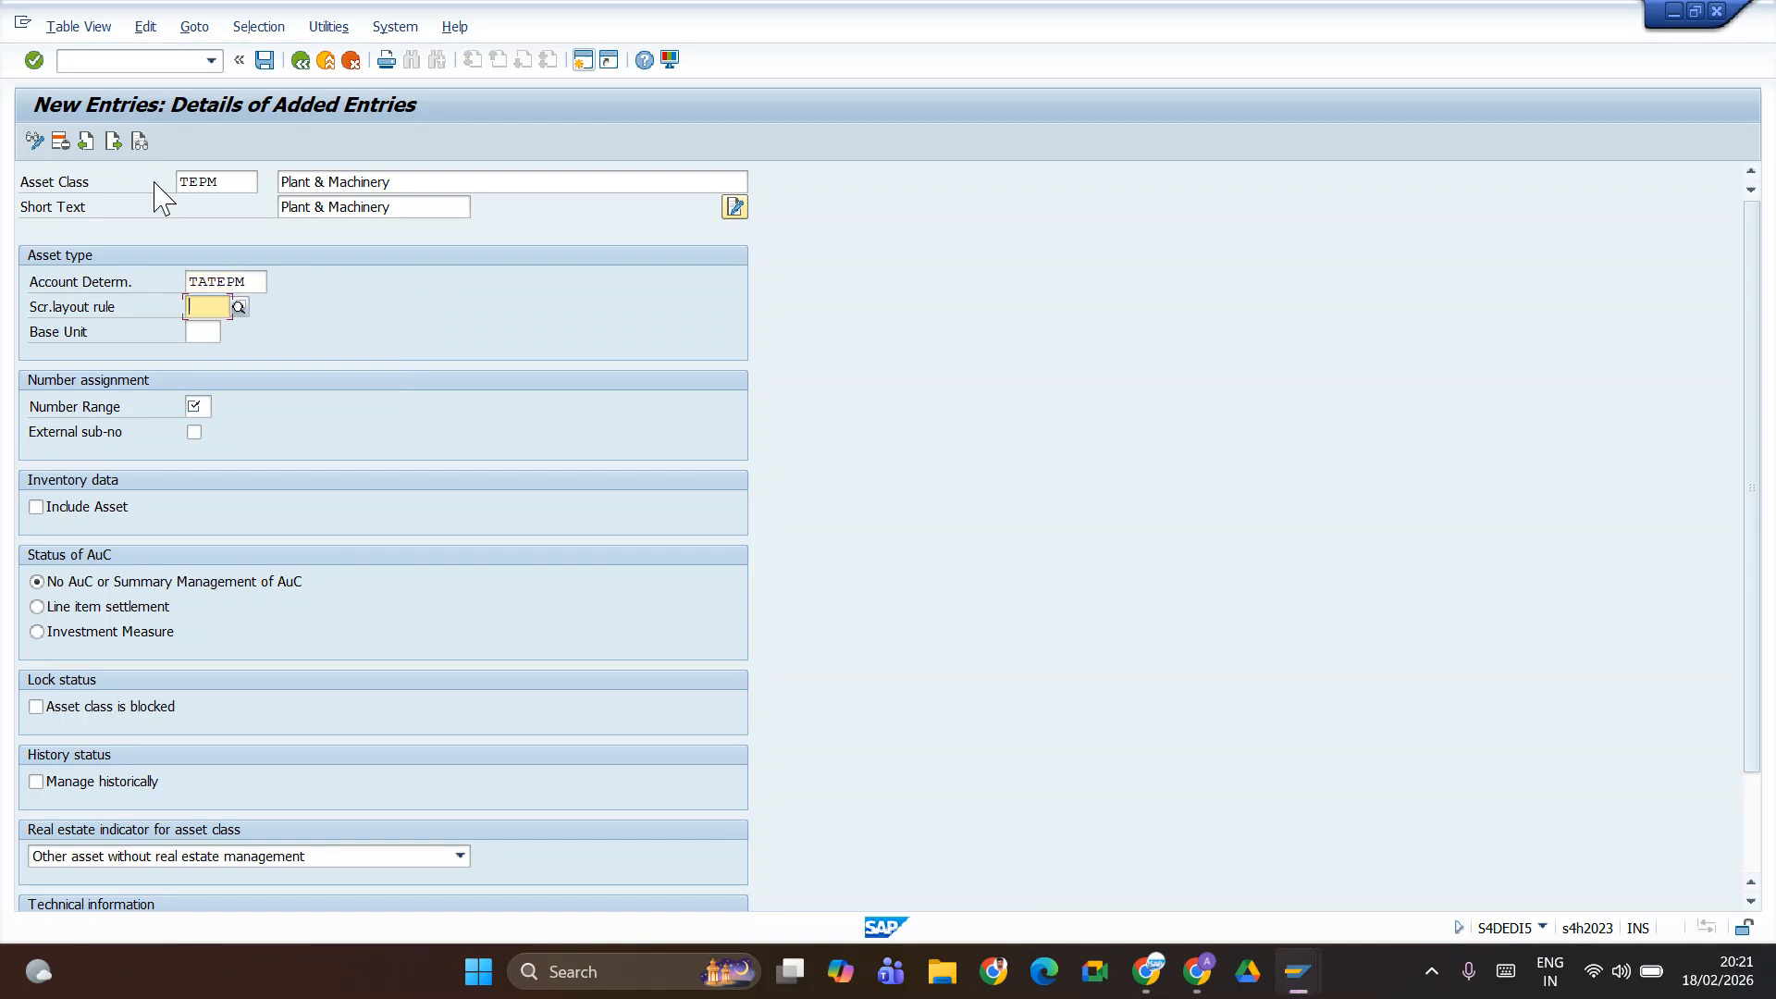
# - Set the screen layout rule of the Plant & Machinery asset class to TEPM
pyautogui.write('TE')
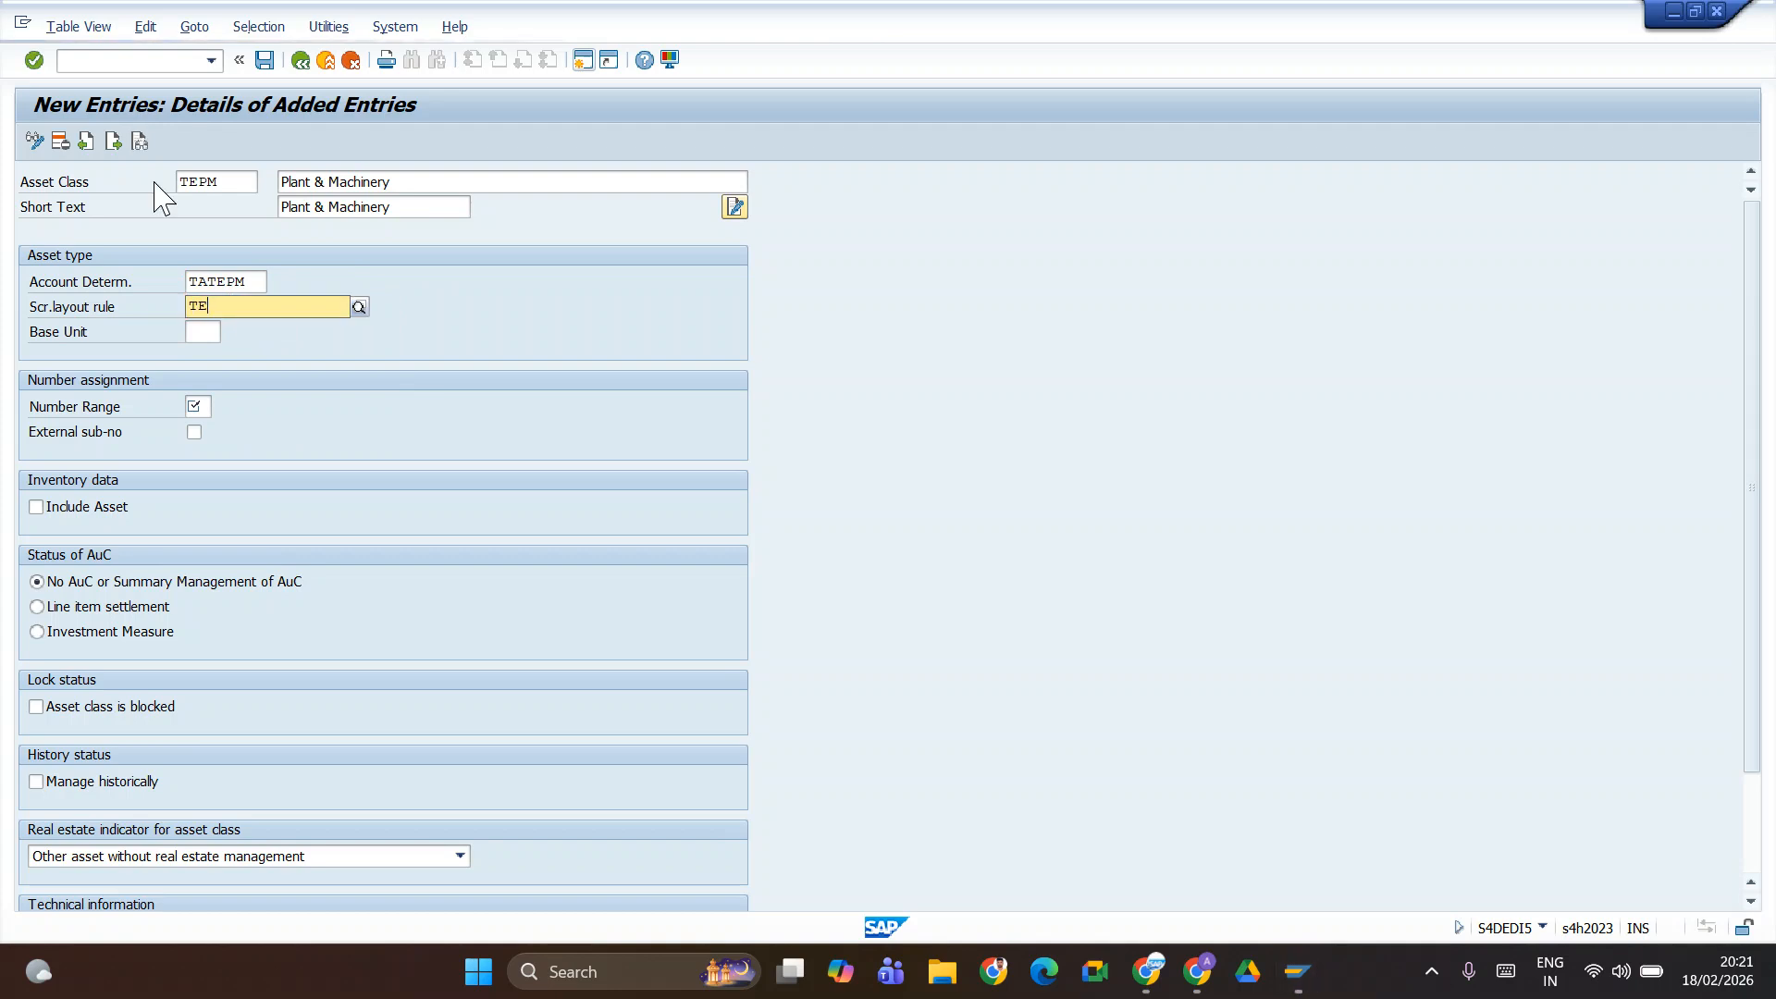
pyautogui.write('PM')
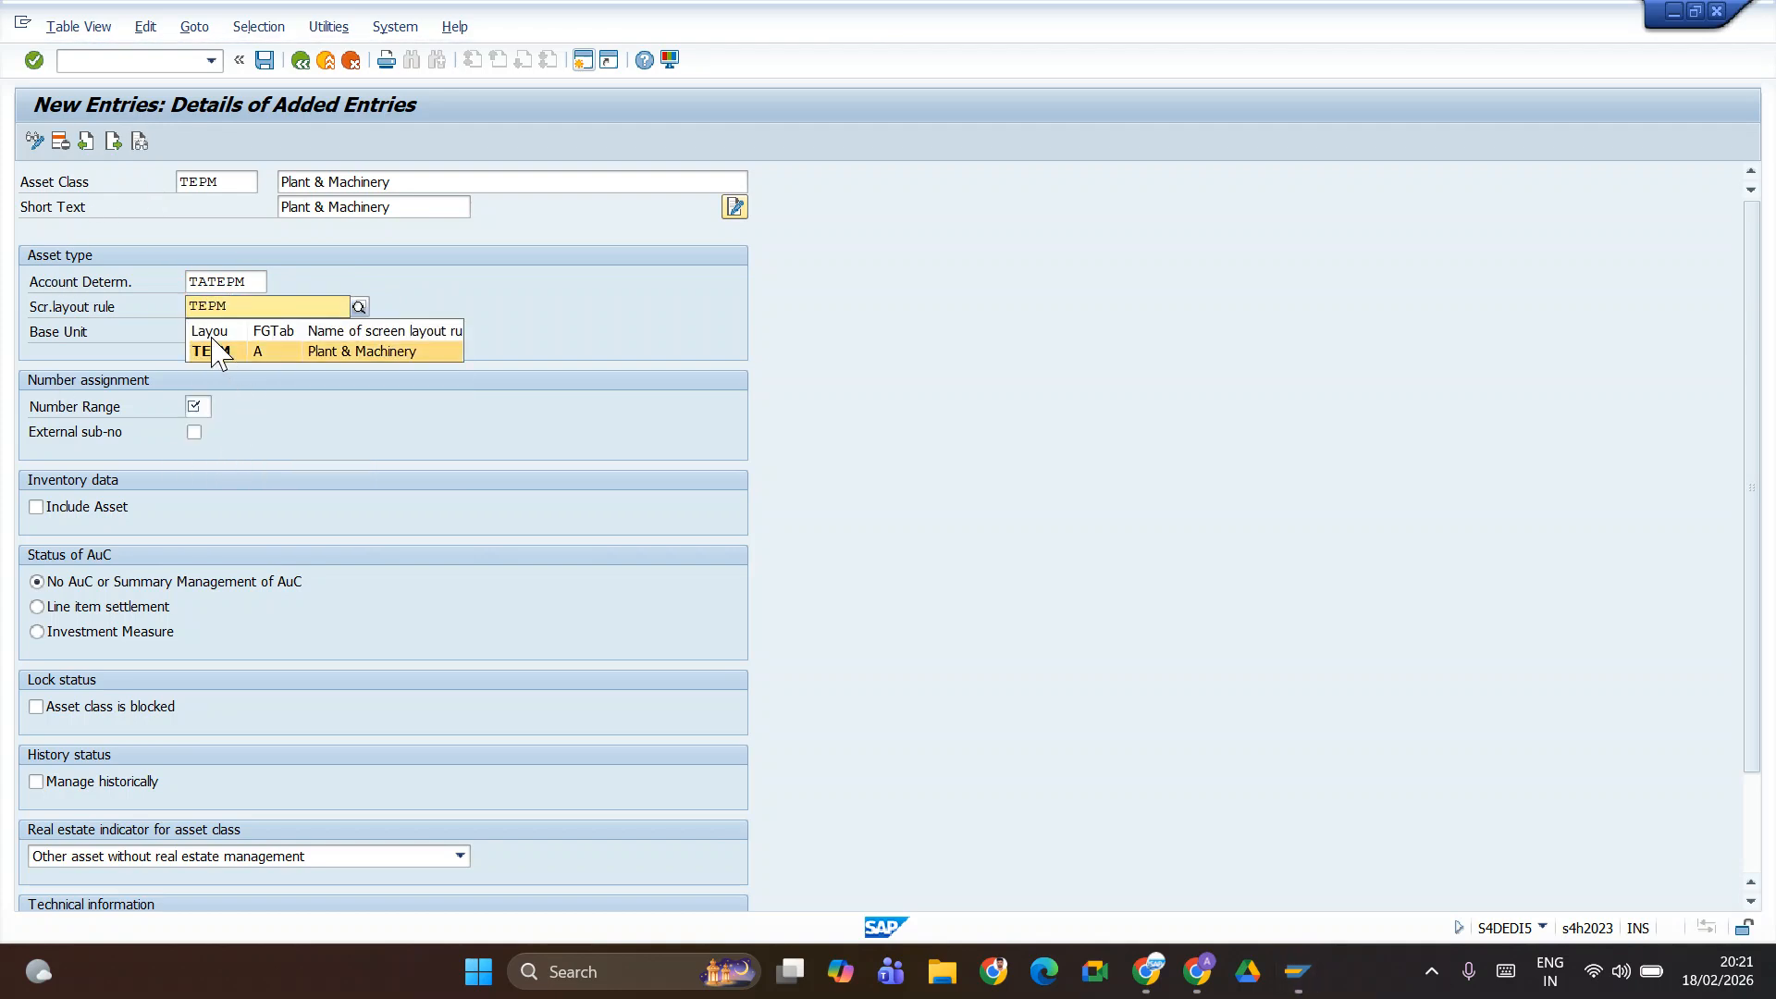
pyautogui.click(212, 352)
# - Set the Plant & Machinery asset class's number range to 04, include it in the inventory data and save
pyautogui.click(202, 407)
pyautogui.write('0')
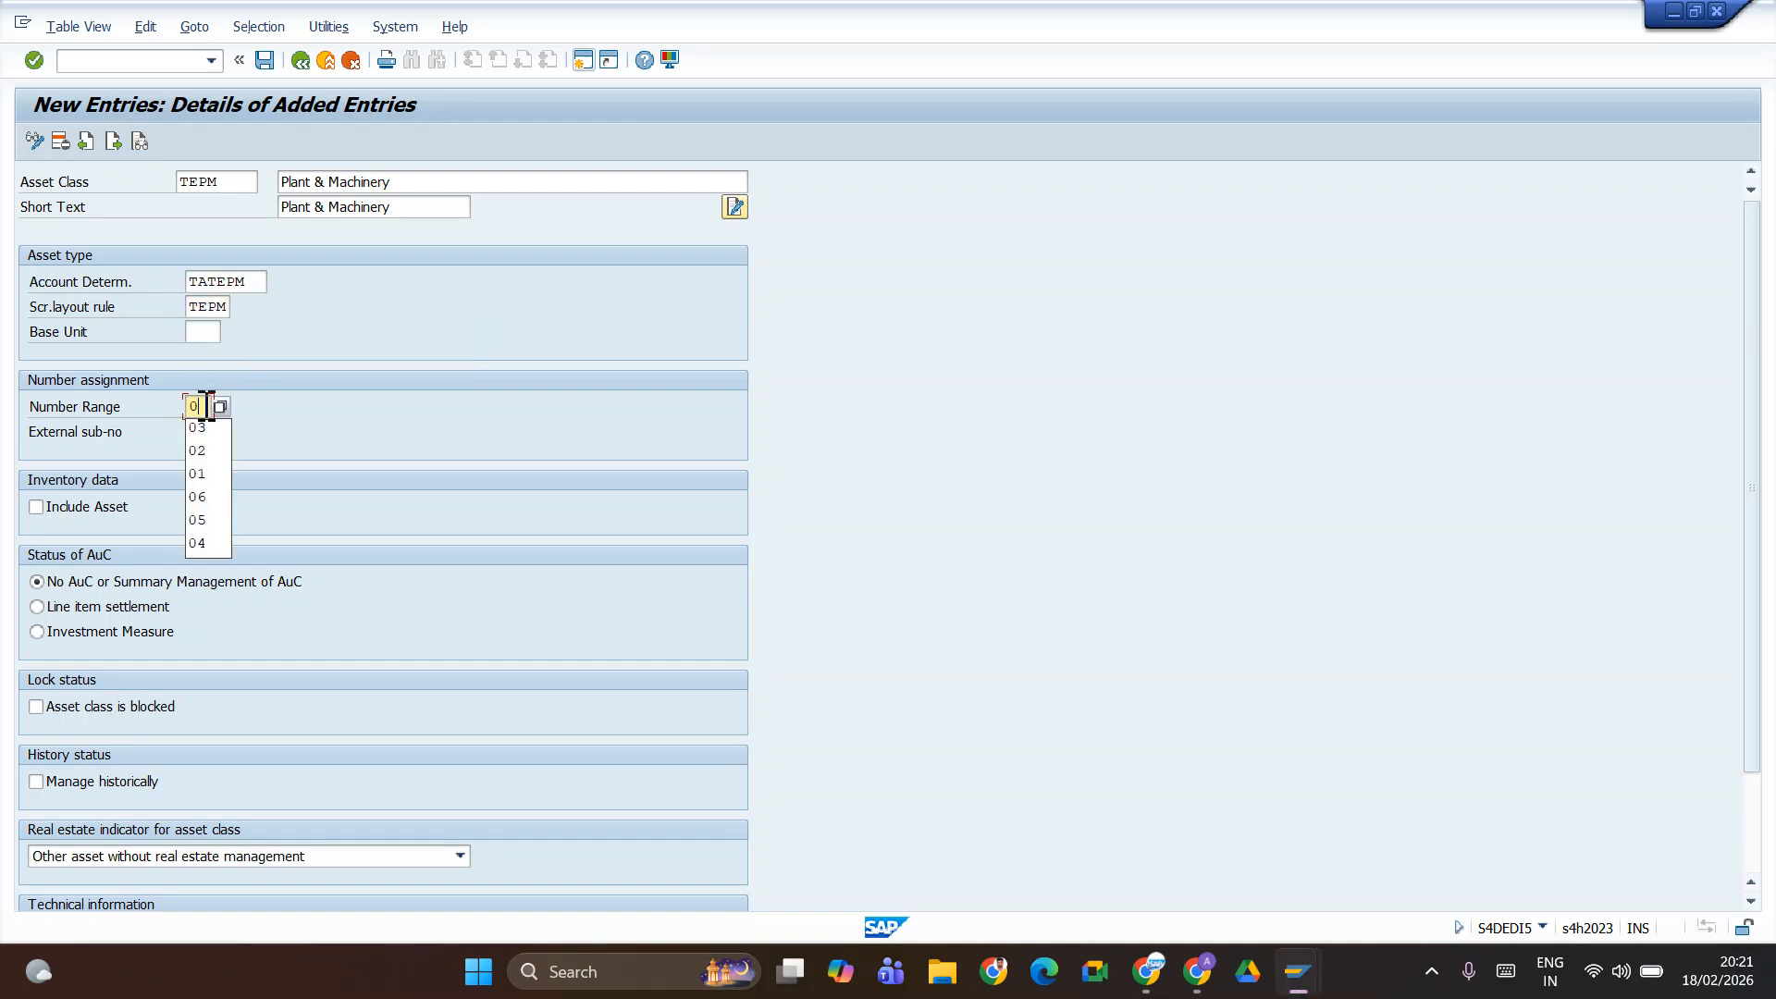
pyautogui.write('4')
pyautogui.click(37, 508)
pyautogui.click(263, 61)
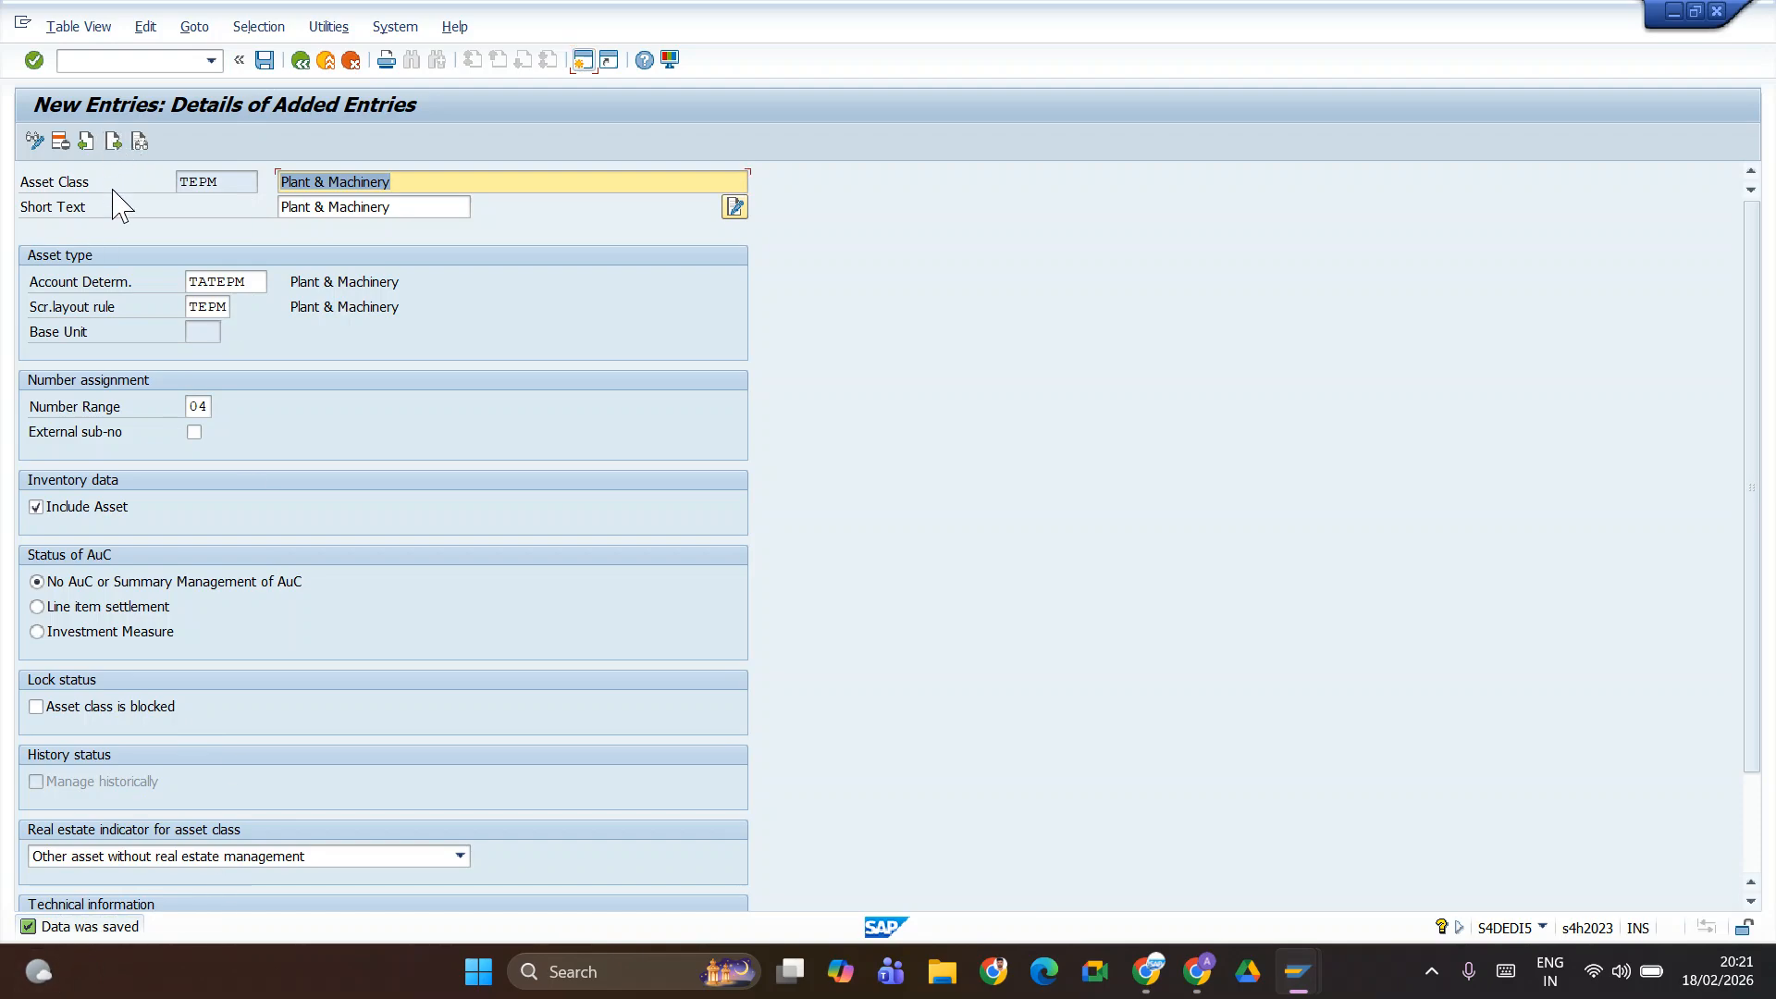
# - Start a new asset class entry with the code TEHA, checking the asset G/L account list for the class that comes next
pyautogui.hotkey('alt', 'Tab')
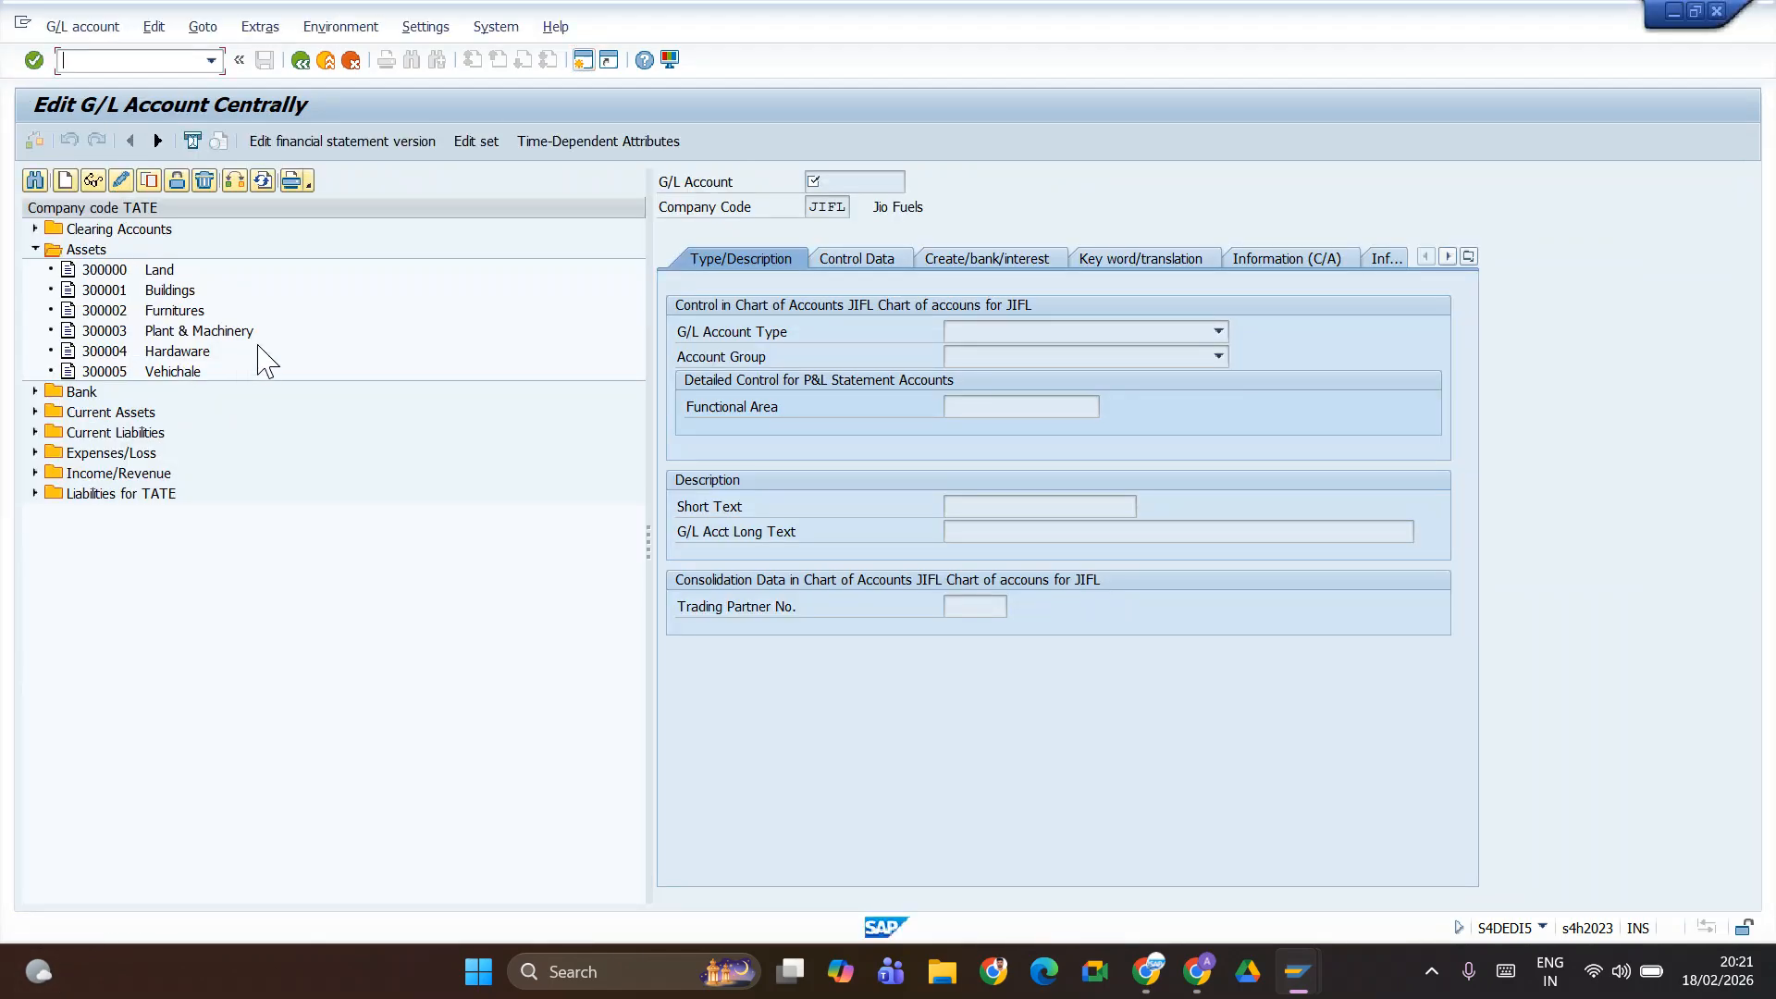
pyautogui.hotkey('alt', 'Tab')
pyautogui.click(110, 142)
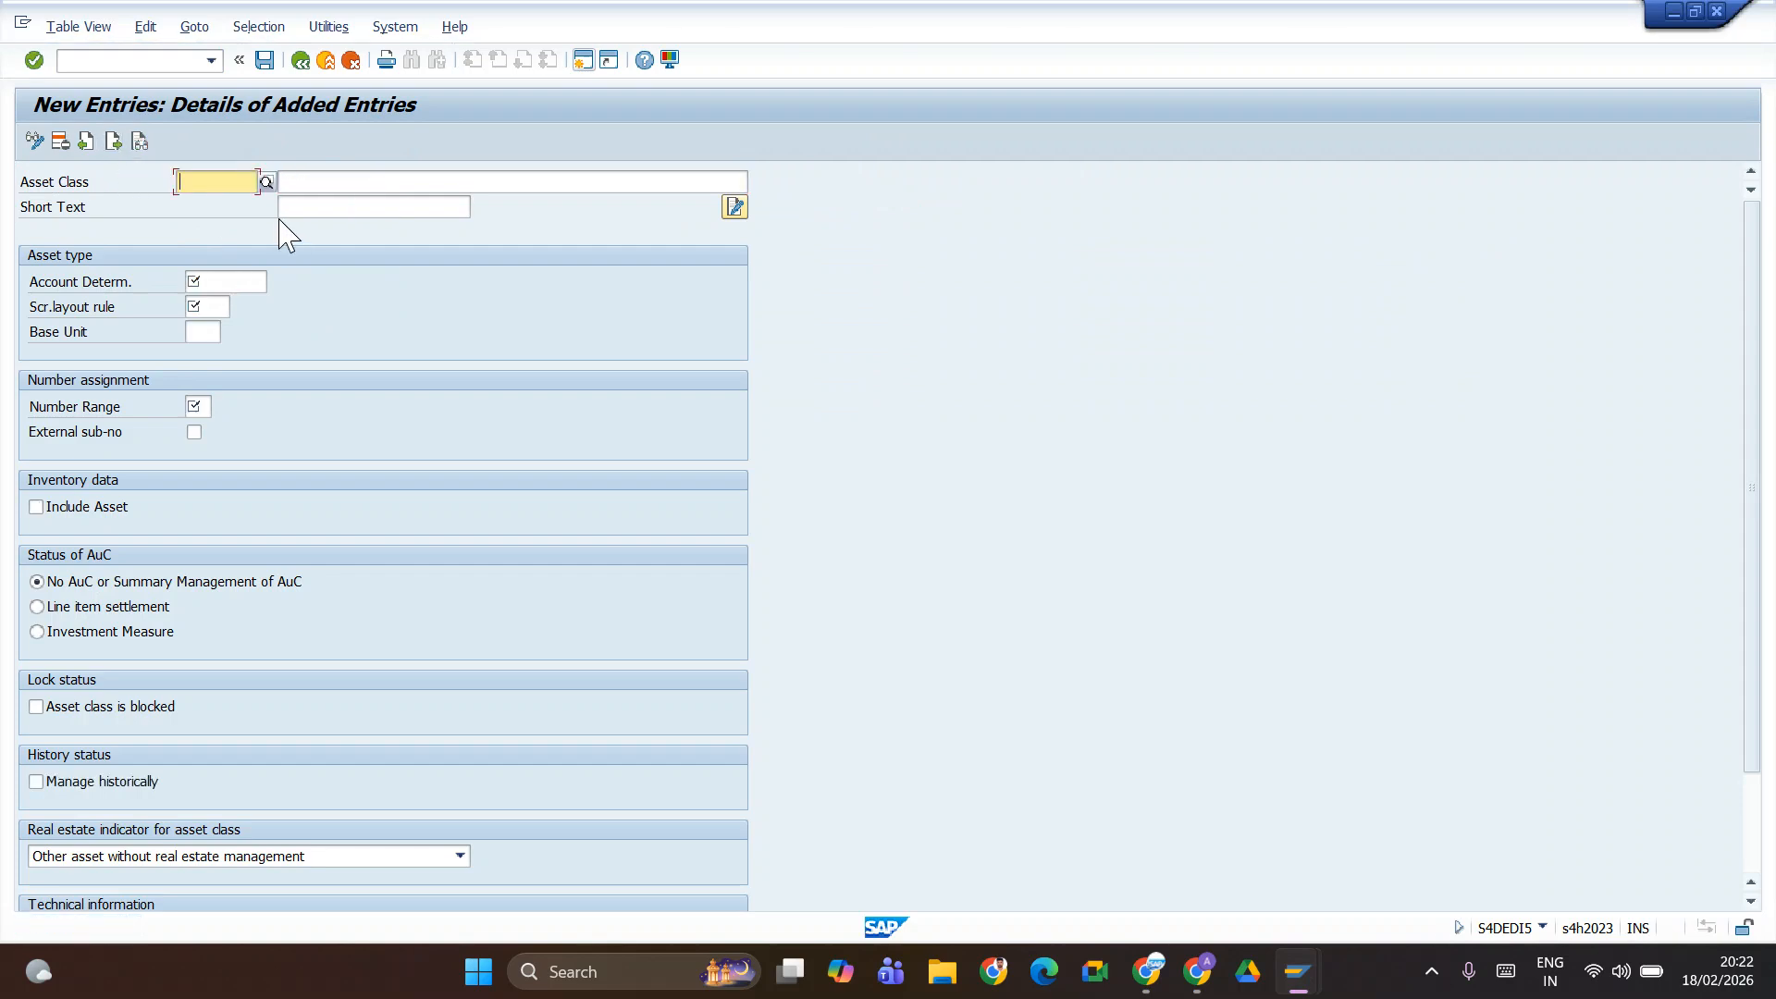
pyautogui.write('TEHA')
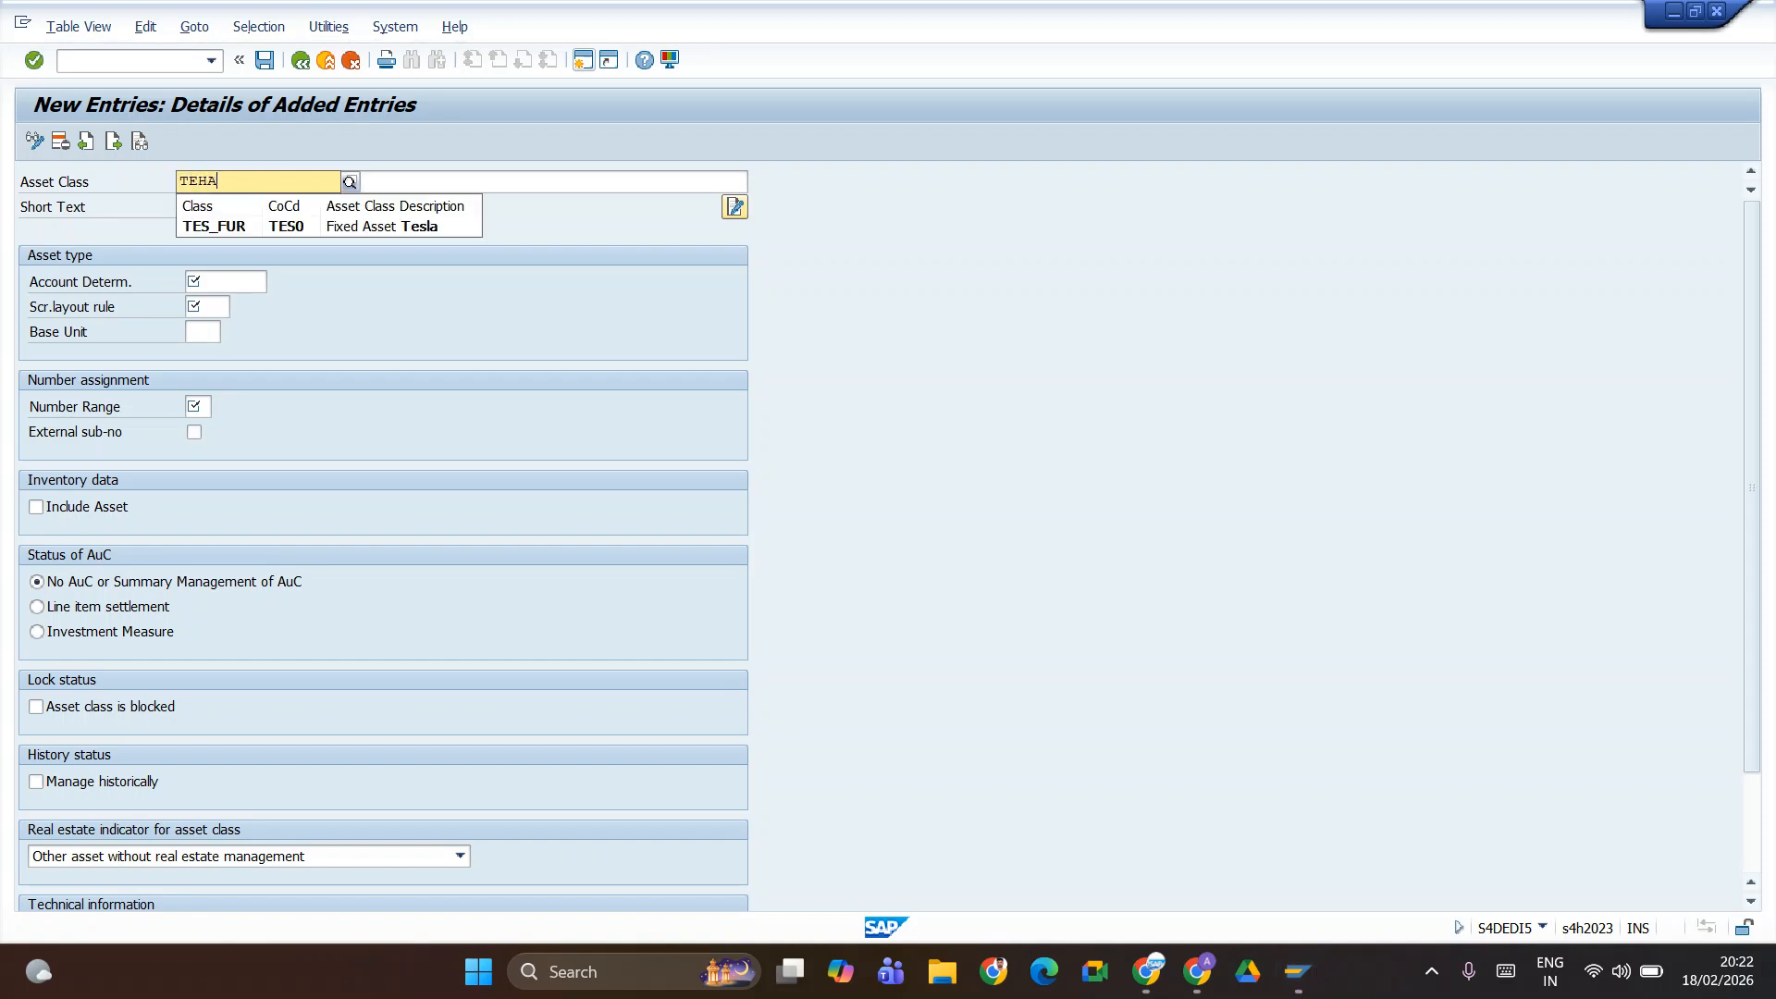
pyautogui.press('Tab')
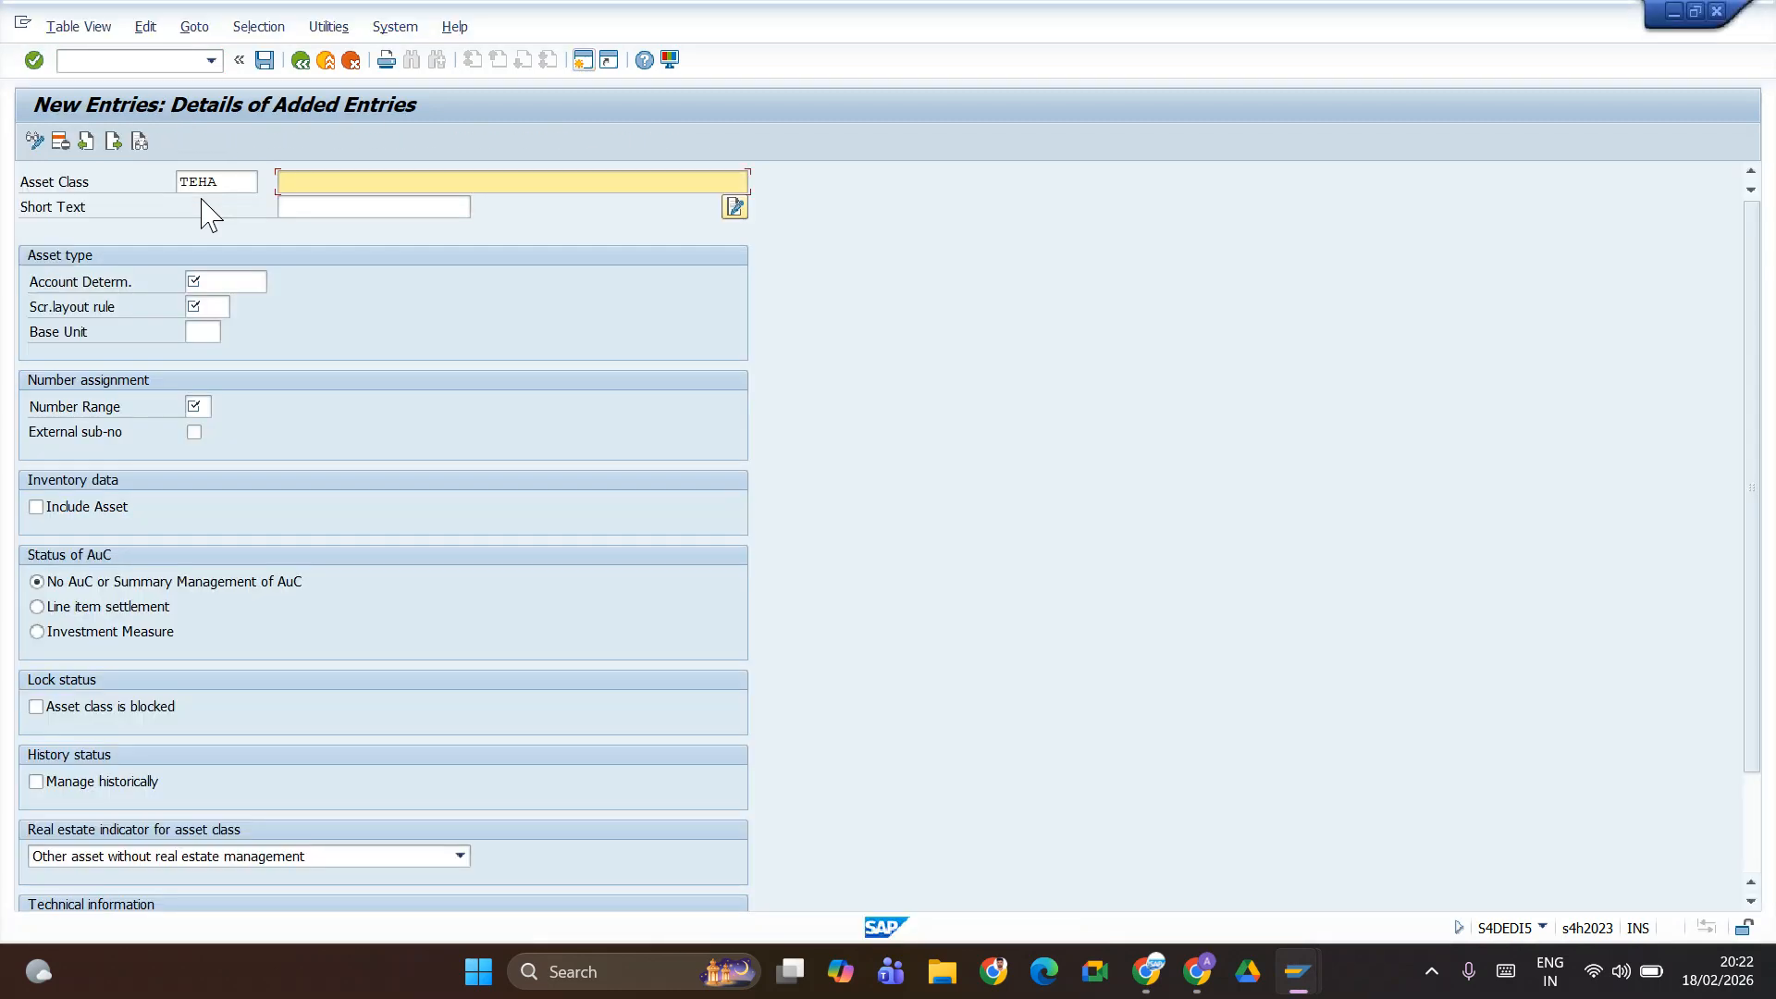
# - Enter Hardware as both the description and the short text of asset class TEHA
pyautogui.write('h')
pyautogui.press('Down')
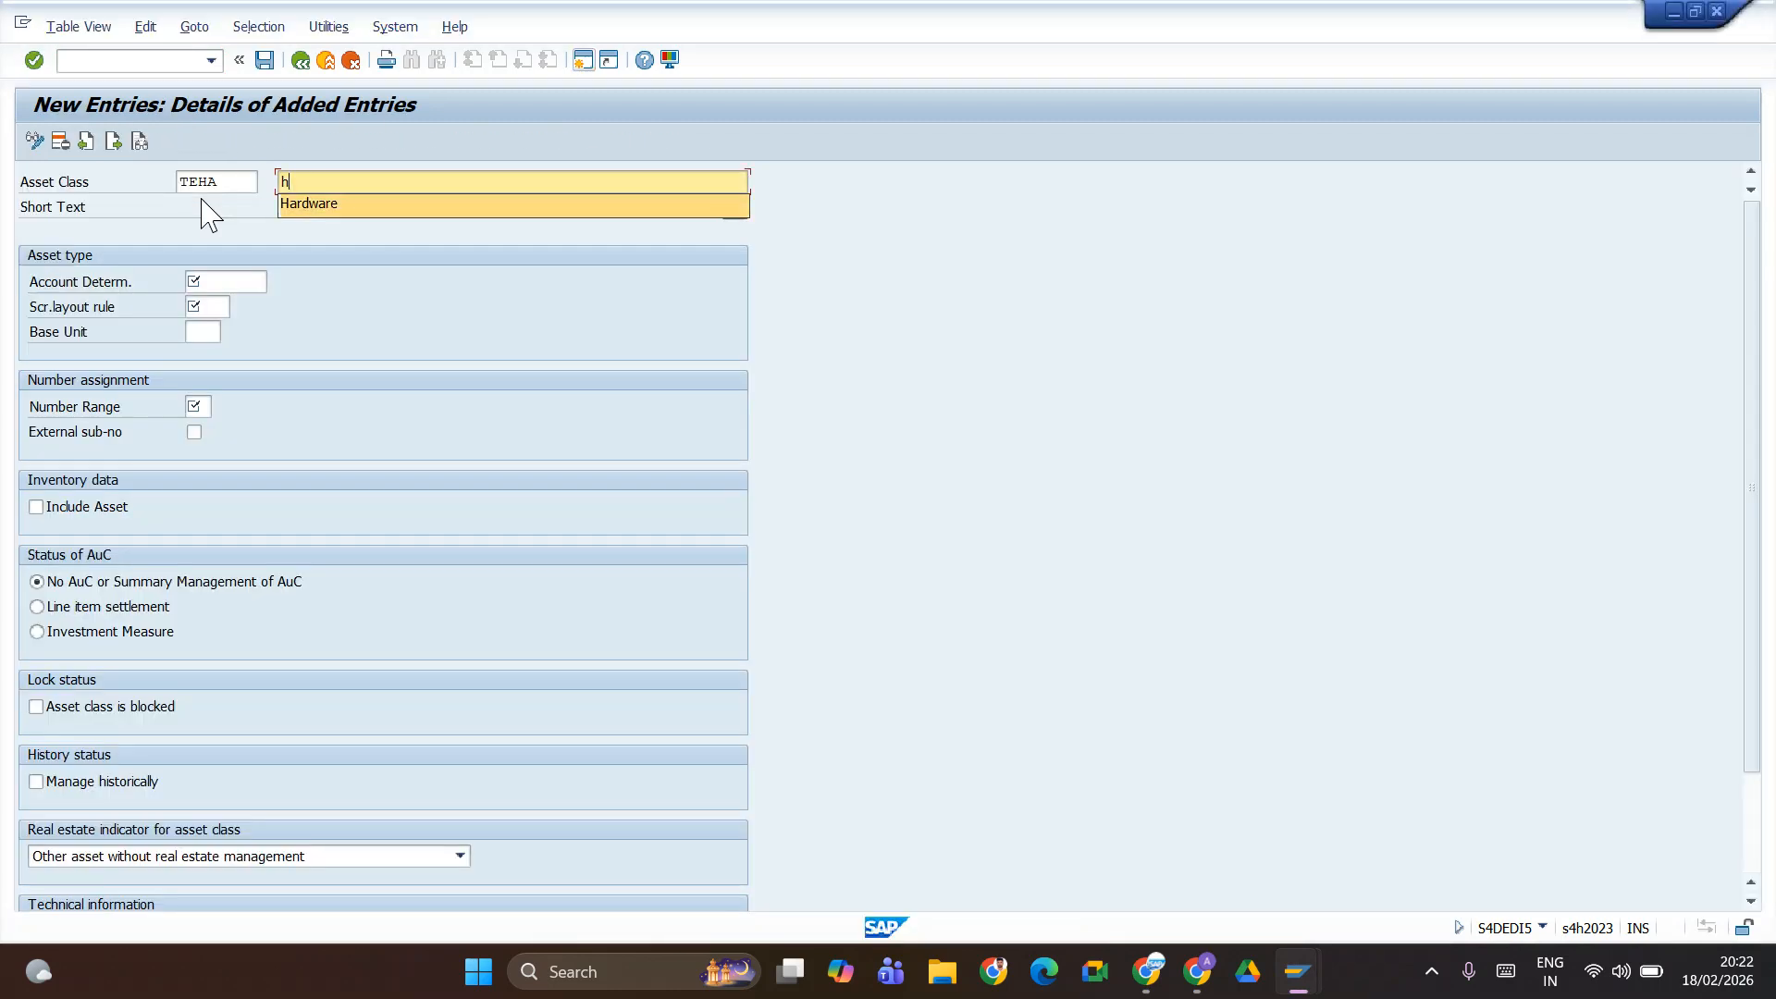
pyautogui.press('Return')
pyautogui.press('Tab')
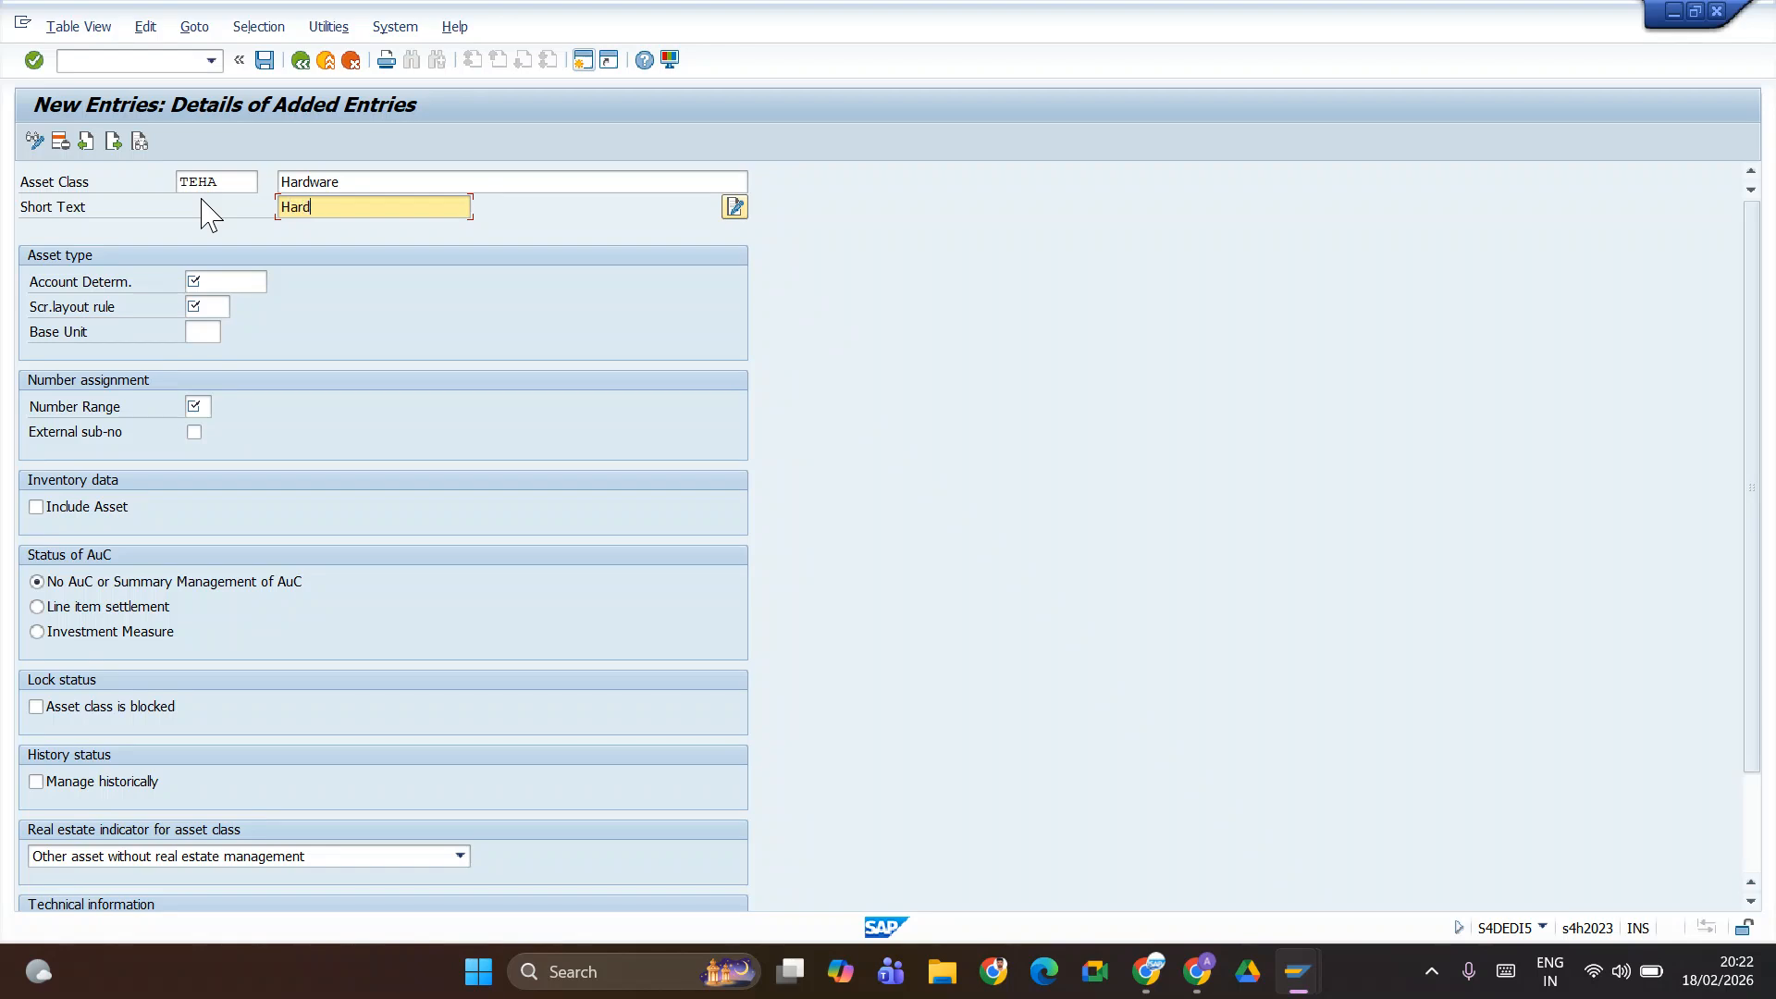
pyautogui.press('Tab')
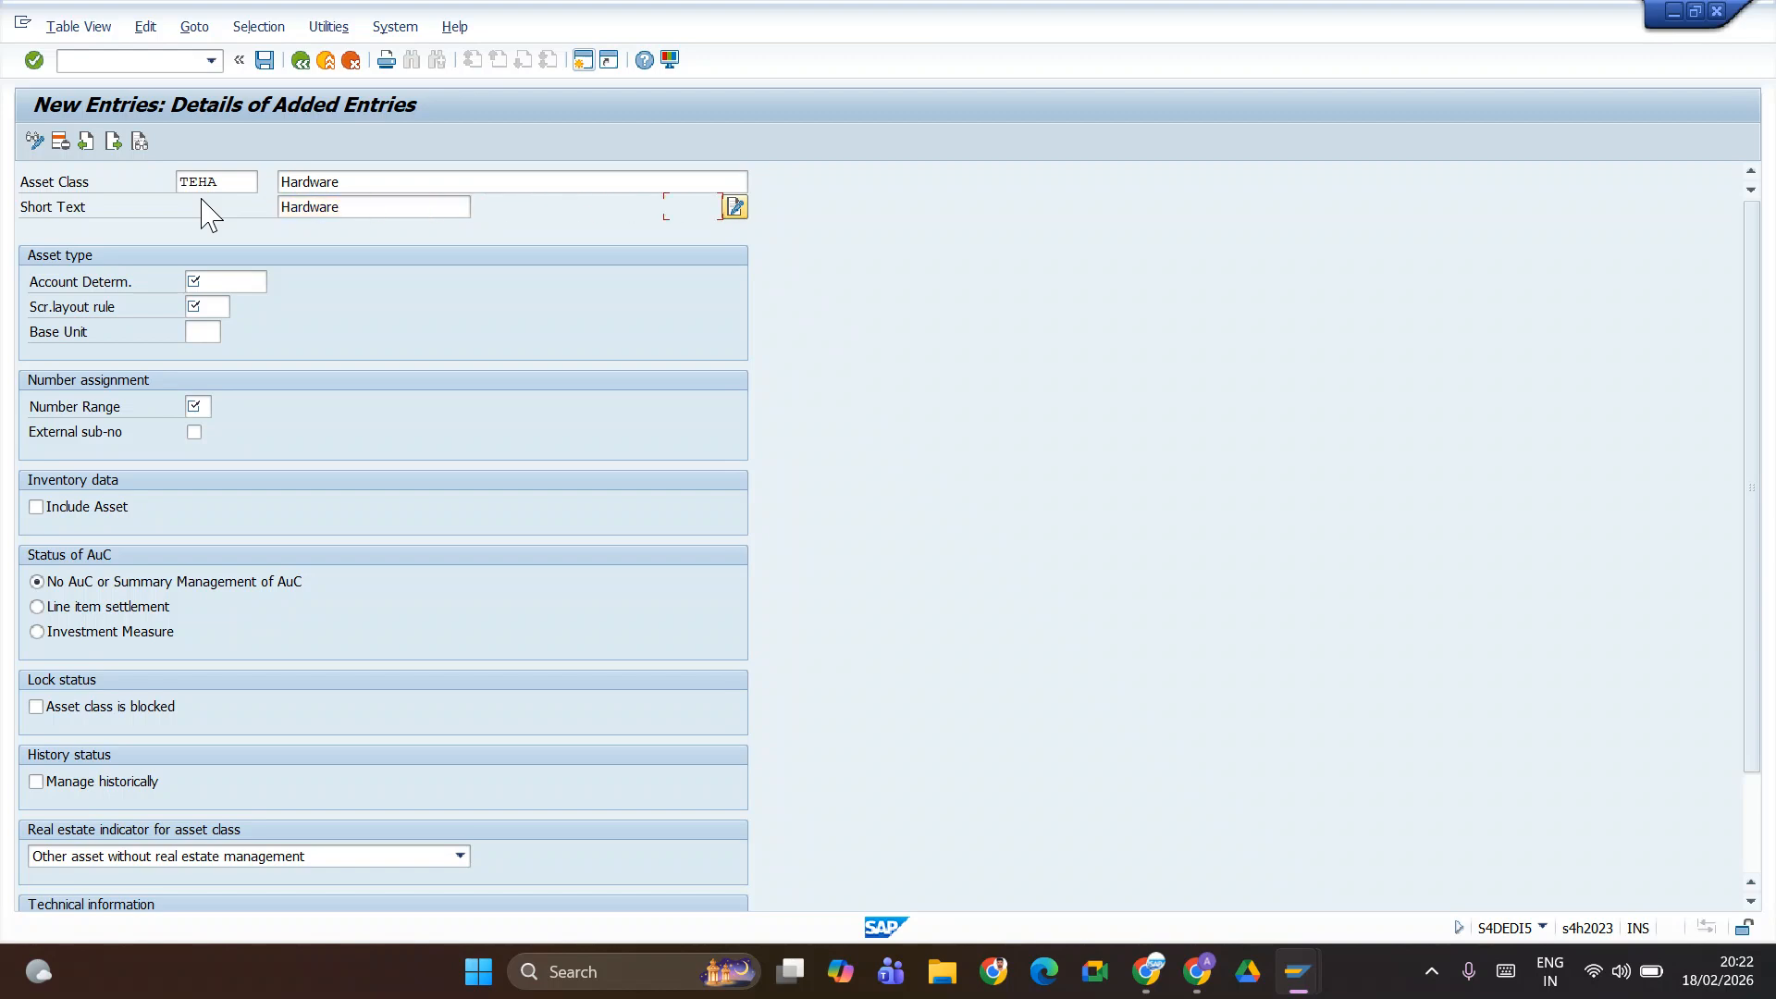
# - Assign account determination TATEHR to the Hardware asset class
pyautogui.write('TE')
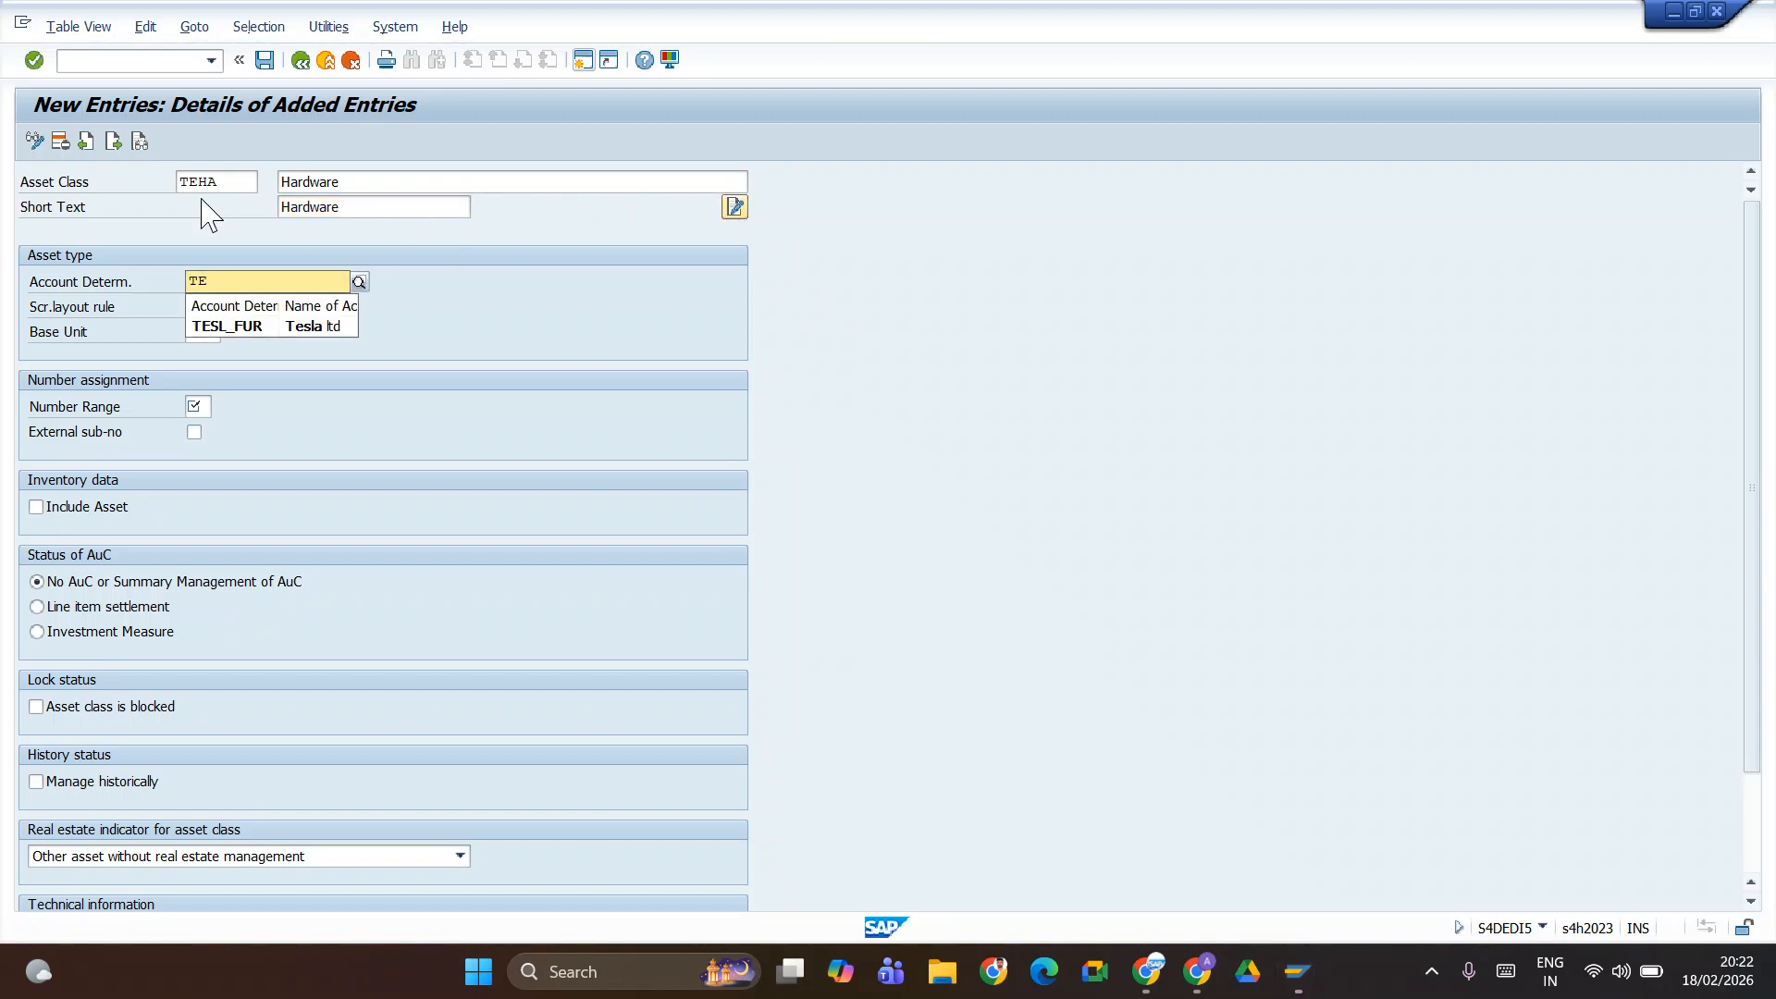
pyautogui.write('ATEH')
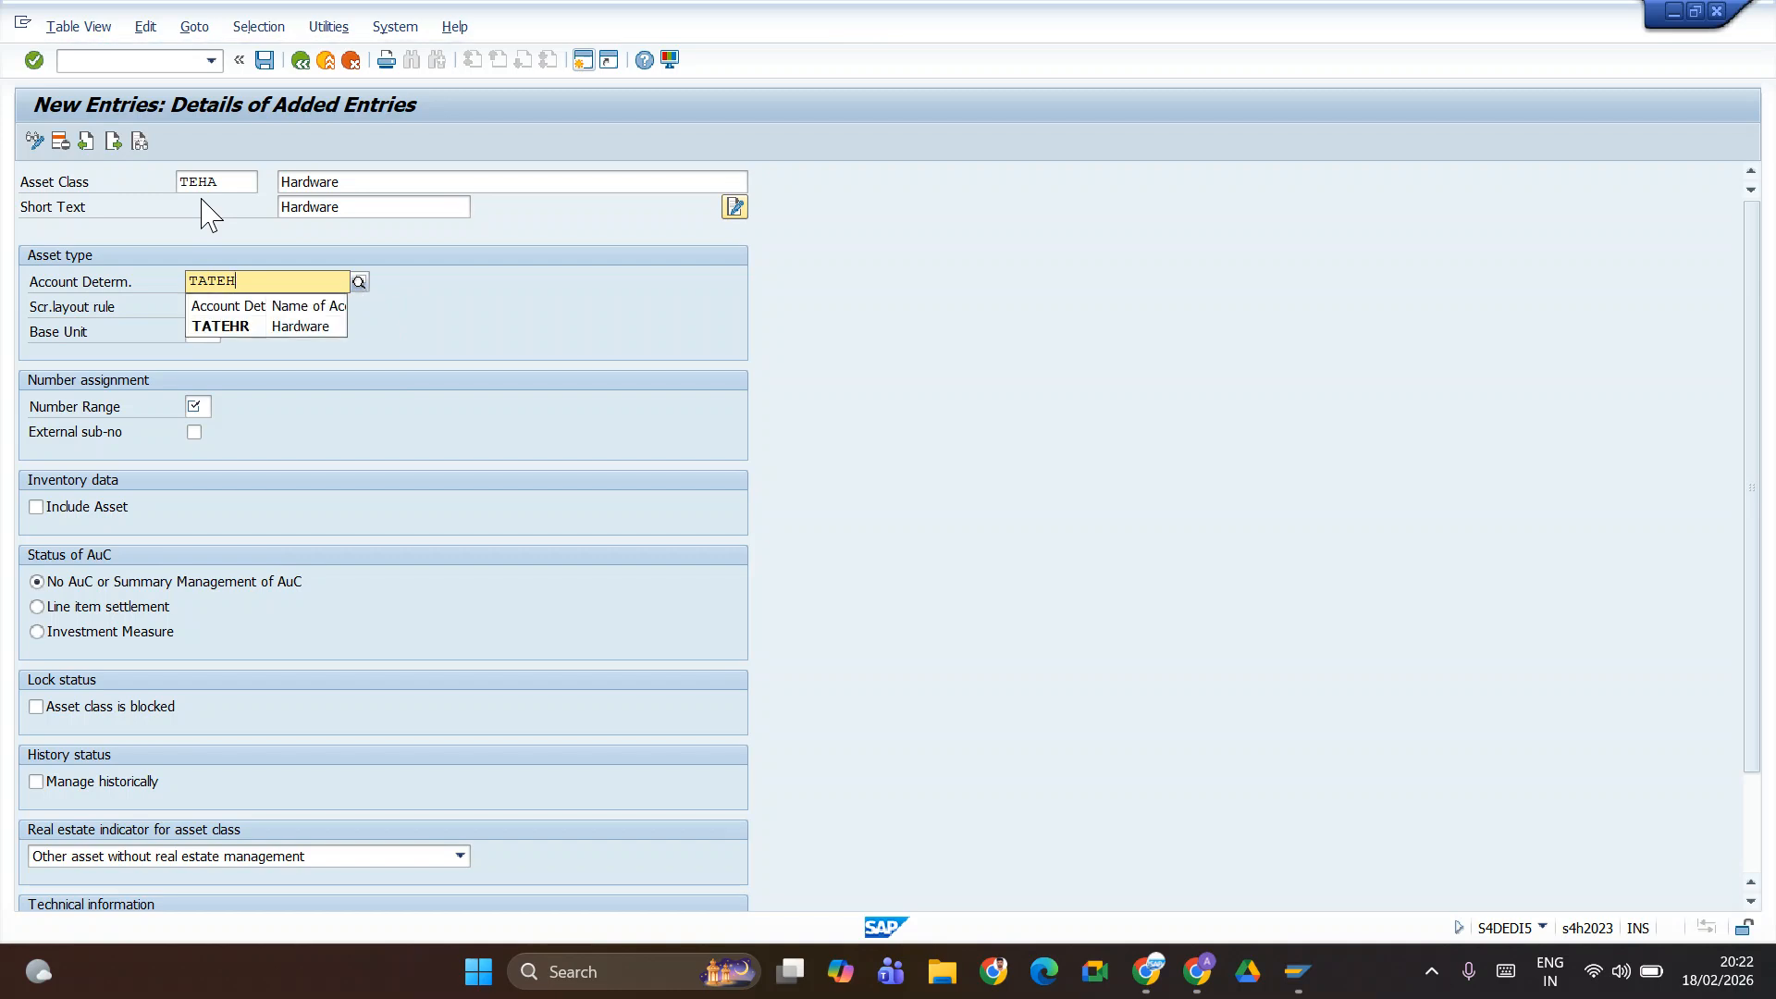
pyautogui.press('Down')
pyautogui.press('Return')
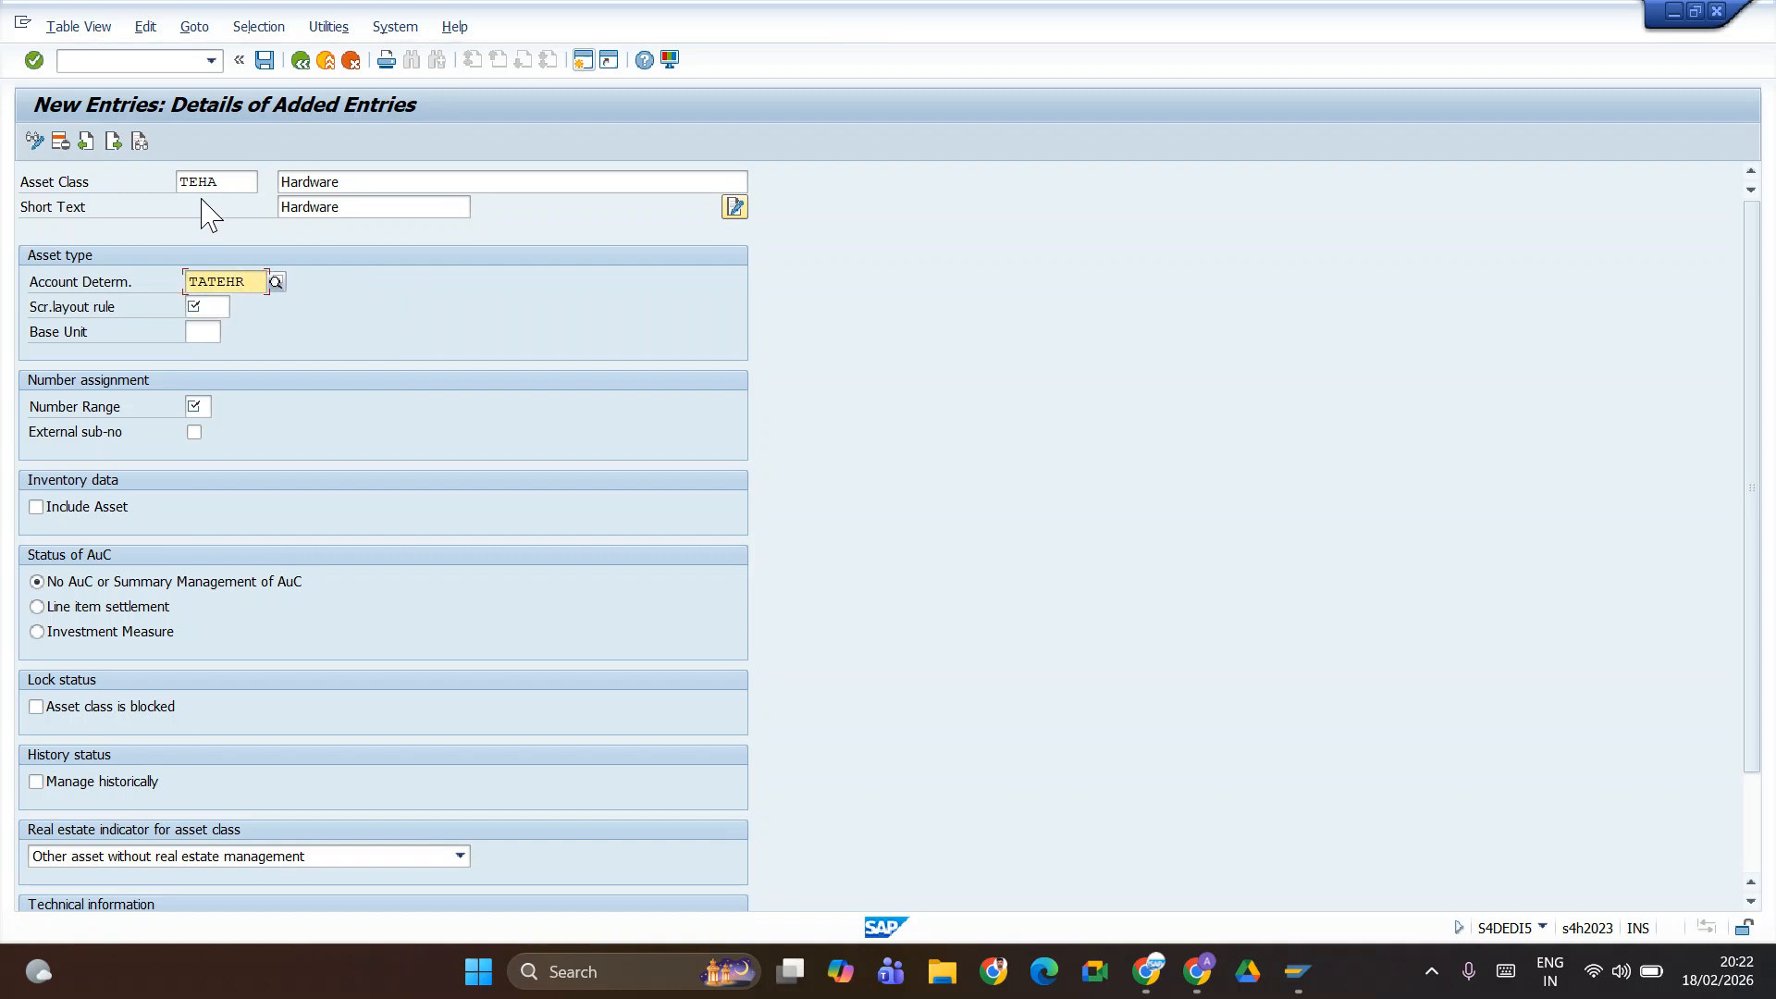
# - Set the screen layout rule of the Hardware asset class to TEHA
pyautogui.press('Tab')
pyautogui.write('TE')
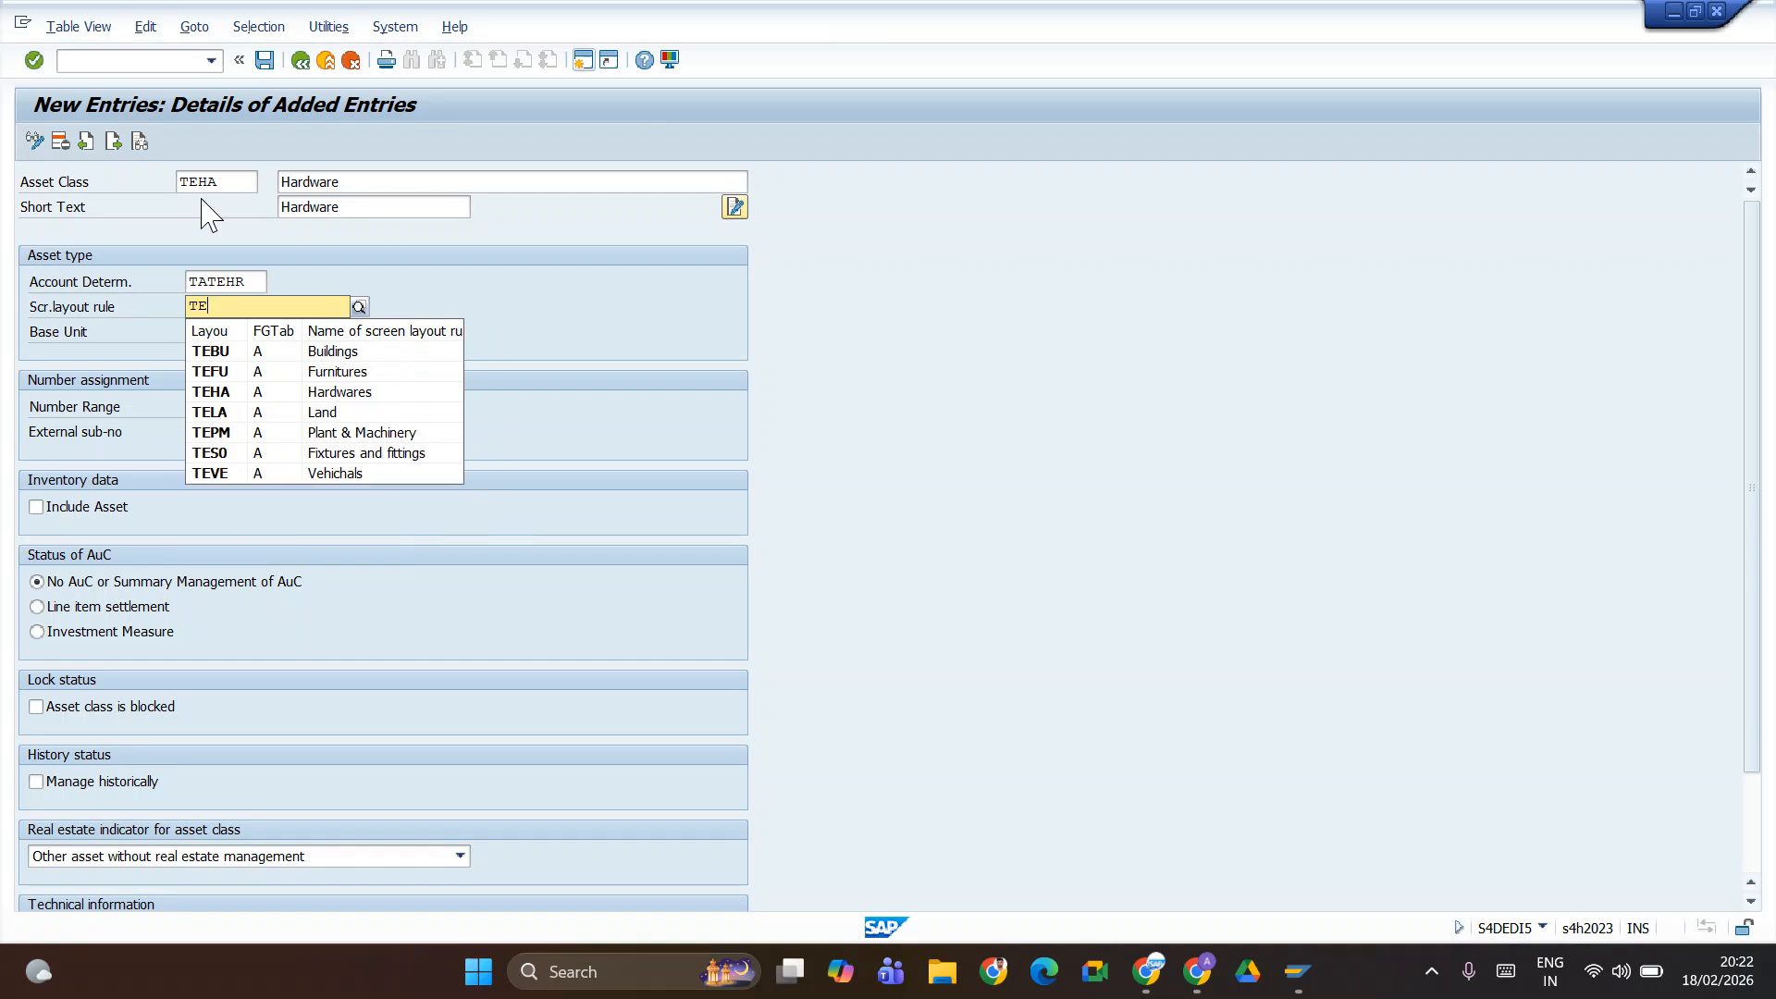
pyautogui.write('HA')
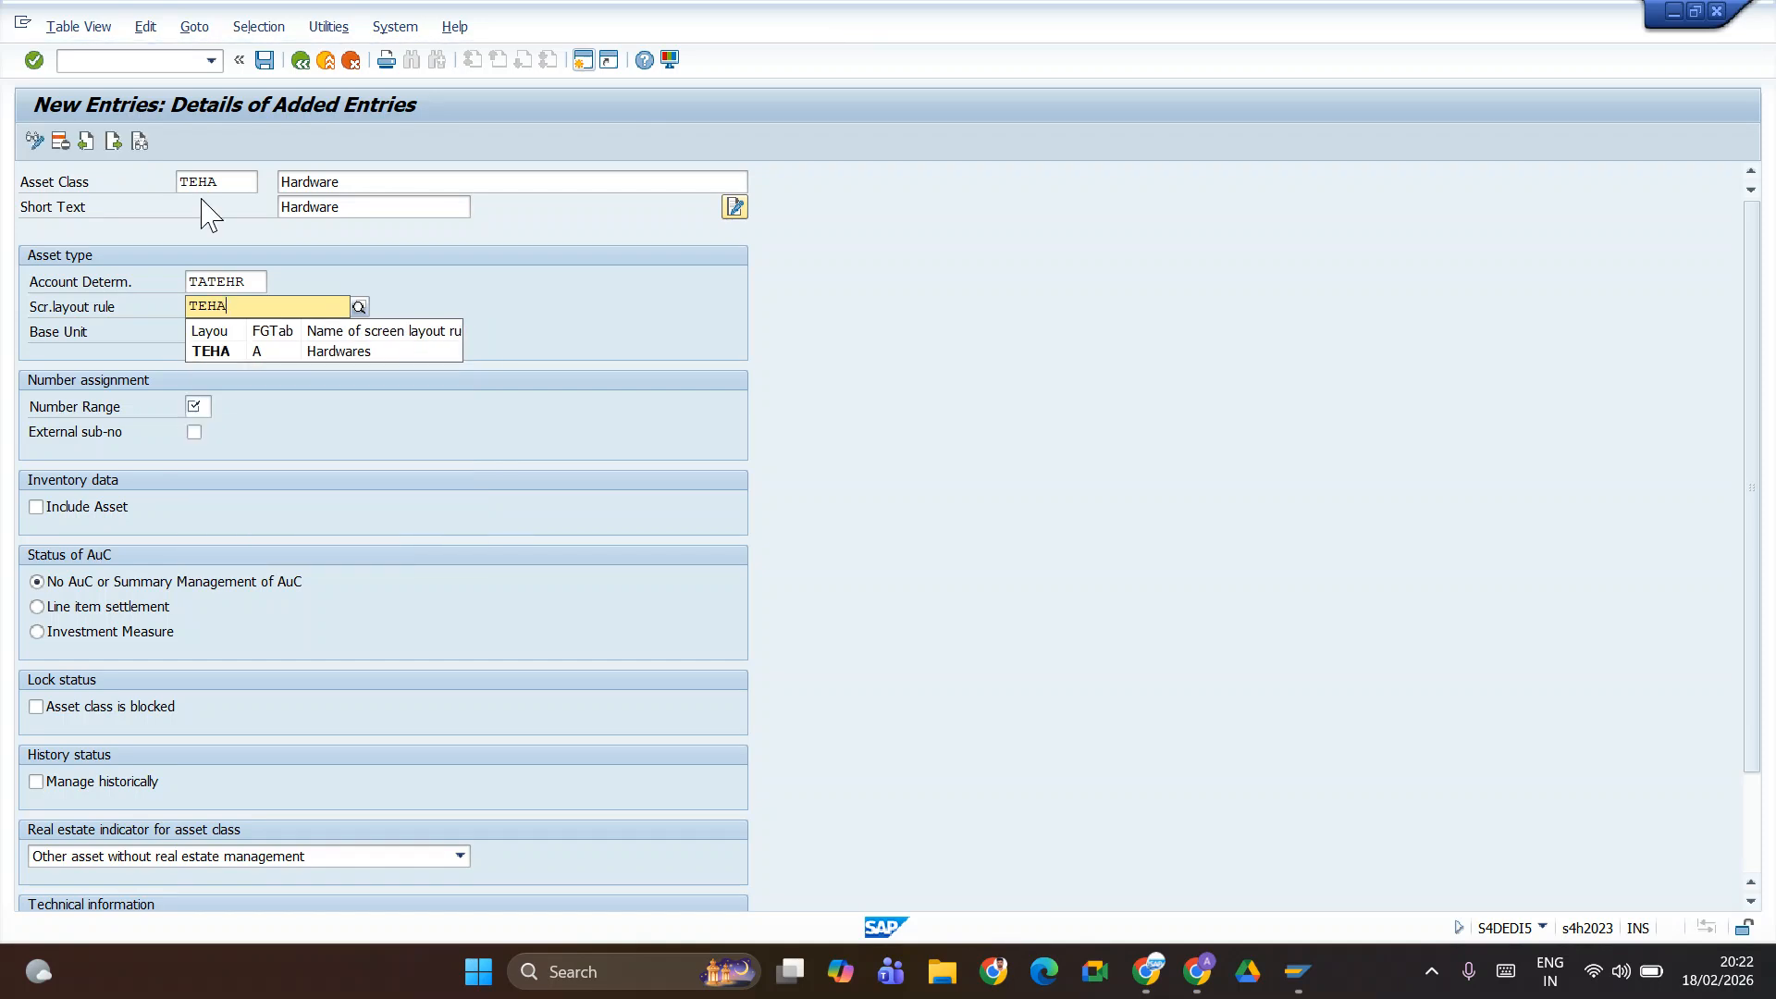
pyautogui.press('Return')
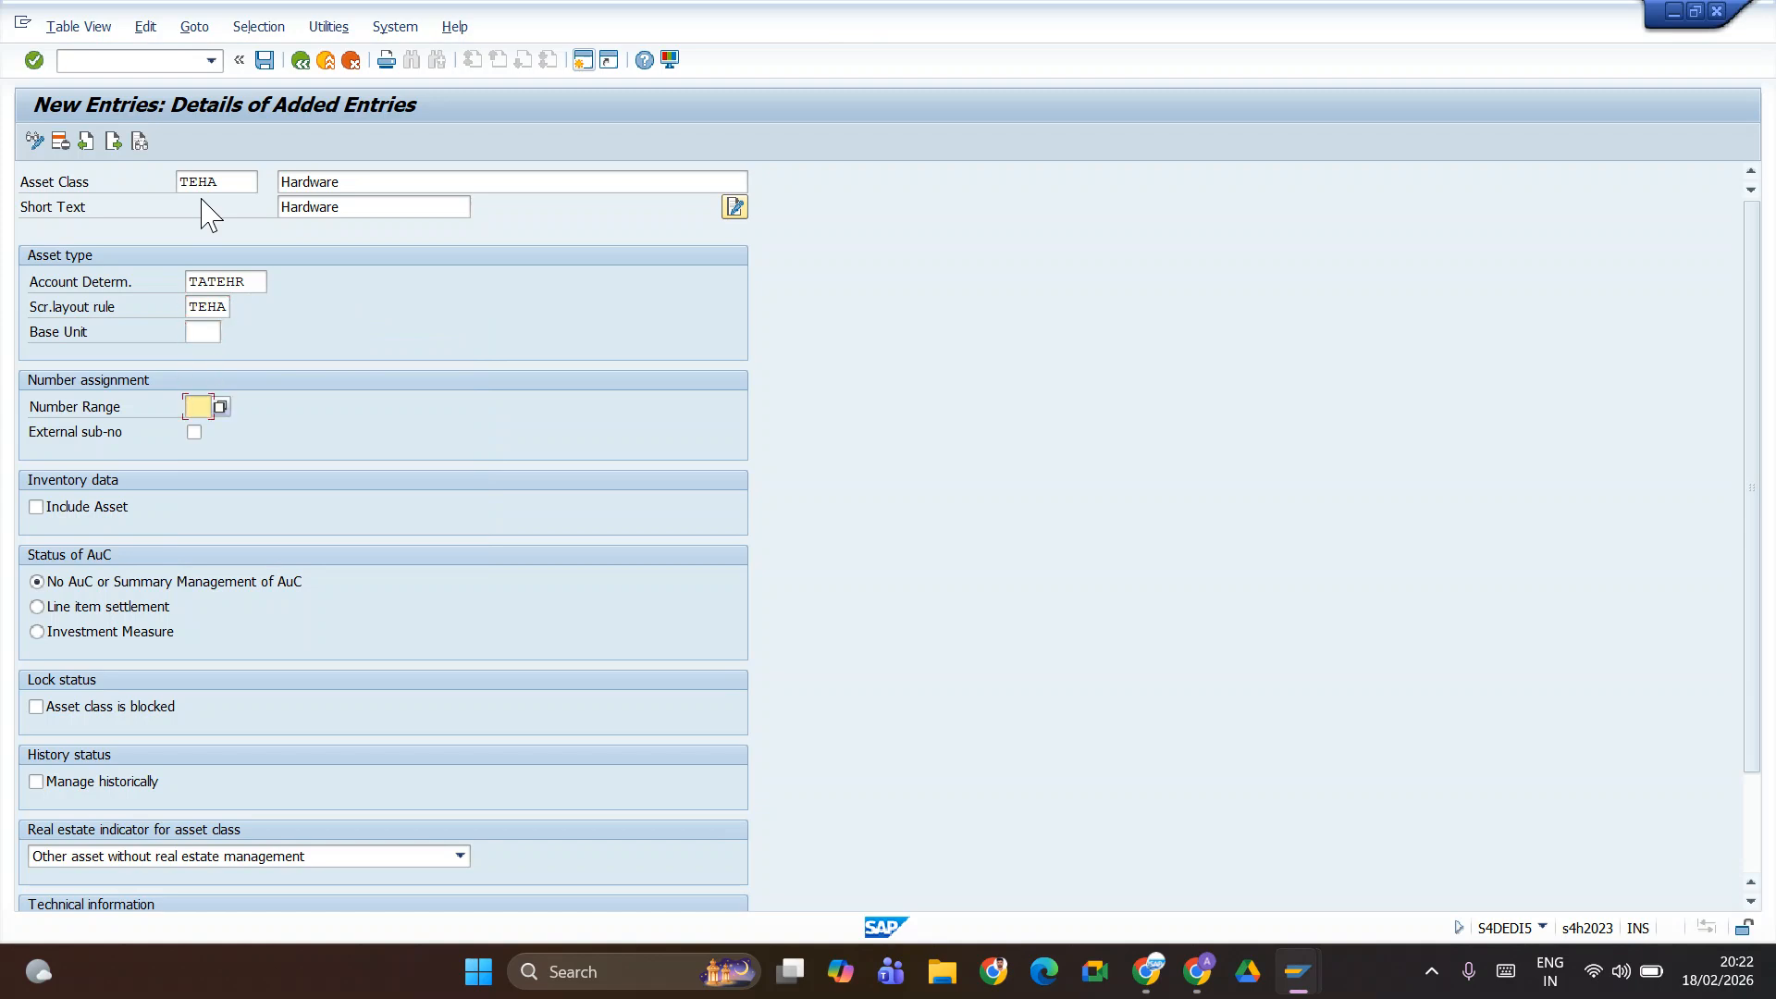
# - Set the Hardware asset class's number range to 05 and save the entry
pyautogui.hotkey('alt', 'Tab')
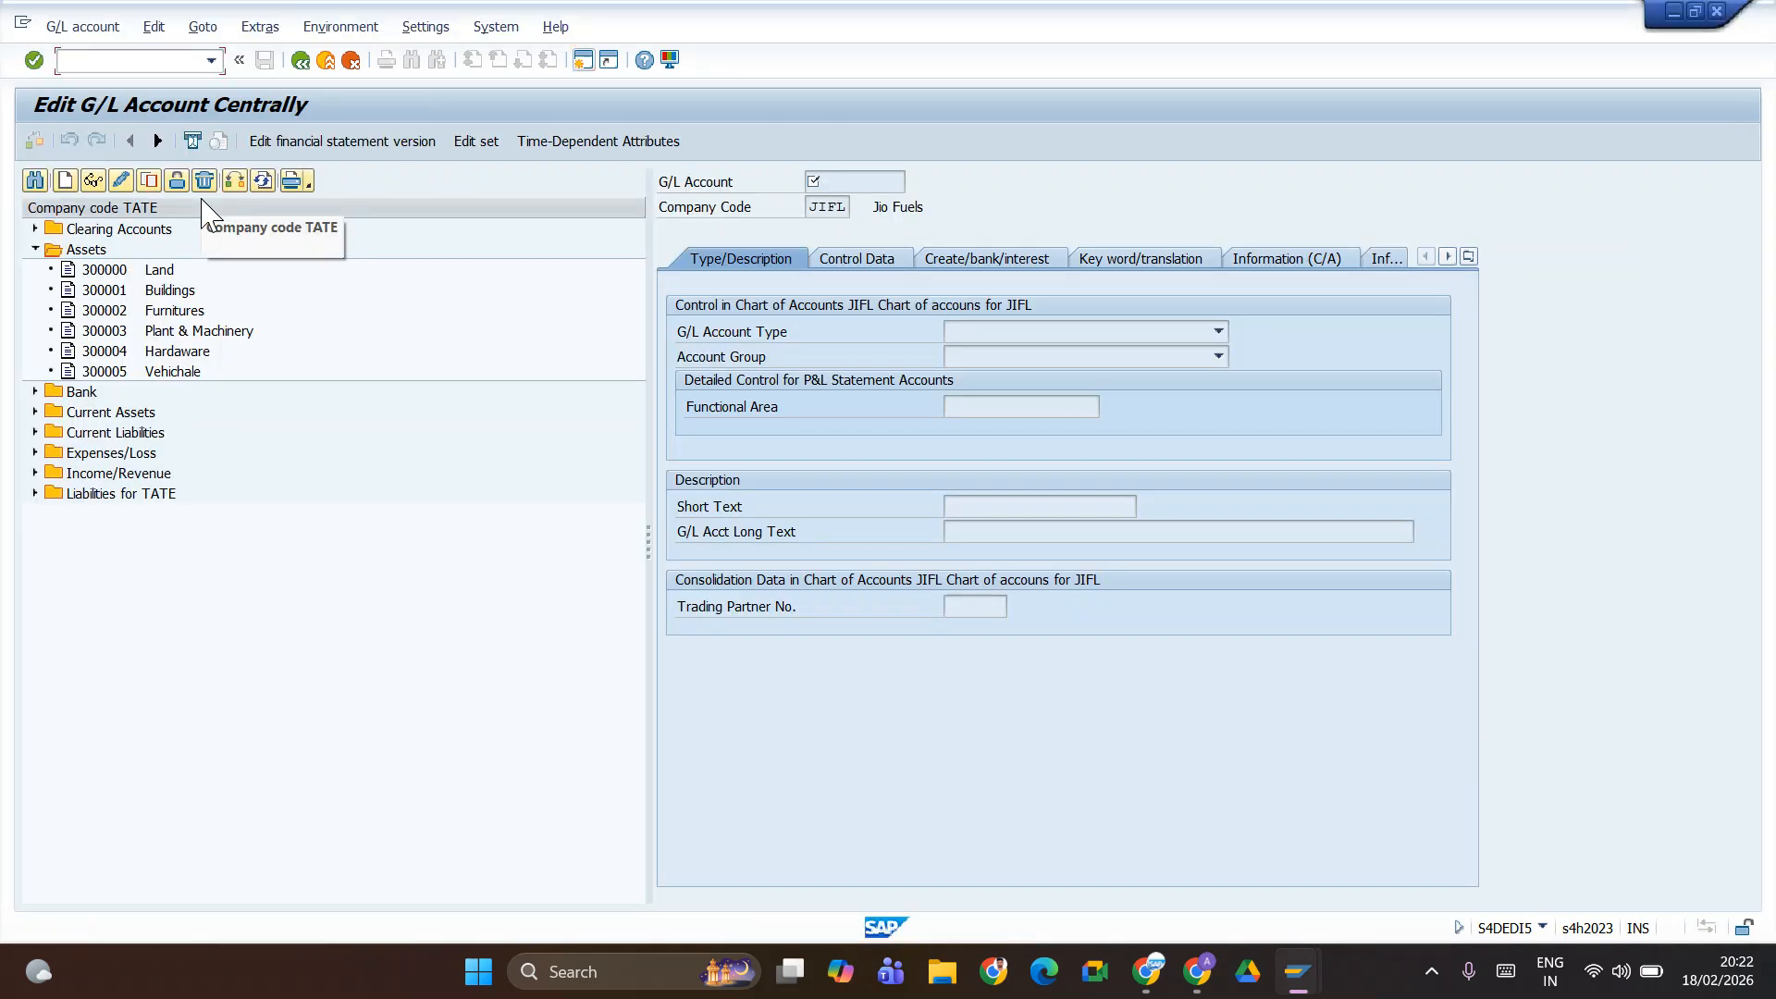
pyautogui.hotkey('alt', 'Tab')
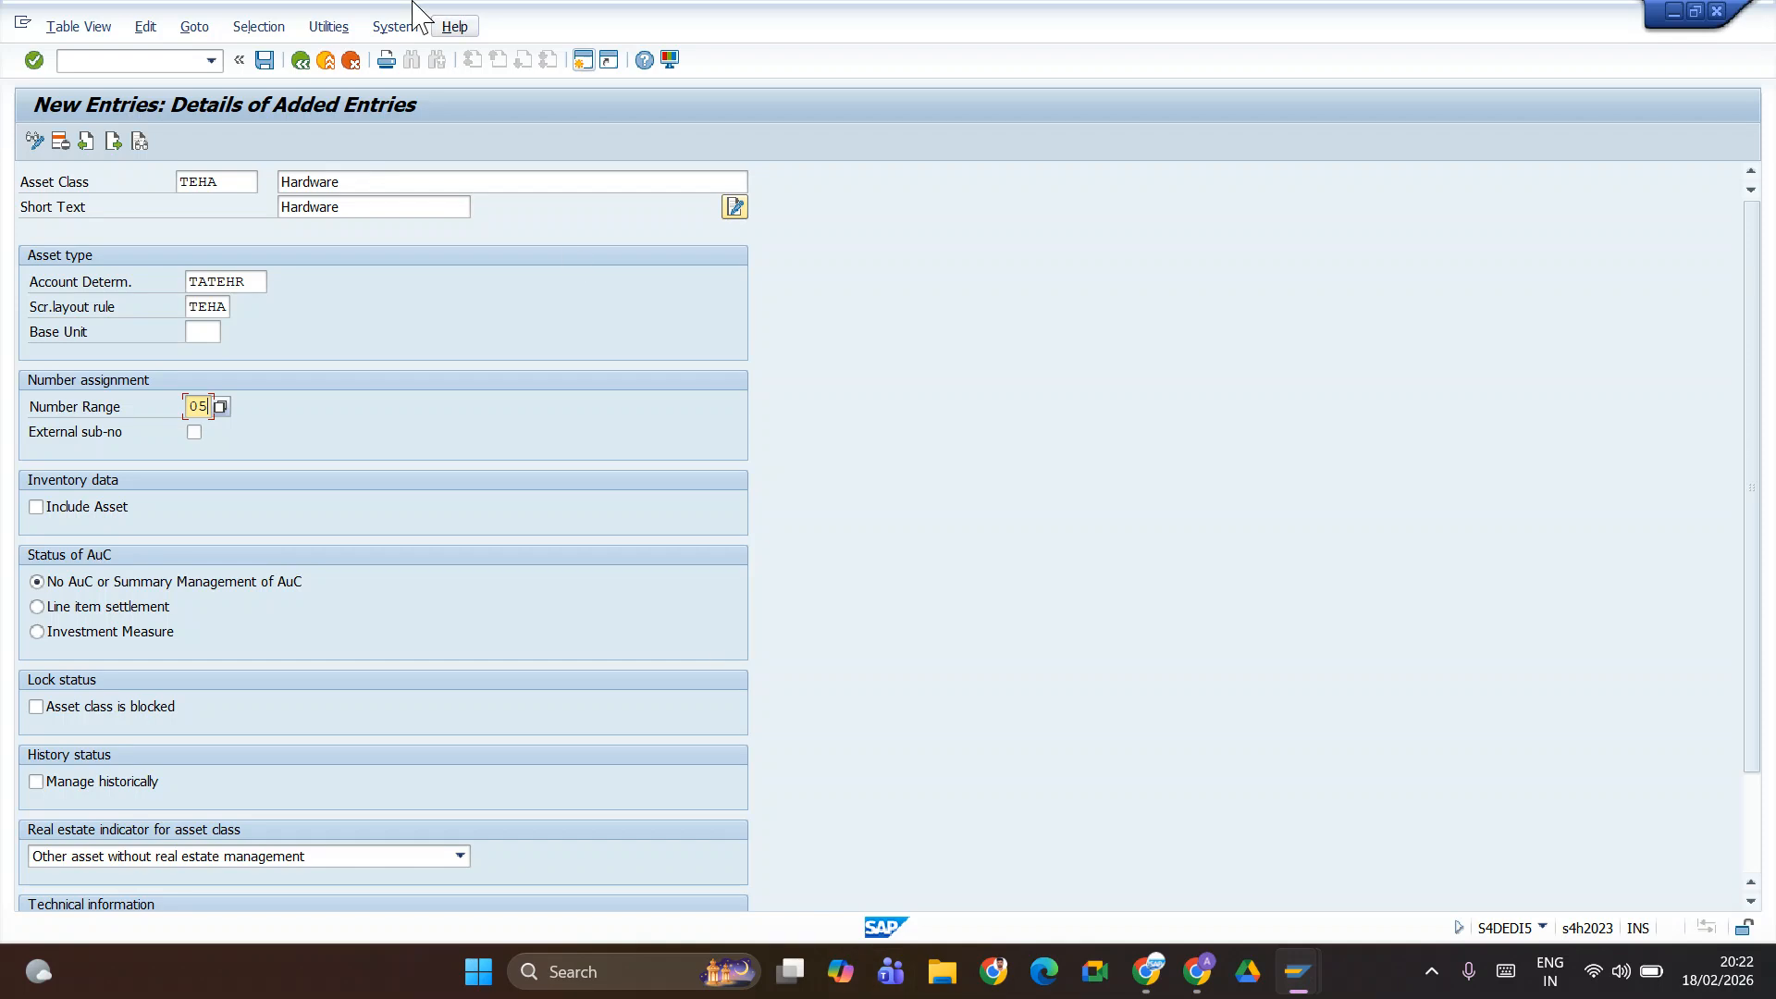
pyautogui.click(266, 62)
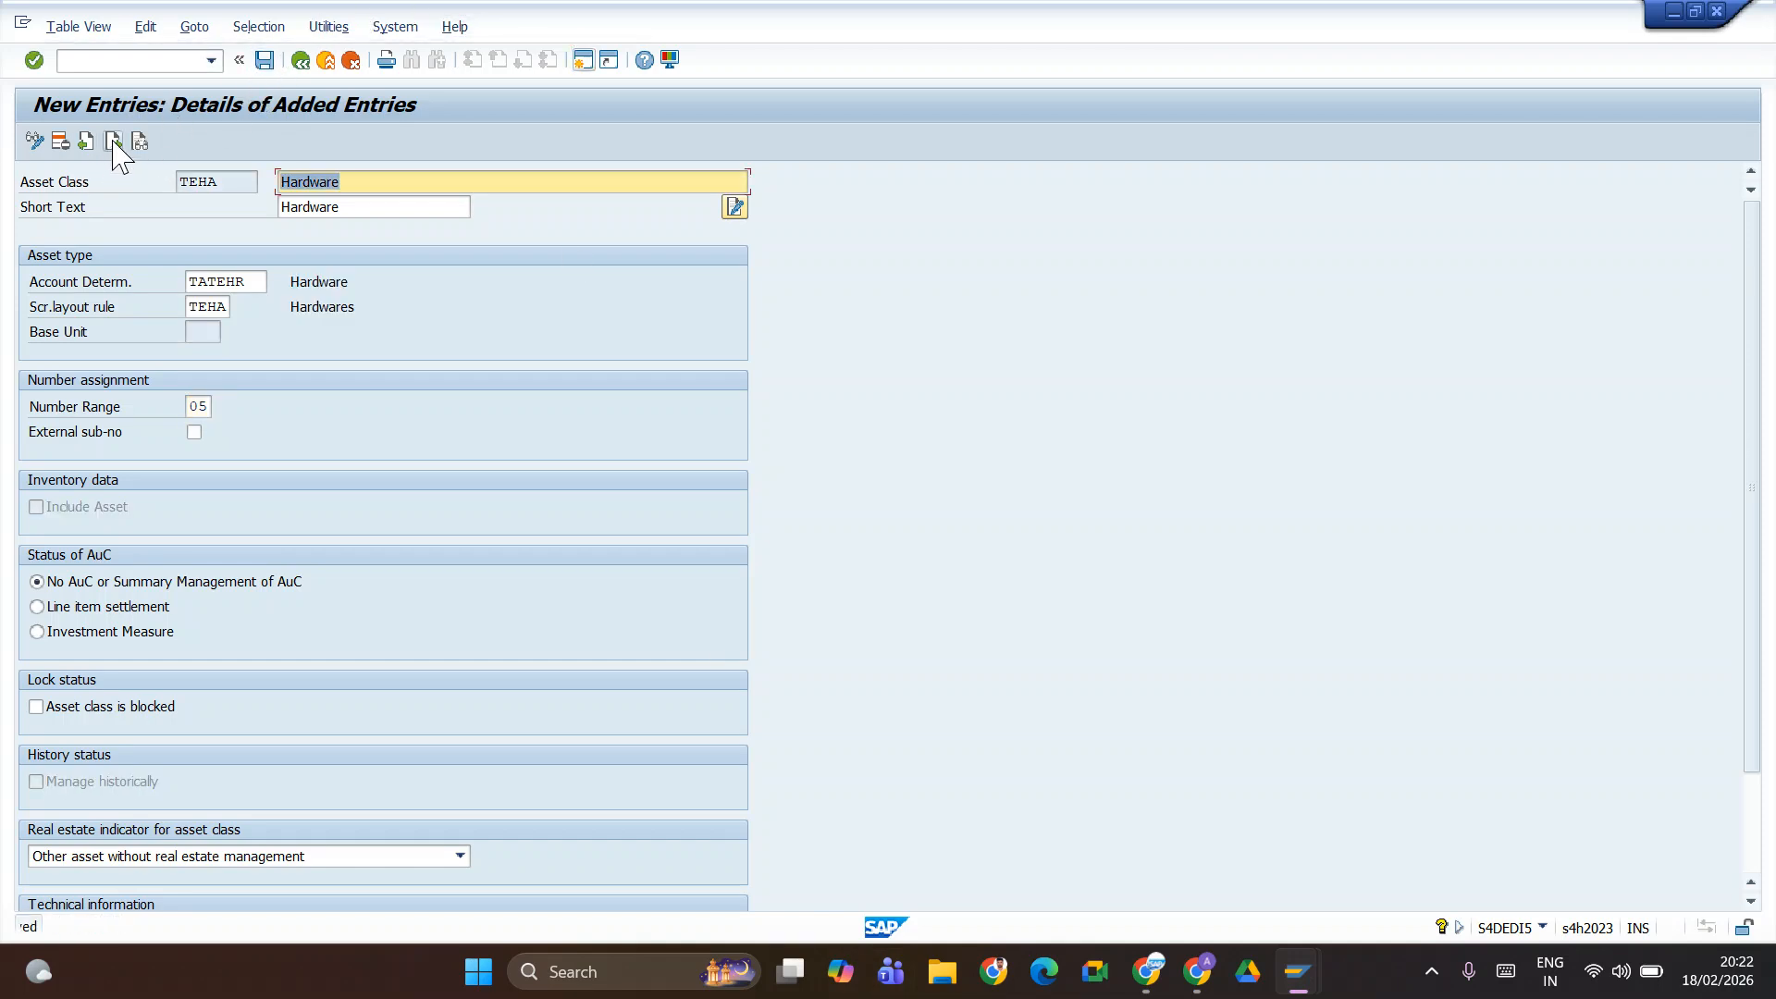
# - Display the asset class overview, position it using TAHA and select the Hardware class
pyautogui.click(34, 140)
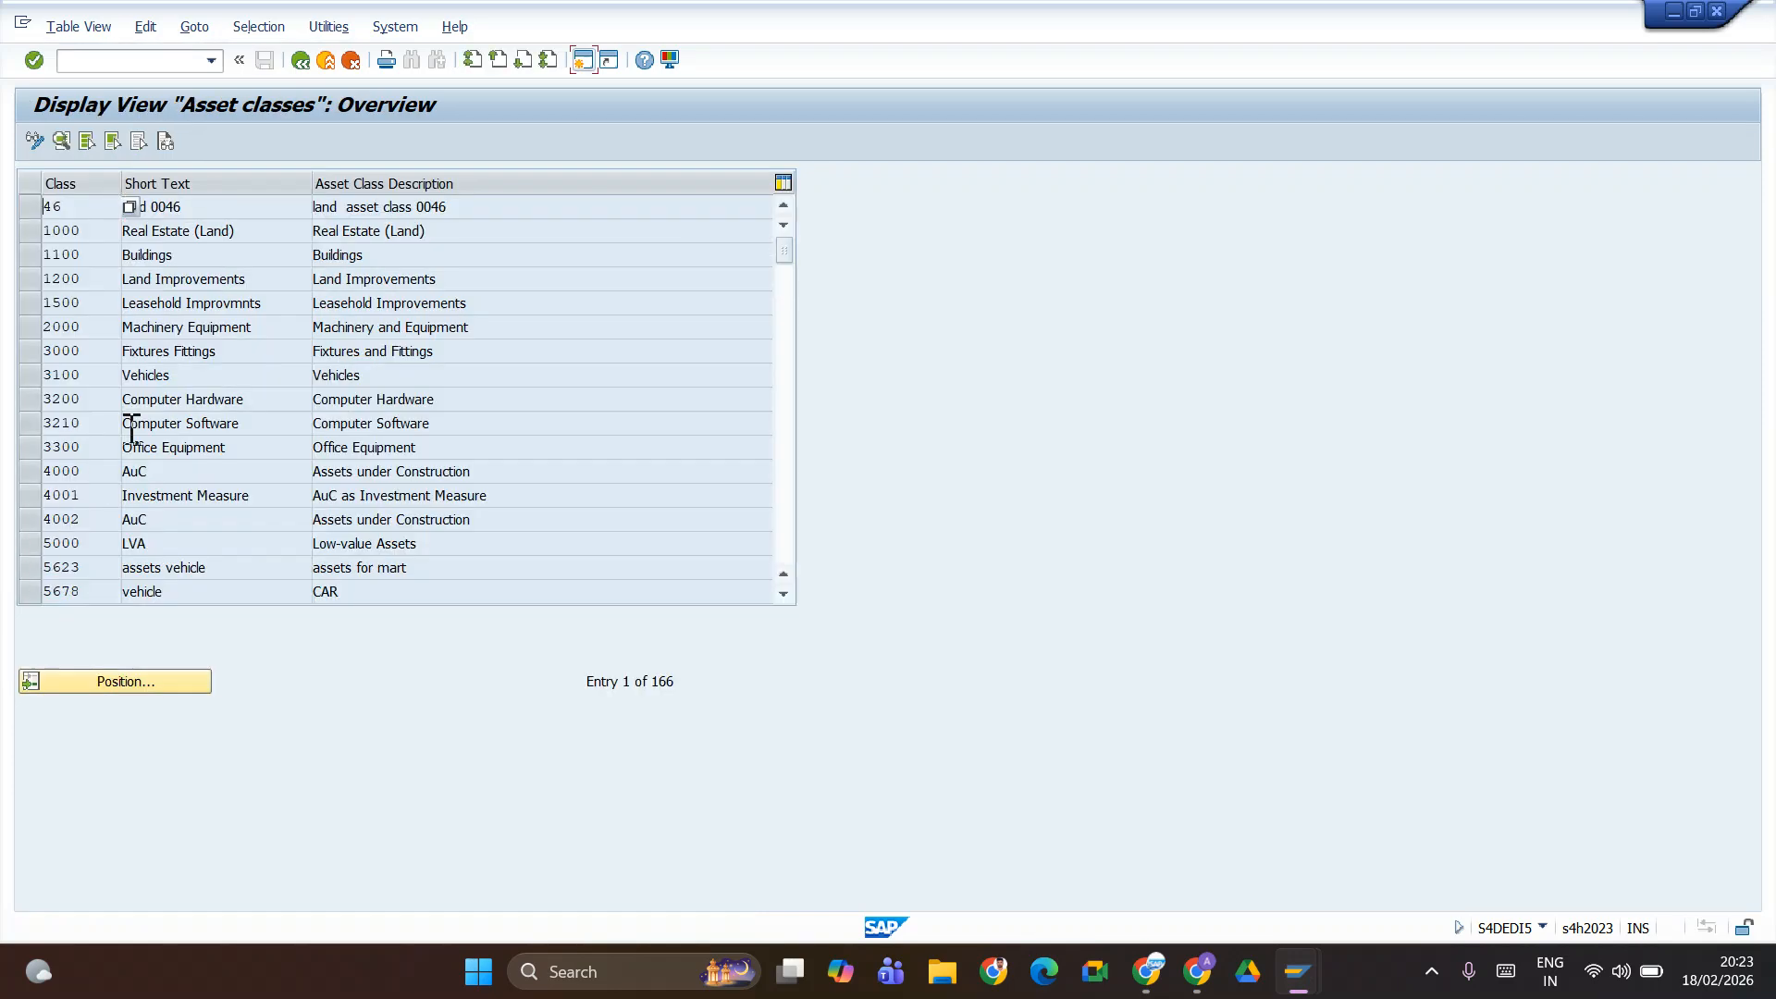
pyautogui.click(125, 689)
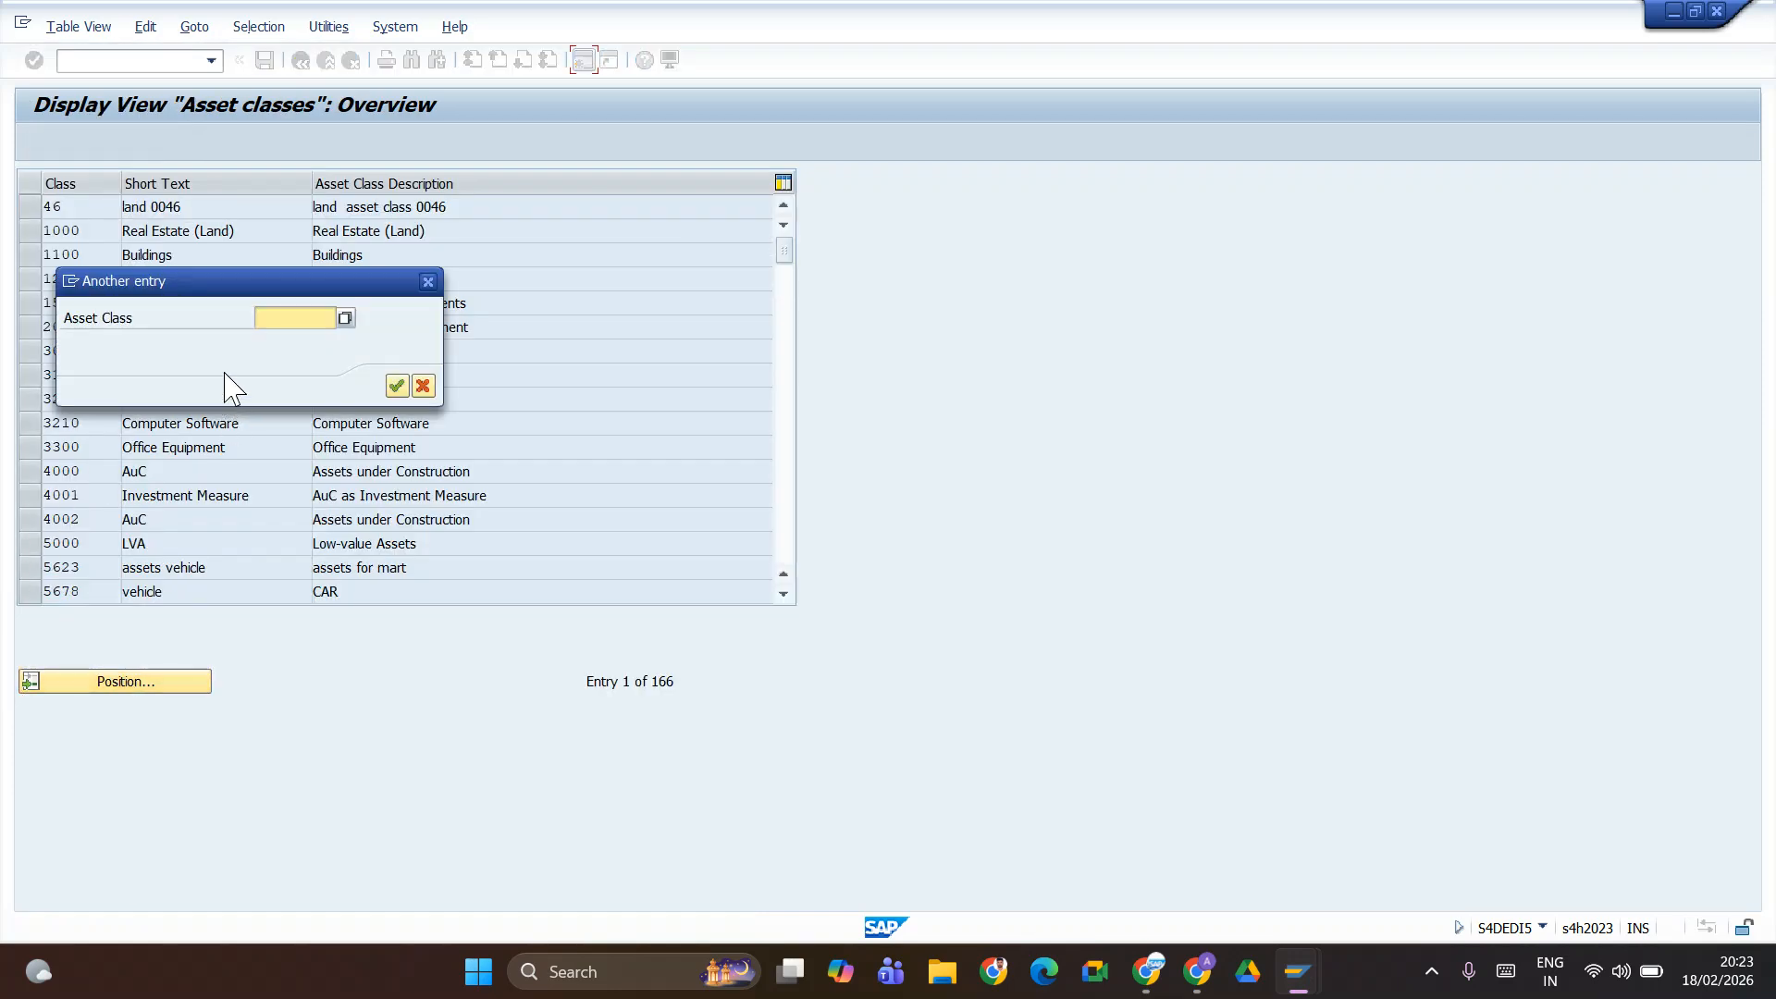
pyautogui.click(260, 318)
pyautogui.write('TA')
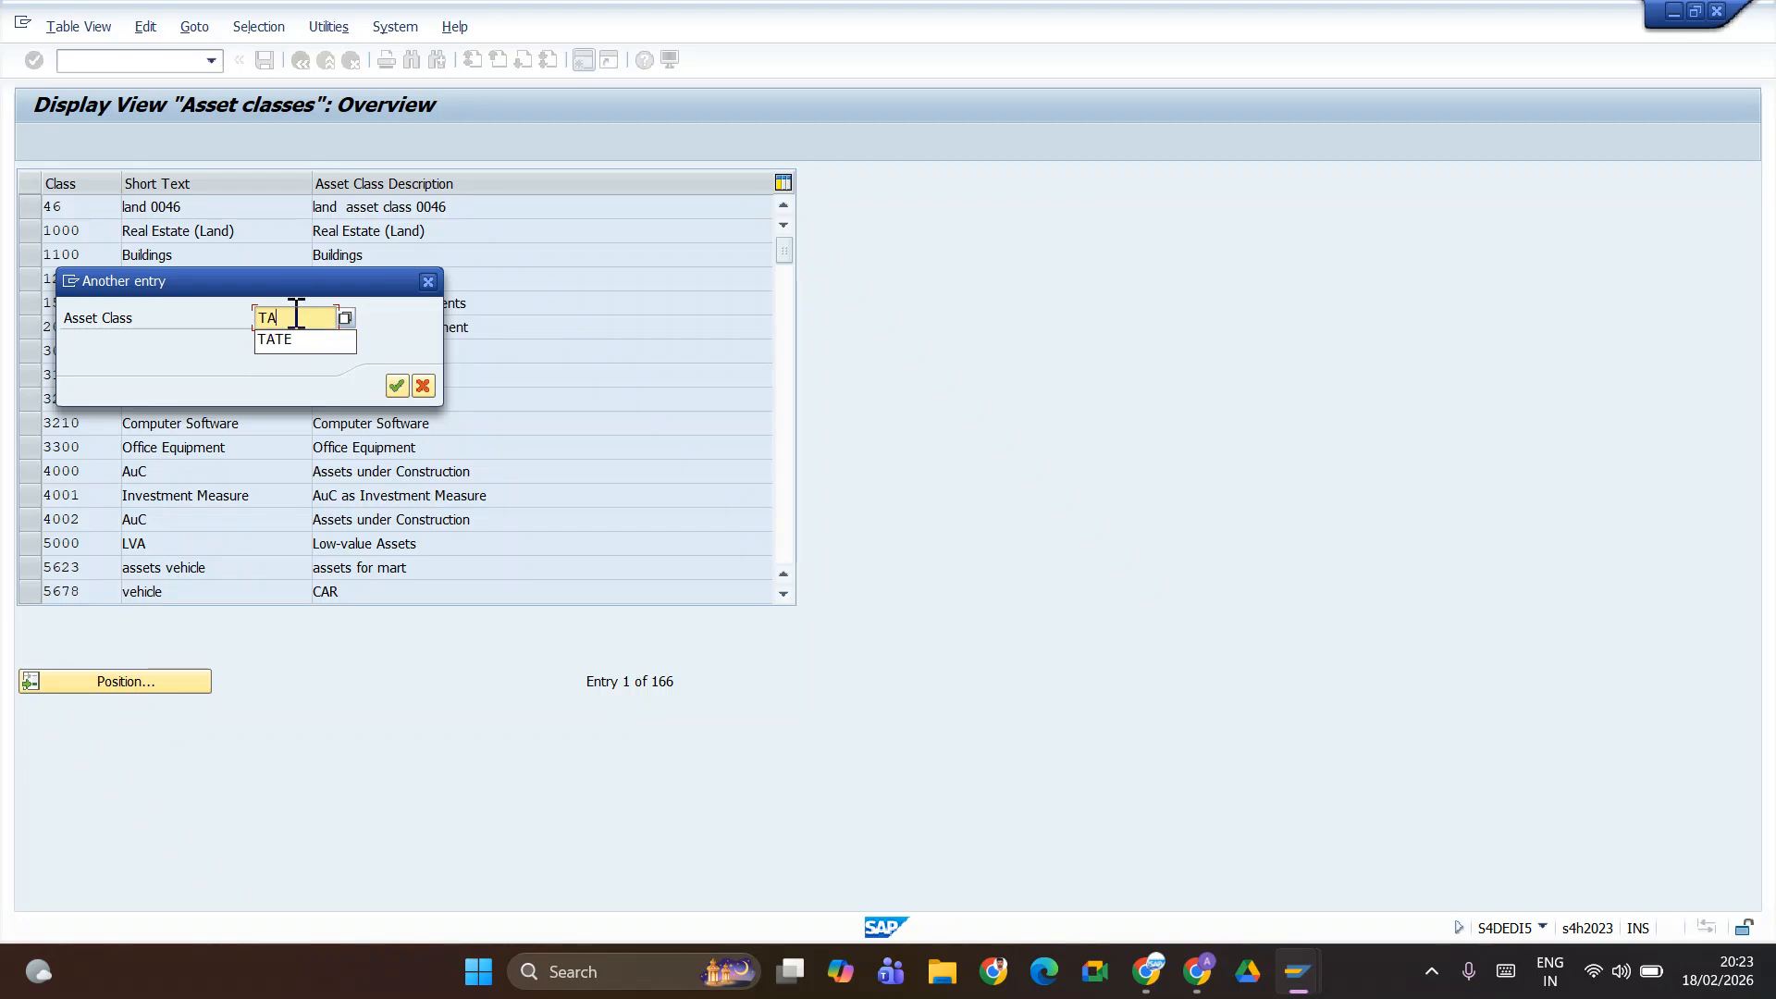
pyautogui.write('HA')
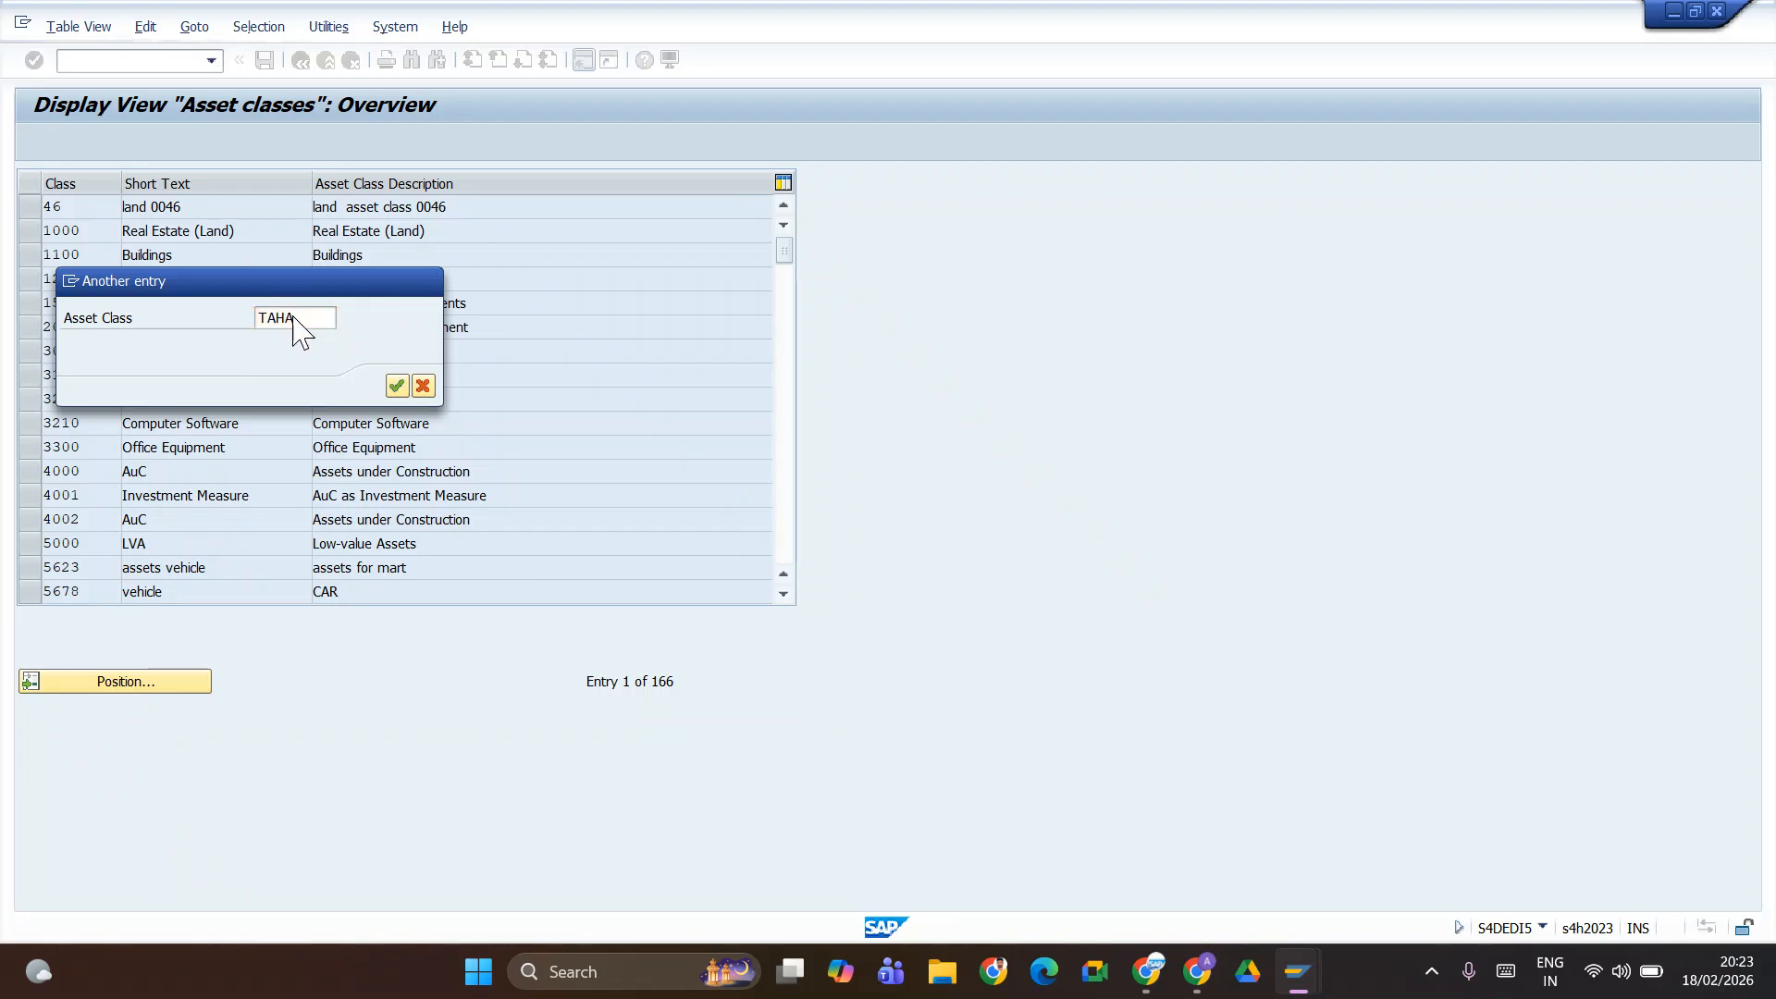
pyautogui.press('Return')
pyautogui.click(24, 254)
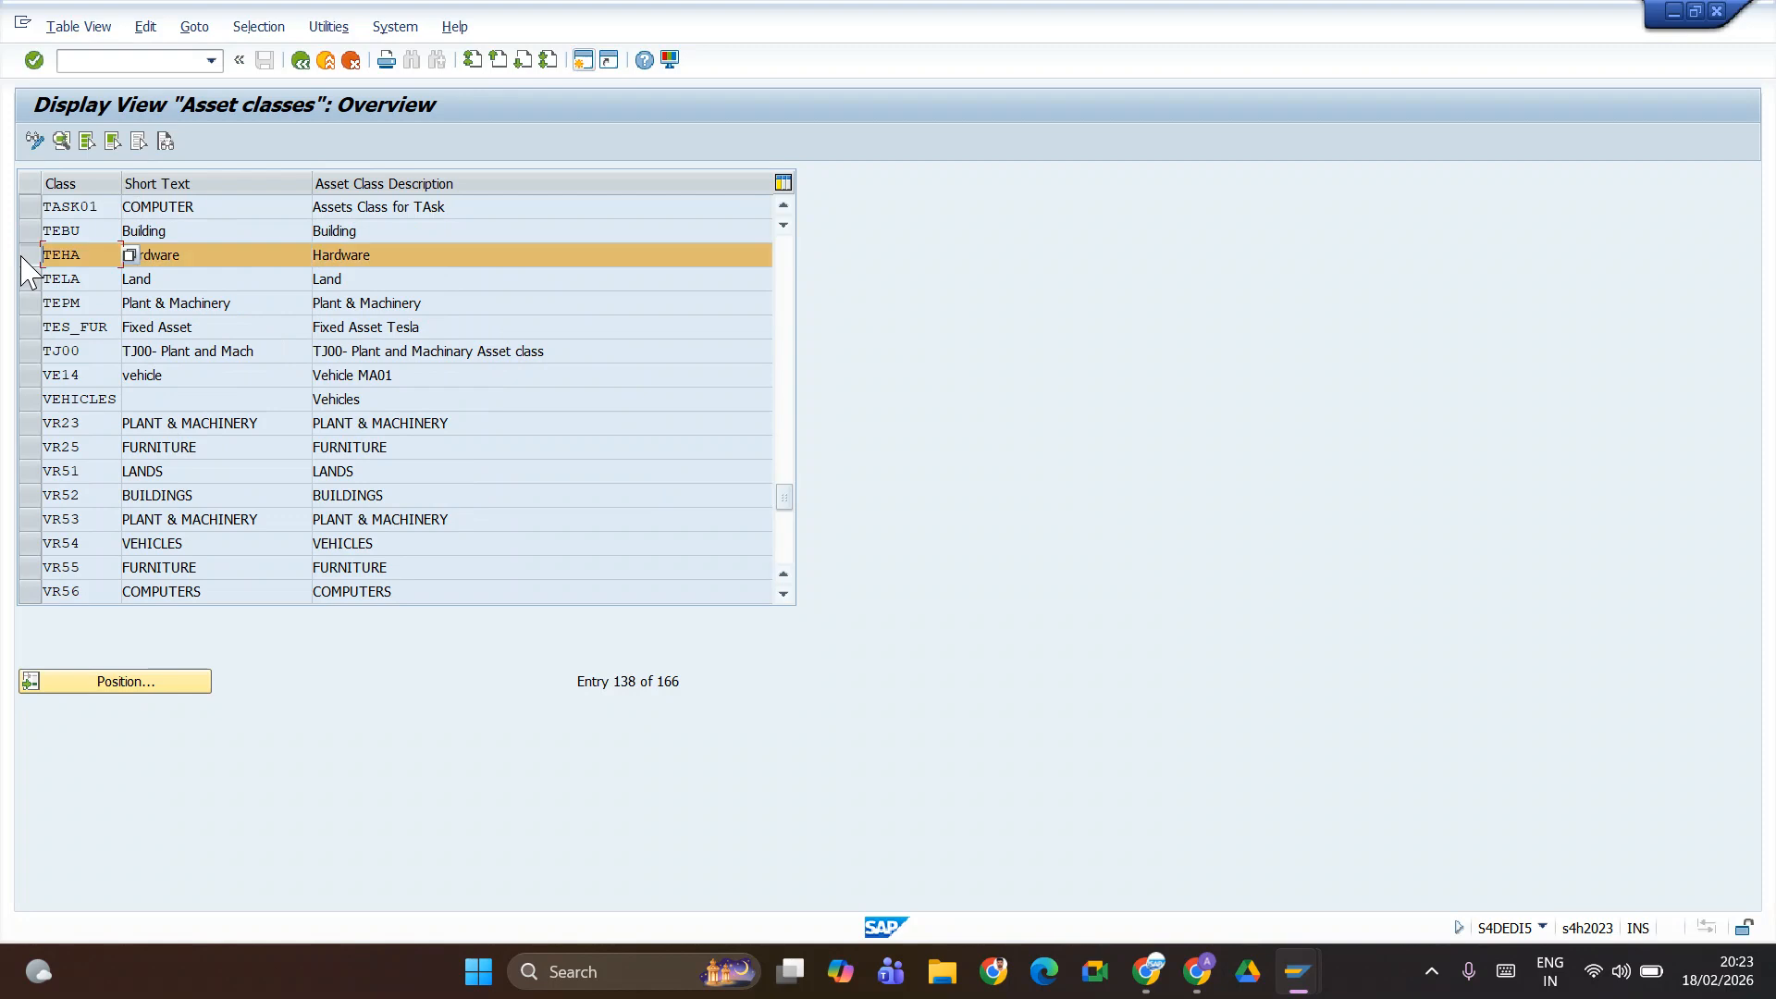
# - Switch the asset classes to change mode, locate class TEHA and open its details to examine the inventory setting
pyautogui.click(35, 141)
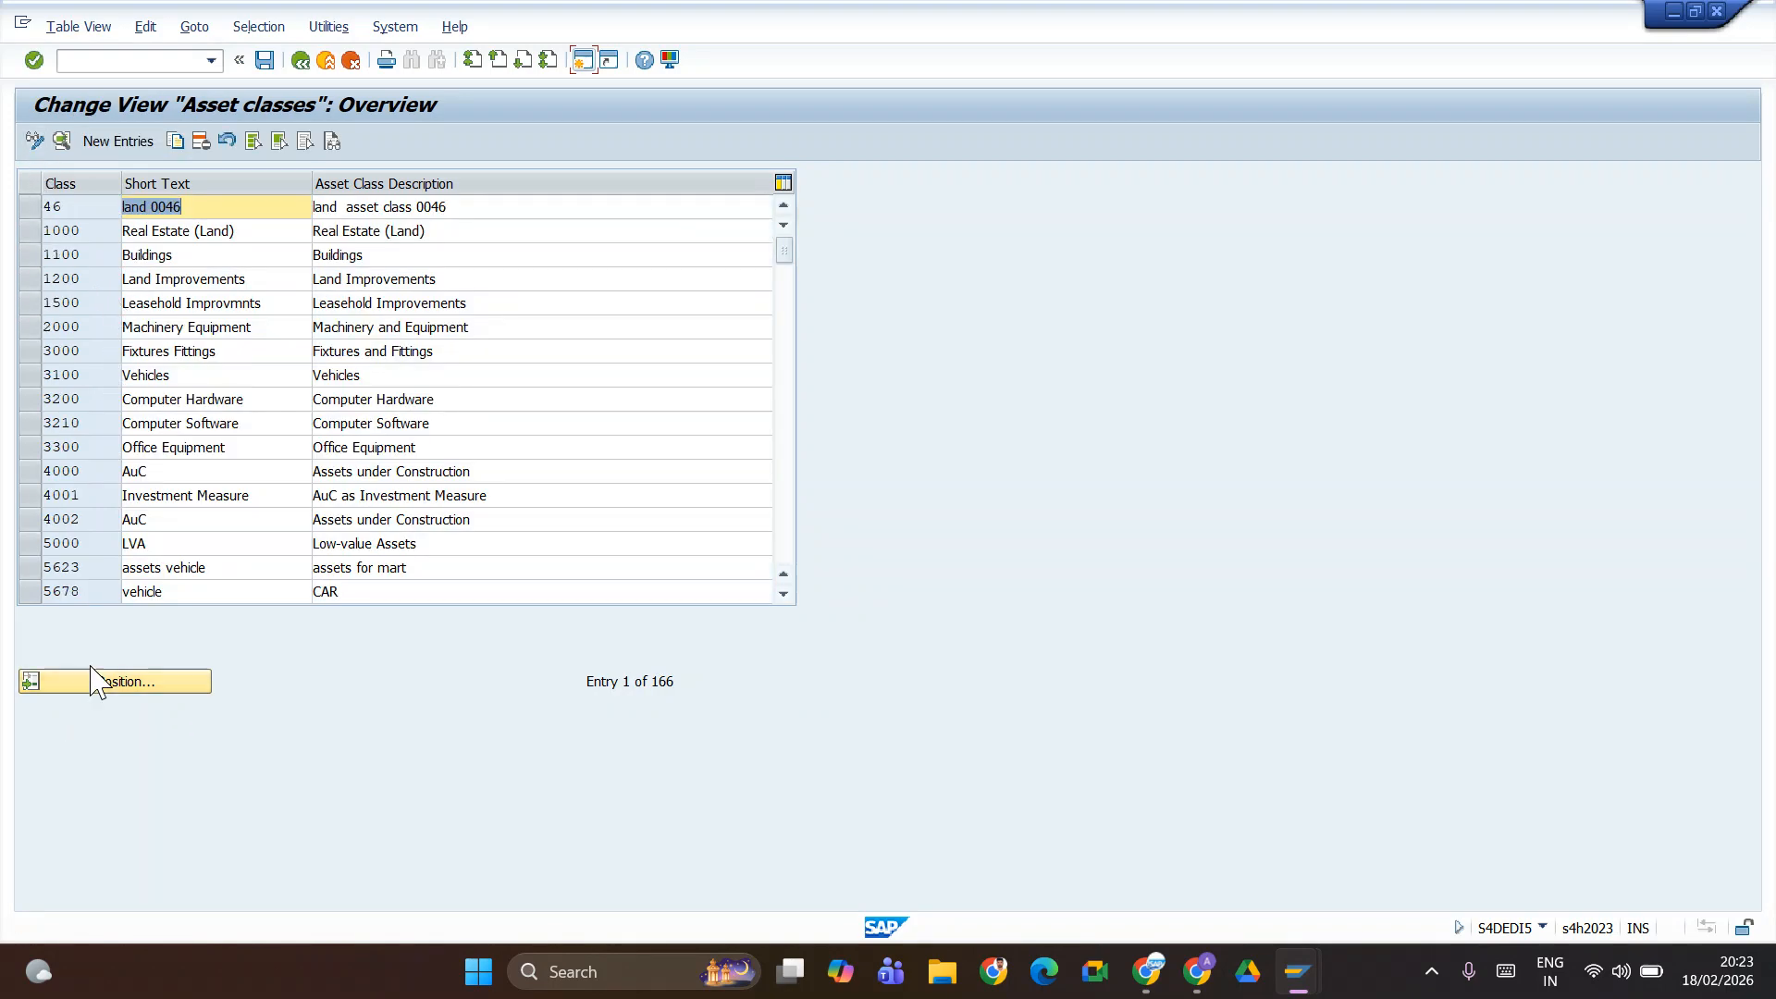
pyautogui.click(89, 689)
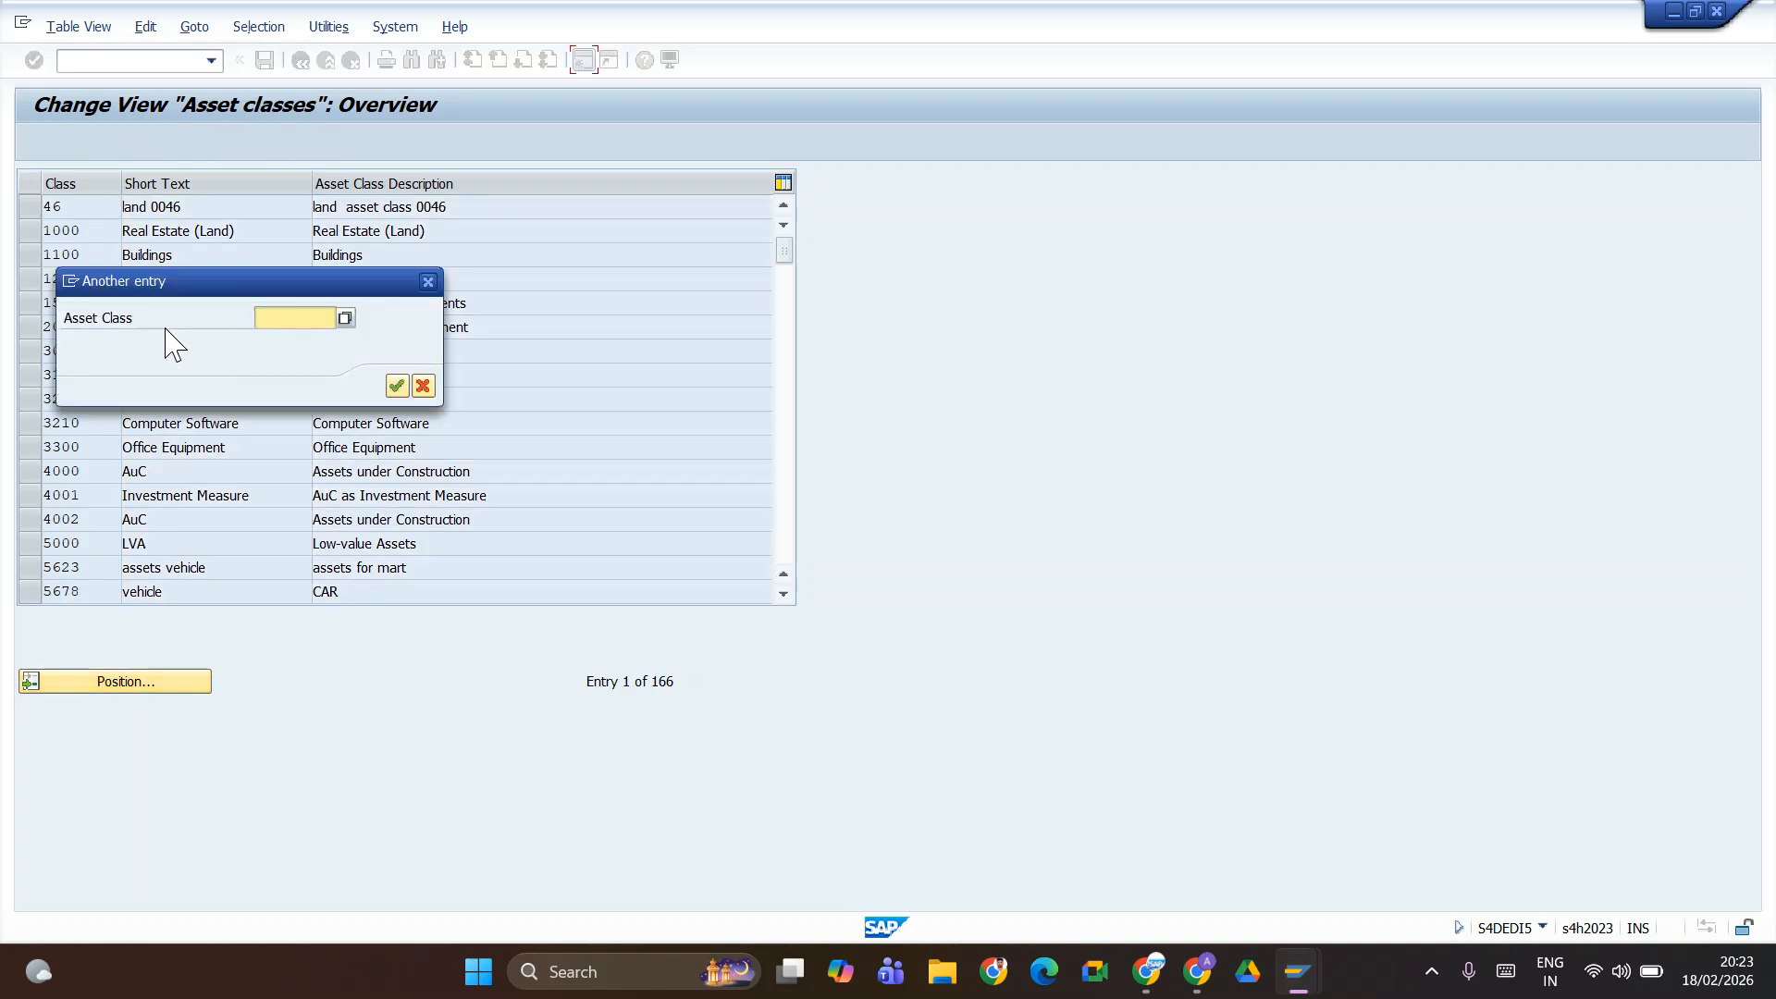
pyautogui.write('T')
pyautogui.click(280, 341)
pyautogui.press('BackSpace')
pyautogui.press('BackSpace')
pyautogui.press('BackSpace')
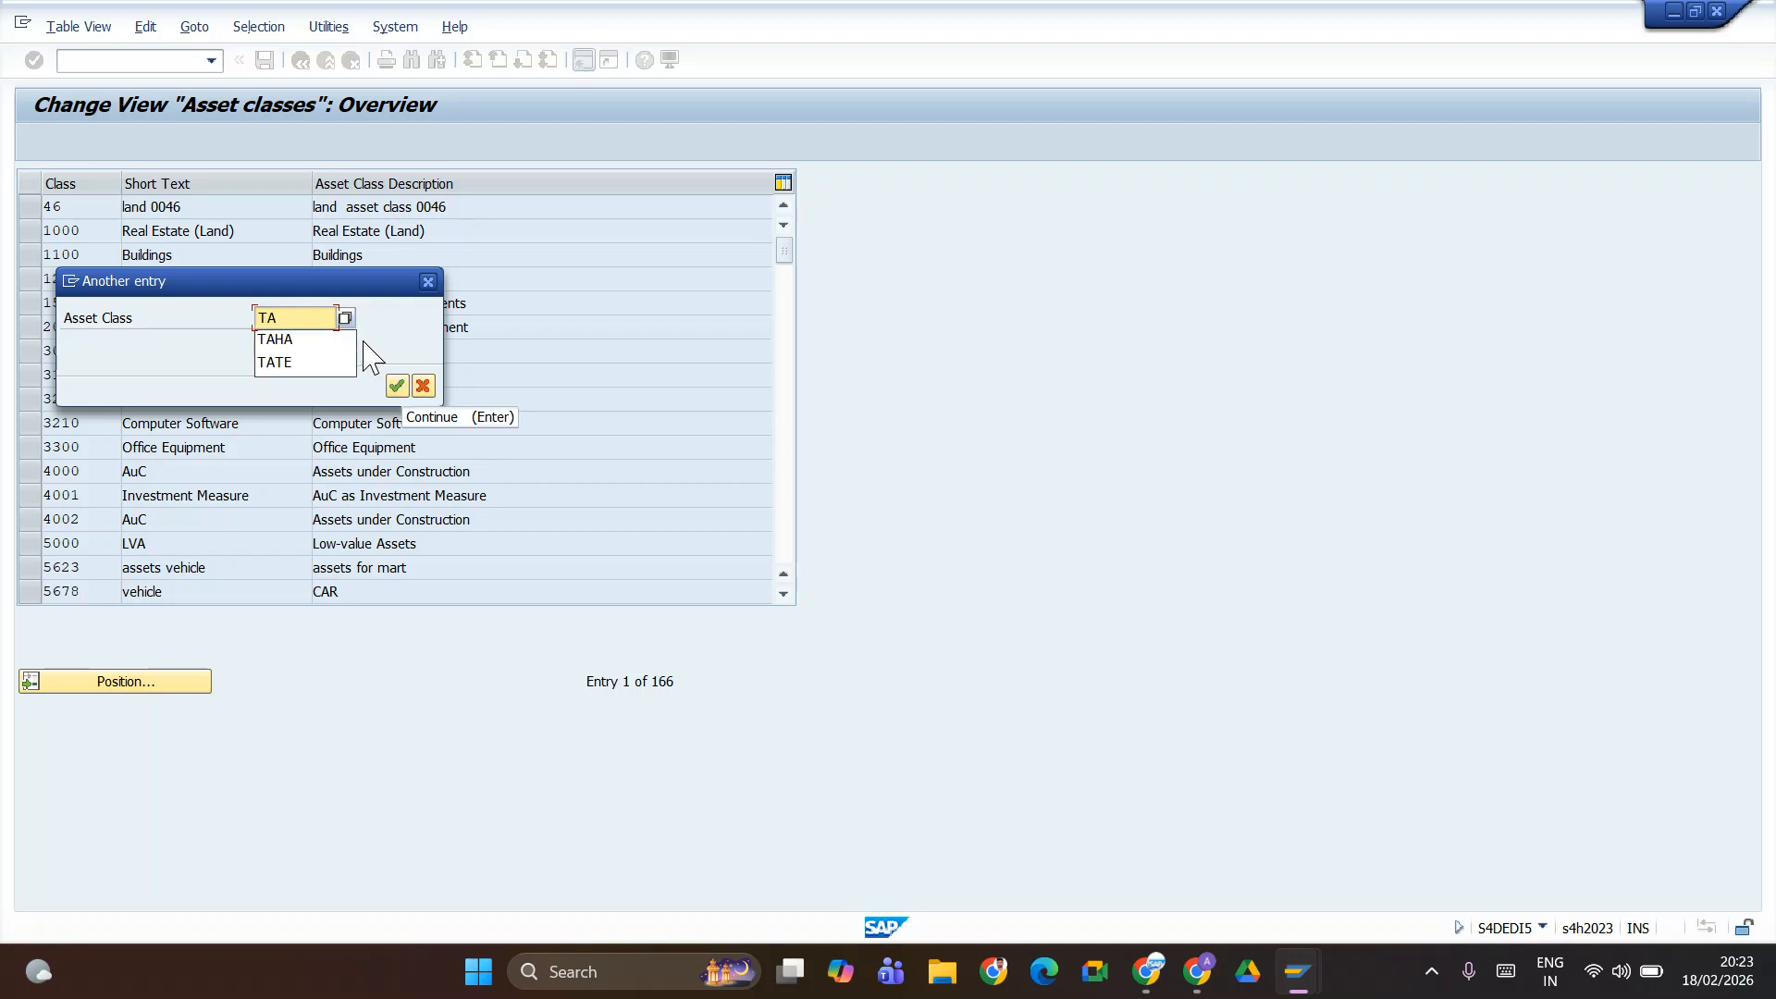
pyautogui.write('eh')
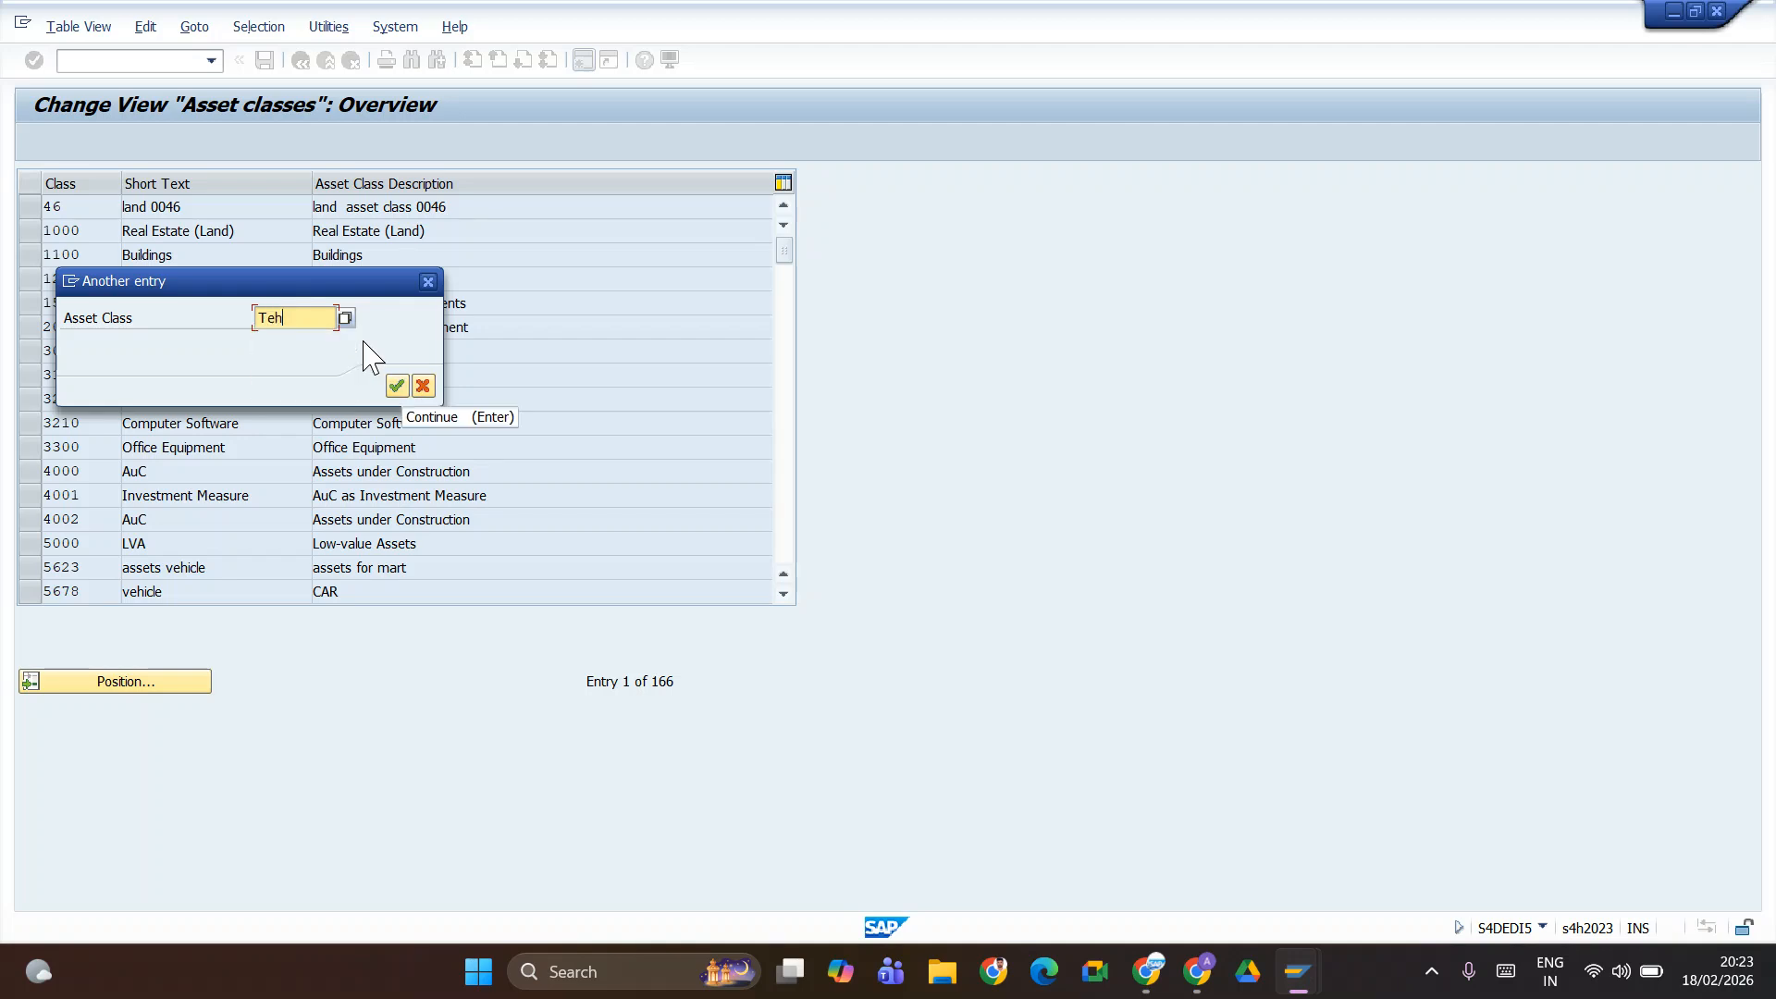
pyautogui.write('a')
pyautogui.press('Return')
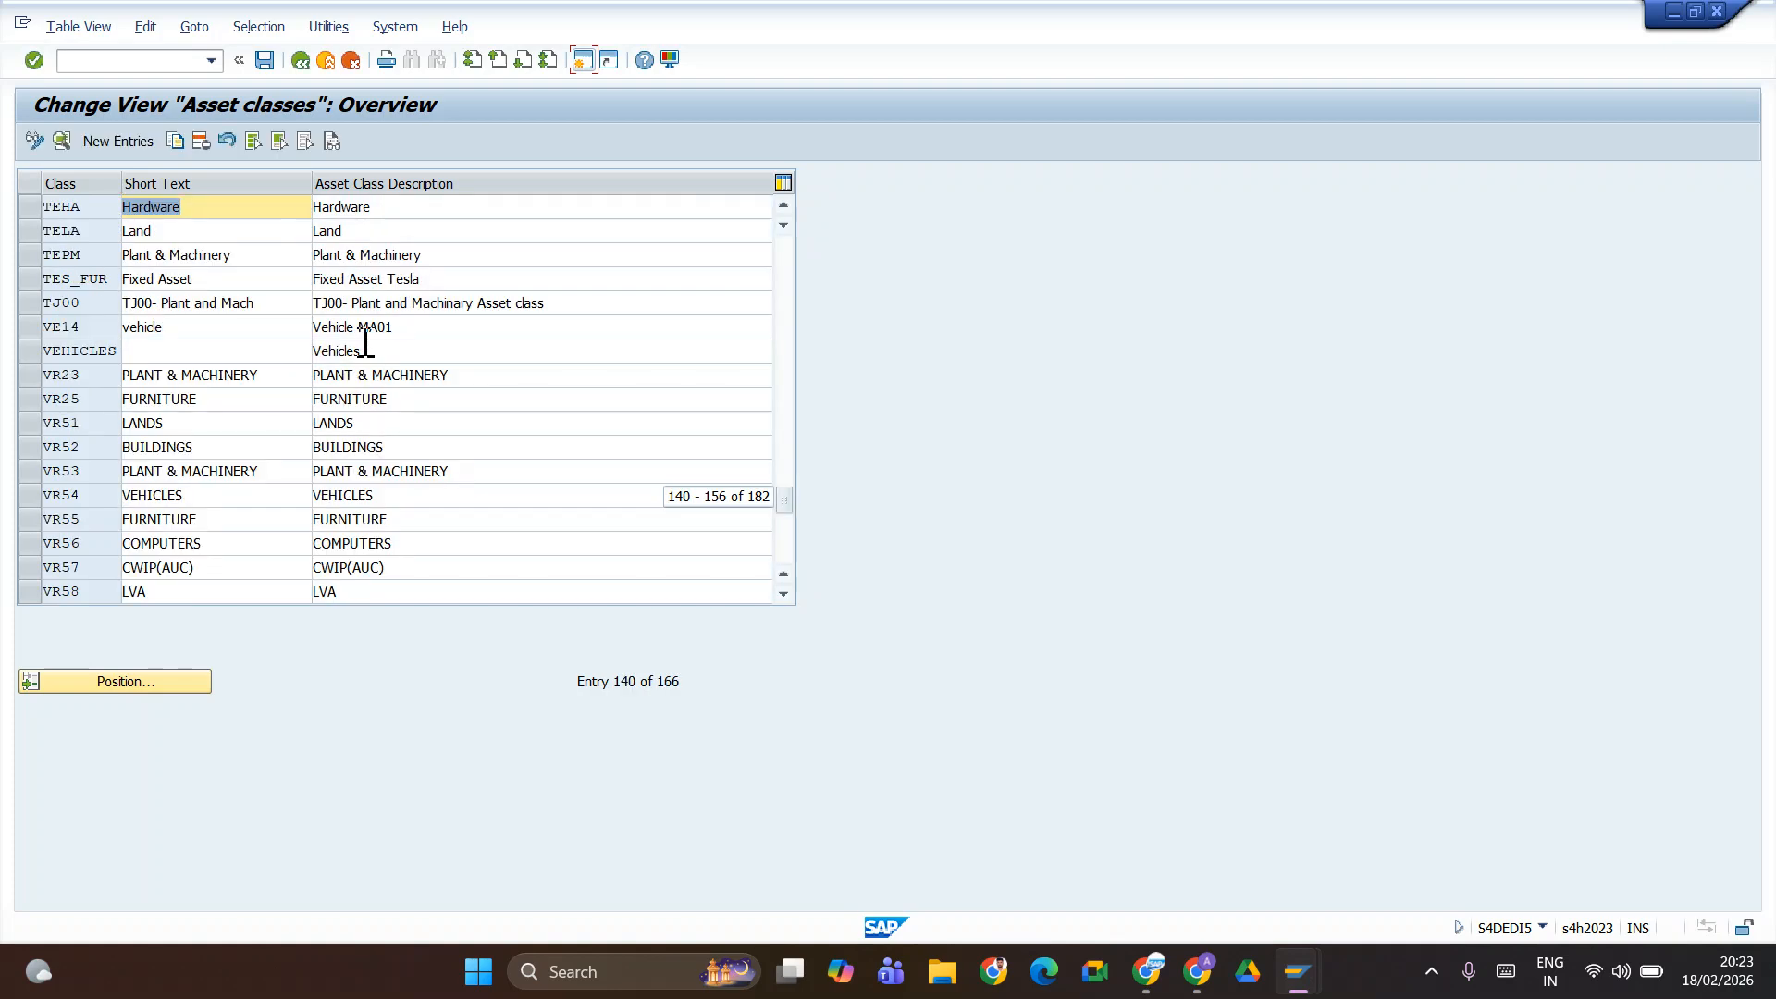
pyautogui.click(29, 207)
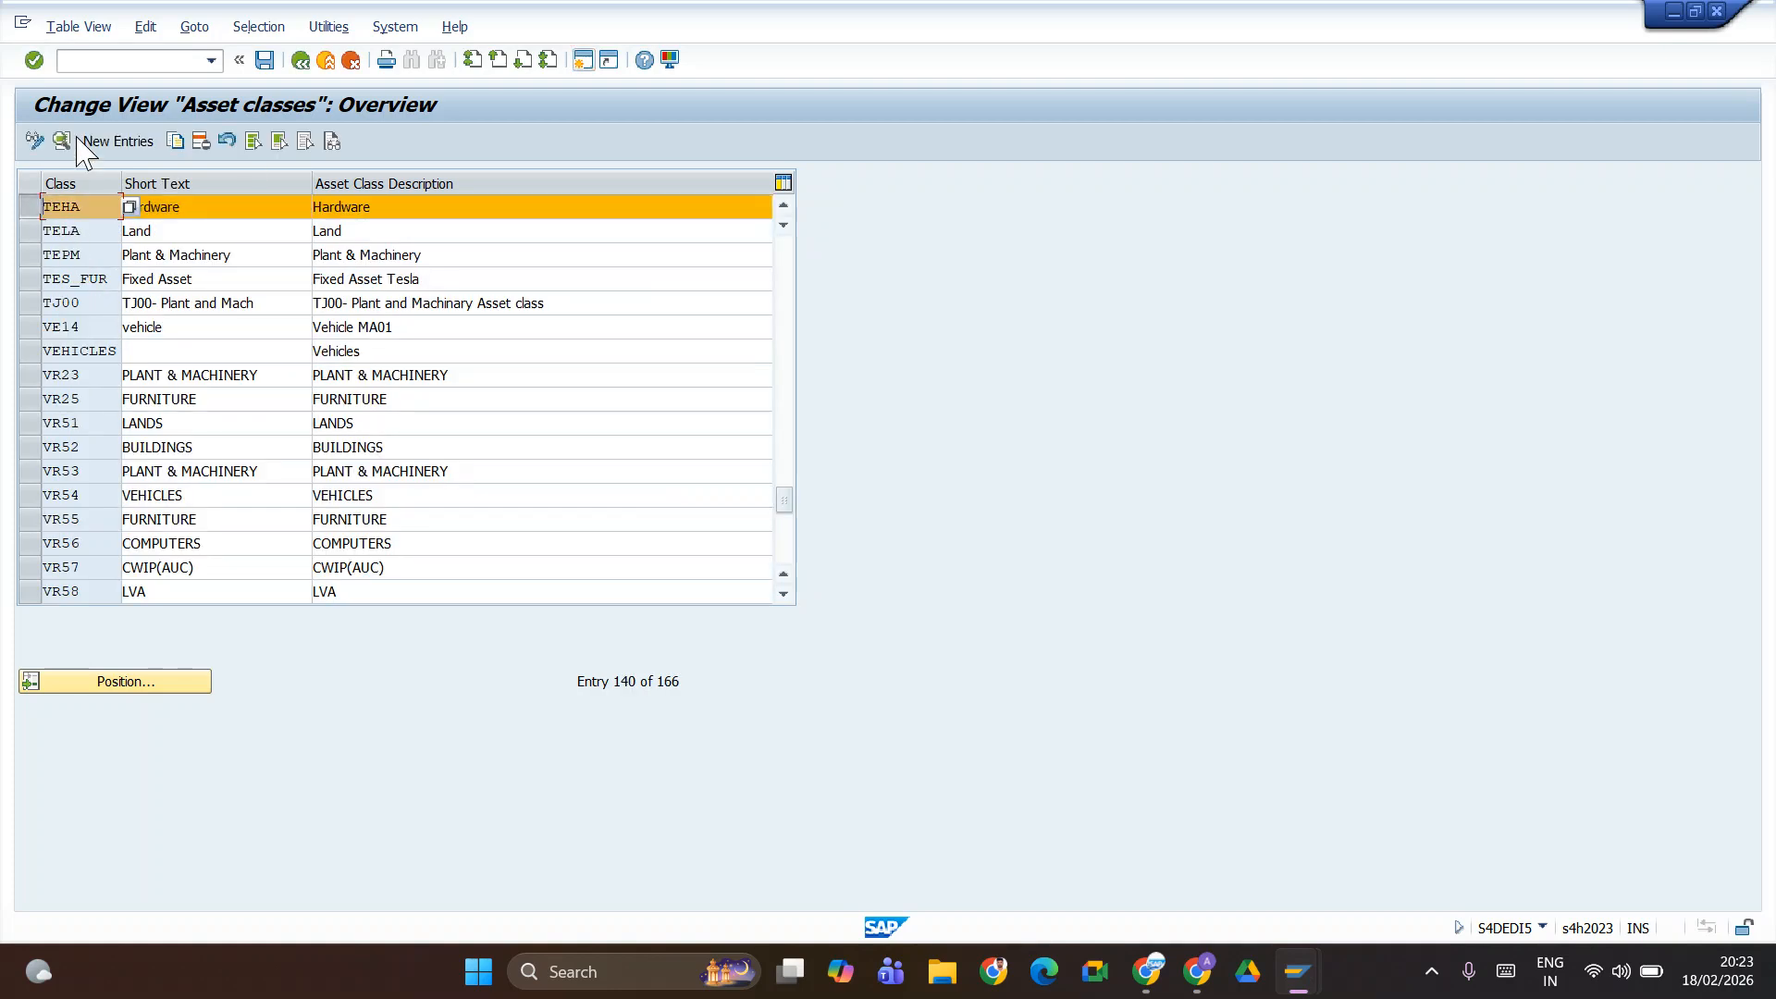
pyautogui.click(61, 141)
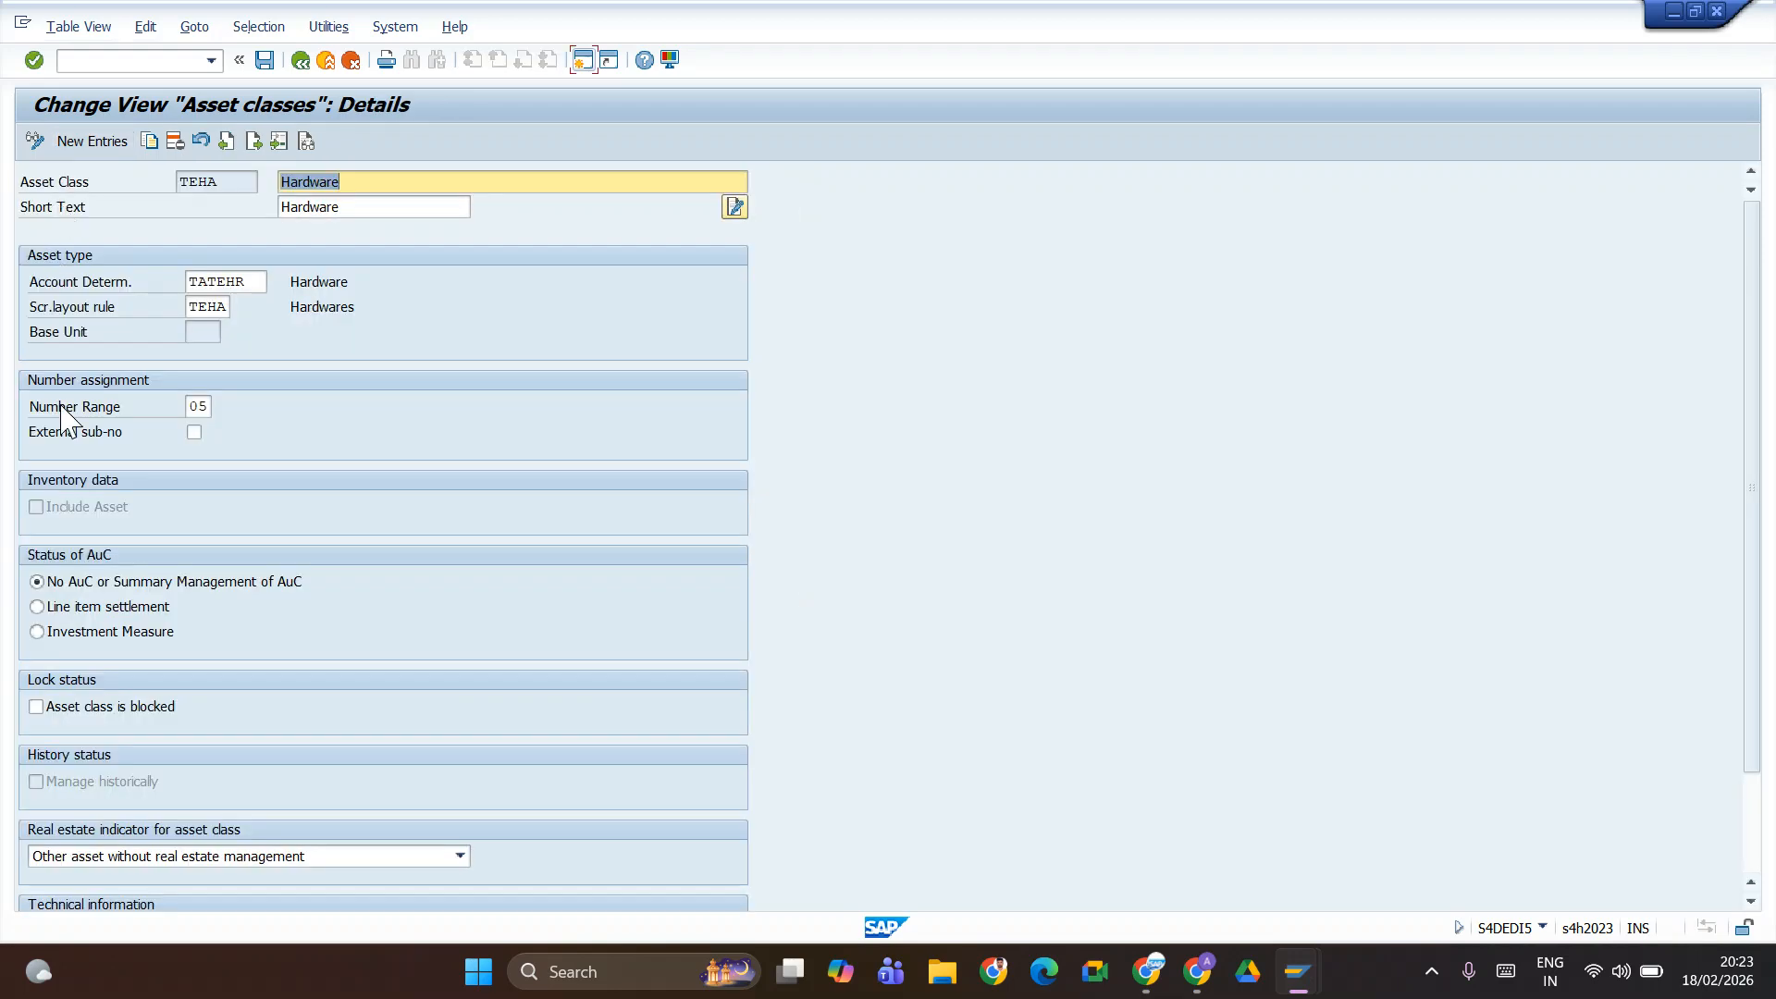
# - Switch to display mode, find asset class TEHA again and view its details
pyautogui.click(35, 141)
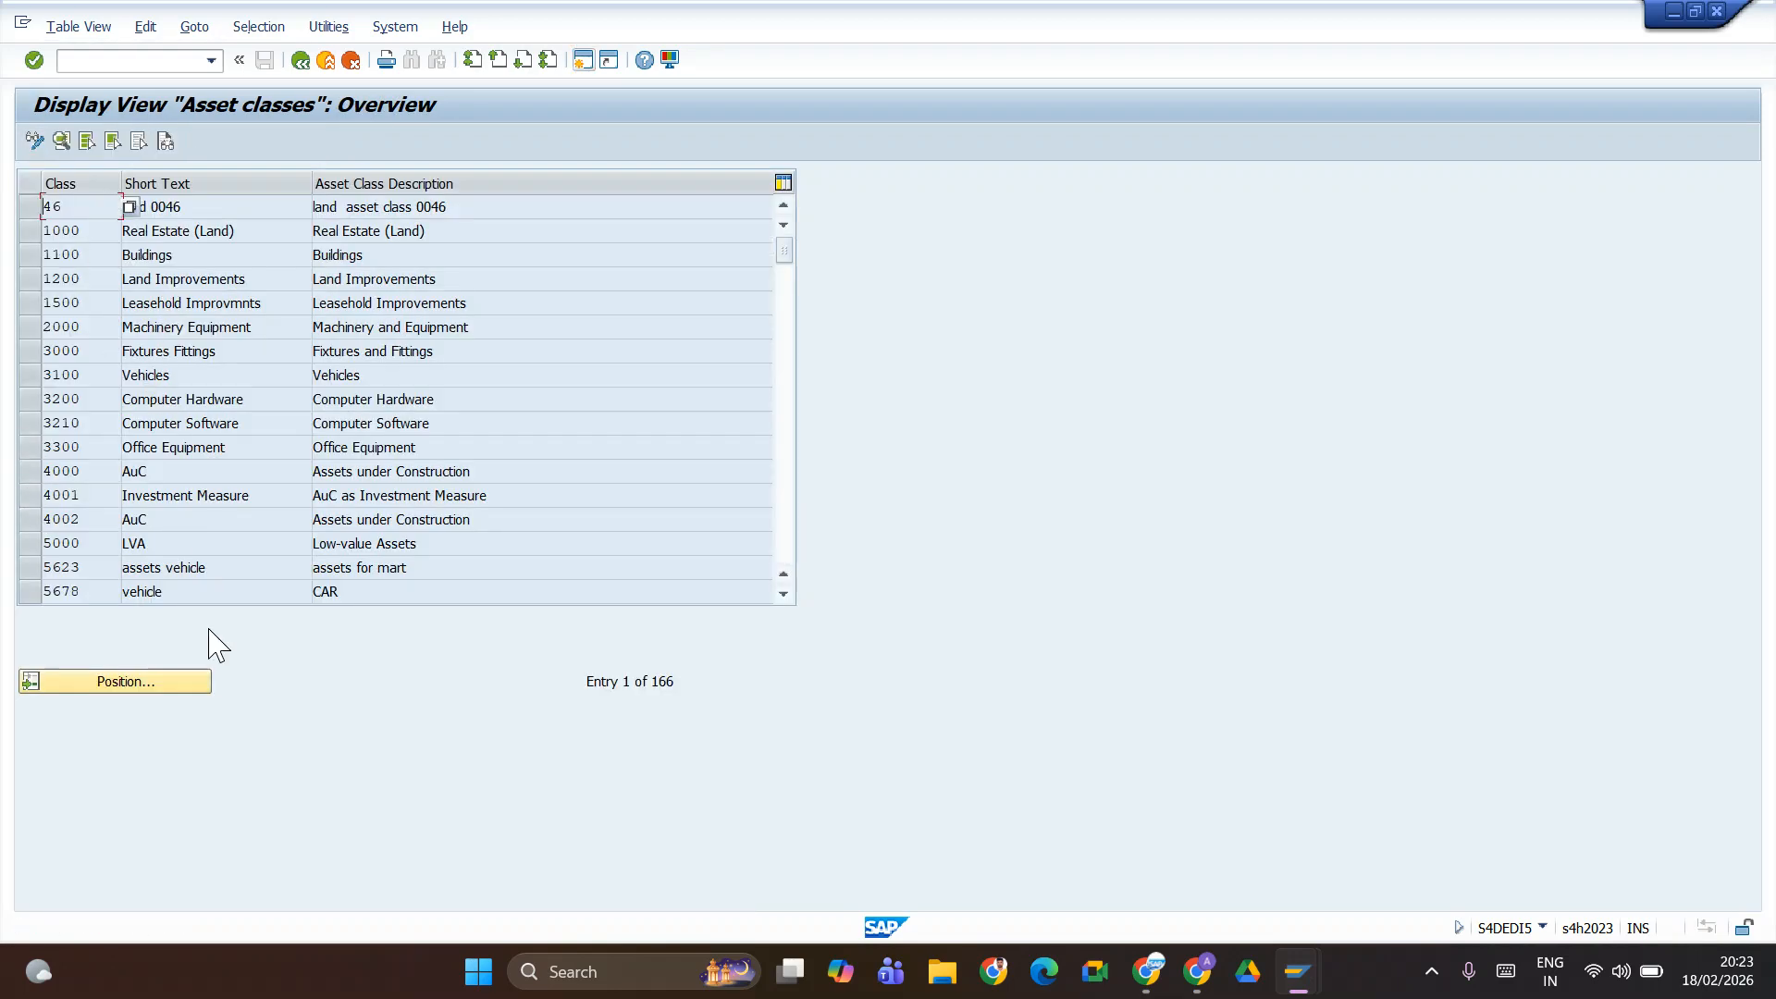
pyautogui.click(132, 685)
pyautogui.click(266, 317)
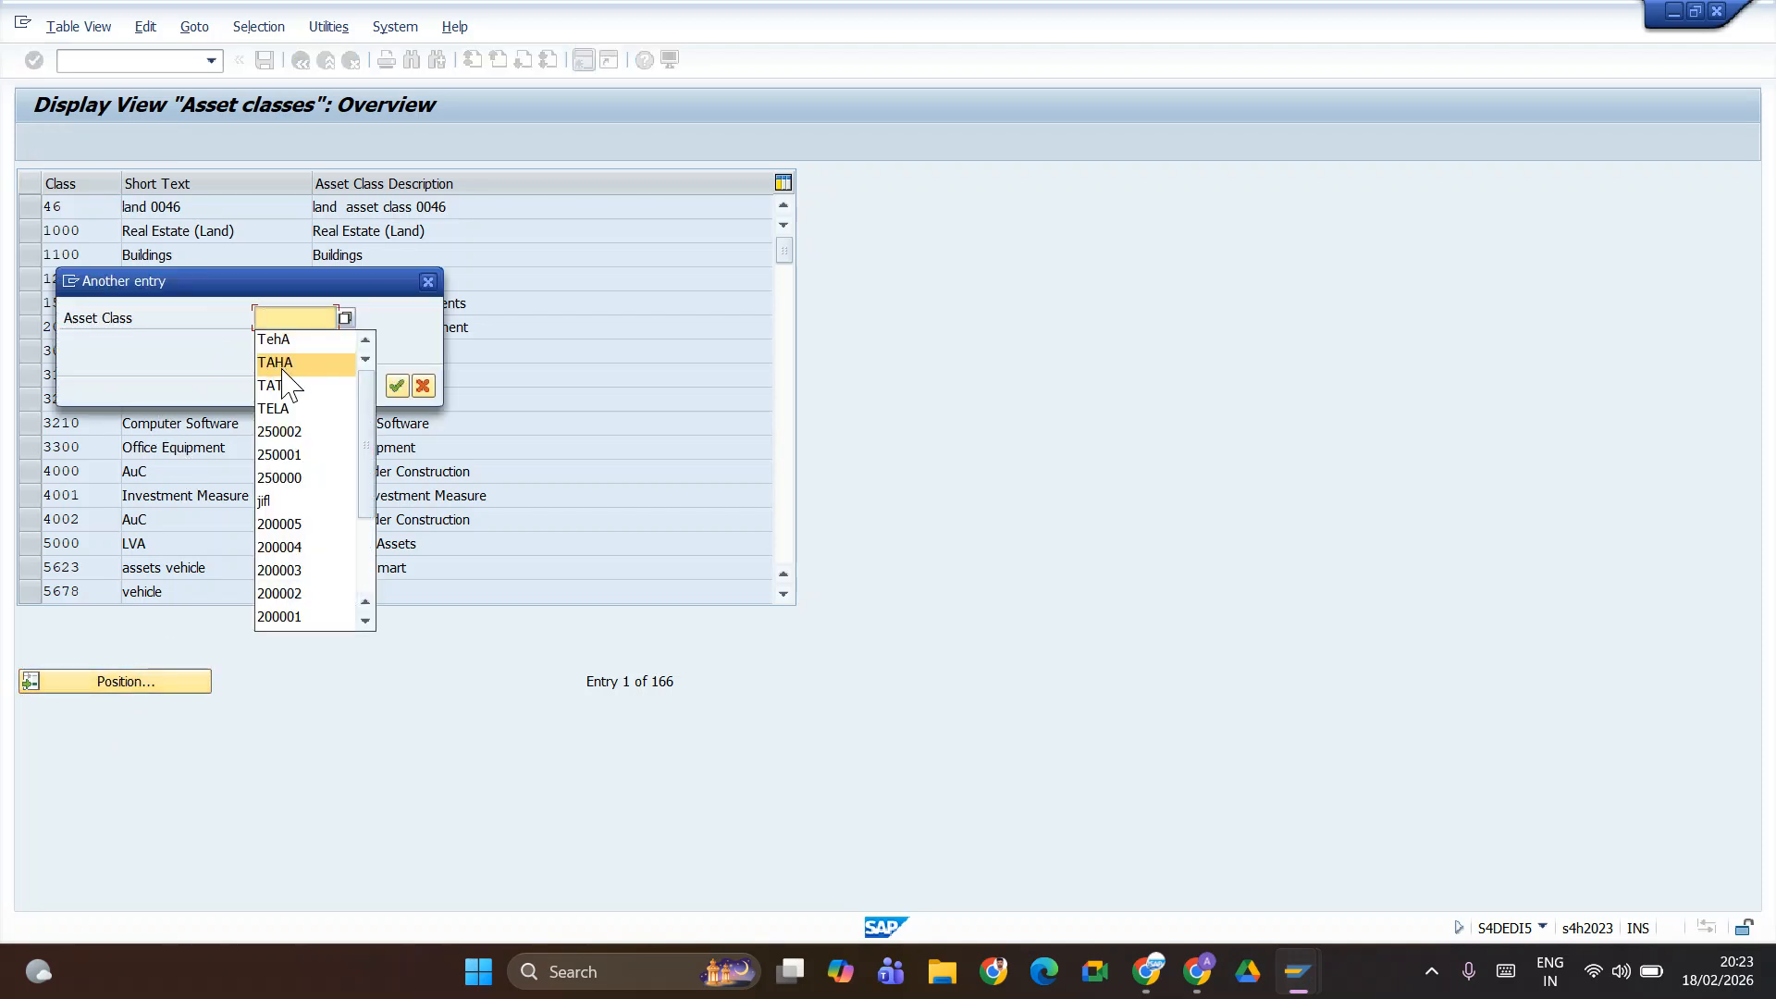
pyautogui.click(287, 342)
pyautogui.press('Return')
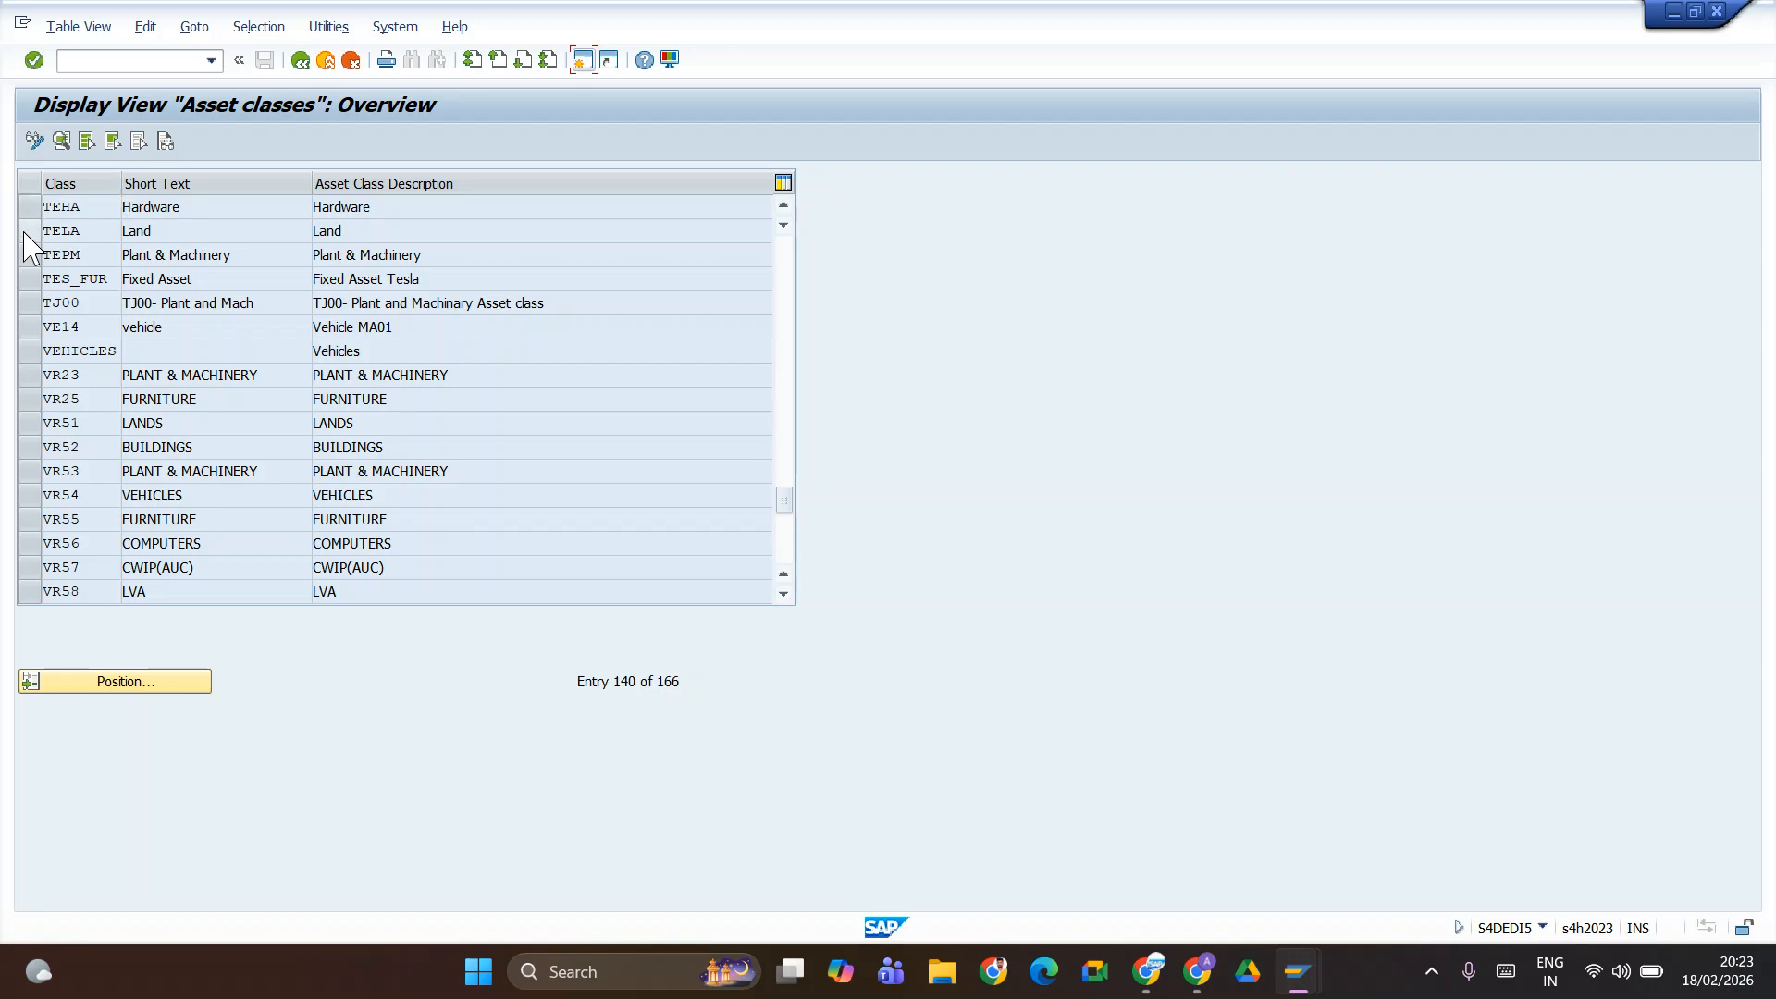
pyautogui.click(36, 206)
pyautogui.click(61, 141)
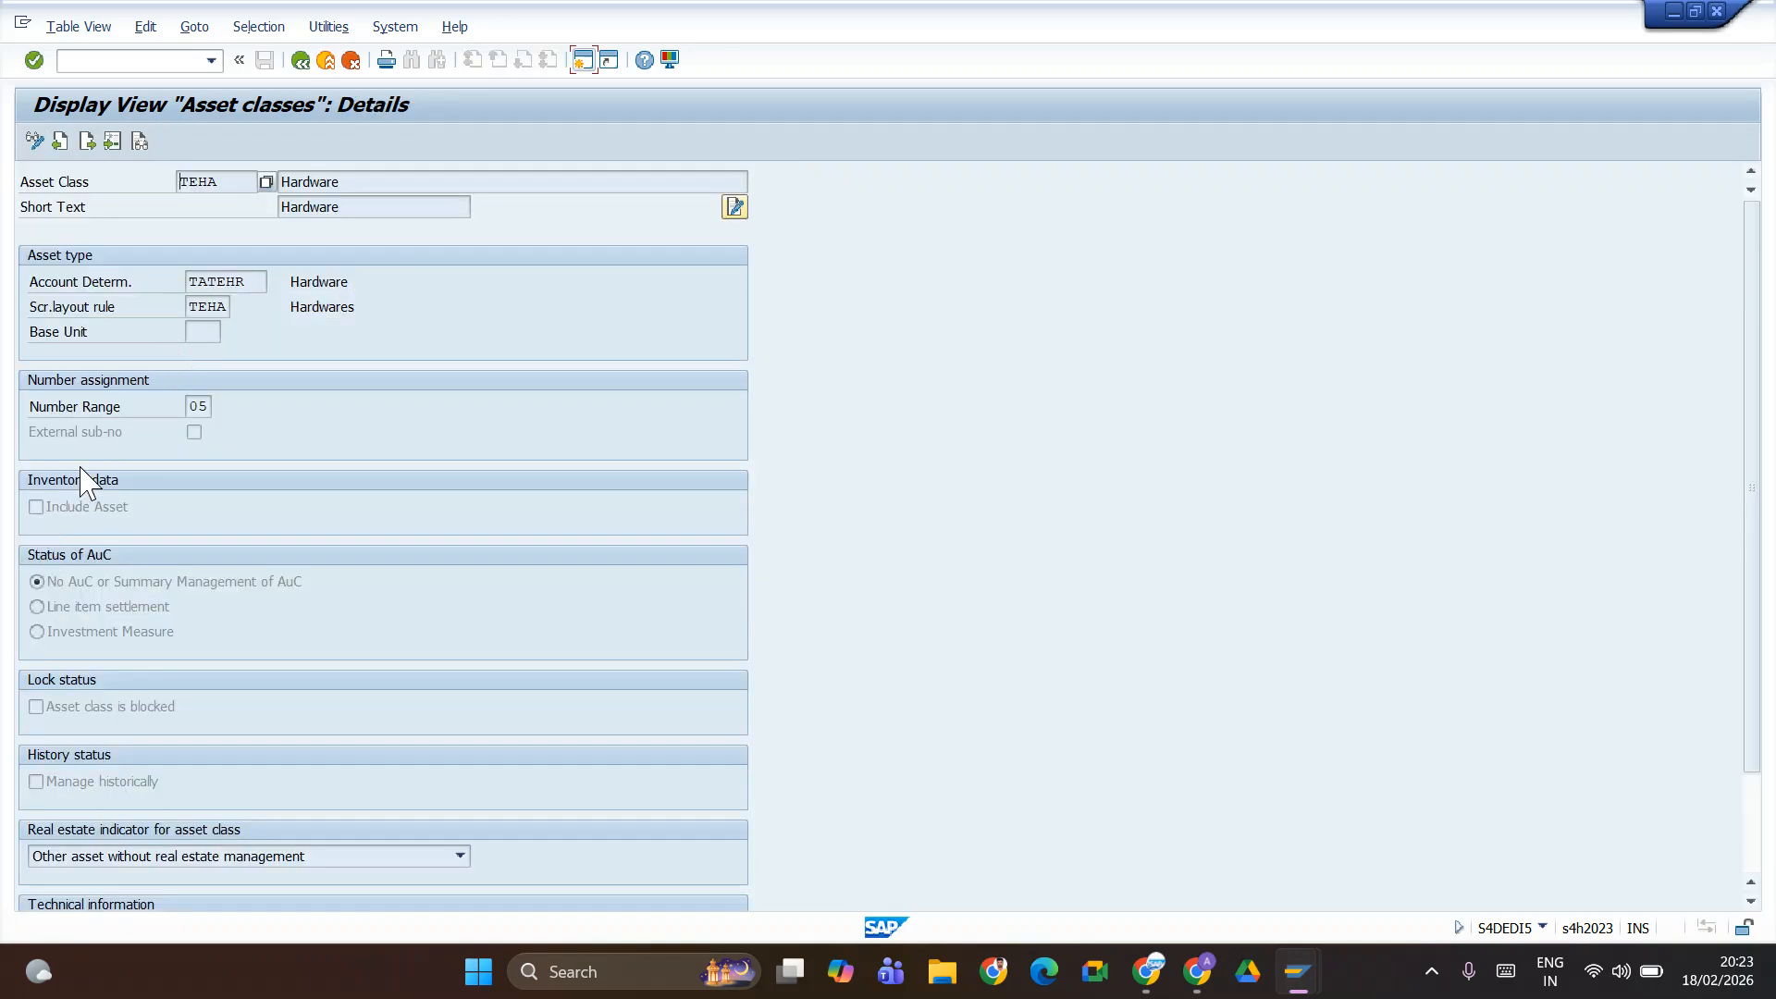
# - Locate asset class TEHA in the changeable overview, check its details and return to the overview
pyautogui.press('F3')
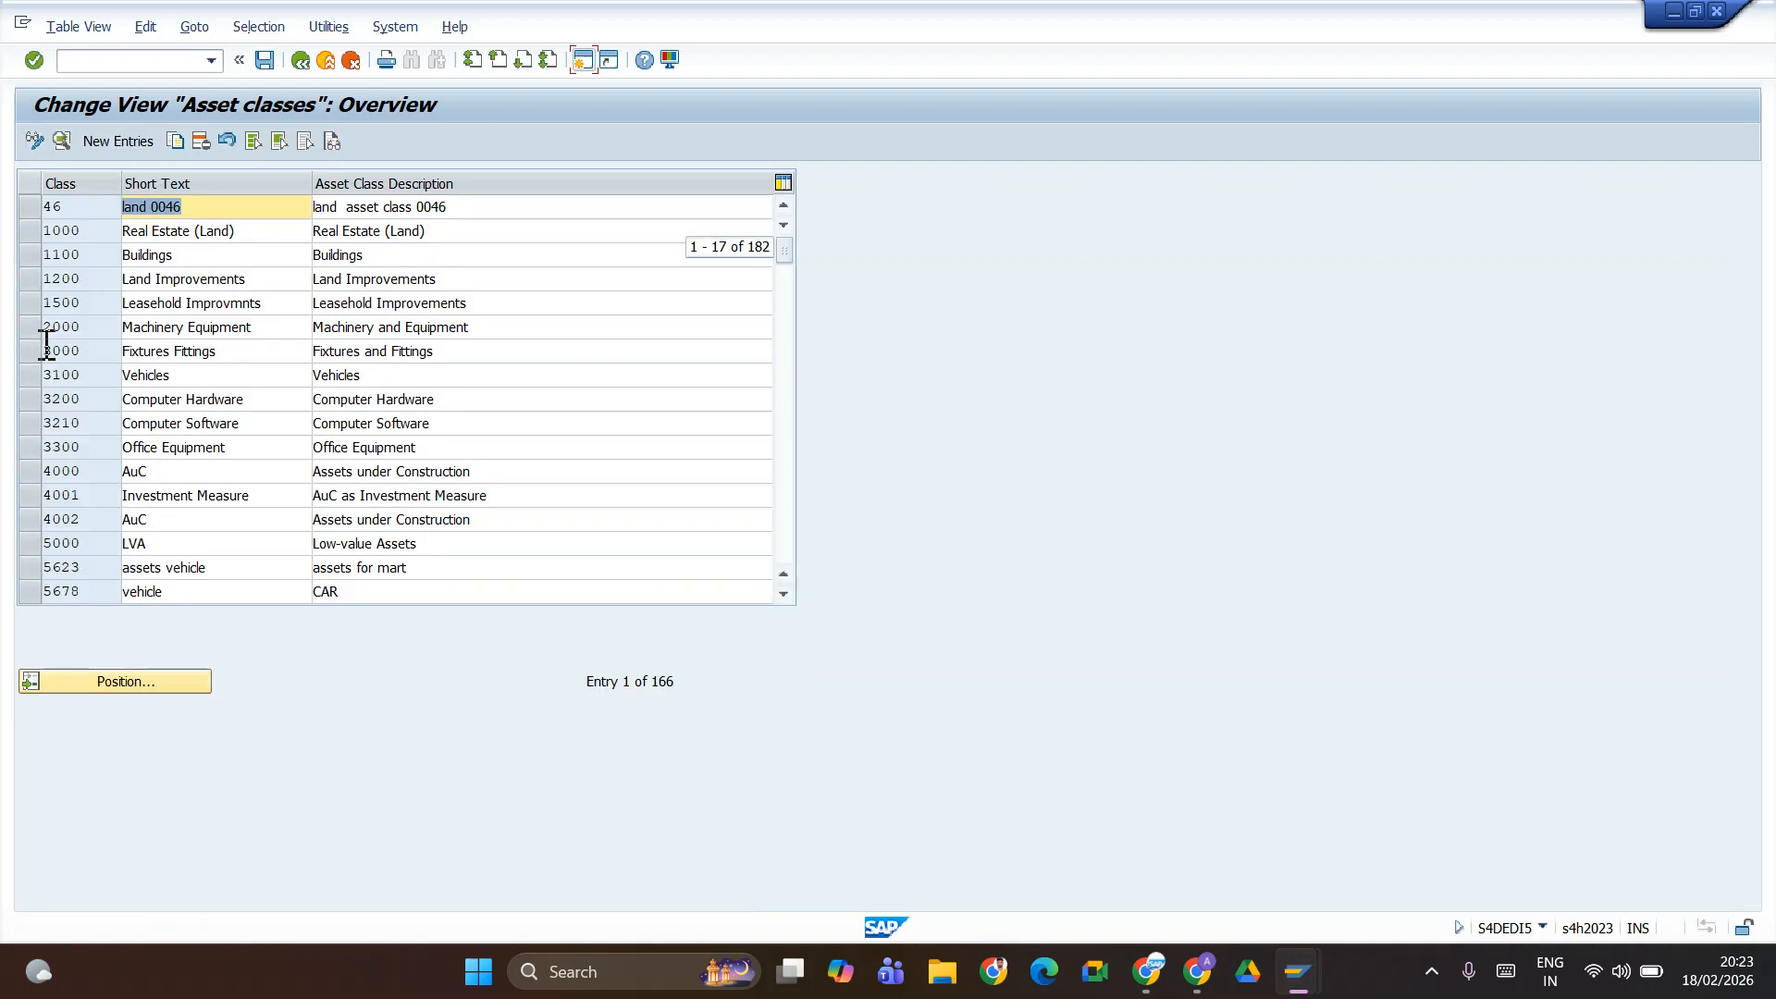
pyautogui.click(156, 683)
pyautogui.press('space')
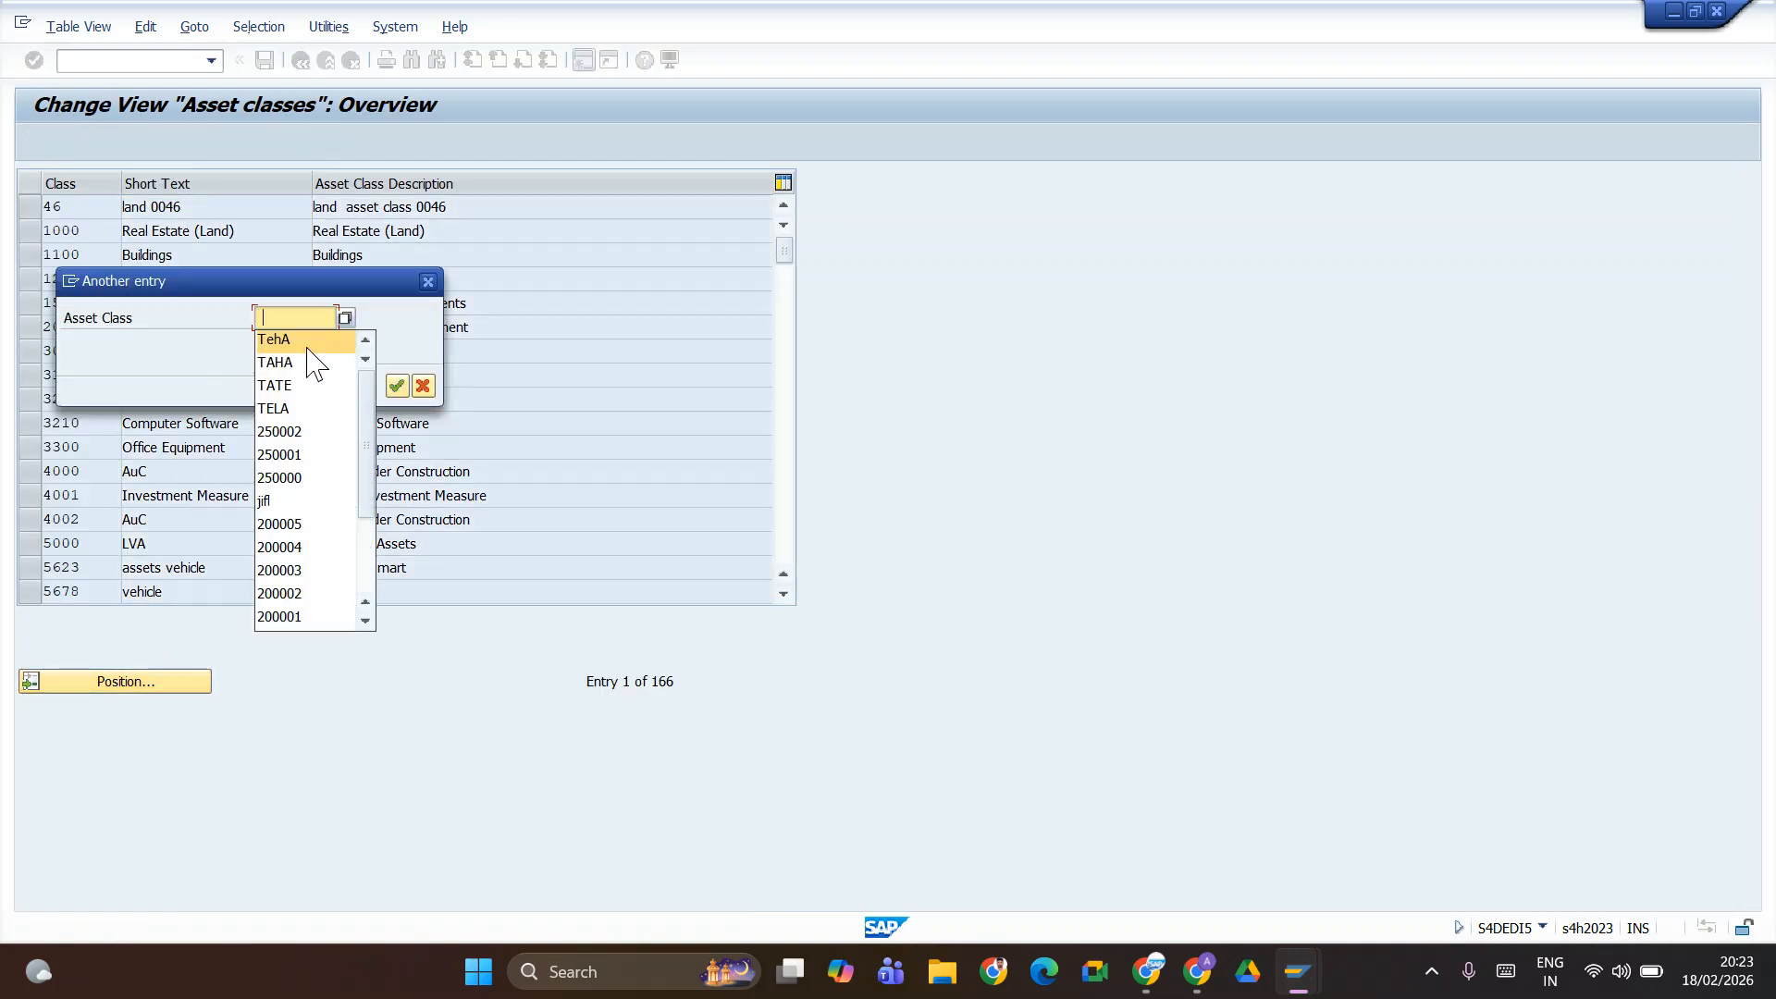
pyautogui.click(307, 348)
pyautogui.press('Return')
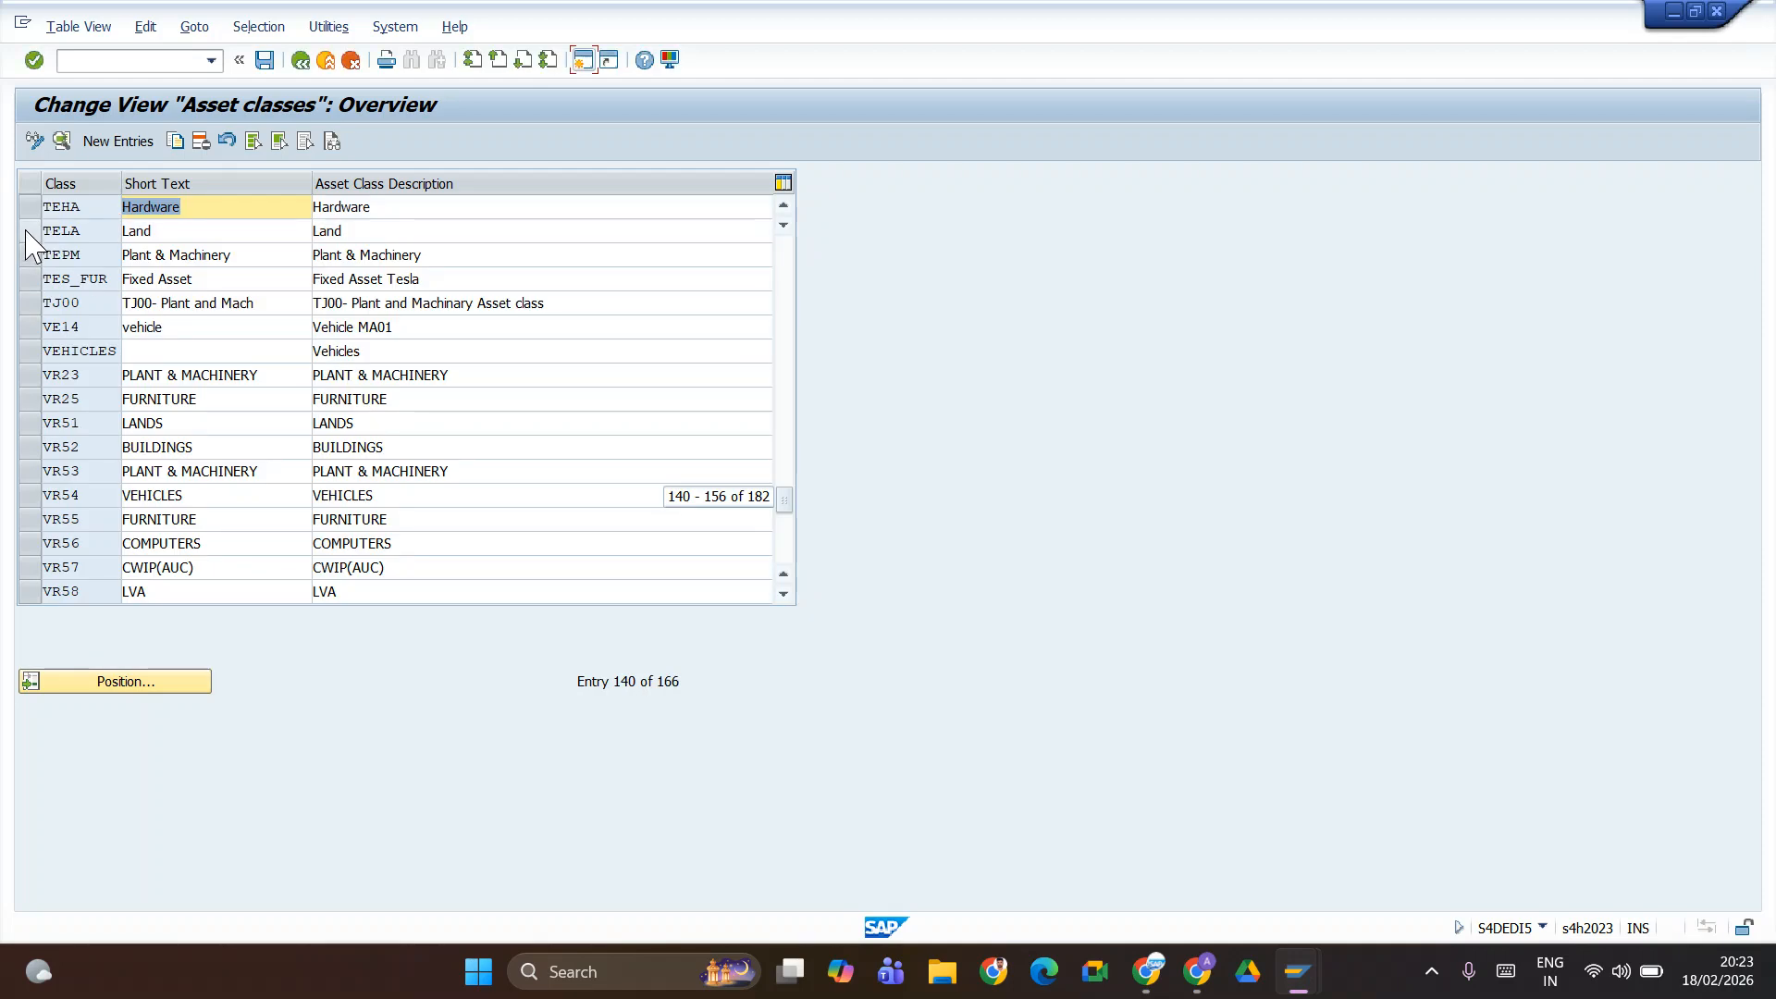
pyautogui.click(29, 209)
pyautogui.click(61, 141)
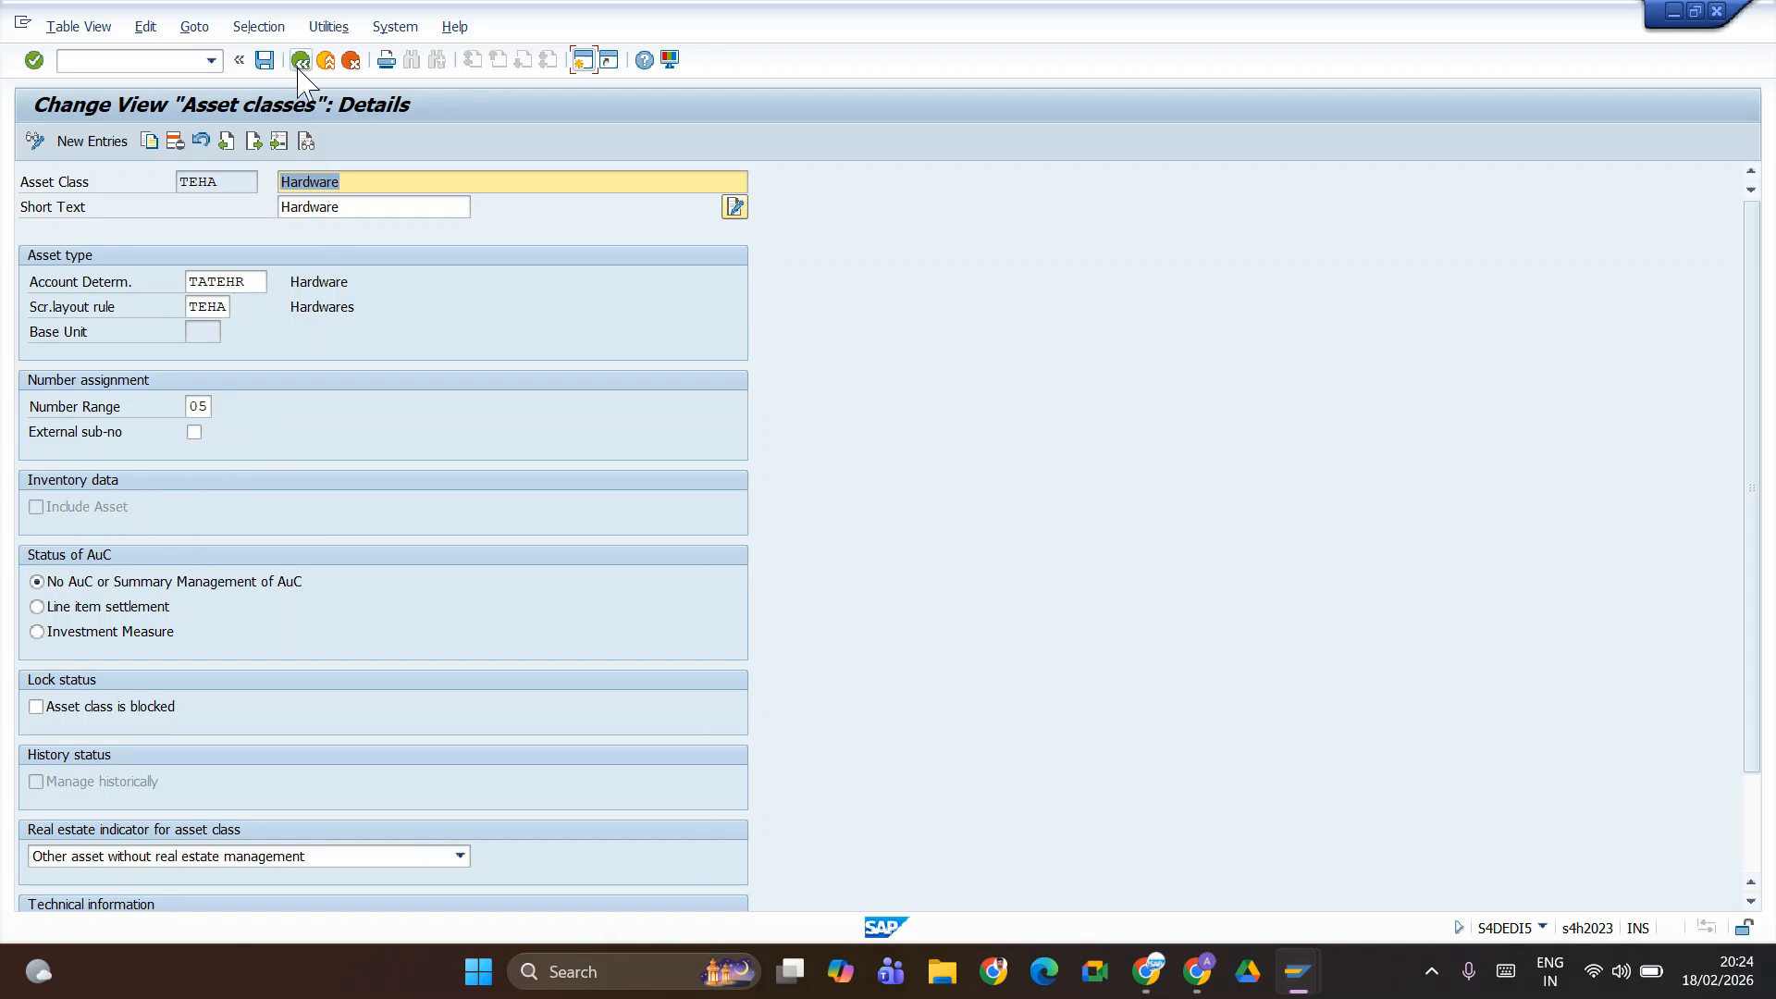
pyautogui.click(252, 141)
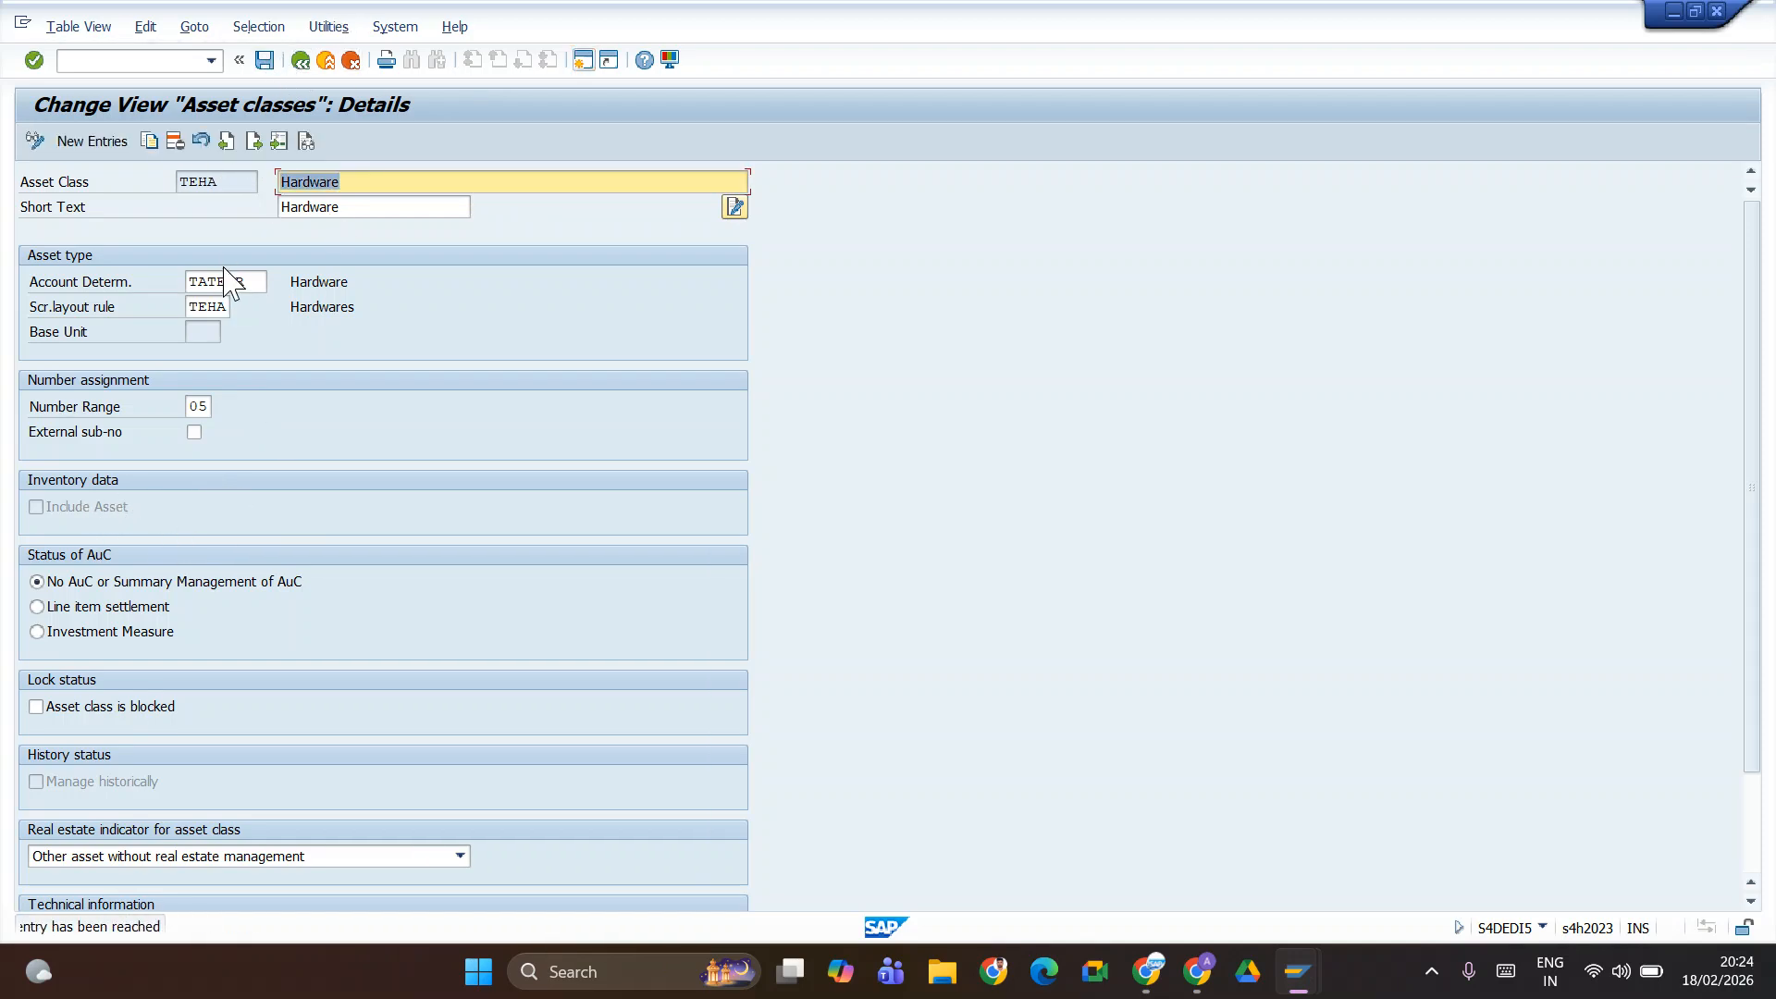
pyautogui.click(299, 61)
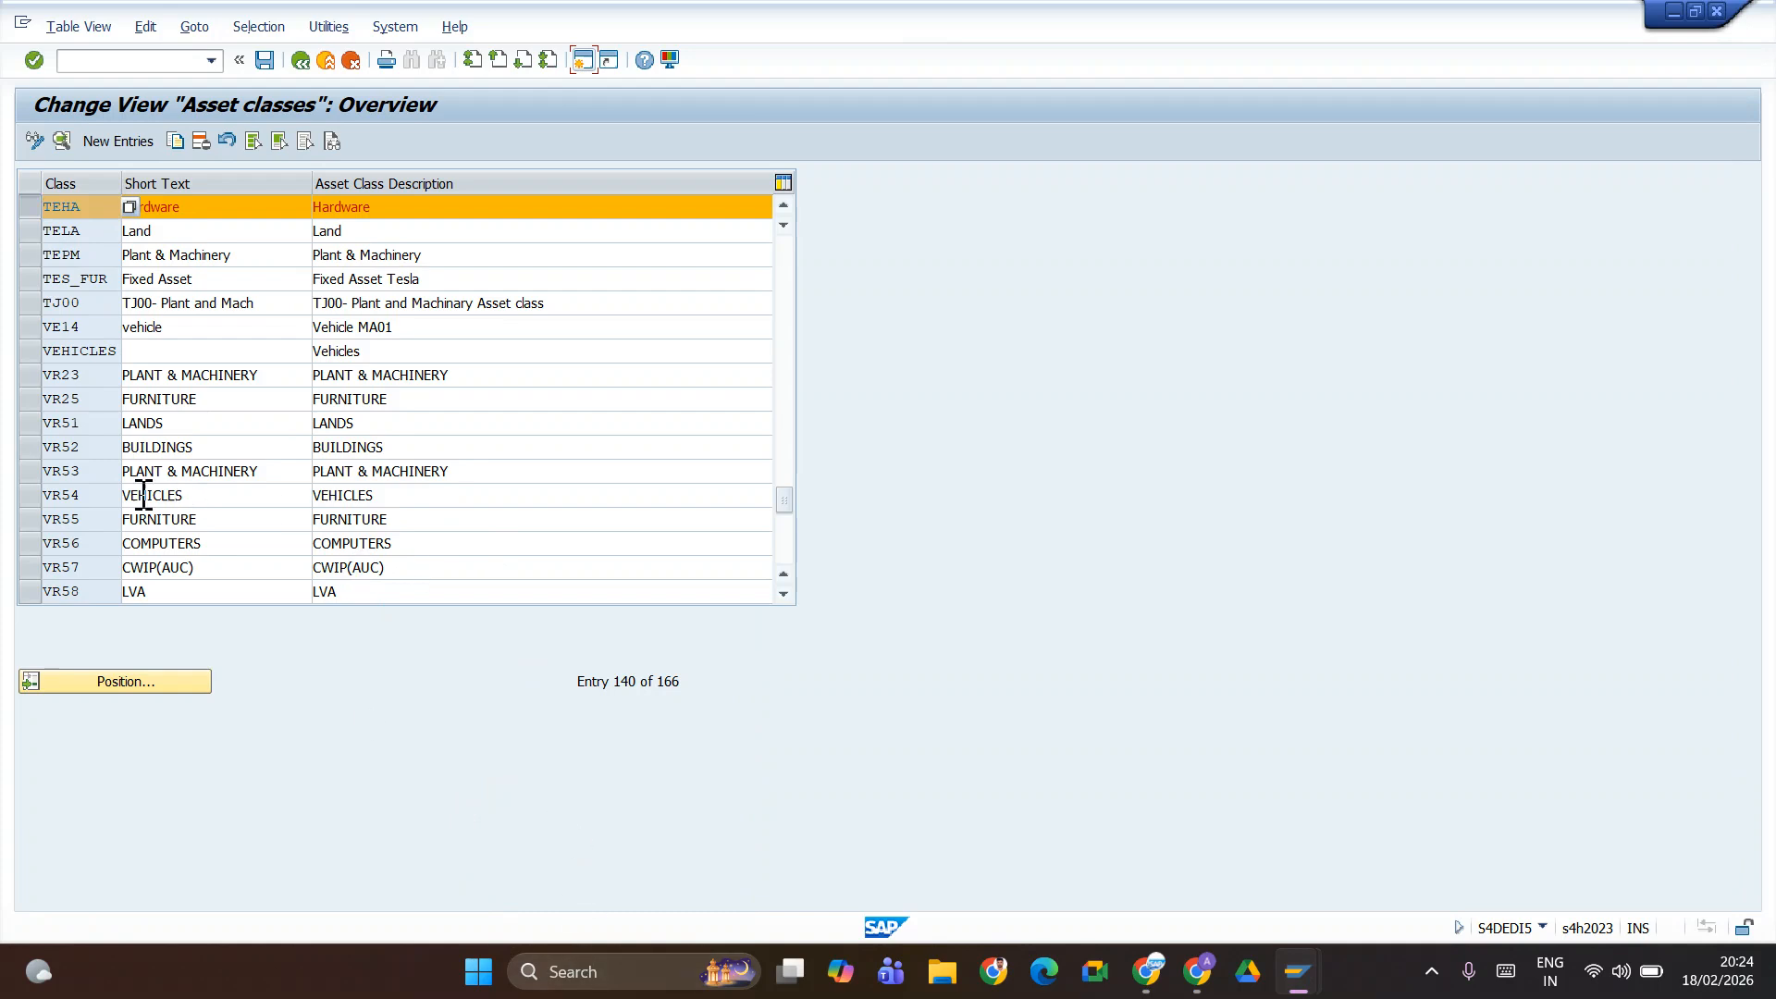
# - Create a new asset class TAVE with the description Vehical and the short text Vehichals
pyautogui.click(117, 140)
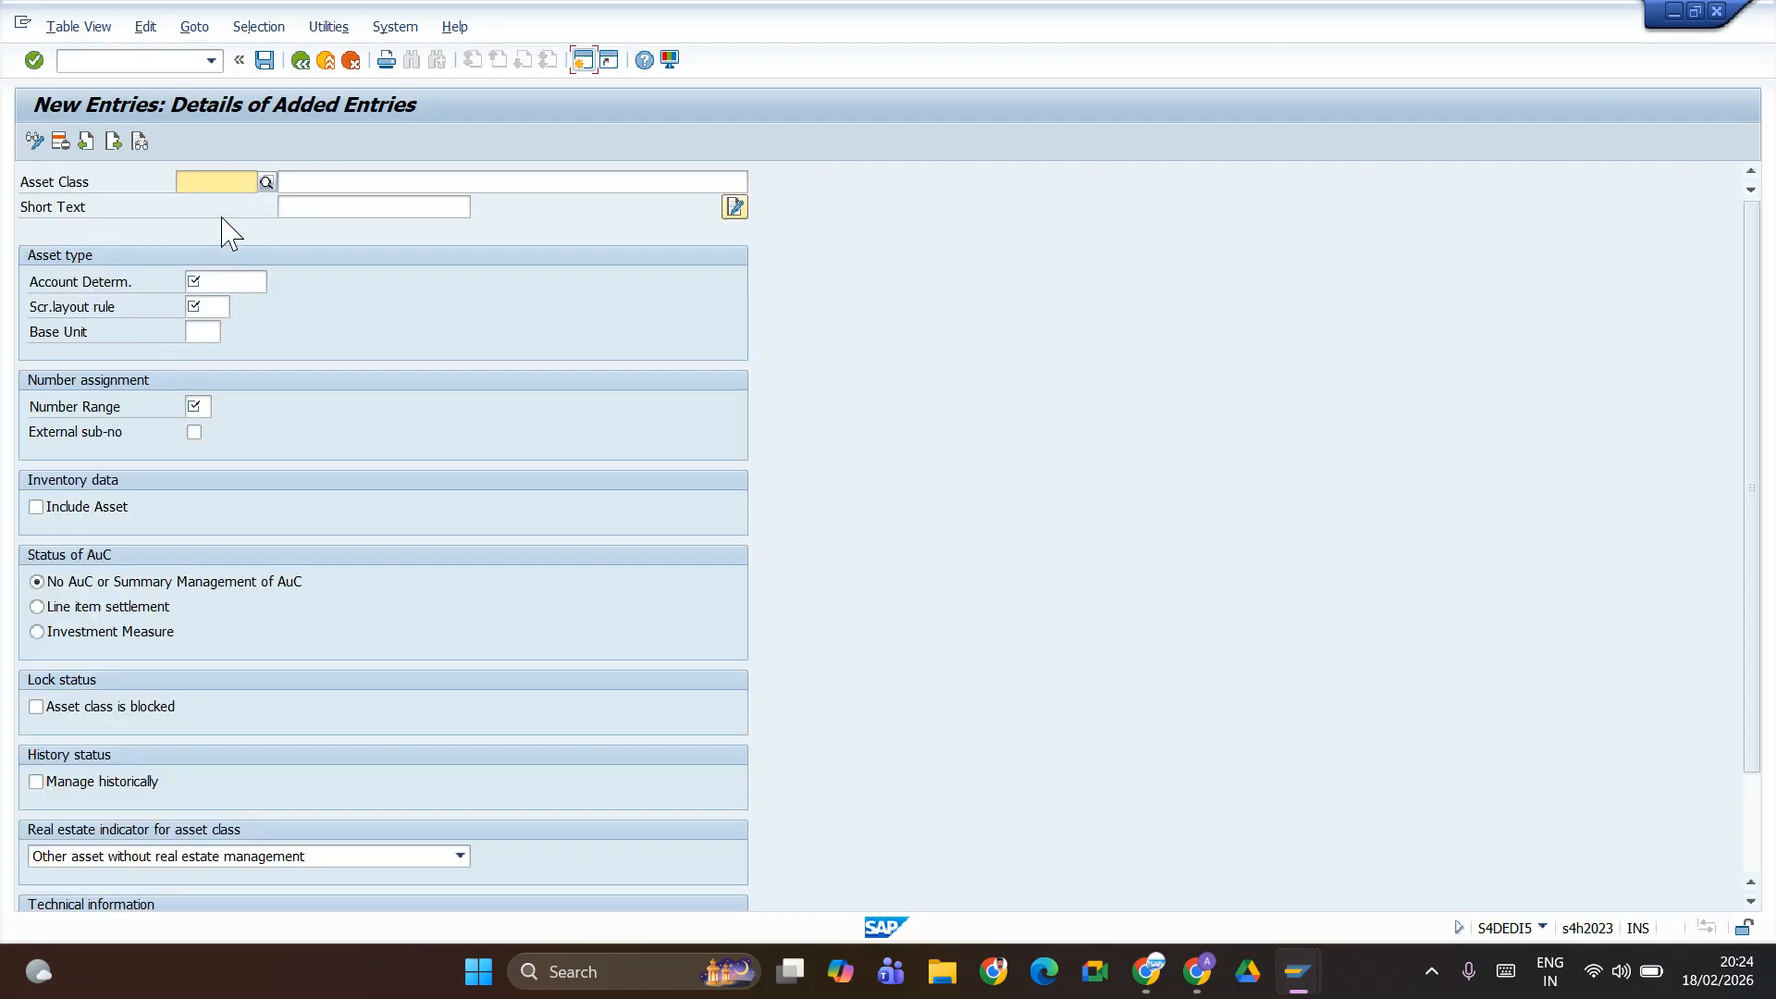
pyautogui.hotkey('alt', 'Tab')
pyautogui.hotkey('alt', 'Tab')
pyautogui.write('TA')
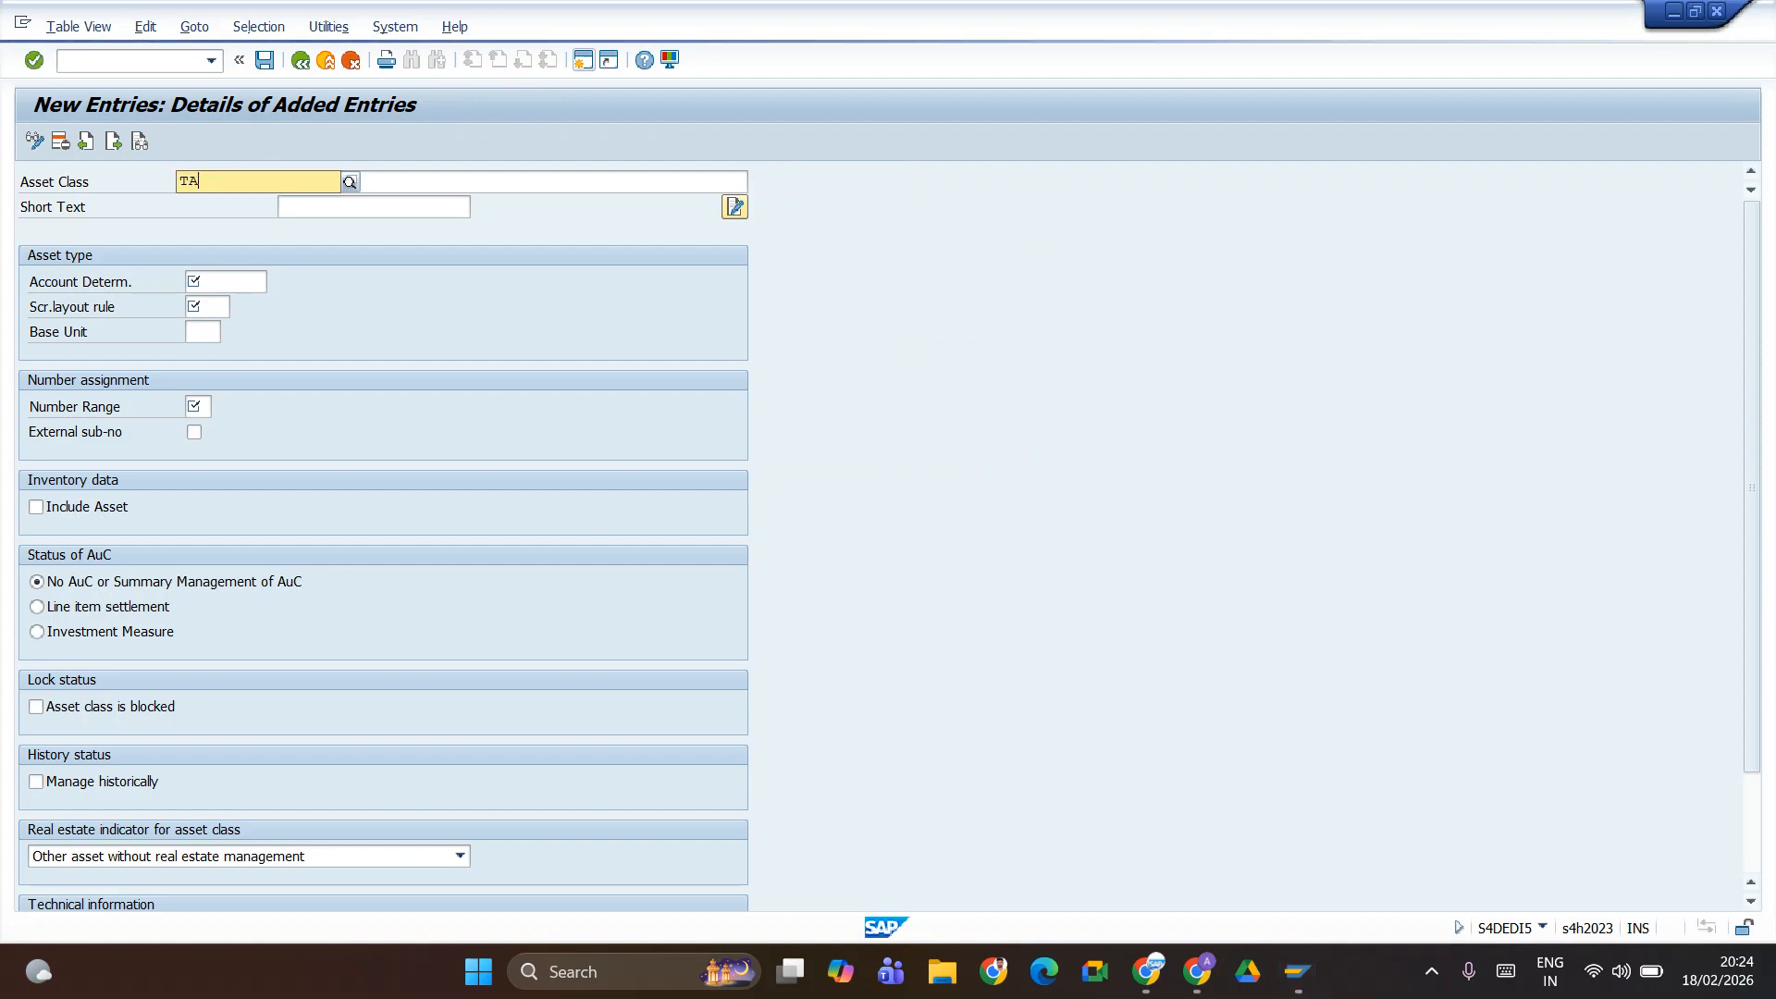
pyautogui.write('VE')
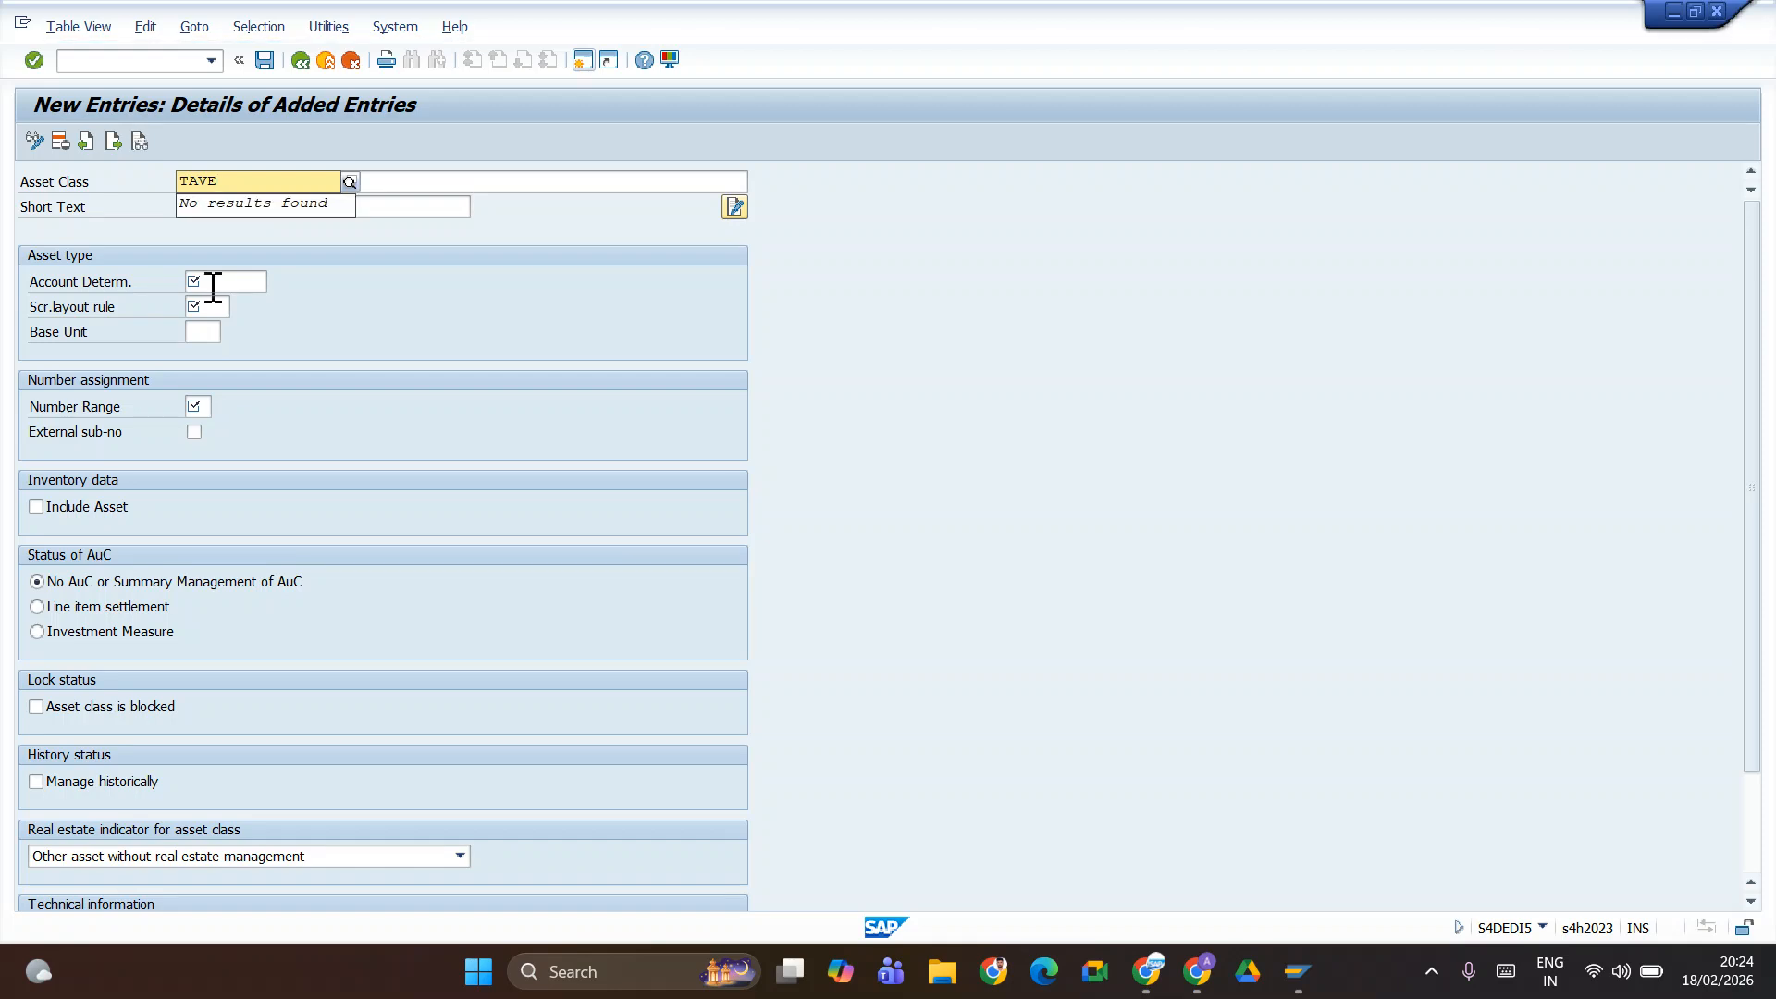
pyautogui.press('Tab')
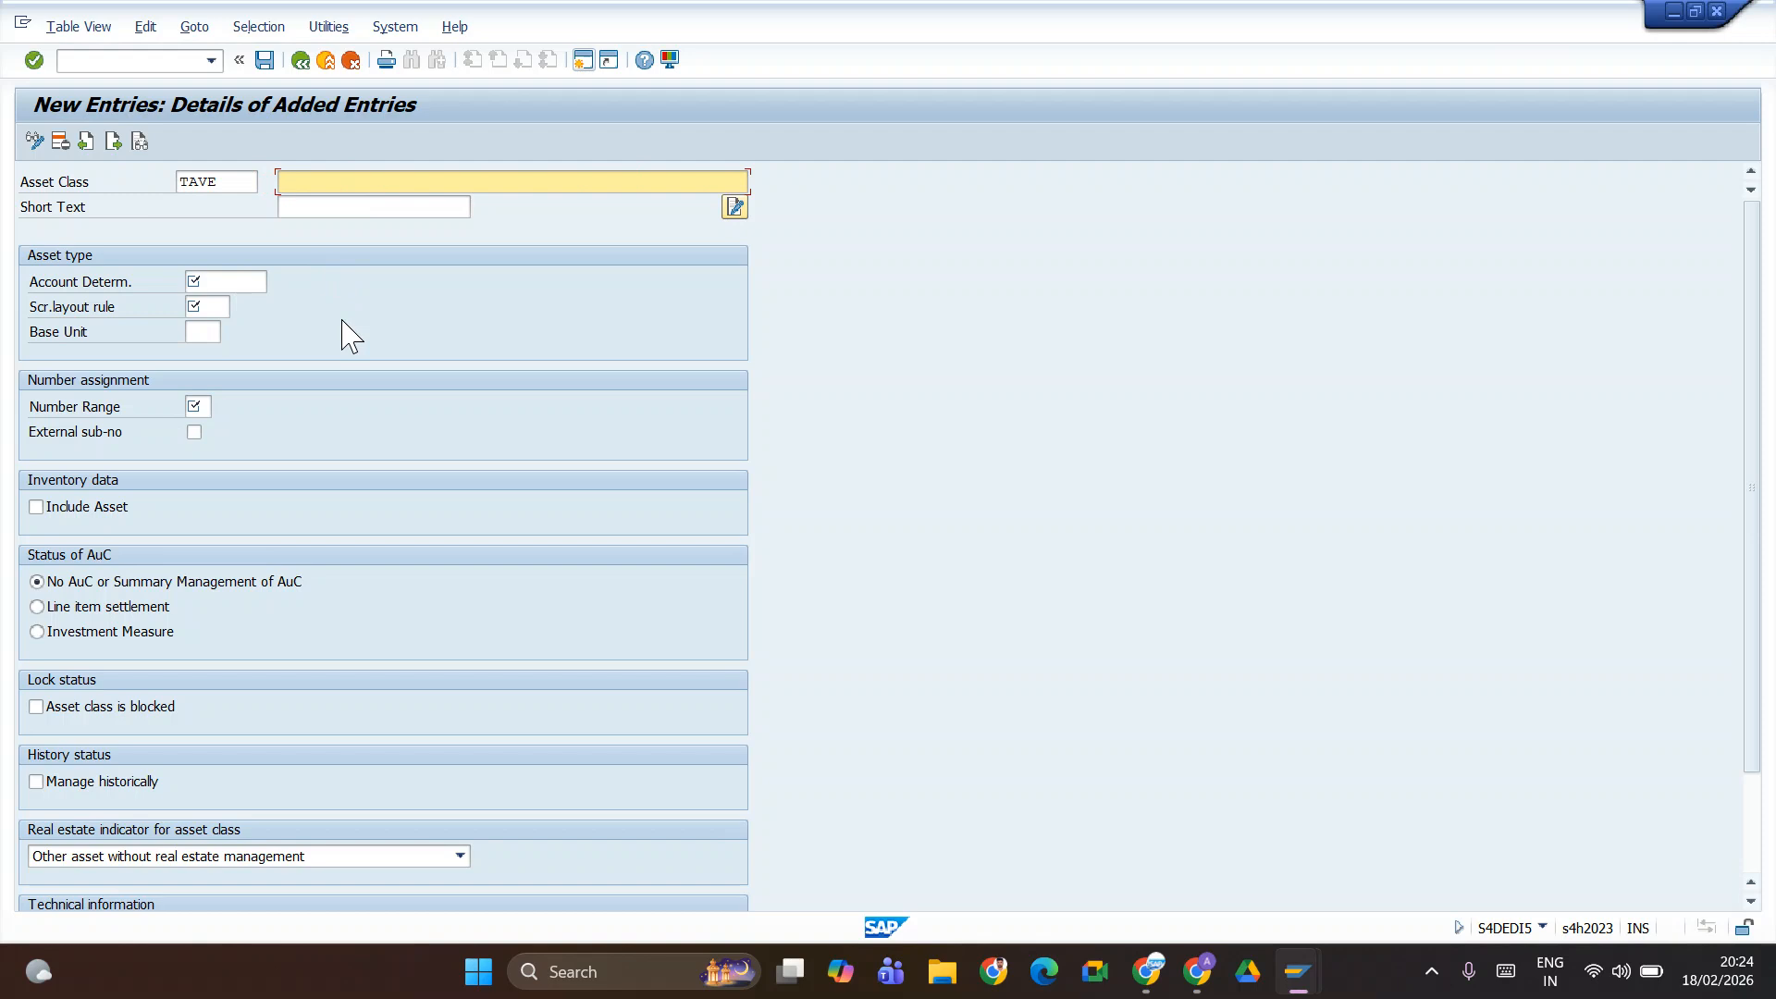
pyautogui.write('V')
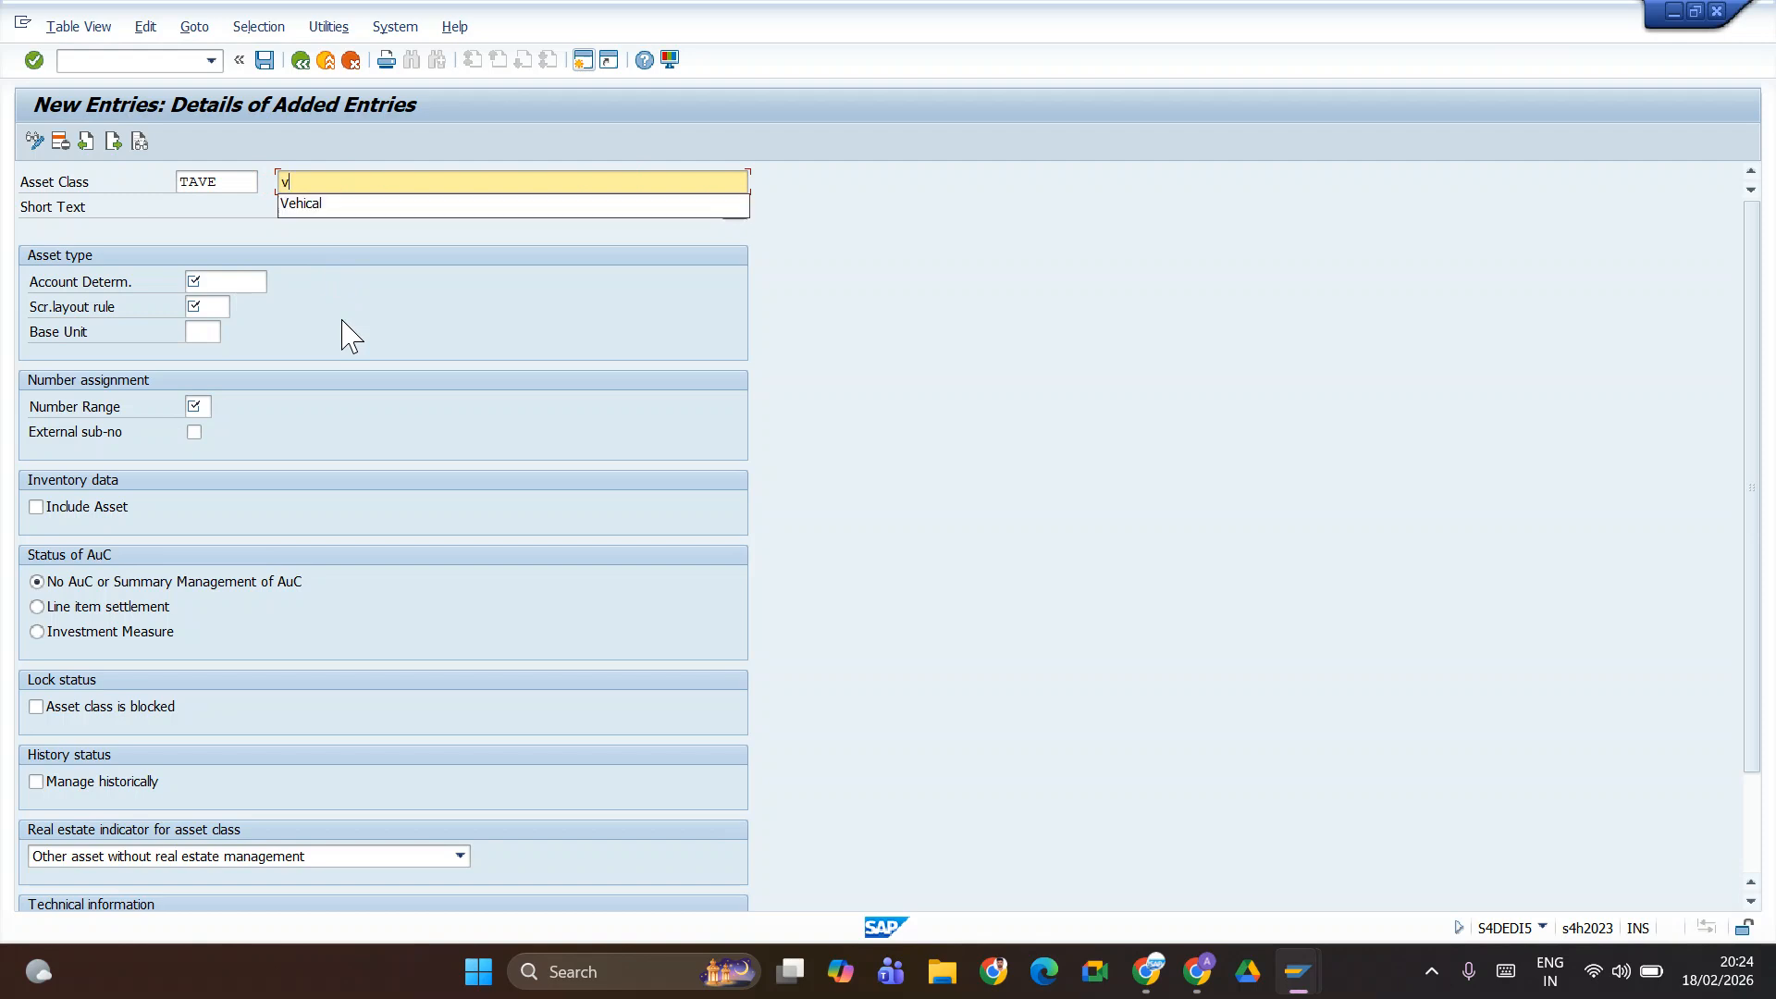
pyautogui.press('Down')
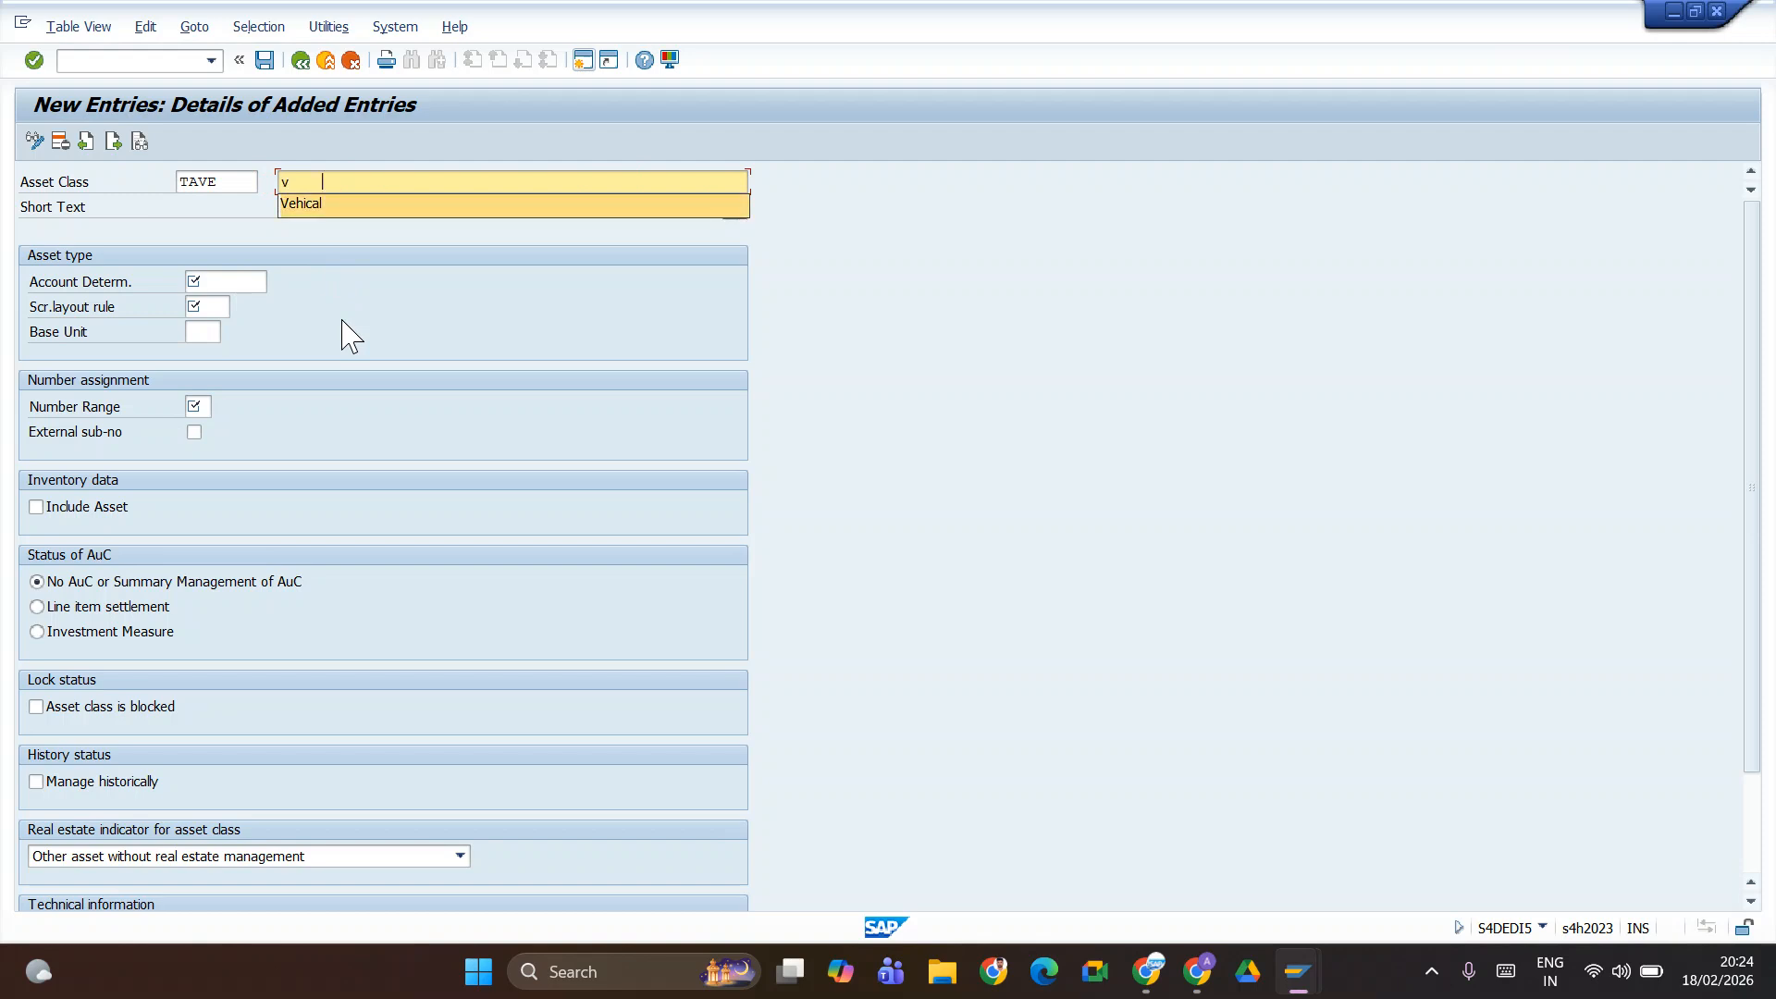
pyautogui.press('Return')
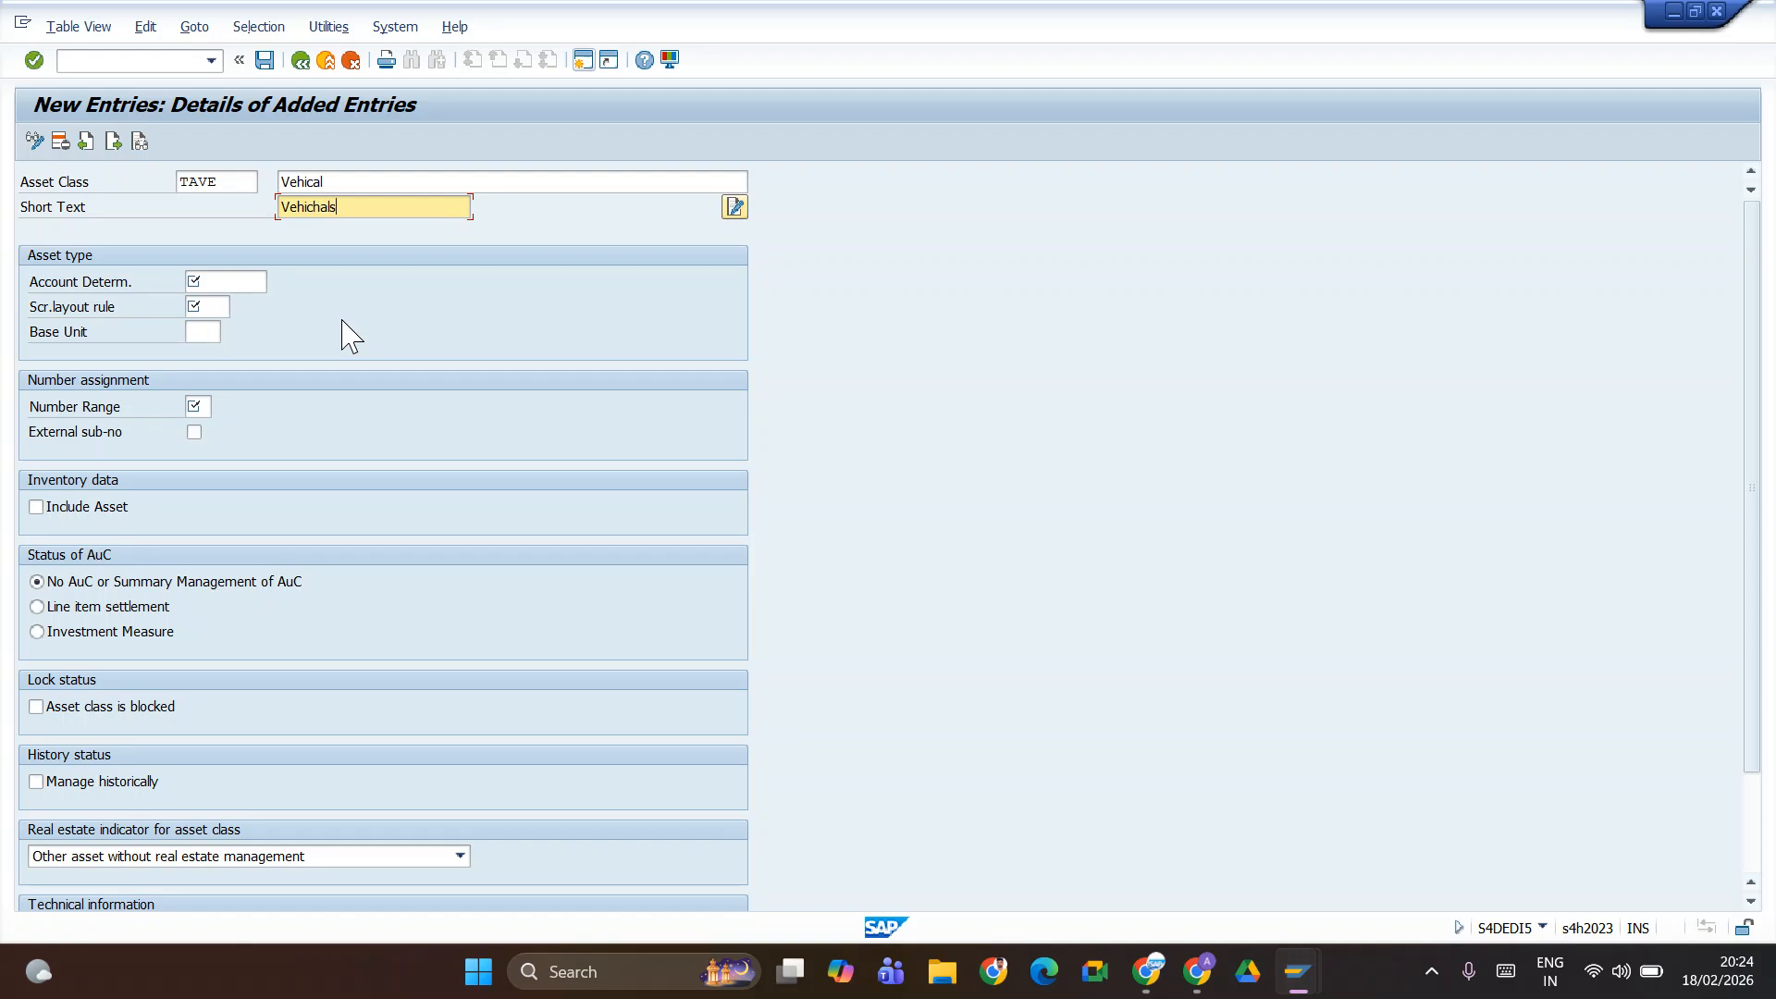
pyautogui.press('Return')
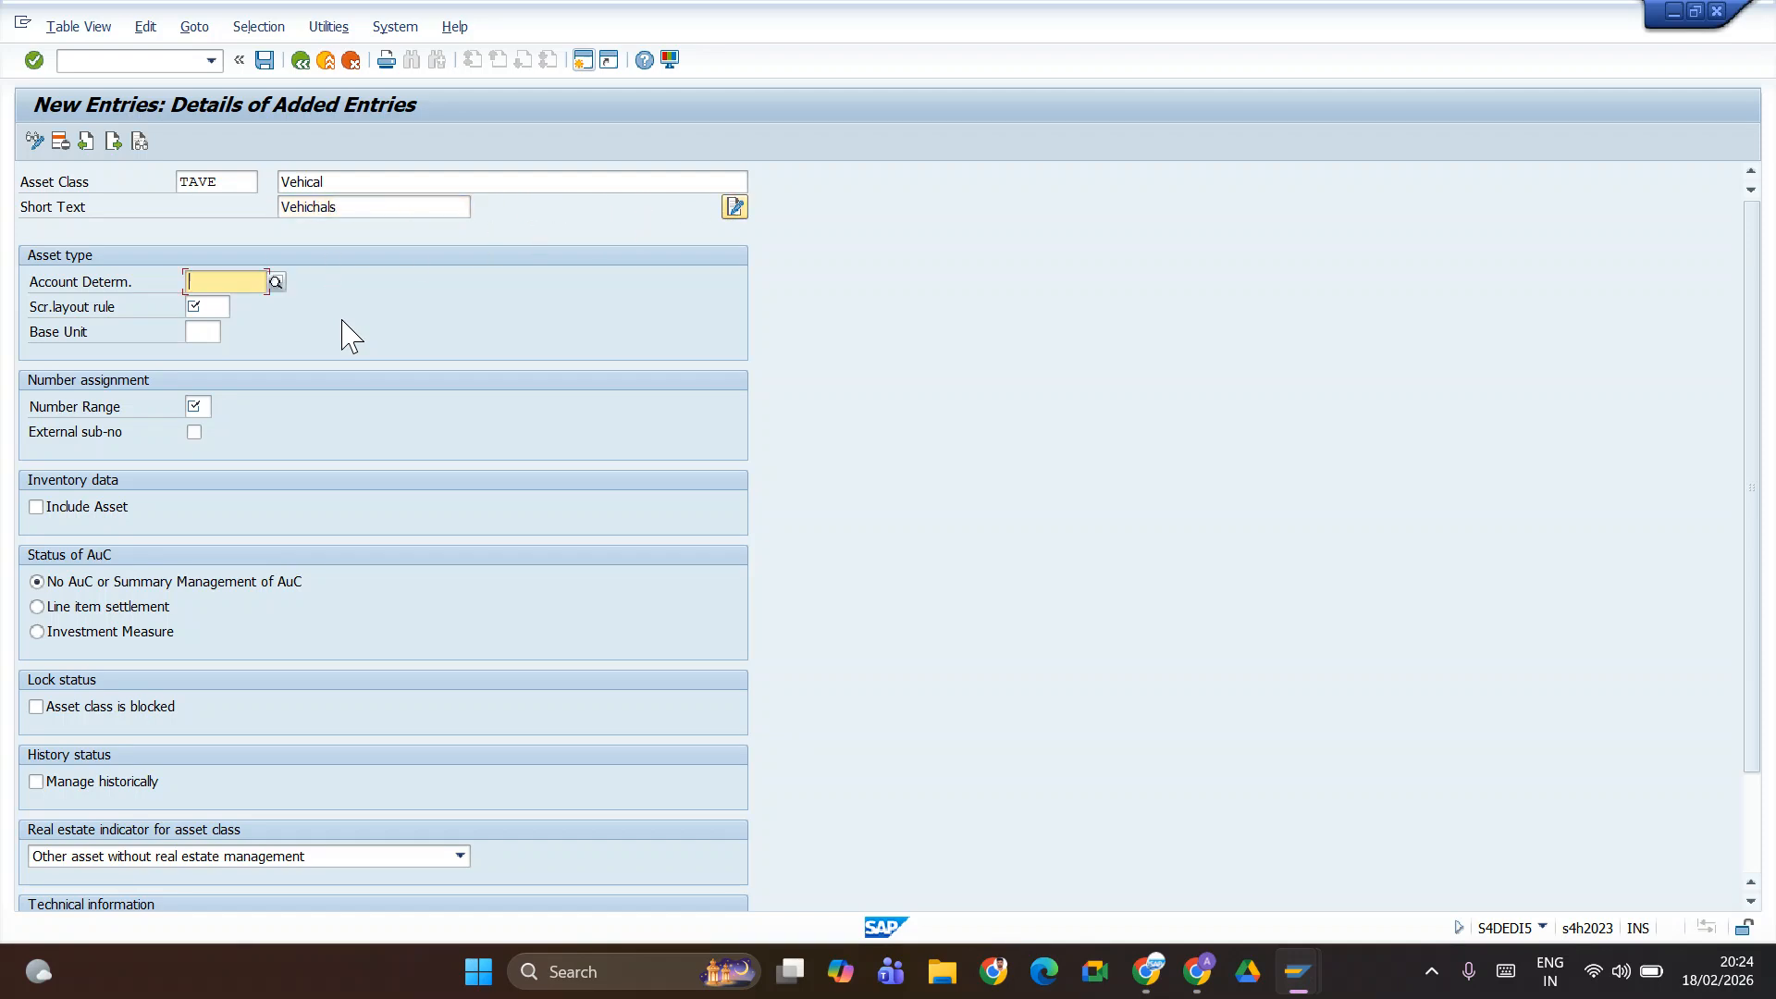
# - Assign account determination TATEVE and screen layout rule TEVE to asset class TAVE
pyautogui.write('TATEVE')
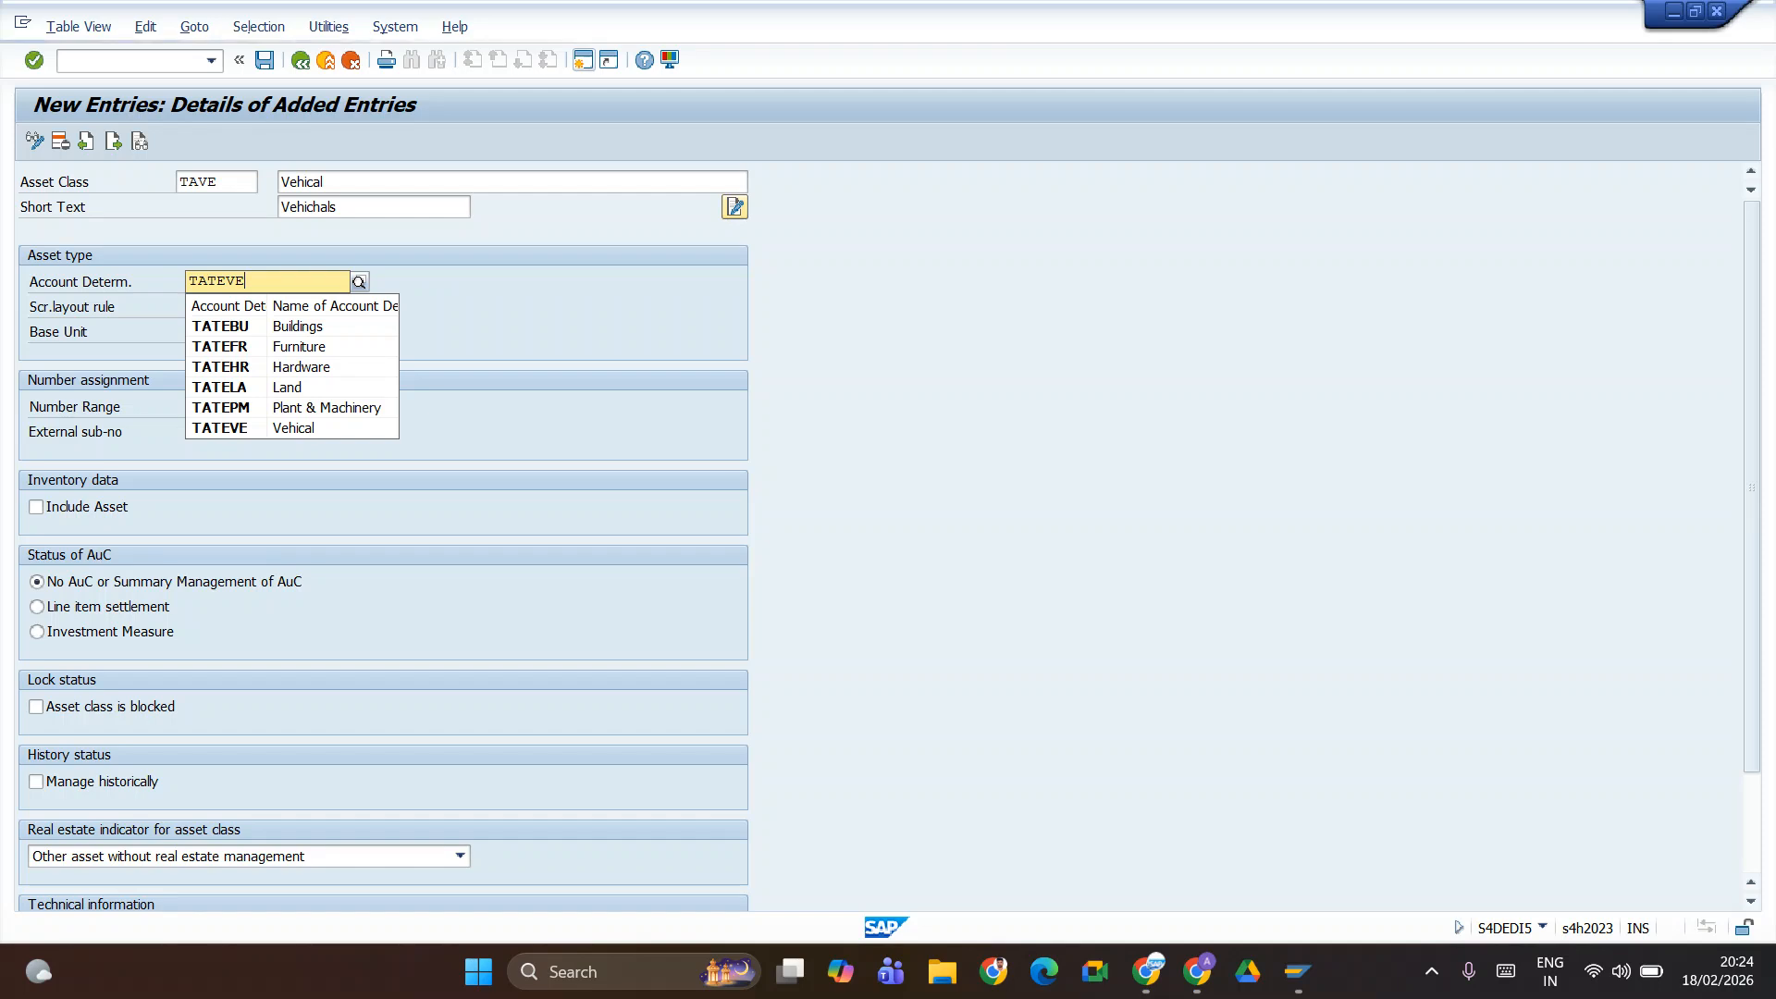
pyautogui.press('Tab')
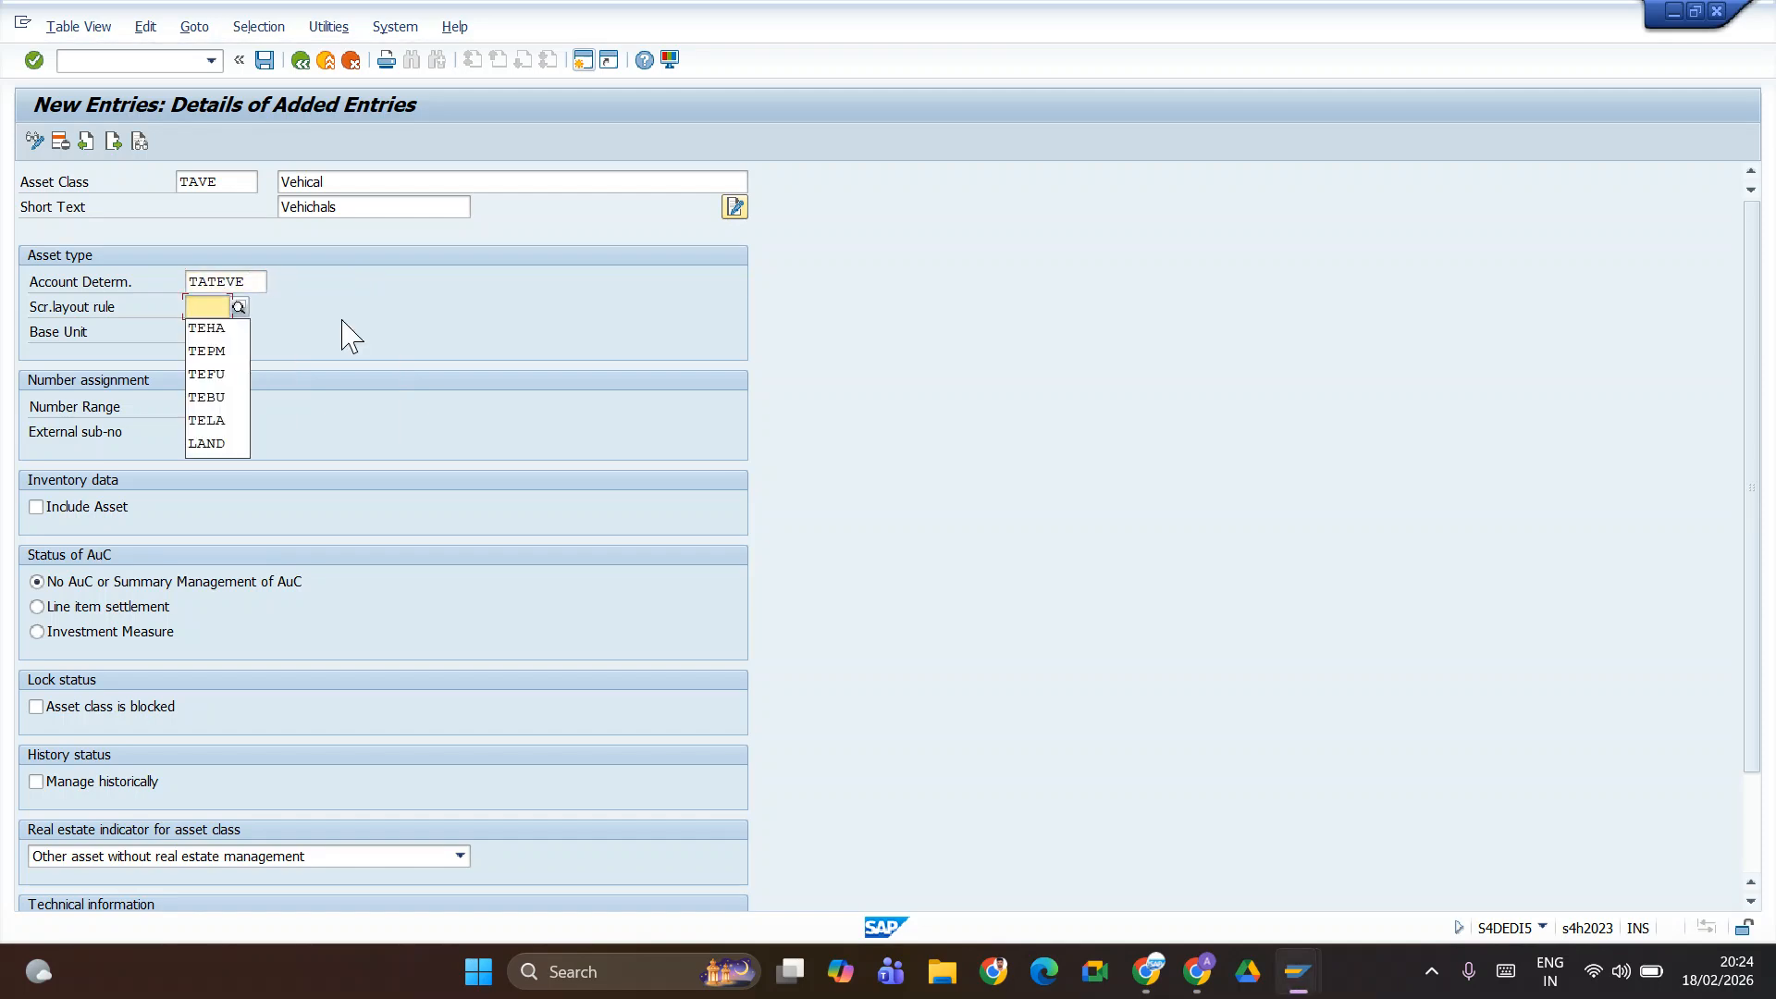
pyautogui.write('TE')
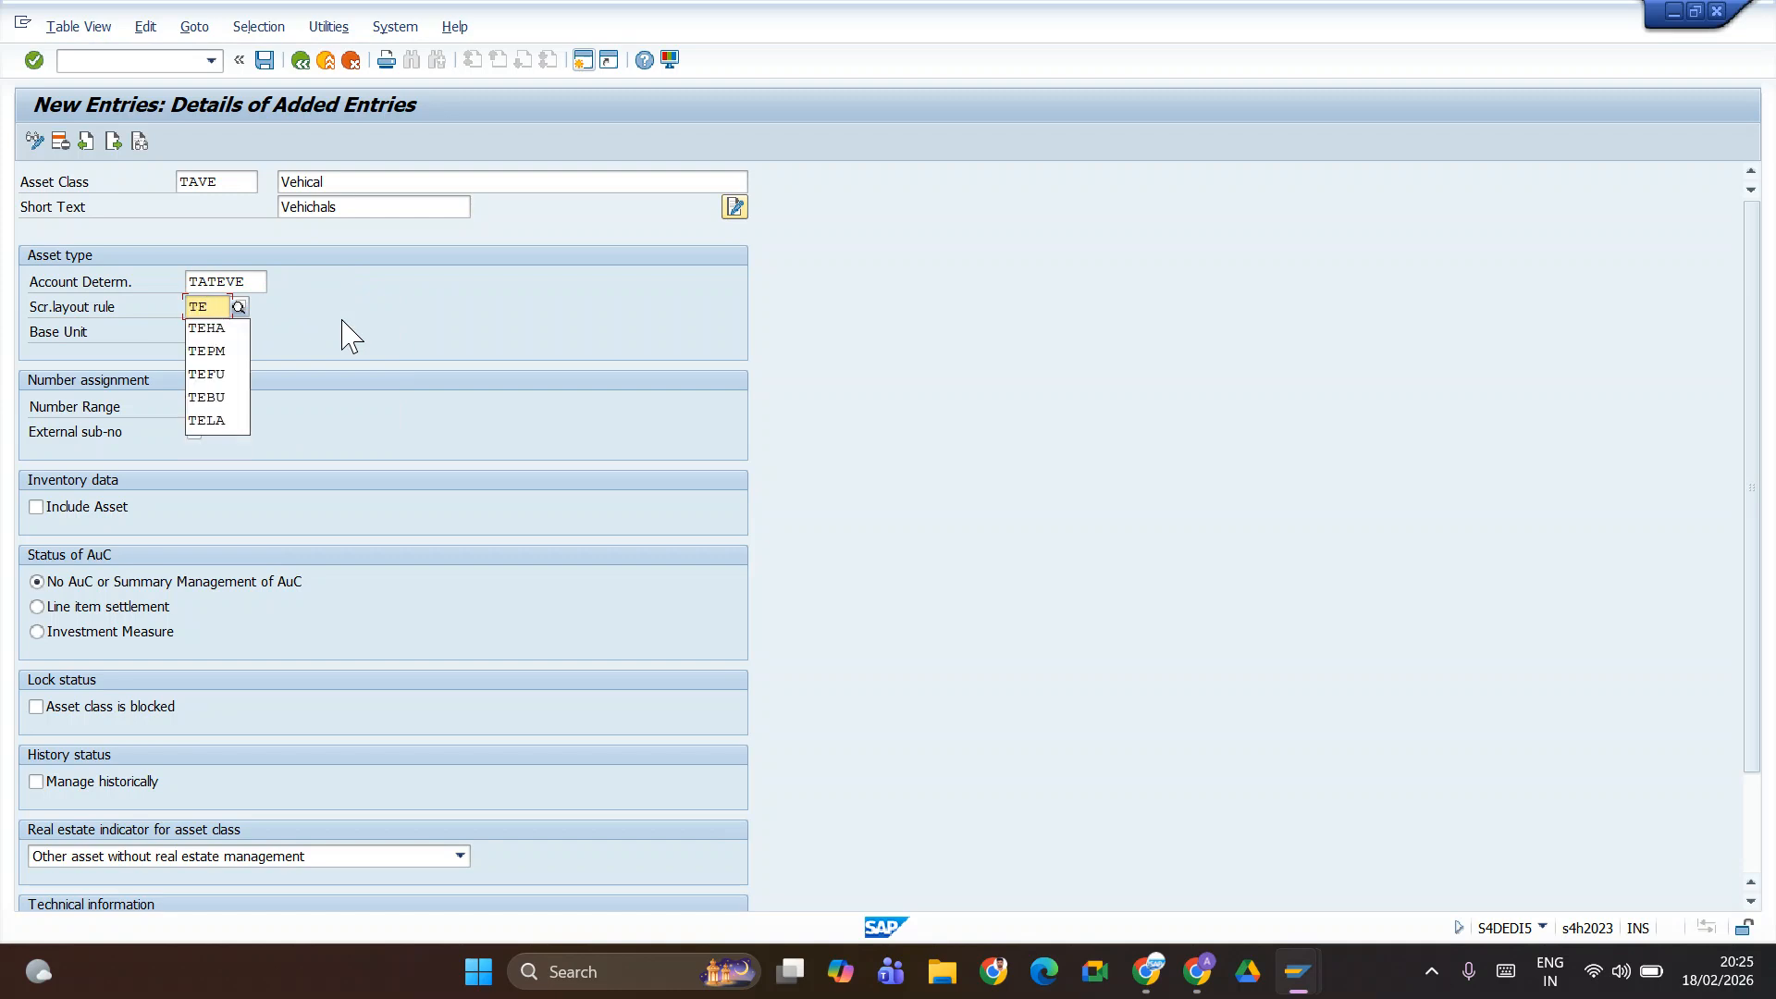
pyautogui.write('V')
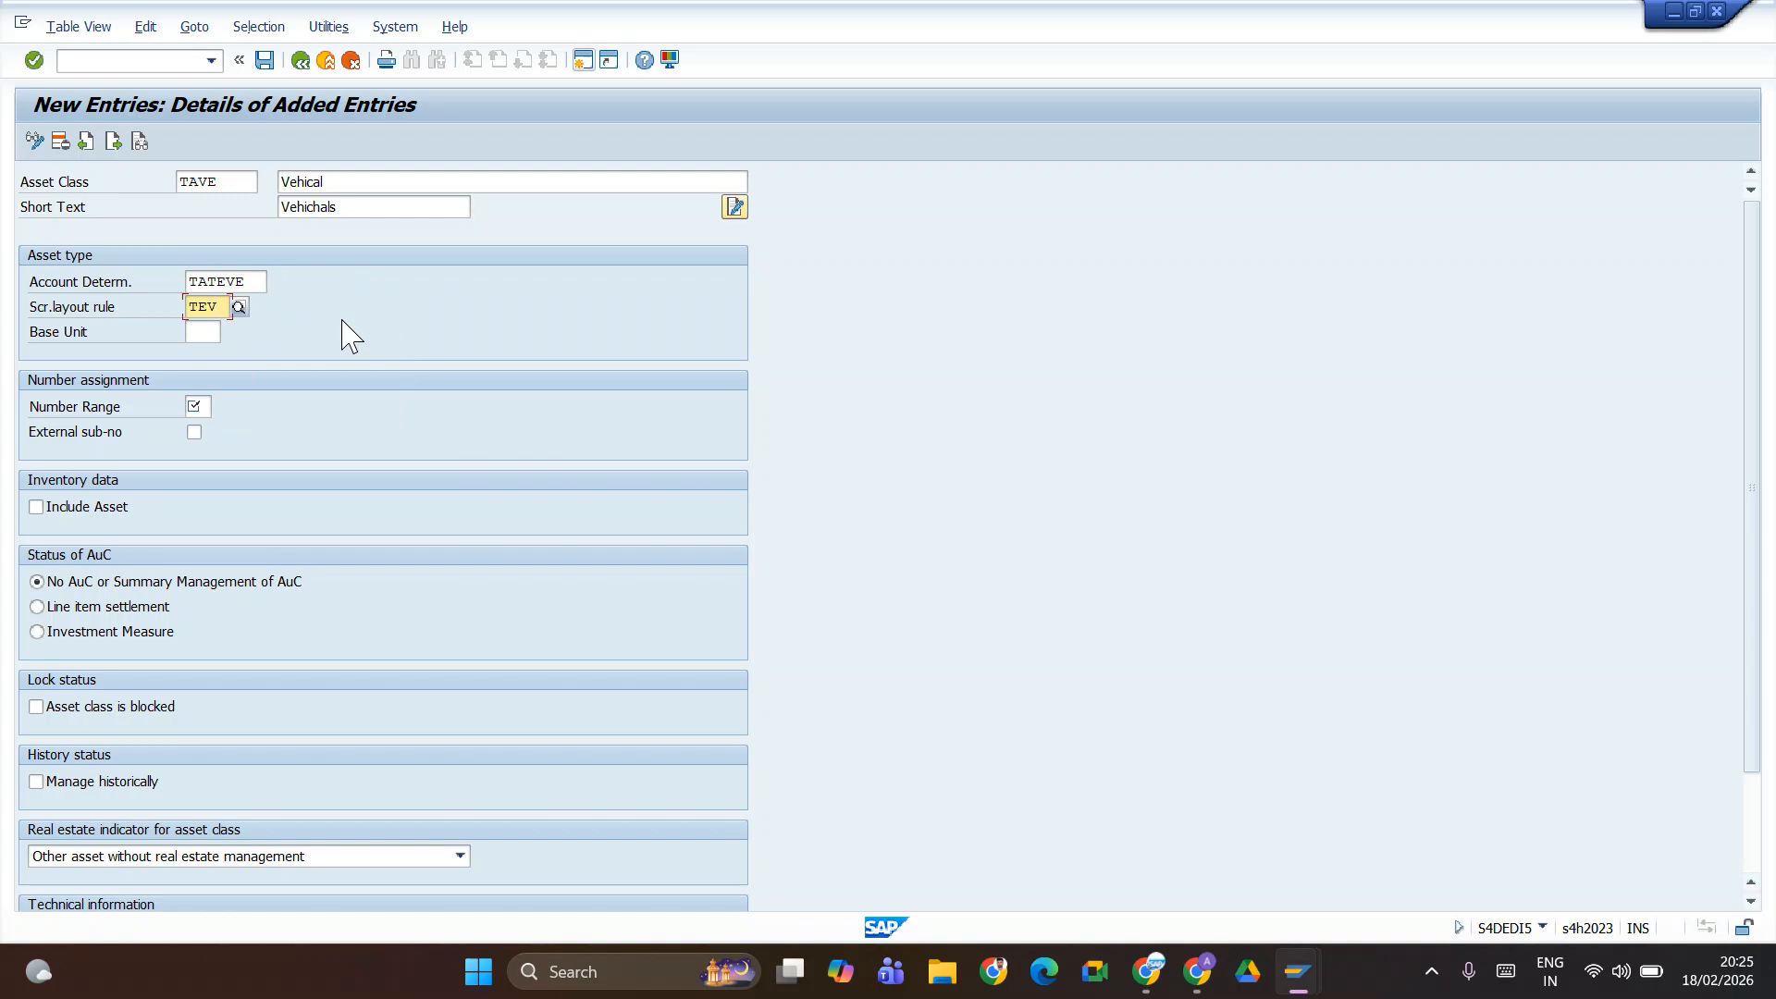
pyautogui.press('BackSpace')
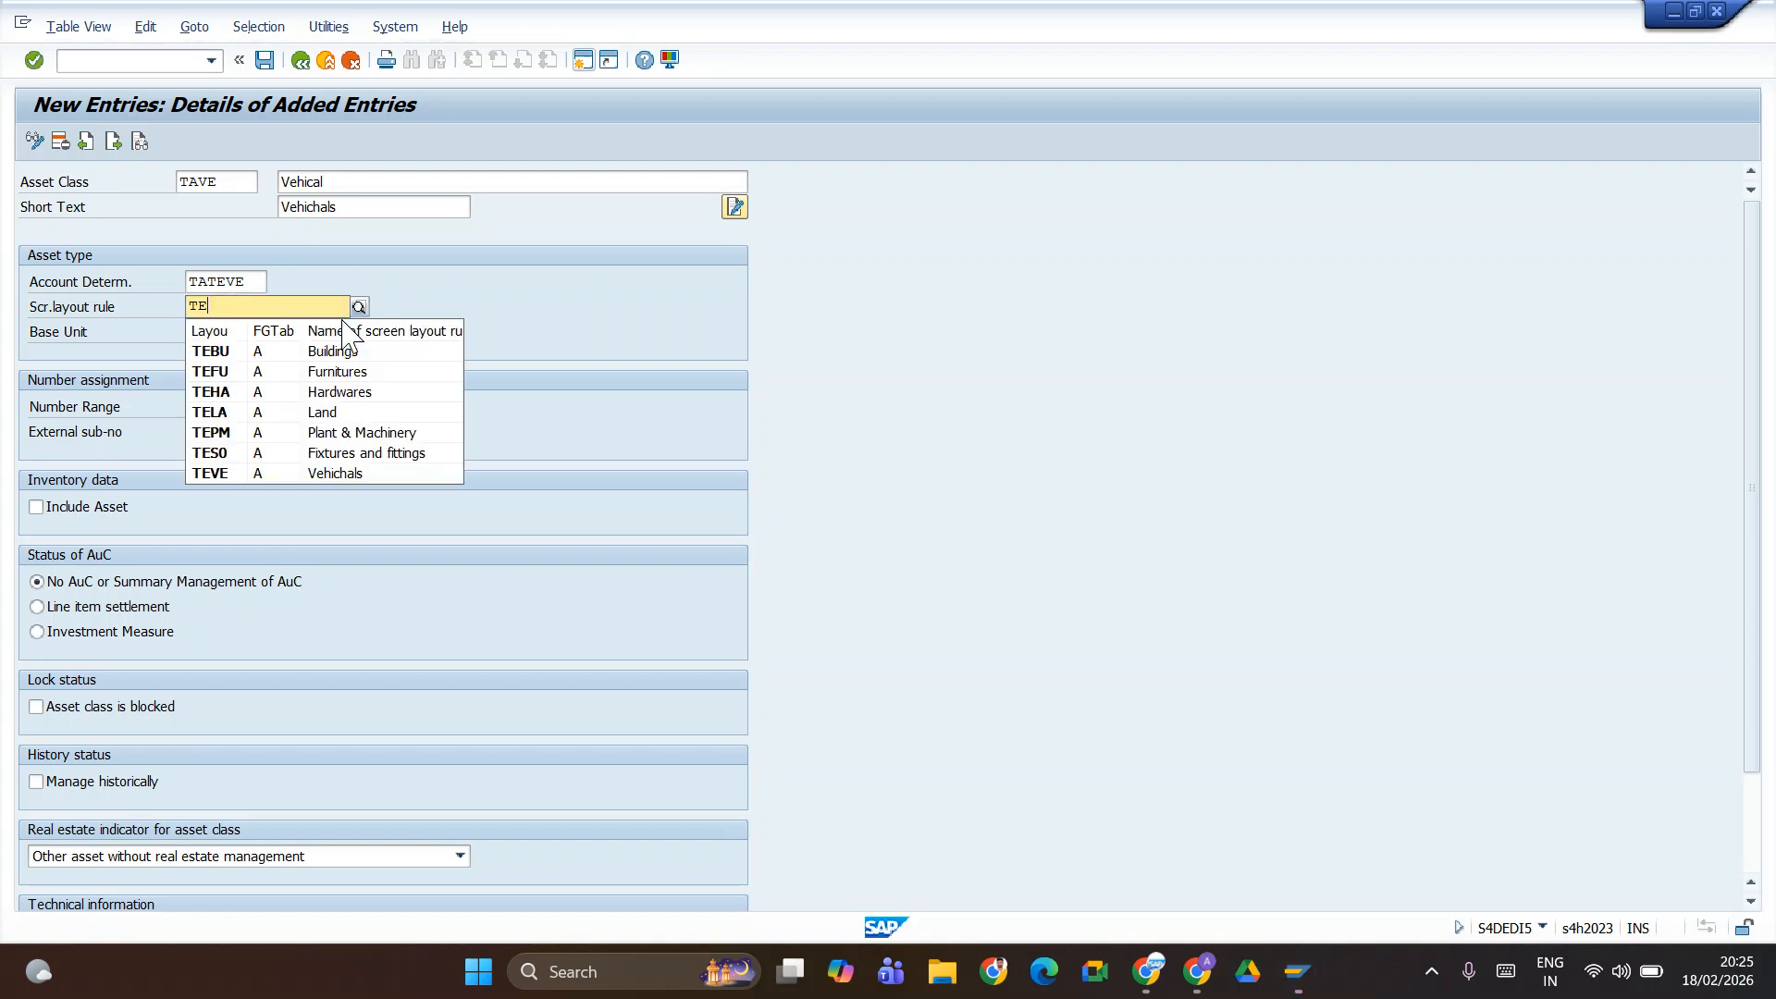
pyautogui.press('Down')
pyautogui.press('Down')
pyautogui.press('Down')
pyautogui.press('Down')
pyautogui.press('Down')
pyautogui.press('Down')
pyautogui.press('Down')
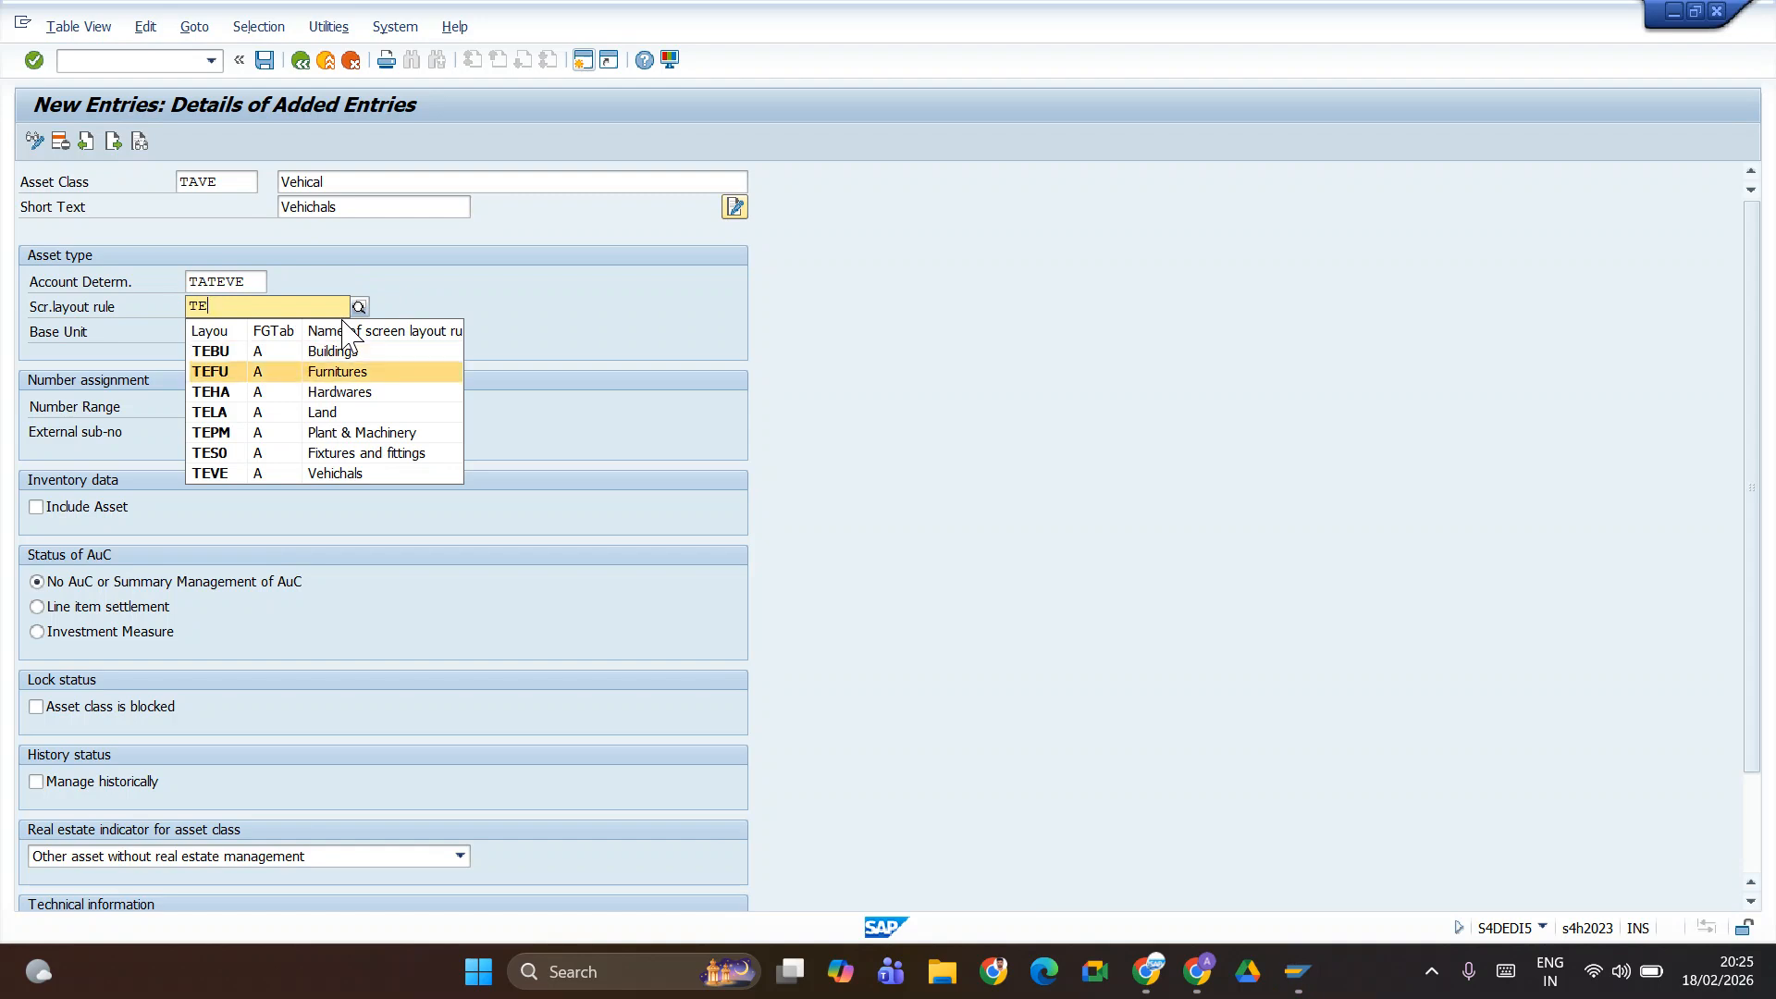
pyautogui.press('Return')
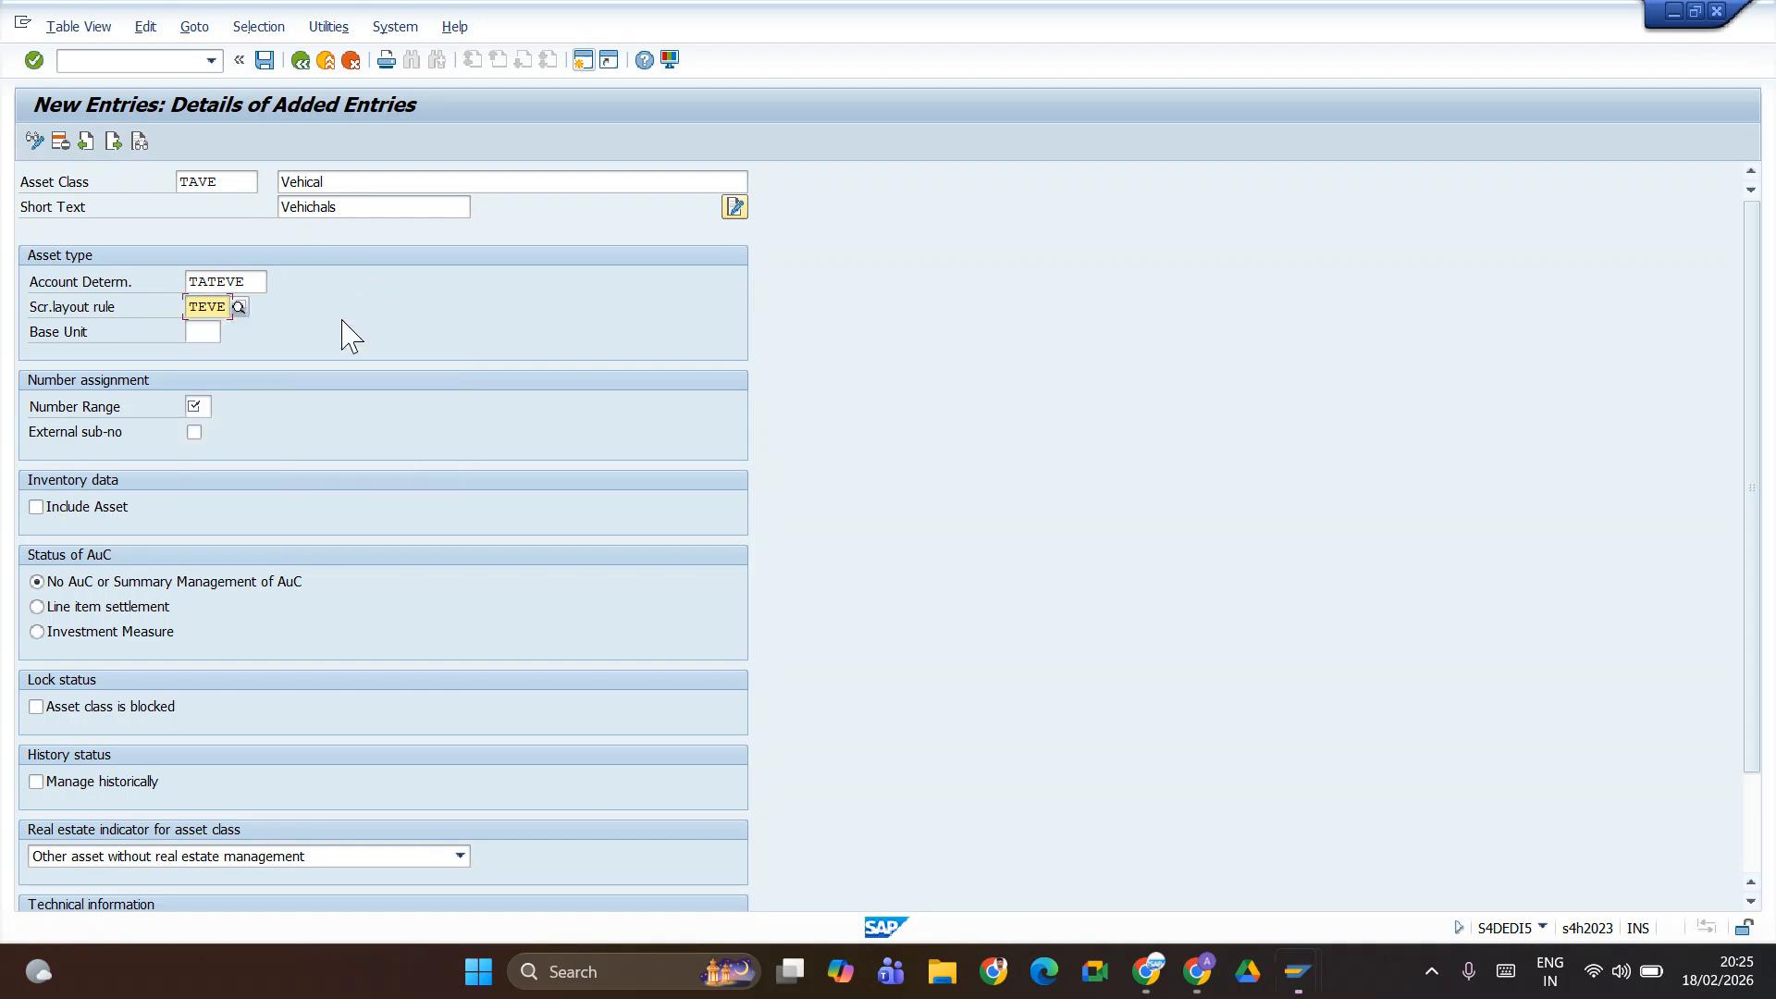
pyautogui.press('Tab')
pyautogui.press('Tab')
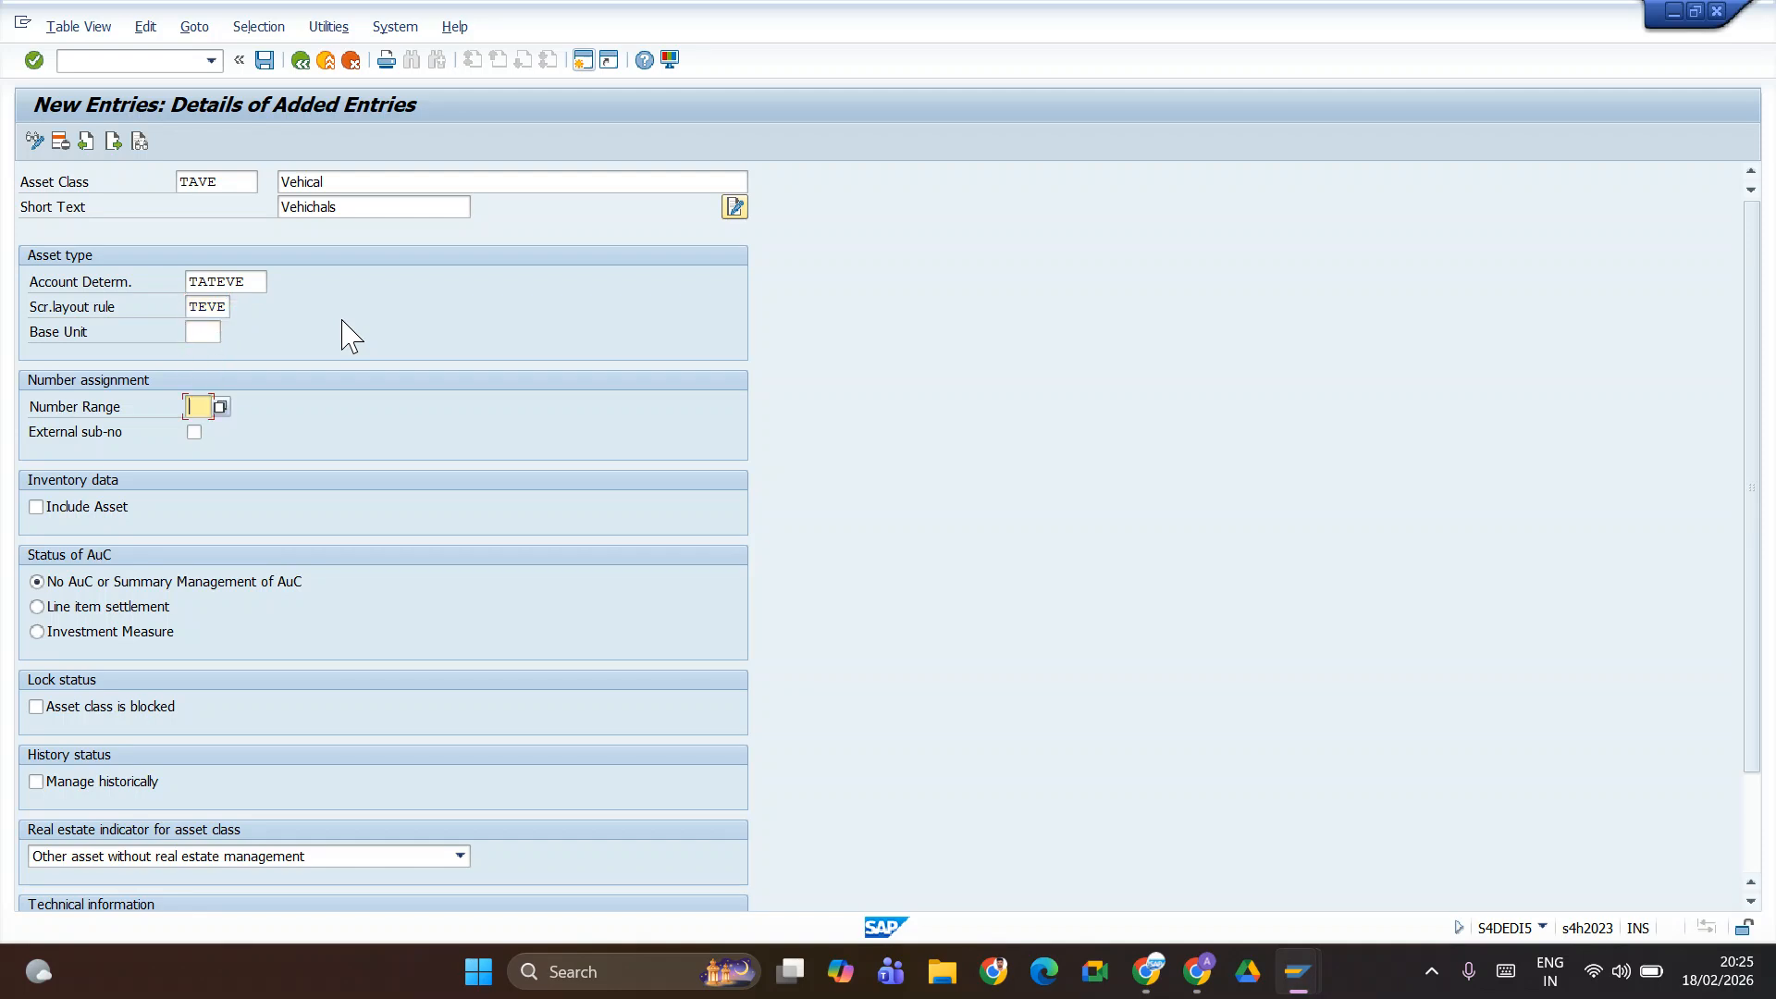
# - Assign number range 06 to vehicle asset class TAVE, enable Include Asset, save the entry and return to the implementation guide
pyautogui.write('06')
pyautogui.click(58, 511)
pyautogui.scroll(-2, 41, 536)
pyautogui.scroll(2, 129, 499)
pyautogui.click(264, 60)
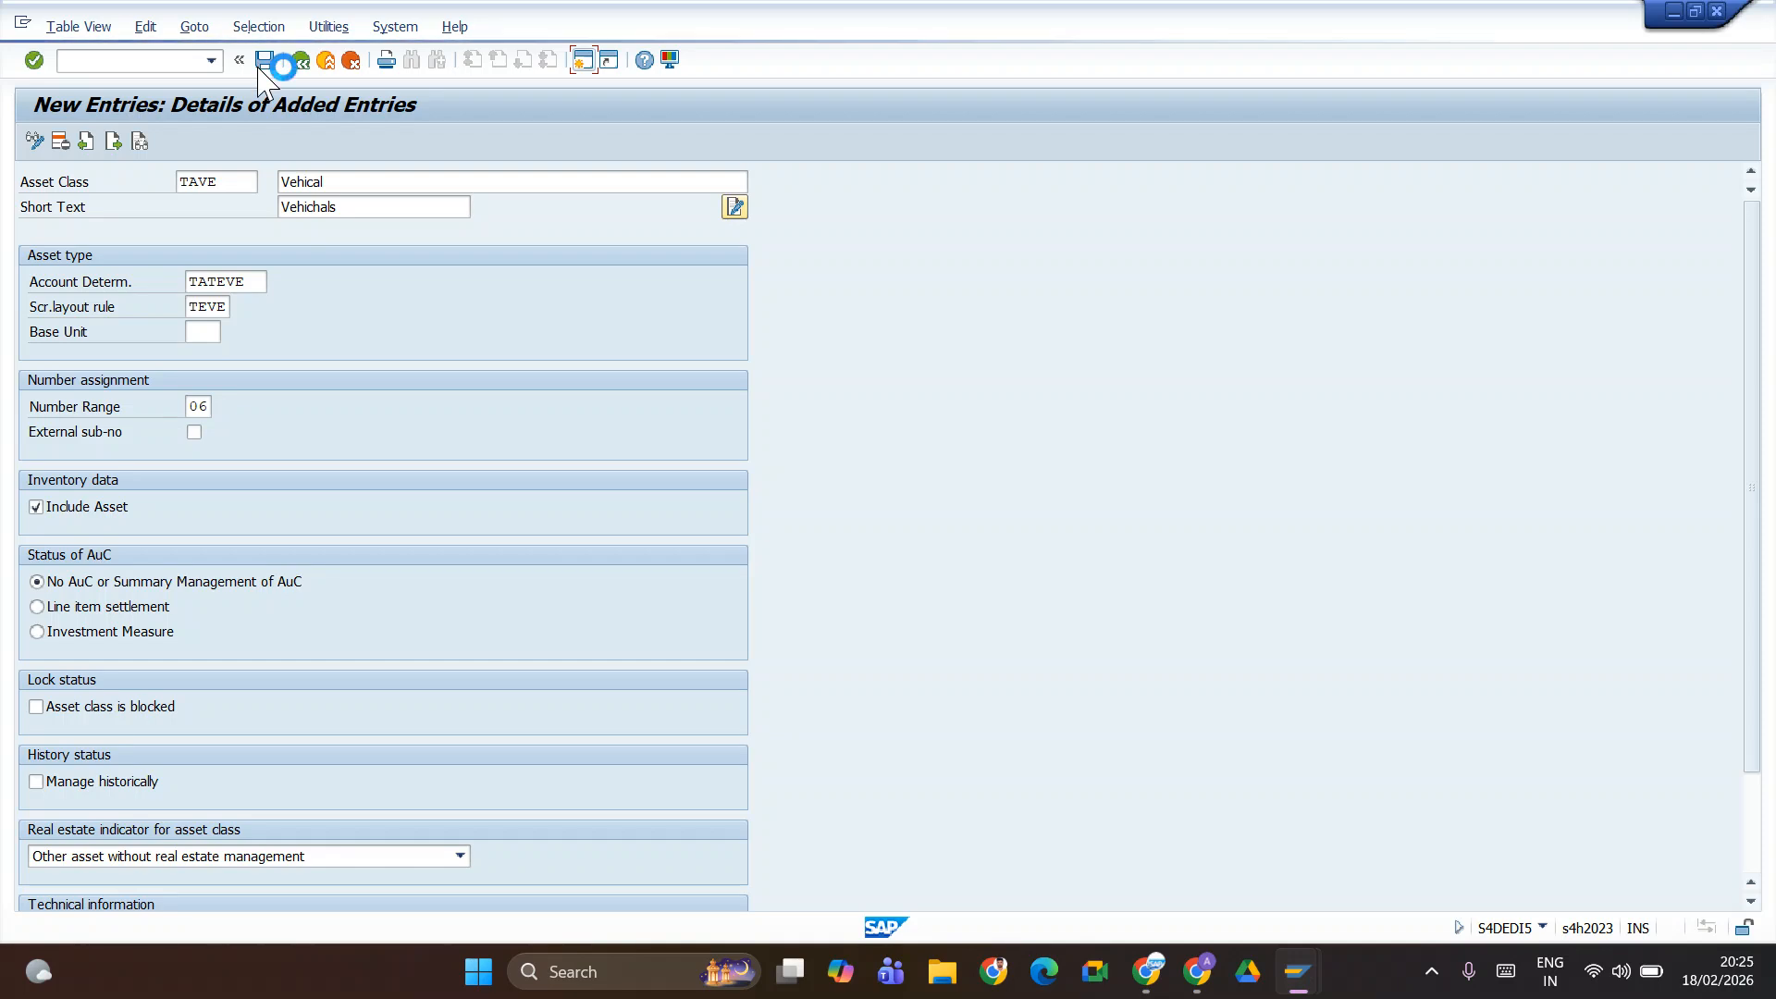
pyautogui.click(435, 387)
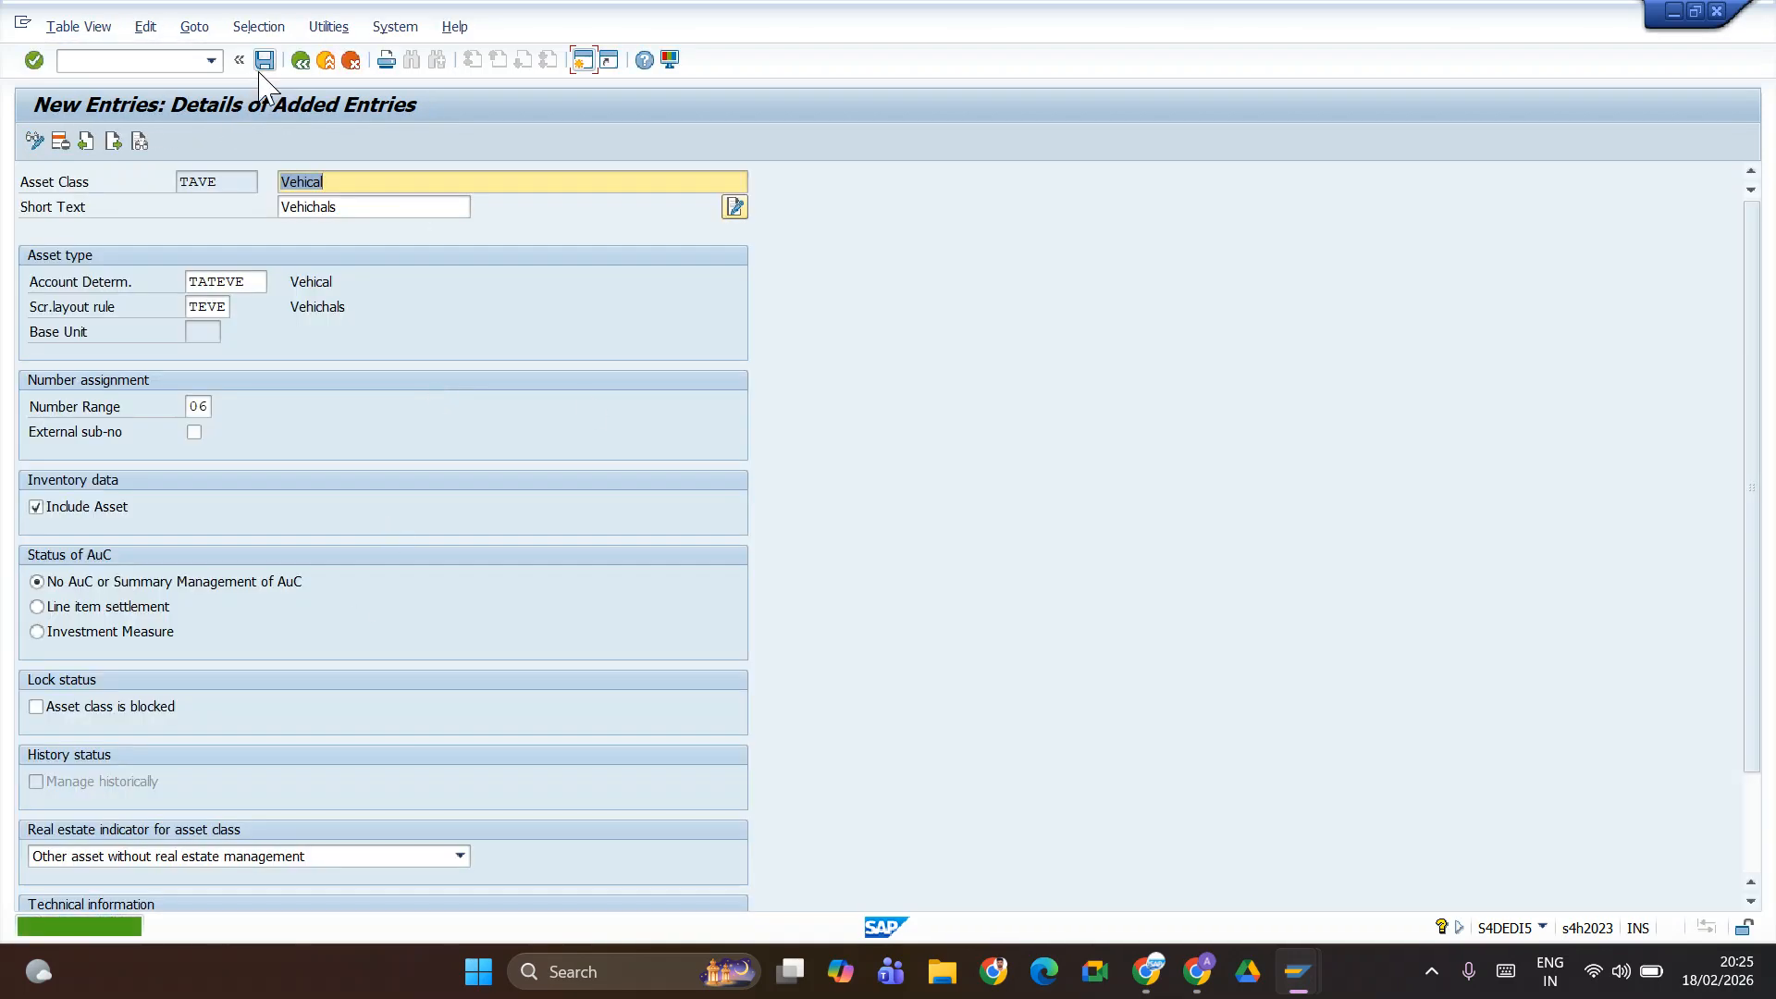
pyautogui.click(299, 65)
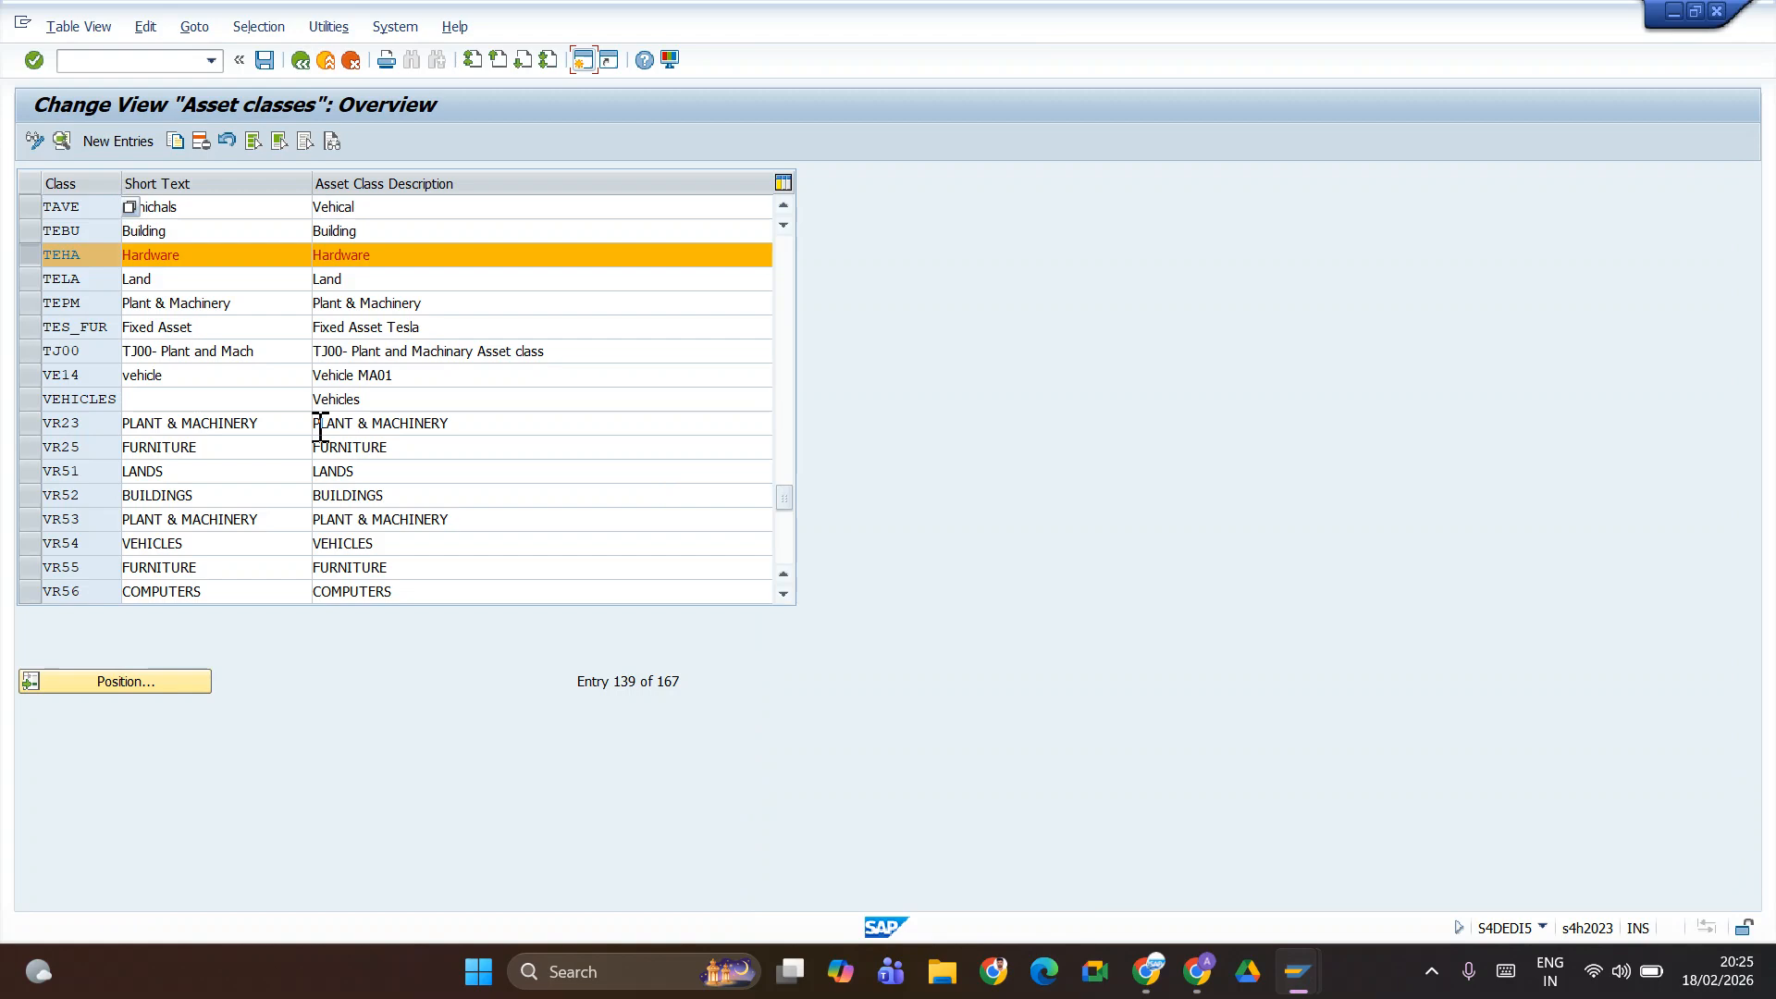
pyautogui.click(300, 61)
pyautogui.click(300, 61)
pyautogui.click(301, 61)
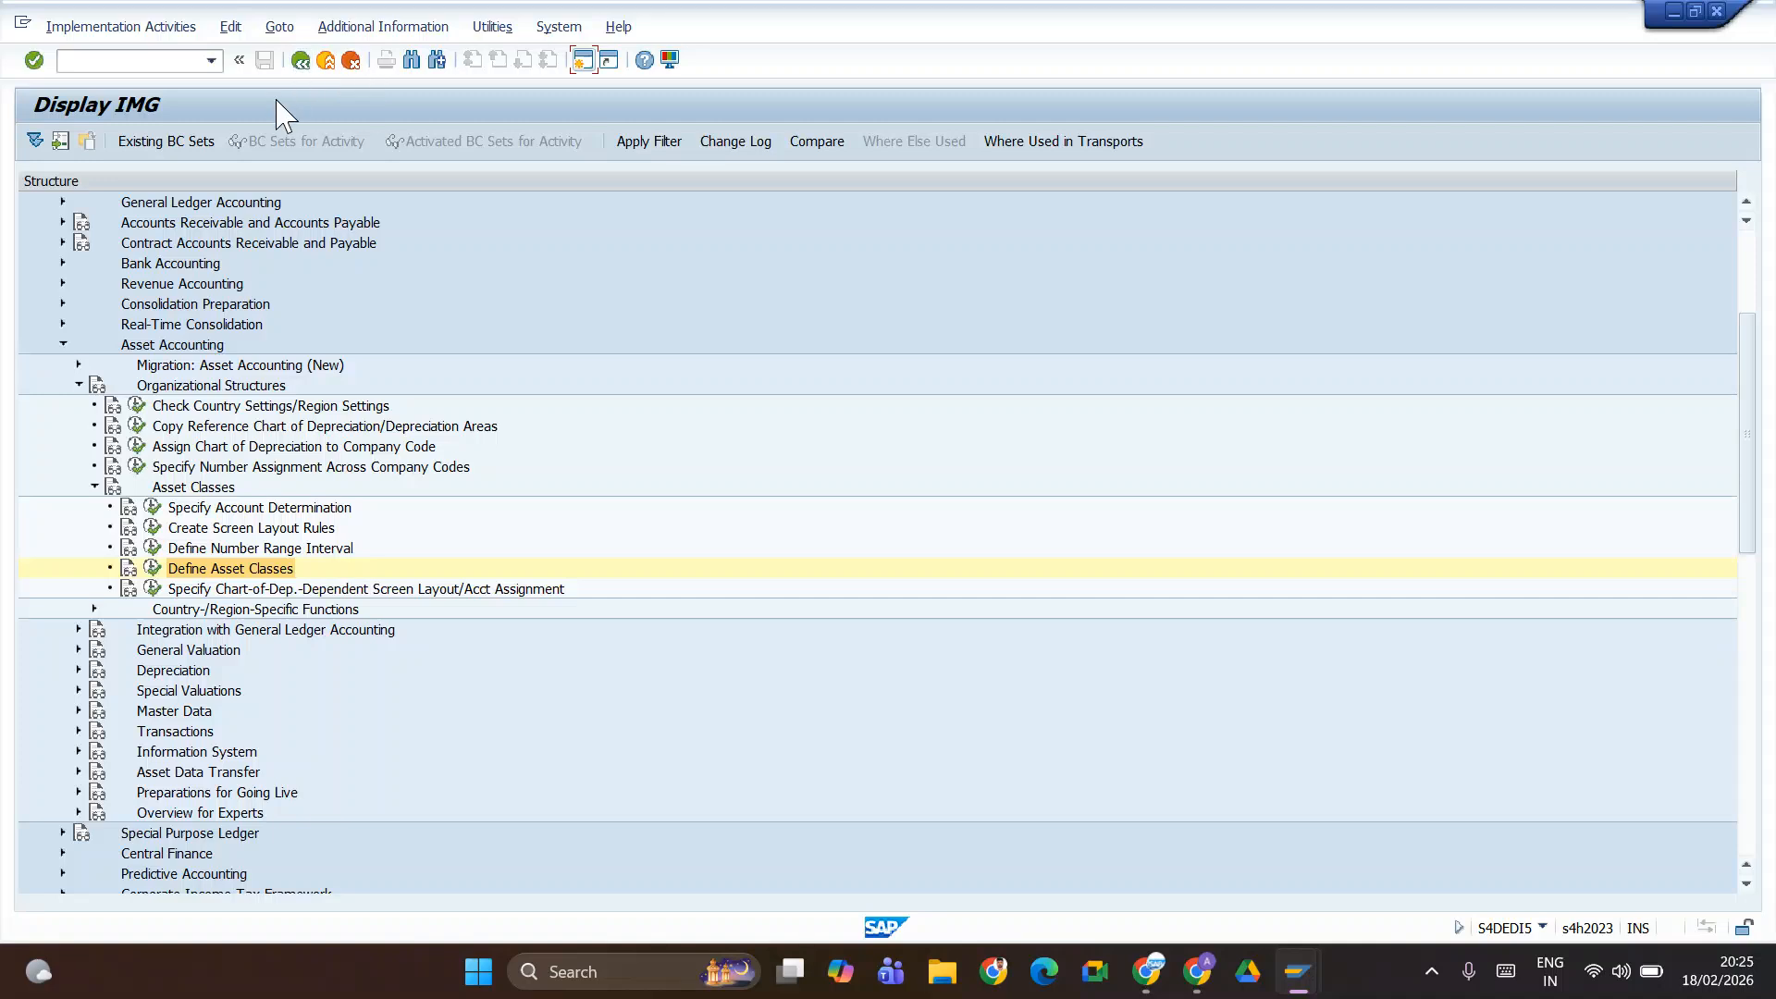
# - Open the Define Base Methods activity among the depreciation key calculation methods, under Asset Accounting's depreciation valuation methods
pyautogui.click(78, 385)
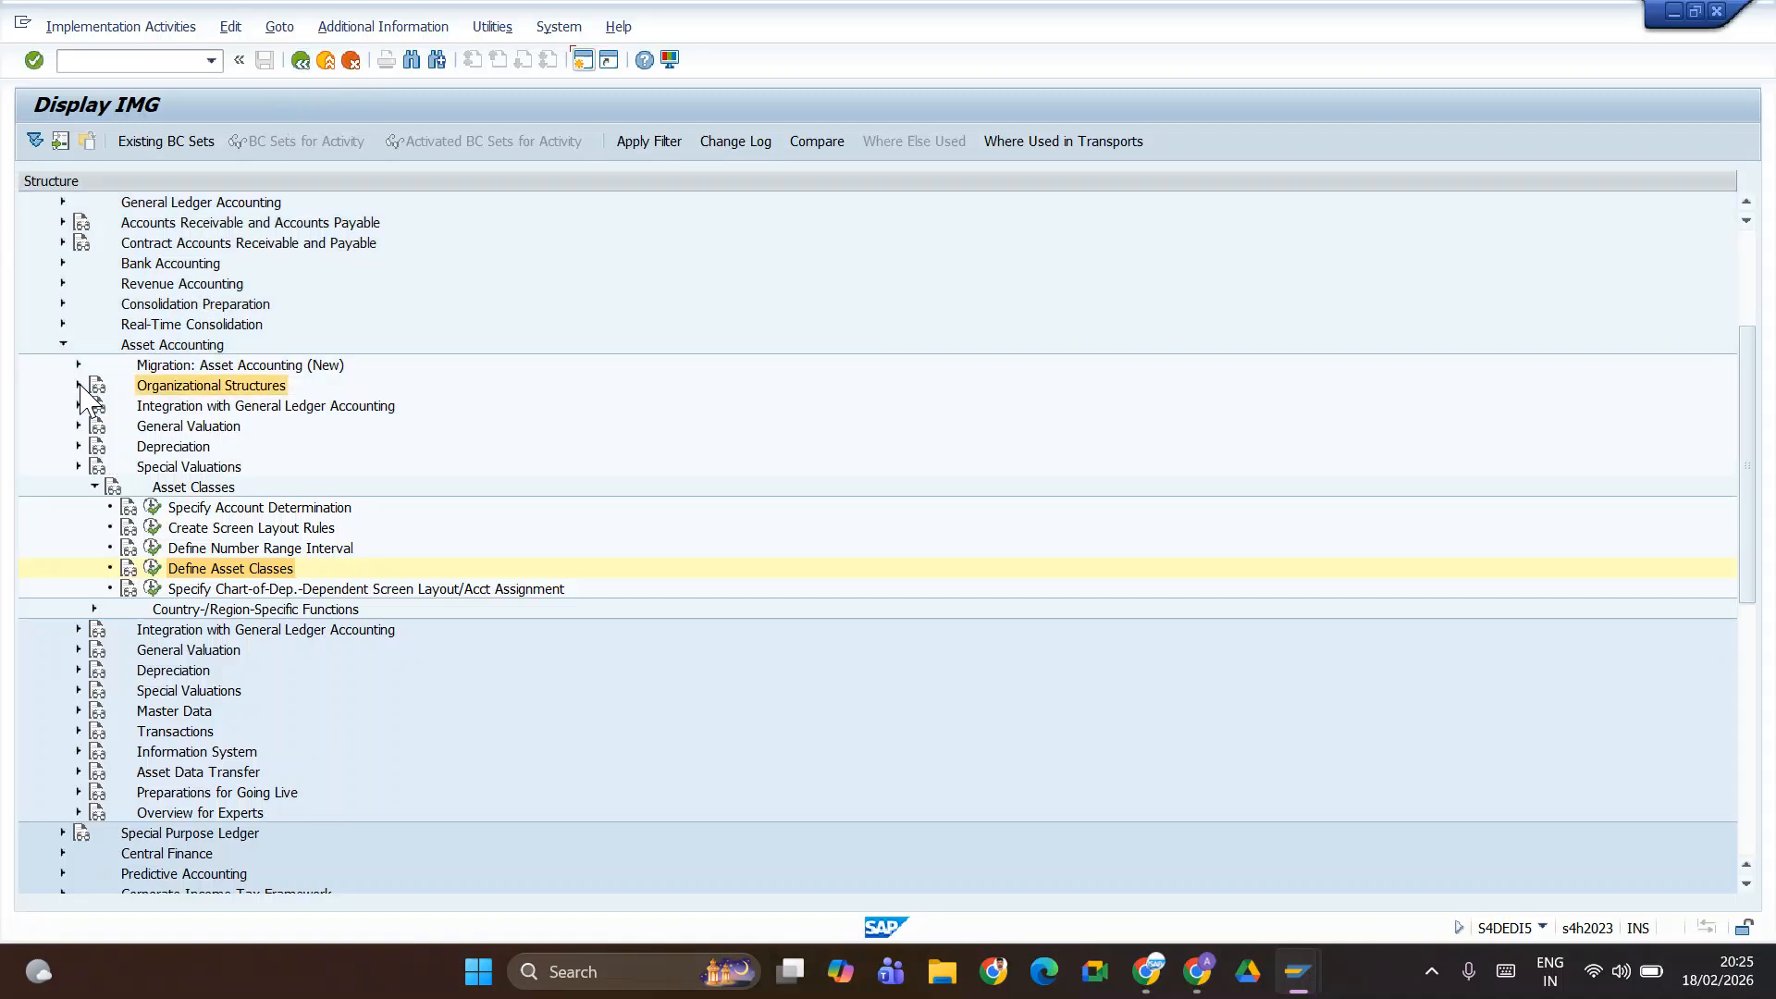
pyautogui.click(78, 446)
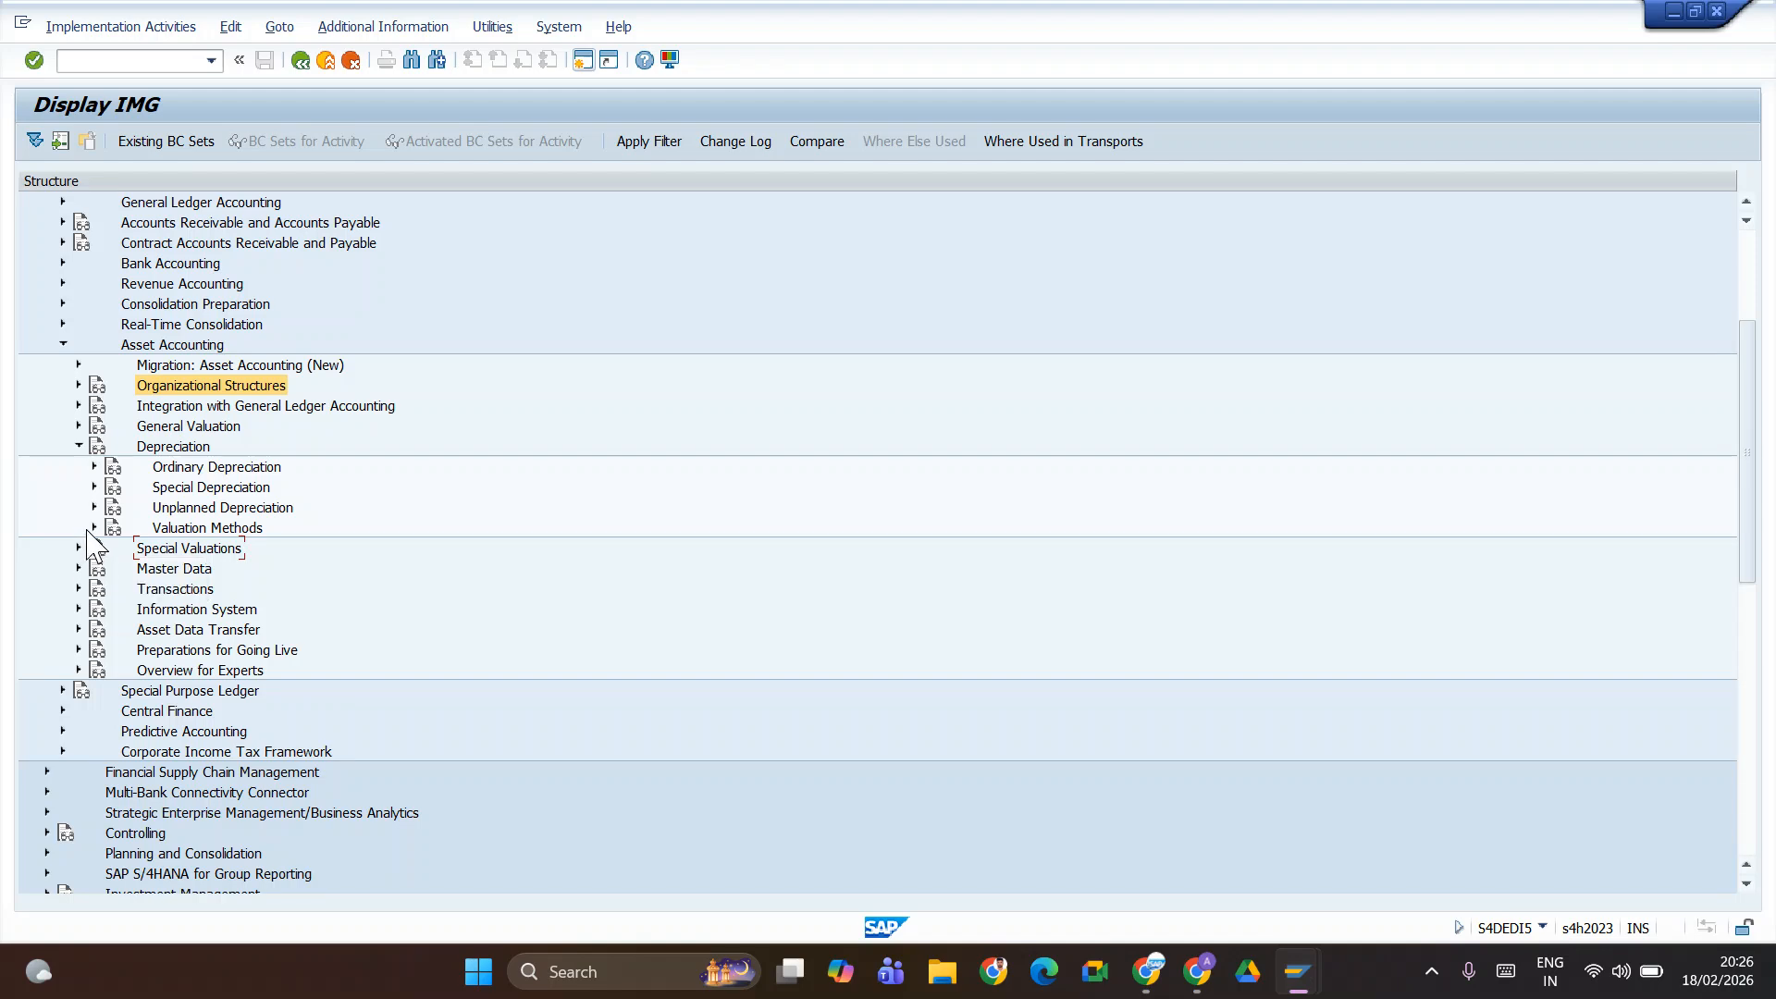
pyautogui.click(93, 528)
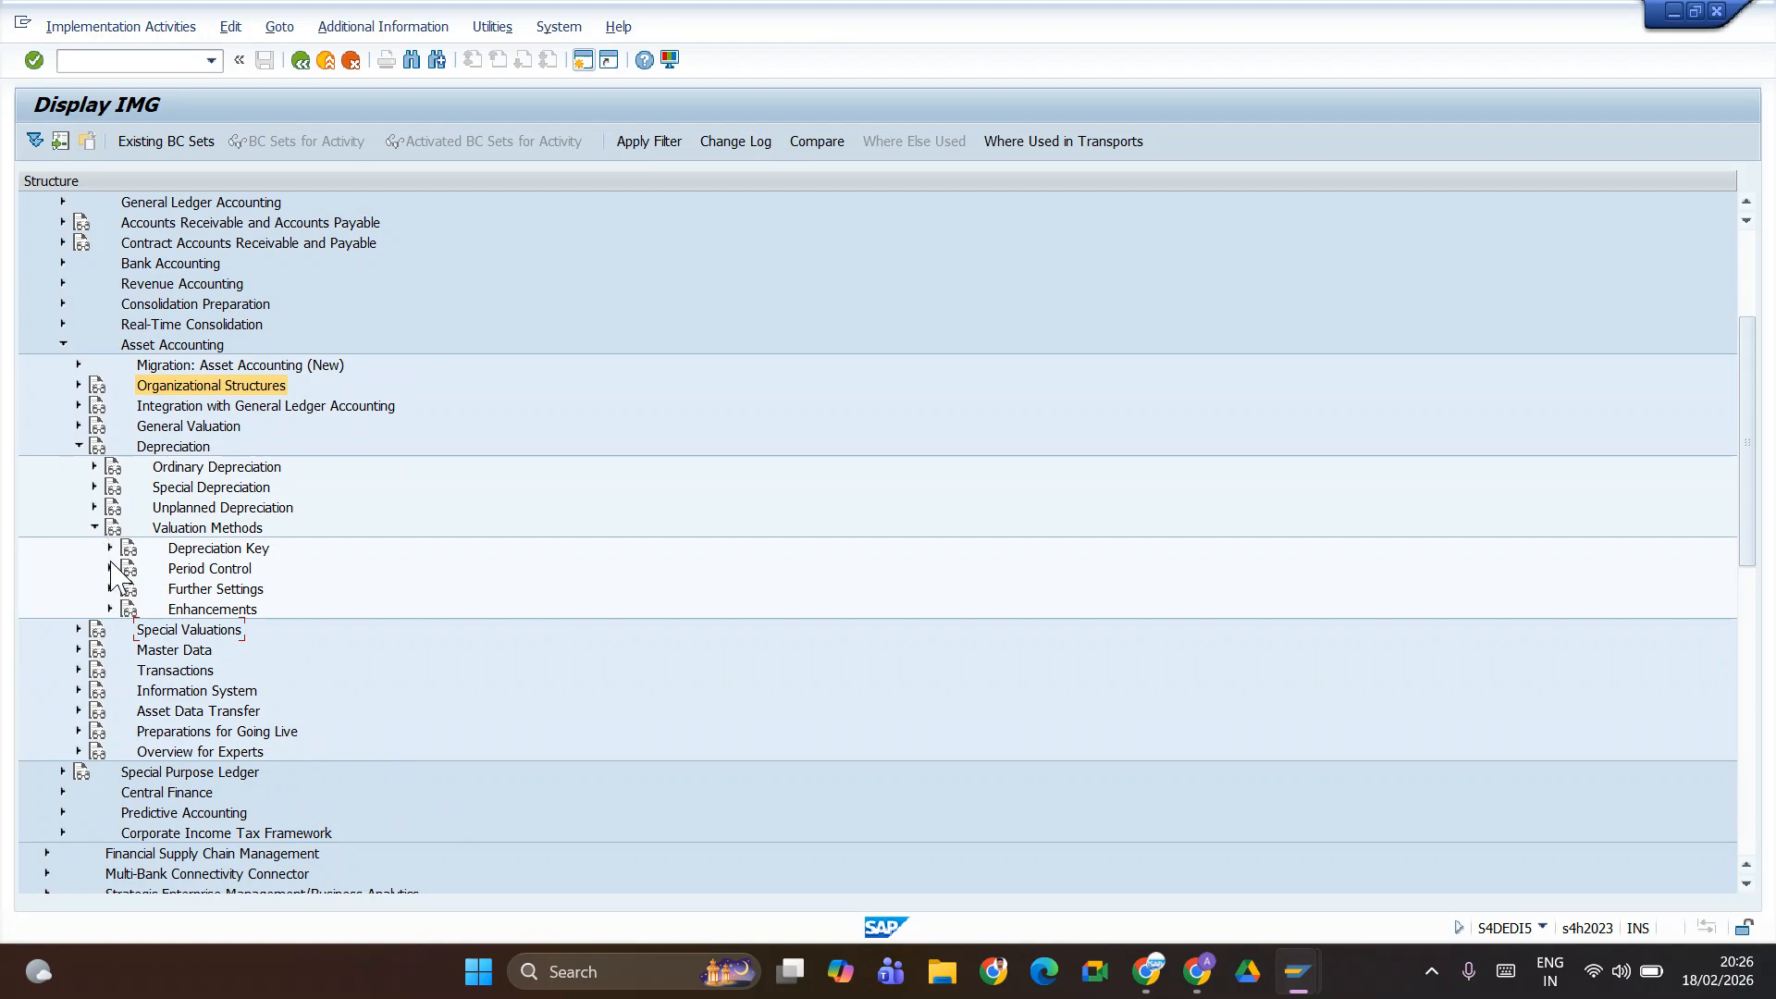
pyautogui.click(111, 547)
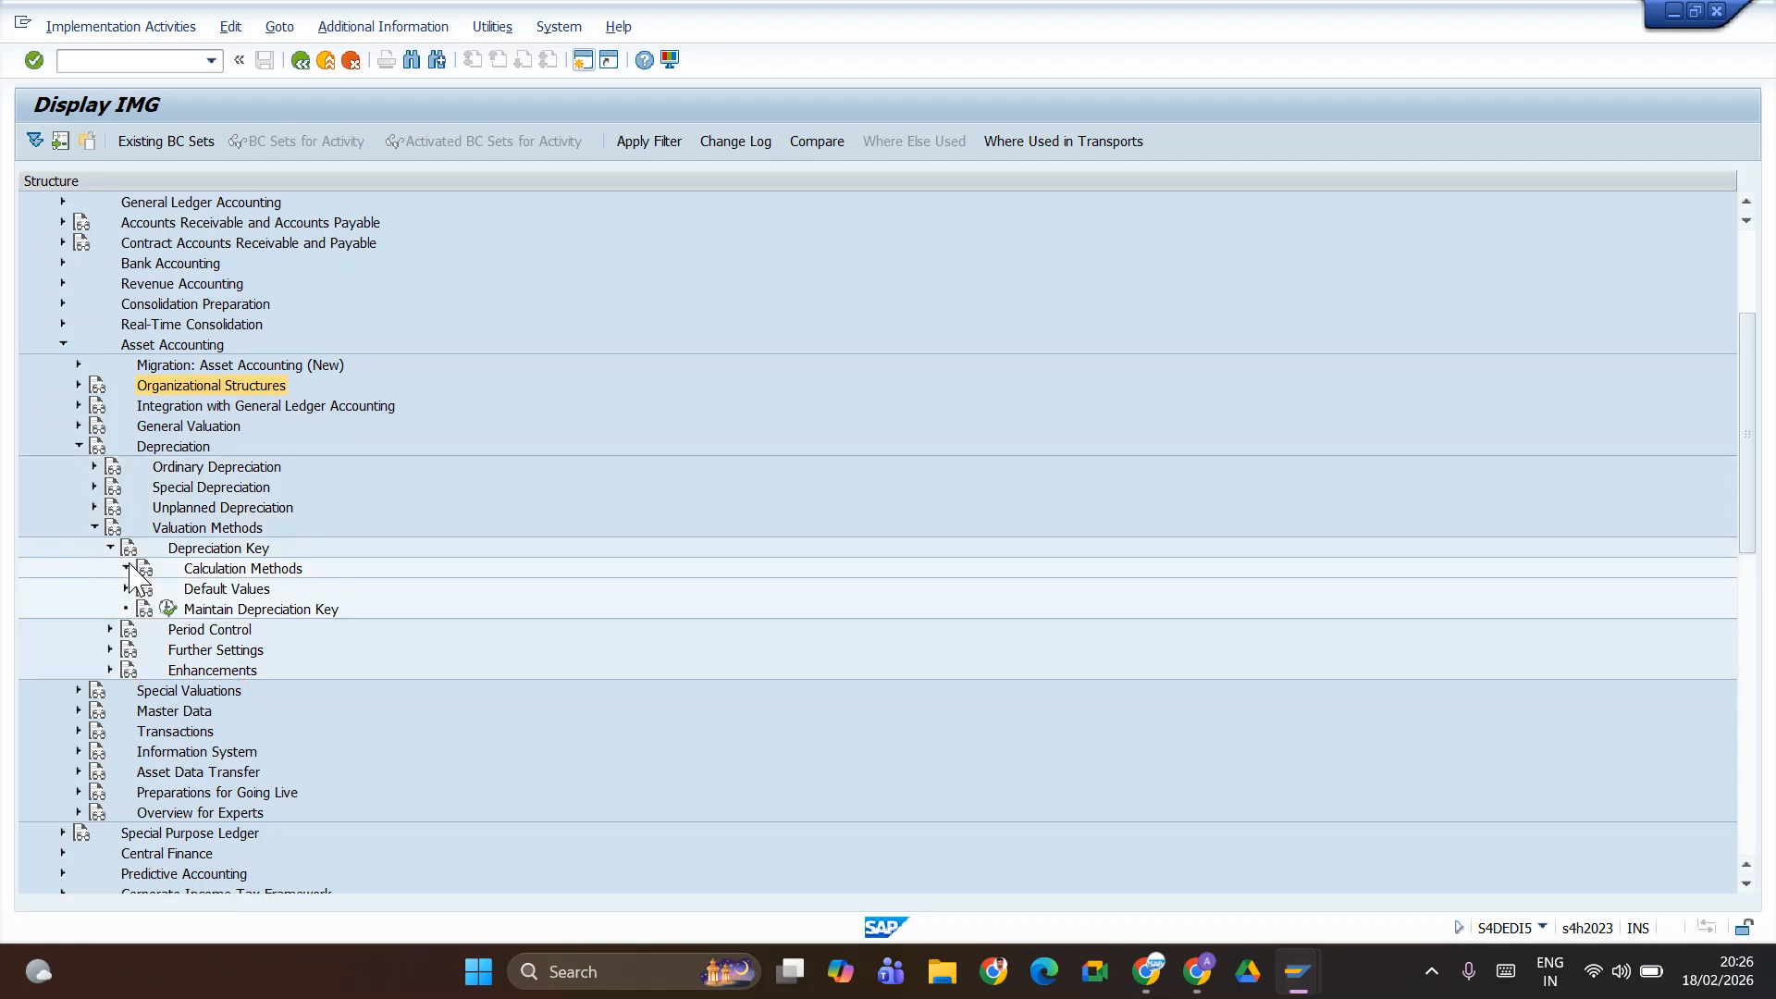
pyautogui.click(127, 568)
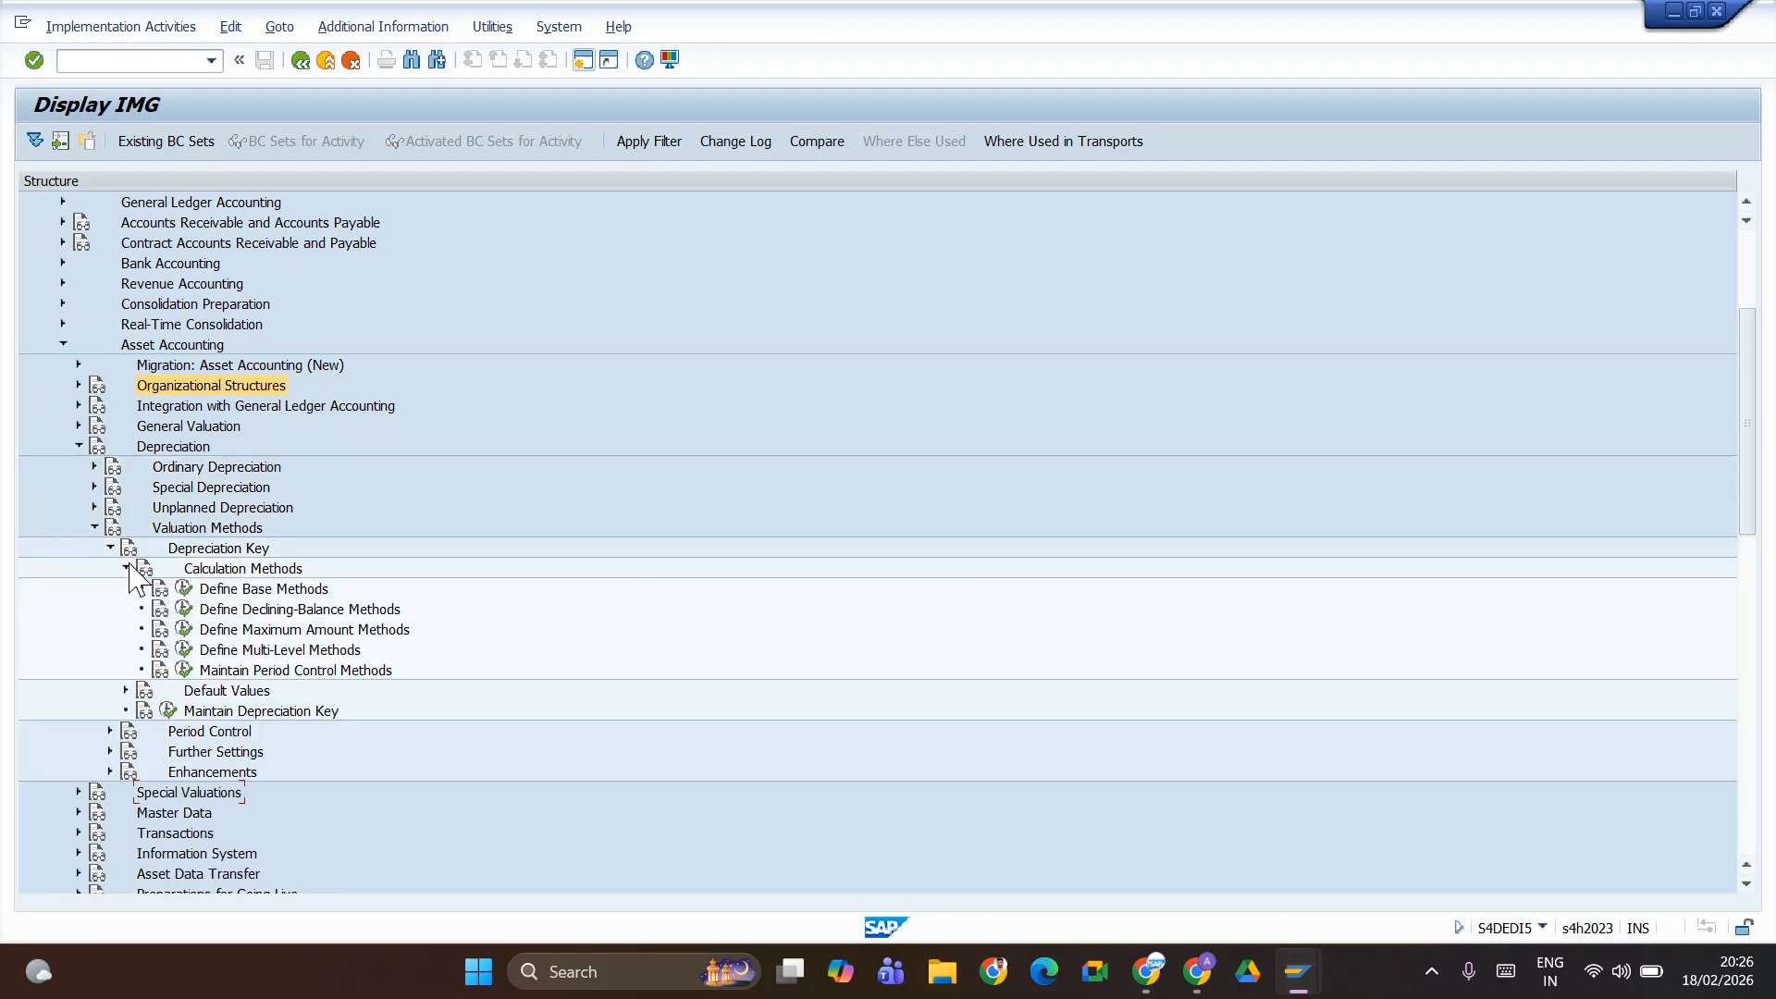
pyautogui.click(184, 590)
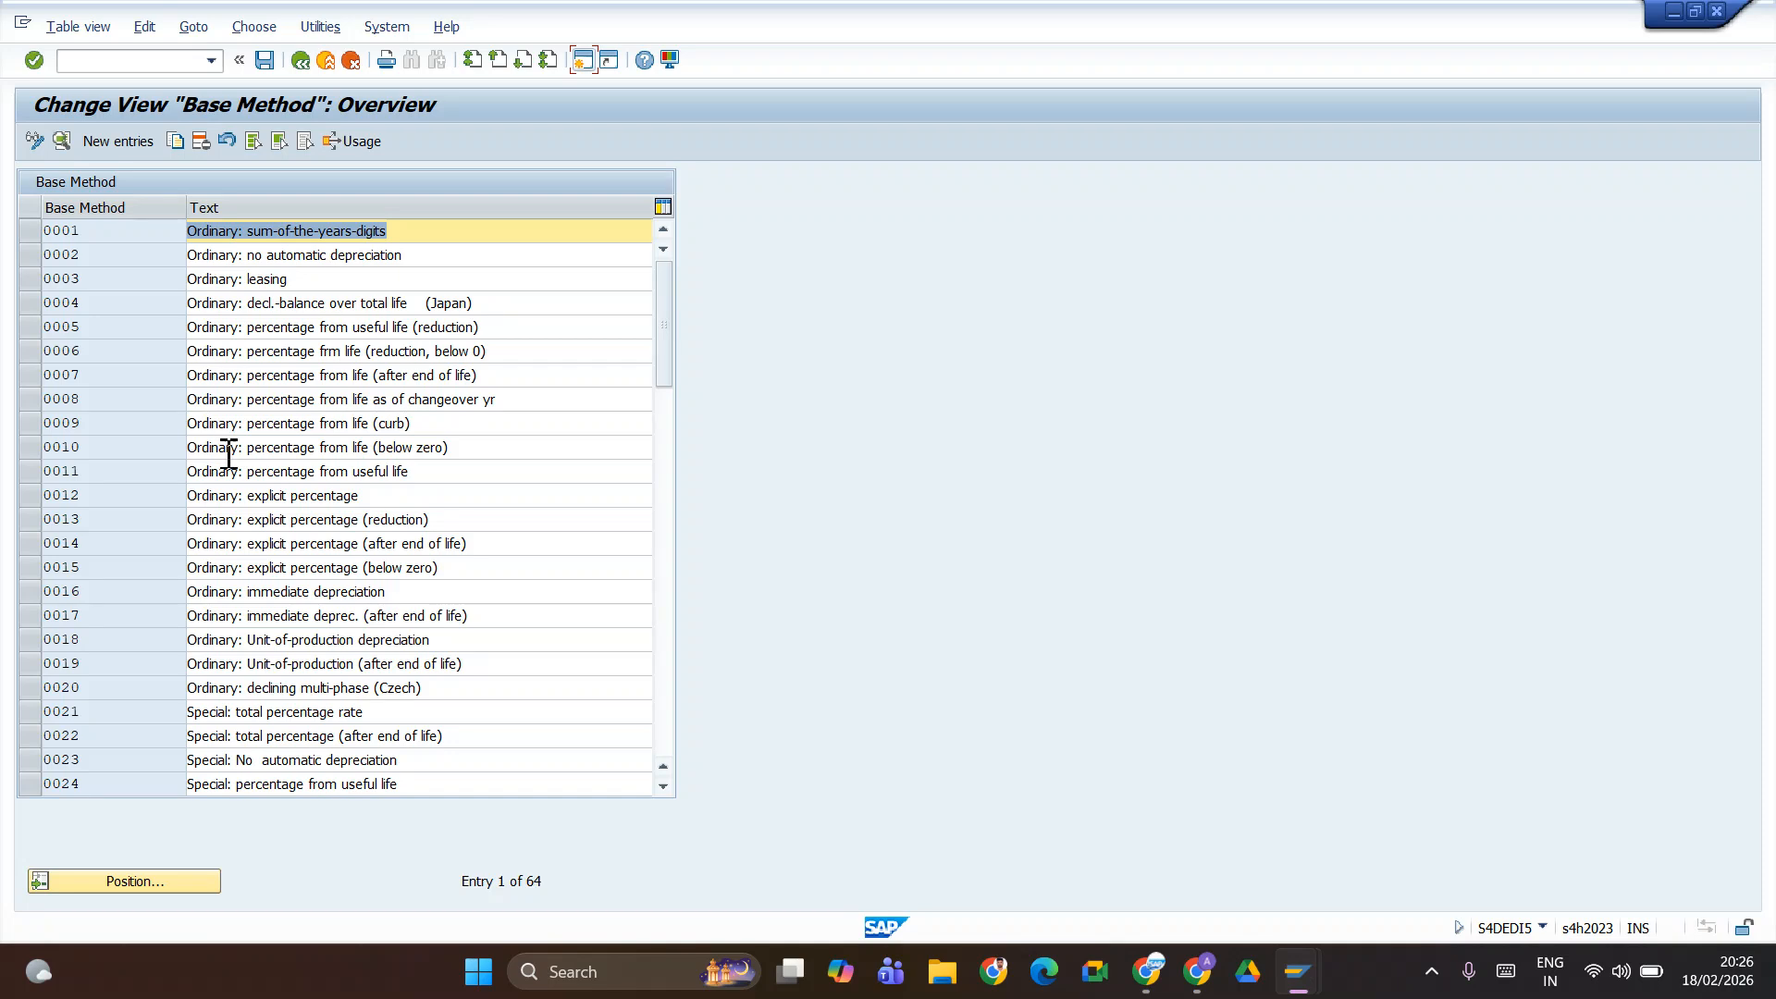
# - Create a new base method entry with the key TEBA
pyautogui.click(122, 137)
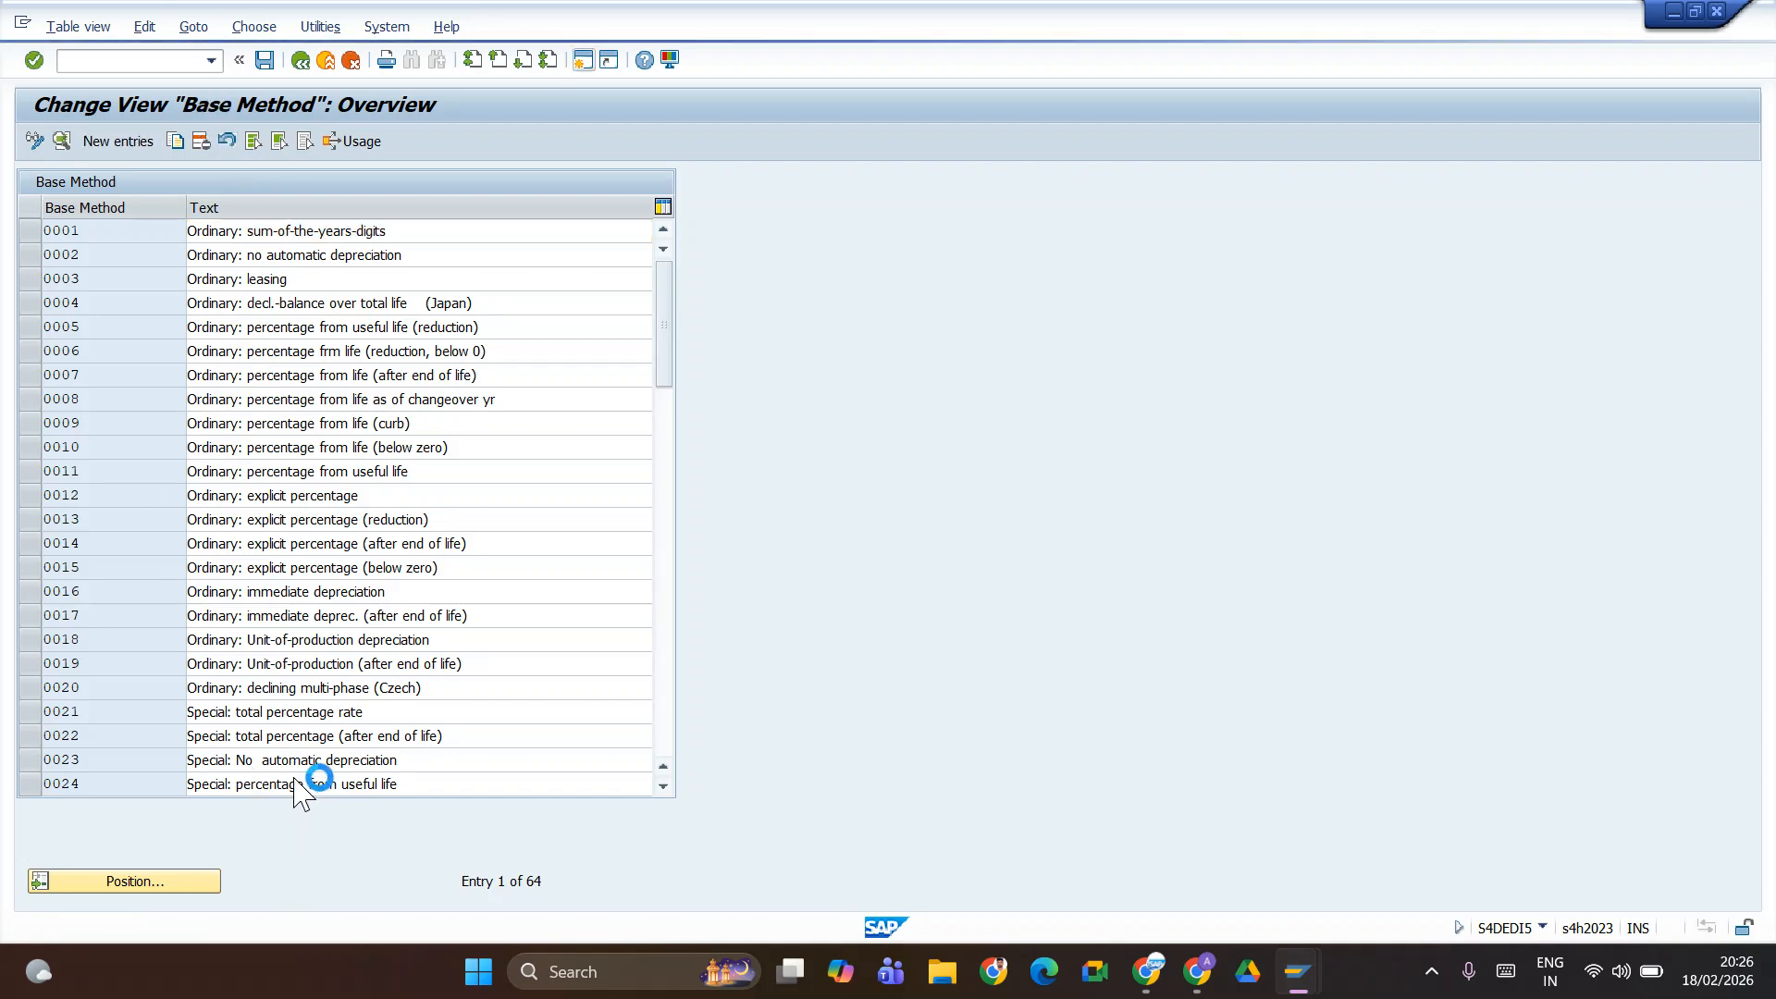
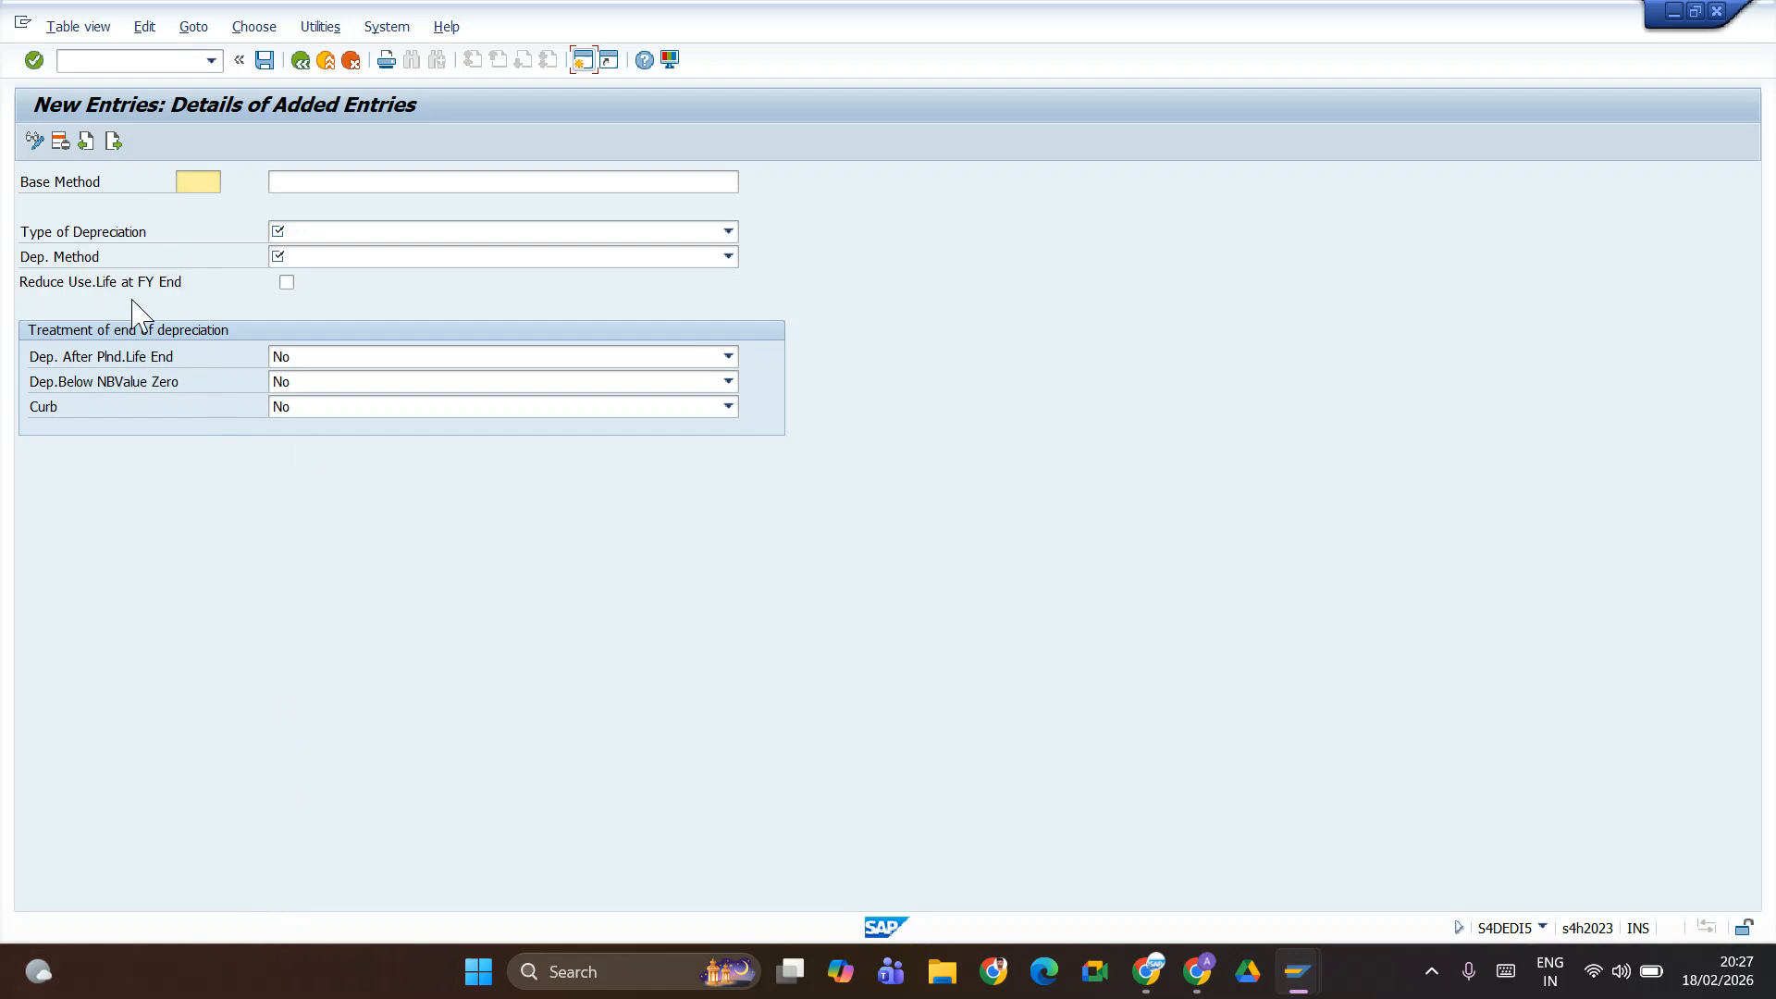
pyautogui.click(194, 180)
pyautogui.write('t')
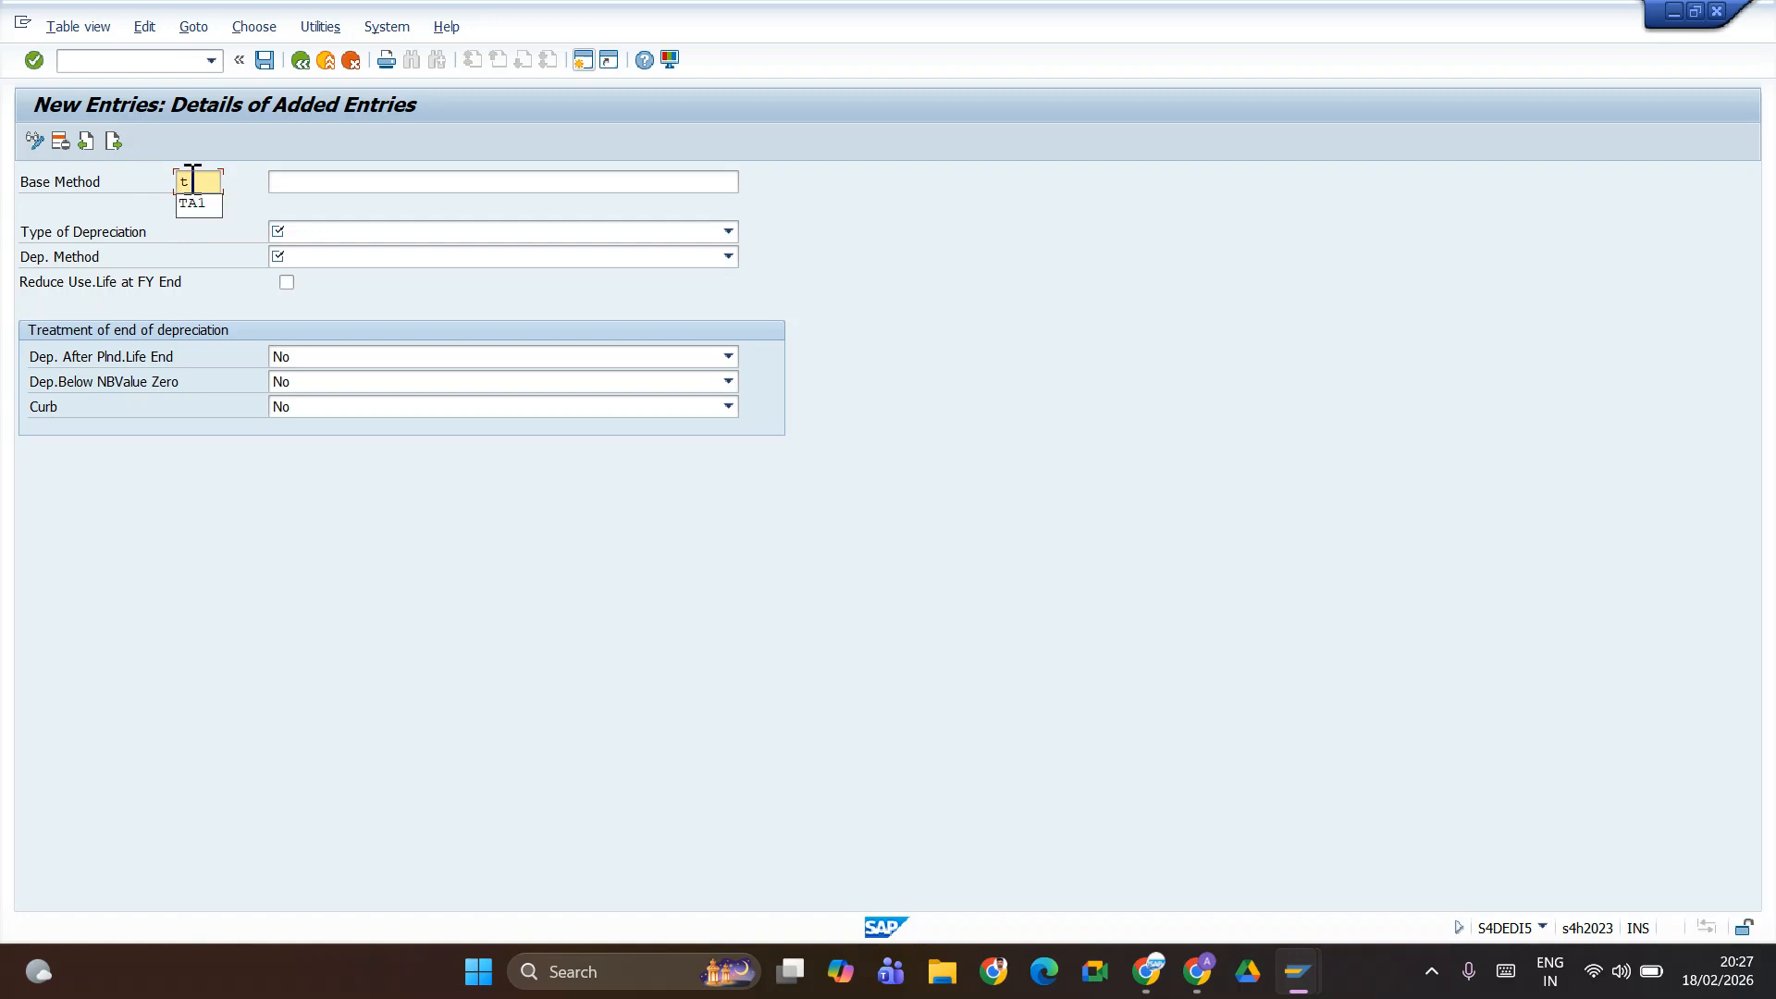
pyautogui.write('eba')
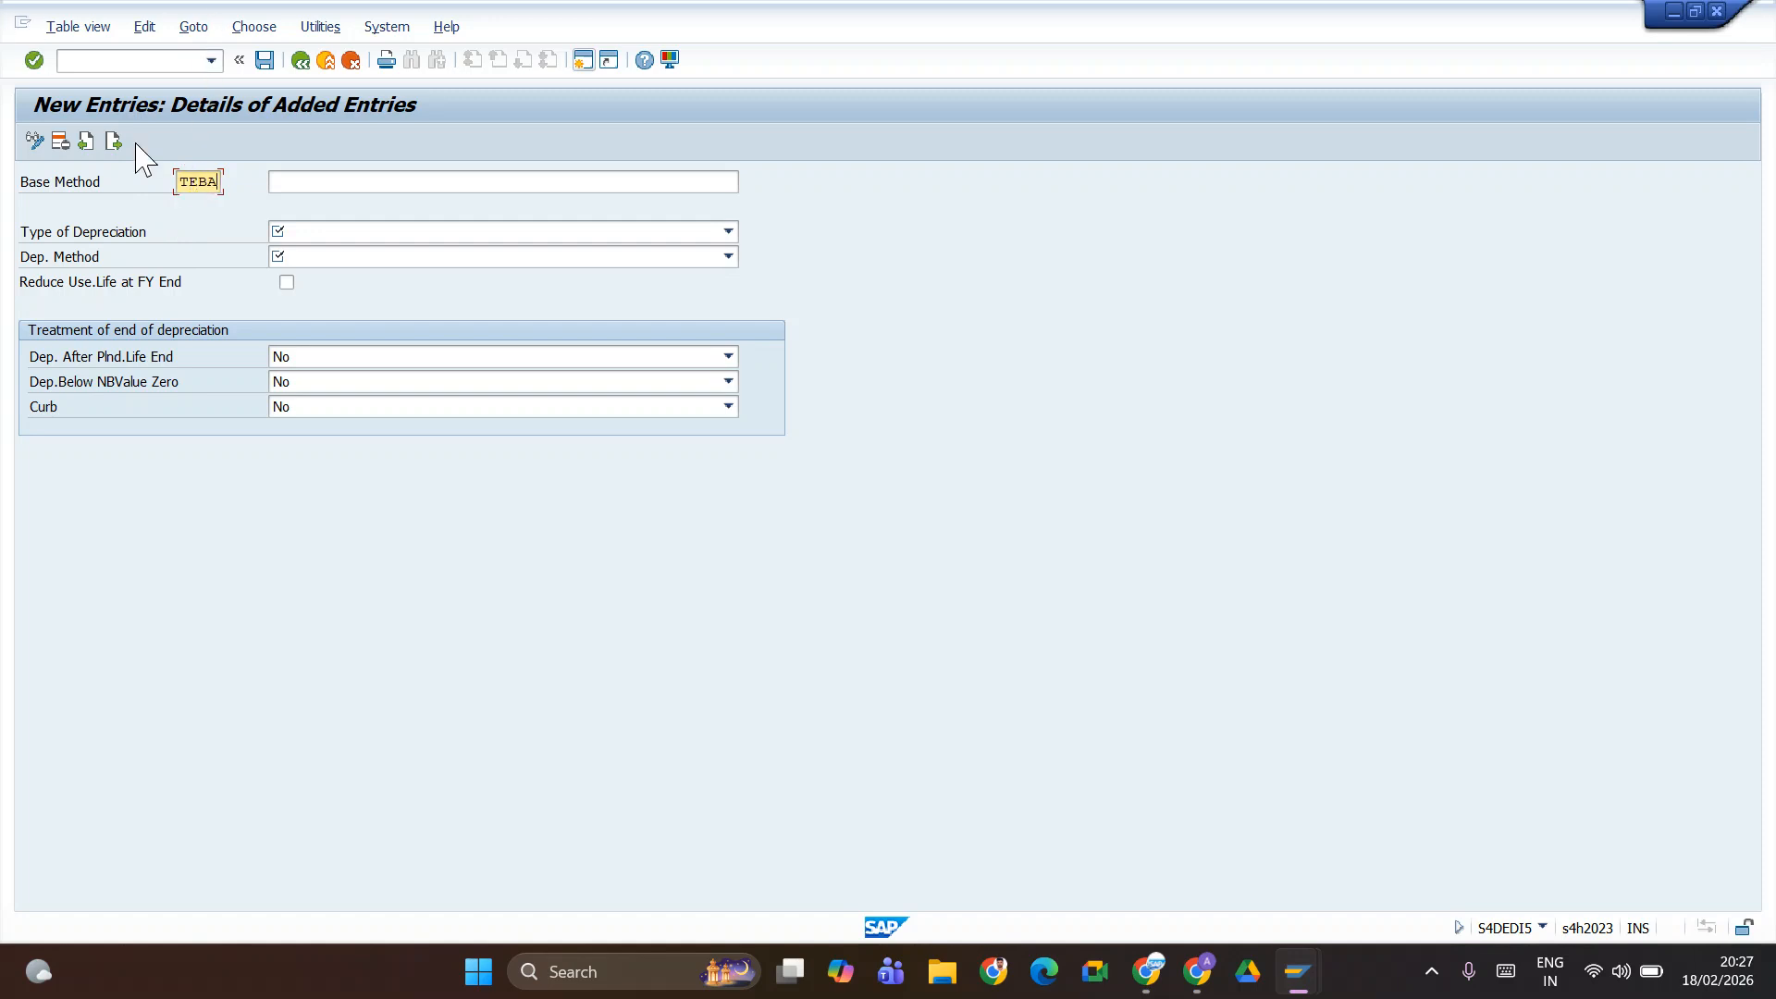
# - Set the base method's type of depreciation to Ord.depreciation and its description to Ordinary Dep
pyautogui.click(317, 182)
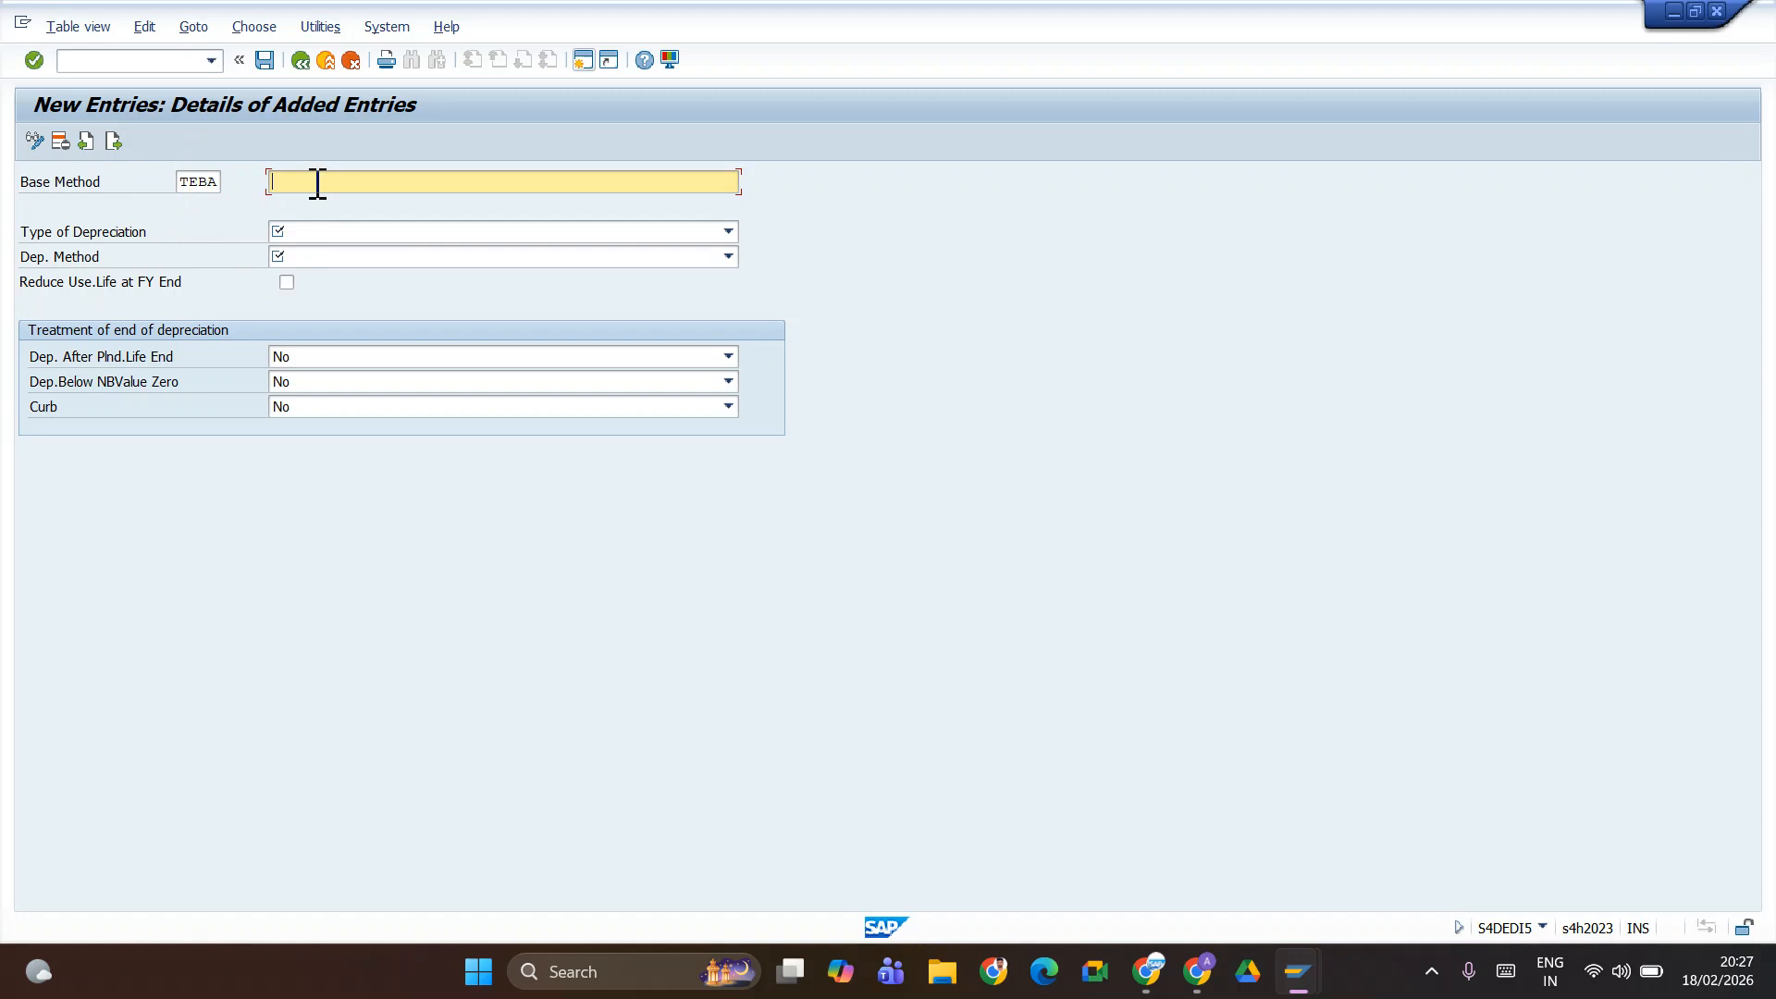
pyautogui.click(314, 232)
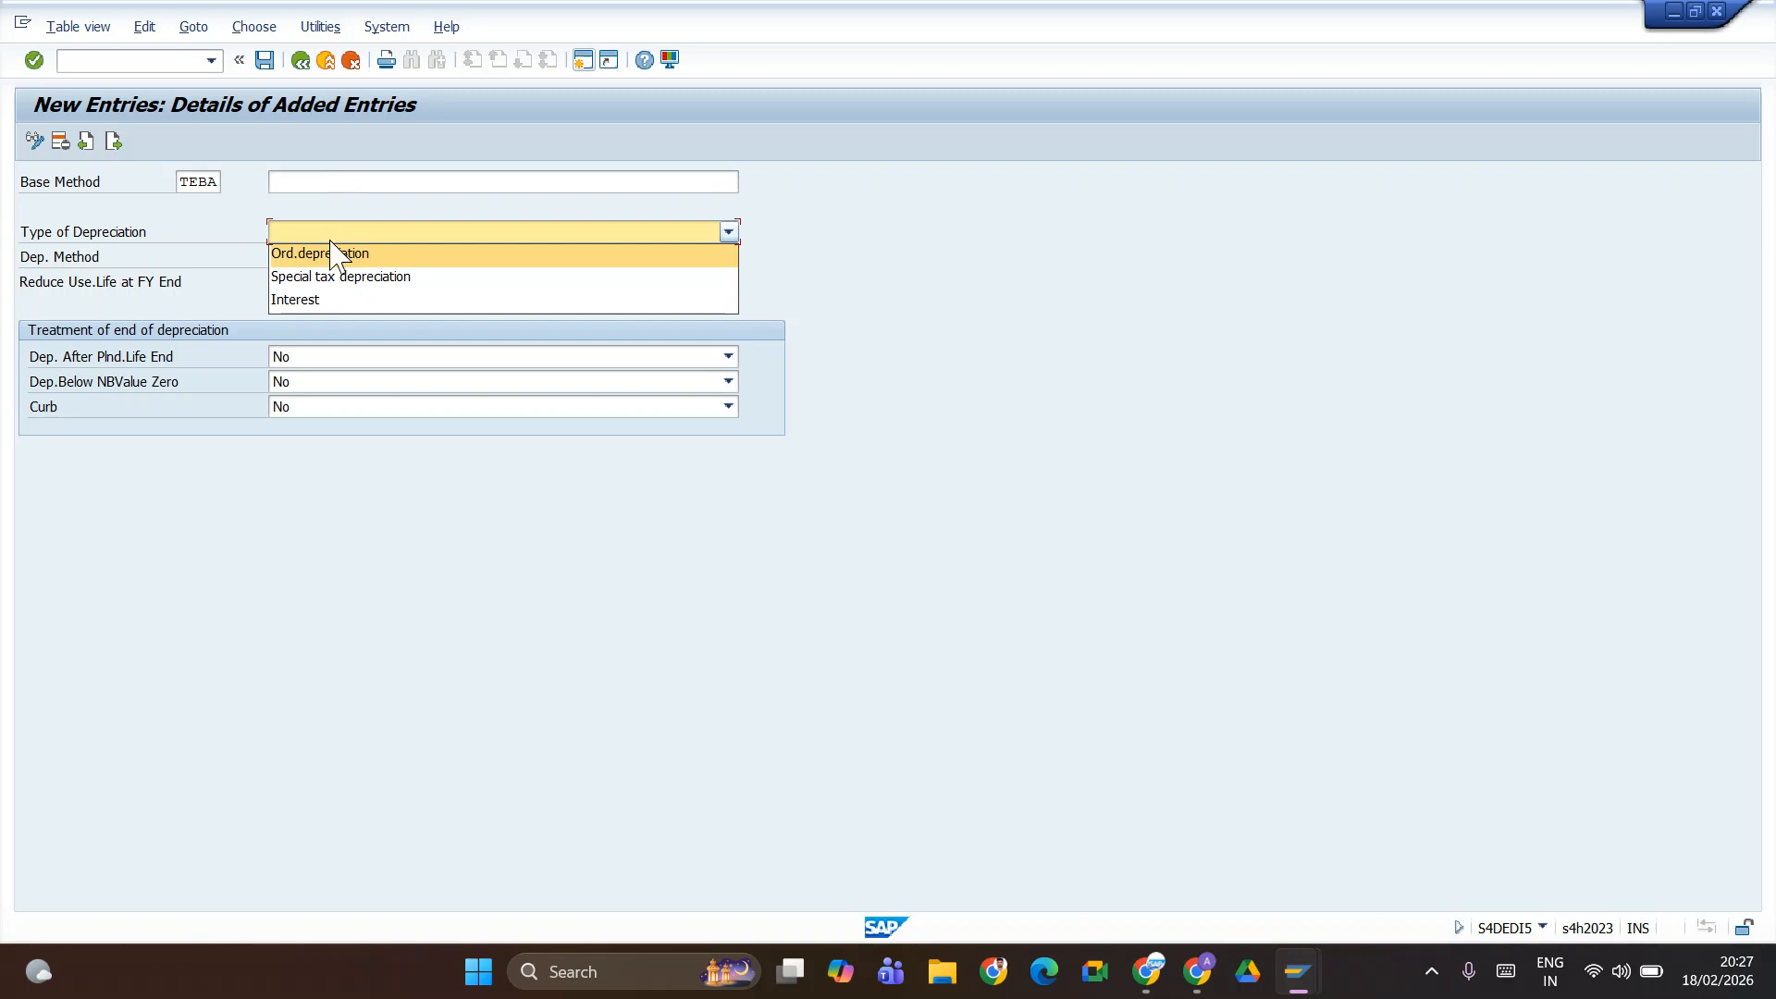
pyautogui.click(331, 248)
pyautogui.click(331, 237)
pyautogui.click(325, 256)
pyautogui.click(335, 180)
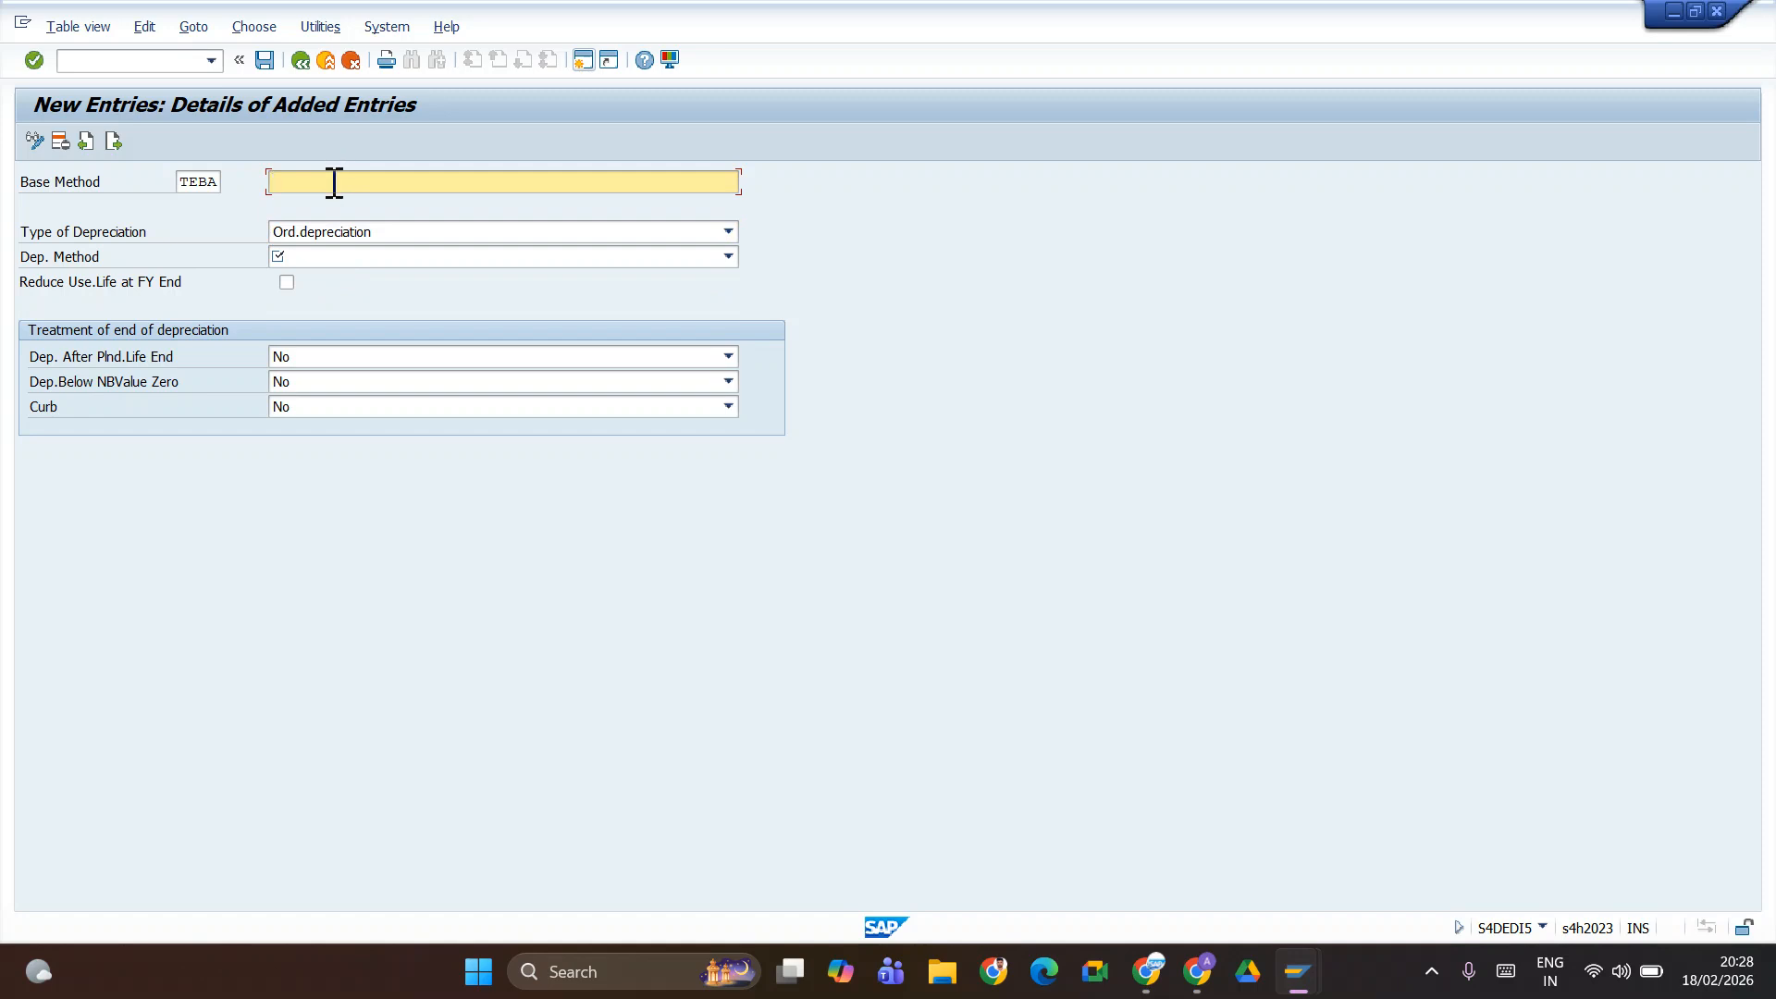
pyautogui.write('o')
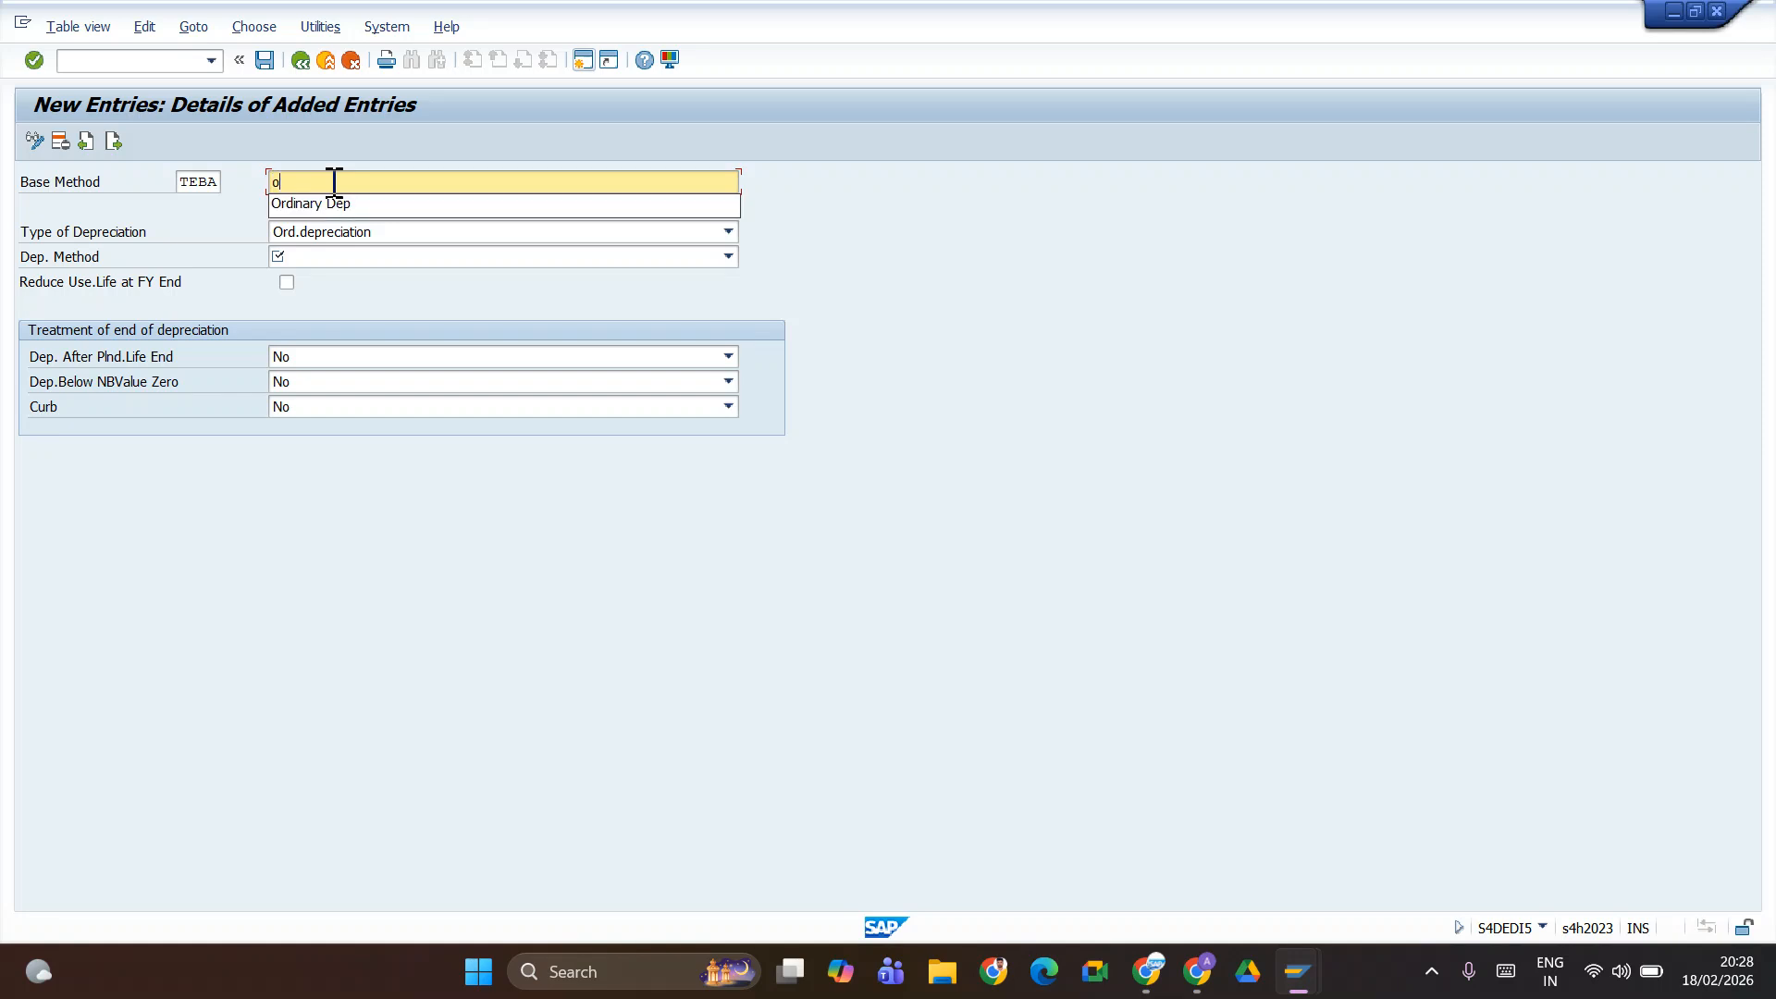
pyautogui.press('Down')
pyautogui.press('Return')
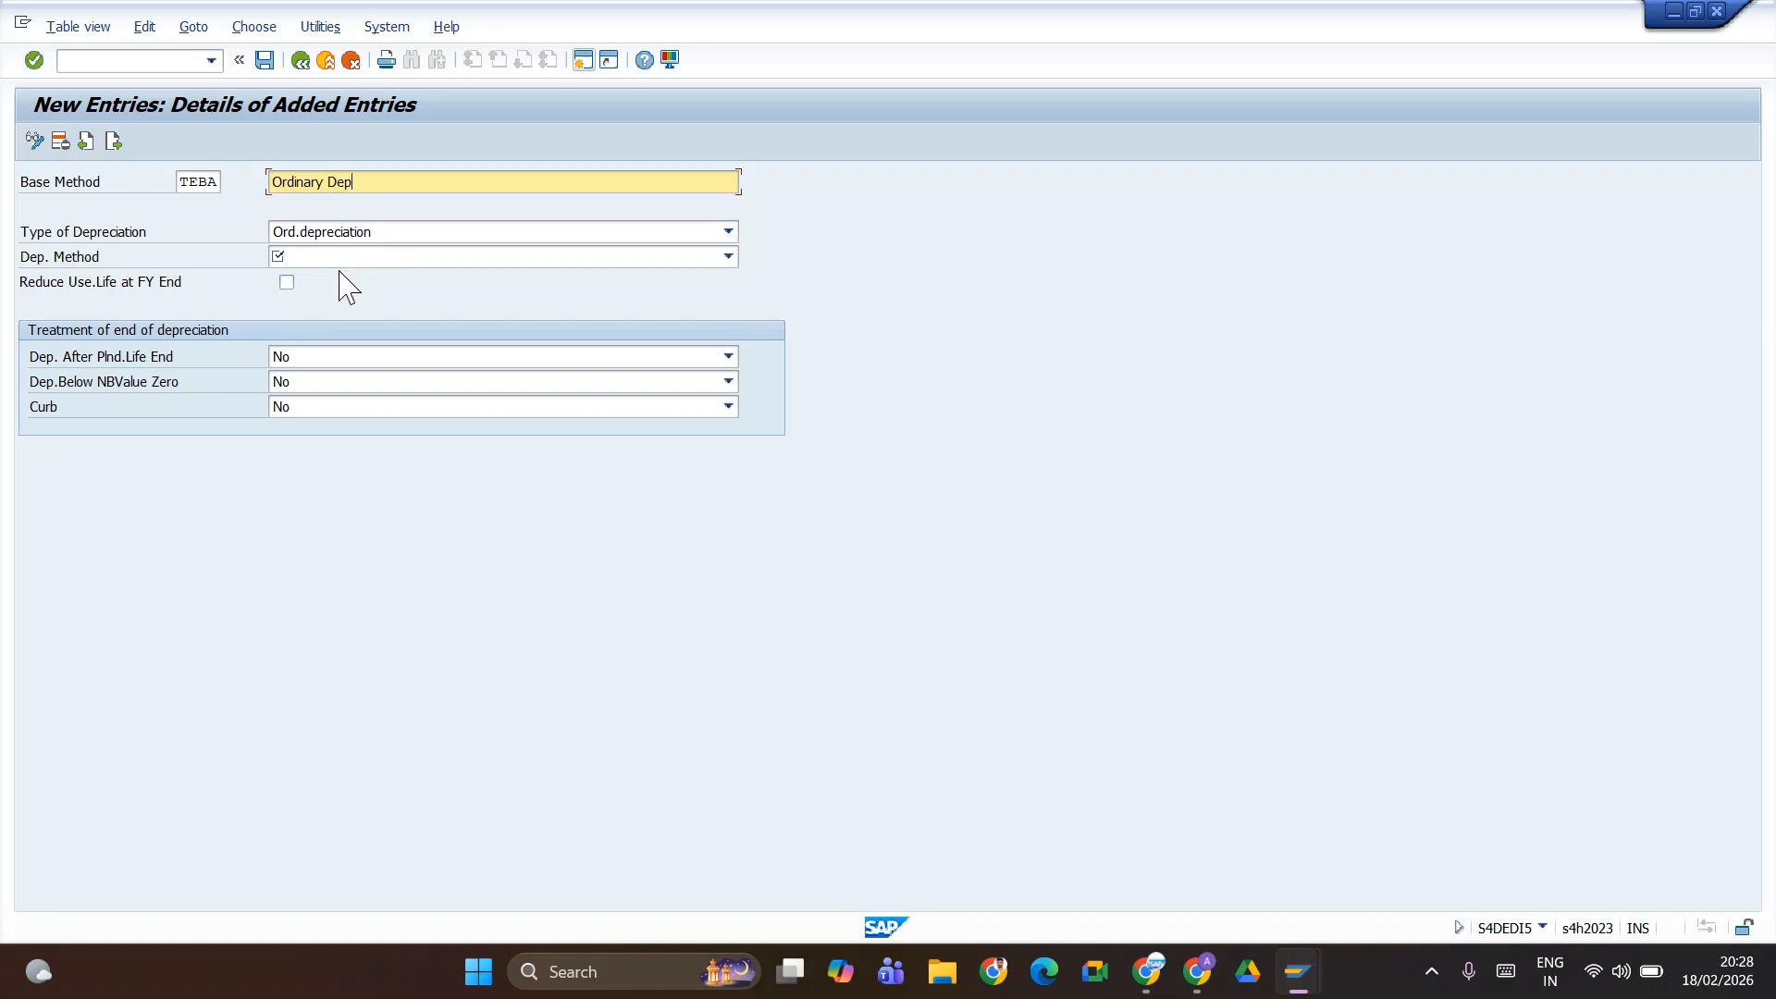
# - Set the depreciation method to Stated percentage and keep depreciation after planned life end at No
pyautogui.click(407, 263)
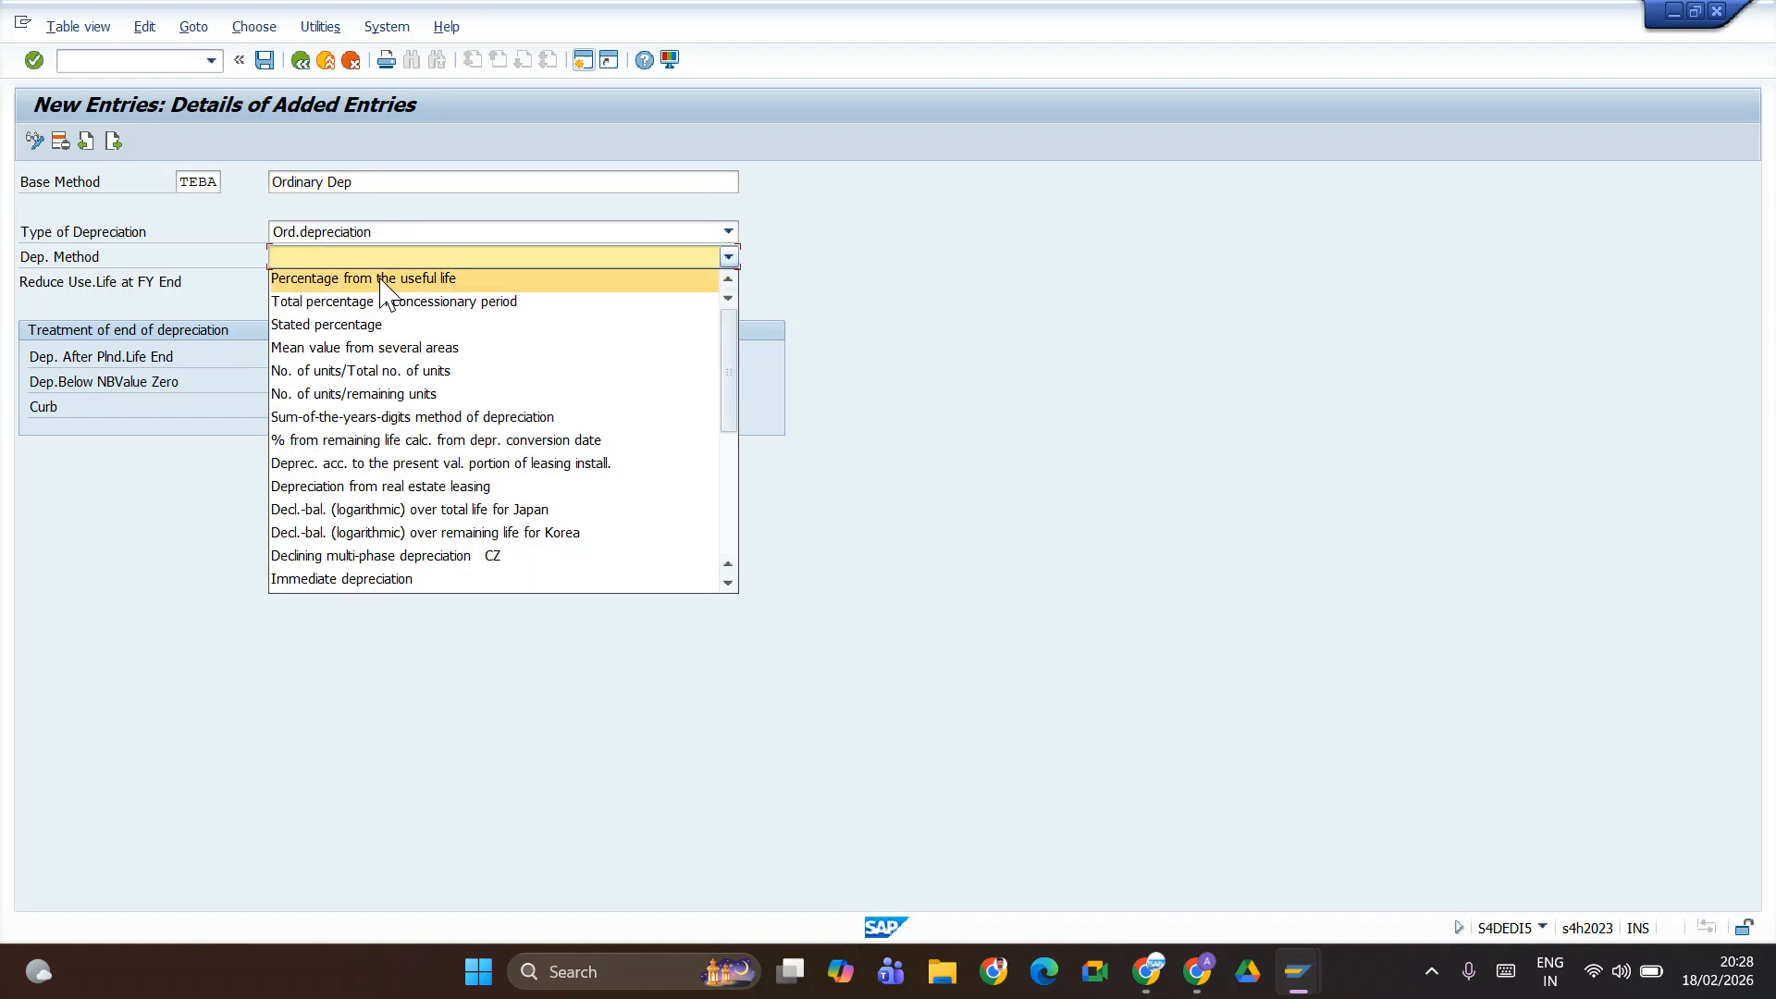
pyautogui.click(340, 325)
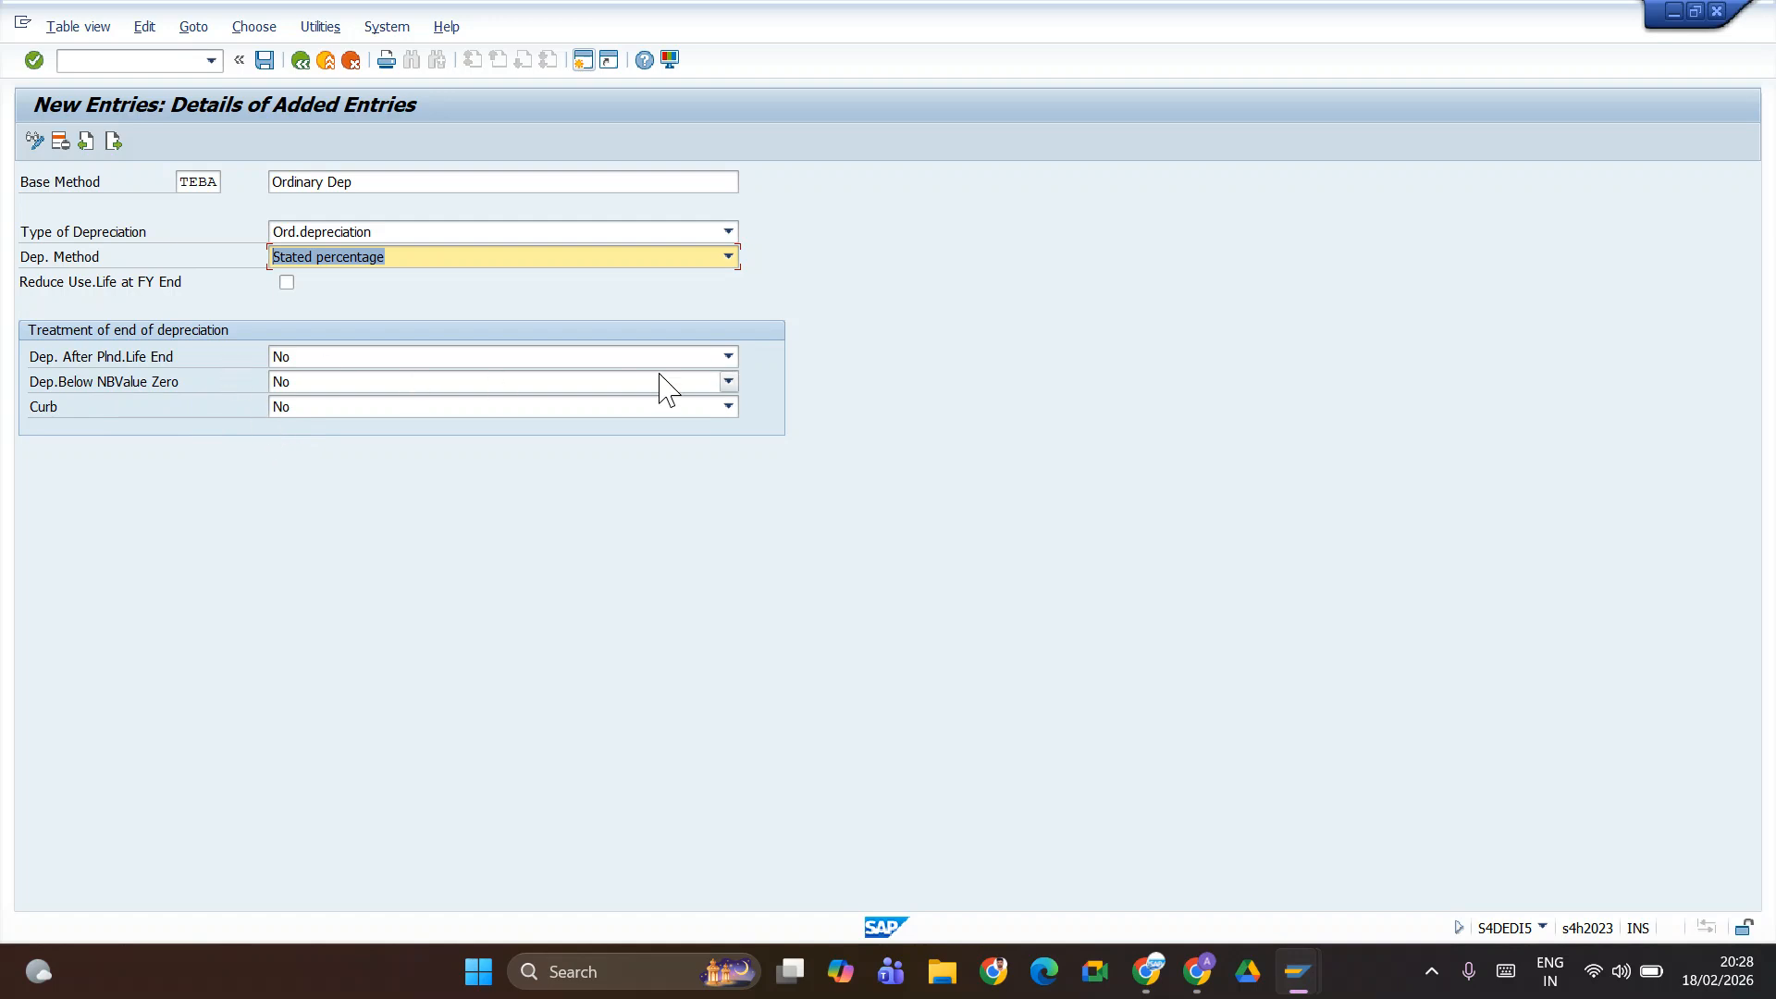
pyautogui.click(729, 357)
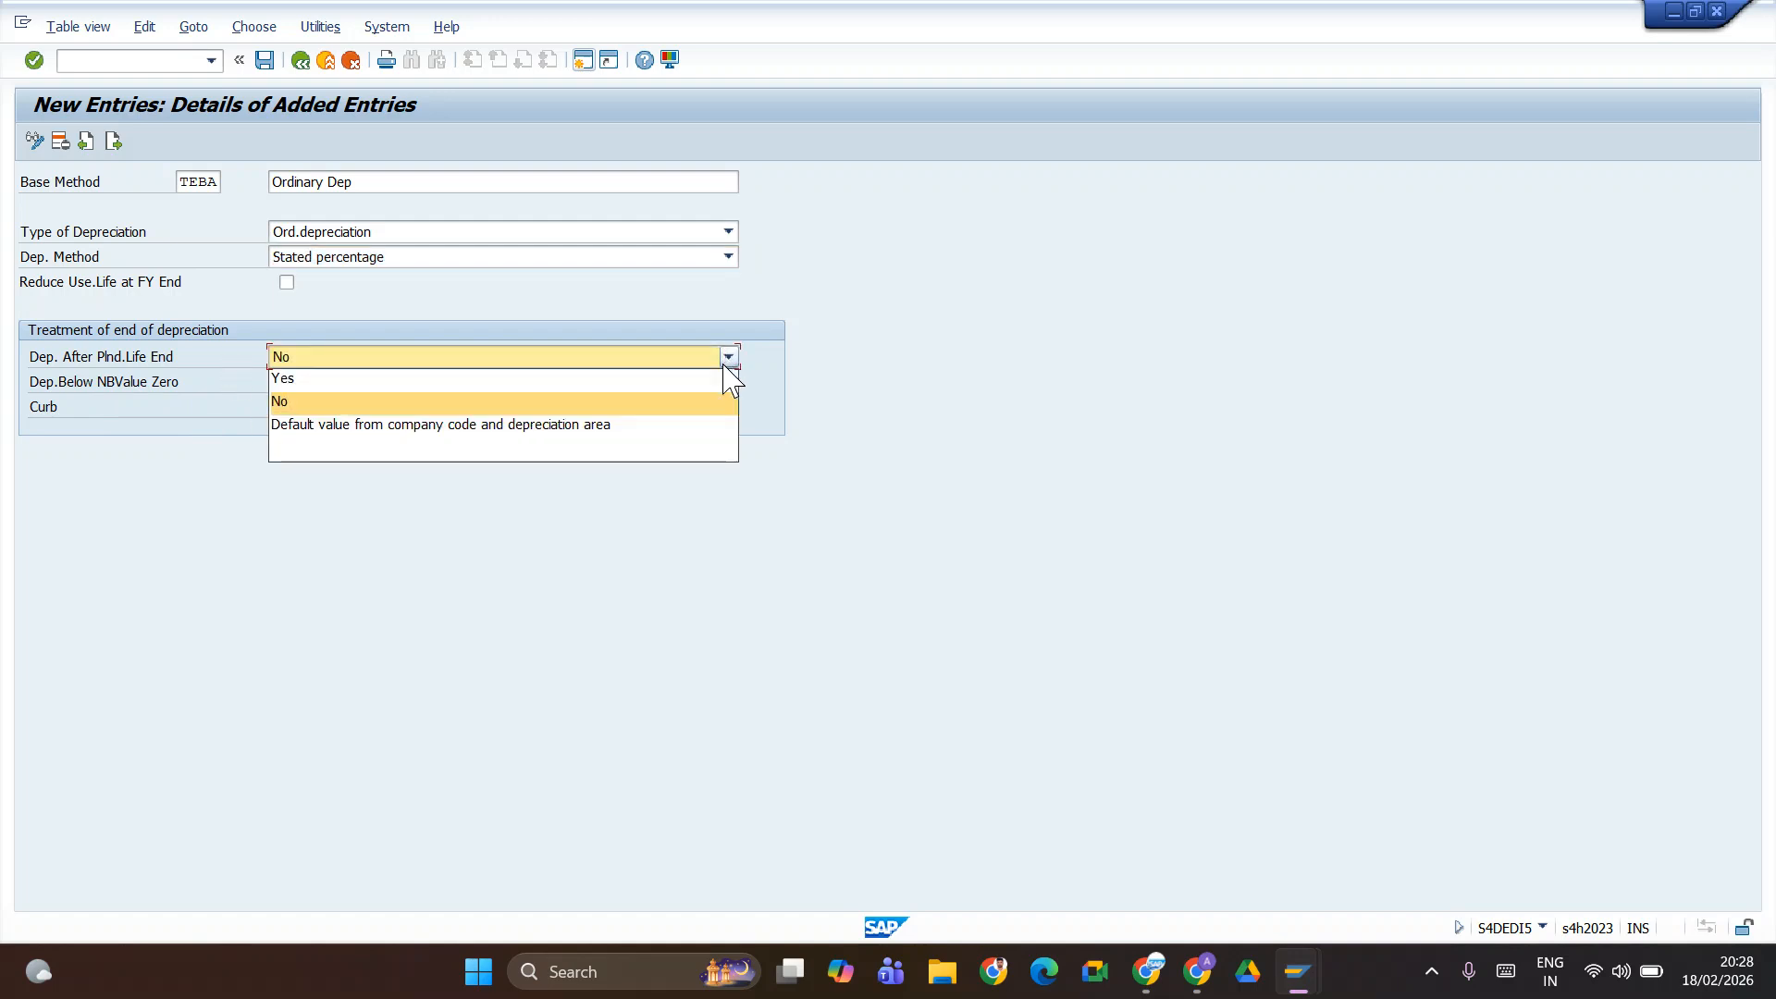
pyautogui.click(299, 403)
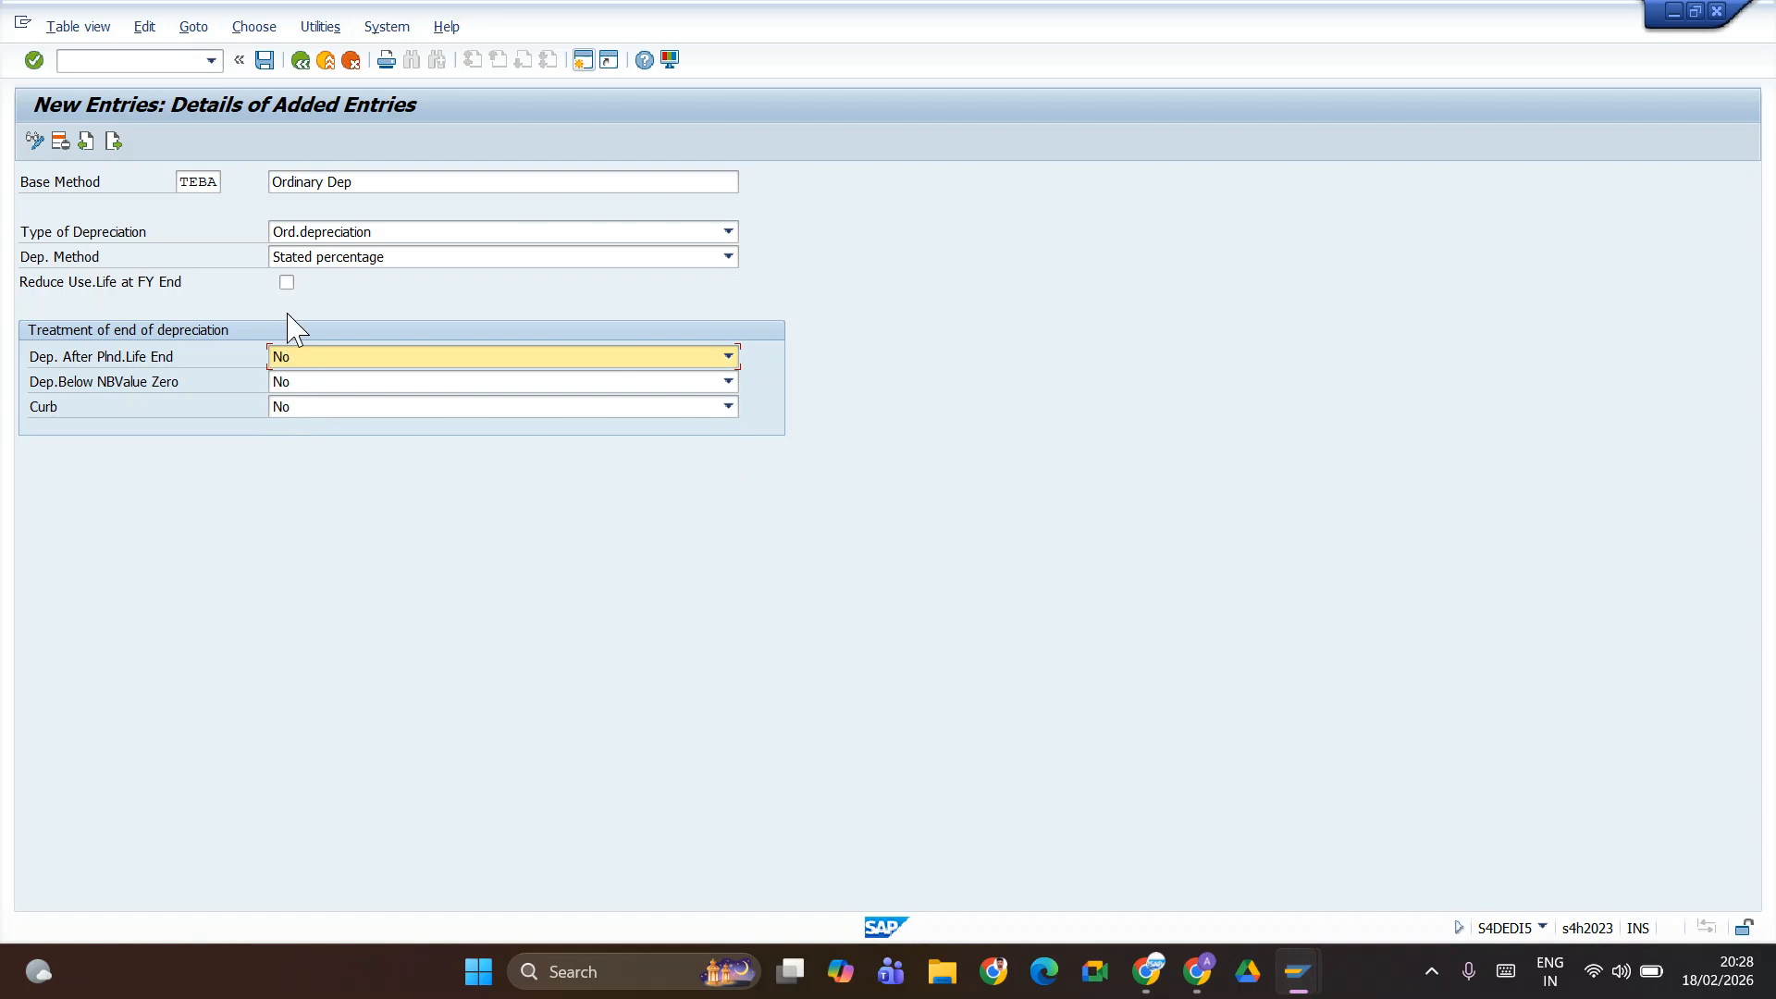
pyautogui.click(728, 359)
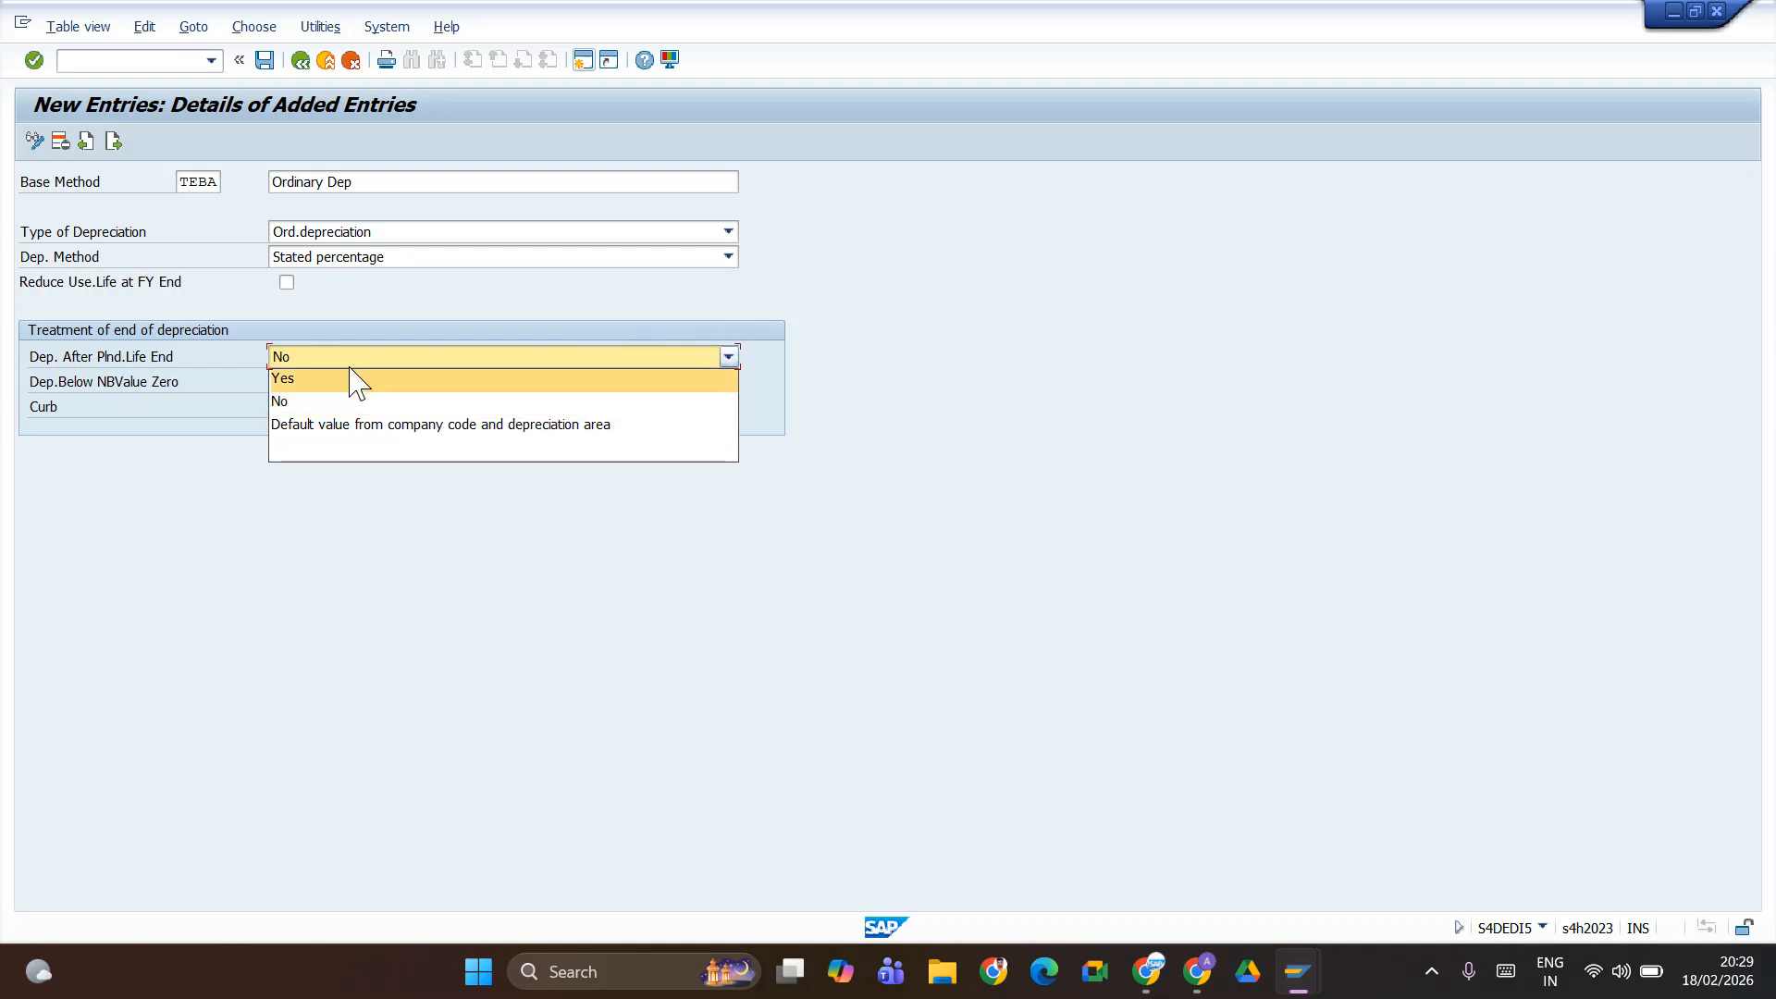
pyautogui.click(777, 359)
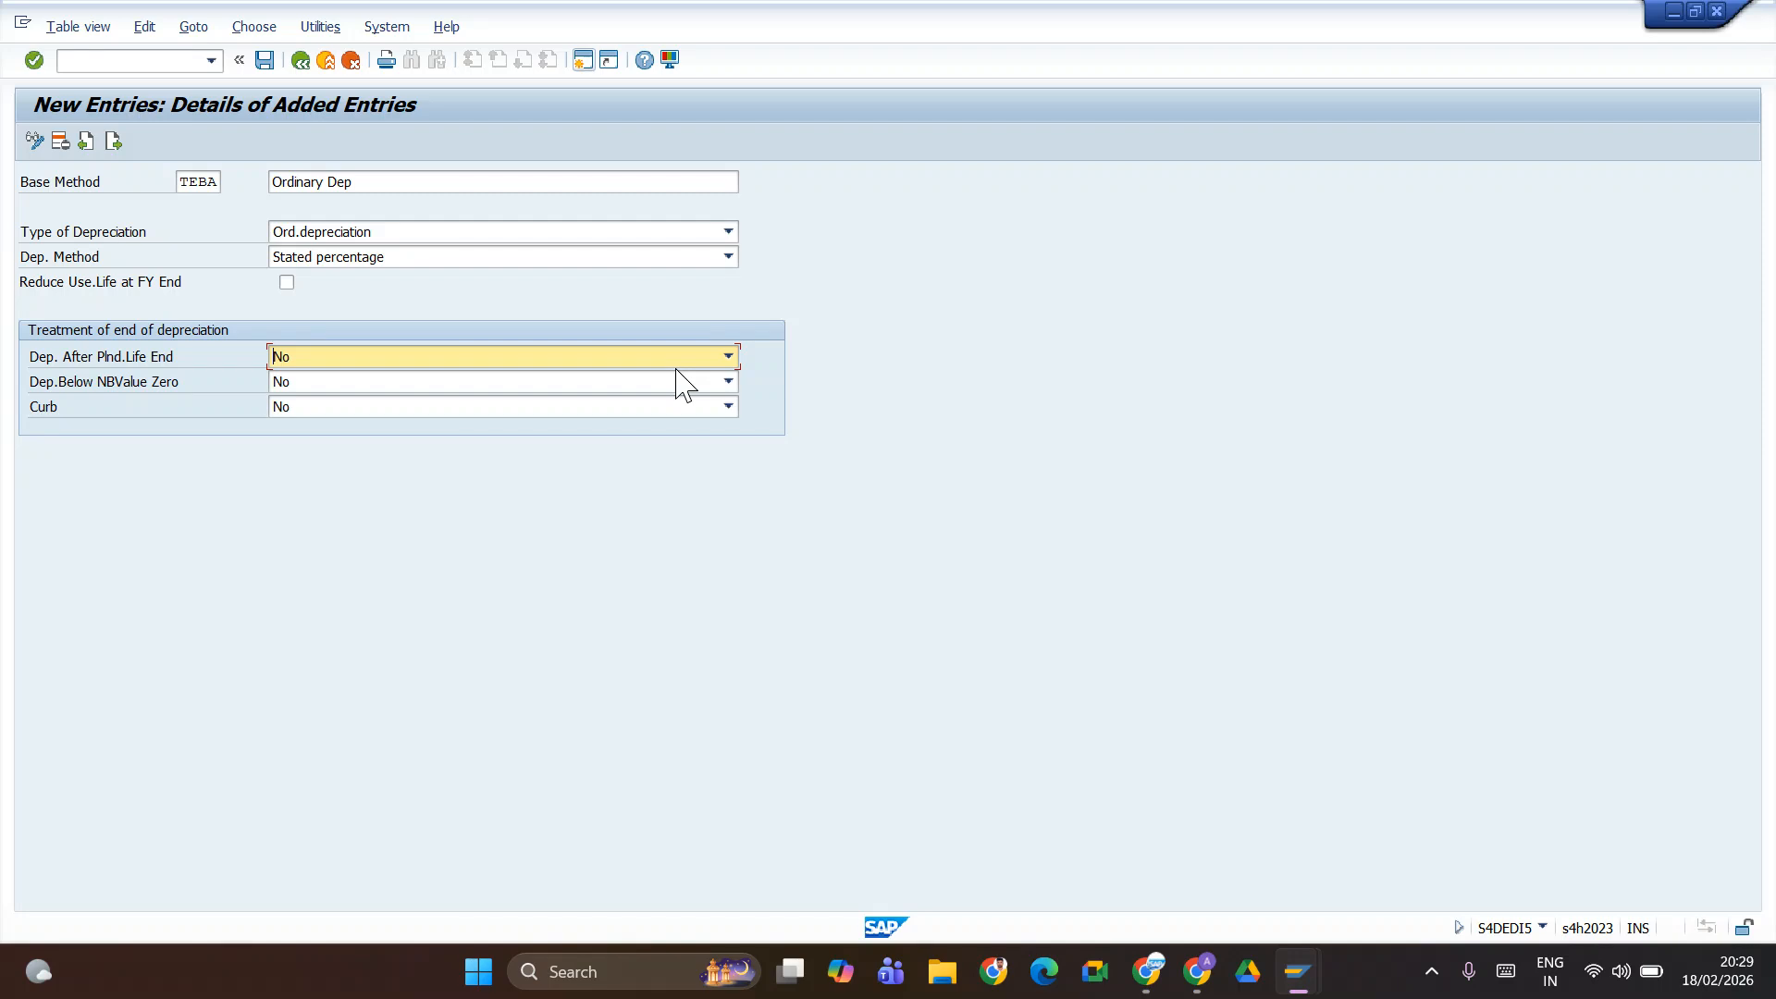
# - Save base method TEBA in the TATA Group of Co. Org Structure customizing request and return to the base method overview
pyautogui.click(267, 60)
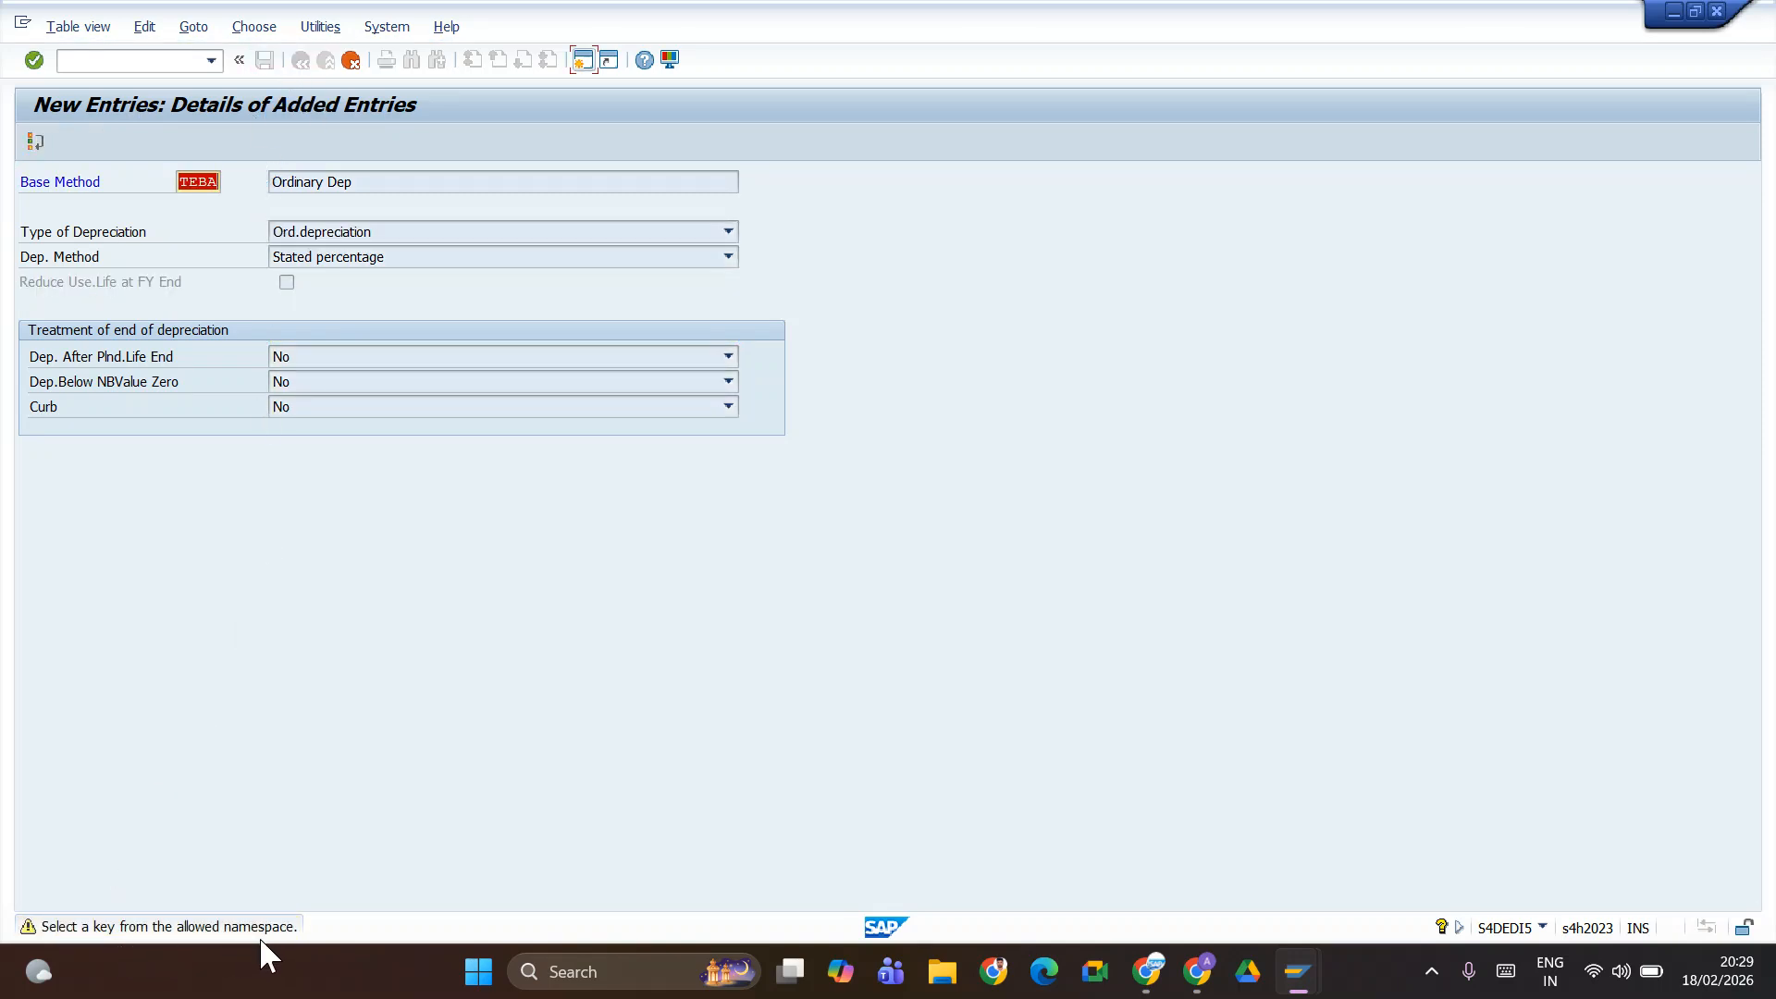
pyautogui.press('Return')
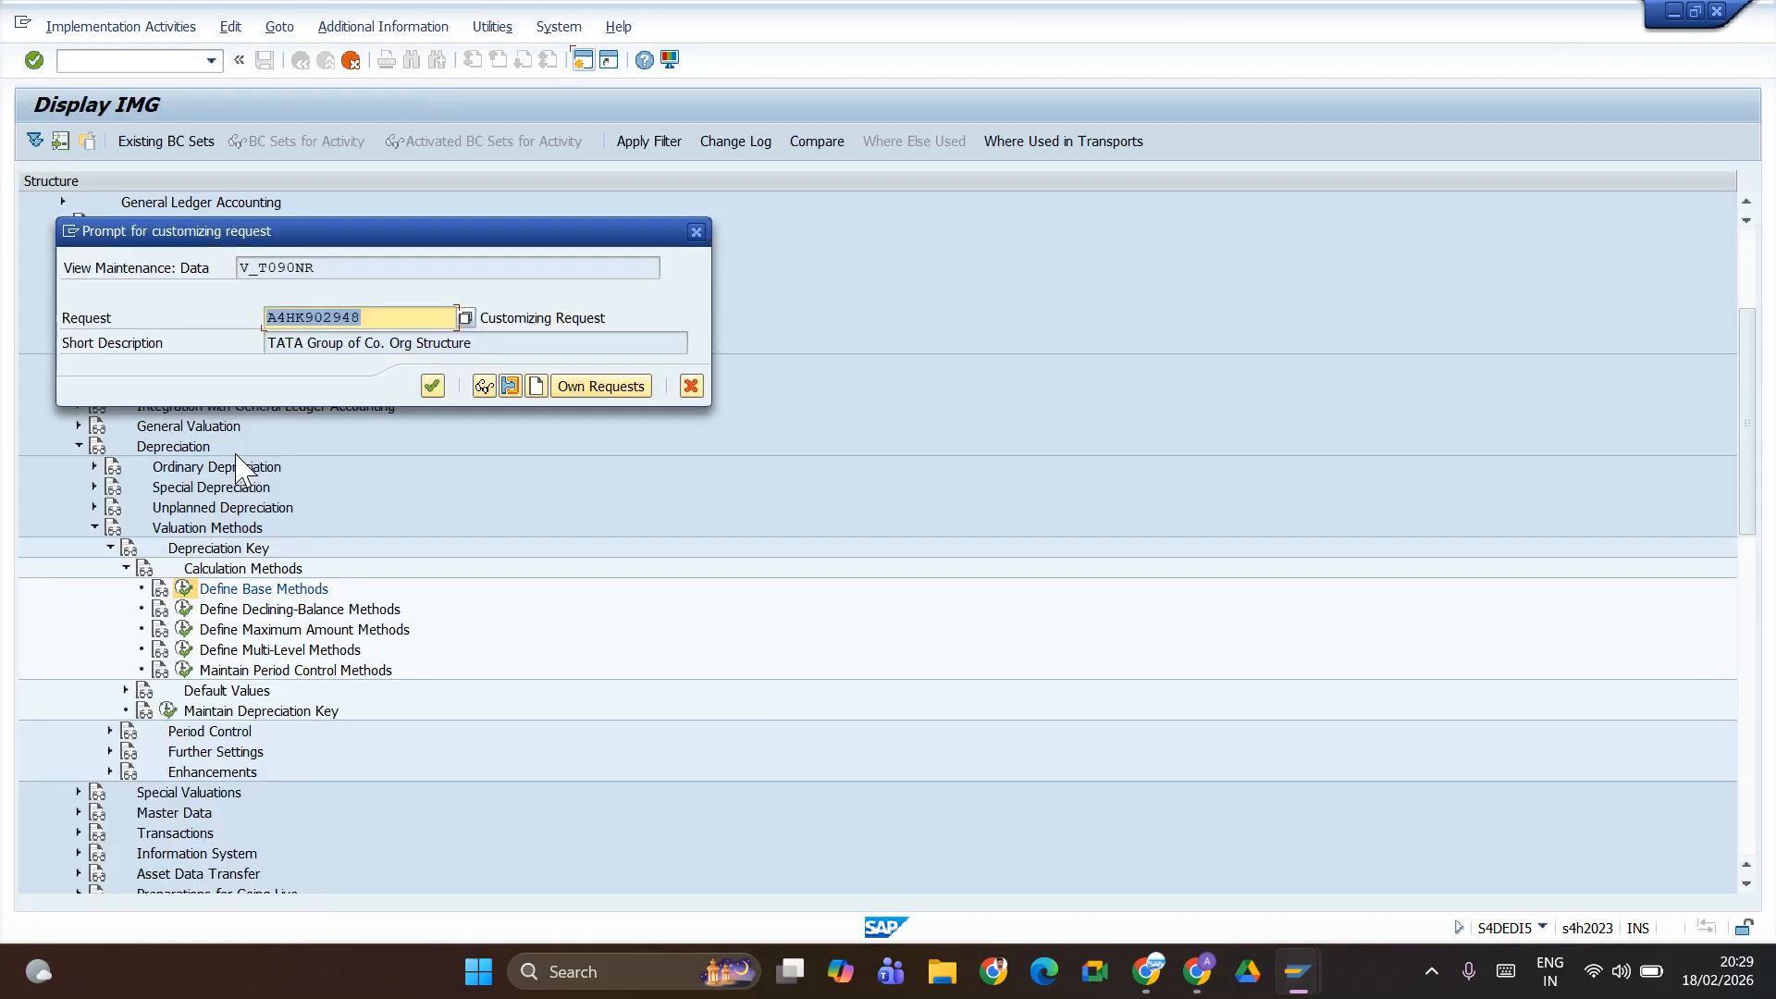
pyautogui.click(432, 386)
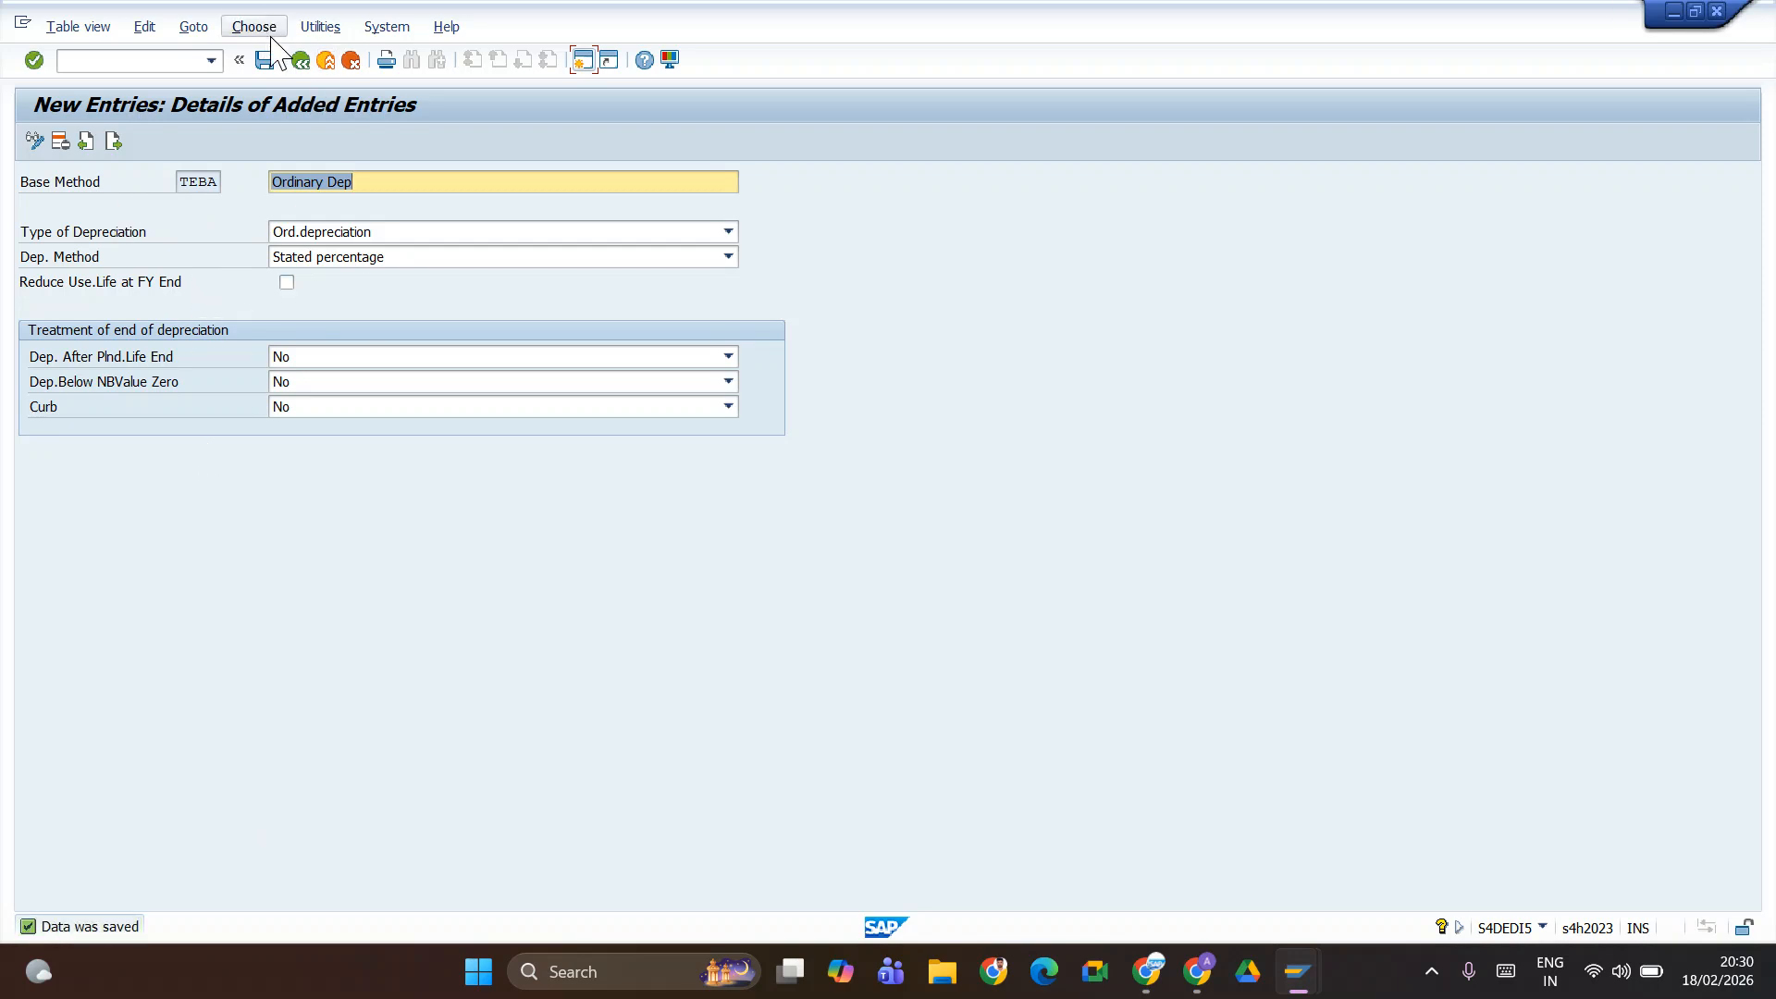
pyautogui.click(301, 61)
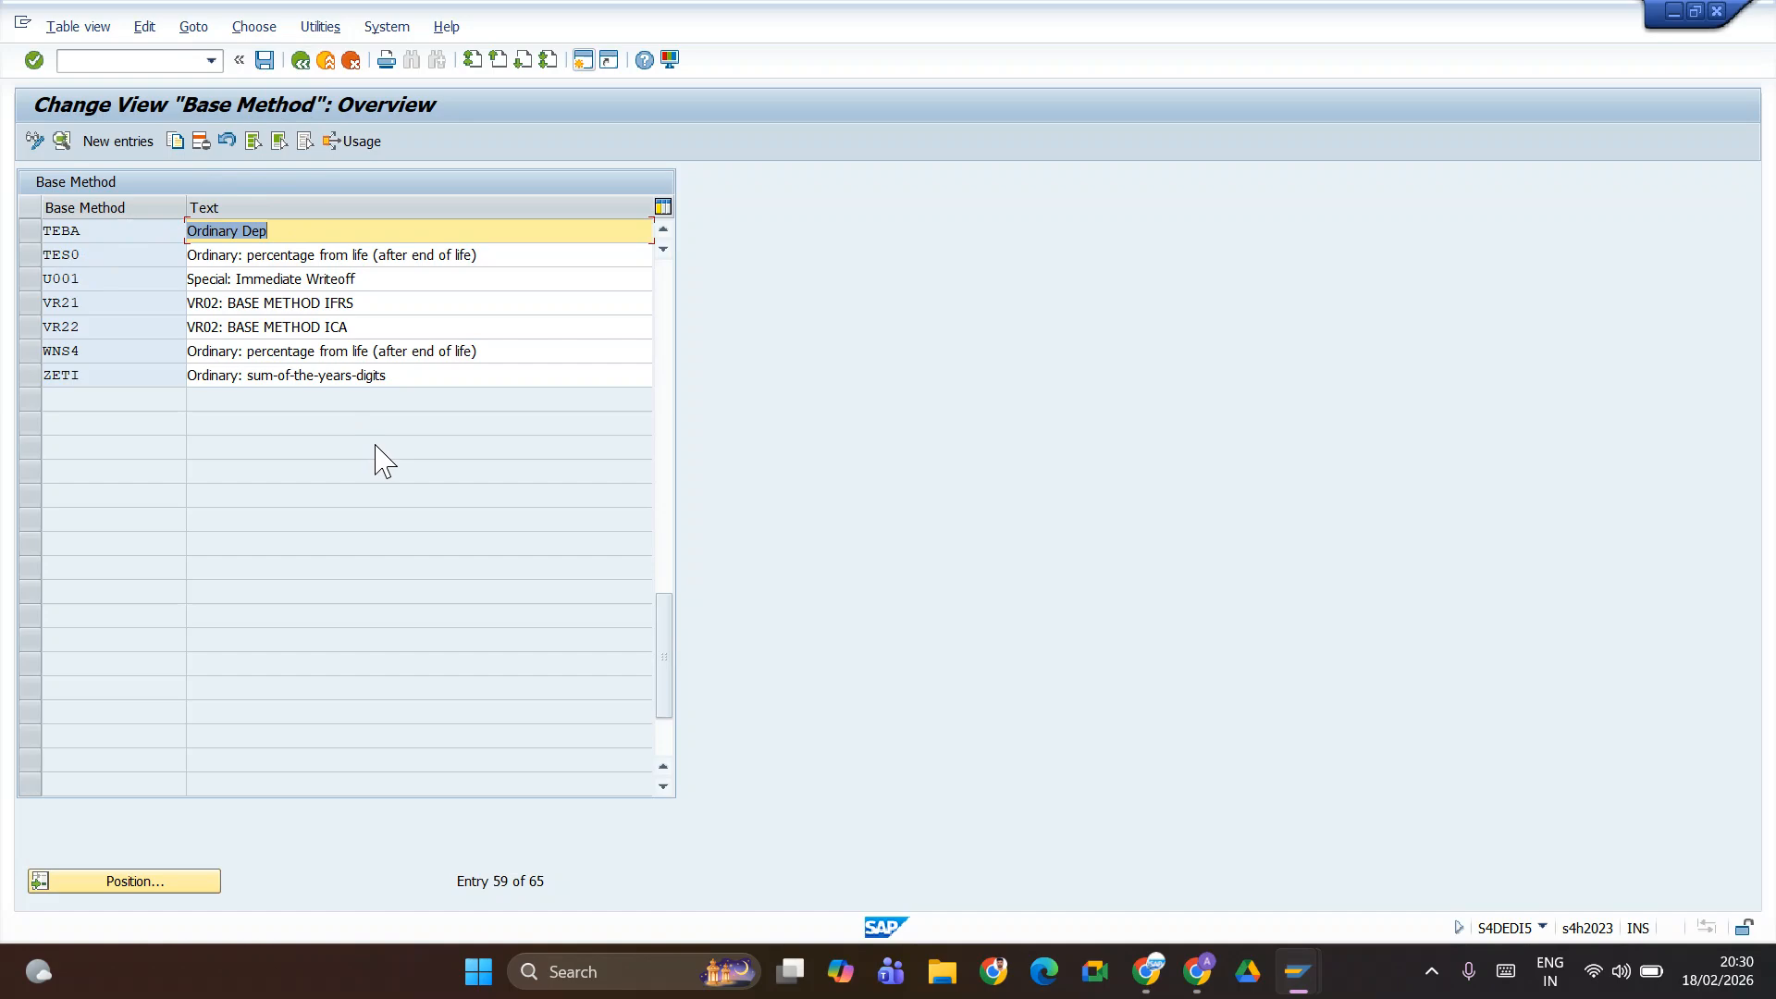
# - Switch to the Google Sheets workbook SAP FICO Jan 2026 08 to09 PM in Chrome
pyautogui.hotkey('alt', 'Tab')
pyautogui.hotkey('alt', 'Tab')
pyautogui.hotkey('alt', 'Tab')
pyautogui.hotkey('alt', 'Tab')
pyautogui.hotkey('alt', 'Tab')
pyautogui.hotkey('alt', 'Tab')
pyautogui.hotkey('alt', 'shift', 'Tab')
pyautogui.hotkey('alt', 'shift', 'Tab')
pyautogui.hotkey('alt', 'shift', 'Tab')
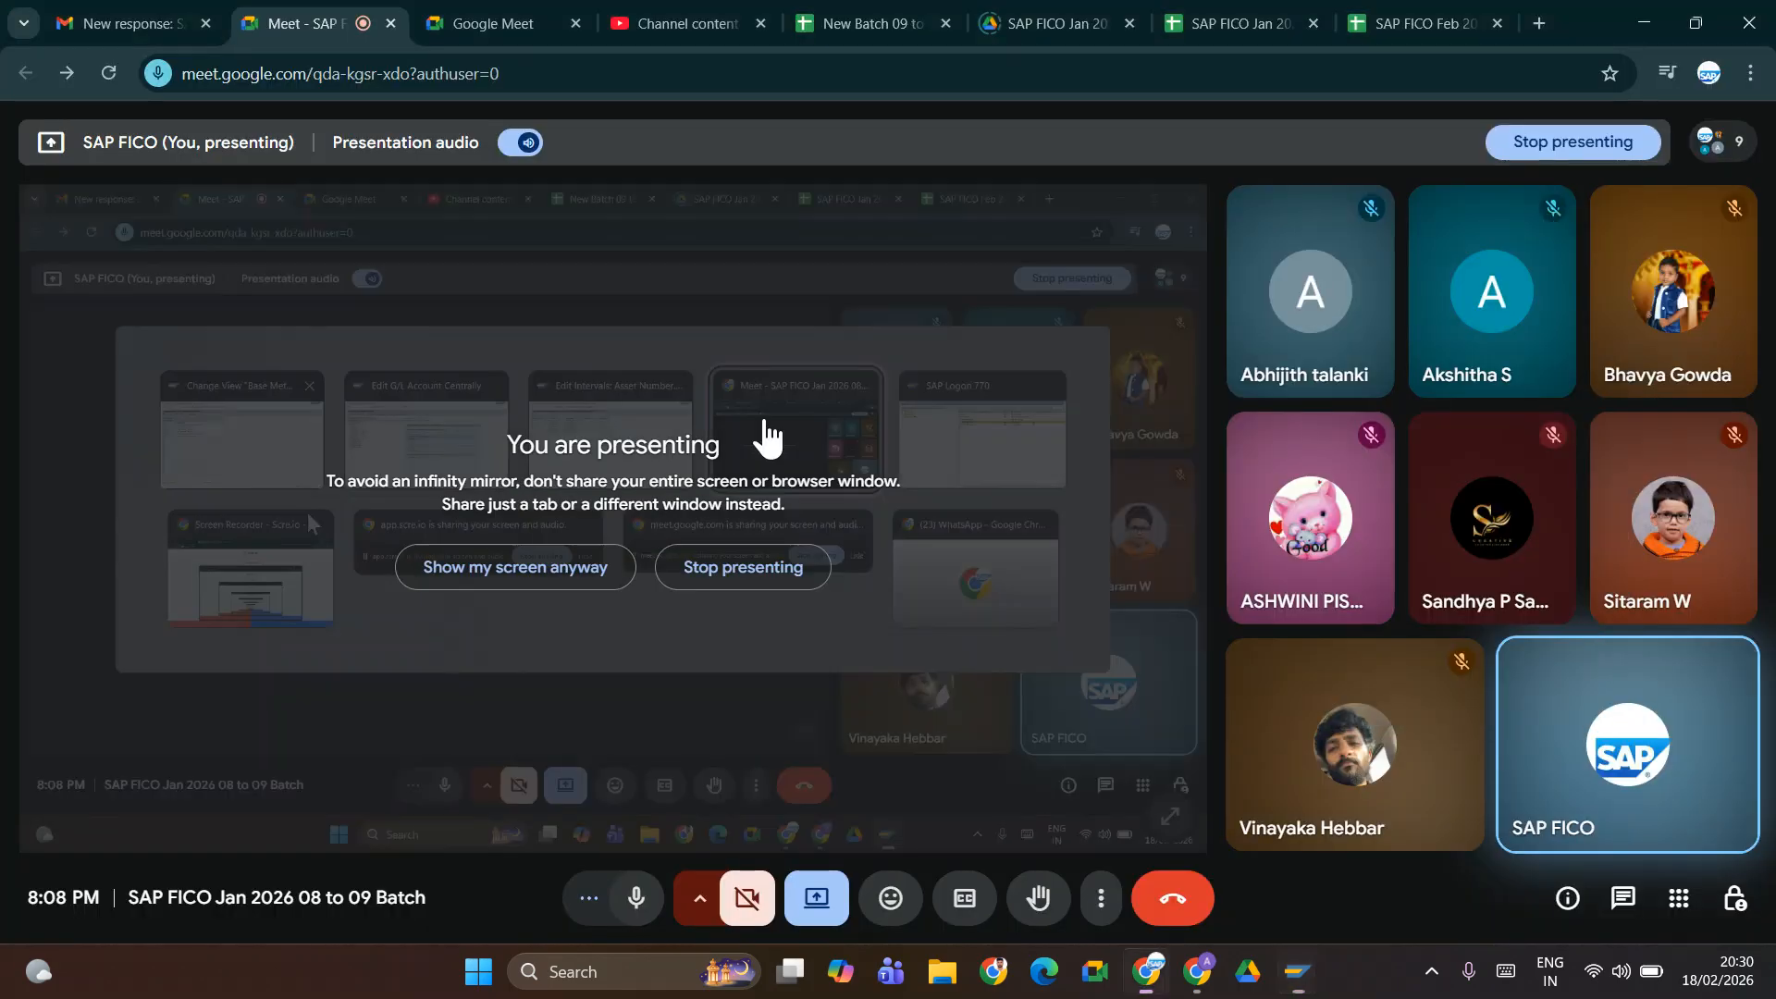
pyautogui.click(1173, 33)
# - Enter Asset Class in cell A174, below the Asset Accounting configuration notes
pyautogui.click(106, 515)
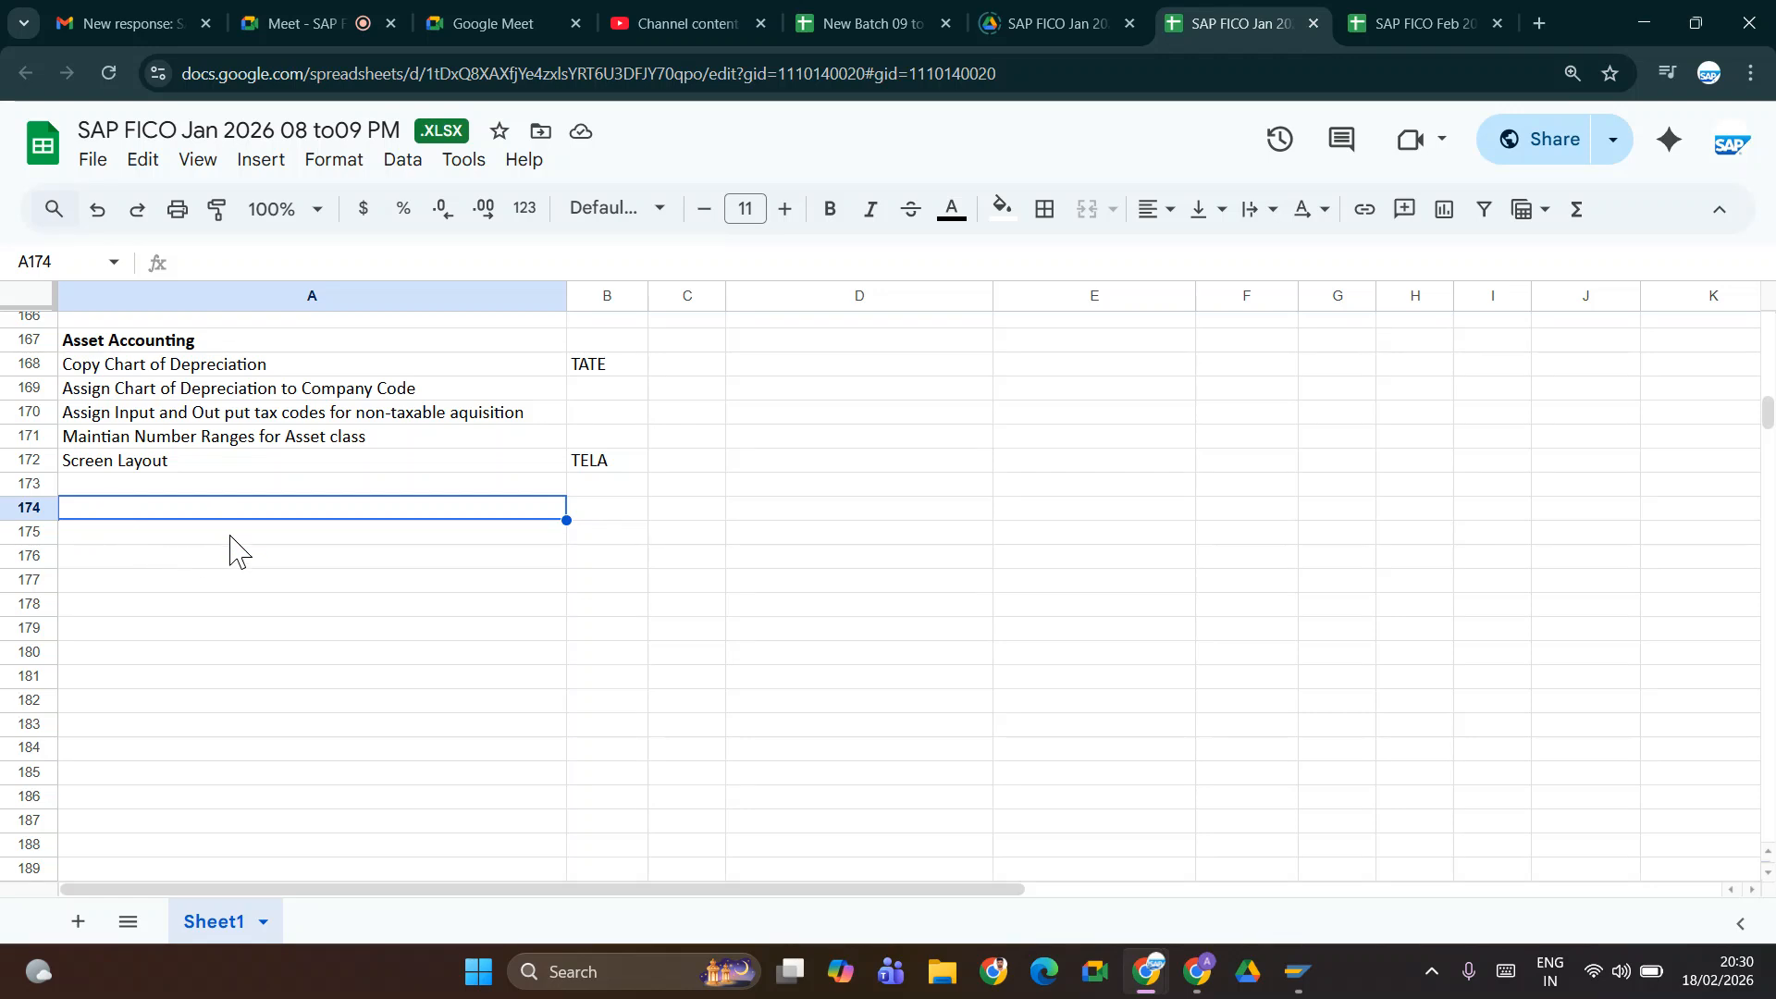
pyautogui.write('aSSE')
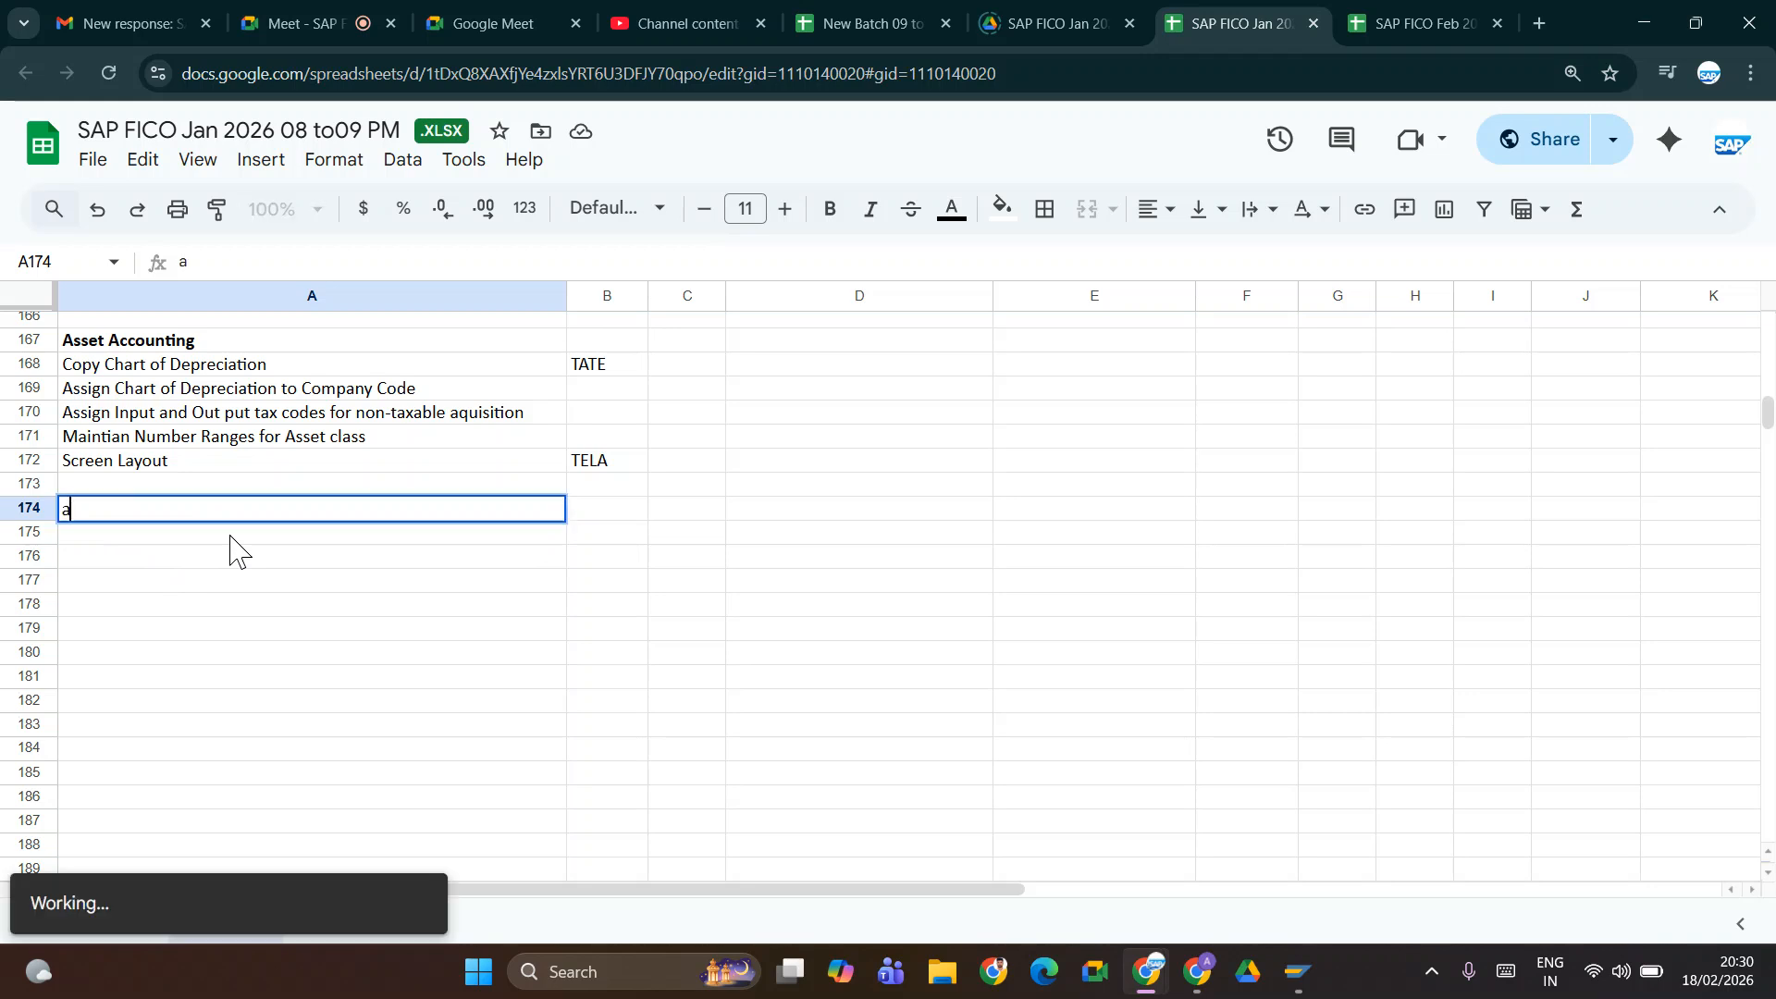
pyautogui.press('BackSpace')
pyautogui.press('BackSpace')
pyautogui.press('BackSpace')
pyautogui.press('BackSpace')
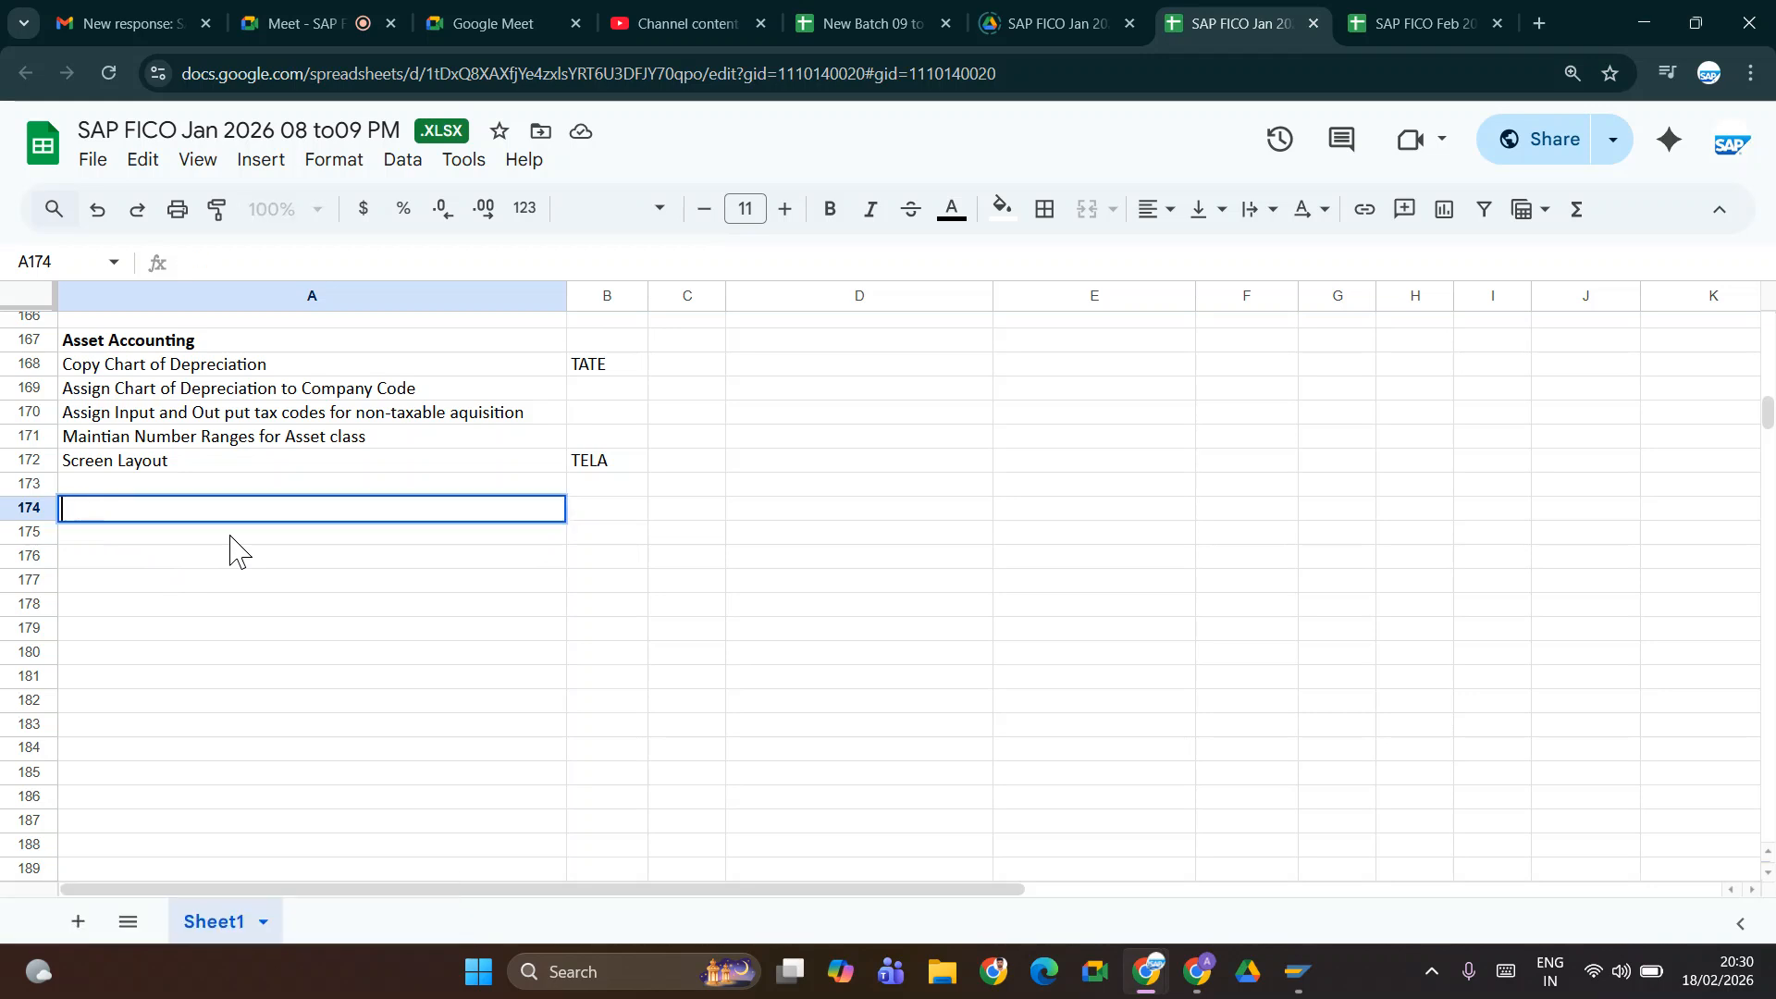
pyautogui.write('Asset Class')
pyautogui.press('Tab')
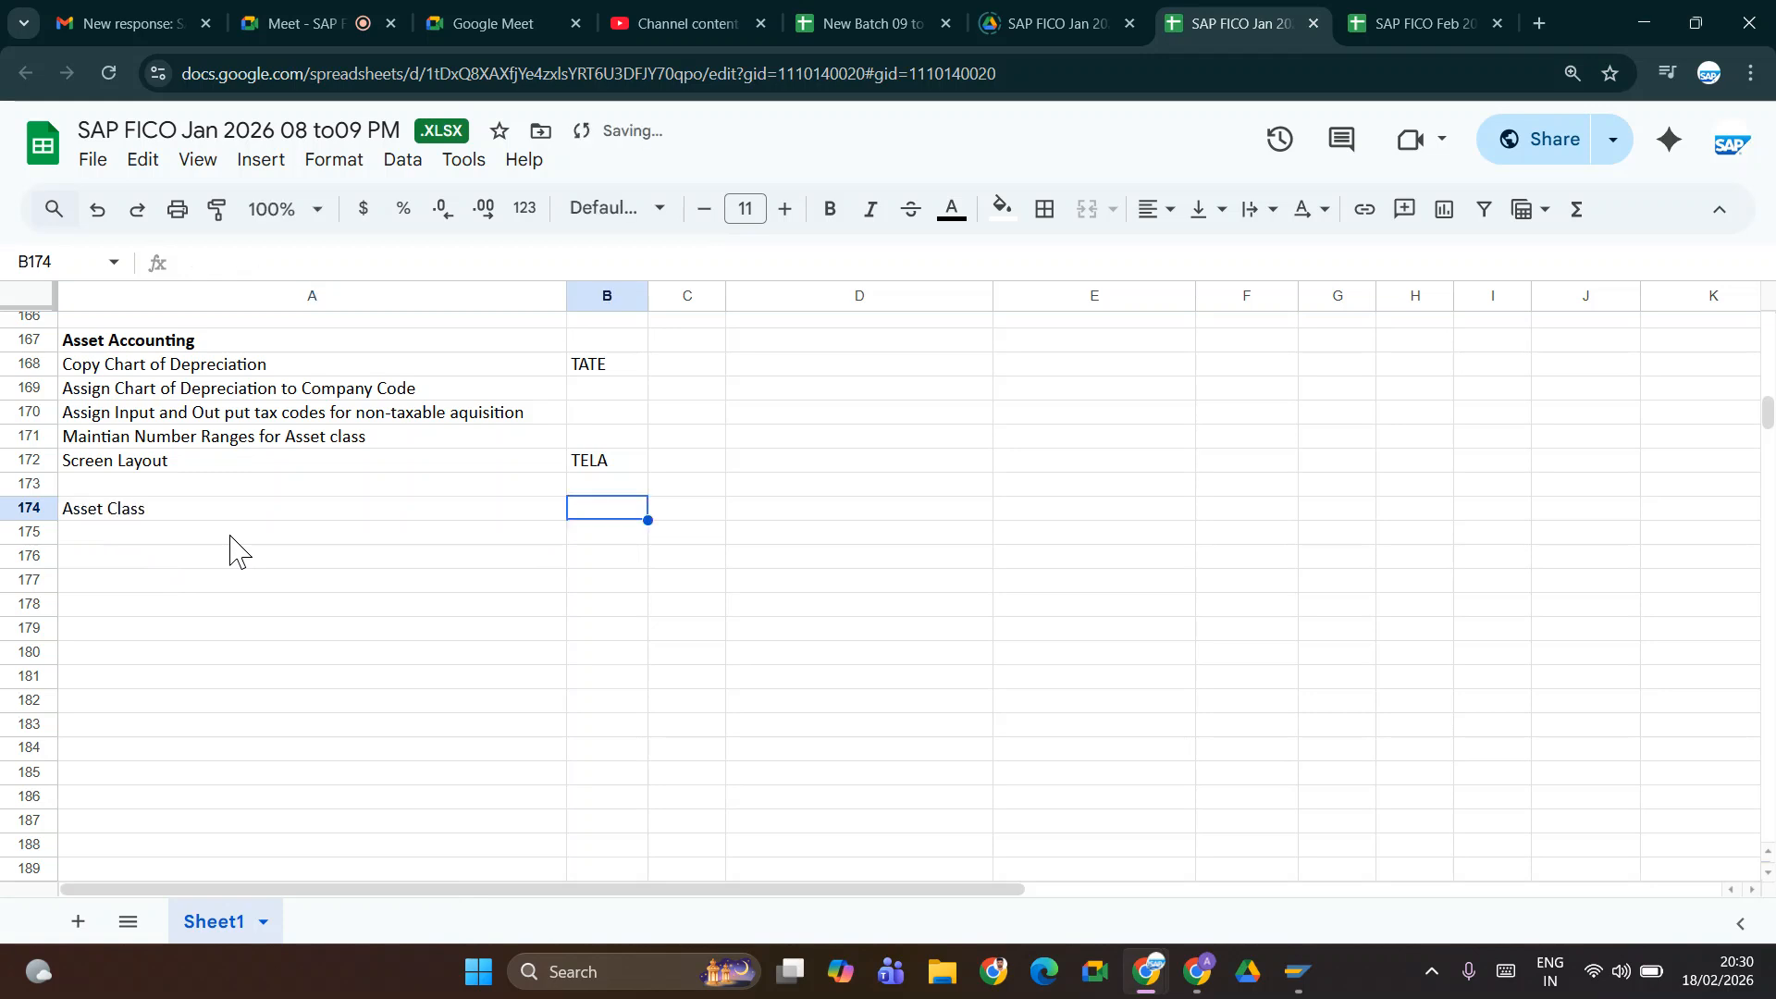
pyautogui.press('Left')
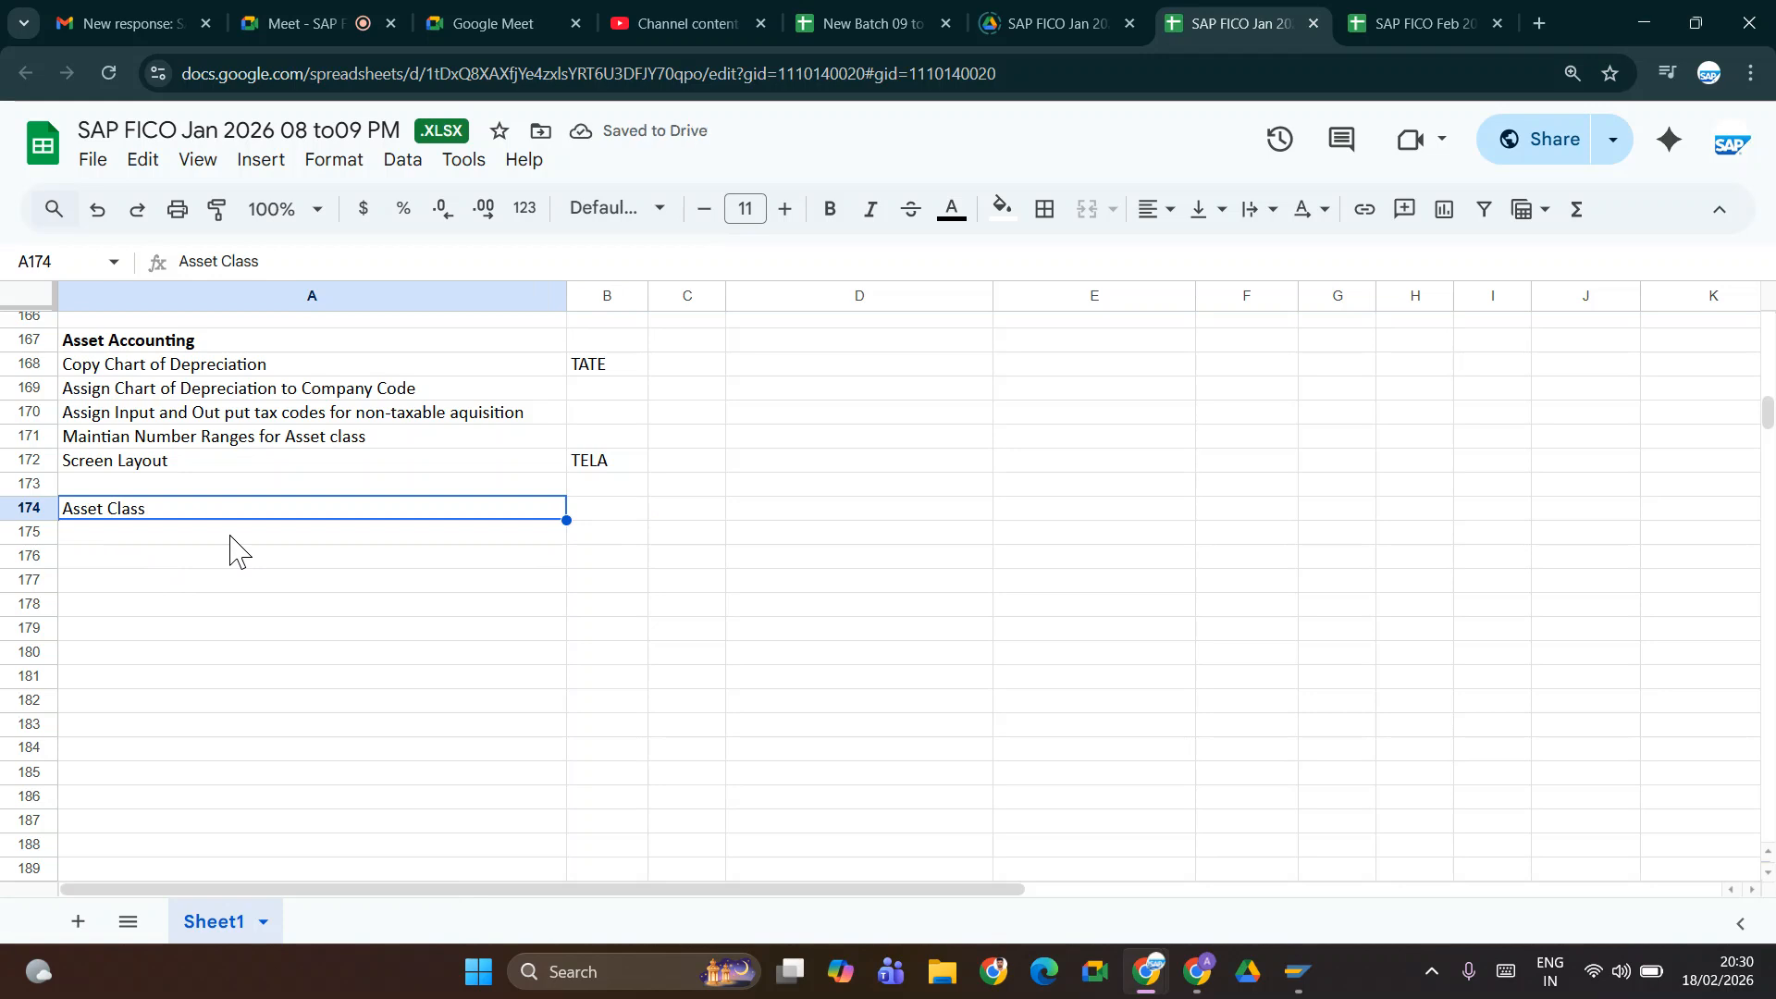
# - Make the Asset Class label in A174 bold and record asset class TELA in cell B174
pyautogui.hotkey('ctrl', 'b')
pyautogui.press('Right')
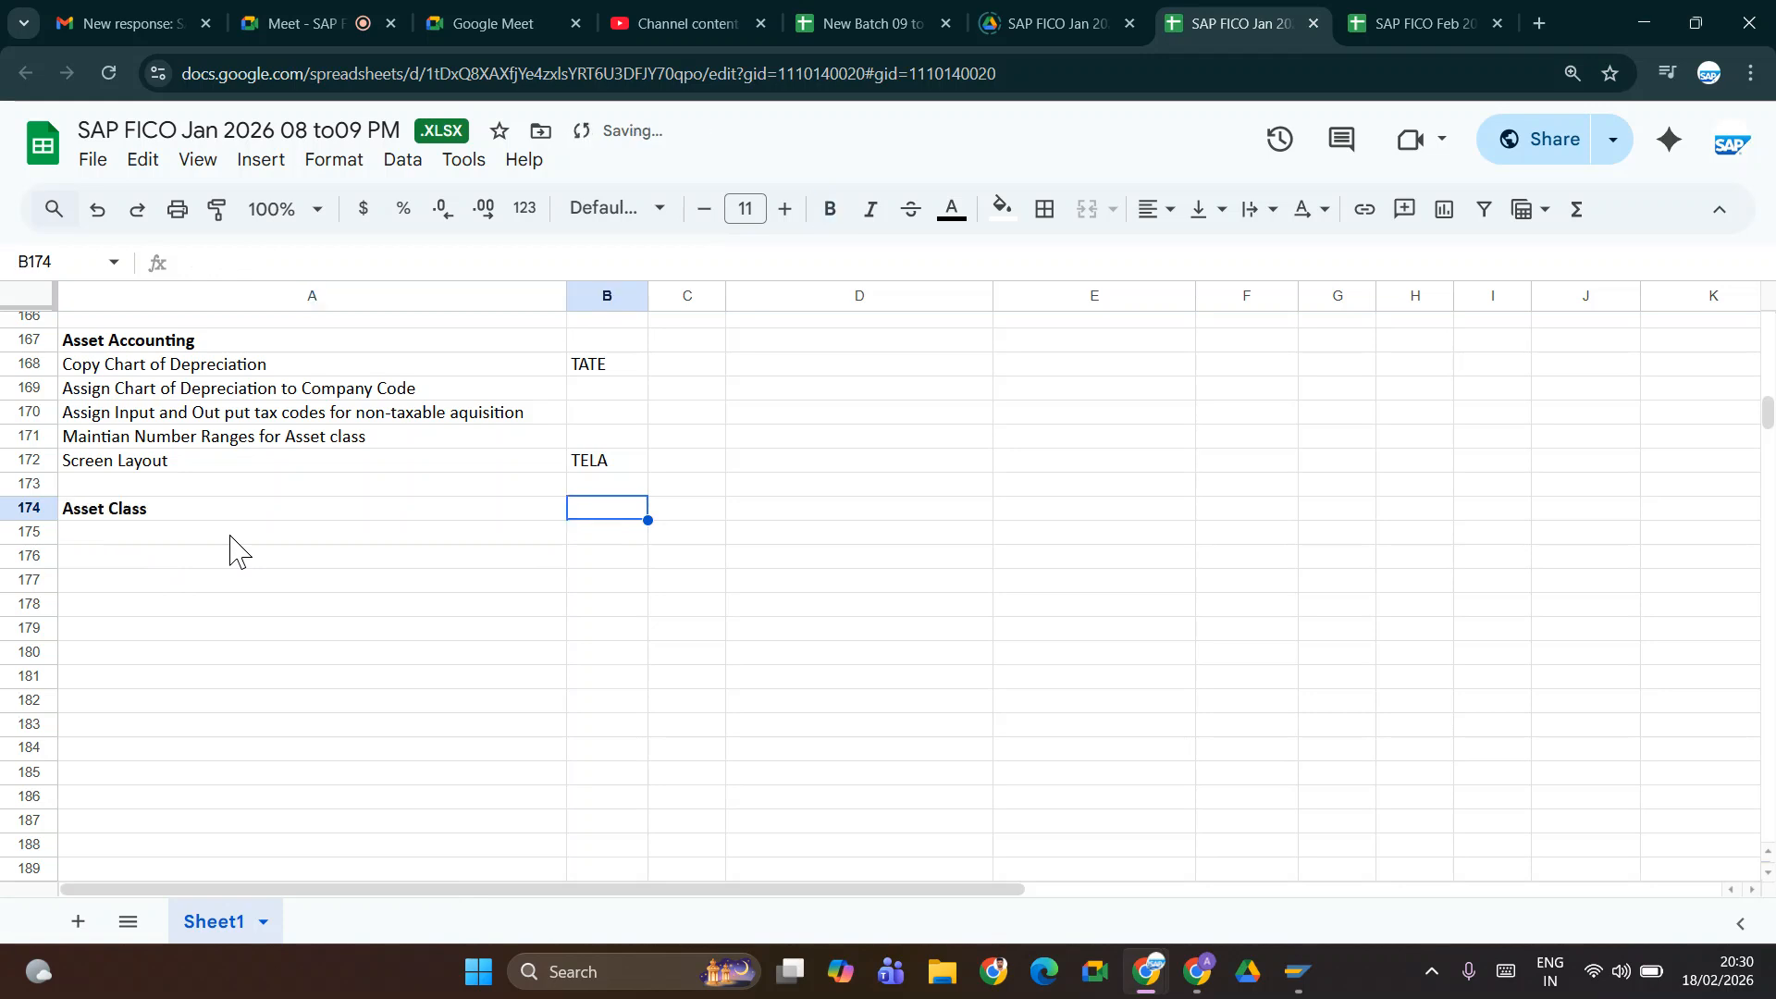
pyautogui.write('T')
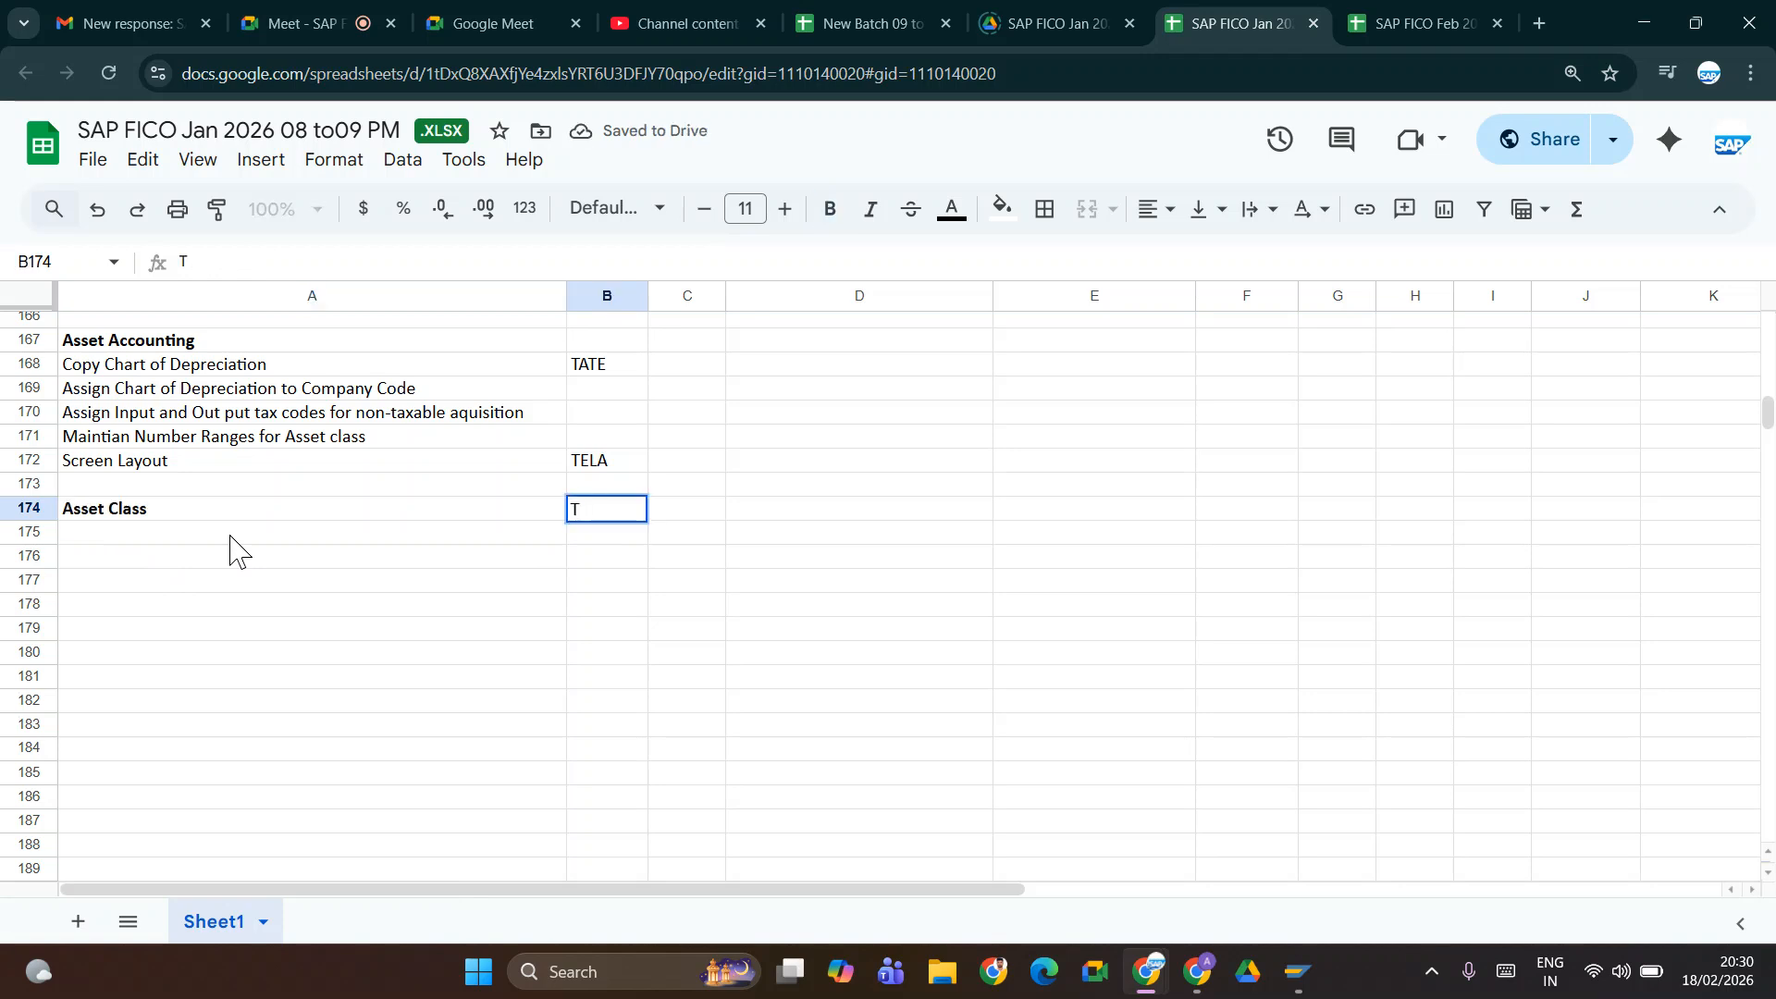
pyautogui.write('ELA')
pyautogui.press('Tab')
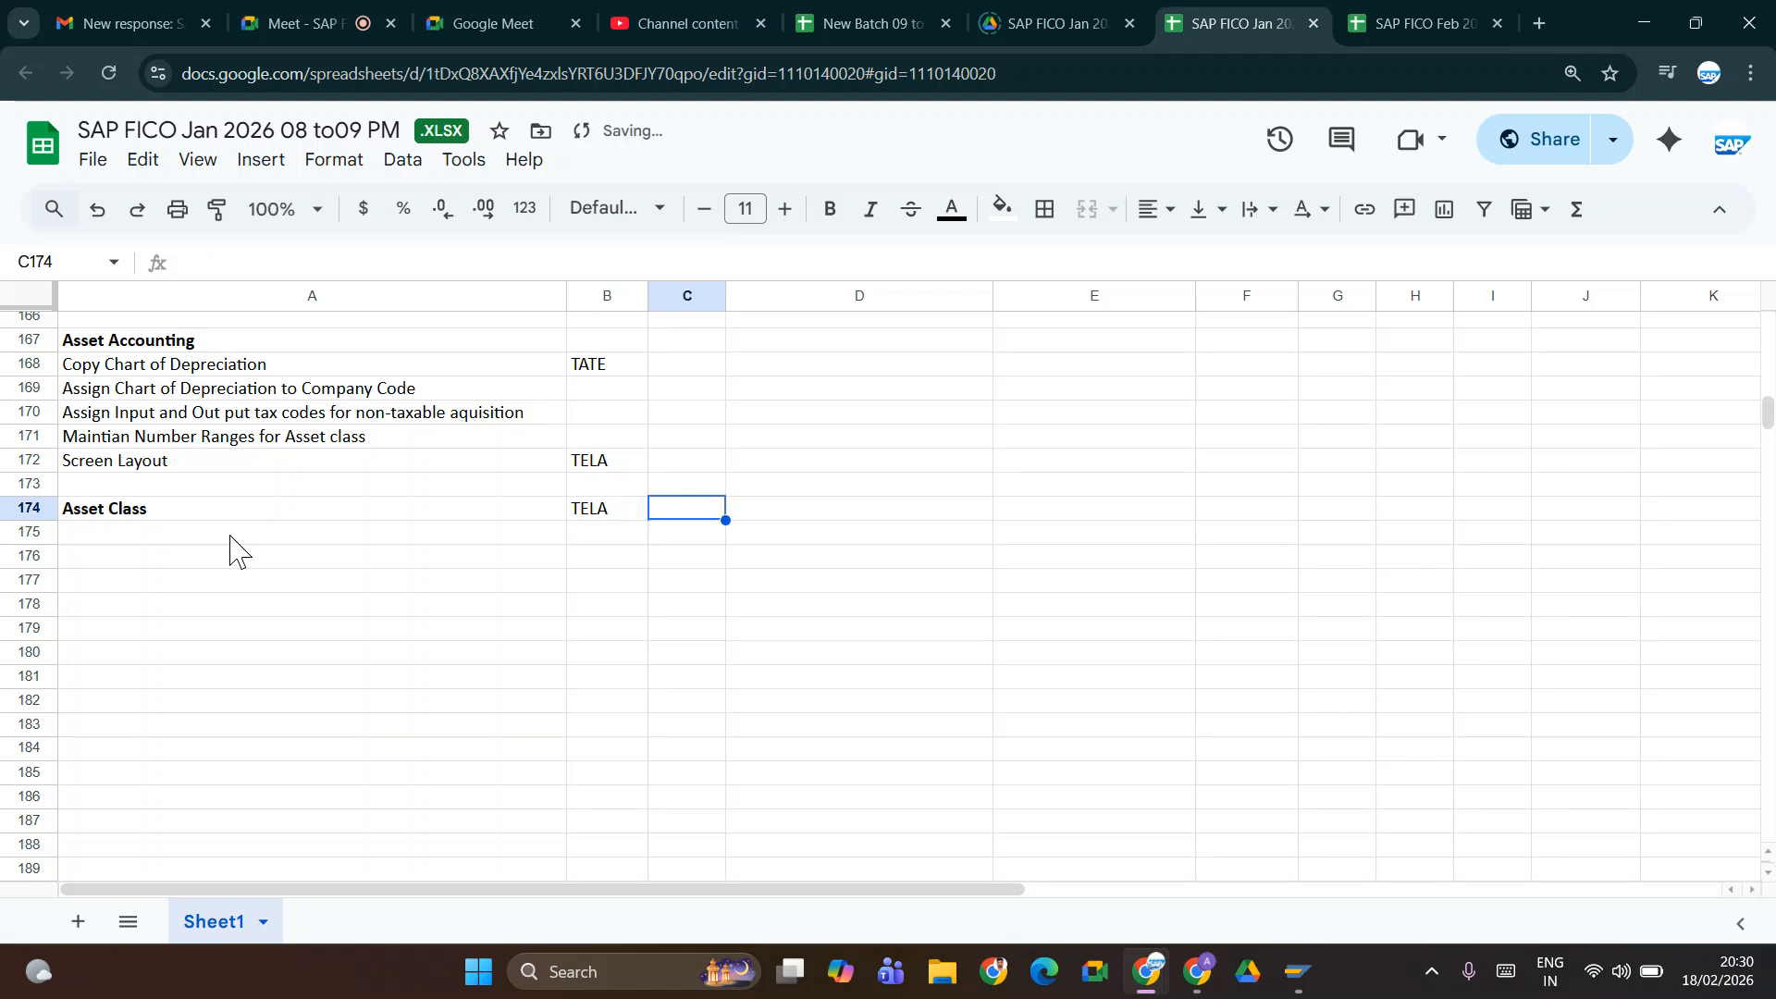
# - Record the asset classes TEBU, TEFU, TEVE and TEPM in cells C174 to F174 of the Asset Class row
pyautogui.hotkey('alt', 'Tab')
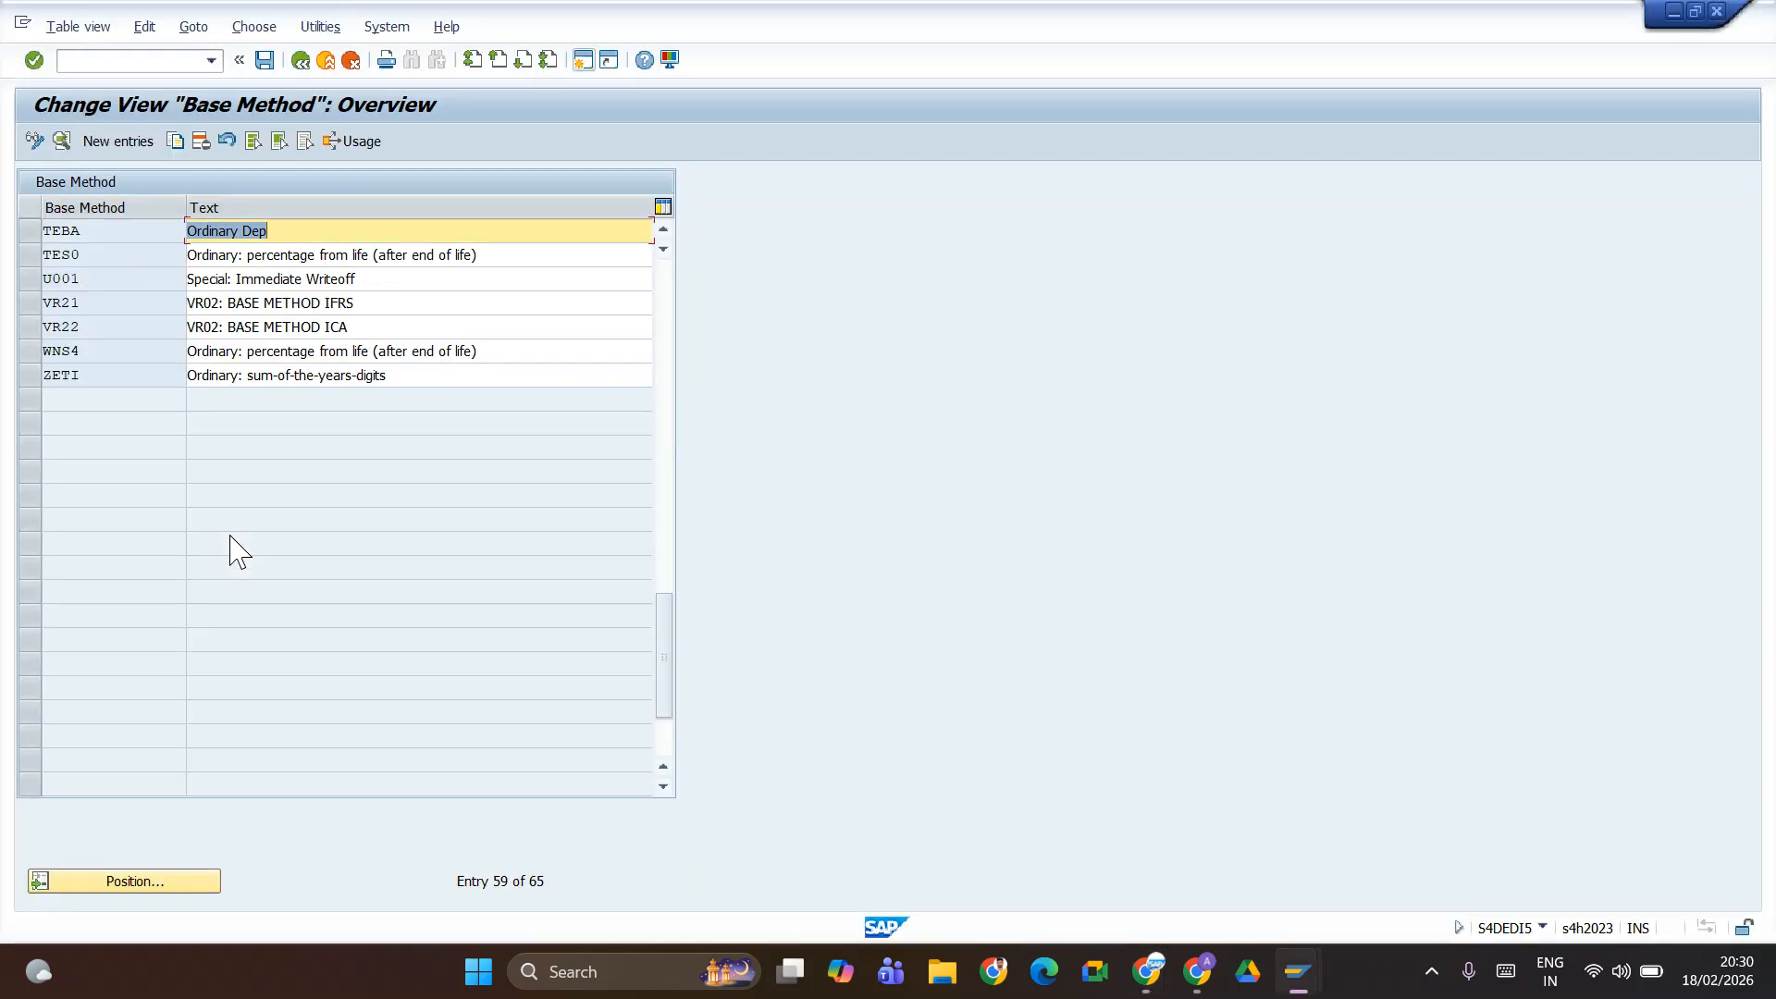
pyautogui.hotkey('alt', 'Tab')
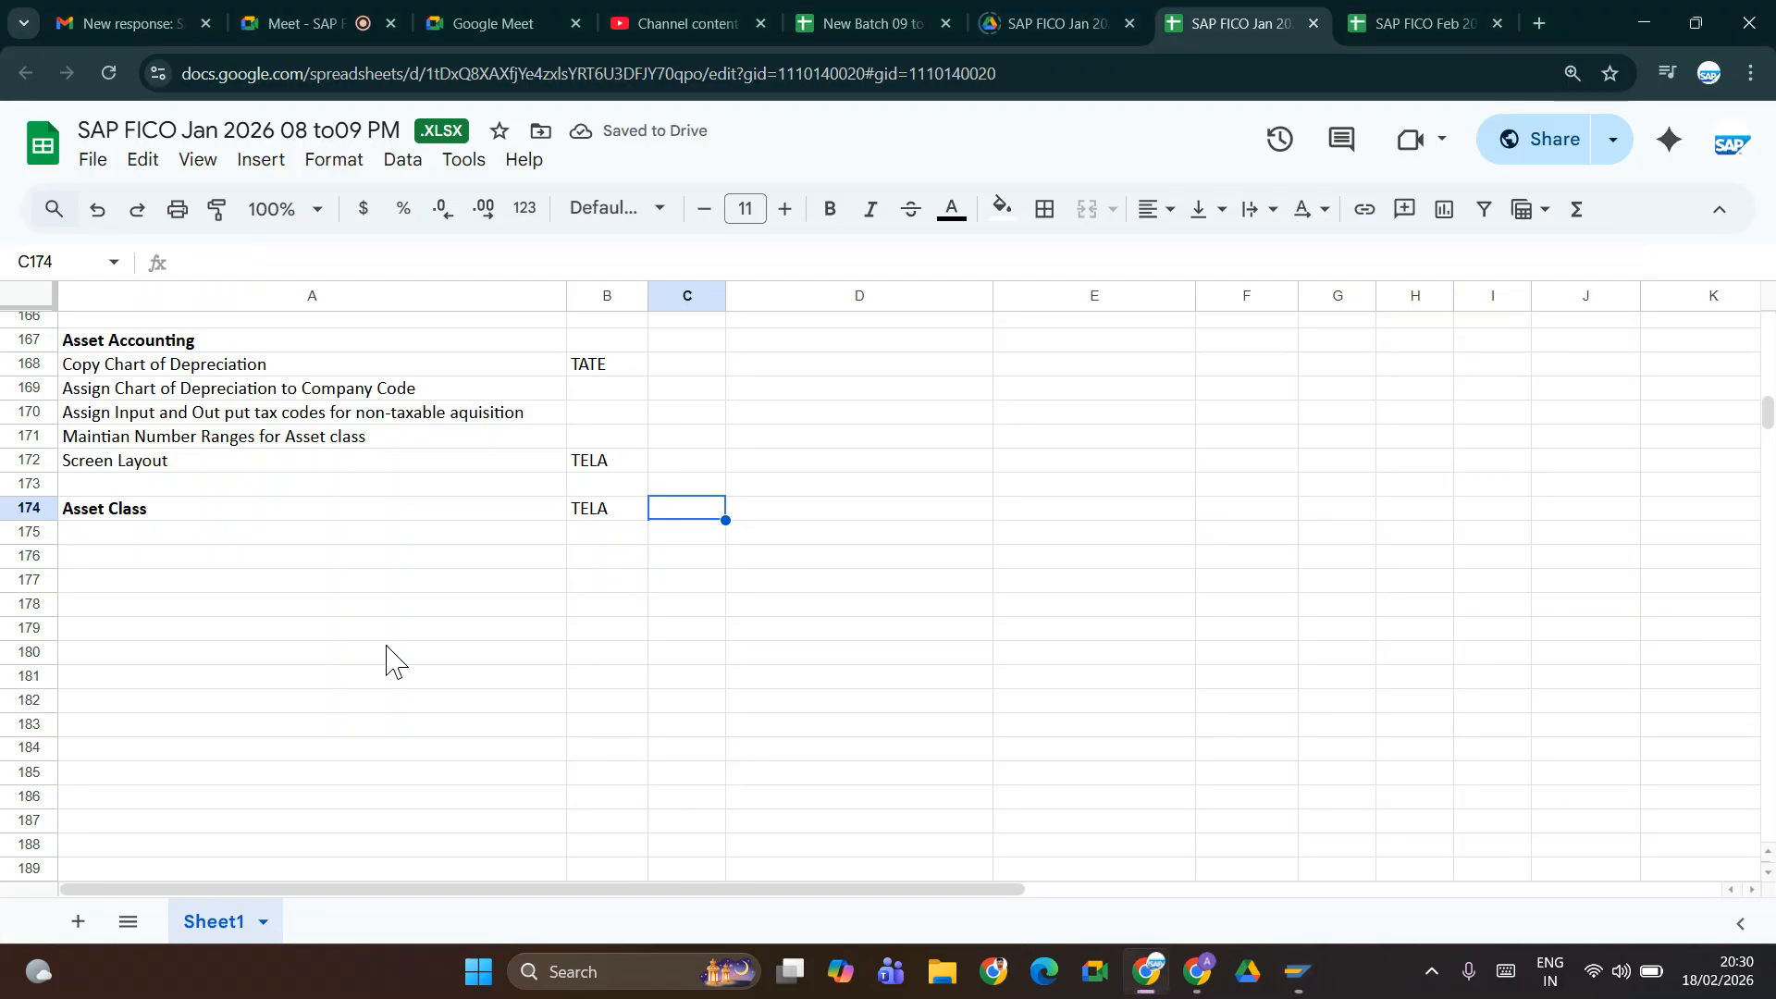
pyautogui.write('T')
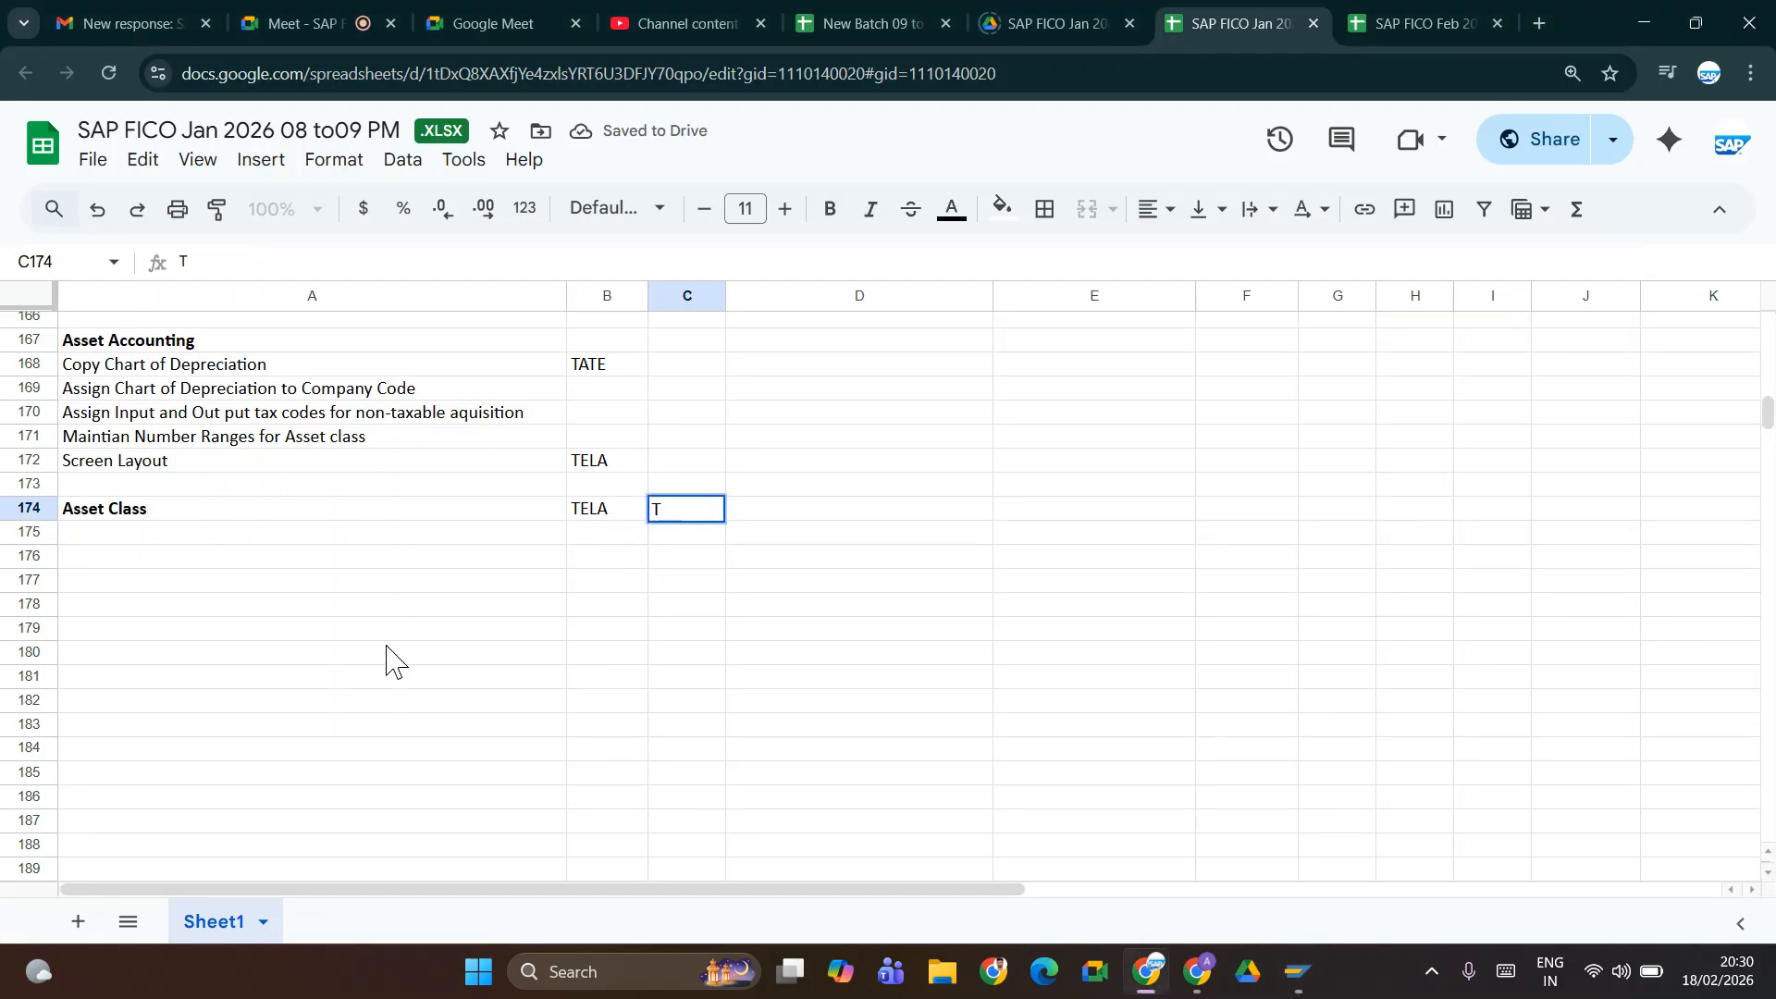
pyautogui.write('EBU')
pyautogui.press('Tab')
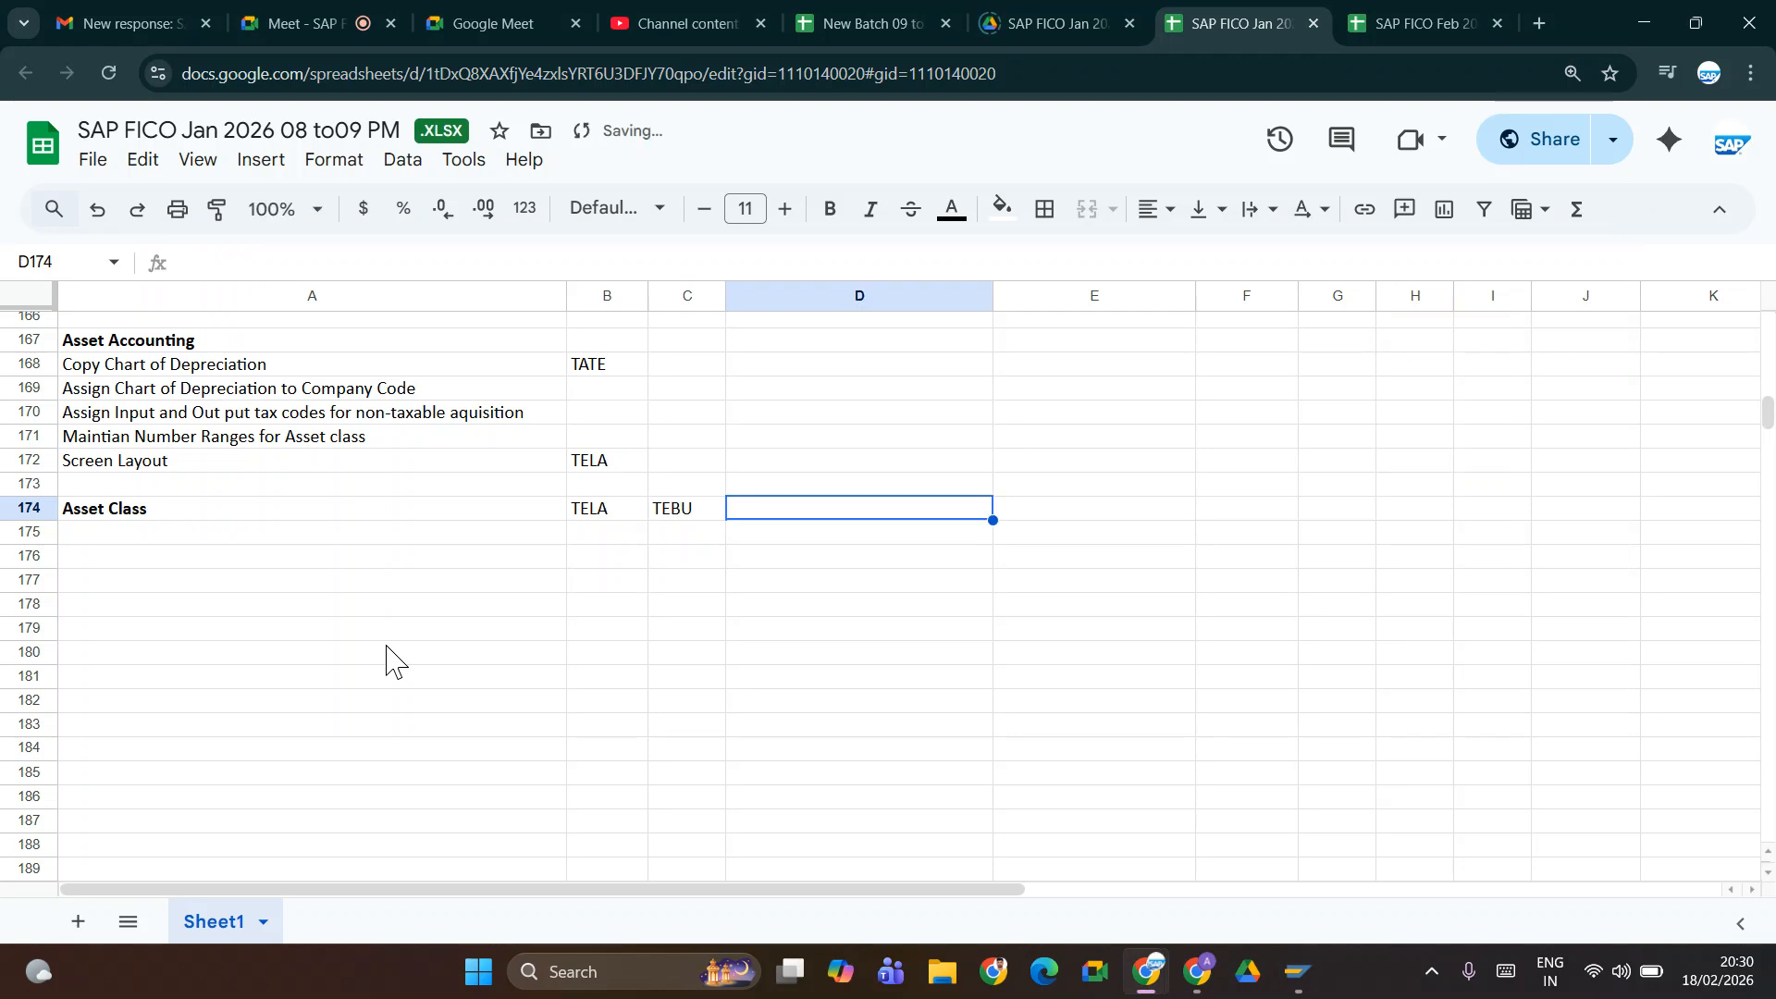
pyautogui.write('TE')
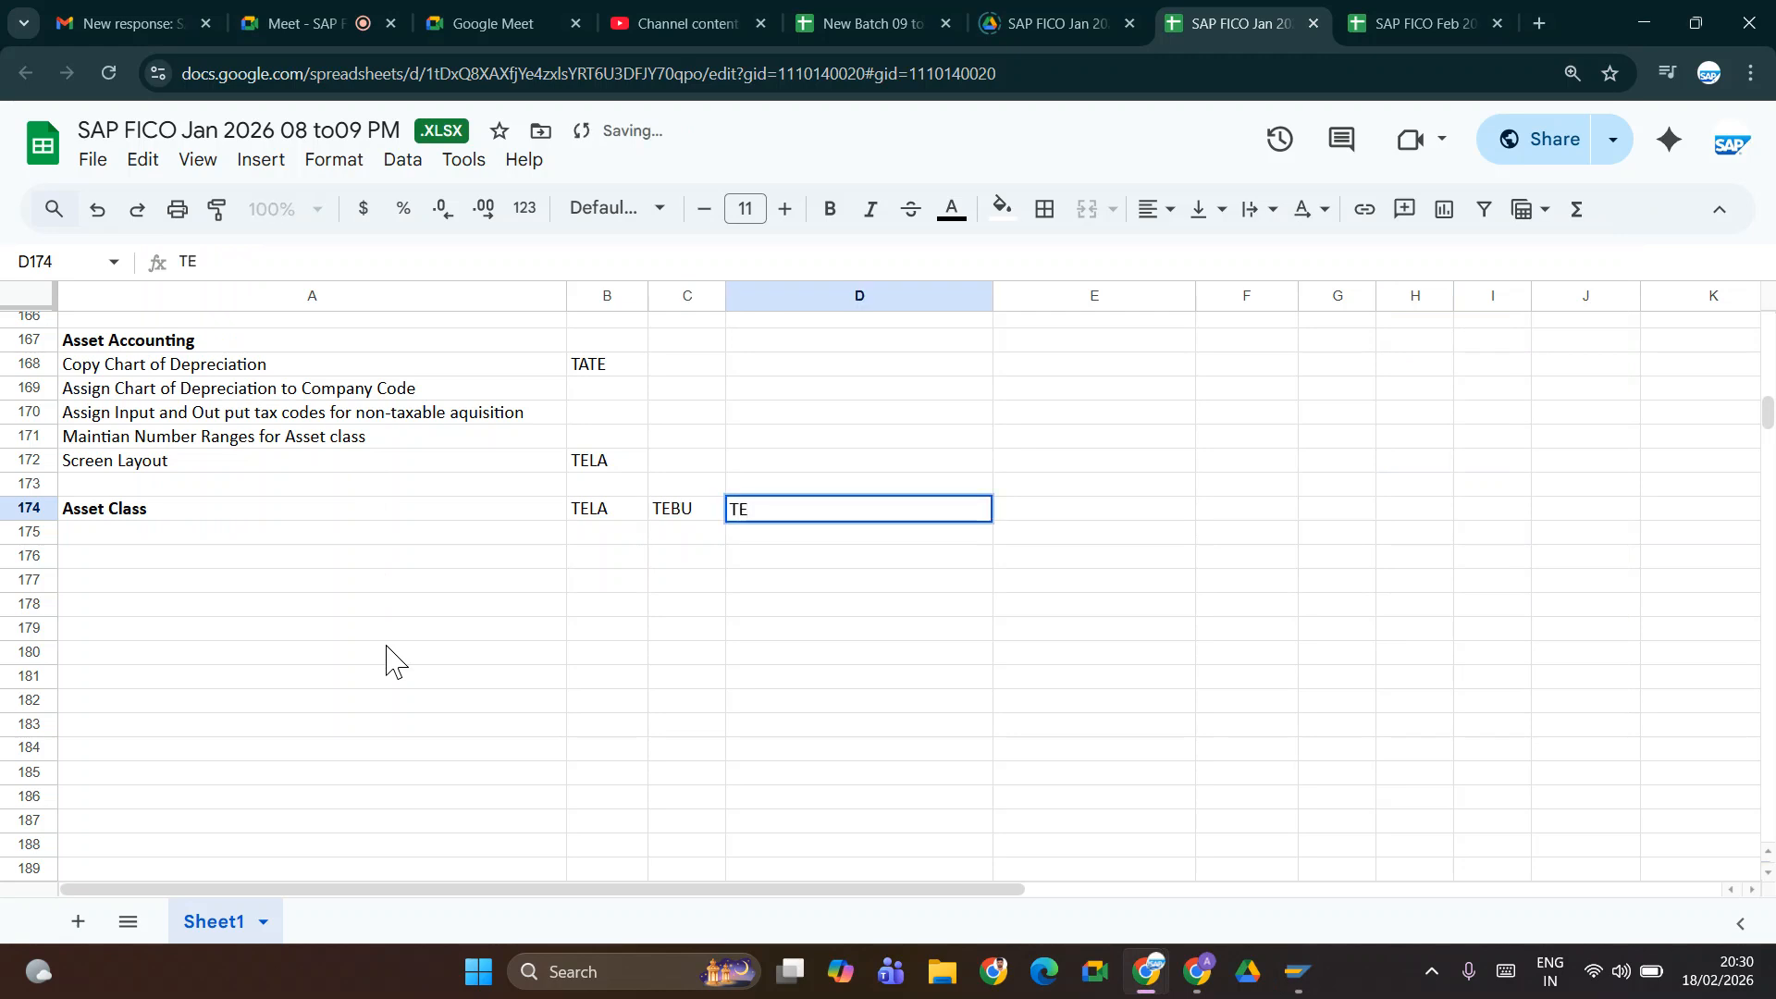
pyautogui.write('FU')
pyautogui.press('Tab')
pyautogui.write('TE')
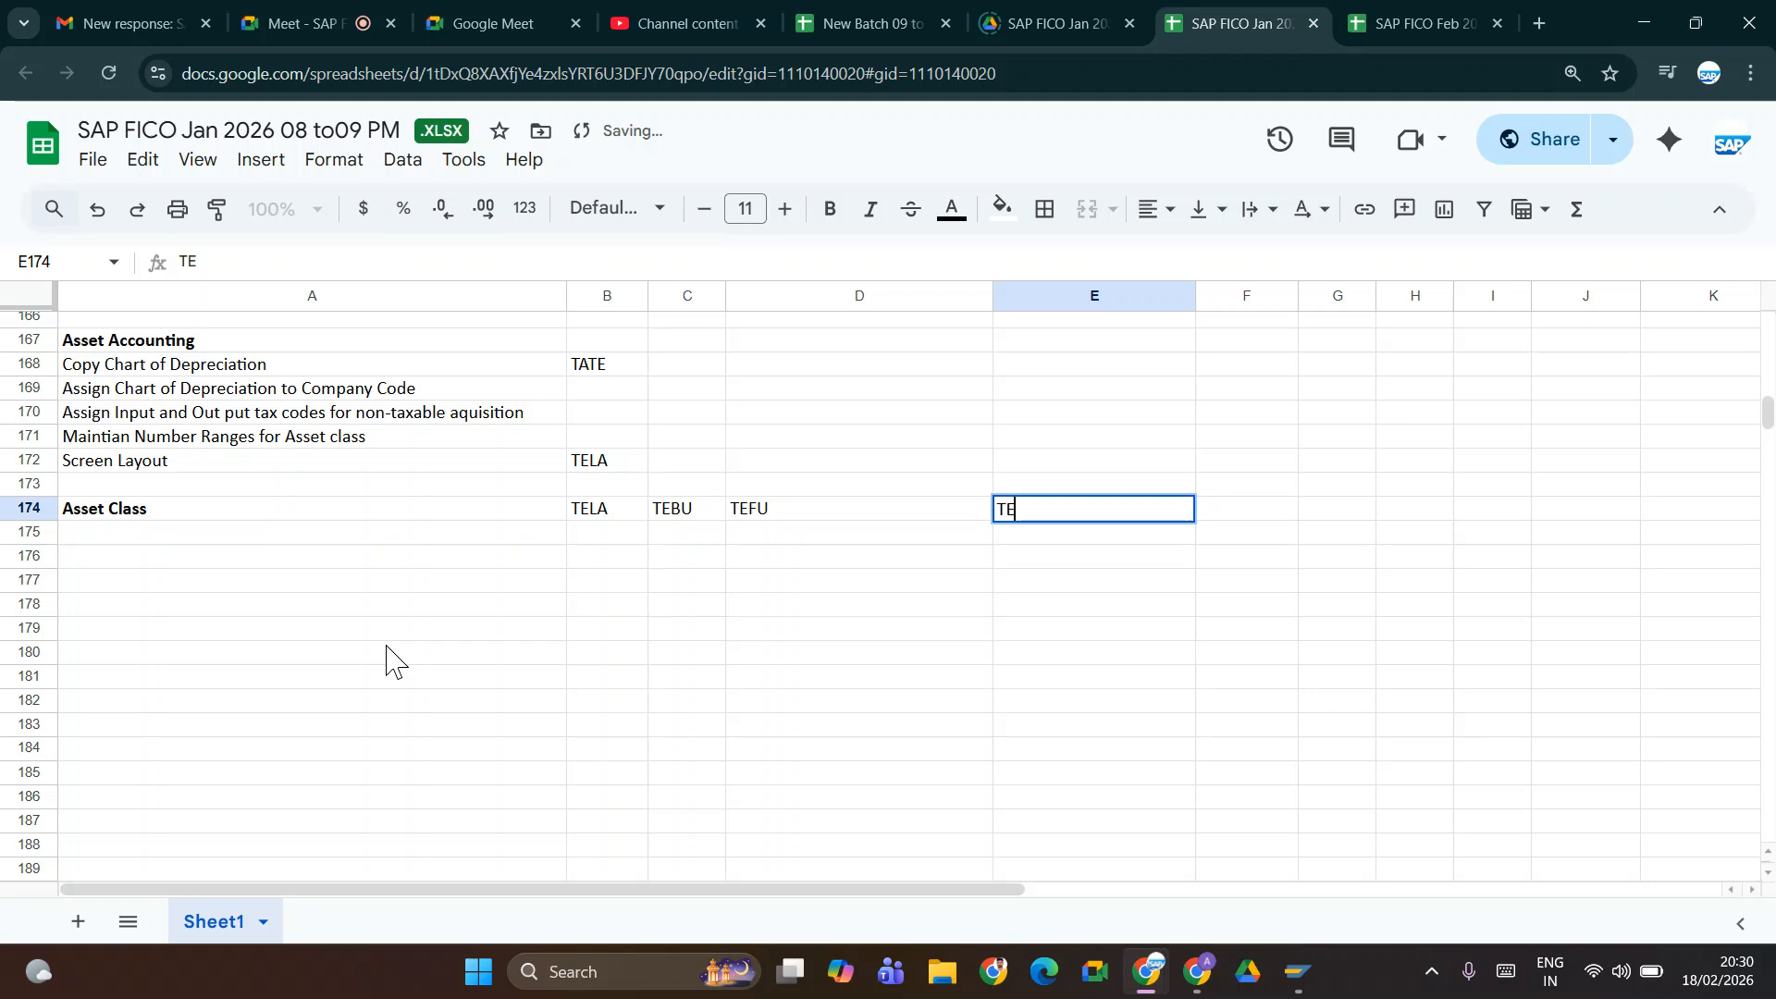
pyautogui.write('VE')
pyautogui.press('Tab')
pyautogui.write('TEPM')
pyautogui.press('Tab')
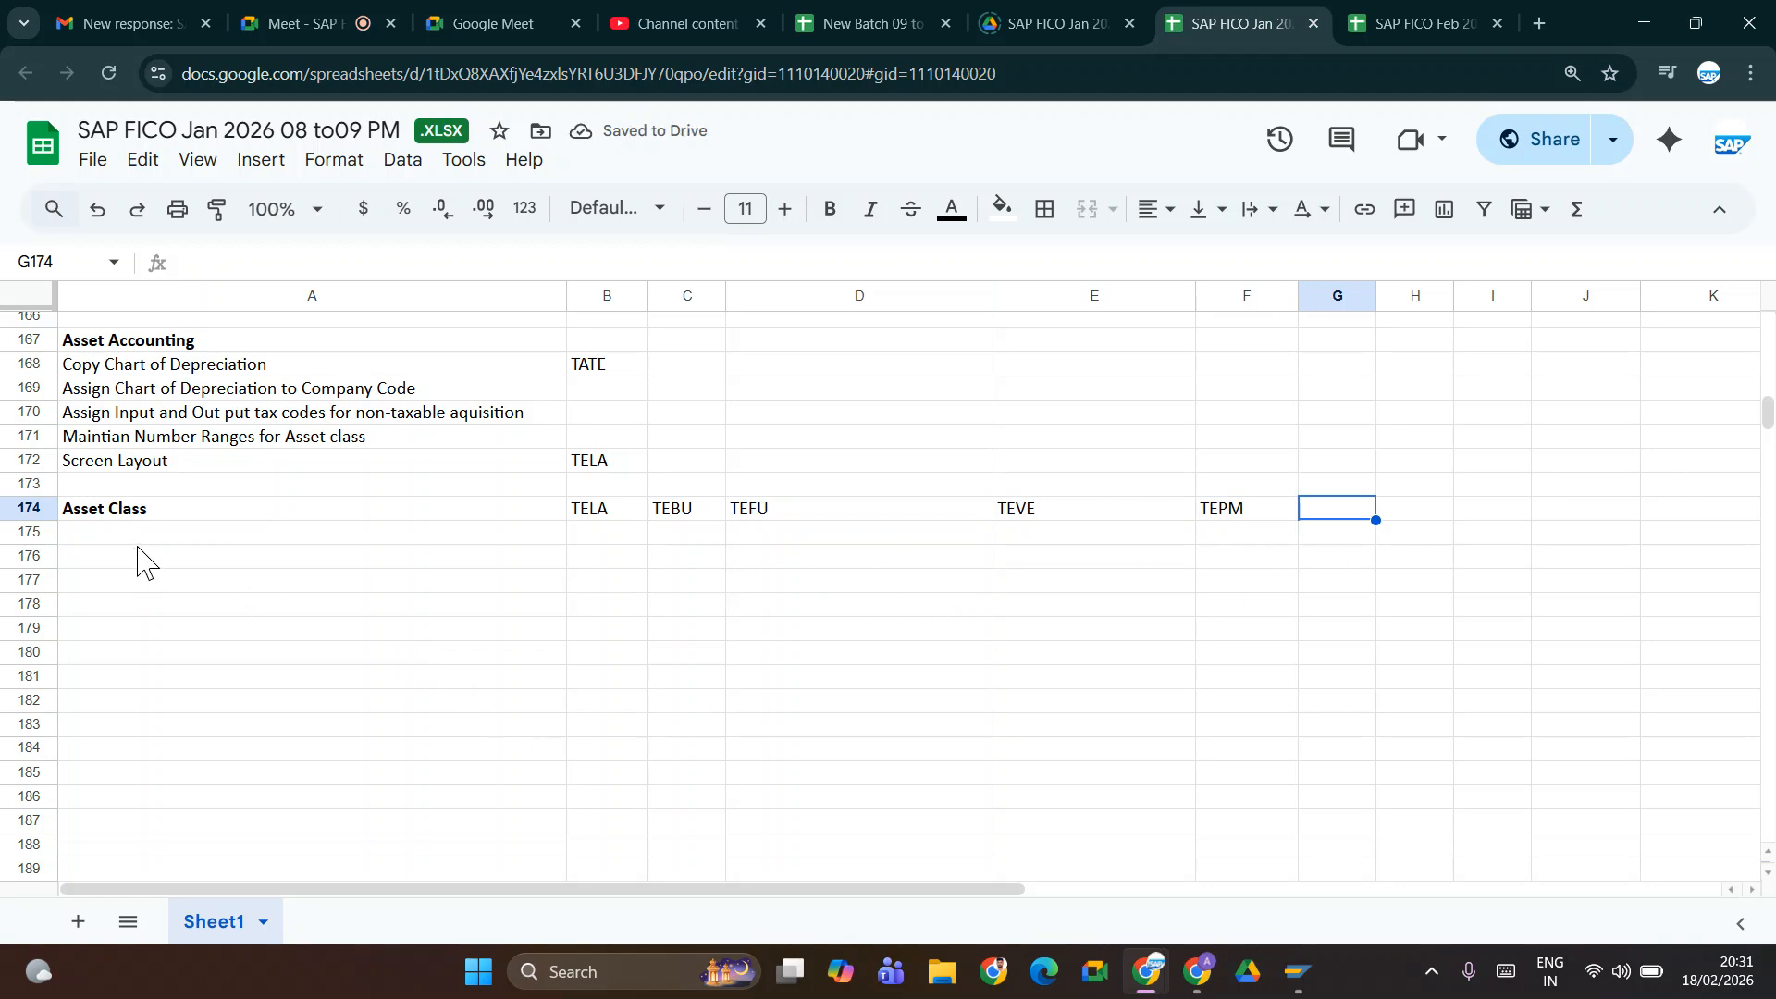
pyautogui.press('Return')
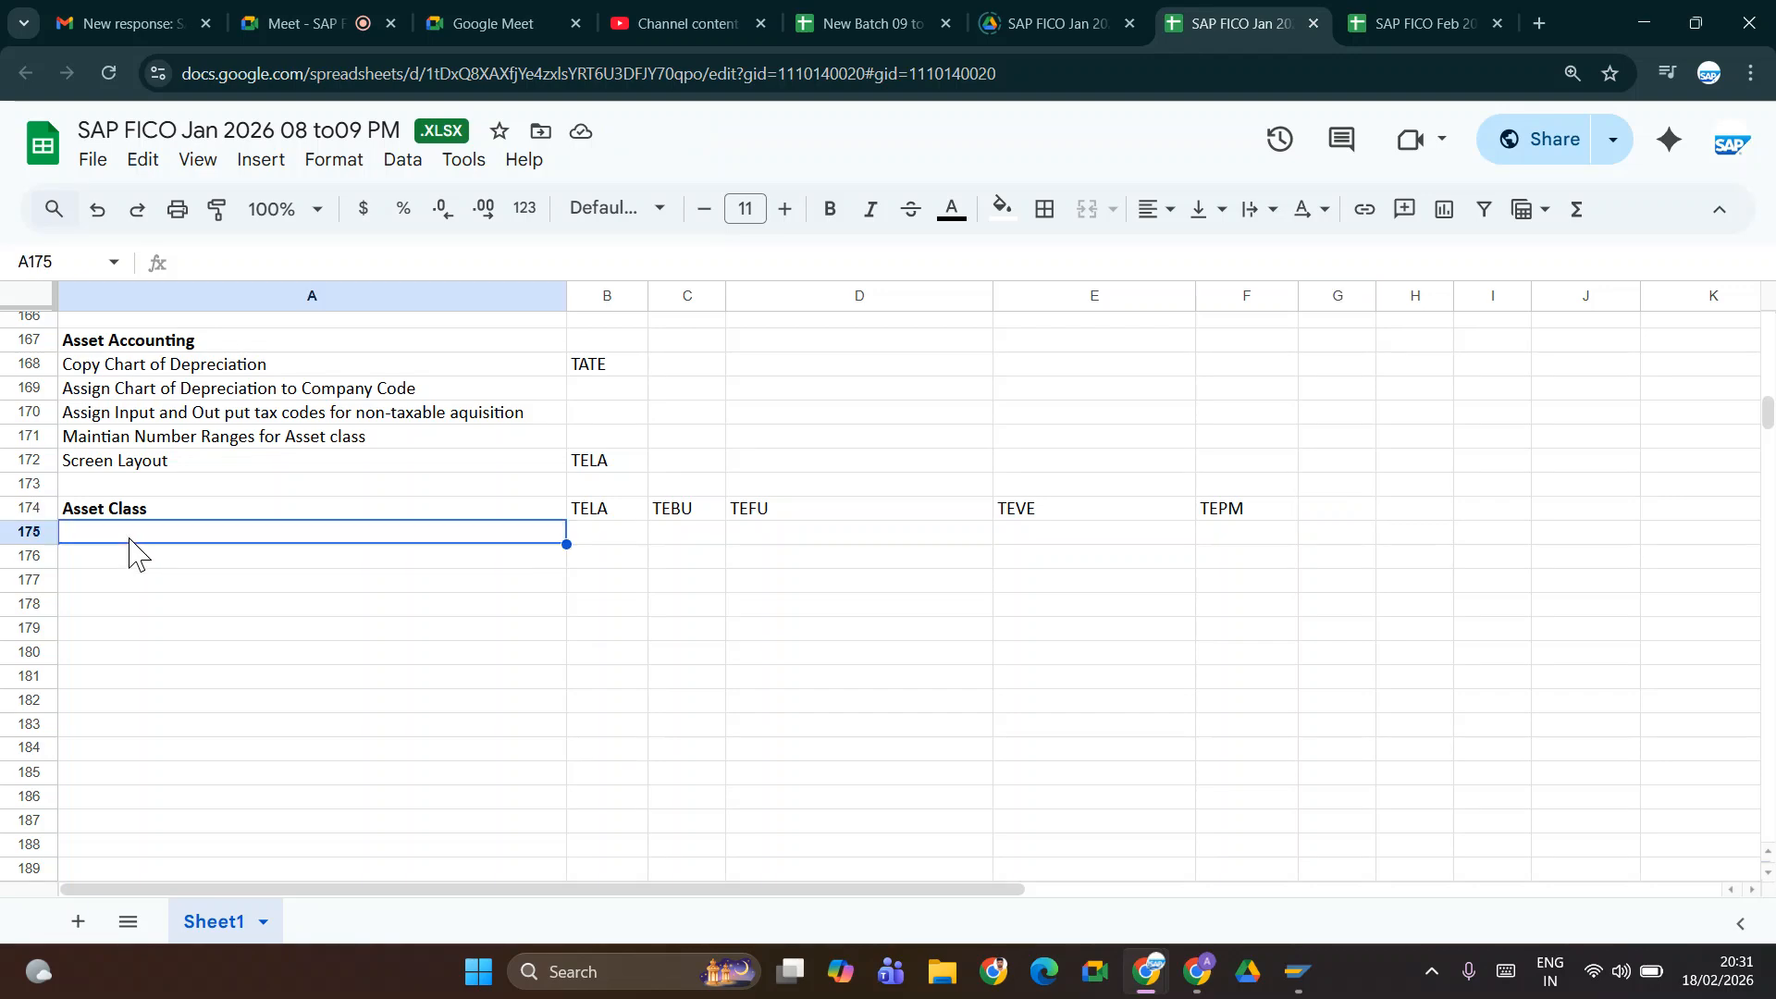
# - Enter Depreciation Calculation Method as a bold heading in cell A175
pyautogui.hotkey('alt', 'Tab')
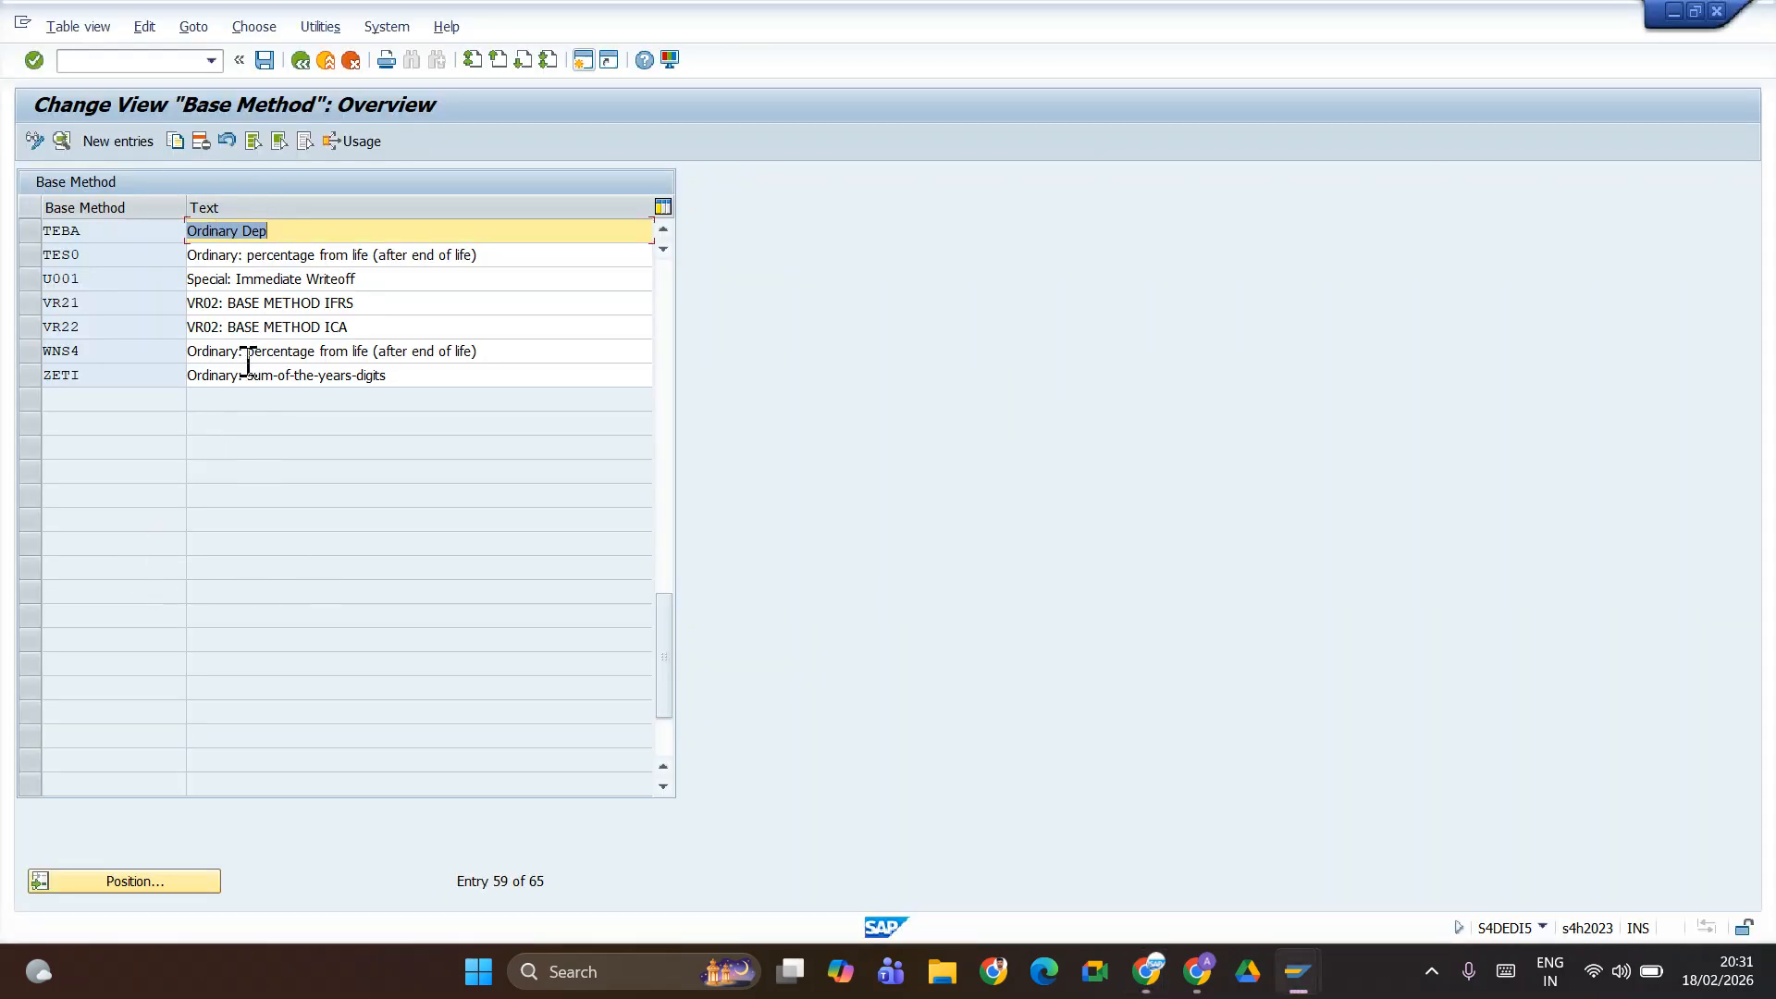
pyautogui.hotkey('alt', 'Tab')
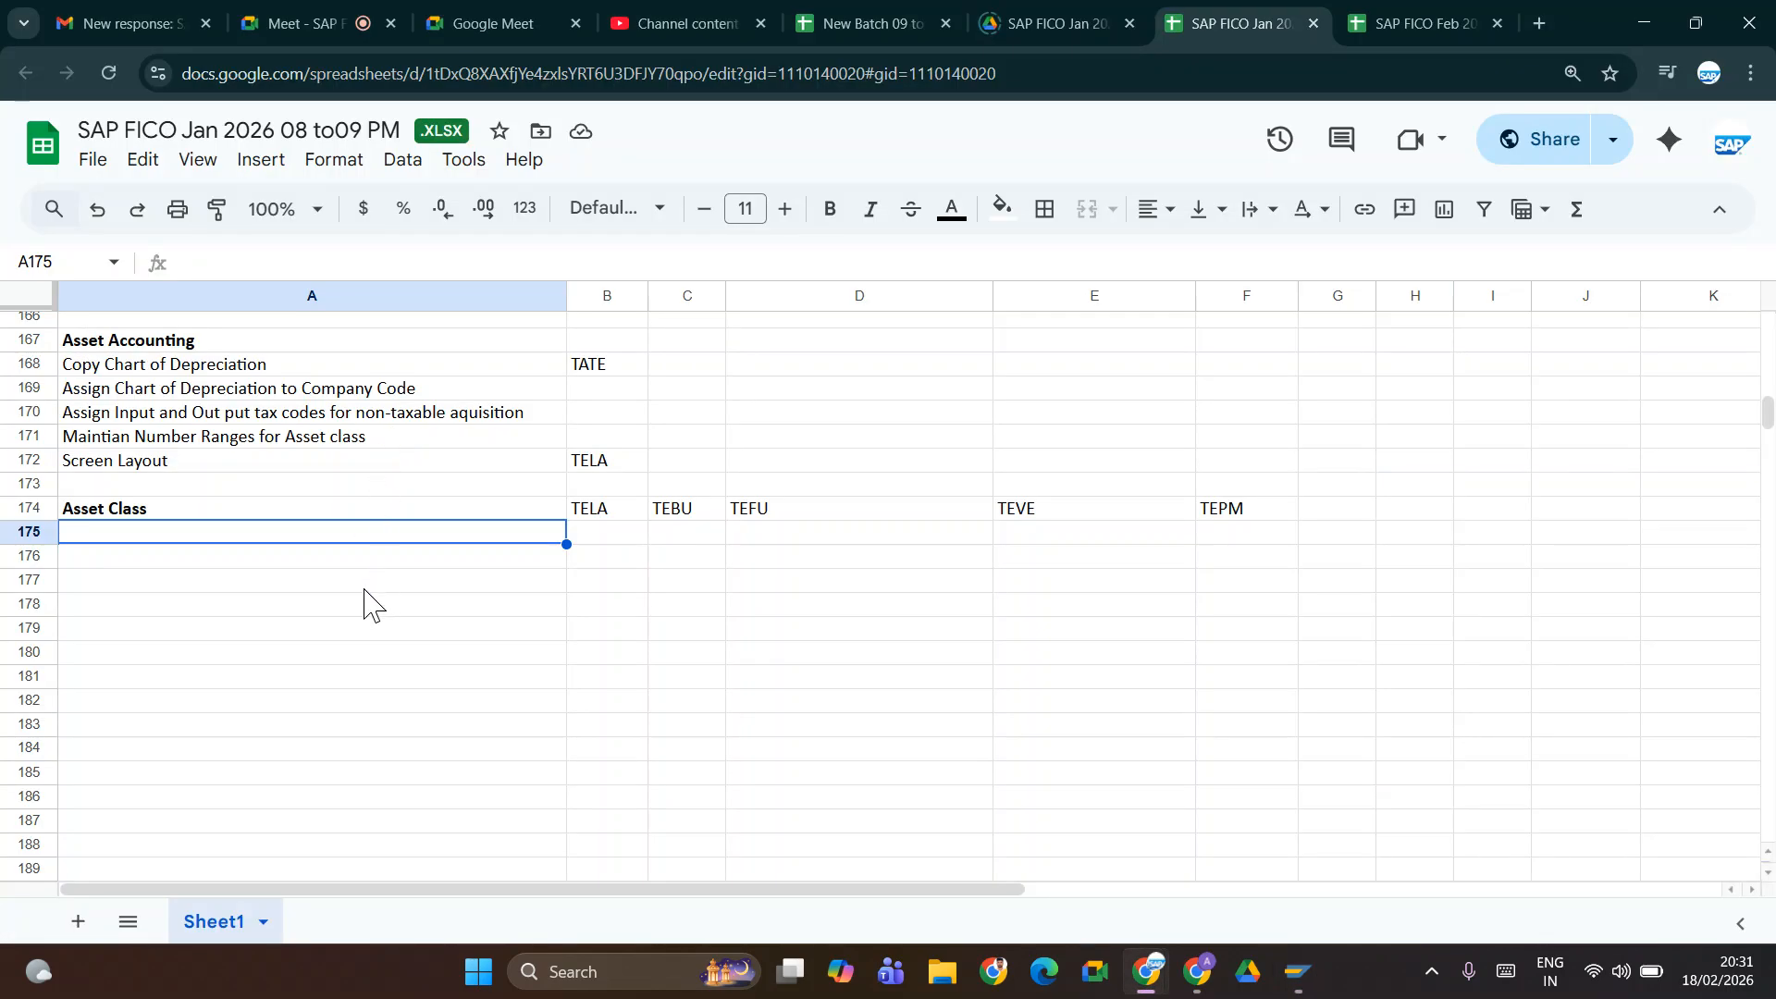
pyautogui.write('Depre')
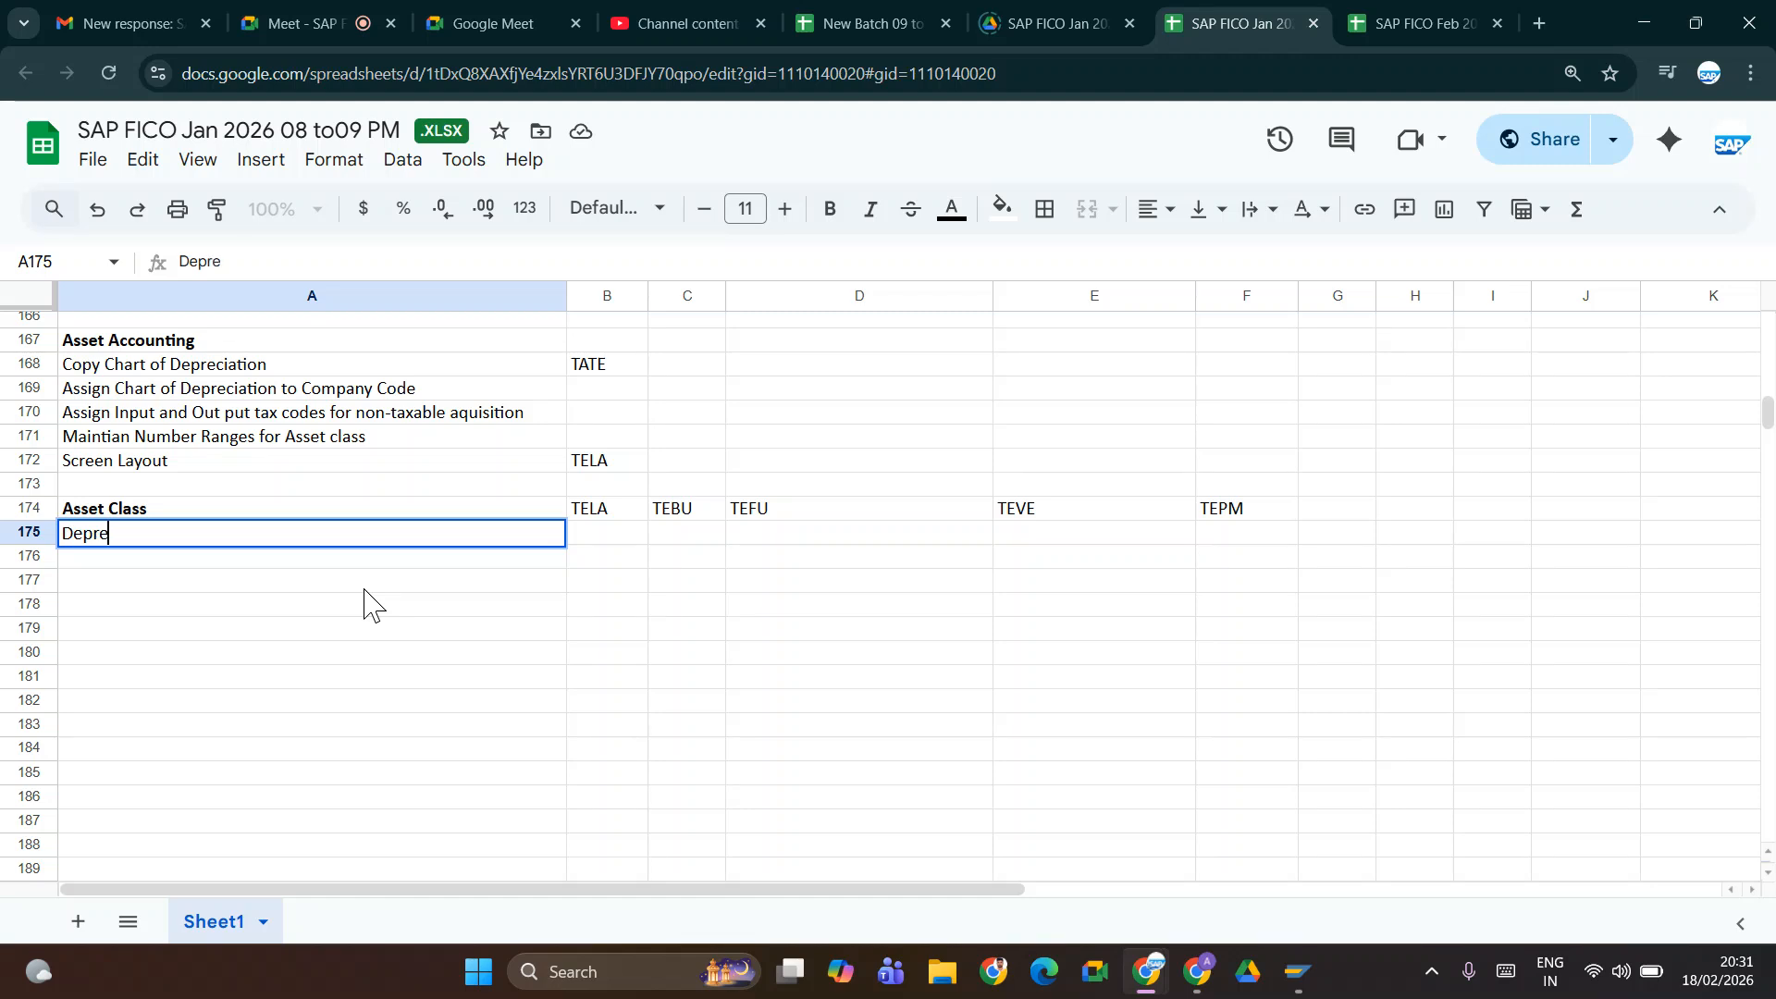
pyautogui.write('ciation')
pyautogui.write('Calculation Method')
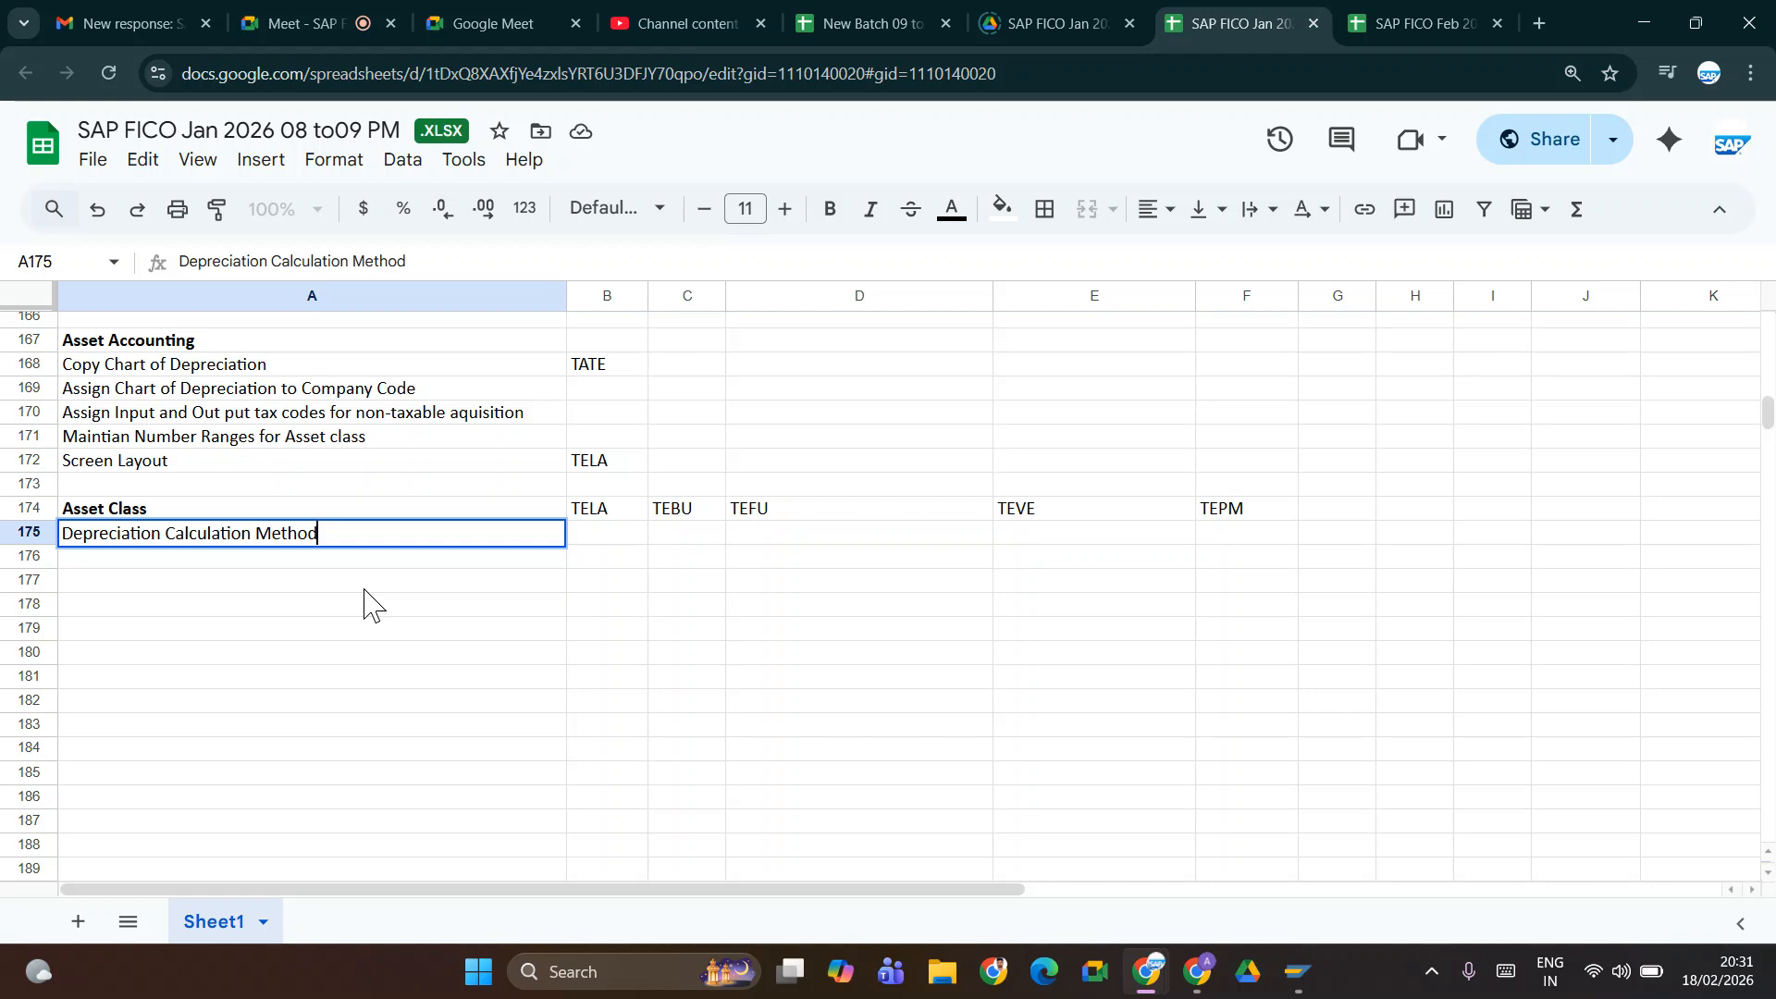
pyautogui.press('Tab')
pyautogui.press('Left')
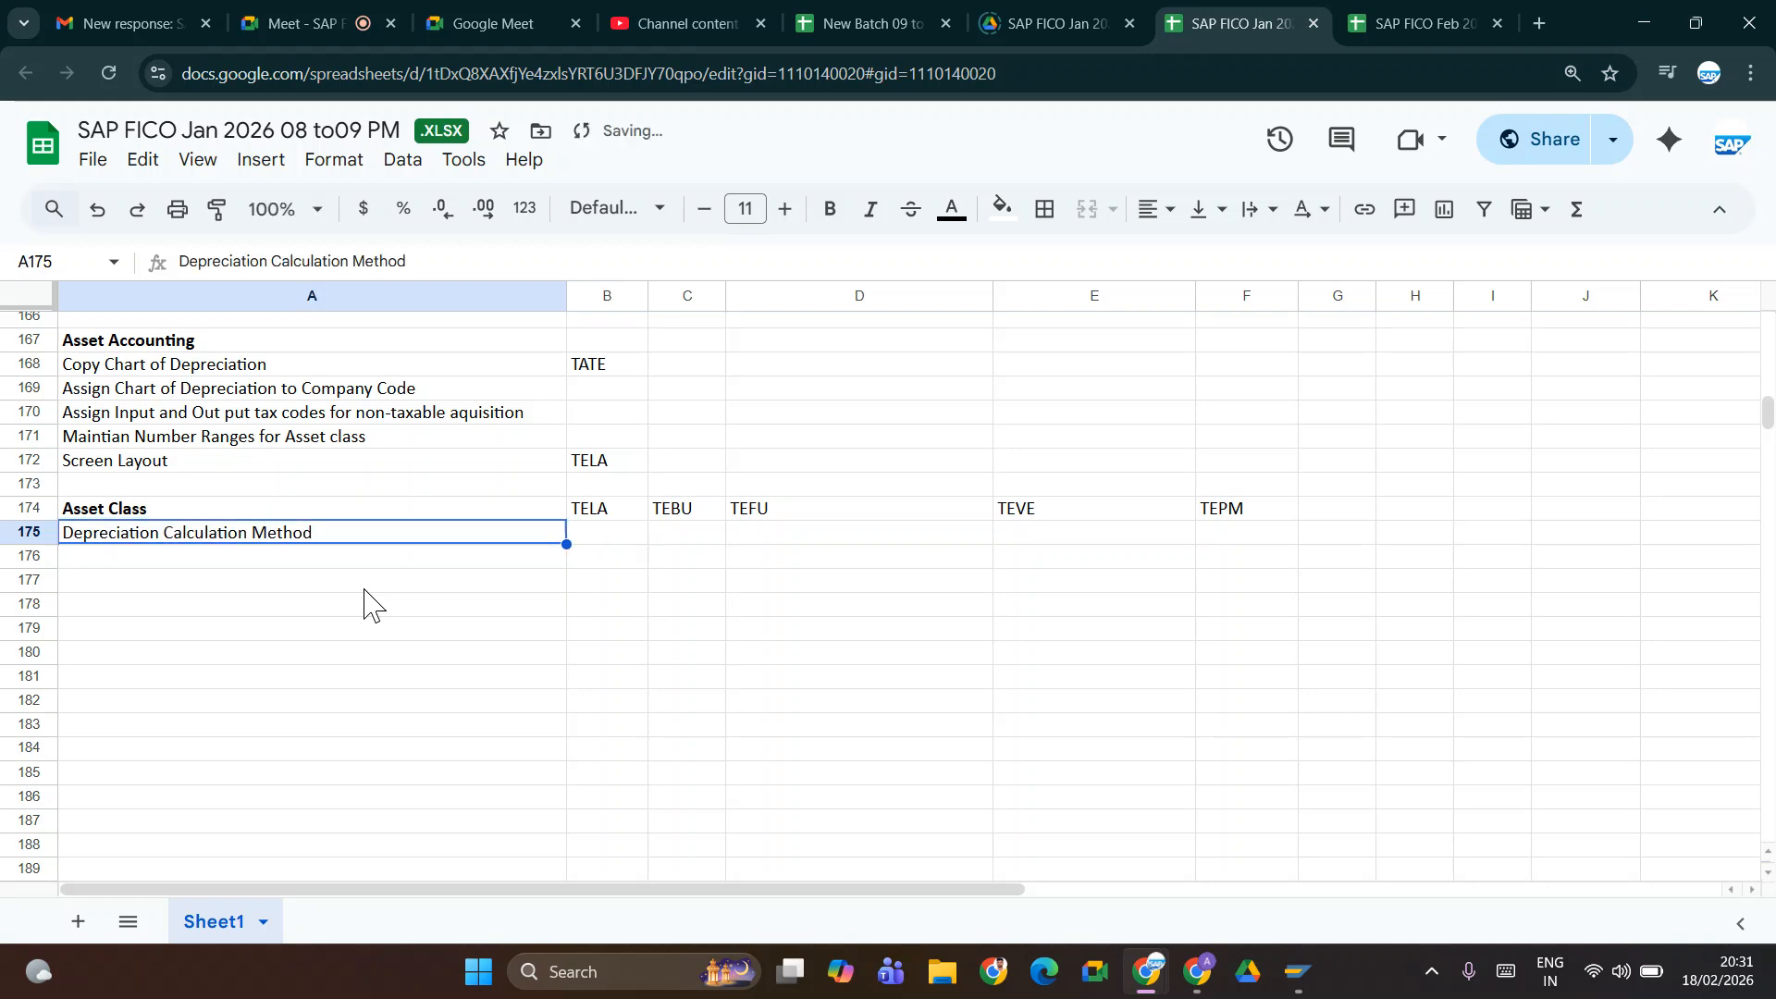
pyautogui.hotkey('ctrl', 'b')
pyautogui.press('Down')
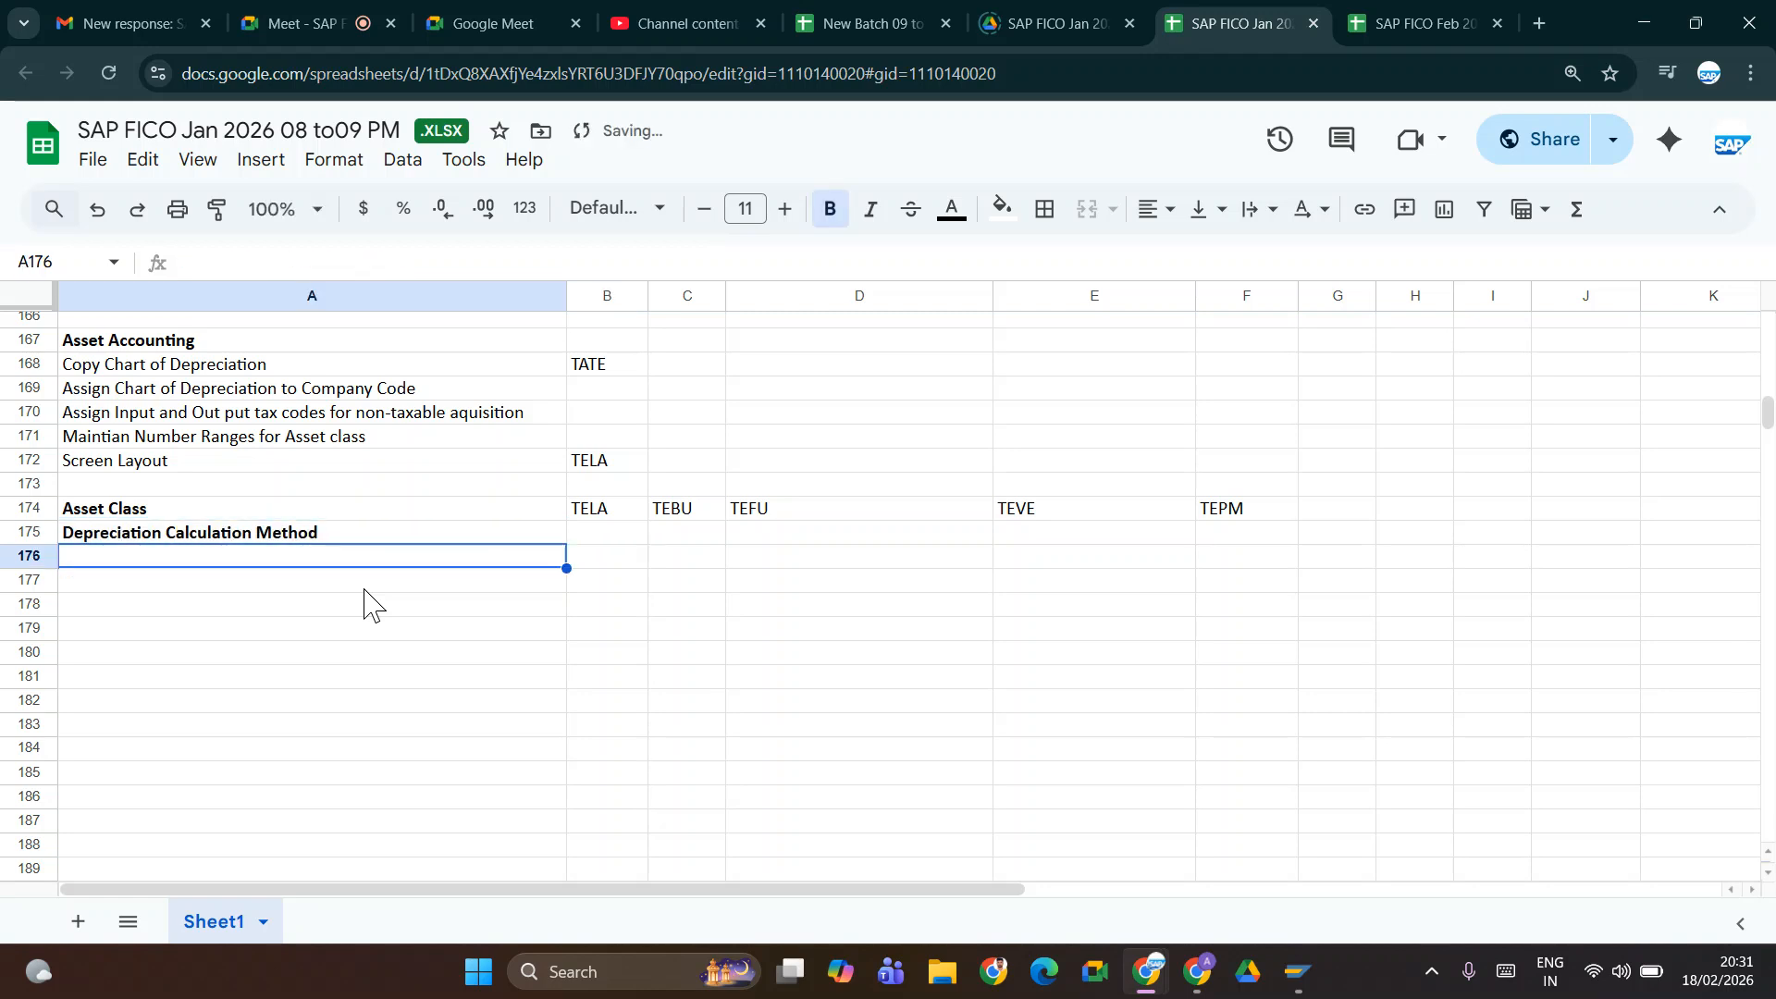
# - Enter Base Method in A176 with the code TEBA in bold in B176, and save the notes
pyautogui.write('Bas')
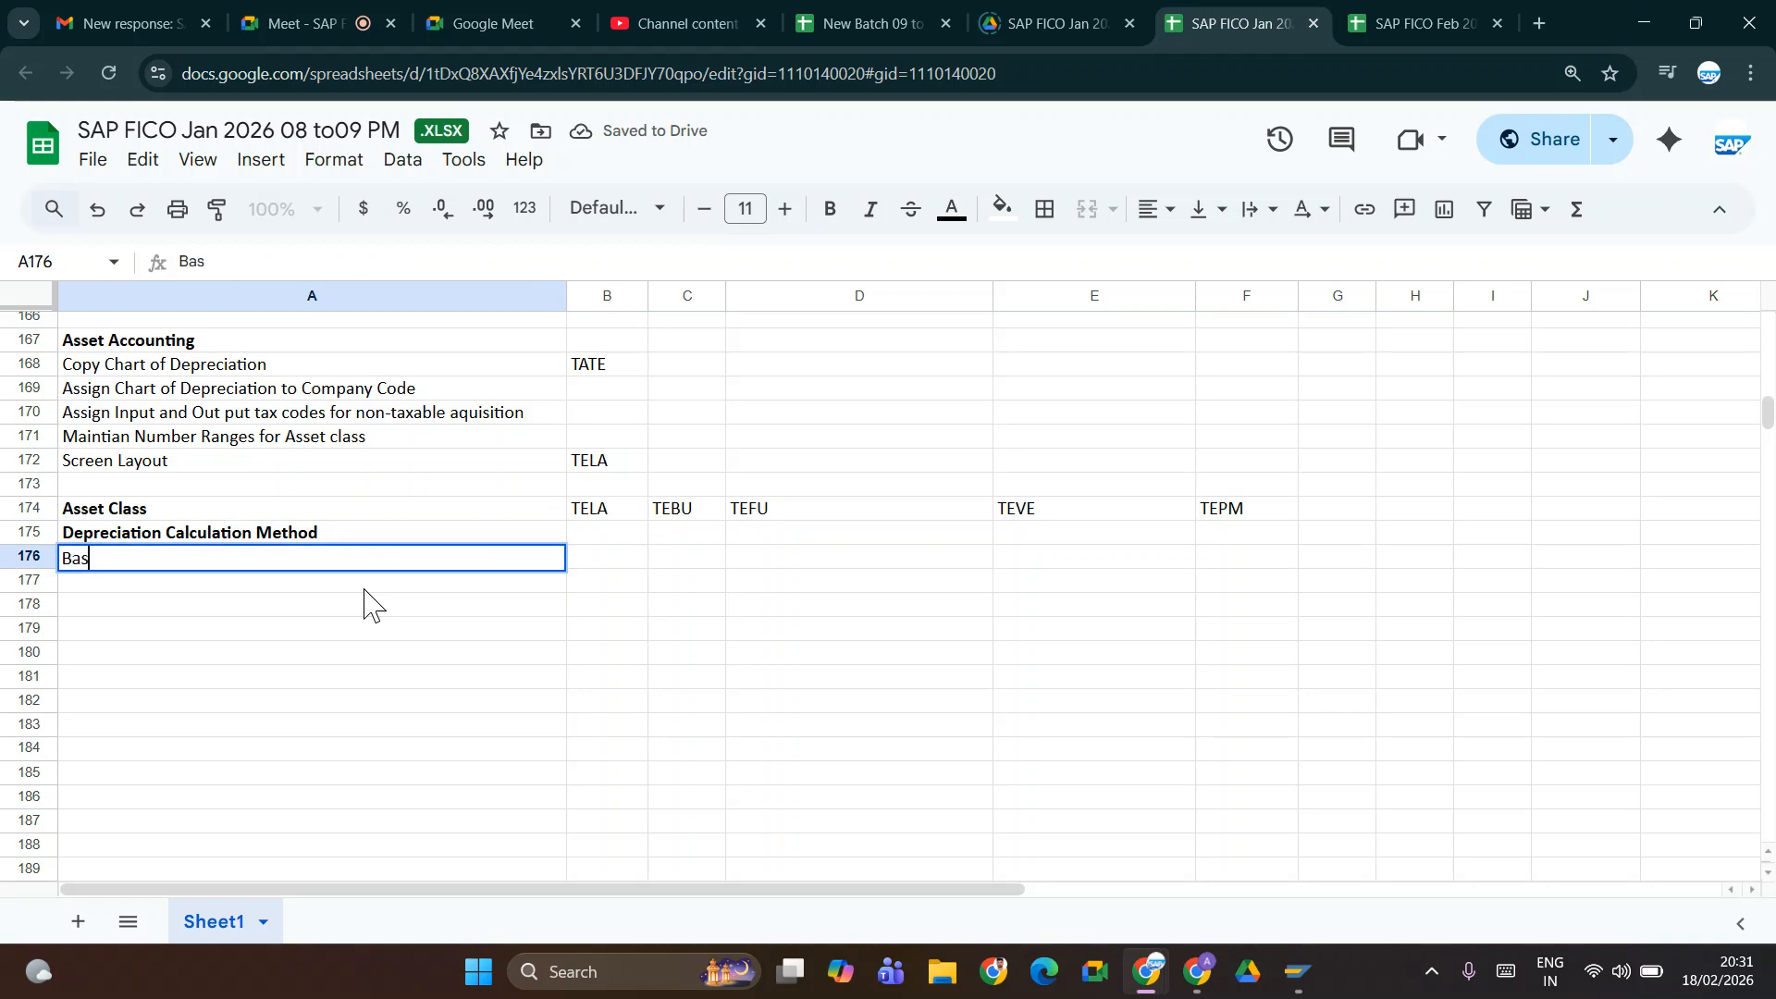
pyautogui.write('e Method')
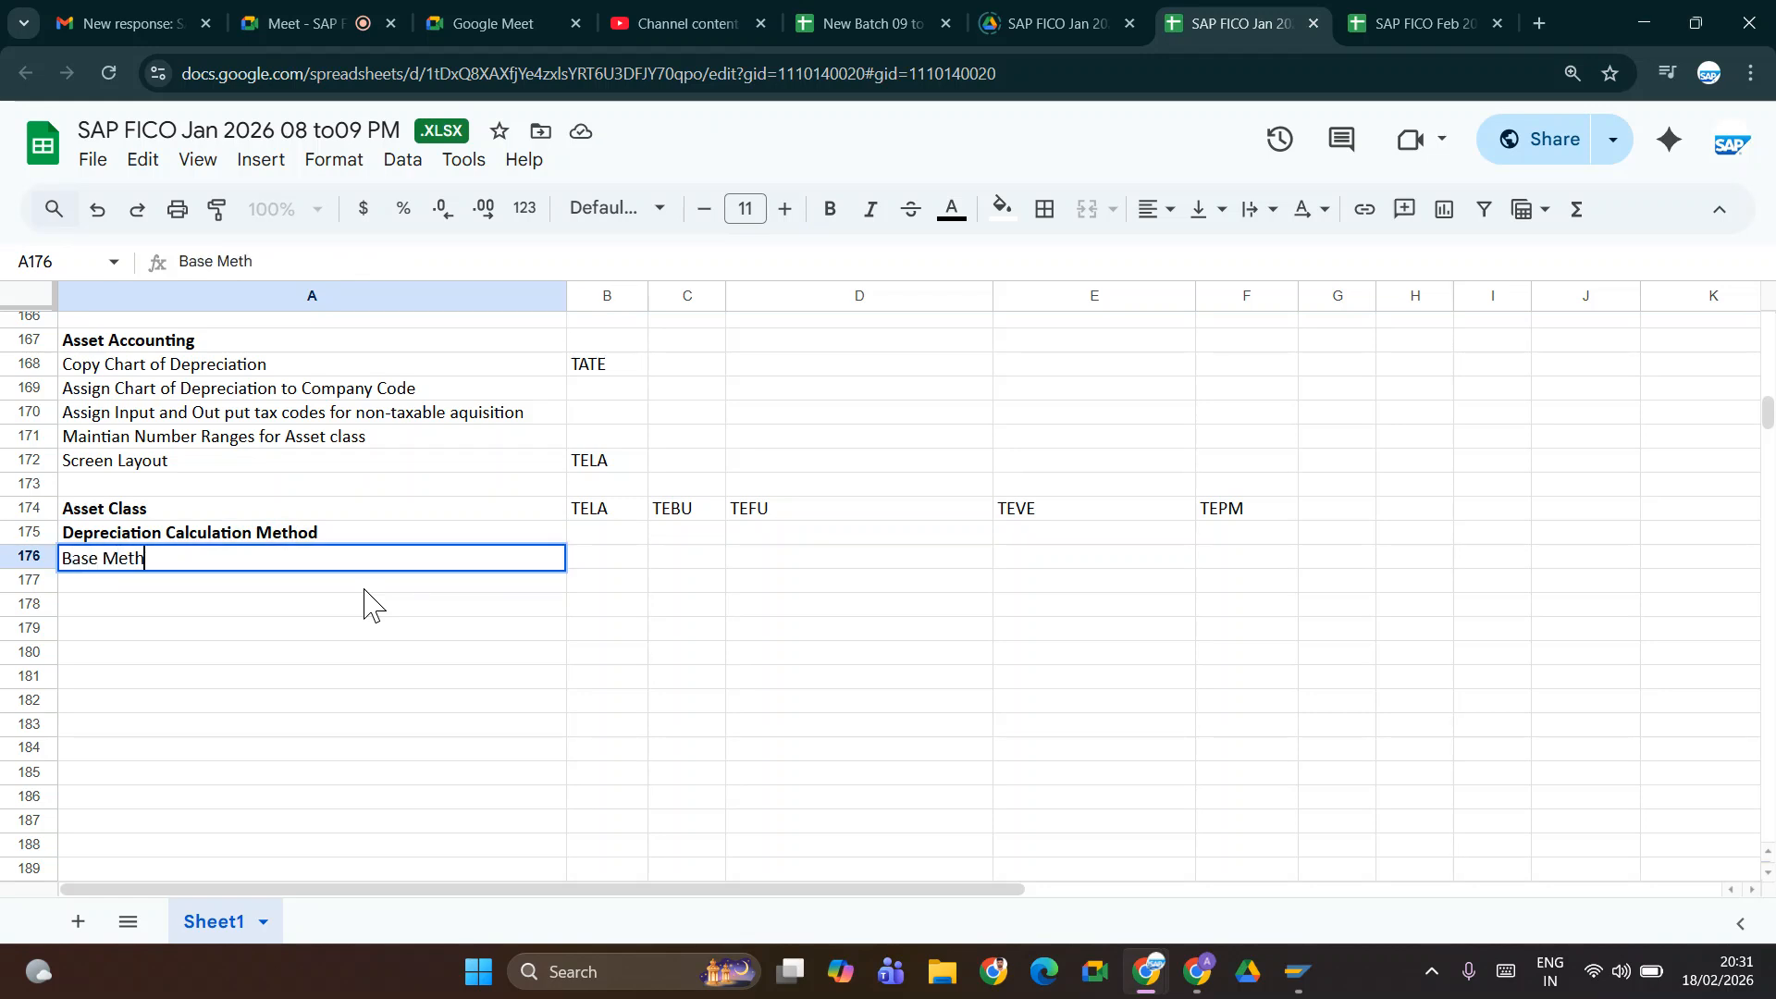
pyautogui.press('Tab')
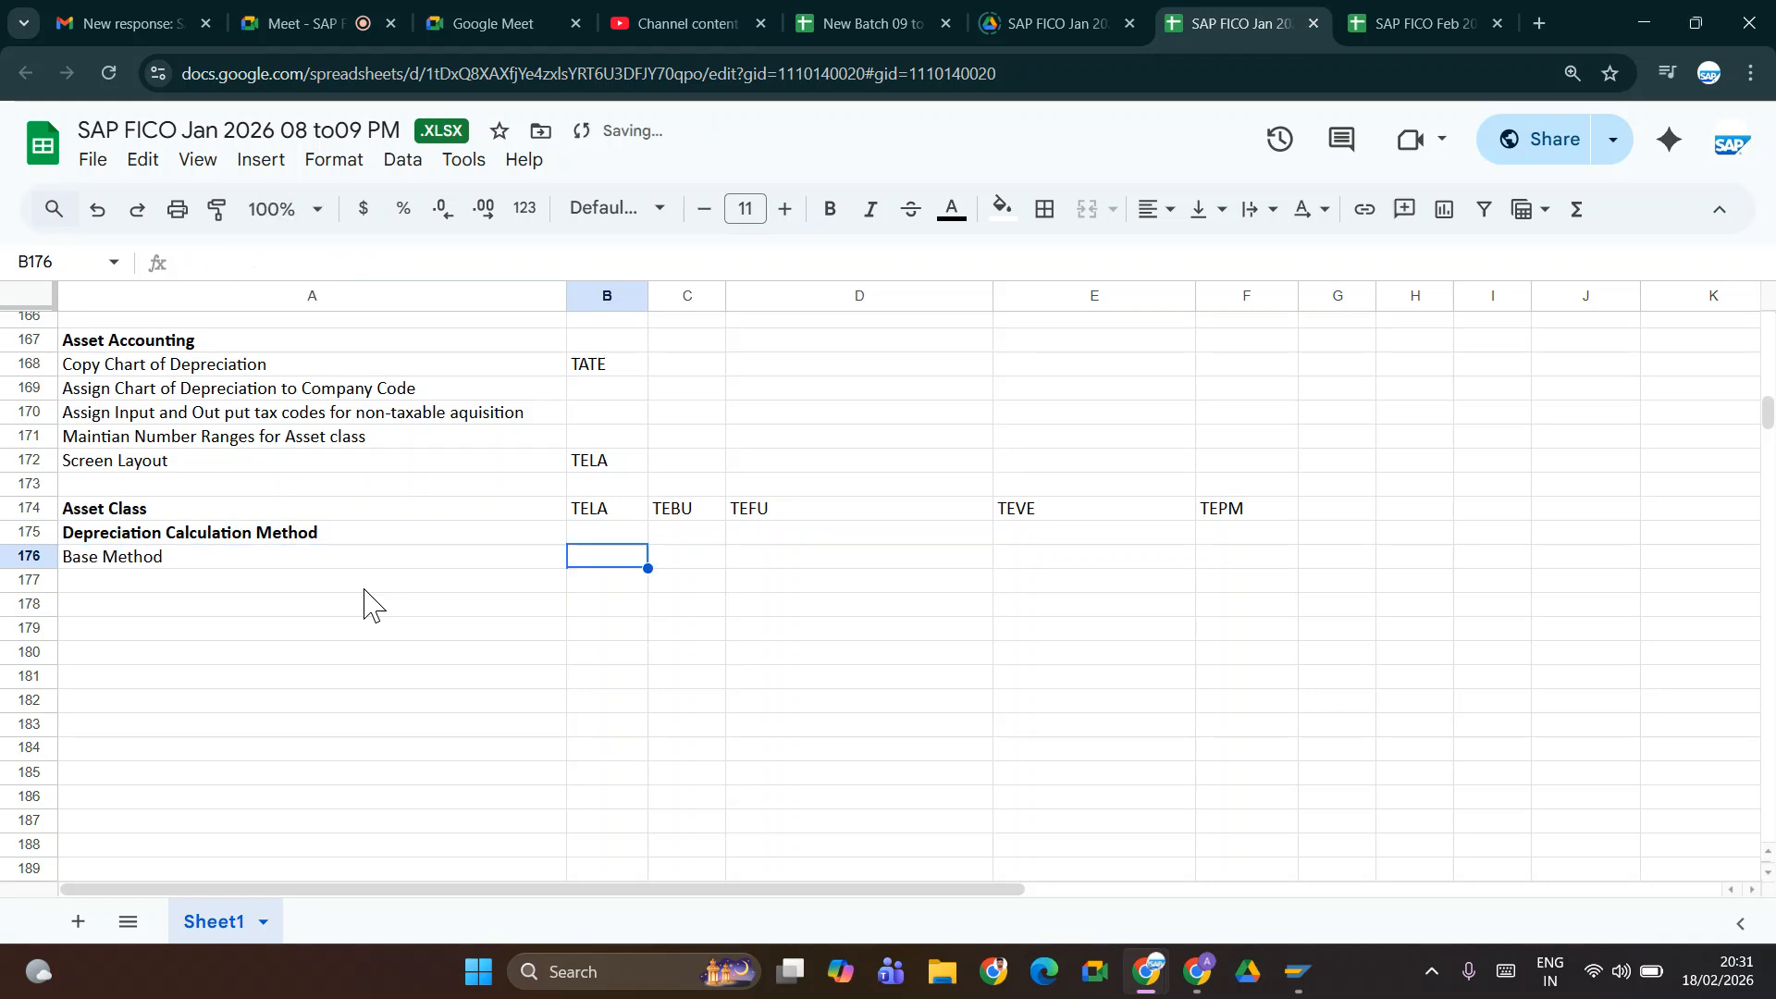
pyautogui.write('T')
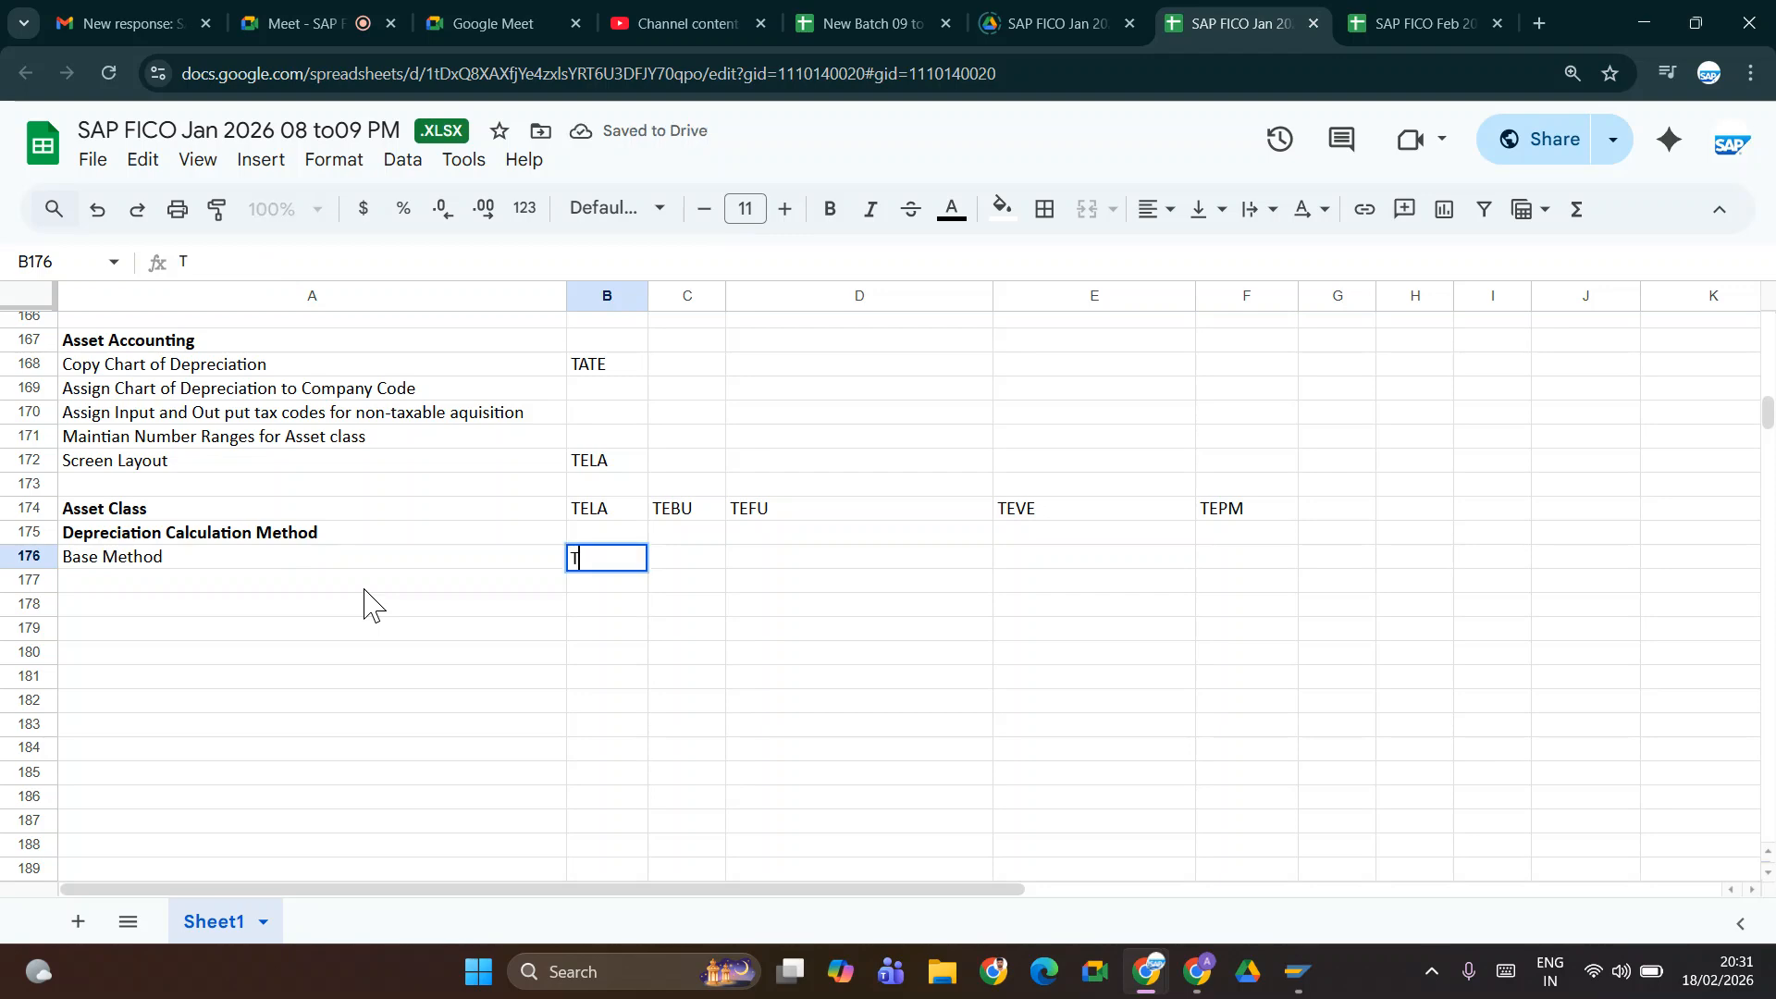
pyautogui.hotkey('alt', 'Tab')
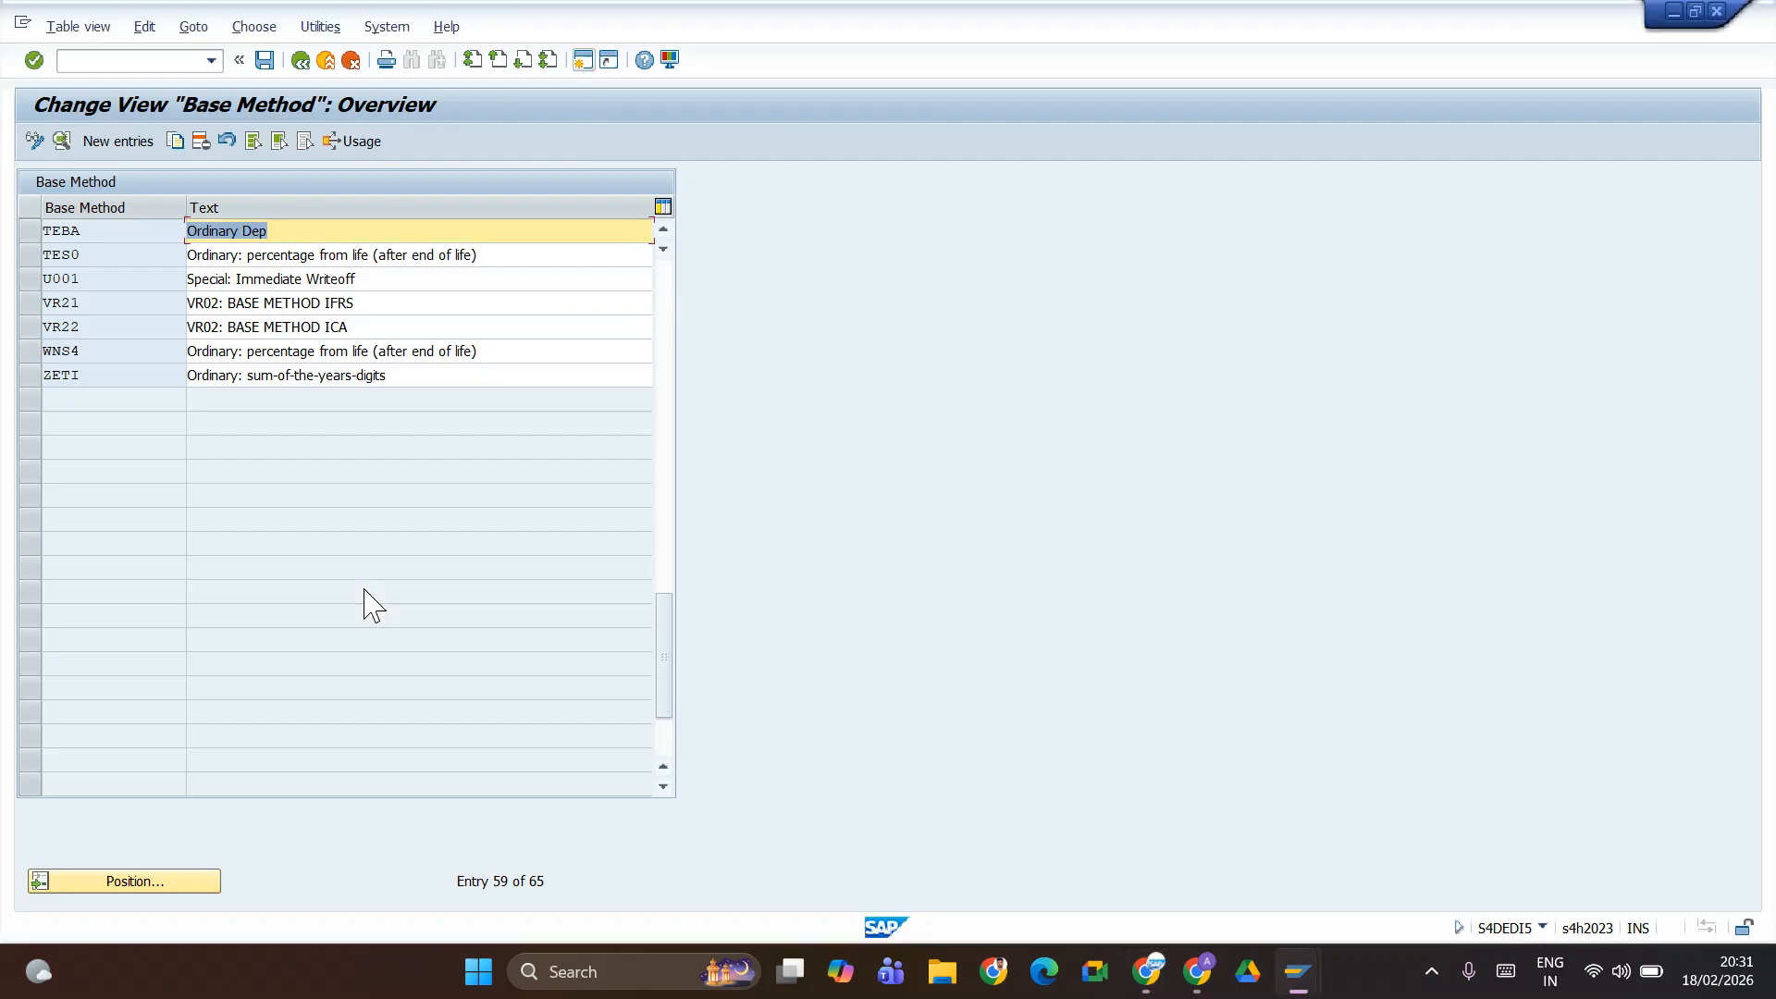
pyautogui.hotkey('alt', 'Tab')
pyautogui.write('E')
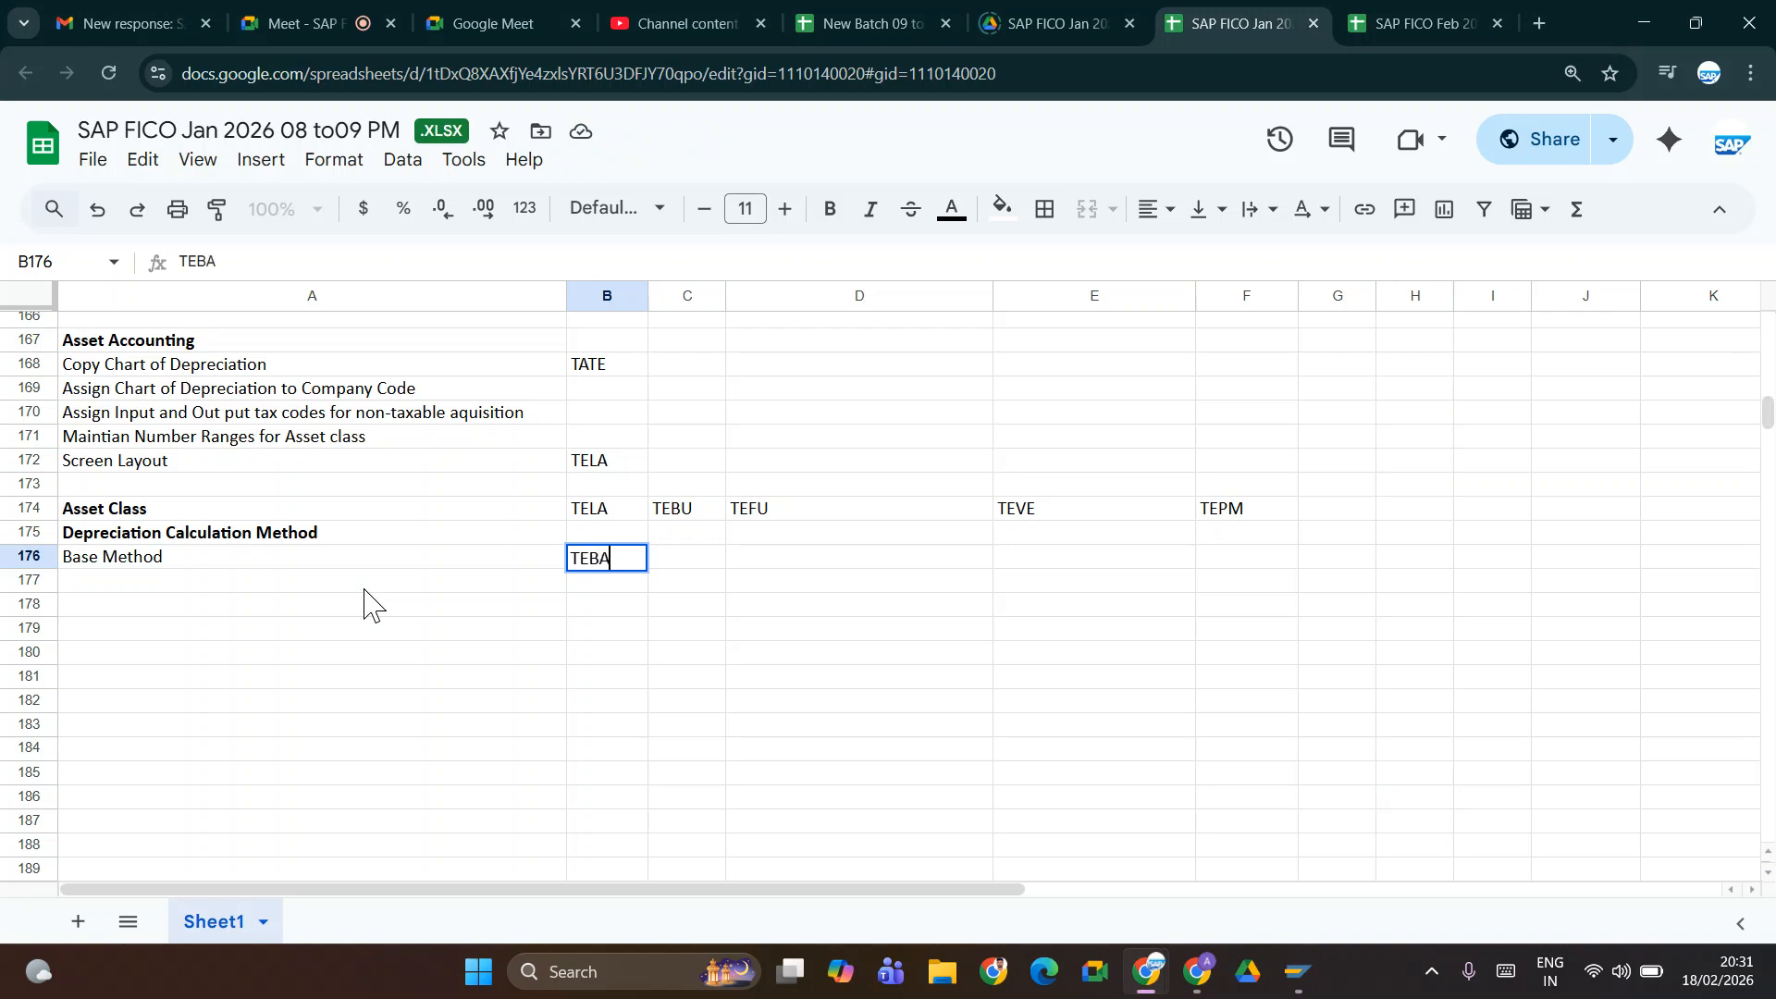
pyautogui.hotkey('ctrl', 's')
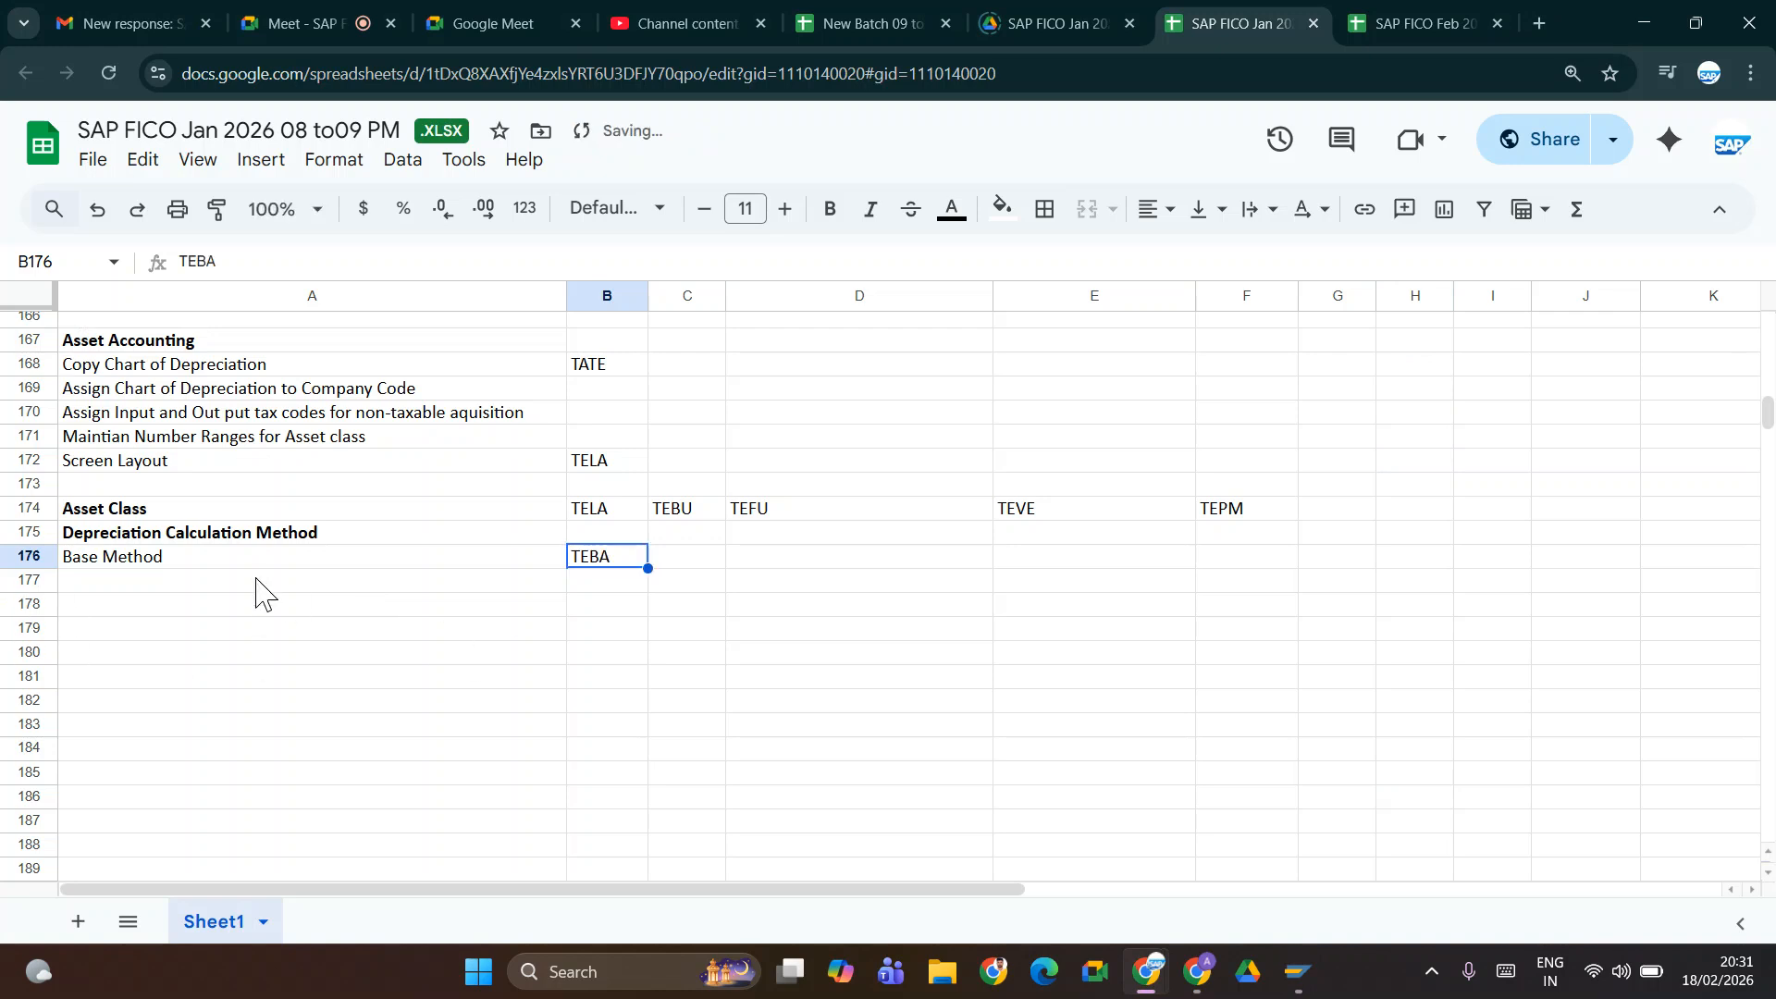
pyautogui.hotkey('ctrl', 'b')
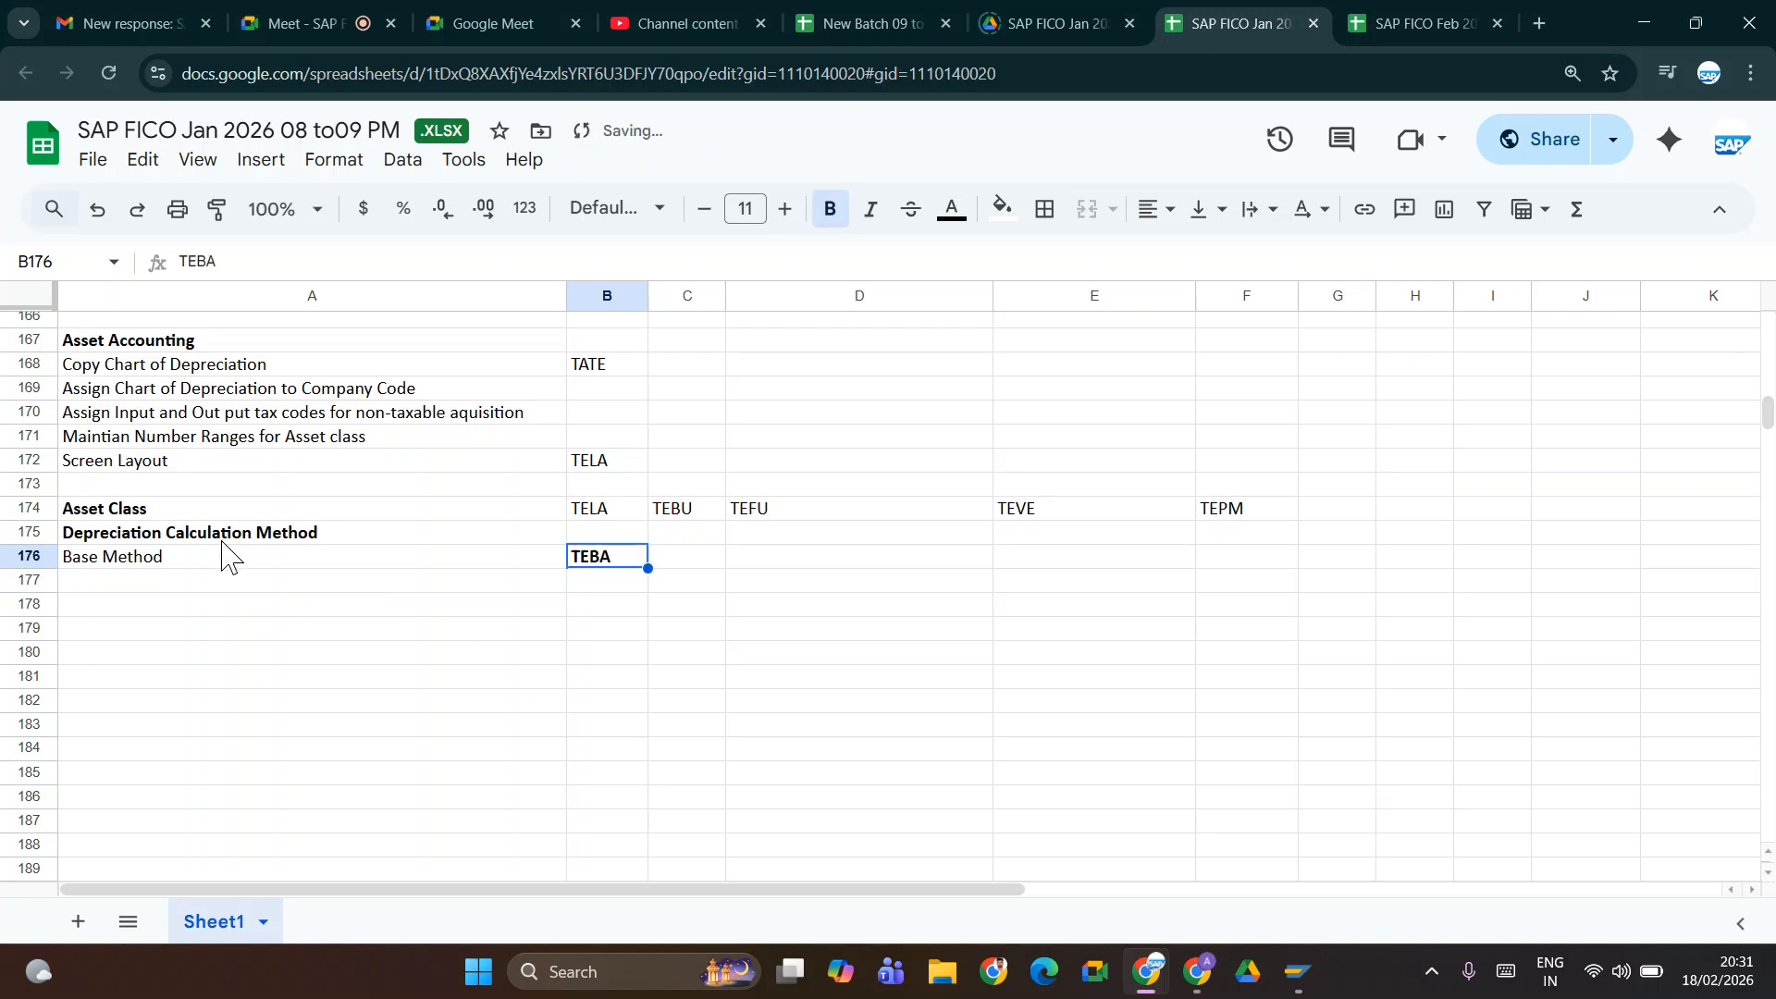
pyautogui.click(107, 559)
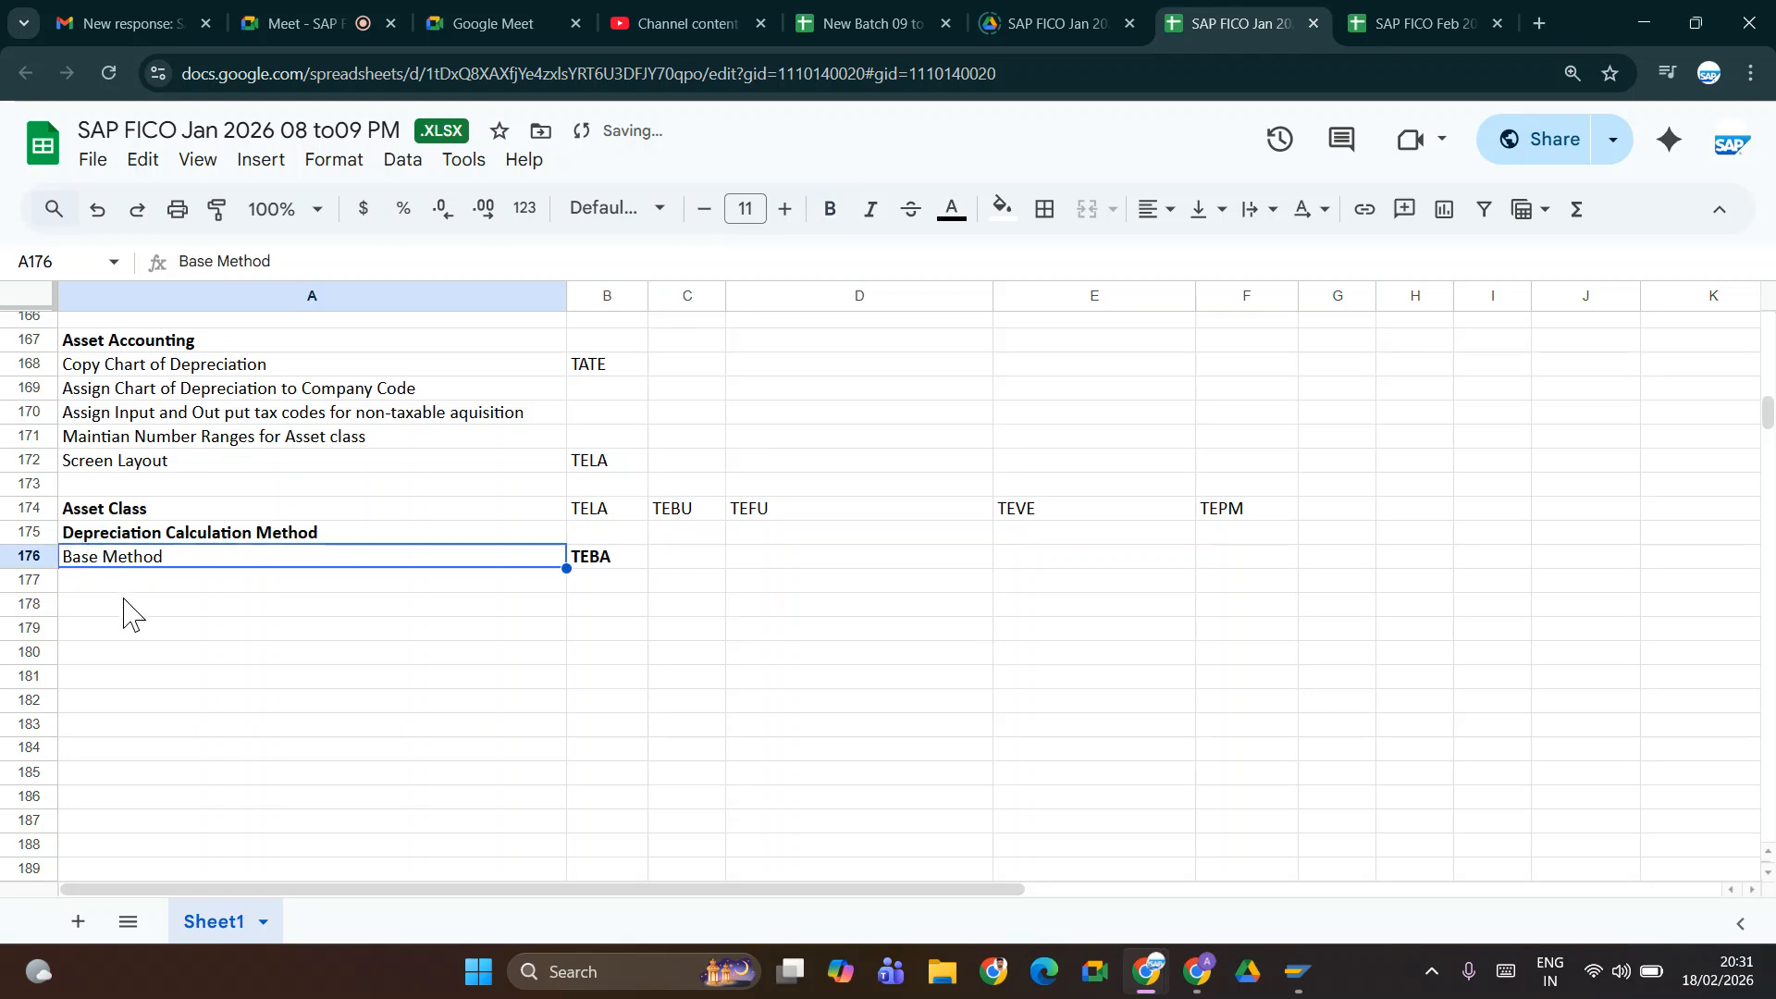
pyautogui.click(131, 579)
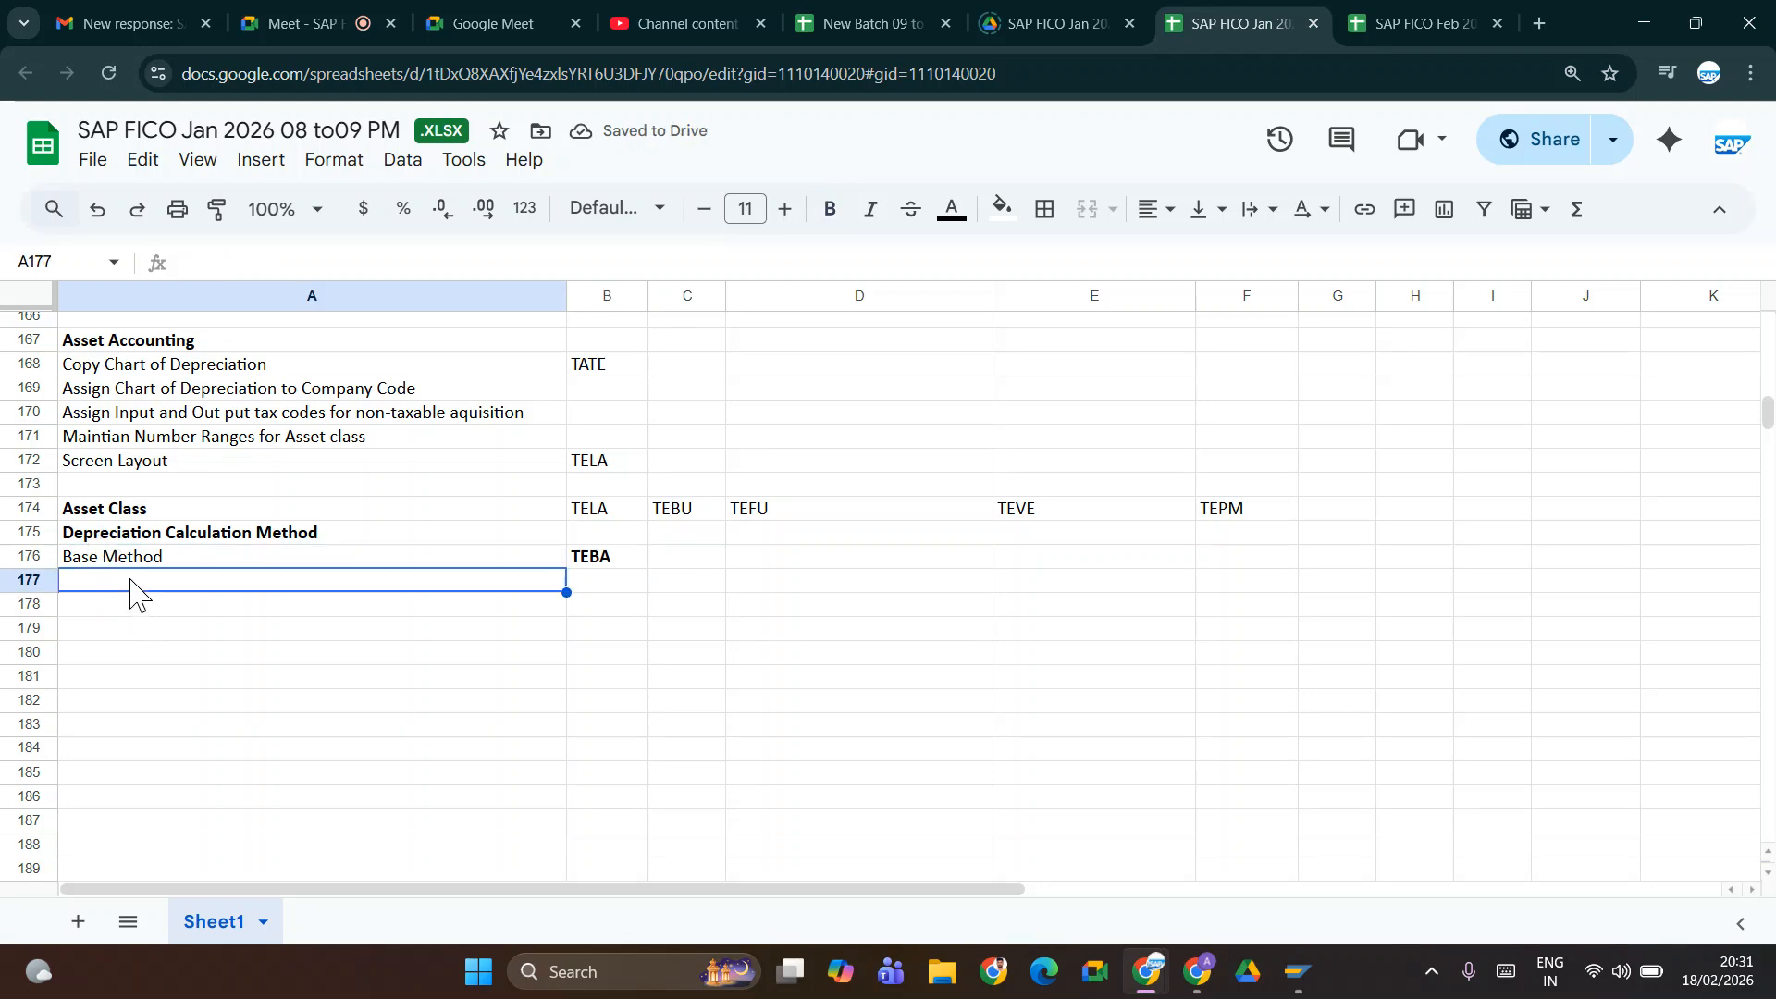
# - Switch to SAP, leave the base method overview and open Define Declining-Balance Methods for chart of depreciation TATE
pyautogui.hotkey('alt', 'Tab')
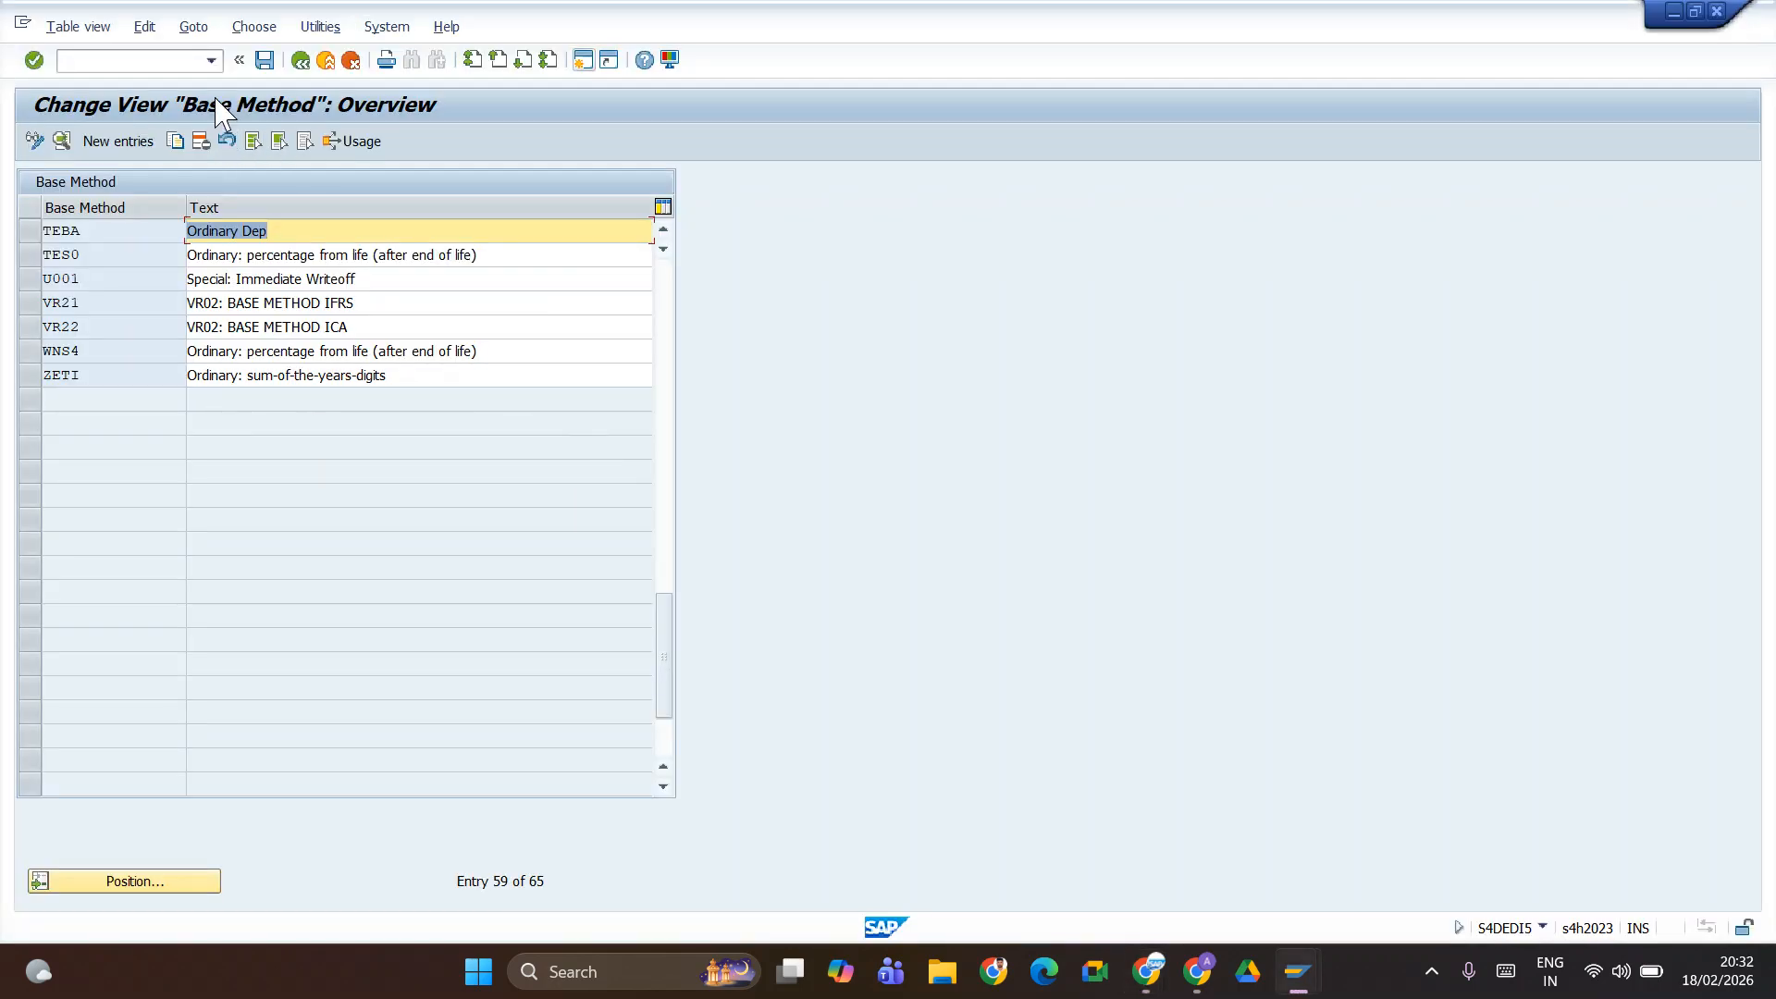
pyautogui.click(297, 60)
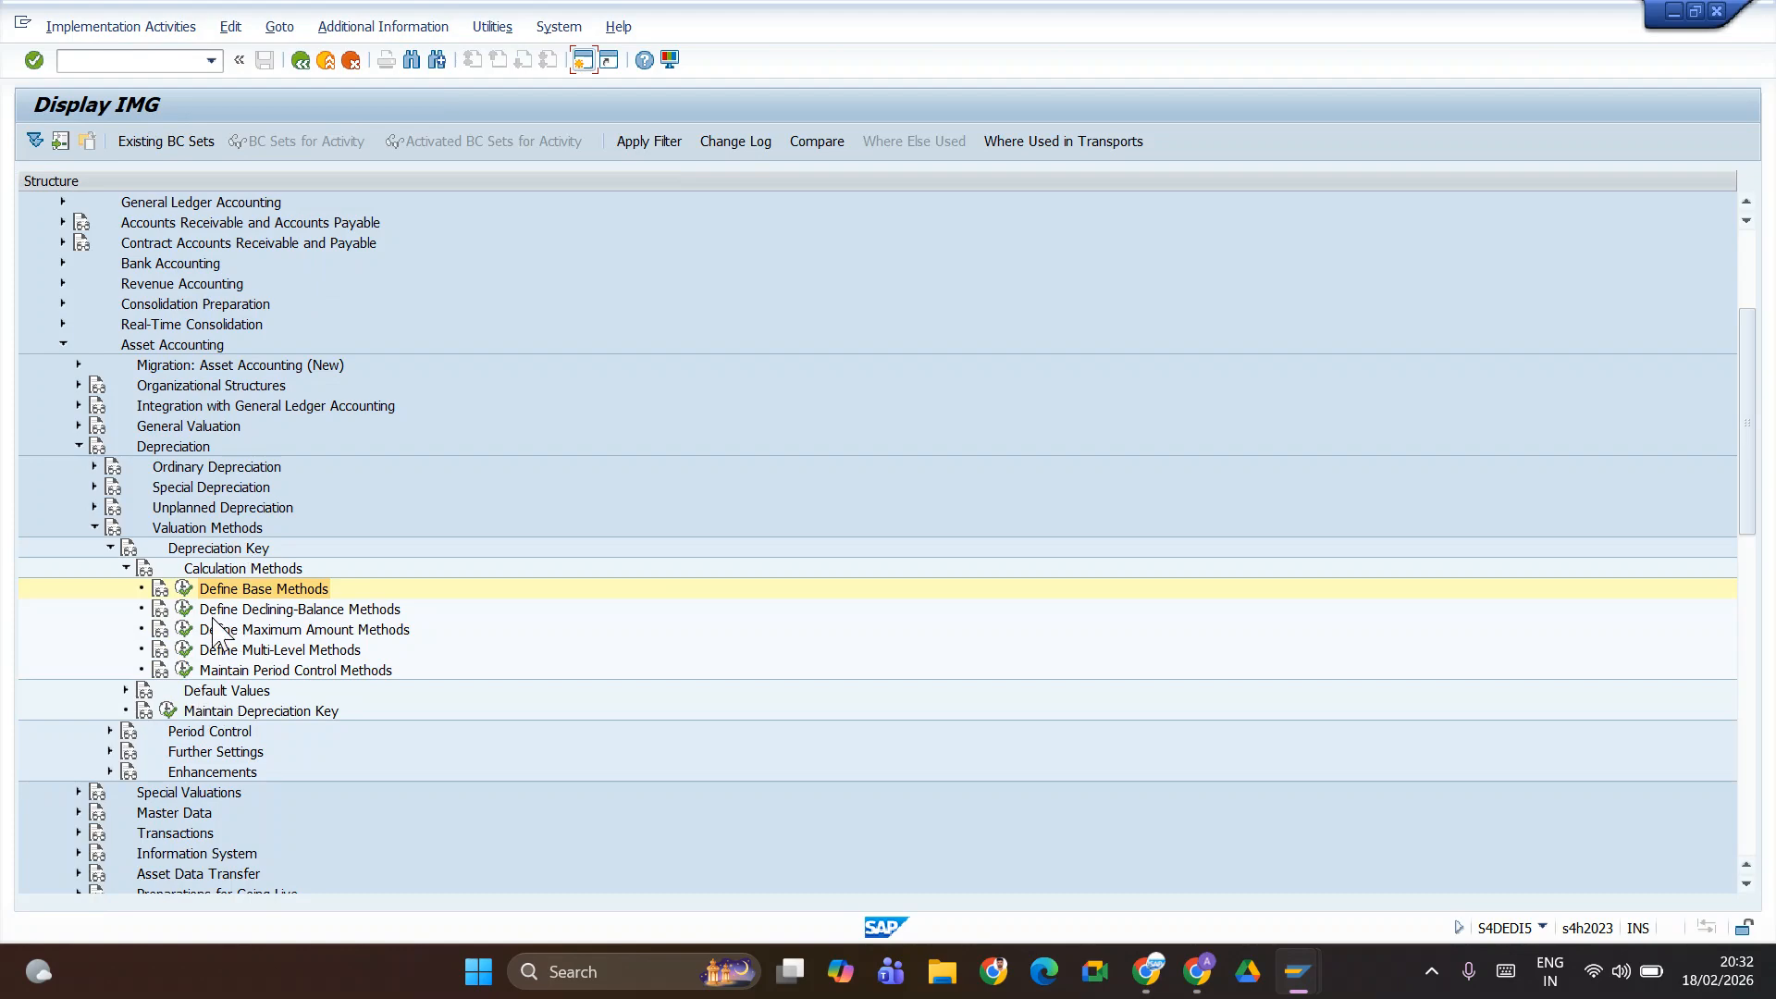
pyautogui.click(184, 609)
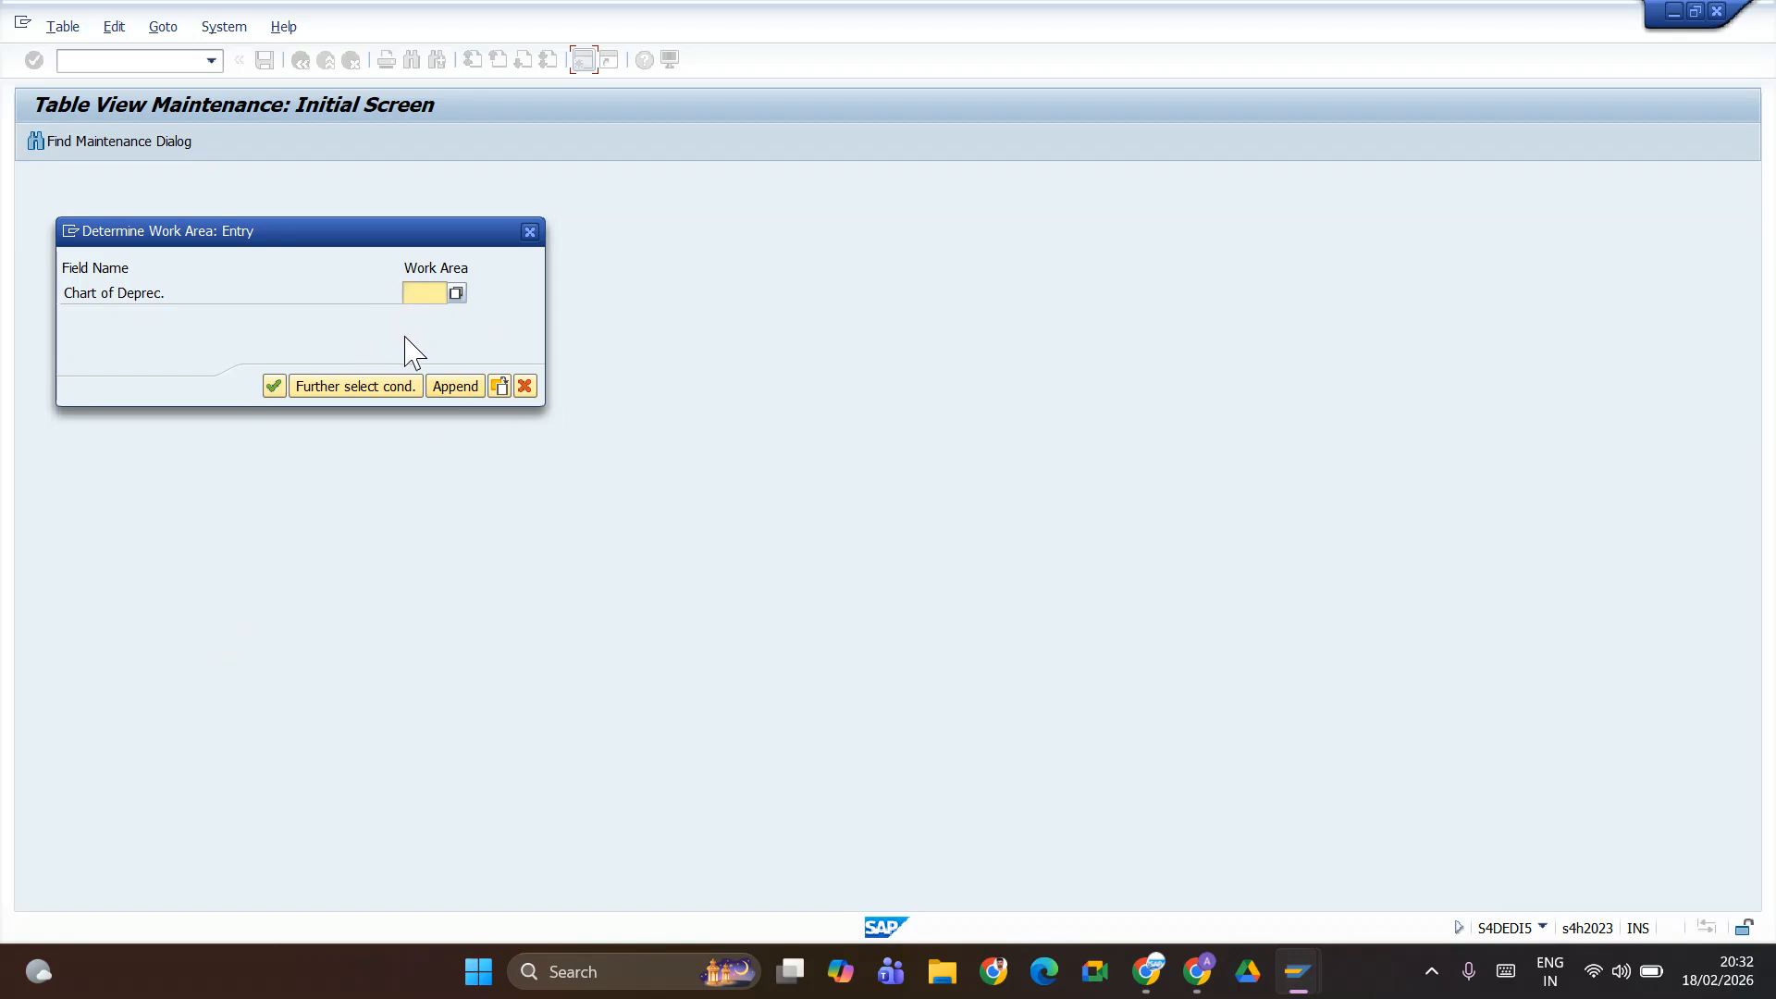
pyautogui.write('tate')
pyautogui.press('Return')
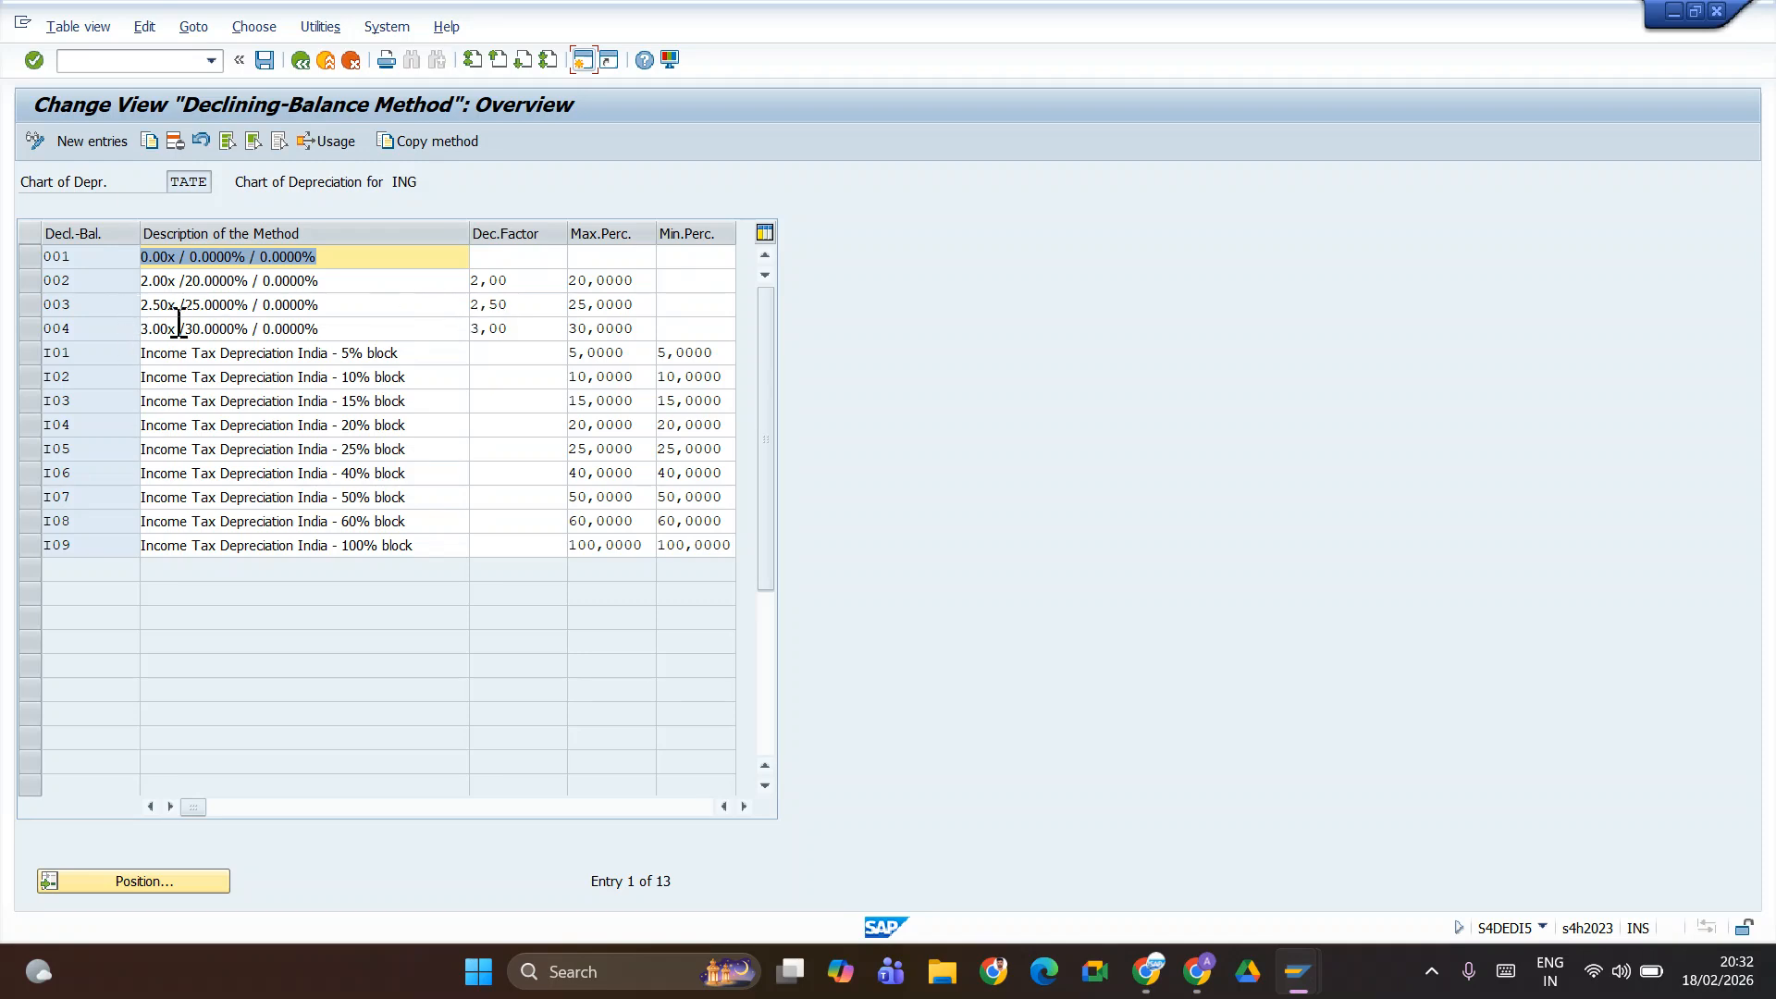
# - View the blank new-entries table for declining-balance methods and return to the IMG structure without adding anything
pyautogui.click(103, 144)
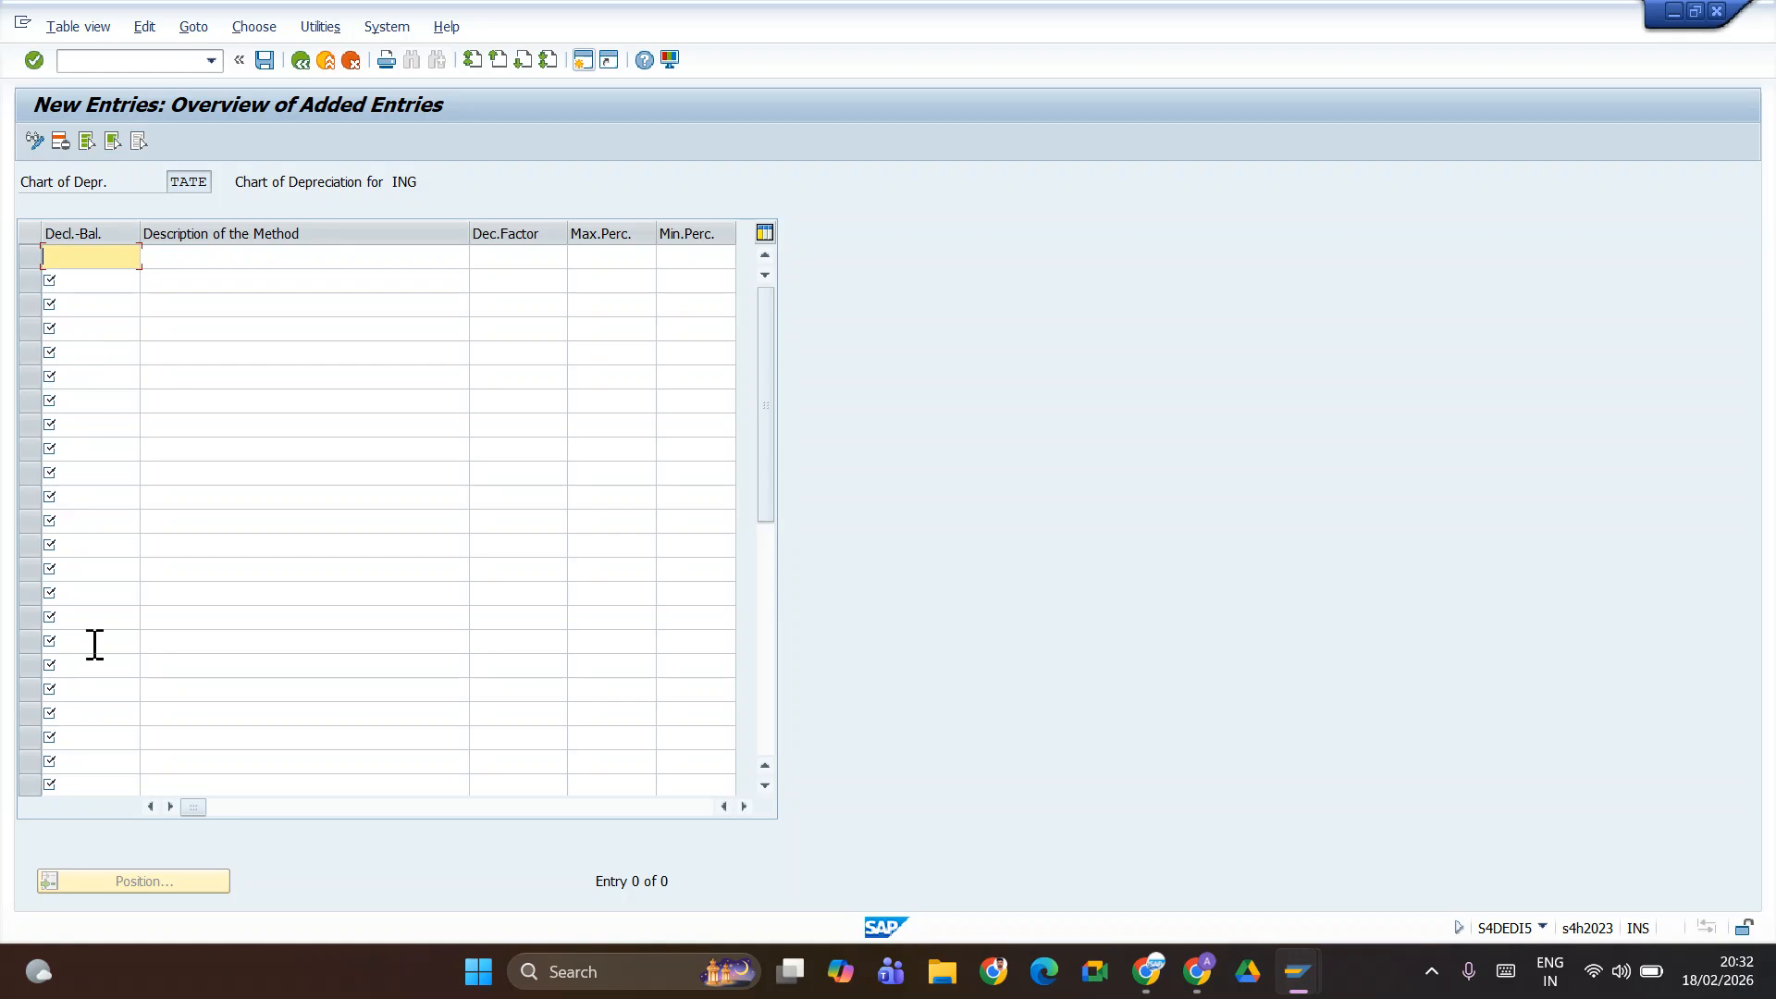
pyautogui.click(299, 59)
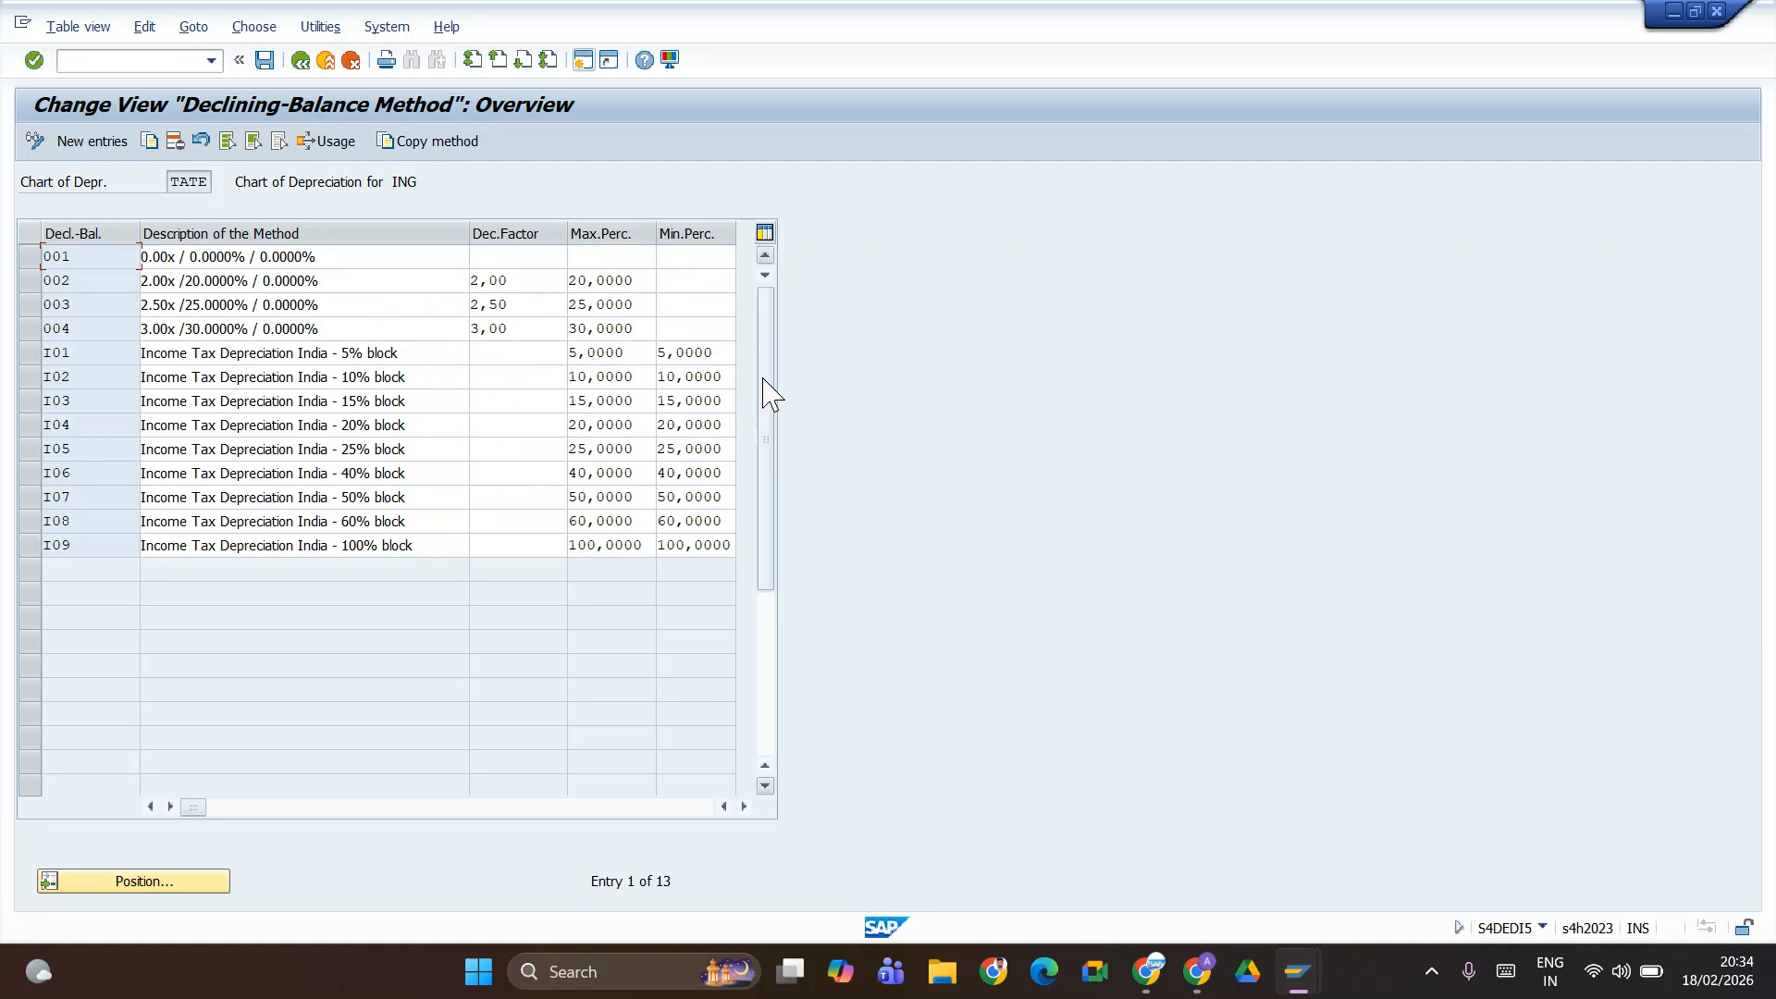
pyautogui.click(301, 60)
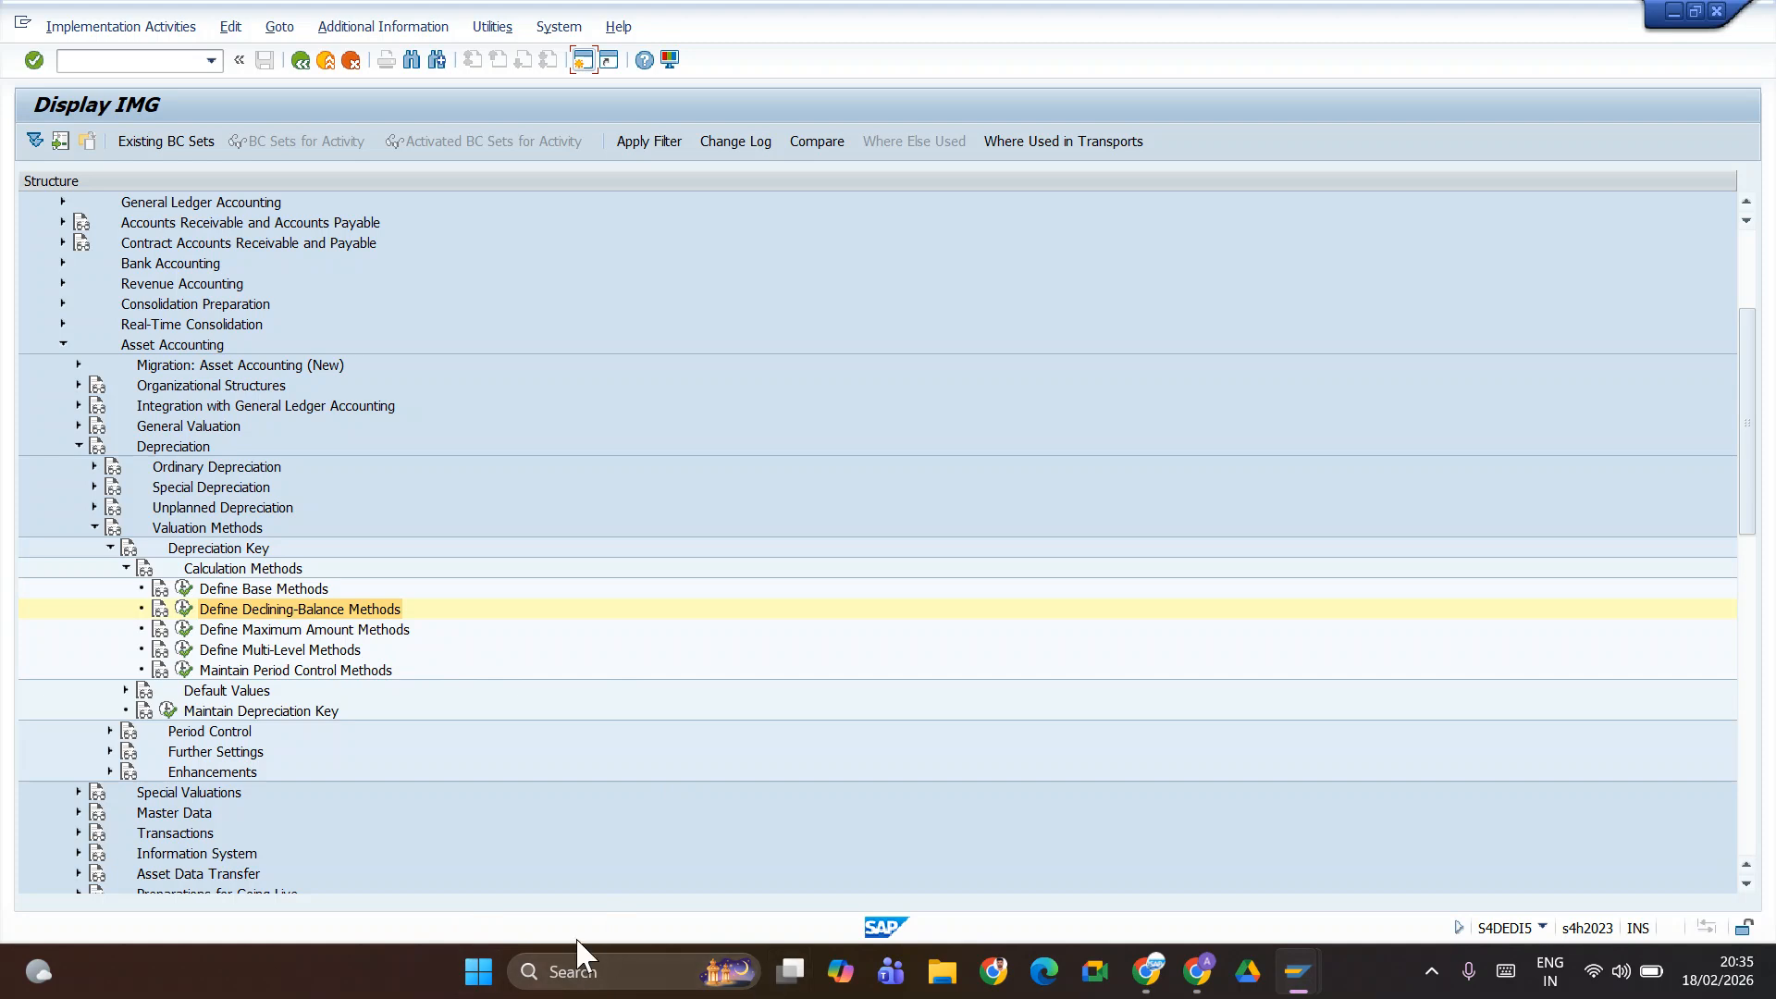
# - Open the Windows Calculator, narrow its window and place it beside the IMG structure
pyautogui.click(592, 970)
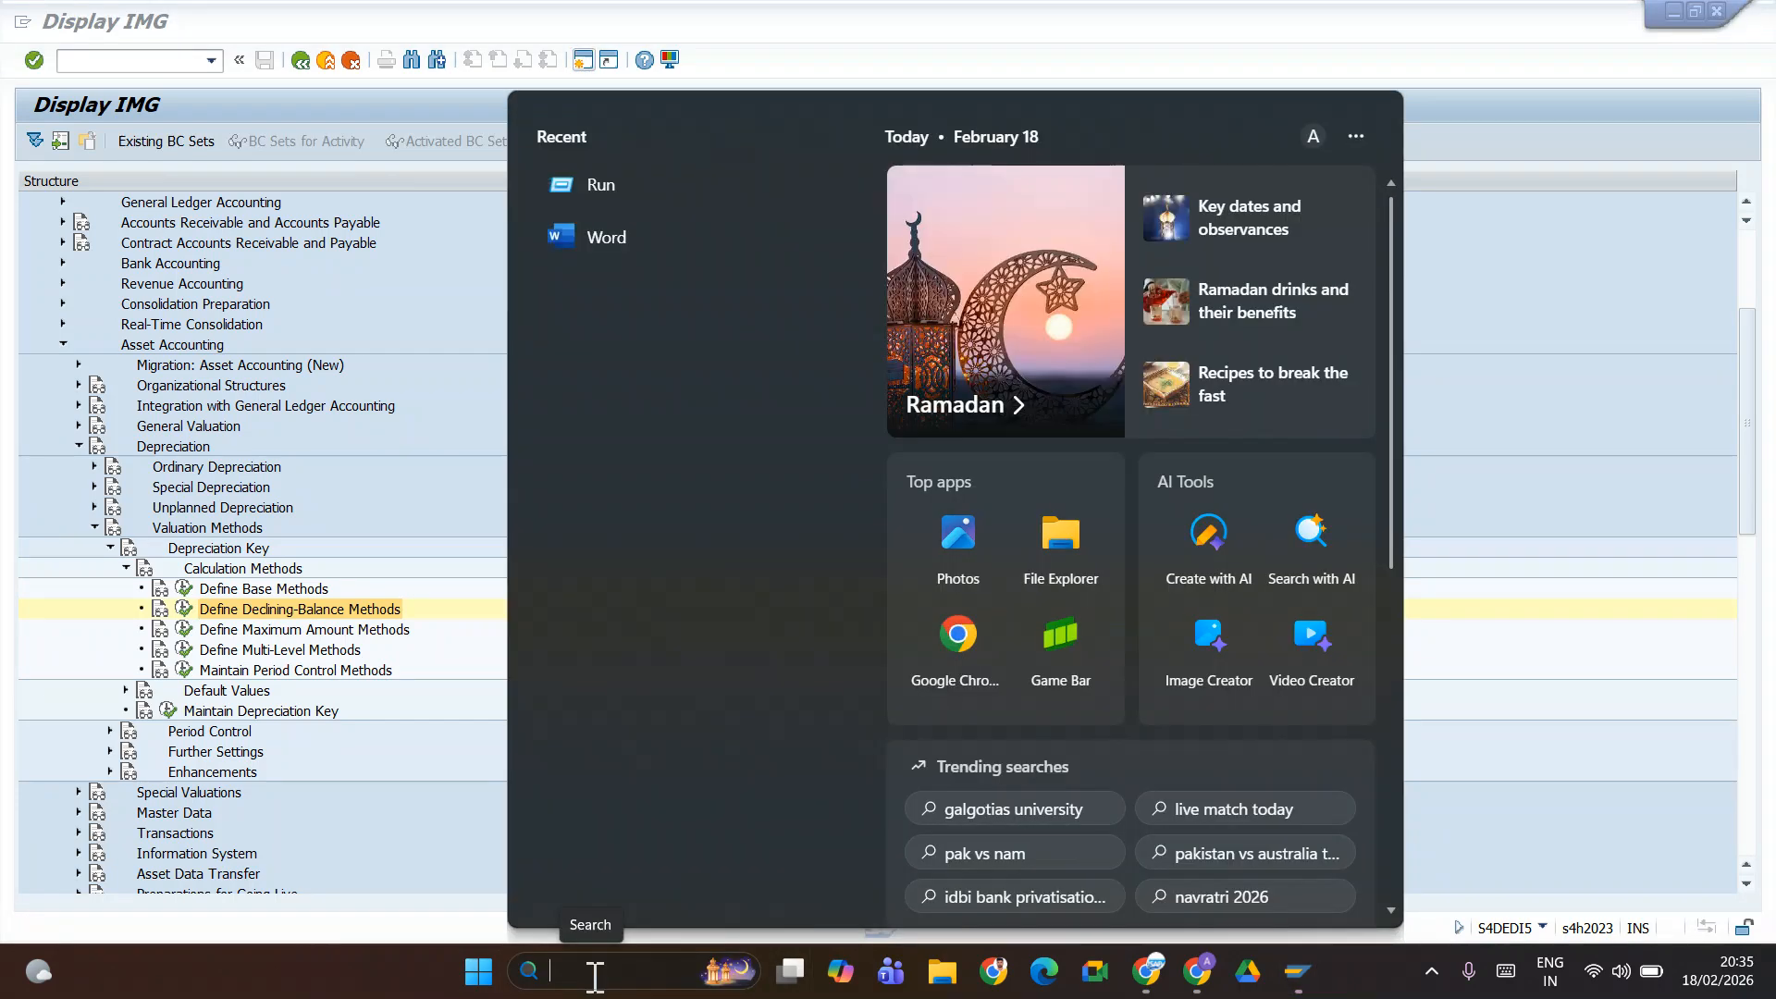
pyautogui.write('camera')
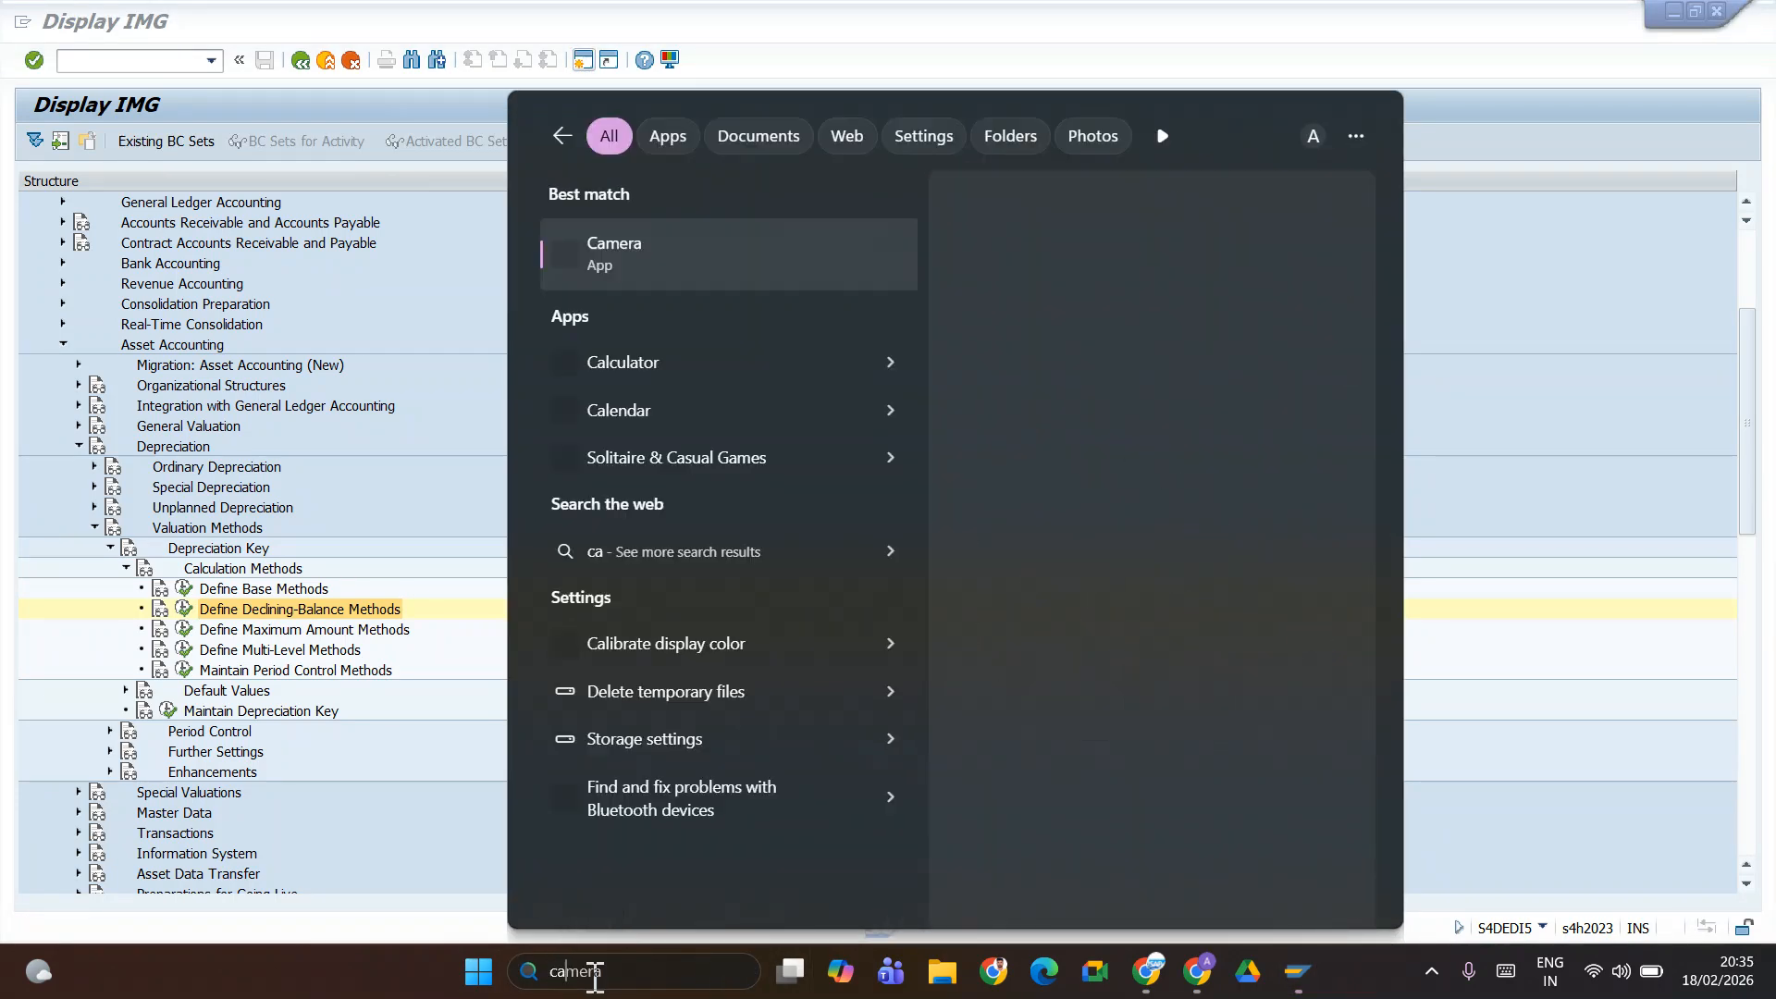
pyautogui.click(662, 366)
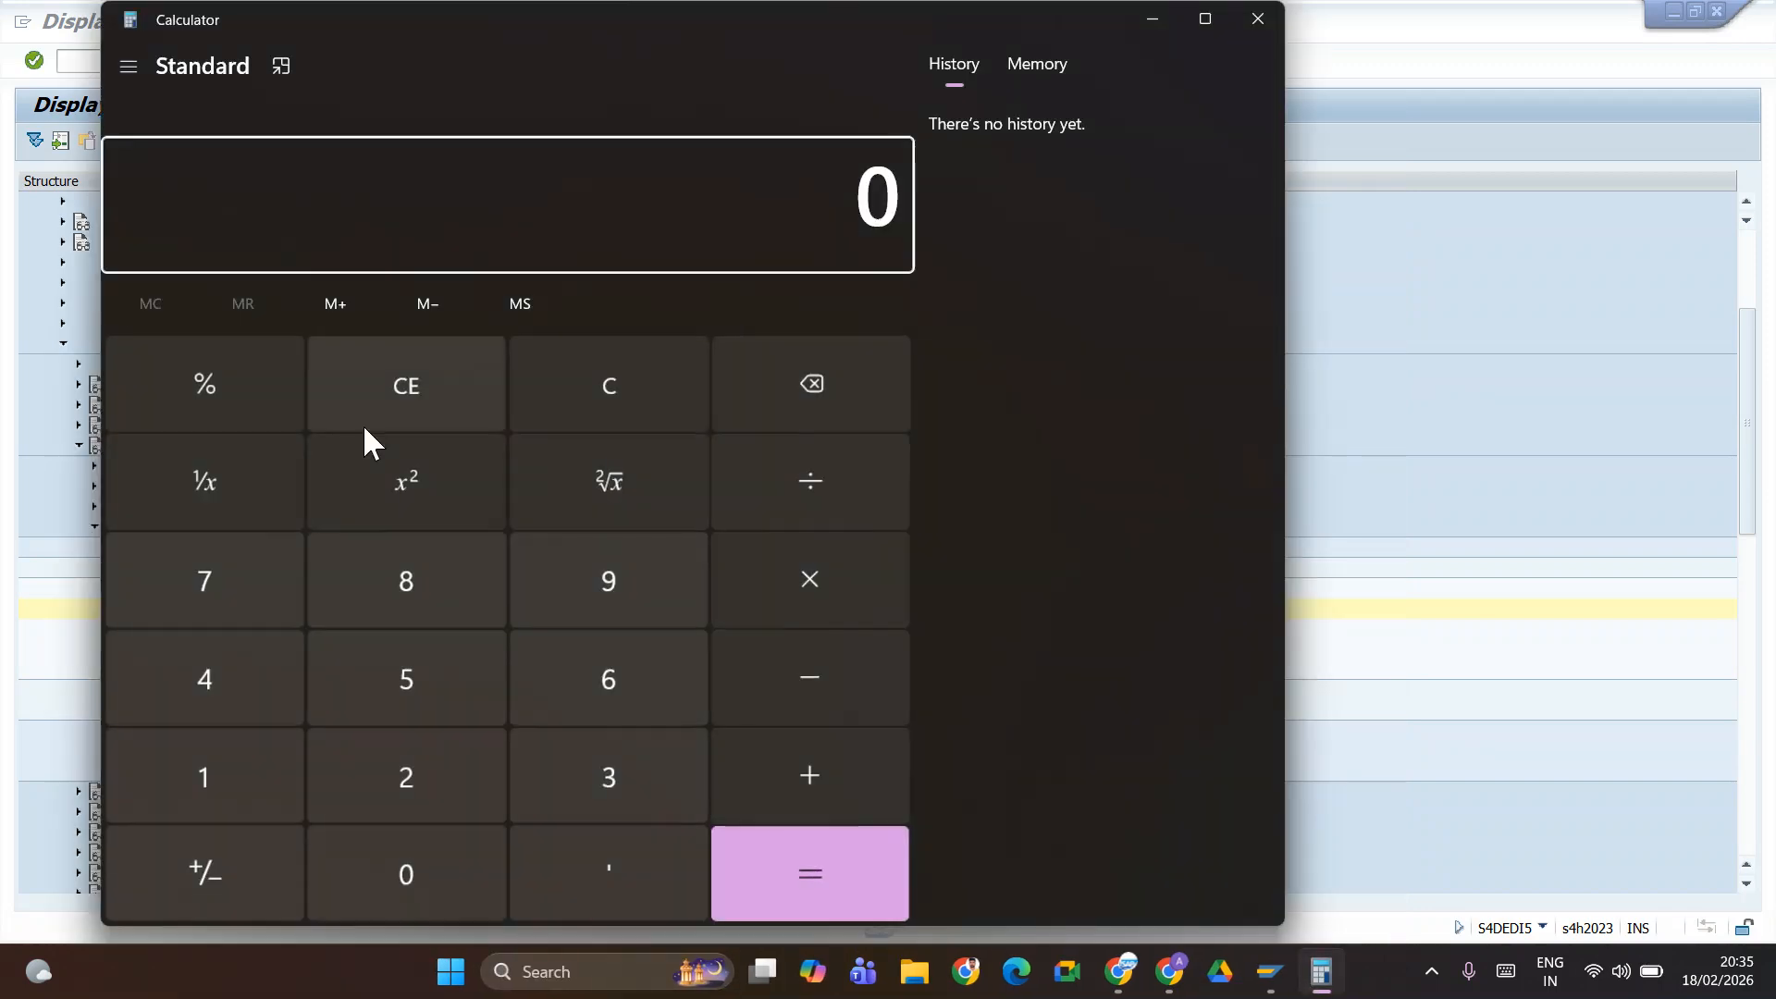
pyautogui.moveTo(1280, 420); pyautogui.dragTo(638, 527)
pyautogui.moveTo(369, 14); pyautogui.dragTo(1375, 12)
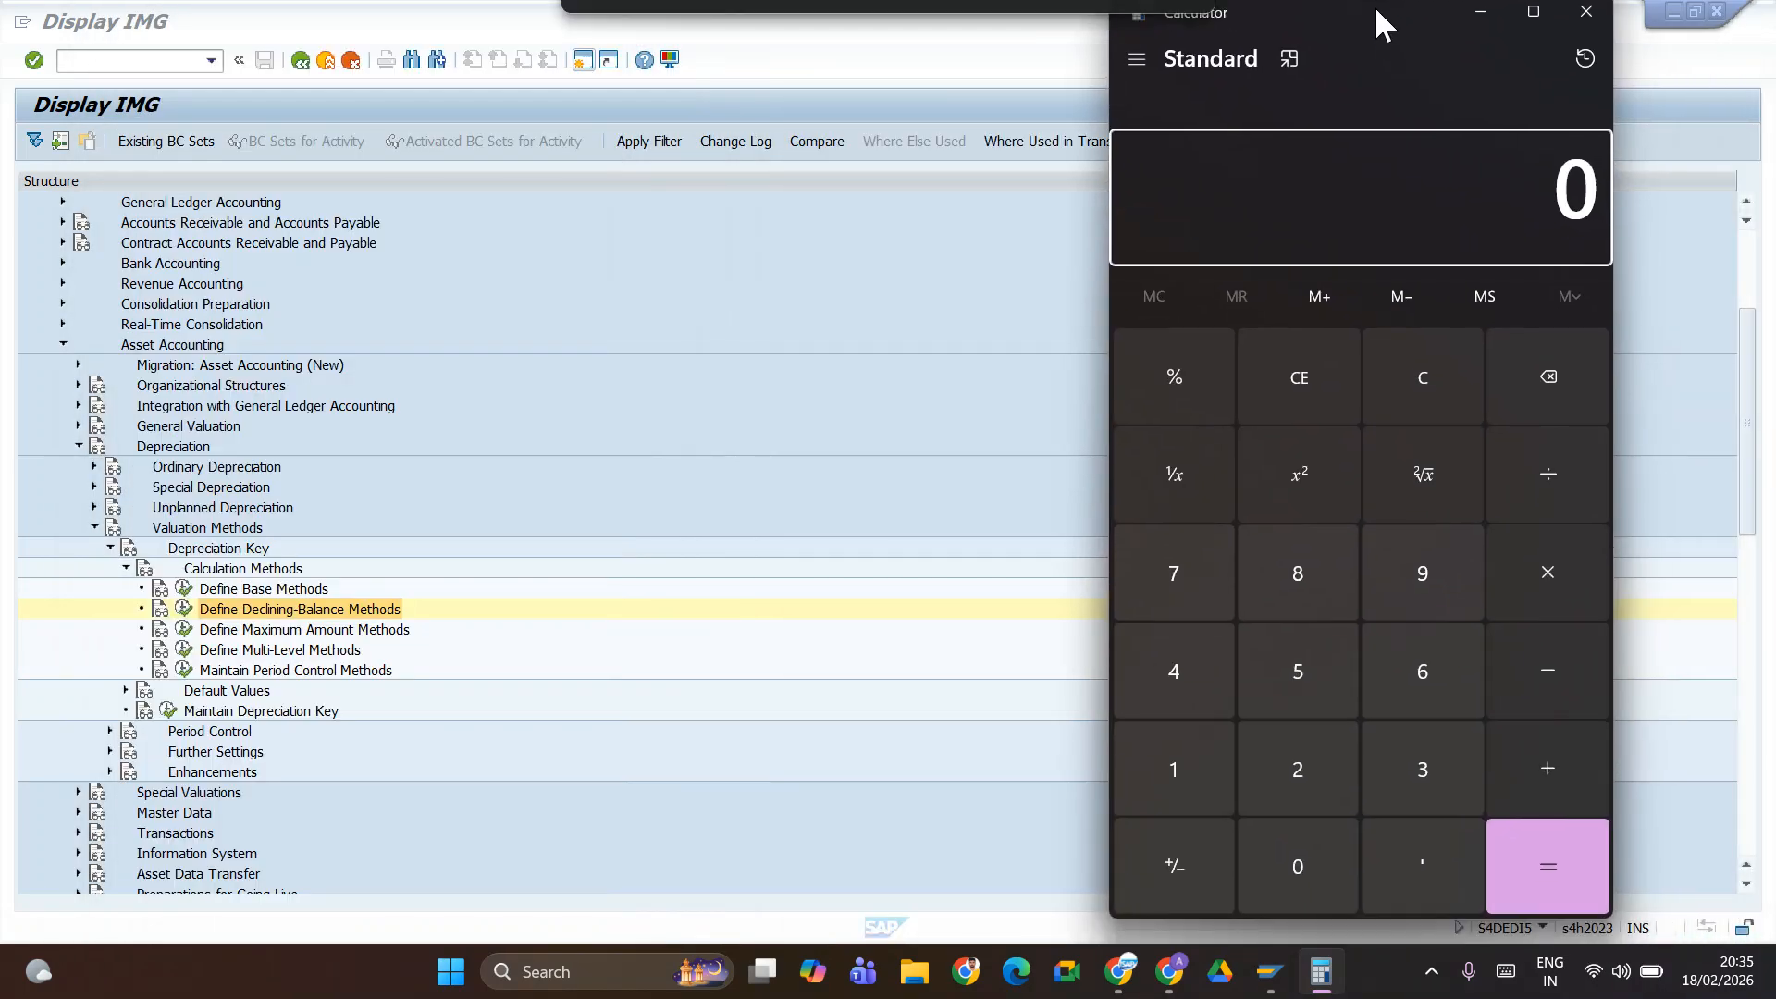
# - Calculate 3 percent of an asset value of 1,000,000
pyautogui.click(1203, 795)
pyautogui.click(1279, 872)
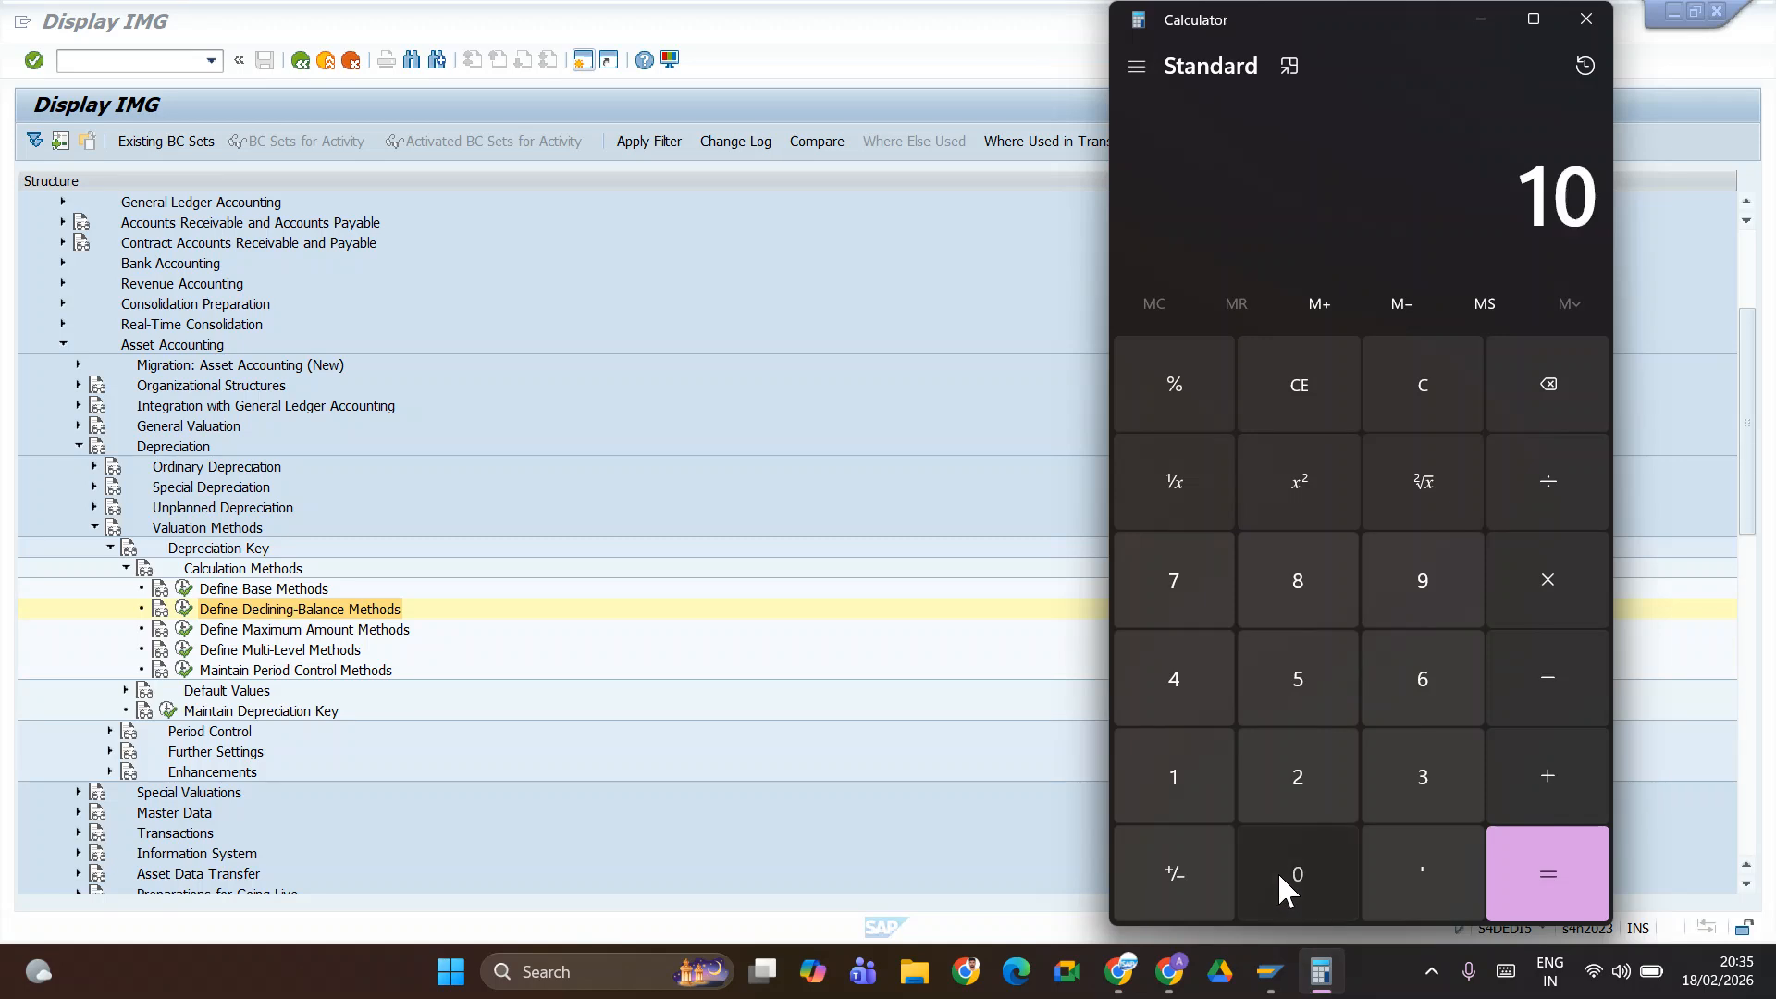
pyautogui.click(1279, 872)
pyautogui.click(1278, 871)
pyautogui.click(1279, 871)
pyautogui.click(1279, 871)
pyautogui.click(1279, 871)
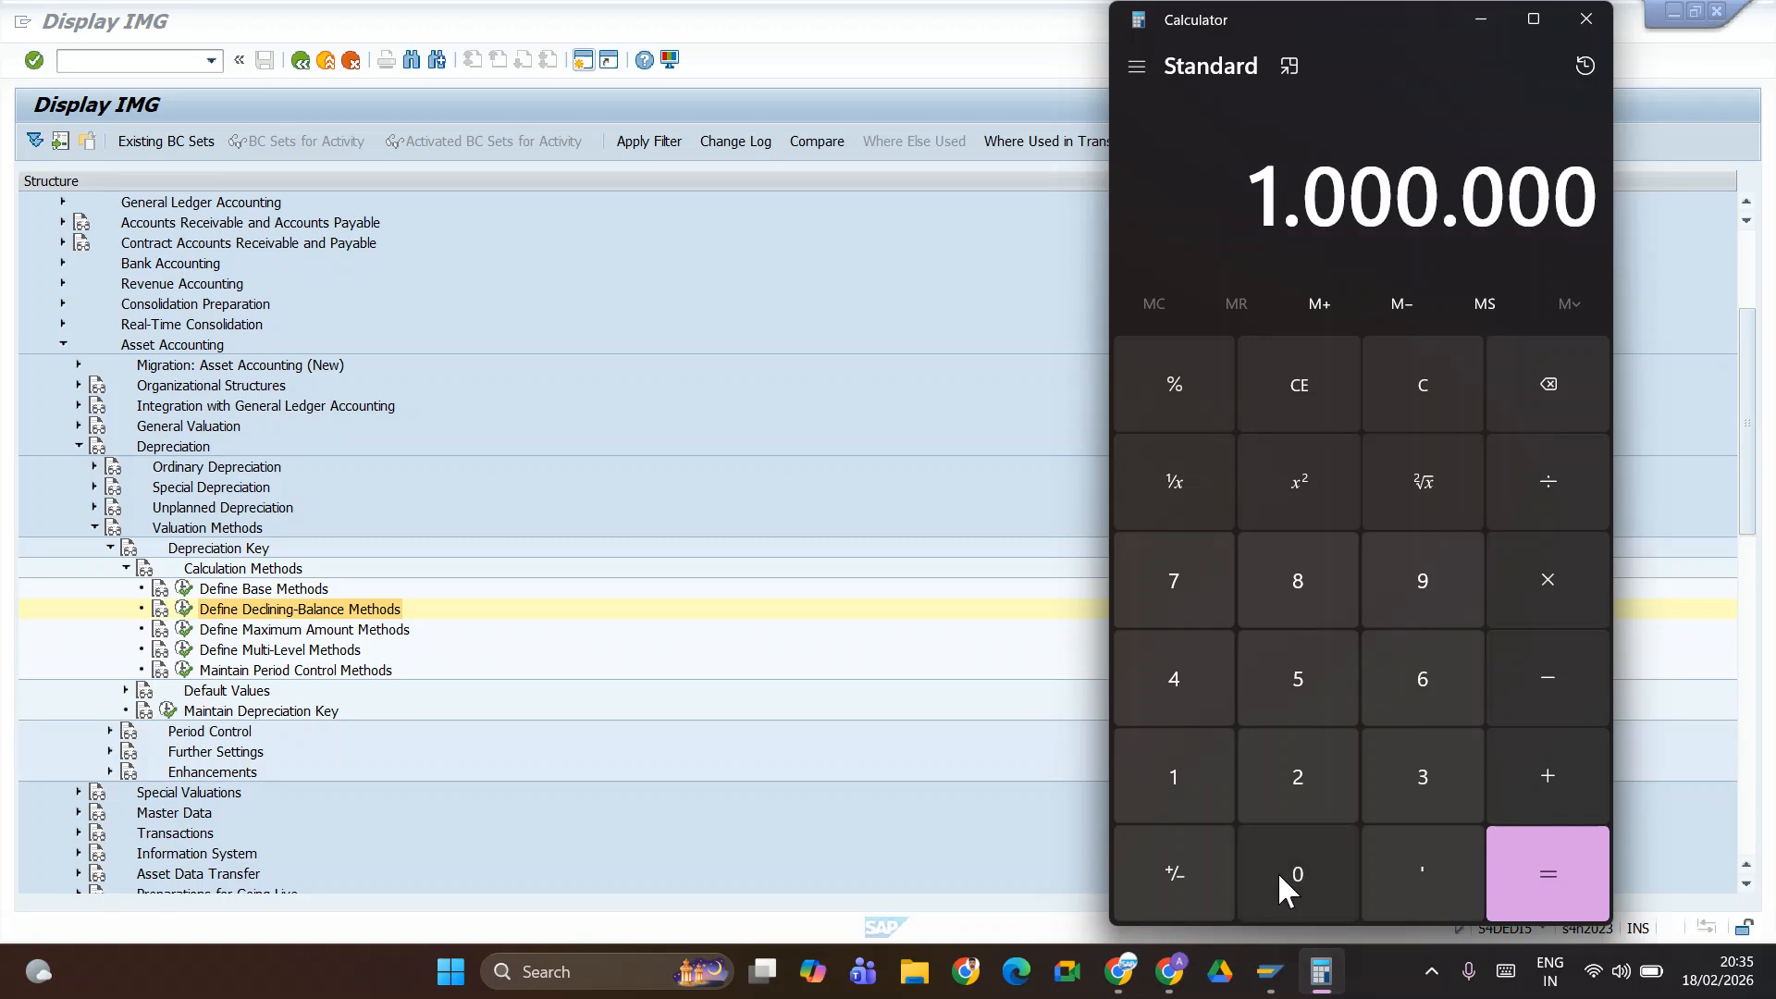
pyautogui.click(1551, 570)
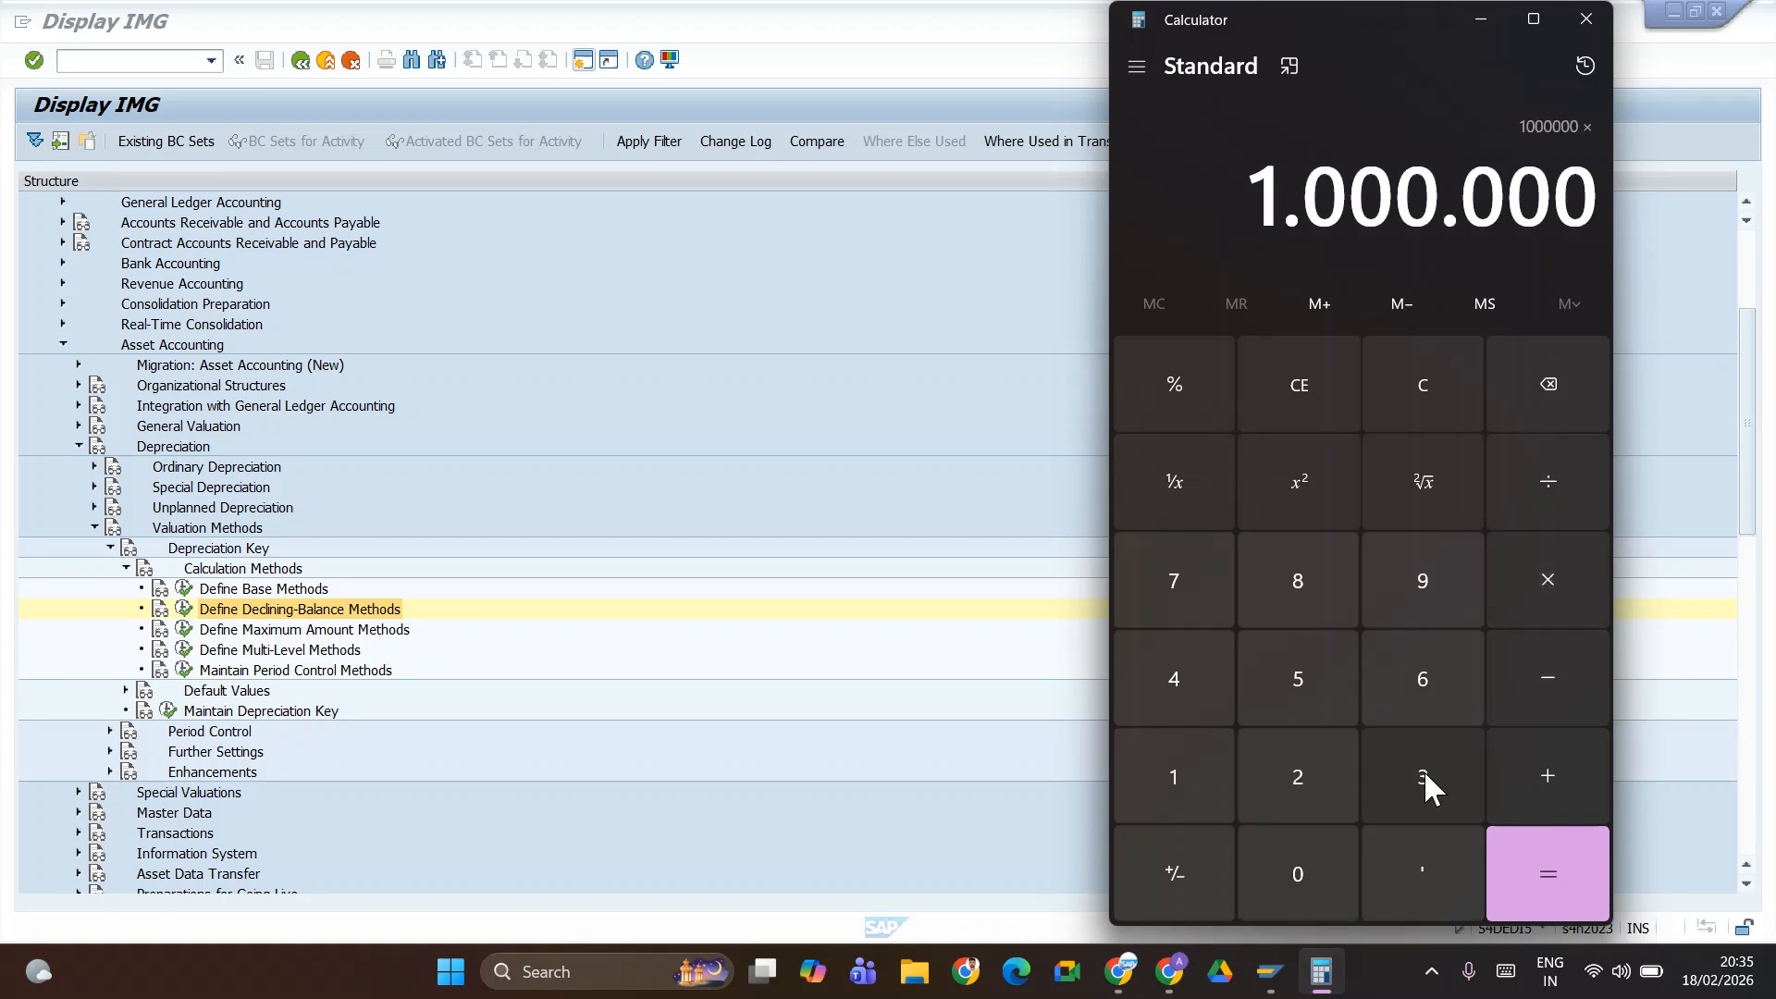
pyautogui.click(1421, 779)
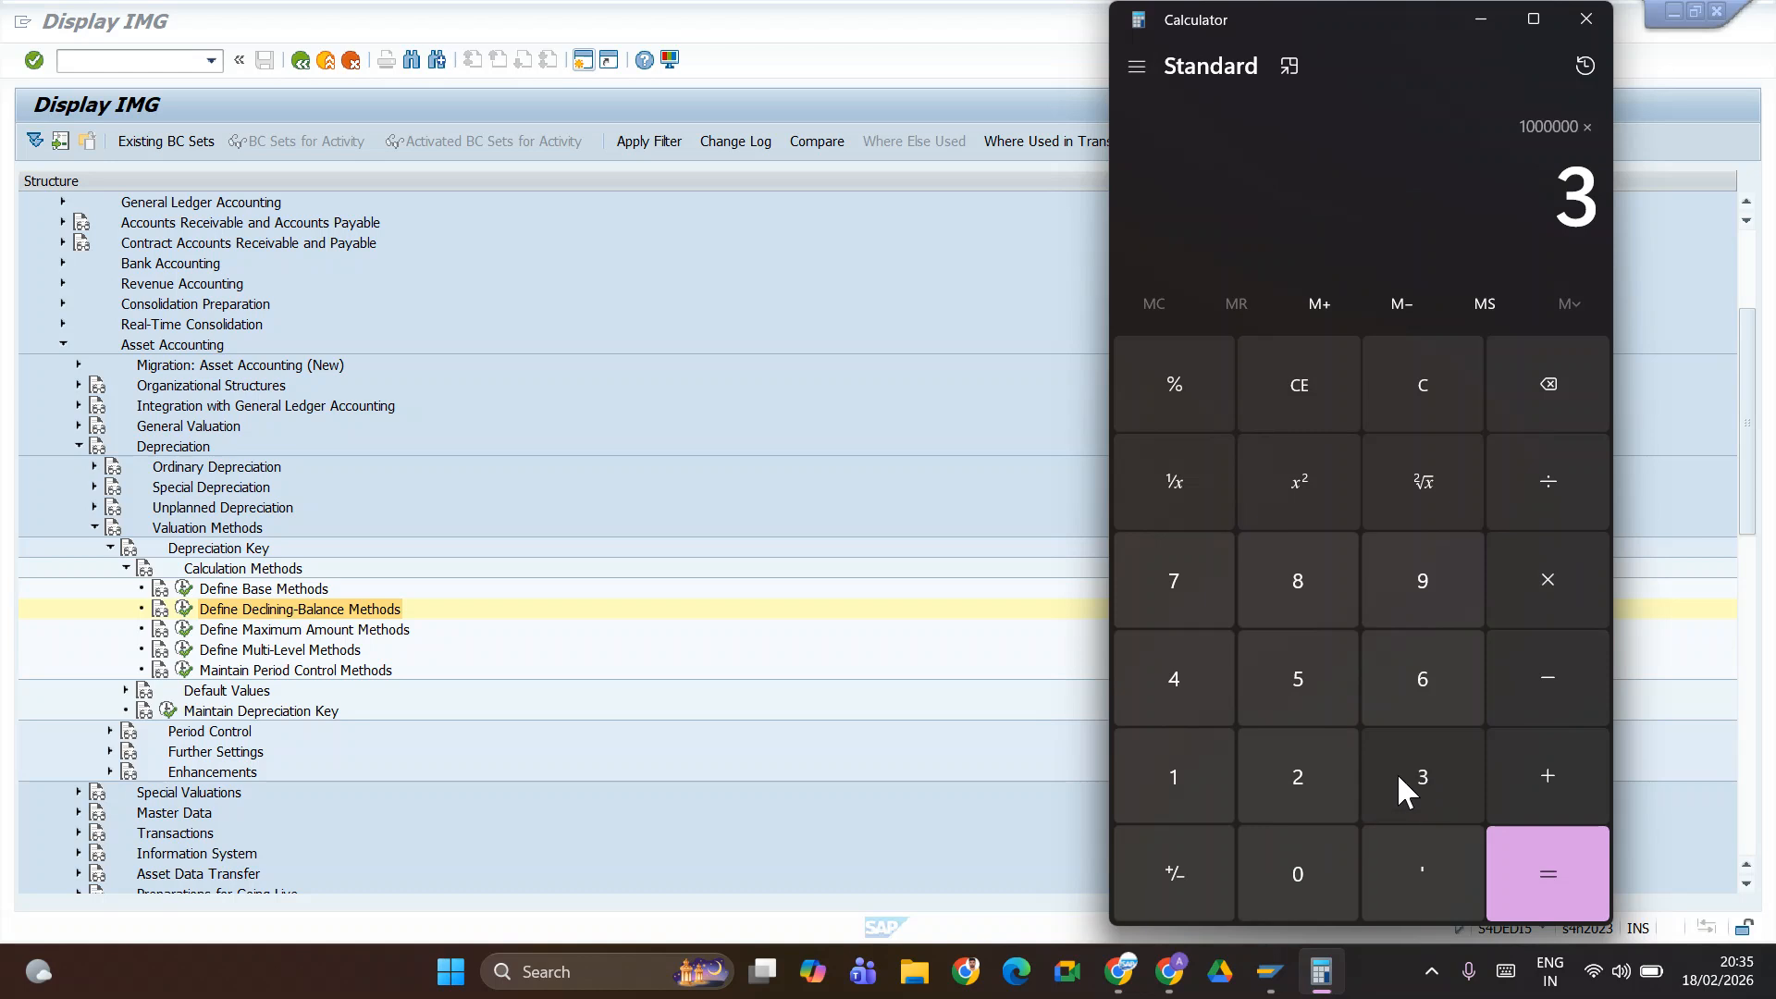
pyautogui.click(1215, 424)
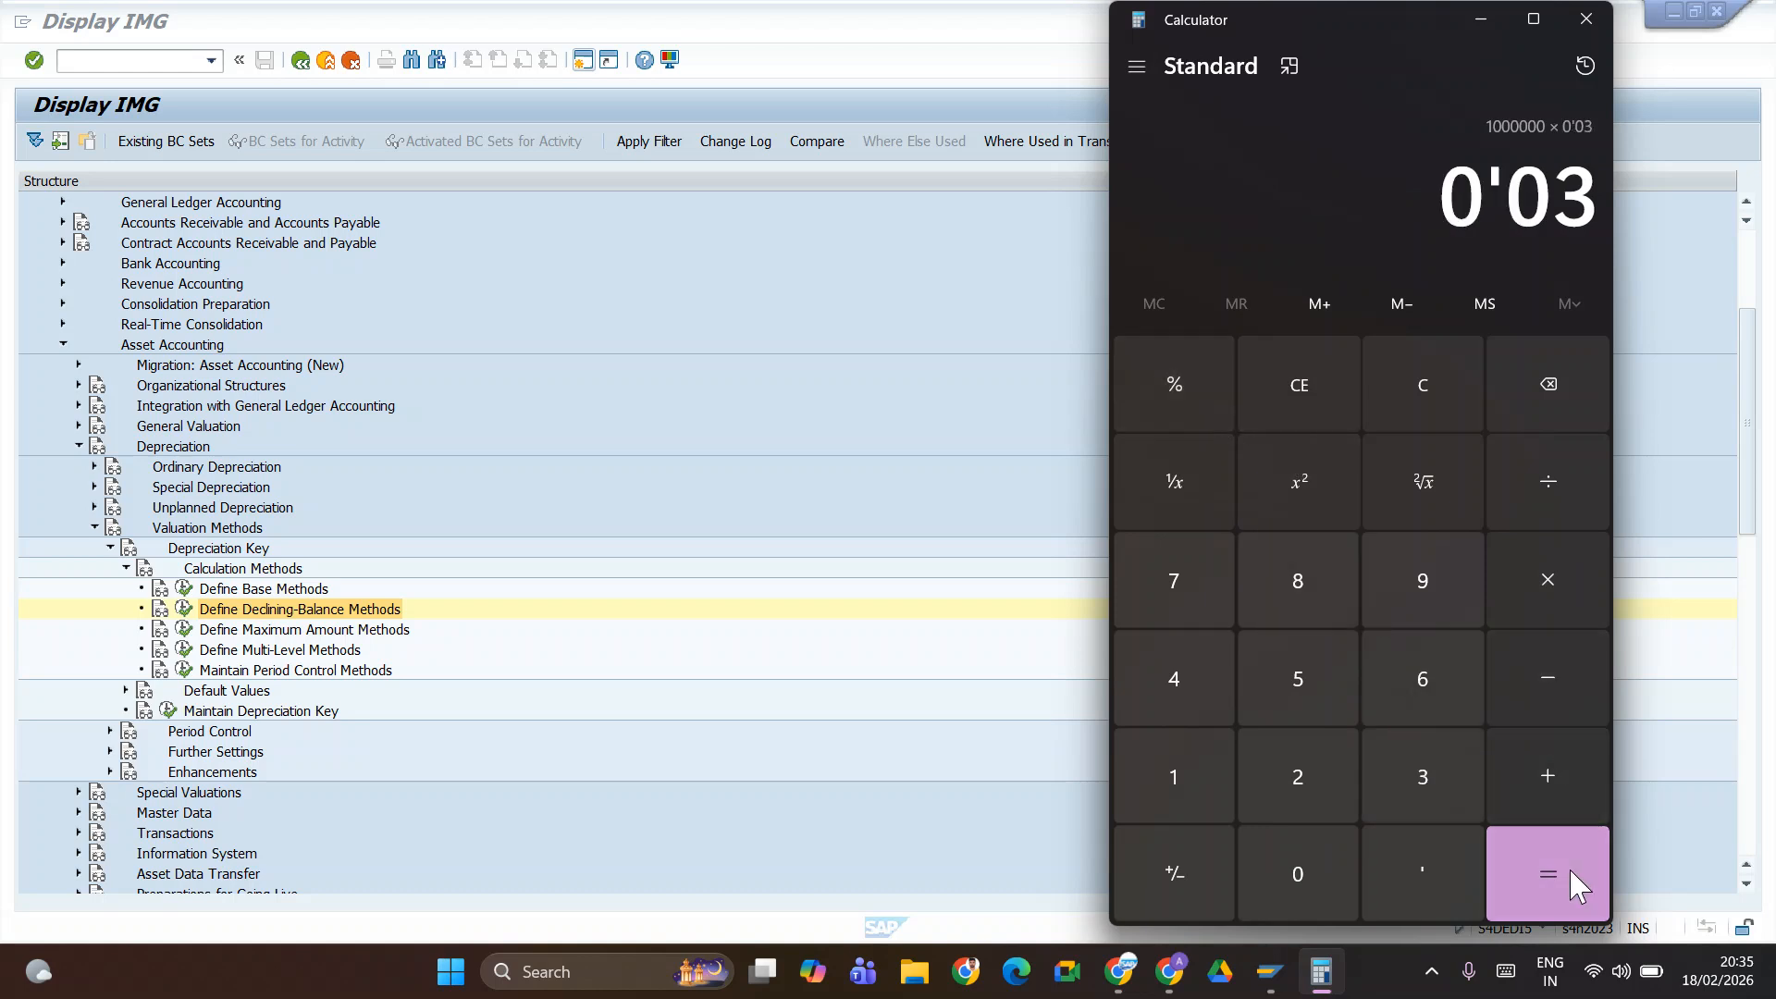
pyautogui.click(1587, 831)
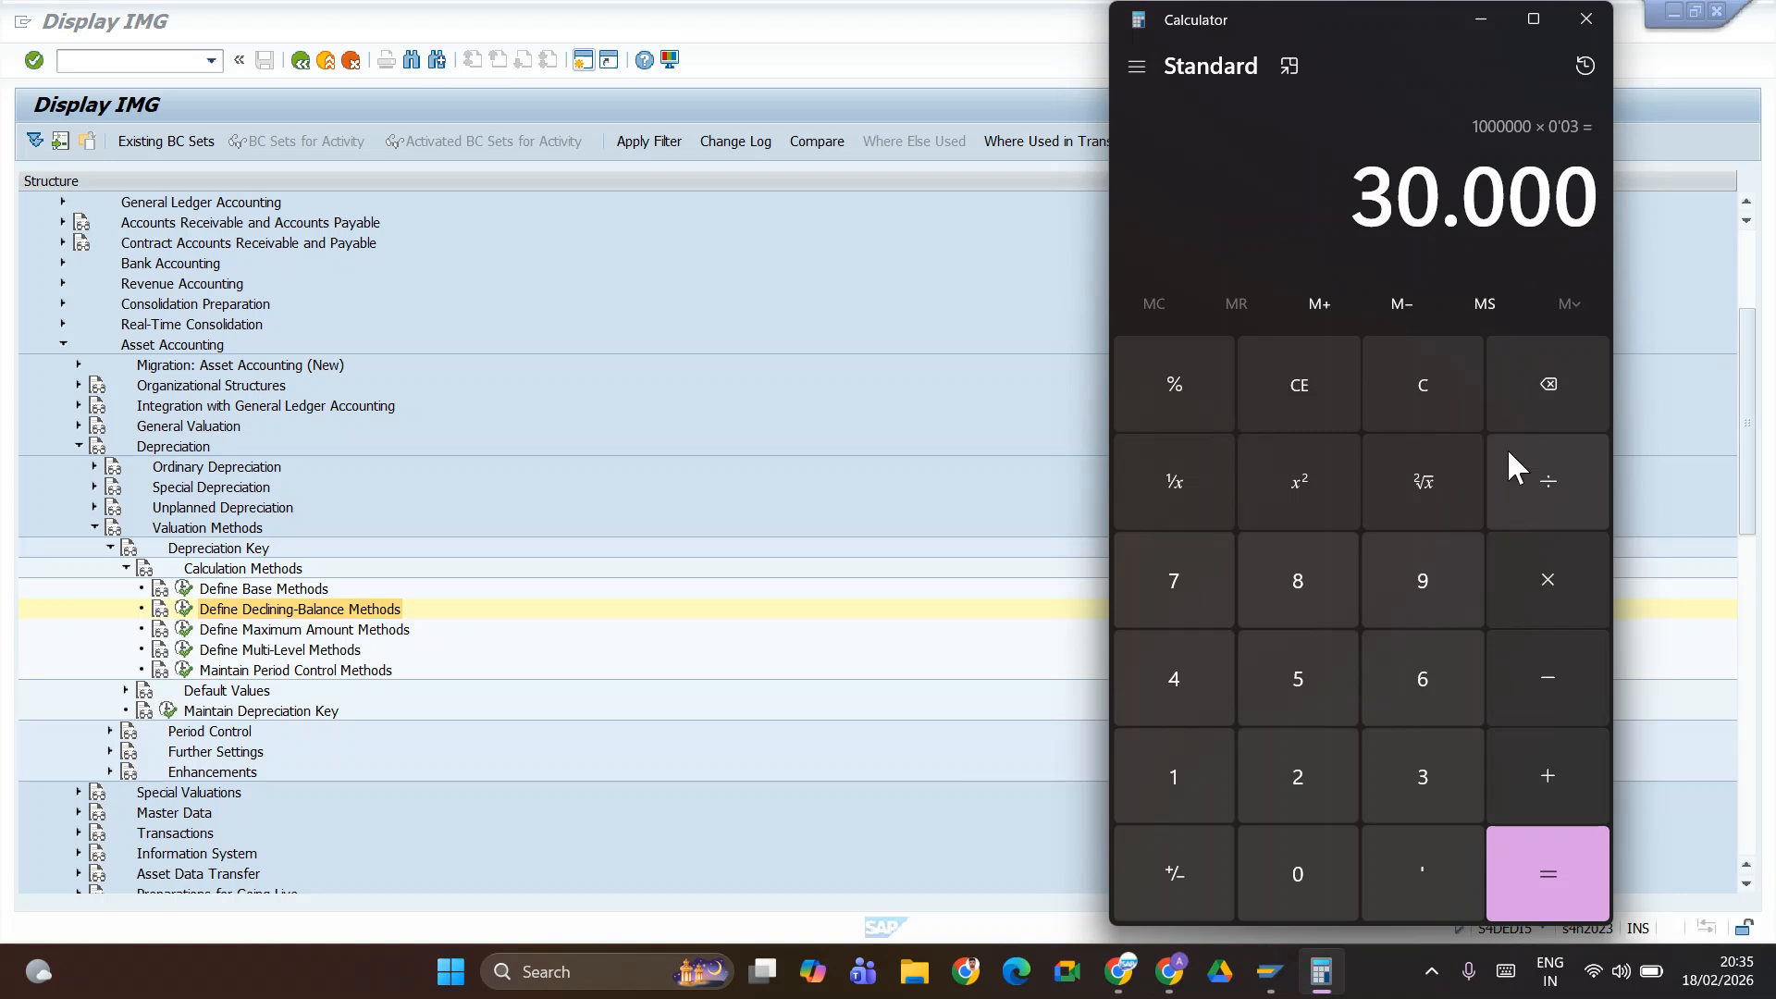
# - Multiply the yearly depreciation result by 10 and minimise the calculator to return to SAP
pyautogui.click(1547, 610)
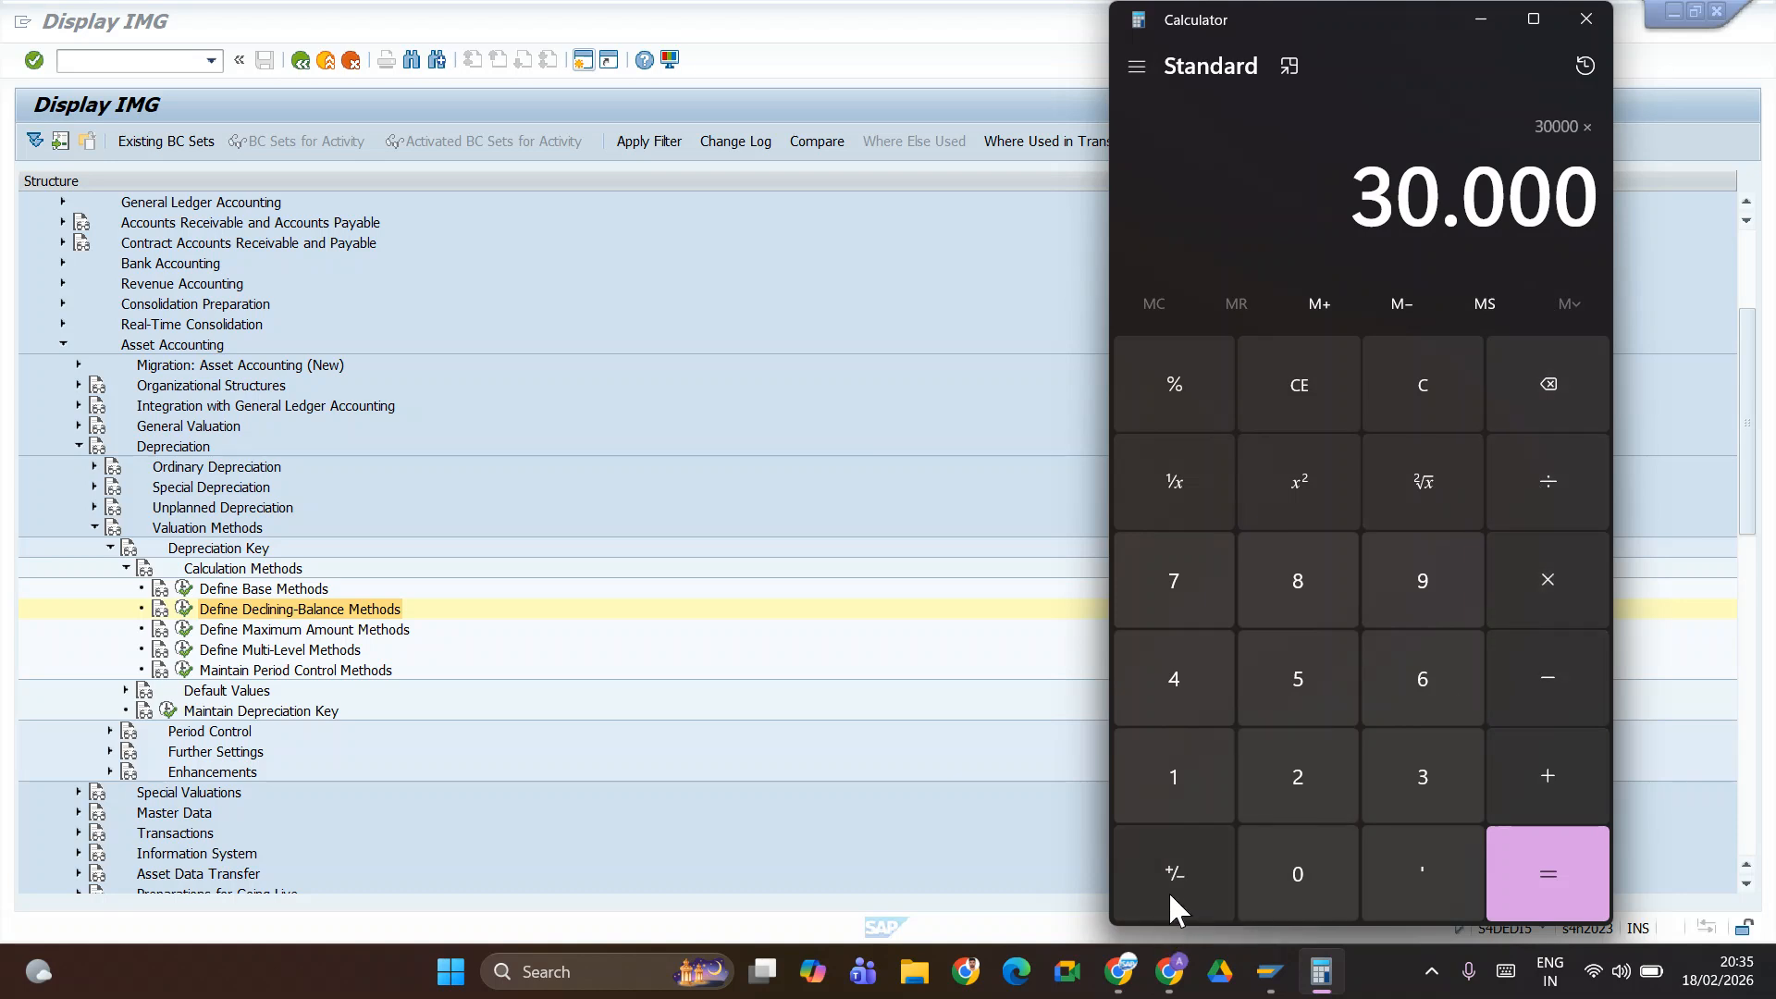
pyautogui.click(1203, 800)
pyautogui.click(1295, 866)
pyautogui.click(1547, 872)
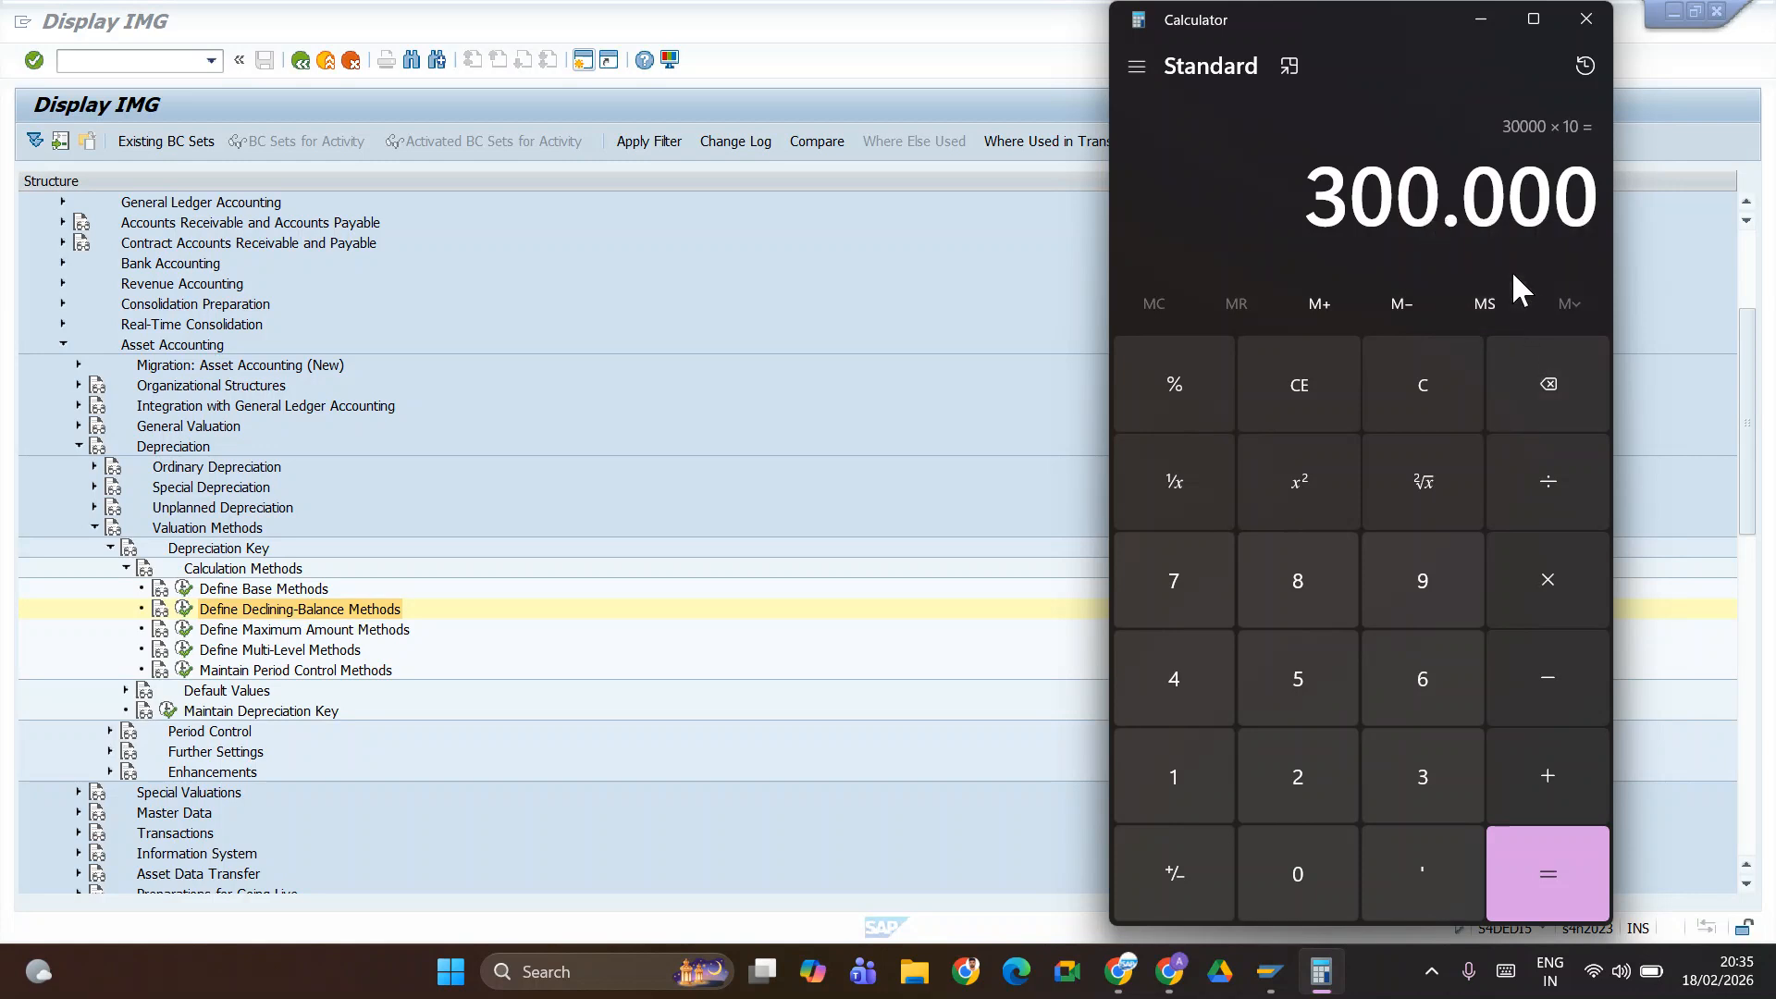
pyautogui.click(1468, 28)
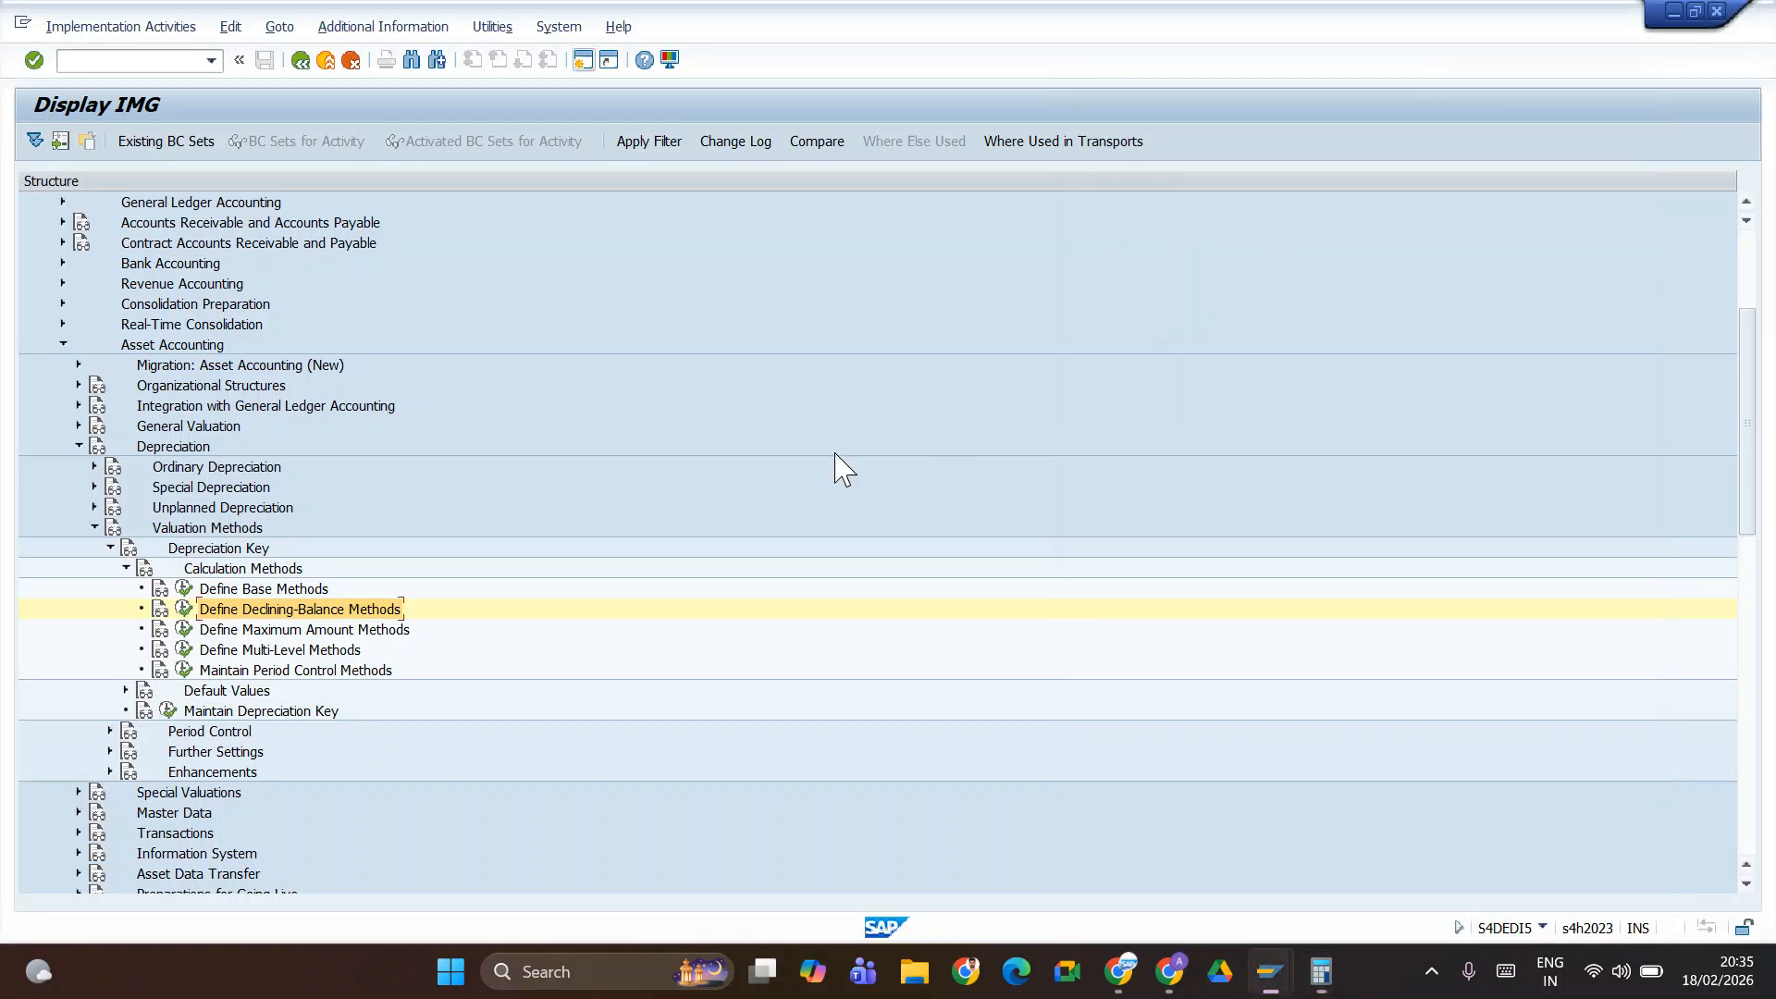
# - Open Define Multi-Level Methods for chart of depreciation TATE and start a new entry
pyautogui.click(184, 650)
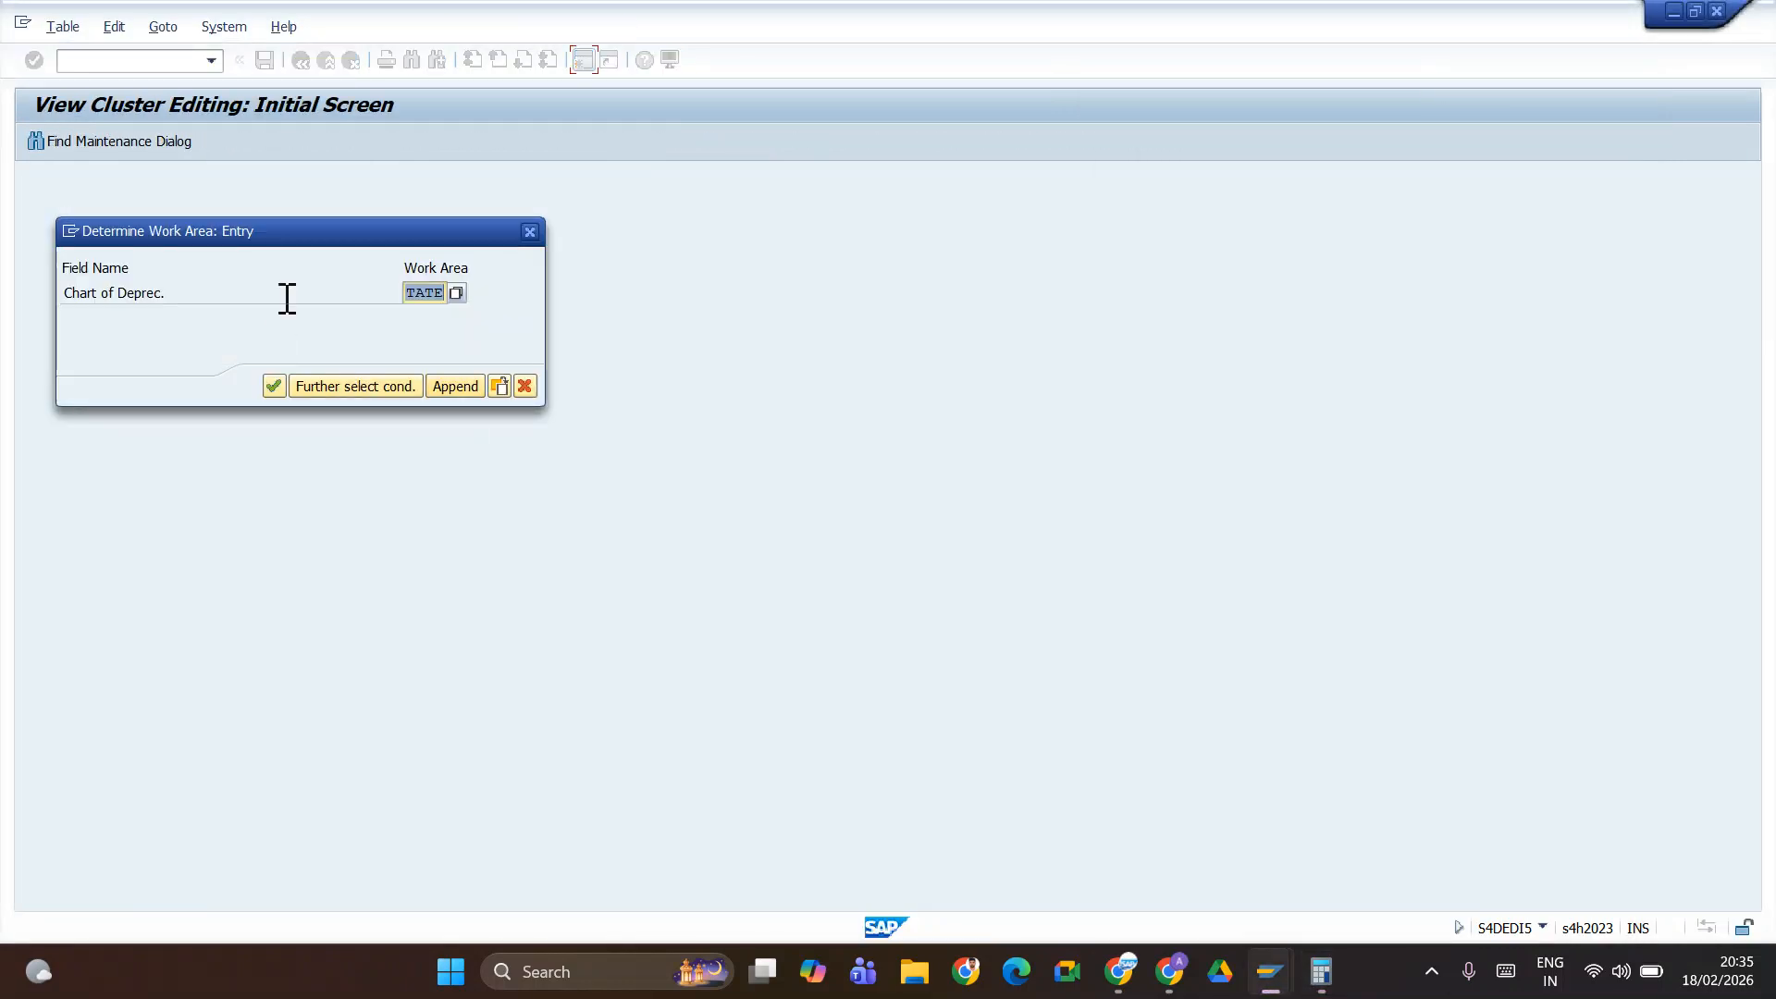
pyautogui.click(274, 388)
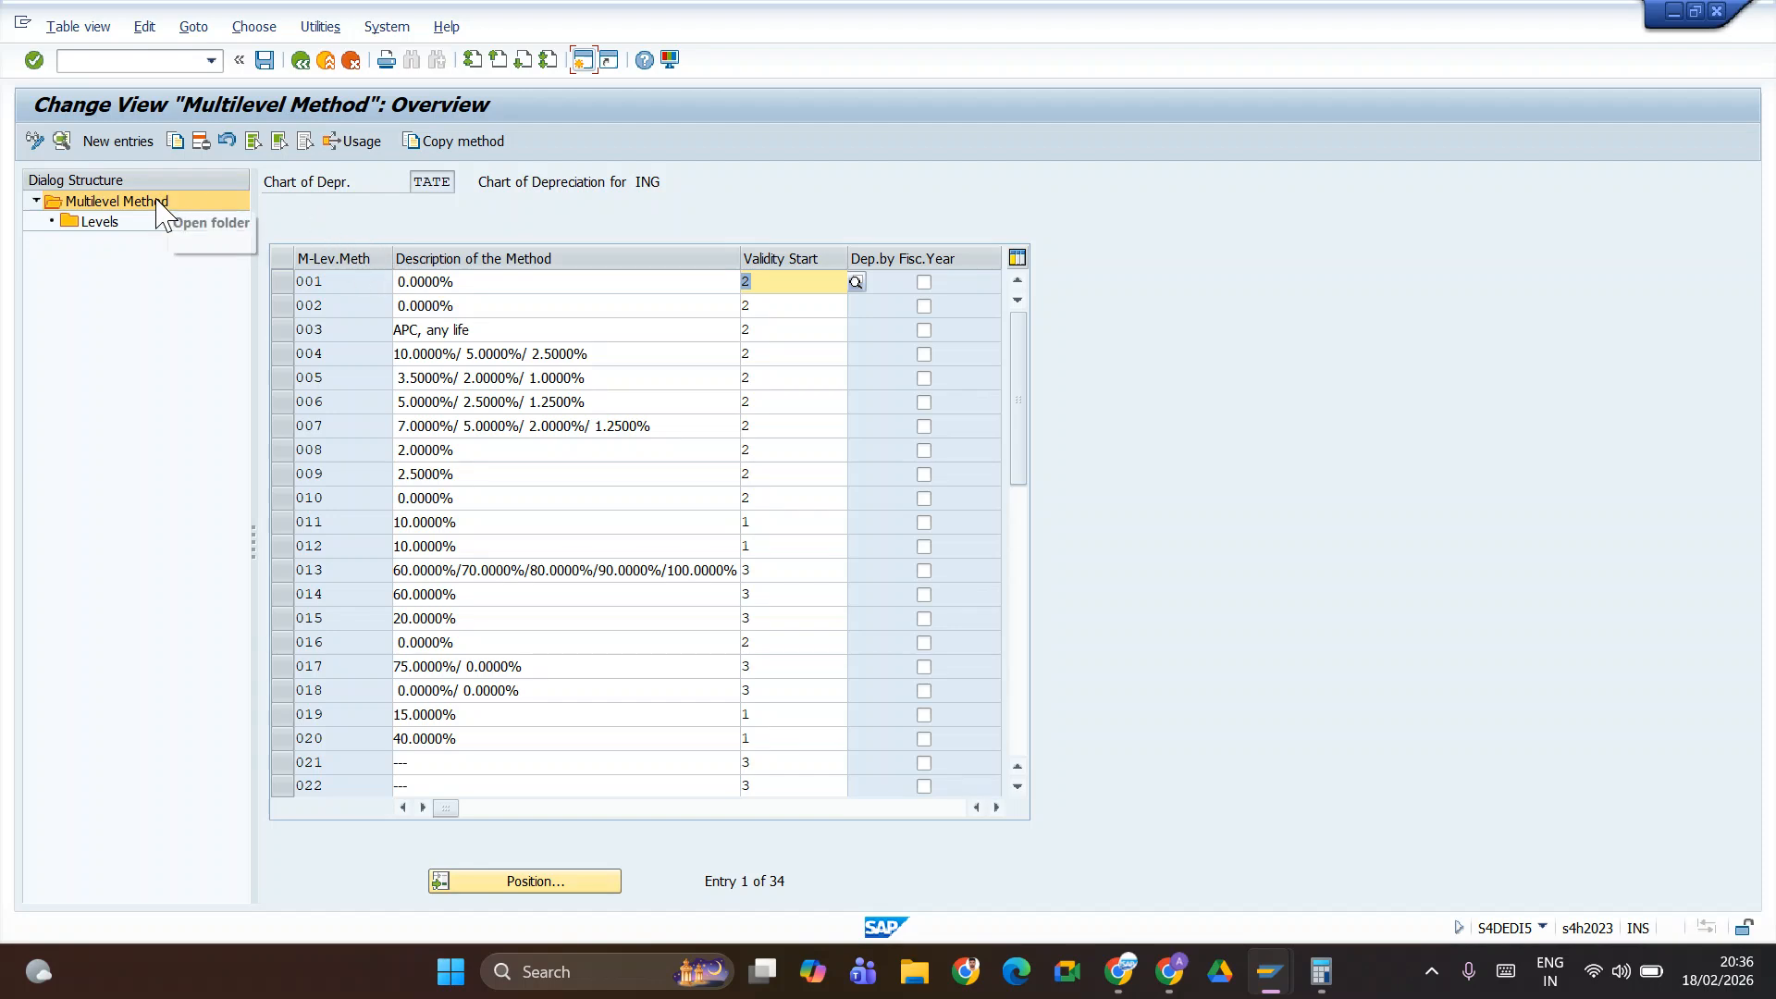
pyautogui.click(118, 143)
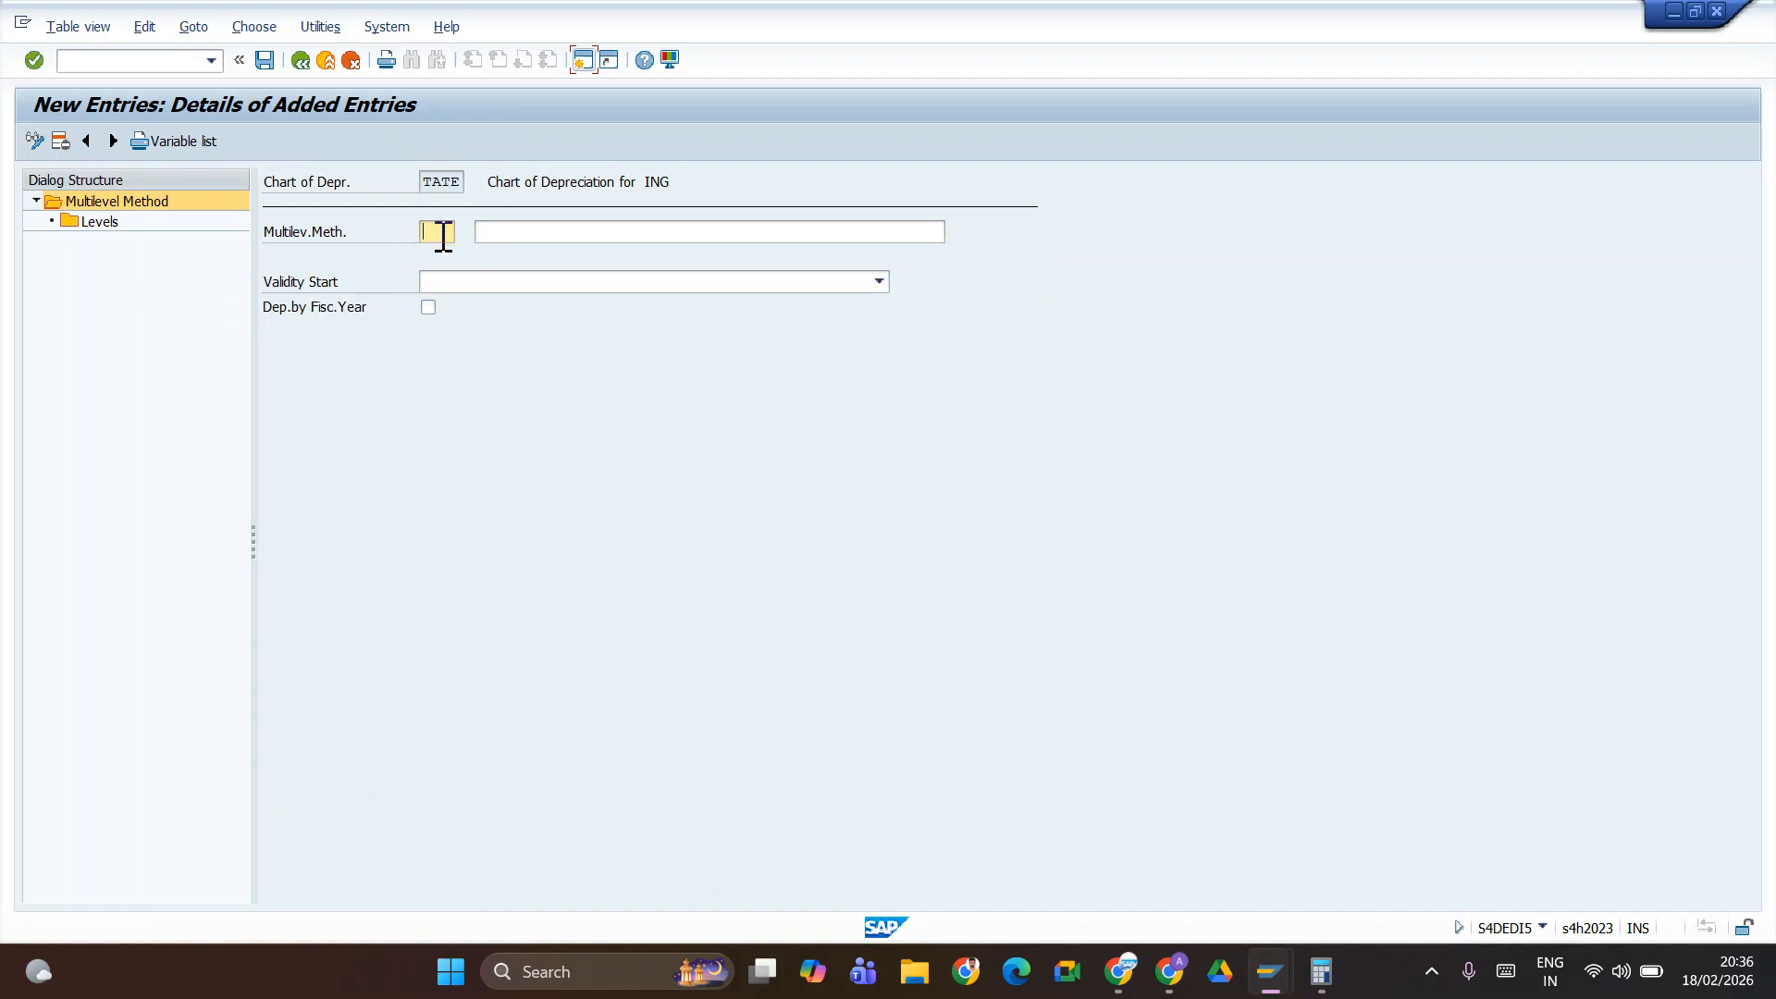
# - Define multilevel method TE with the description Multilevel method and validity start From capitalization date
pyautogui.write('TE')
pyautogui.click(513, 229)
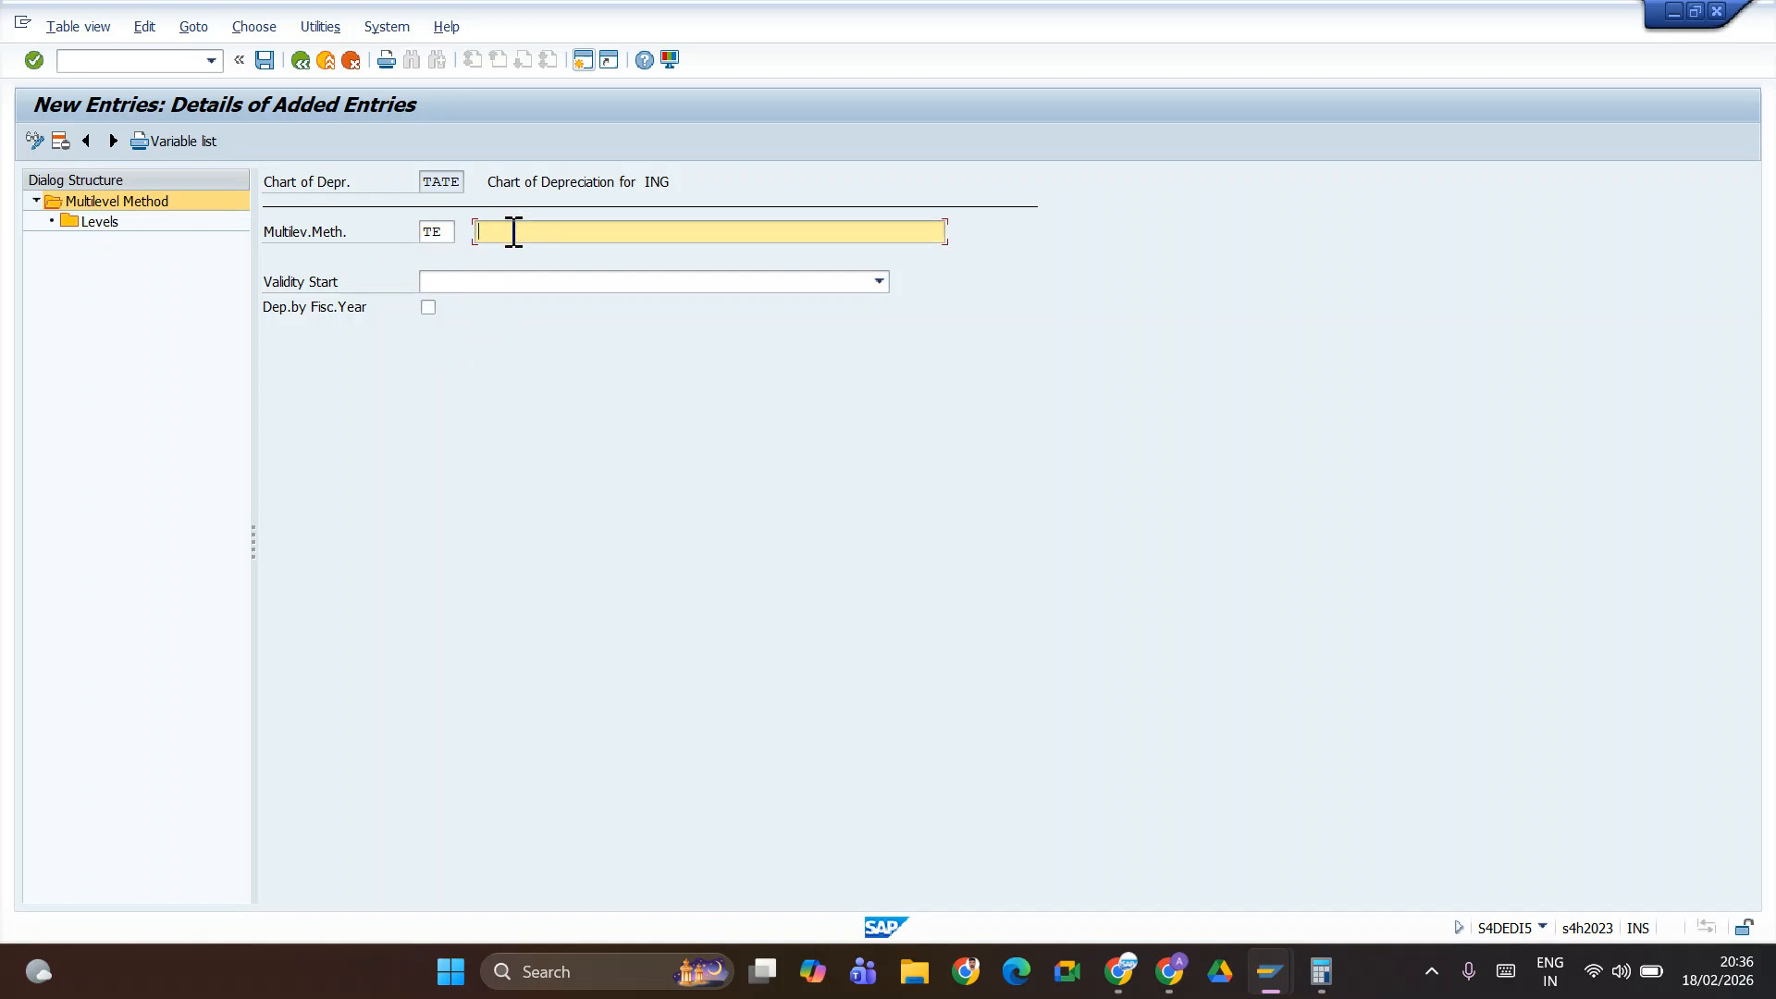
pyautogui.write('T')
pyautogui.press('BackSpace')
pyautogui.write('Multilevel method')
pyautogui.click(735, 283)
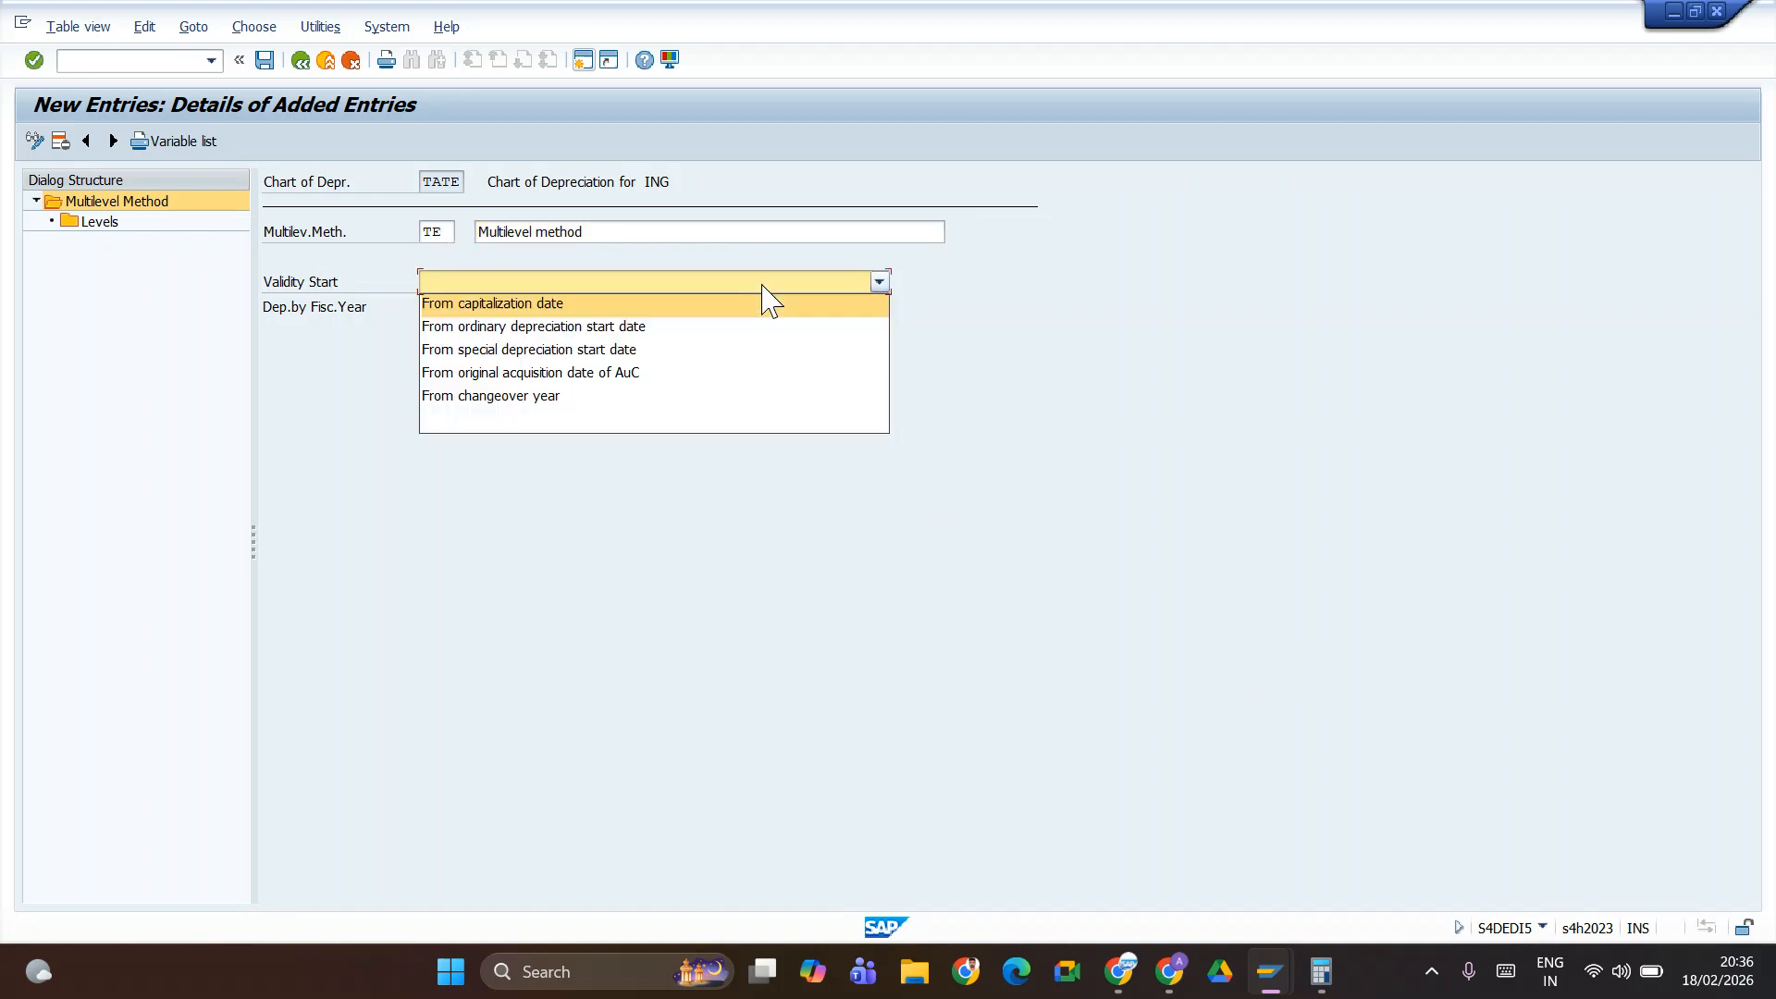
pyautogui.click(500, 304)
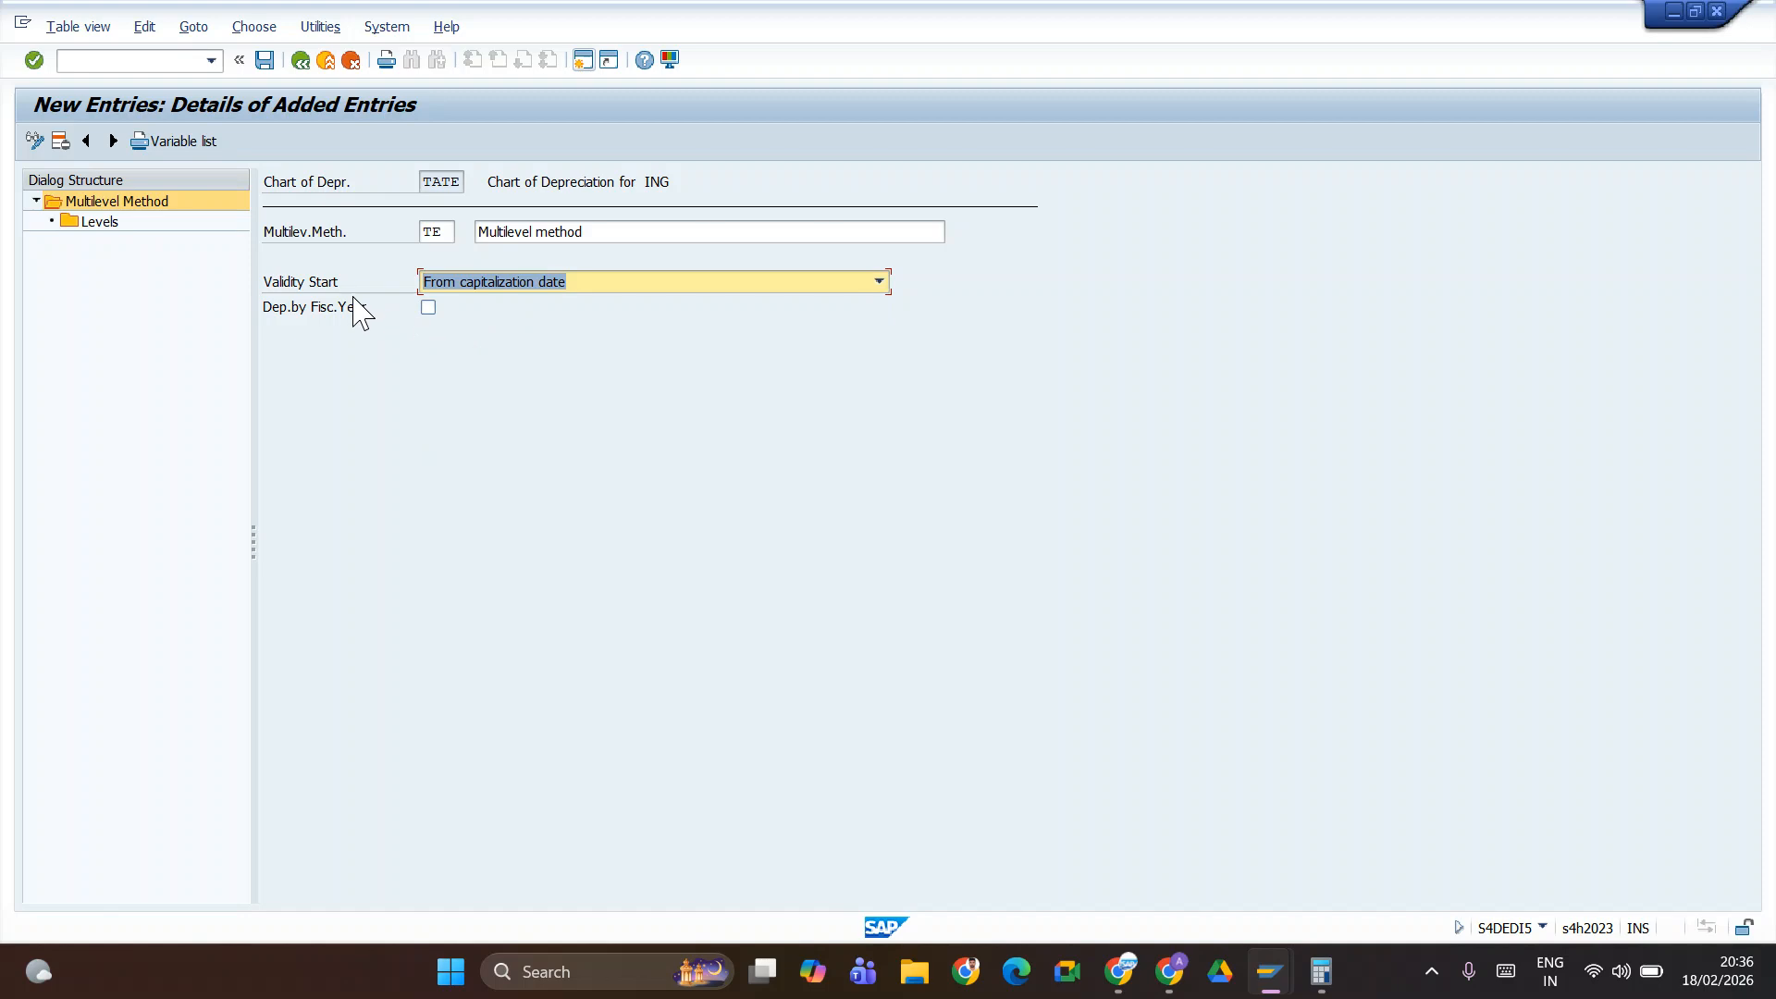
pyautogui.click(877, 283)
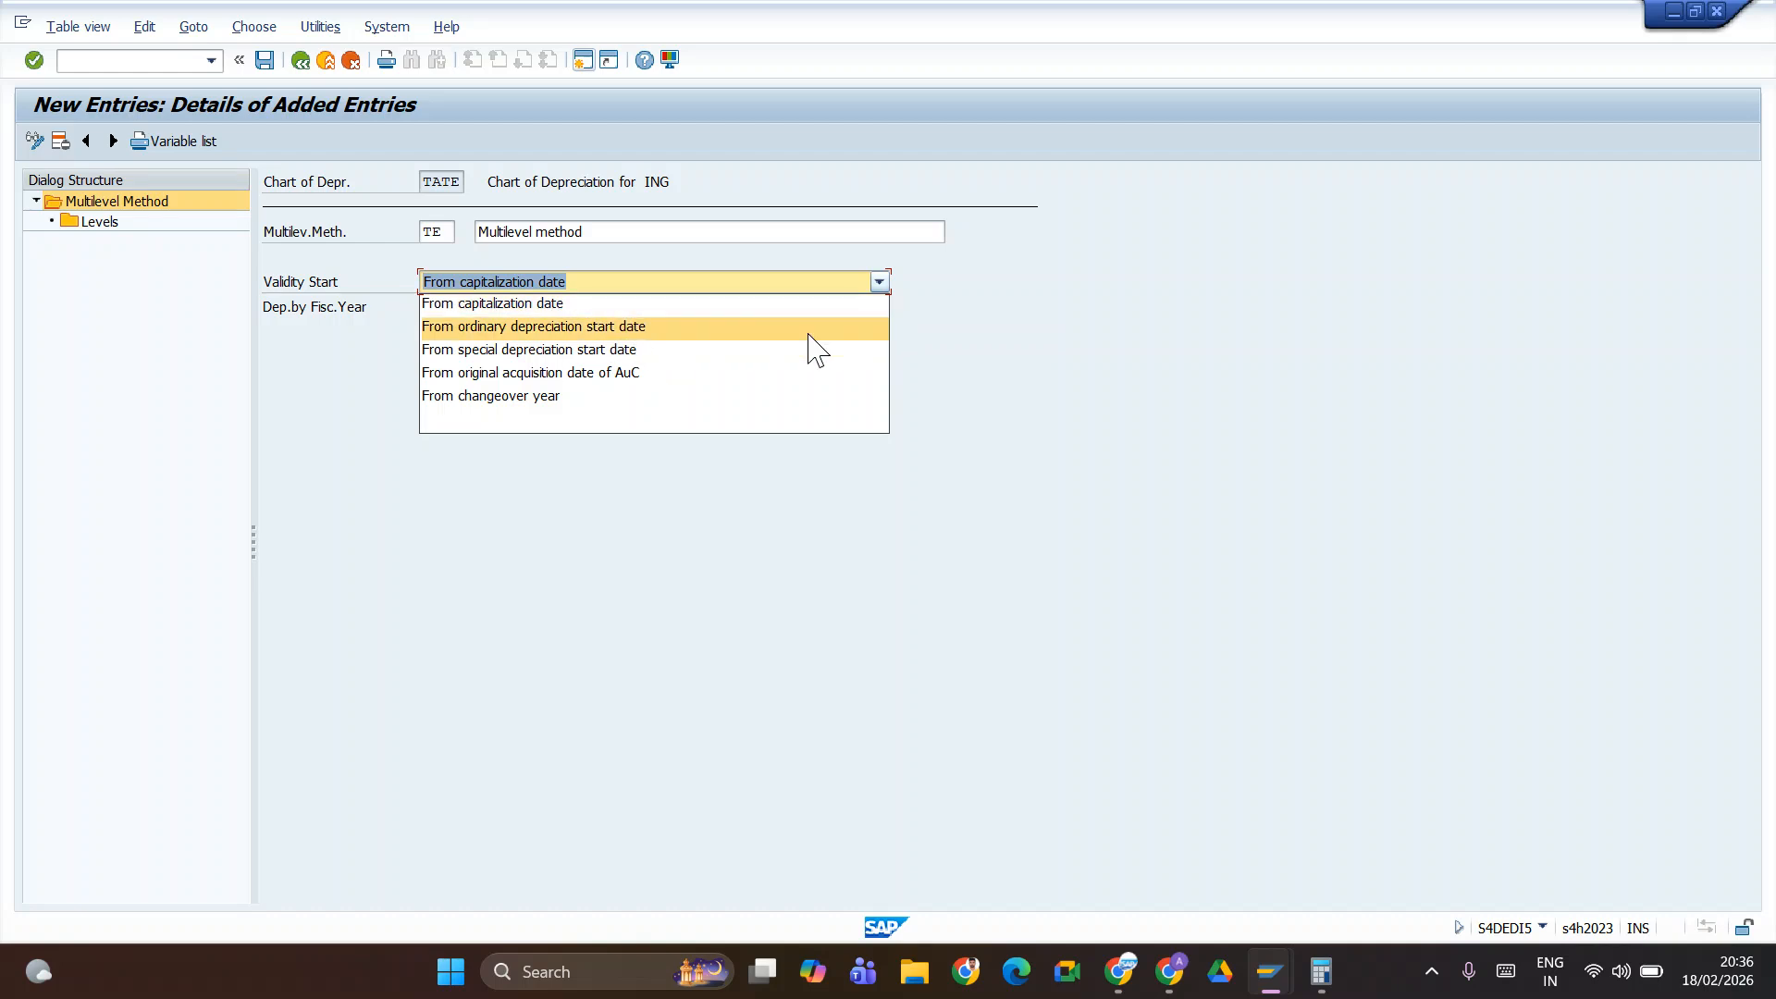
pyautogui.click(559, 306)
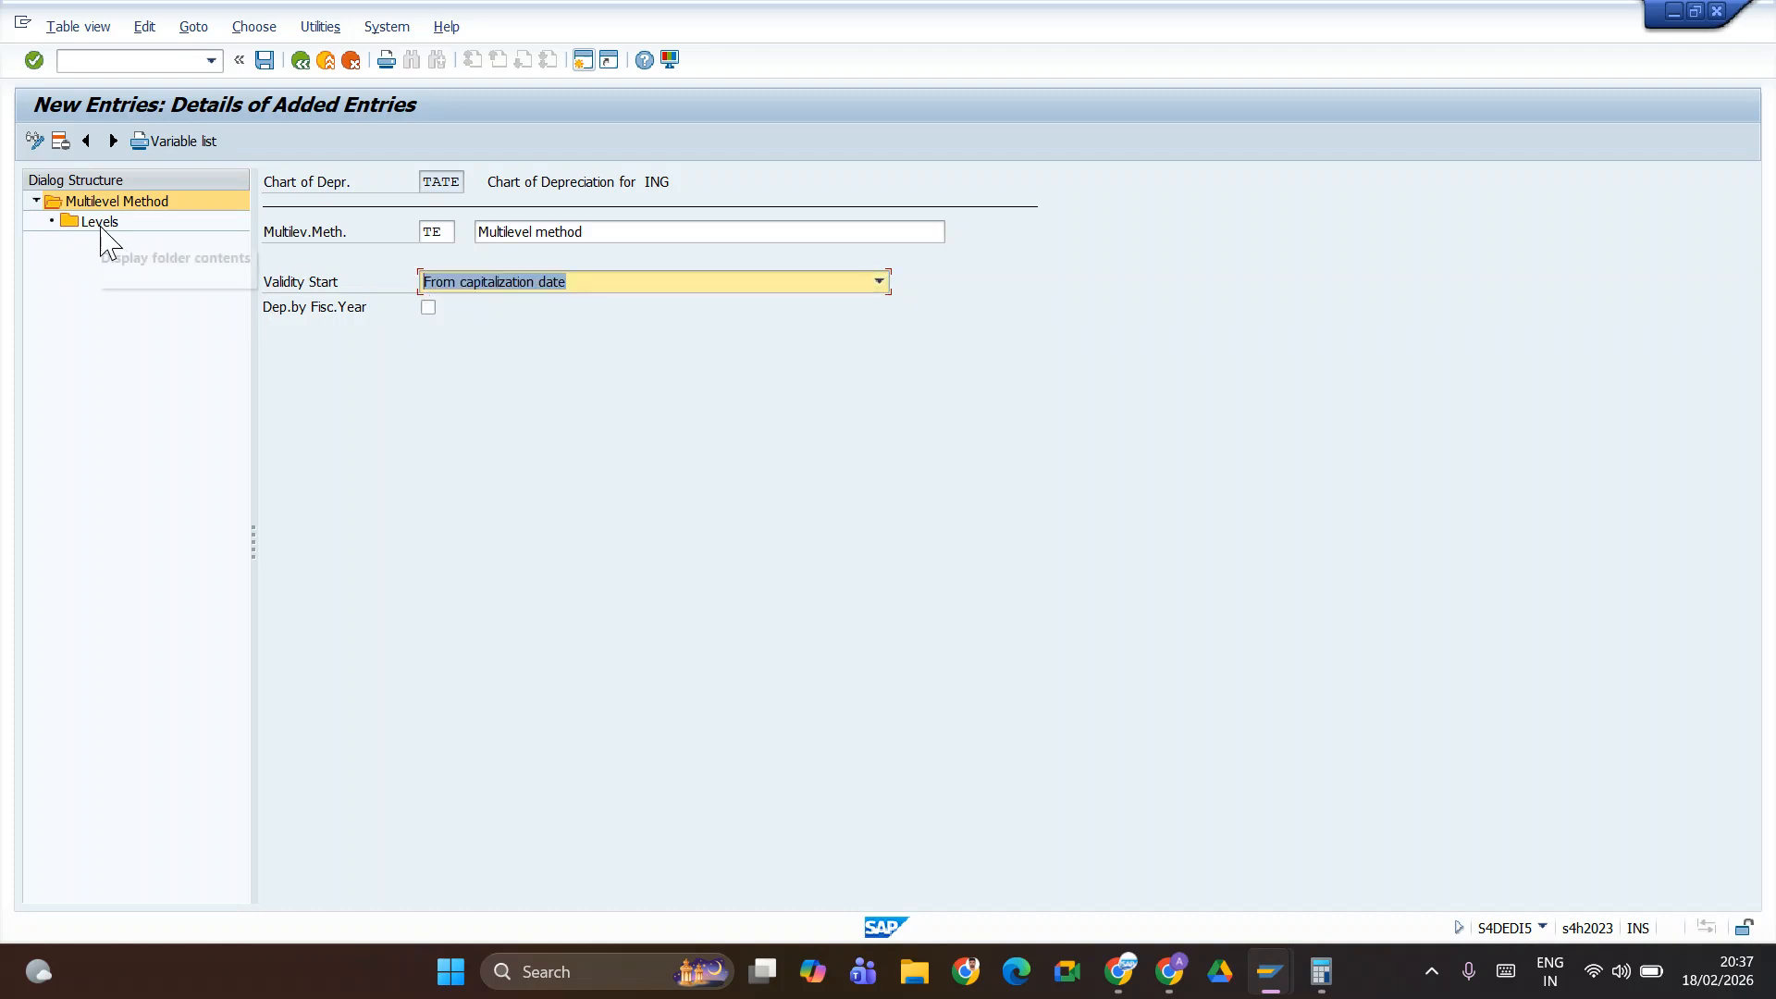
# - Open the levels of method TE and add an entry with acquisition year 9999 and 999 years
pyautogui.doubleClick(102, 226)
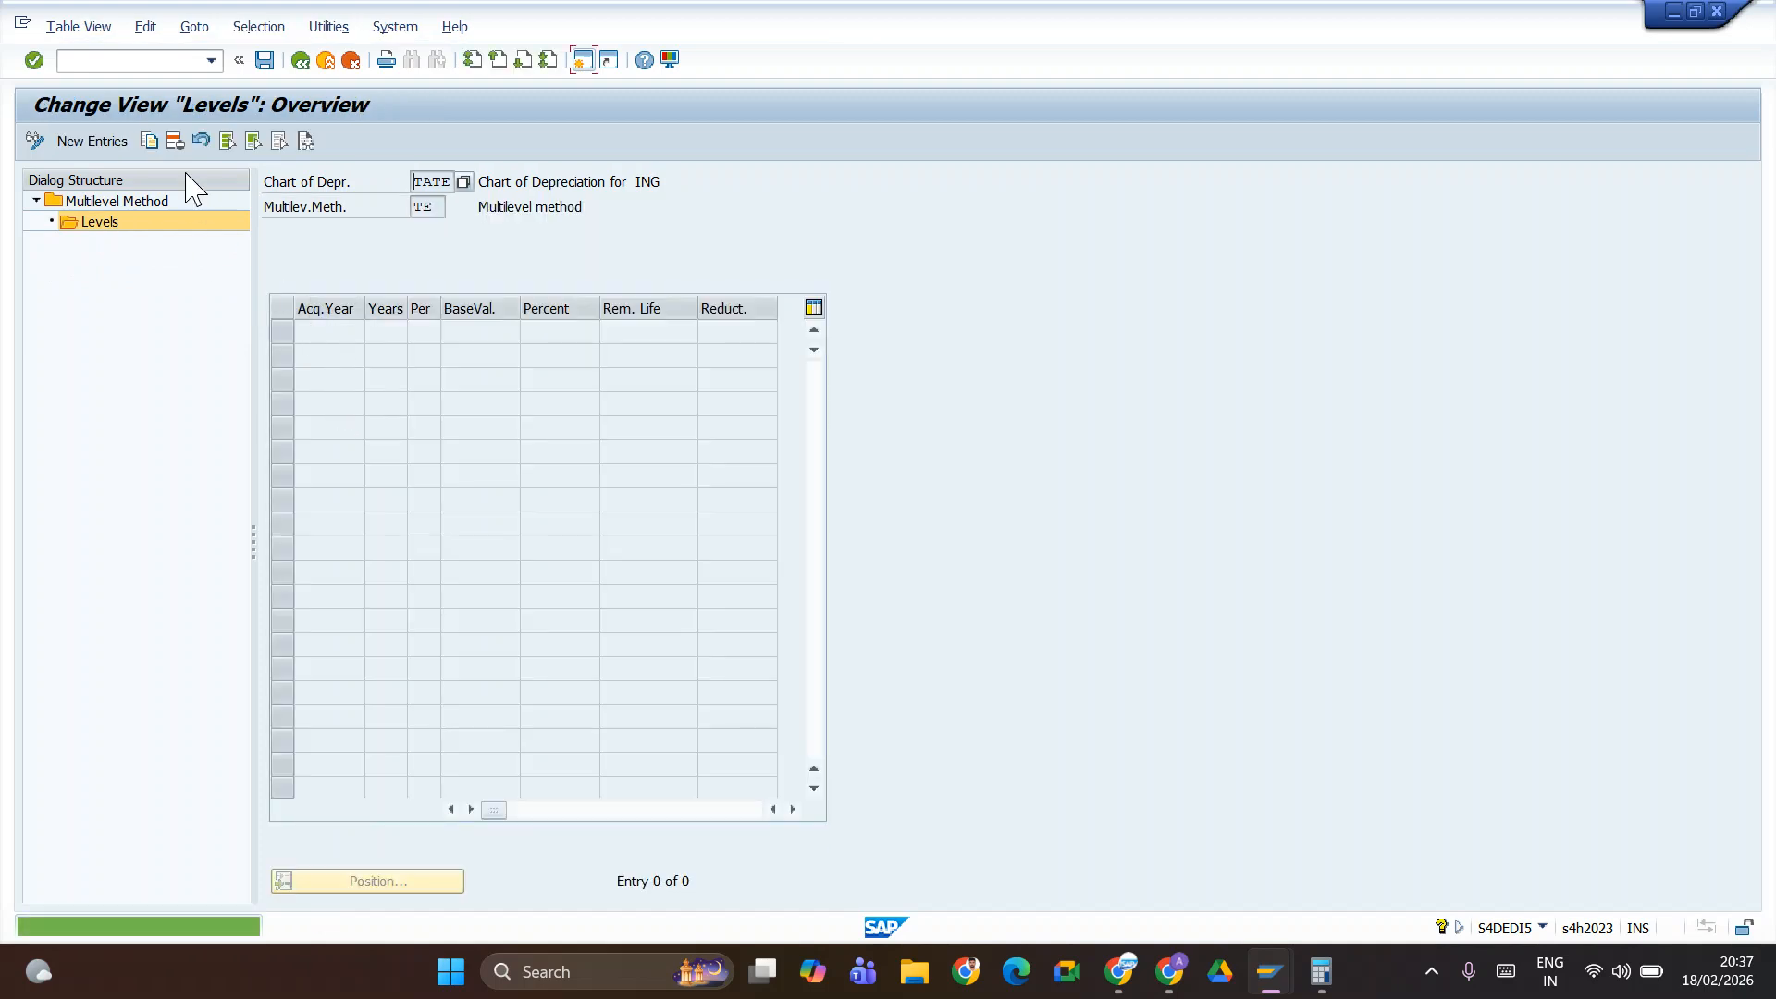
pyautogui.click(81, 143)
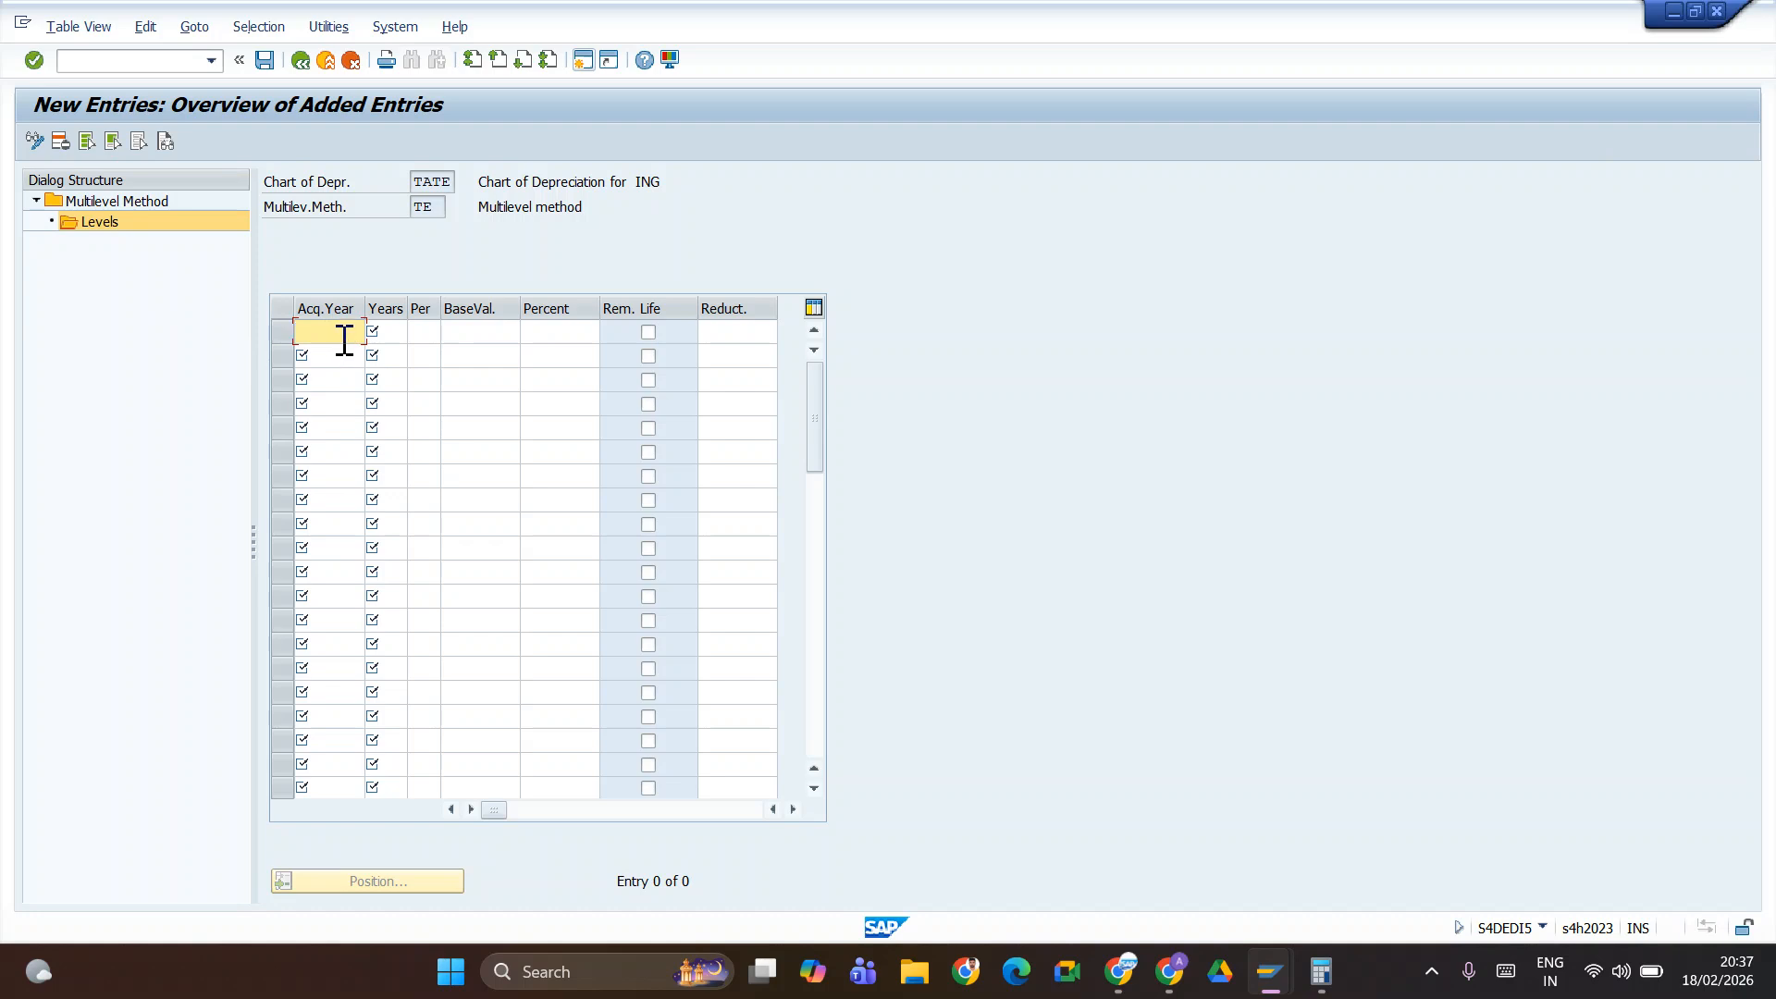
pyautogui.write('9999')
pyautogui.press('Tab')
pyautogui.write('999')
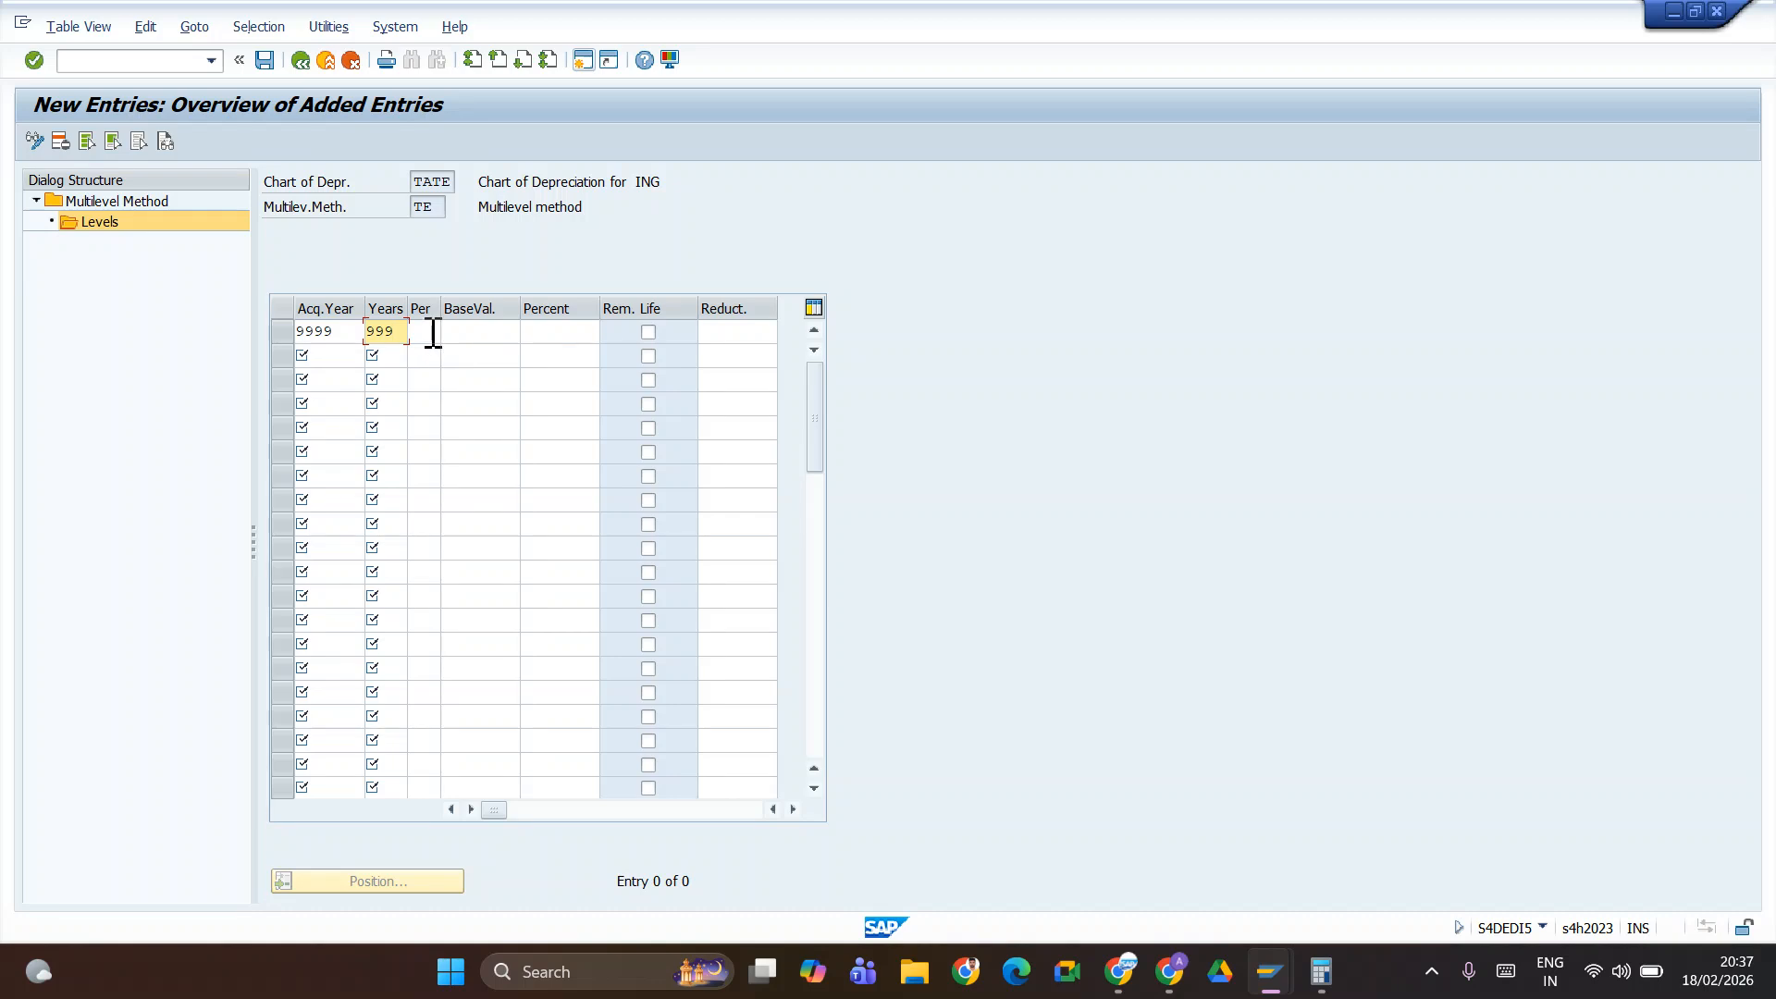
# - Set the period of the new level to 12
pyautogui.click(427, 332)
pyautogui.write('12')
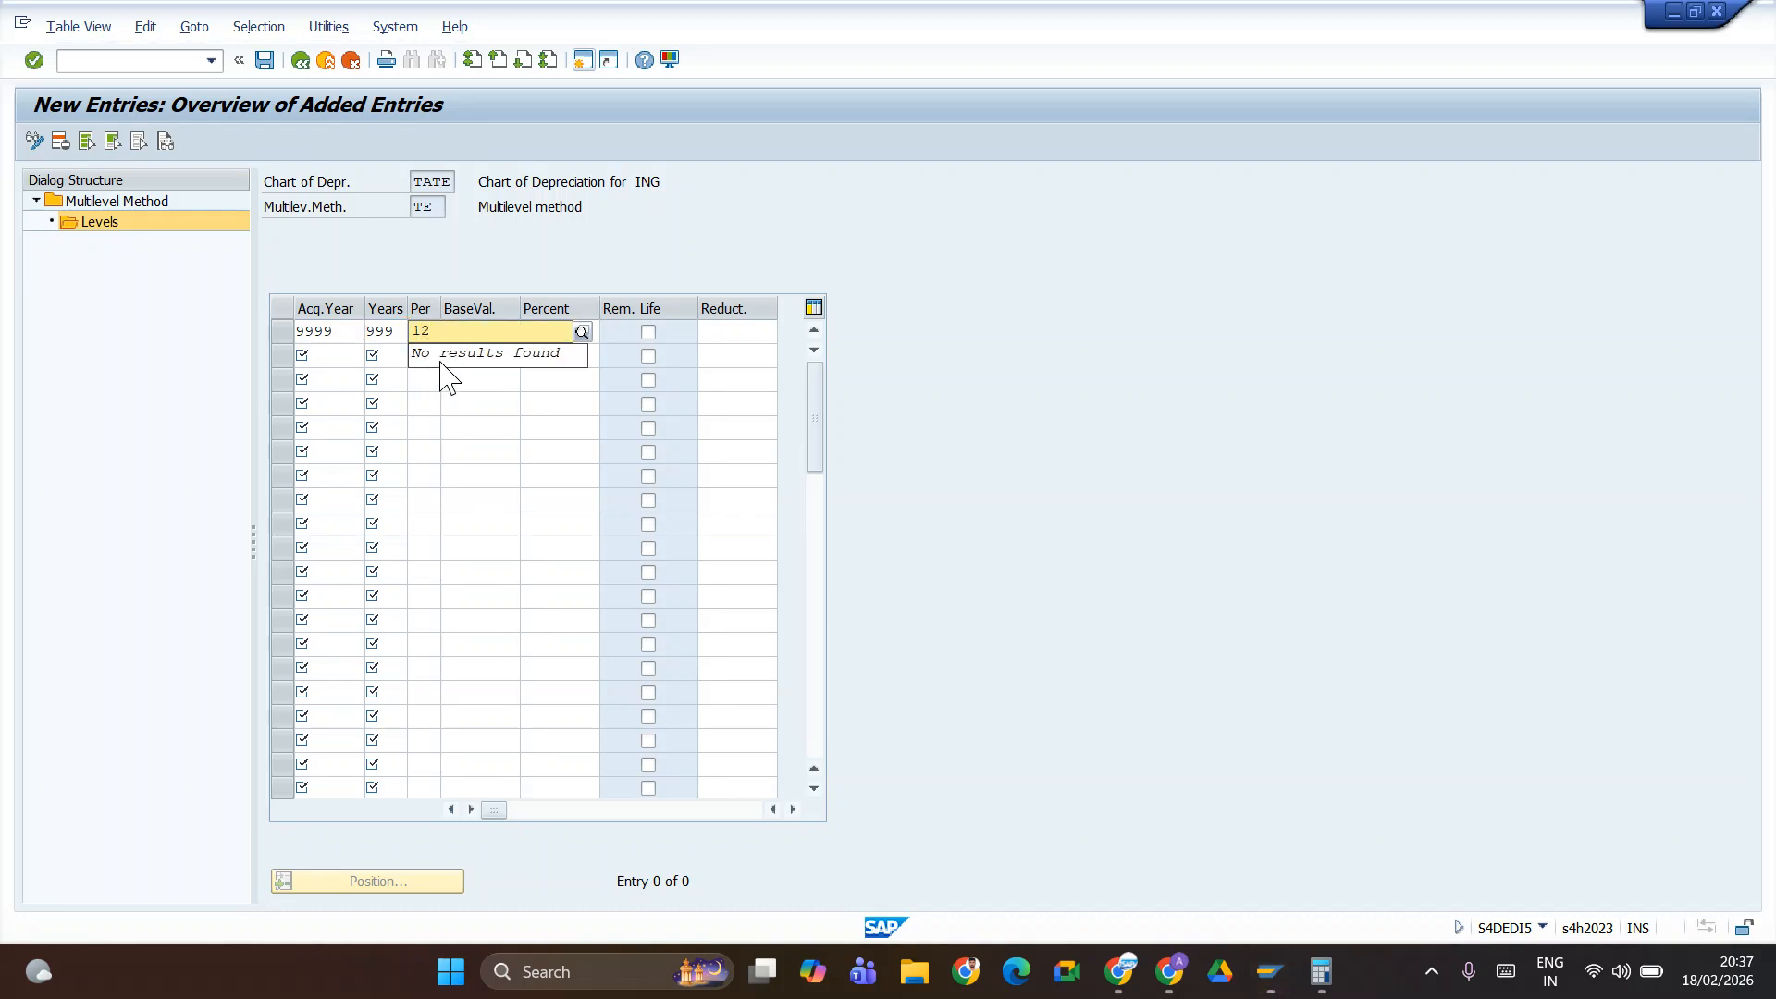
pyautogui.press('Tab')
pyautogui.click(437, 333)
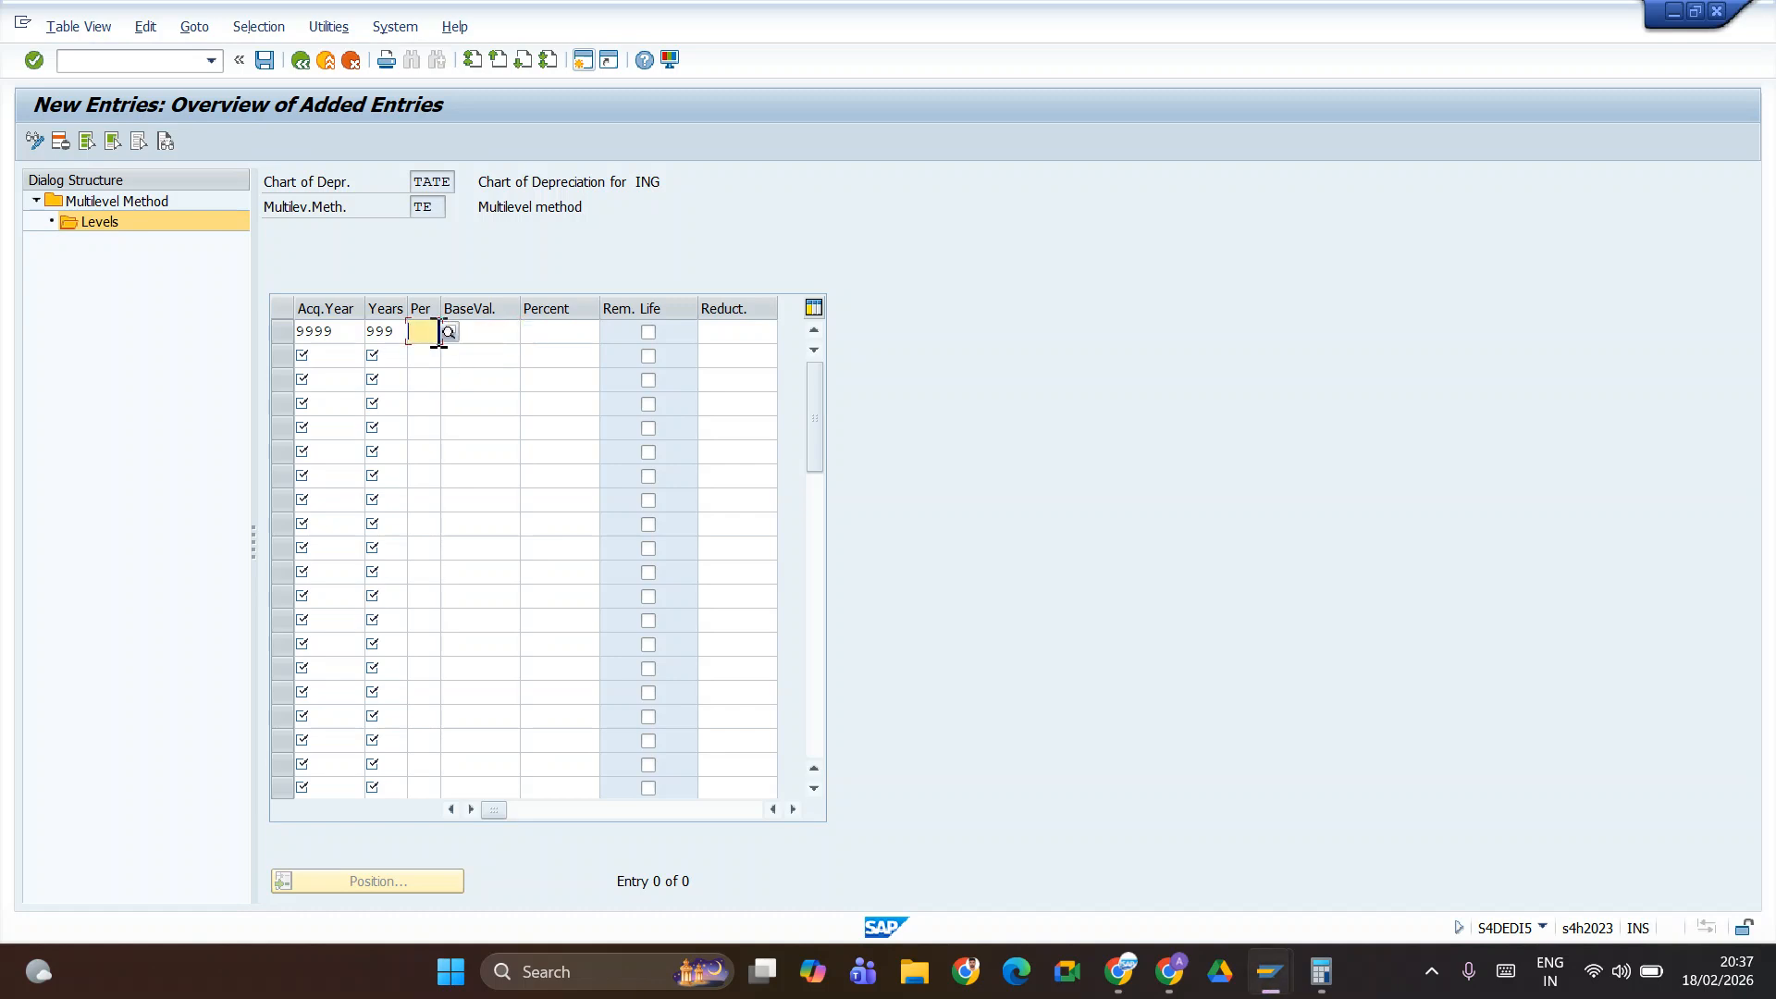
pyautogui.write('12')
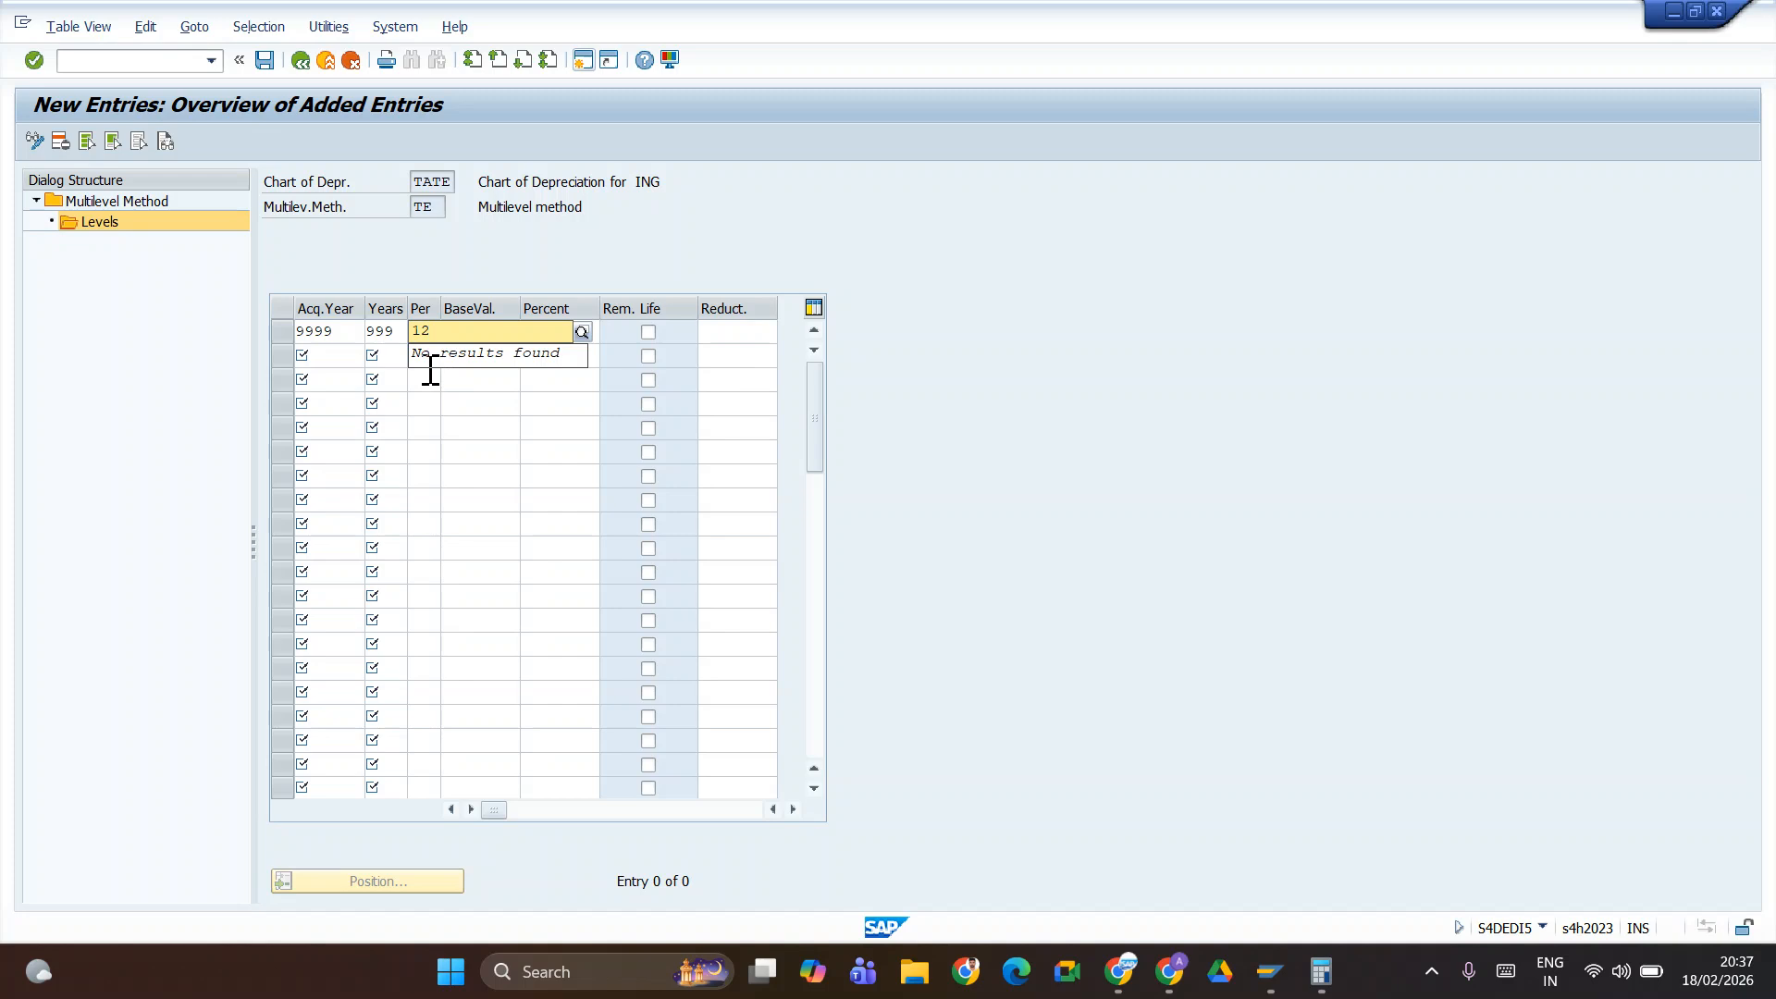
pyautogui.press('Tab')
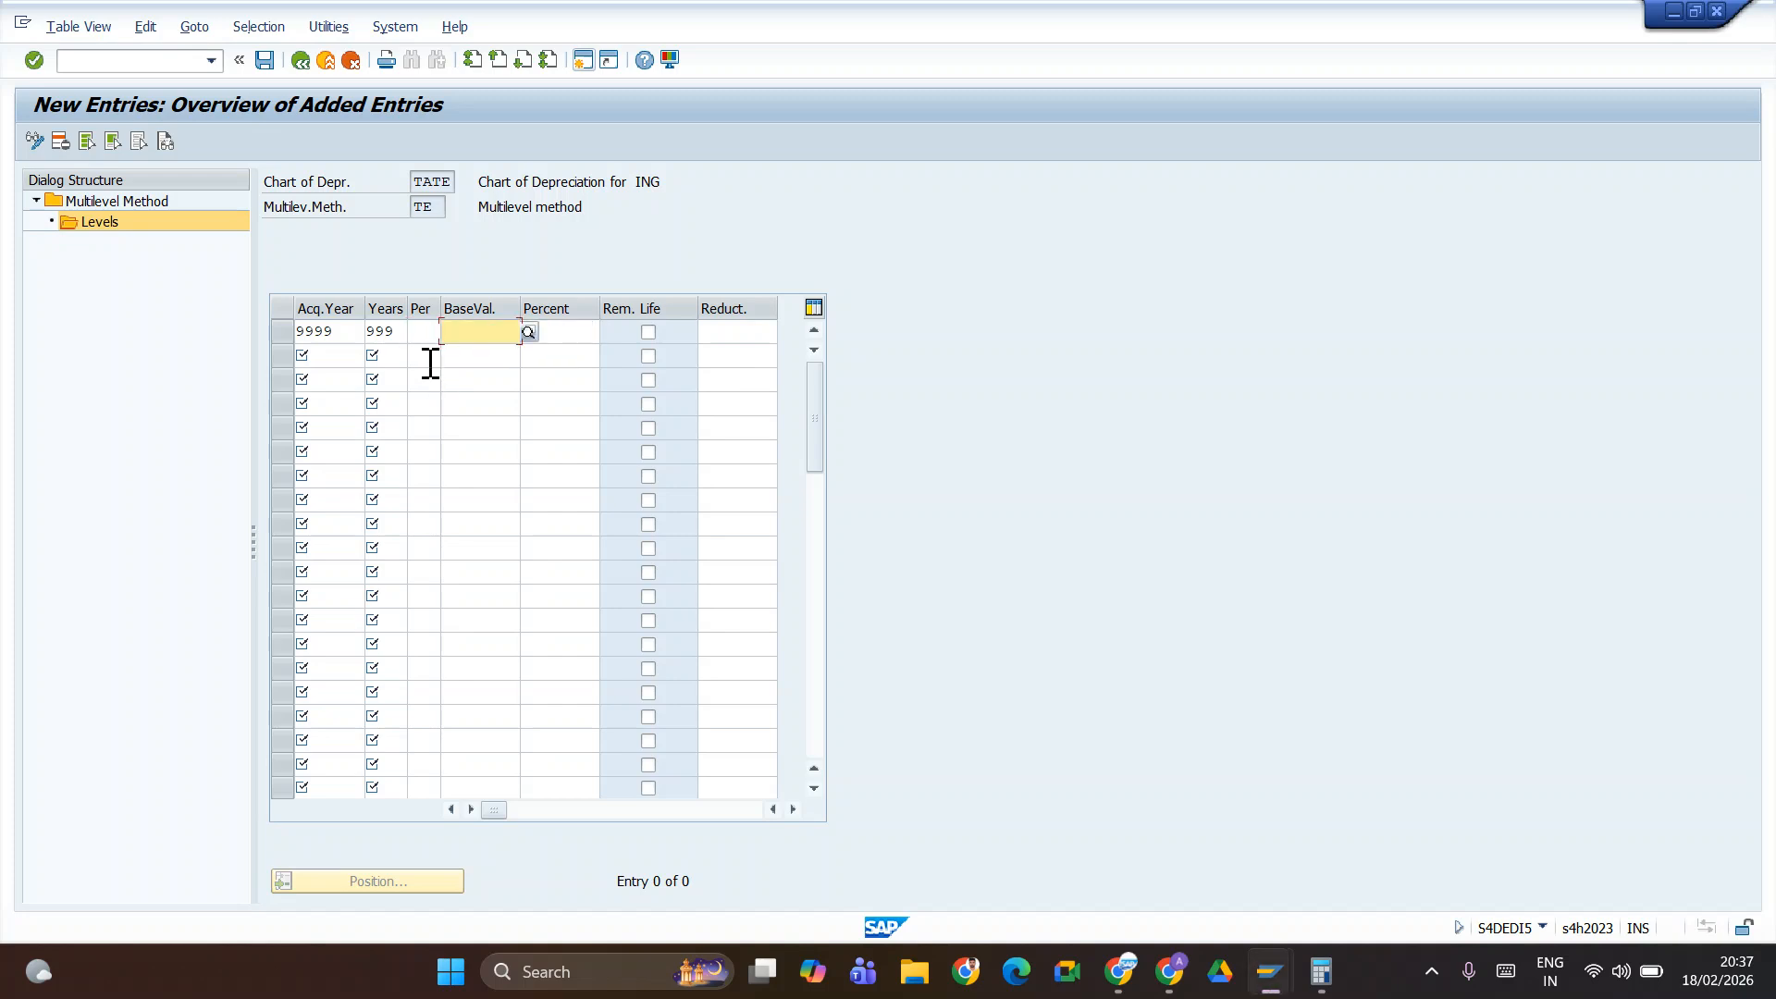
pyautogui.hotkey('shift', 'Tab')
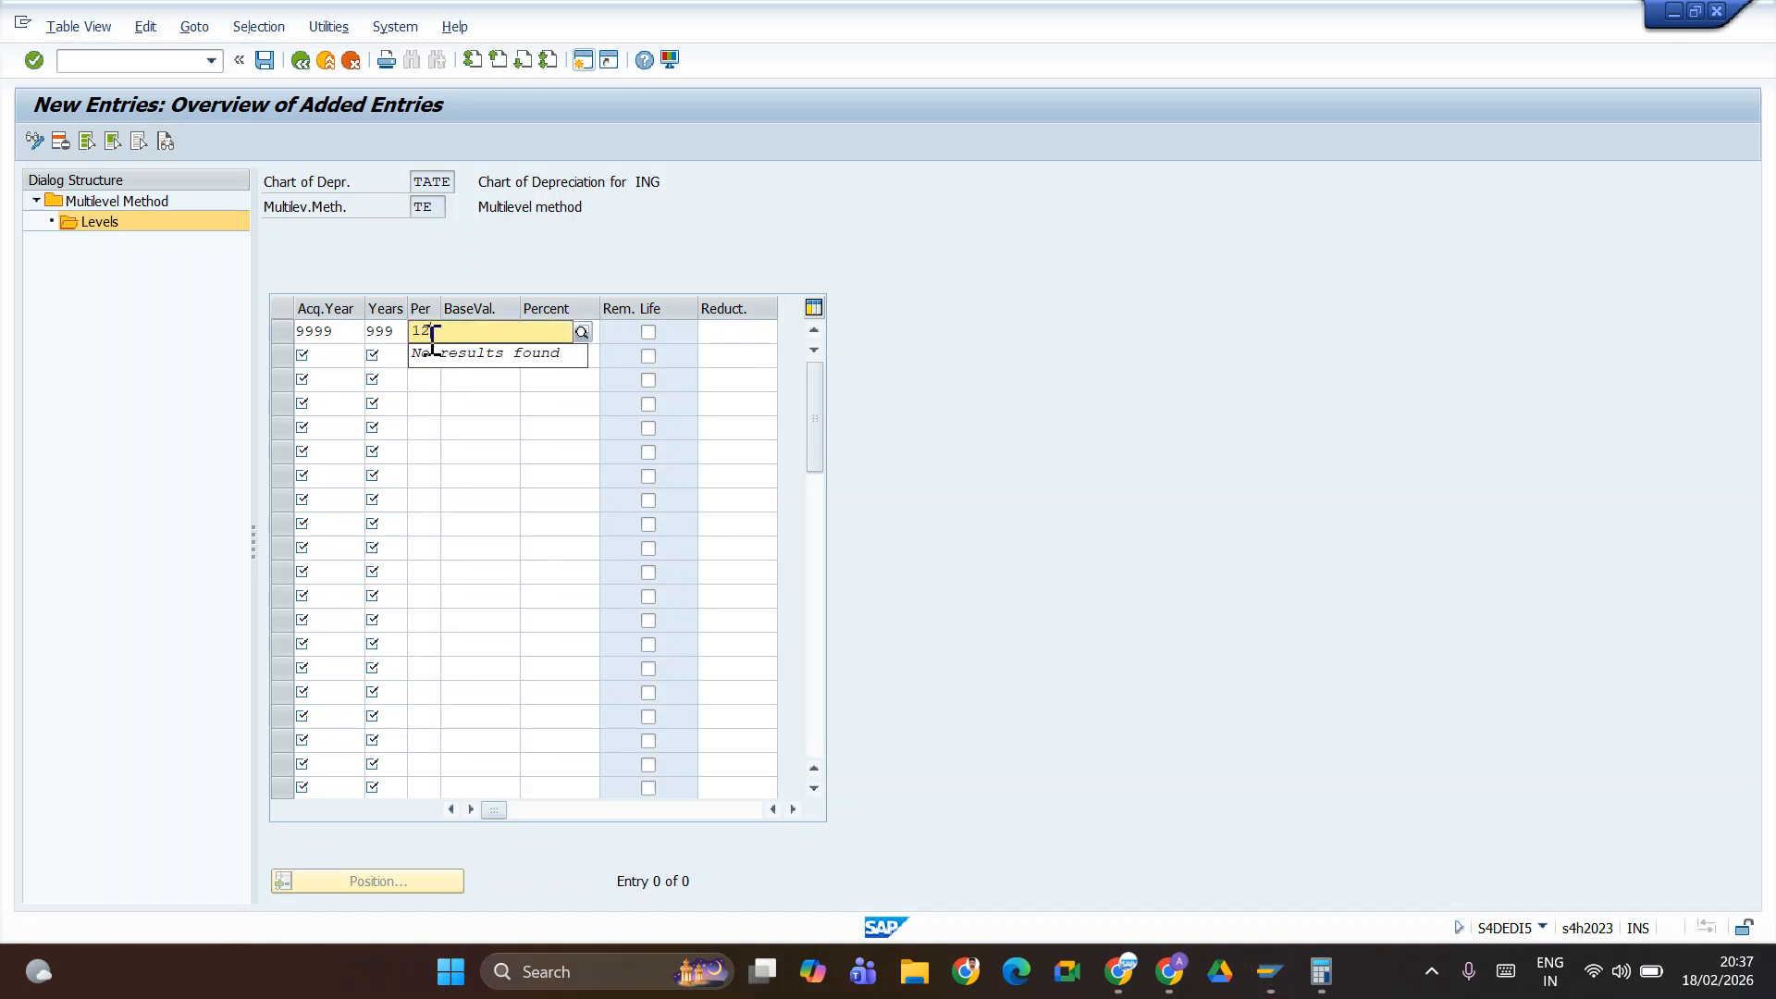
# - Give the level base value 01 (Acquisition value) and 3 percent, and save it to the proposed customizing request
pyautogui.click(494, 331)
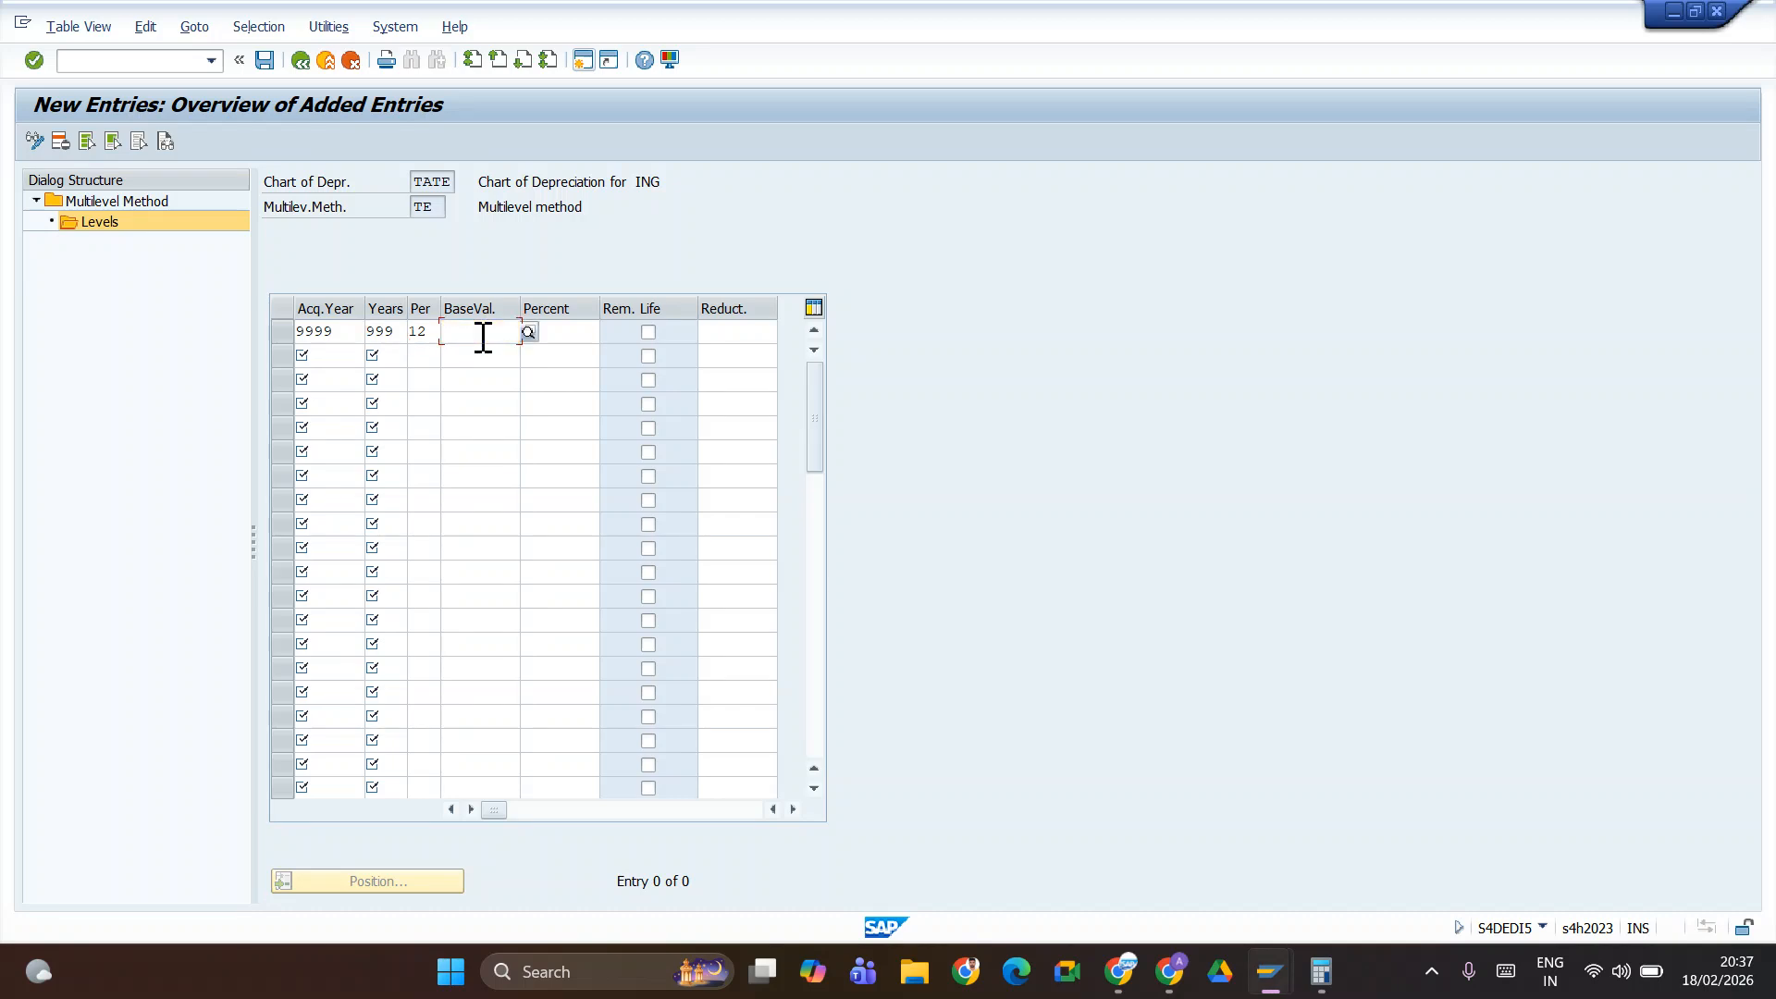
pyautogui.write('0')
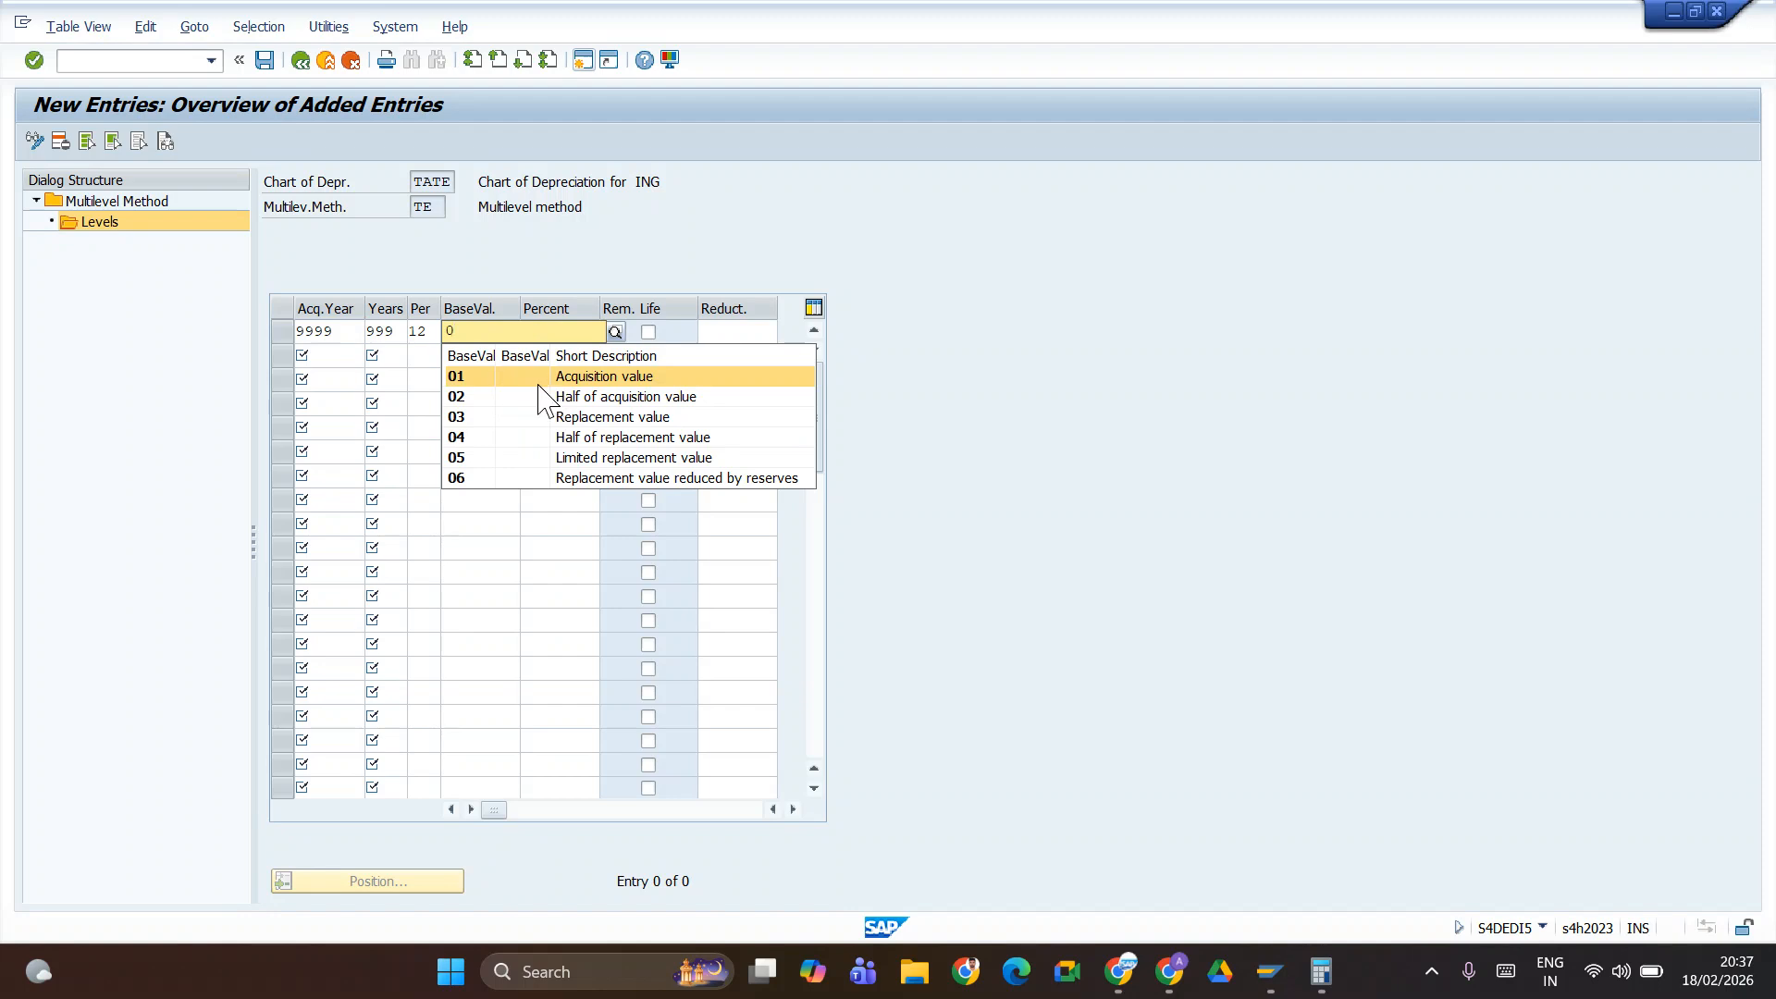
pyautogui.click(473, 374)
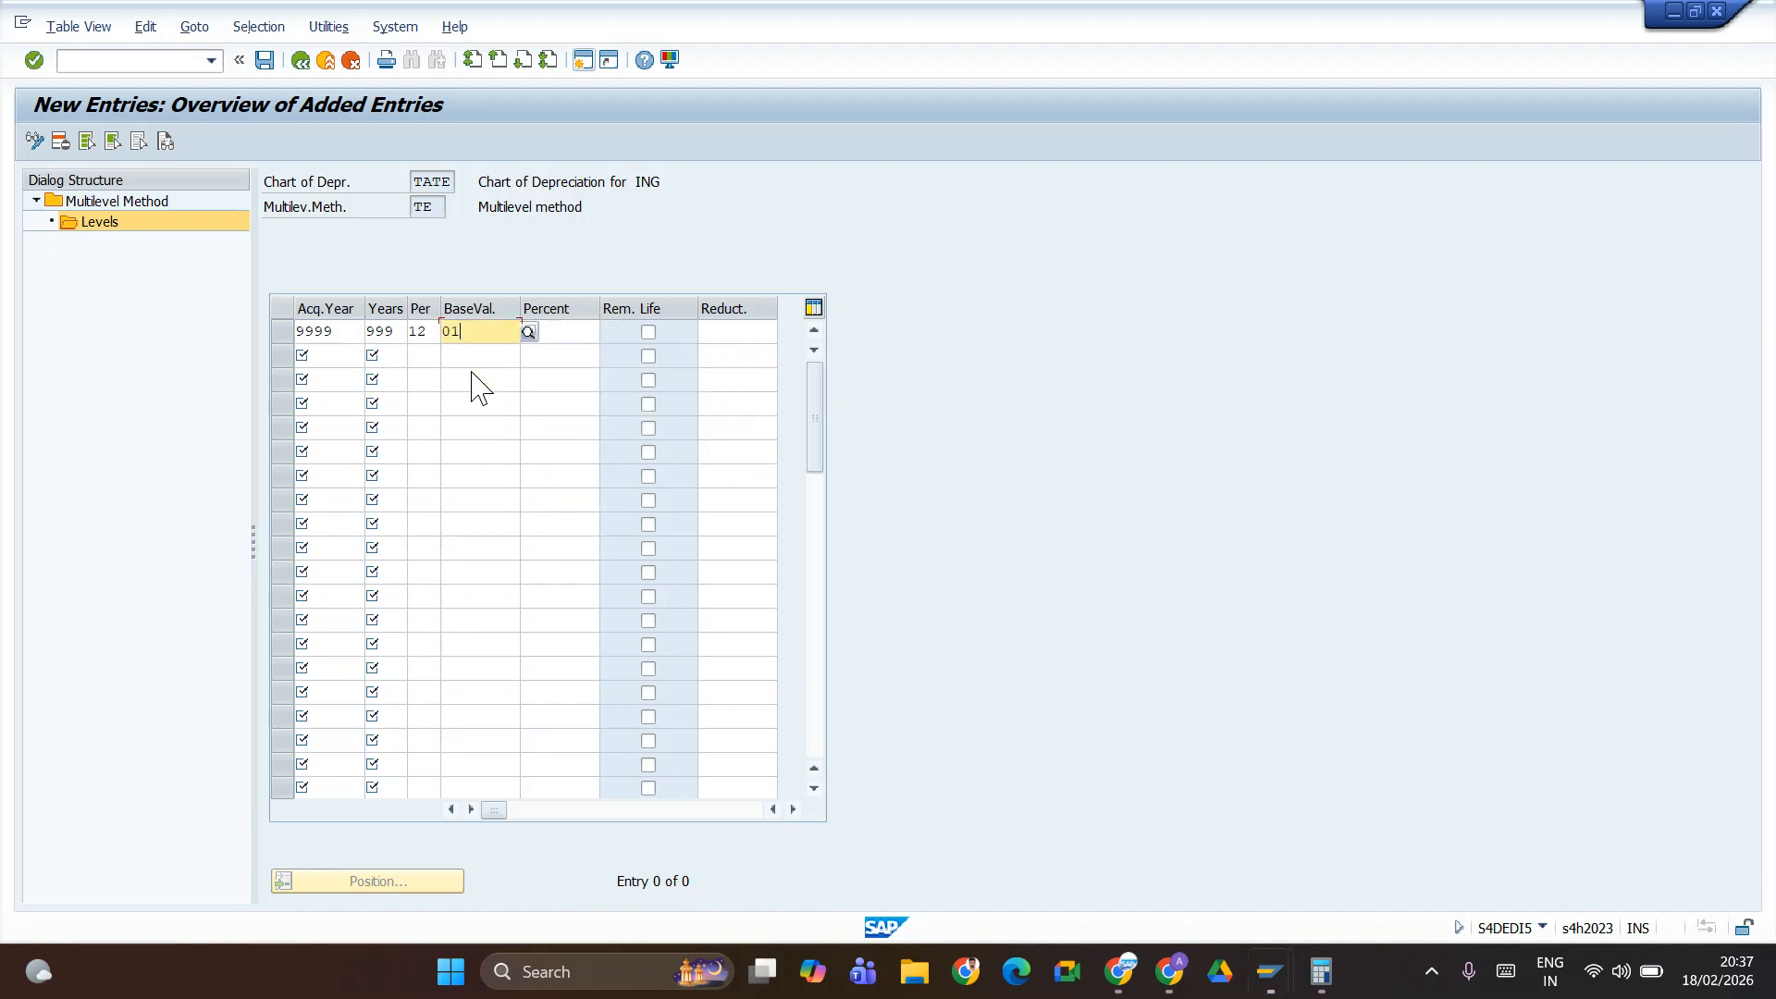
pyautogui.click(556, 332)
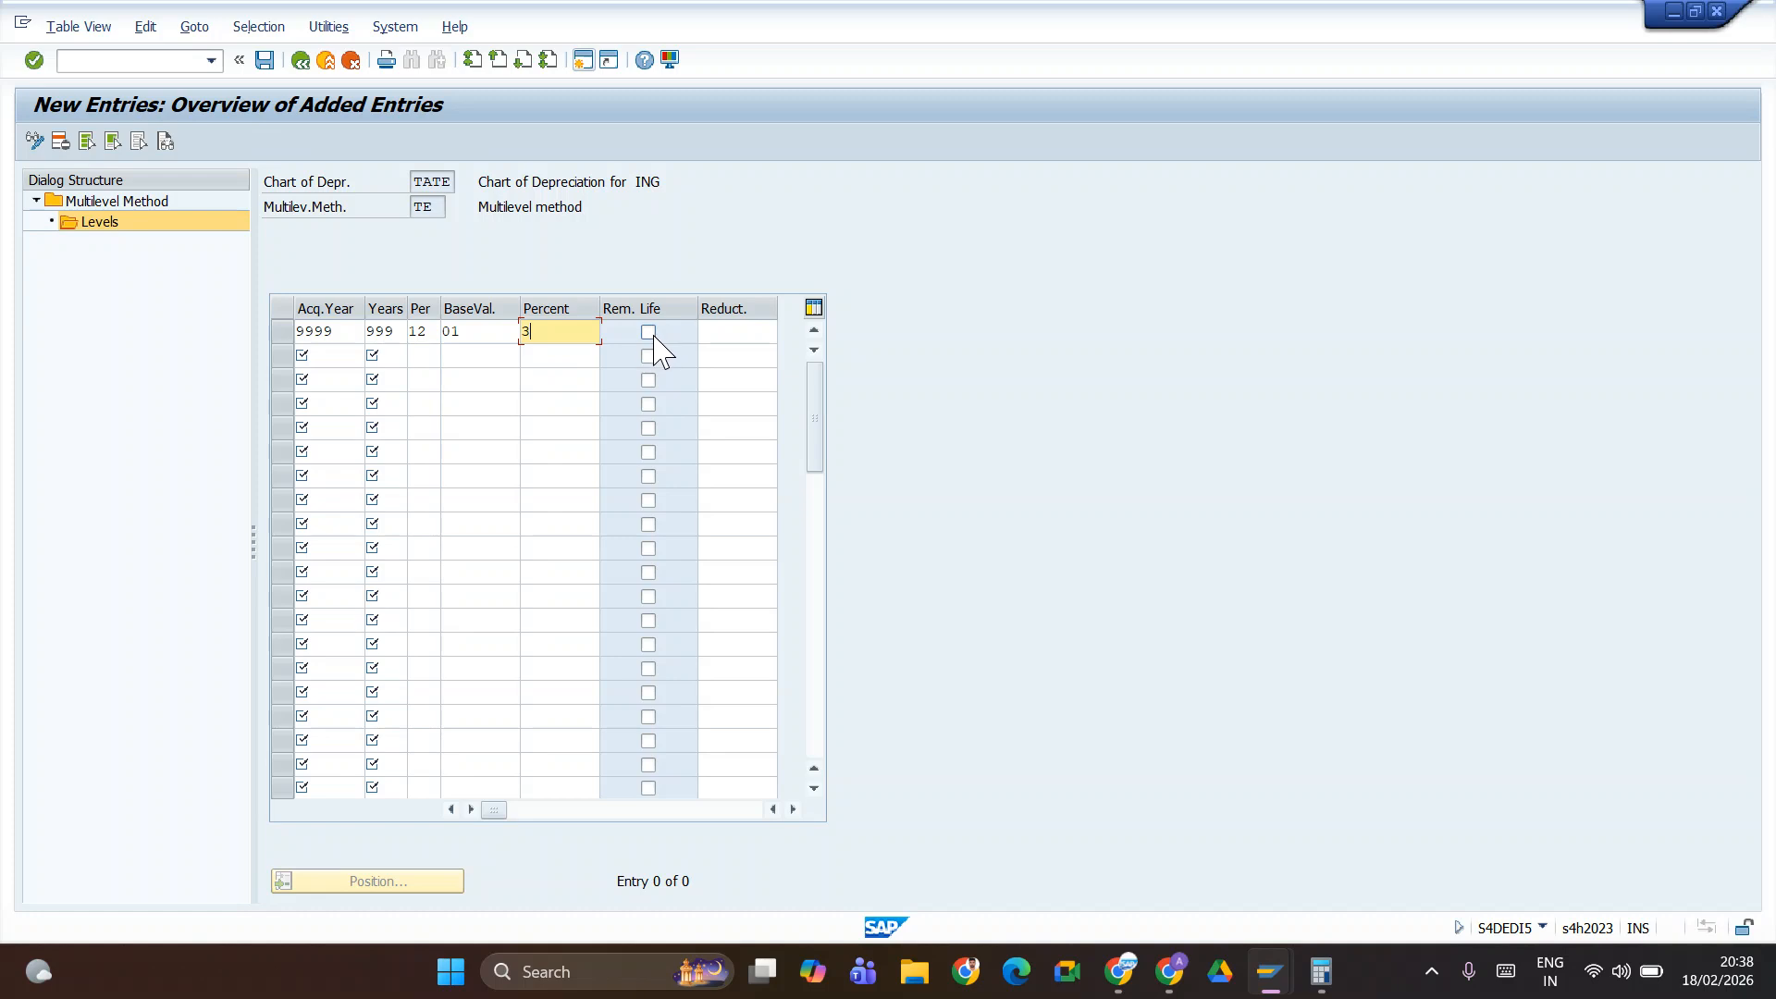
pyautogui.click(265, 60)
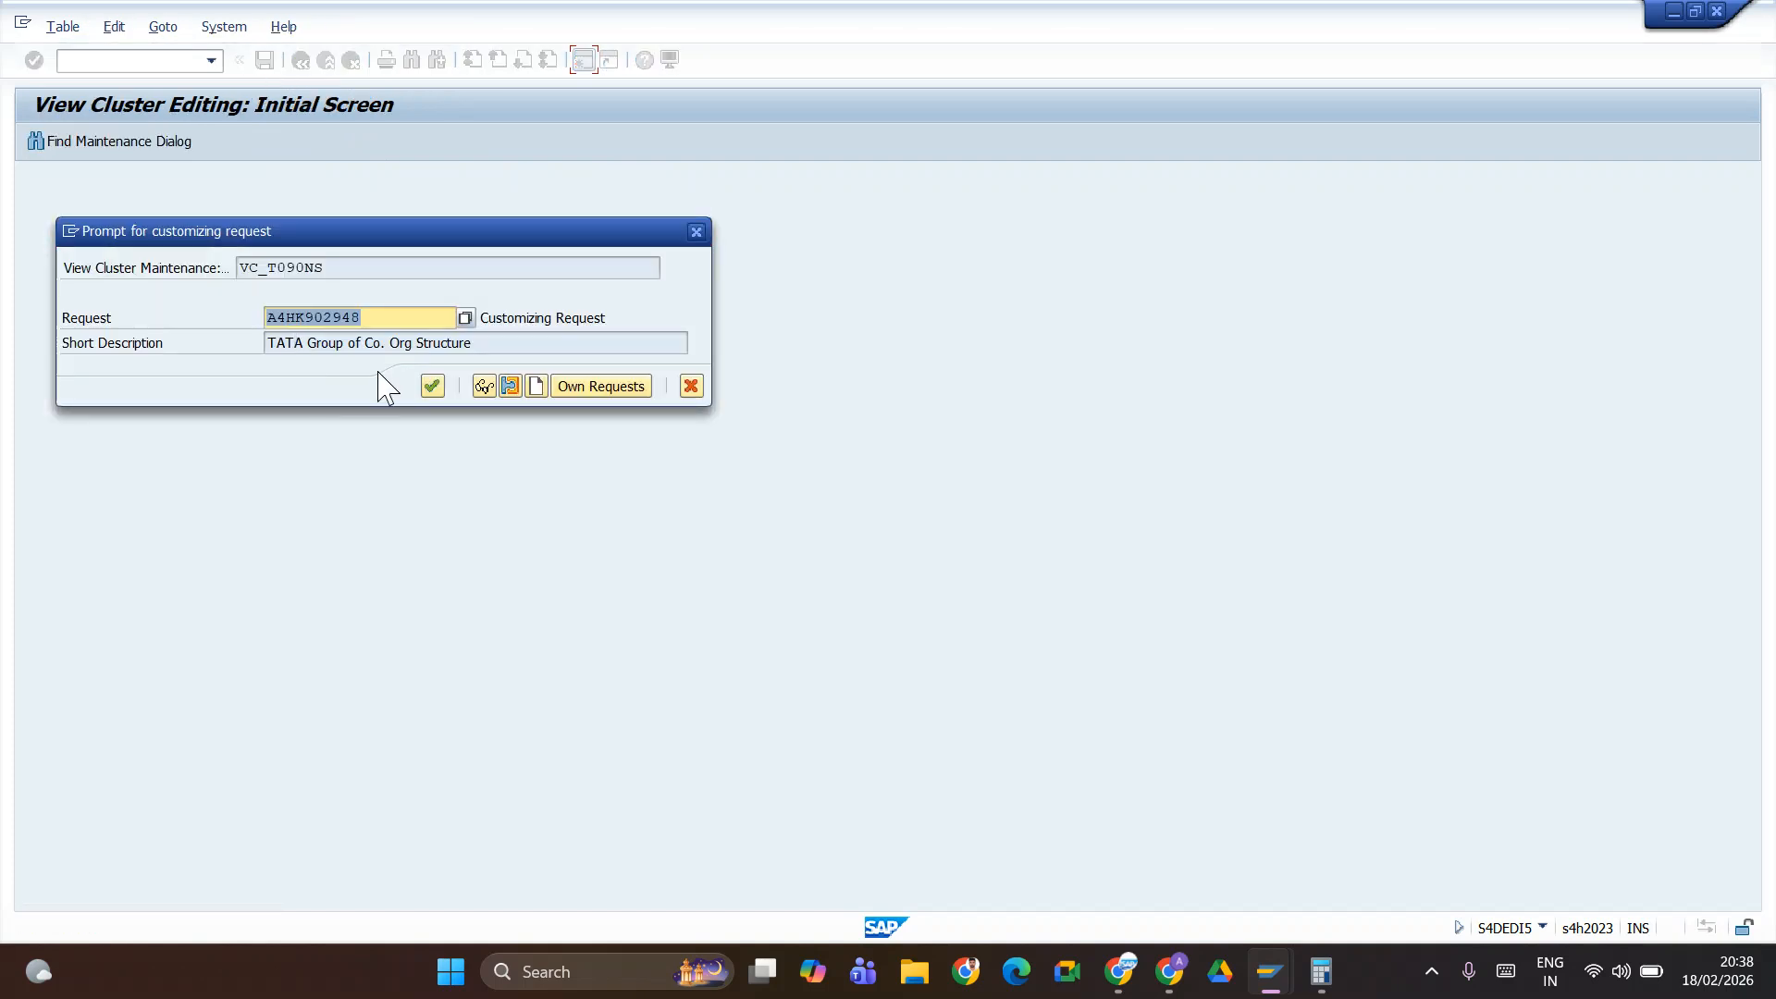
pyautogui.click(432, 386)
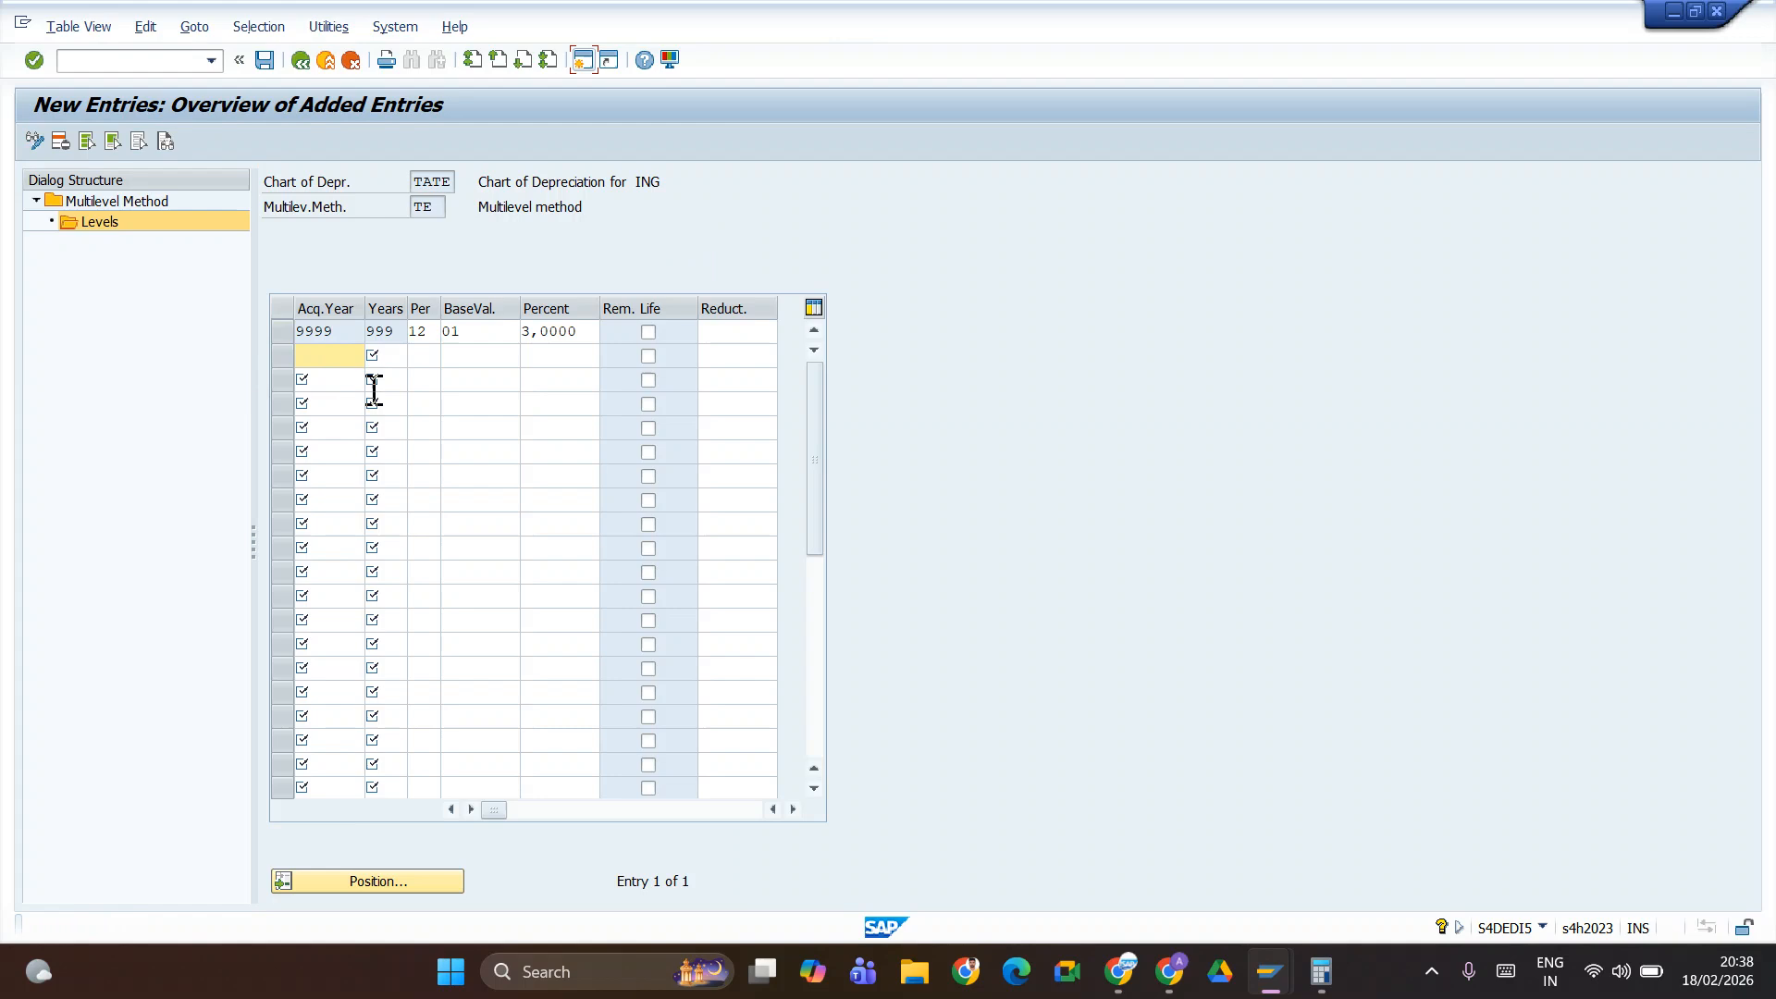
# - Save multilevel method TE with its level and return to the implementation guide structure
pyautogui.click(264, 60)
pyautogui.click(302, 62)
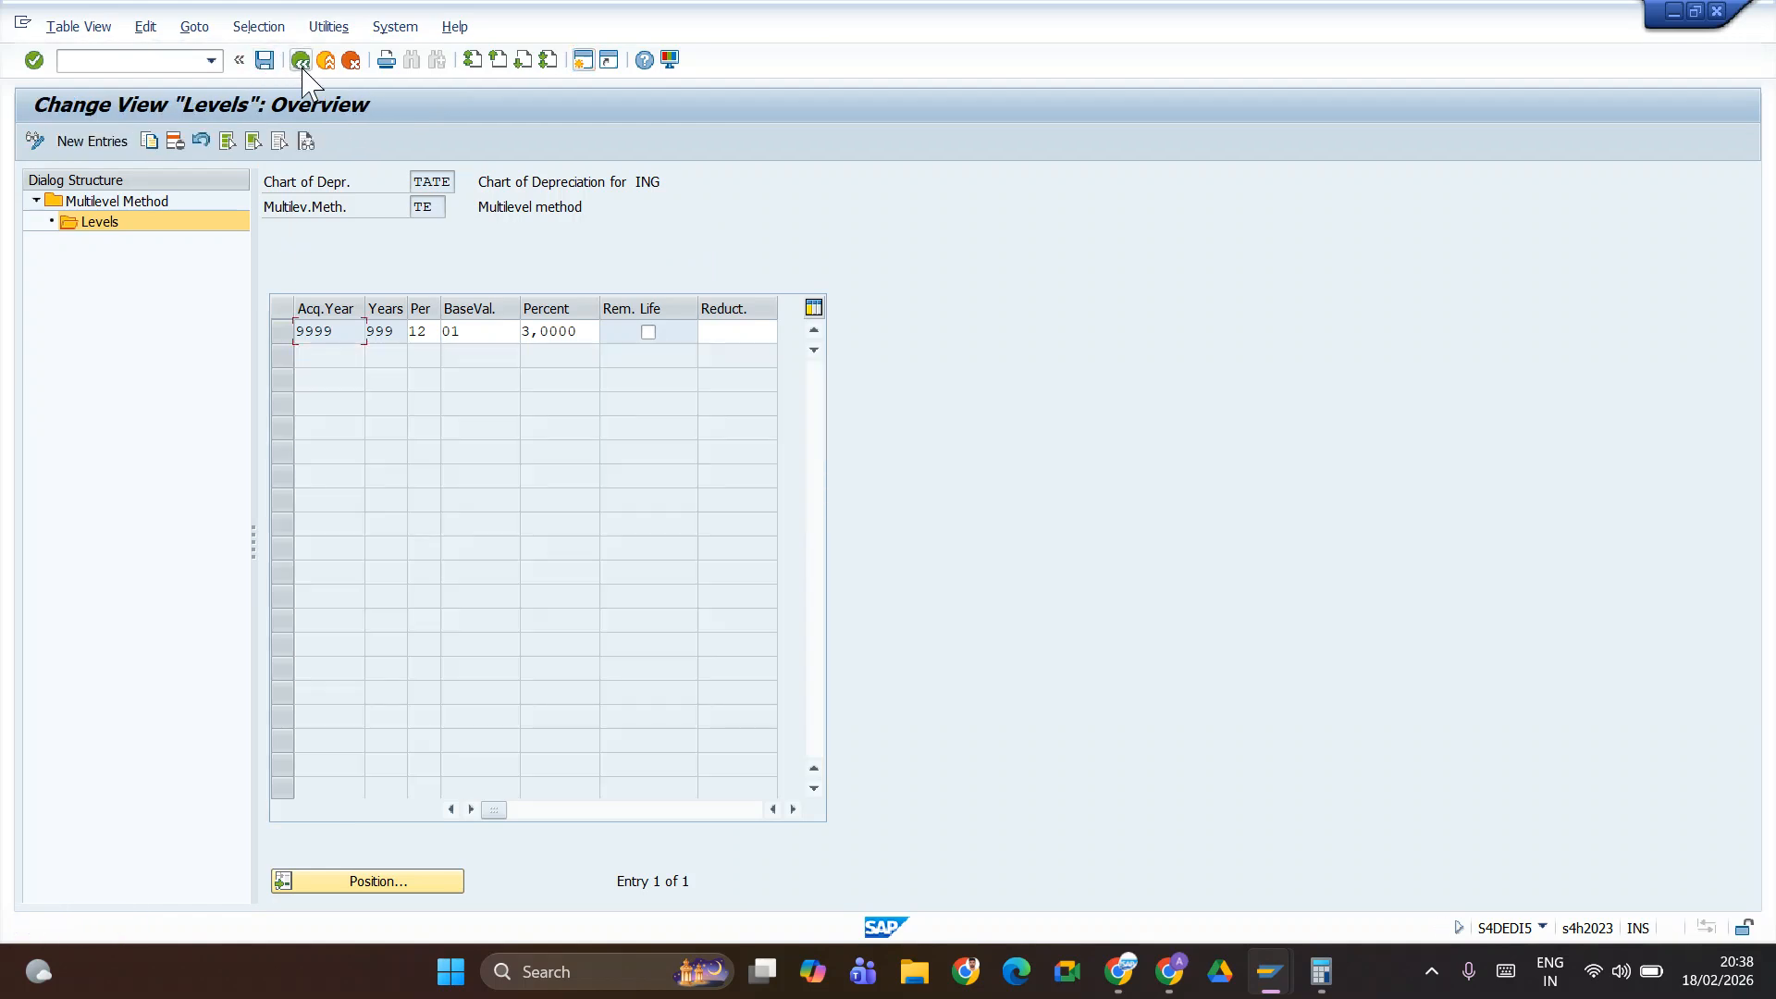
pyautogui.click(302, 62)
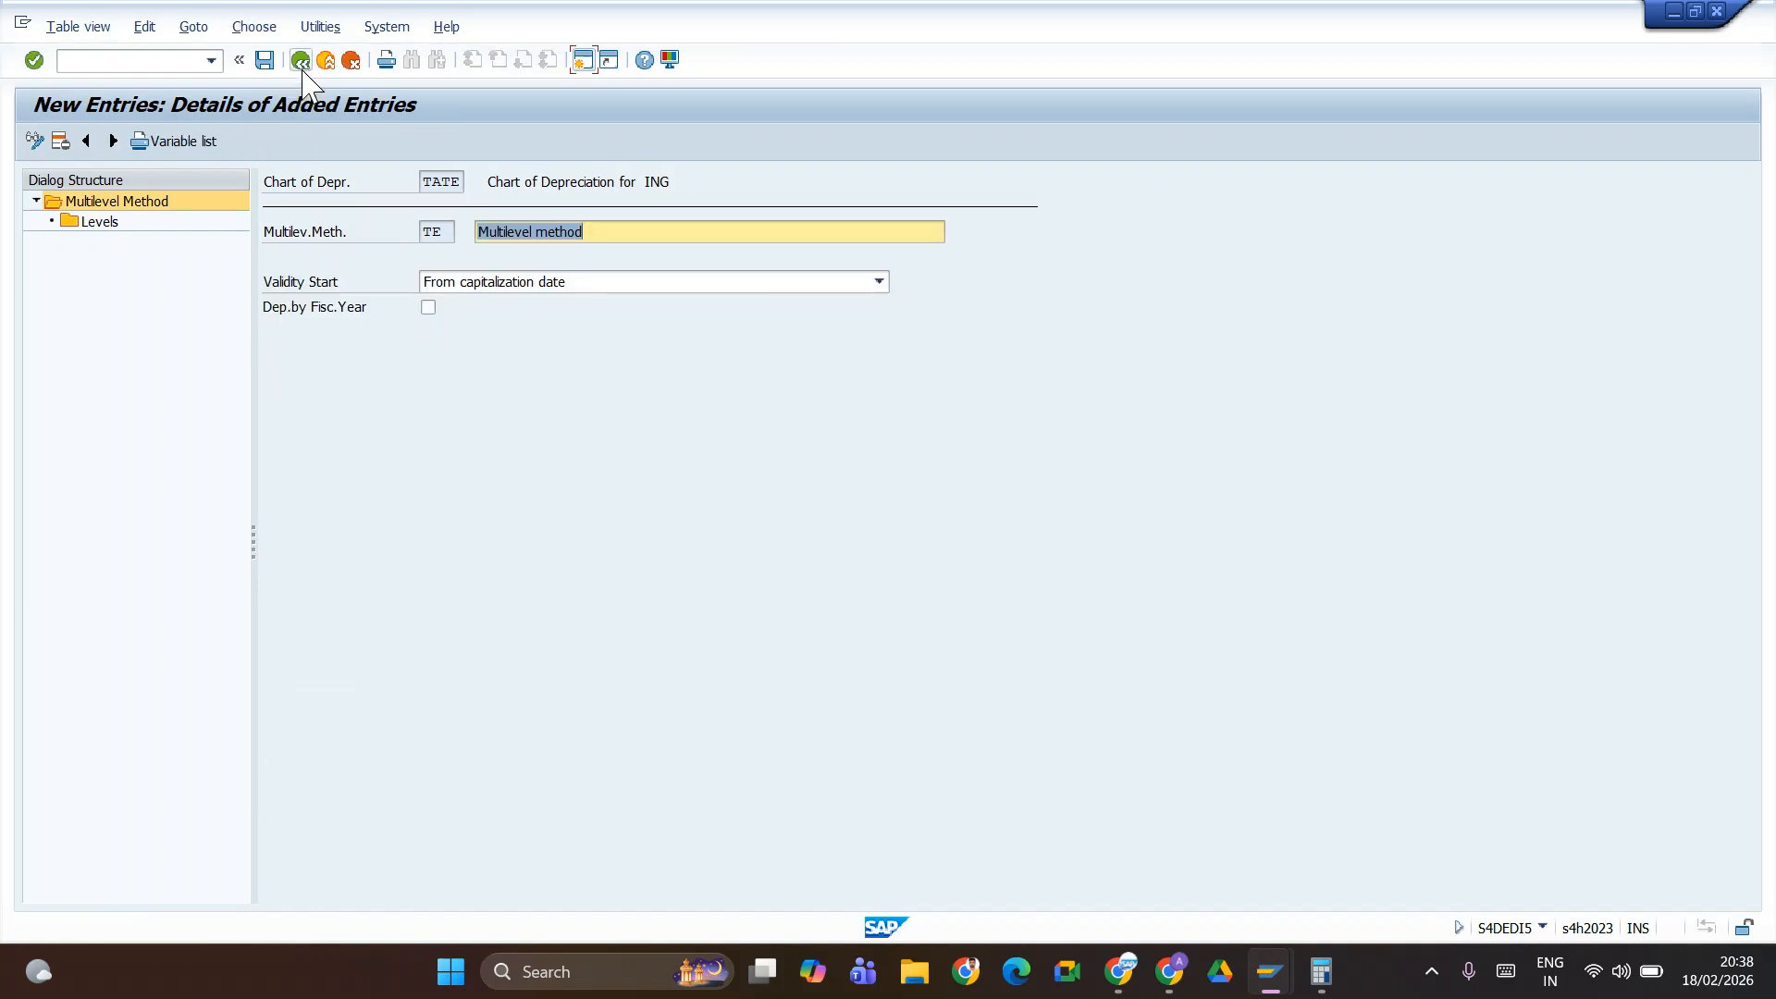
pyautogui.click(300, 61)
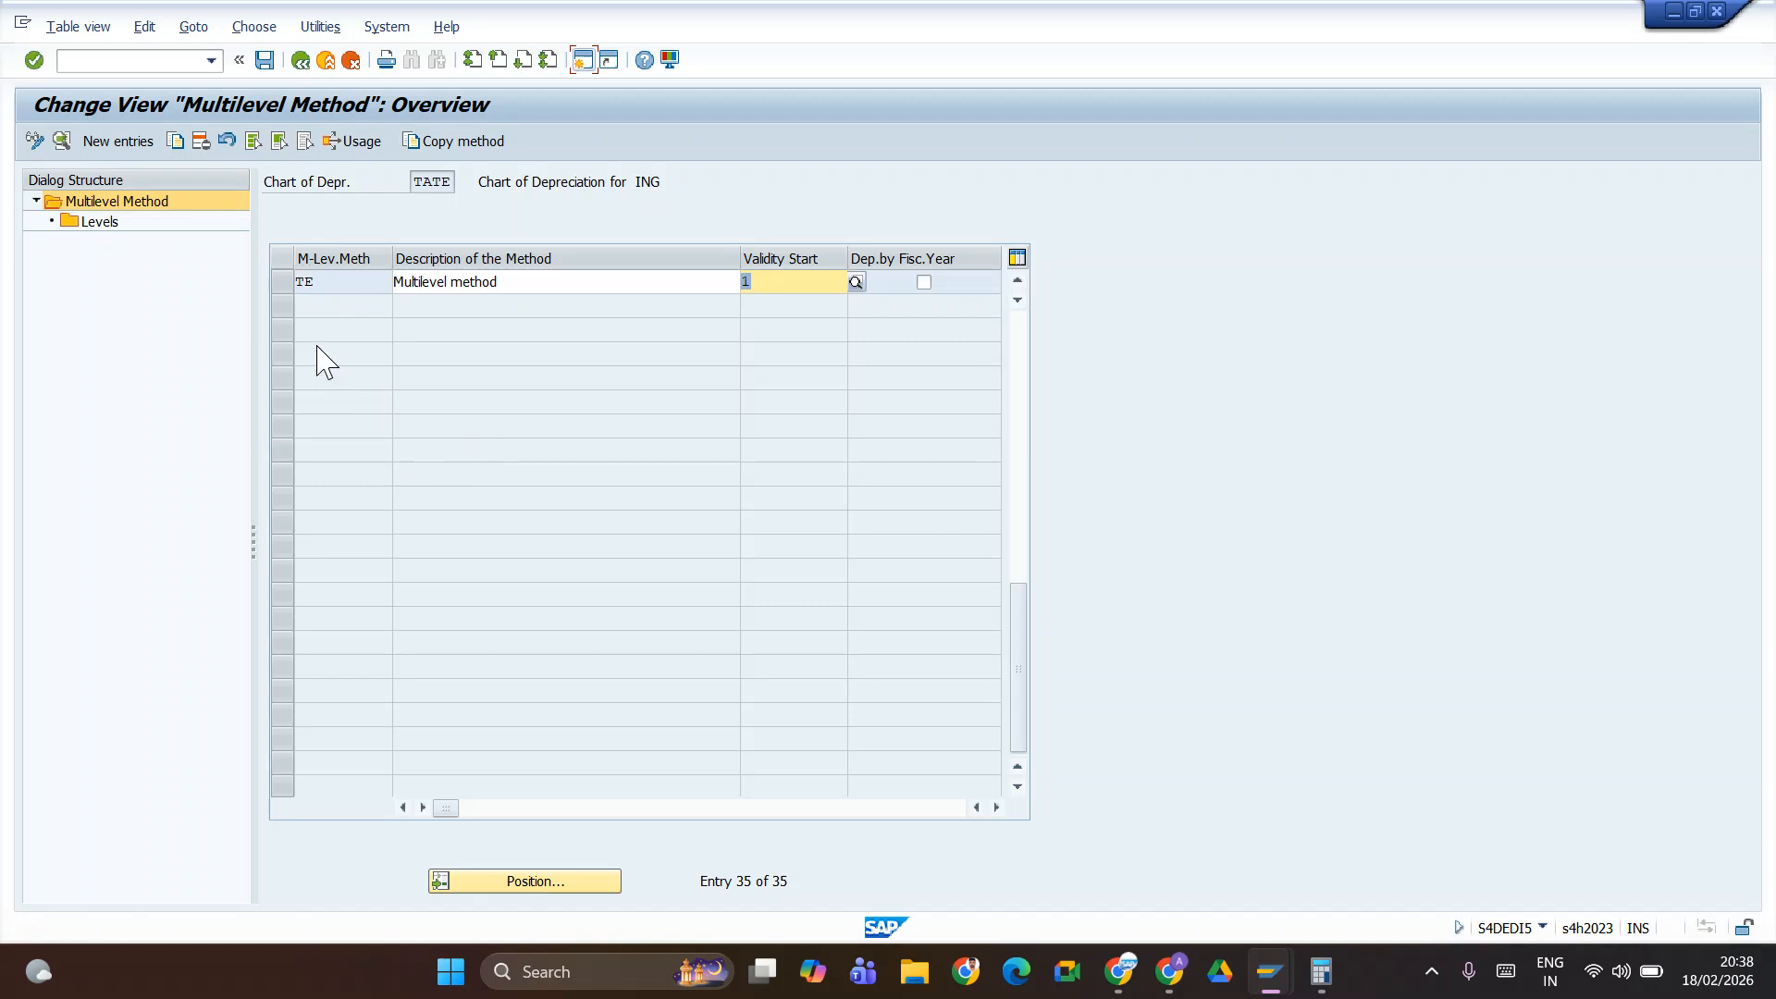
pyautogui.click(265, 60)
pyautogui.click(300, 61)
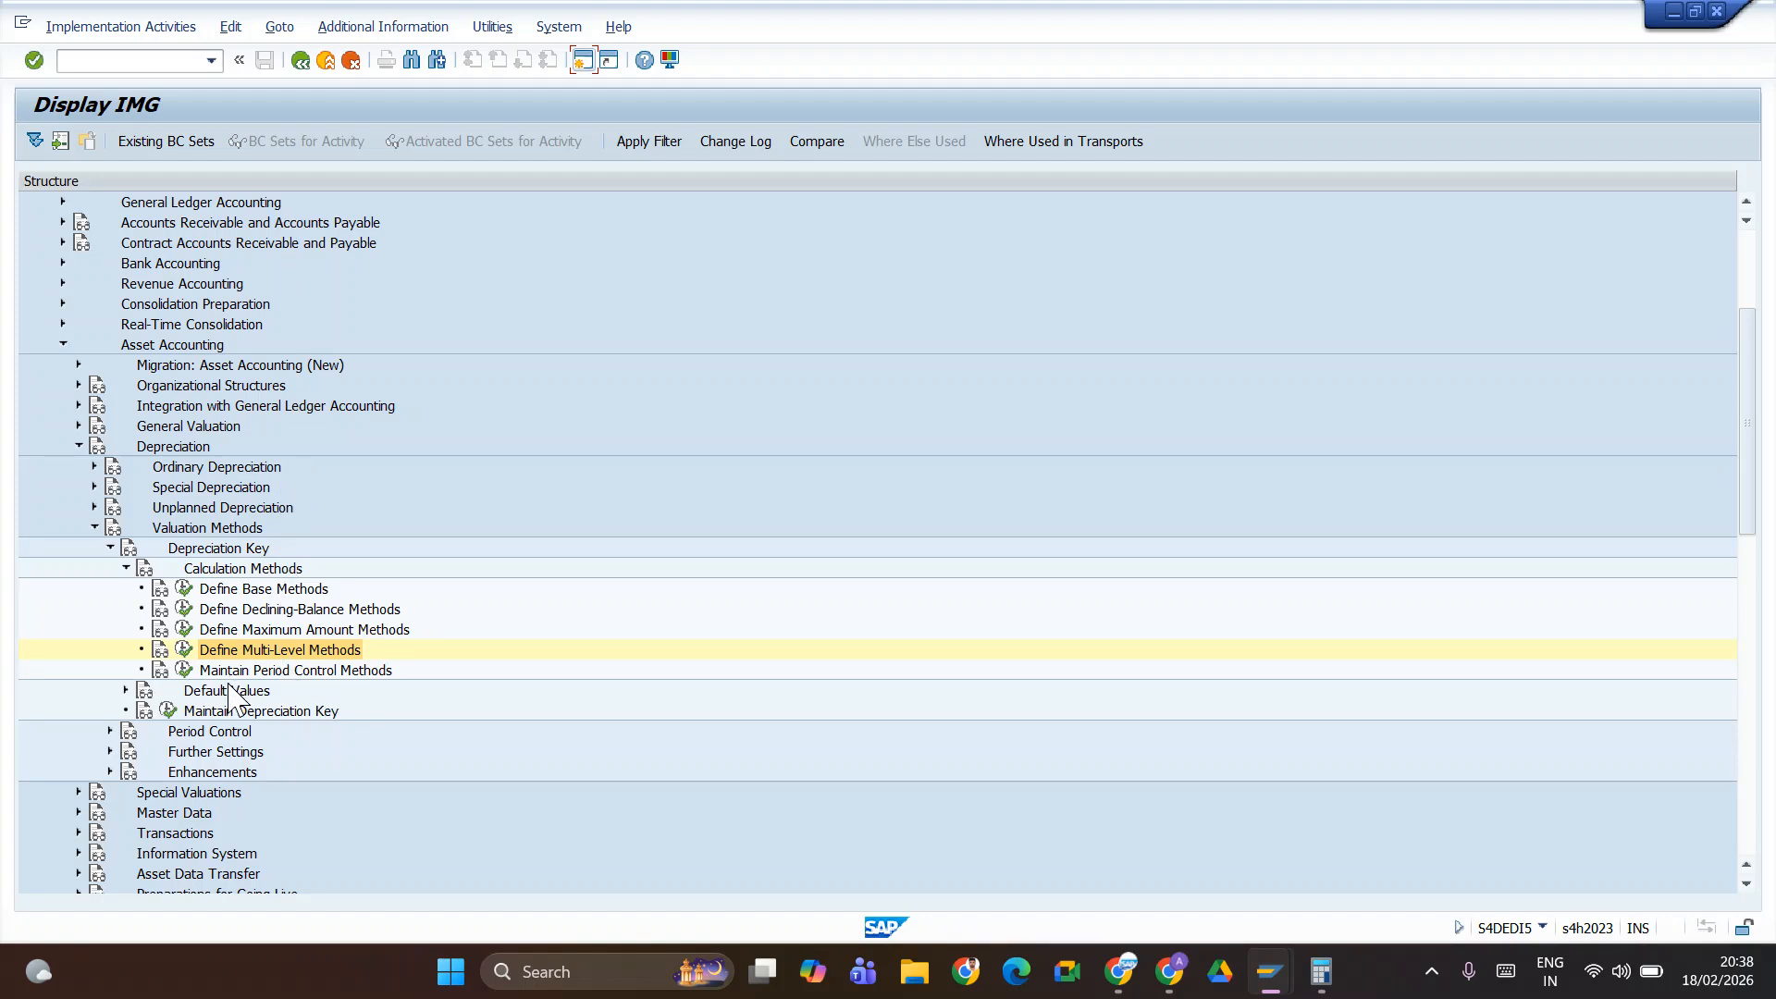
# - Collapse the Calculation Methods node and open the Define the Cutoff Value Key activity under Further Settings
pyautogui.click(185, 670)
pyautogui.click(127, 568)
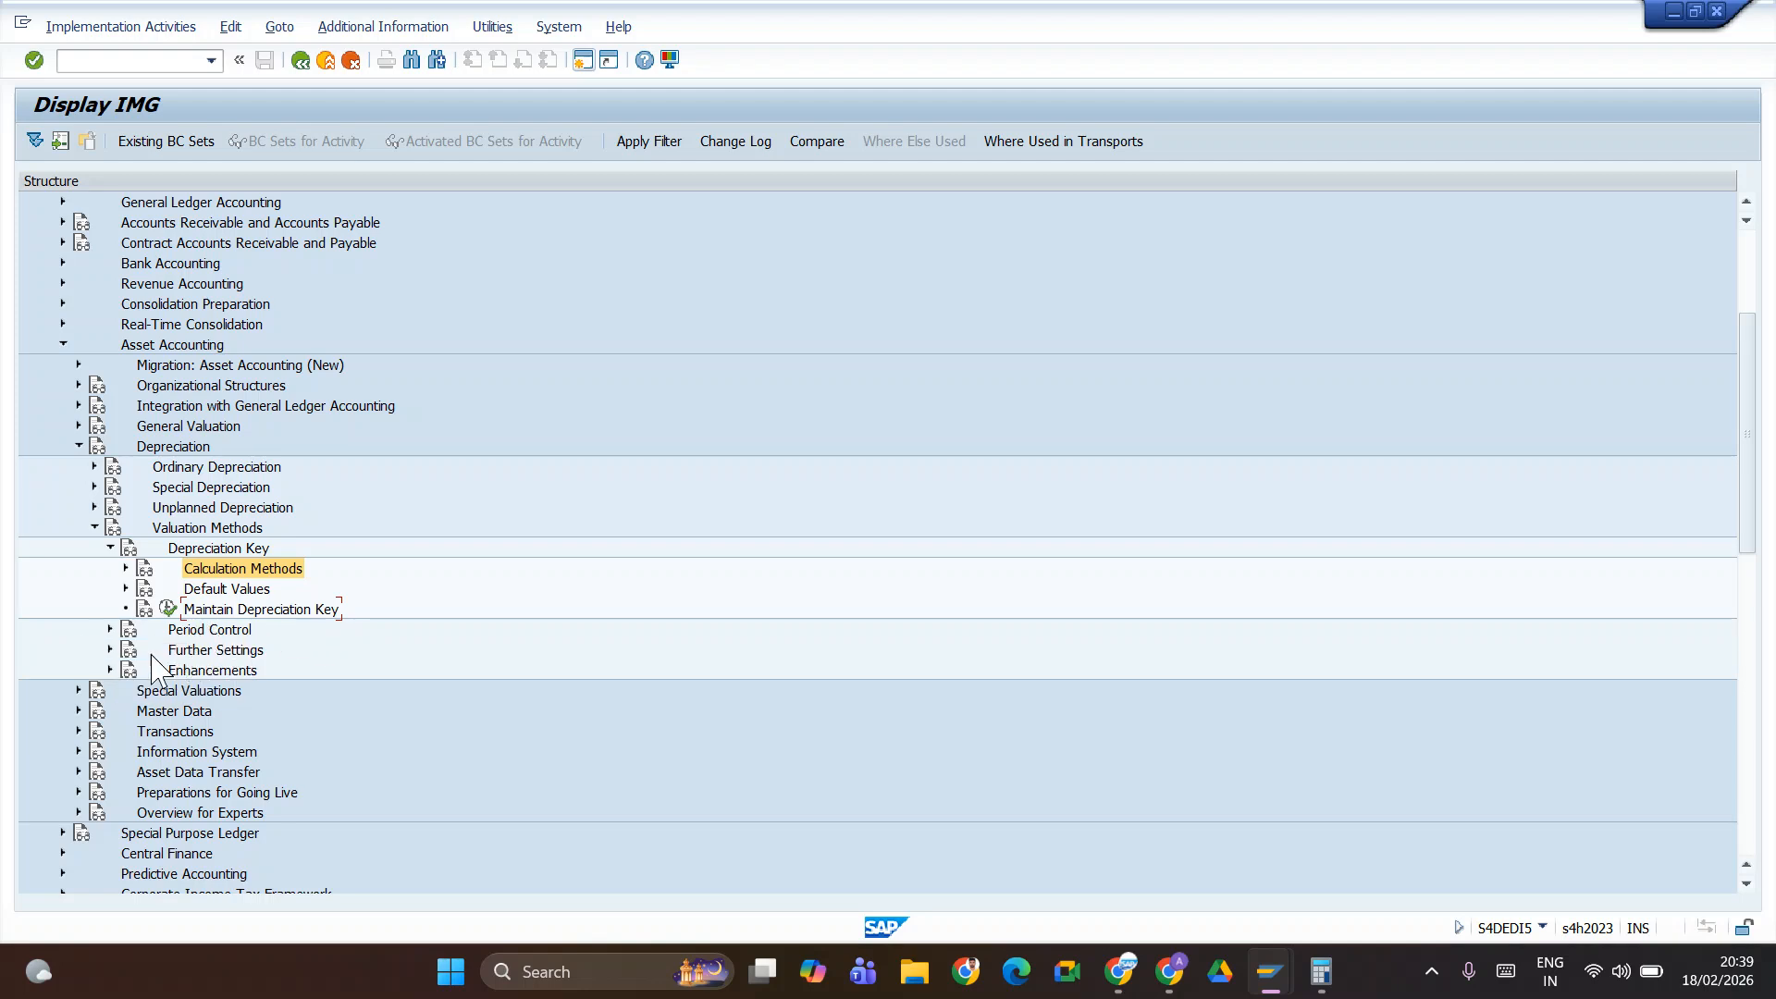
pyautogui.click(111, 645)
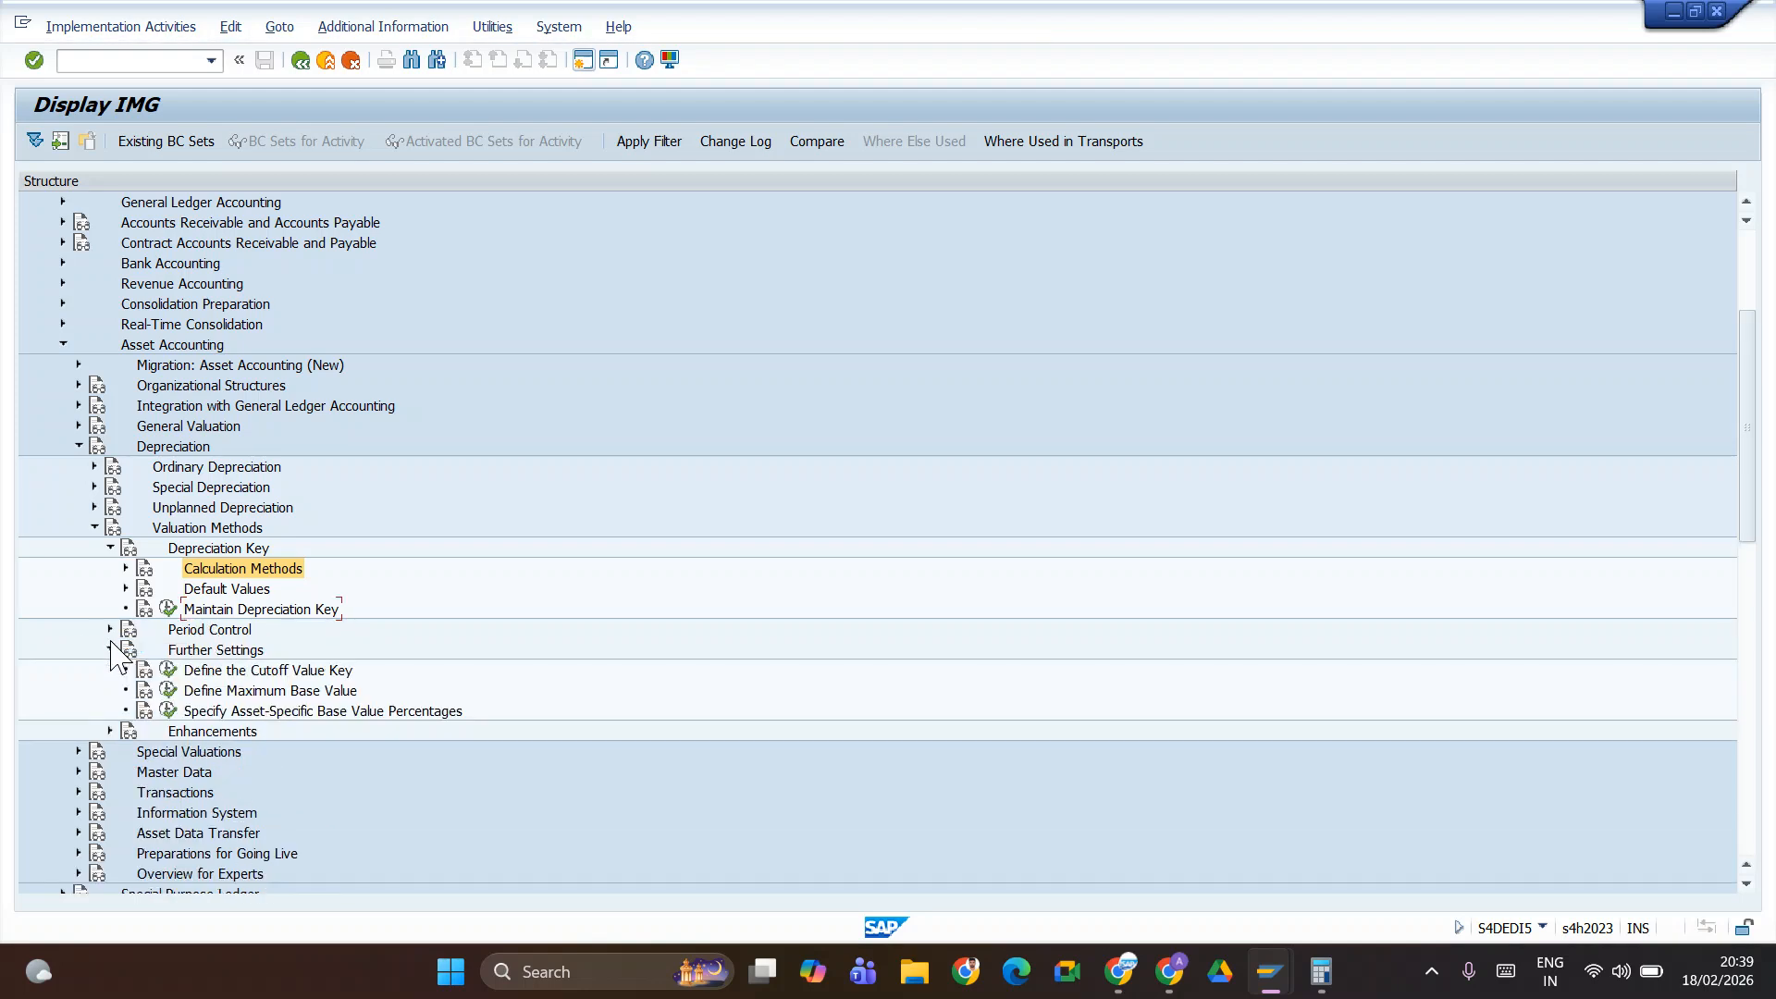
pyautogui.click(168, 672)
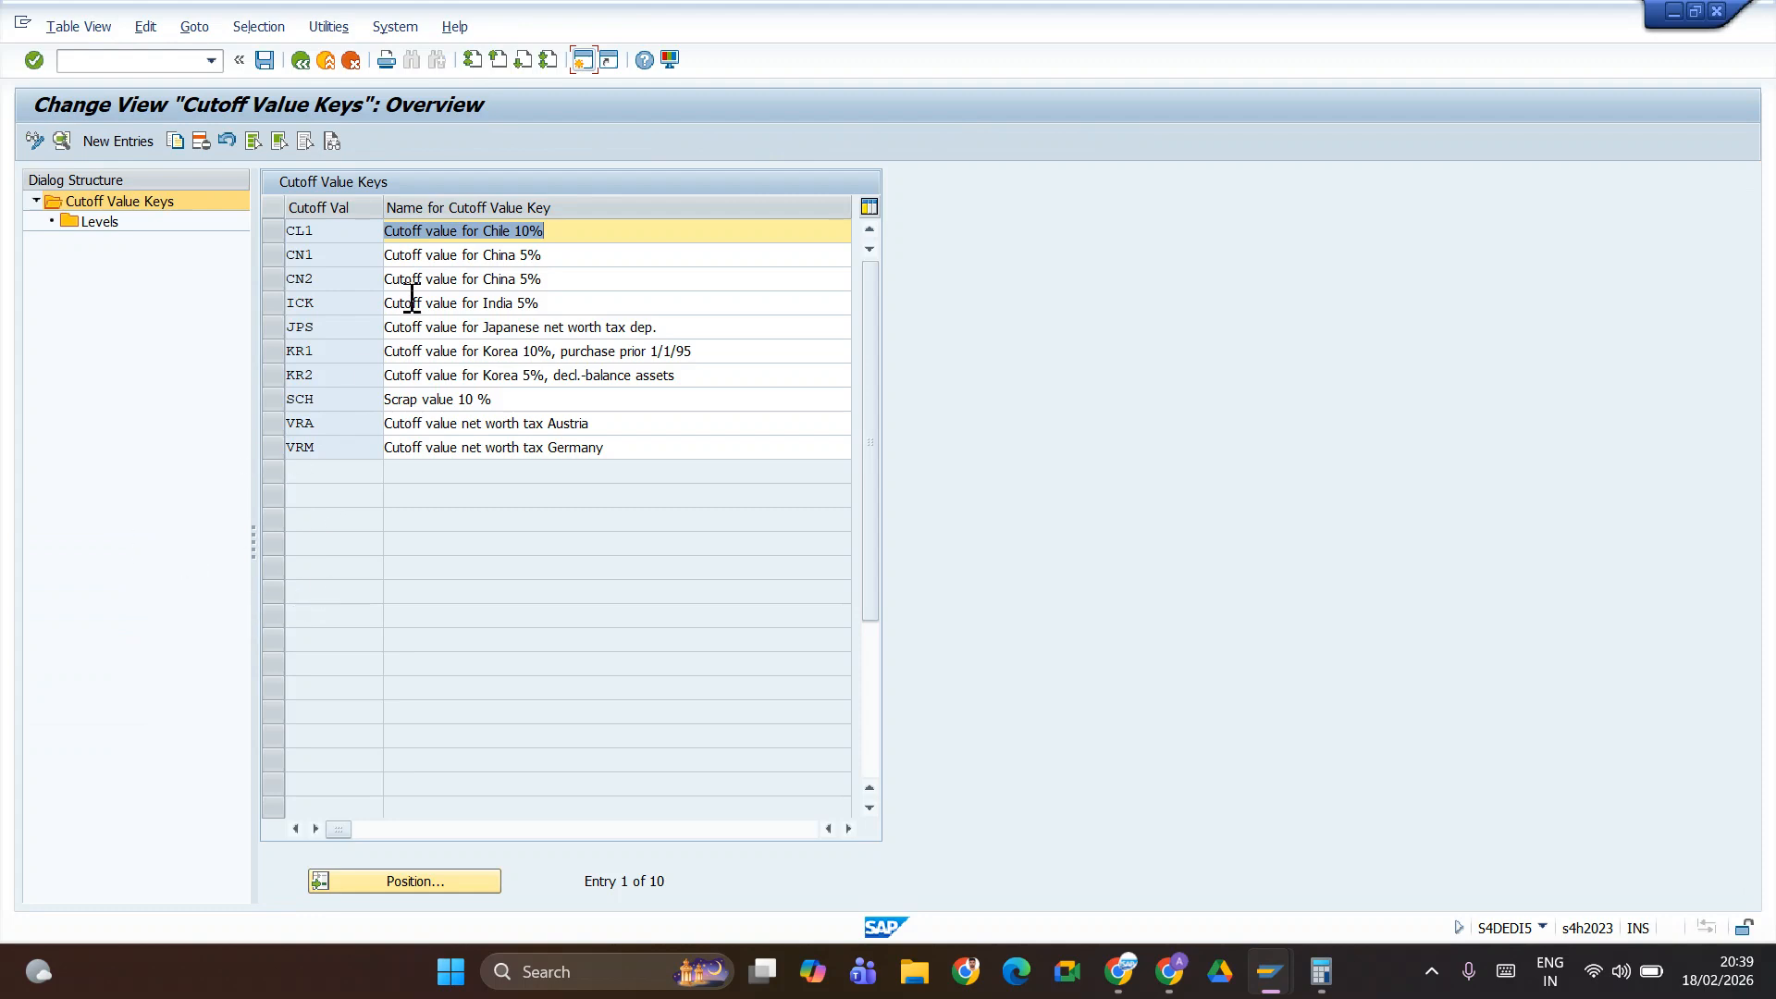
# - Create cutoff value key T10 calculated from the asset's ordinary depreciation start date, and open its levels
pyautogui.click(116, 144)
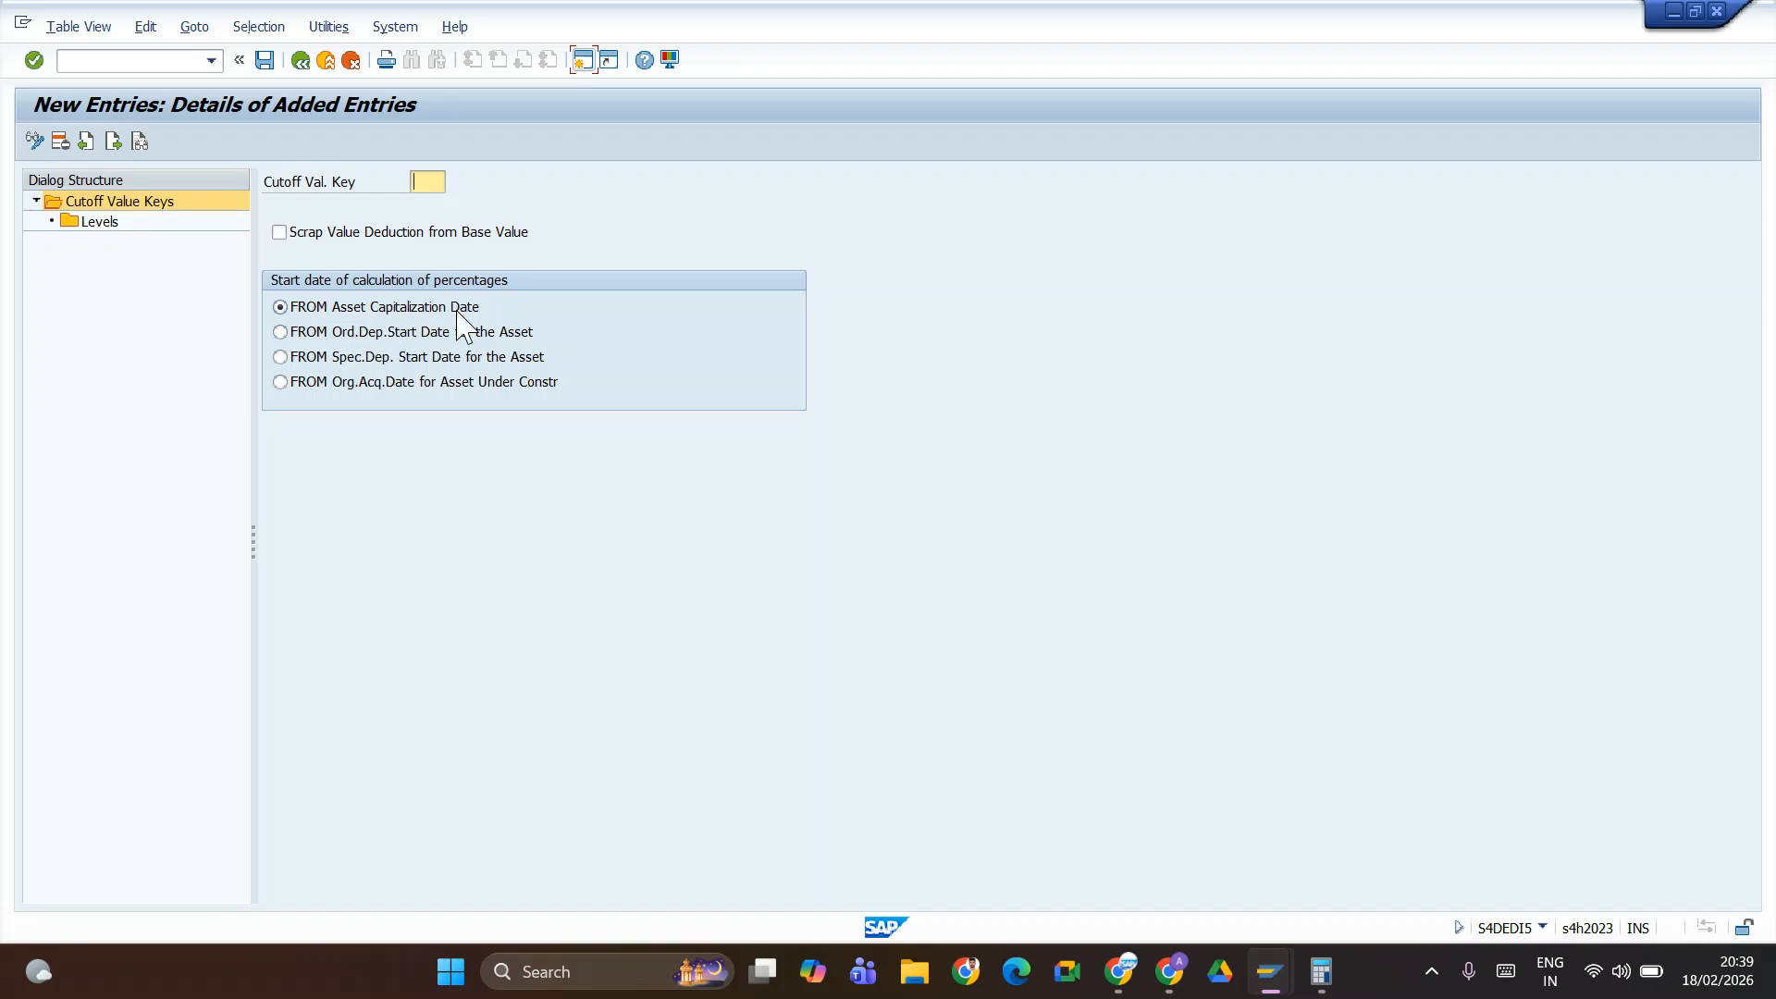
pyautogui.click(431, 190)
pyautogui.write('T10')
pyautogui.click(280, 333)
pyautogui.doubleClick(111, 222)
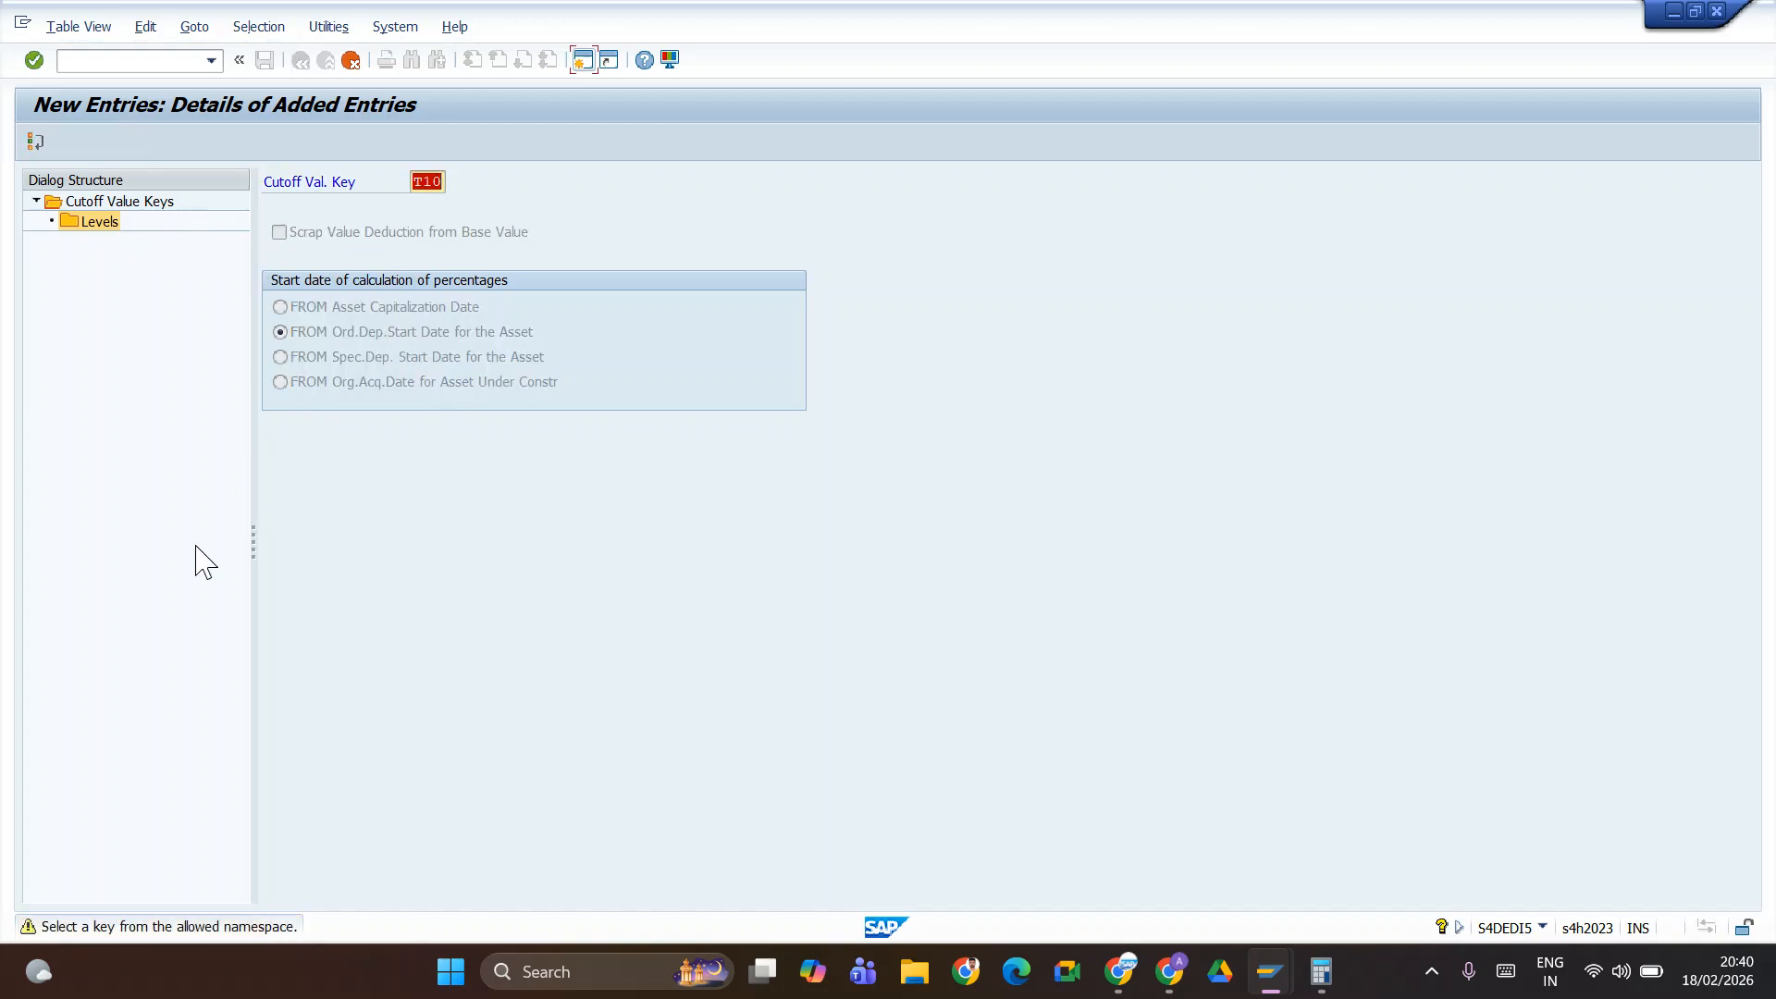
pyautogui.press('Return')
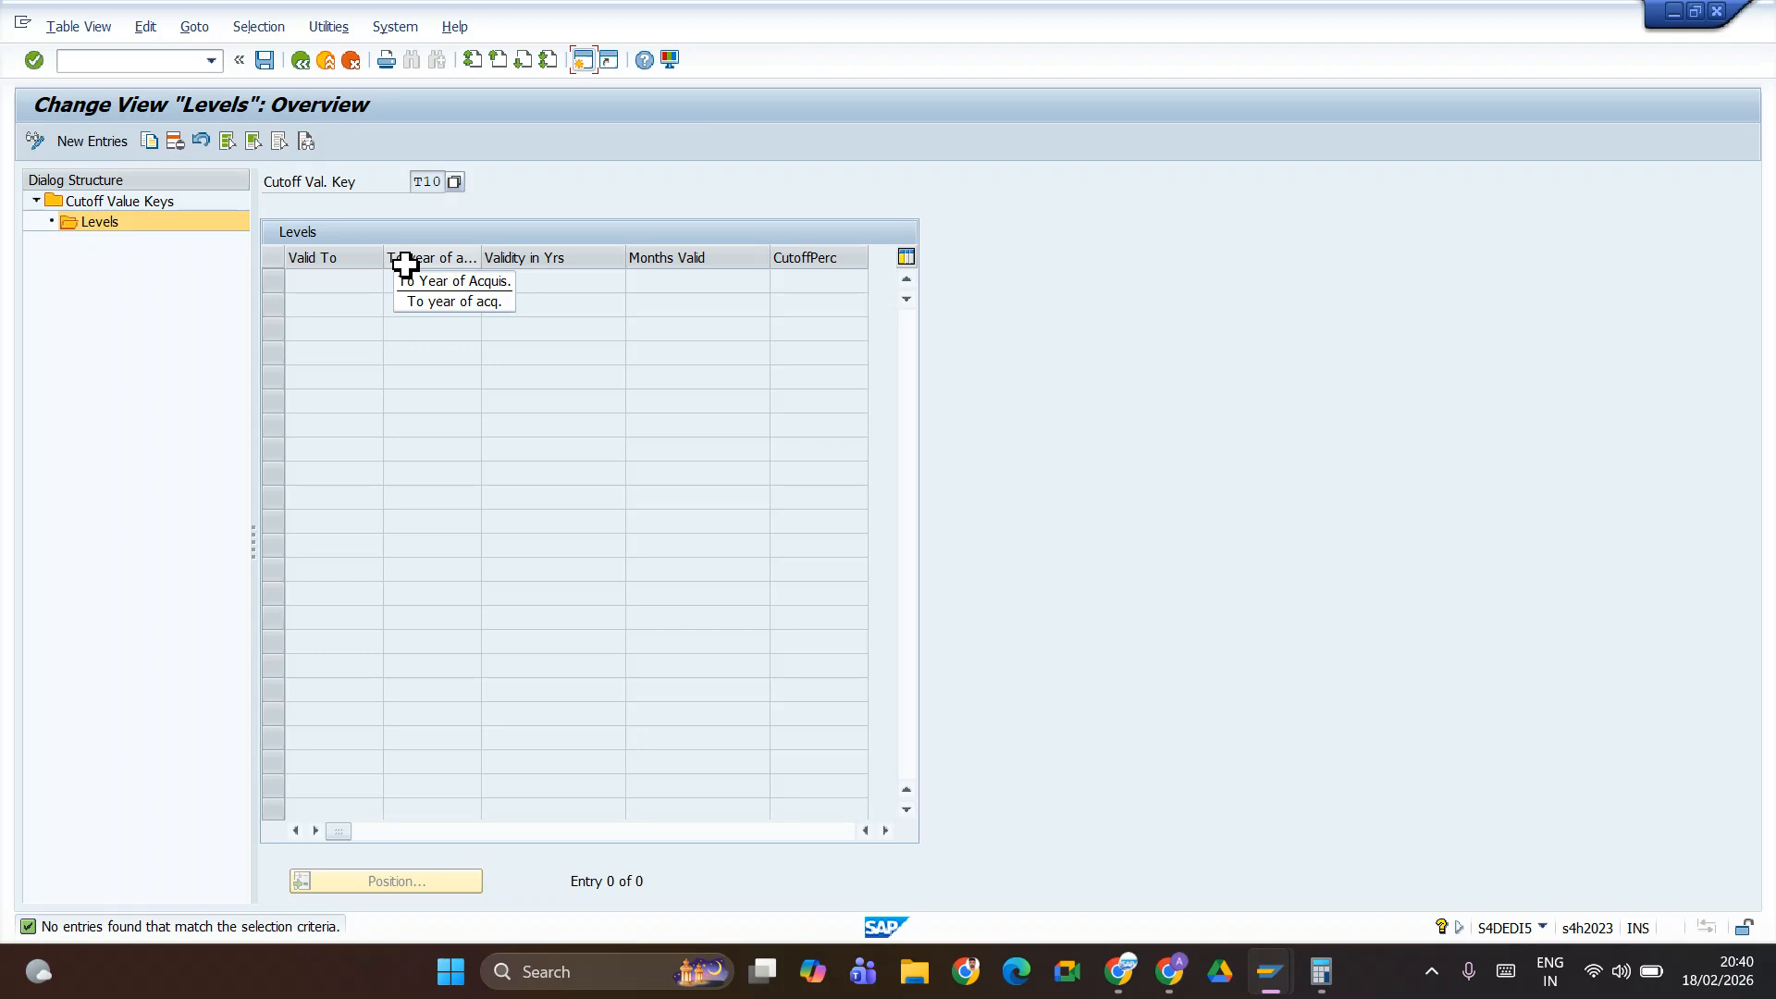
# - Add a level to cutoff key T10 with Valid To 9999, acquisition year 9999 and validity of 999 years
pyautogui.click(109, 146)
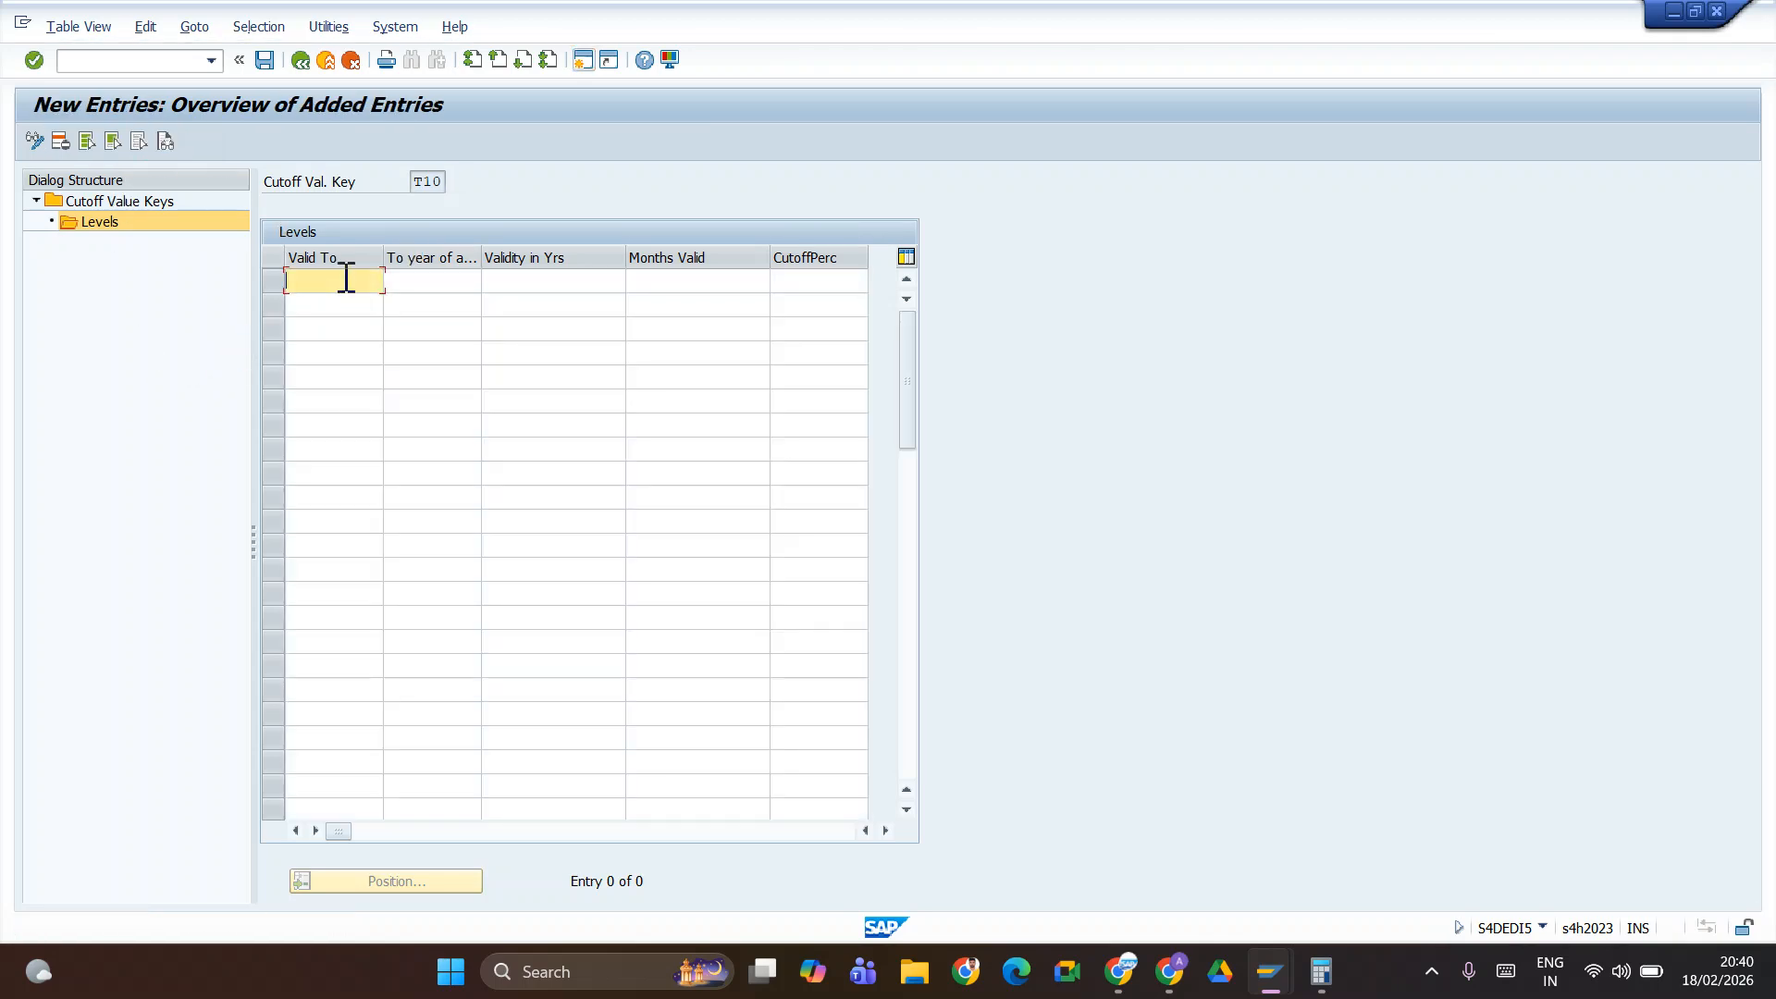
pyautogui.write('99')
pyautogui.click(342, 307)
pyautogui.click(431, 285)
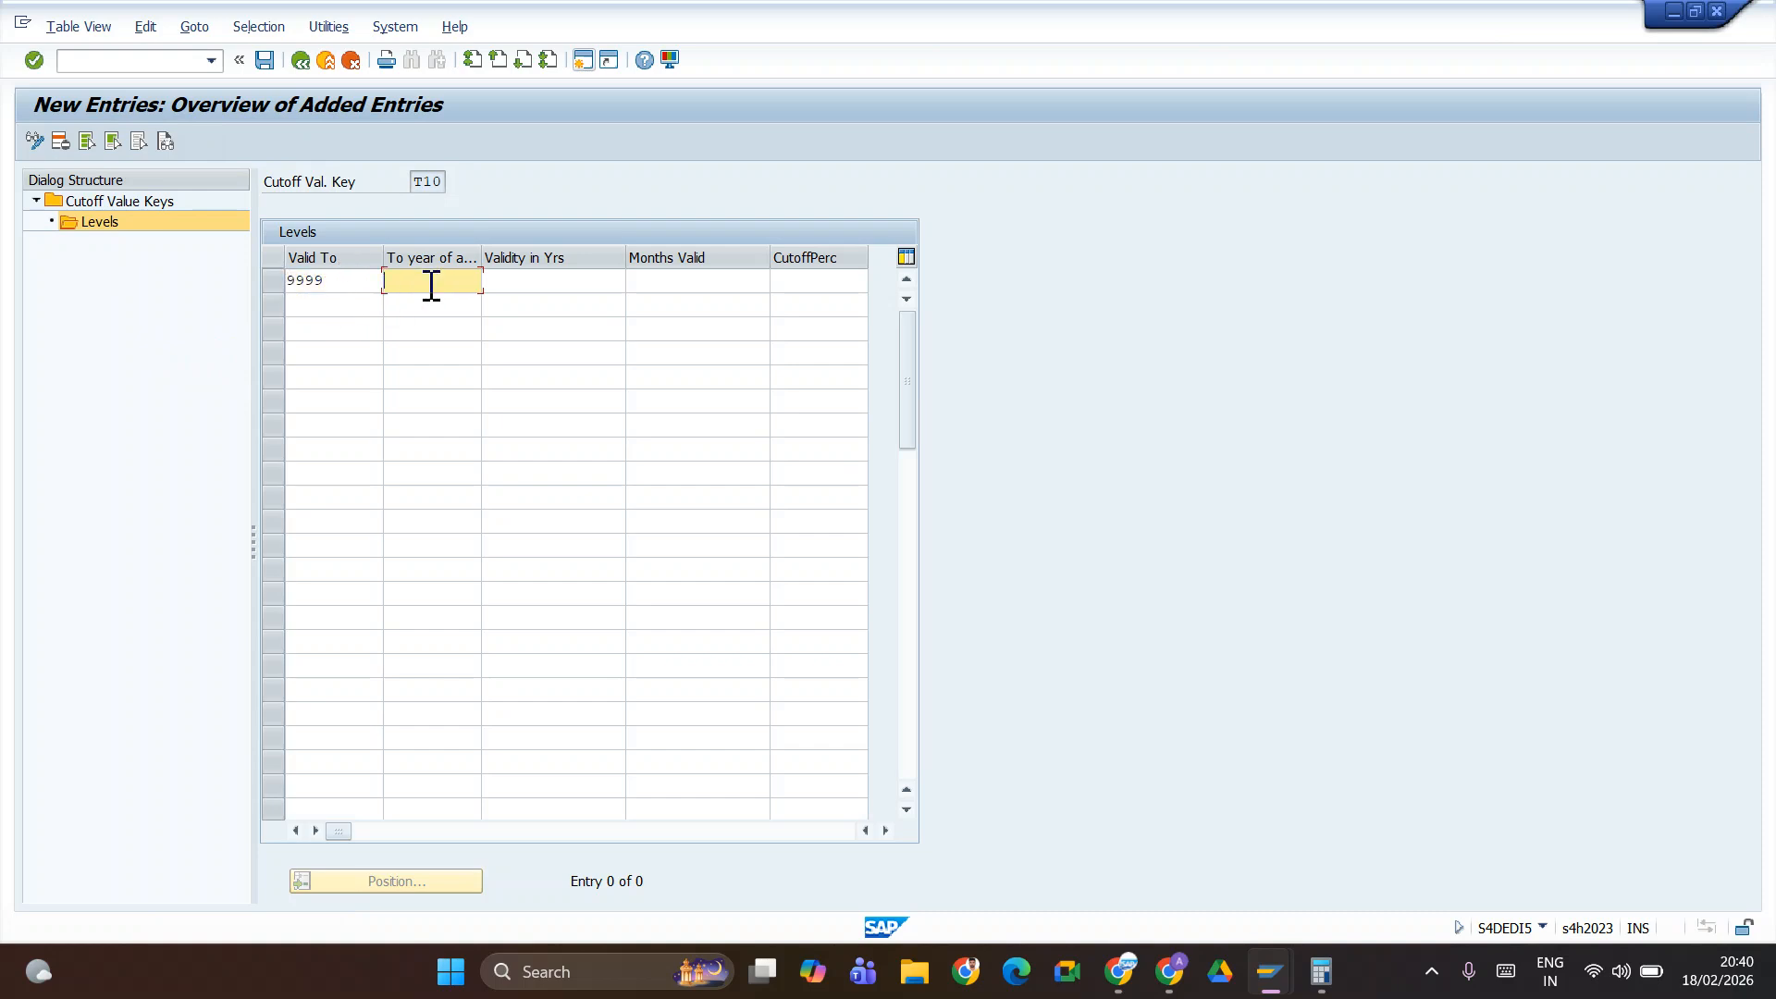
pyautogui.write('9')
pyautogui.click(428, 306)
pyautogui.click(494, 281)
pyautogui.write('99')
pyautogui.click(525, 305)
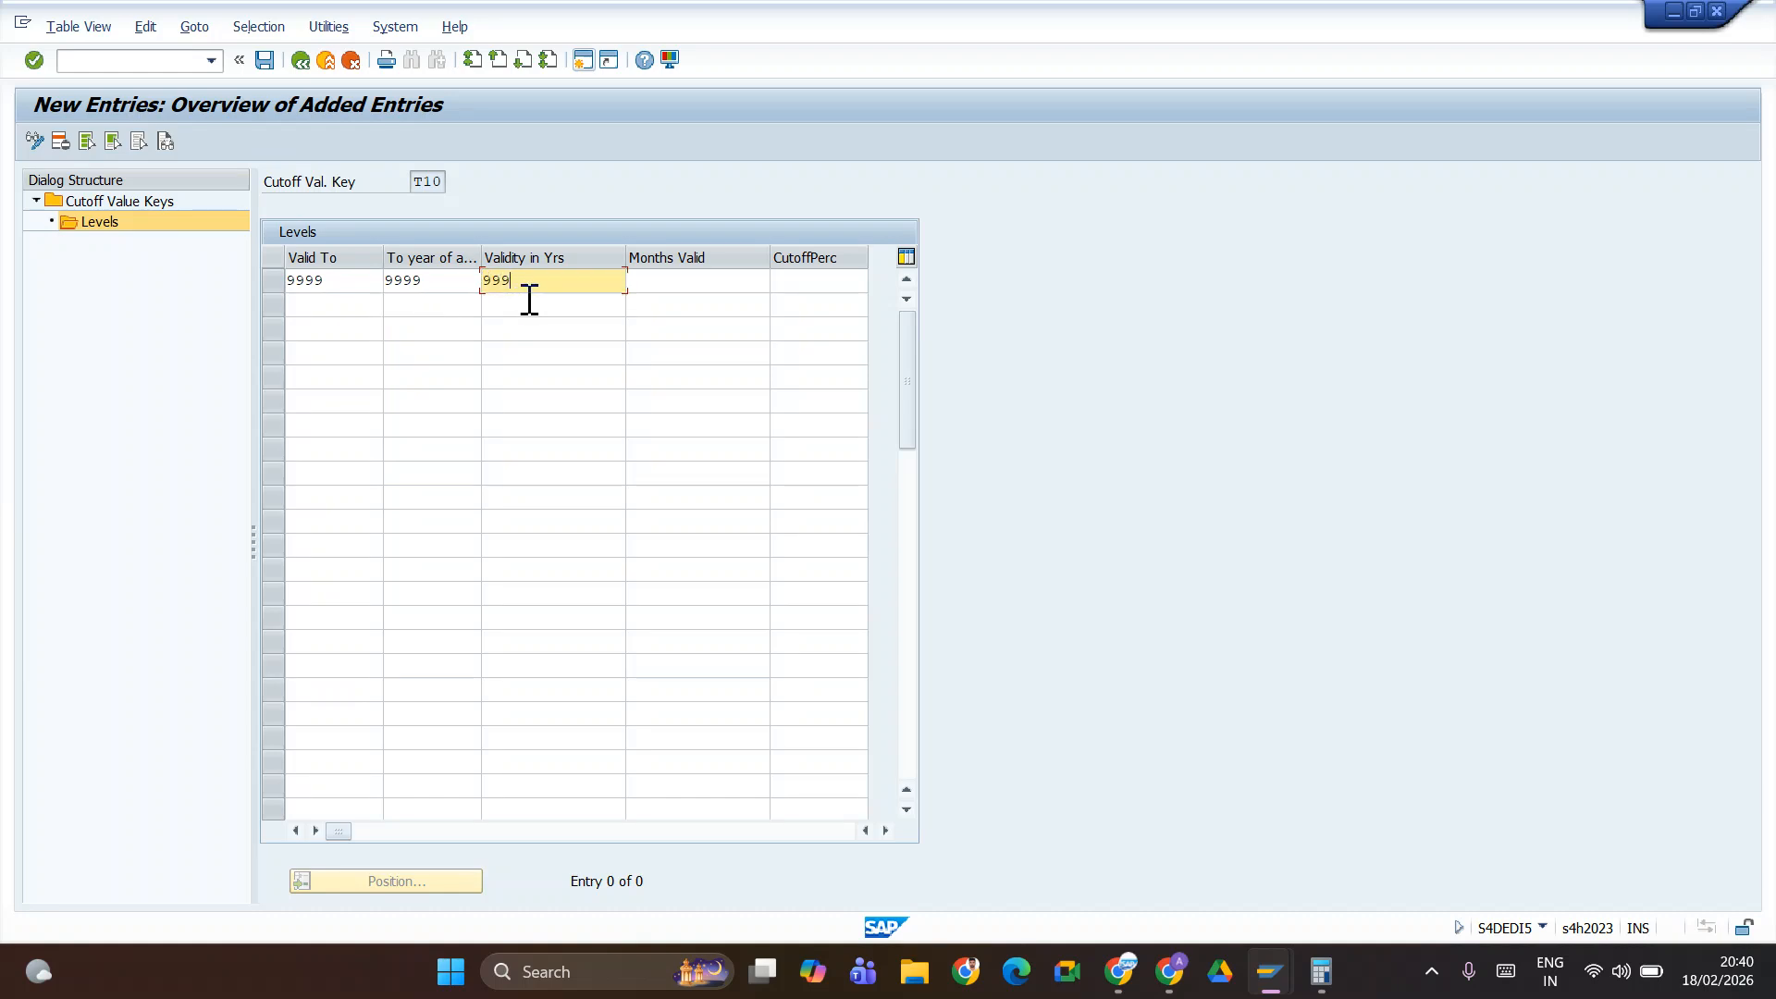
# - Set the level's months valid to 12 and cutoff percentage to 5, and save it to the proposed customizing request
pyautogui.click(667, 283)
pyautogui.write('12')
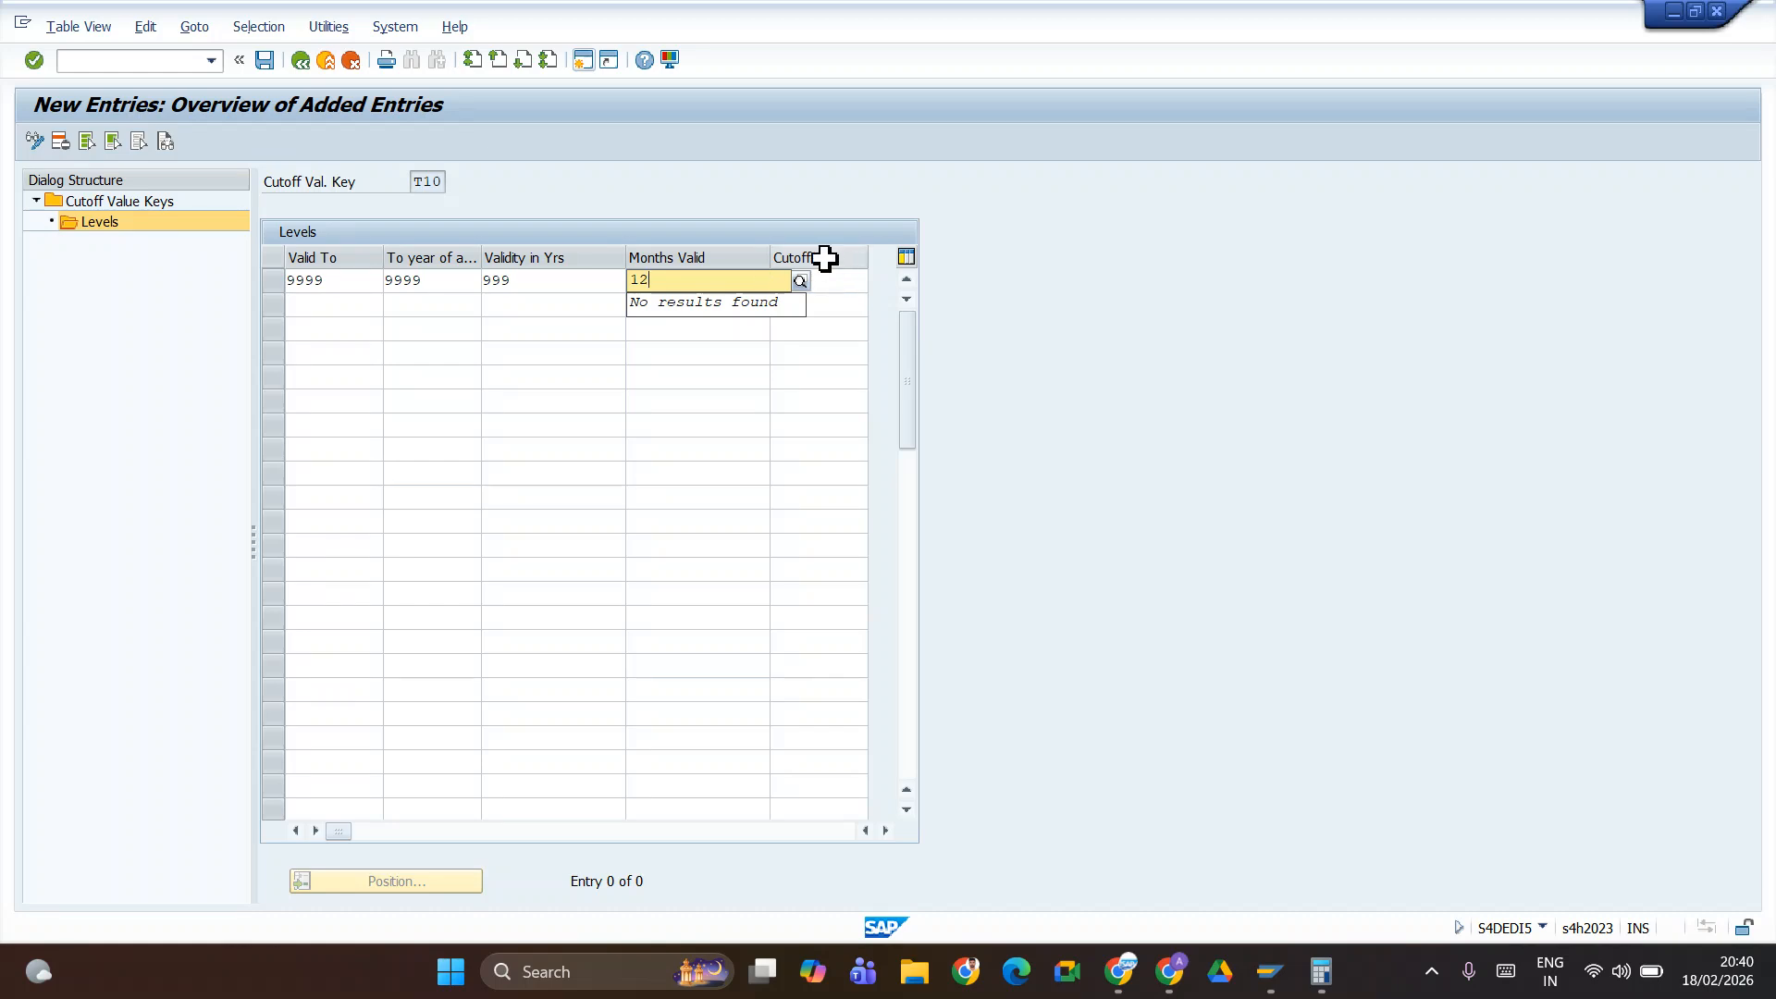
pyautogui.click(827, 286)
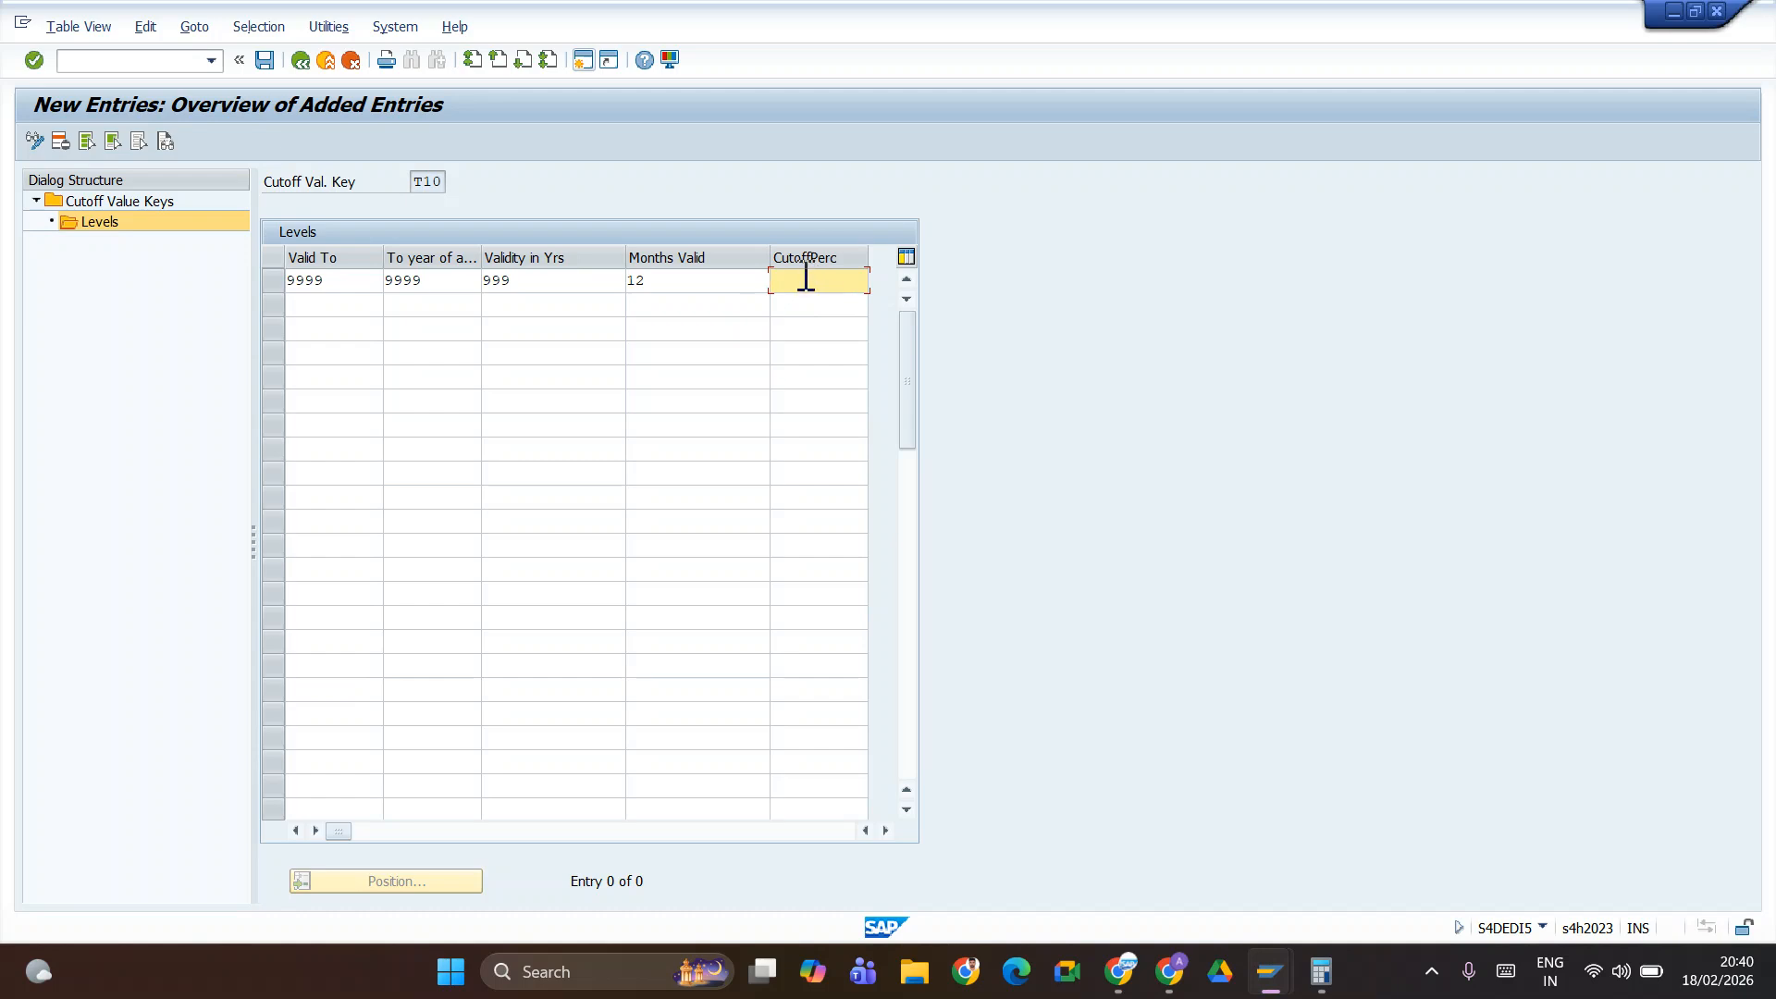
pyautogui.write('5')
pyautogui.click(266, 61)
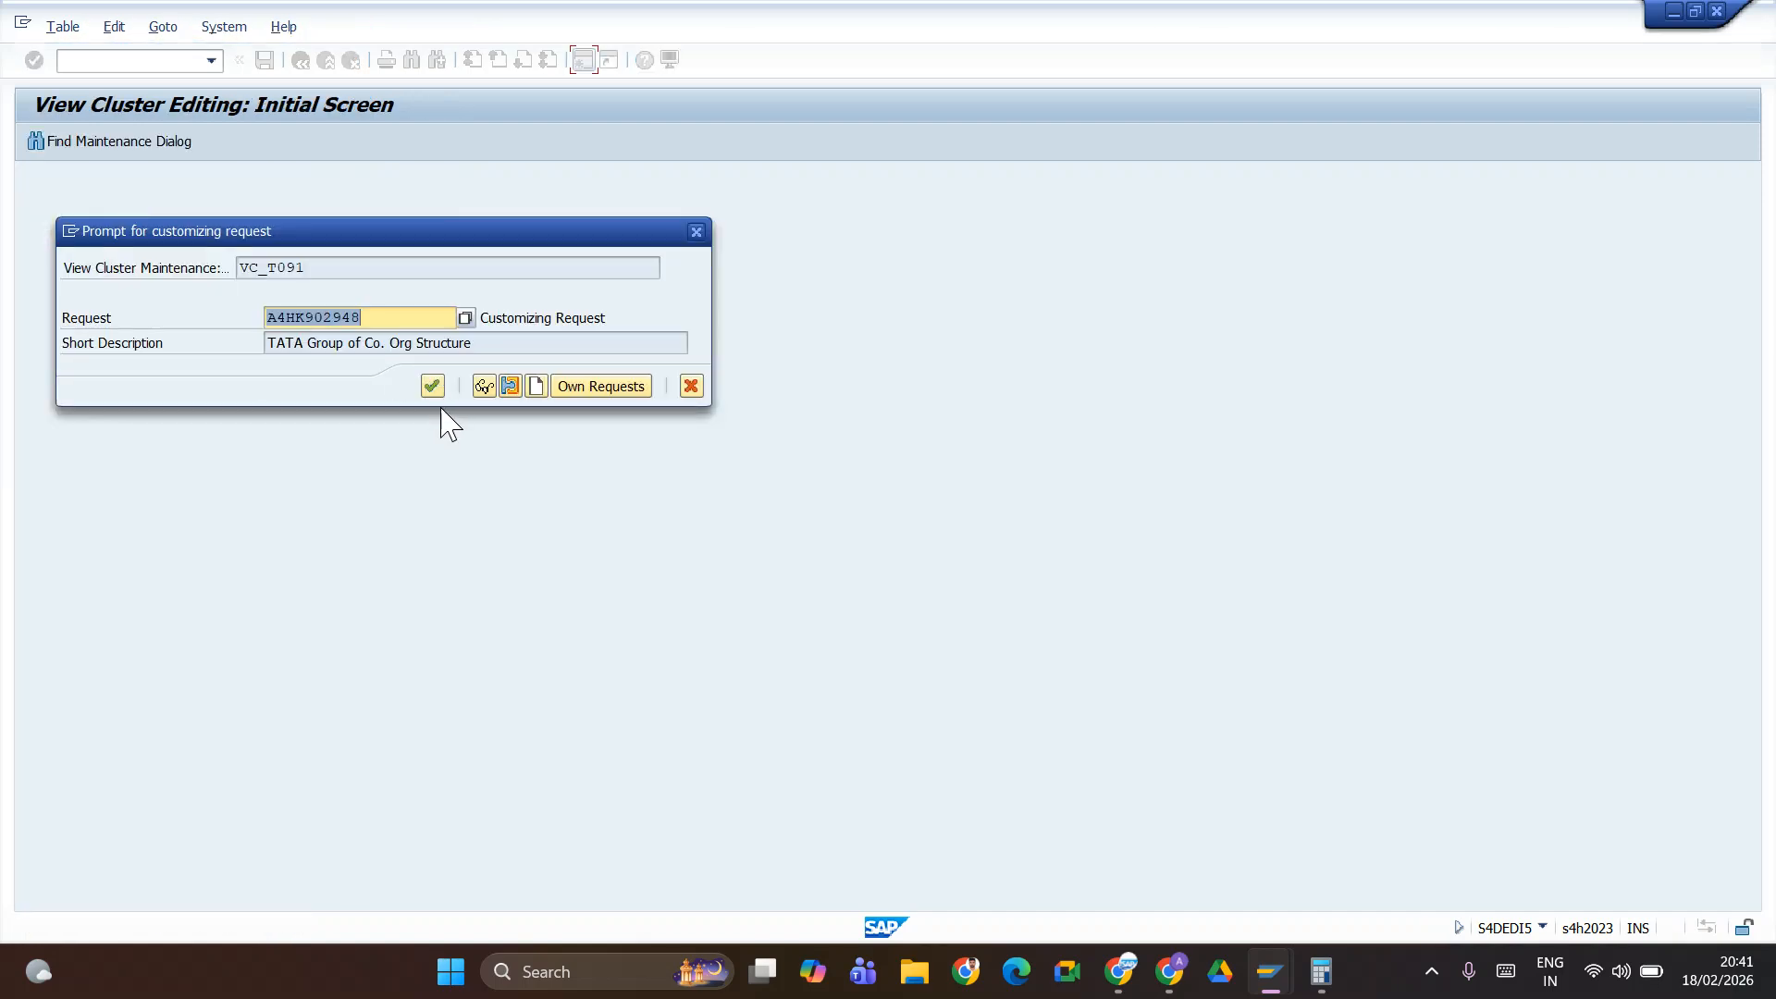
pyautogui.click(432, 386)
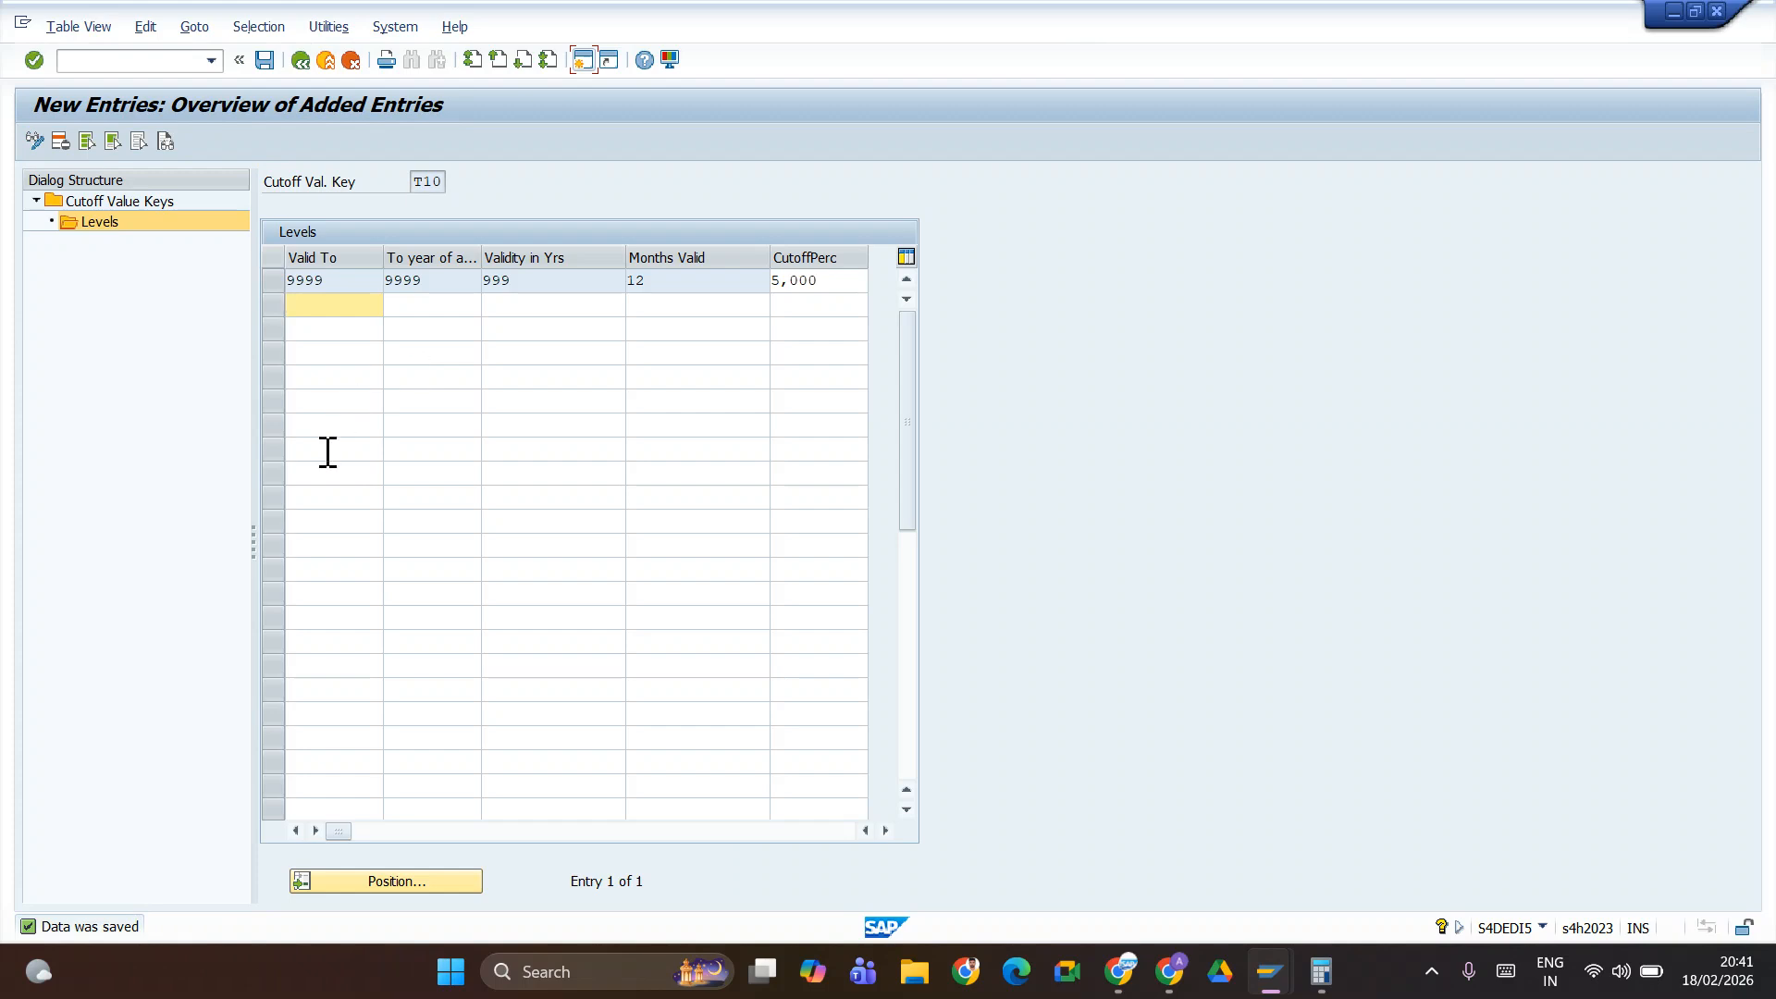
# - Leave the cutoff value keys and open the Maintain Depreciation Key activity for chart of depreciation TATE
pyautogui.click(297, 61)
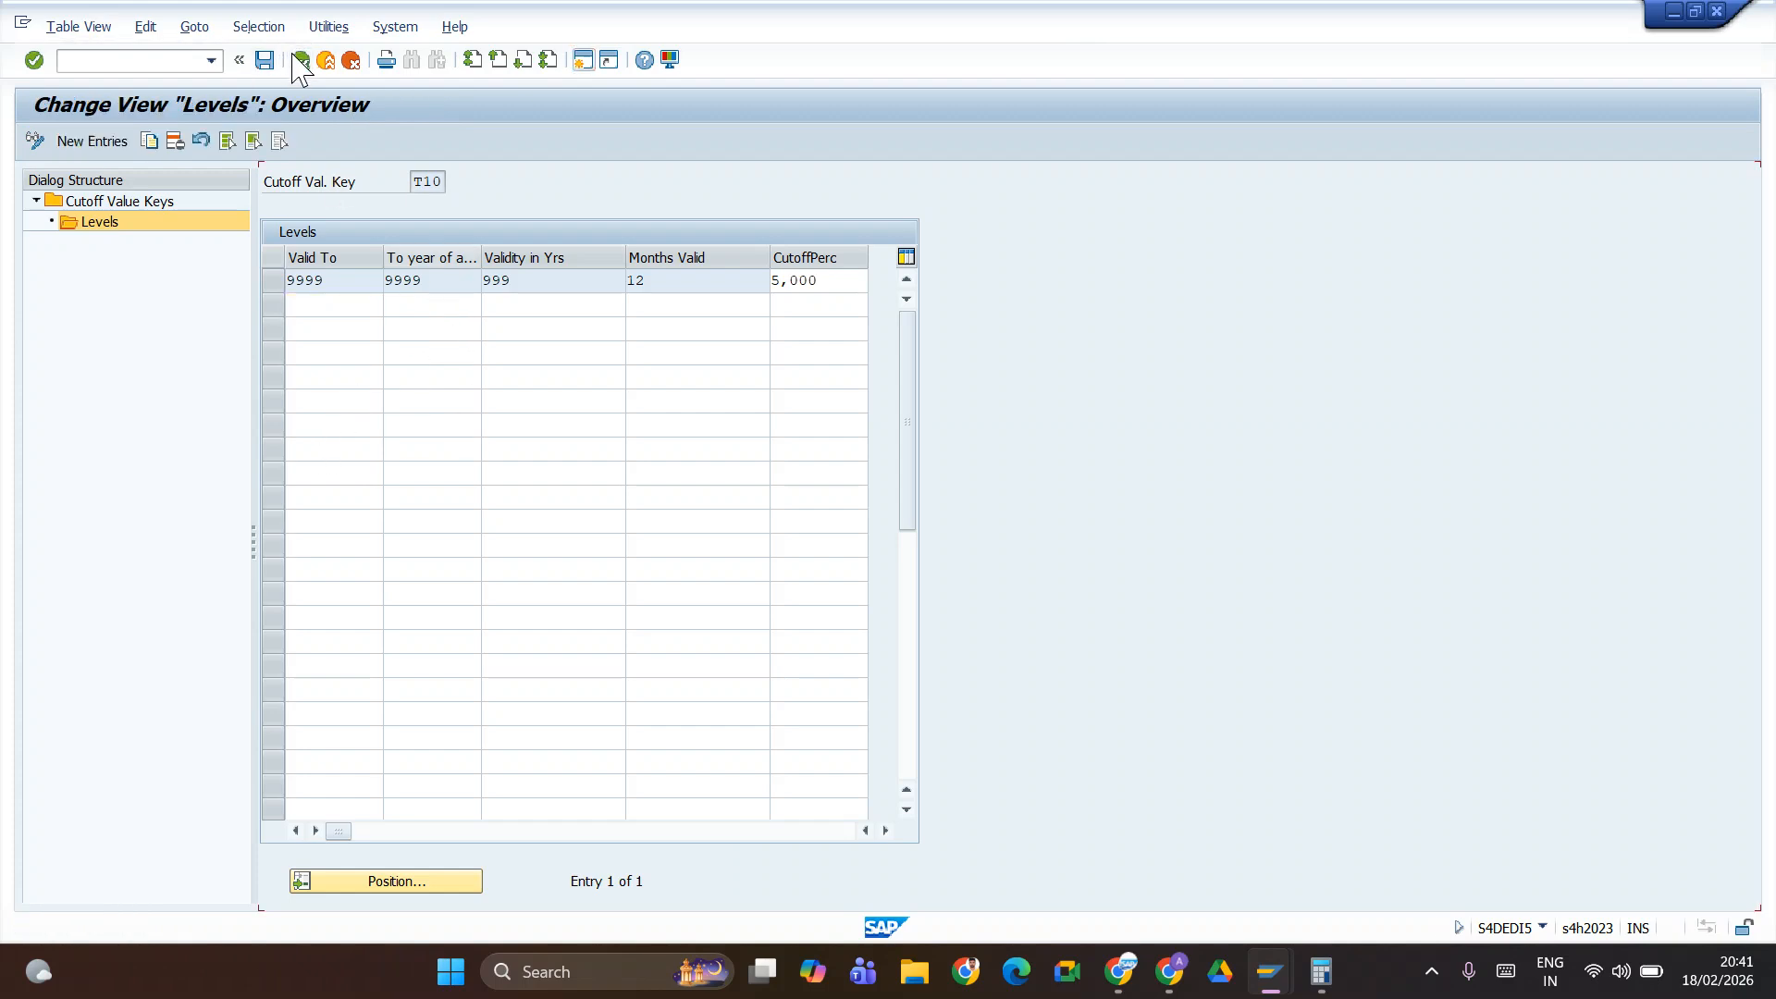
pyautogui.click(294, 59)
pyautogui.click(298, 61)
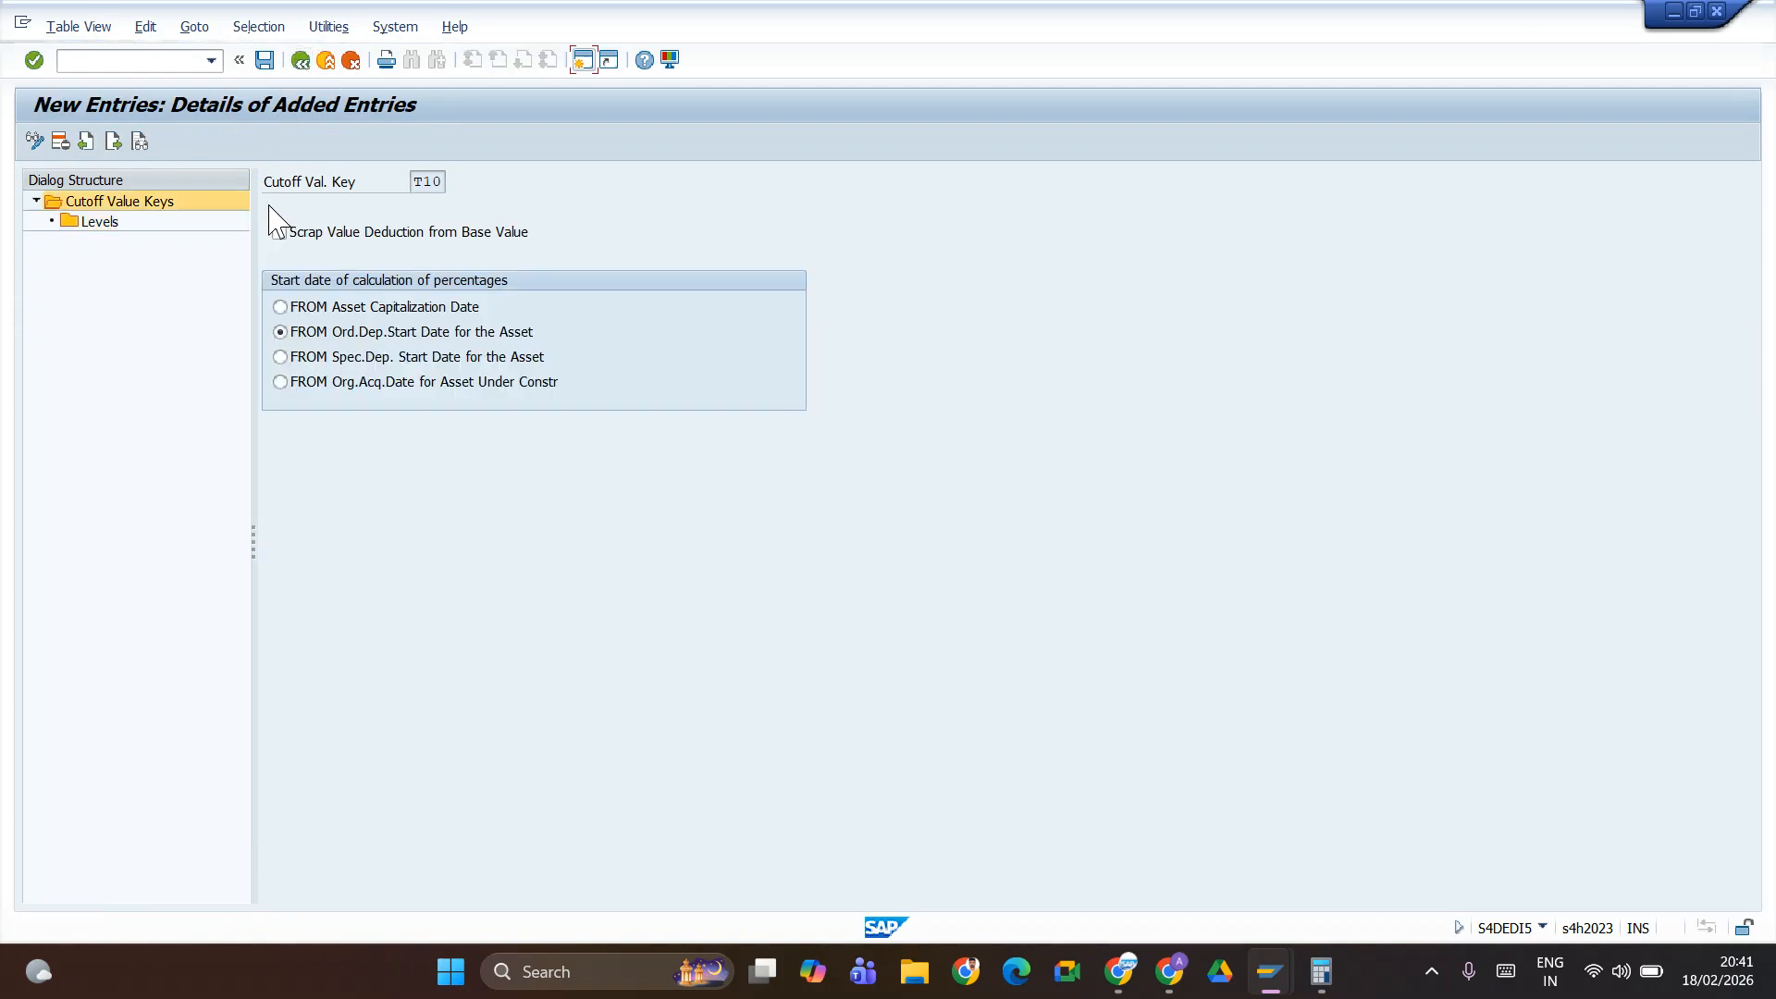
pyautogui.click(301, 61)
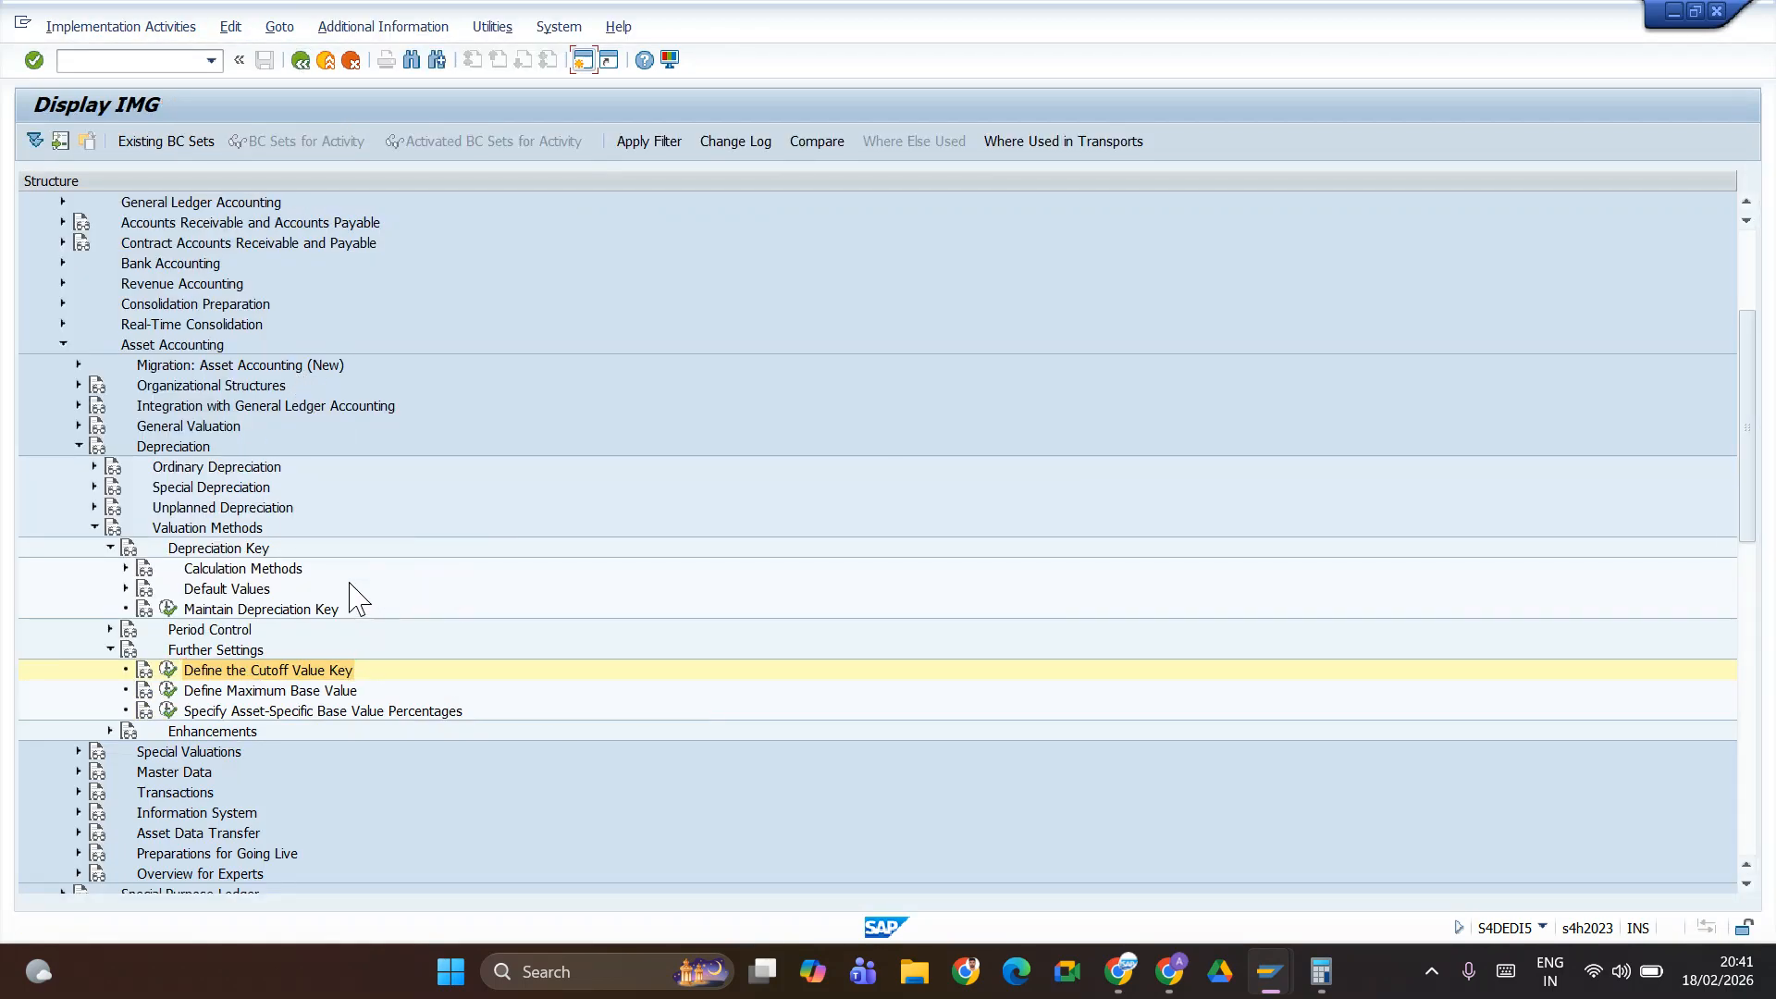
pyautogui.click(110, 548)
pyautogui.click(110, 589)
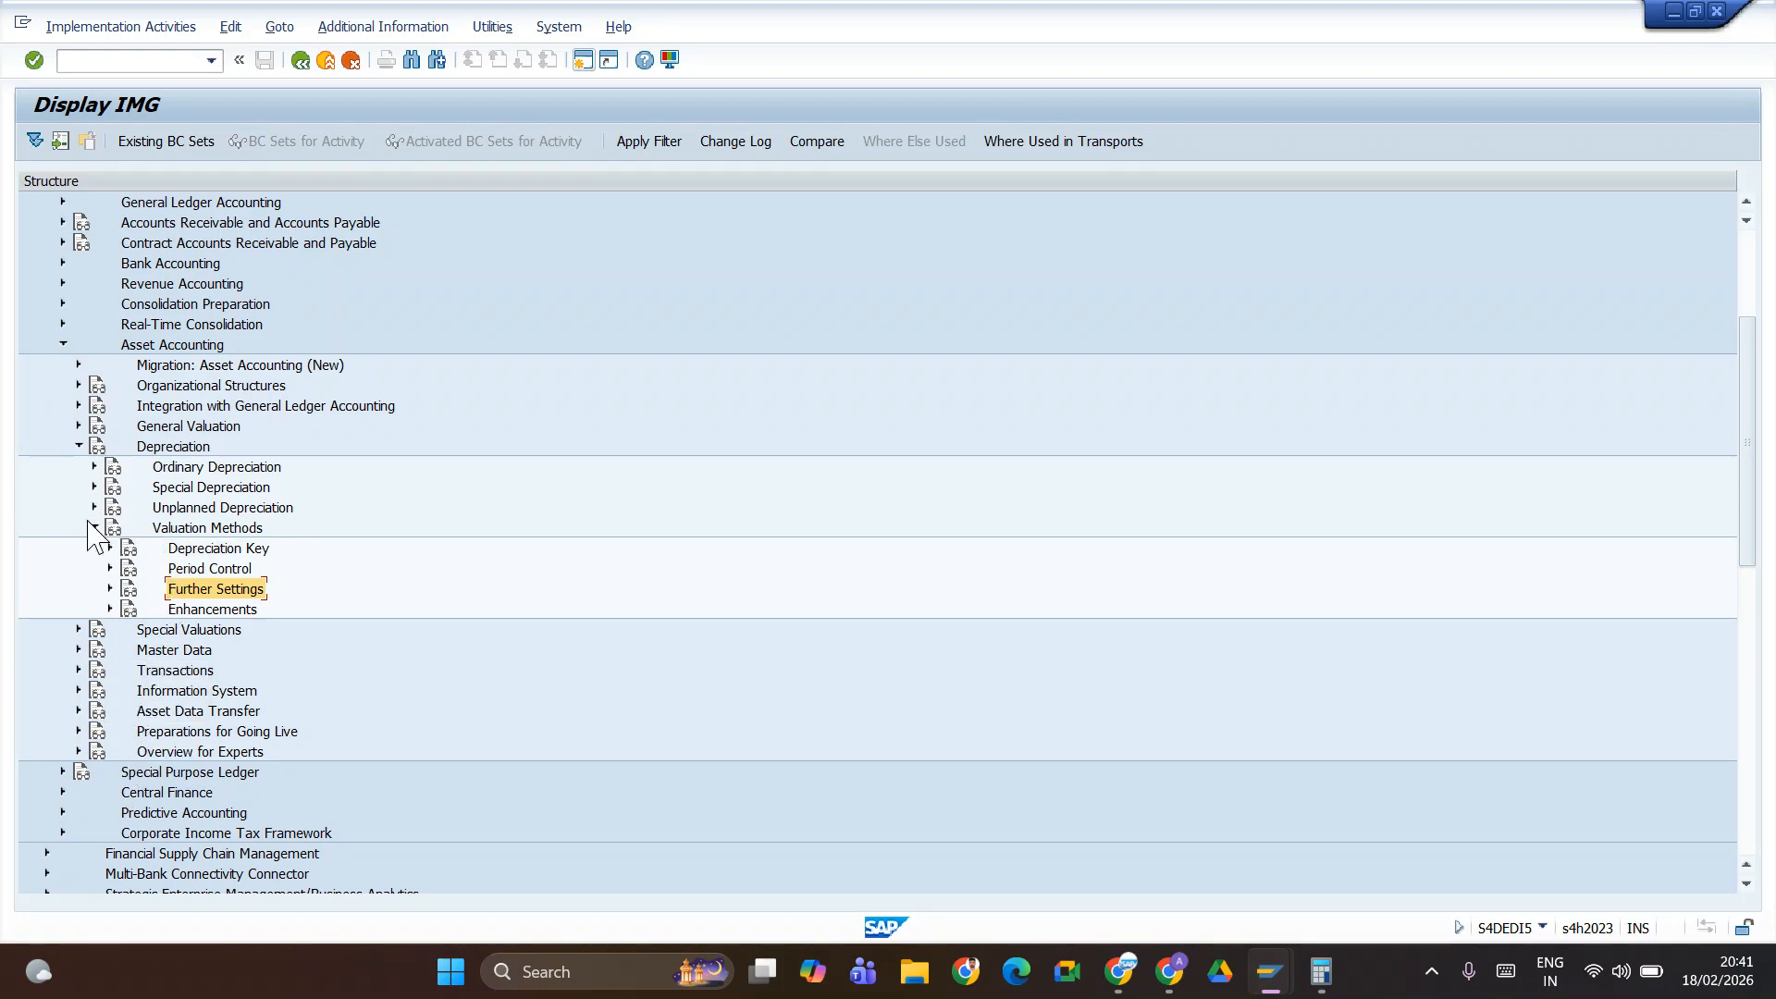
pyautogui.click(110, 548)
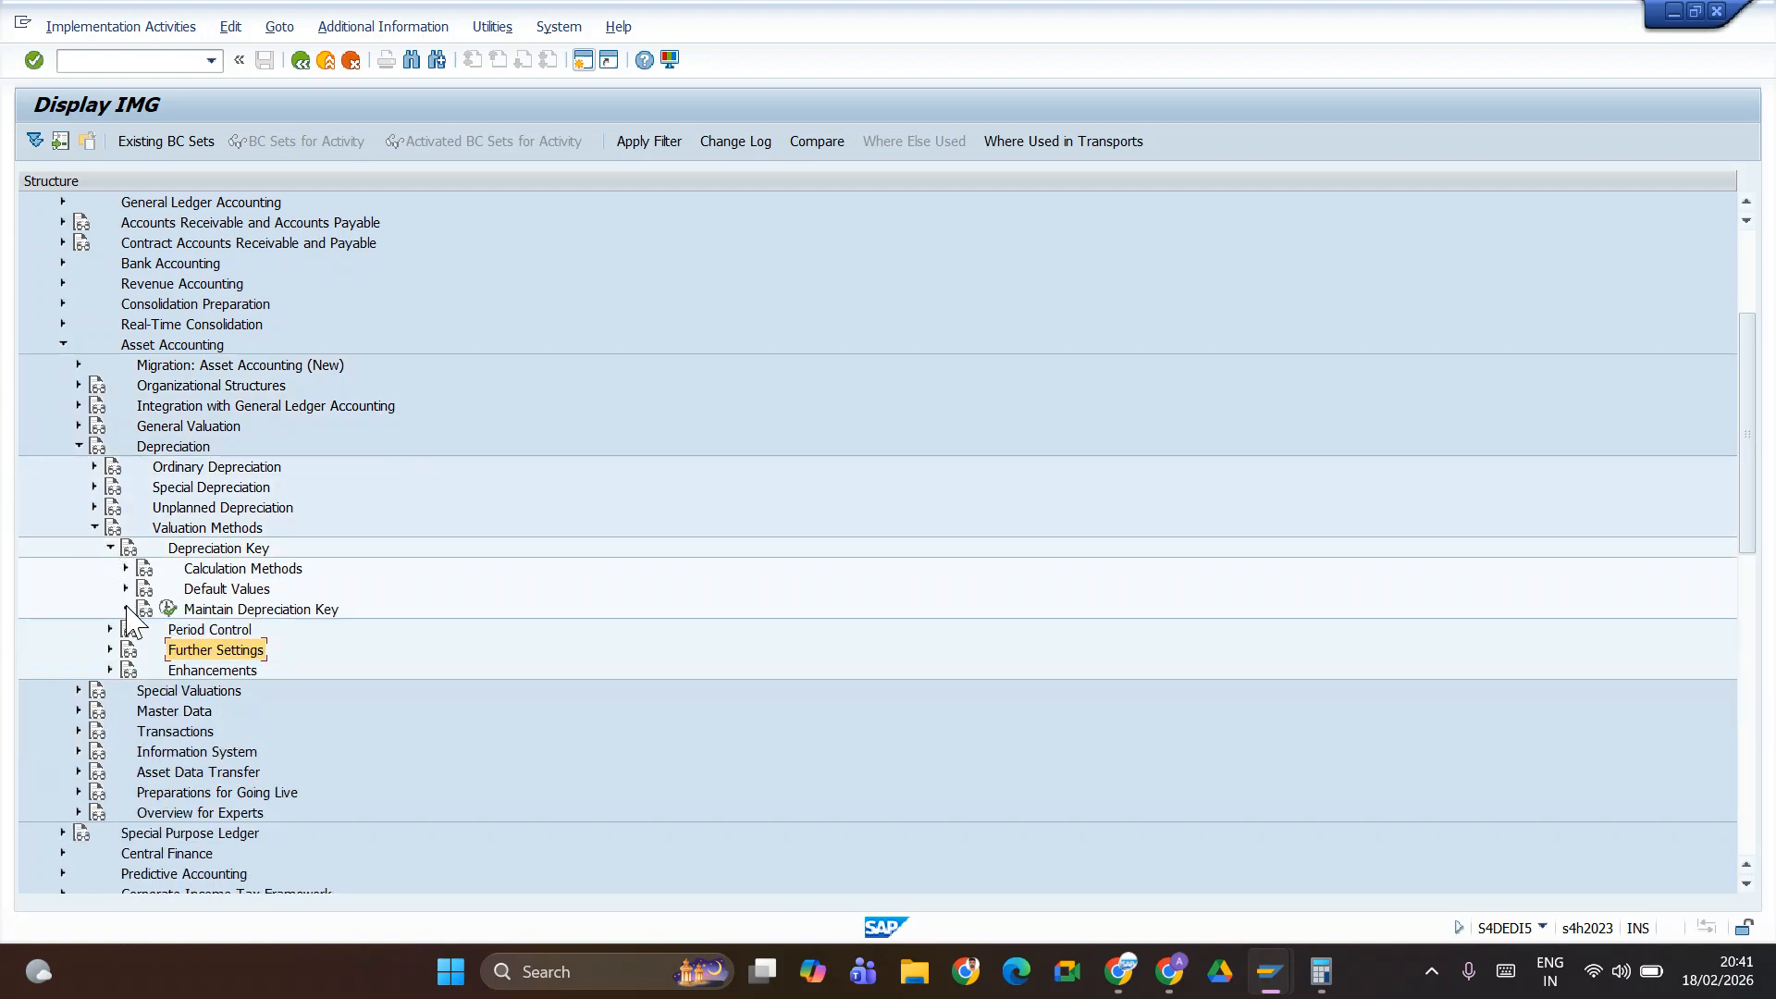
pyautogui.click(167, 608)
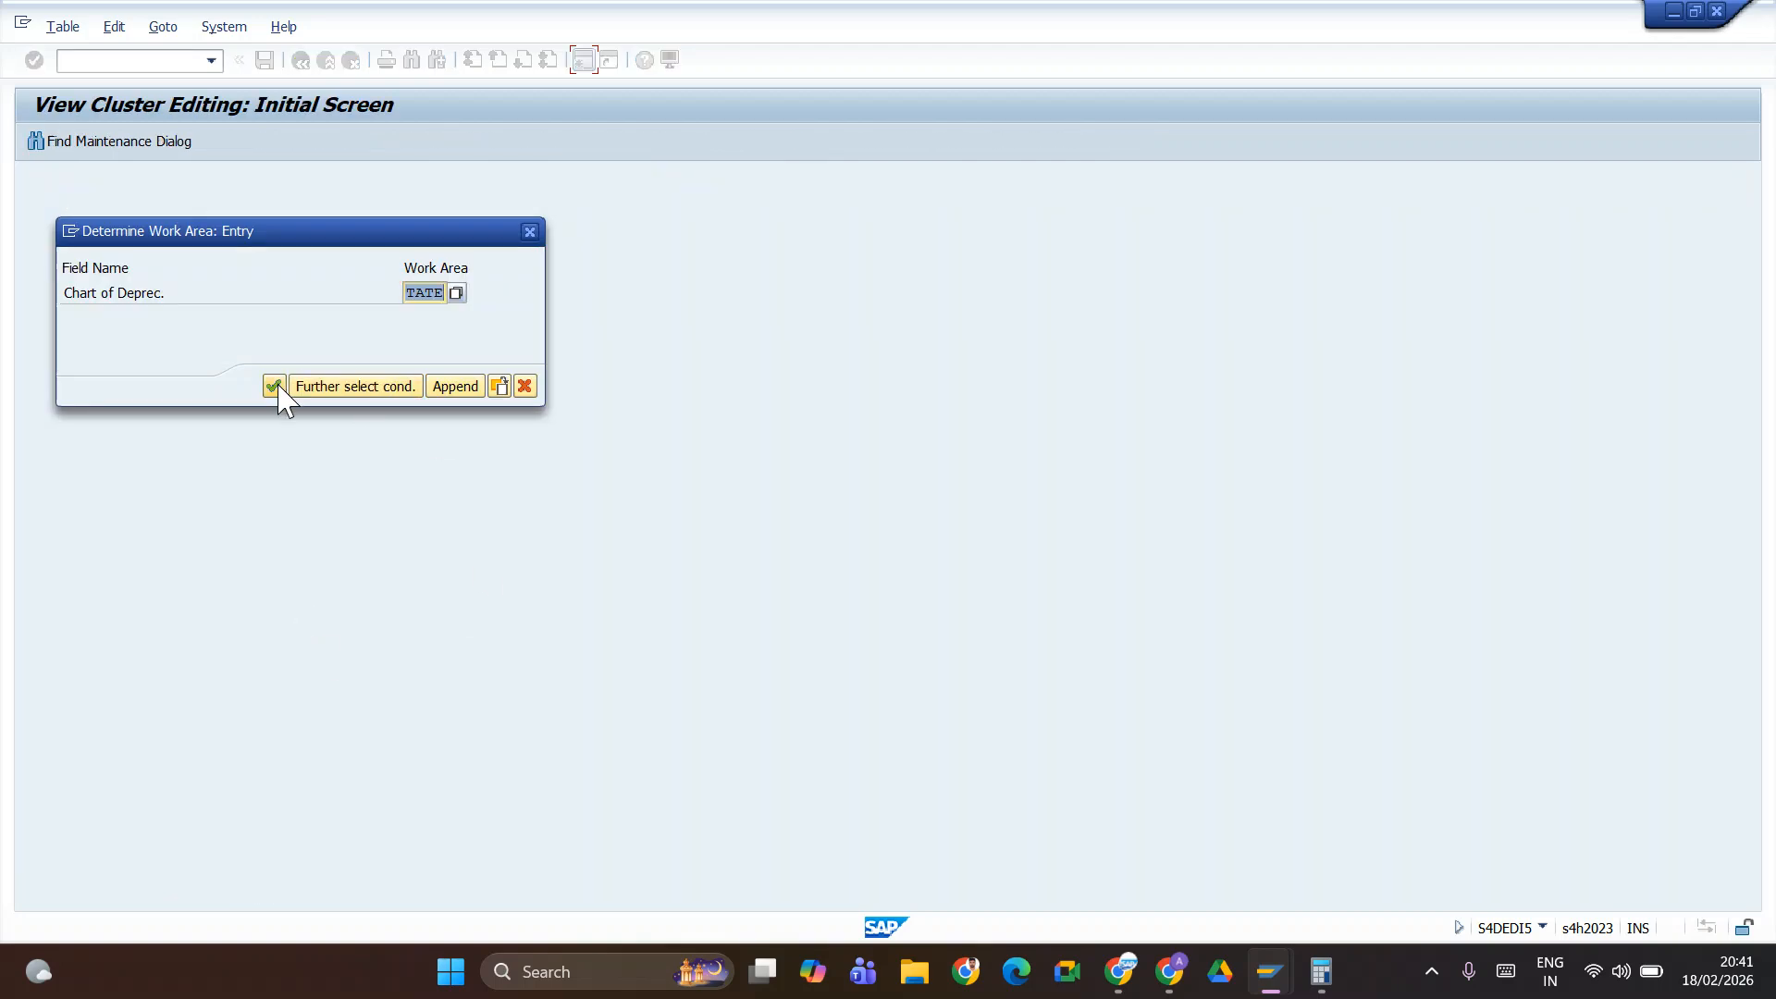
pyautogui.click(277, 389)
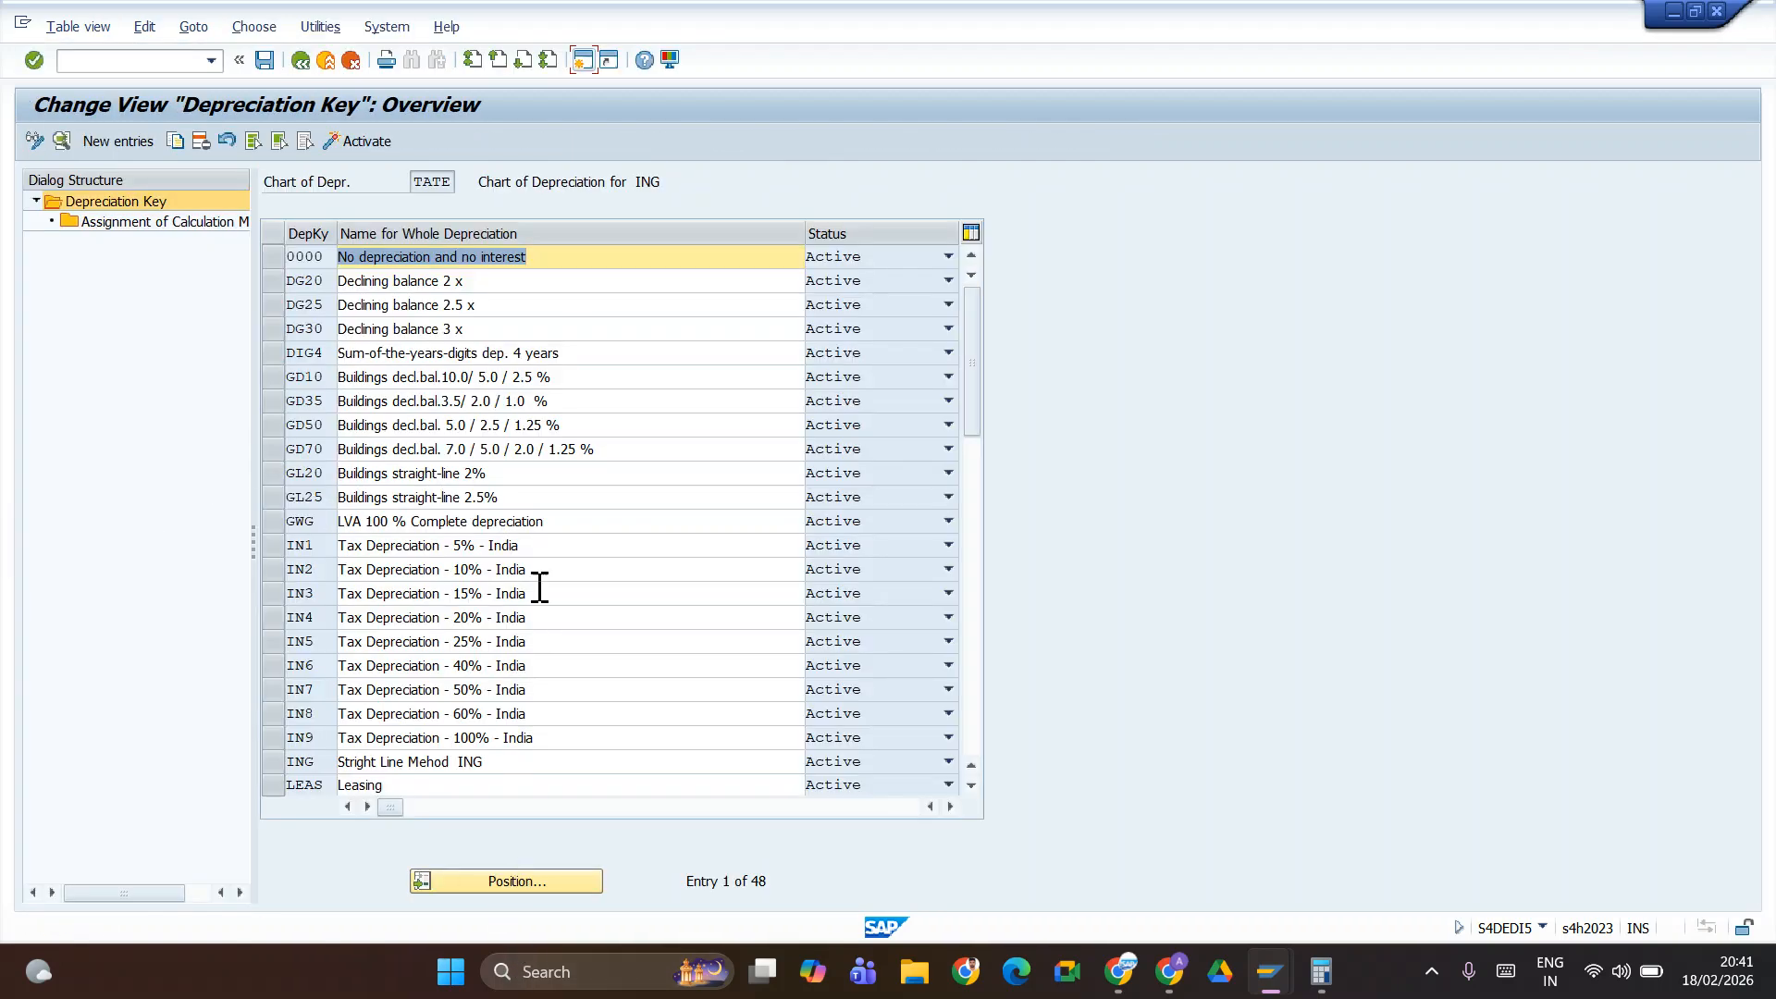
# - Look through the list of existing depreciation keys, their names and their statuses
pyautogui.scroll(-15, 515, 608)
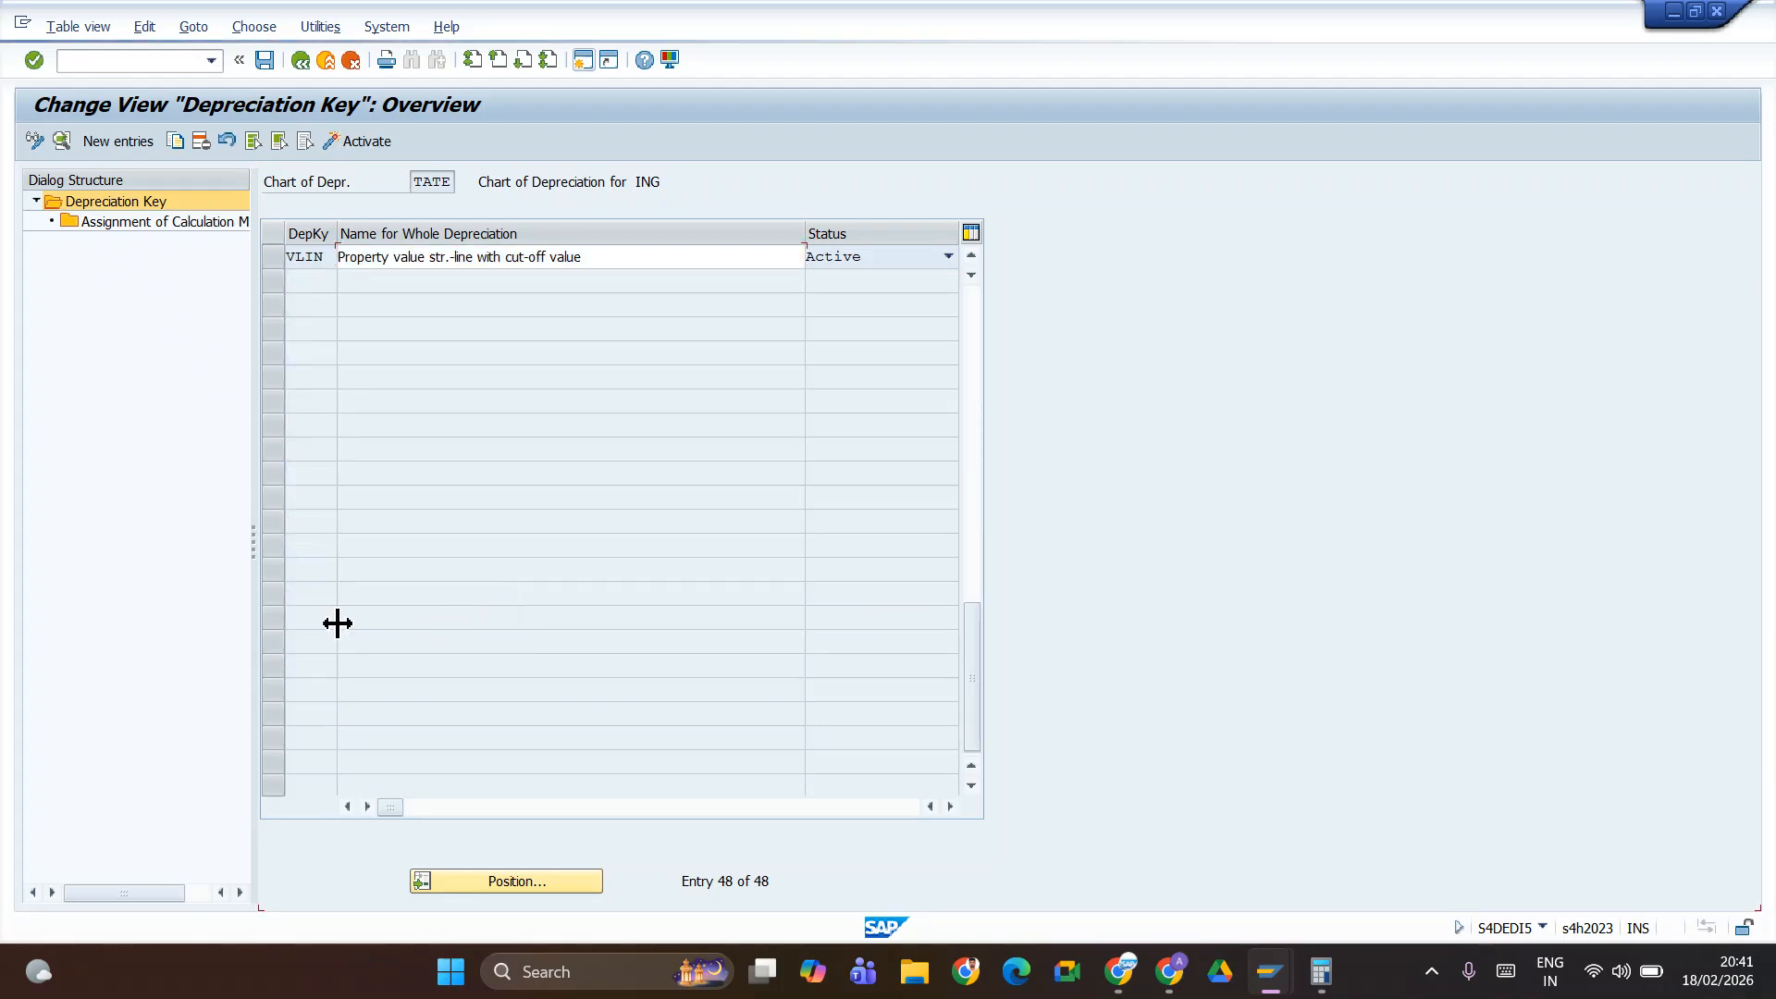
pyautogui.scroll(9, 344, 601)
pyautogui.scroll(7, 388, 481)
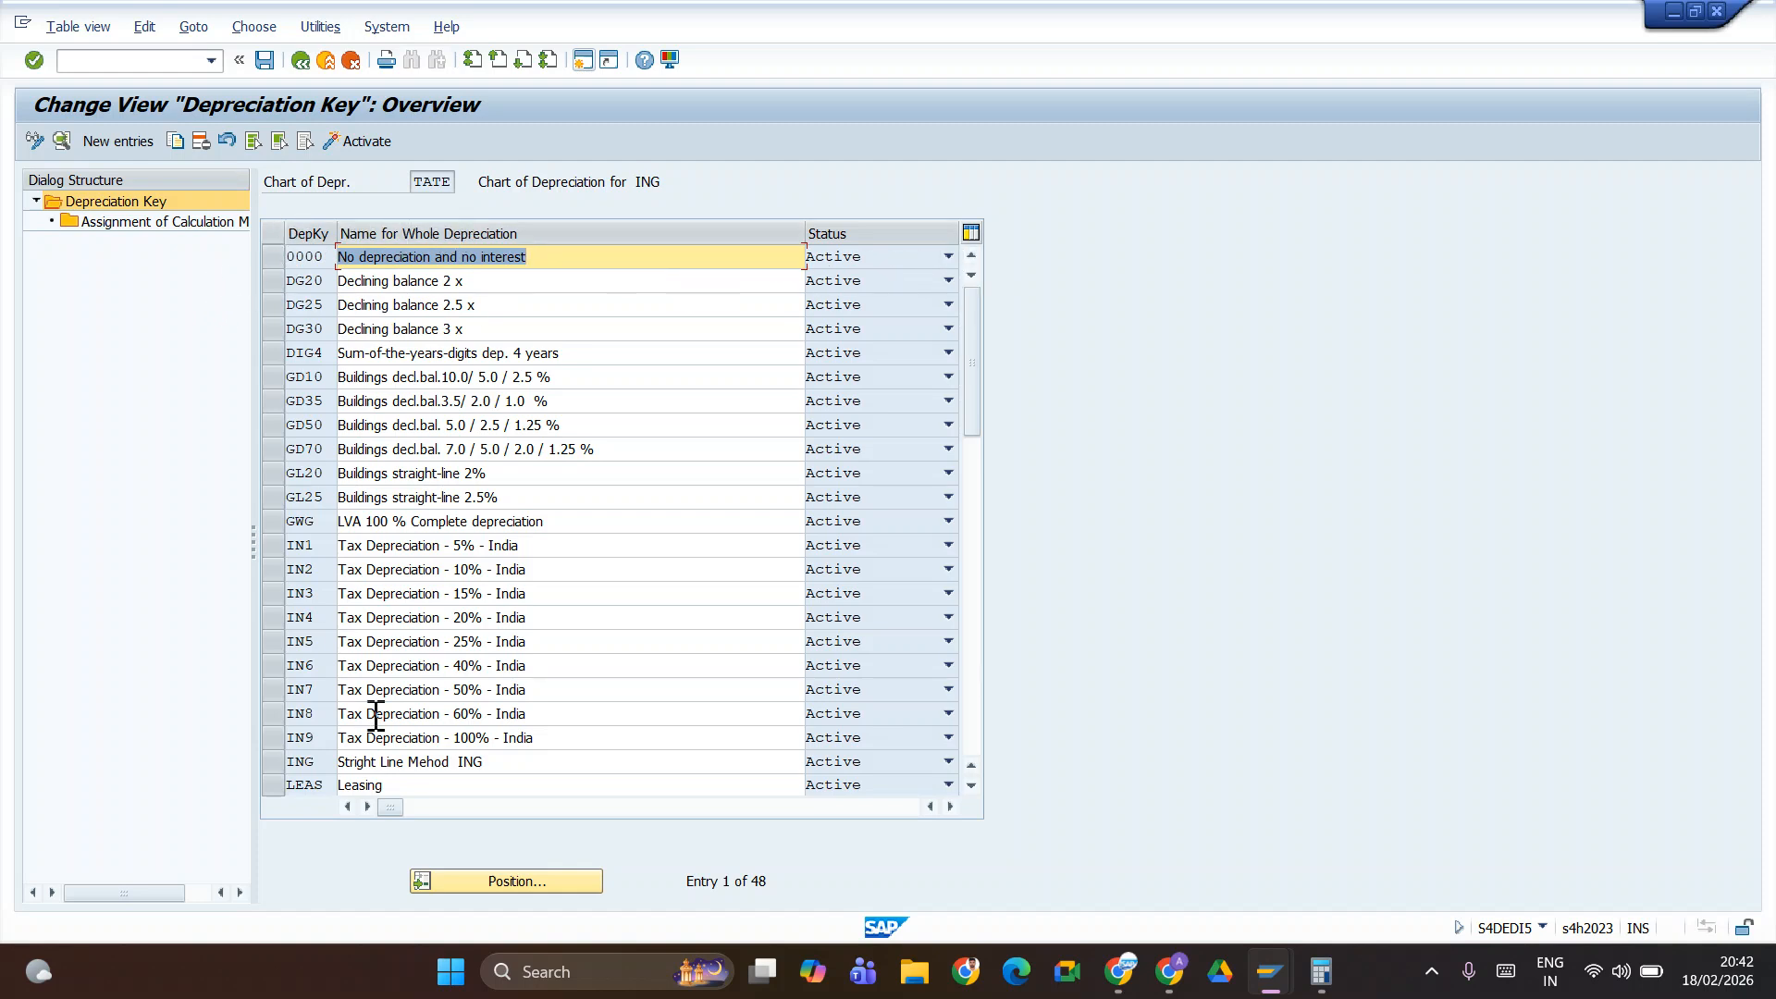
pyautogui.click(425, 548)
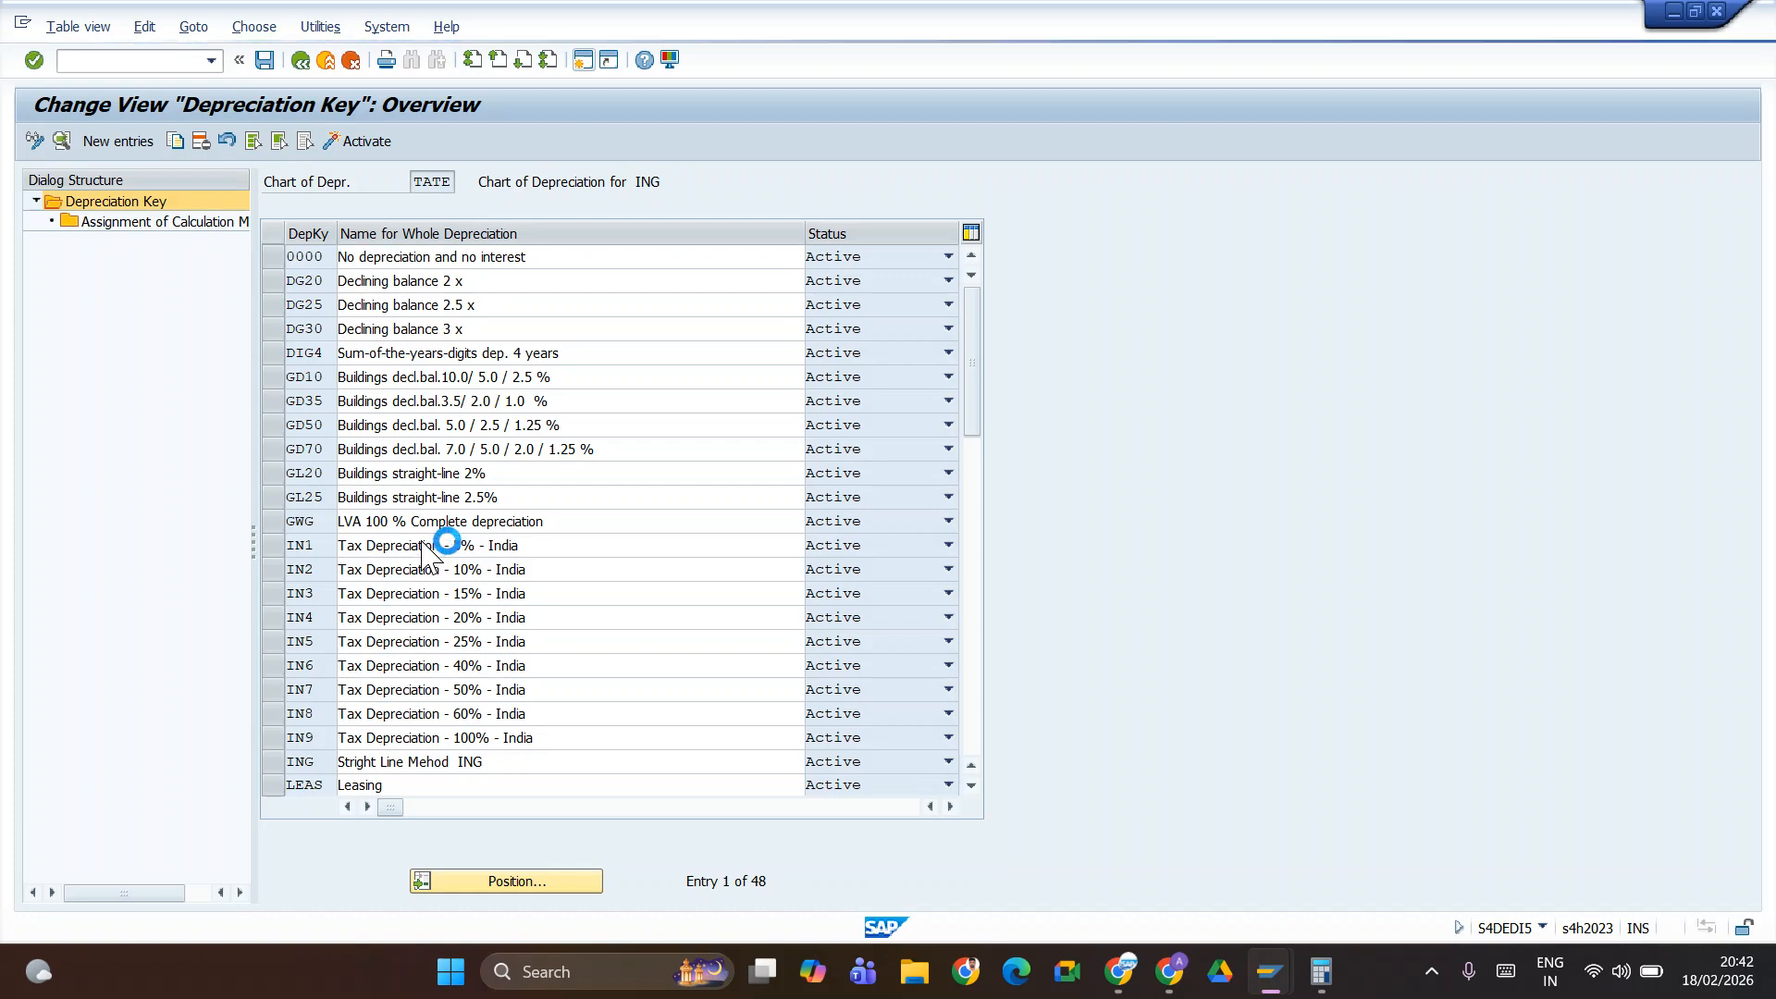
pyautogui.scroll(-9, 444, 546)
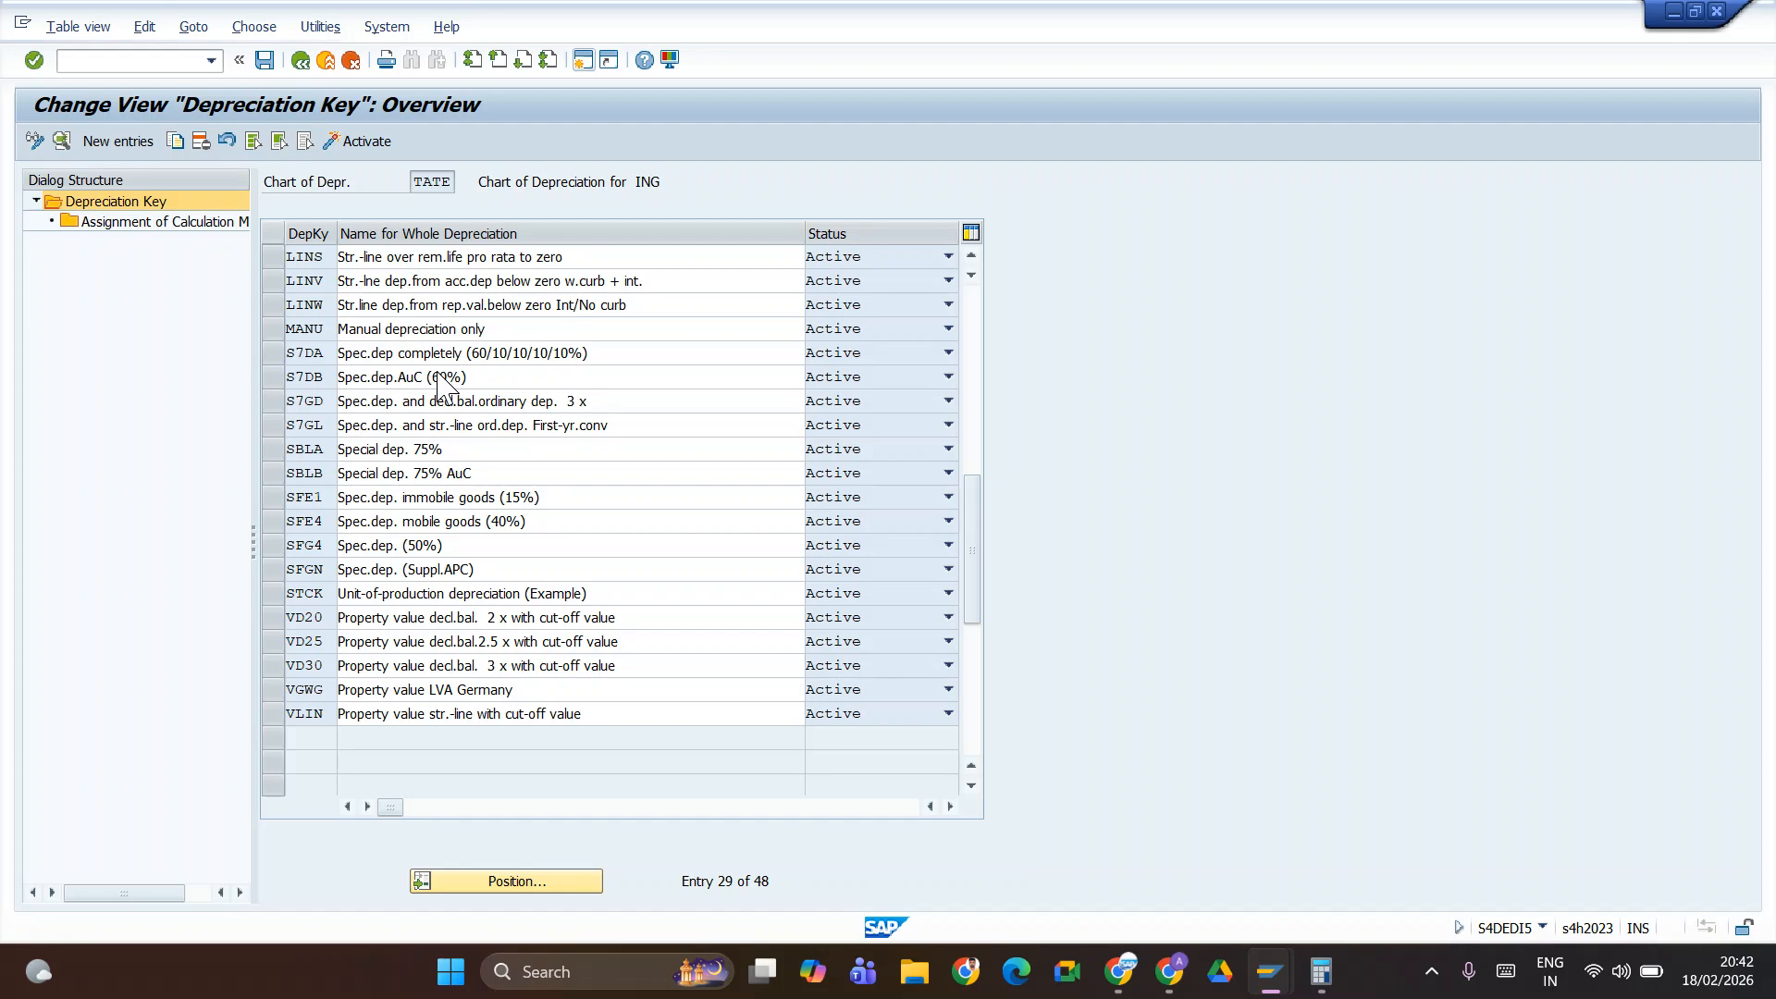
pyautogui.scroll(9, 443, 396)
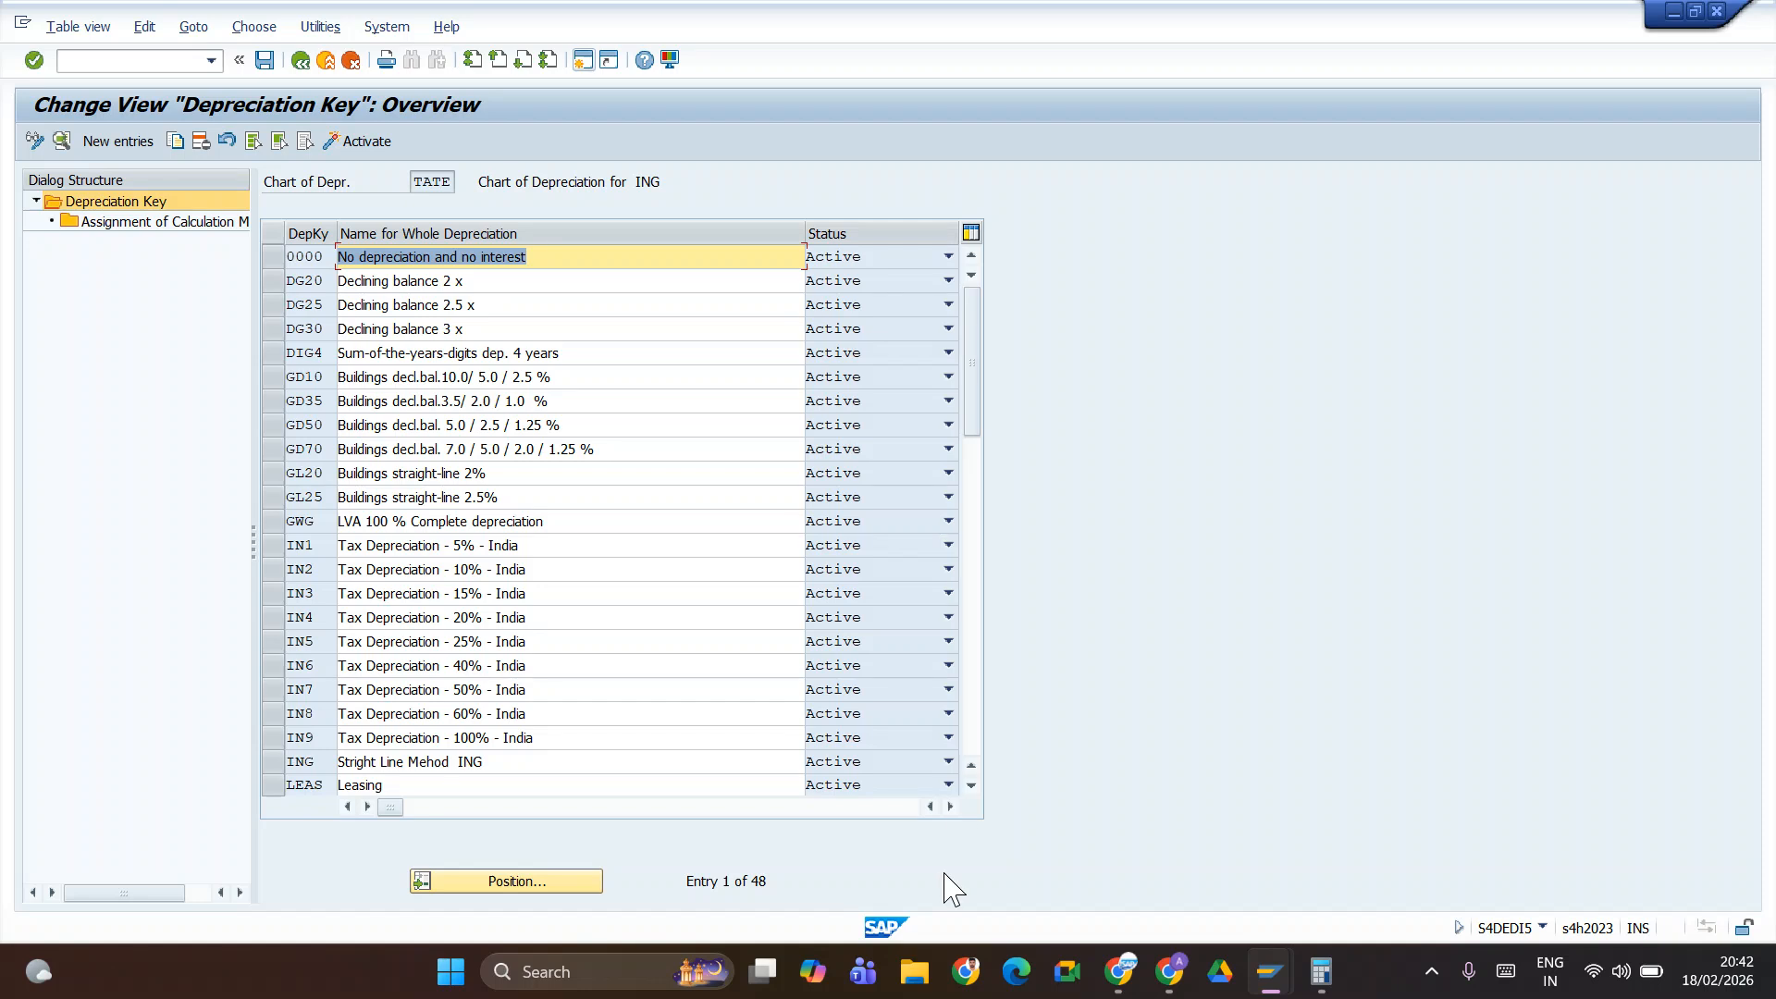
pyautogui.click(425, 472)
pyautogui.scroll(-15, 425, 474)
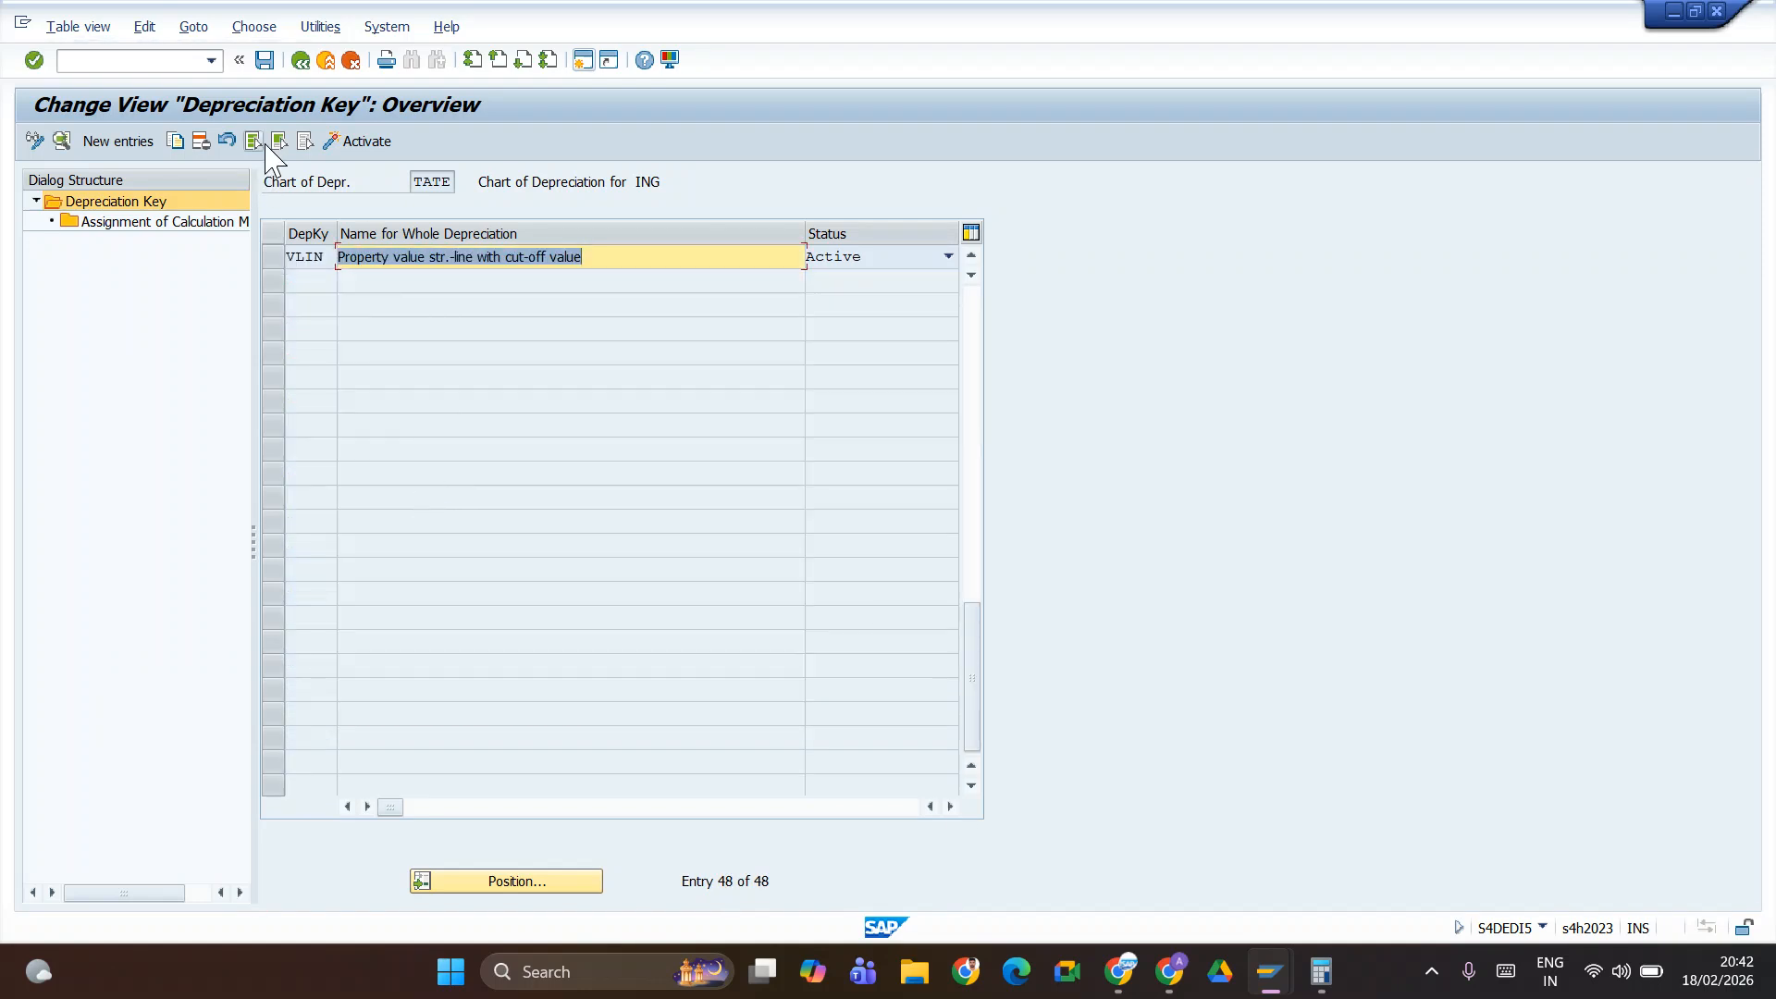
# - Create a new depreciation key TE01 with the name "Depreciation 3%" in chart of depreciation TATE
pyautogui.click(121, 144)
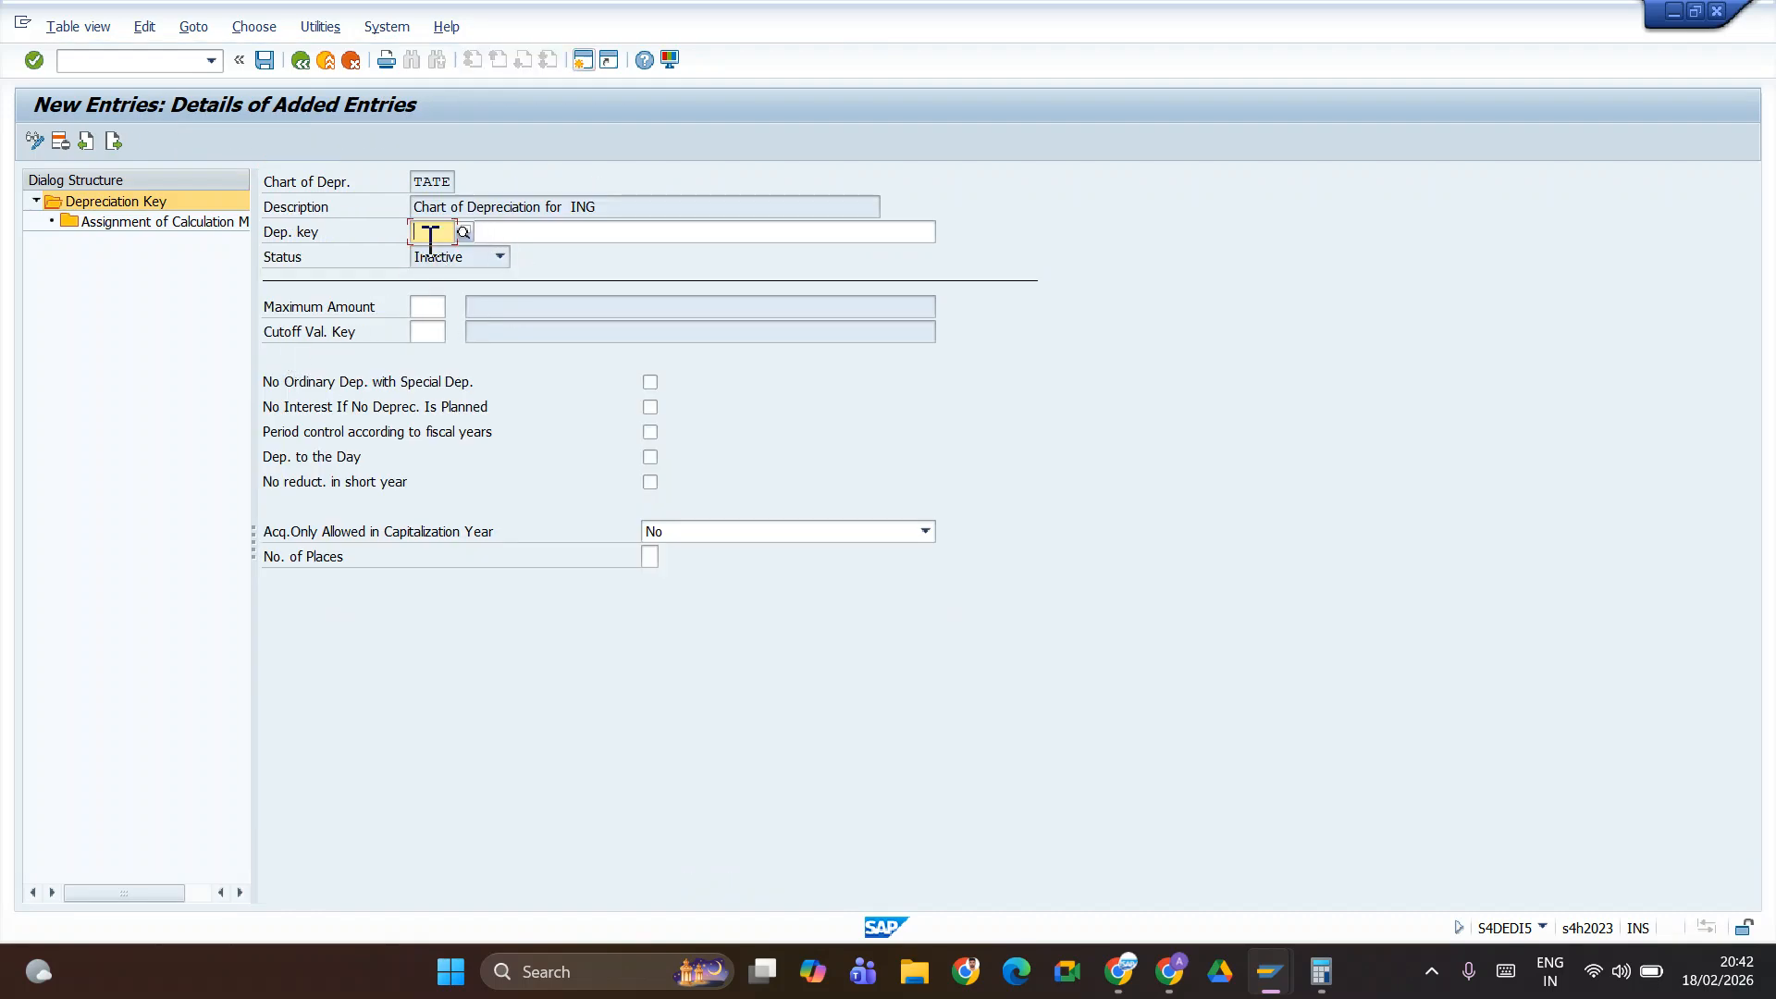
pyautogui.write('t')
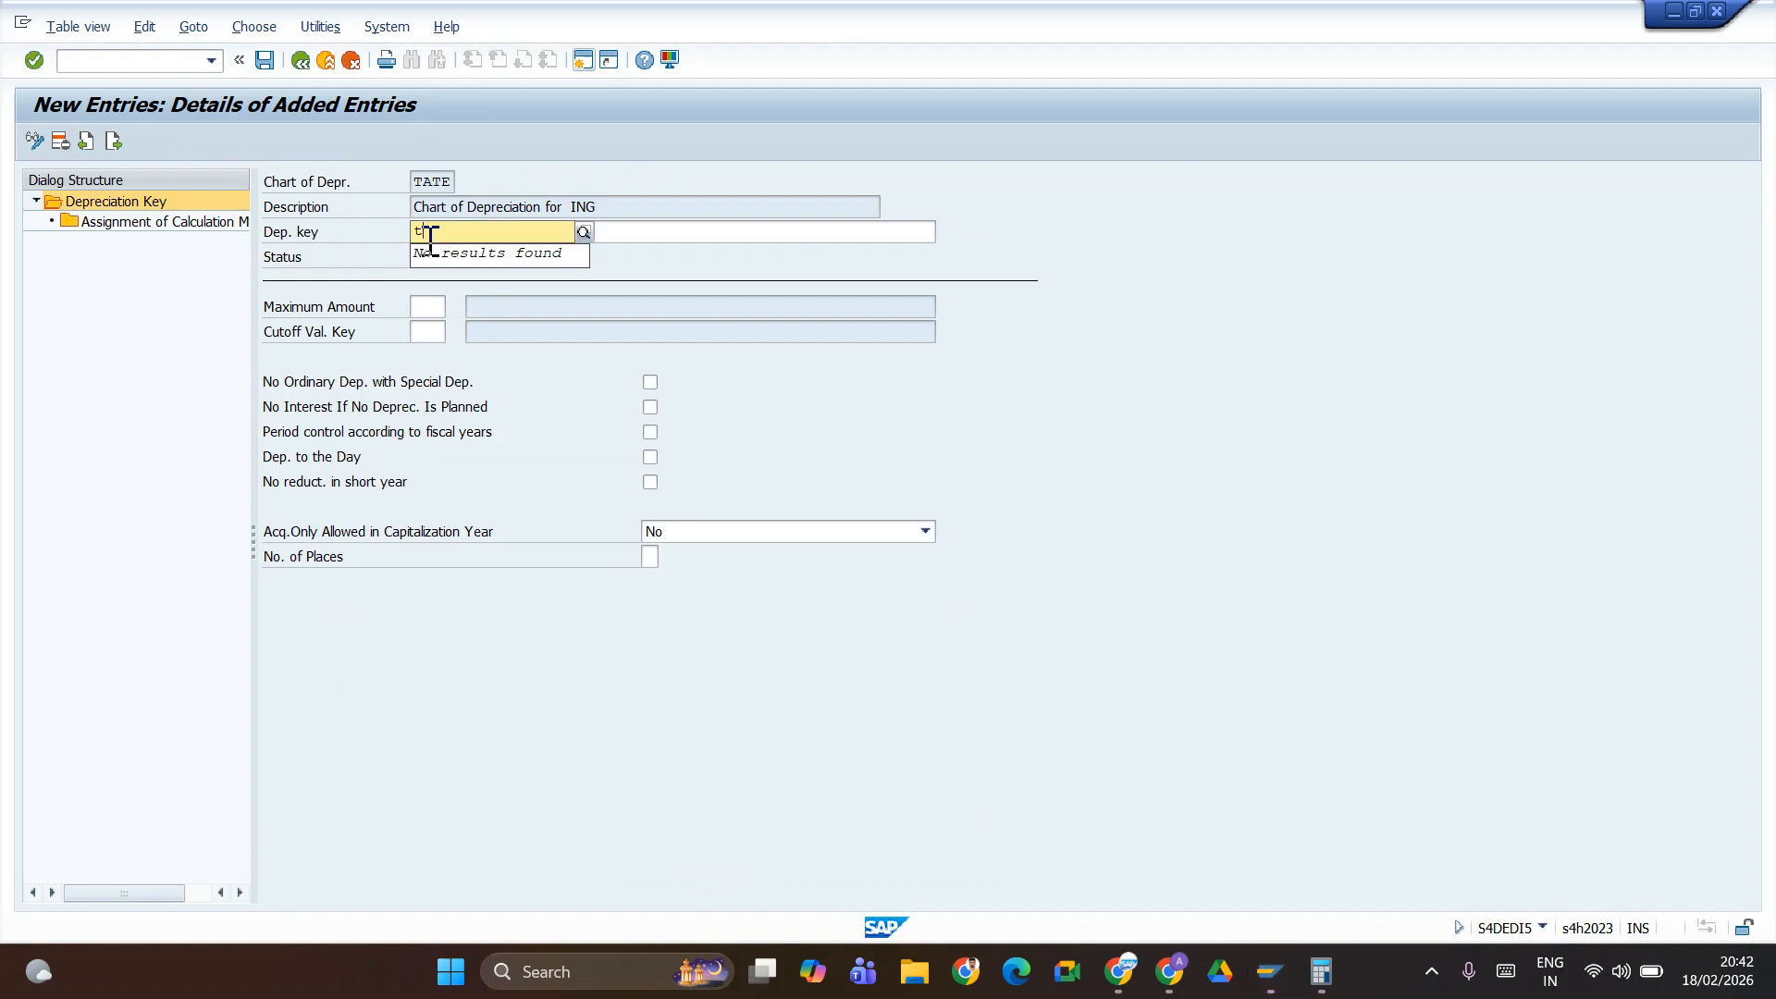
pyautogui.press('BackSpace')
pyautogui.write('TA')
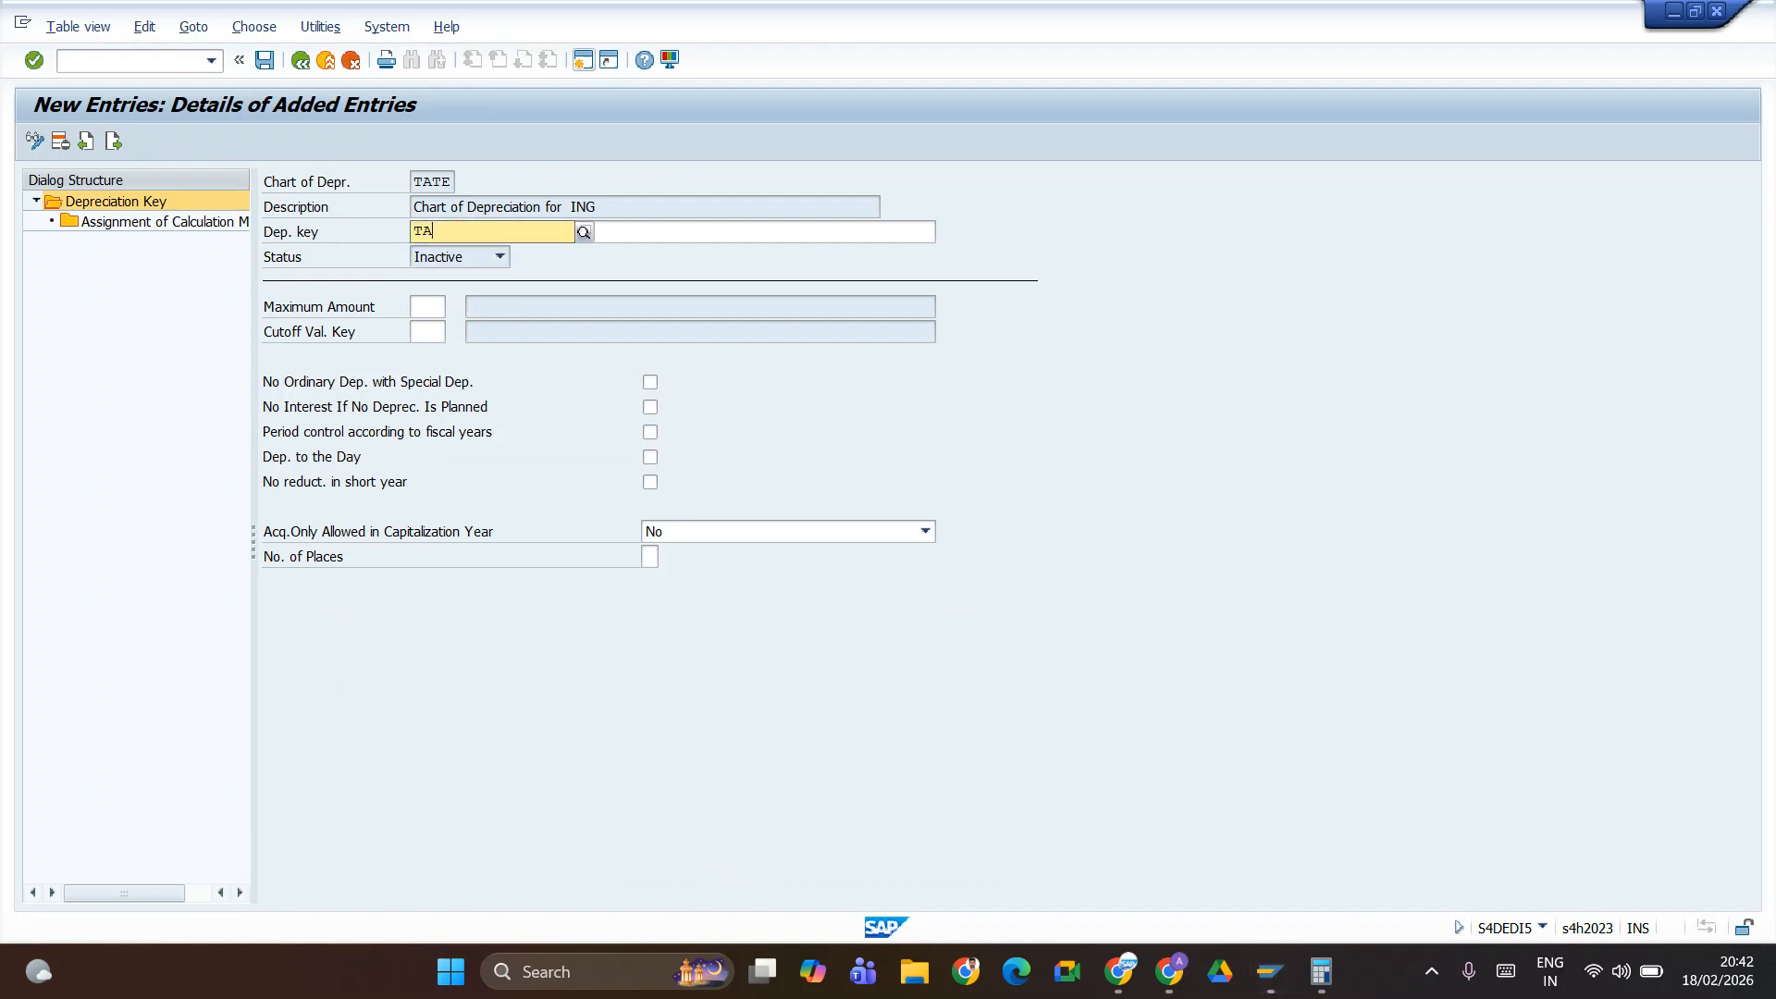
pyautogui.write('TE1')
pyautogui.press('Tab')
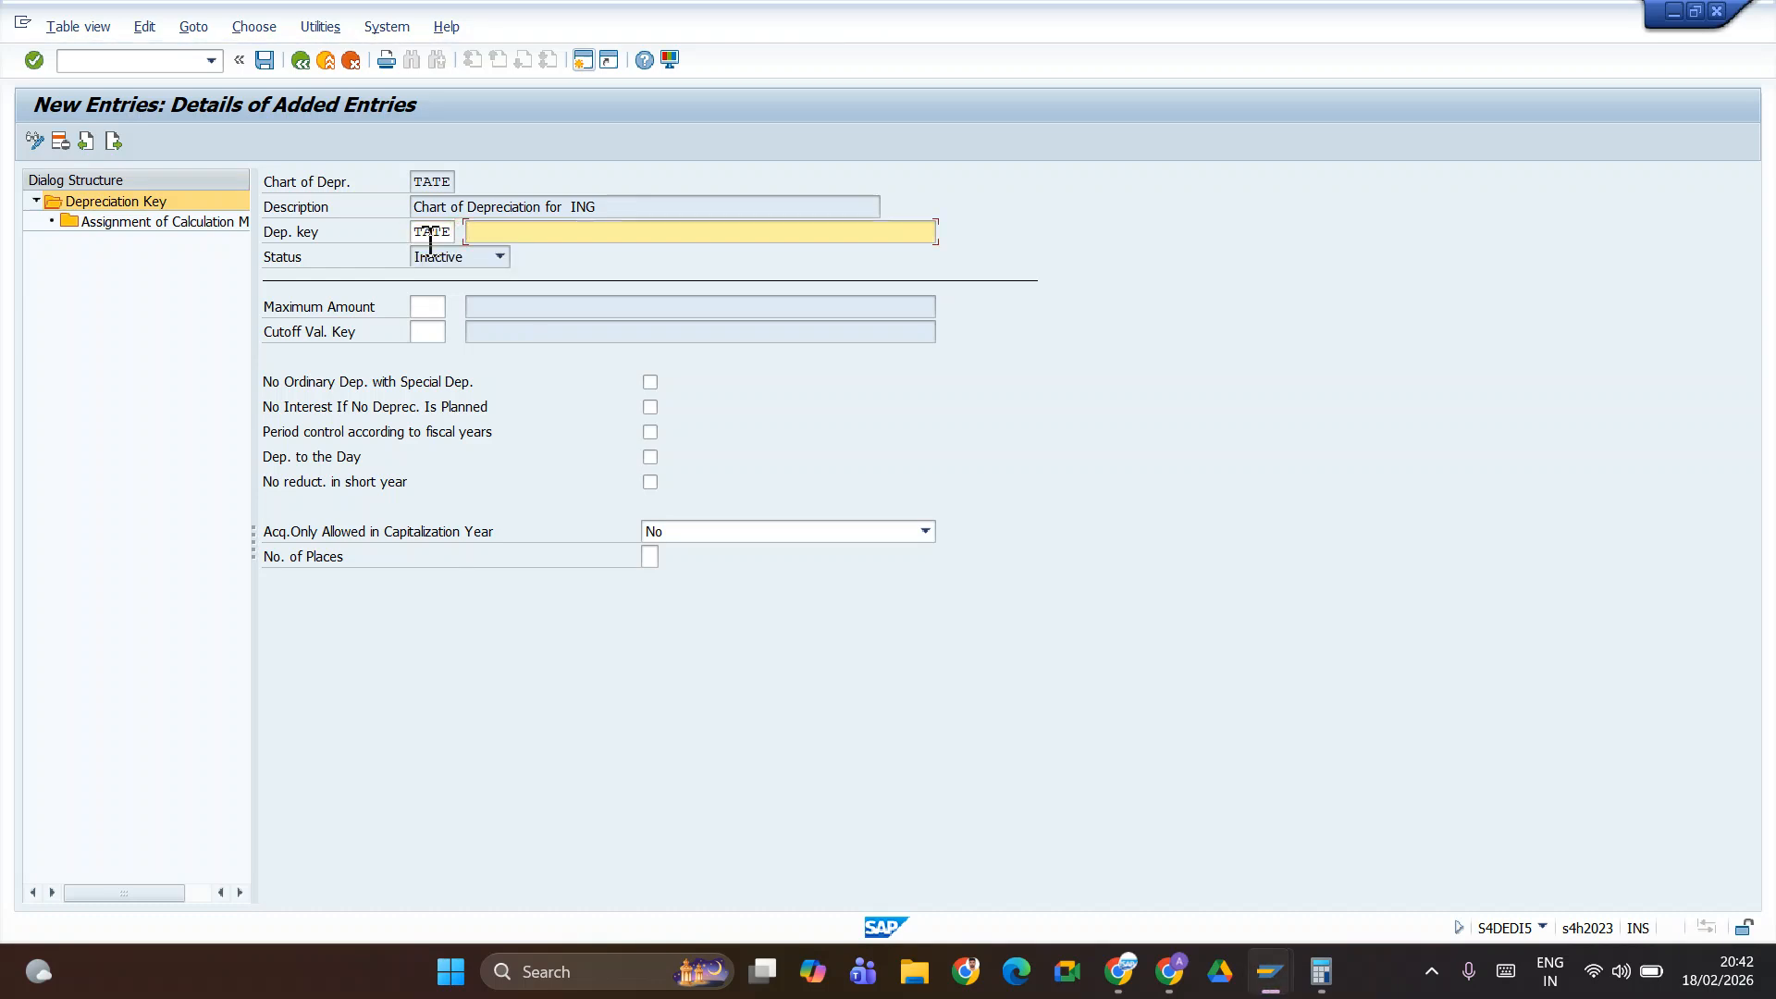
pyautogui.hotkey('shift', 'Tab')
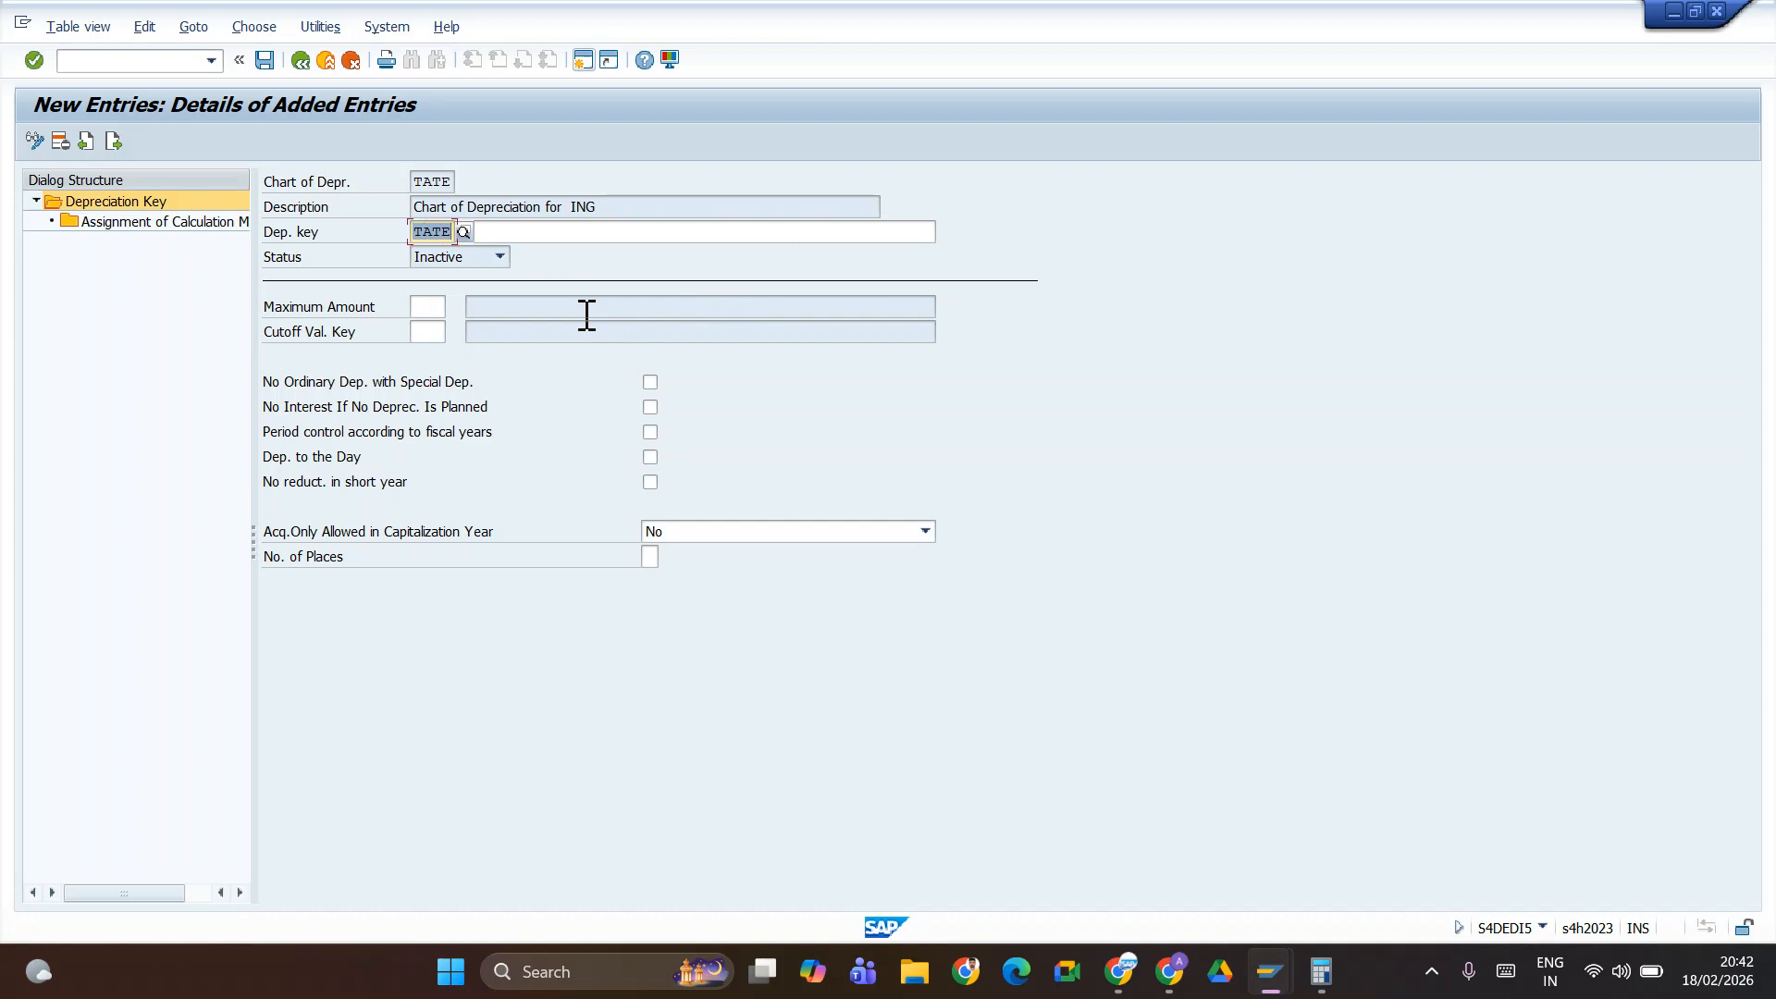
pyautogui.write('TE01')
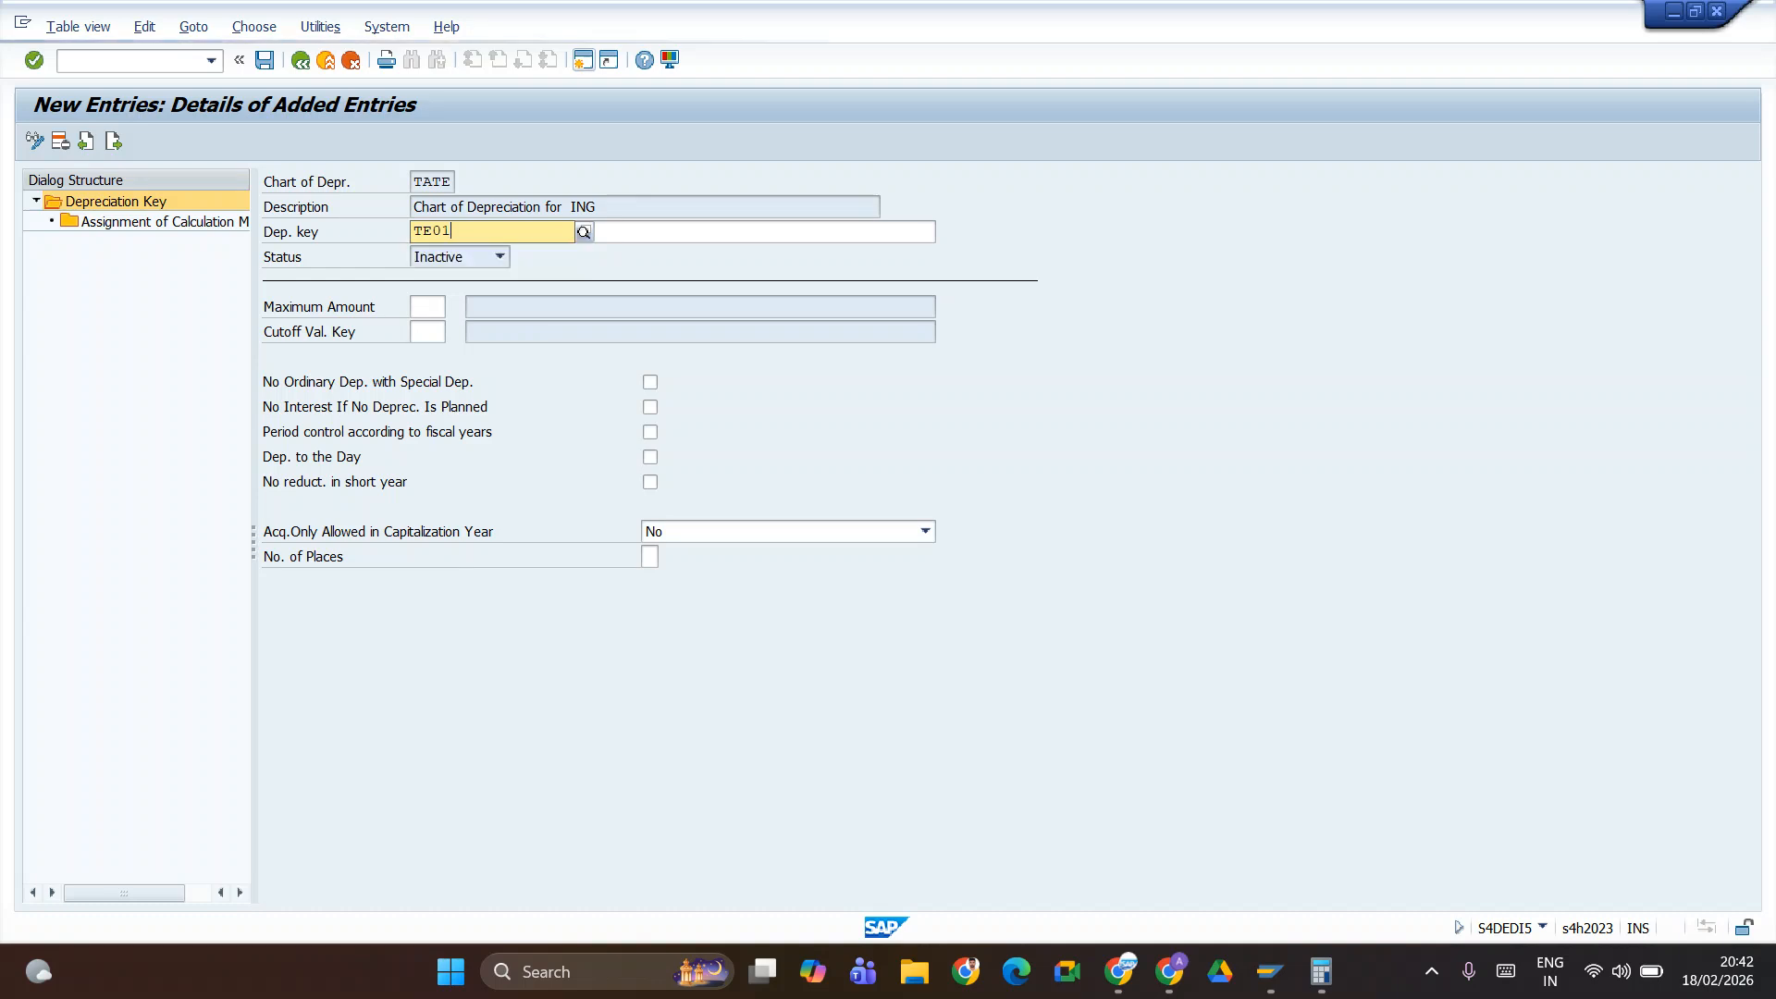
pyautogui.click(623, 228)
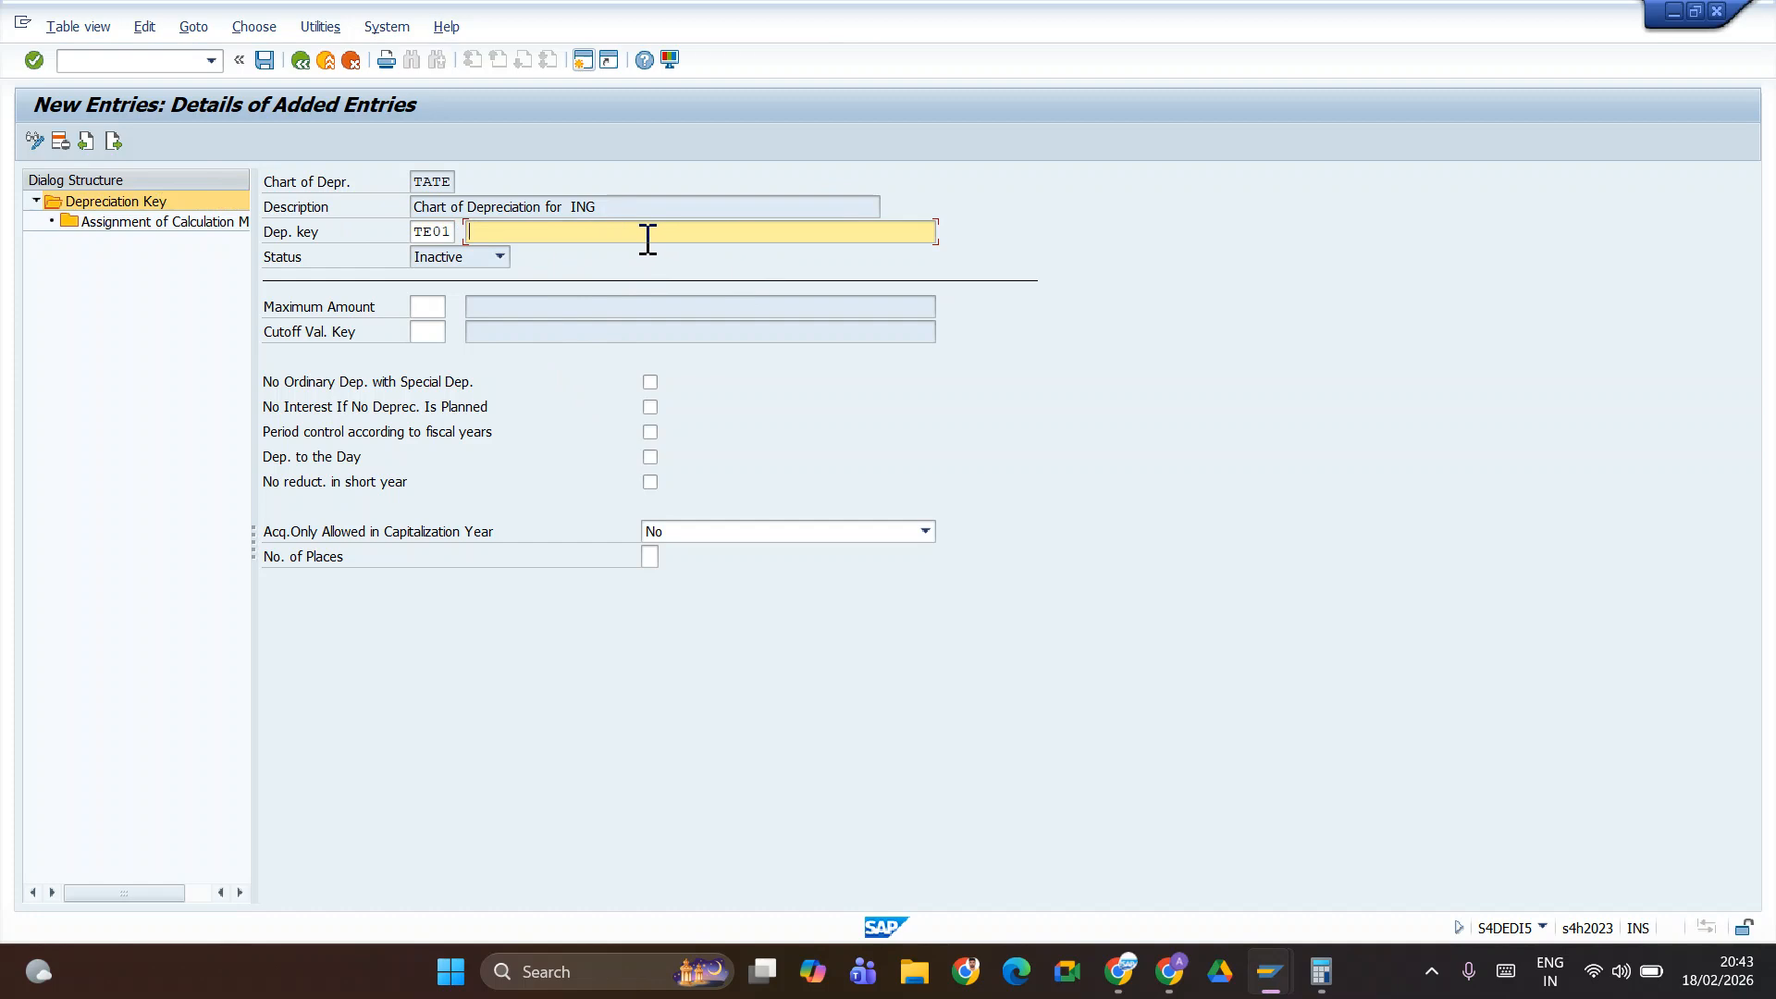
pyautogui.press('BackSpace')
pyautogui.press('BackSpace')
pyautogui.write('De')
# - Assign cutoff value key T10 to the new depreciation key, picking it from the possible entries
pyautogui.click(428, 331)
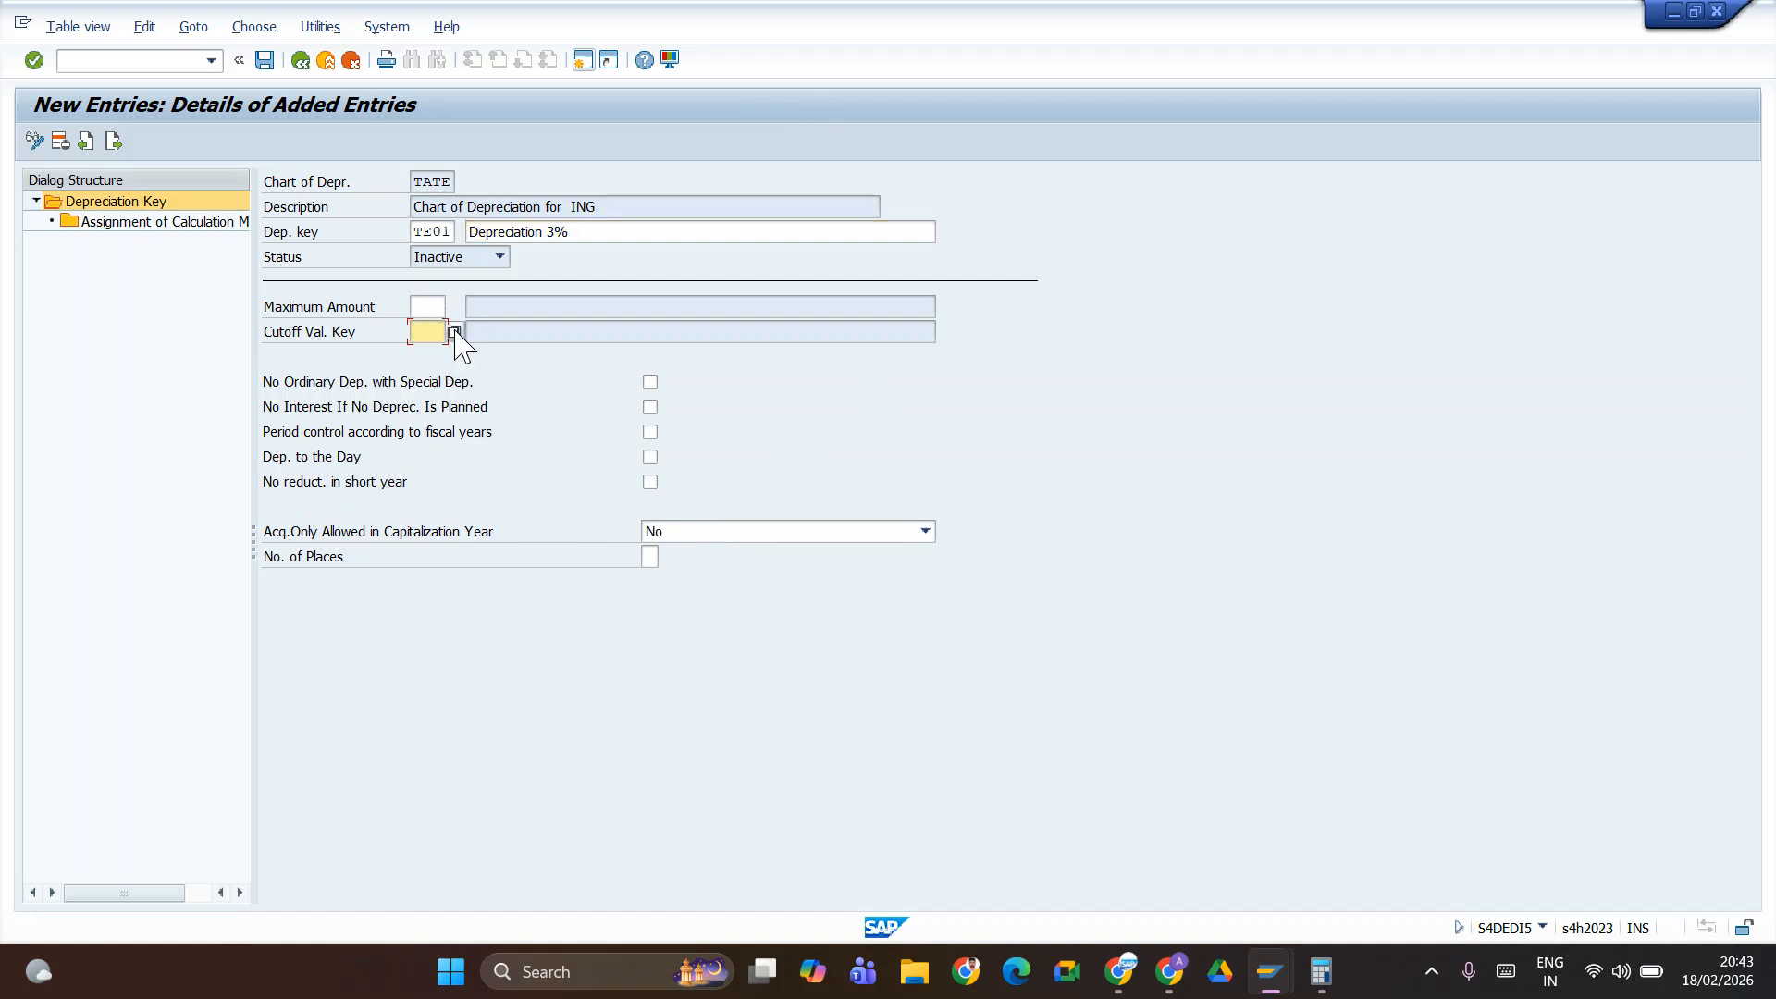
pyautogui.write('t01')
pyautogui.click(453, 331)
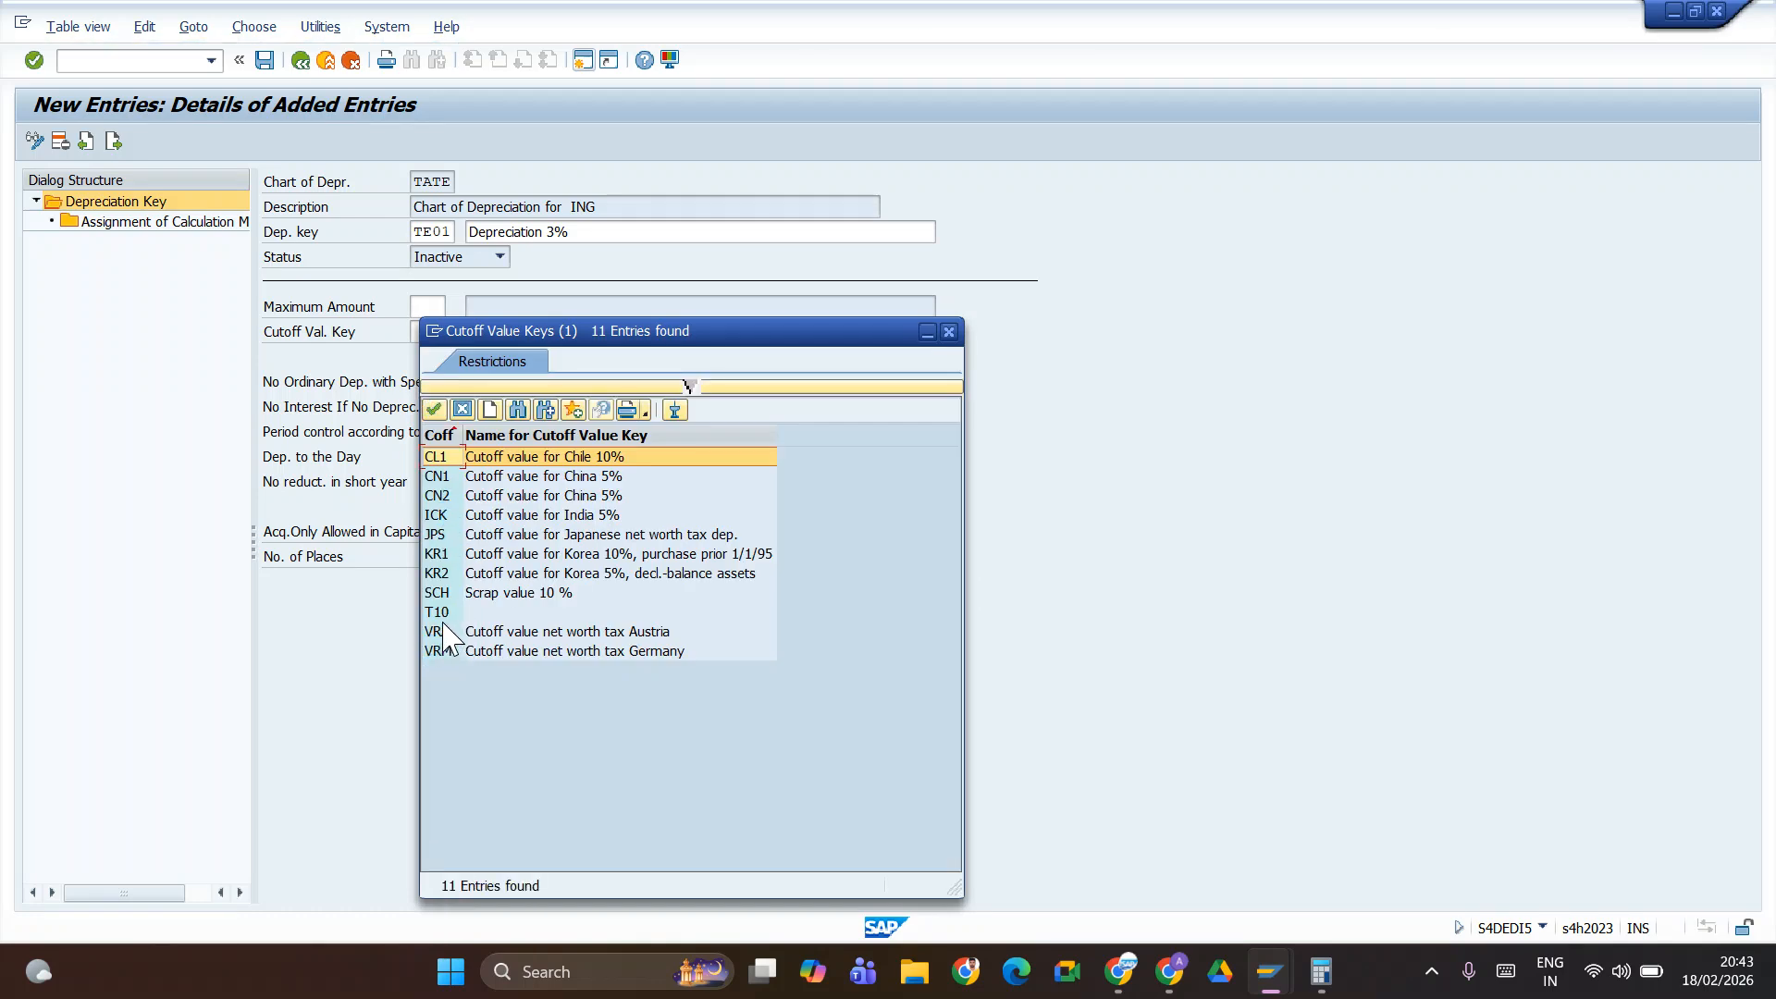
pyautogui.doubleClick(437, 613)
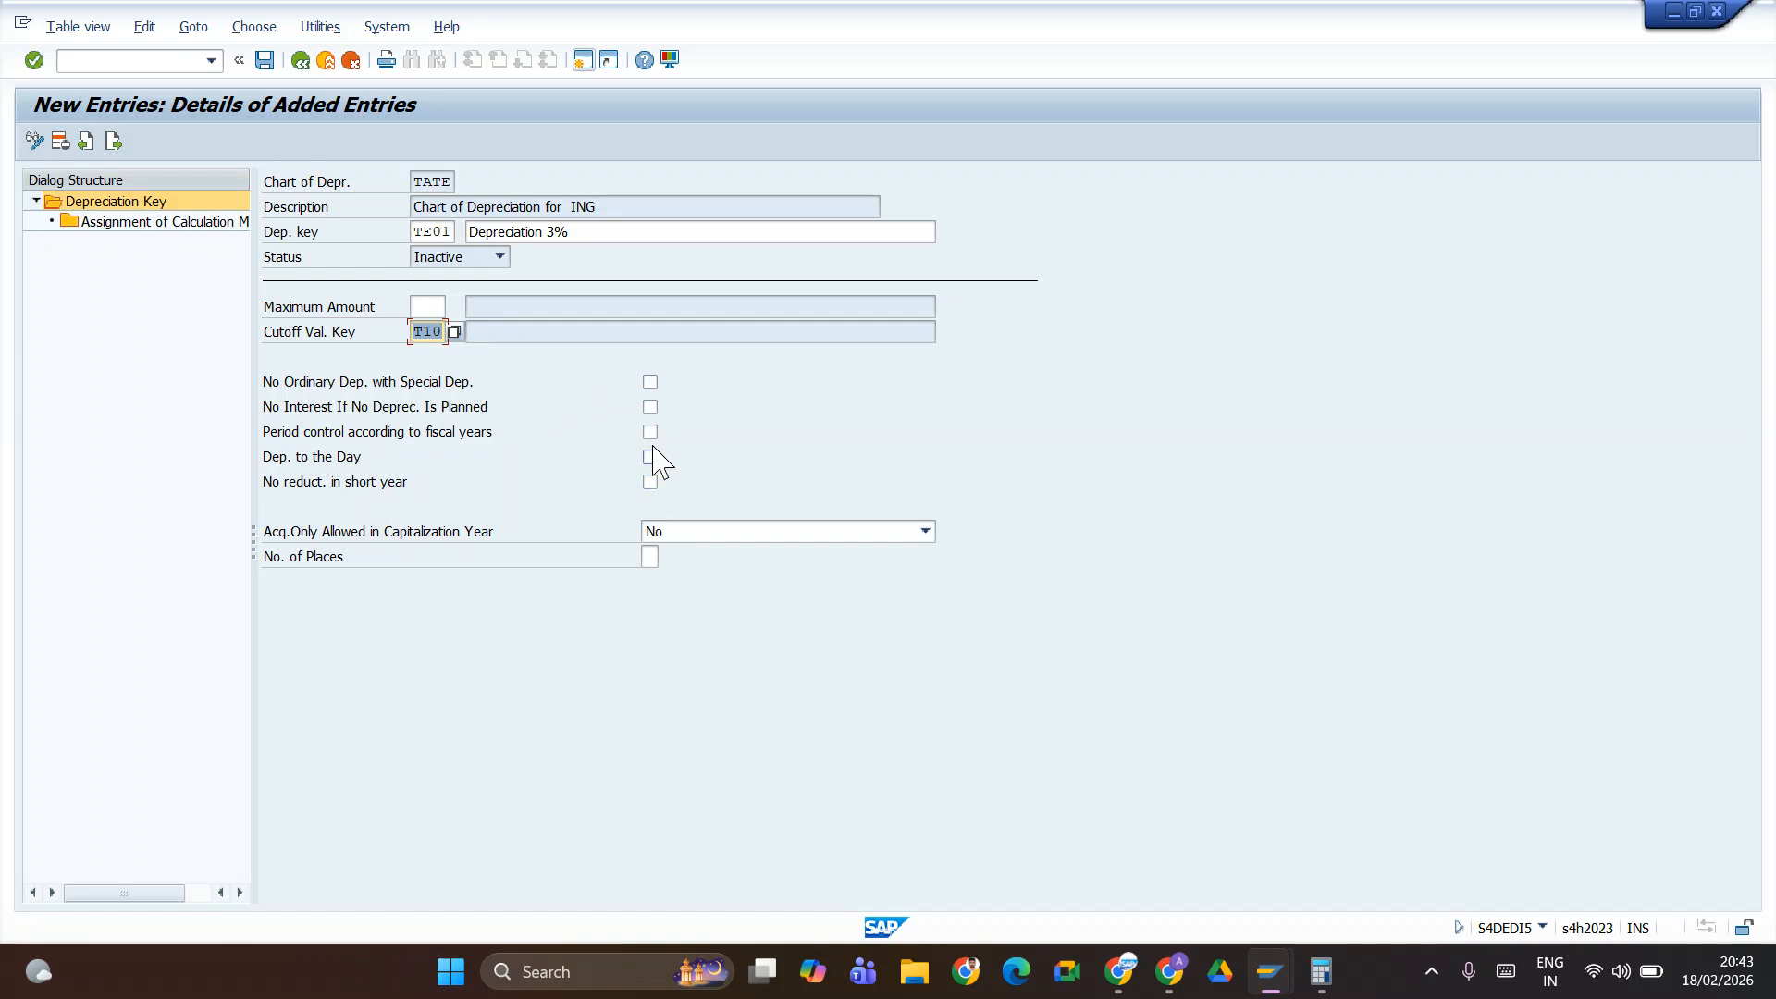
# - Switch to the SAP session with the asset number range intervals and go back to its implementation guide structure
pyautogui.hotkey('alt', 'Tab')
pyautogui.hotkey('alt', 'Tab')
pyautogui.hotkey('alt', 'Tab')
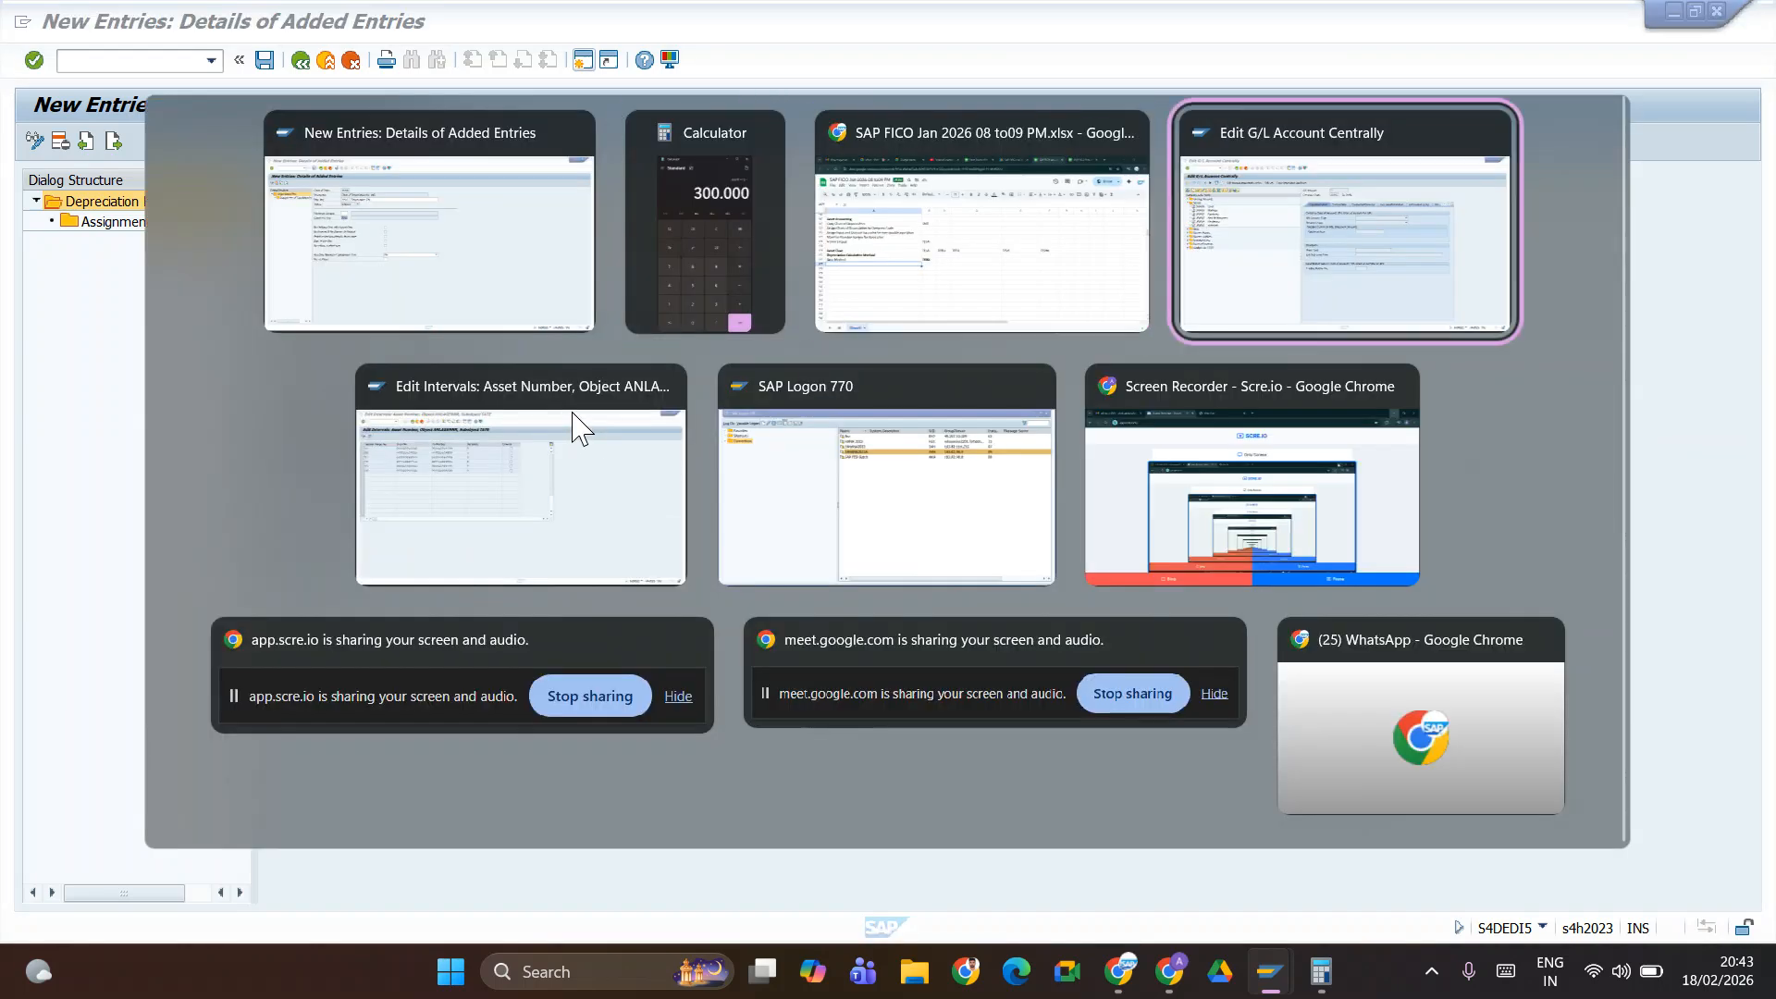
pyautogui.click(527, 435)
pyautogui.click(296, 62)
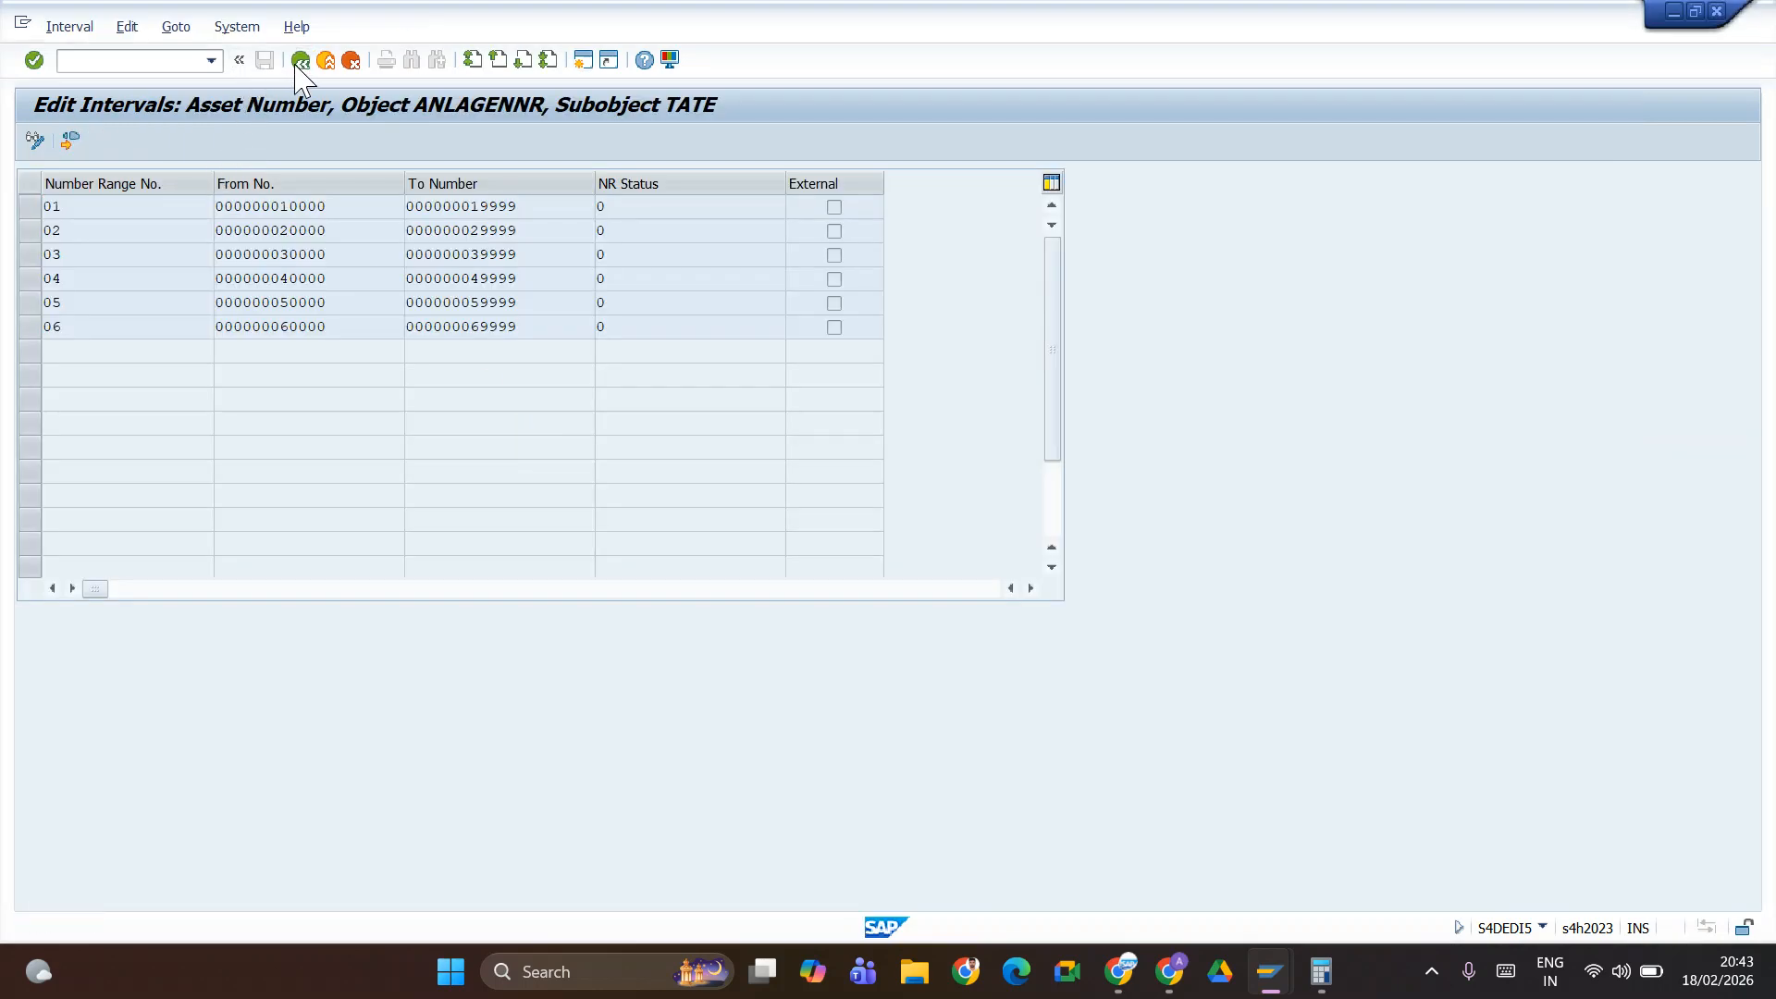
pyautogui.click(297, 63)
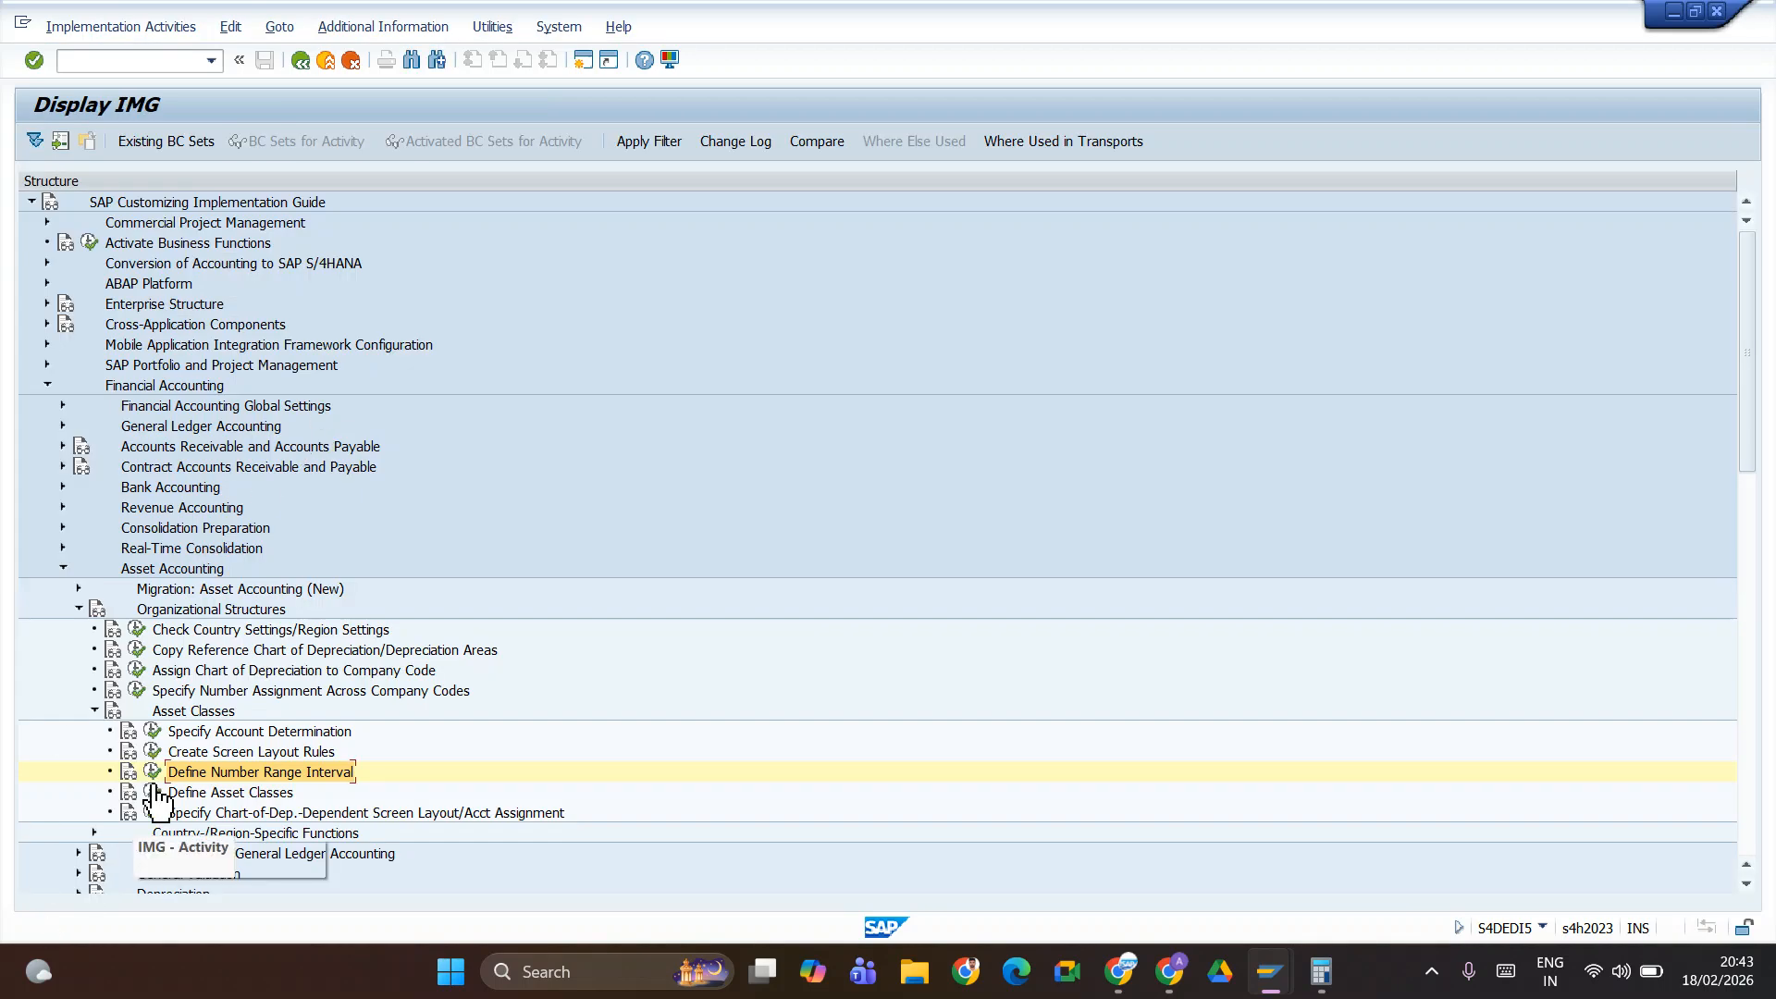
# - Open the Define the Cutoff Value Key activity in the further settings of the depreciation valuation methods
pyautogui.click(94, 712)
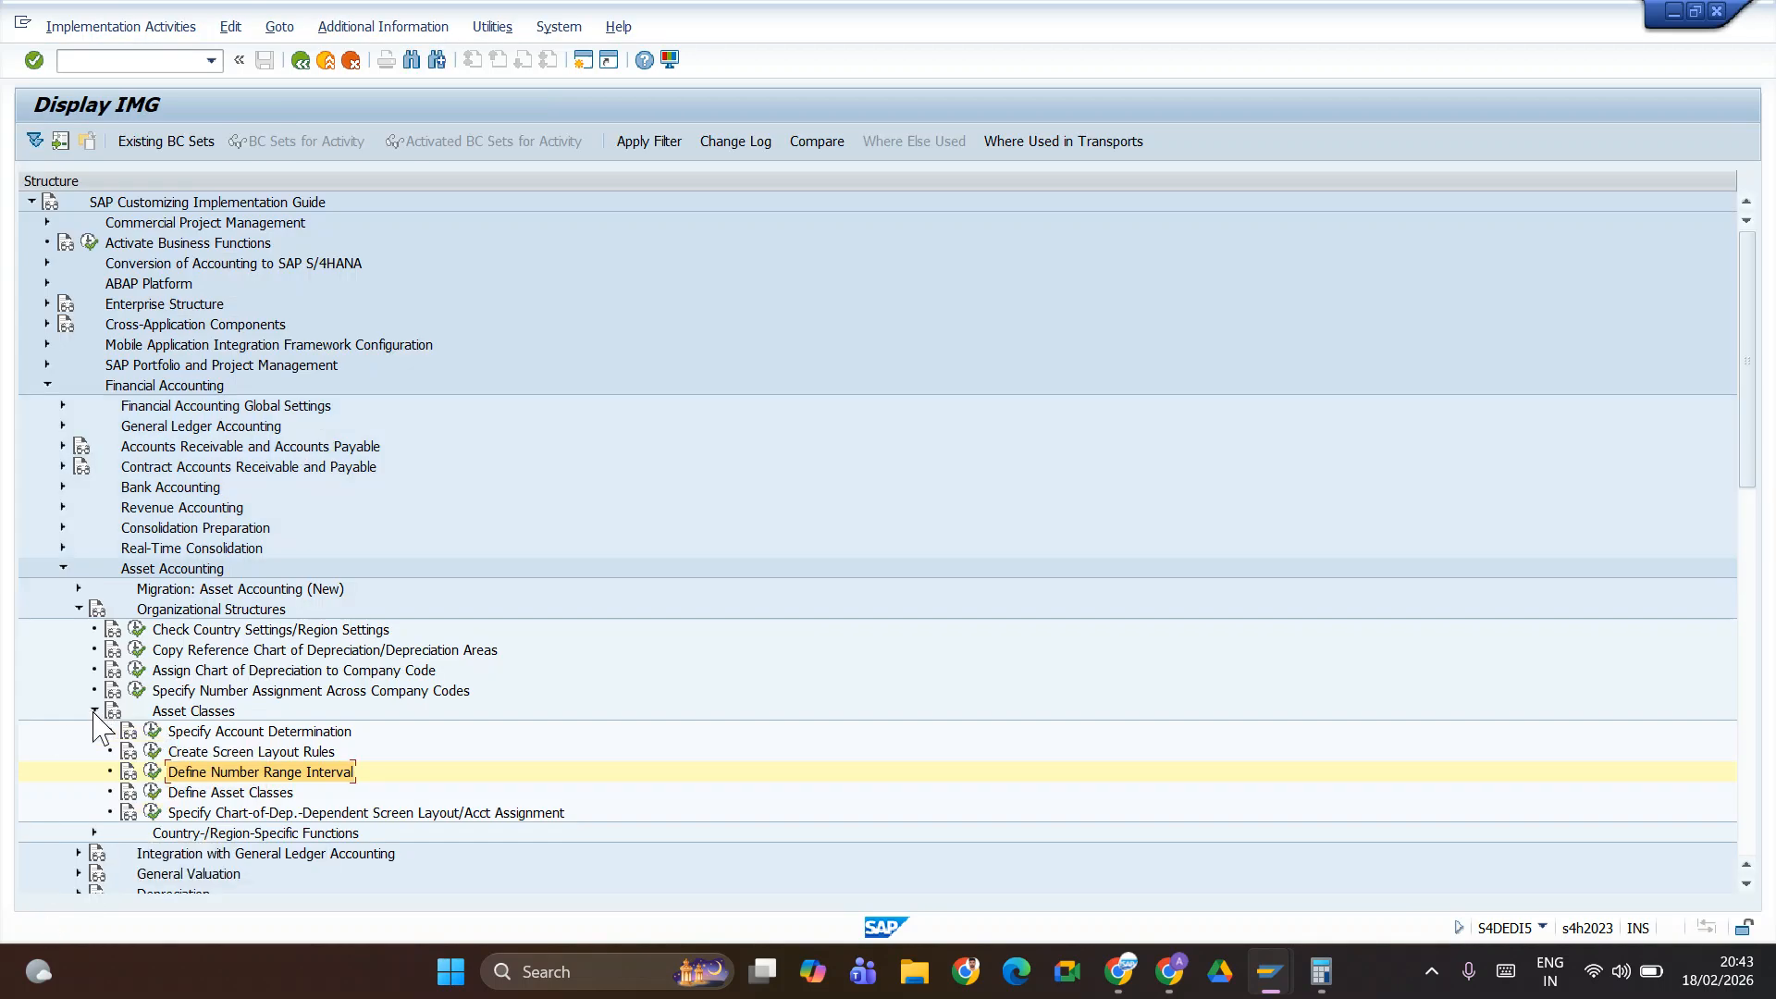
pyautogui.click(79, 792)
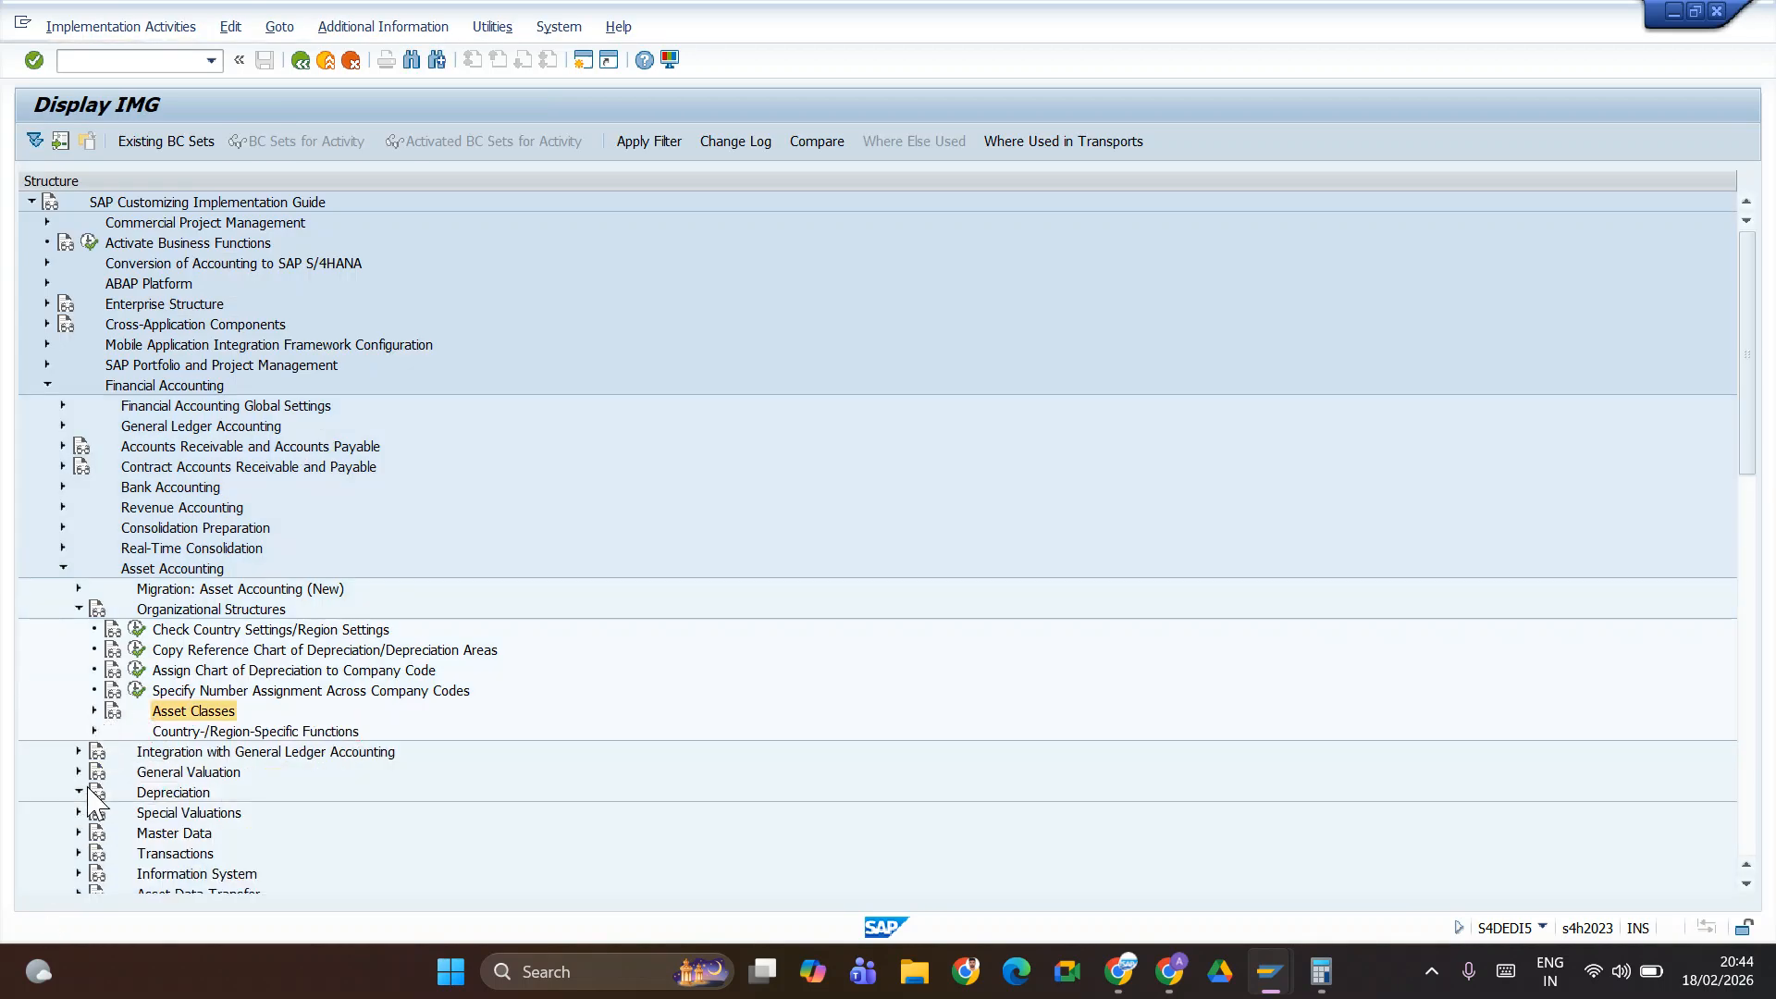
pyautogui.scroll(-4, 93, 819)
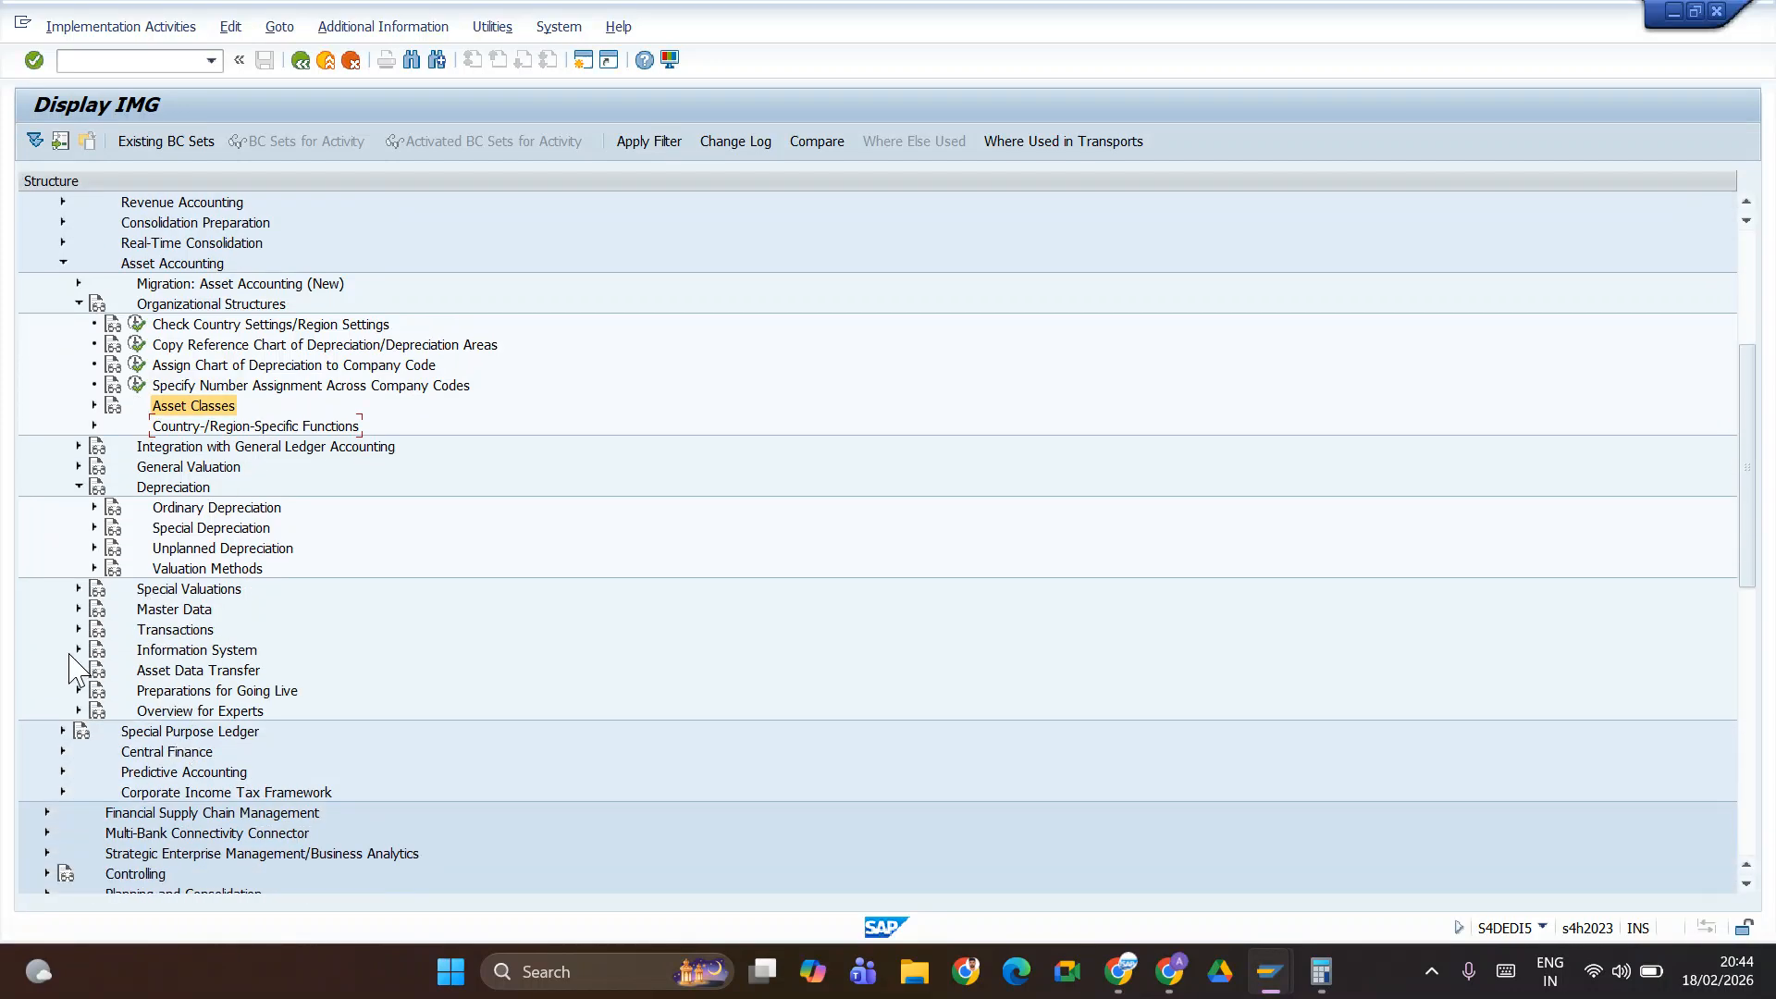
pyautogui.click(79, 589)
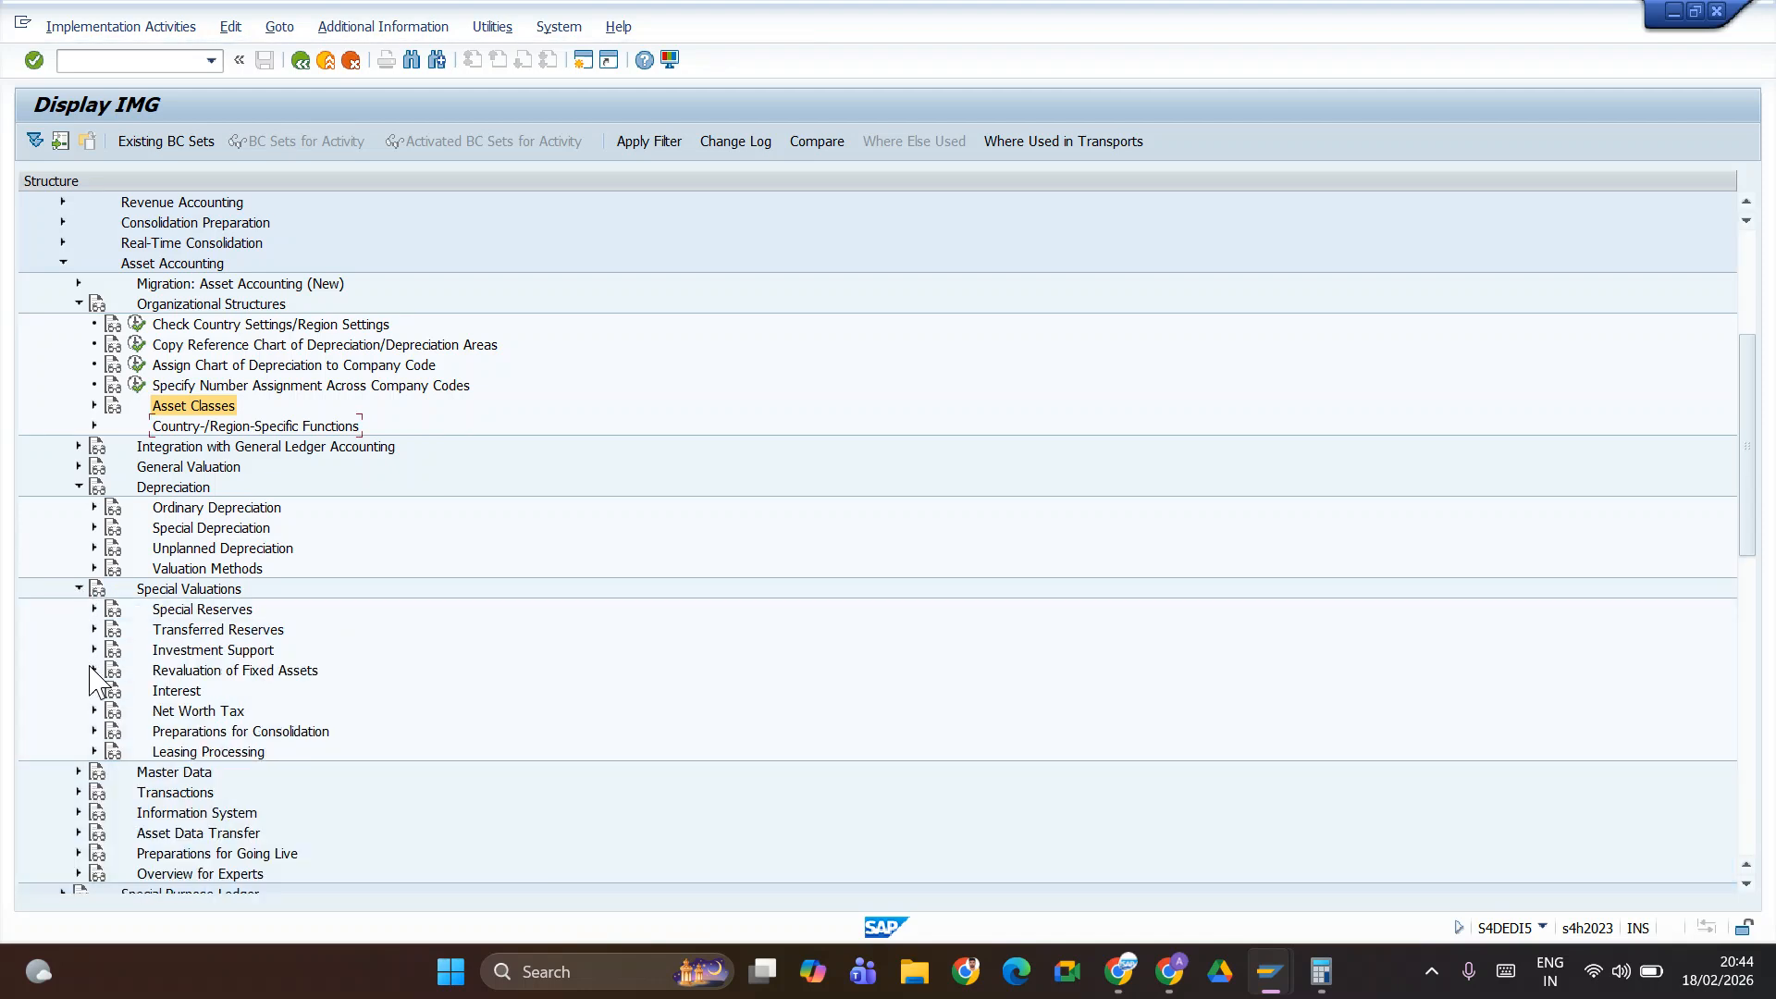
pyautogui.click(95, 568)
pyautogui.click(110, 630)
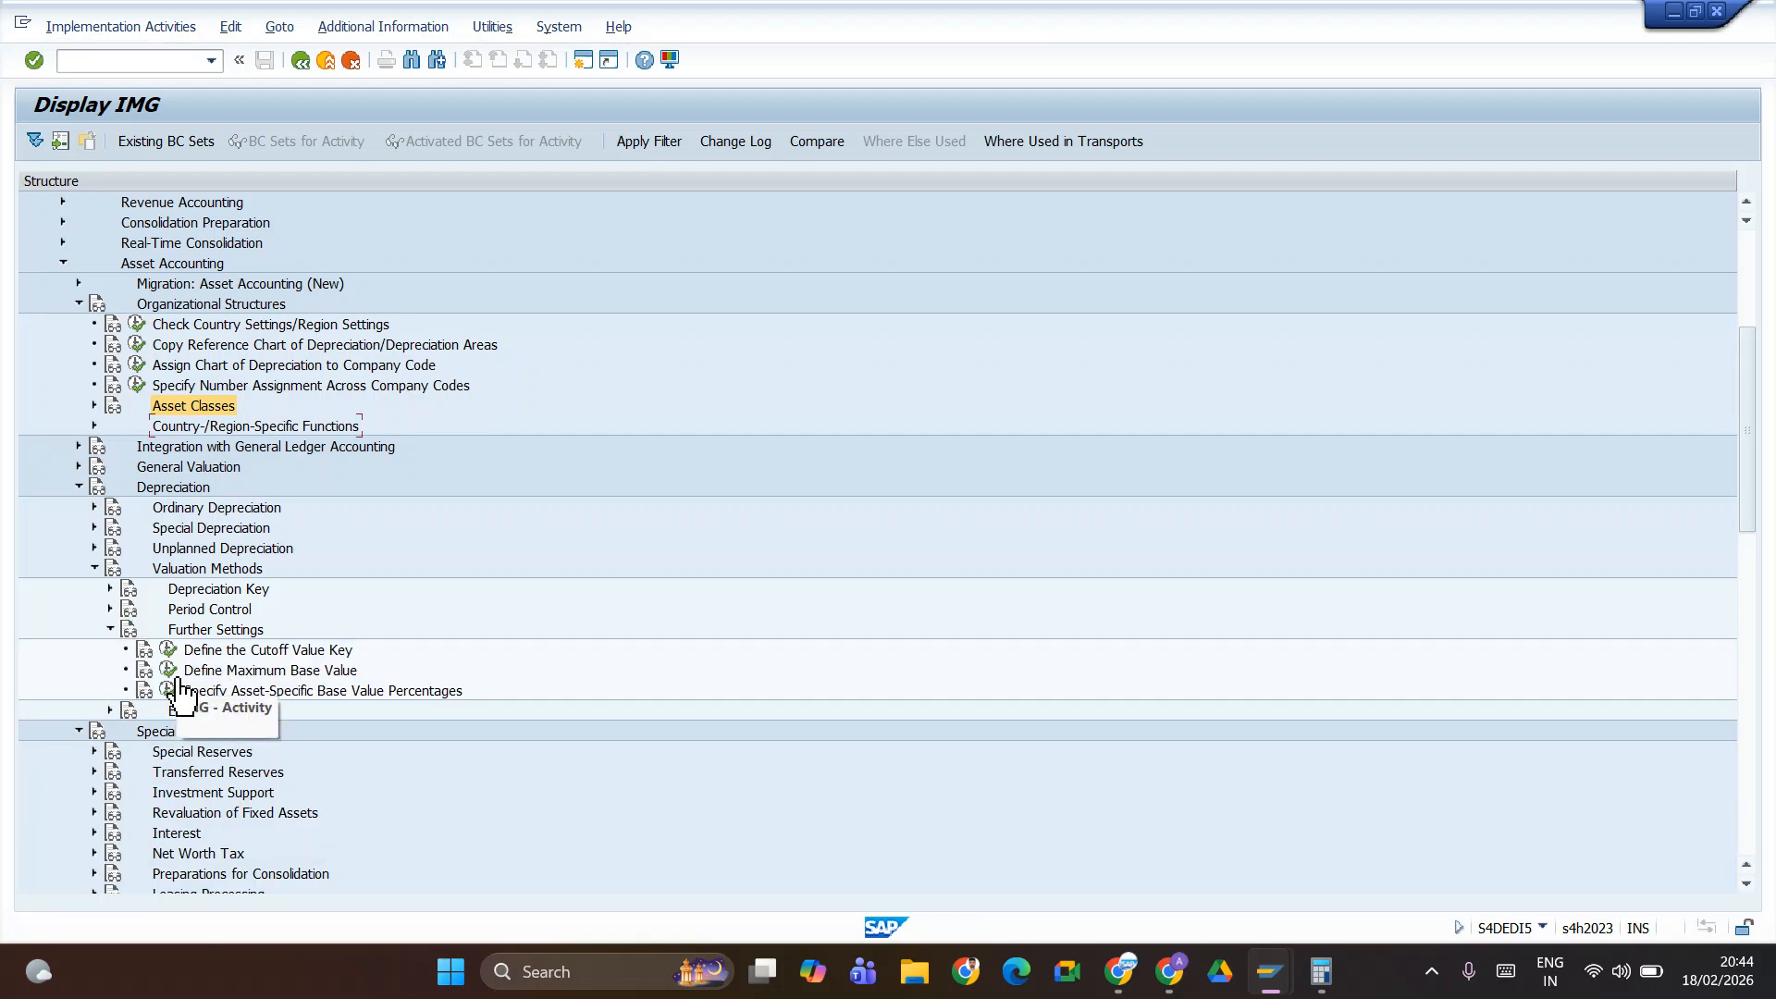
pyautogui.click(178, 653)
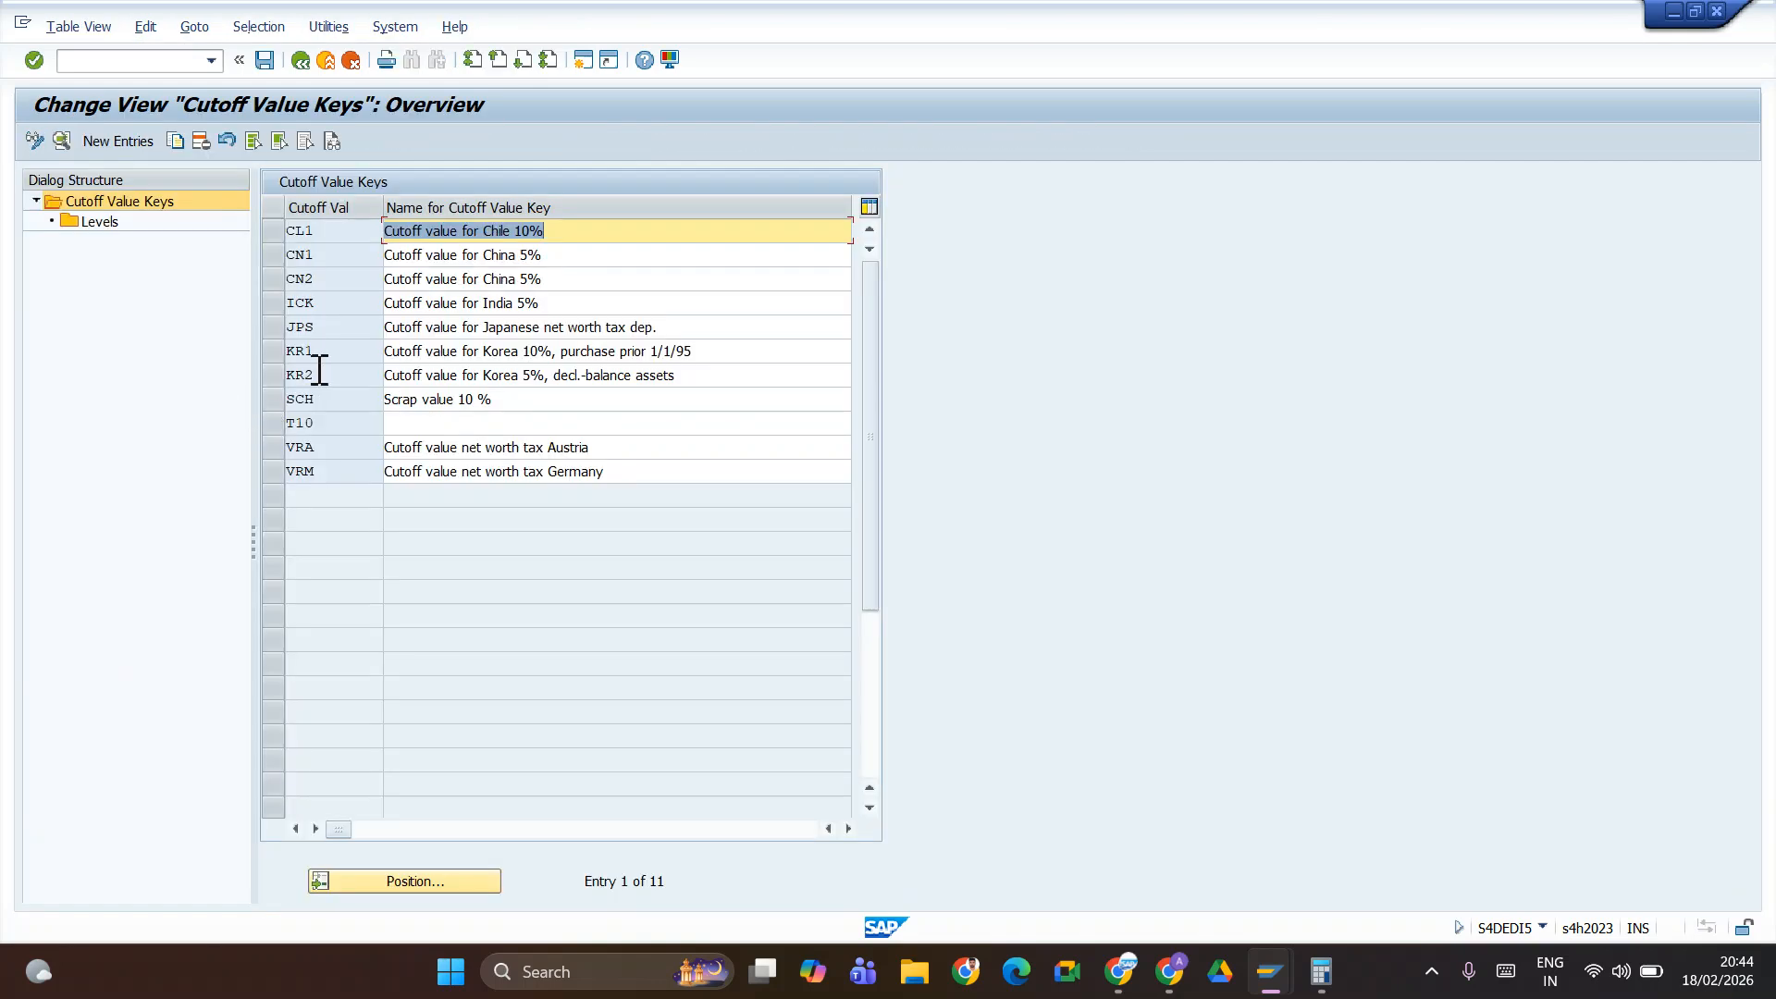
# - Name cutoff value key T10 "Salvage value 10%", save it to the proposed customizing request and return to the implementation guide
pyautogui.click(415, 422)
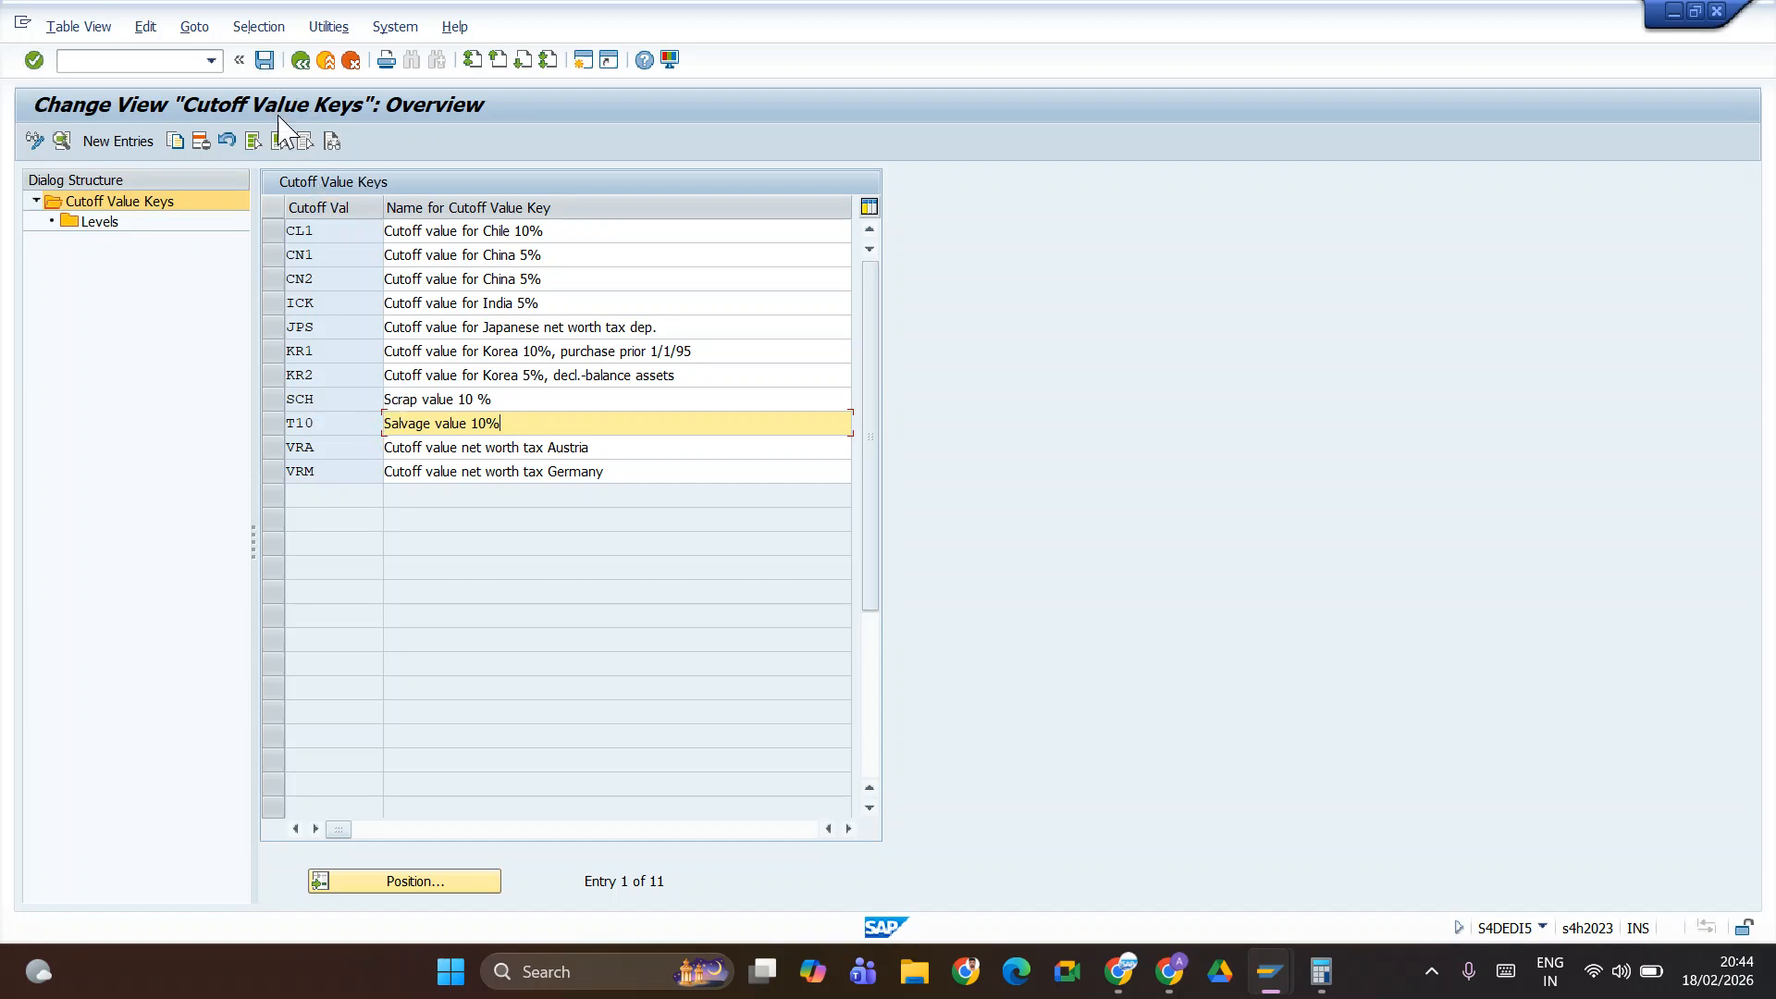
pyautogui.click(264, 60)
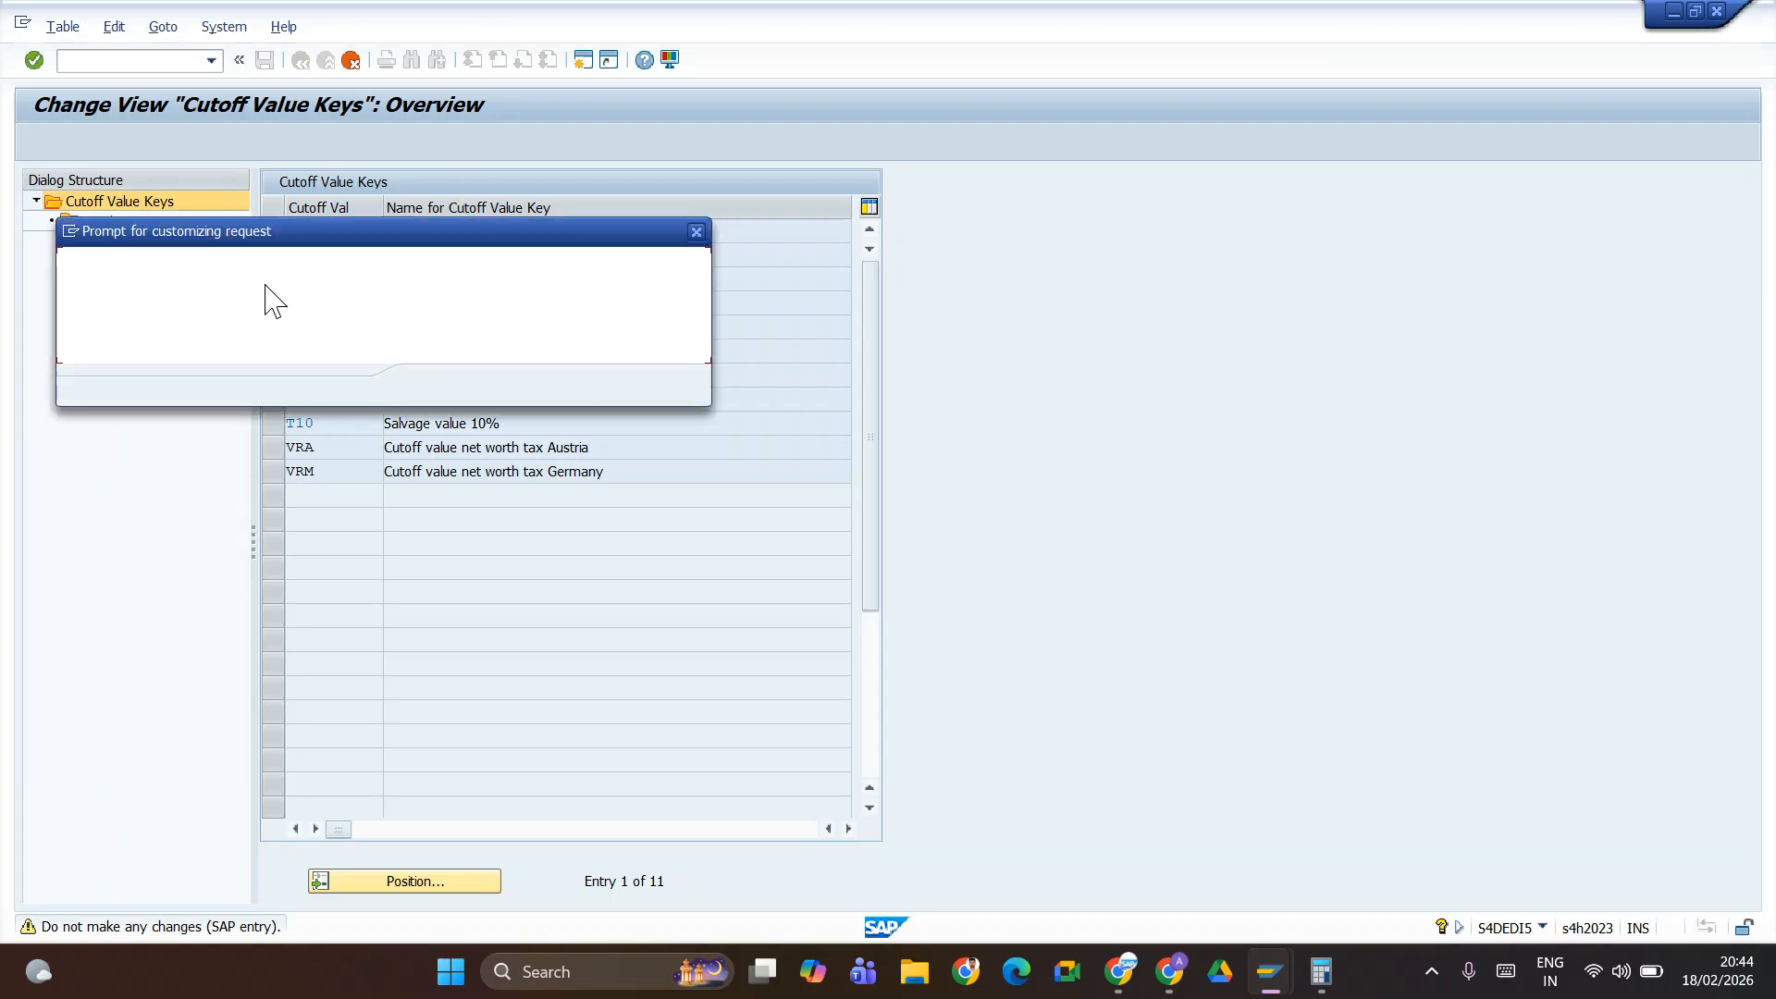
pyautogui.click(431, 386)
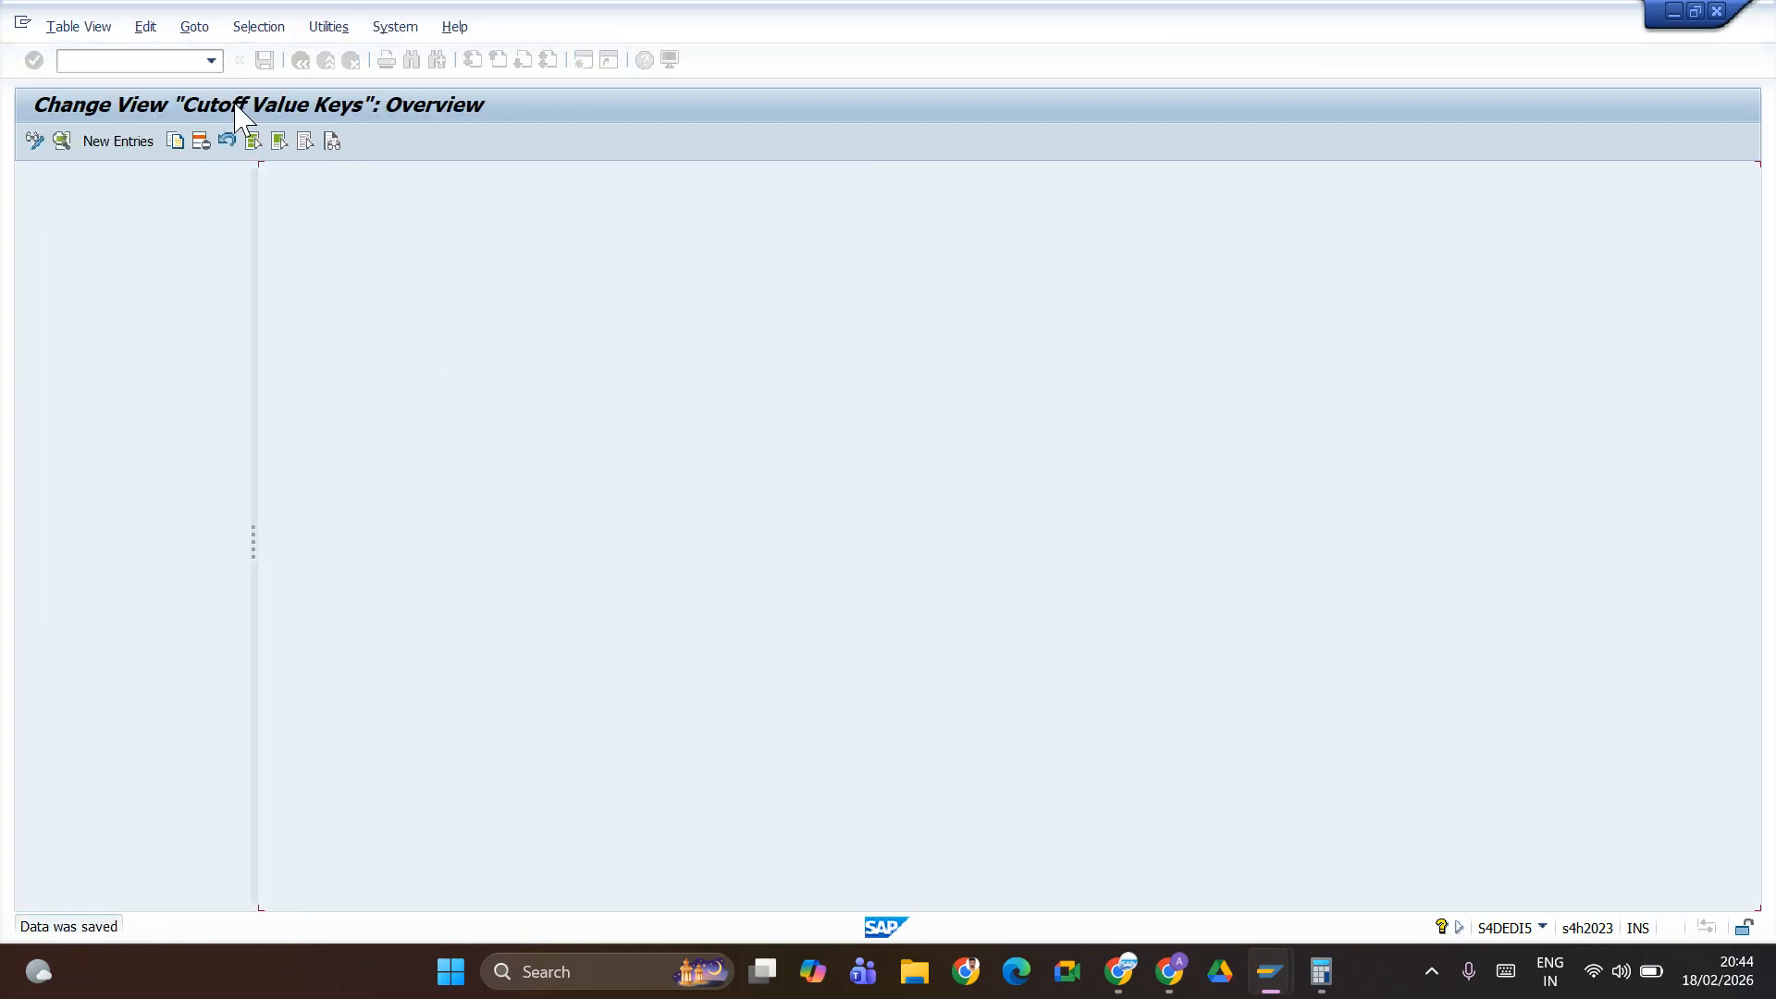
pyautogui.press('F3')
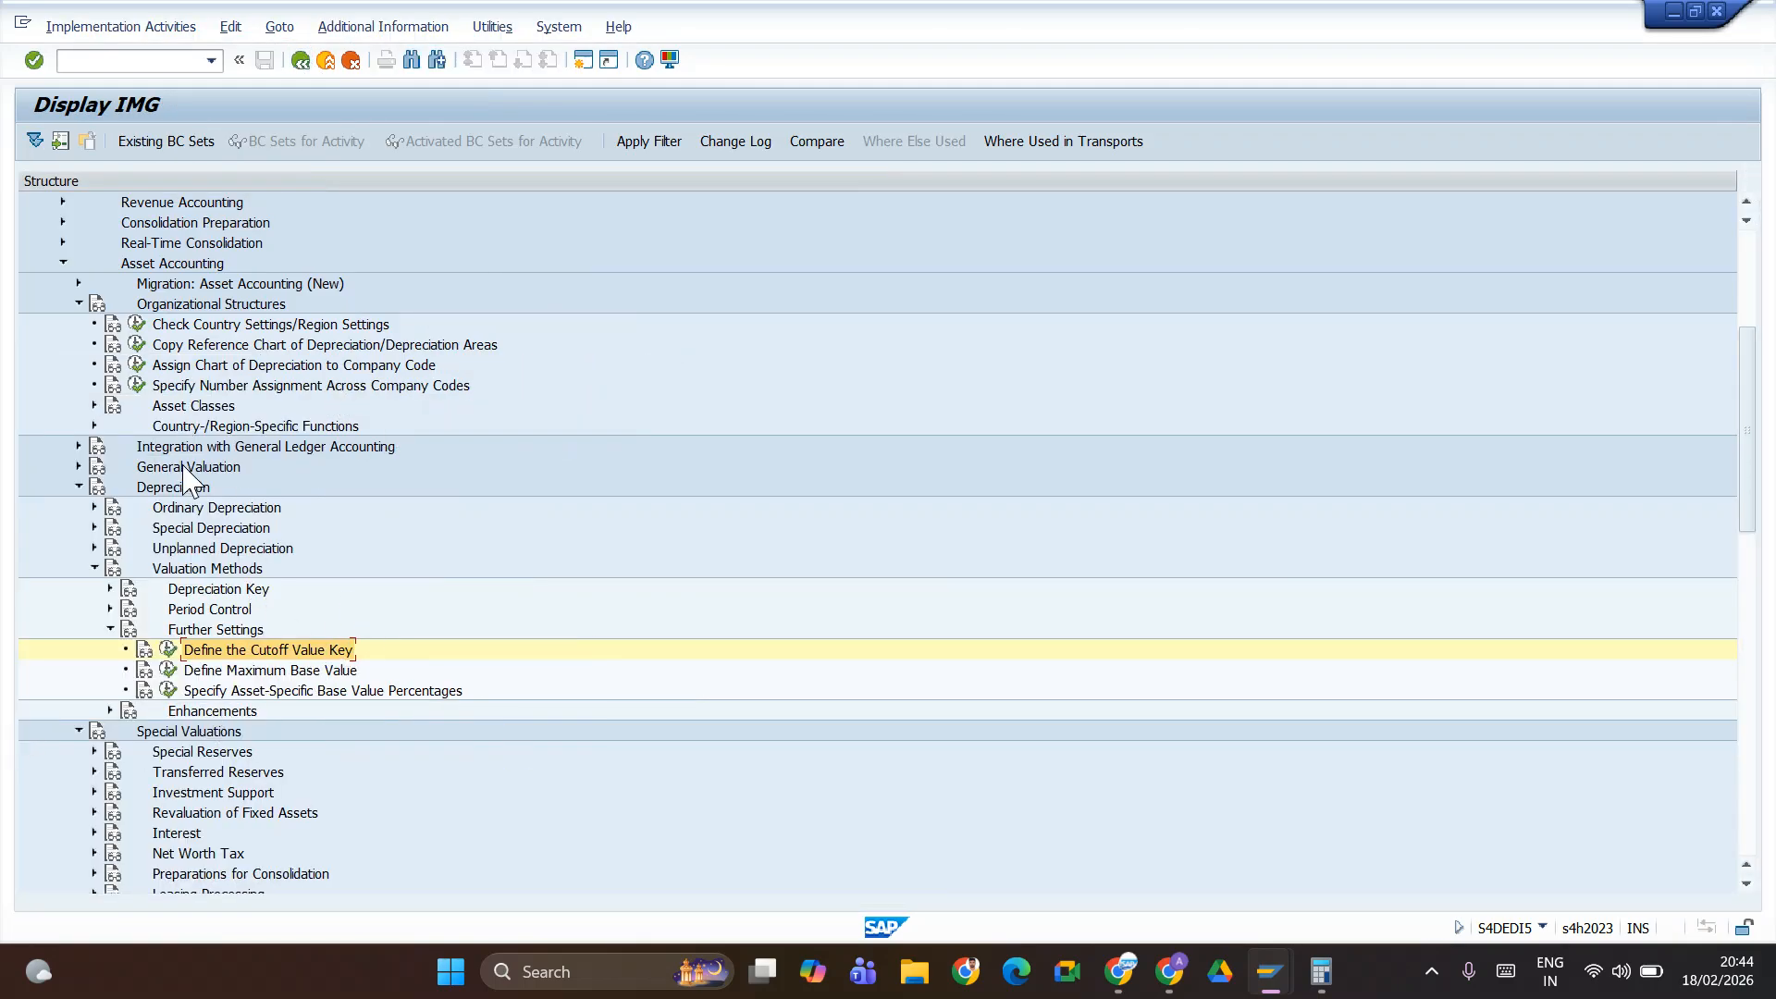
# - Return to the session with depreciation key TE01 and open its assignment of calculation methods
pyautogui.hotkey('alt', 'Tab')
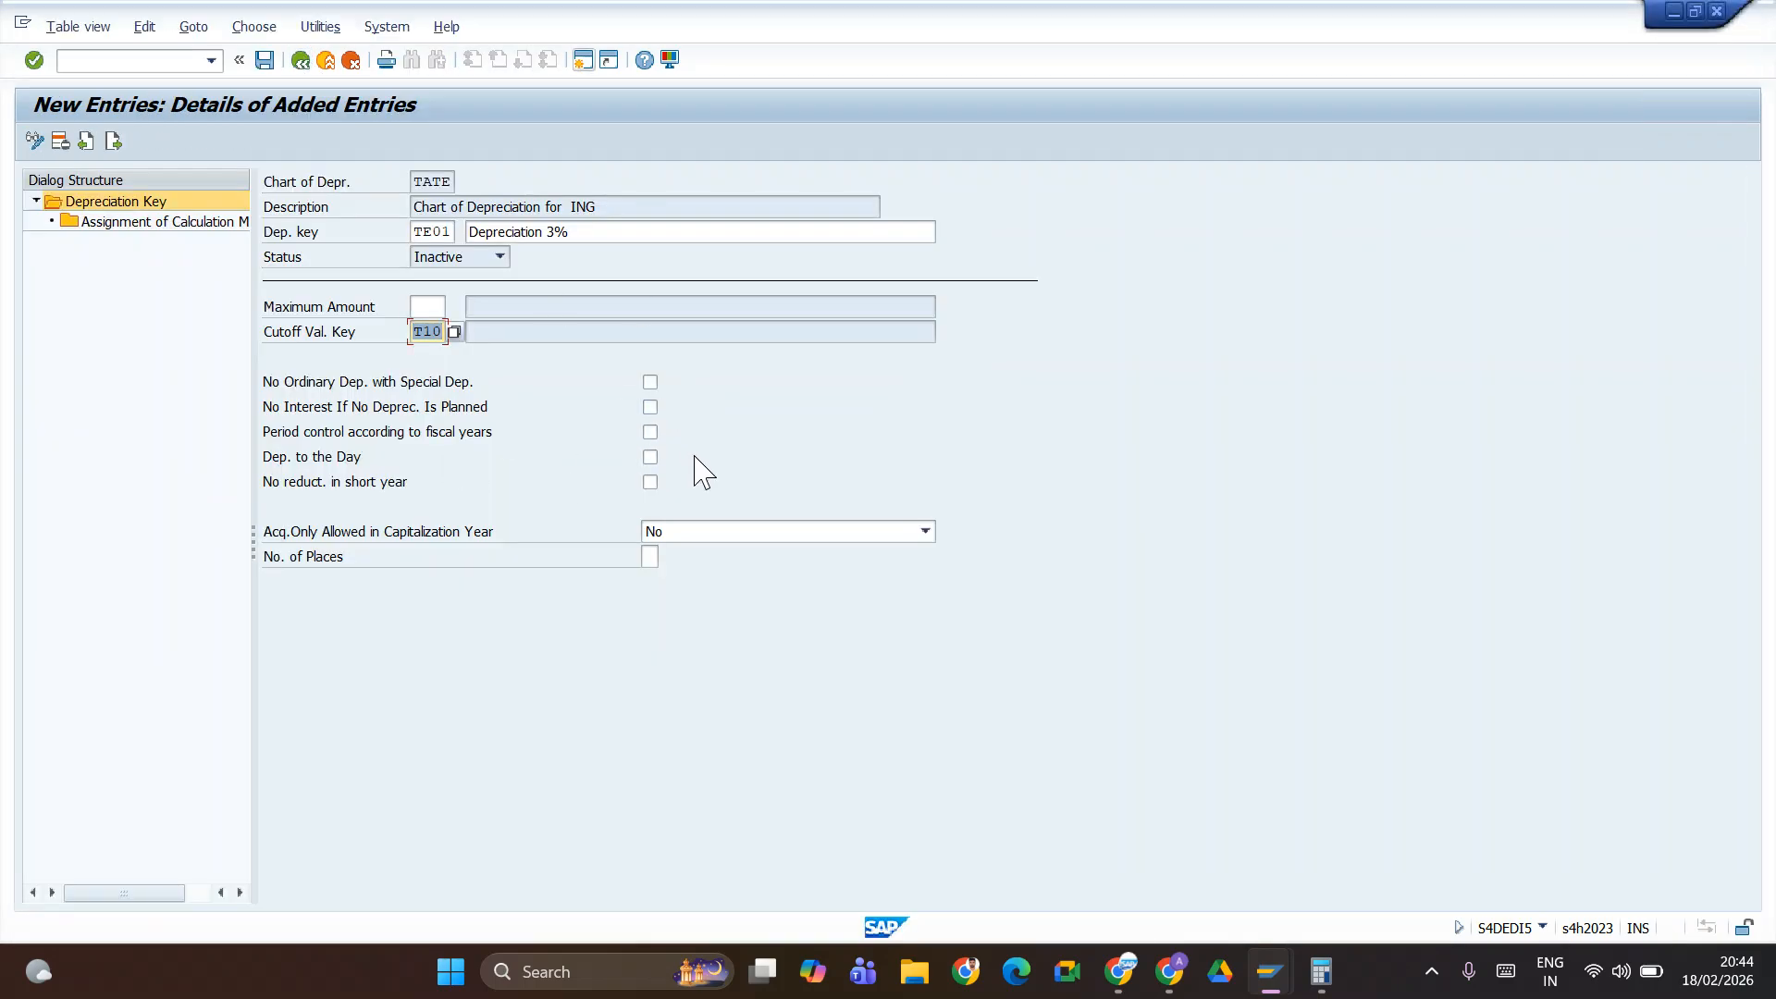
pyautogui.click(500, 259)
pyautogui.click(471, 302)
pyautogui.click(153, 224)
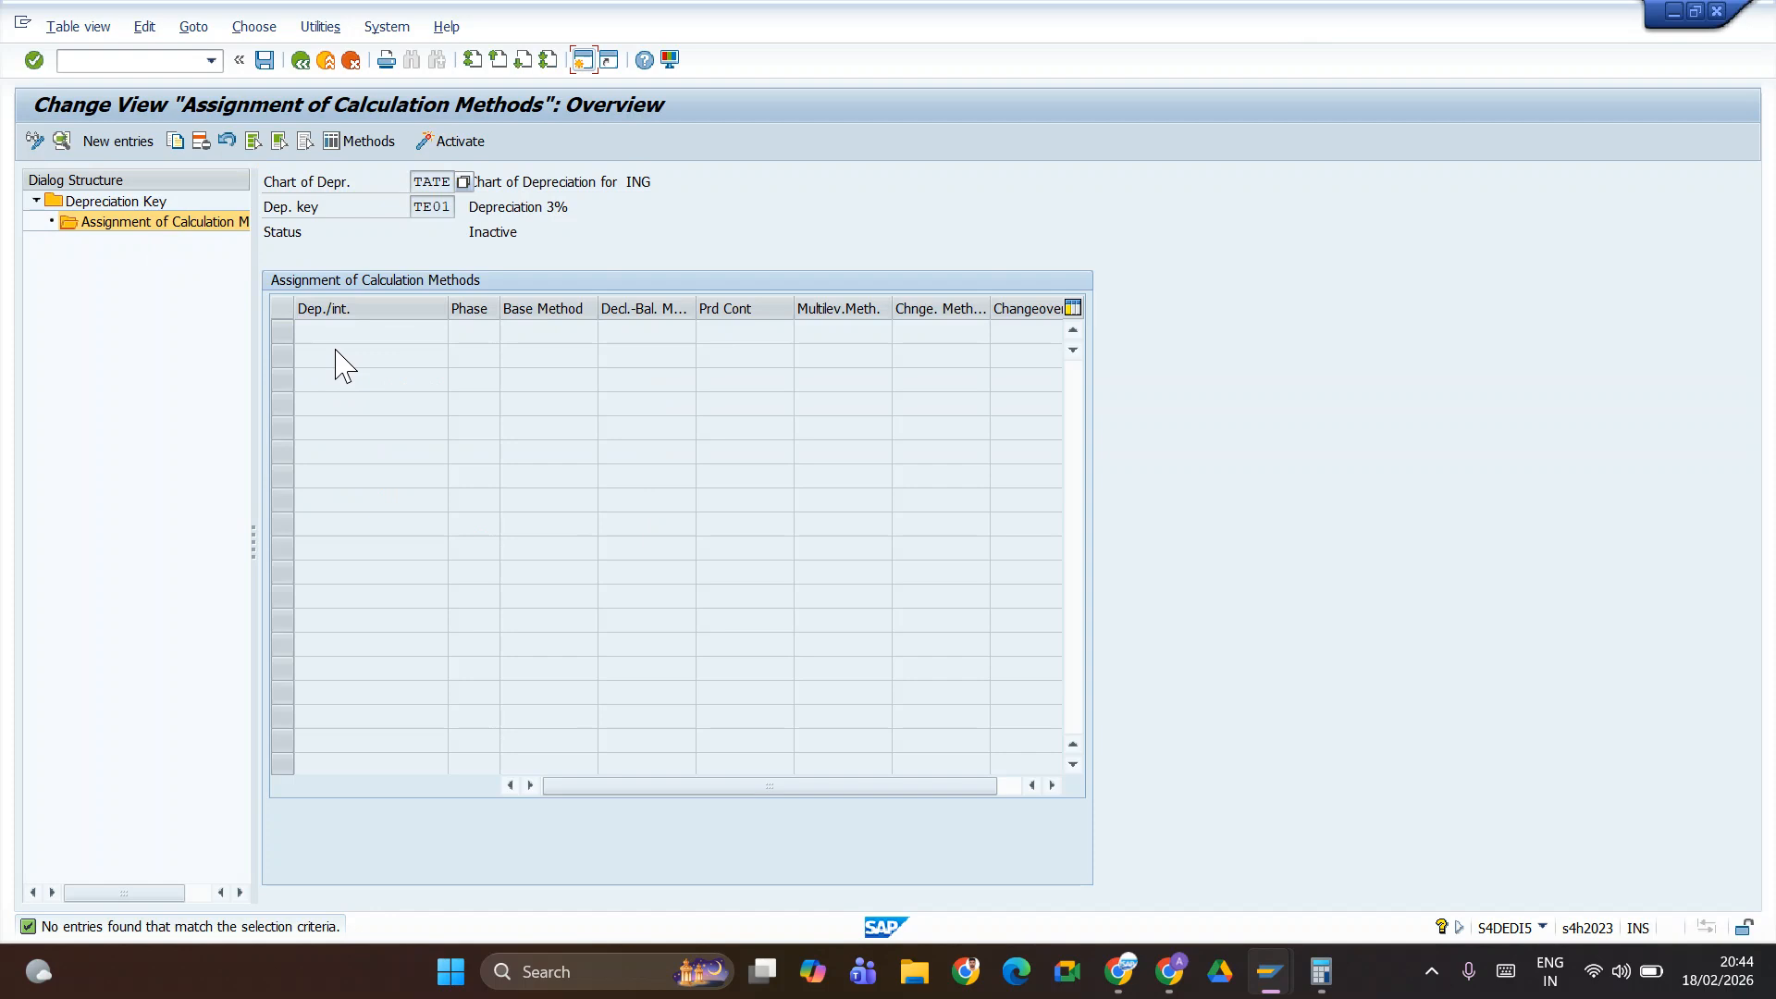
# - Add a calculation method assignment with depreciation type Ord.depreciation and phase "From the start of depreciation"
pyautogui.click(118, 141)
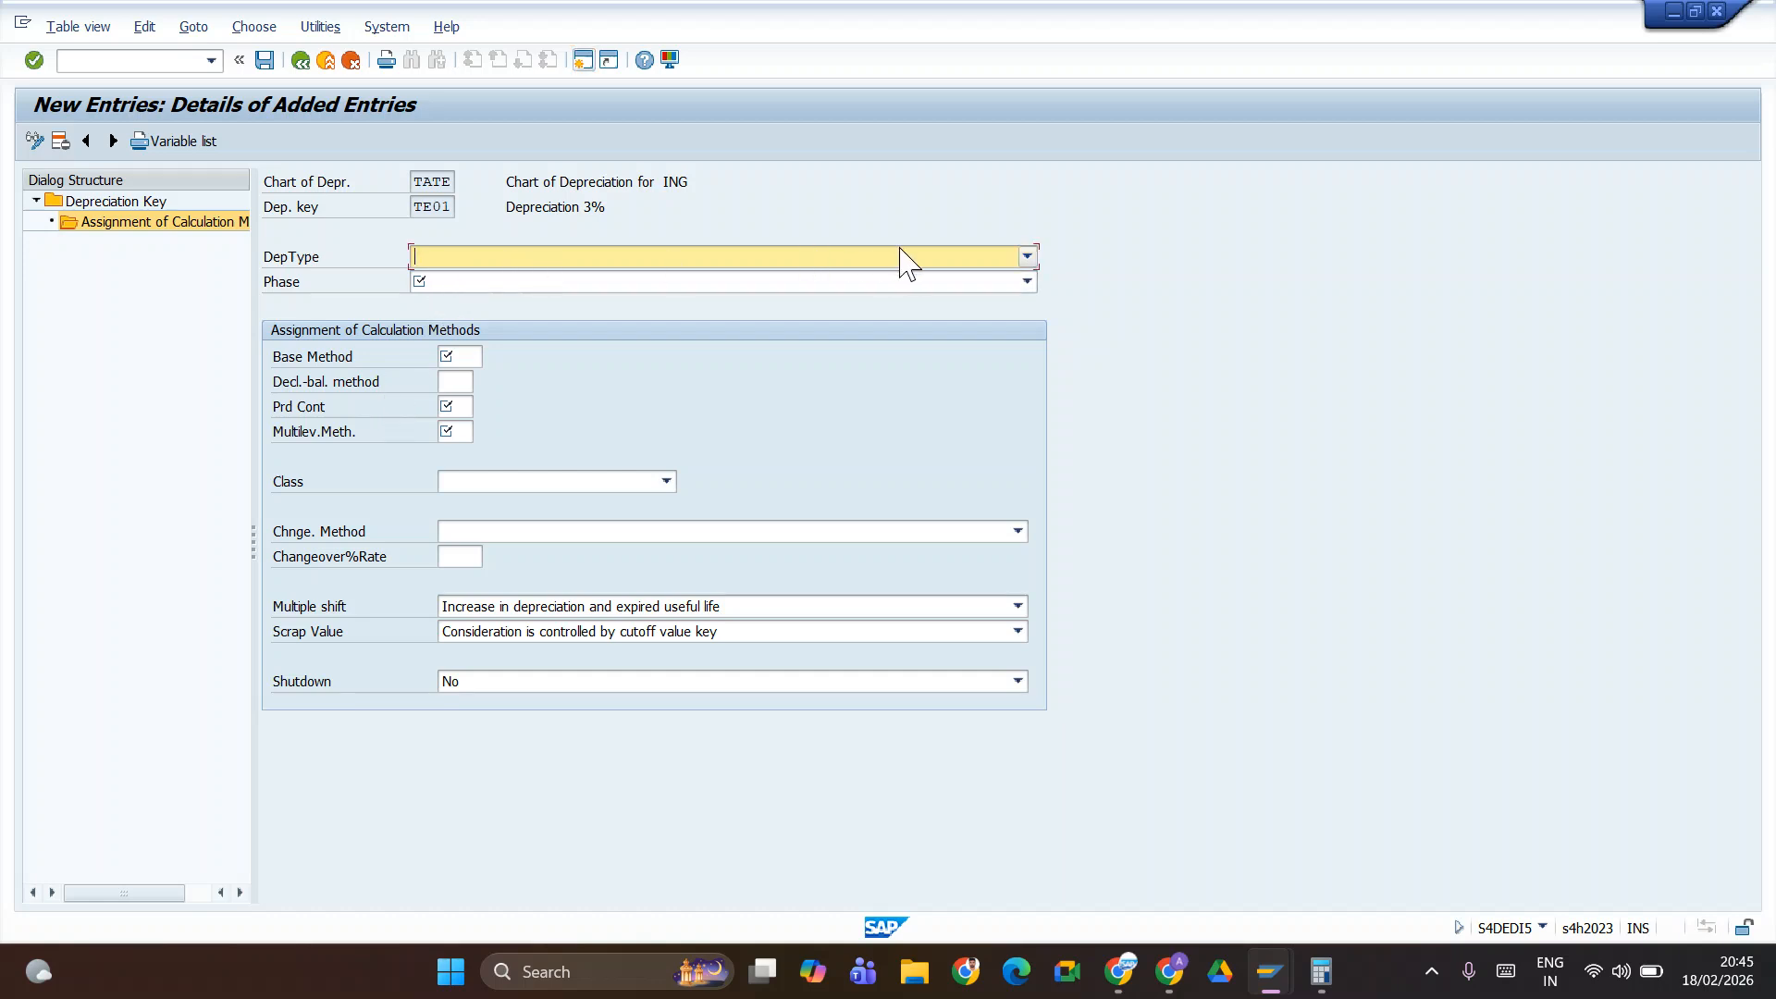
pyautogui.click(1027, 258)
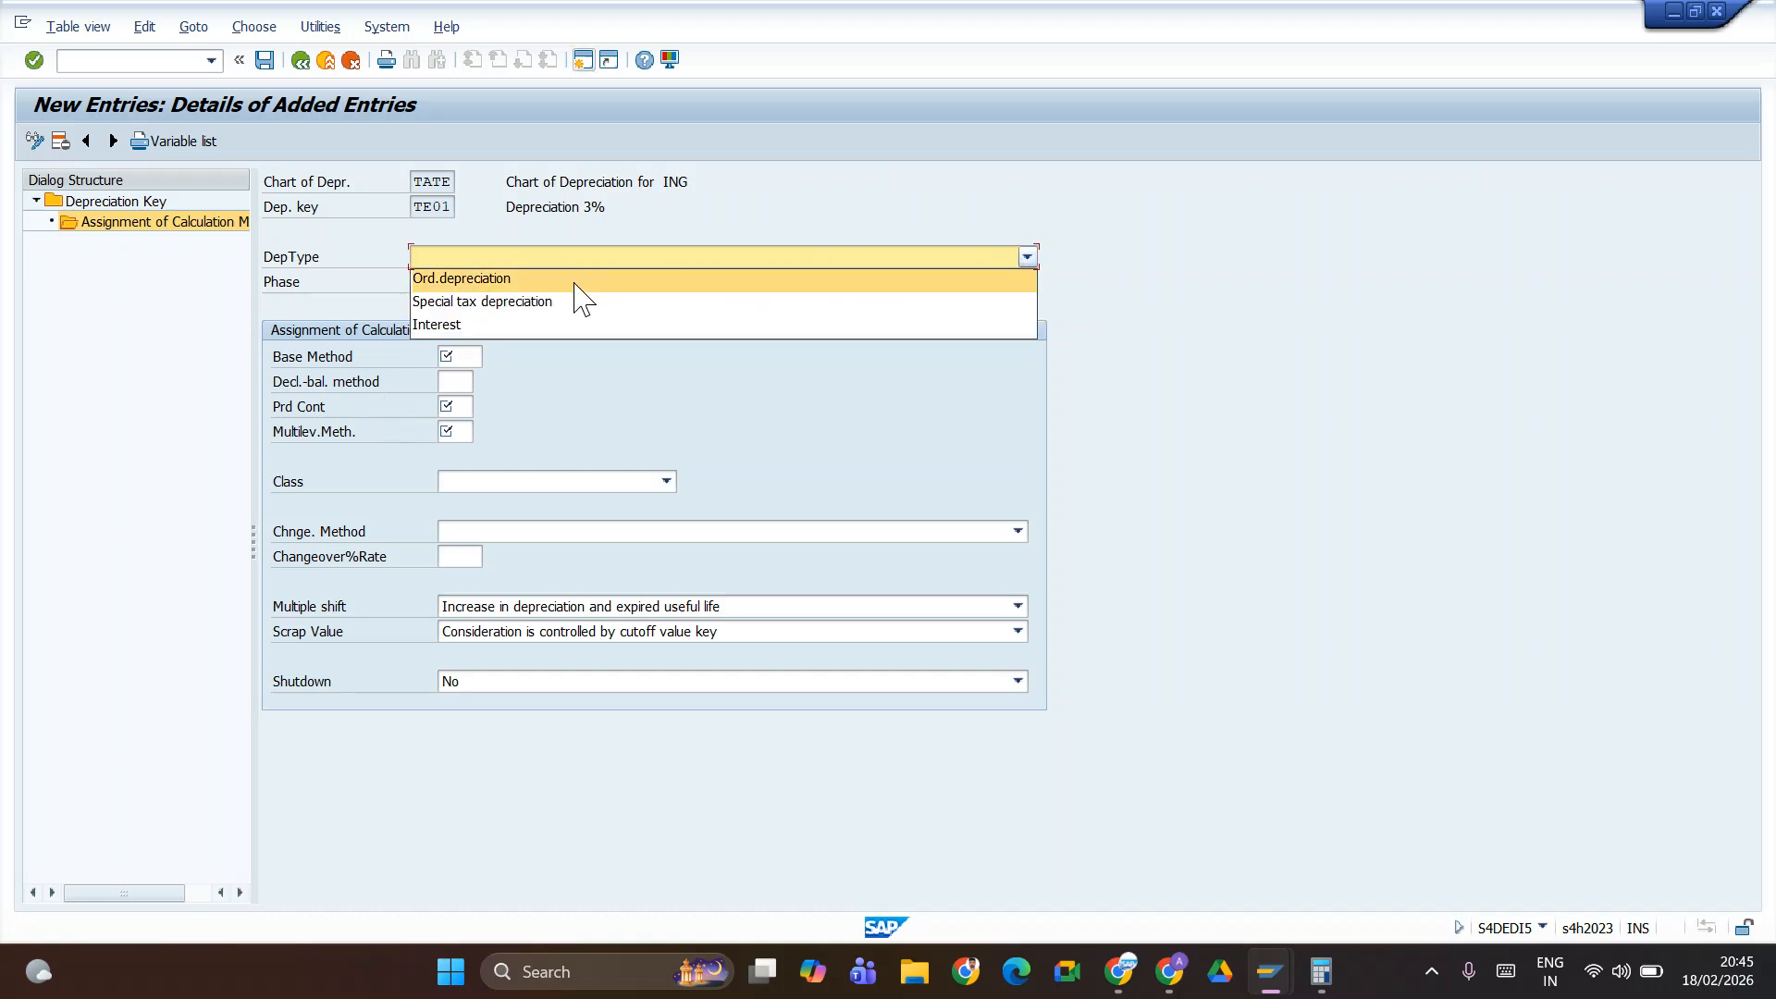
pyautogui.click(480, 278)
pyautogui.click(1028, 282)
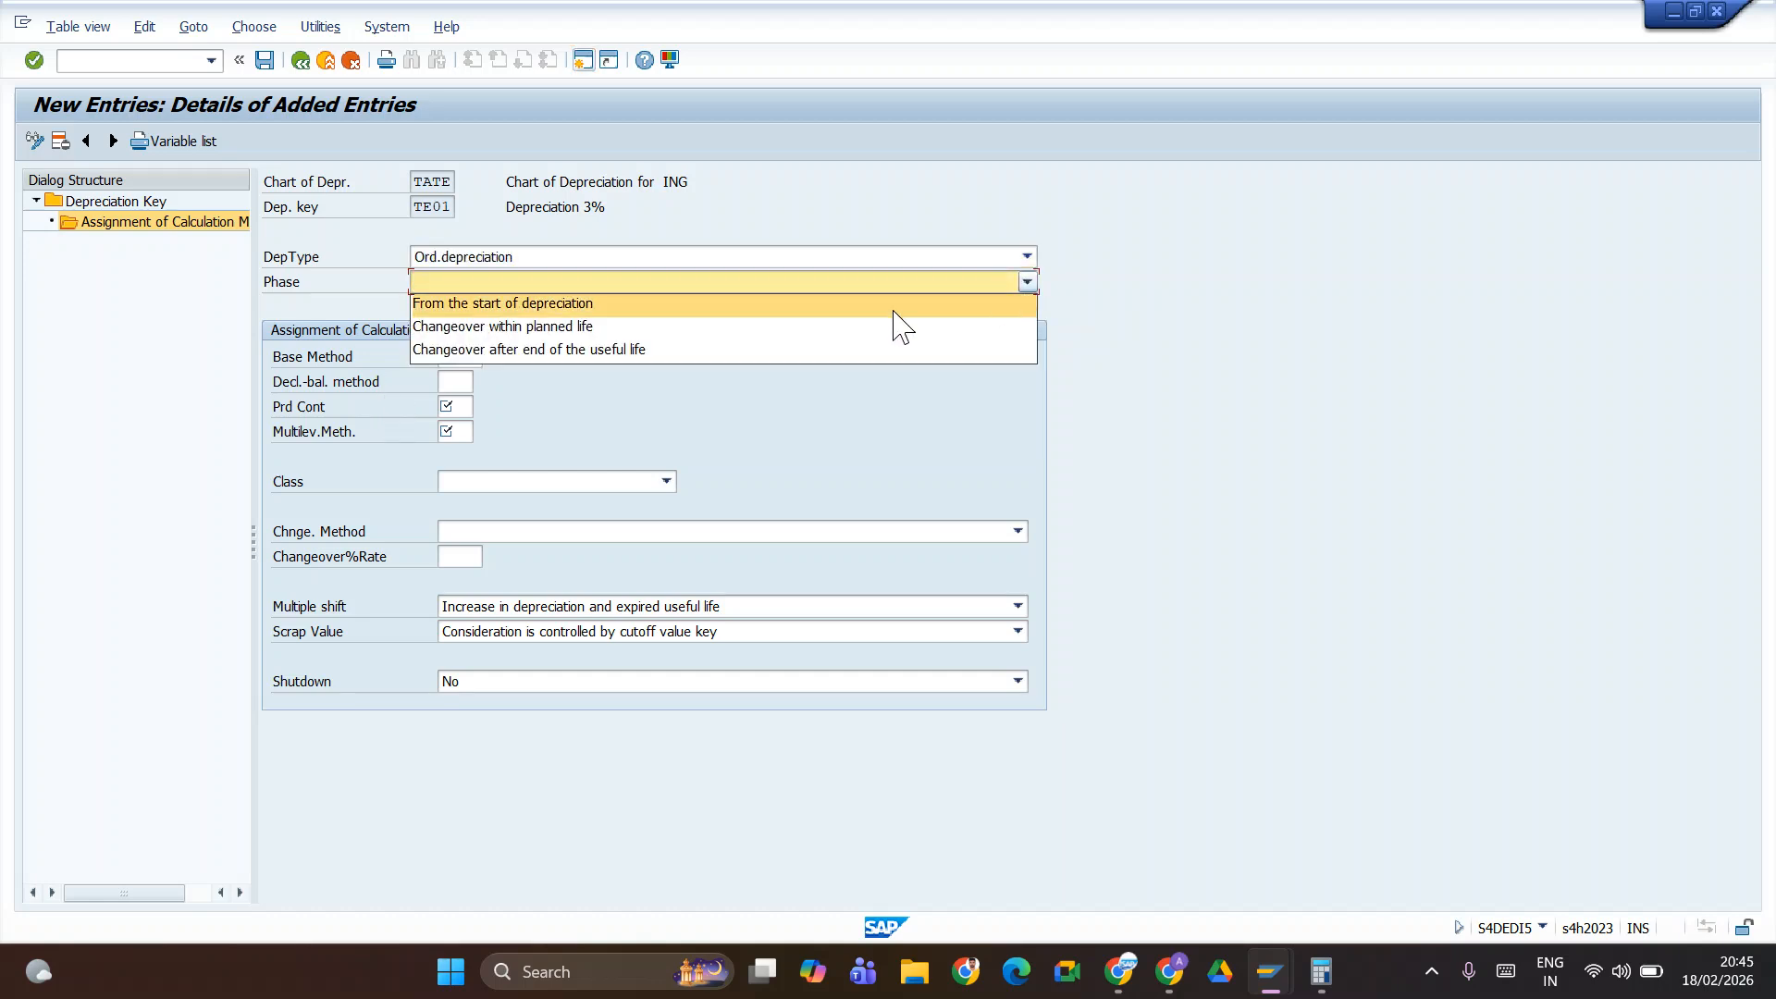
pyautogui.click(538, 305)
# - Set the assignment's base method to TEBA (Ordinary Dep) from the list of base methods
pyautogui.click(469, 359)
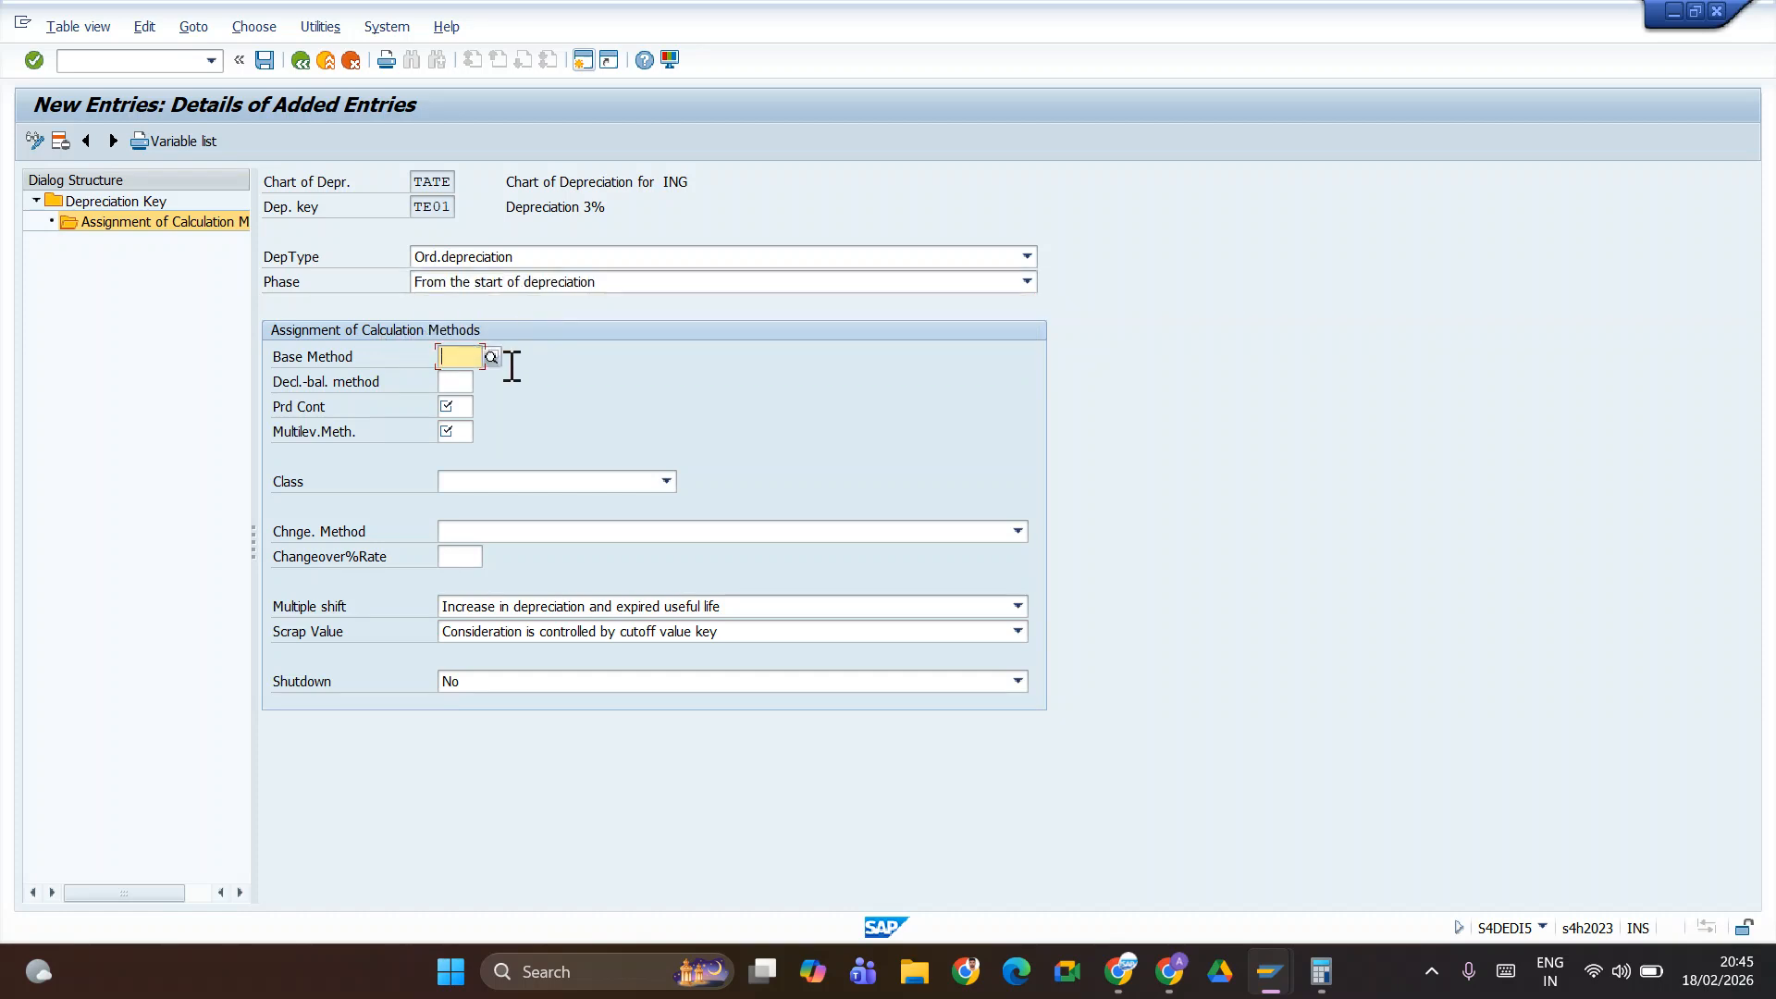
pyautogui.click(493, 359)
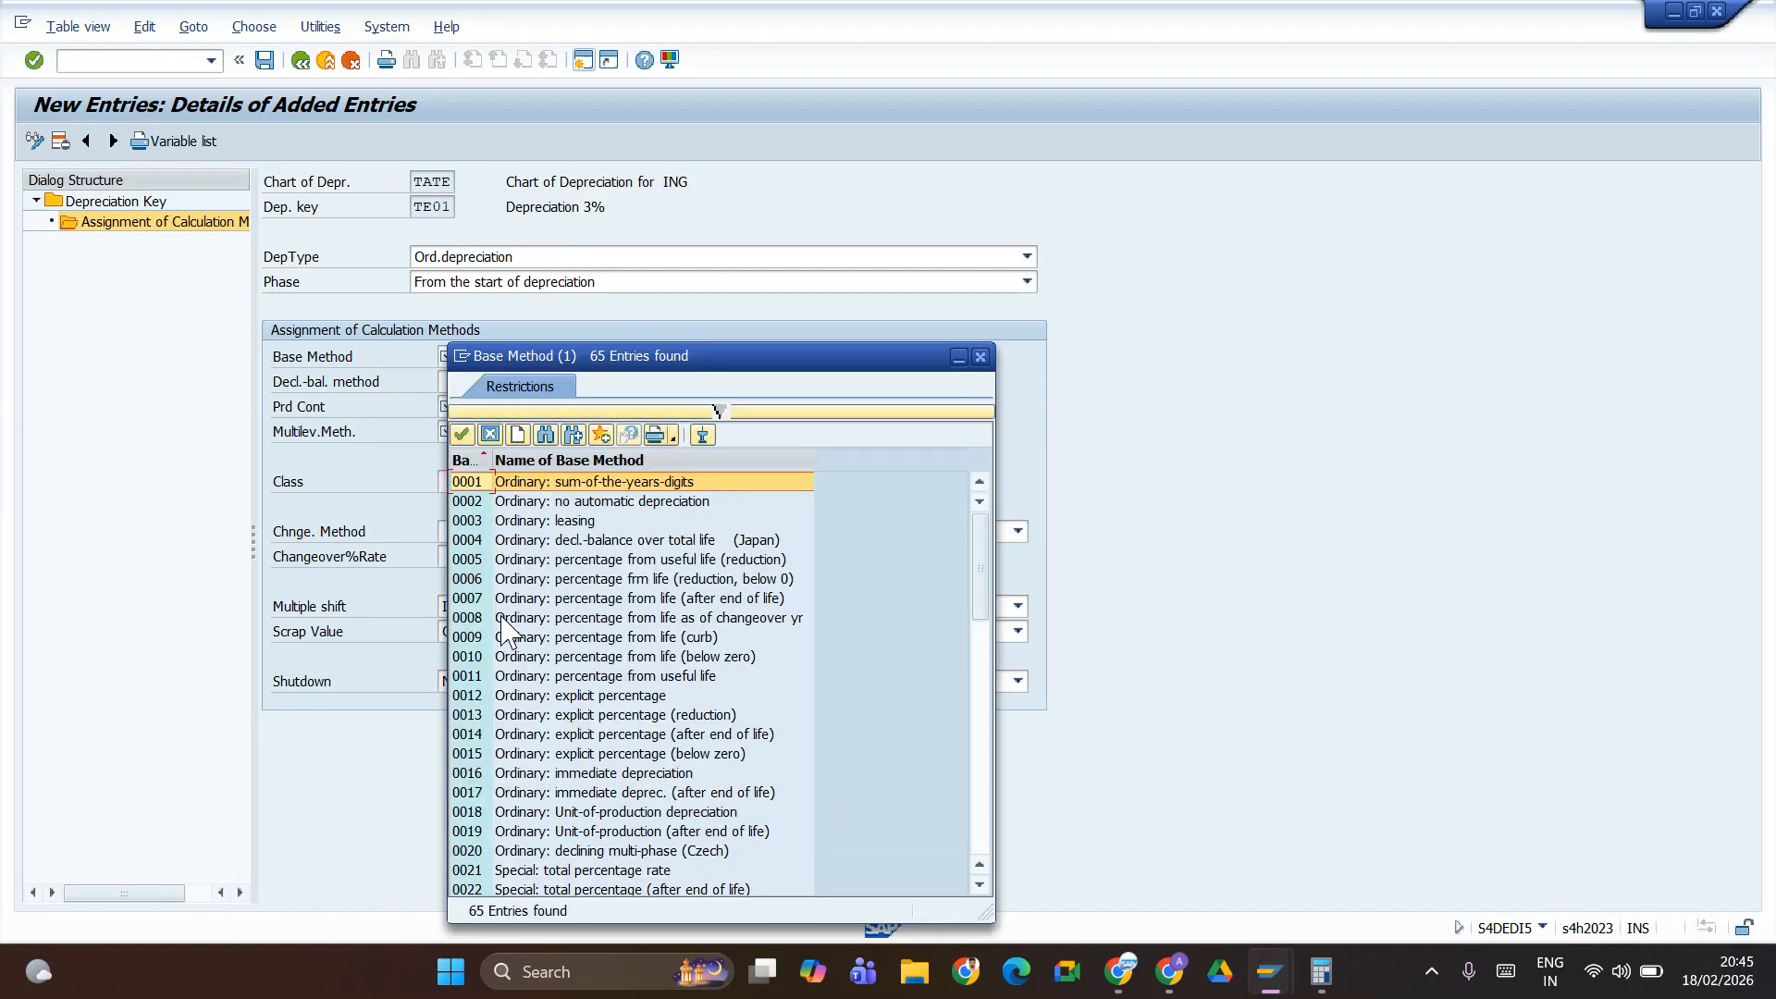
pyautogui.scroll(-15, 499, 726)
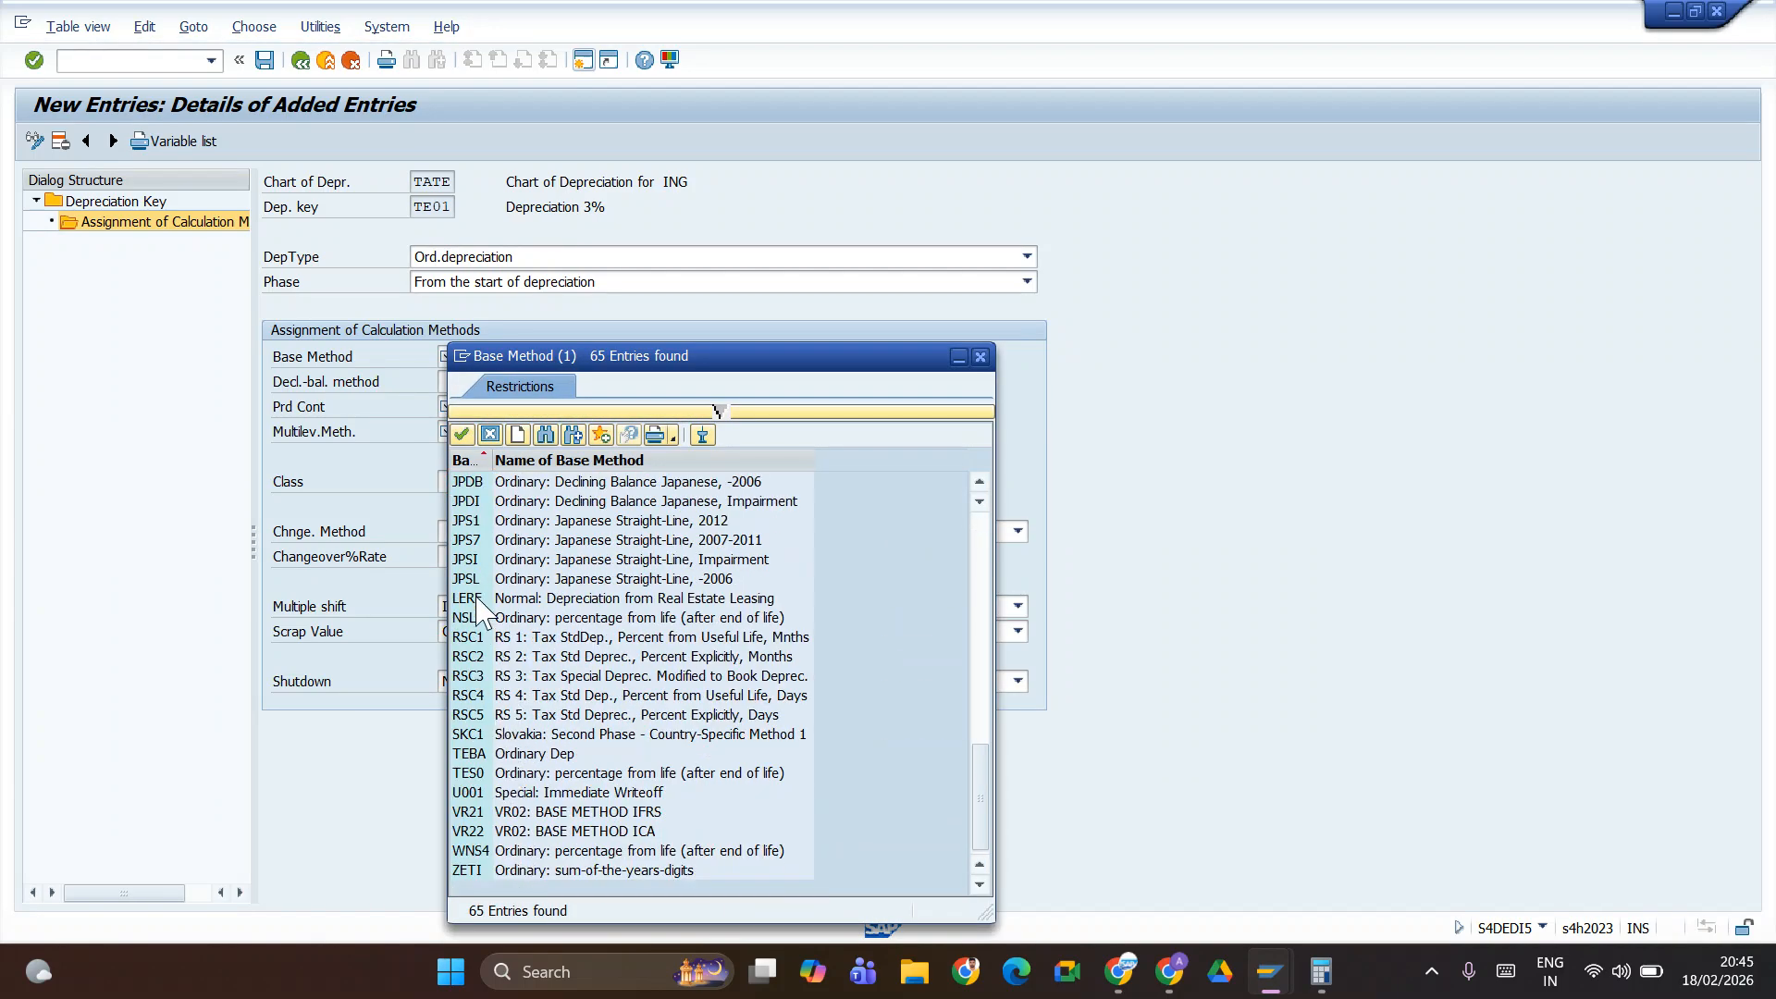
pyautogui.doubleClick(472, 754)
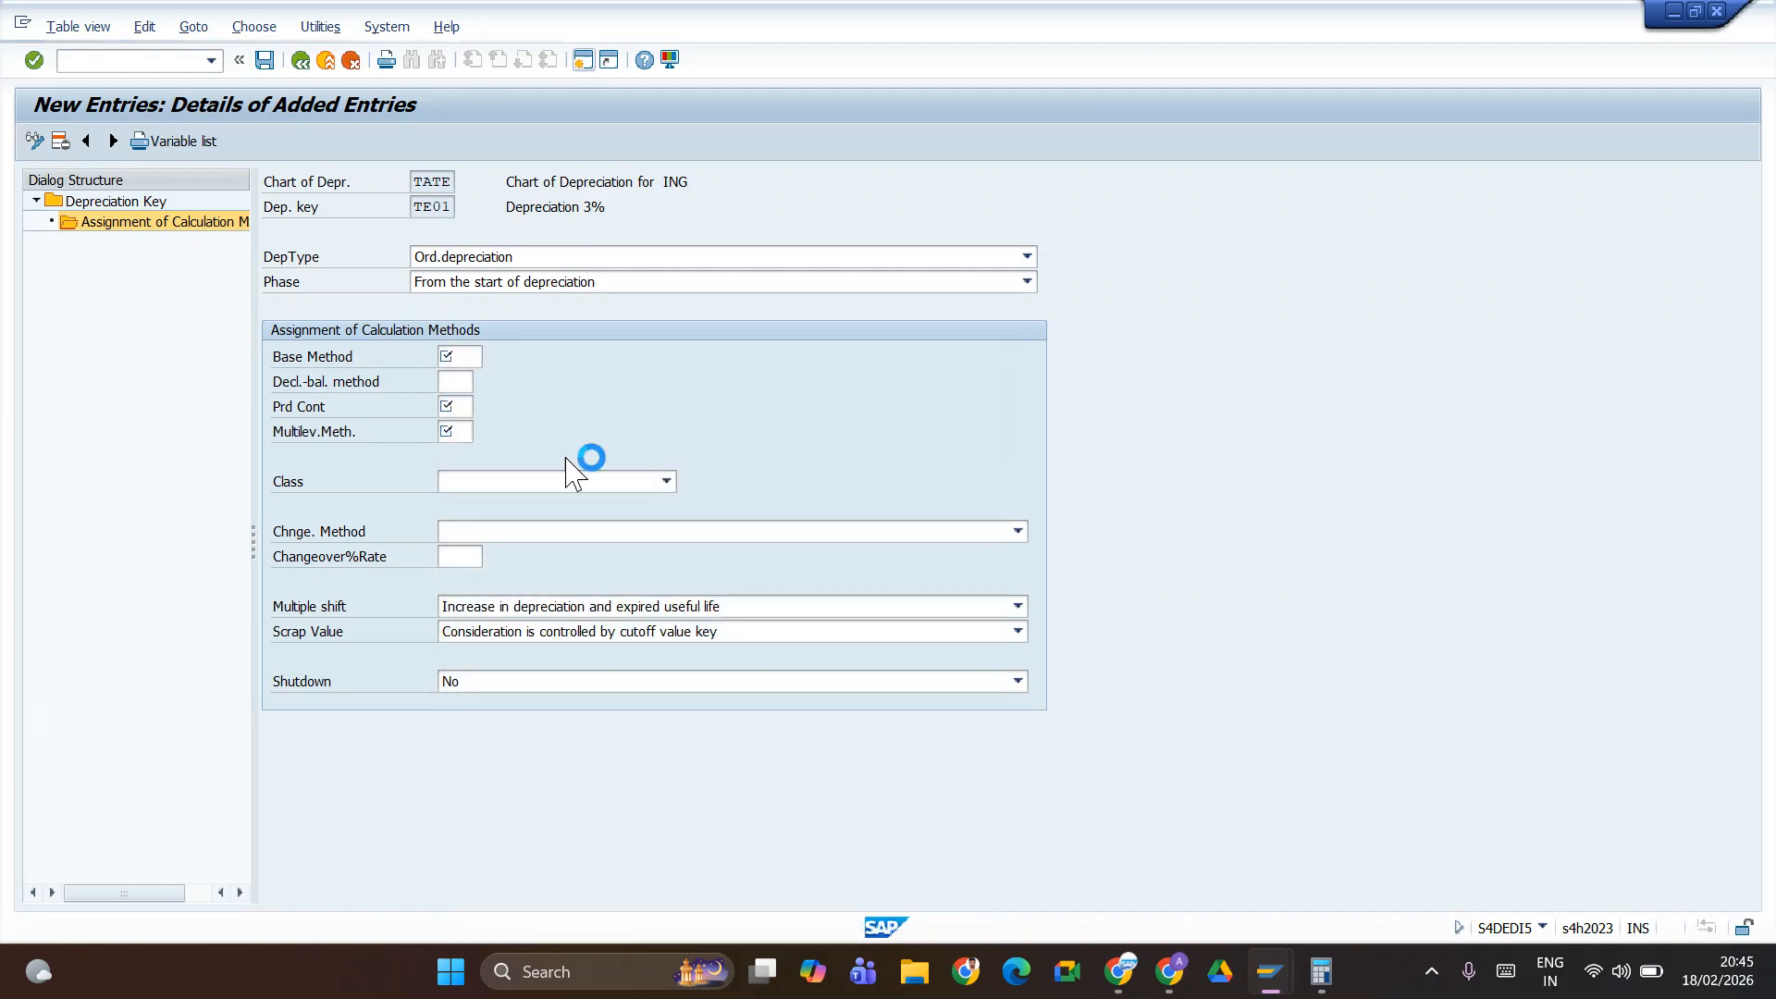
# - Set the period control method to IN1, the period control method for IT depreciation - India
pyautogui.click(452, 407)
pyautogui.click(482, 407)
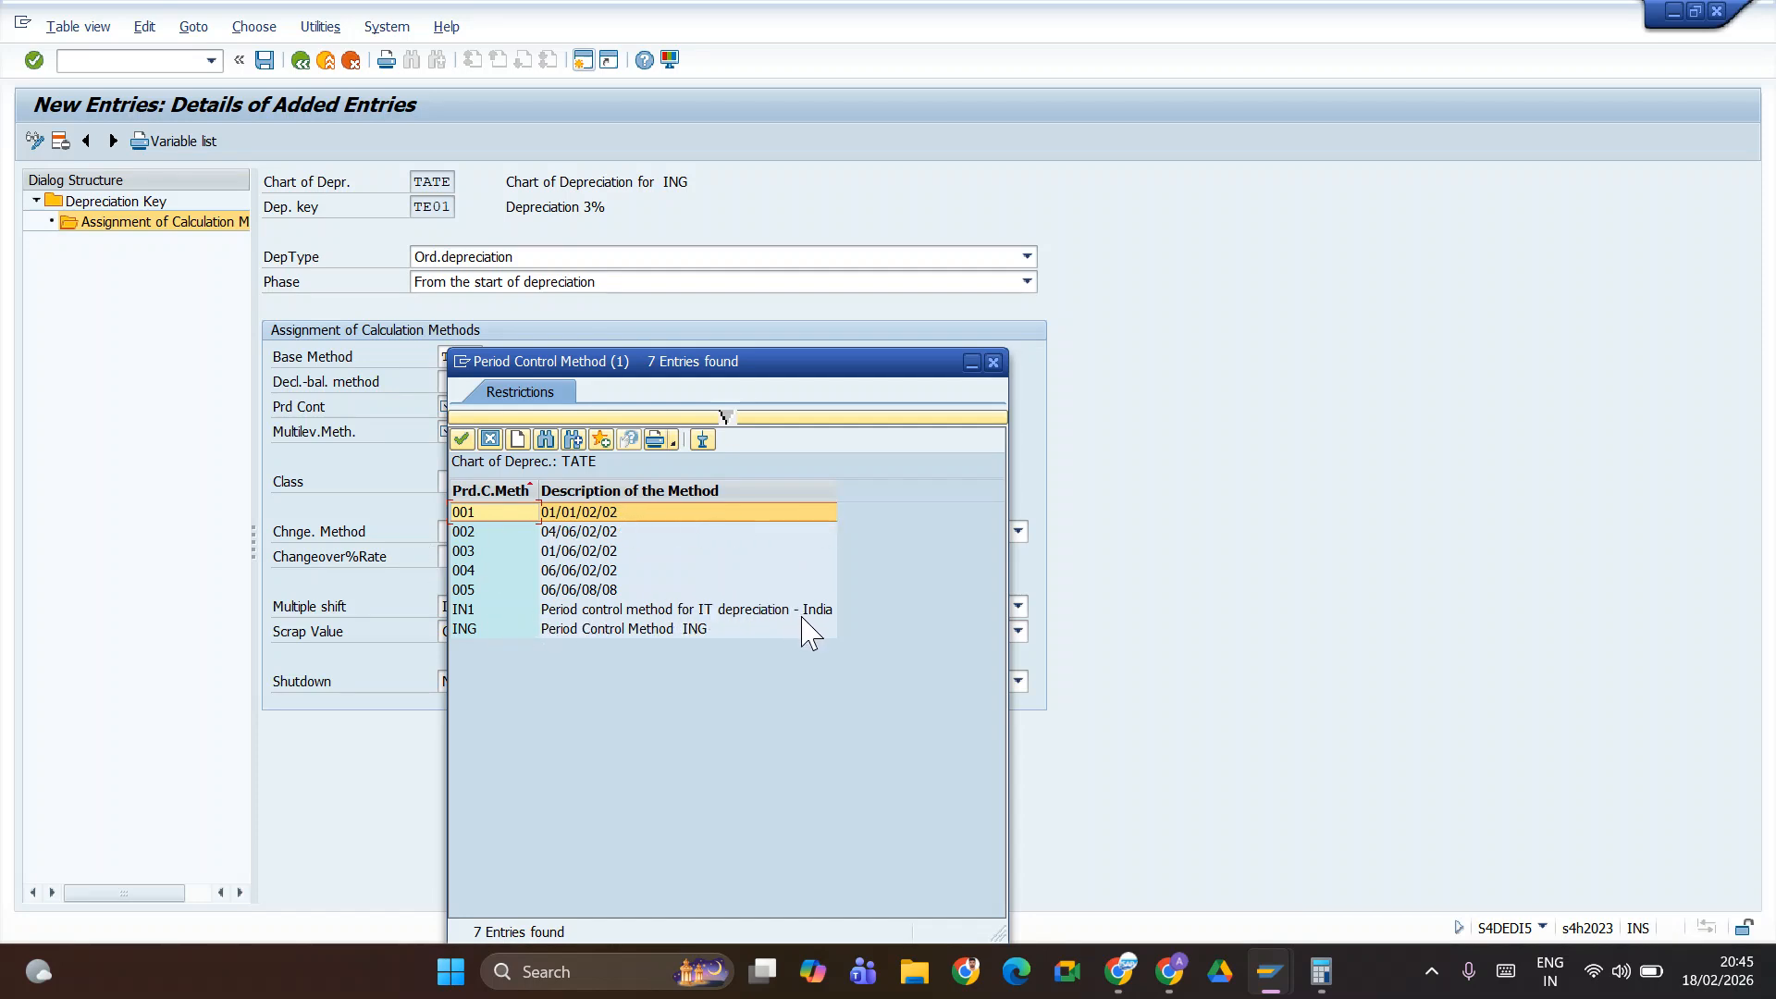
pyautogui.doubleClick(463, 608)
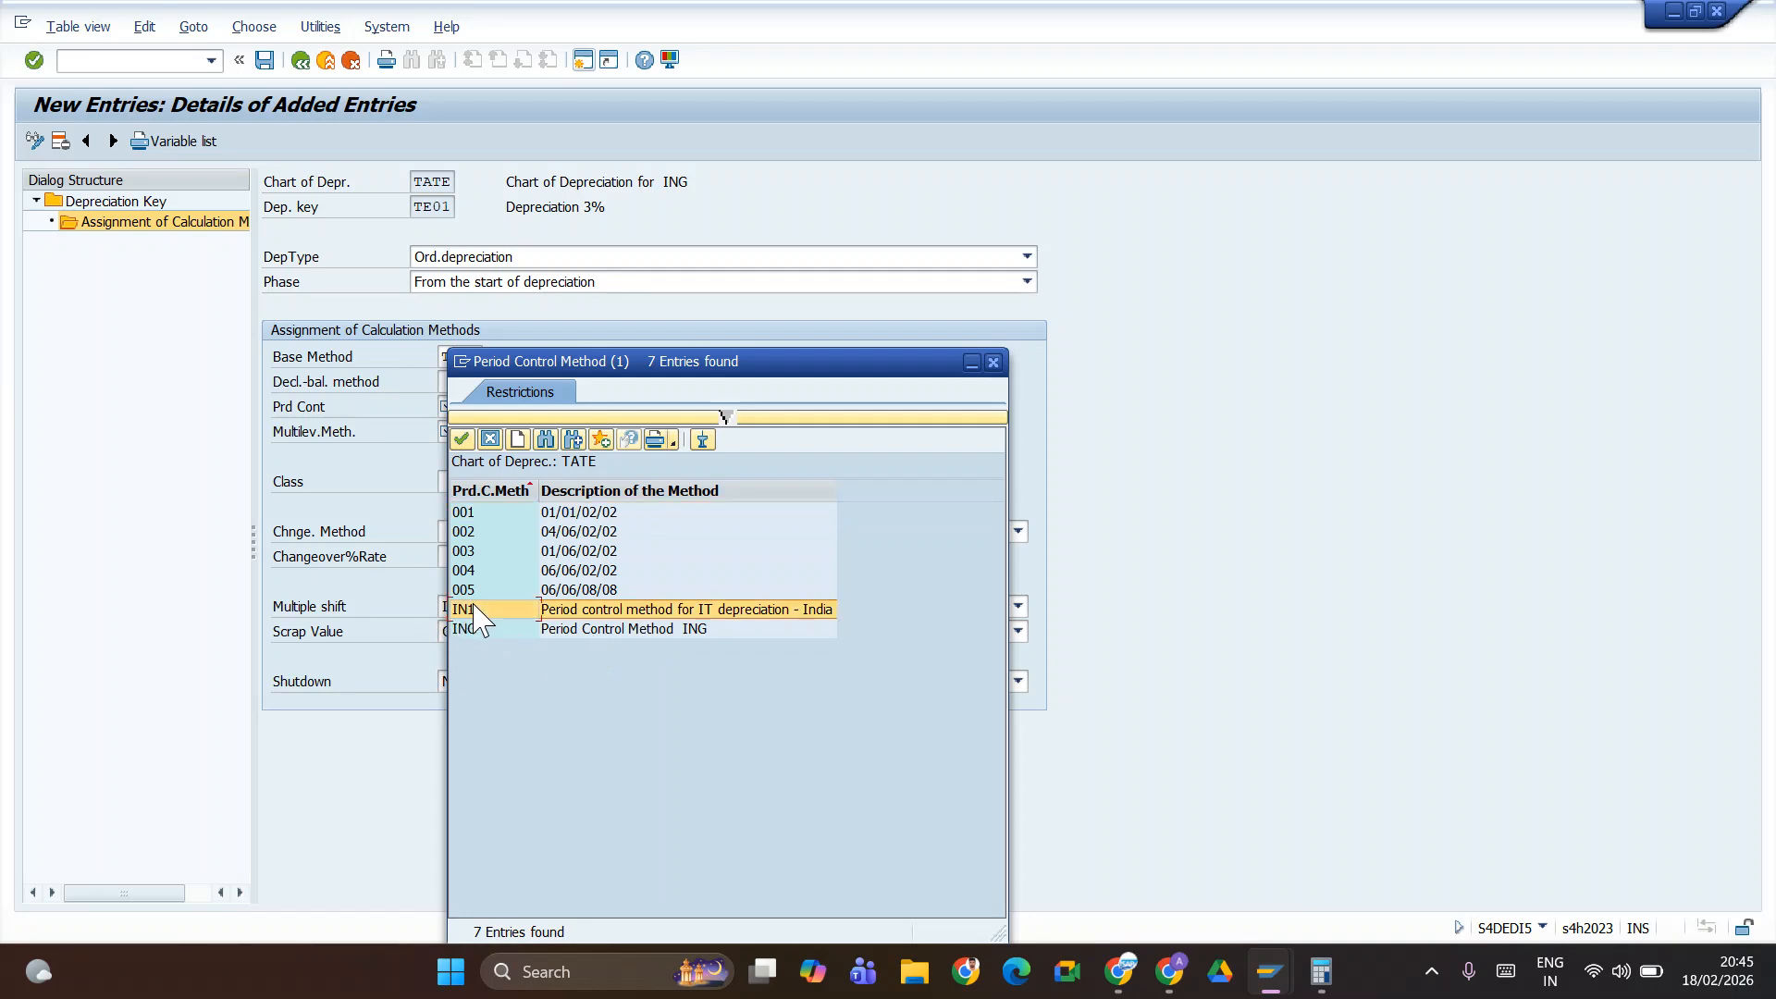
# - Set the assignment's multilevel method to TE and its class to Straight-line depreciation
pyautogui.click(461, 436)
pyautogui.click(481, 432)
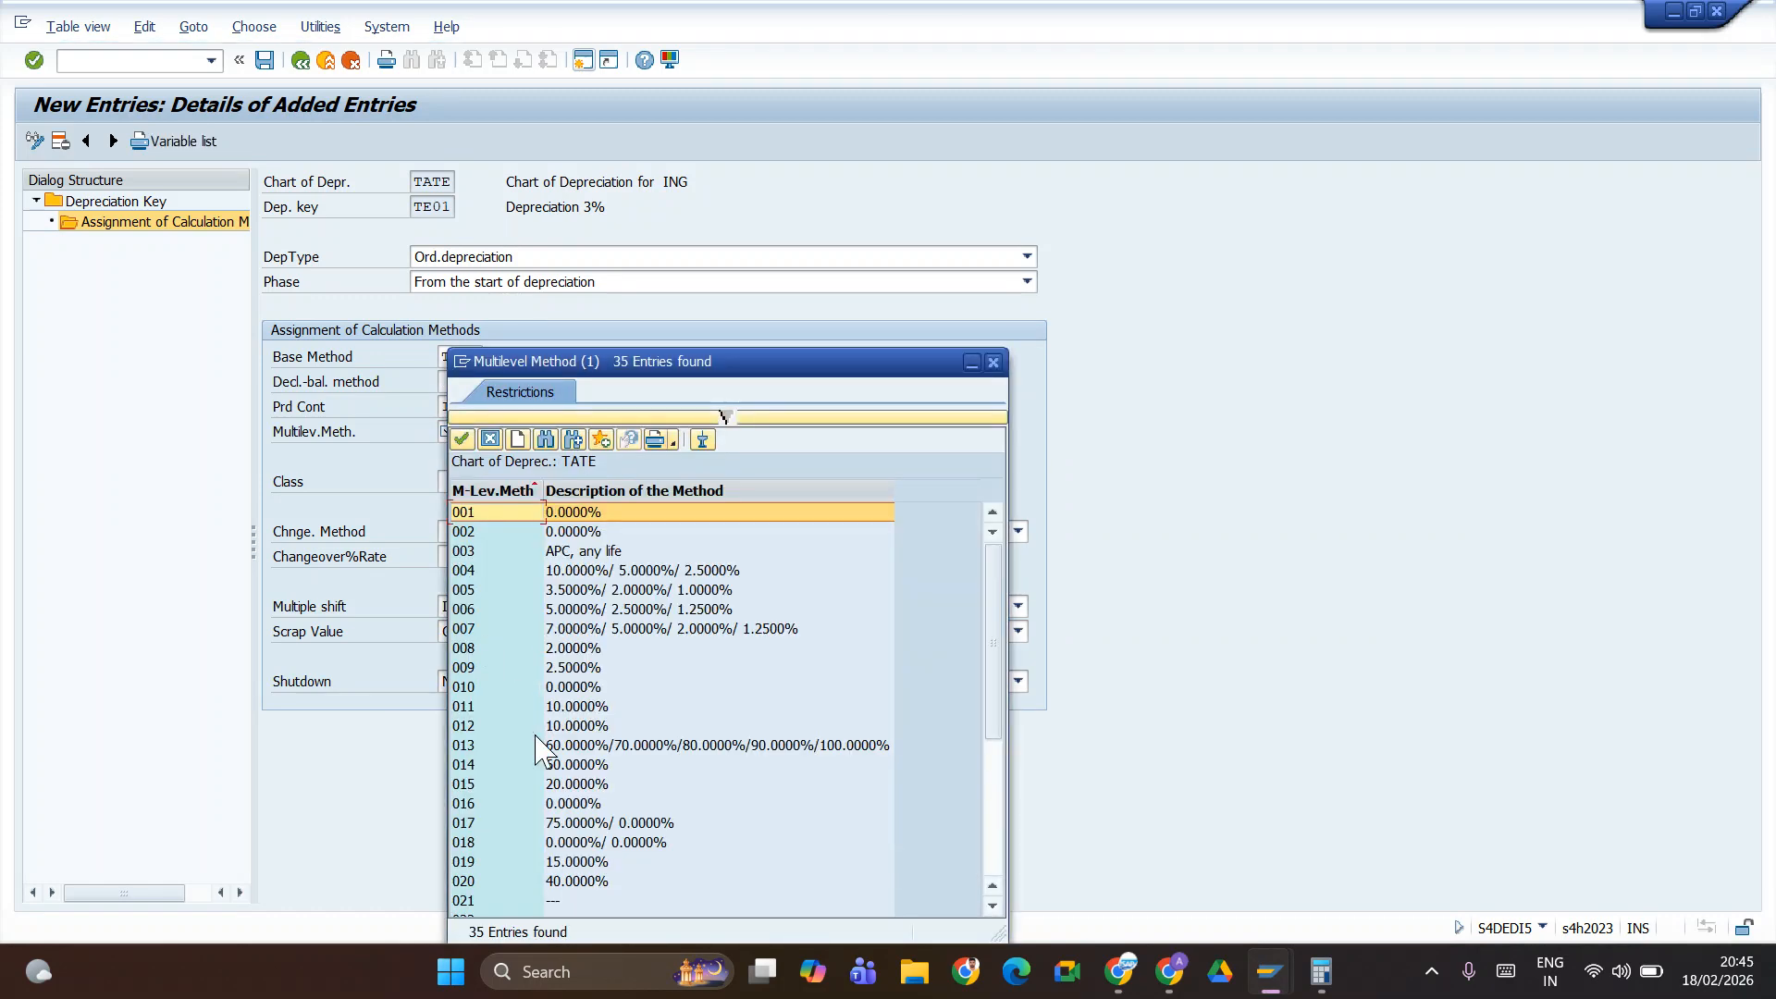
pyautogui.scroll(-5, 540, 761)
pyautogui.doubleClick(467, 900)
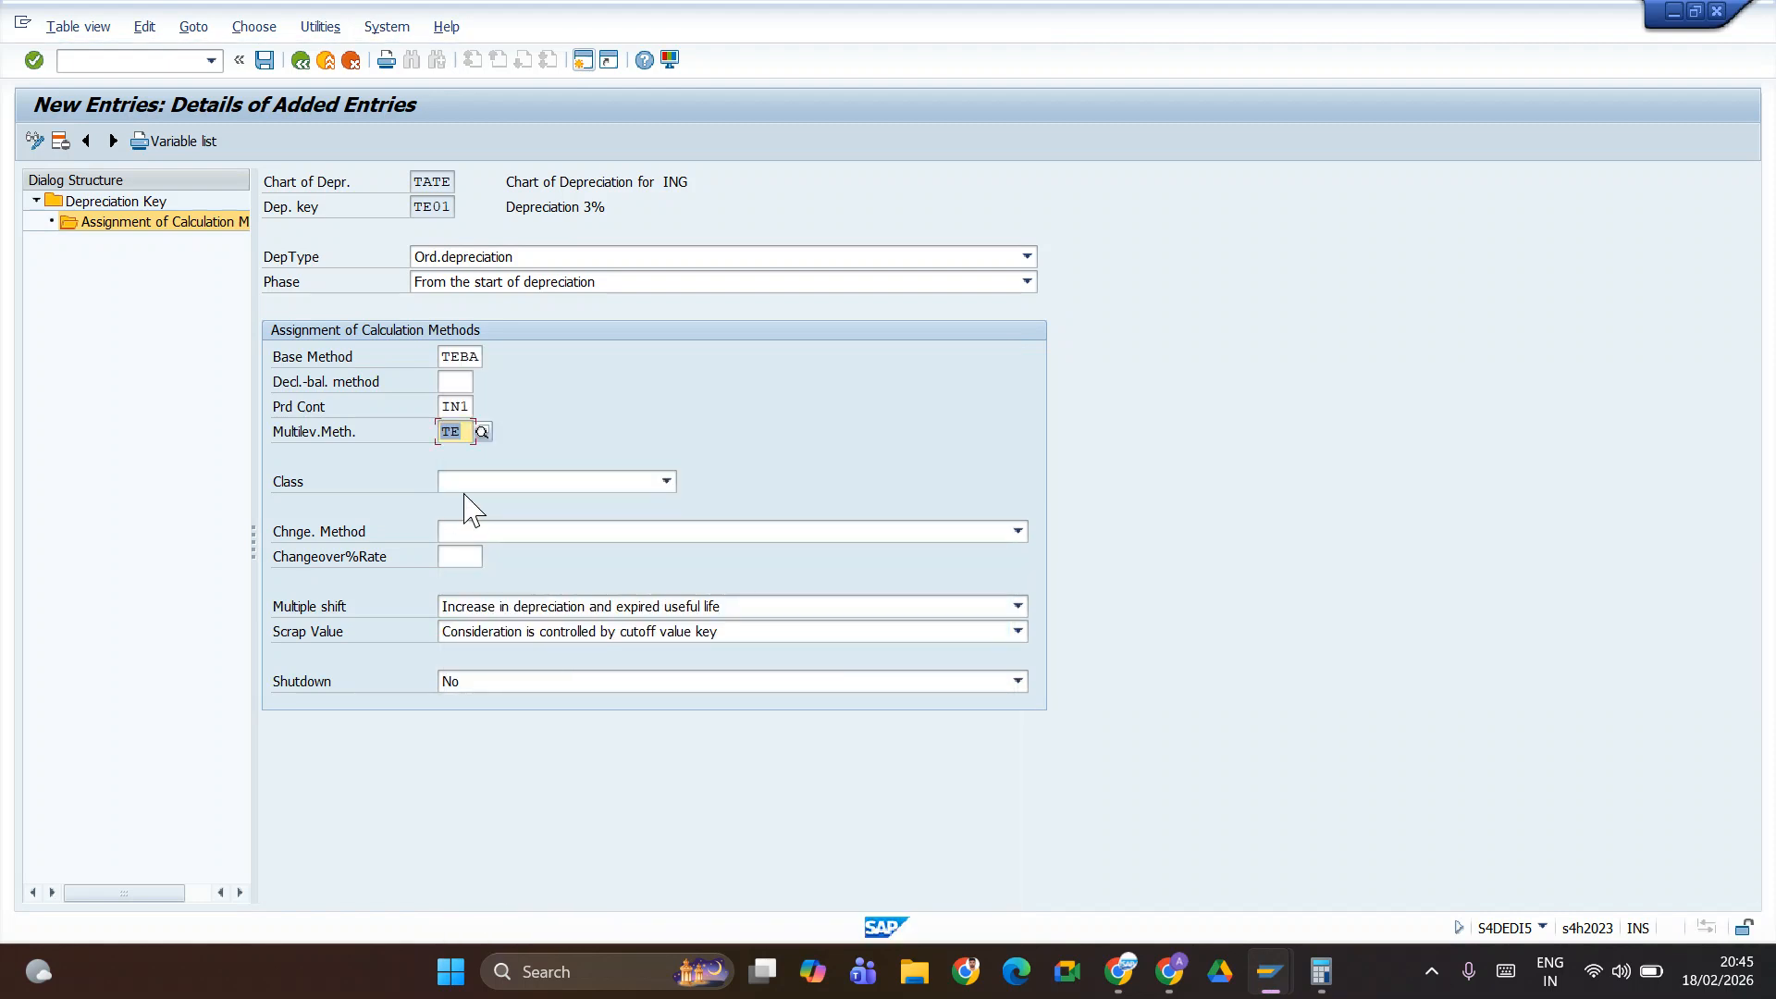
pyautogui.click(666, 481)
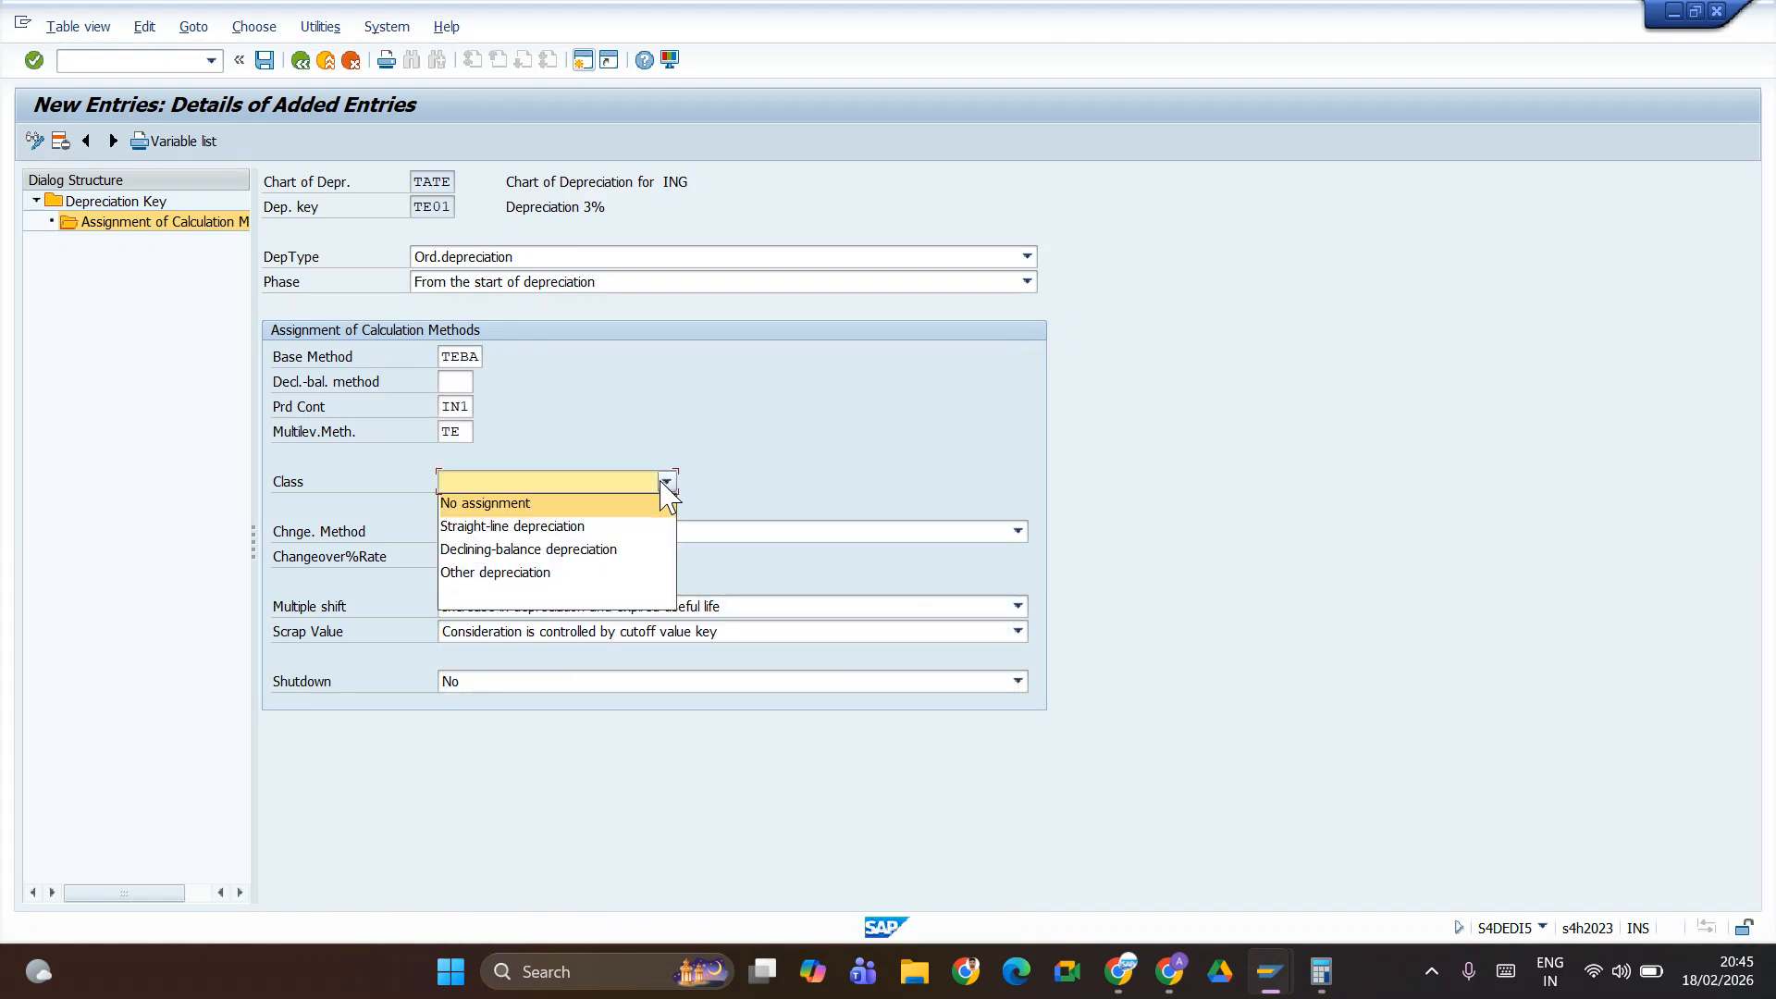
pyautogui.click(555, 527)
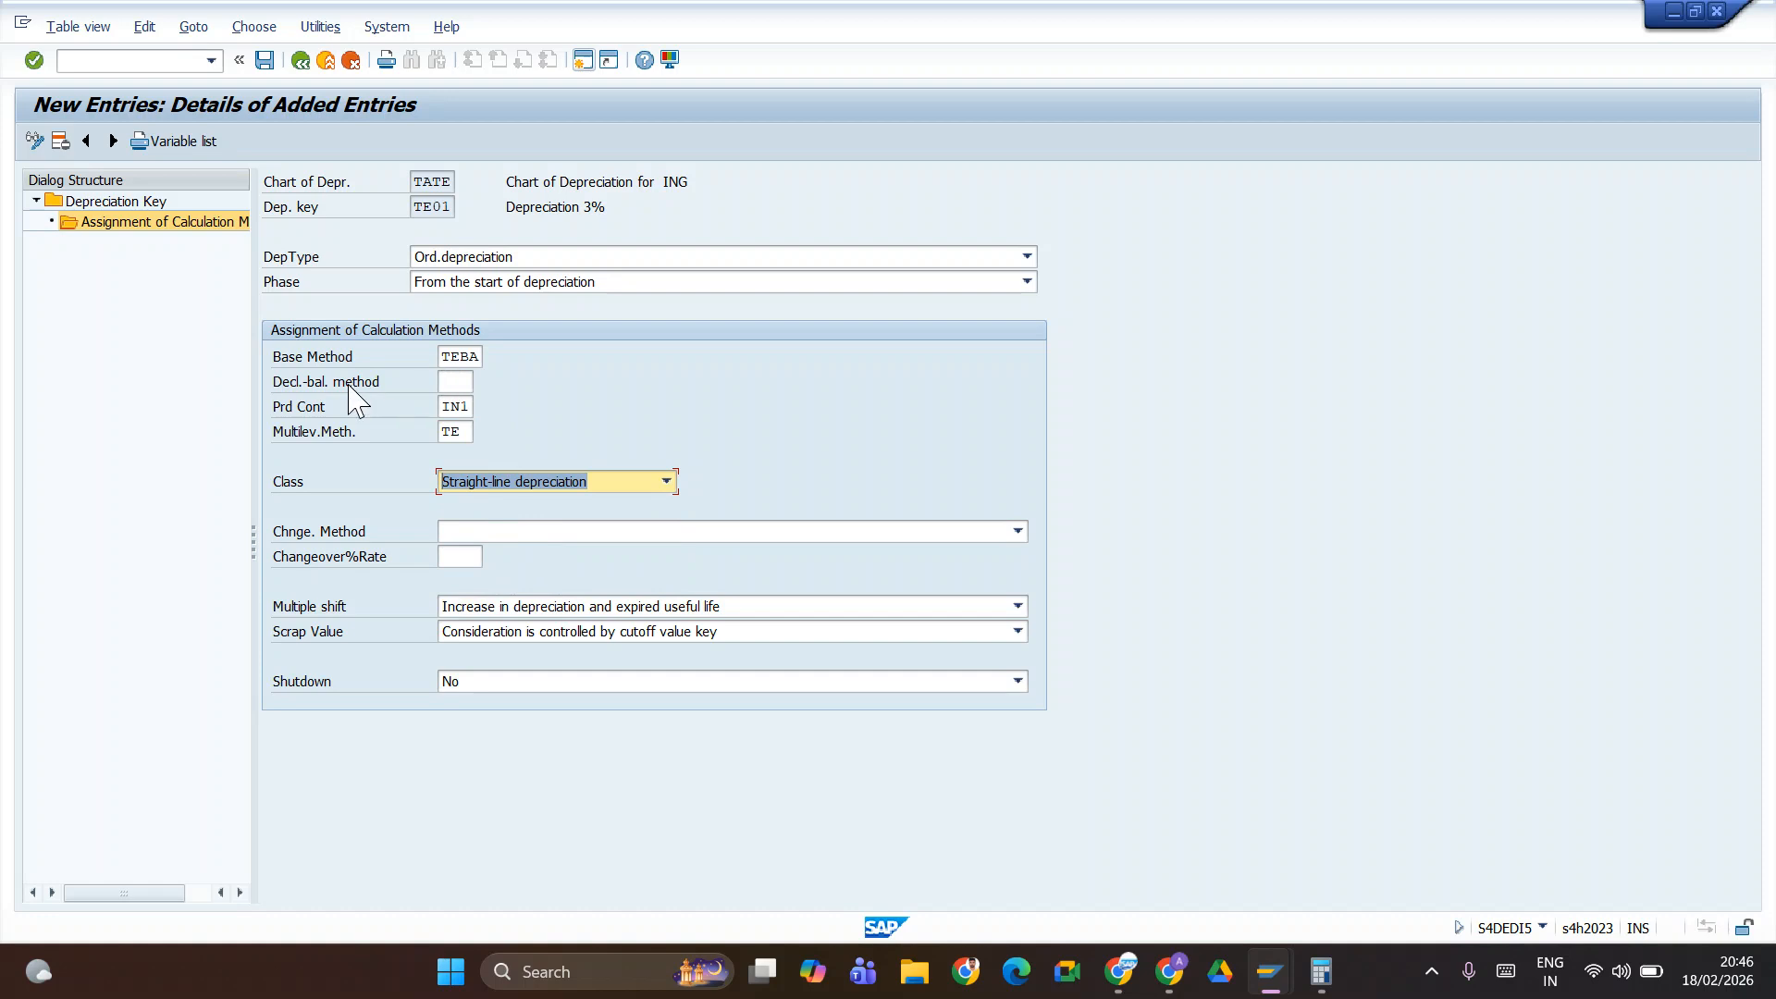
# - Set the declining-balance method to 001 (0.00x / 0.0000% / 0.0000%)
pyautogui.click(445, 381)
pyautogui.click(483, 383)
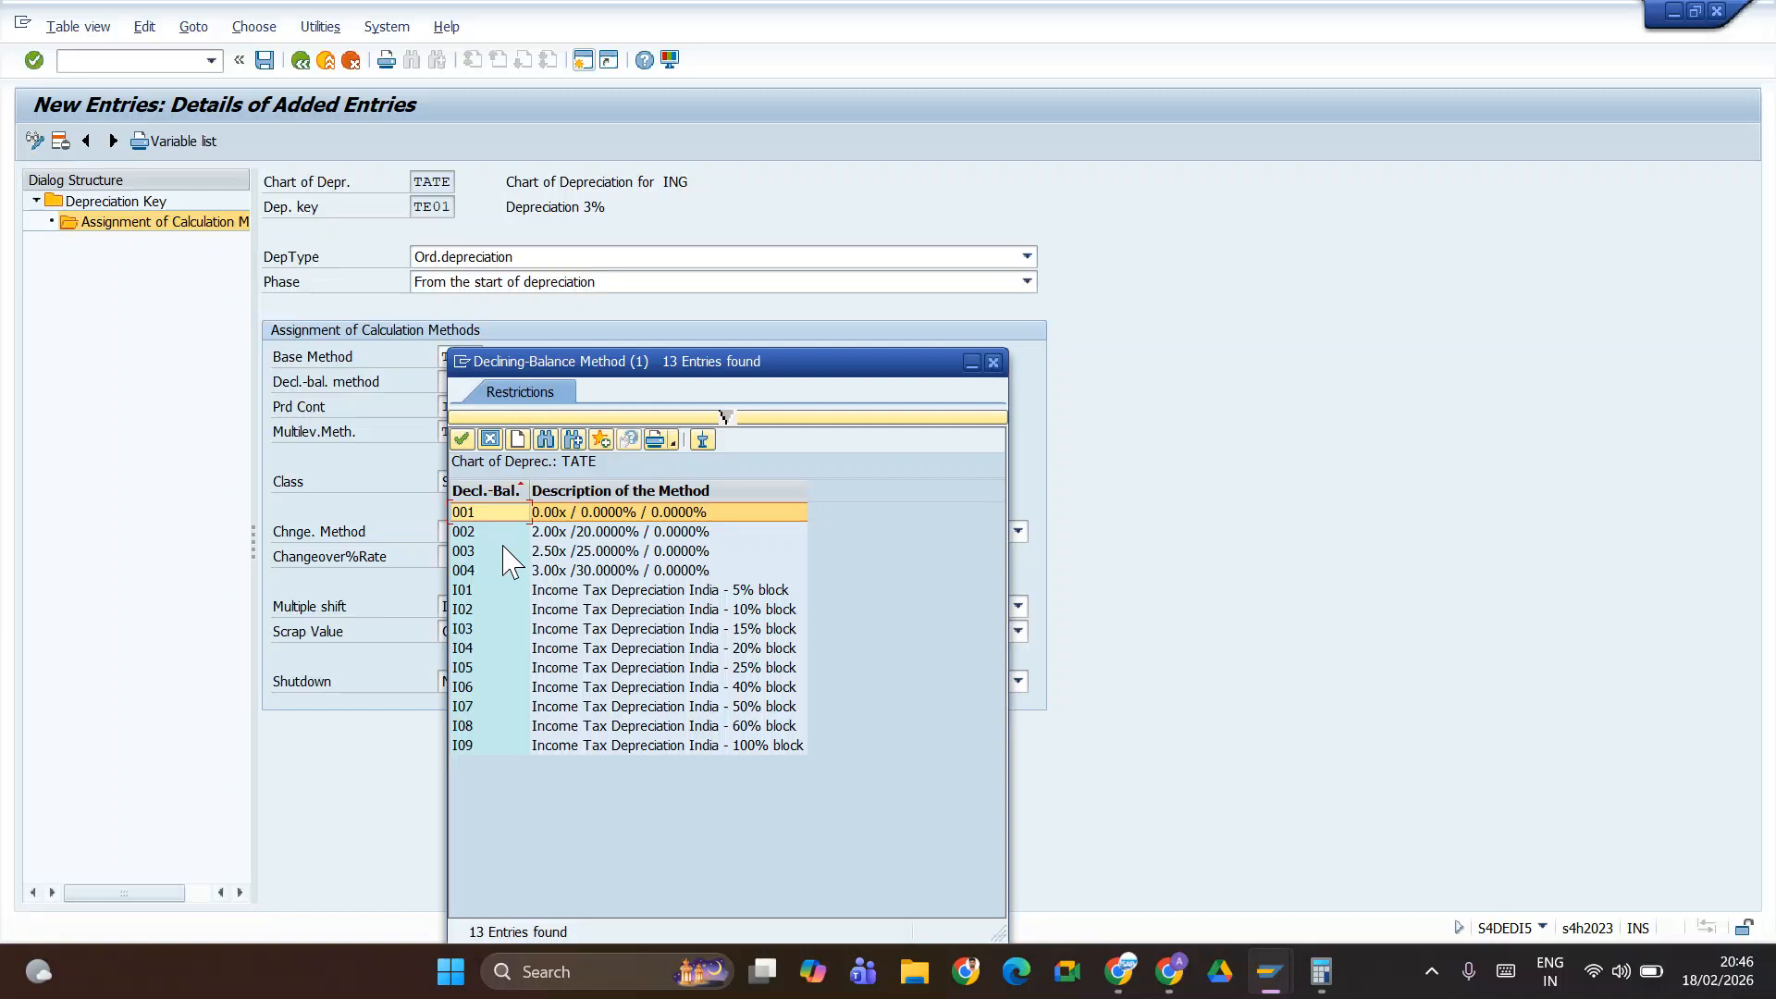
pyautogui.doubleClick(468, 511)
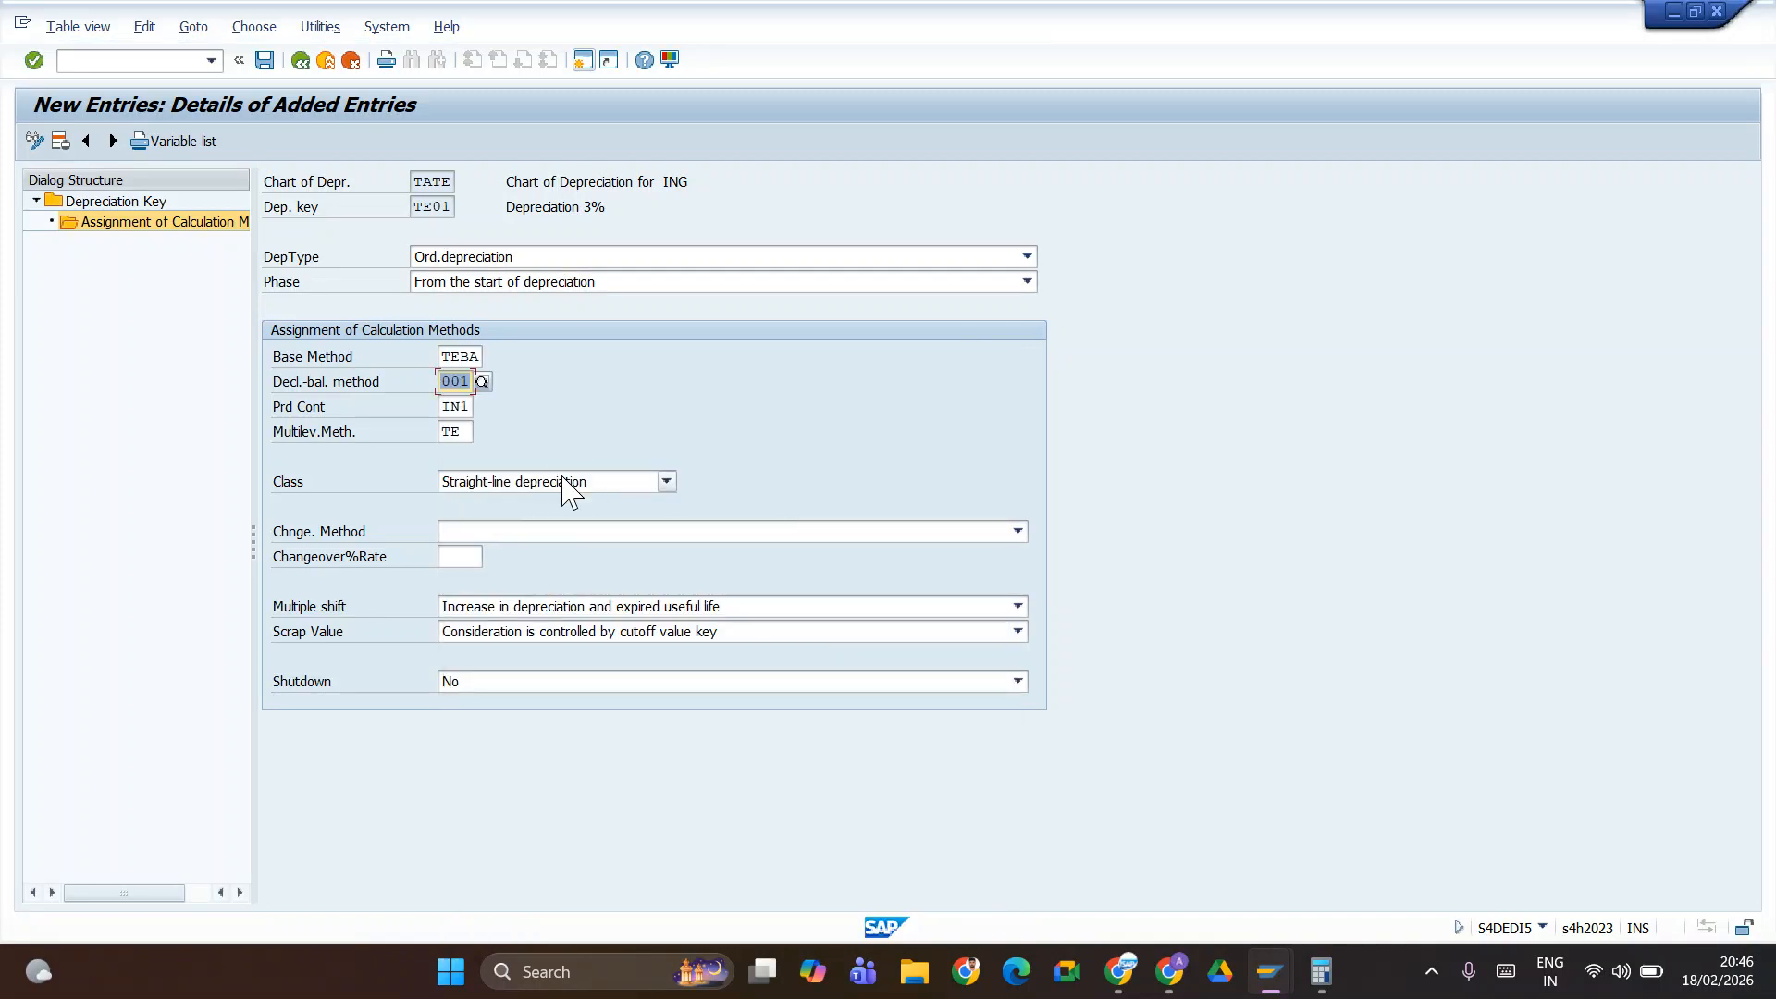
# - Leave the change method empty and save the assignment under the "TATA Group of Co. Org Structure" customizing request
pyautogui.click(1018, 533)
pyautogui.click(1014, 534)
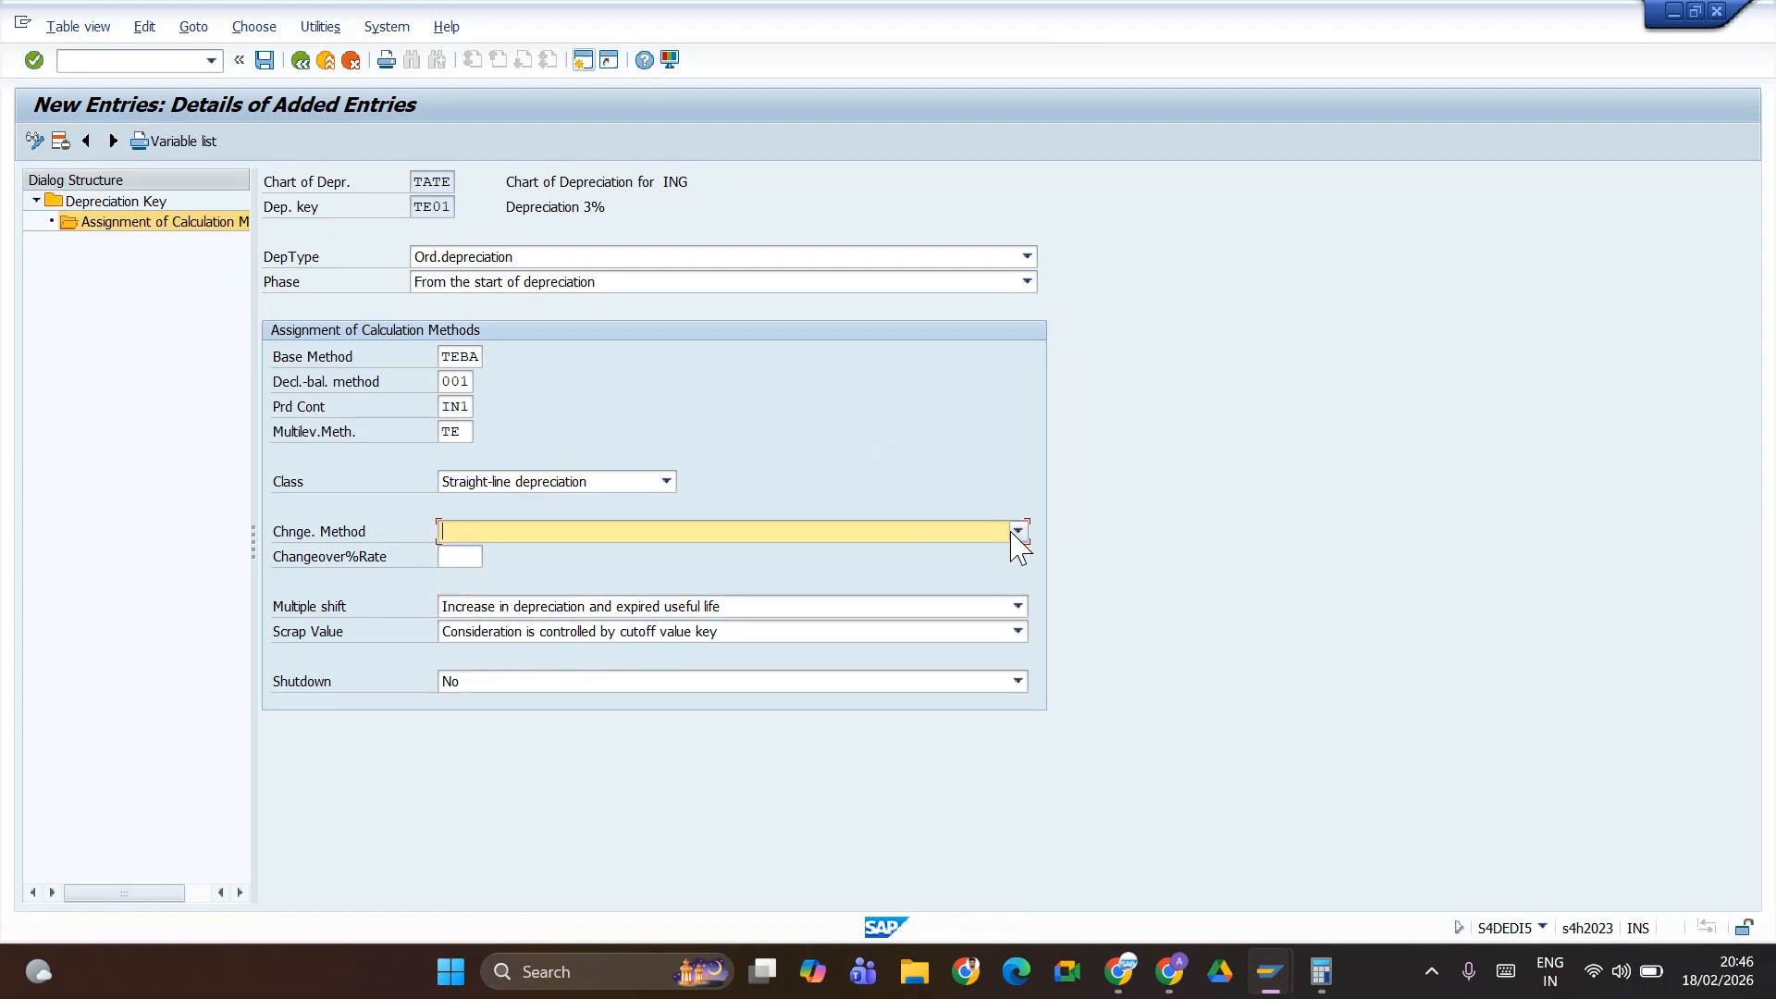
pyautogui.click(264, 60)
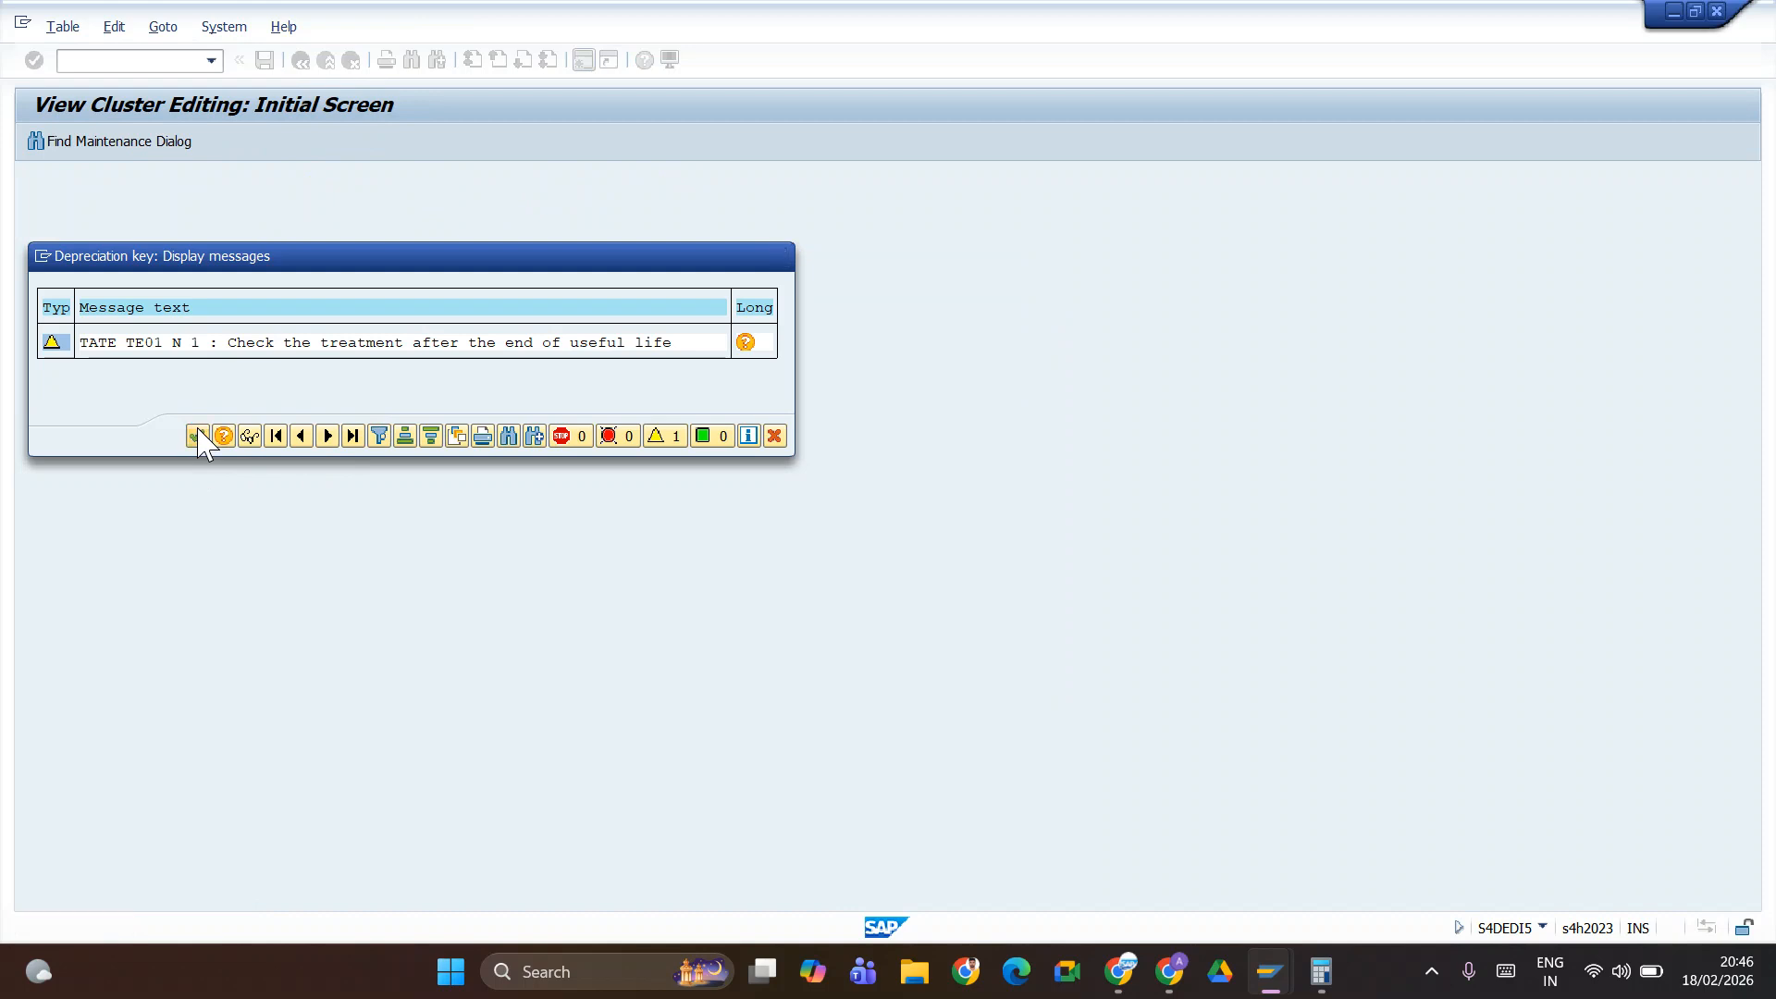
pyautogui.click(199, 436)
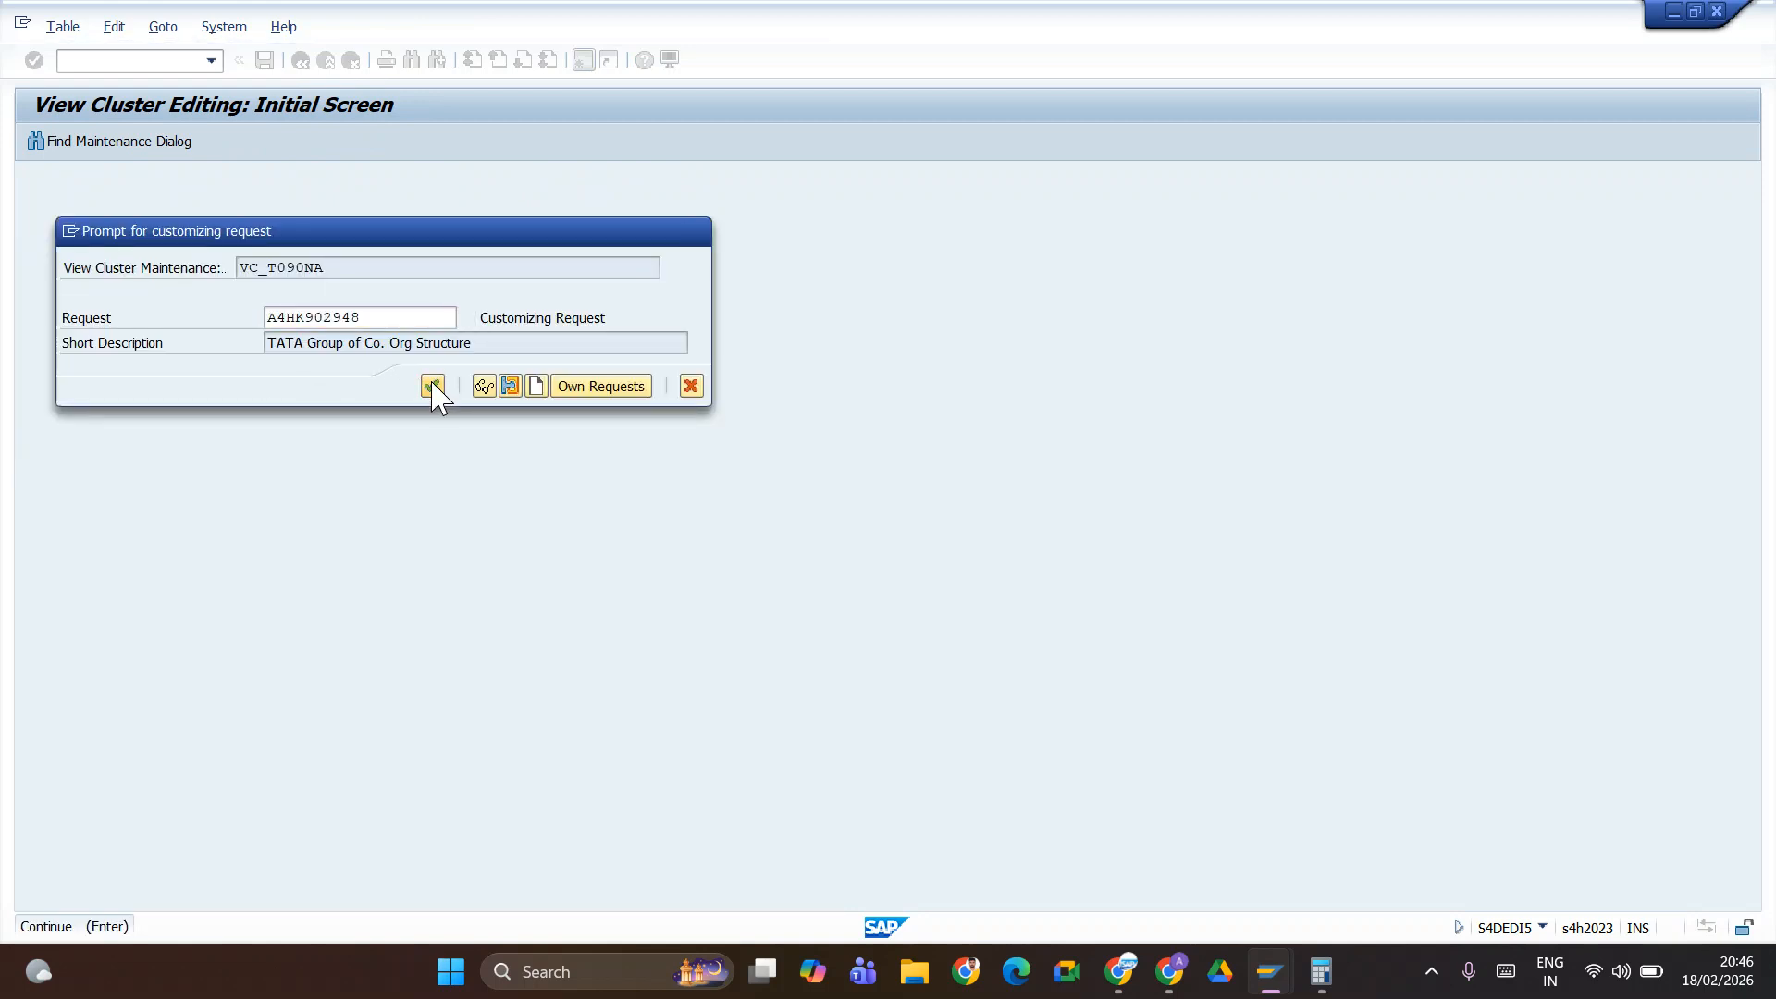
pyautogui.click(433, 386)
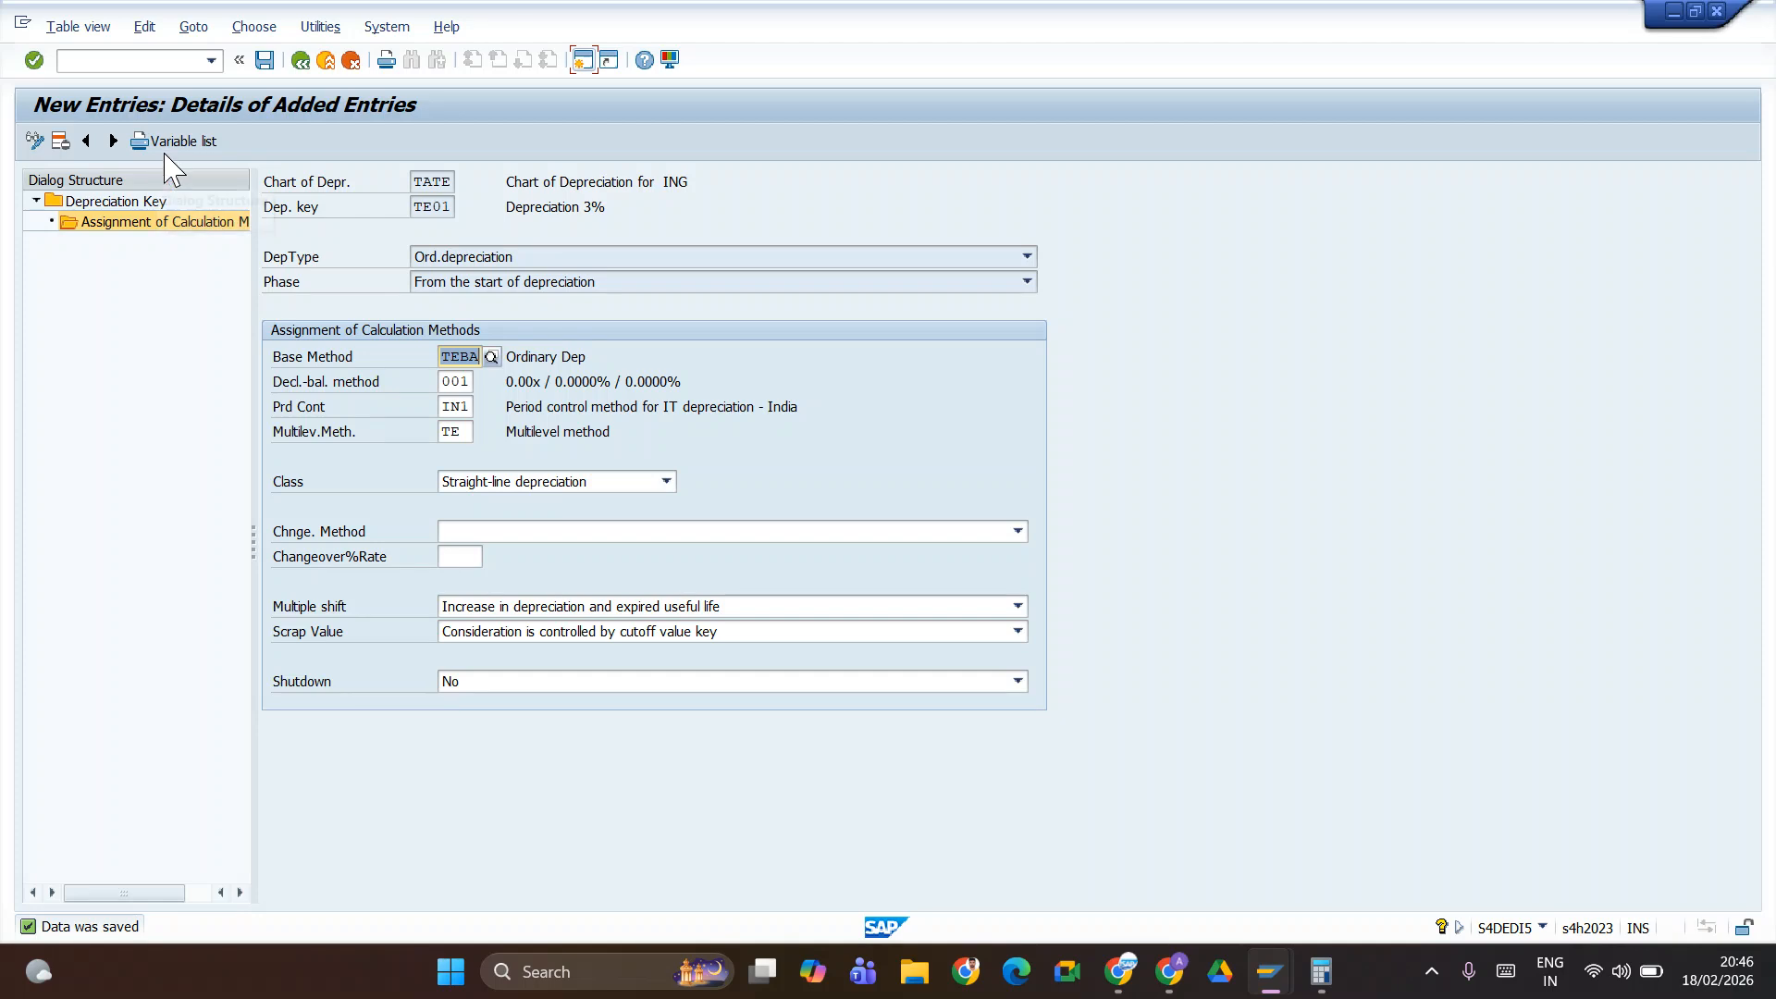
# - Review depreciation key TE01's header data, including its status, and its assignment of calculation methods
pyautogui.click(301, 60)
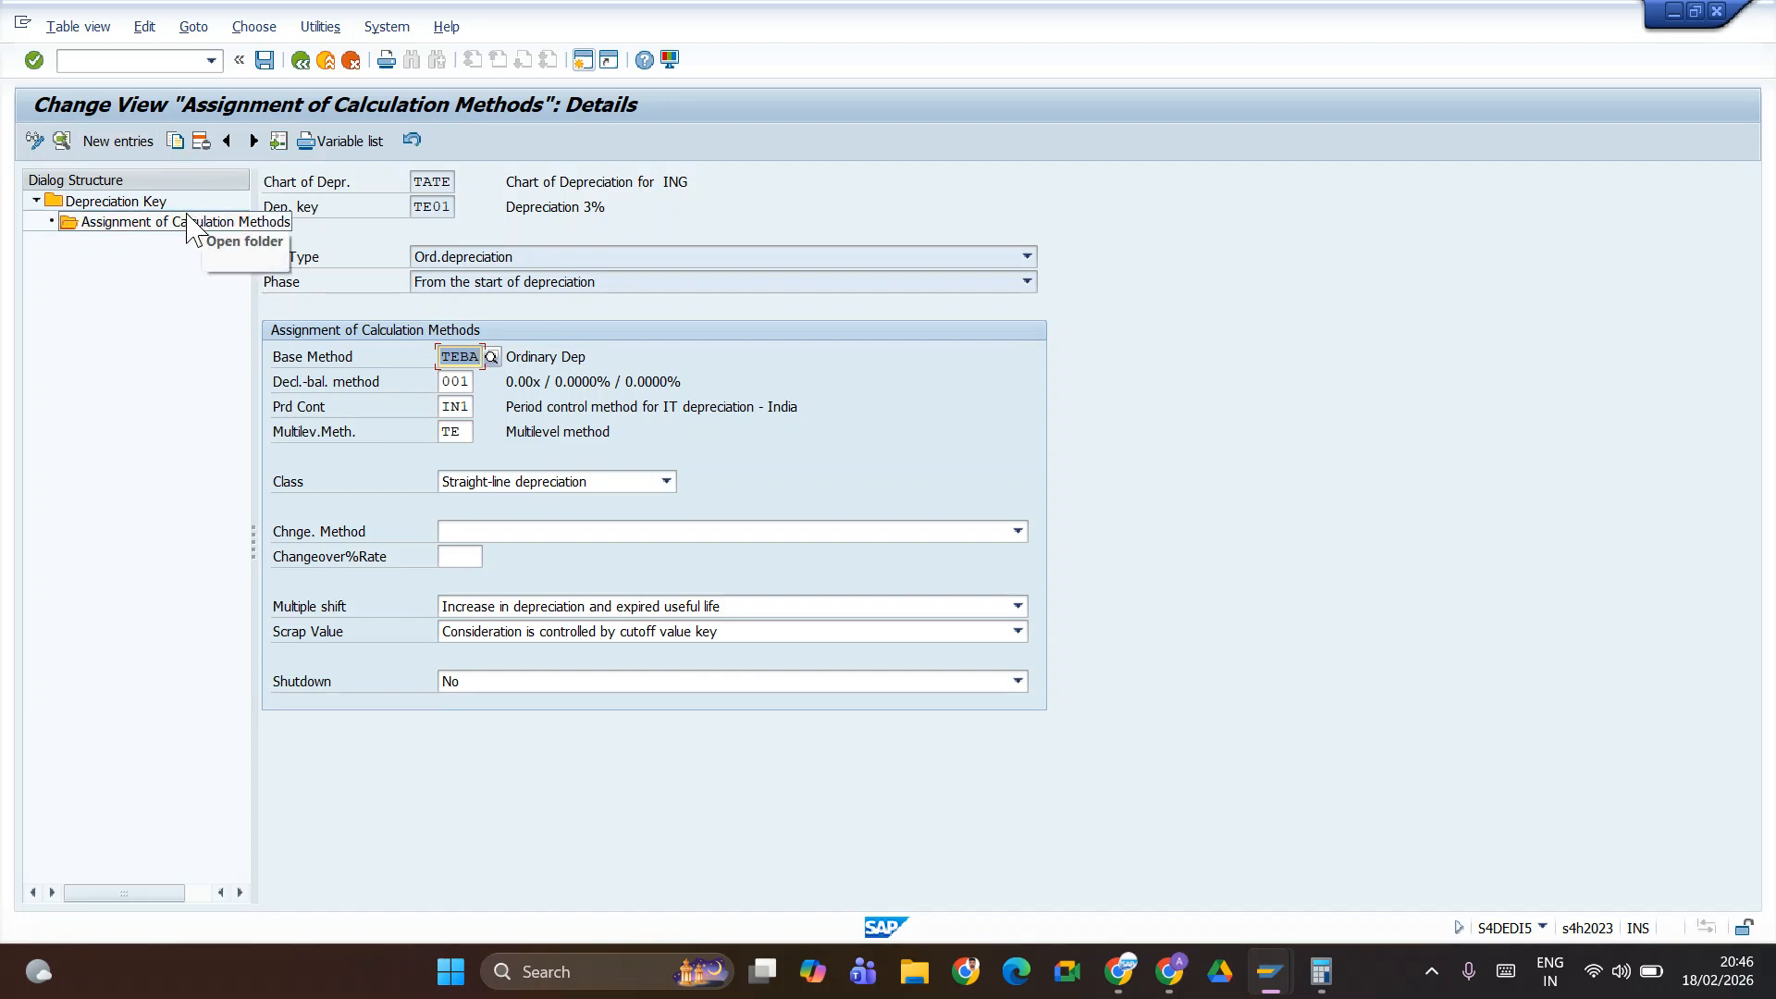
pyautogui.click(141, 201)
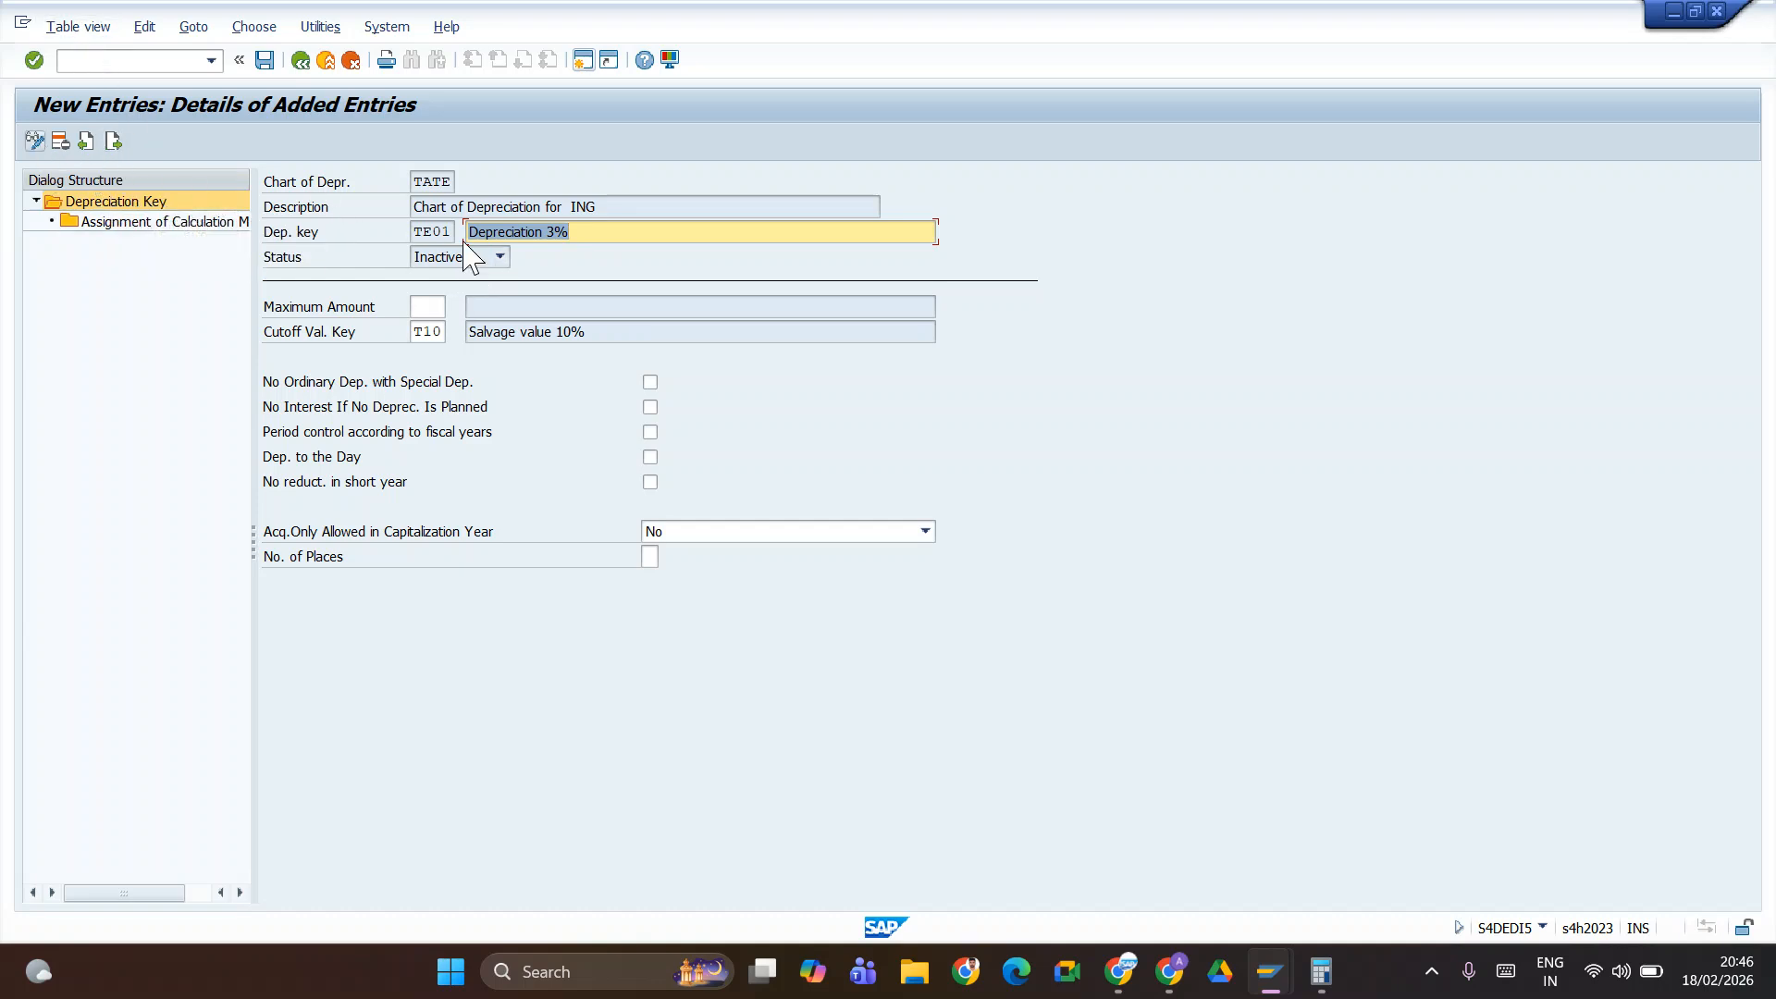
pyautogui.click(265, 61)
pyautogui.click(119, 224)
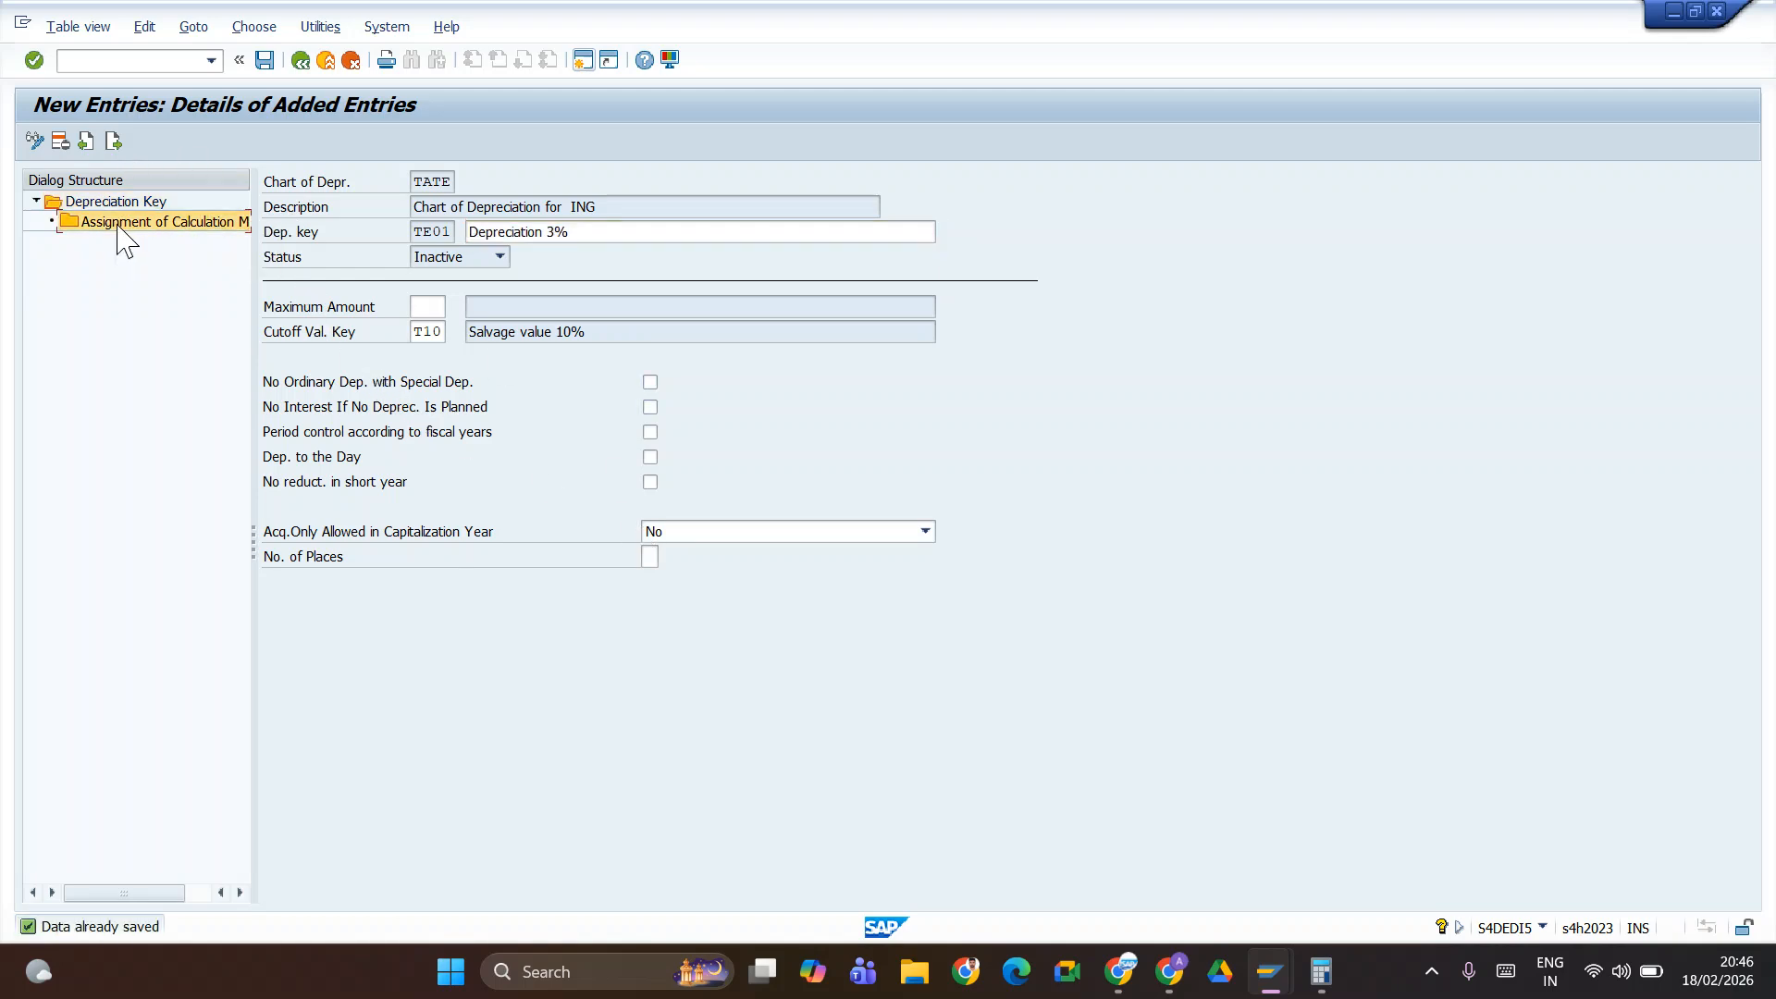
pyautogui.doubleClick(118, 224)
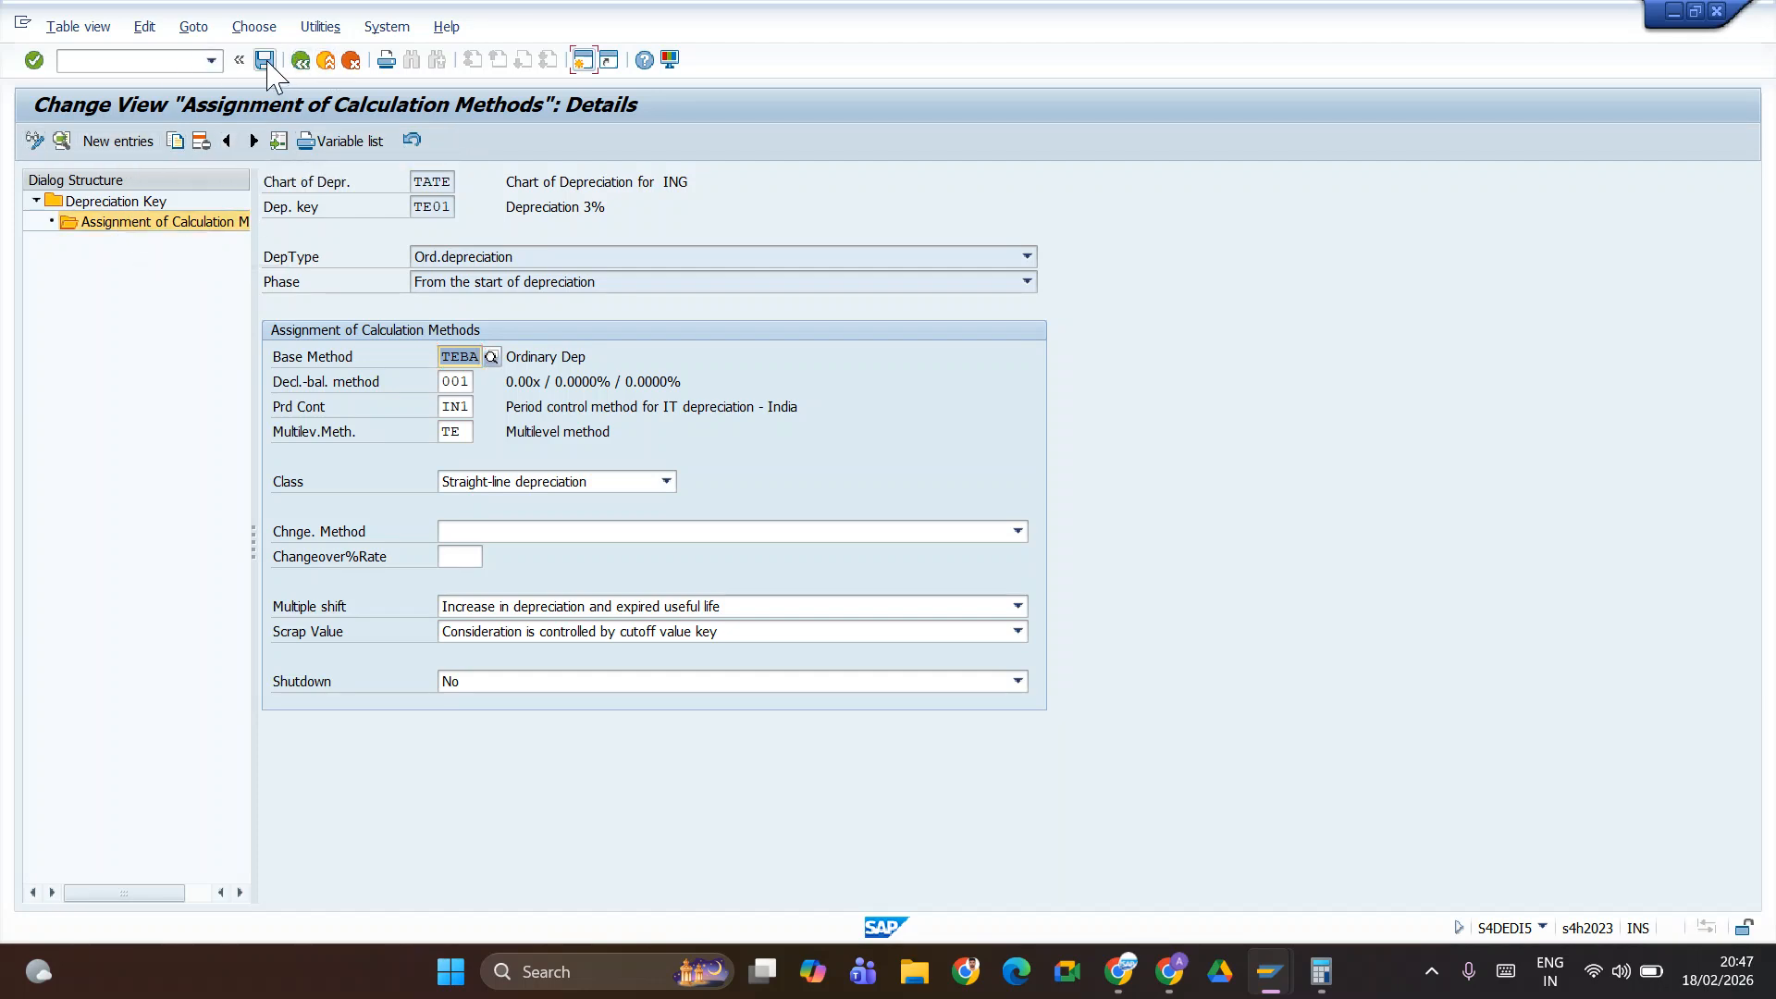
pyautogui.click(301, 61)
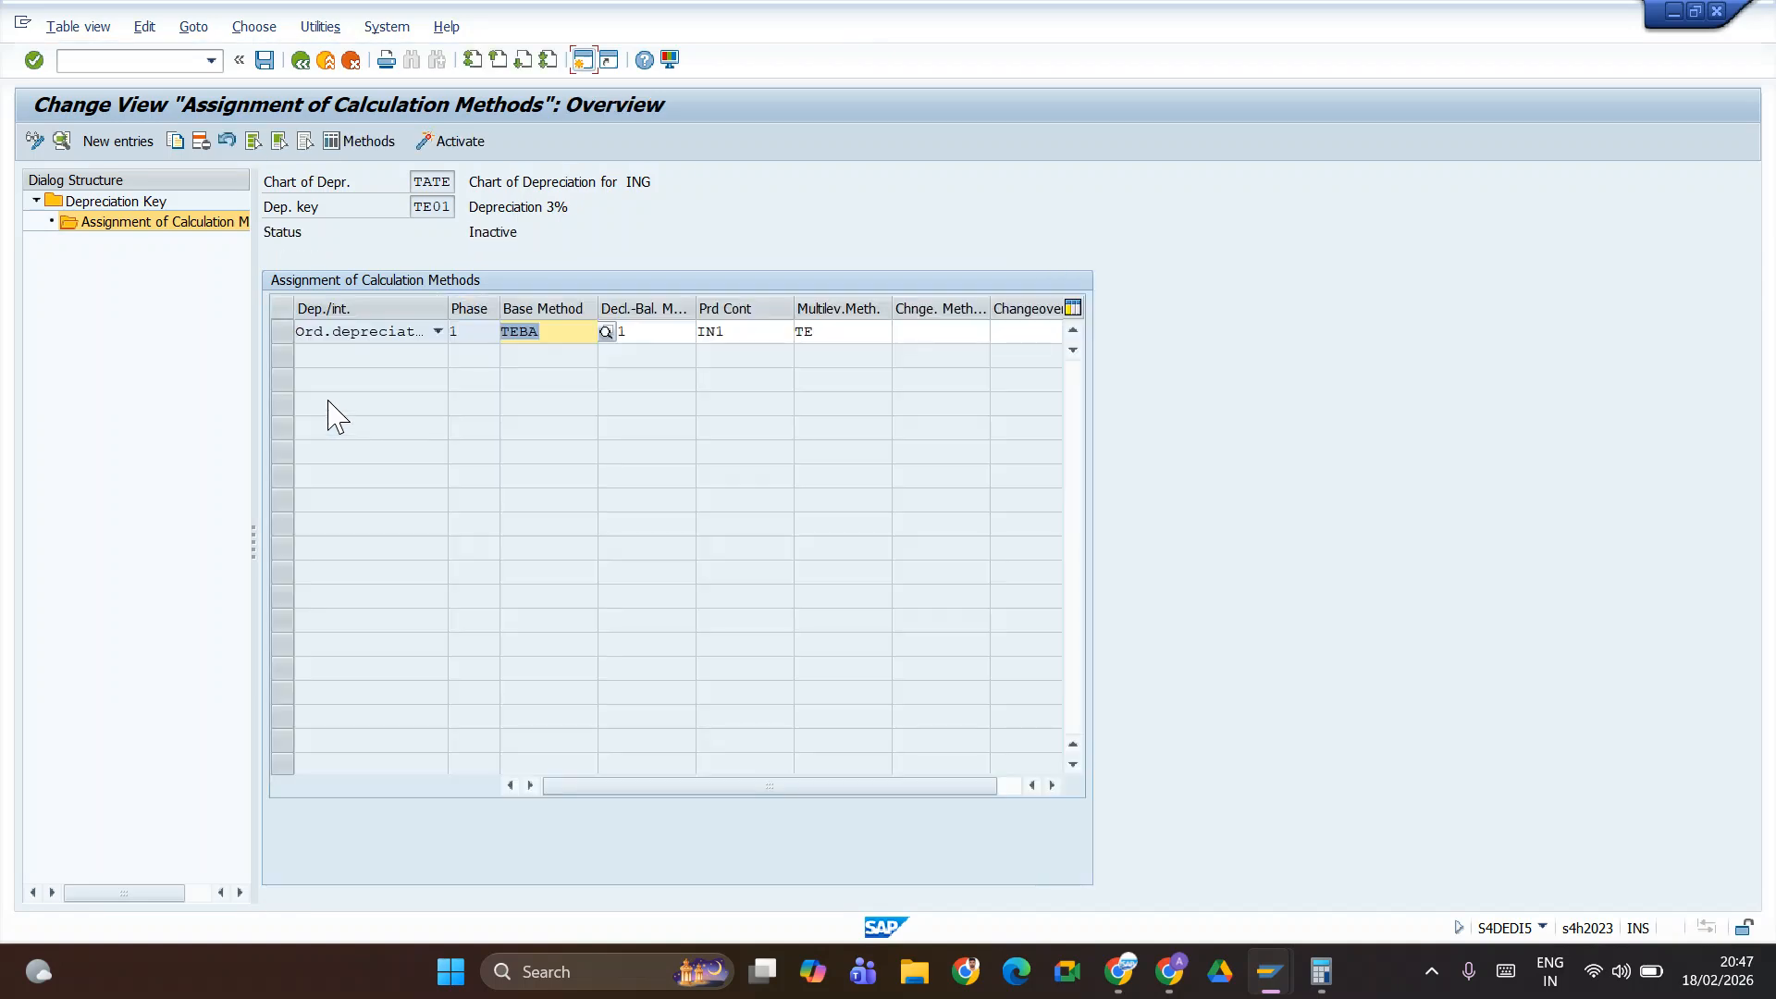
pyautogui.doubleClick(113, 201)
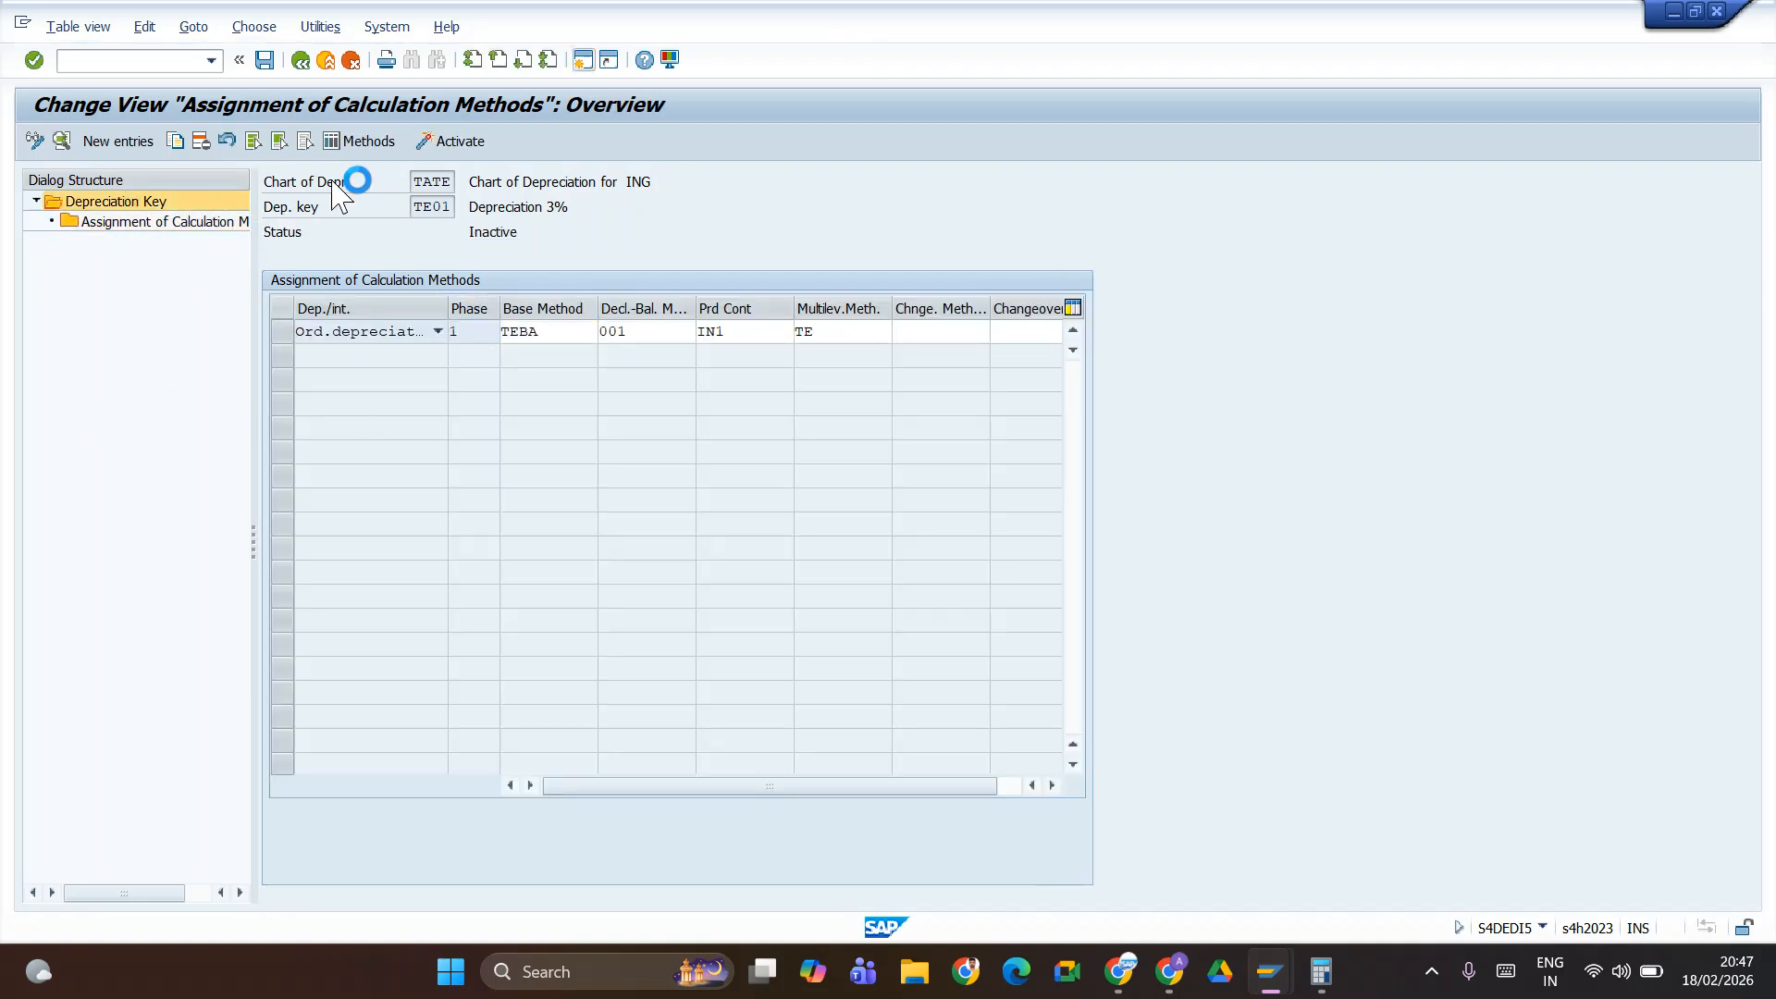
pyautogui.doubleClick(113, 223)
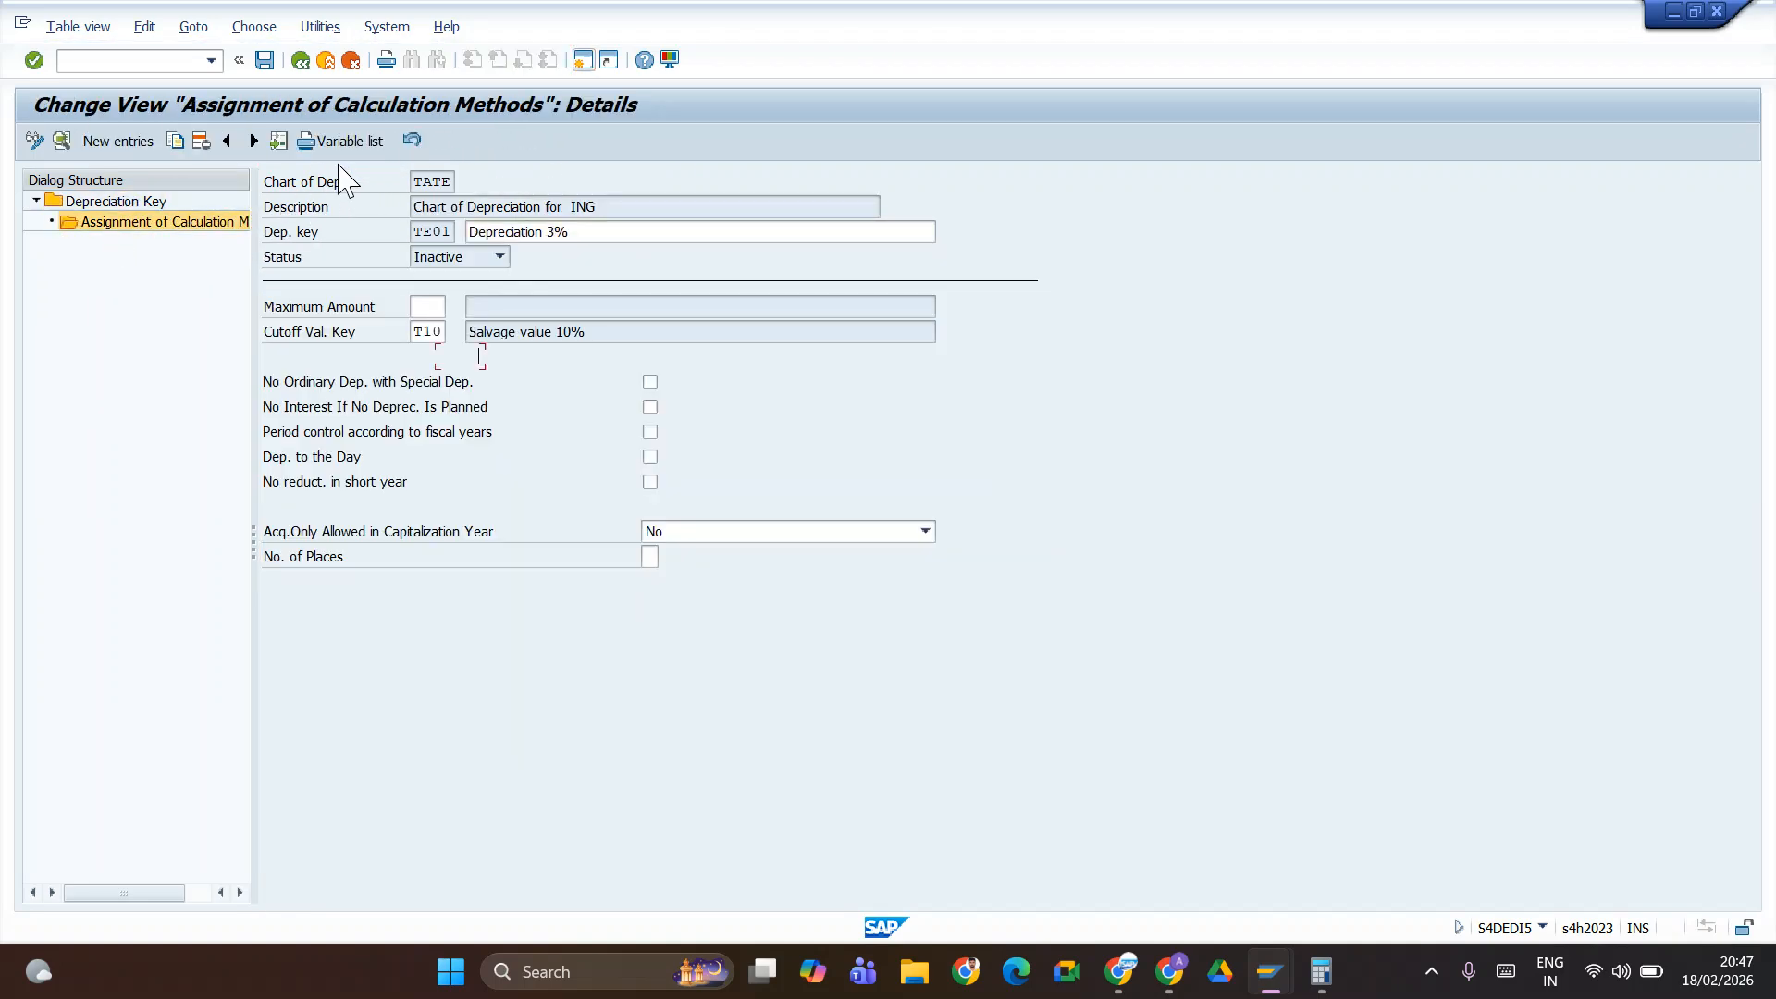
pyautogui.doubleClick(209, 223)
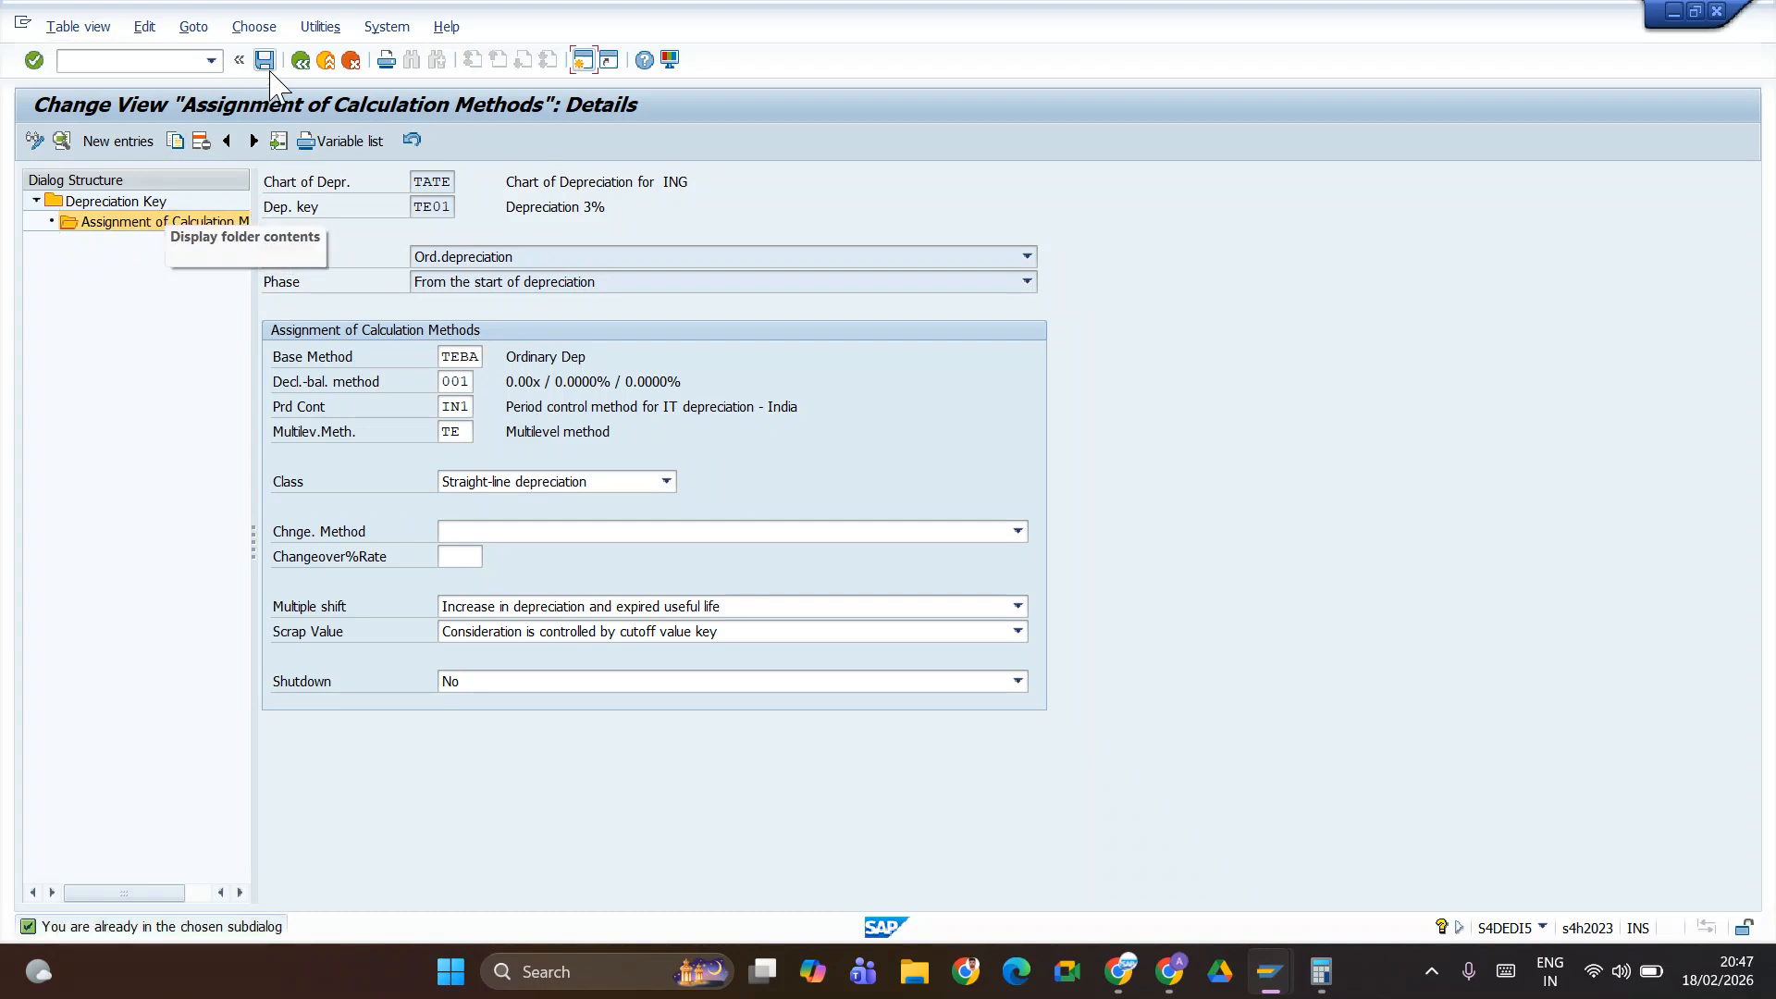
# - Activate depreciation key TE01 from the overview of its method assignments, with the Ord.depreciation line selected
pyautogui.click(301, 62)
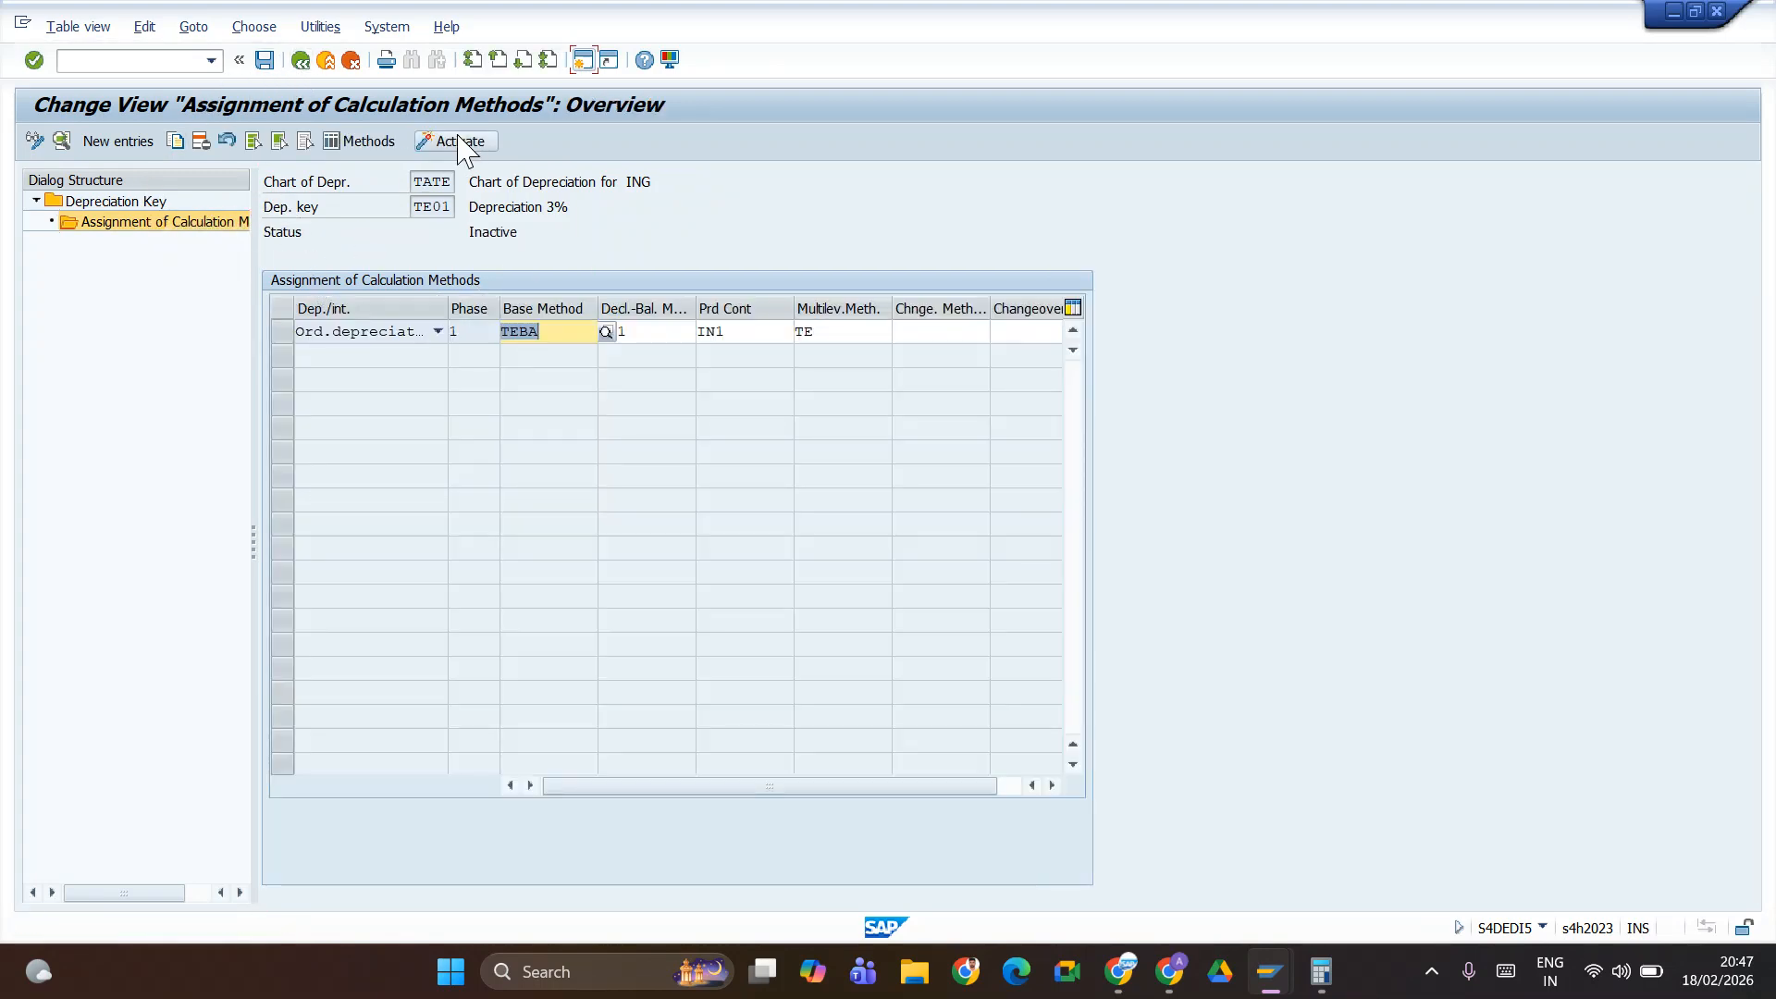
pyautogui.click(283, 333)
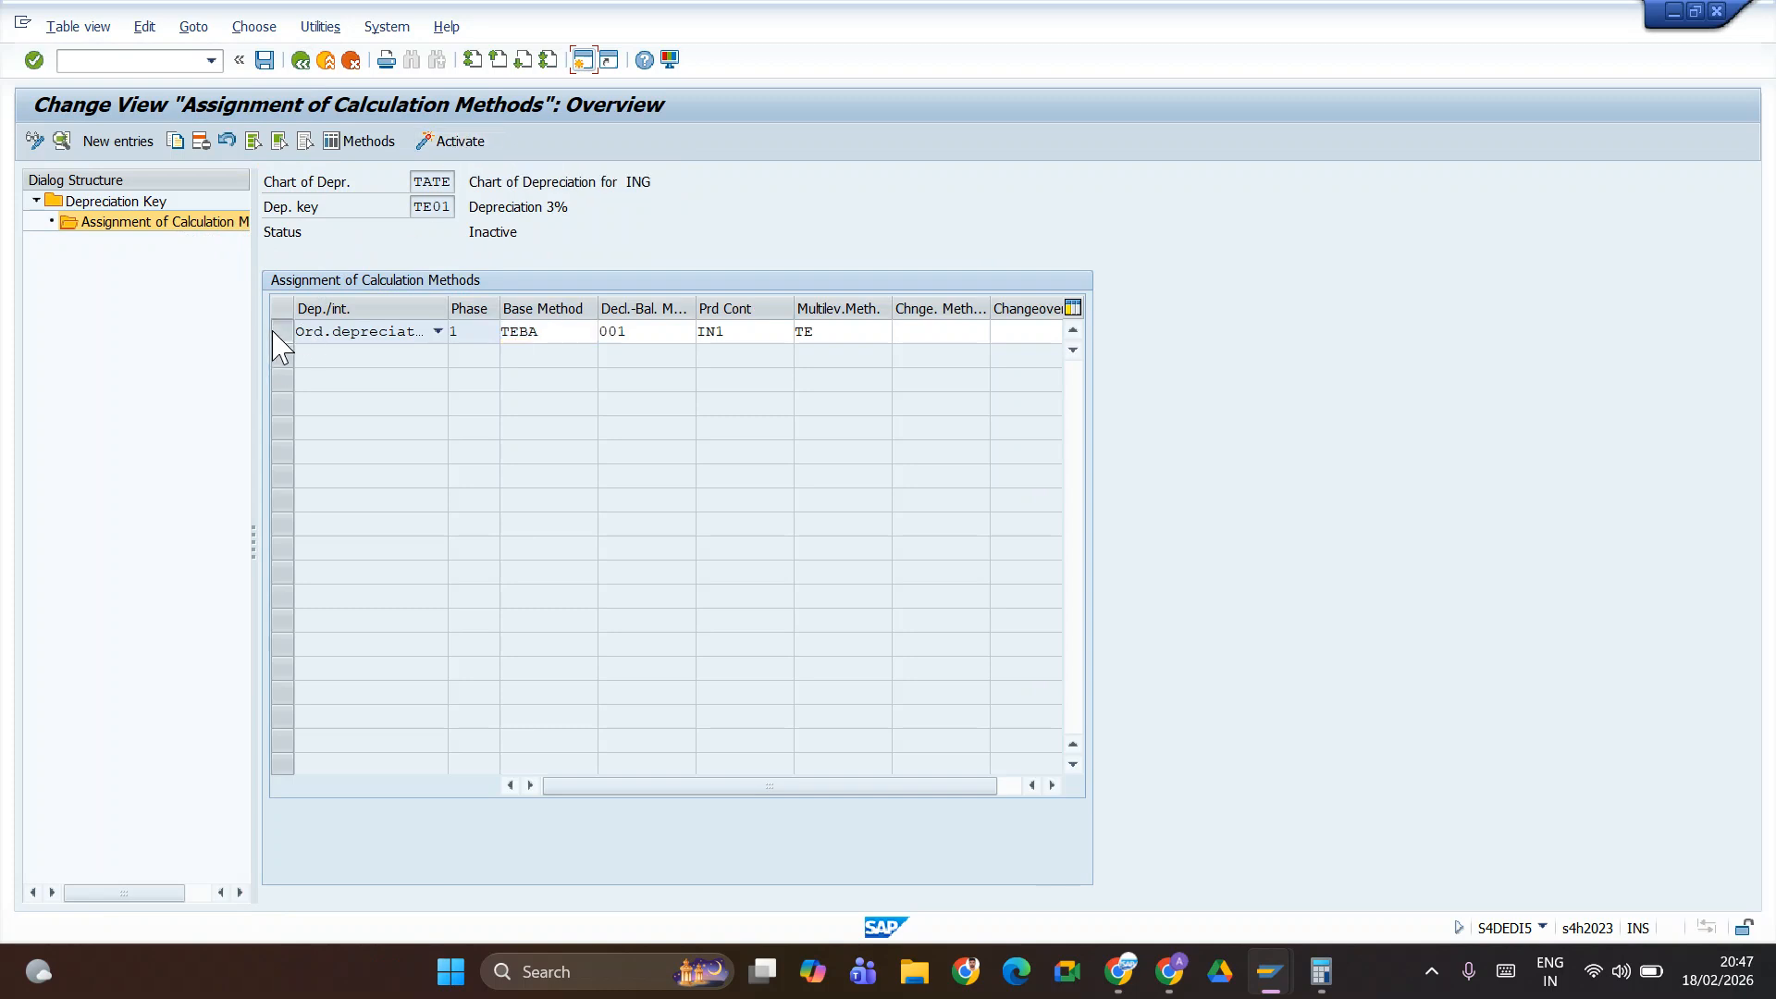
pyautogui.click(451, 143)
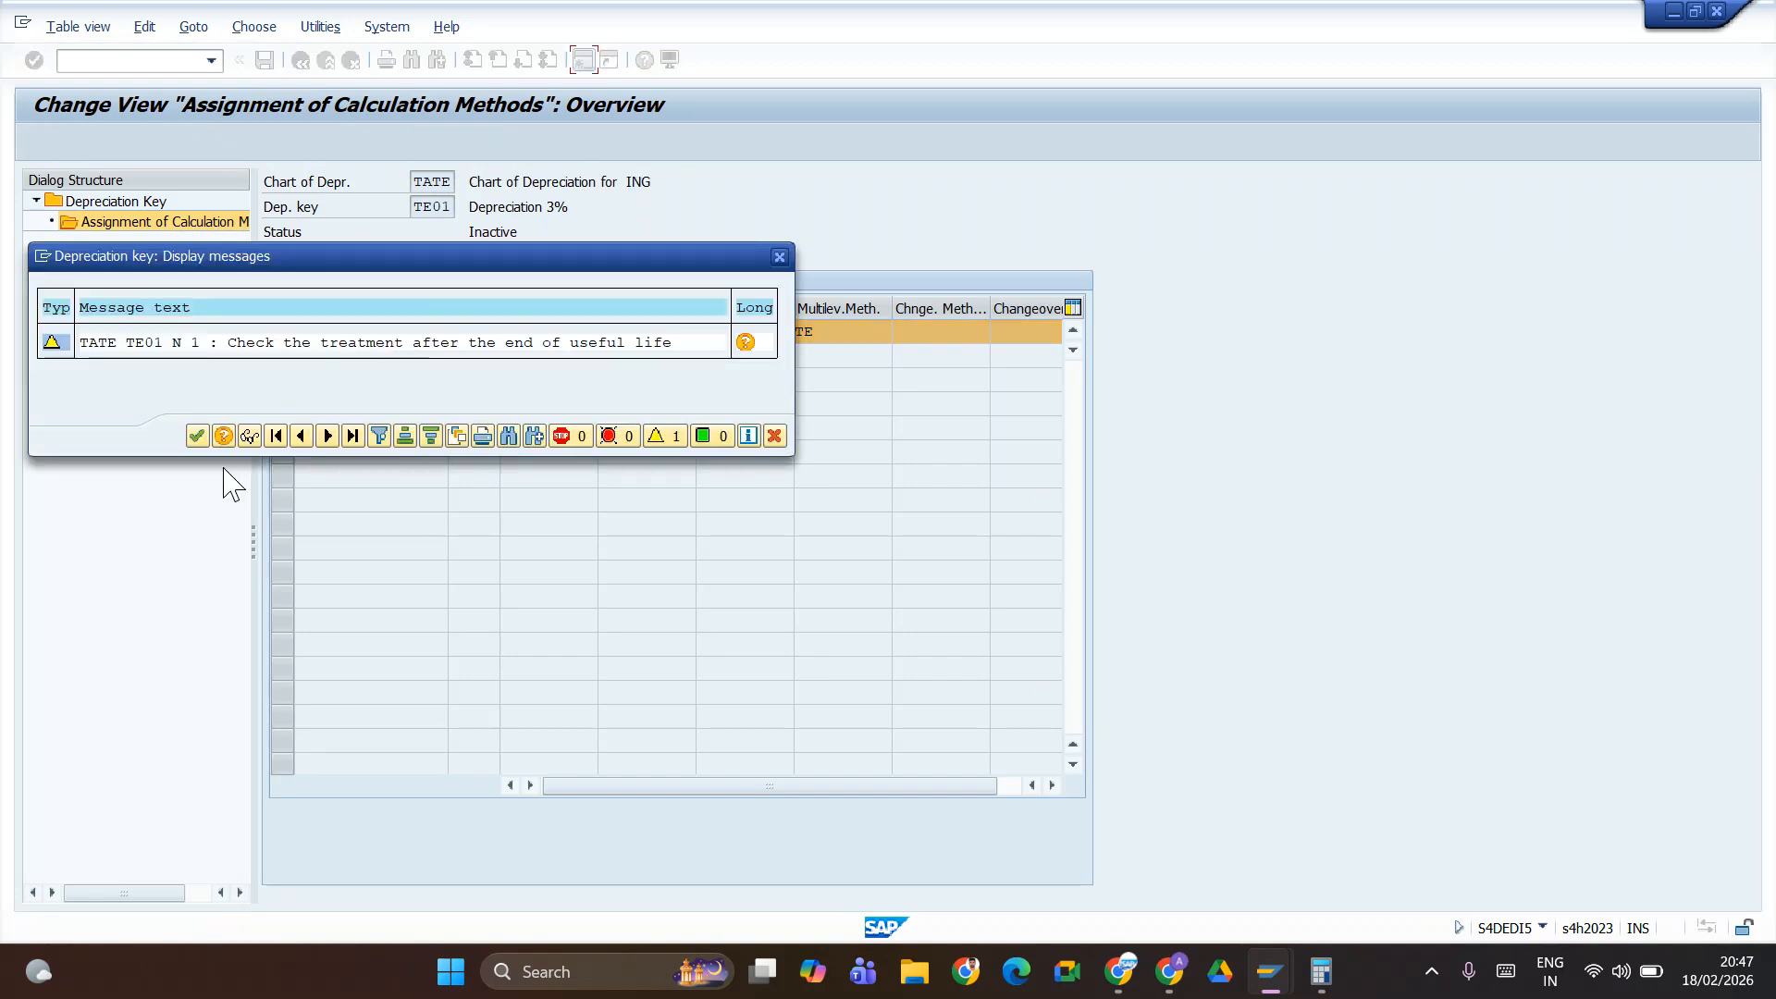
pyautogui.click(197, 436)
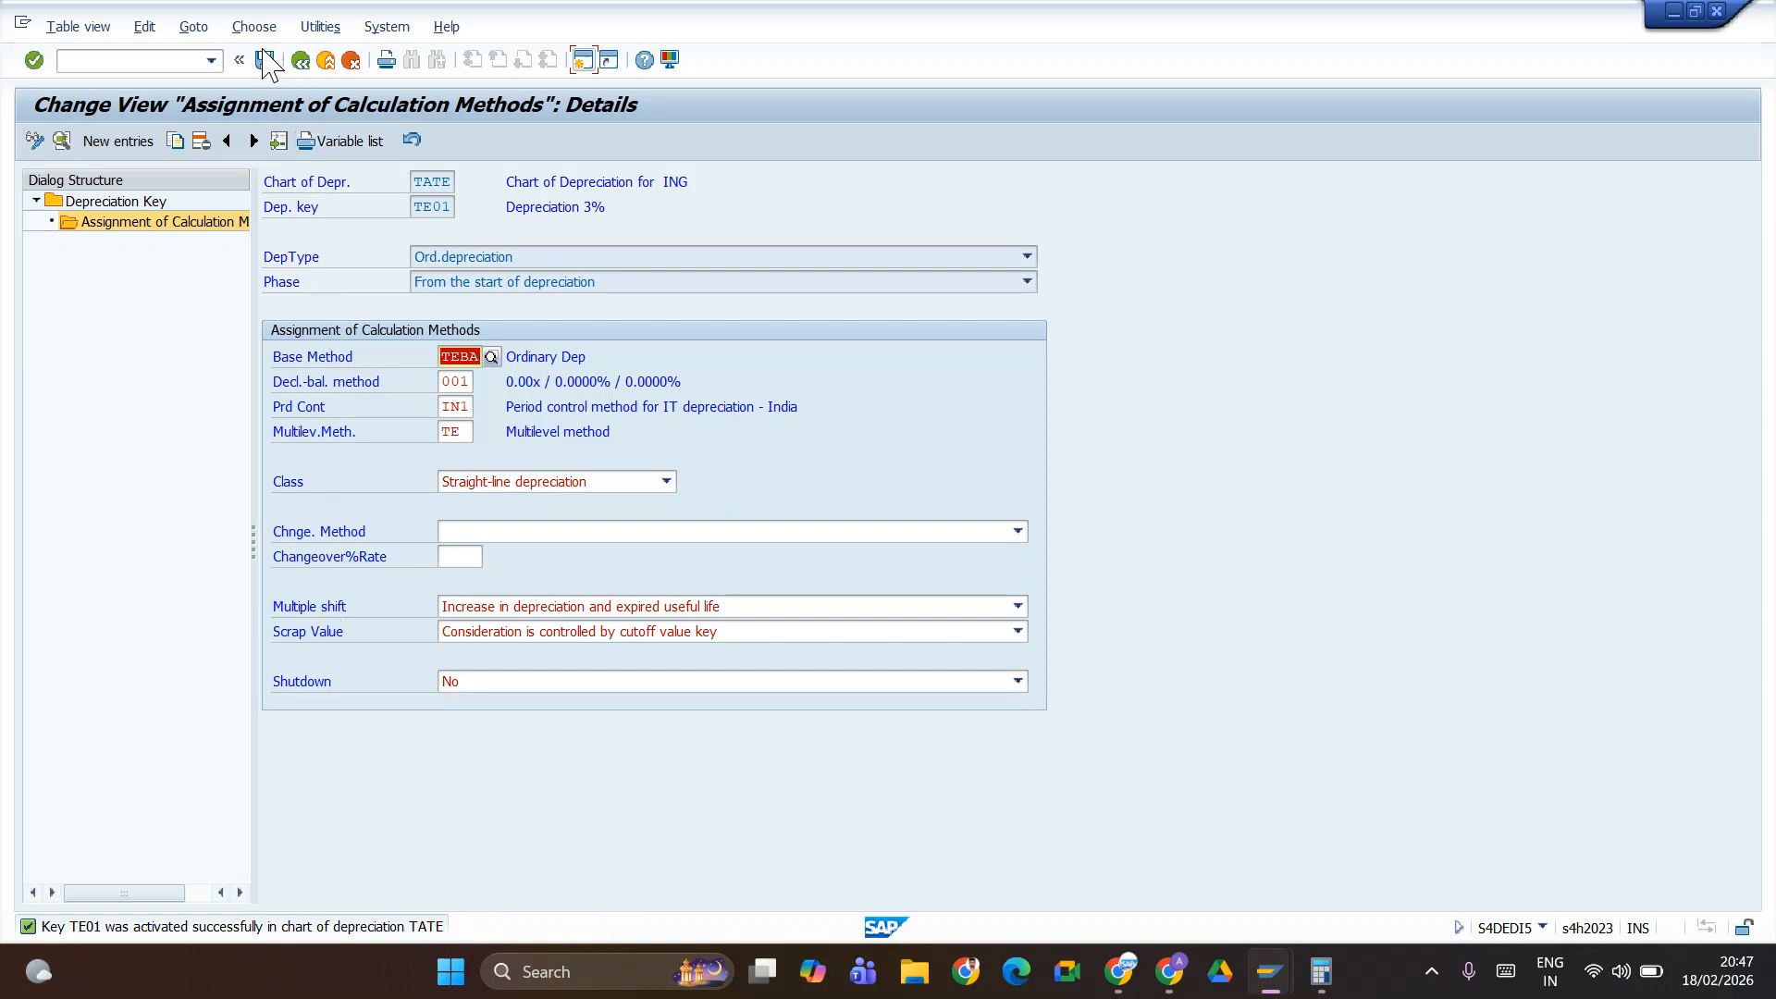
# - Save the activated depreciation key TE01 and return to the overview of depreciation keys
pyautogui.click(265, 60)
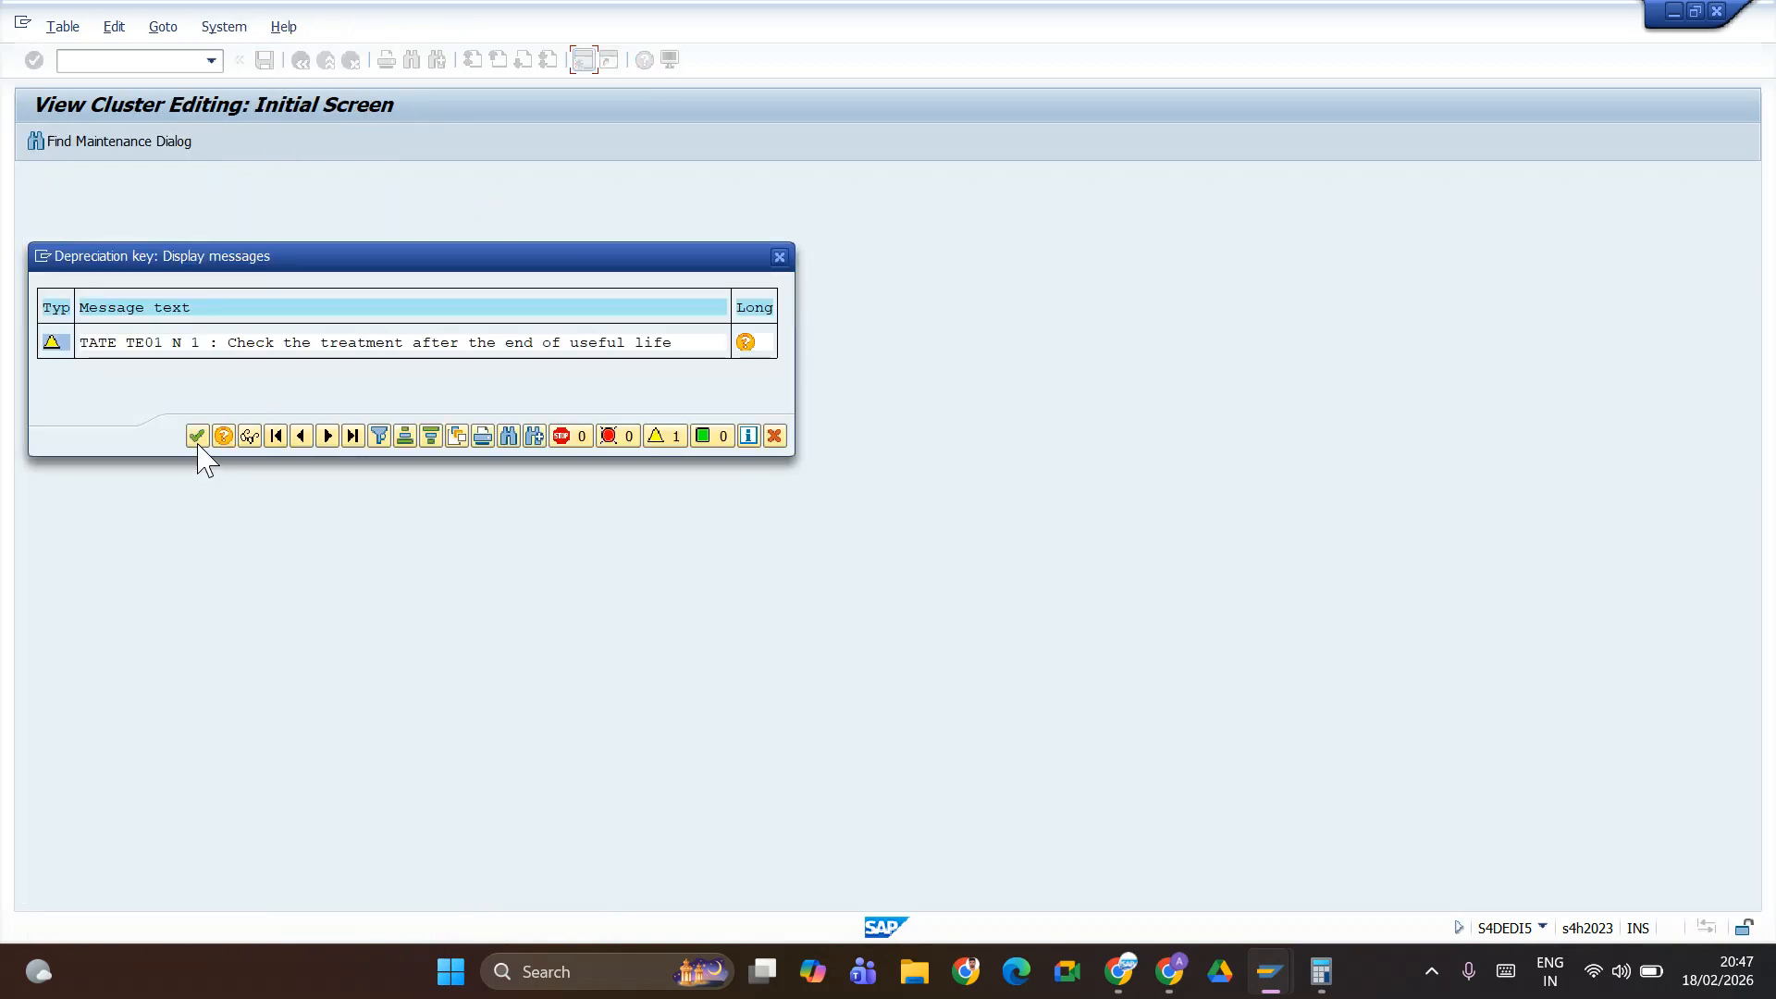
pyautogui.click(197, 439)
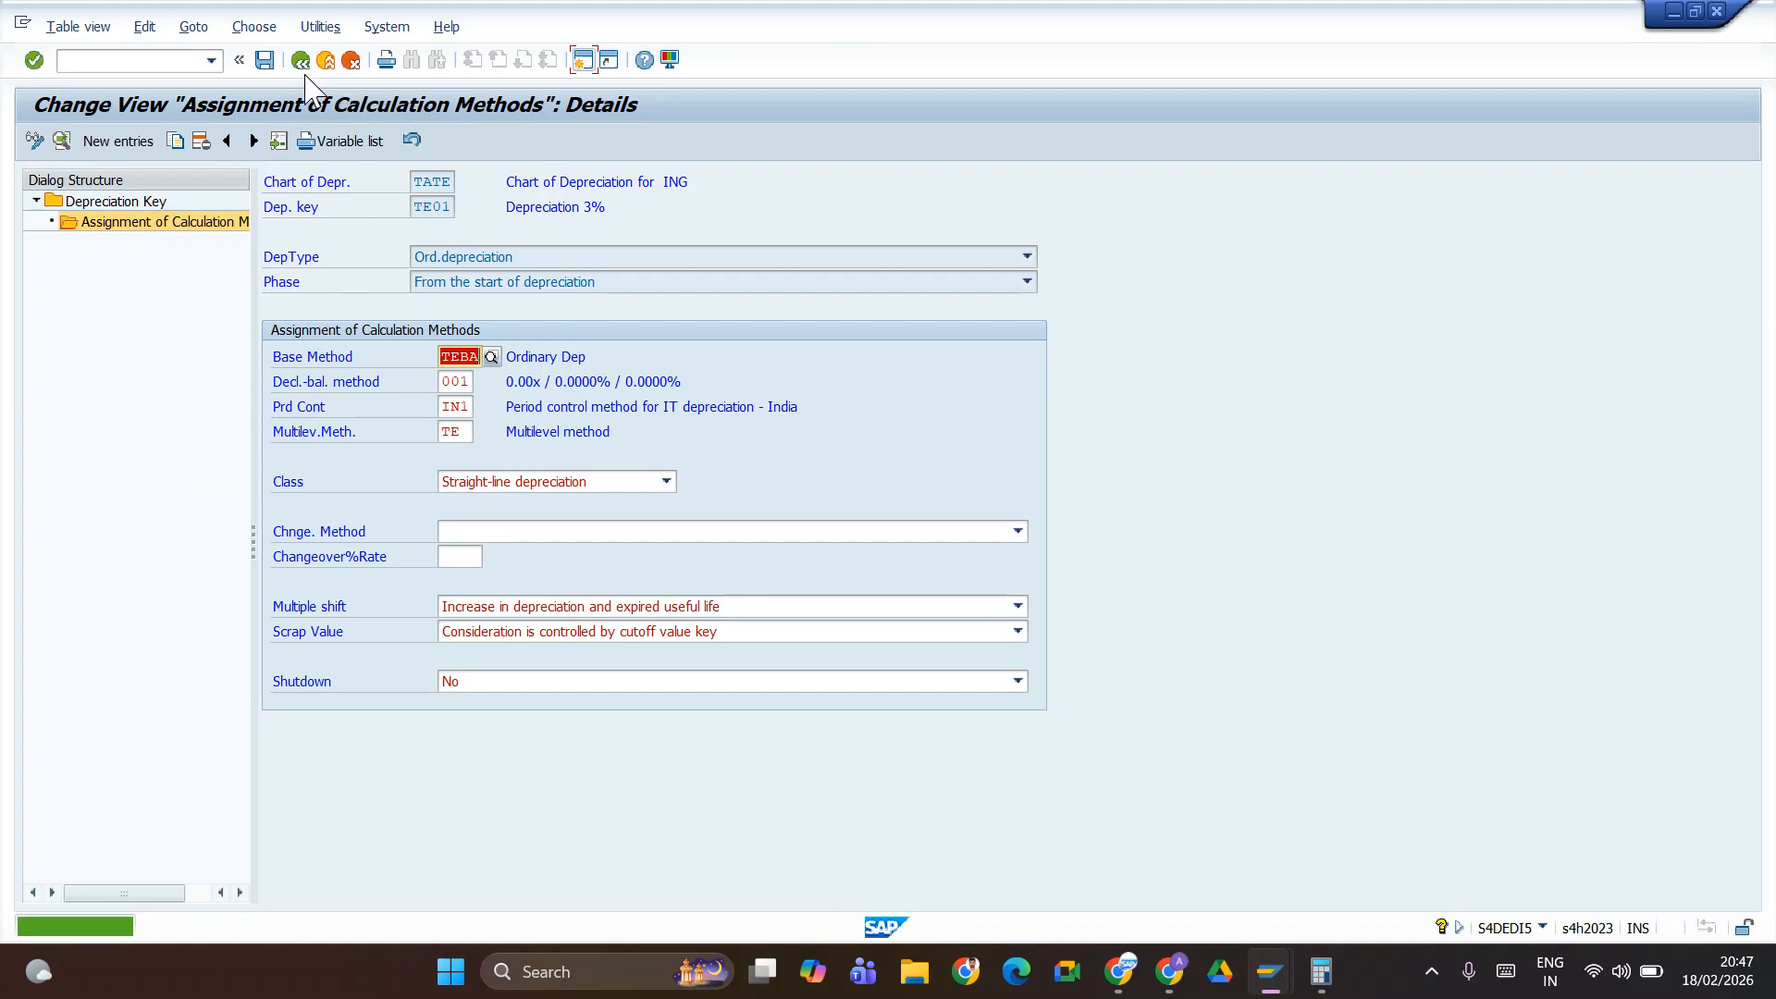
pyautogui.click(300, 60)
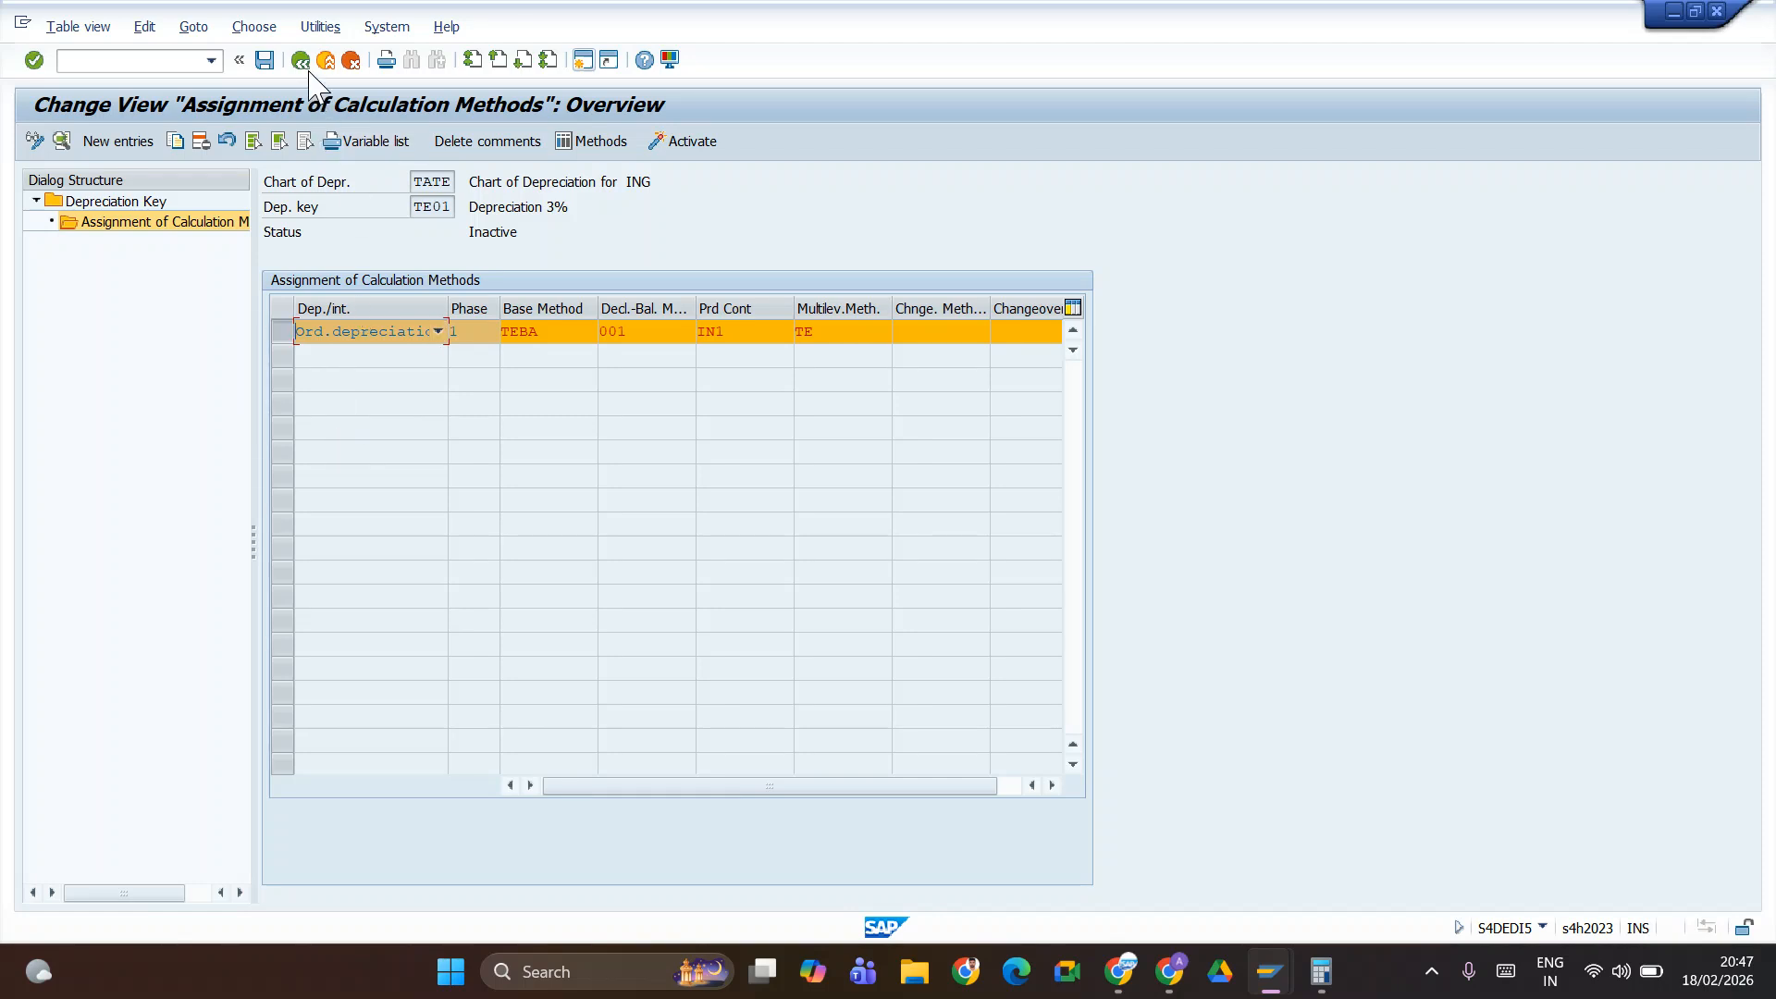
pyautogui.click(300, 60)
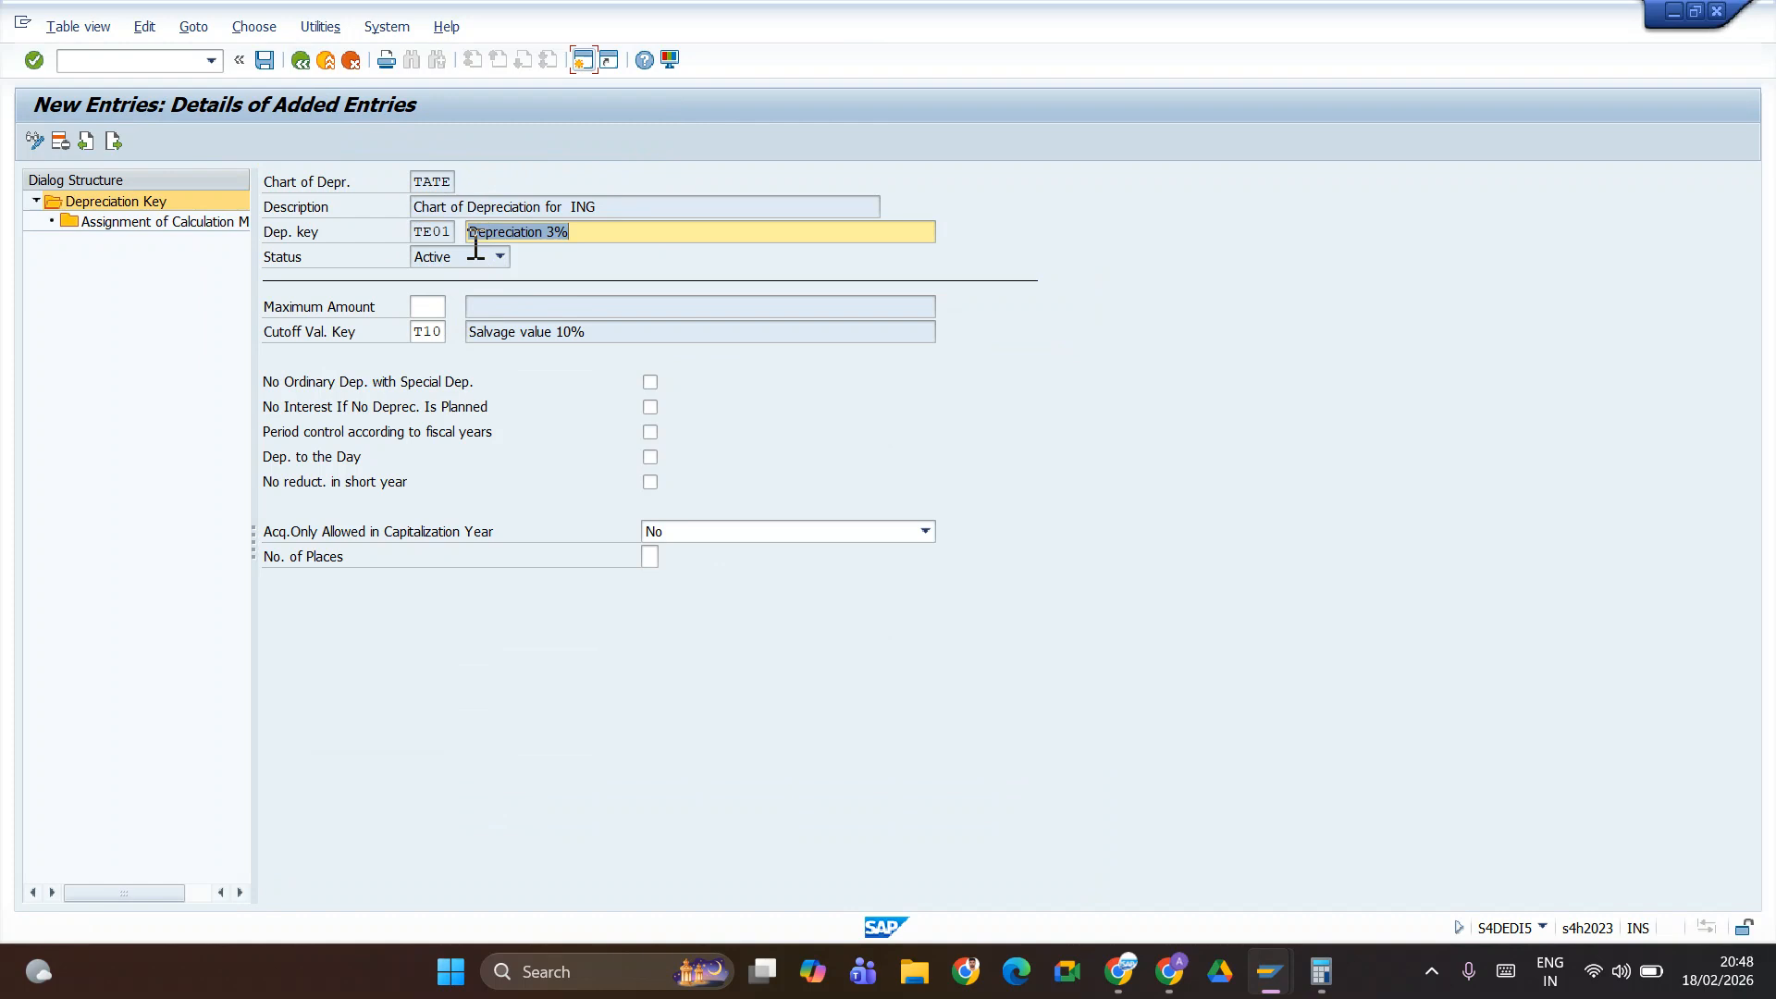
pyautogui.click(265, 60)
pyautogui.click(302, 61)
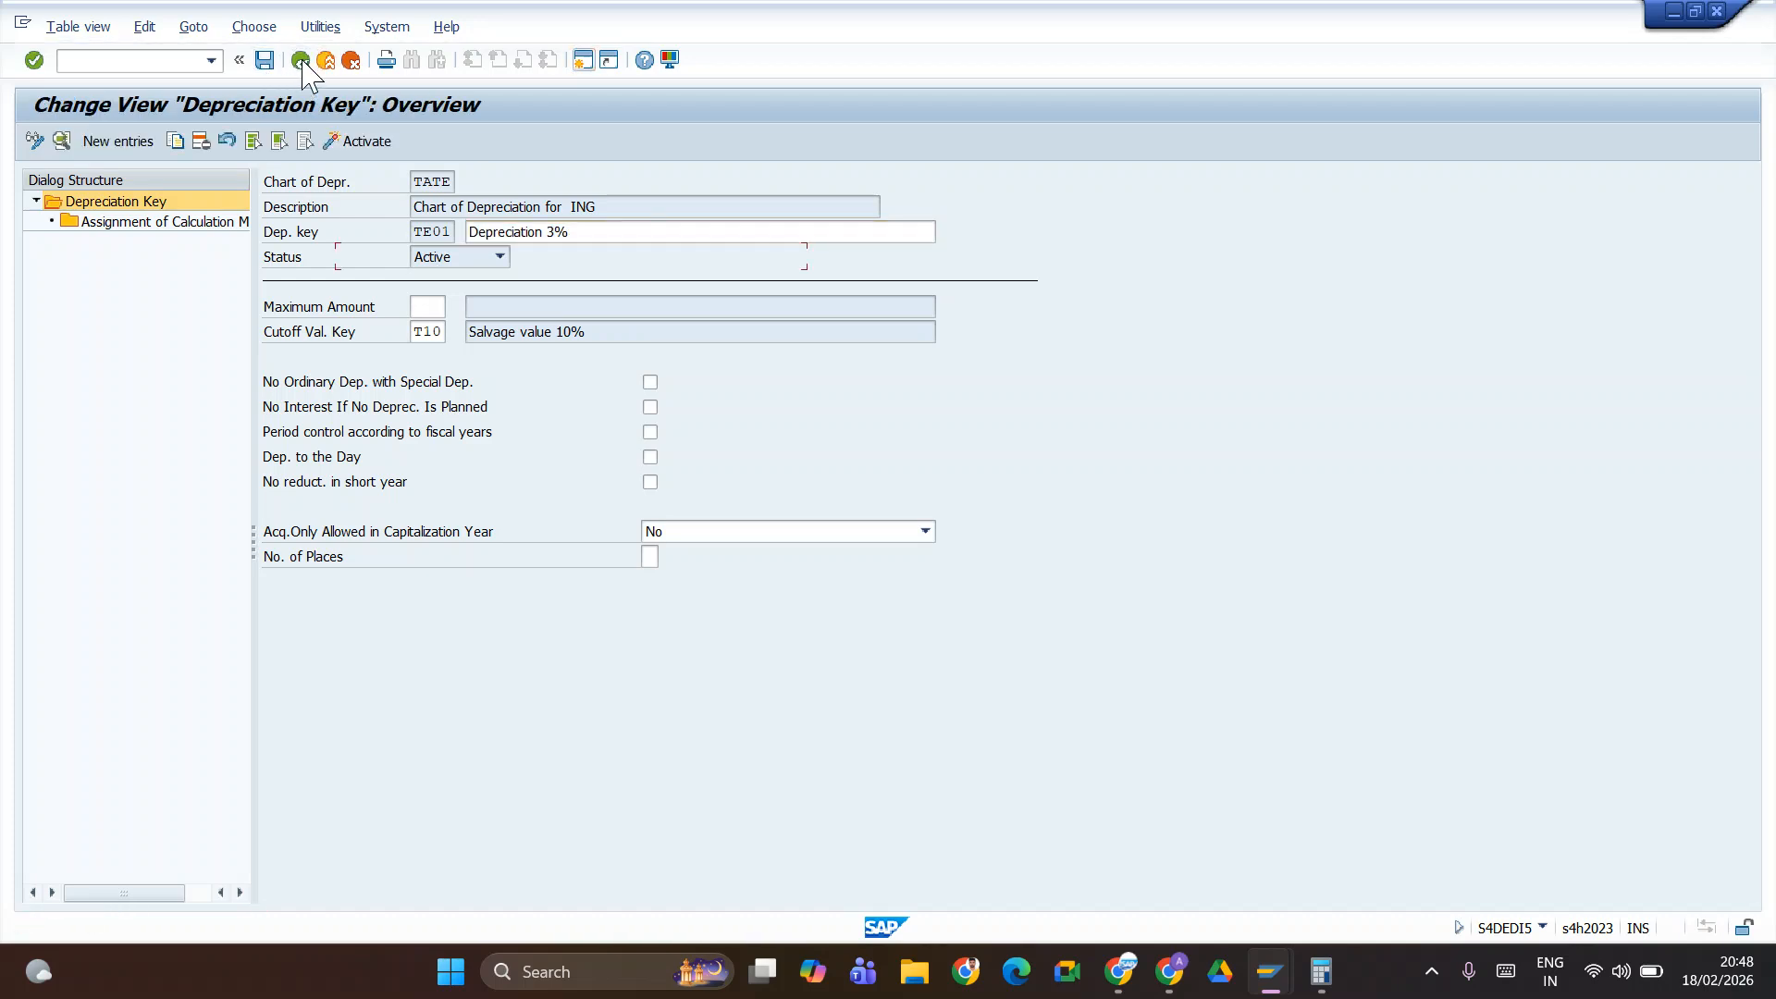
# - Switch to the Google Sheets configuration list and record "Salvage value" in A177 with T10 in B177
pyautogui.hotkey('alt', 'Tab')
pyautogui.hotkey('alt', 'Tab')
pyautogui.hotkey('alt', 'Tab')
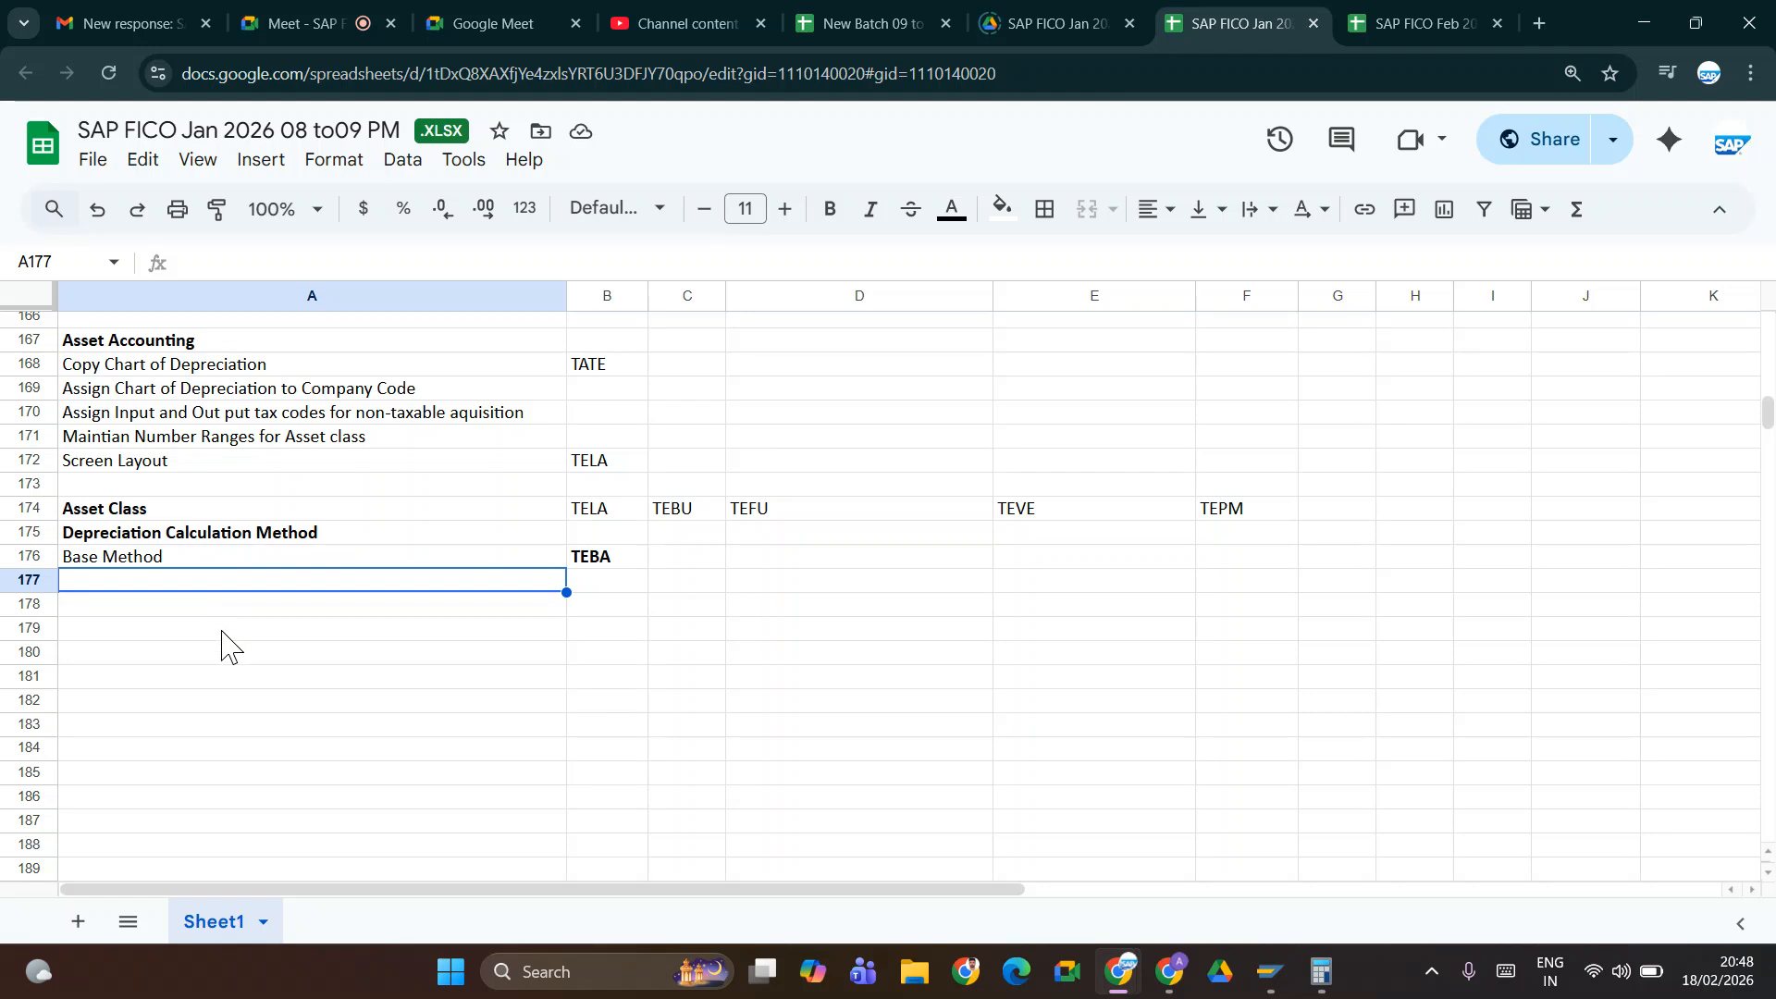
pyautogui.write('Salvage value')
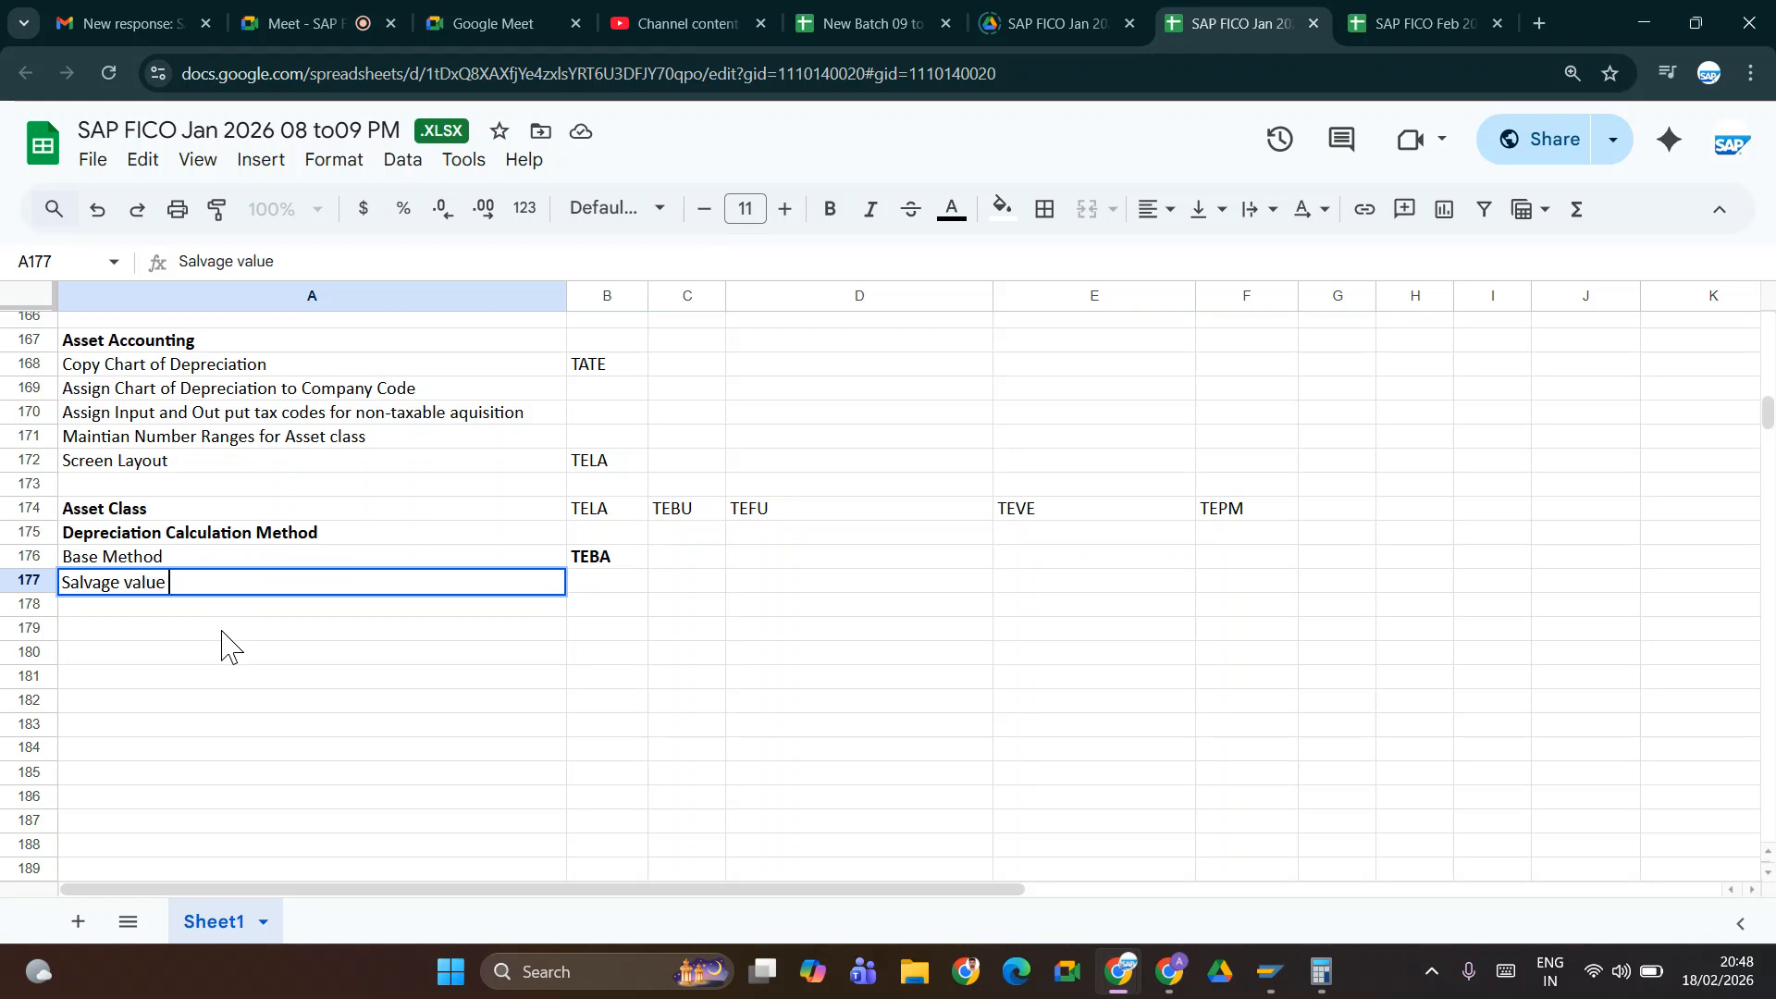
pyautogui.press('Tab')
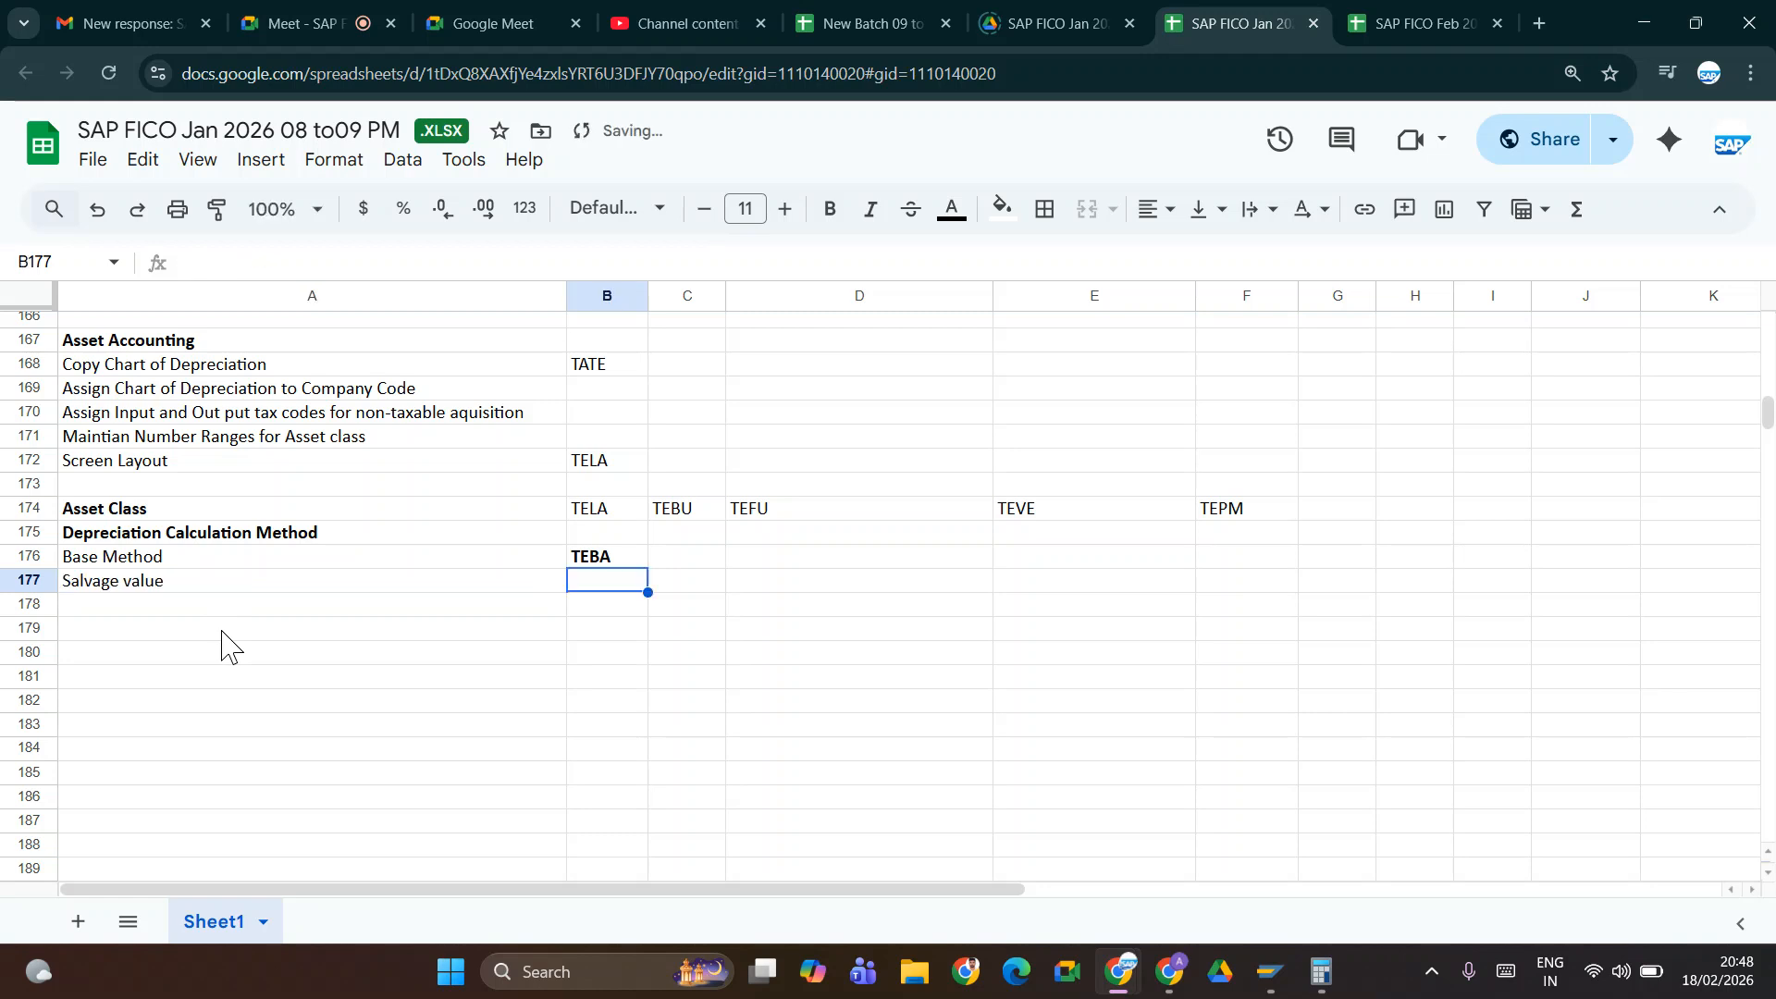
pyautogui.write('T10')
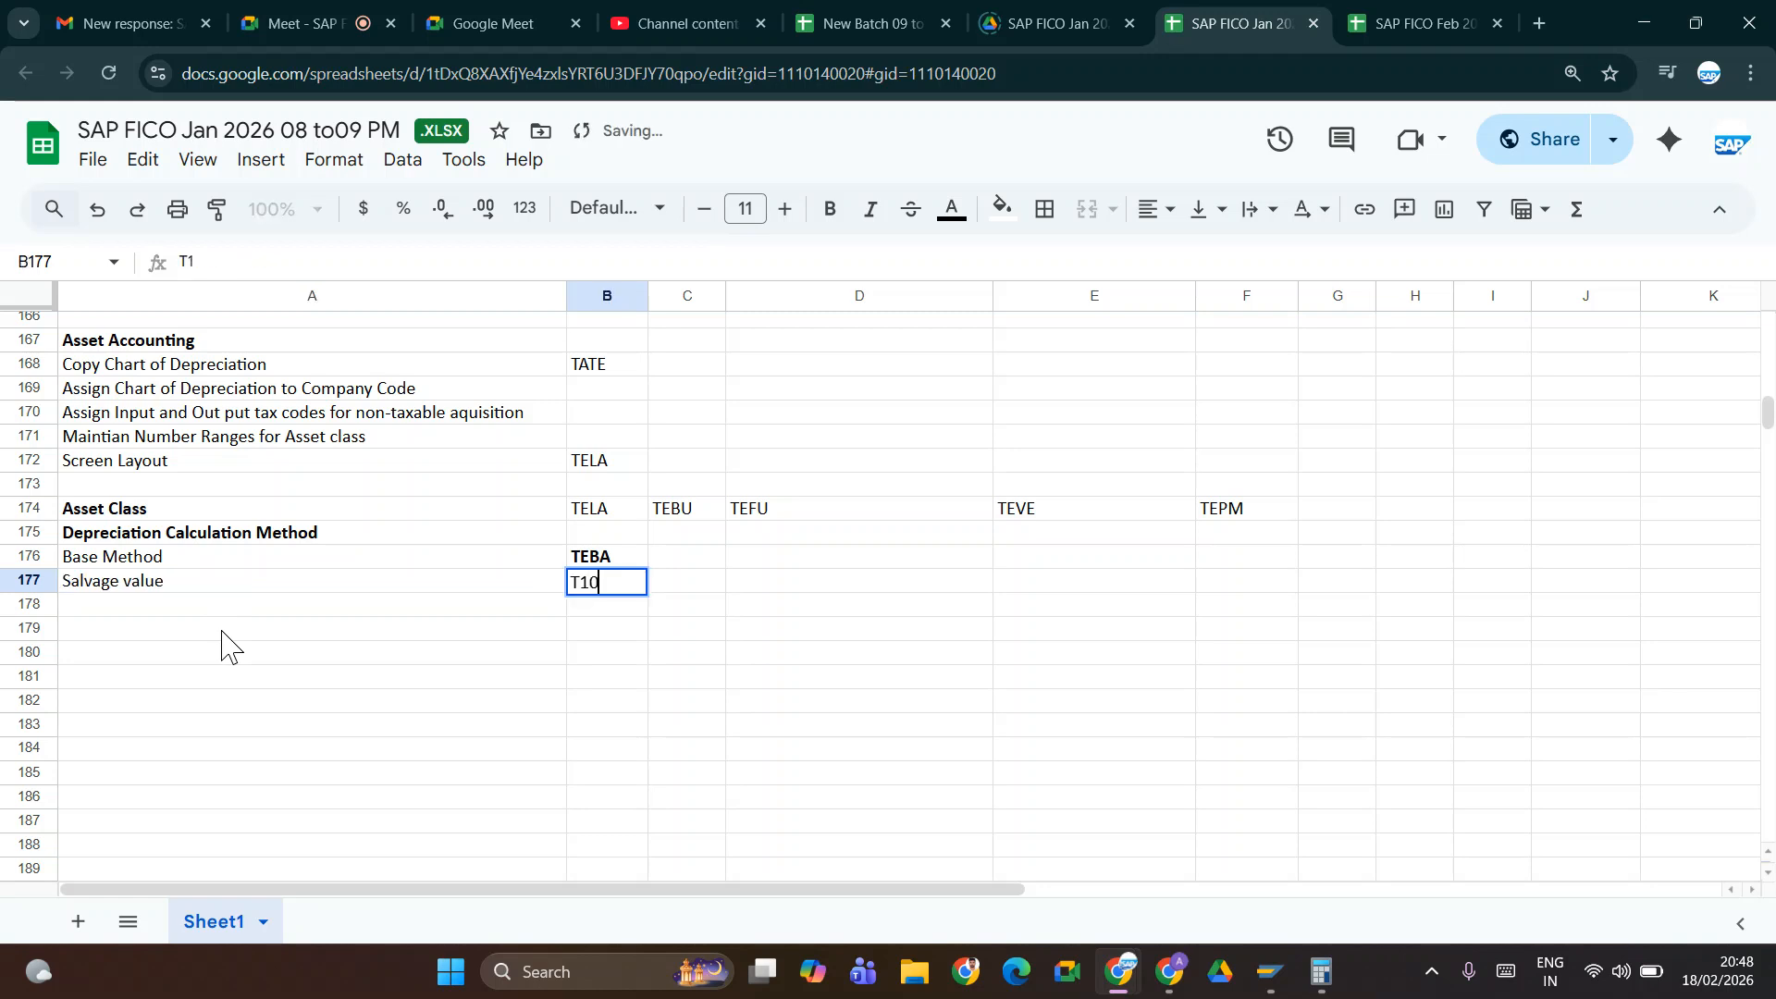
# - Record "Depreciation Key" in A178 of the configuration list with TE01 in B178
pyautogui.click(194, 592)
pyautogui.click(194, 606)
pyautogui.write('D')
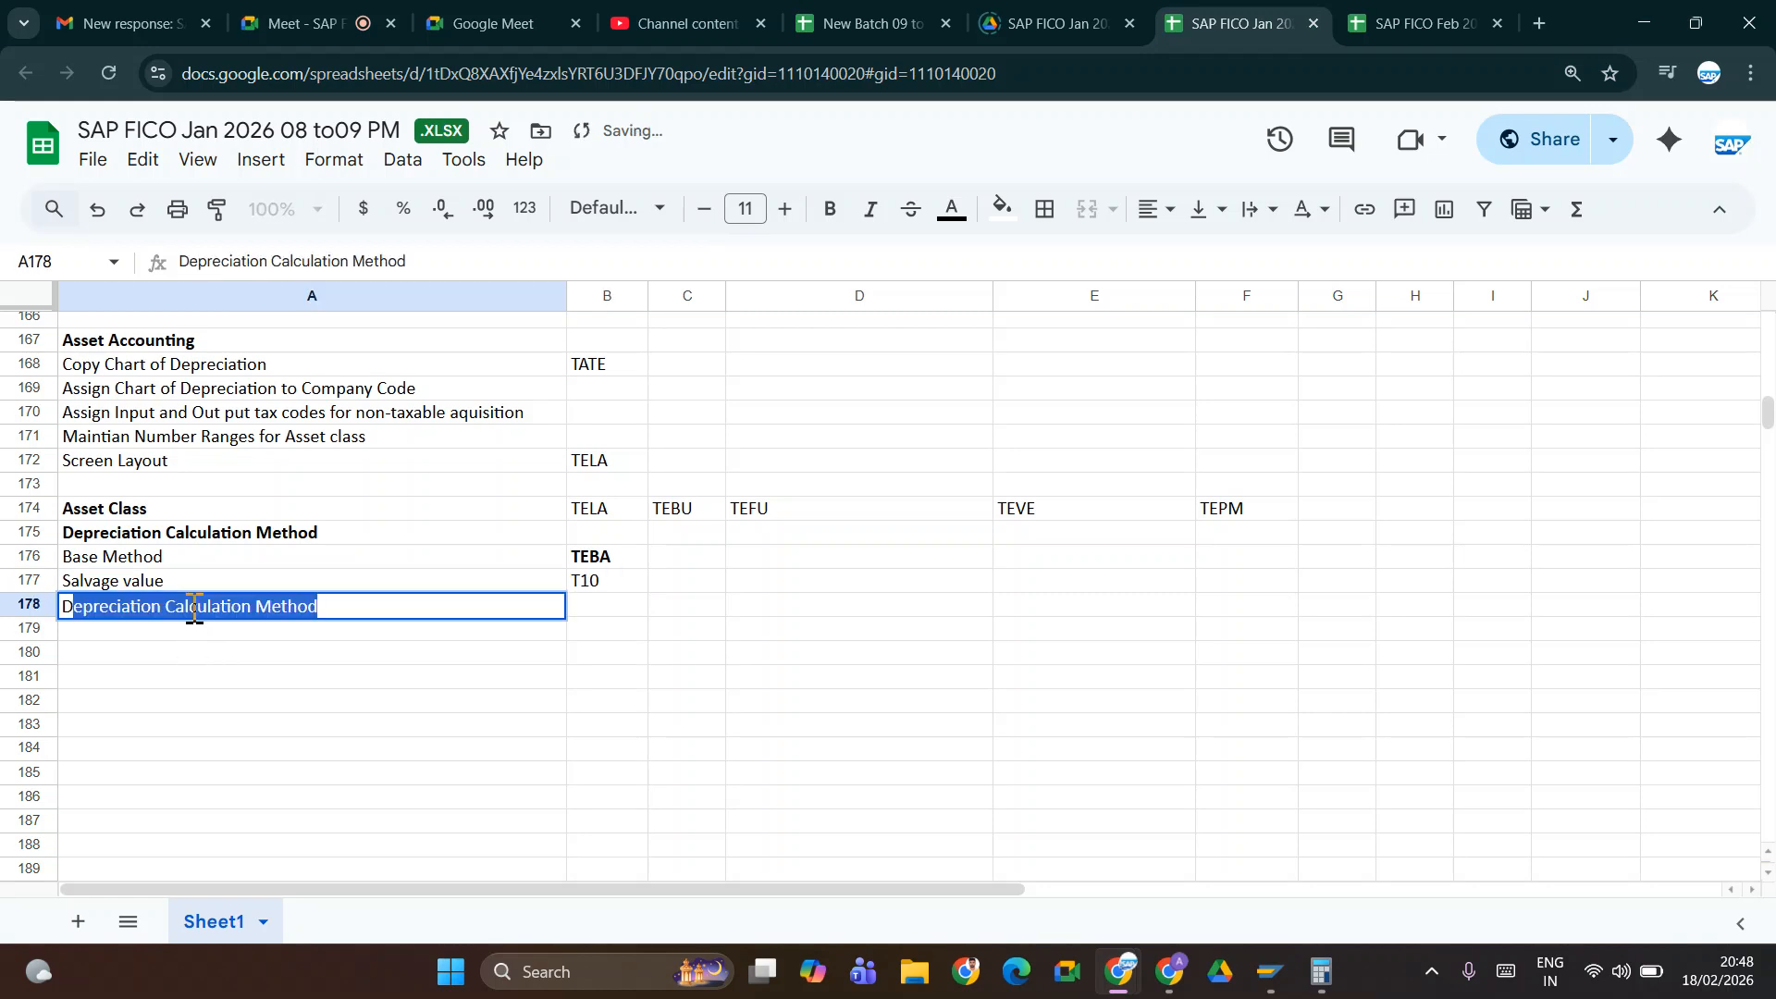
pyautogui.write('epreciation')
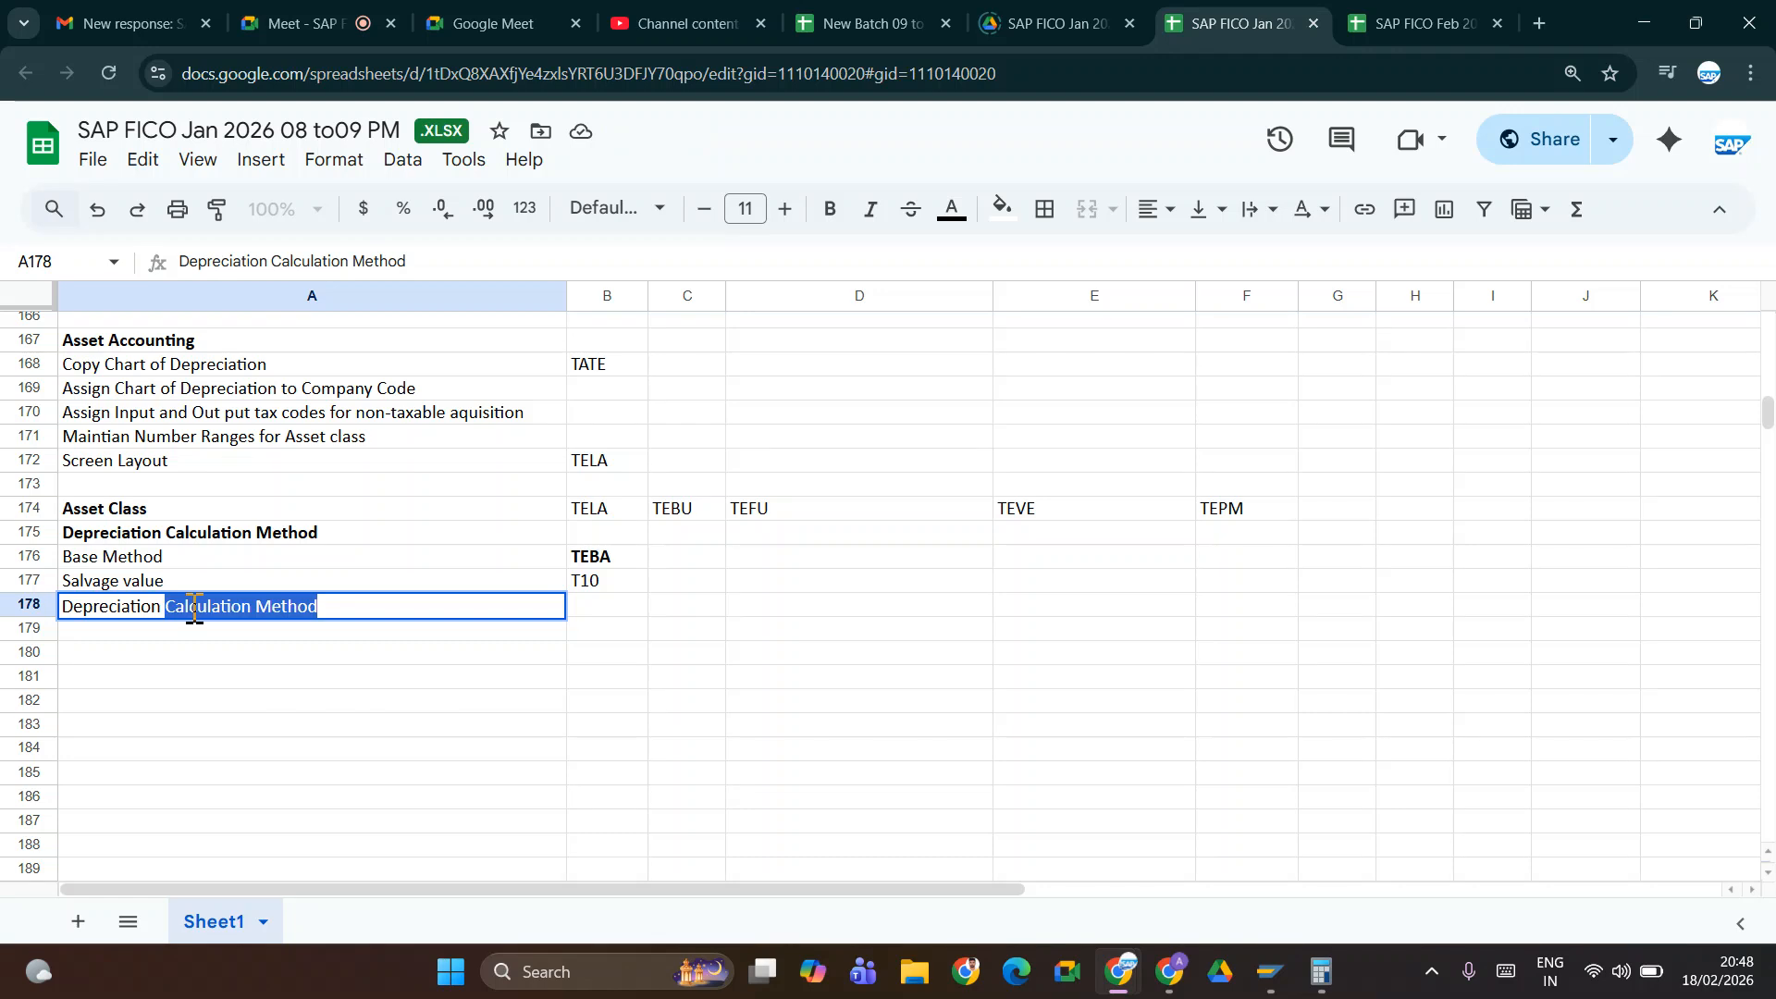
pyautogui.write('Key')
pyautogui.press('Tab')
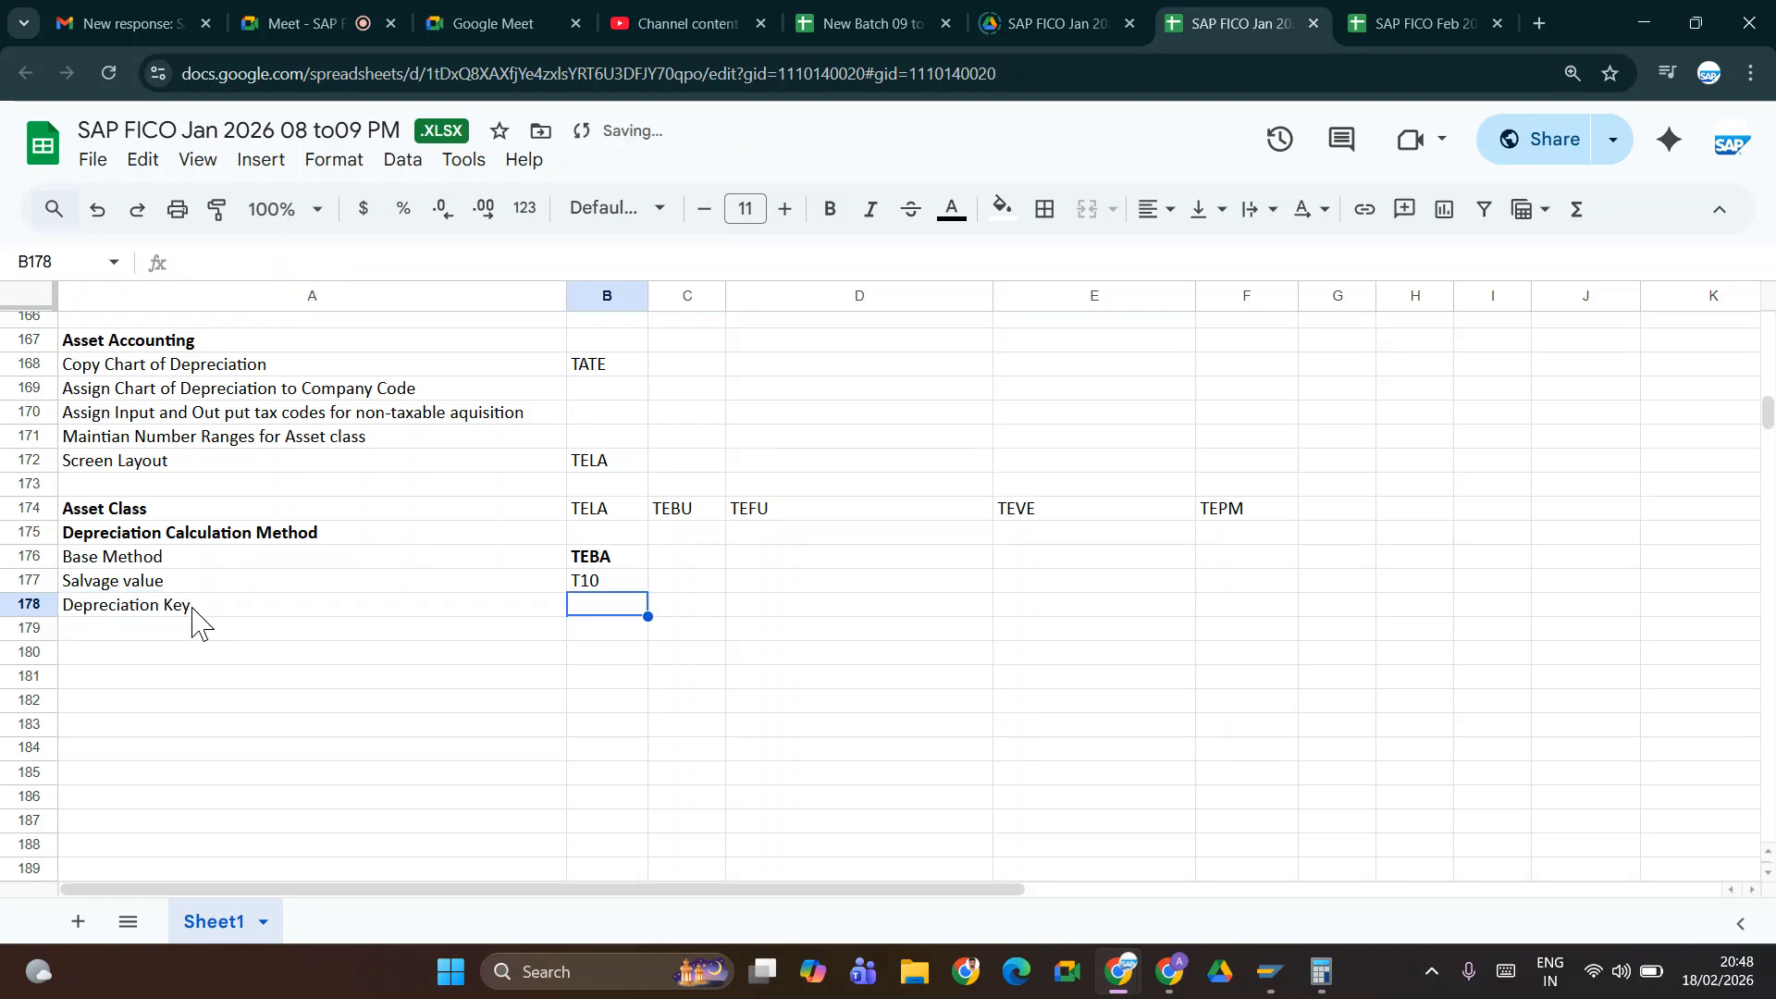
pyautogui.write('T')
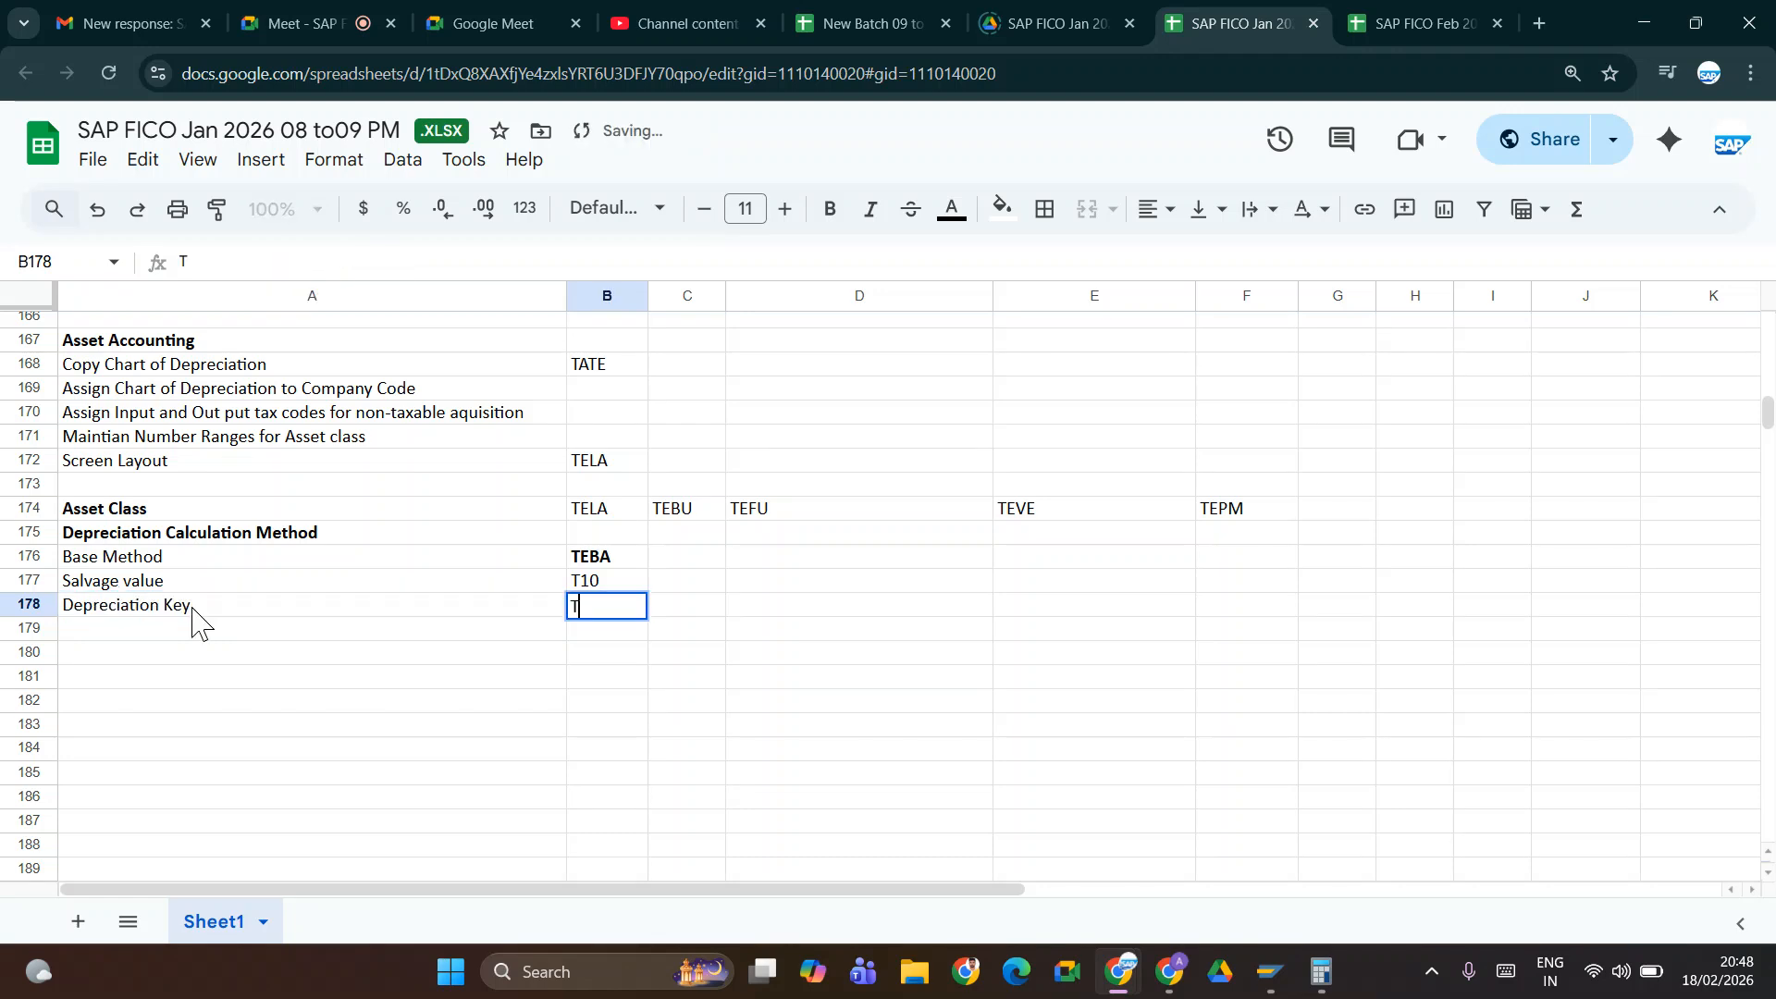
pyautogui.write('E01')
pyautogui.hotkey('alt', 'Tab')
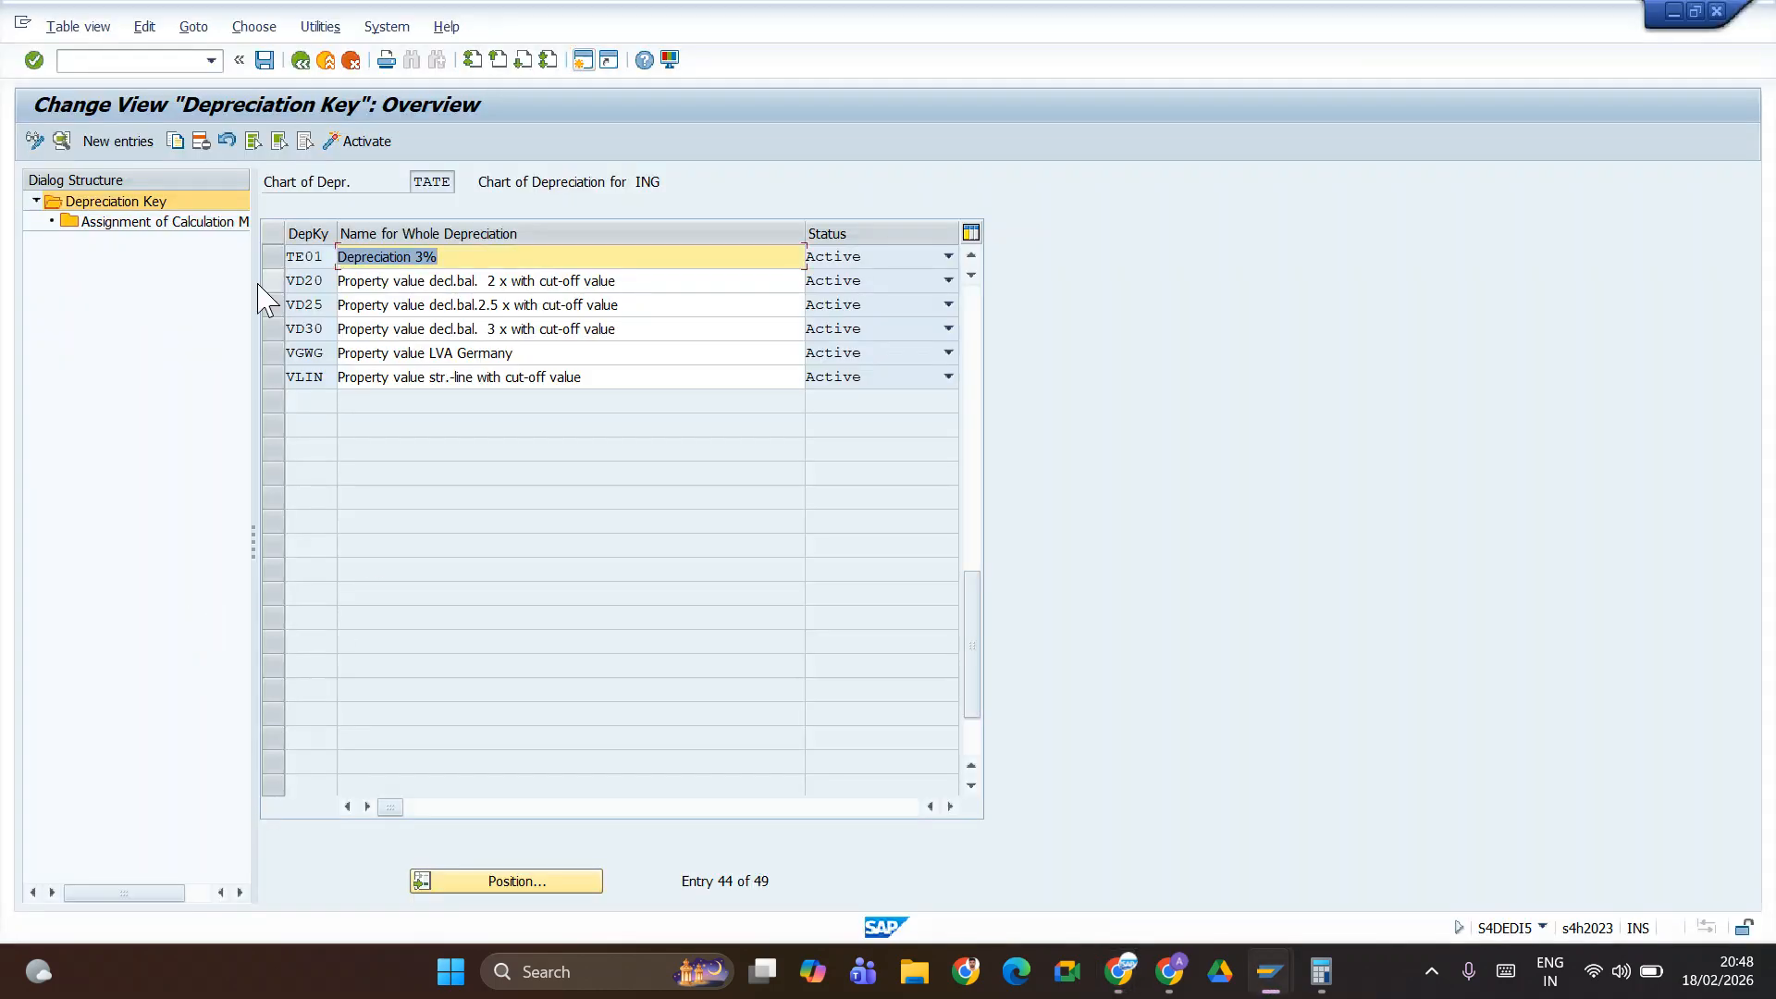
pyautogui.hotkey('alt', 'Tab')
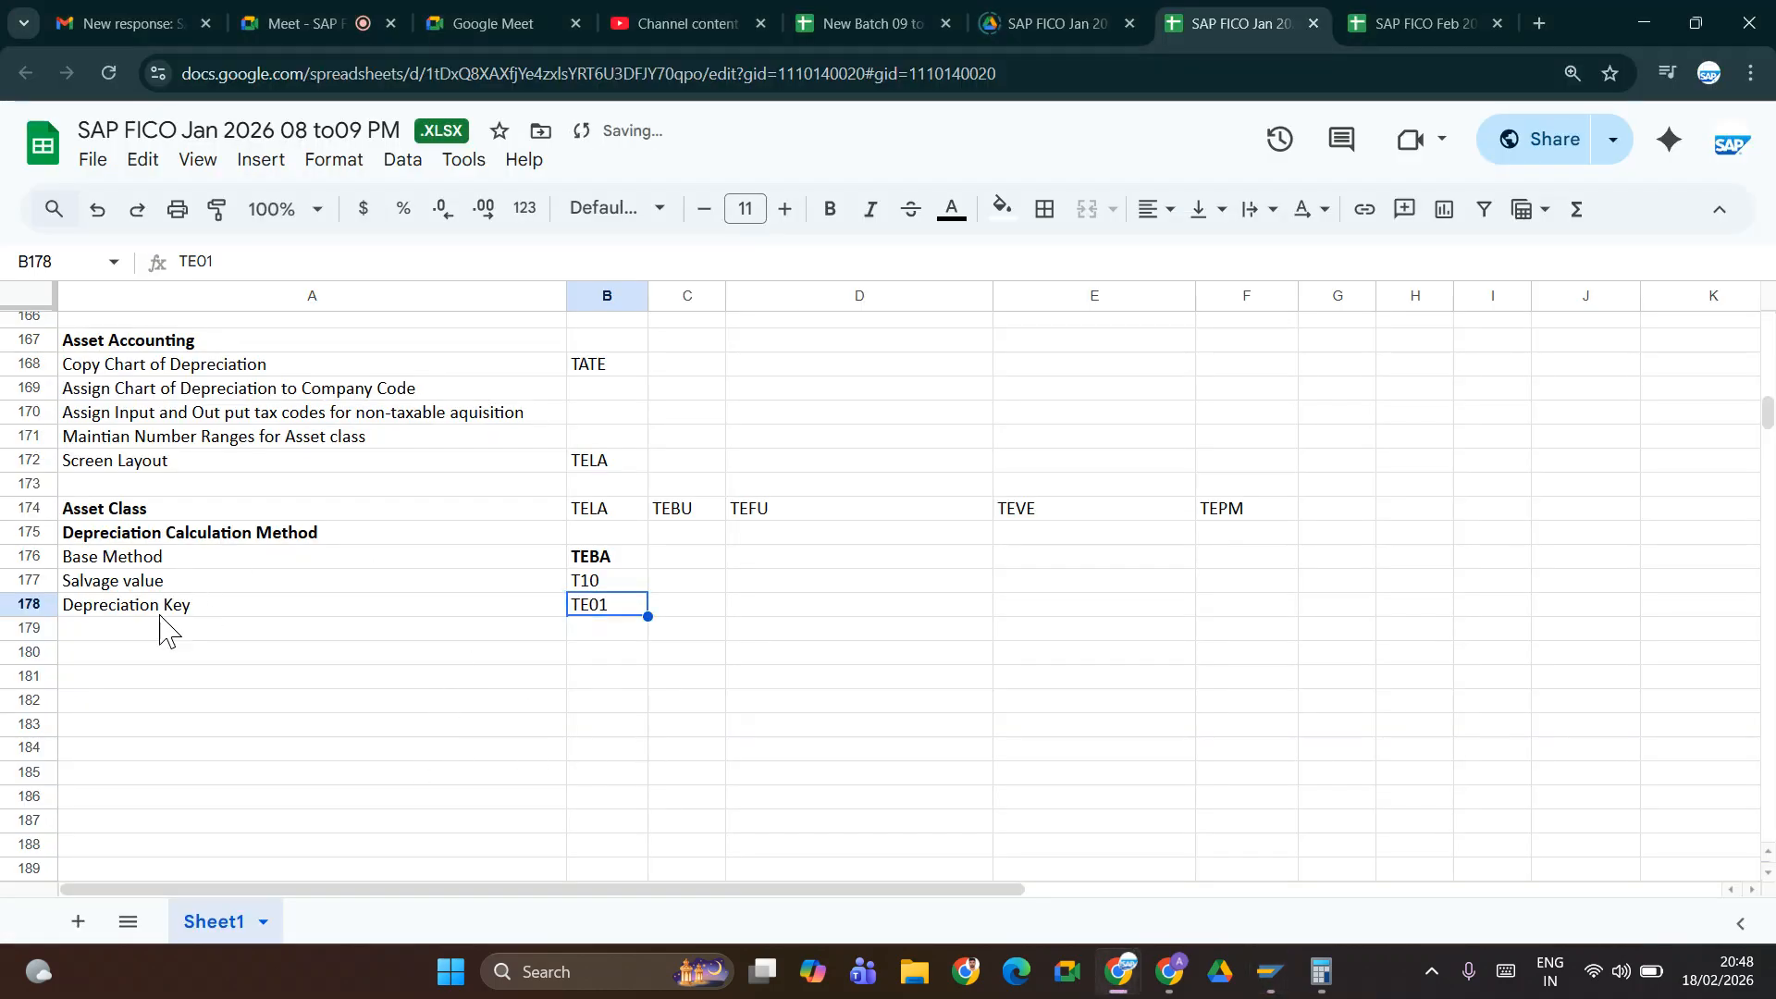
pyautogui.click(120, 633)
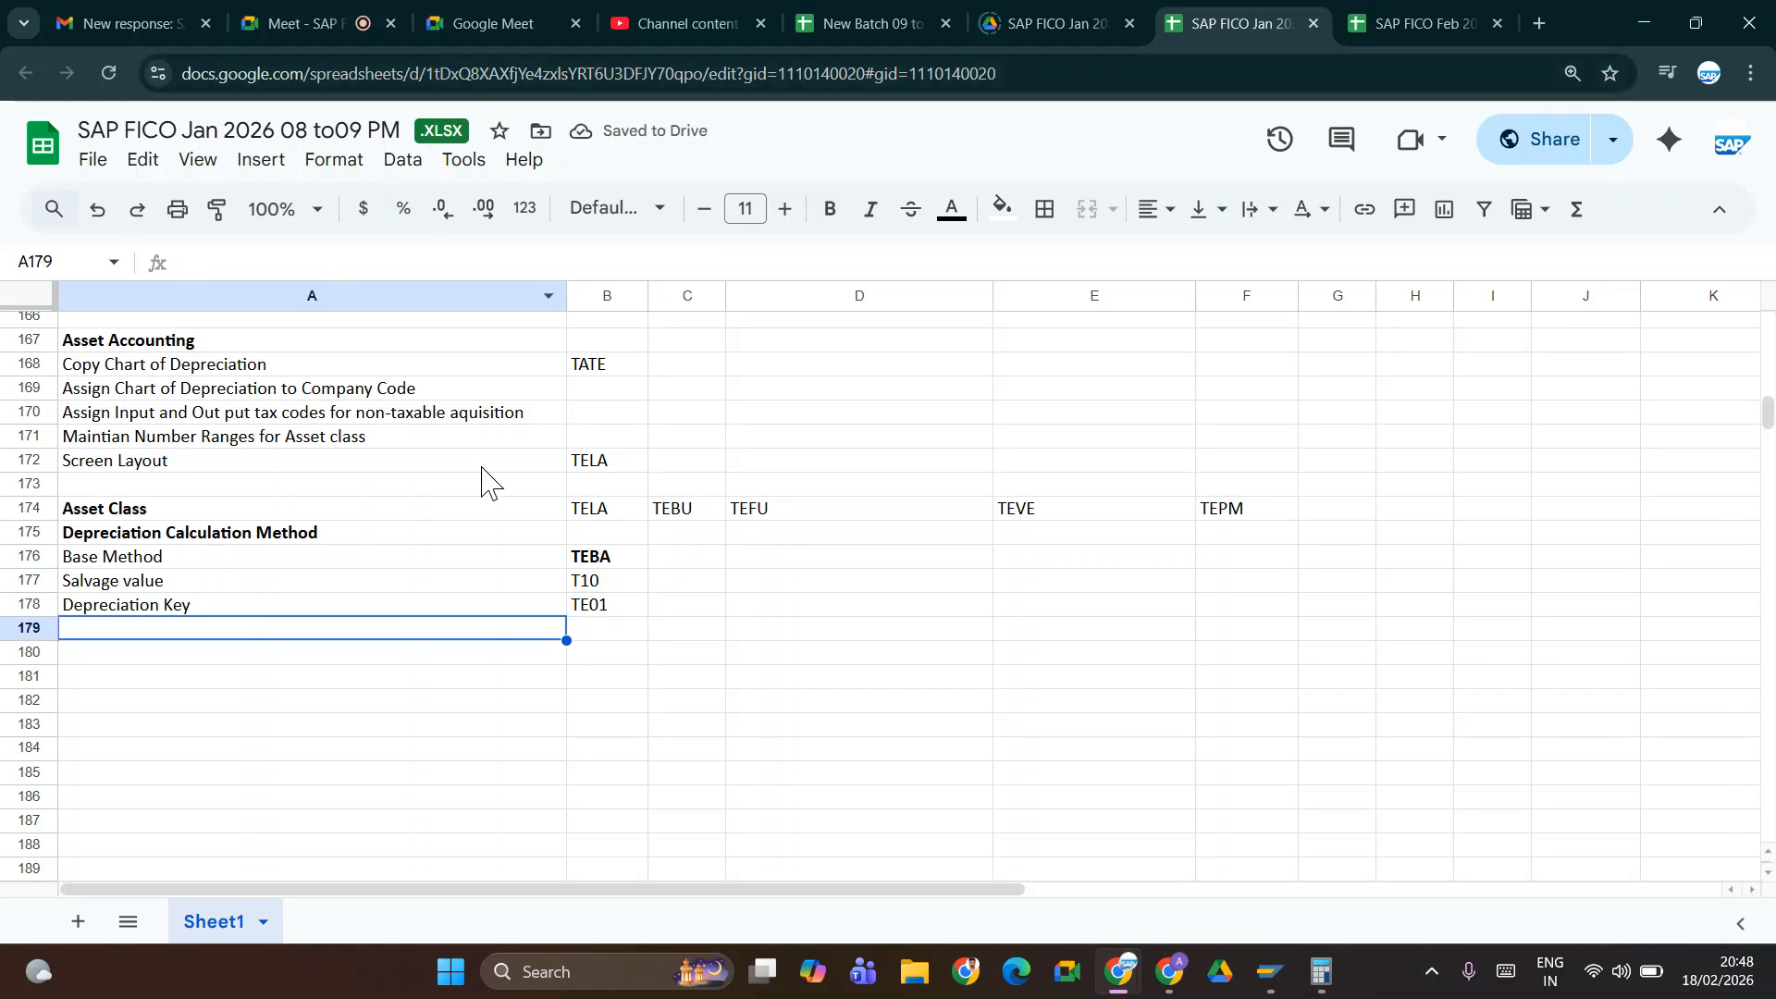
# - Switch to SAP, save the depreciation key overview and return to the IMG structure
pyautogui.hotkey('alt', 'Tab')
pyautogui.click(265, 63)
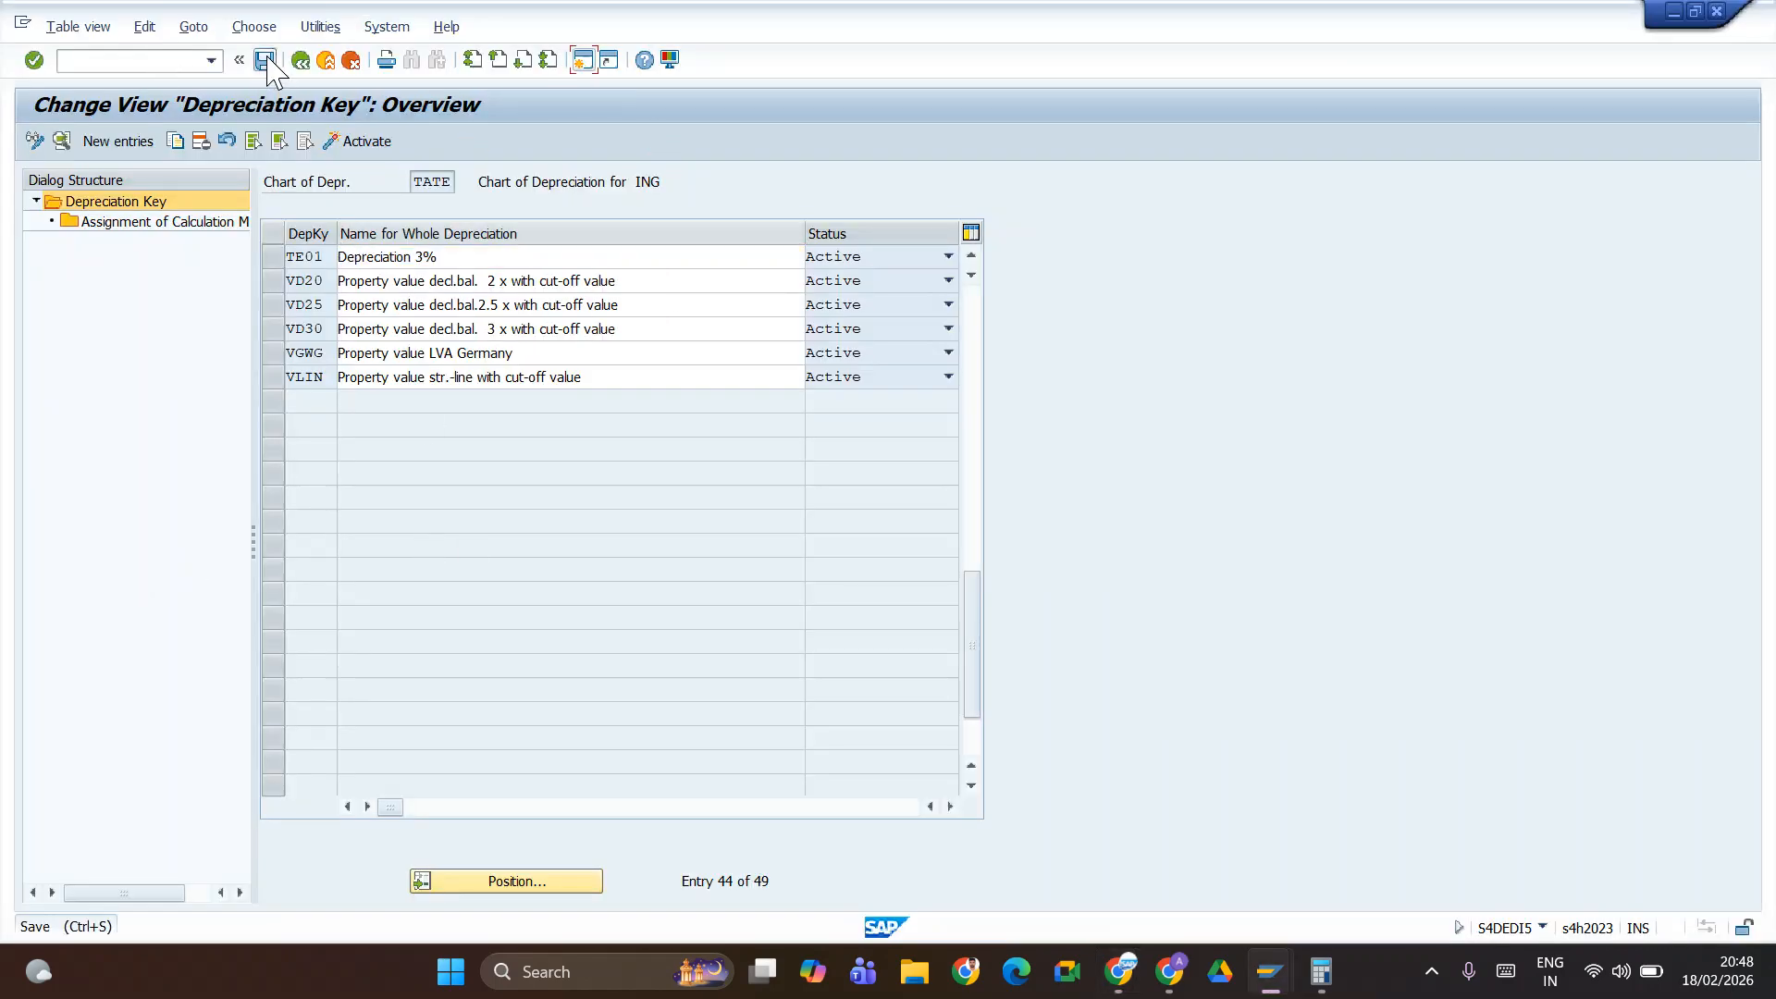
pyautogui.click(299, 60)
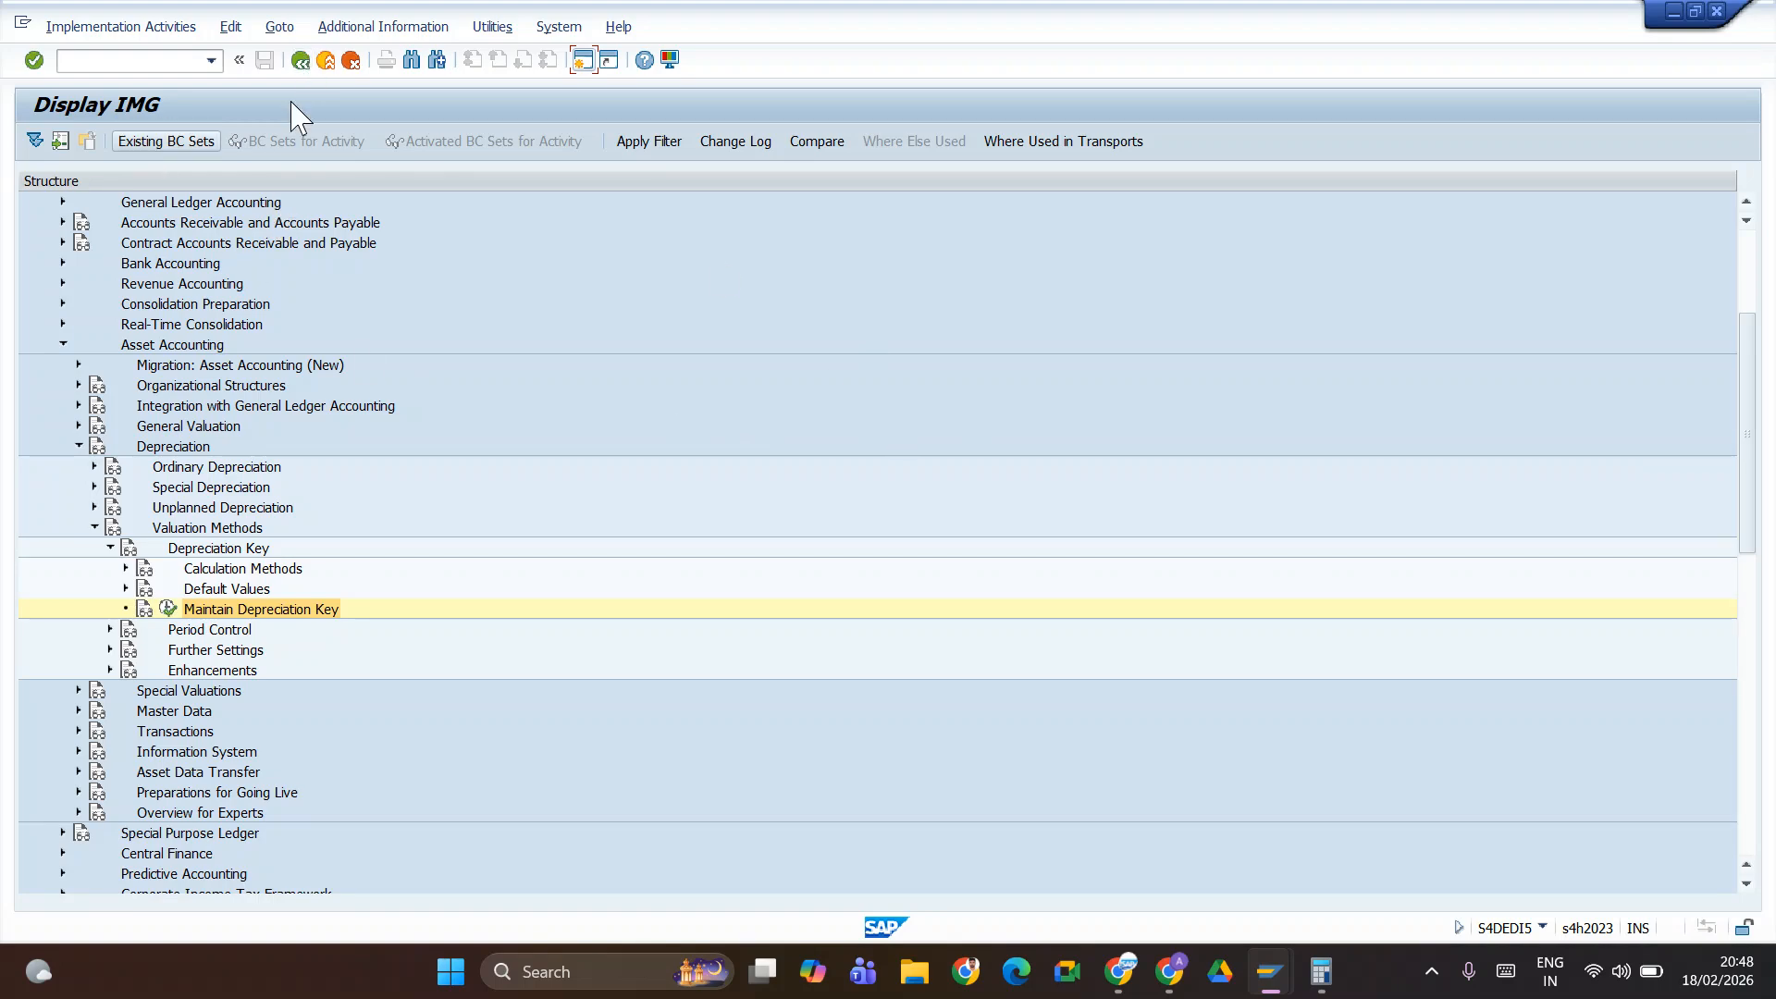
# - Switch to the Google Meet call, check the meeting chat and leave the call
pyautogui.hotkey('alt', 'Tab')
pyautogui.hotkey('alt', 'Tab')
pyautogui.hotkey('alt', 'Tab')
pyautogui.hotkey('alt', 'Tab')
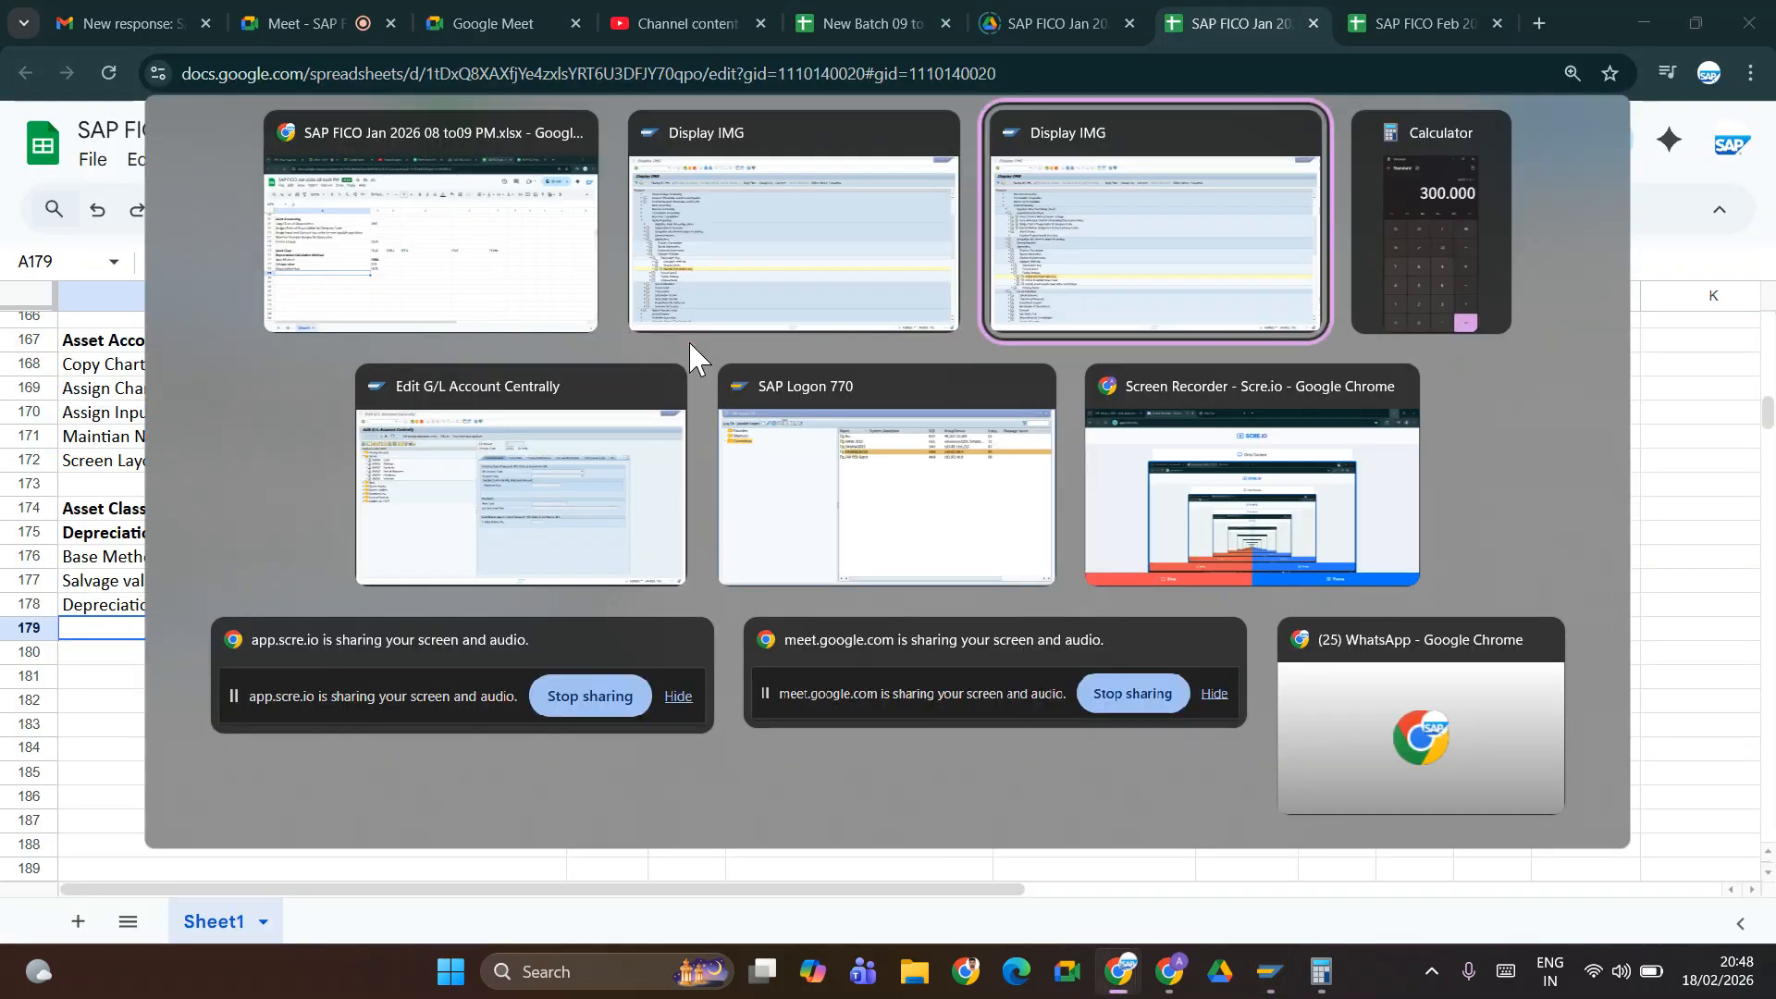
pyautogui.hotkey('alt', 'shift', 'Tab')
pyautogui.hotkey('alt', 'shift', 'Tab')
pyautogui.hotkey('alt', 'shift', 'Tab')
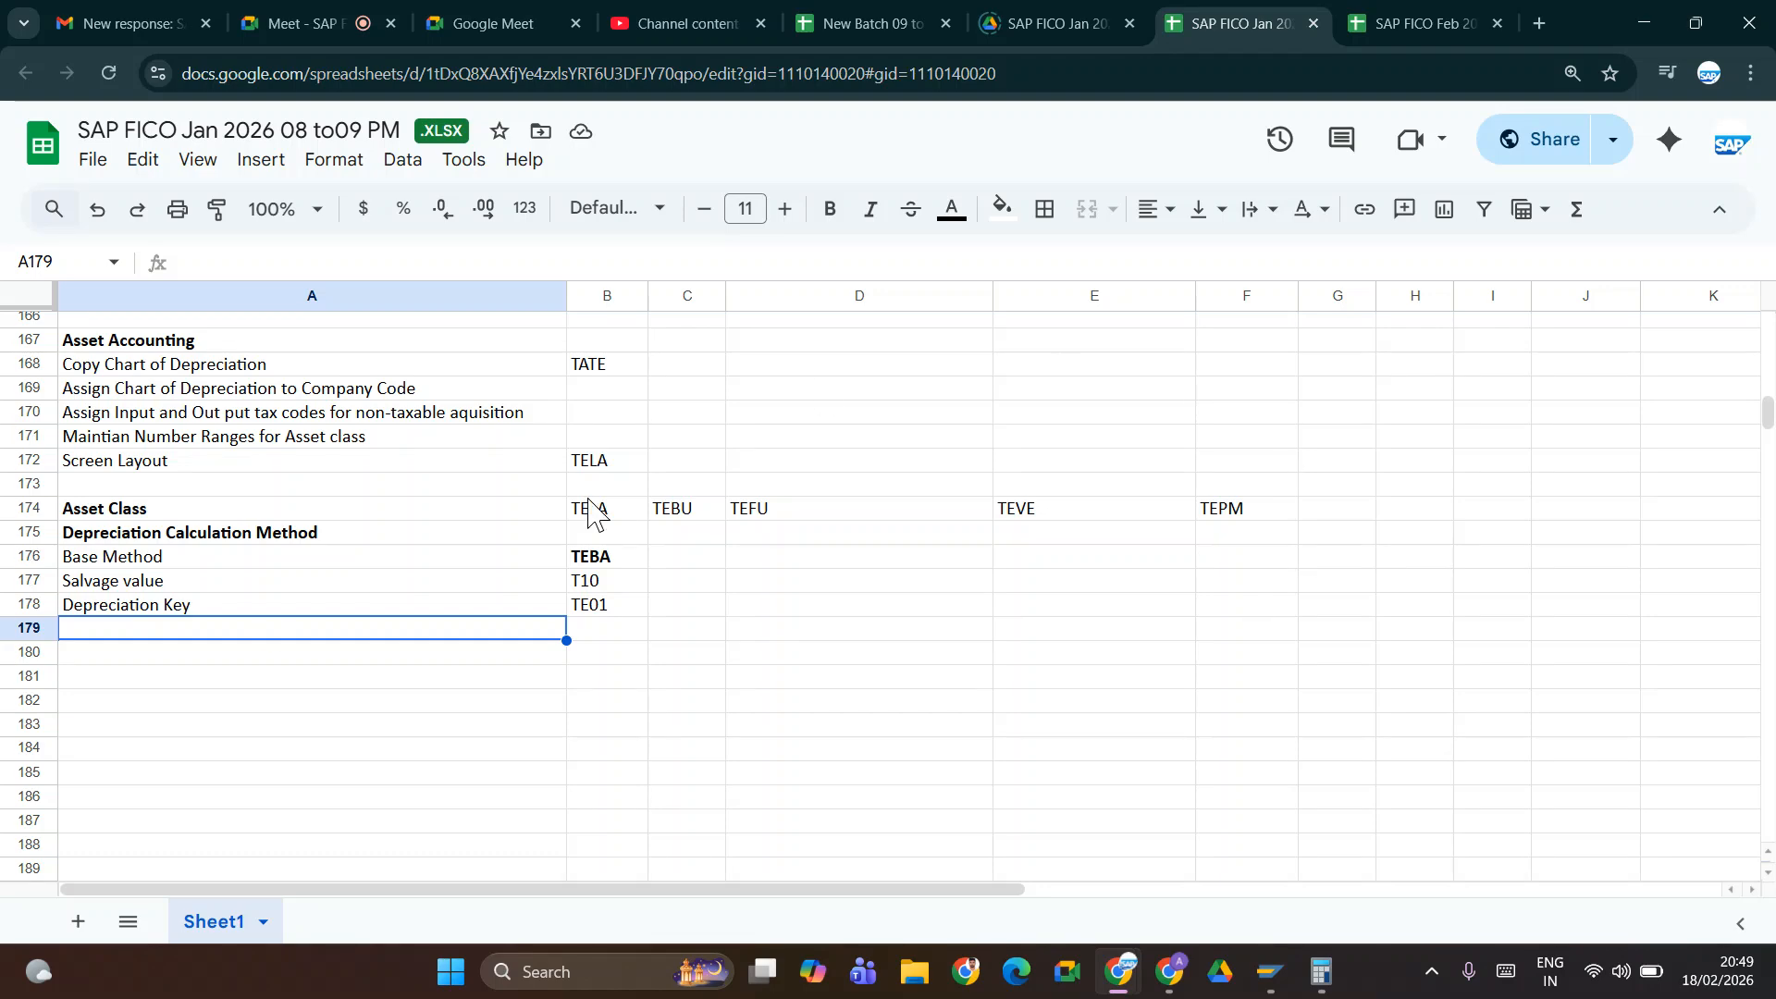
pyautogui.click(305, 18)
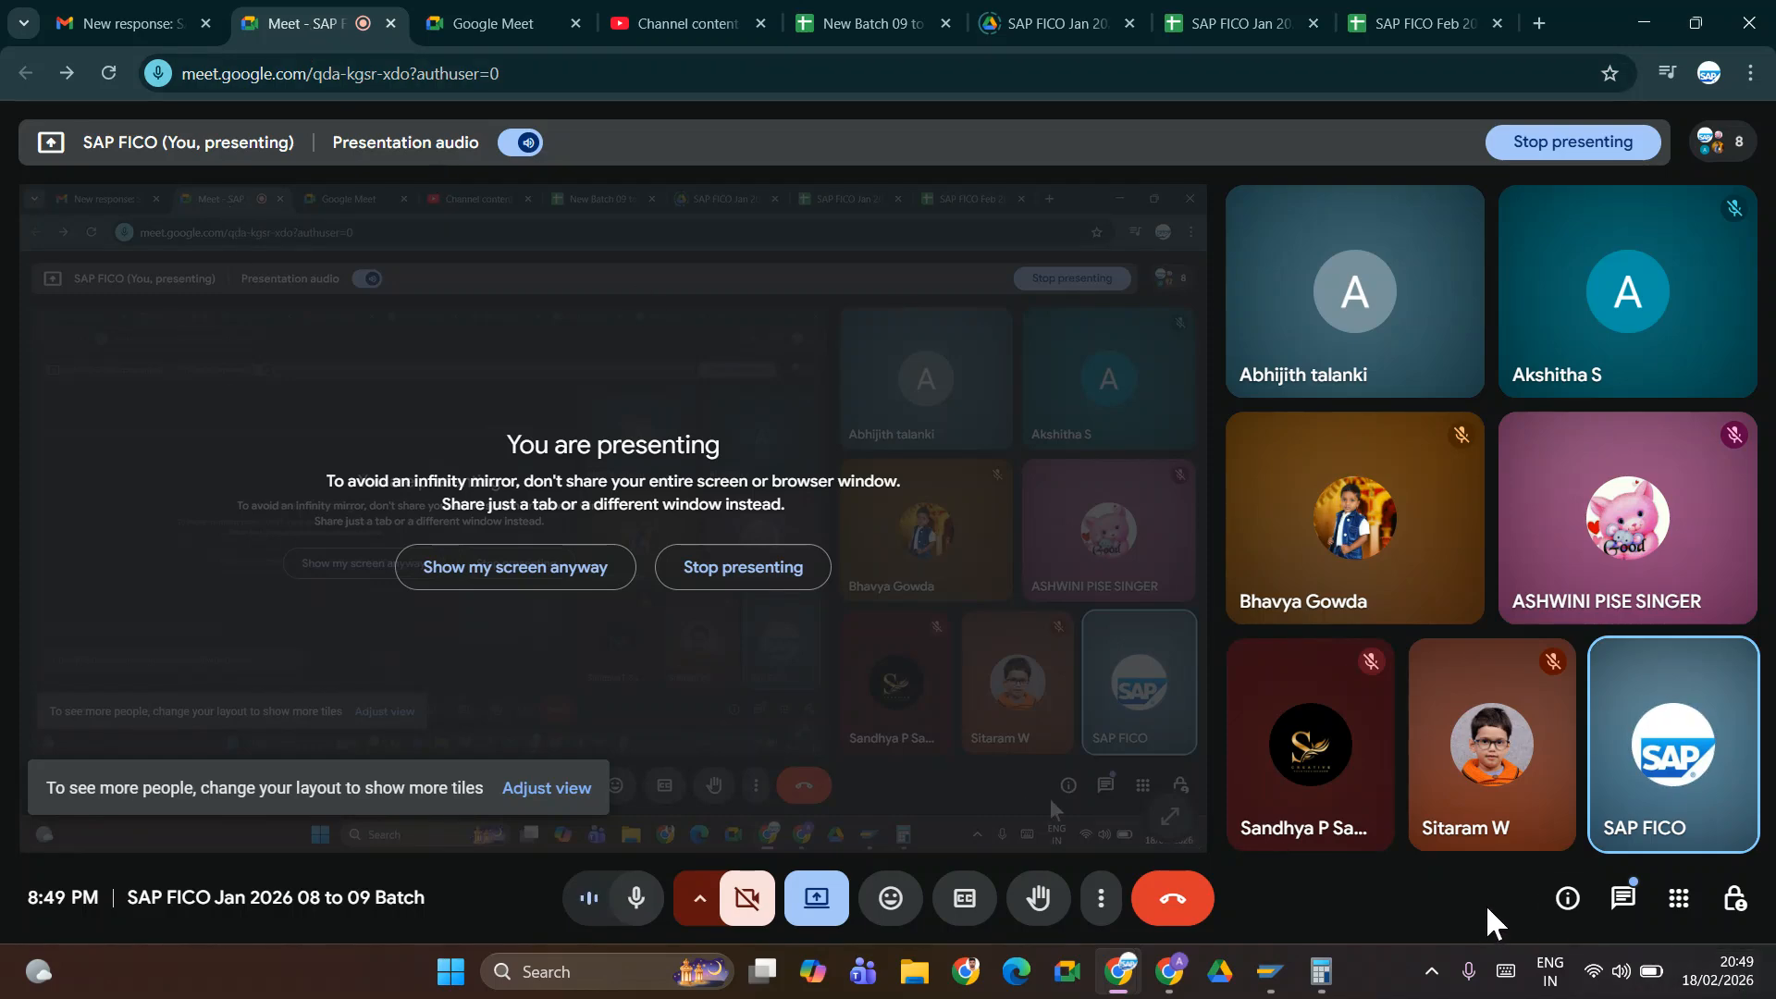
pyautogui.click(1621, 899)
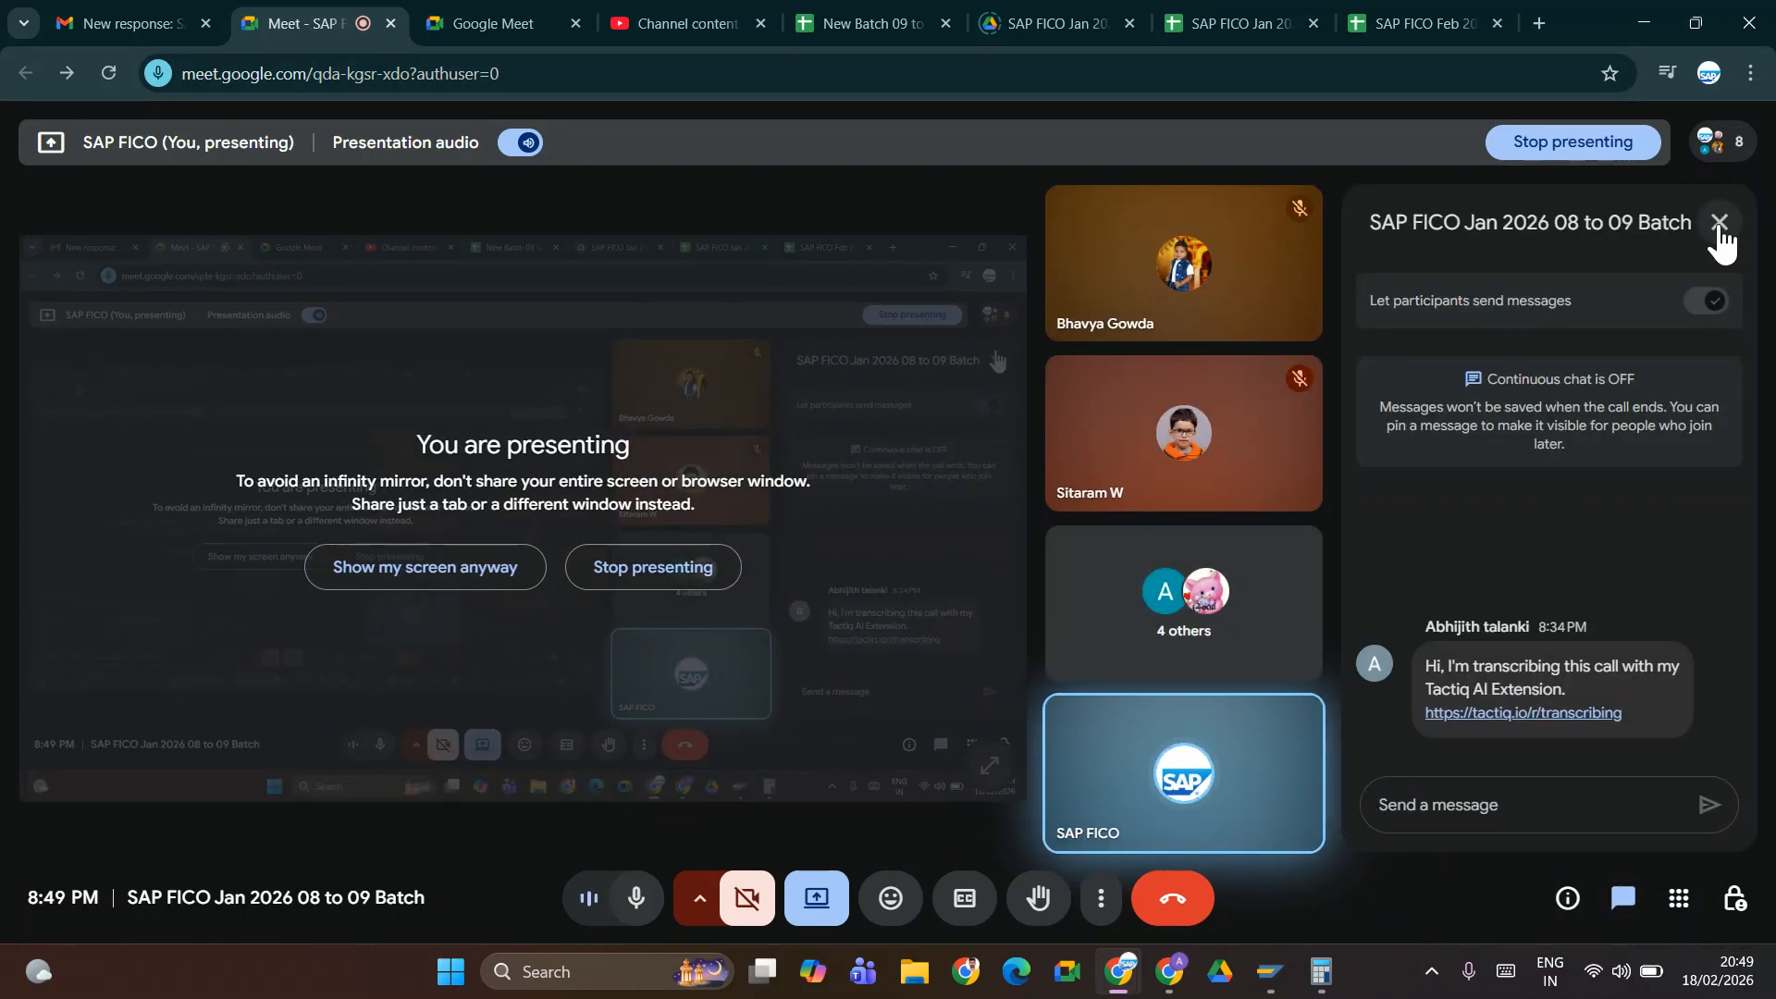
pyautogui.click(1721, 224)
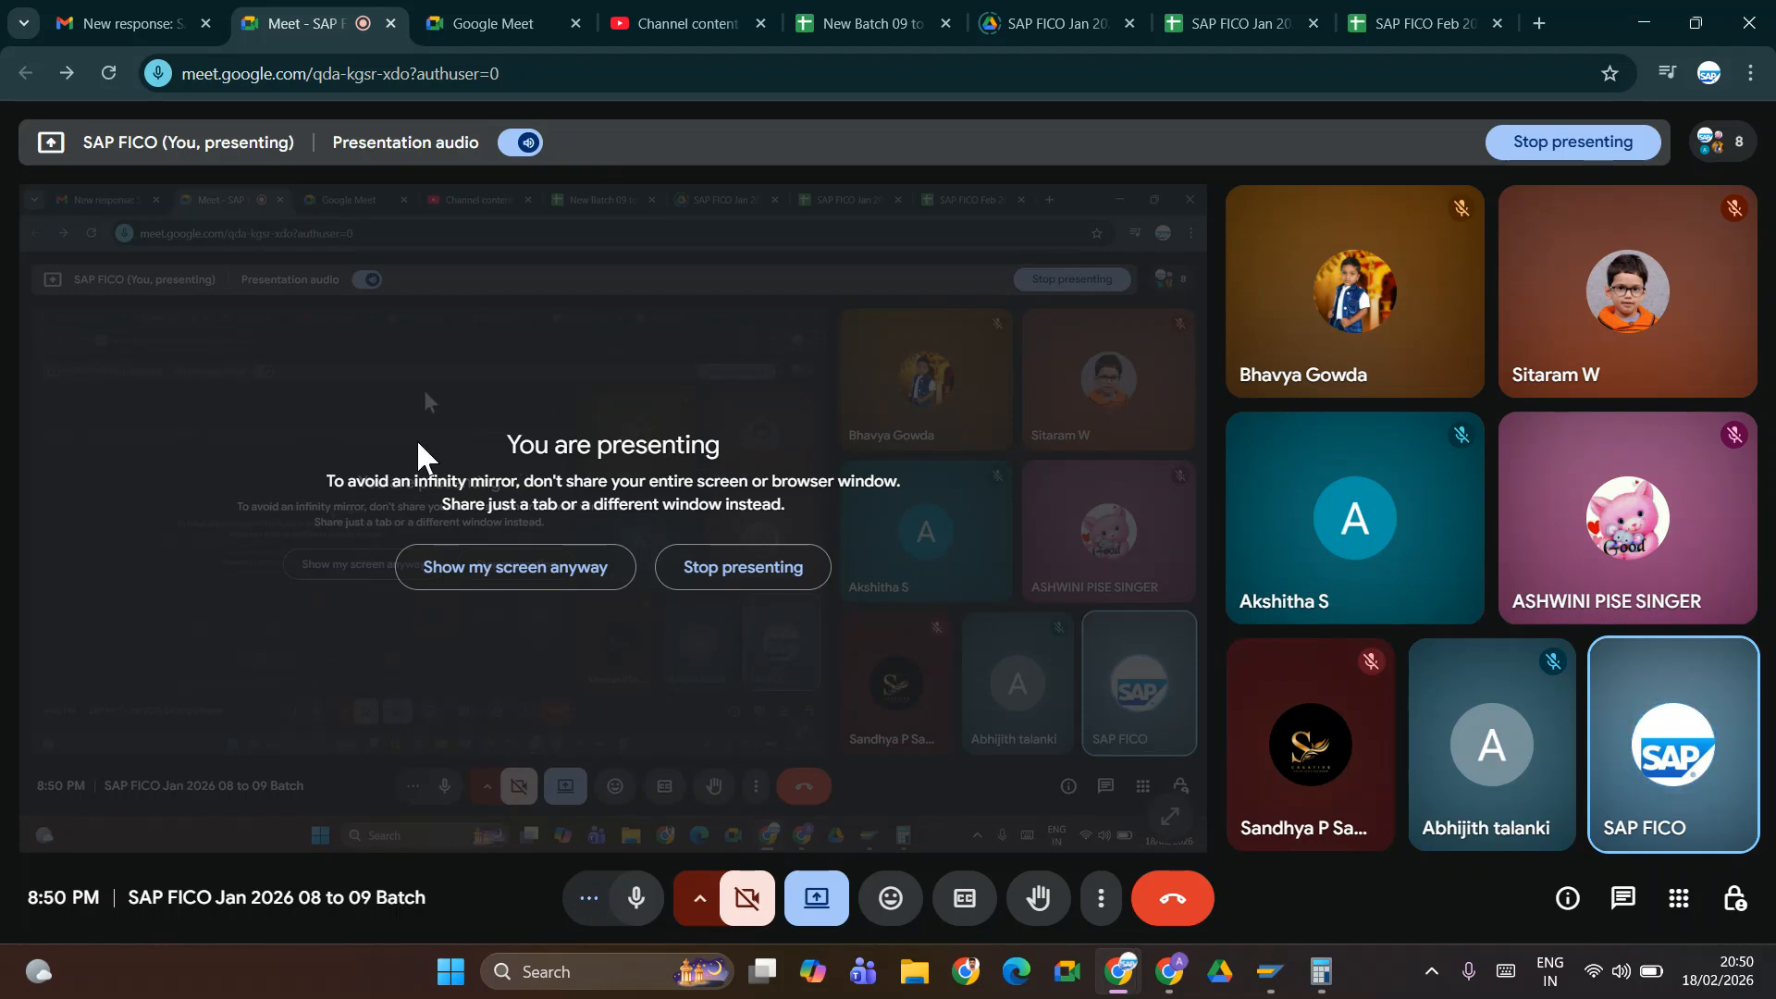
pyautogui.click(1195, 912)
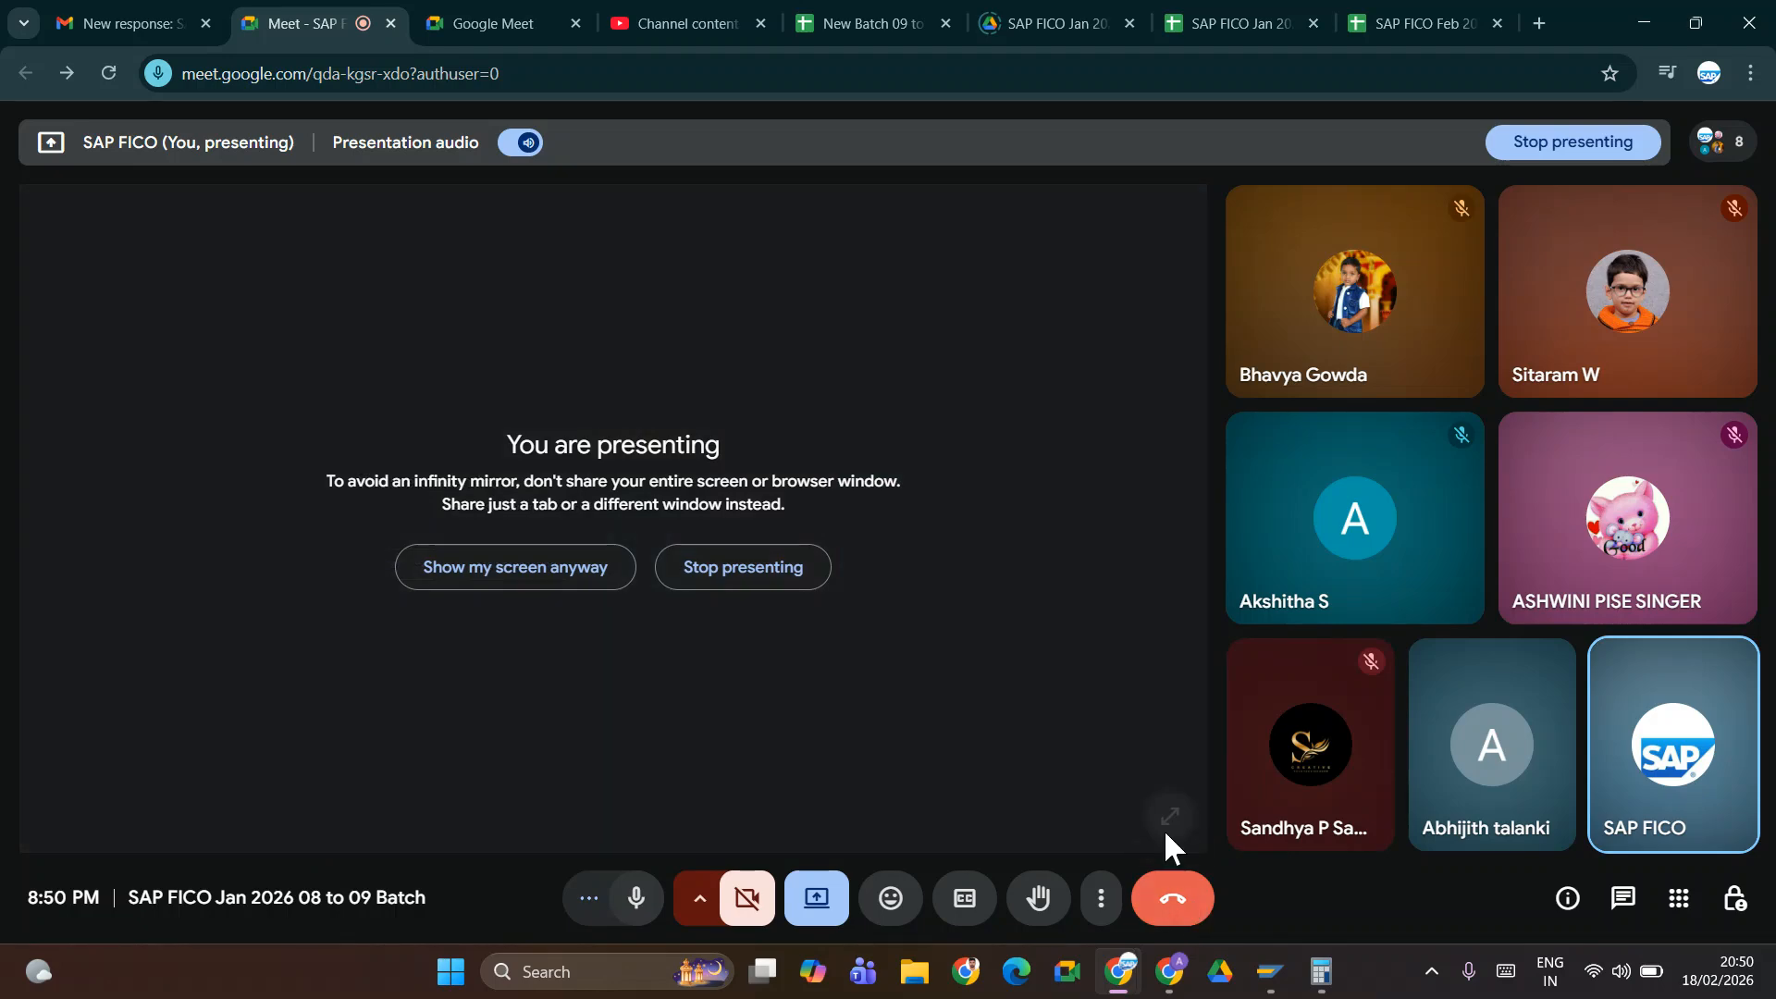
pyautogui.hotkey('alt', 'Tab')
pyautogui.hotkey('alt', 'Tab')
pyautogui.hotkey('alt', 'Tab')
pyautogui.hotkey('alt', 'Tab')
pyautogui.hotkey('alt', 'Tab')
pyautogui.hotkey('alt', 'Tab')
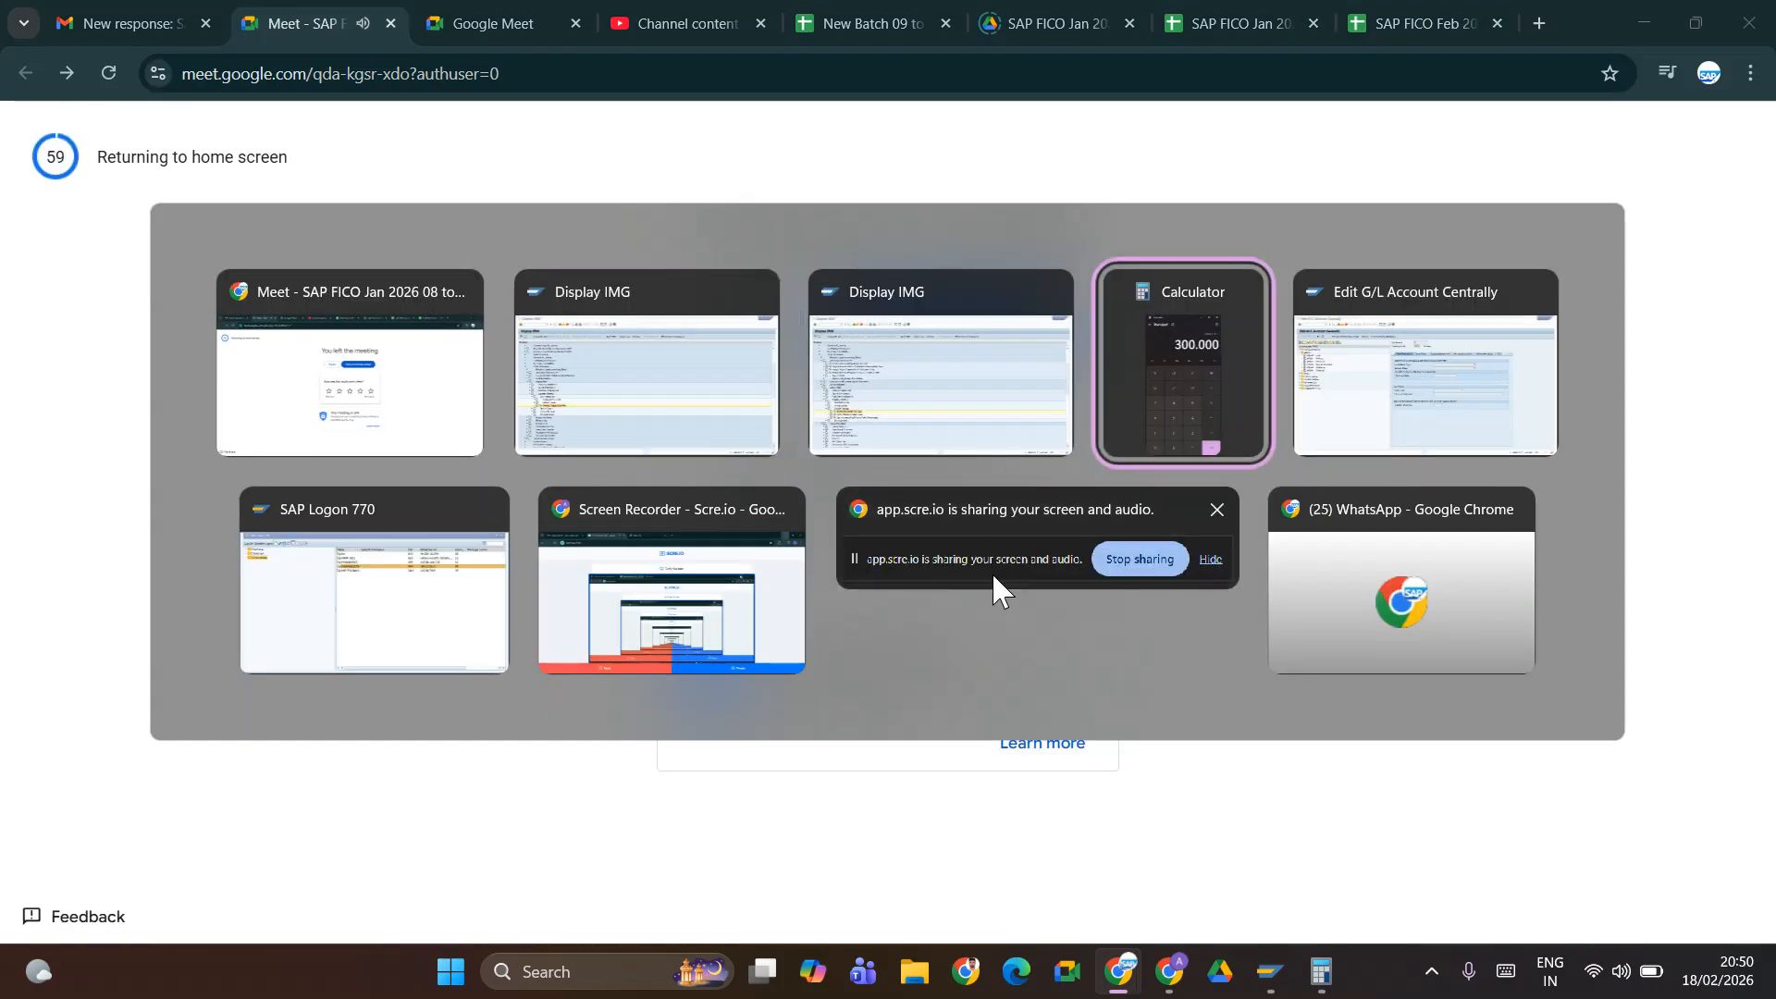